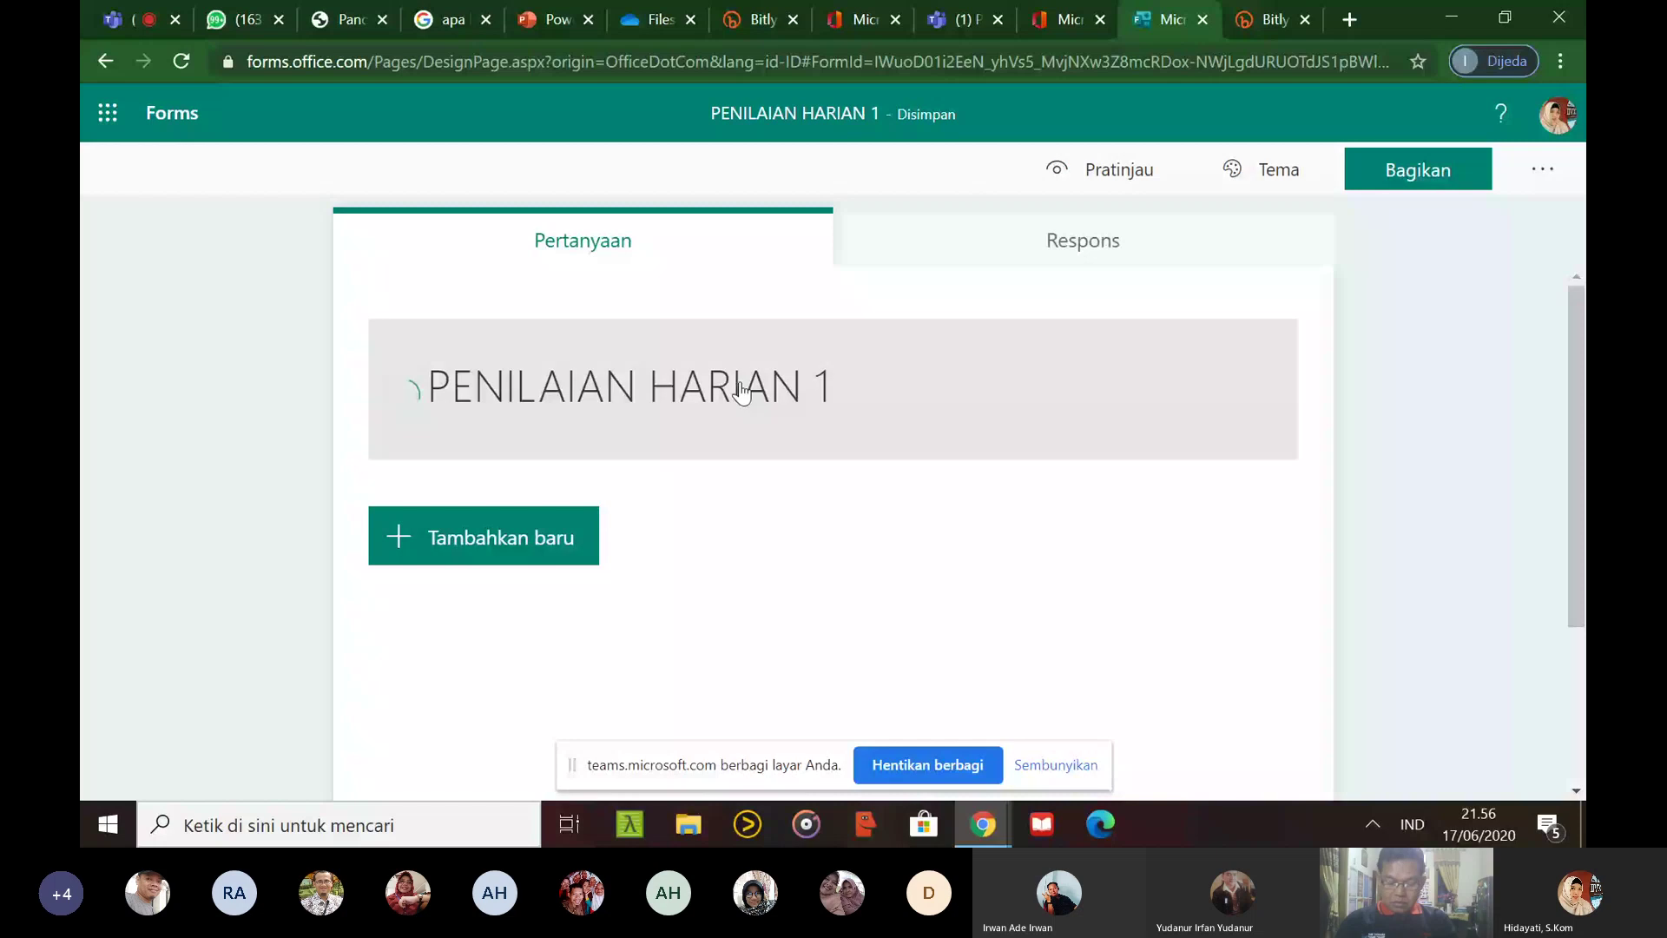
Add a text question to the PENILAIAN HARIAN 1 quiz
click(586, 540)
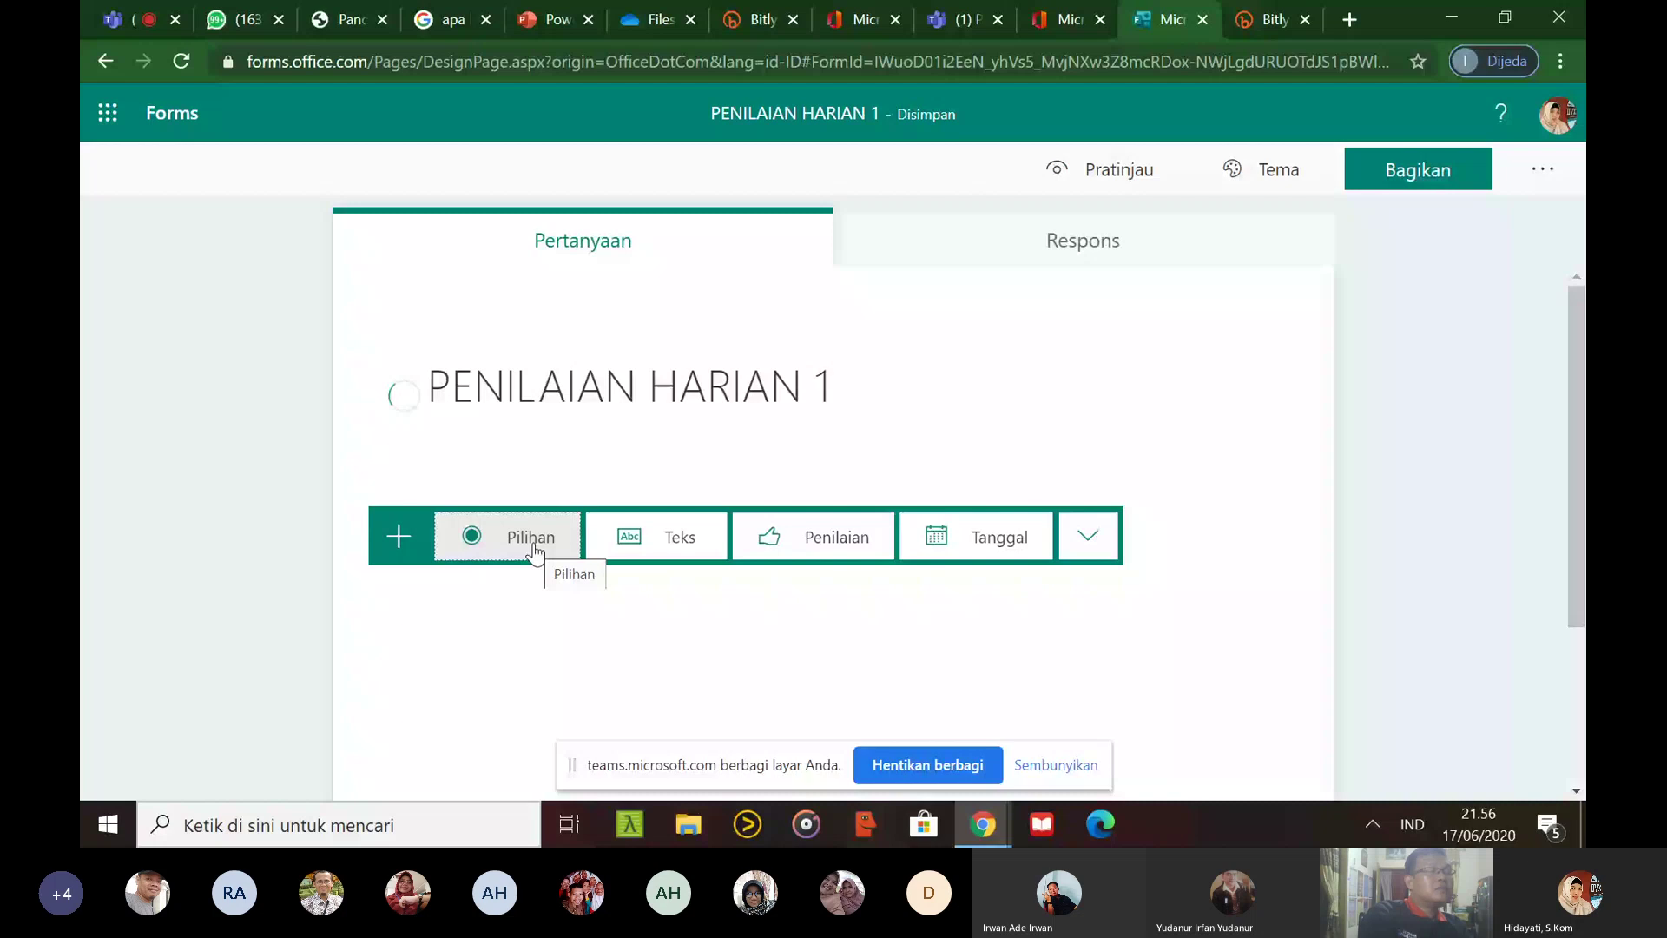
click(1088, 536)
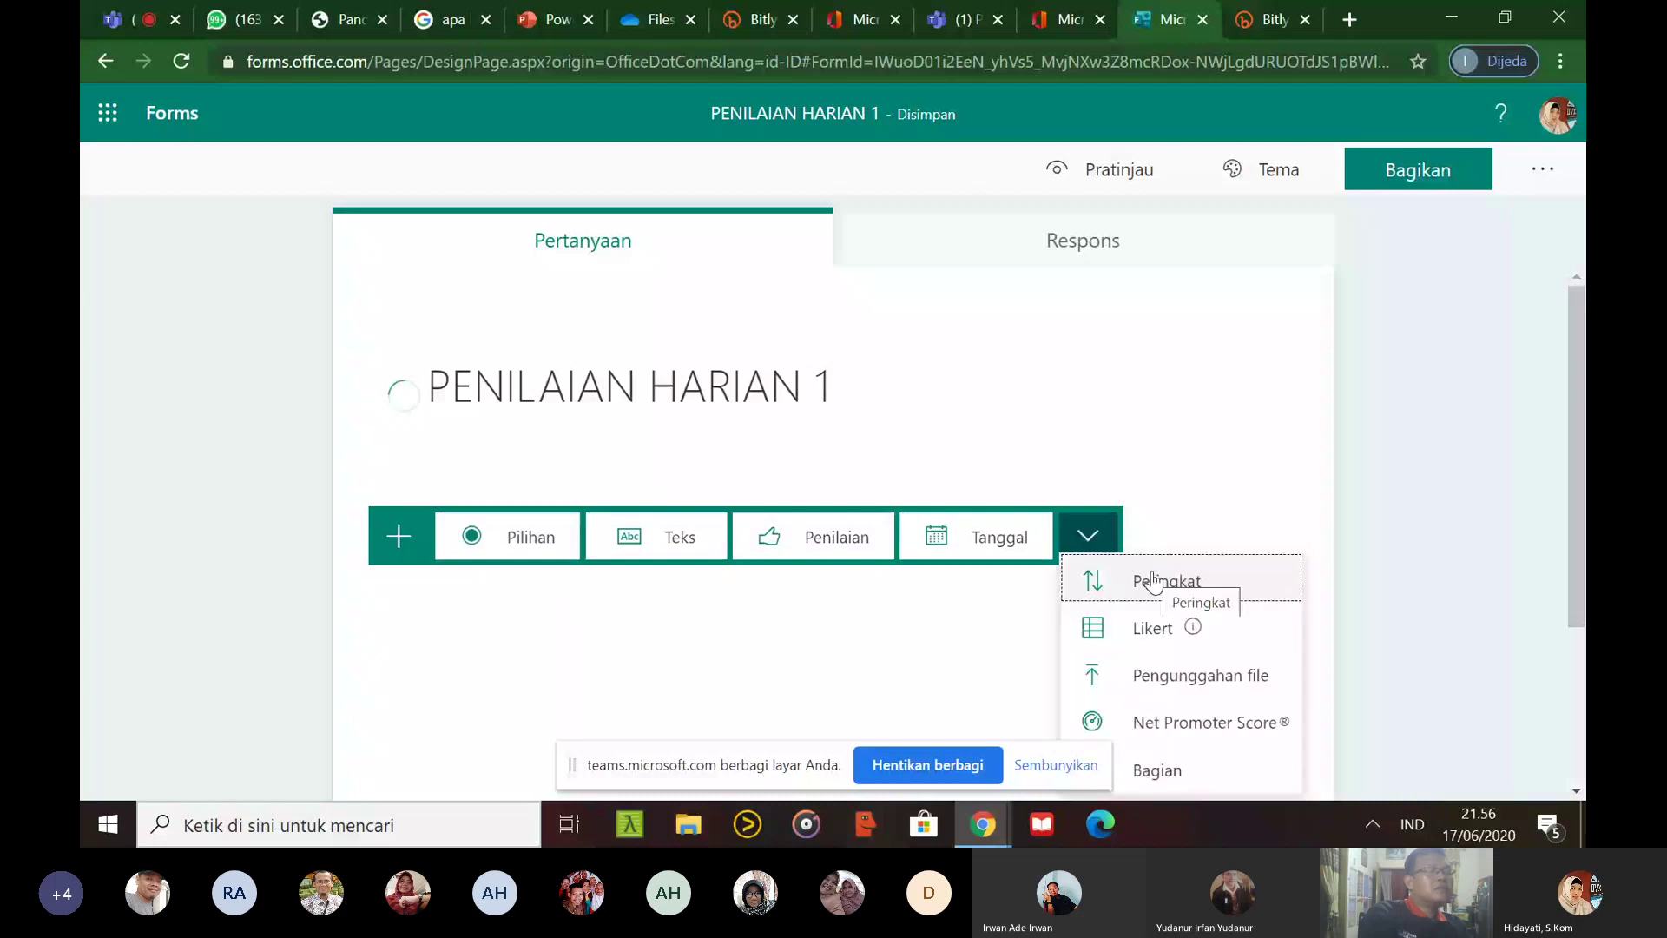
click(669, 540)
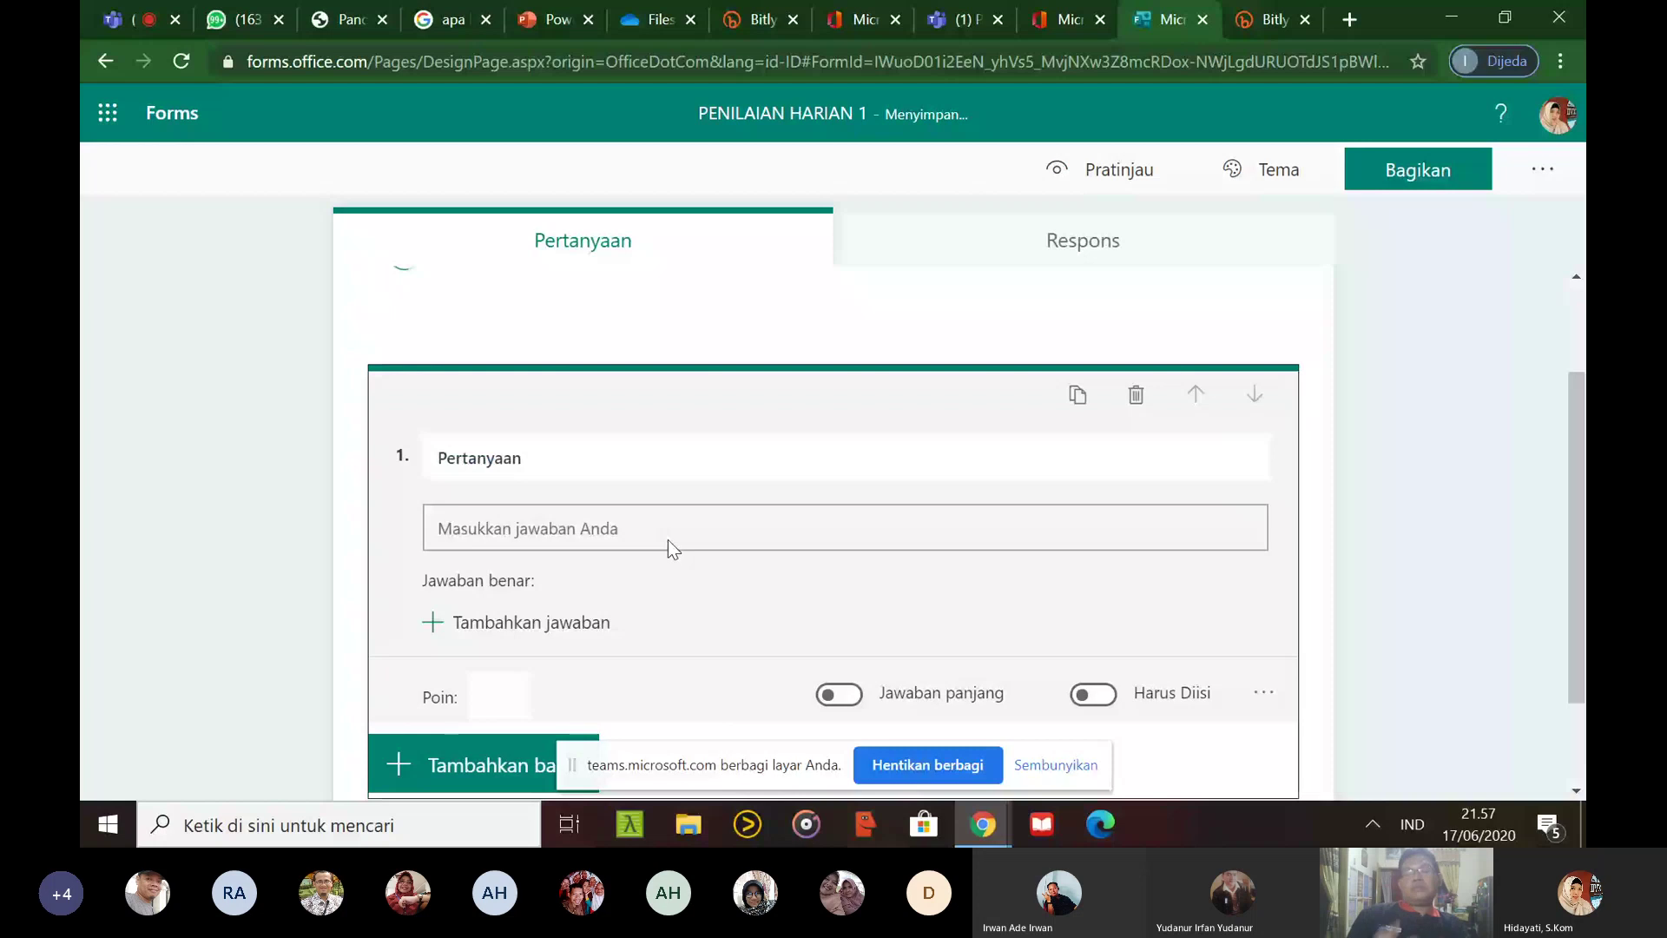
Replace the placeholder title of question 1 with "Nama :"
click(569, 455)
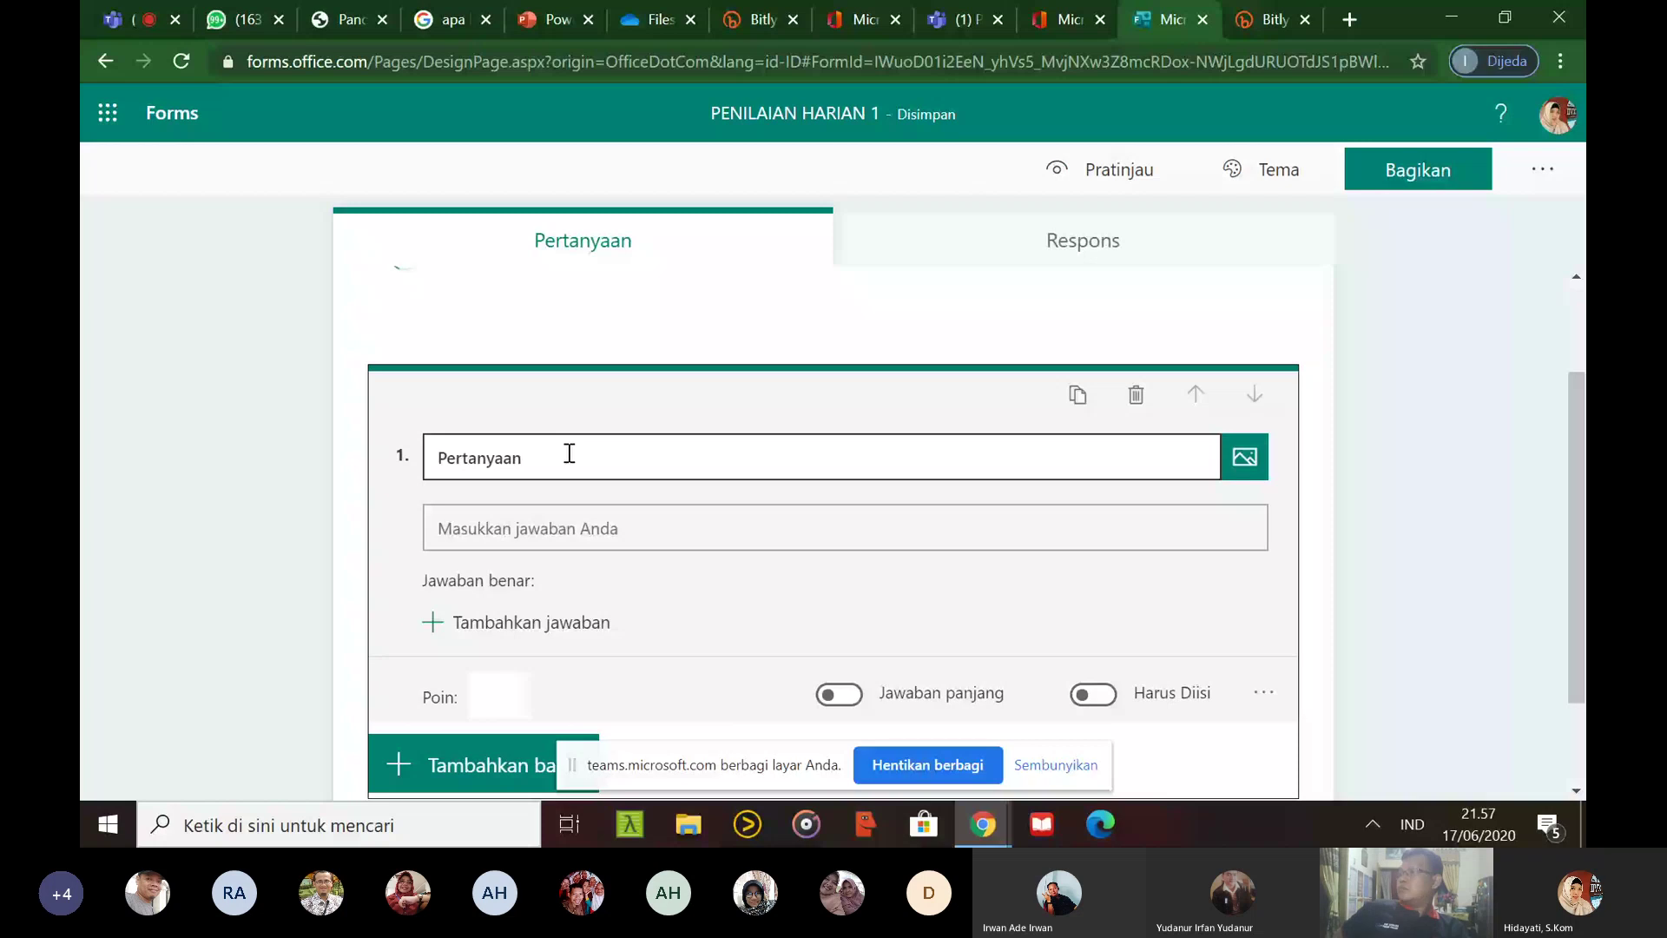
click(544, 454)
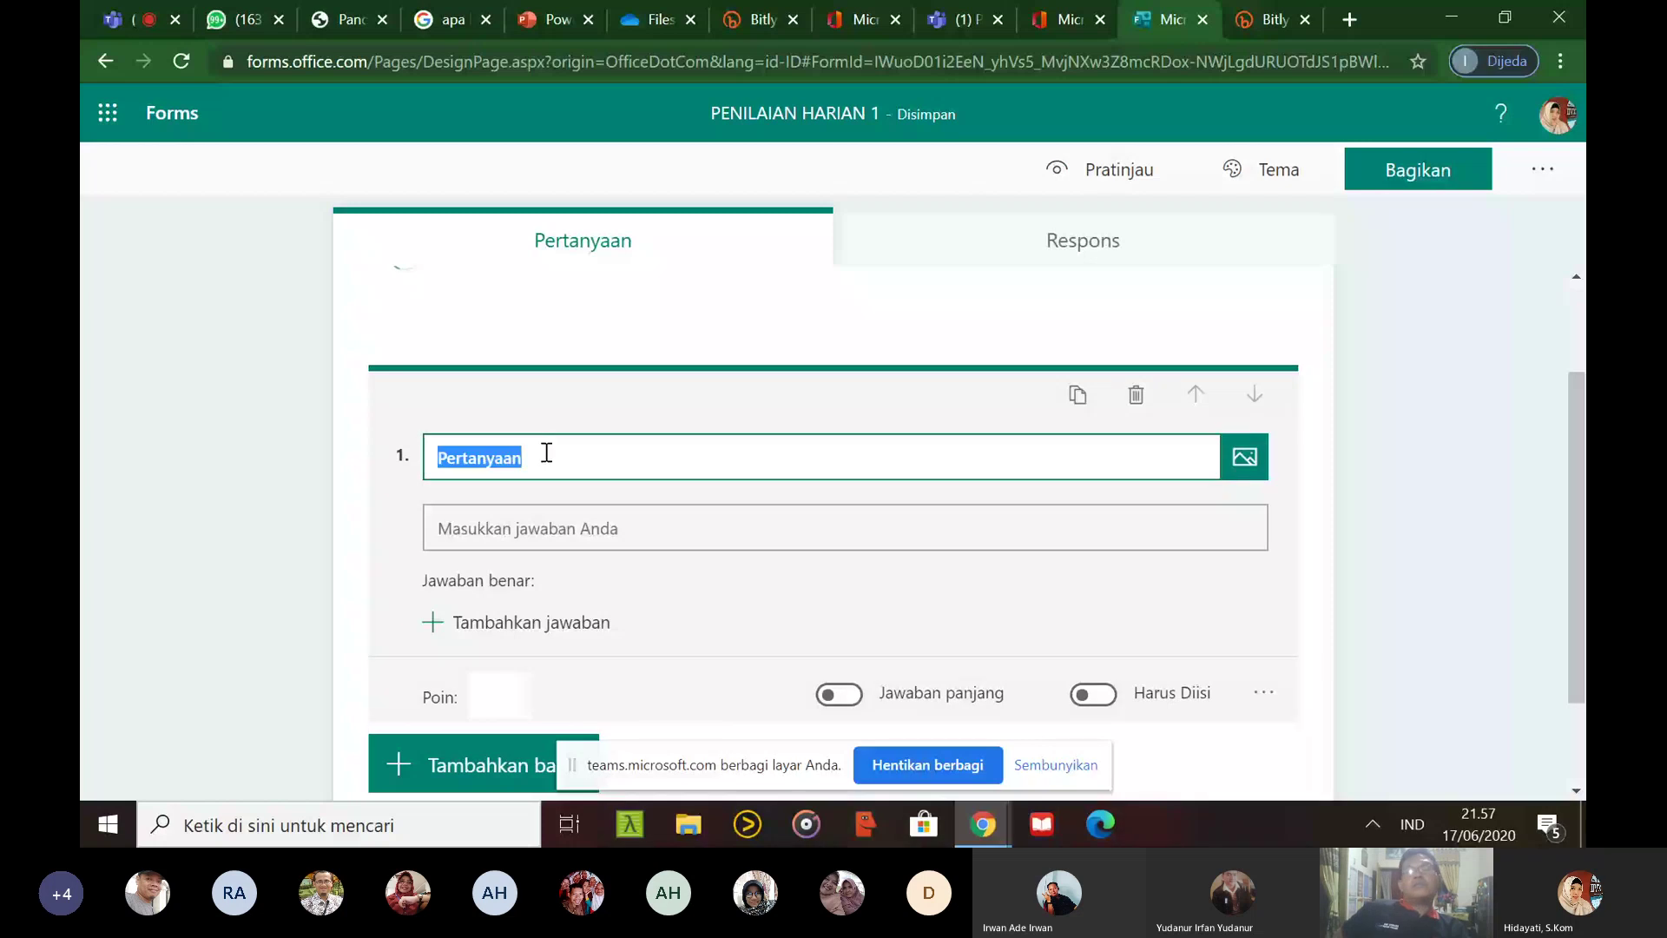
text(NAma)
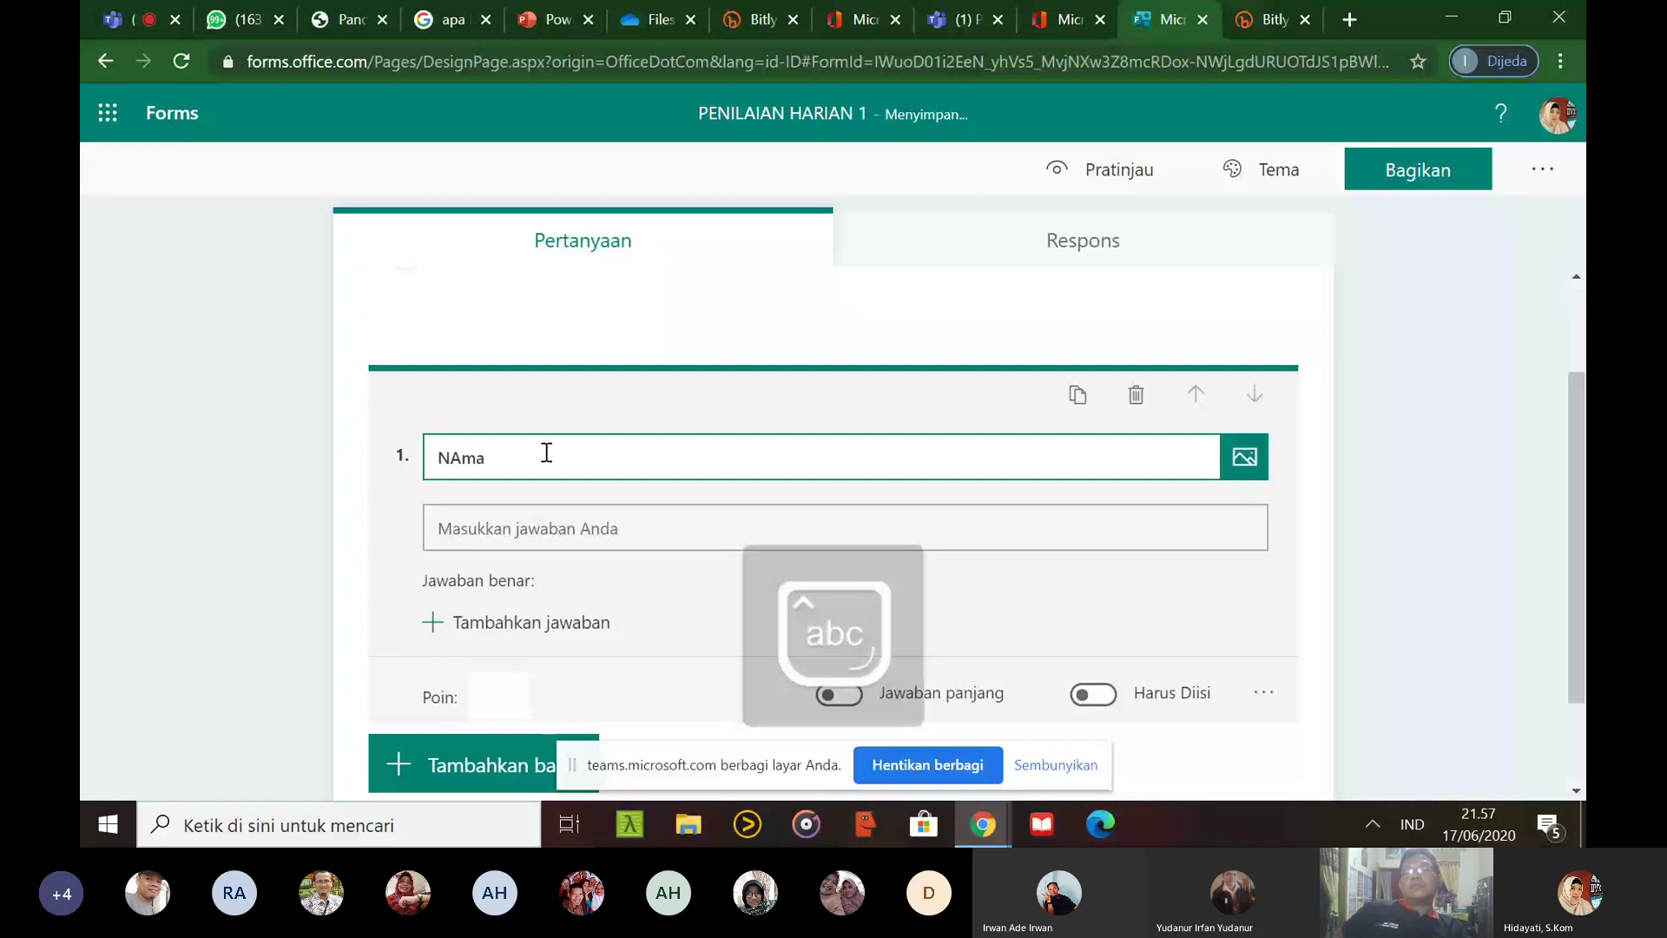
key(BackSpace)
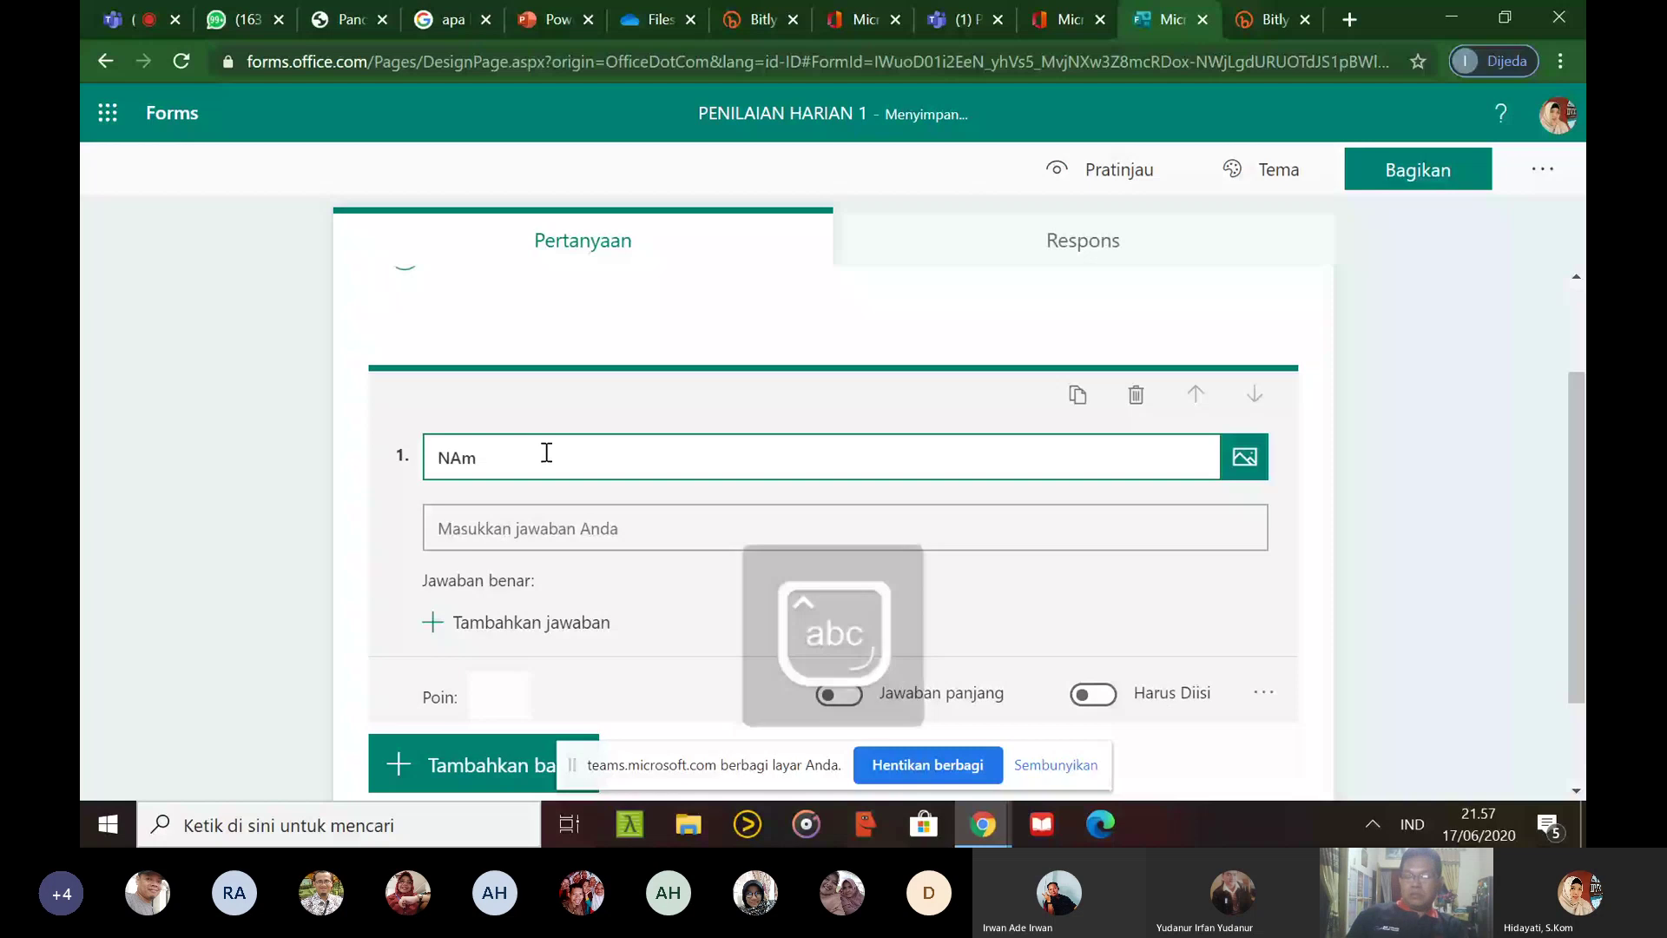
key(BackSpace)
key(BackSpace)
text(ama :)
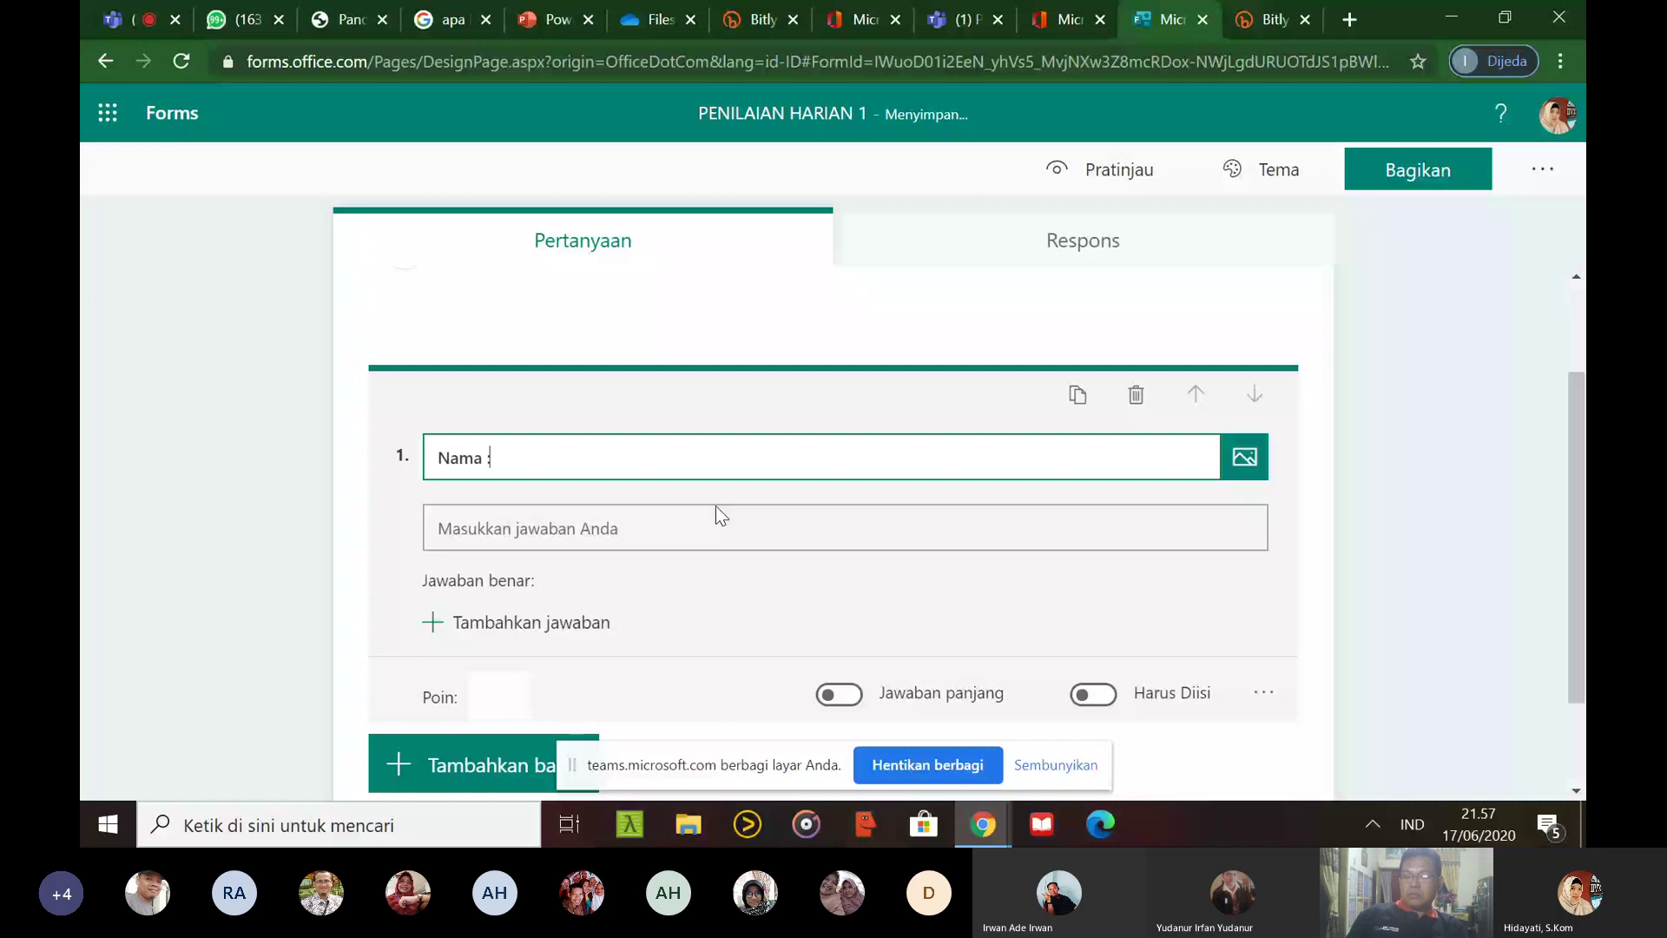
Allow a long answer (Jawaban panjang) for the "Nama :" question and make it required (Harus Diisi)
click(625, 518)
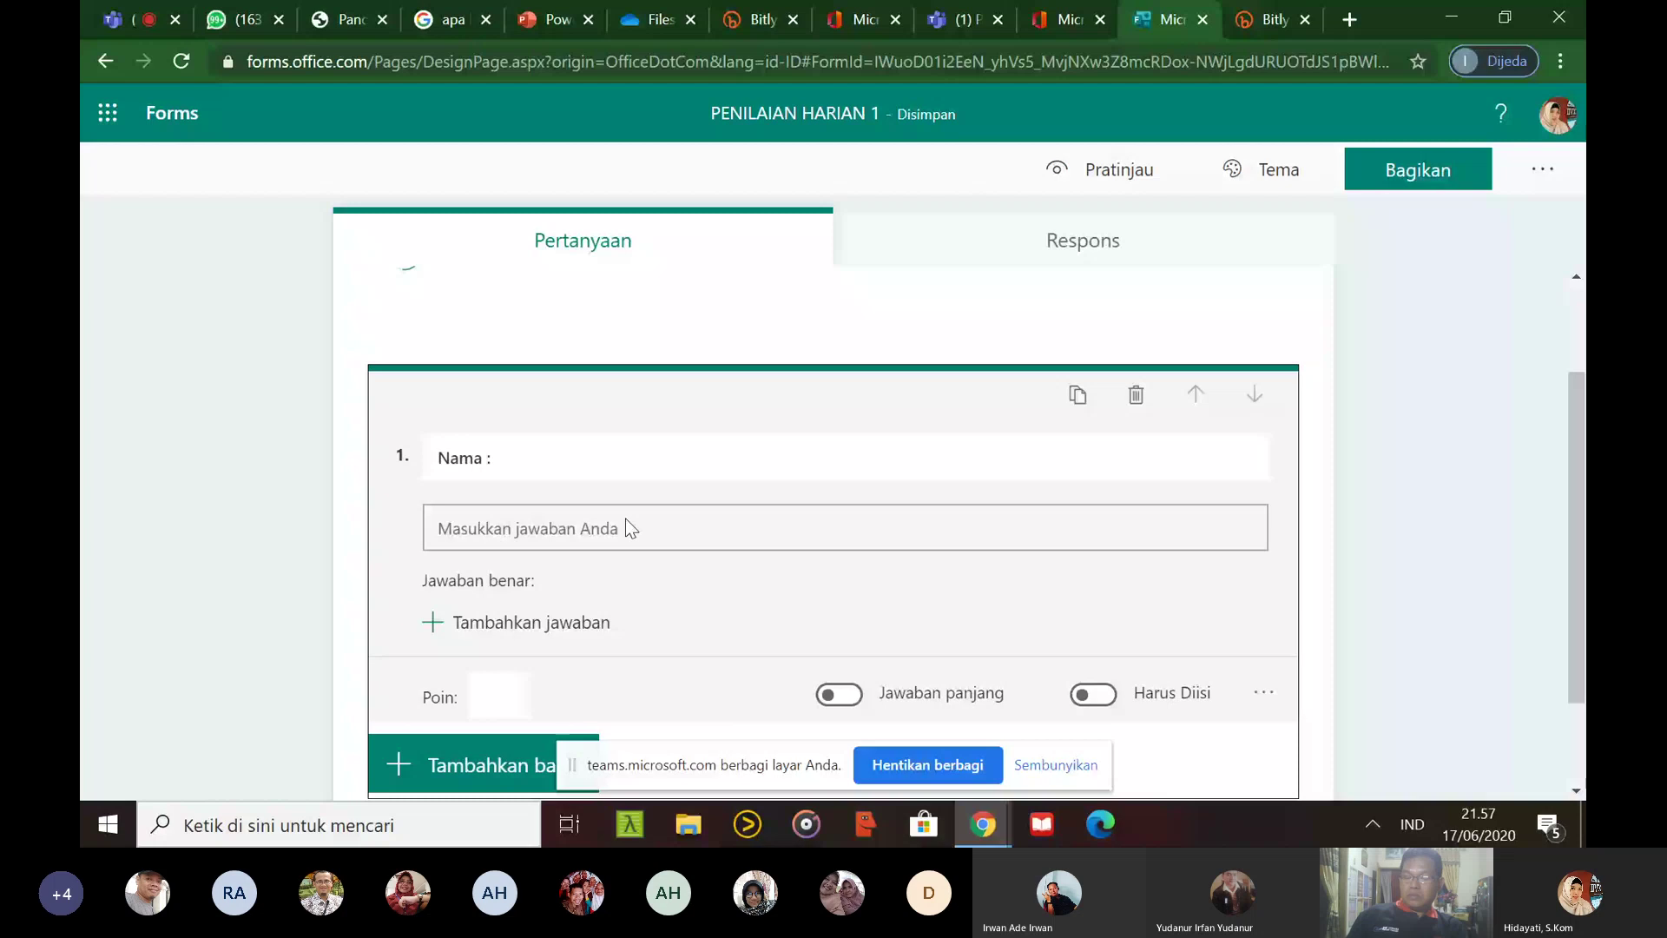
click(839, 694)
click(1093, 694)
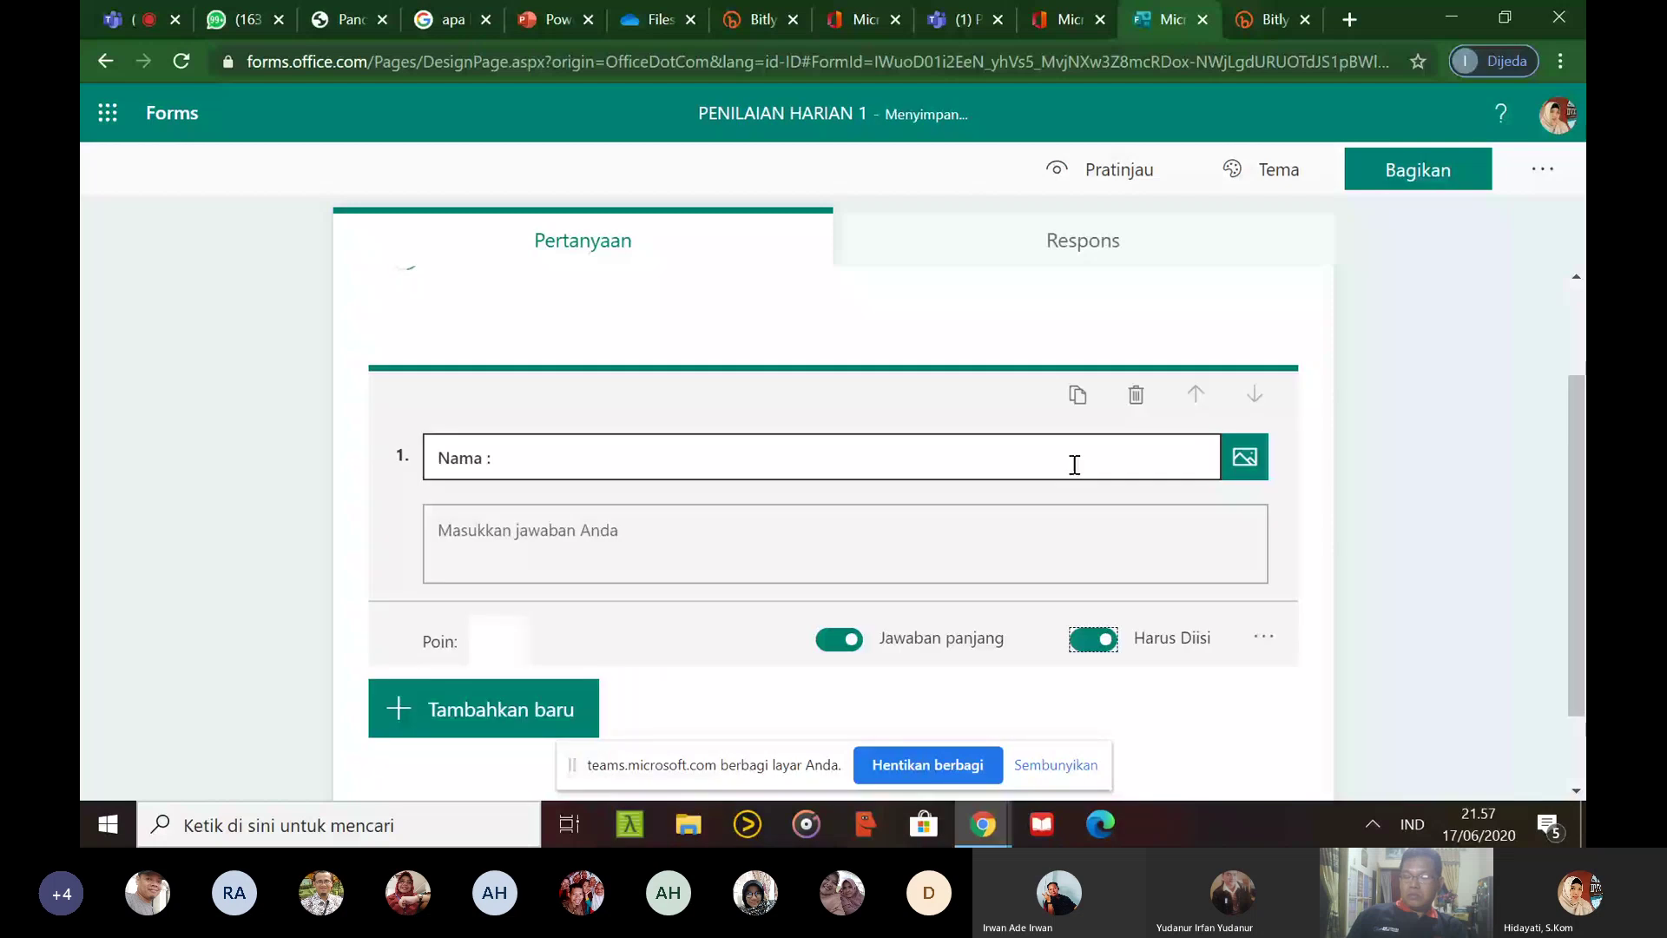
Add a required second text question titled "Kelas :"
click(483, 709)
click(660, 599)
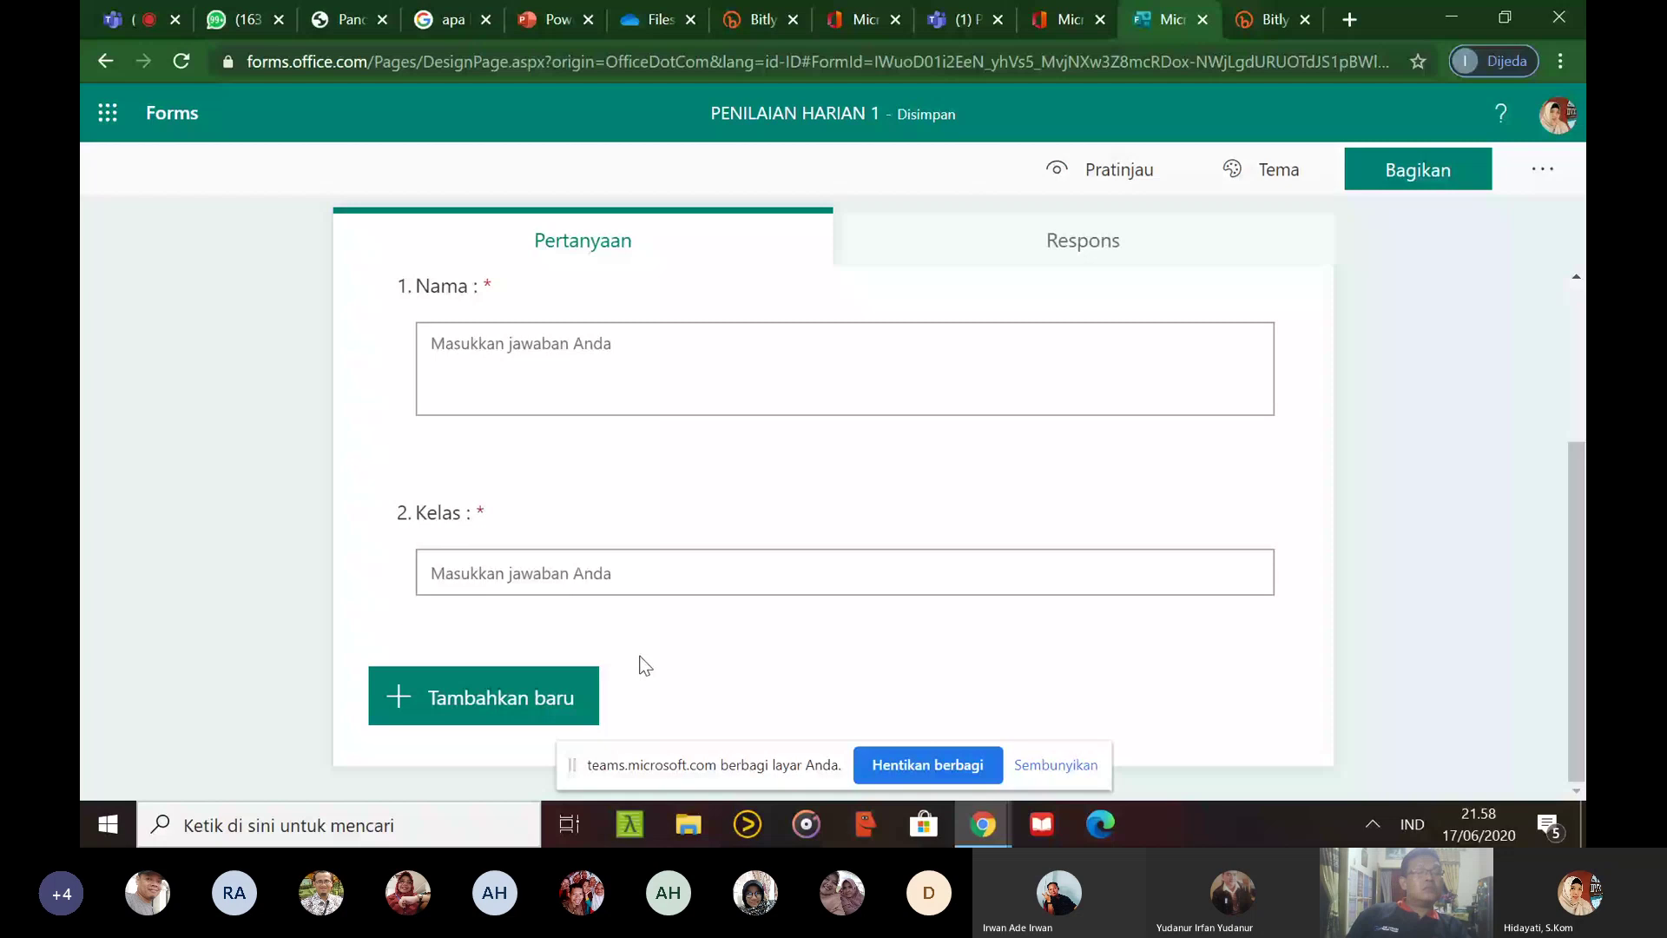
Open the description under the PENILAIAN HARIAN 1 title for editing
scroll(1541, 465, up, 2)
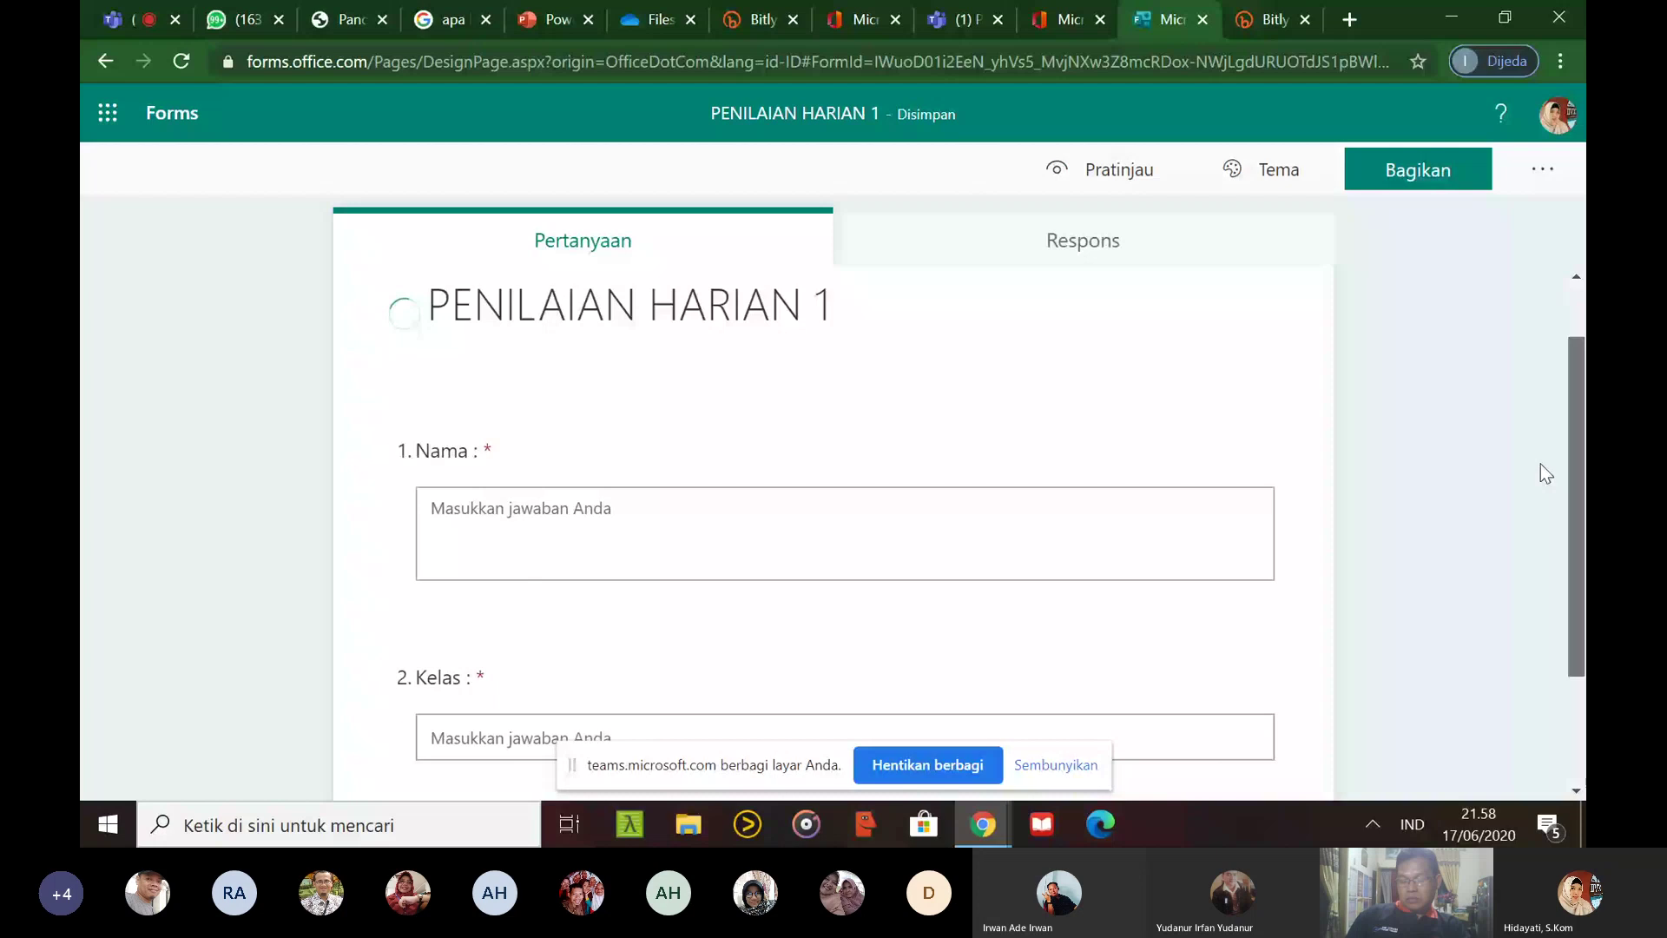
click(830, 413)
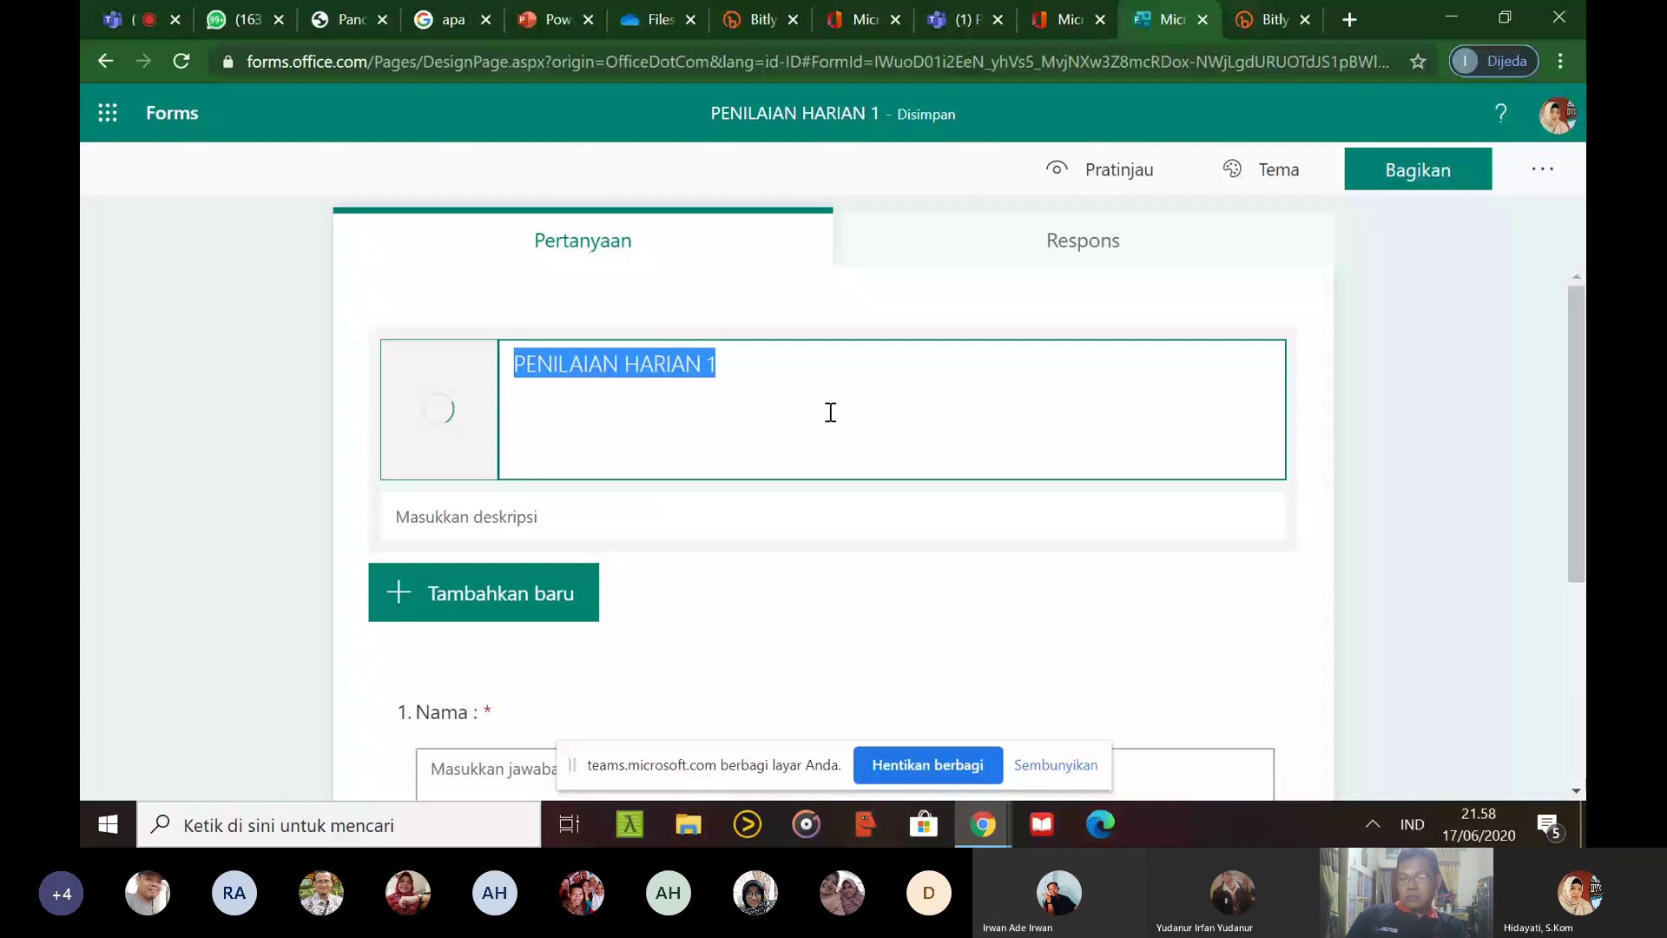
click(679, 551)
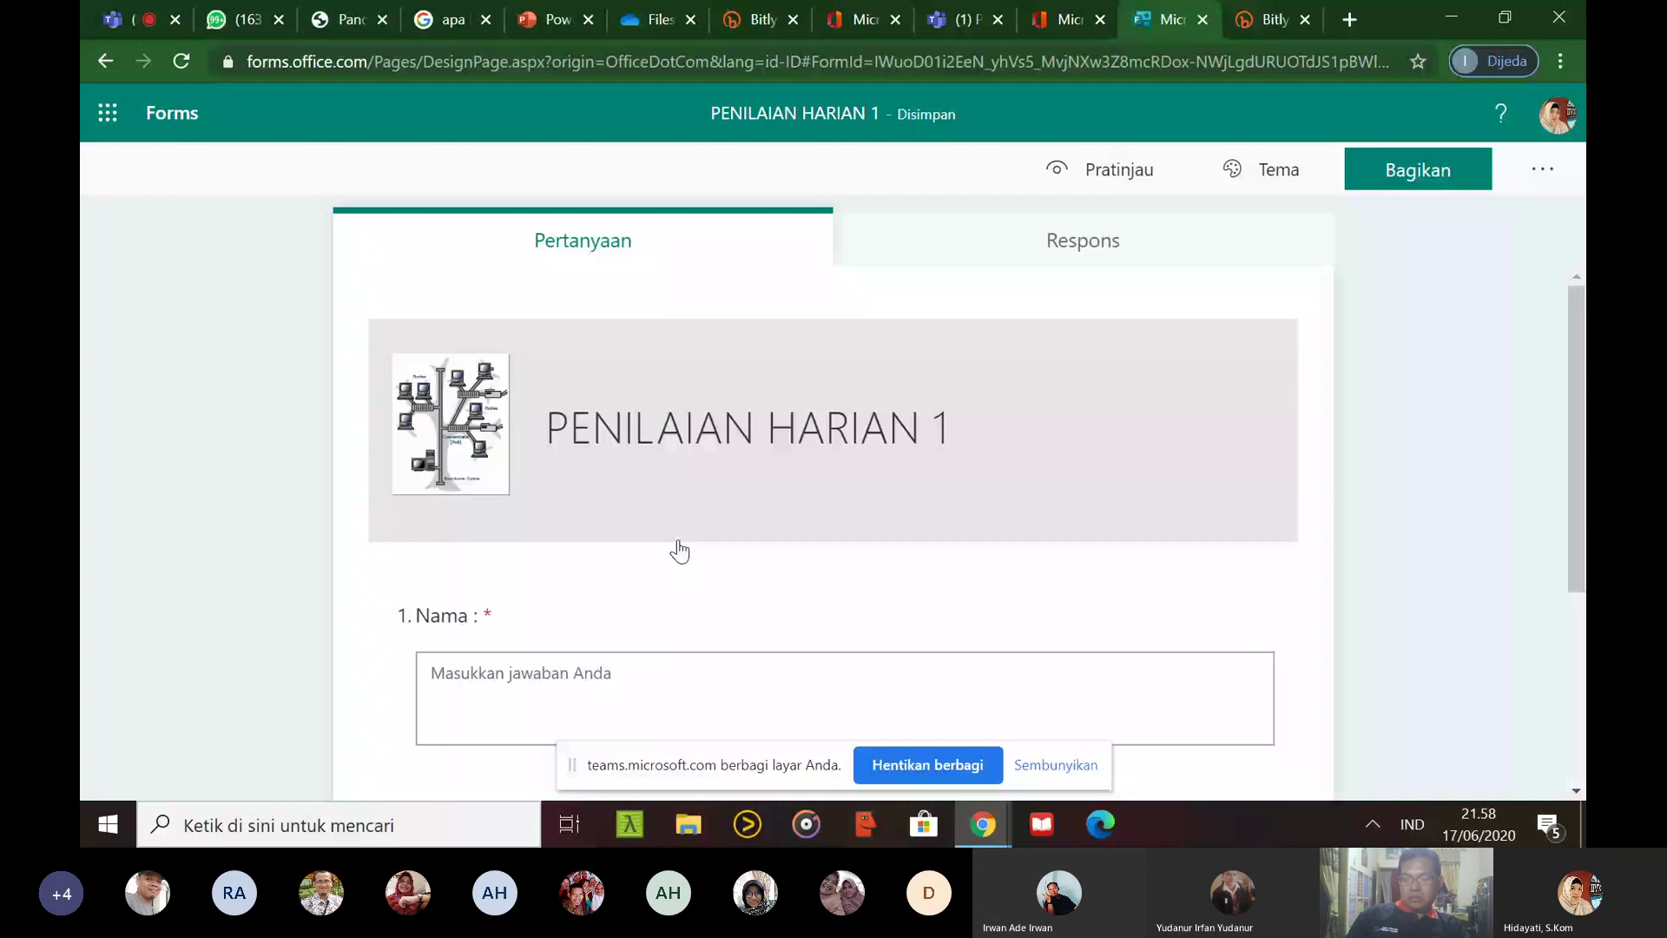
click(568, 512)
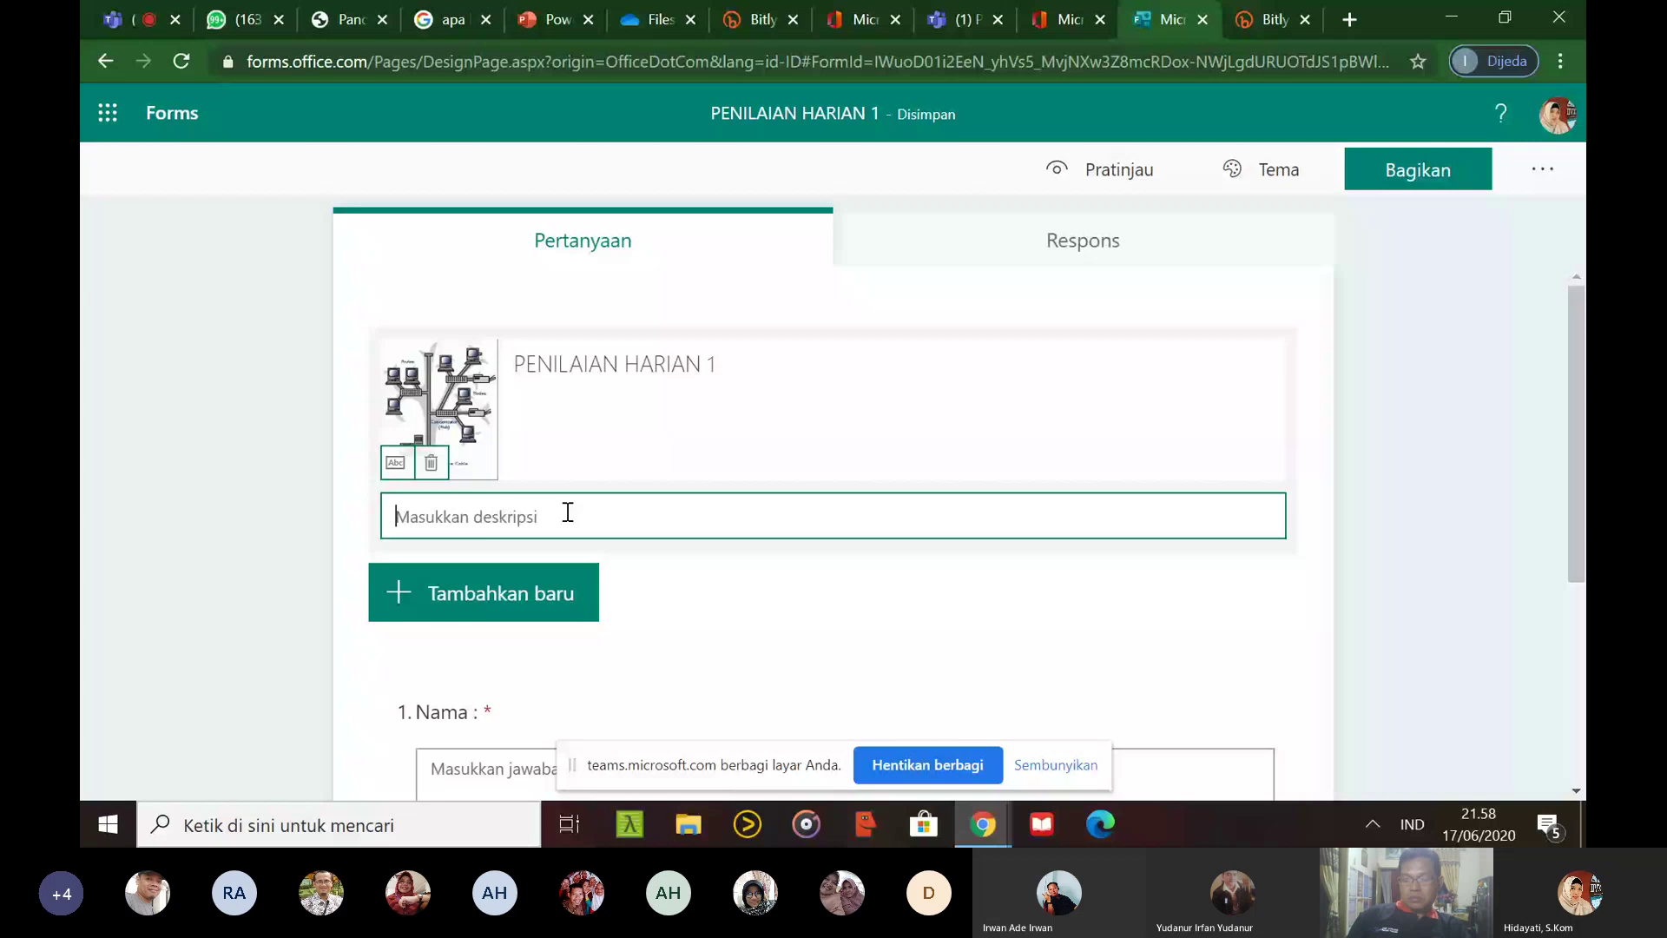
text(Hara)
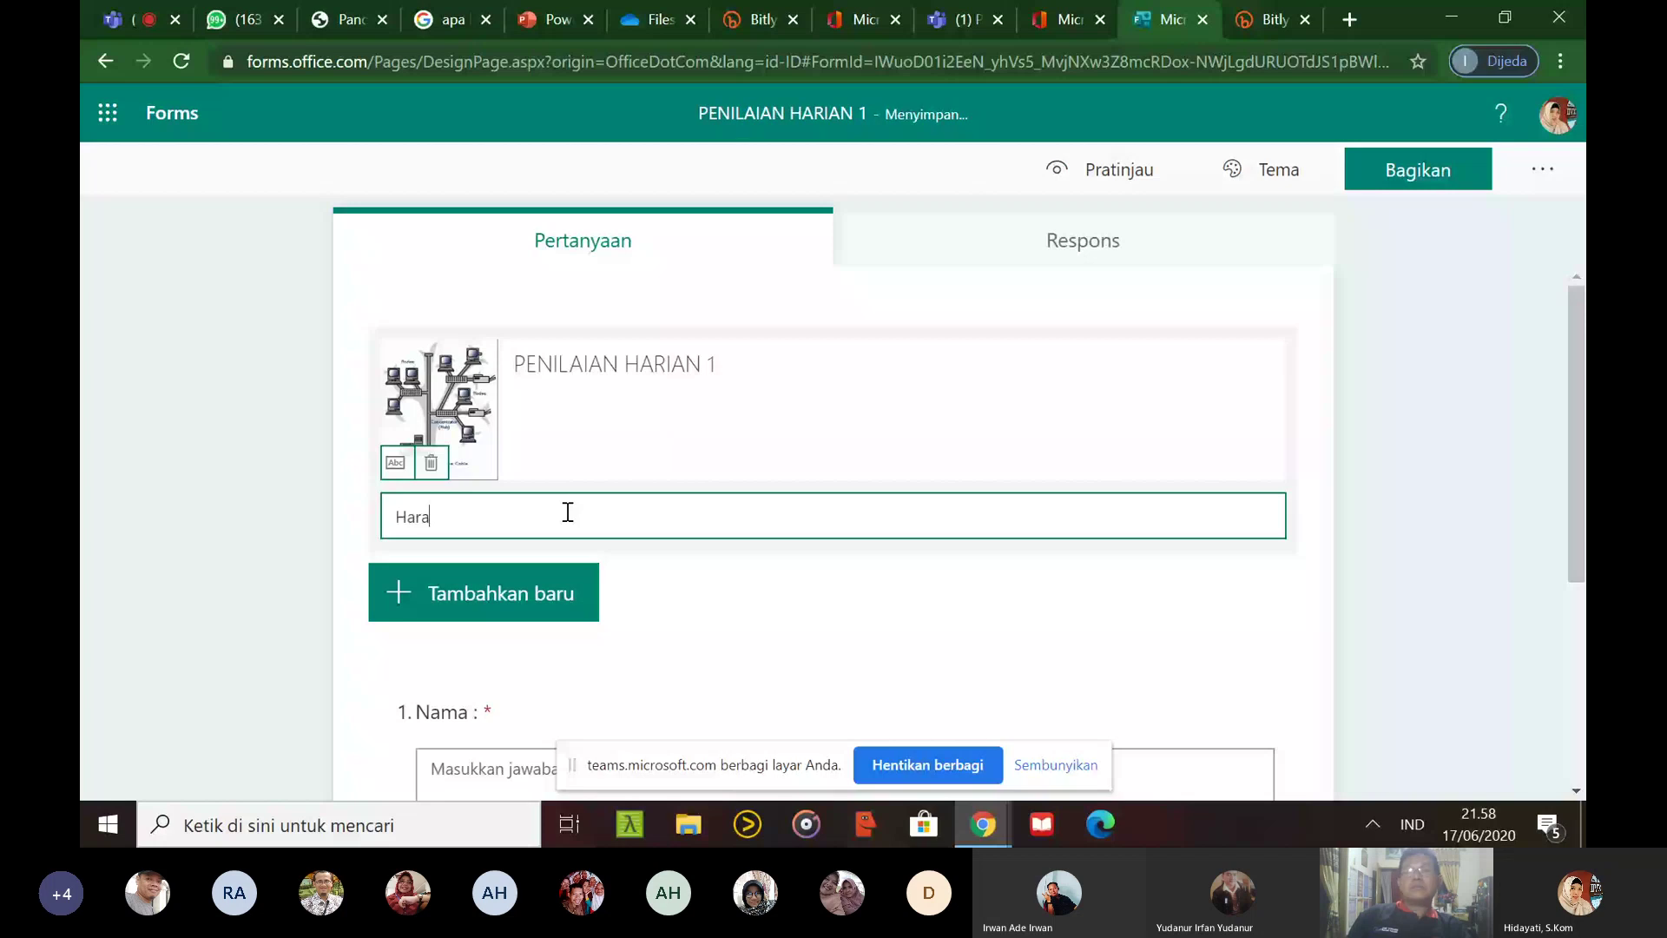
key(BackSpace)
key(BackSpace)
key(BackSpace)
key(BackSpace)
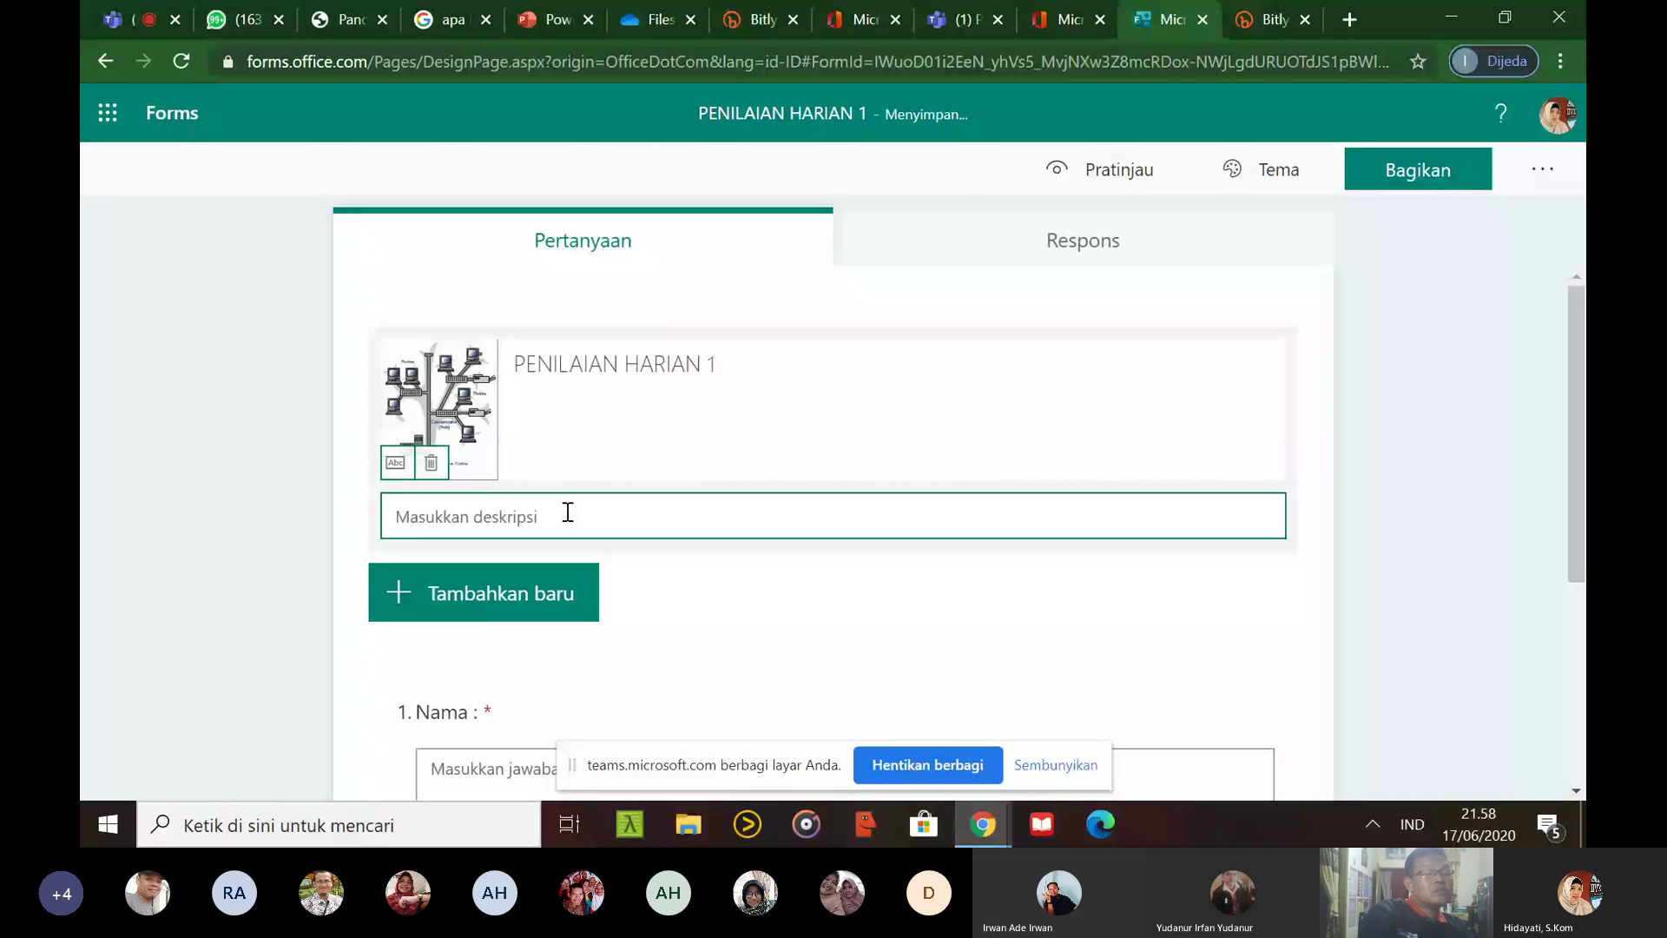
Enter "Perhatikan Hal-hal berikut sebelum memulai ujian :" as the opening line of the form description
text(PErhatikan Hal-hal berikut sebelum)
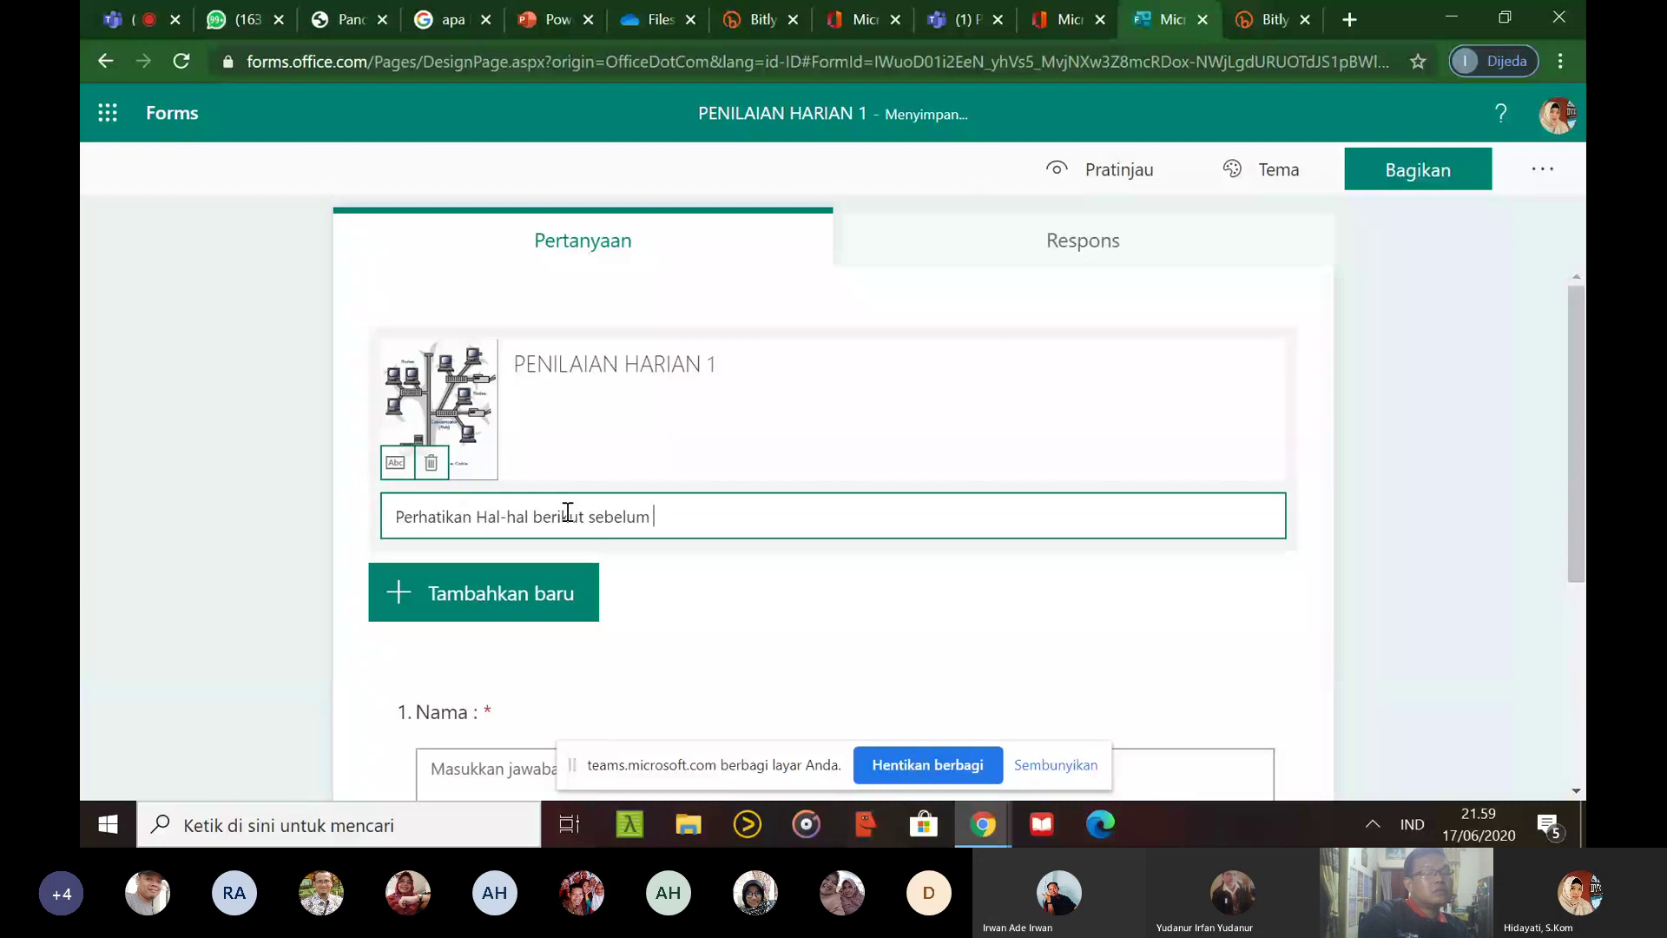
text(memu)
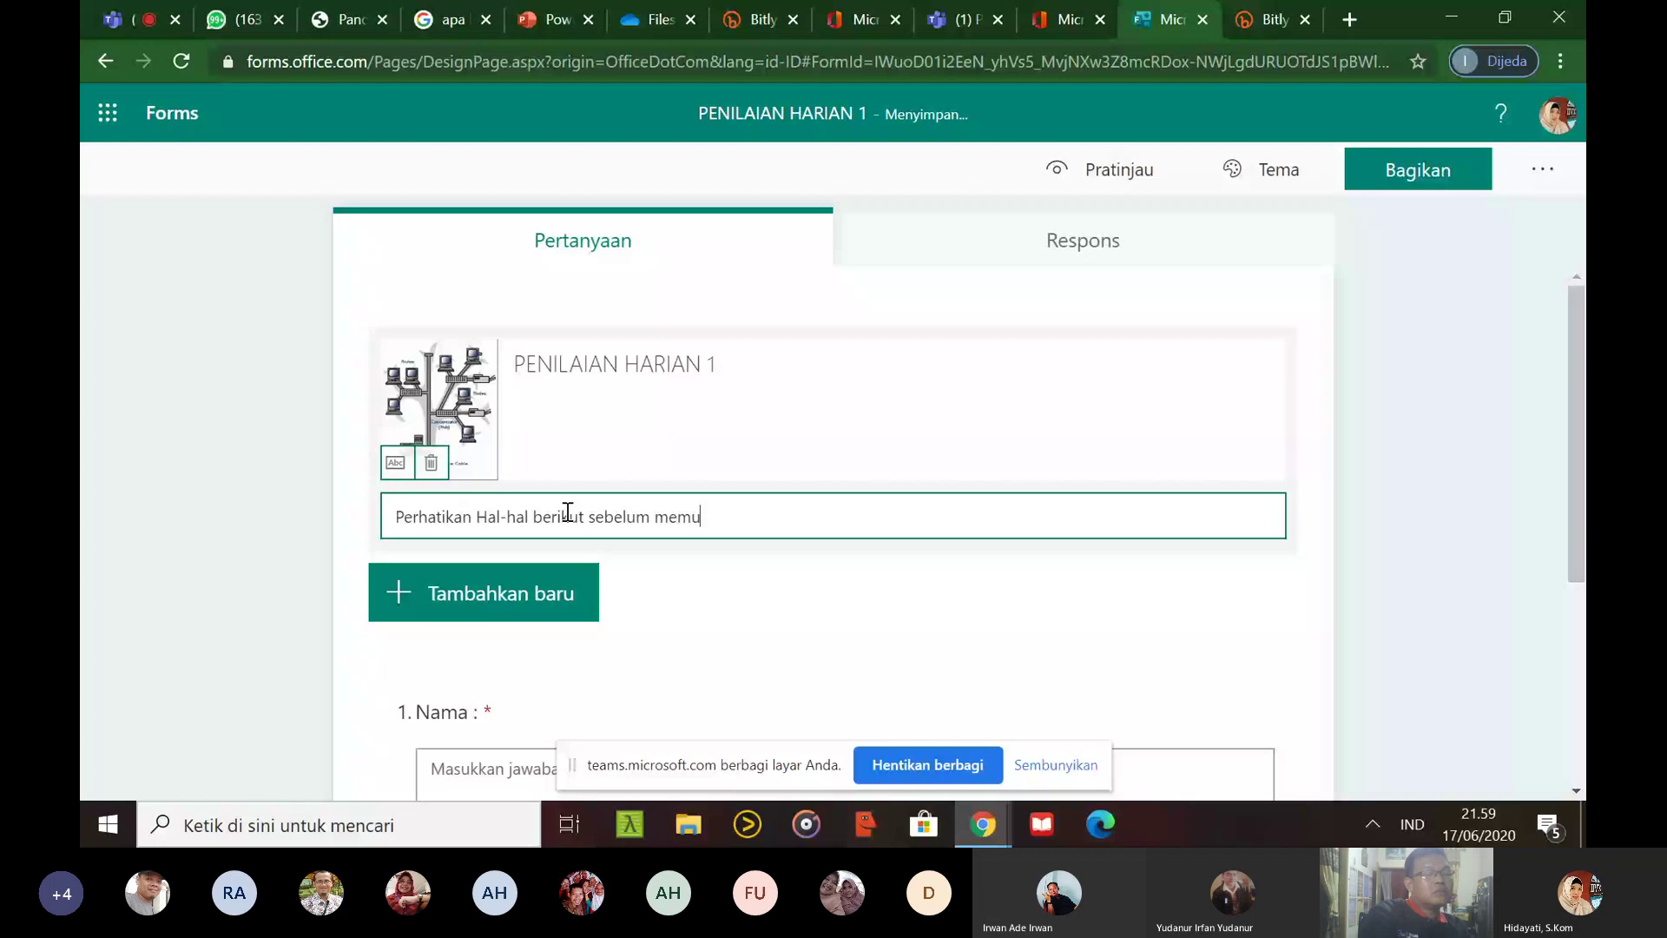
text(lai ujian :)
key(Return)
Add three numbered instructions to the form description: "1. Berdoa", "2. Isilah biodata dengan benar" and "3. Jawablah pertanyaan dengan jujur"
text(1.)
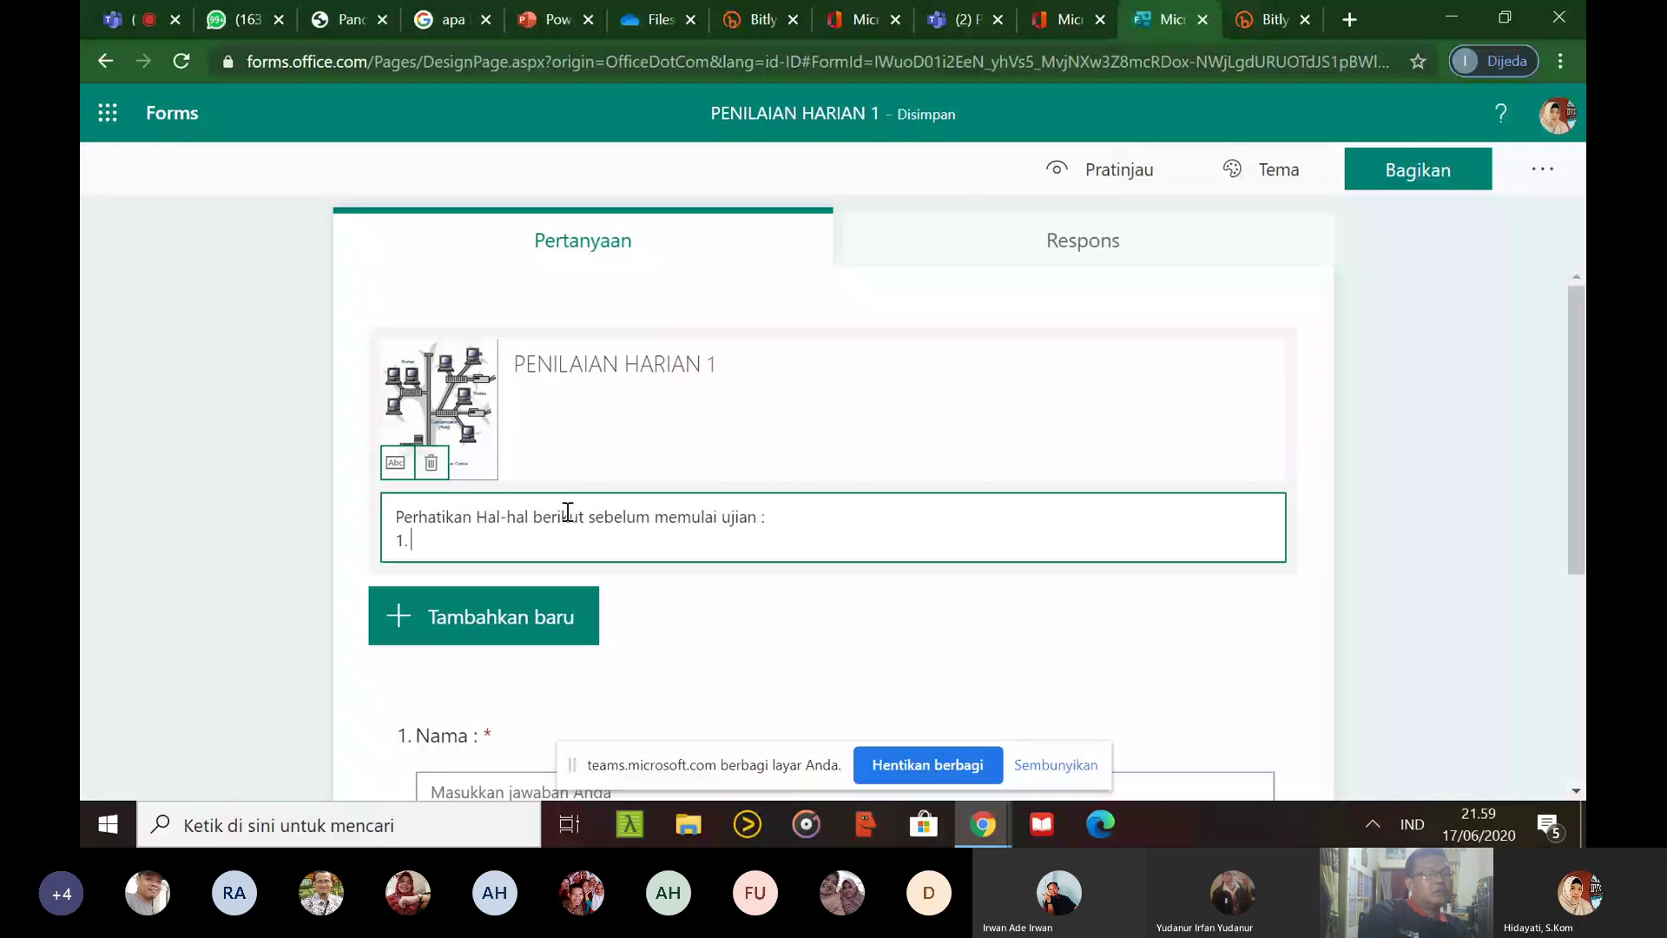
text(Berdoa)
key(Return)
text(2)
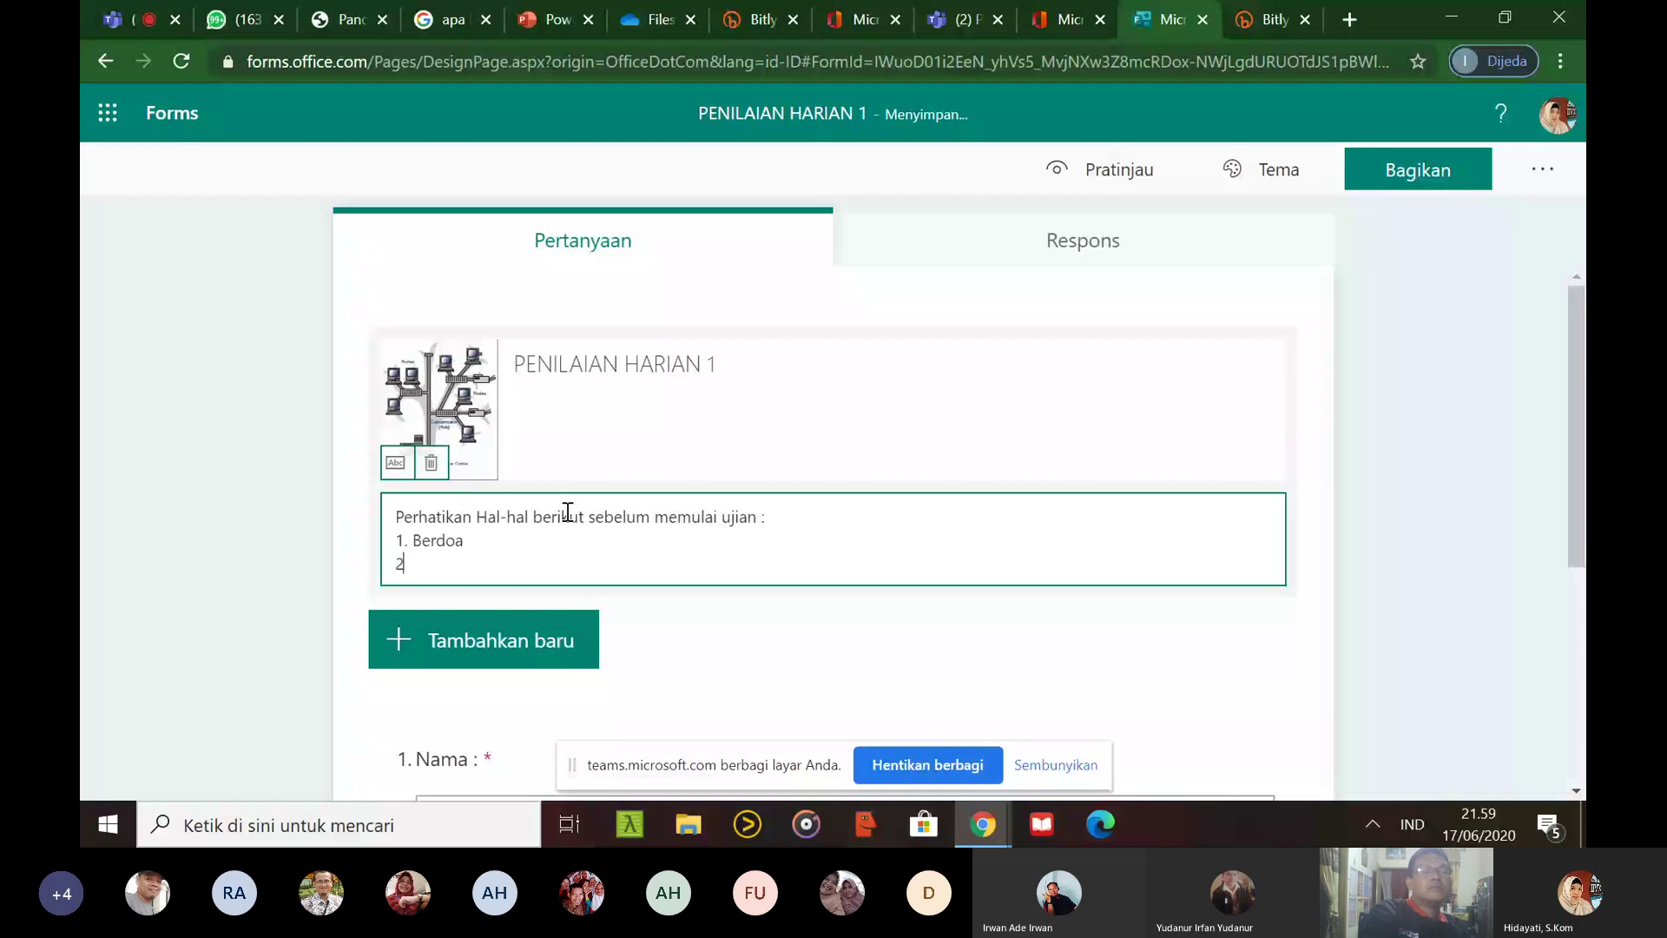
text(. Isilah biodata dengan benar)
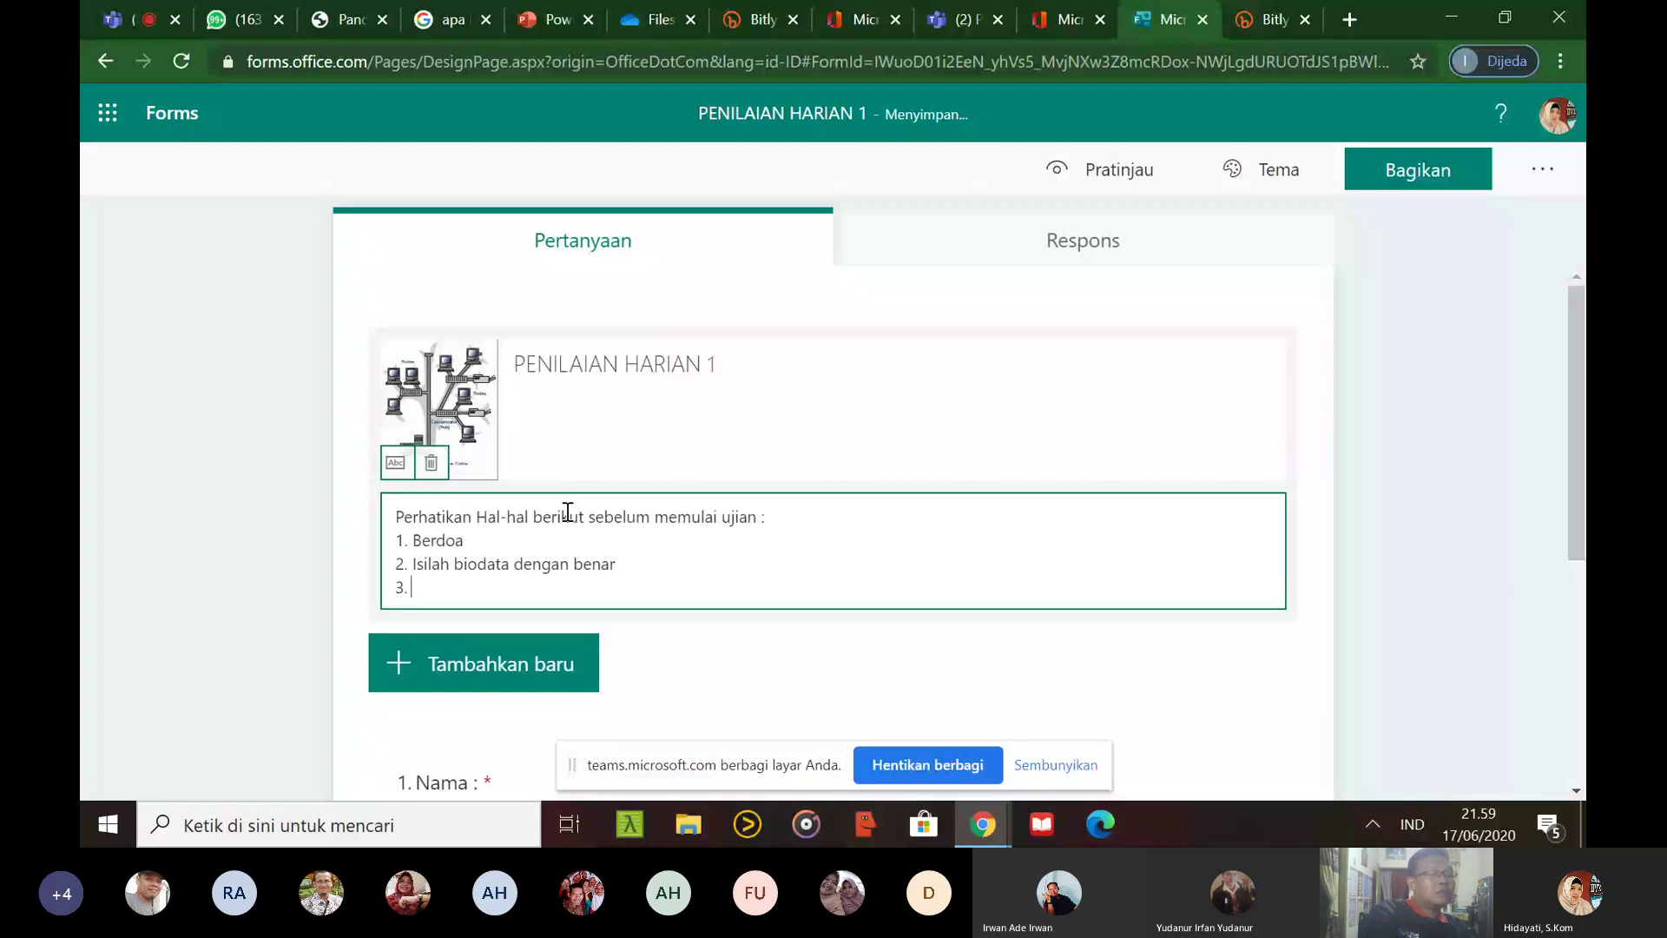
text(Jawablah pertanyaan dengan ju)
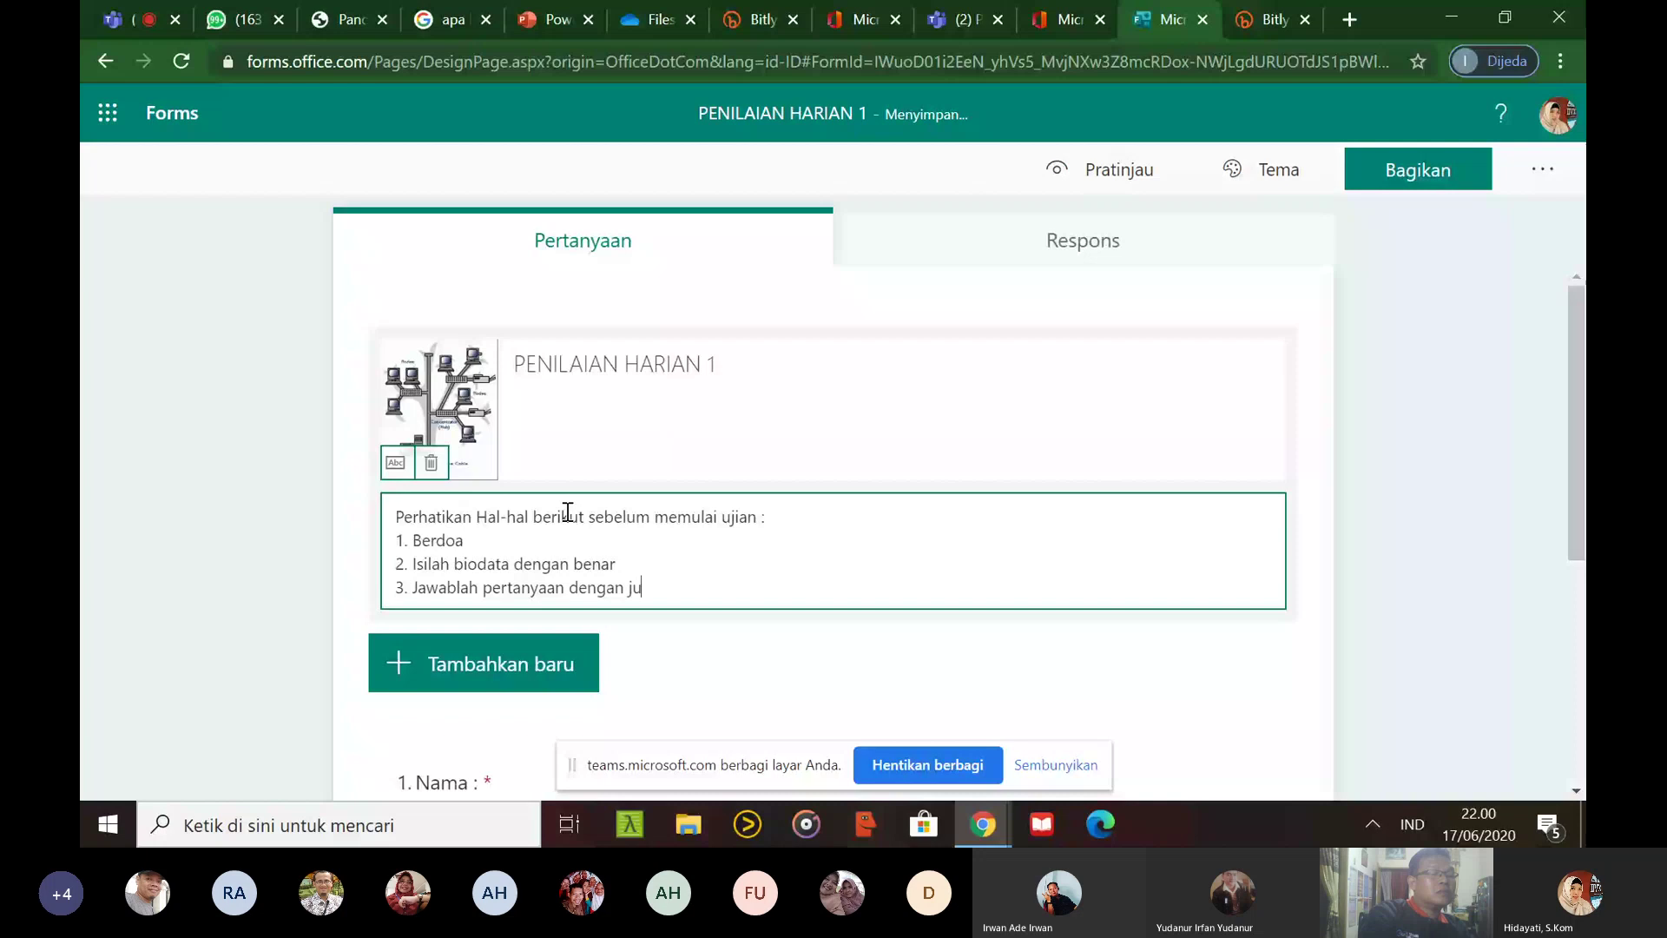
text(jur)
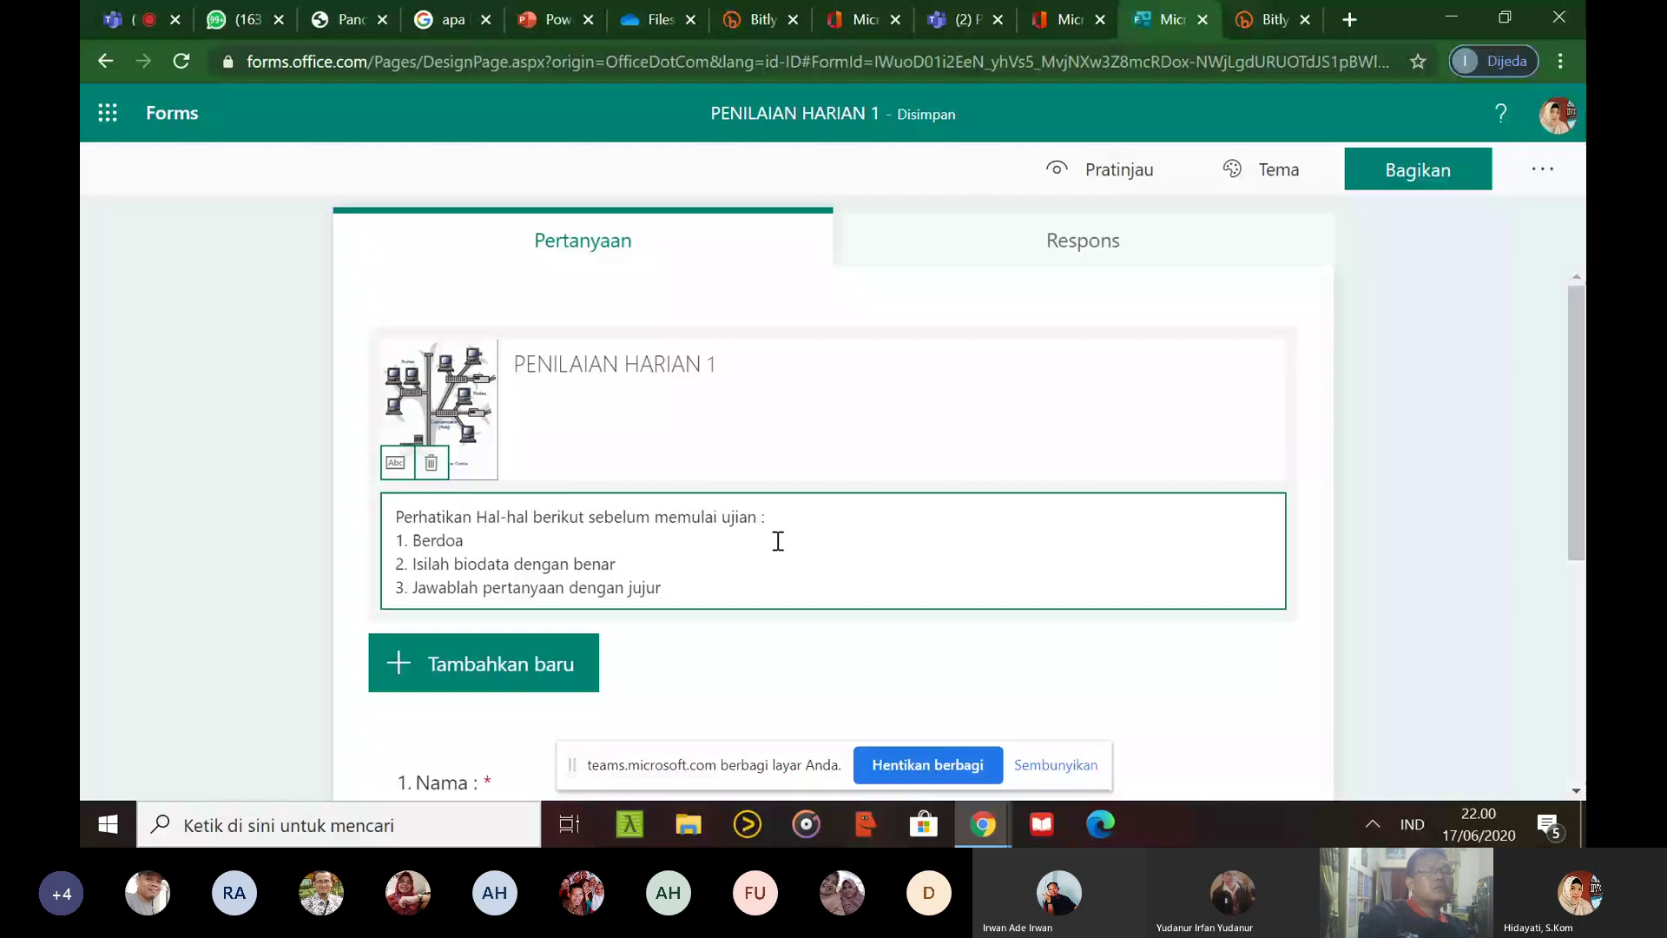
Add a new section (Bagian) after the "Kelas :" question
click(512, 669)
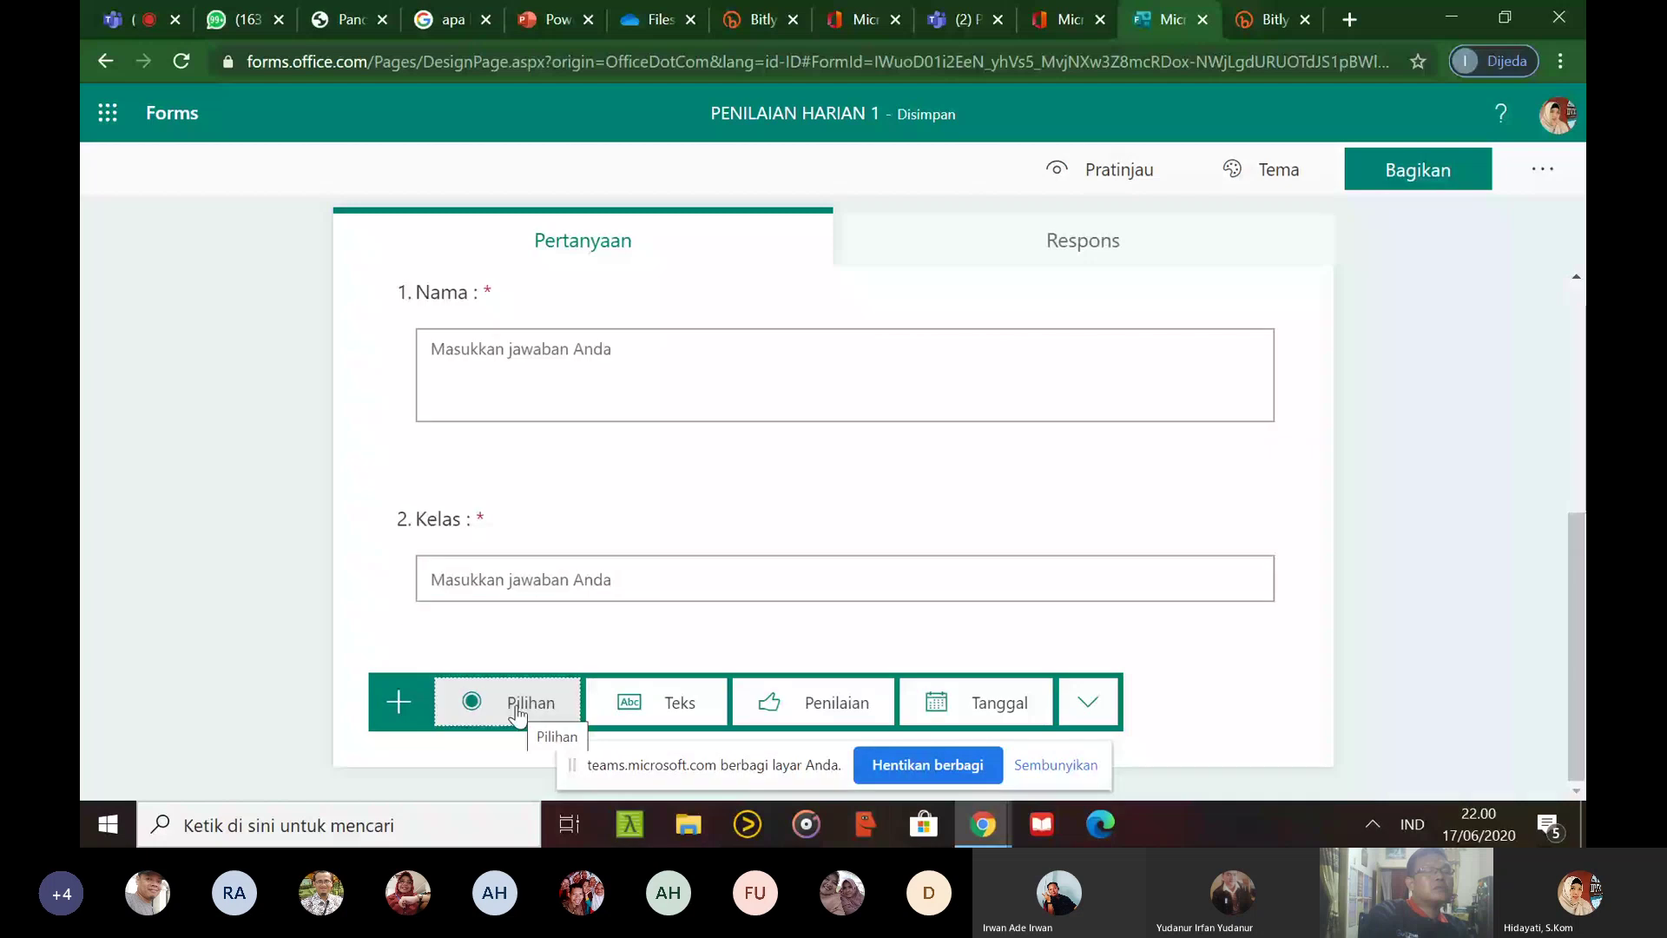
click(1087, 705)
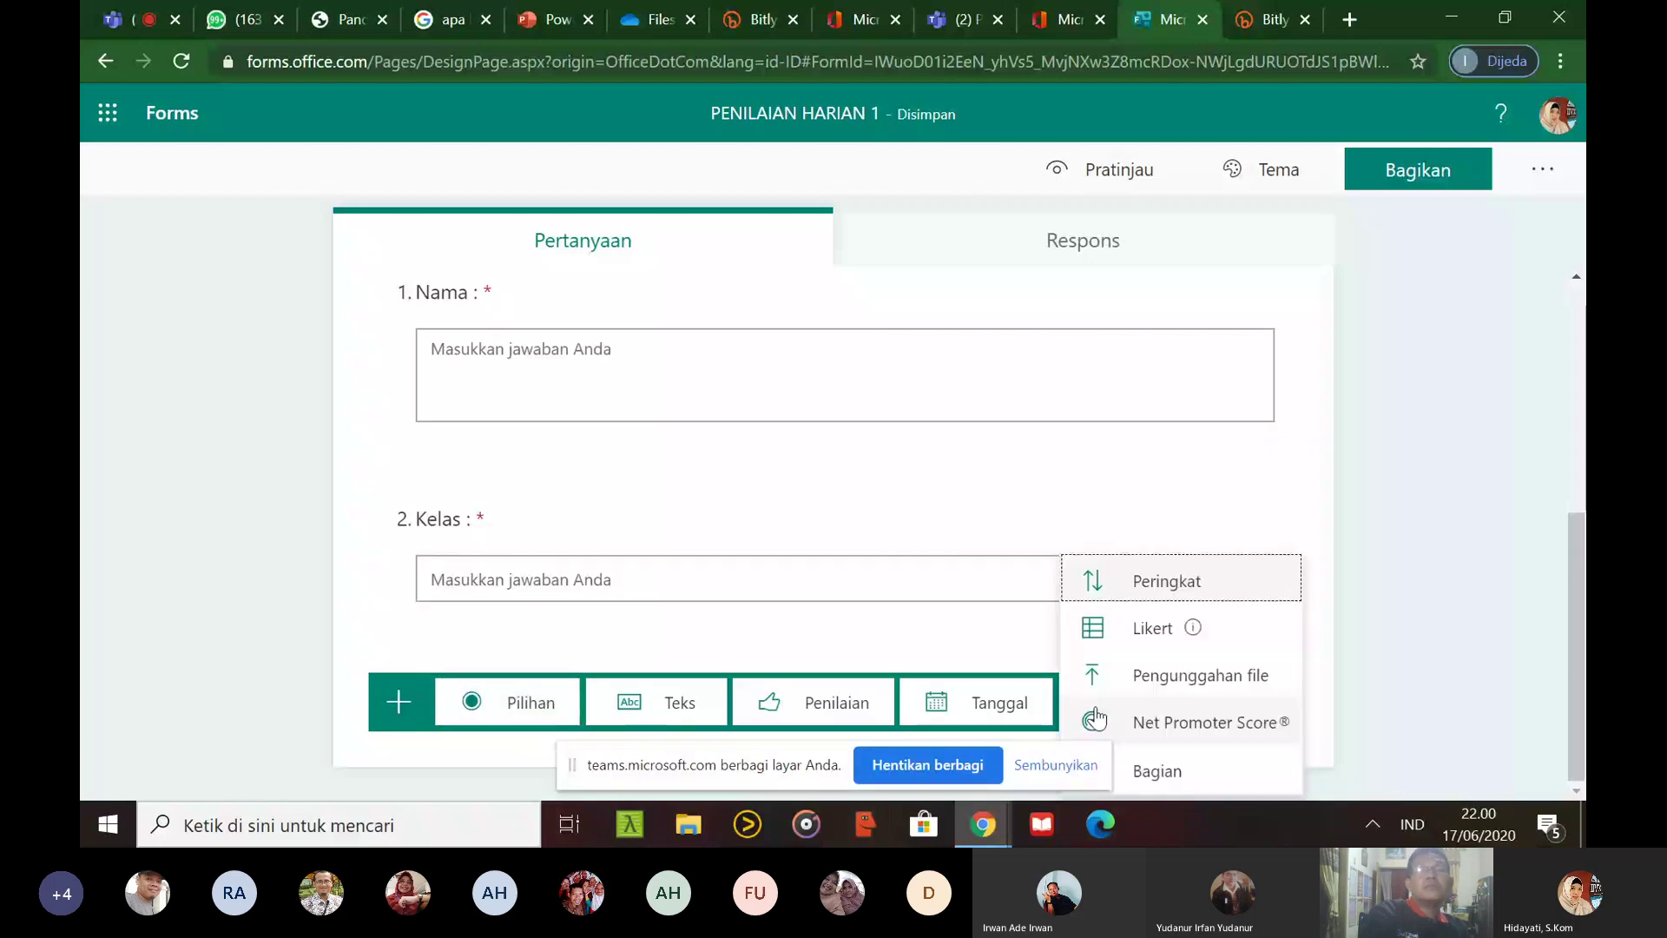
click(1176, 781)
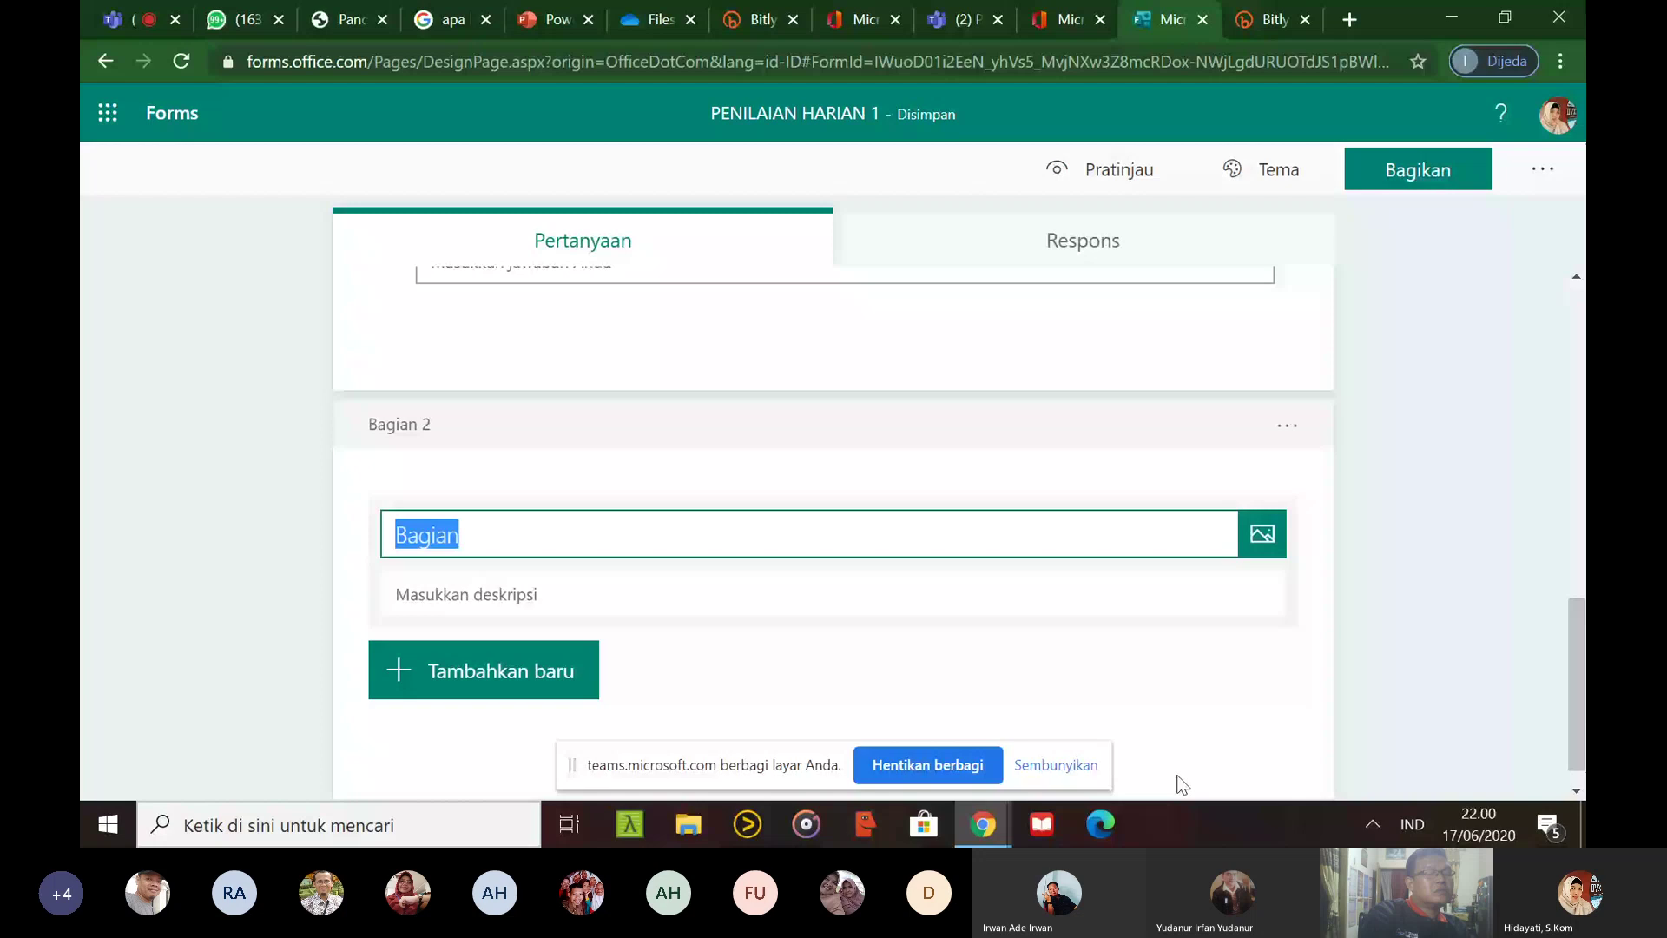
Title the new section "SOAL" and describe it as "Pilihlah jawaban yang kamu anggap paling benar!"
click(487, 511)
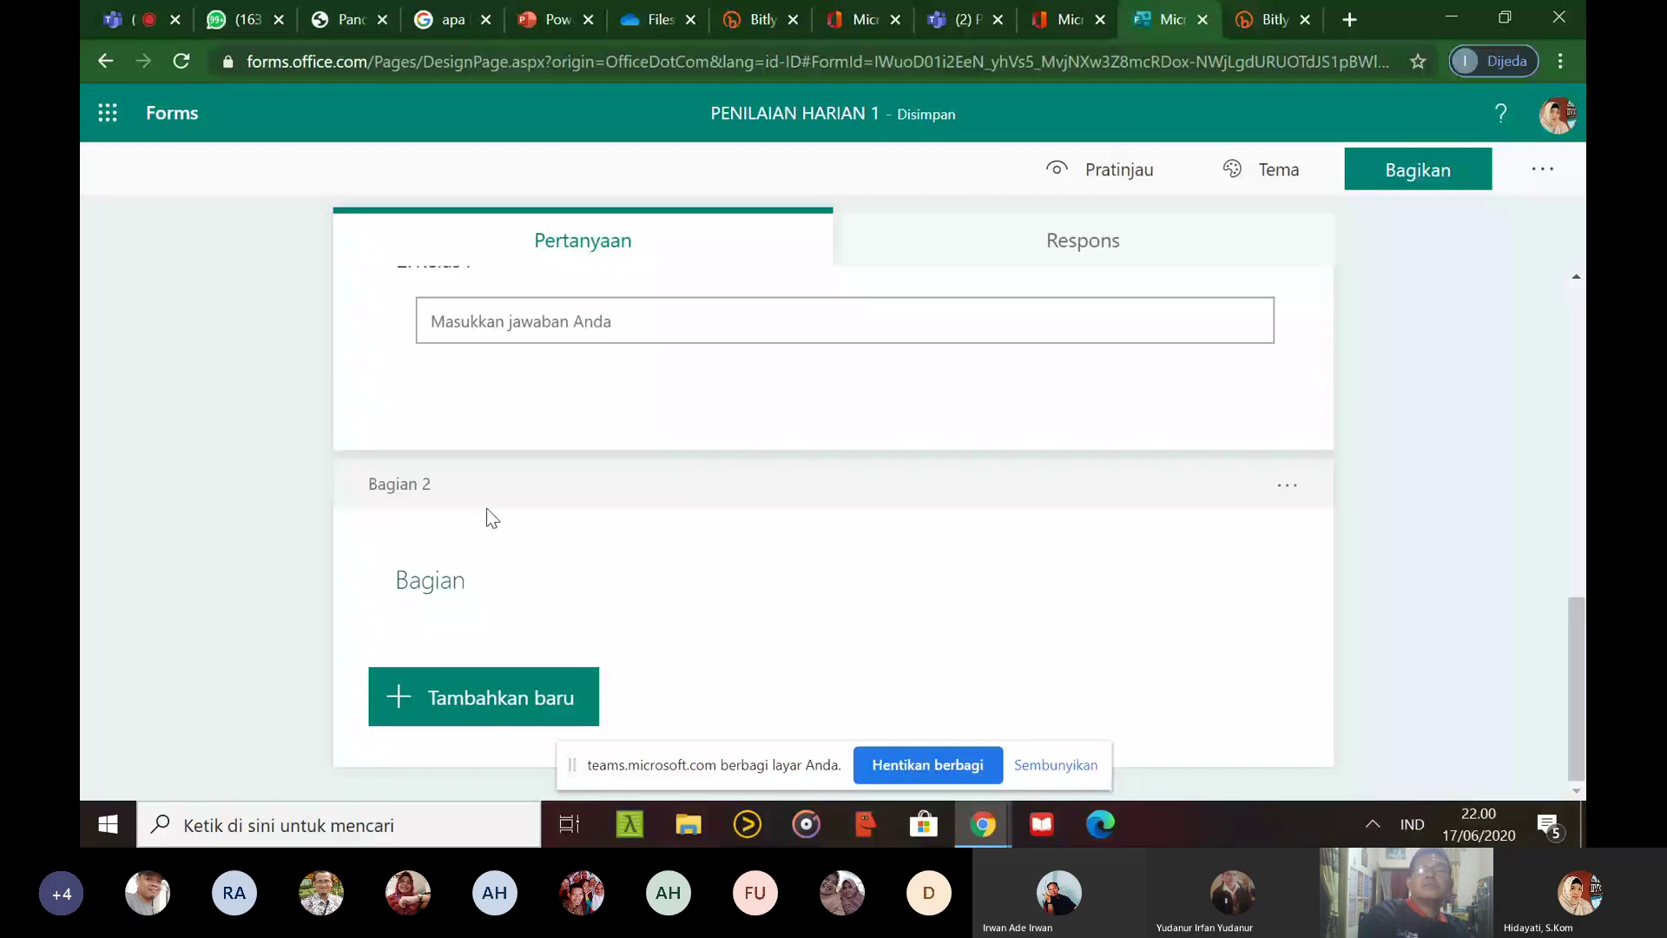
click(553, 604)
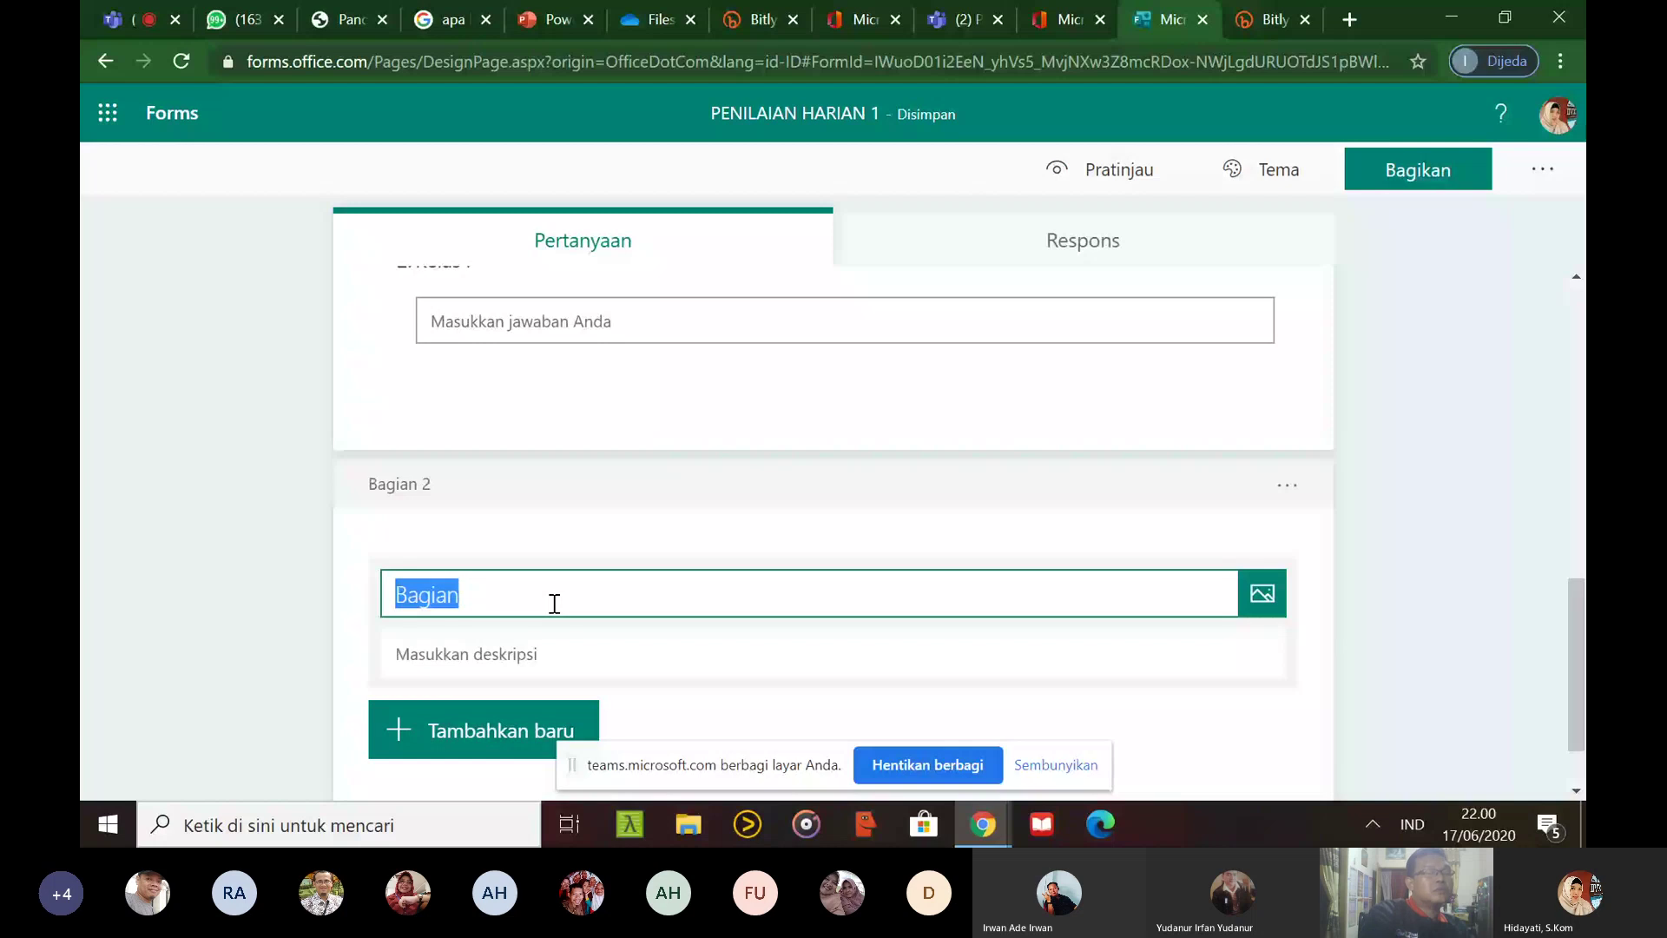
text(SOAL)
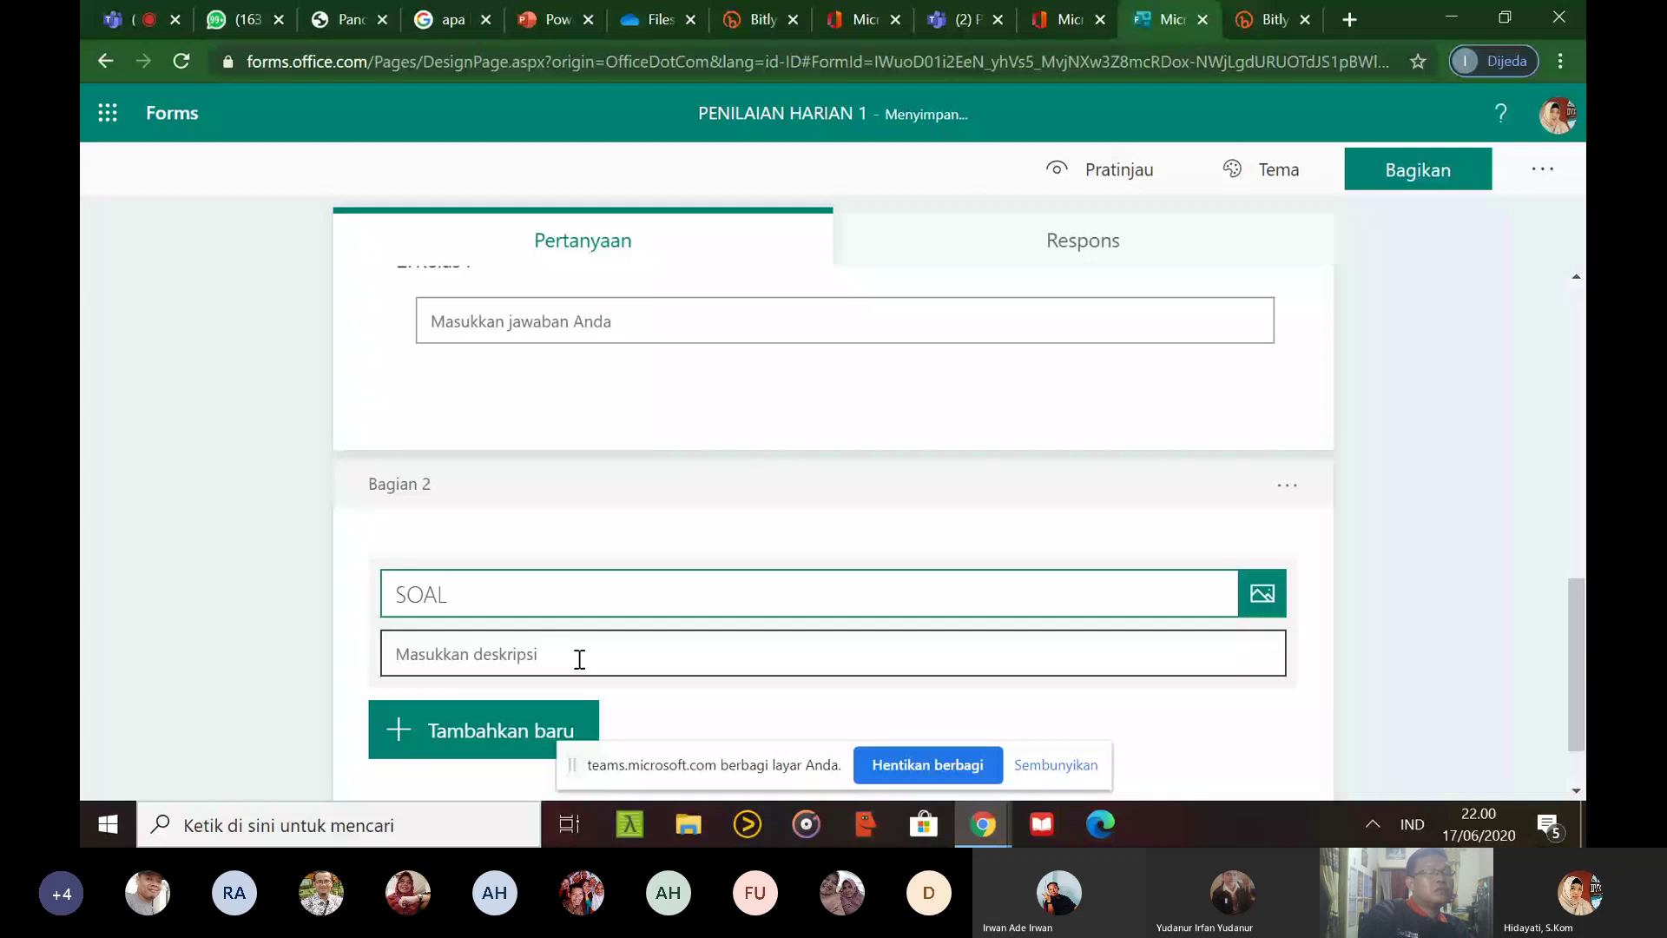
click(579, 658)
text(Pilihlah jawaban yang)
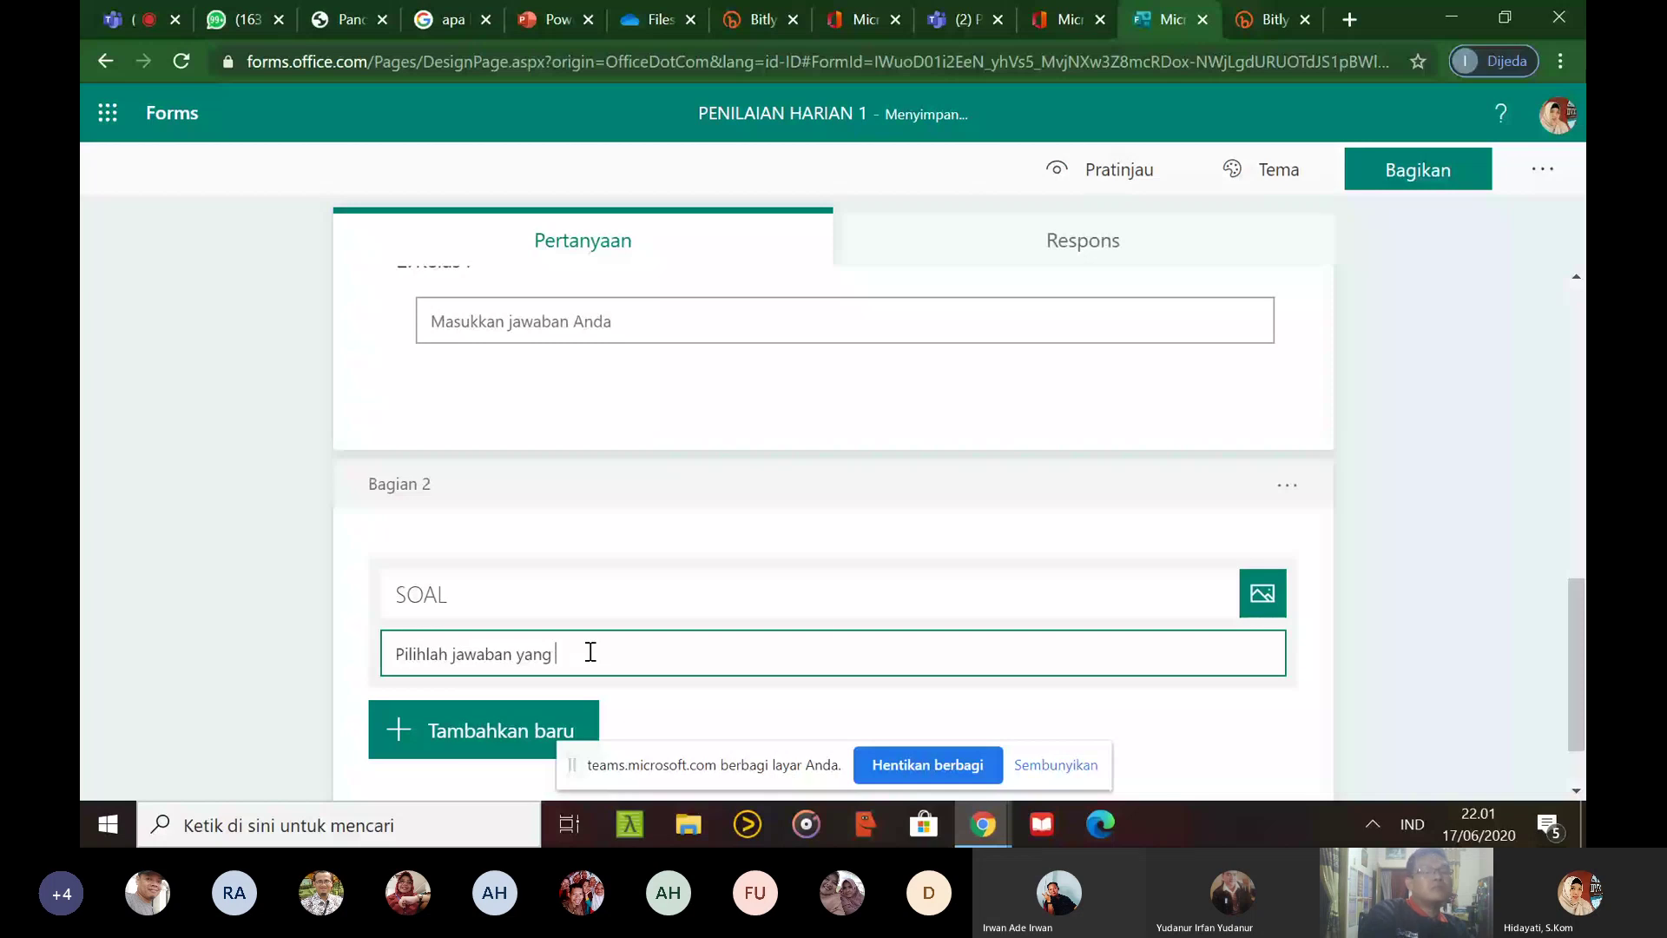
text(kami anggap paling benar!)
Add a choice (Pilihan) question to the SOAL section
click(1580, 599)
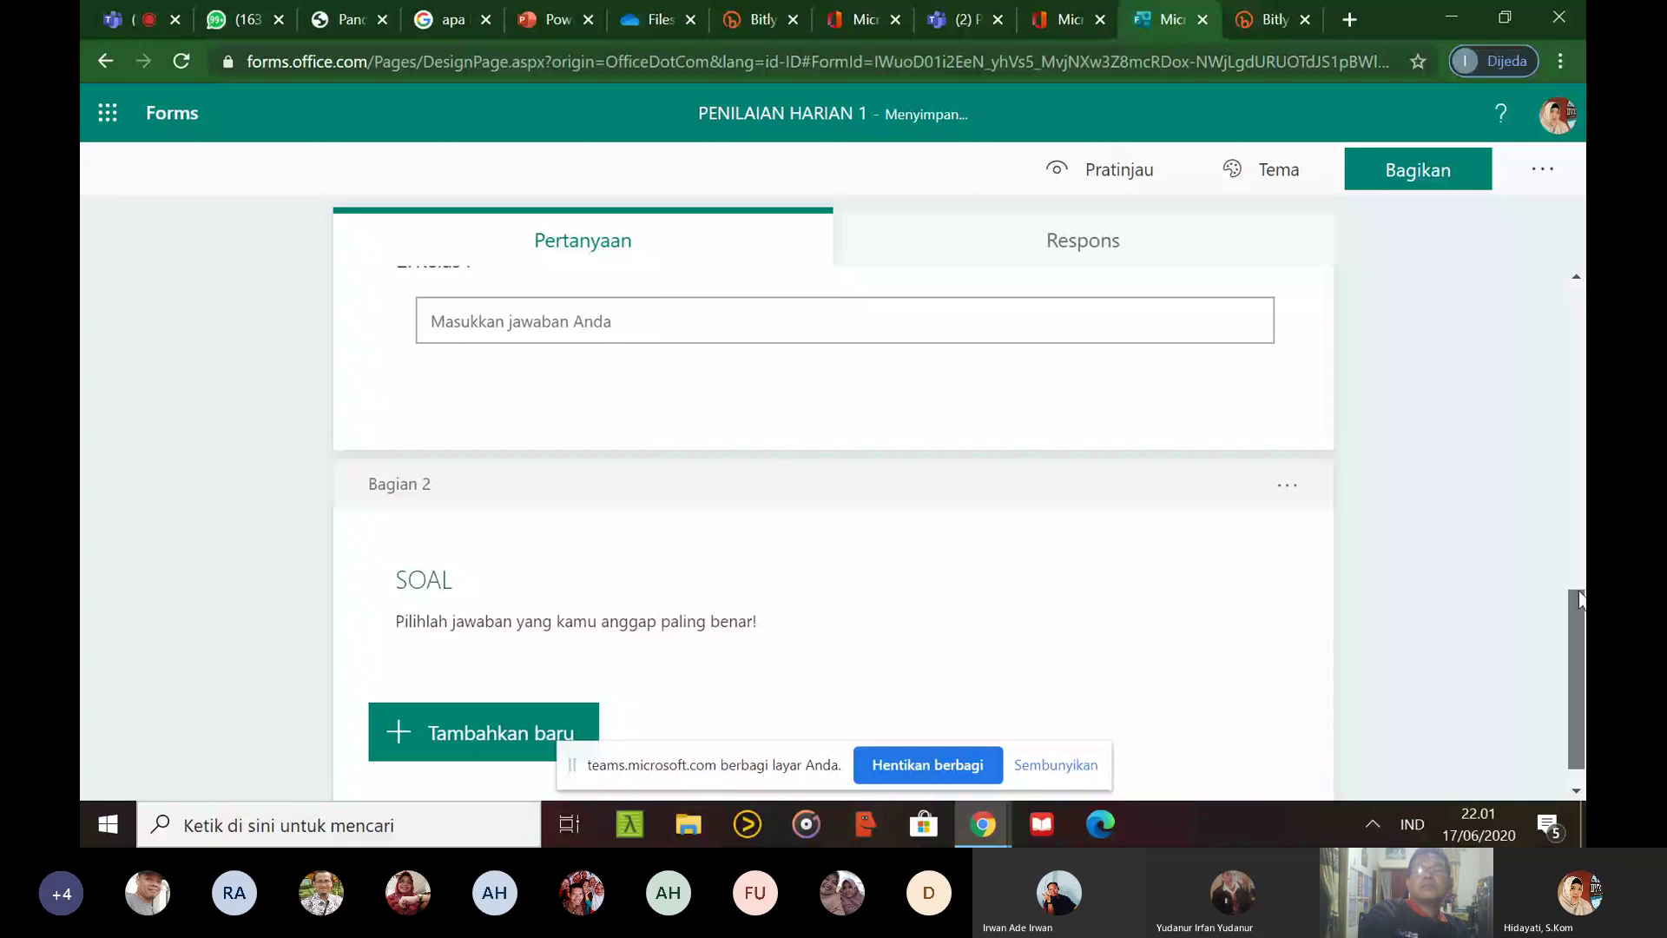
click(487, 725)
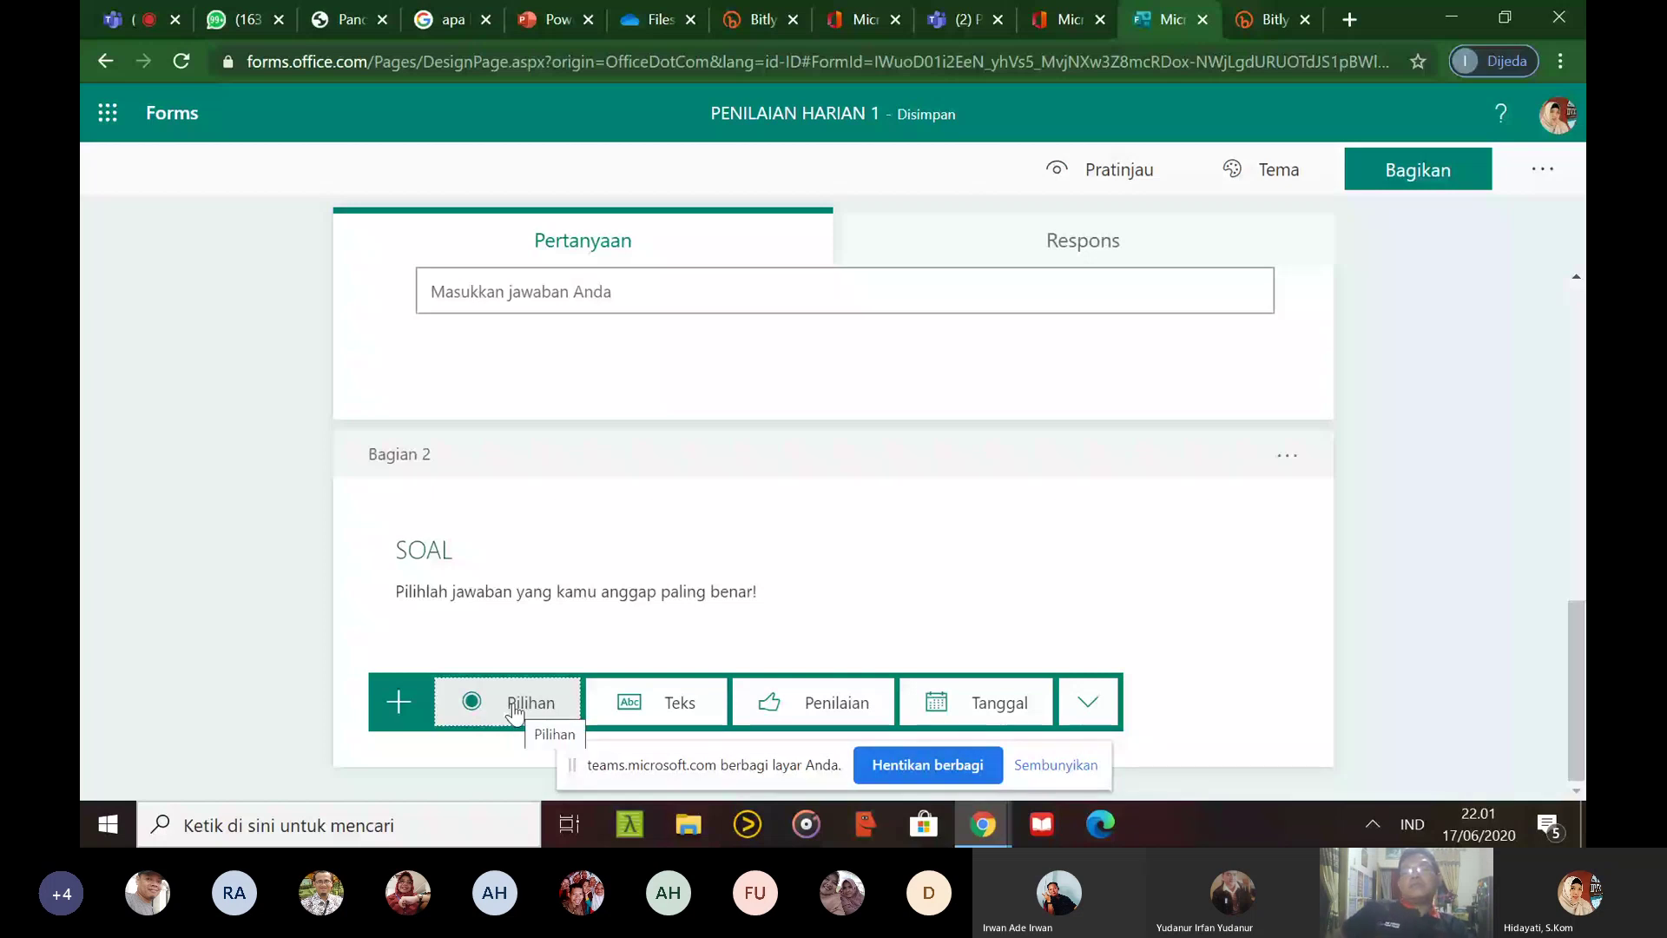
click(514, 710)
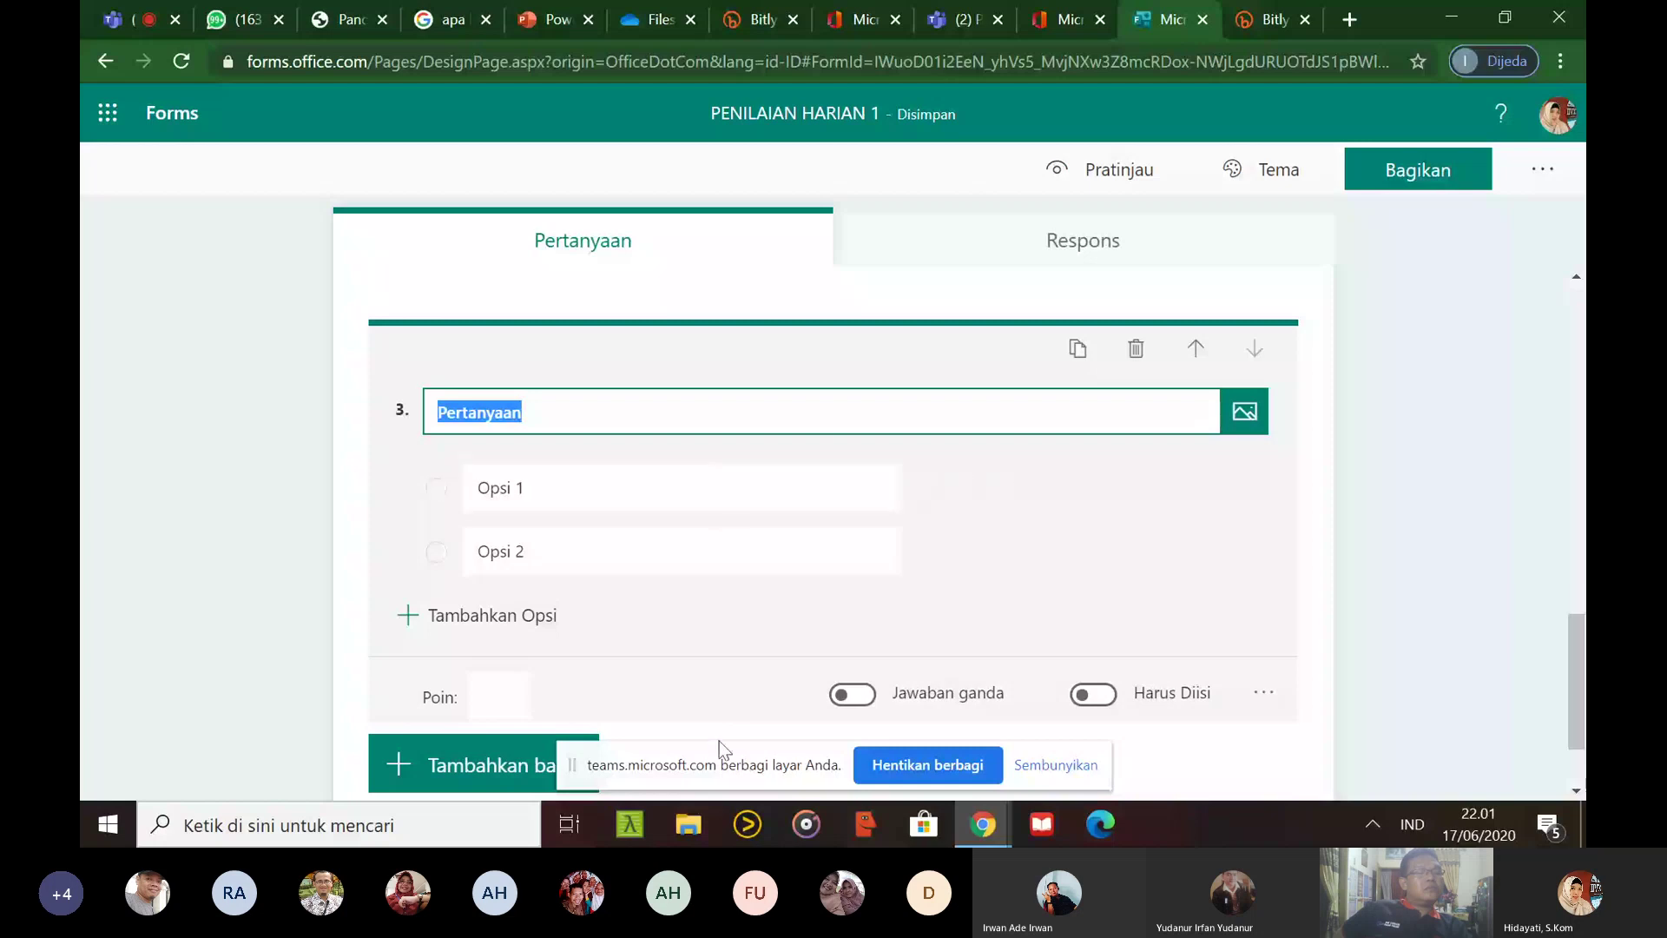
click(703, 826)
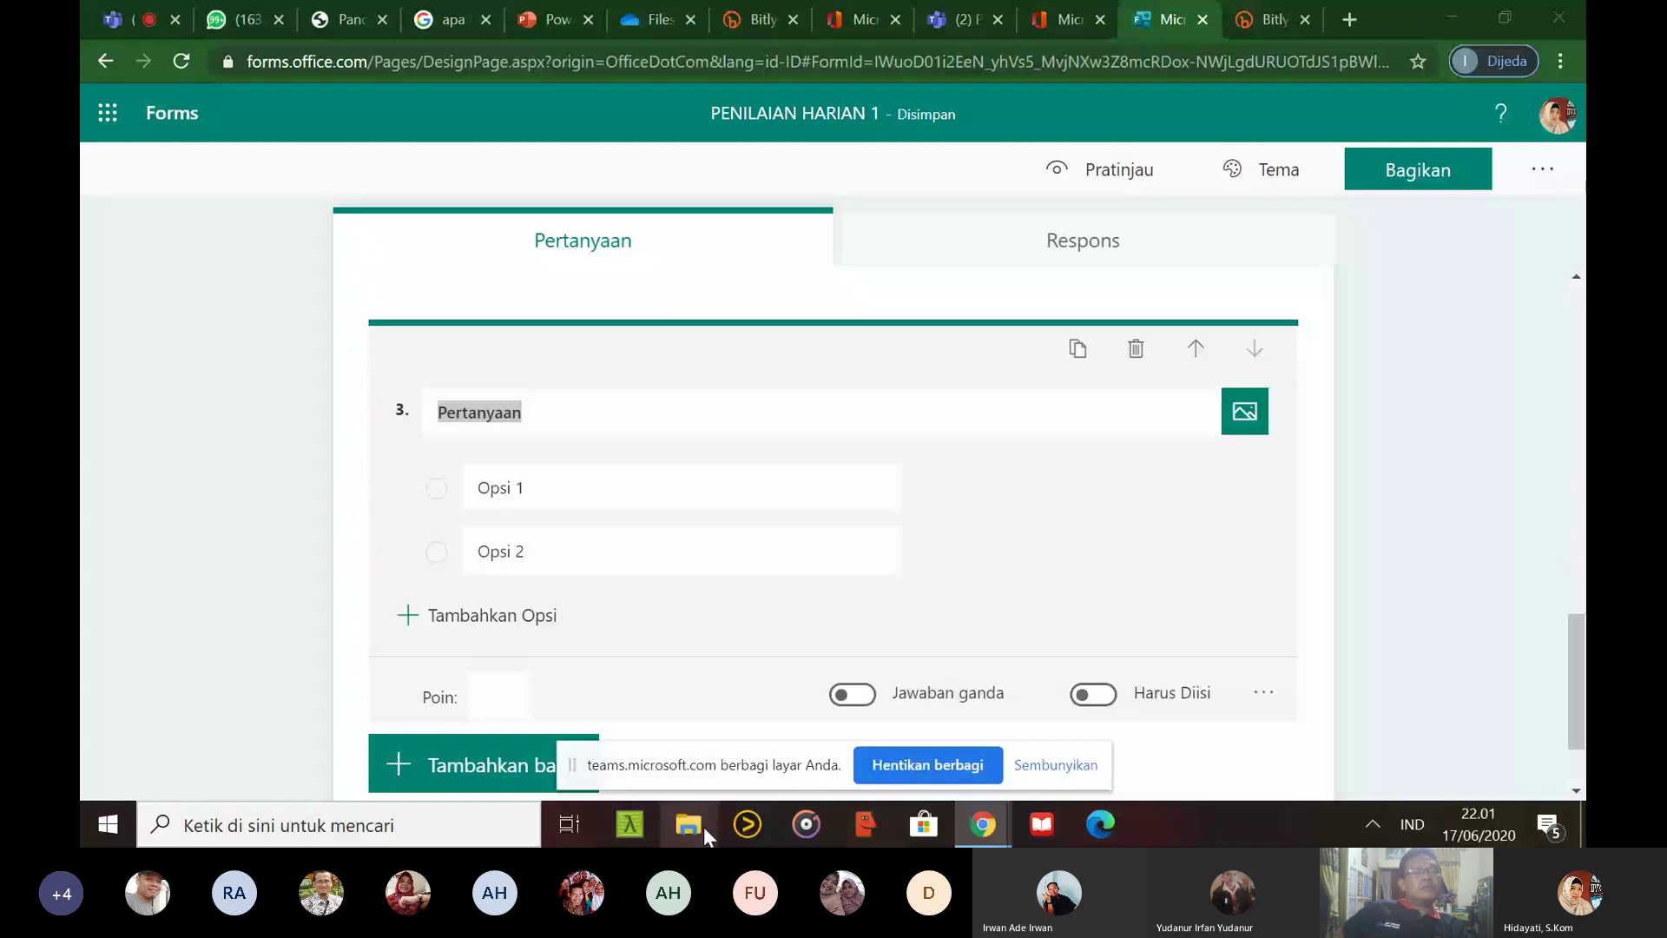
click(548, 413)
text(Pertan)
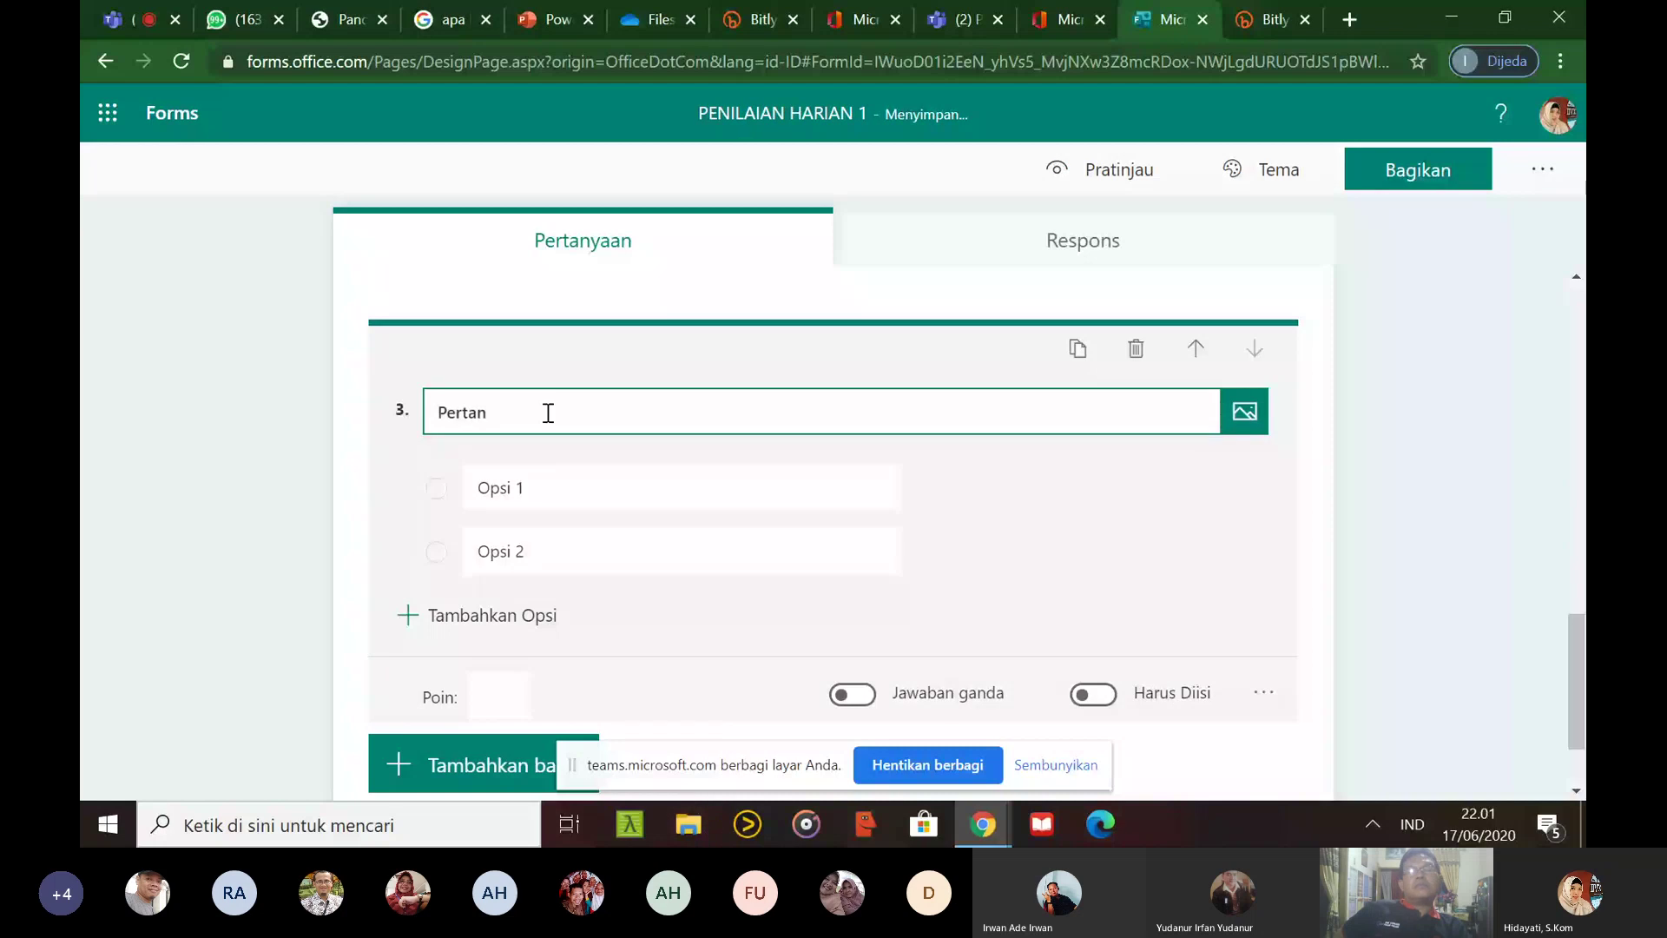
key(BackSpace)
key(BackSpace)
key(BackSpace)
key(BackSpace)
key(BackSpace)
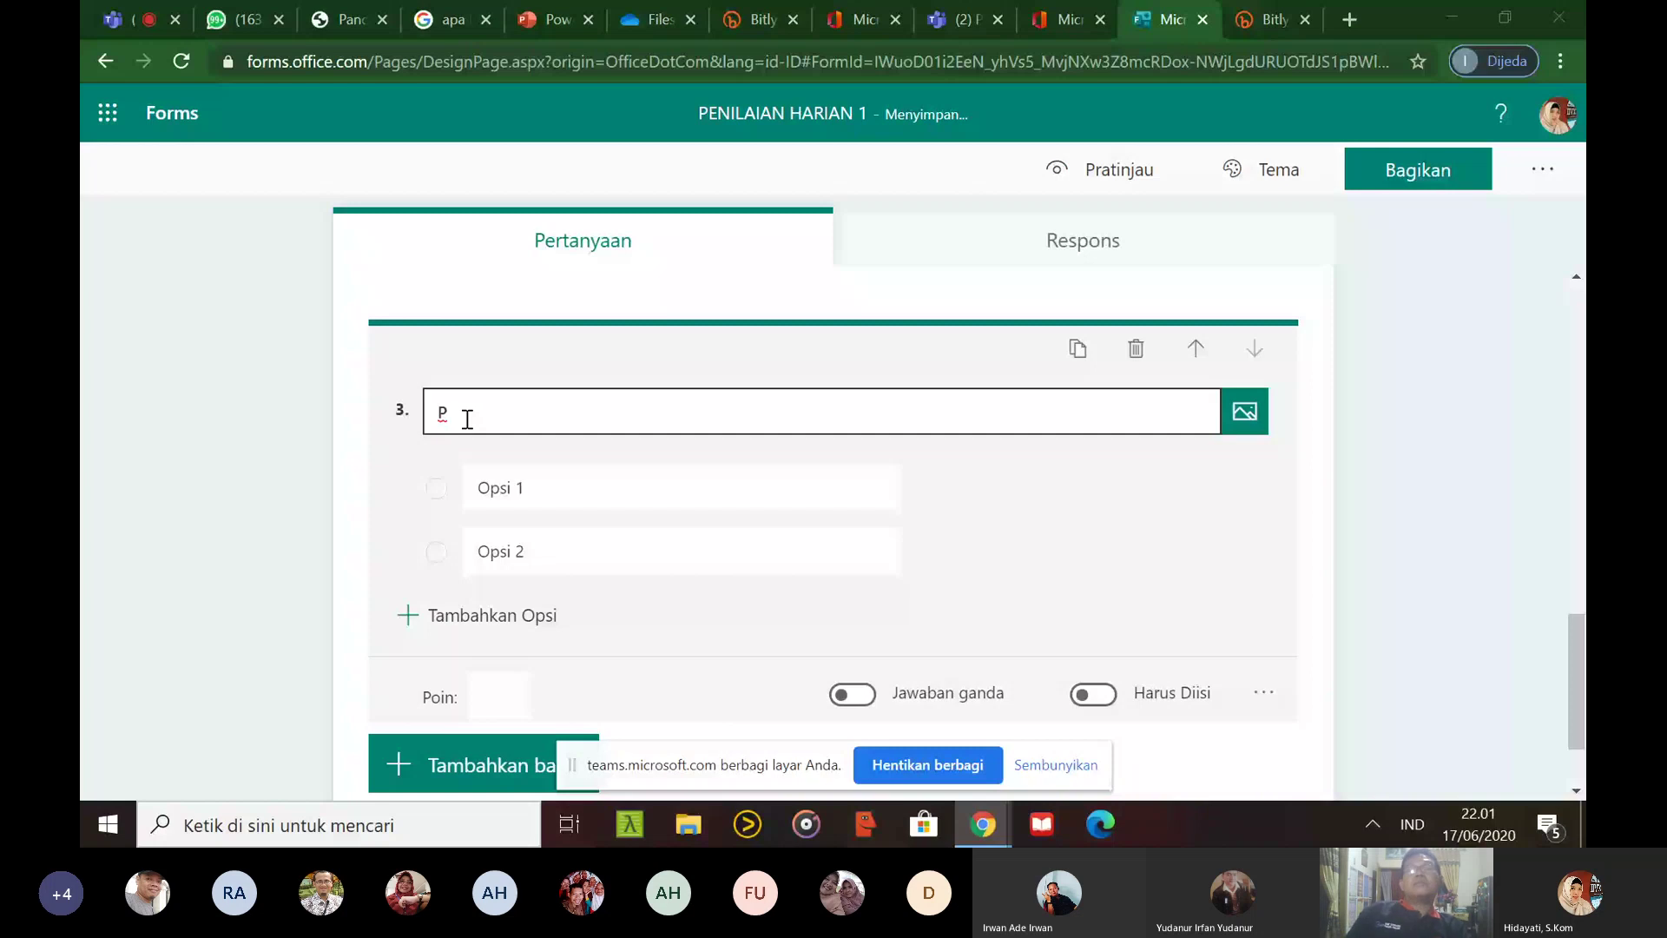
key(BackSpace)
Open TKJ.docx from the BANK SOAL folder on Disk Lokal (E:) in Word
key(super+e)
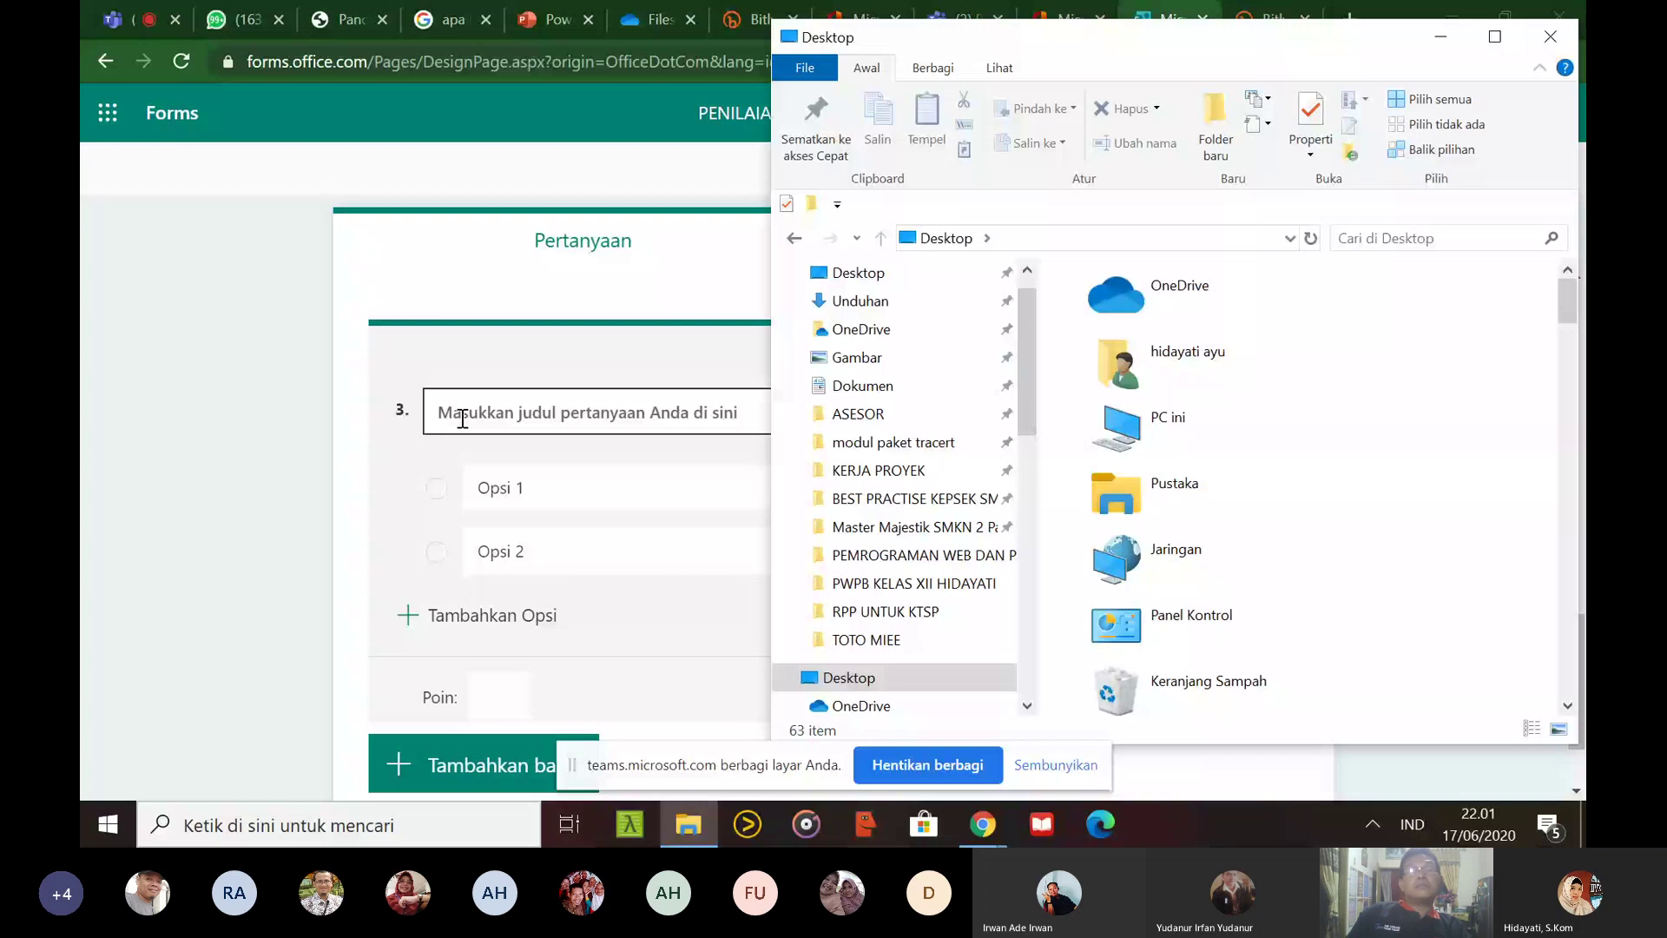
scroll(1011, 452, down, 3)
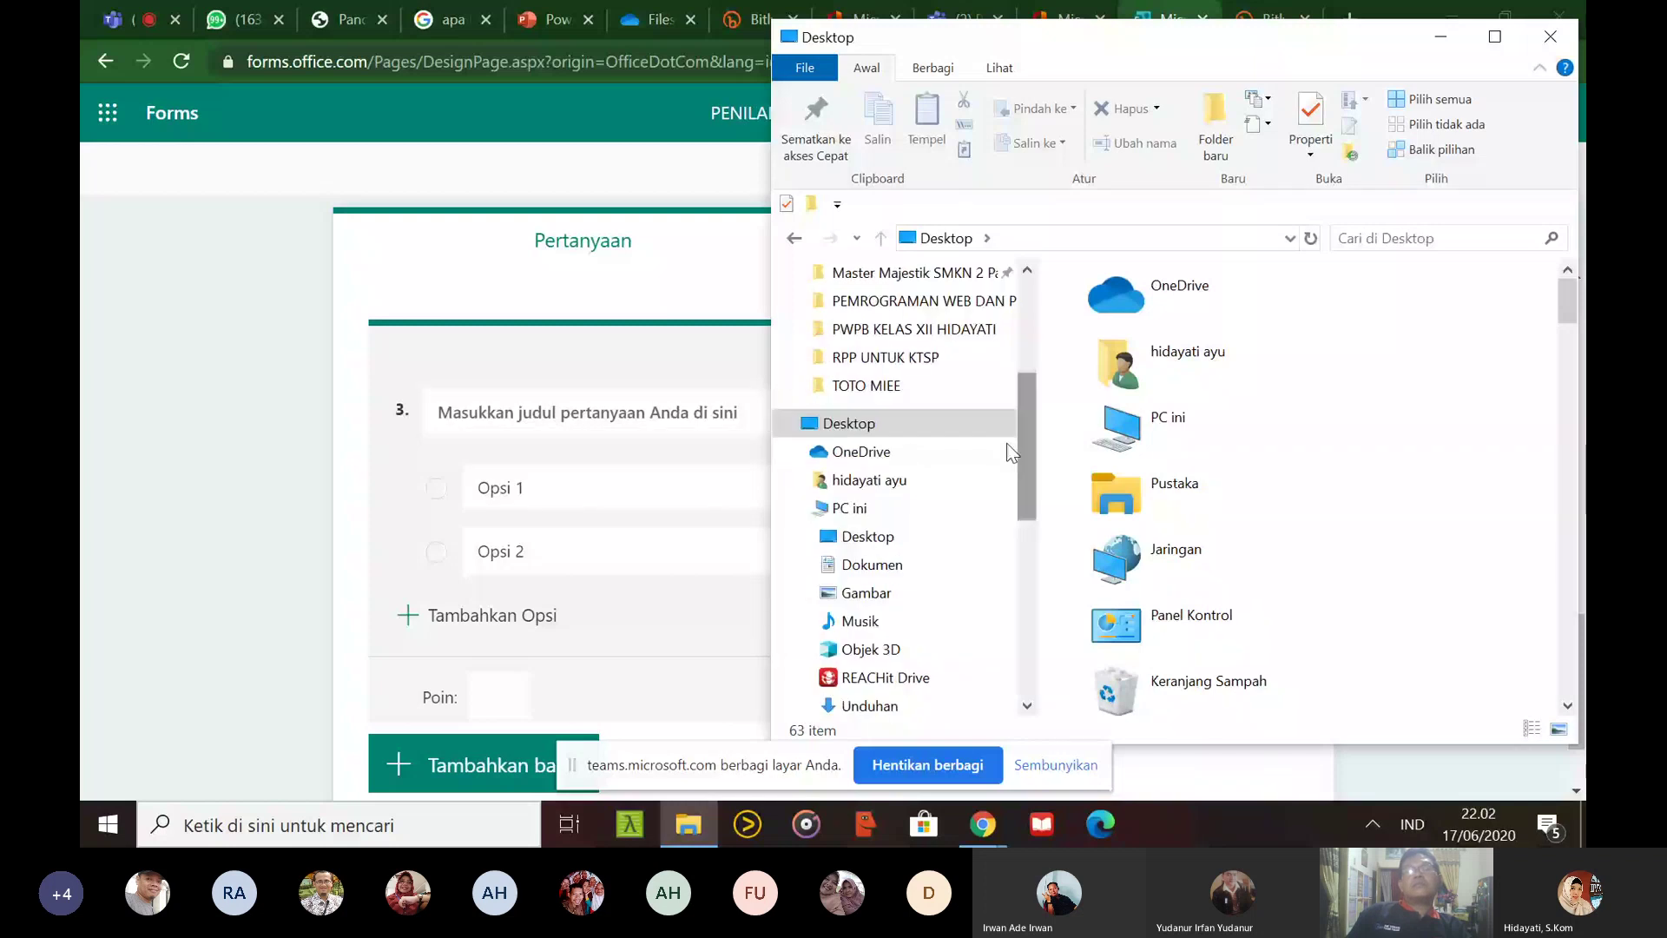
scroll(1012, 452, down, 3)
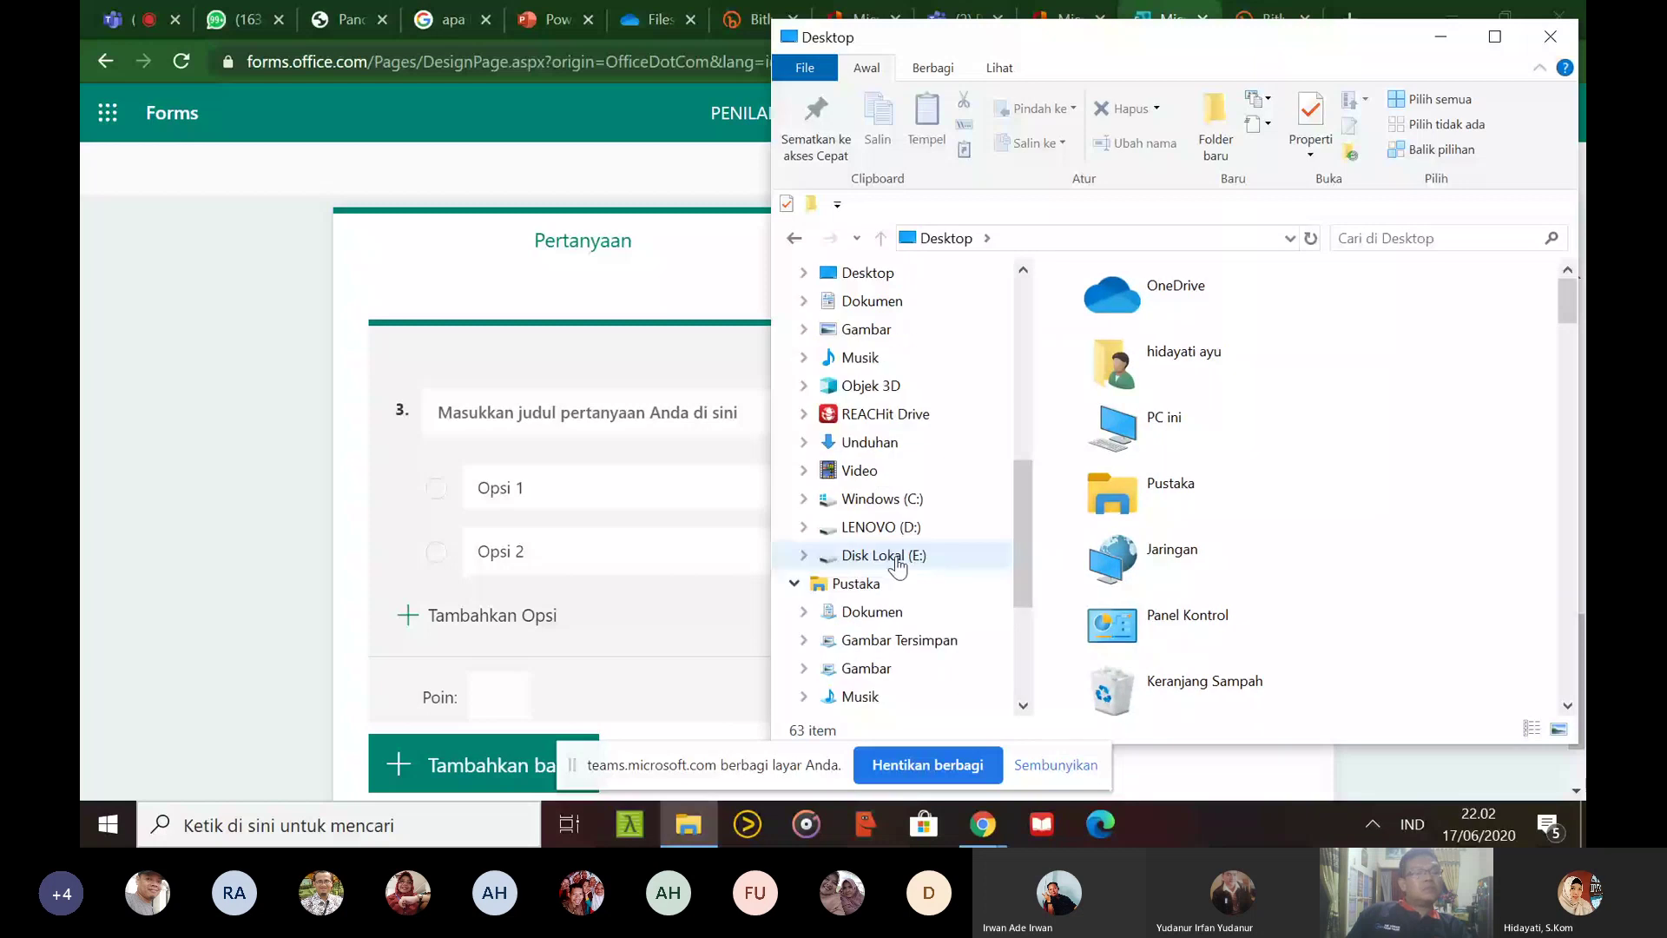
click(885, 555)
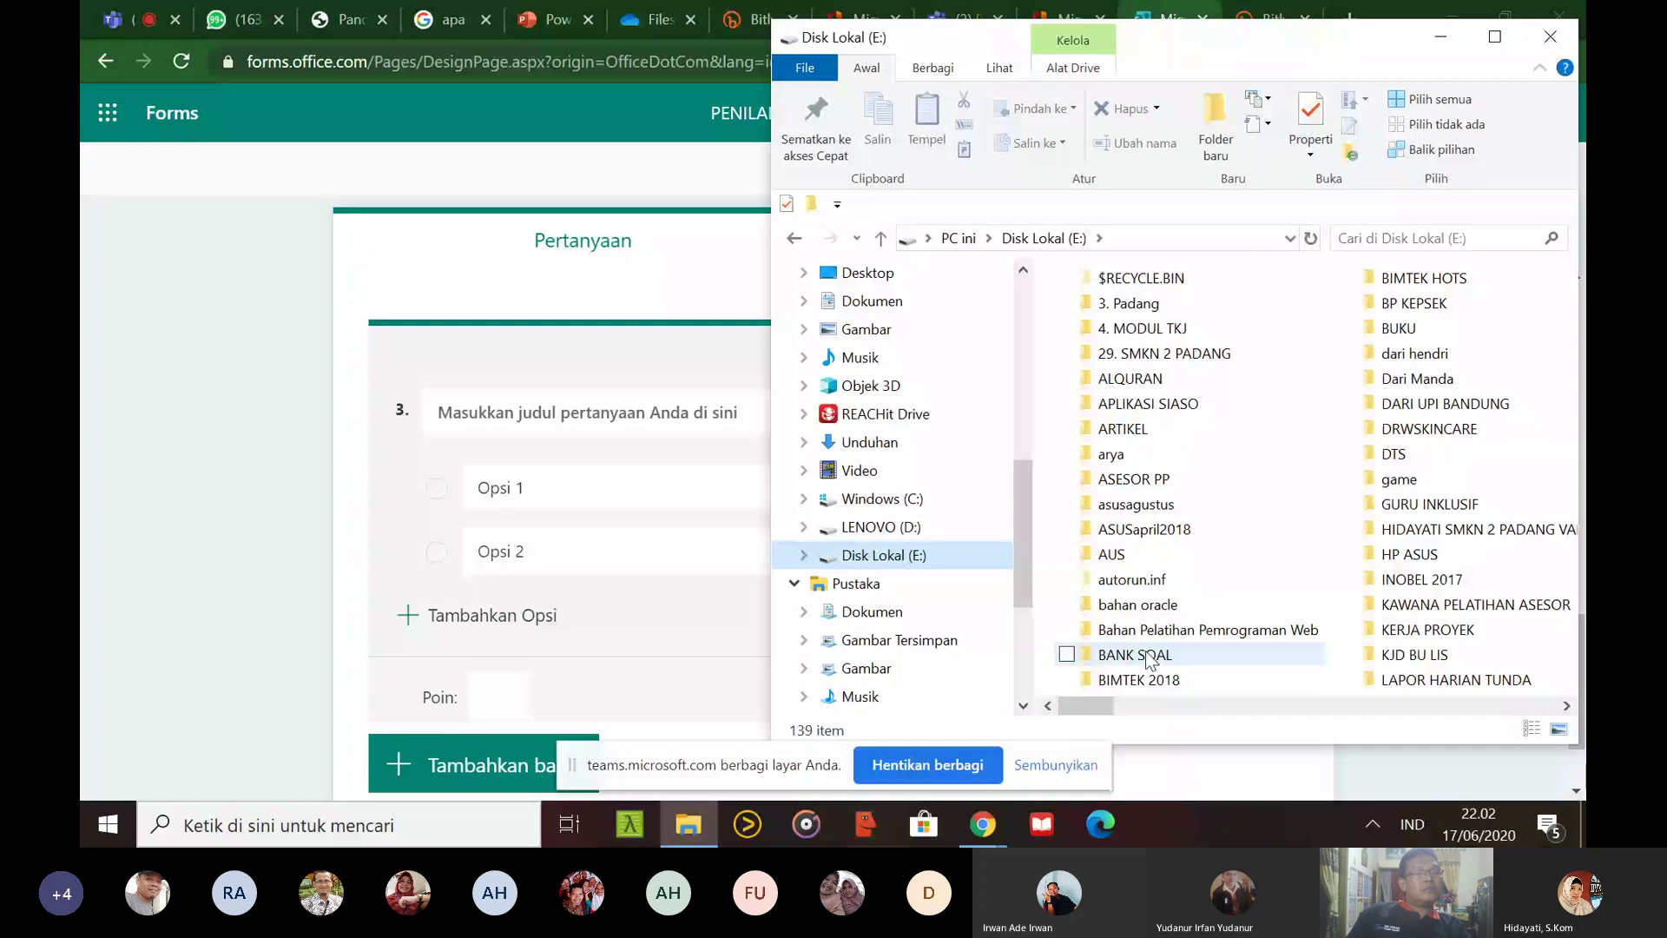
double_click(1145, 656)
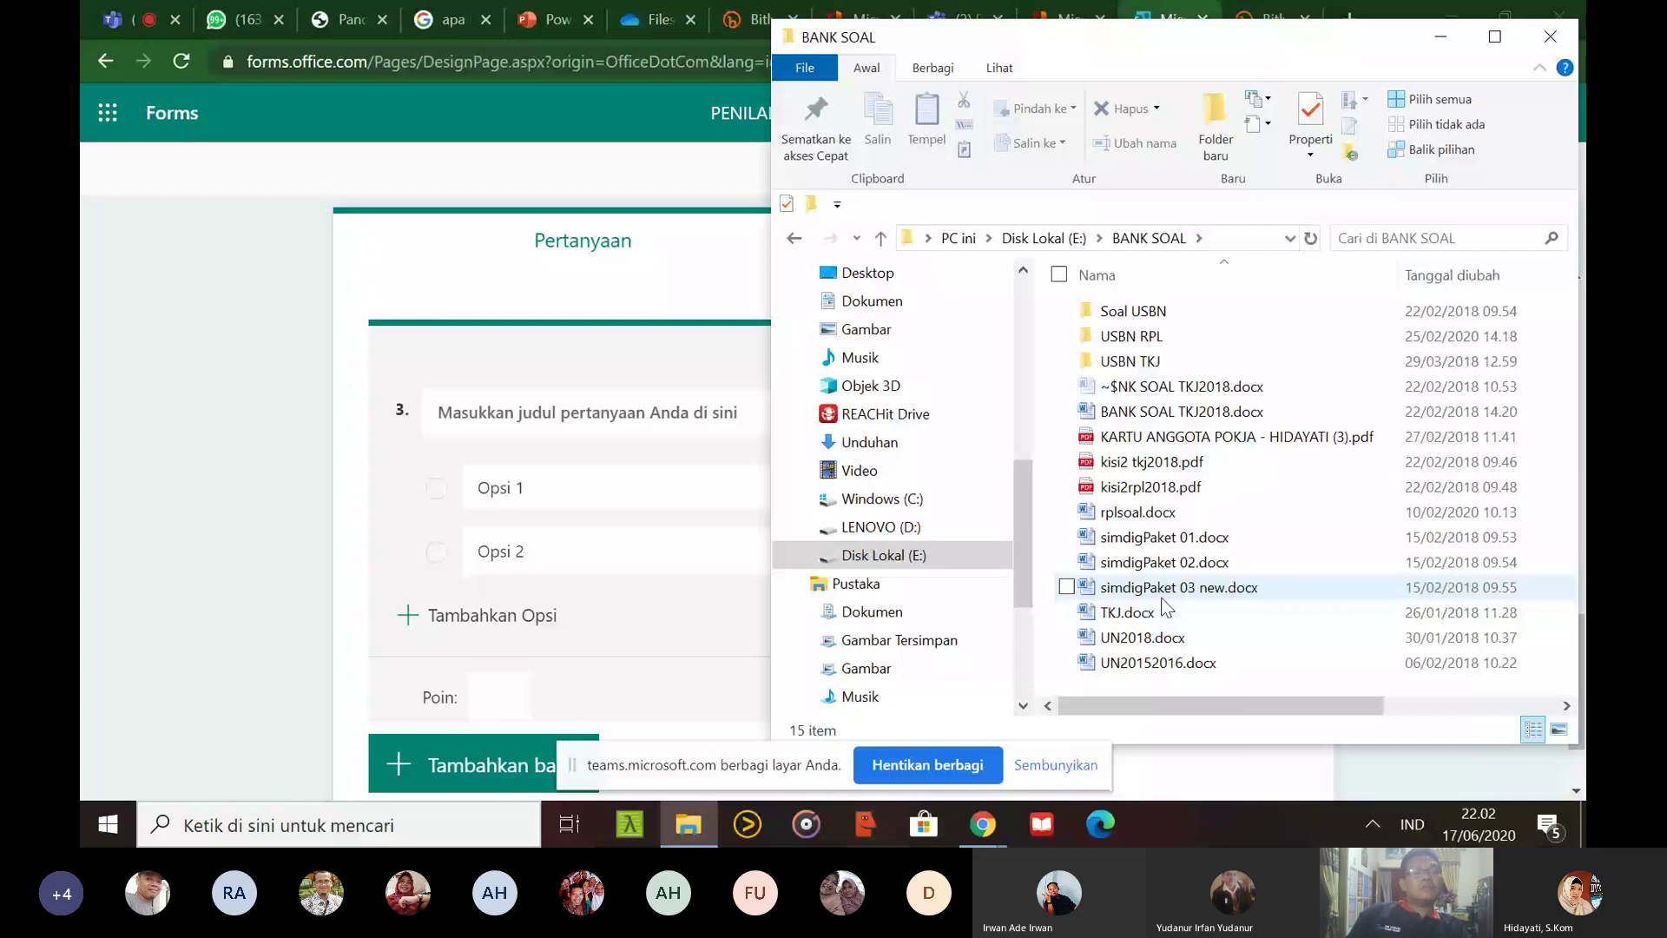
double_click(1116, 613)
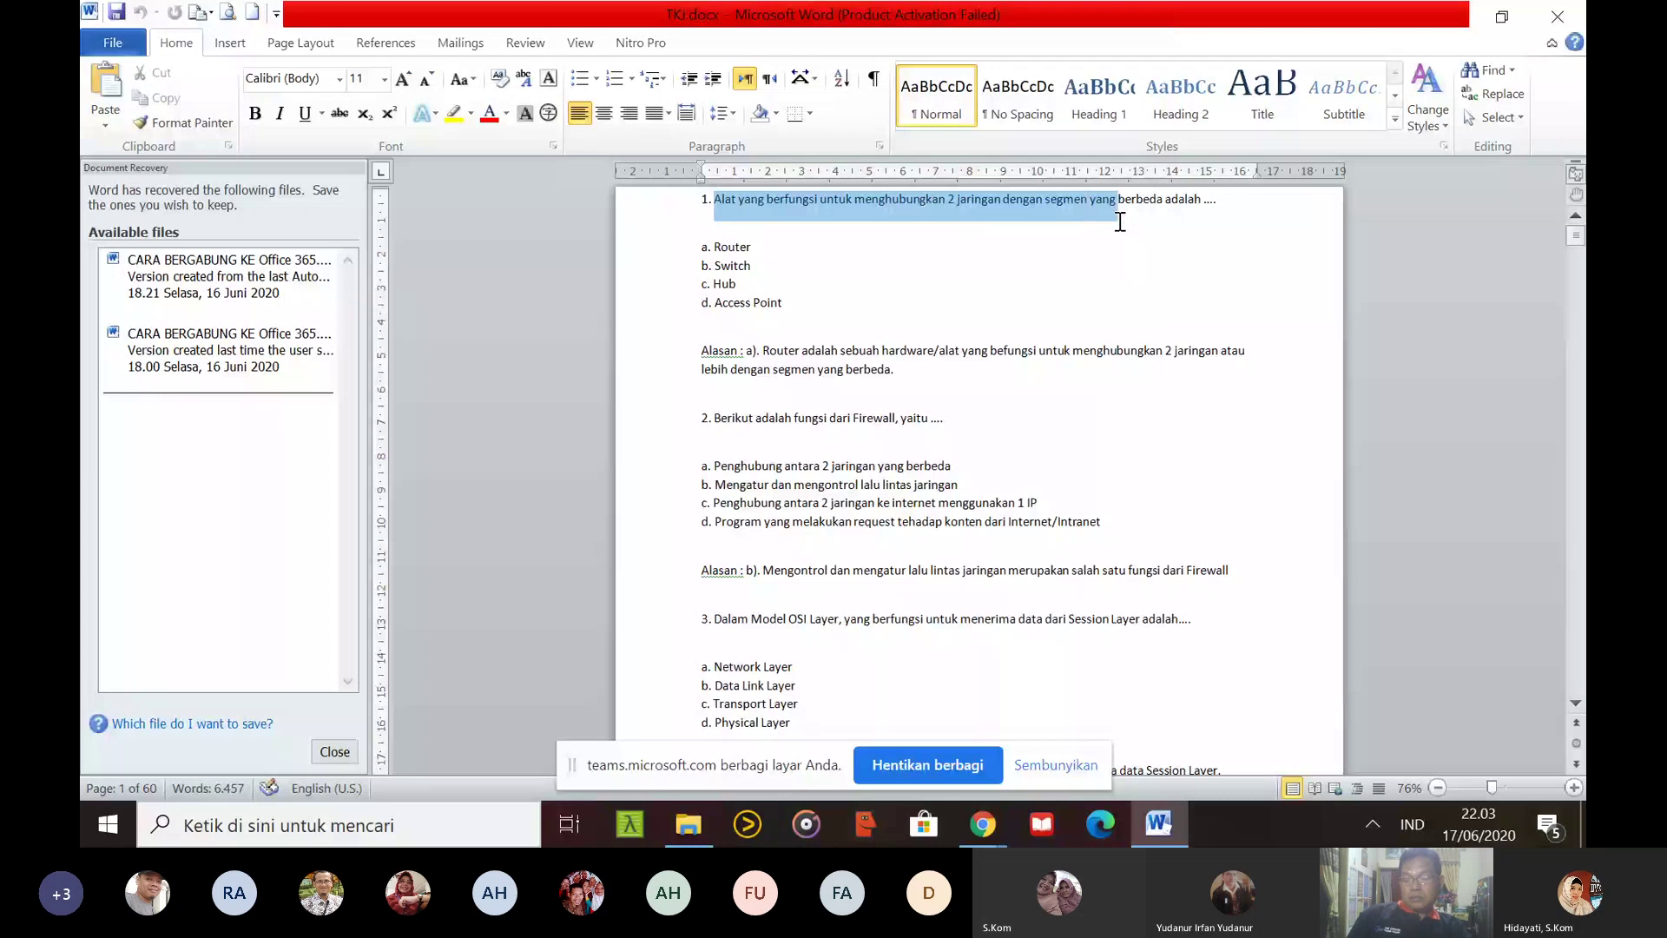
Copy the document's first question about connecting 2 networks and its answers a to d into form question 3
click(983, 823)
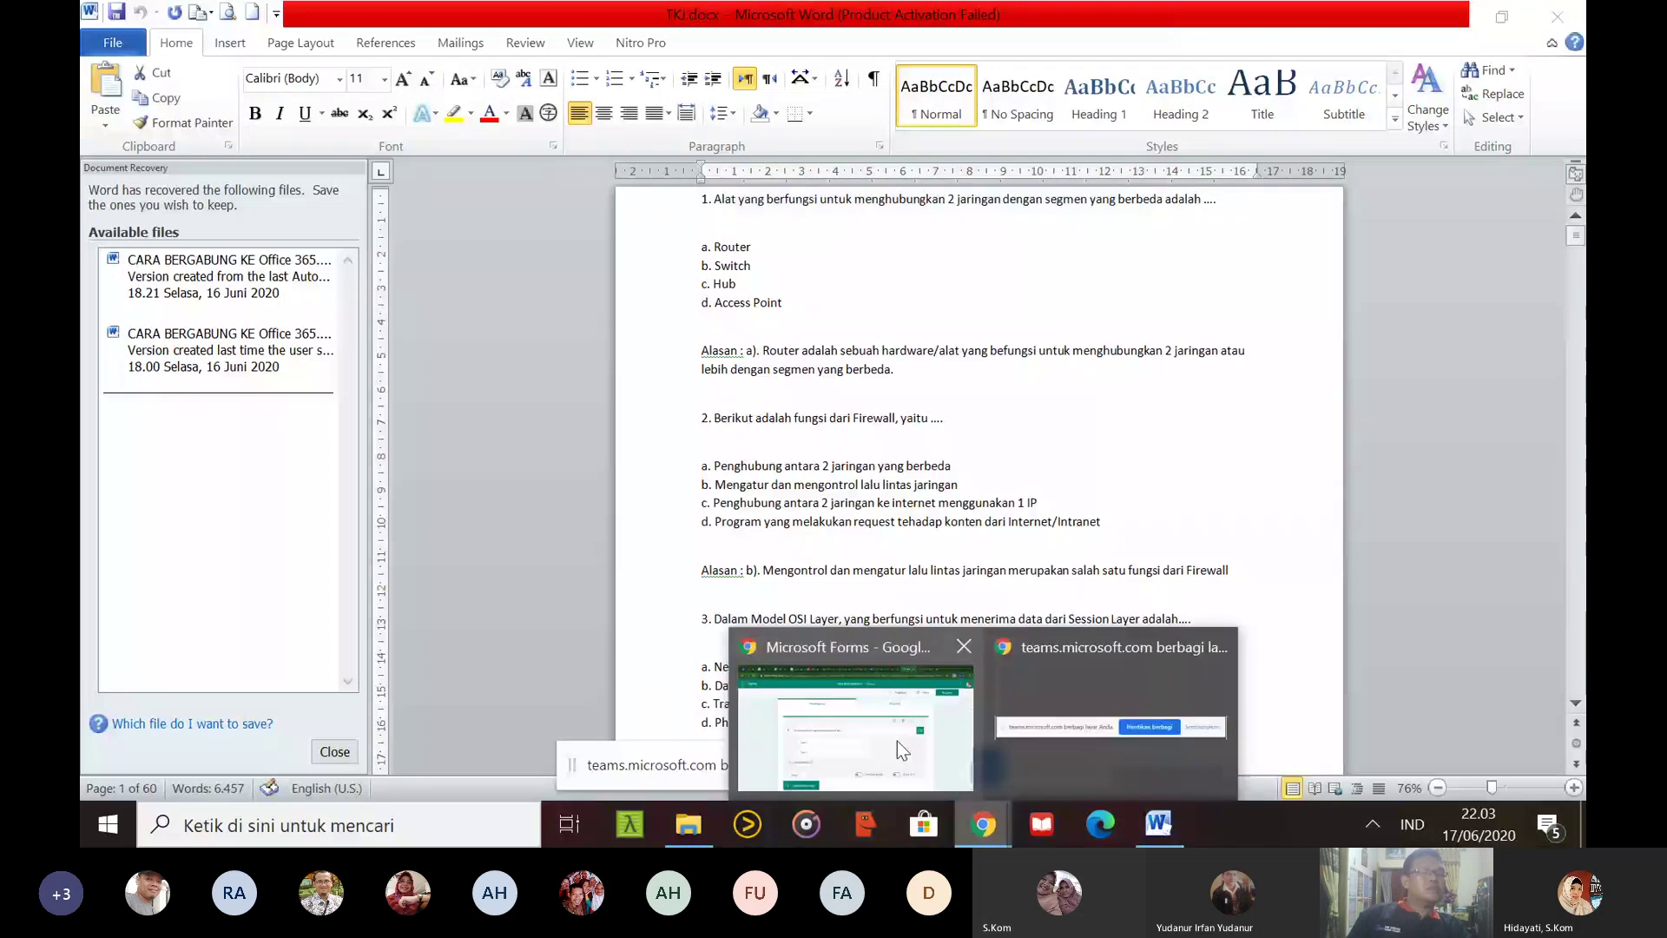
click(898, 742)
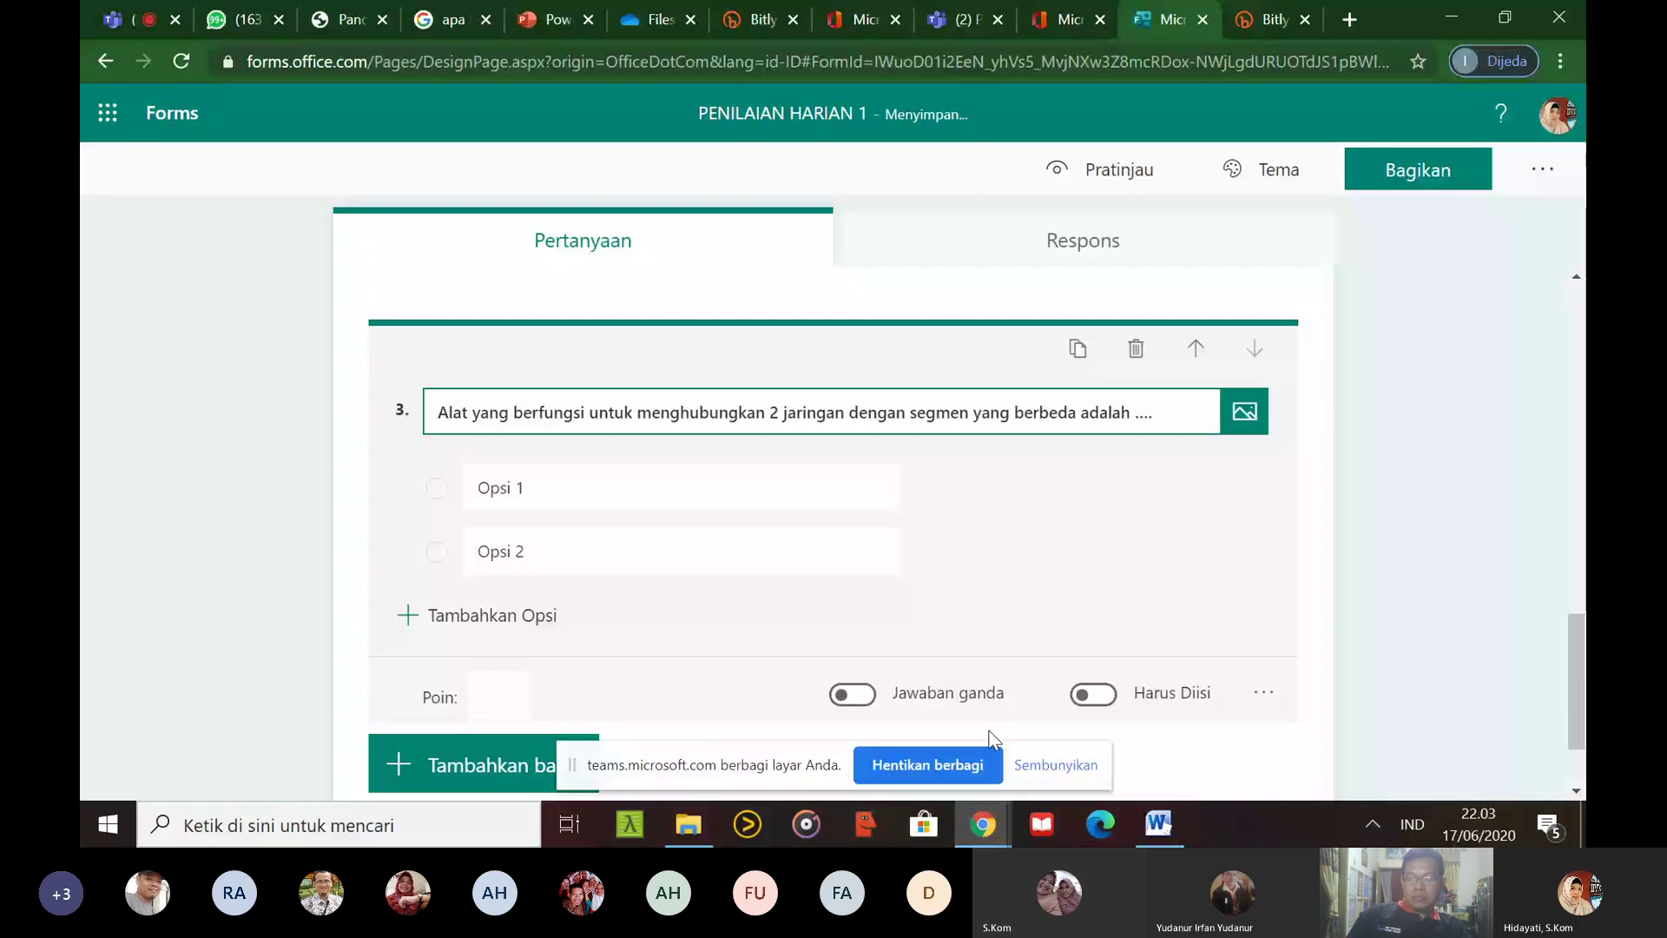
key(alt+Tab)
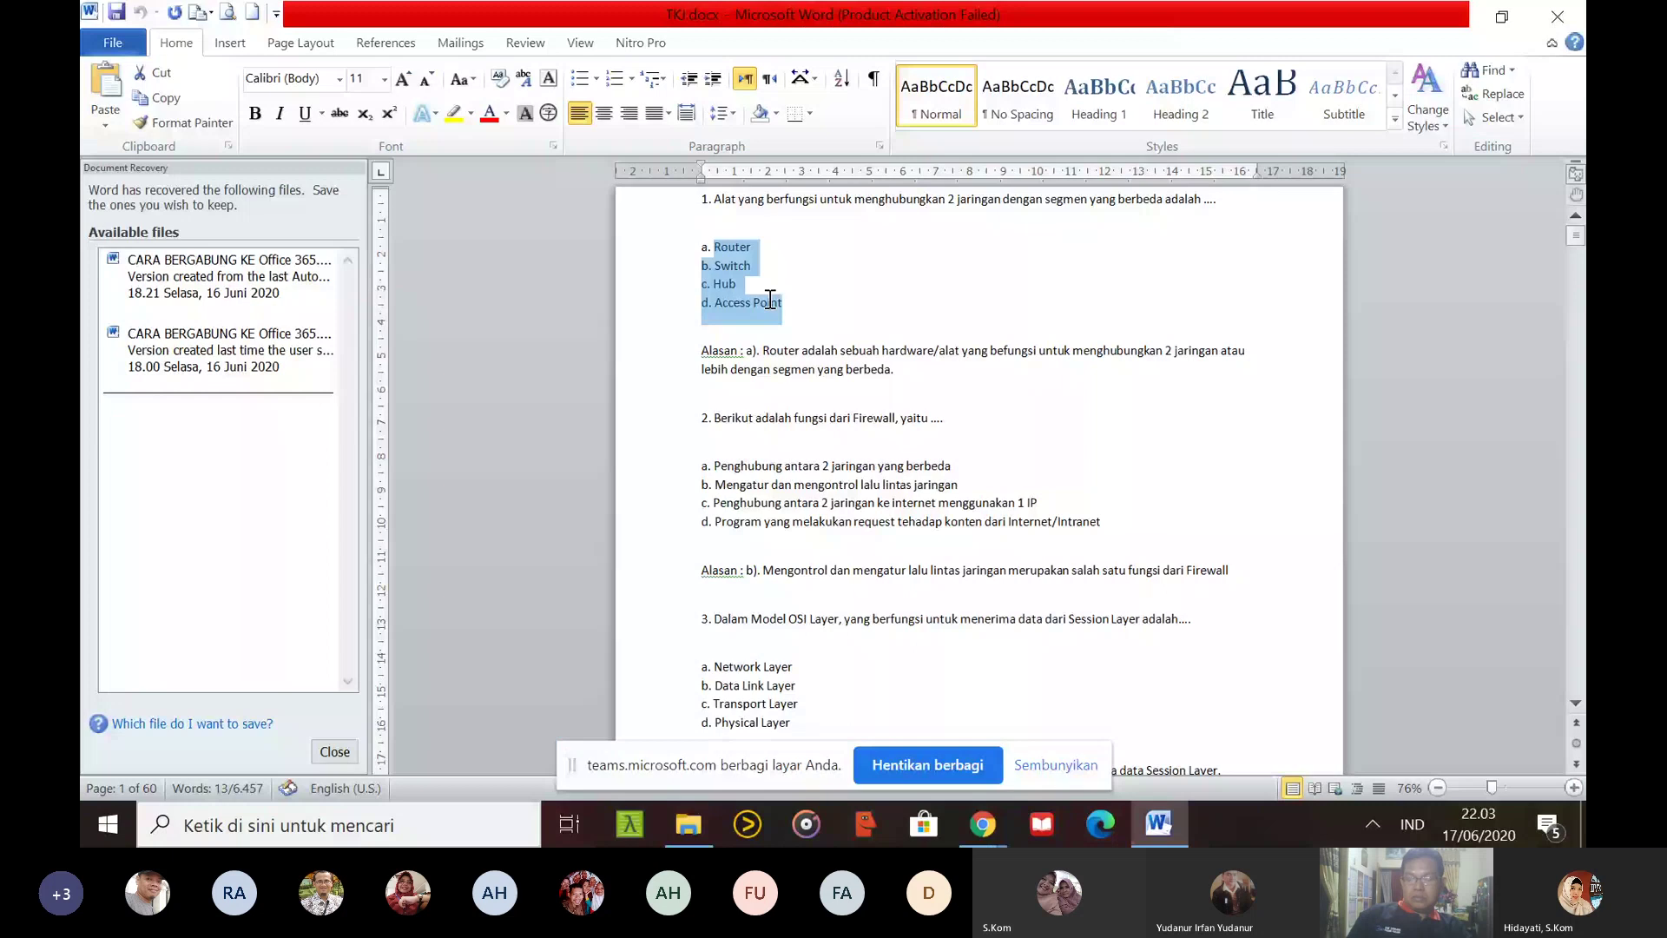
key(alt+Tab)
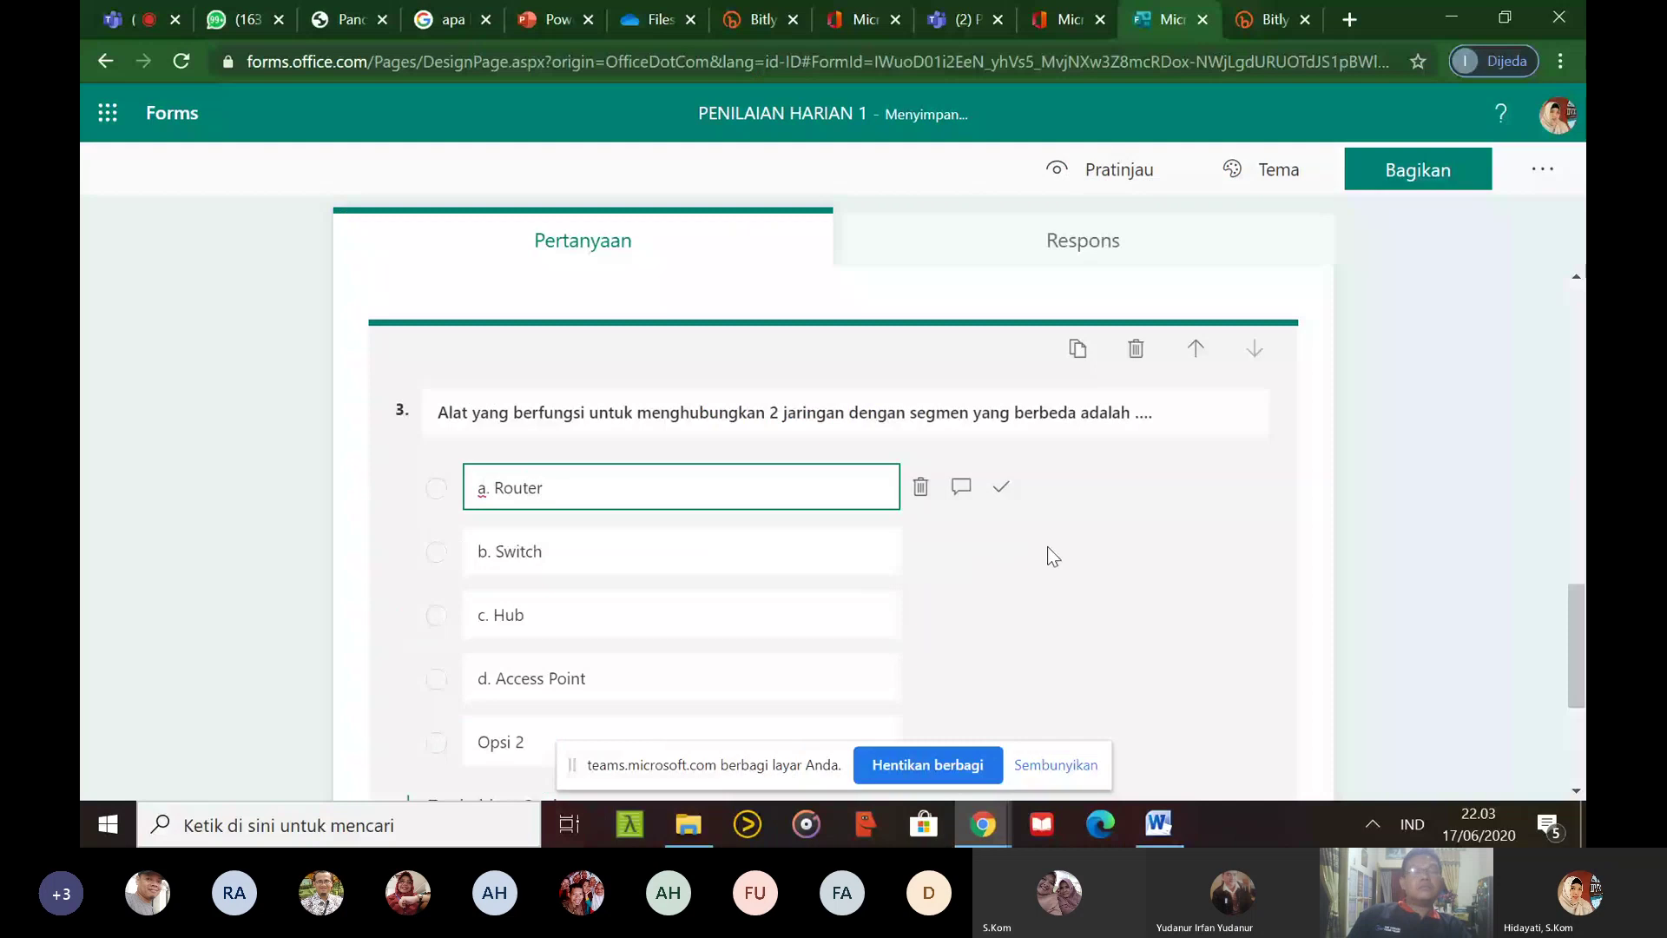
Delete the leftover "Opsi 2" from question 3 and mark "a. Router" as the correct answer
click(1566, 613)
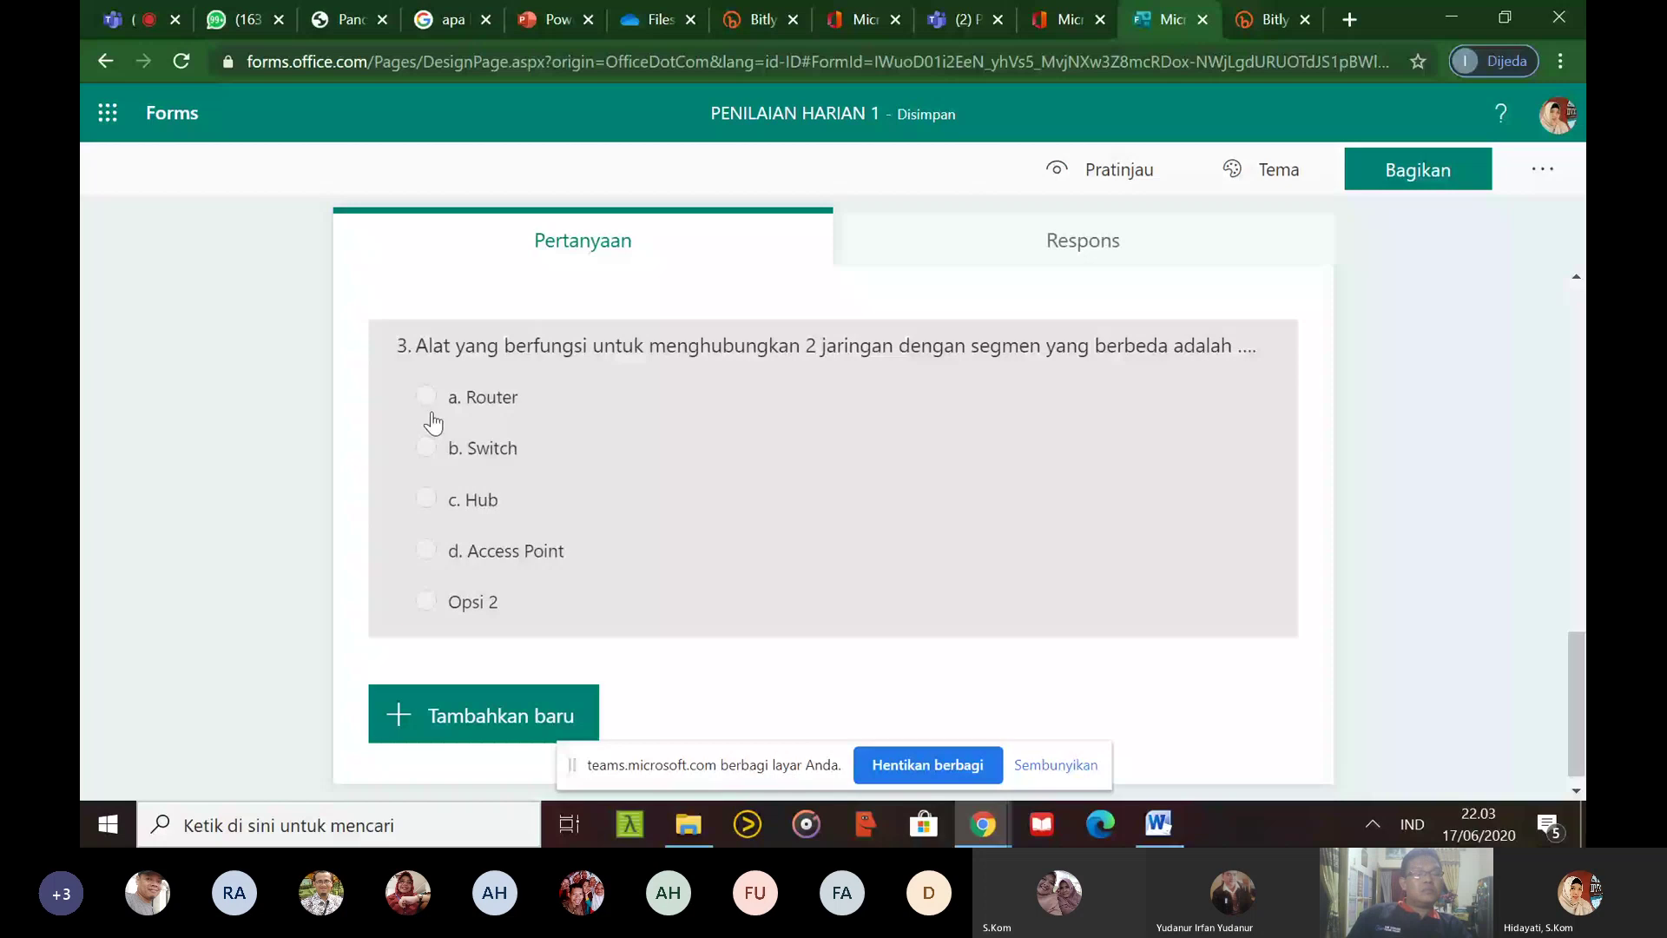
click(492, 612)
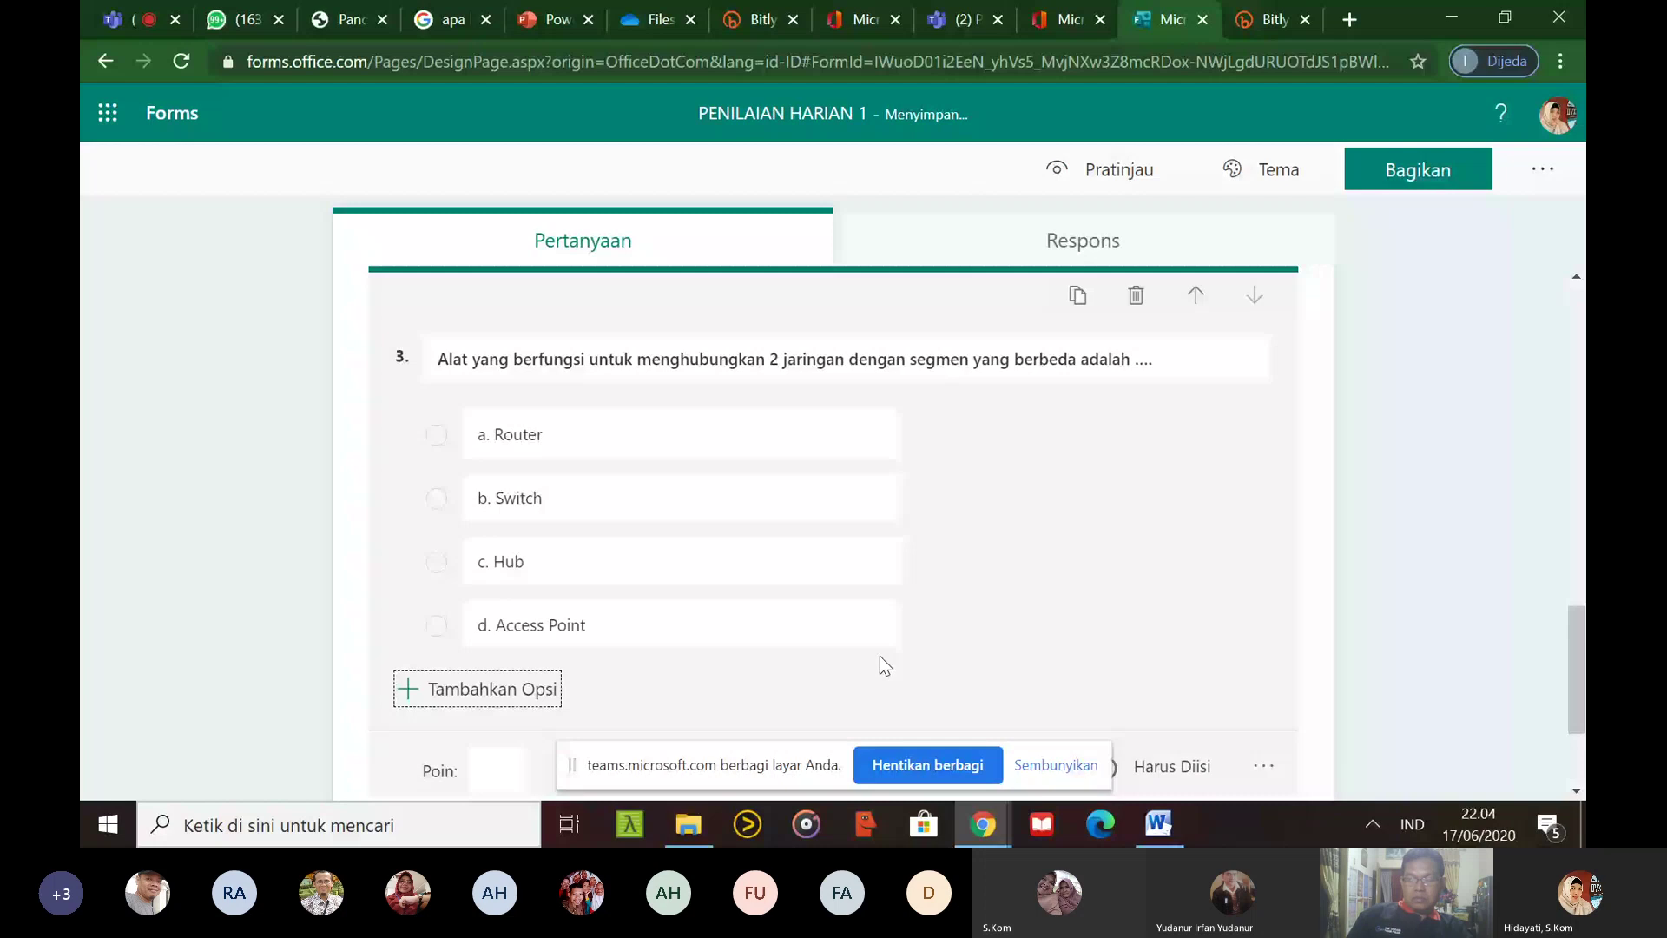
mouse_move(952, 460)
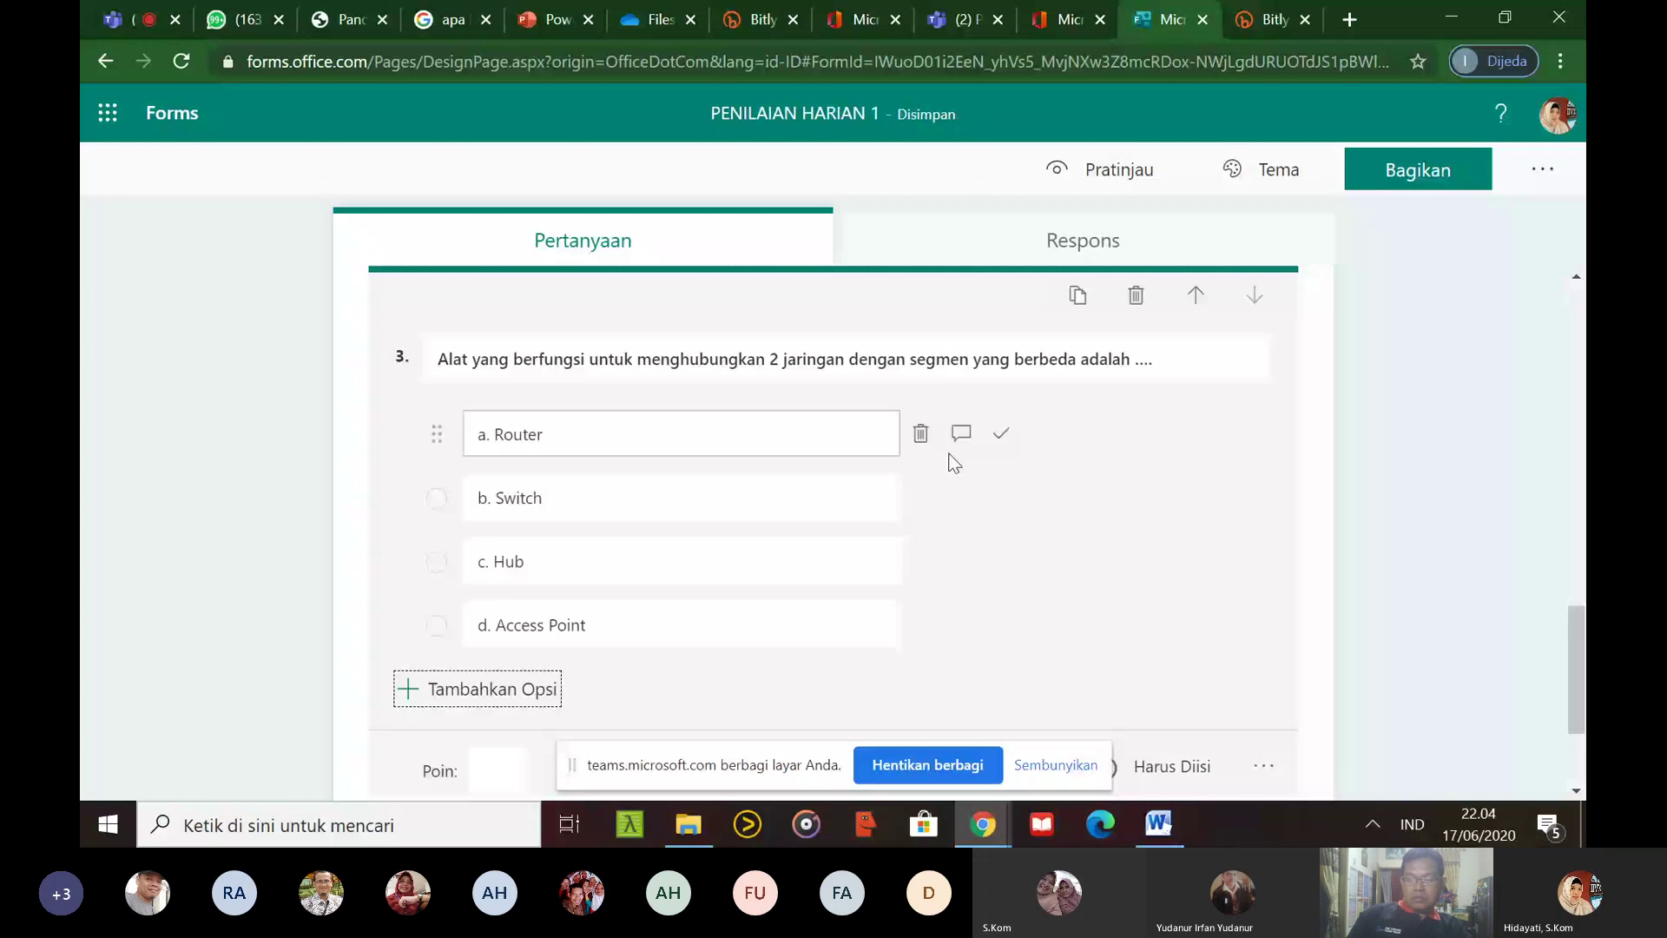
click(1001, 432)
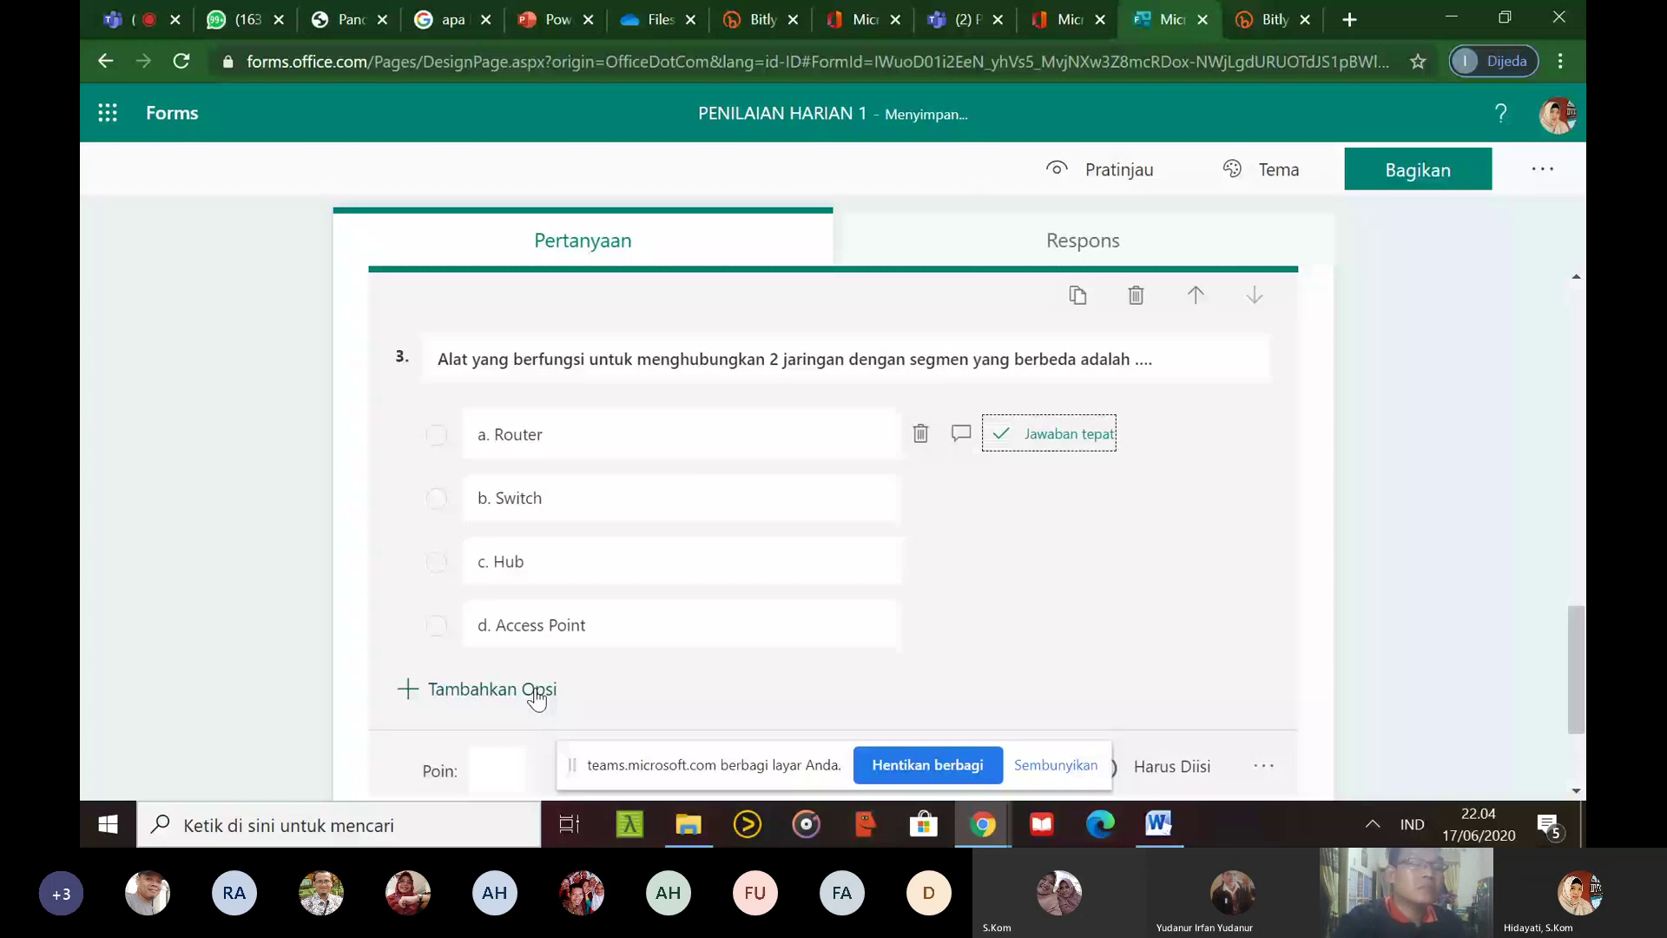
Add a choice (Pilihan) question titled "Berikut adalah fungsi dari Firewall, yaitu ....", copied from the Word document
click(1177, 829)
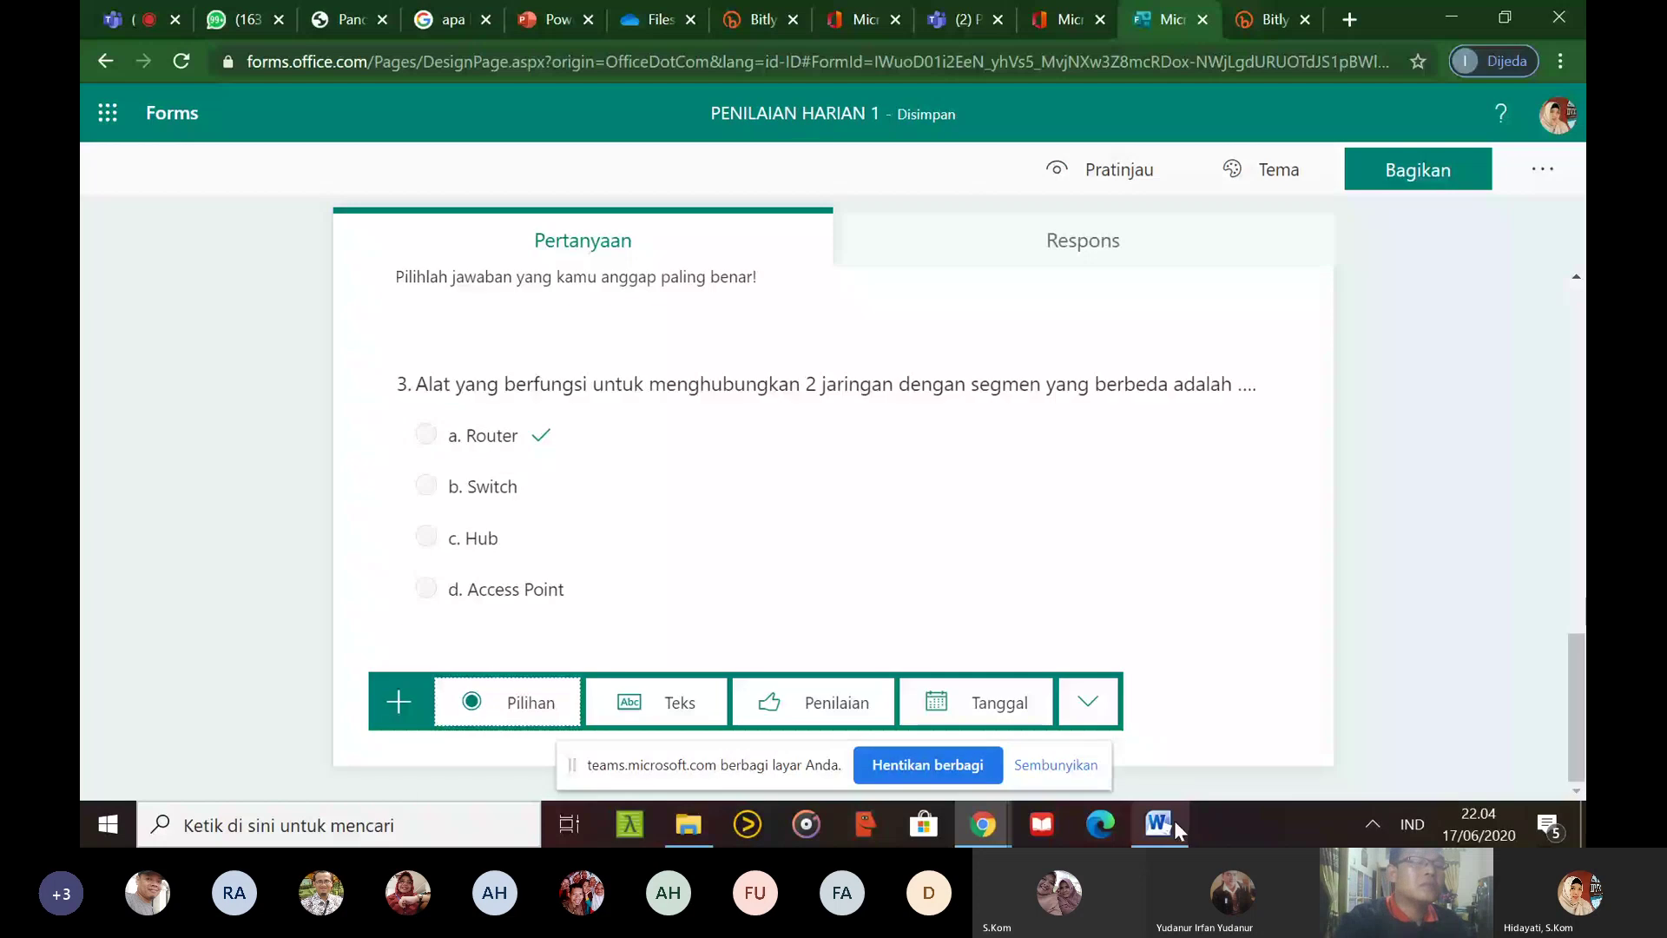
click(1170, 820)
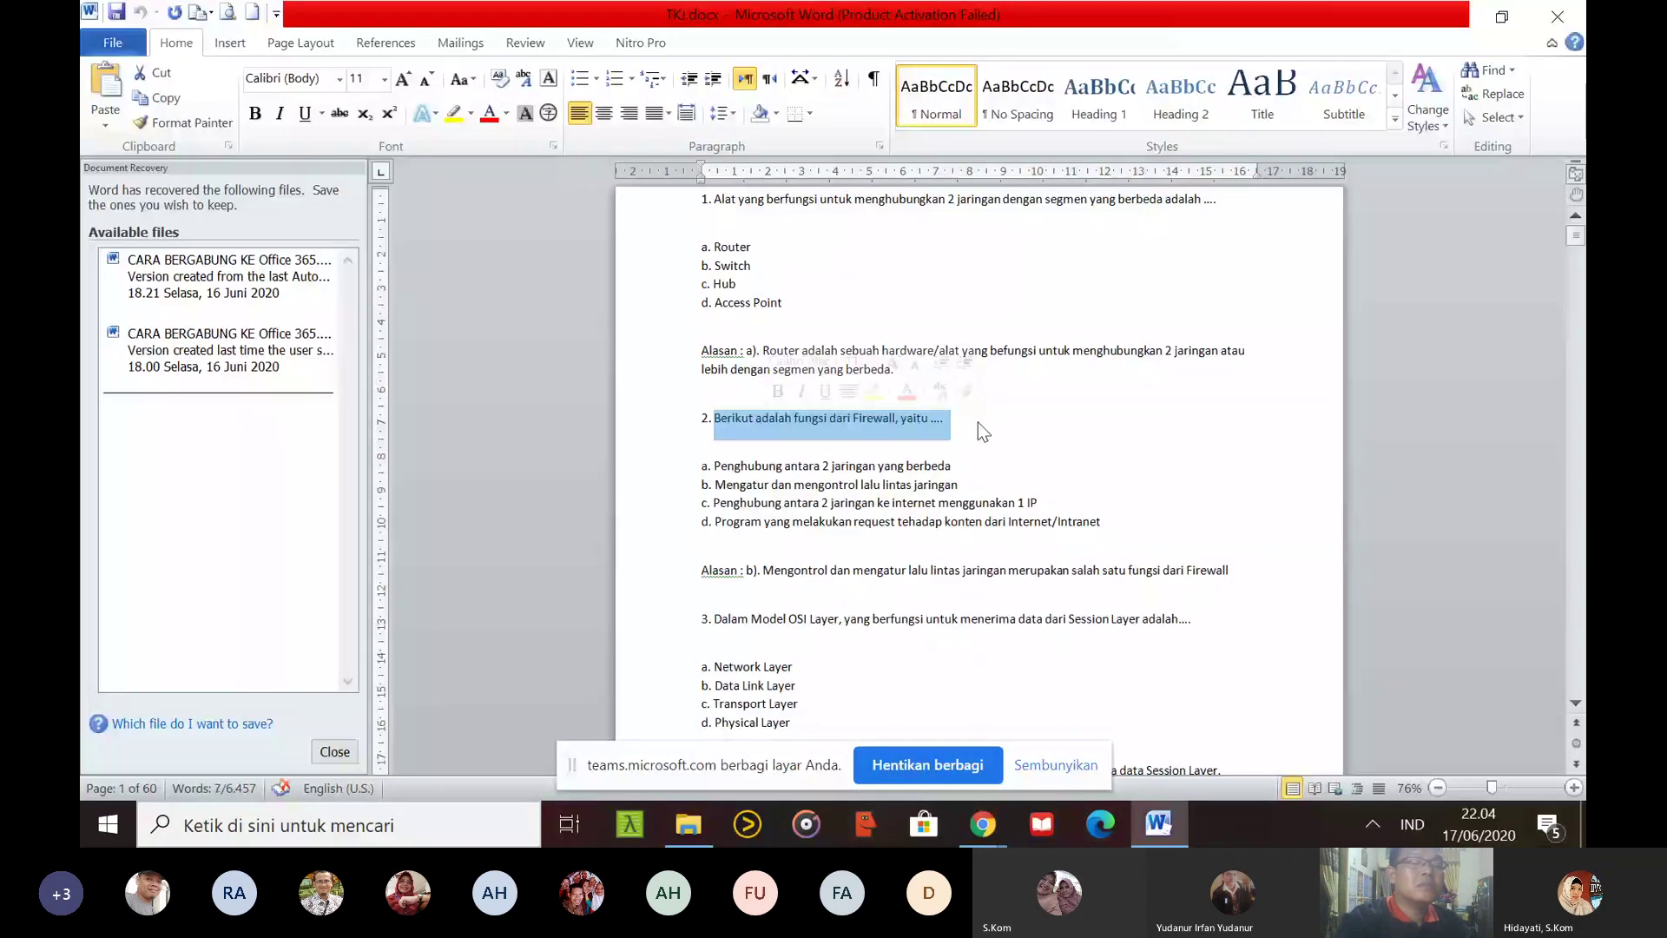
key(alt+Tab)
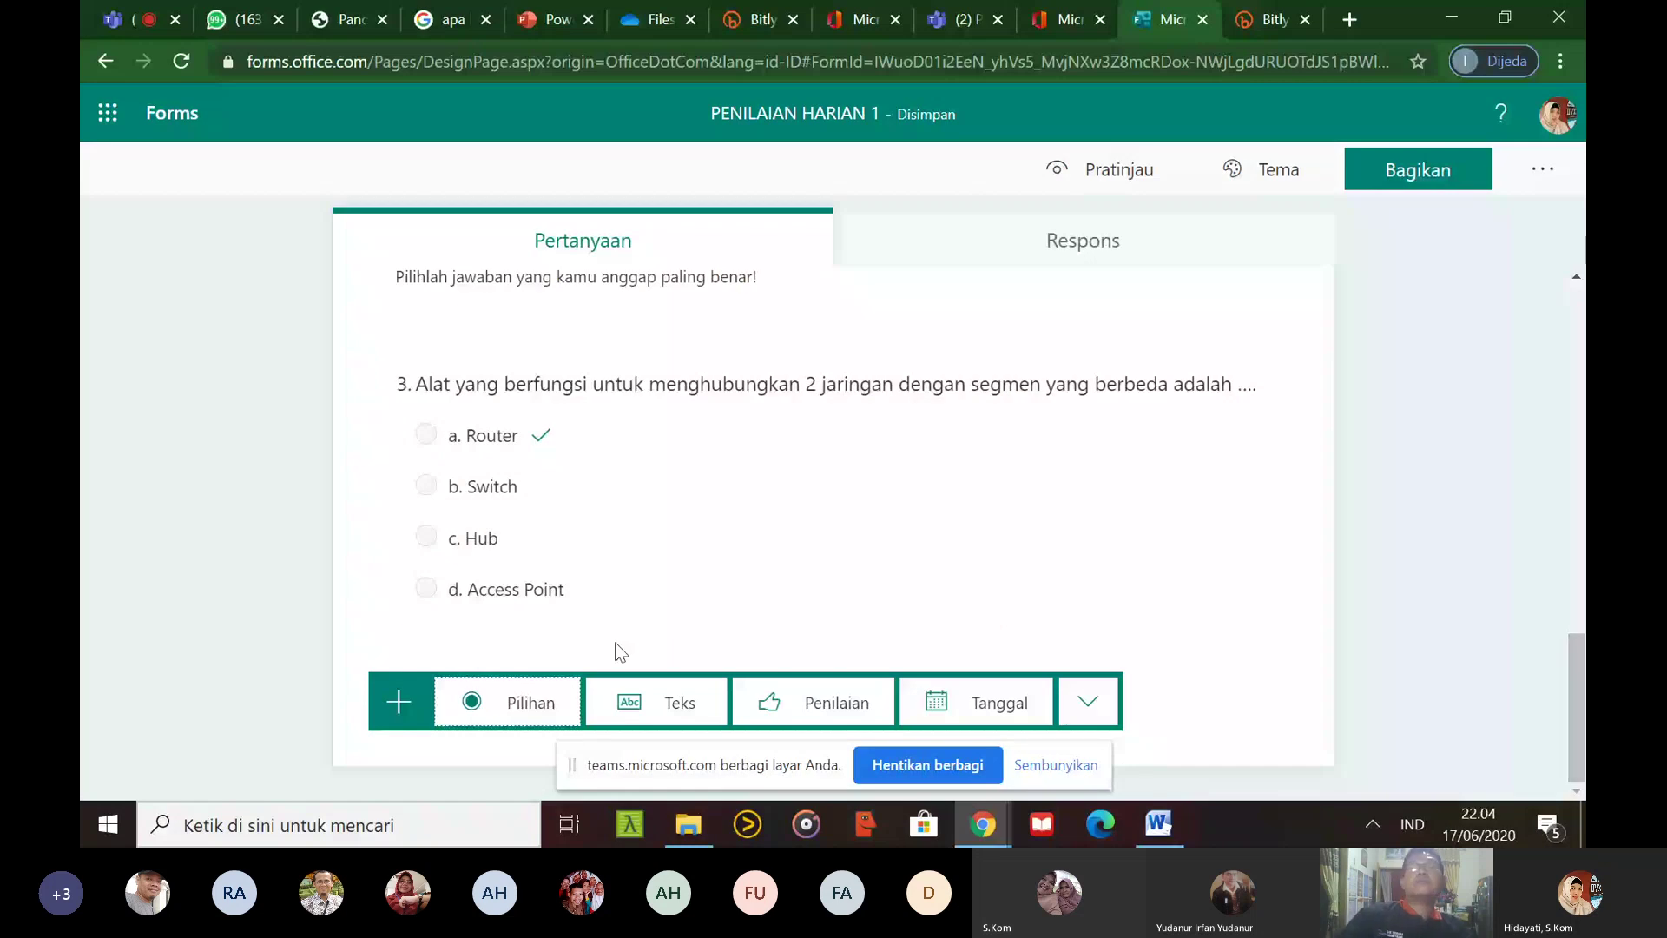
click(546, 699)
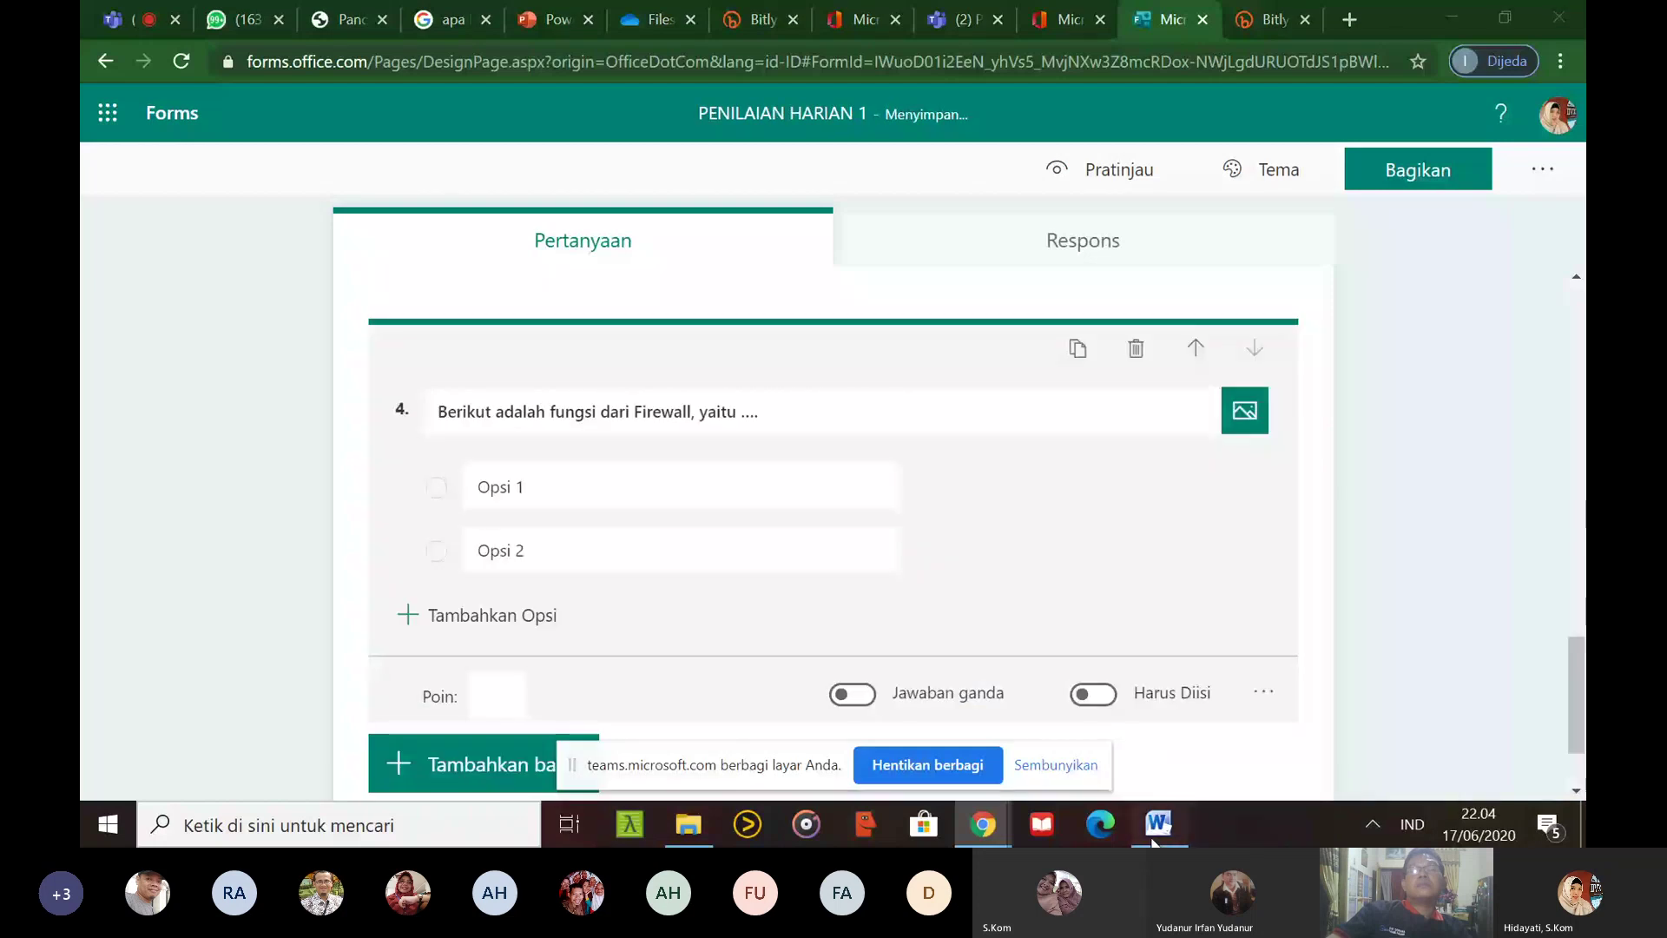
Copy the four Firewall answers a to d from the Word document into question 4 and delete its leftover "Opsi 2"
click(1154, 841)
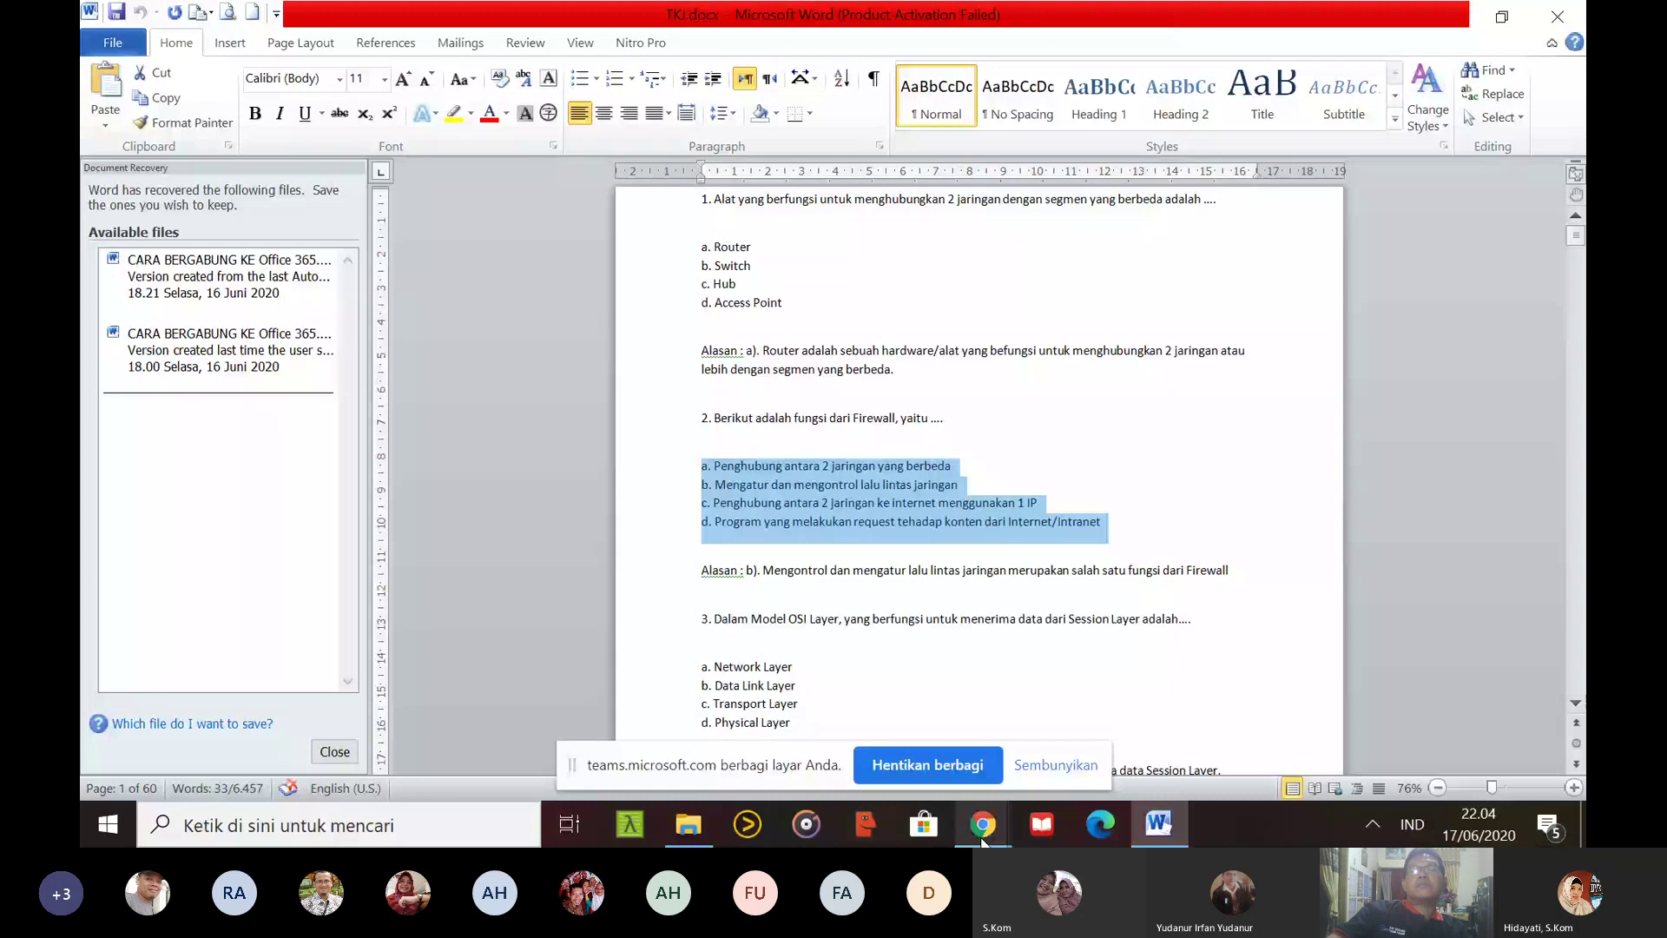
click(981, 822)
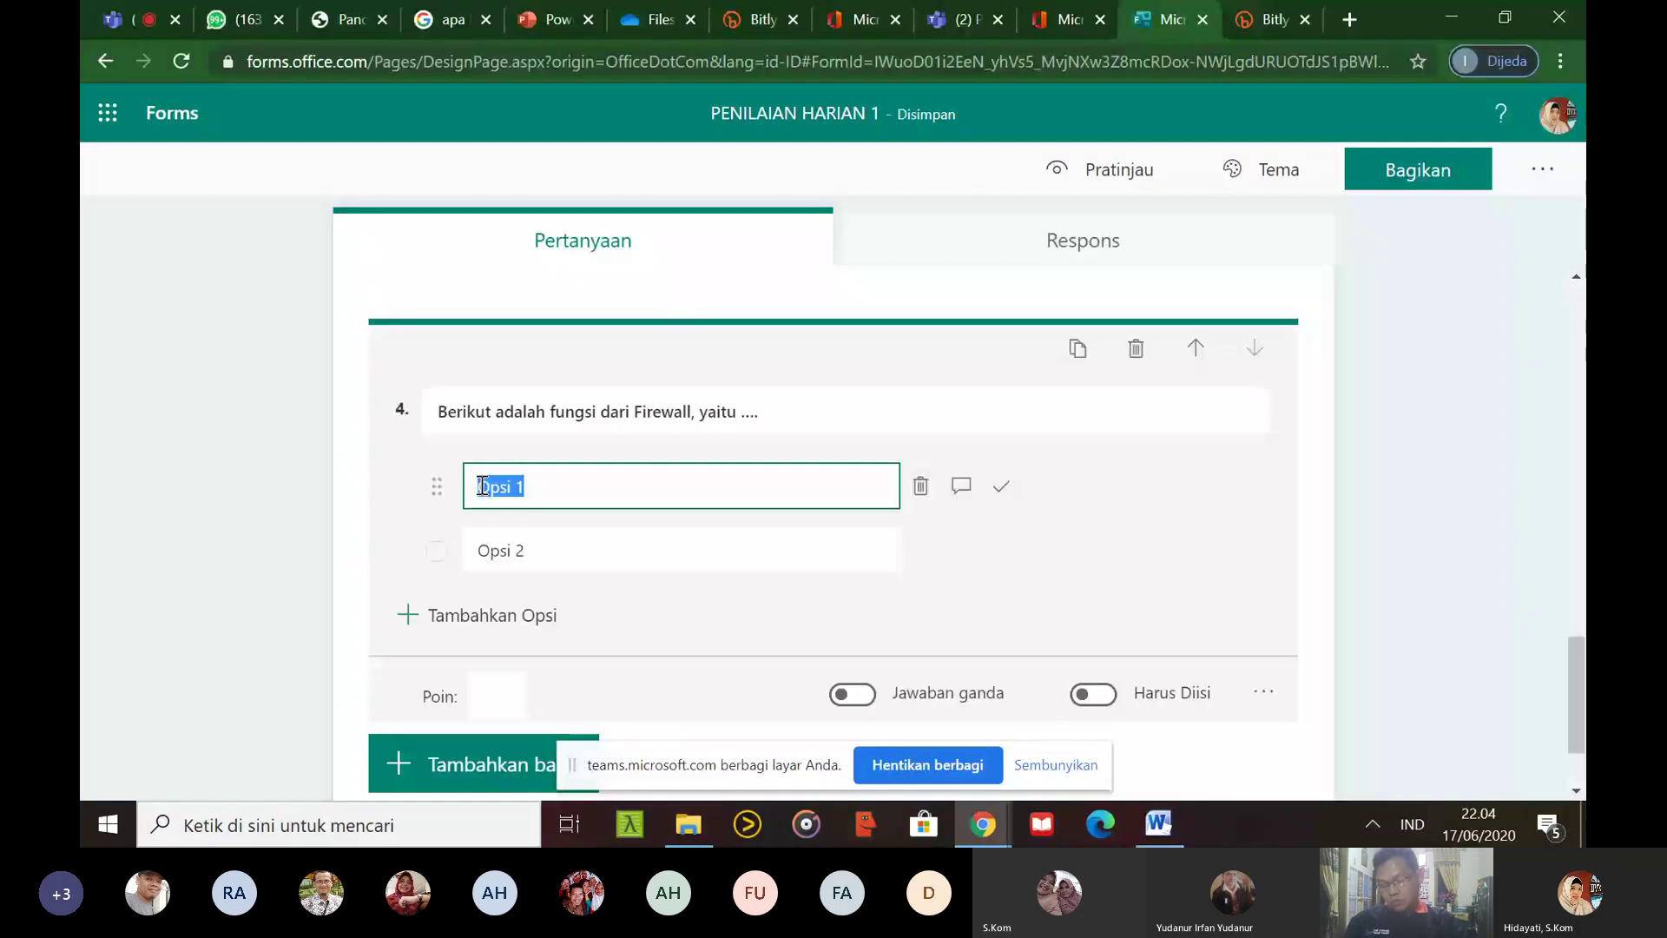
text(a. Penghubung antara 2 jaringan yang berbeda b. Mengatur dan mengontrol lalu lintas jaringan c. Penghubung antara 2 jaringan ke internet menggunakan 1 IP d. Program yang melakukan request tehadap konten dari Internet/intranet)
click(920, 688)
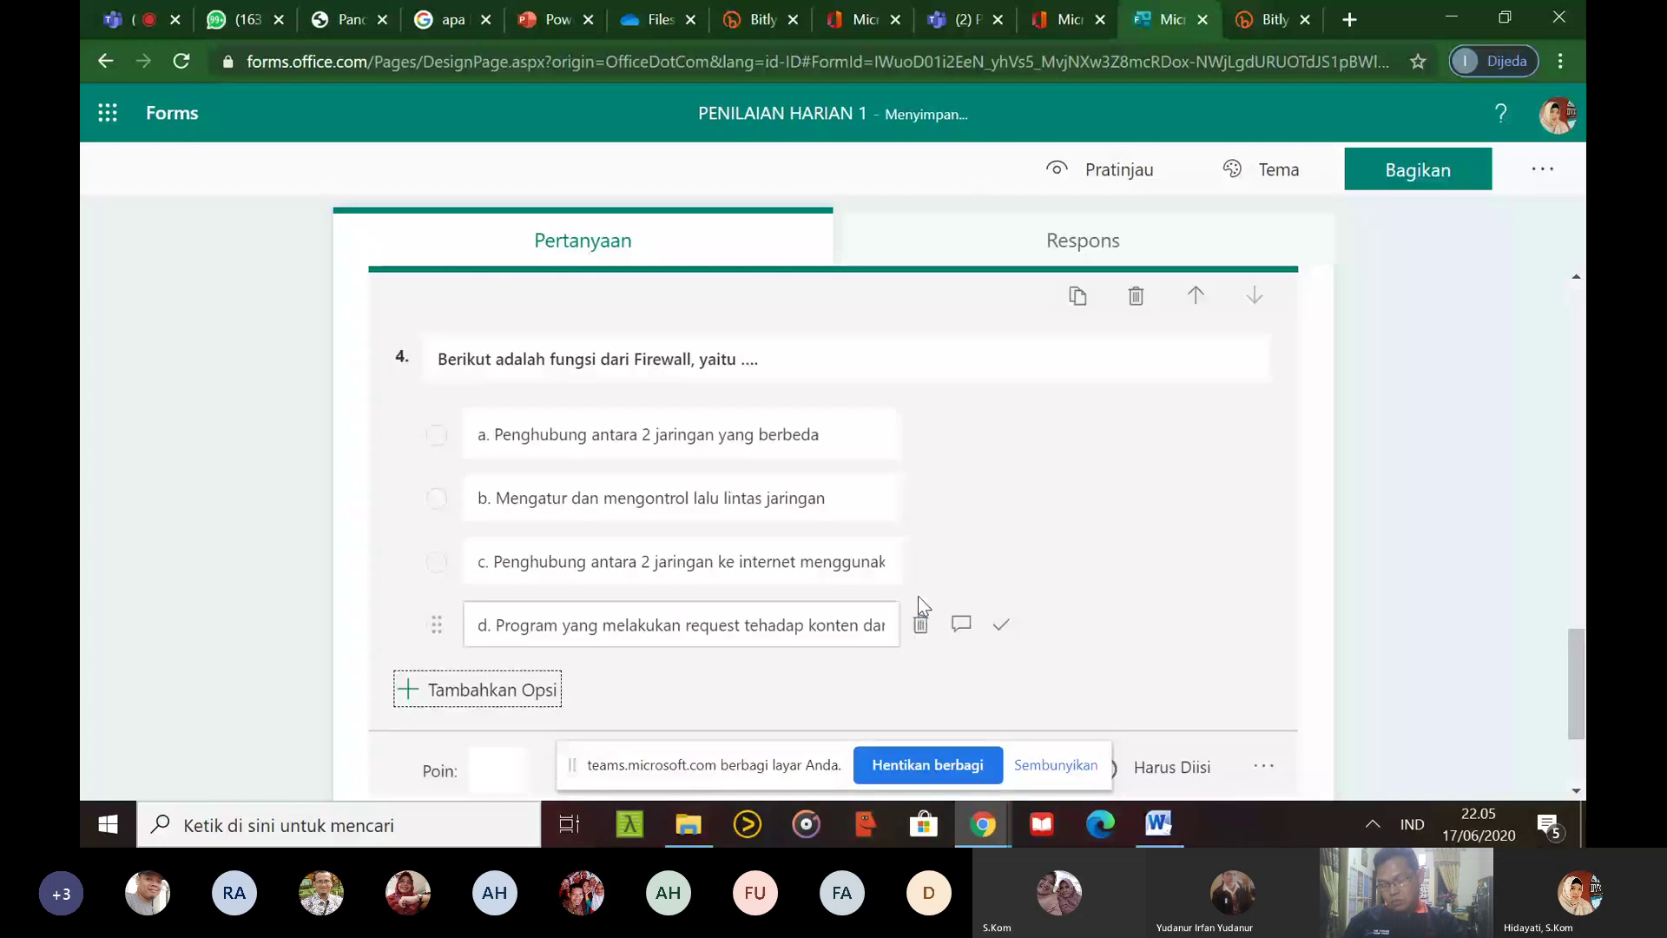
Preview the form in the mobile (Seluler) view, look through its identity questions and return to the editor
click(1573, 413)
drag(1571, 412, 1551, 337)
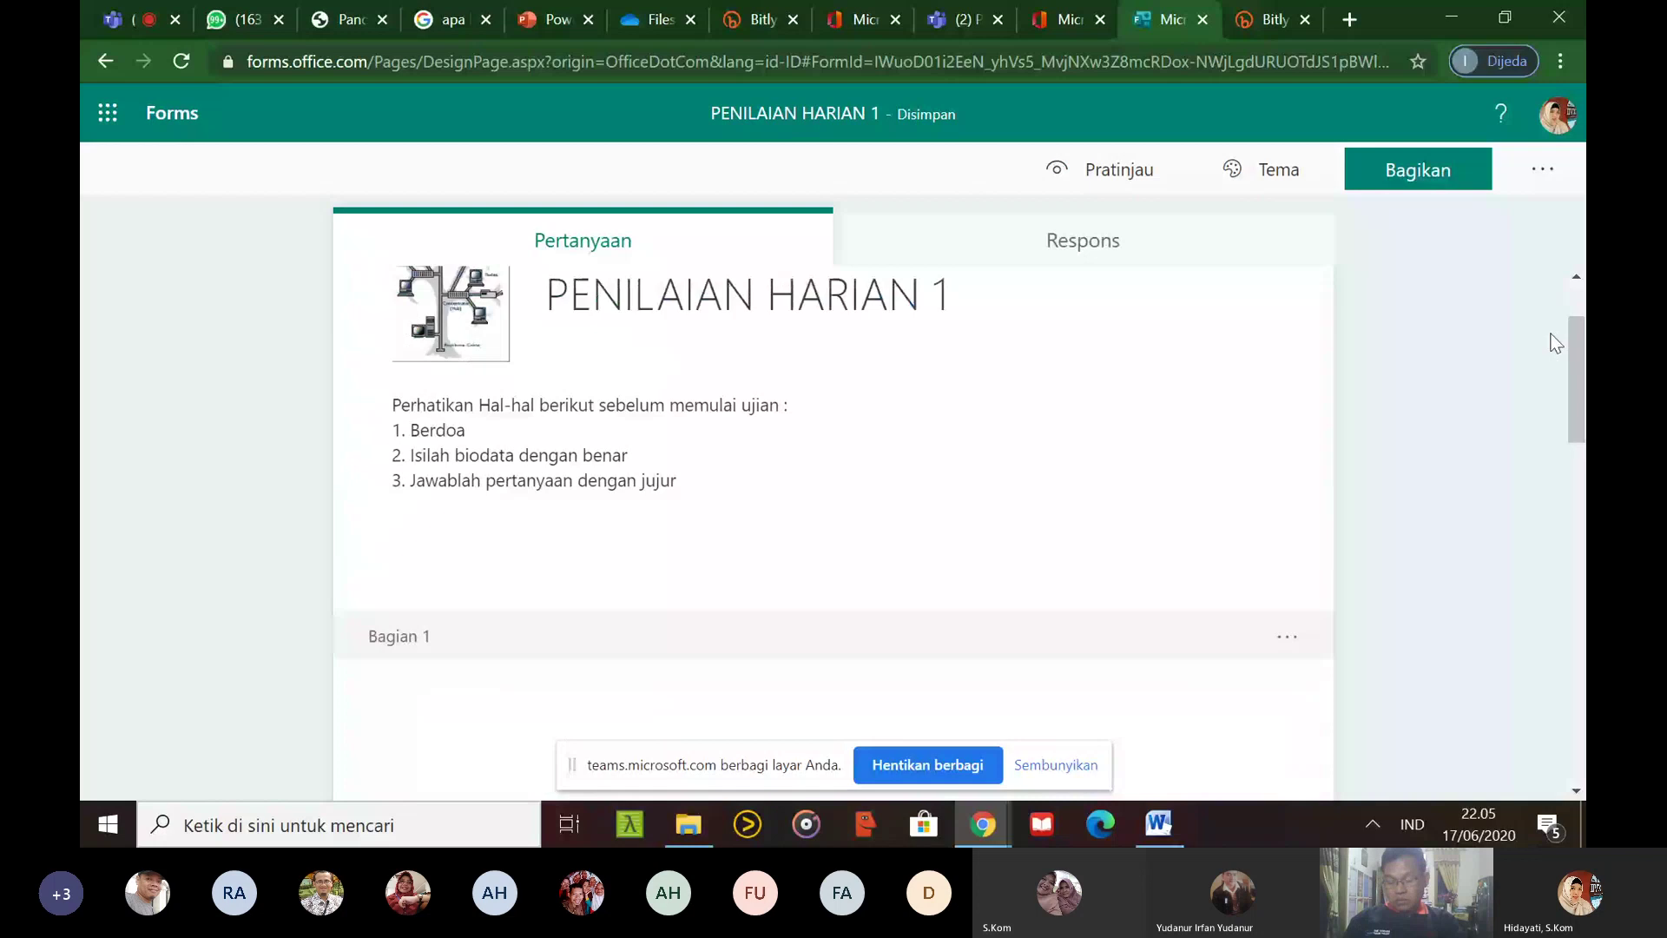
drag(1555, 342, 1553, 336)
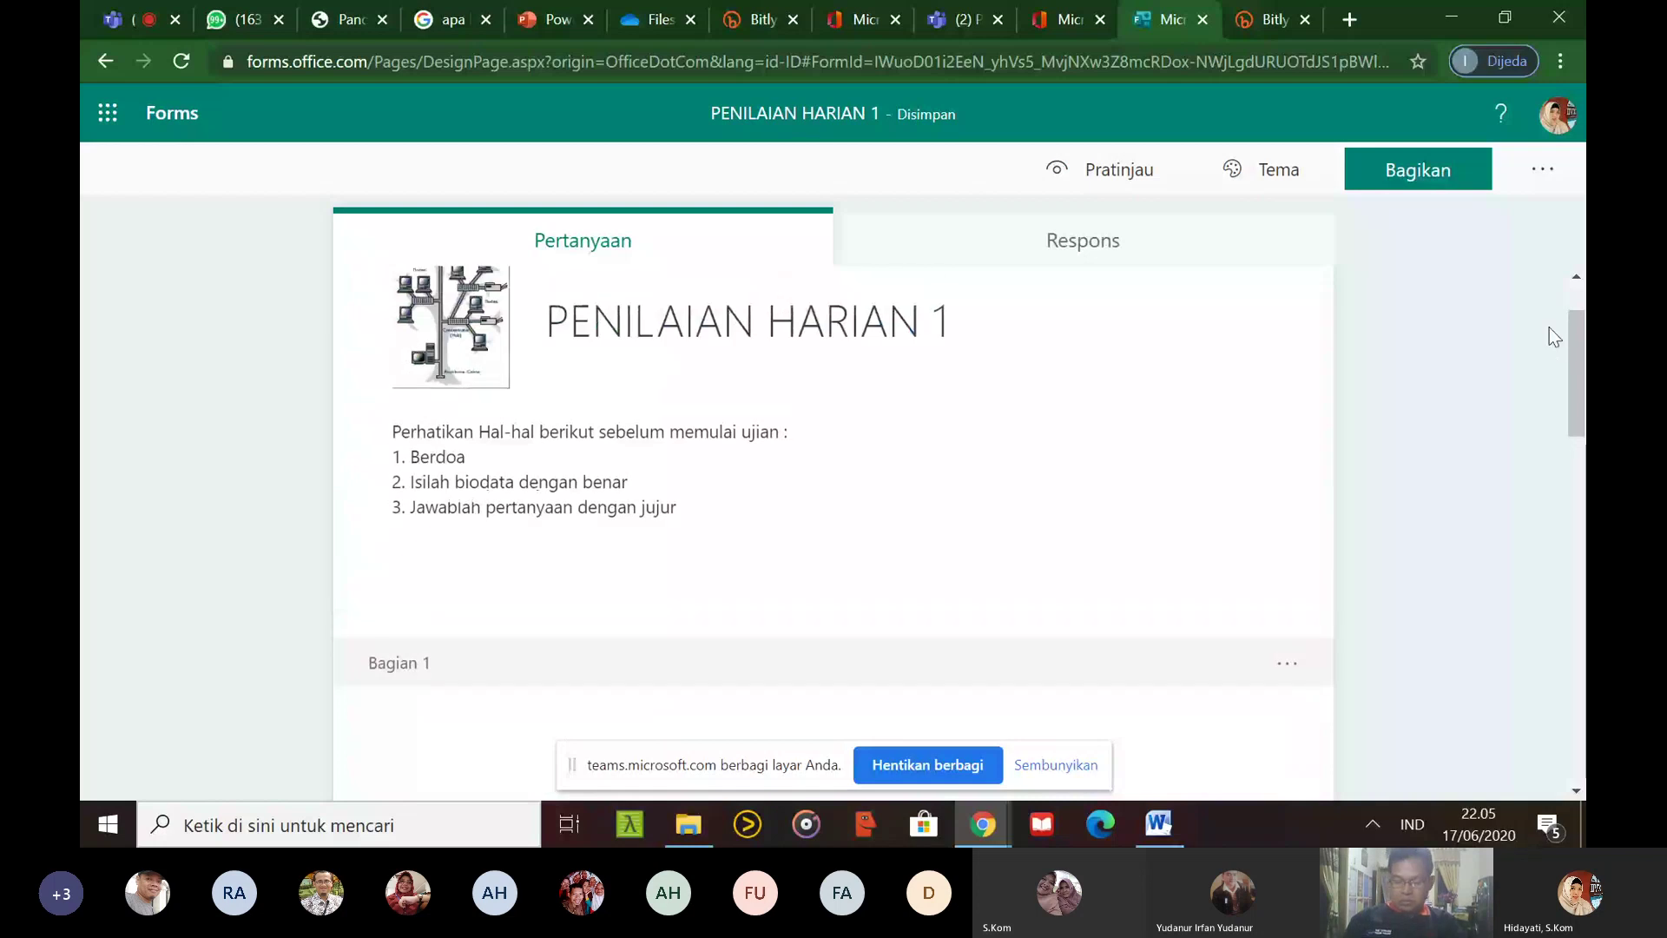
scroll(1548, 327, up, 1)
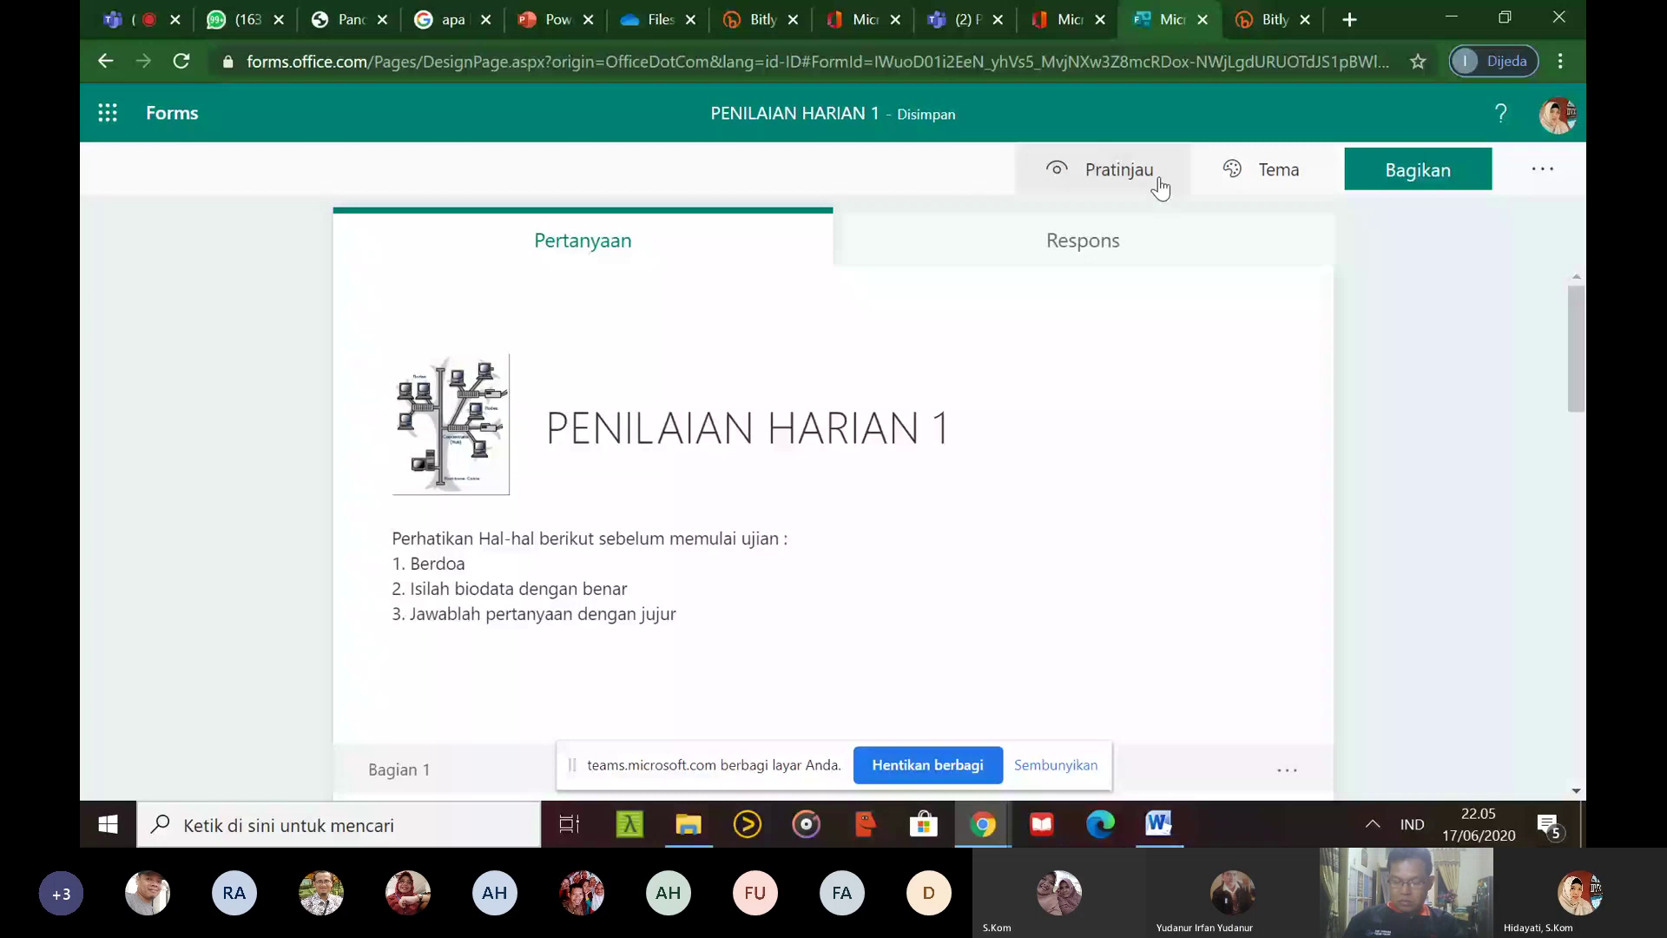
click(1160, 187)
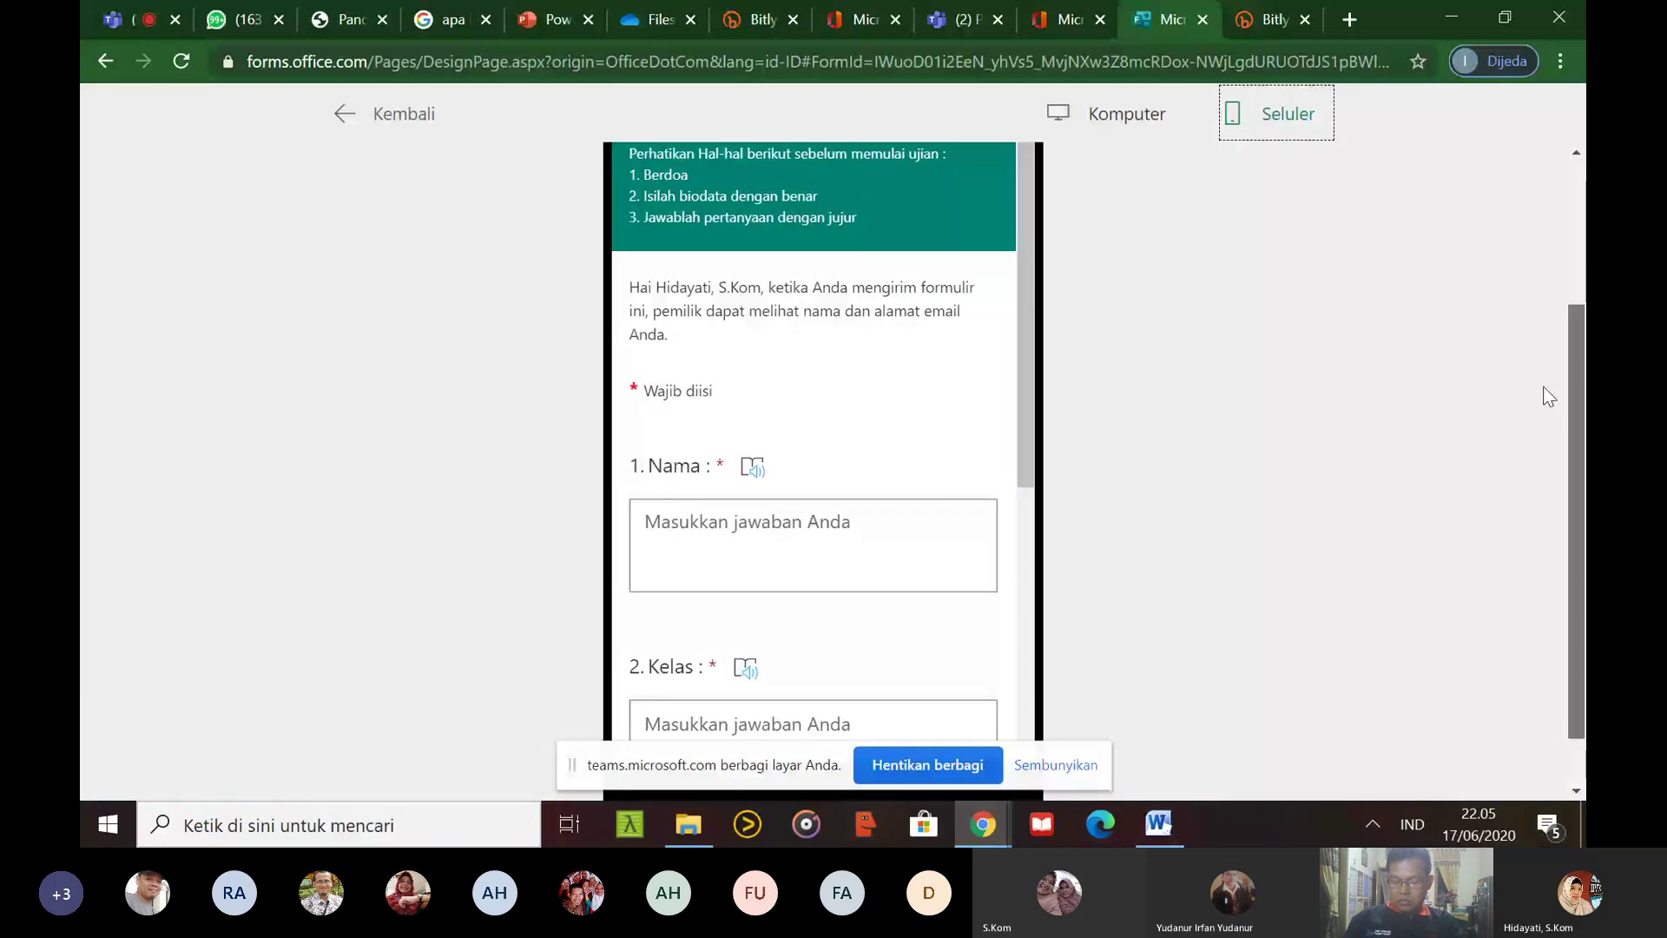
scroll(631, 178, down, 1)
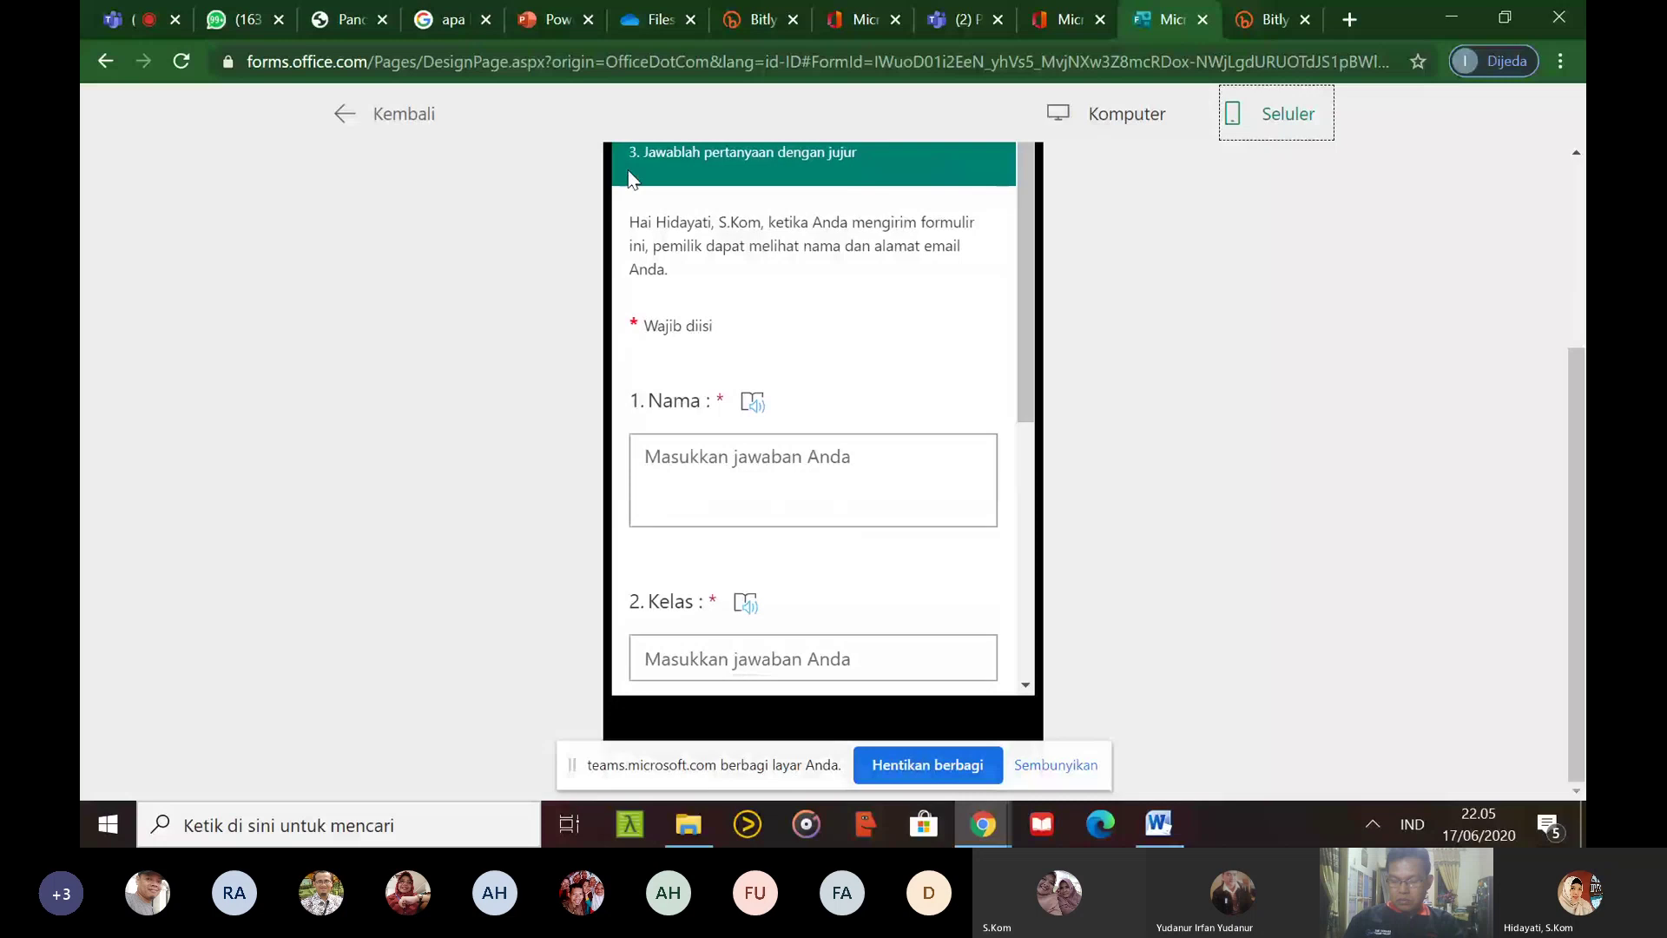
click(424, 114)
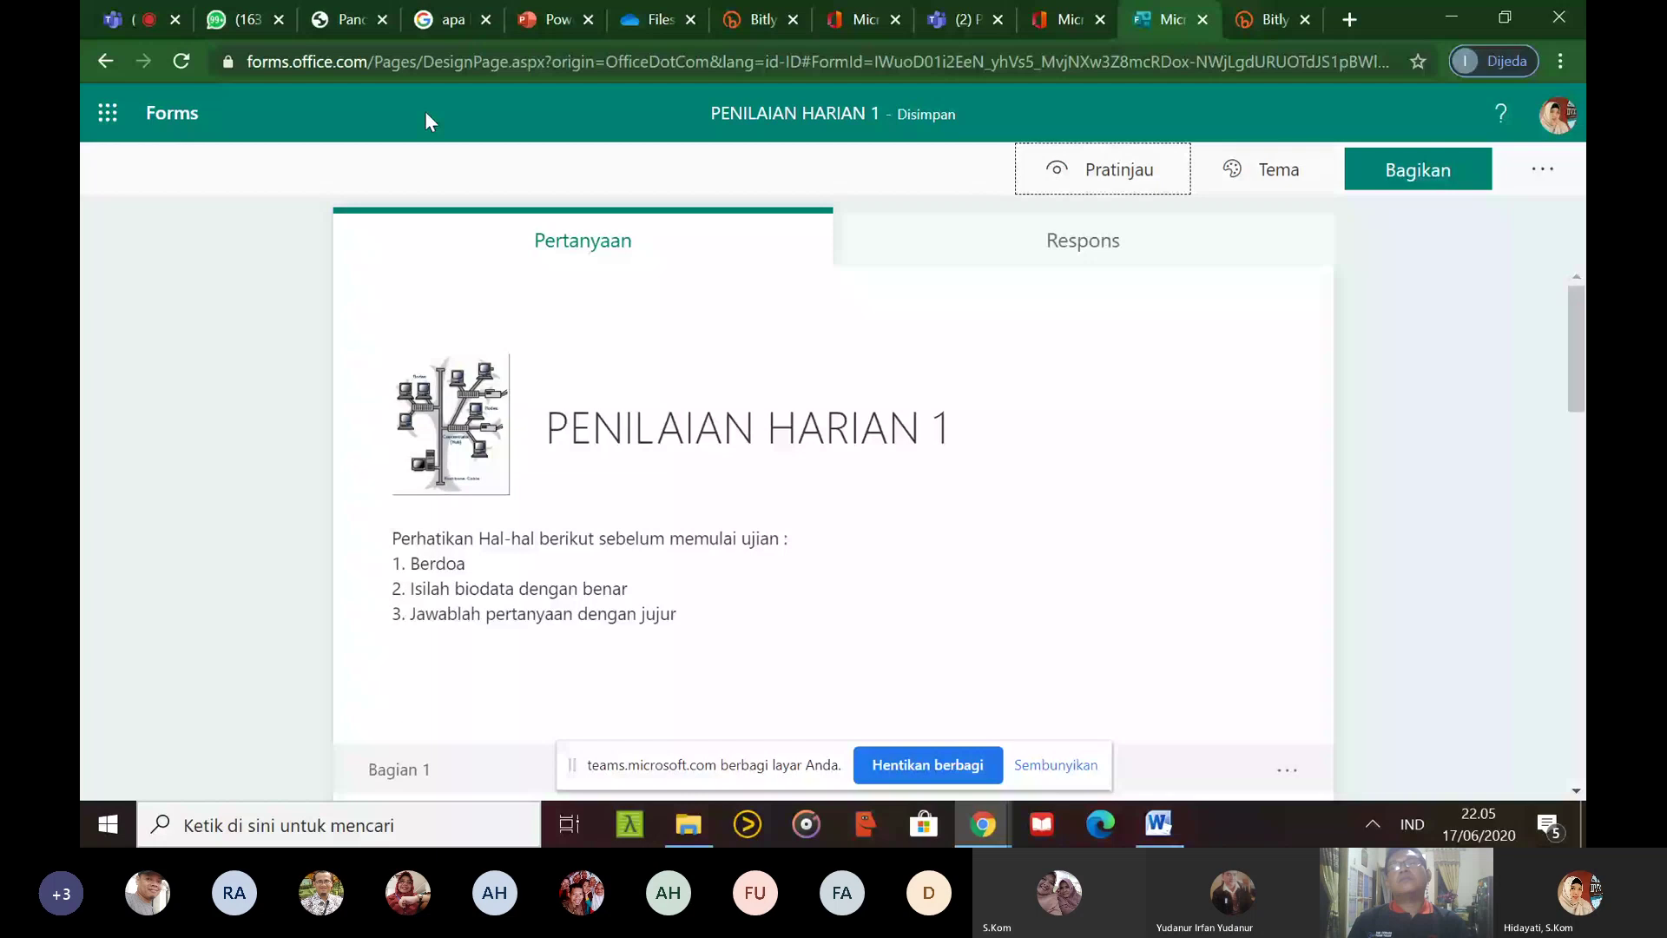
Look at the form's responses page and its computer (Komputer) preview, and return to the question editor
click(1116, 247)
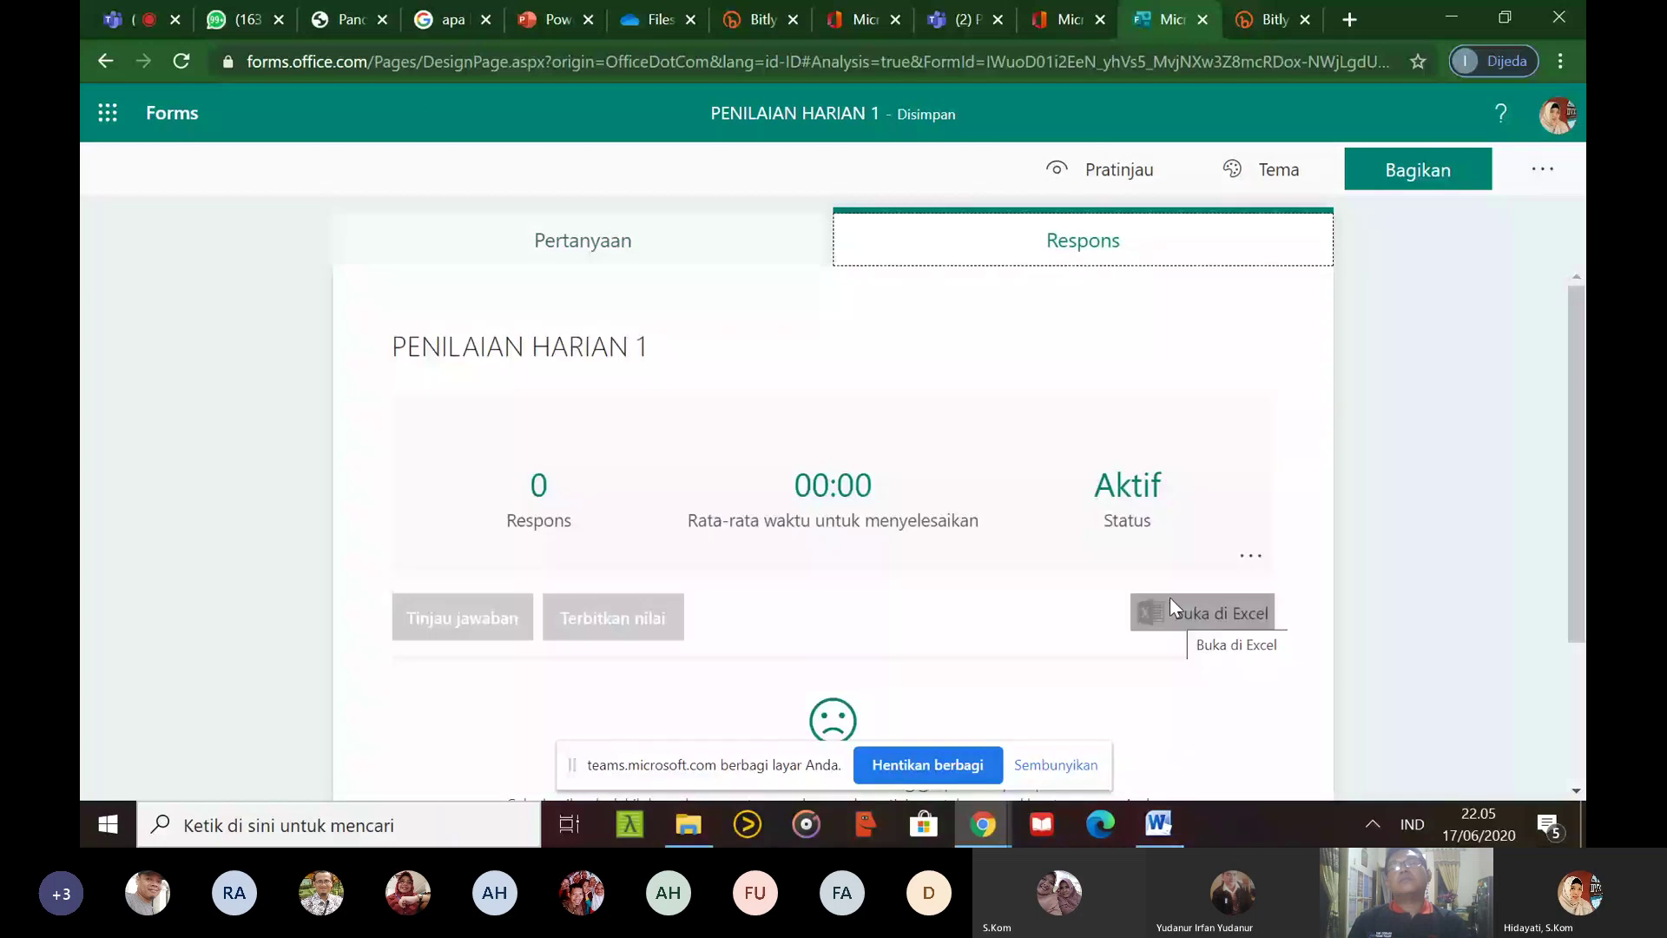
click(1085, 169)
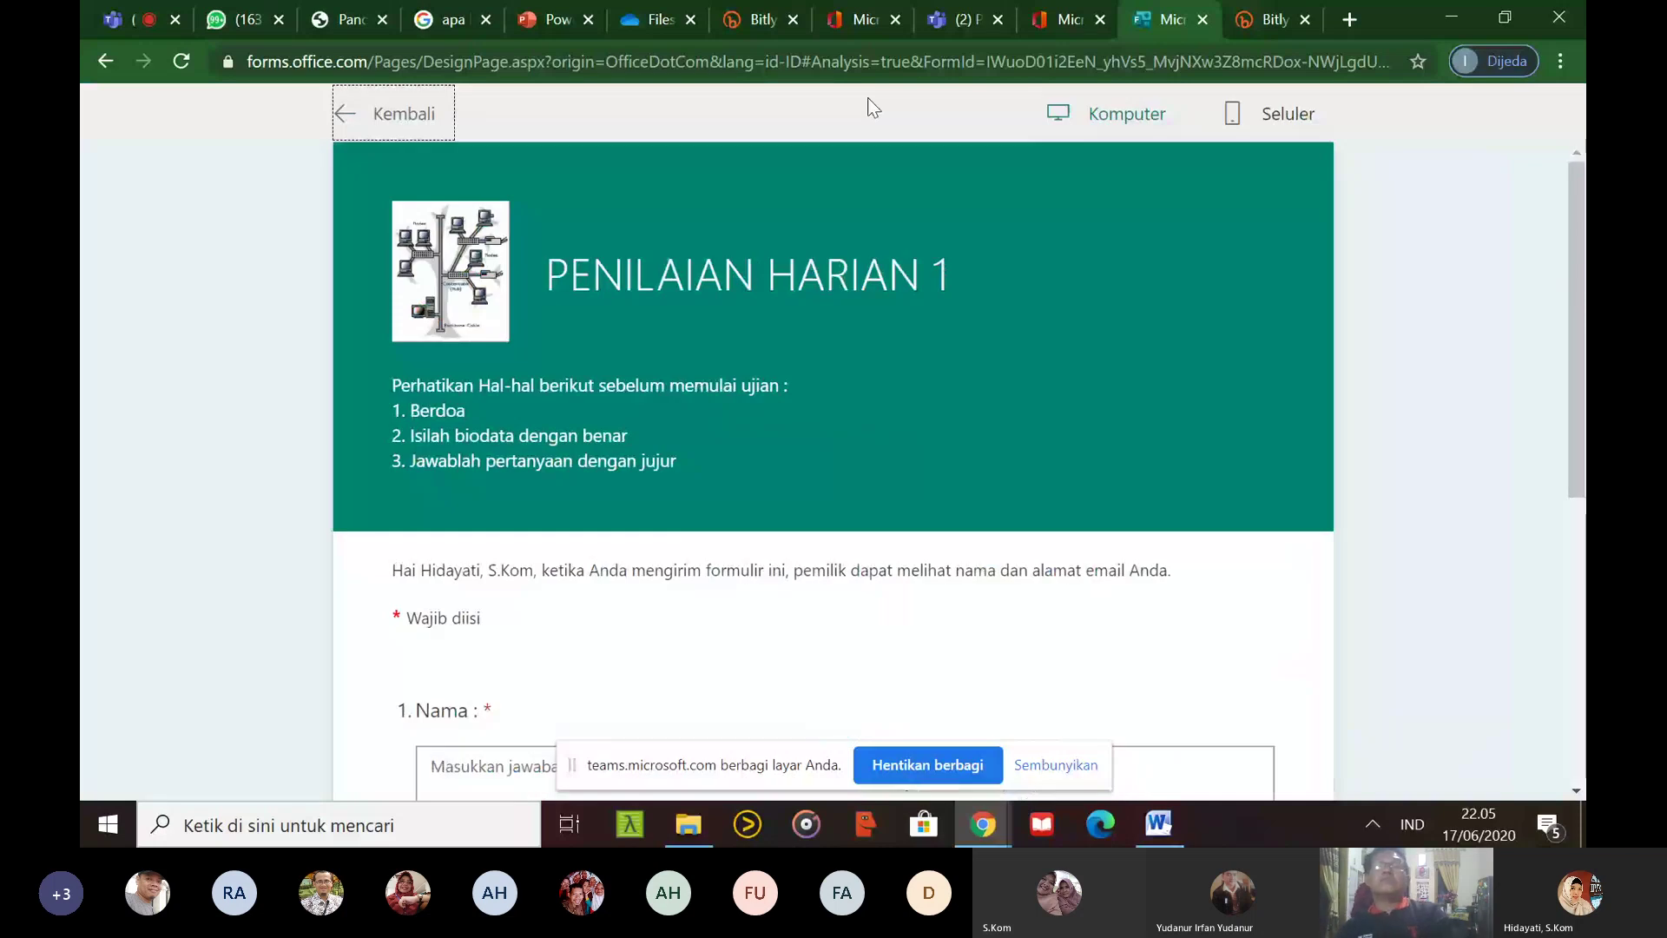
click(393, 114)
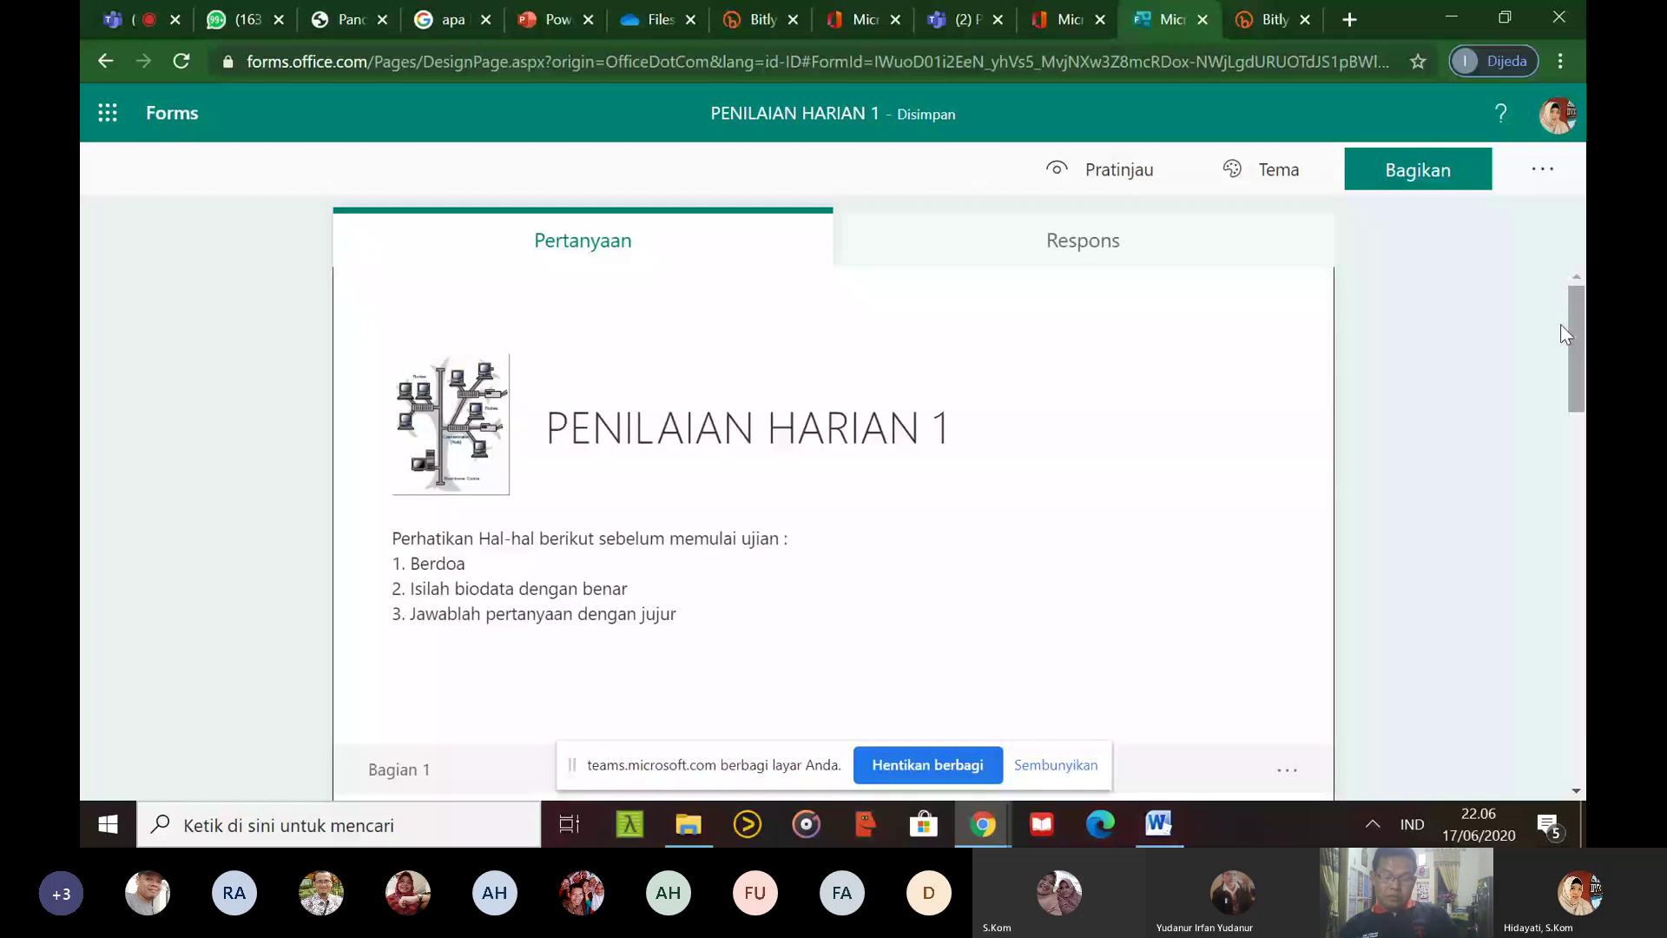
Apply the illustrated space theme with the rocket and red planet to the form and open the theme customization options
click(1263, 169)
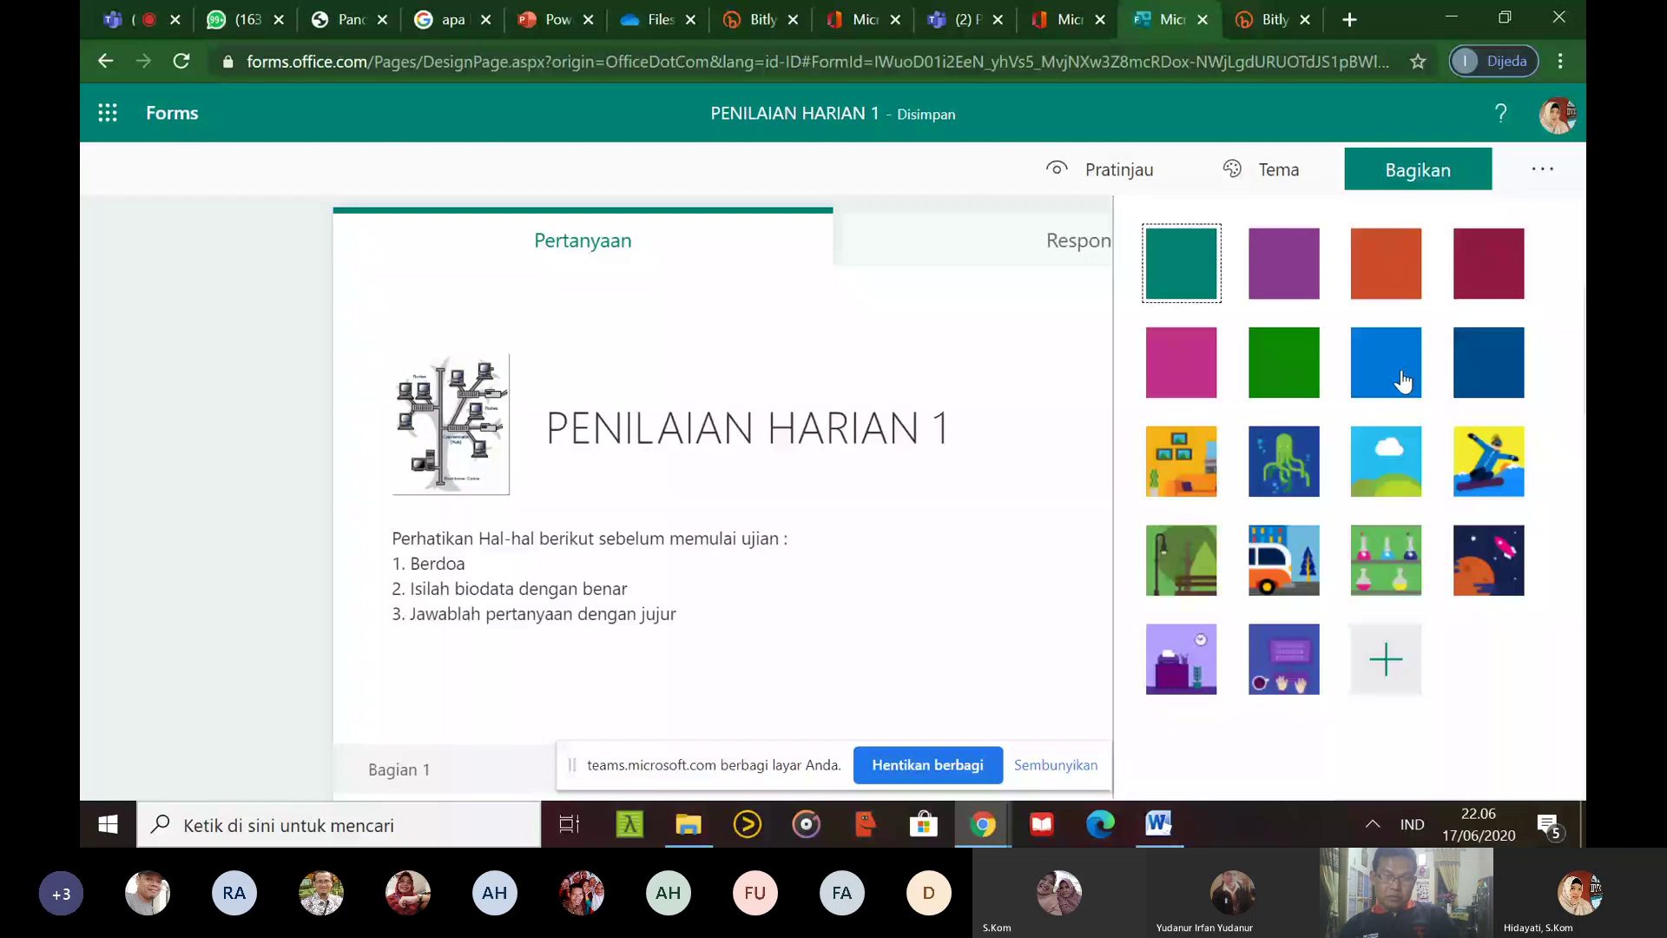
click(1488, 559)
click(1385, 659)
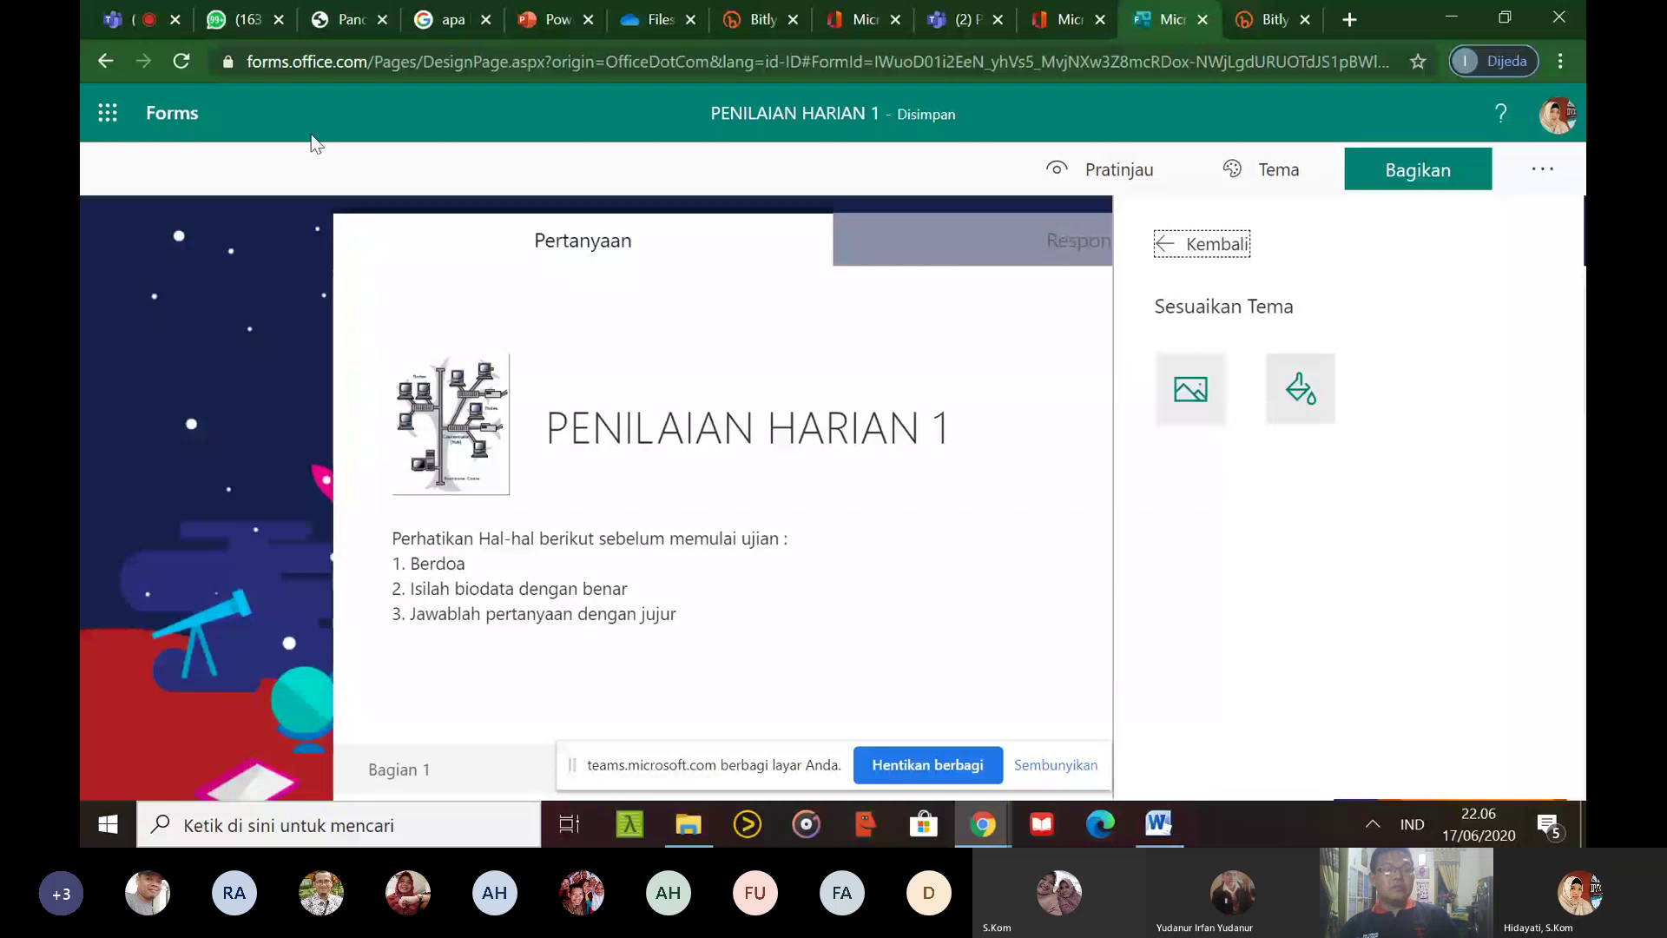
Leave the theme options and set the form to accept responses from anyone with the link ("Siapa pun yang memiliki tautan dapat merespons")
click(1172, 243)
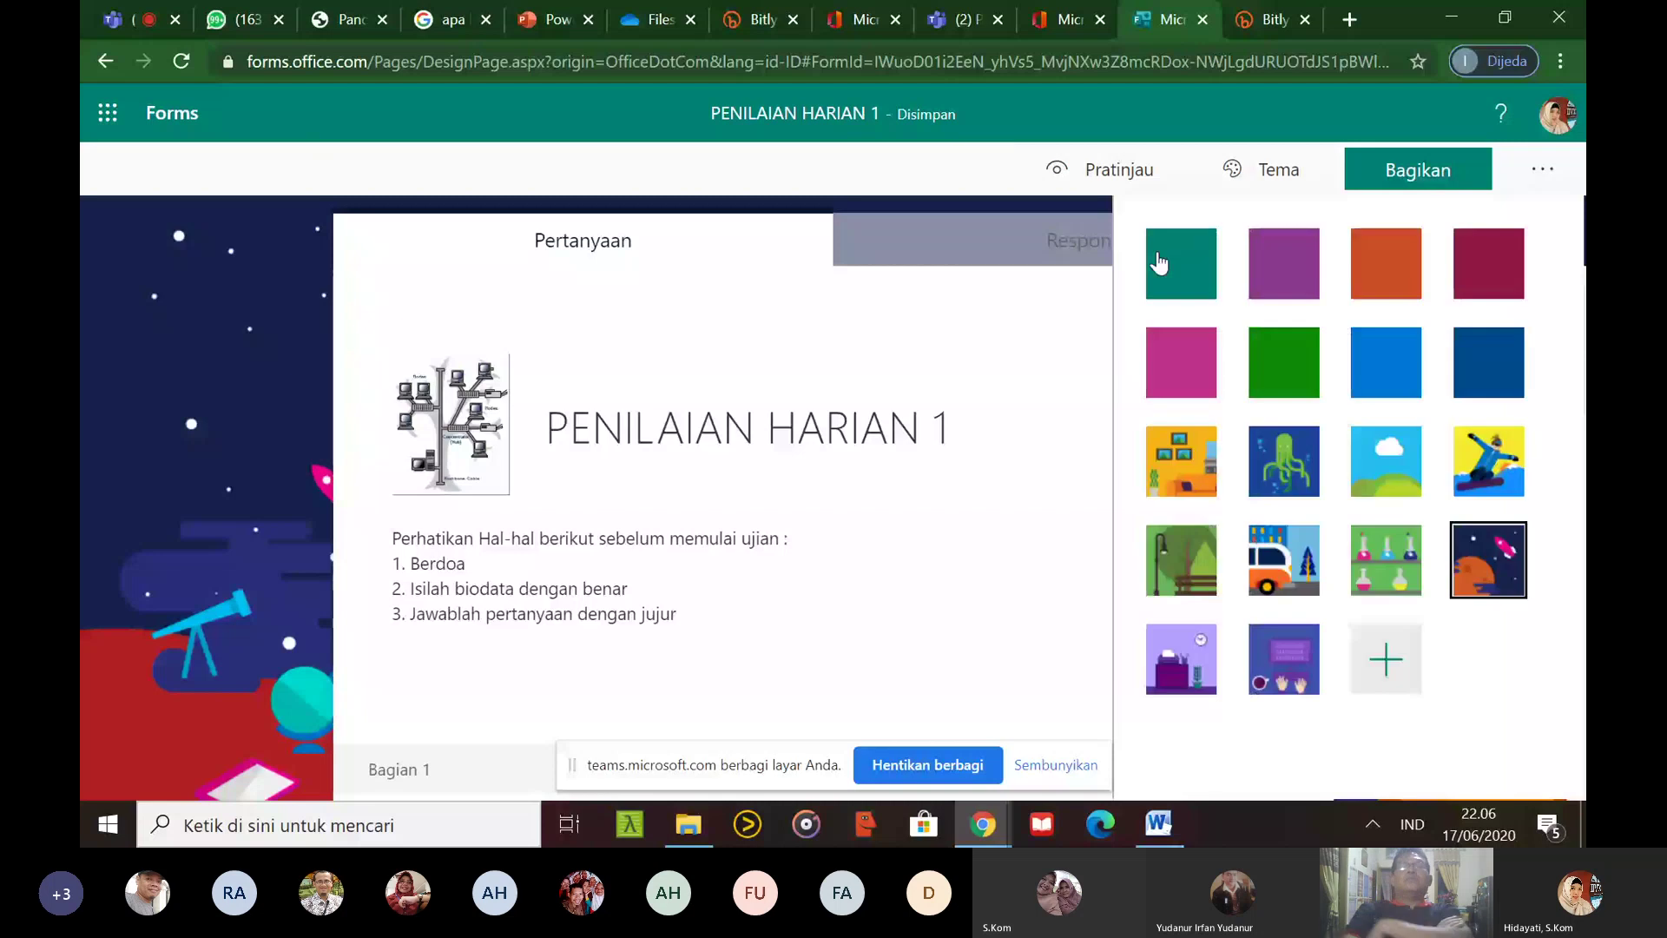
click(1297, 181)
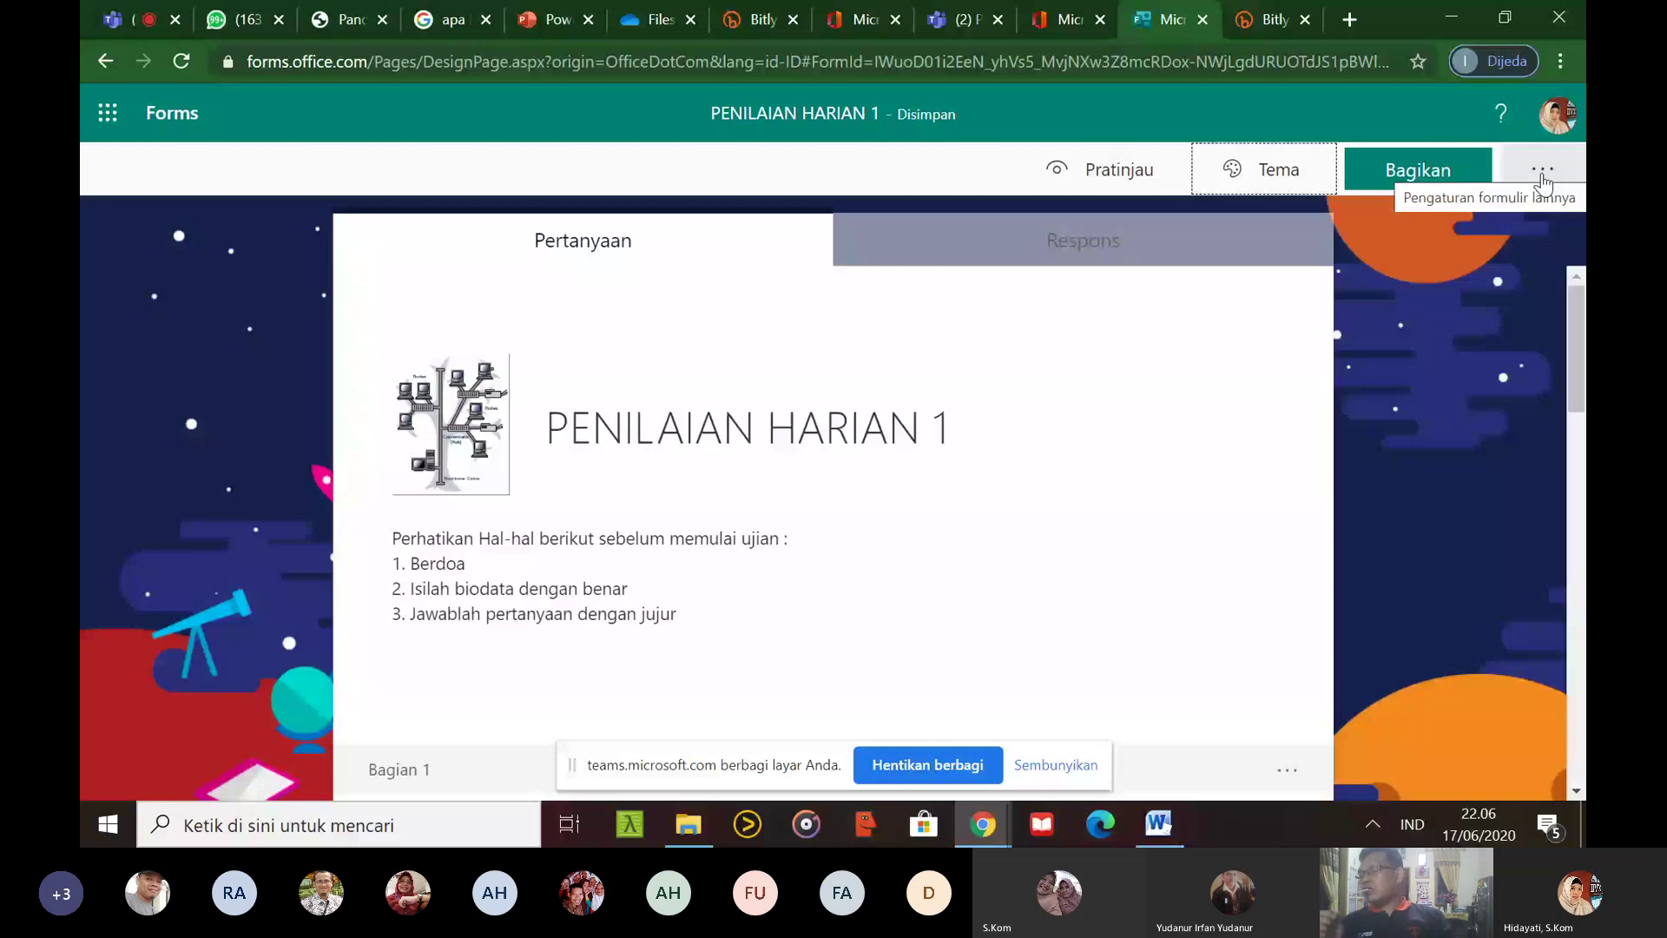
click(1541, 173)
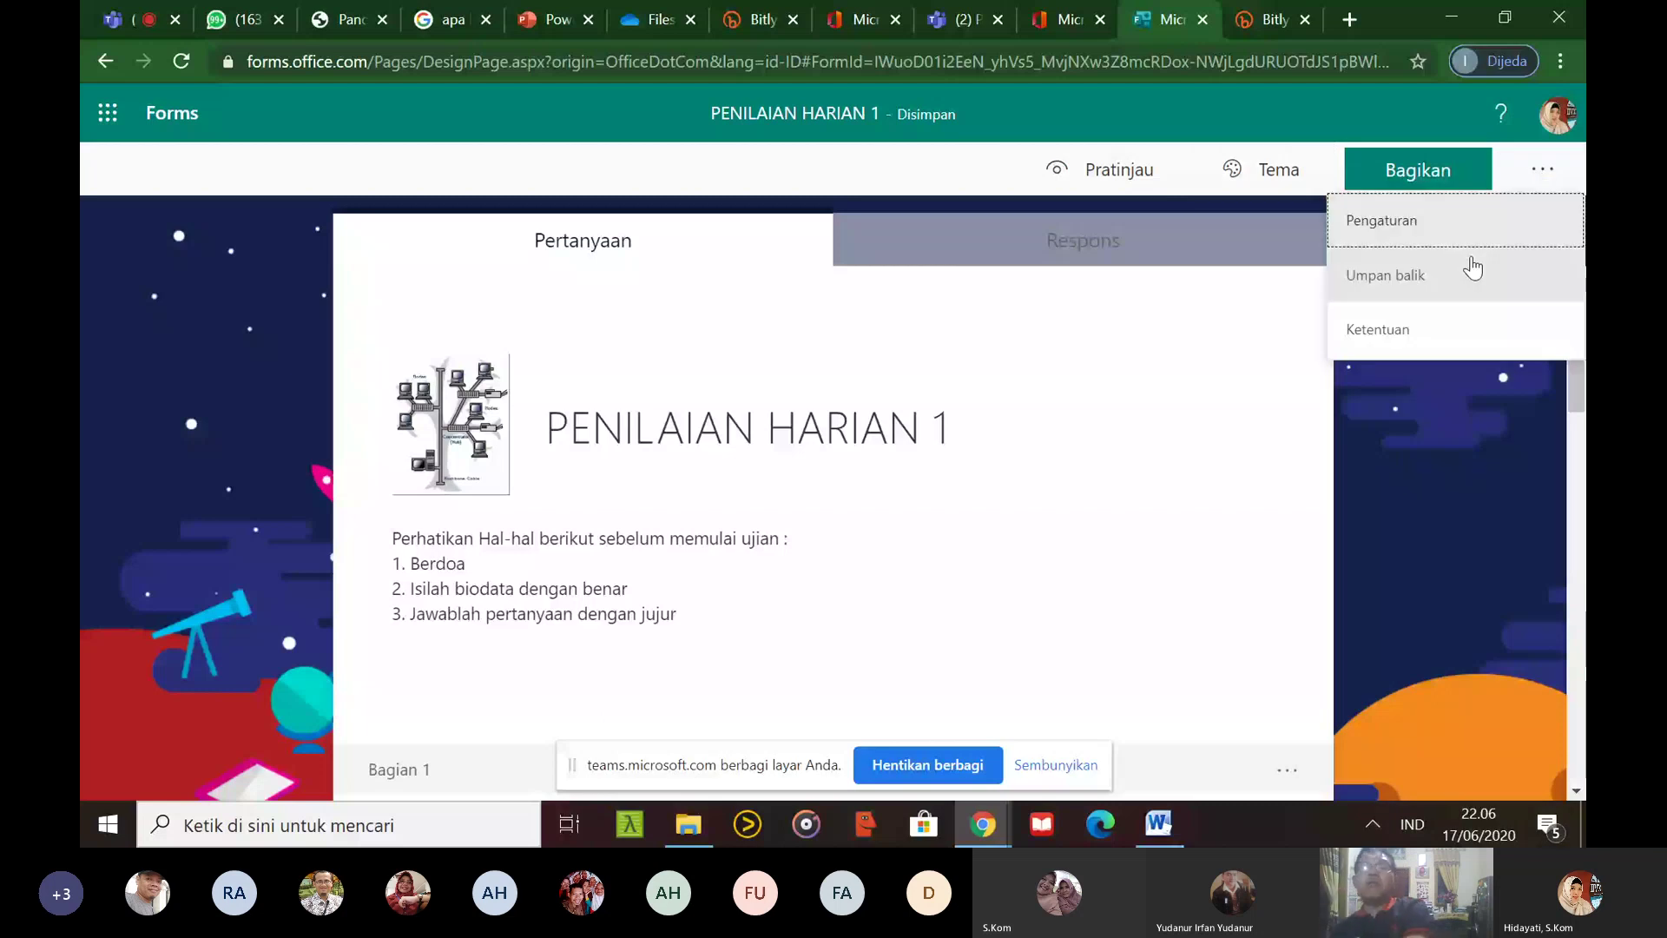
click(1458, 223)
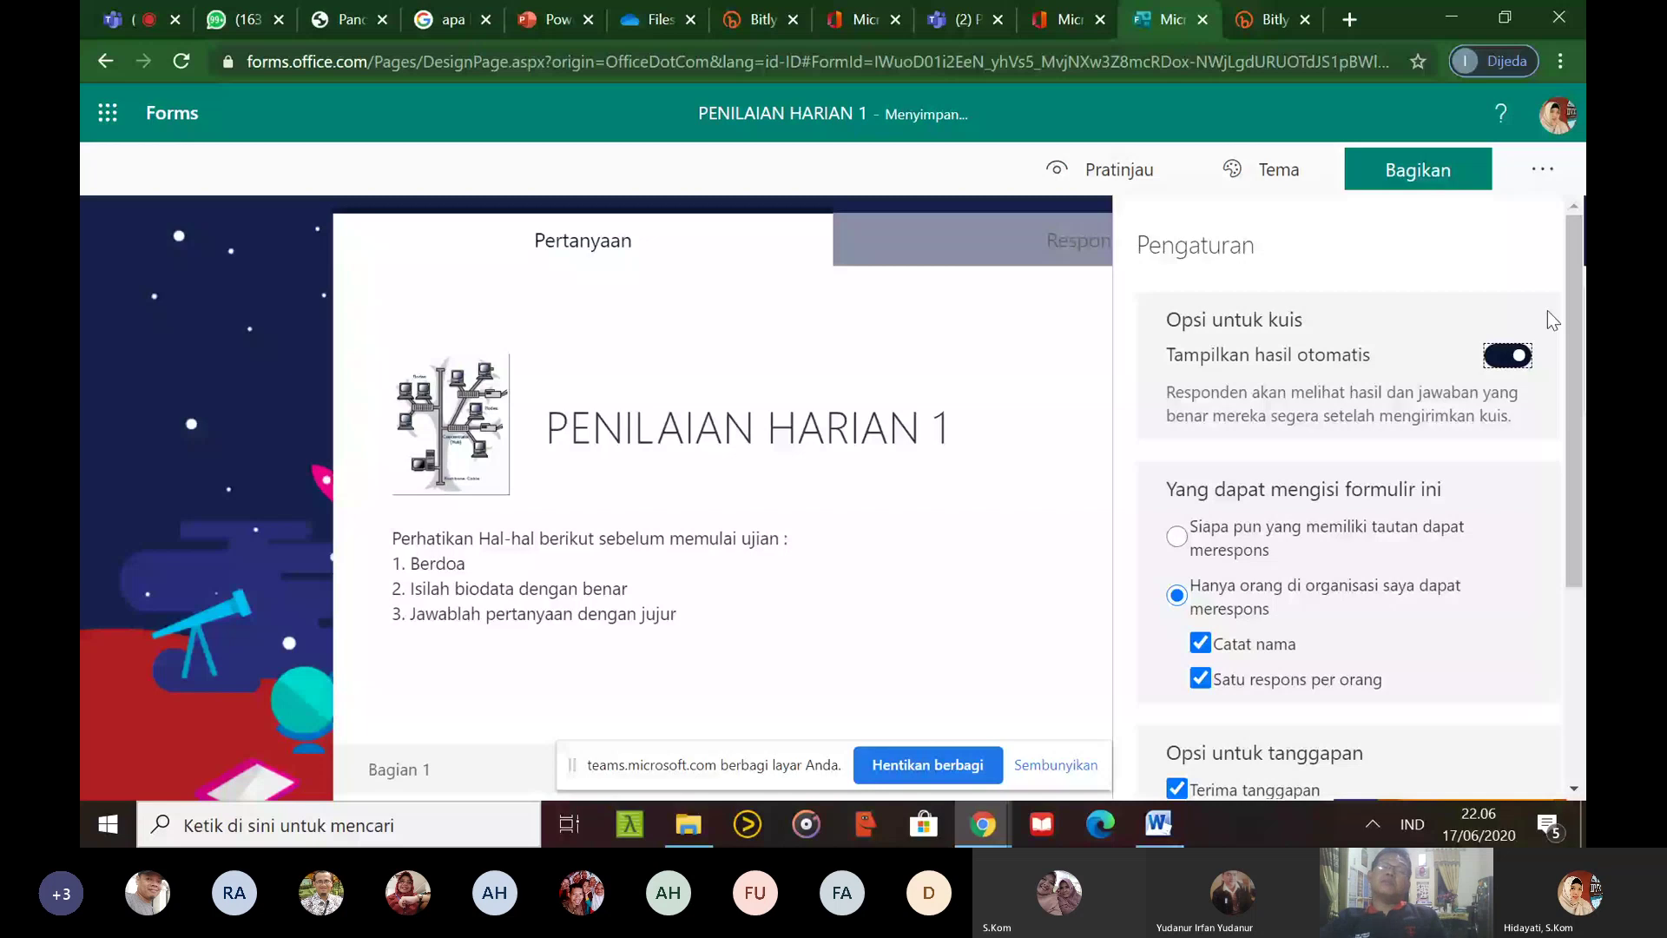
scroll(1565, 381, down, 1)
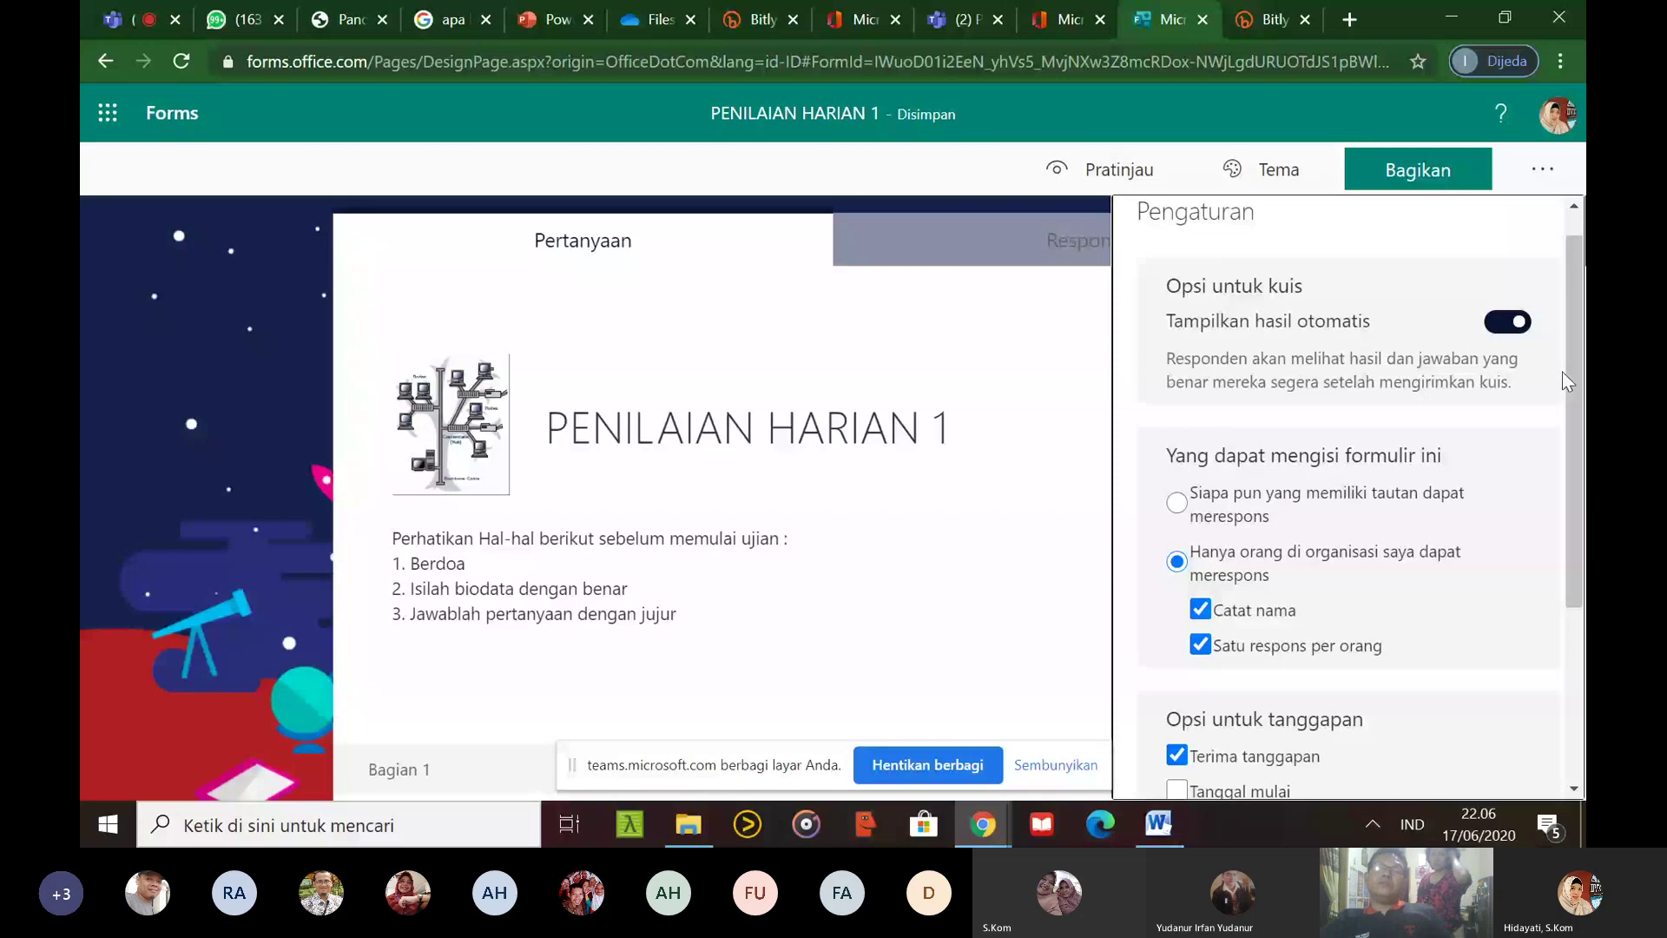
scroll(1561, 372, down, 2)
click(1177, 349)
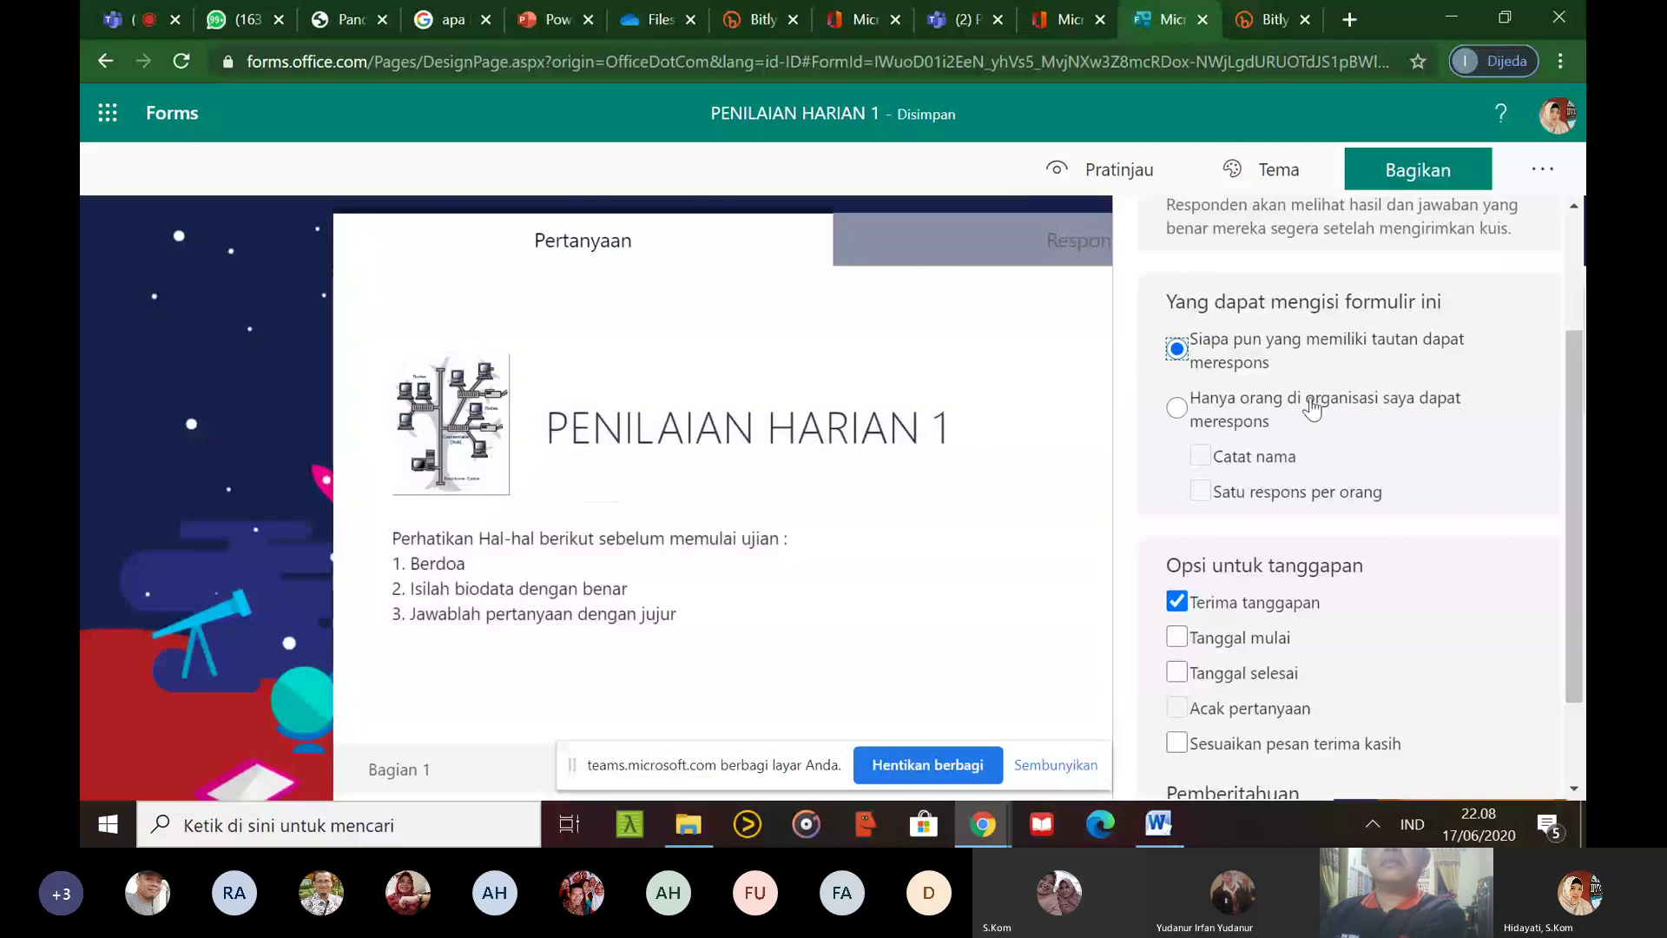
Turn on both a start date (Tanggal mulai) and an end date (Tanggal selesai) for the form's responses
scroll(1575, 452, down, 1)
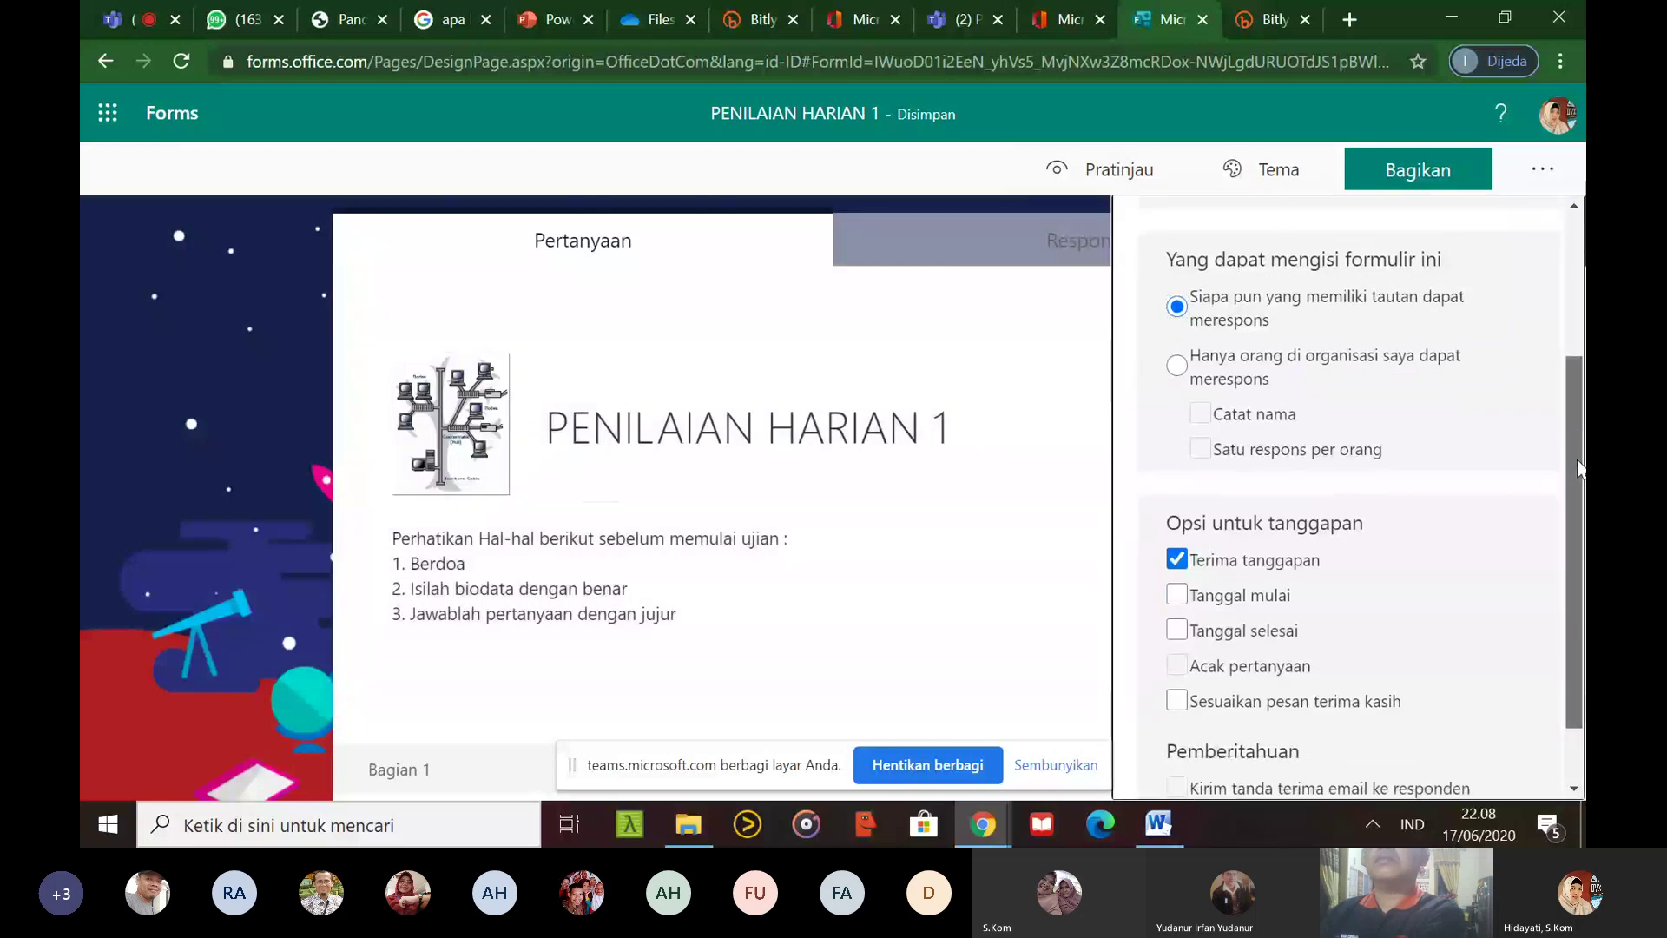
drag(1577, 469, 1578, 497)
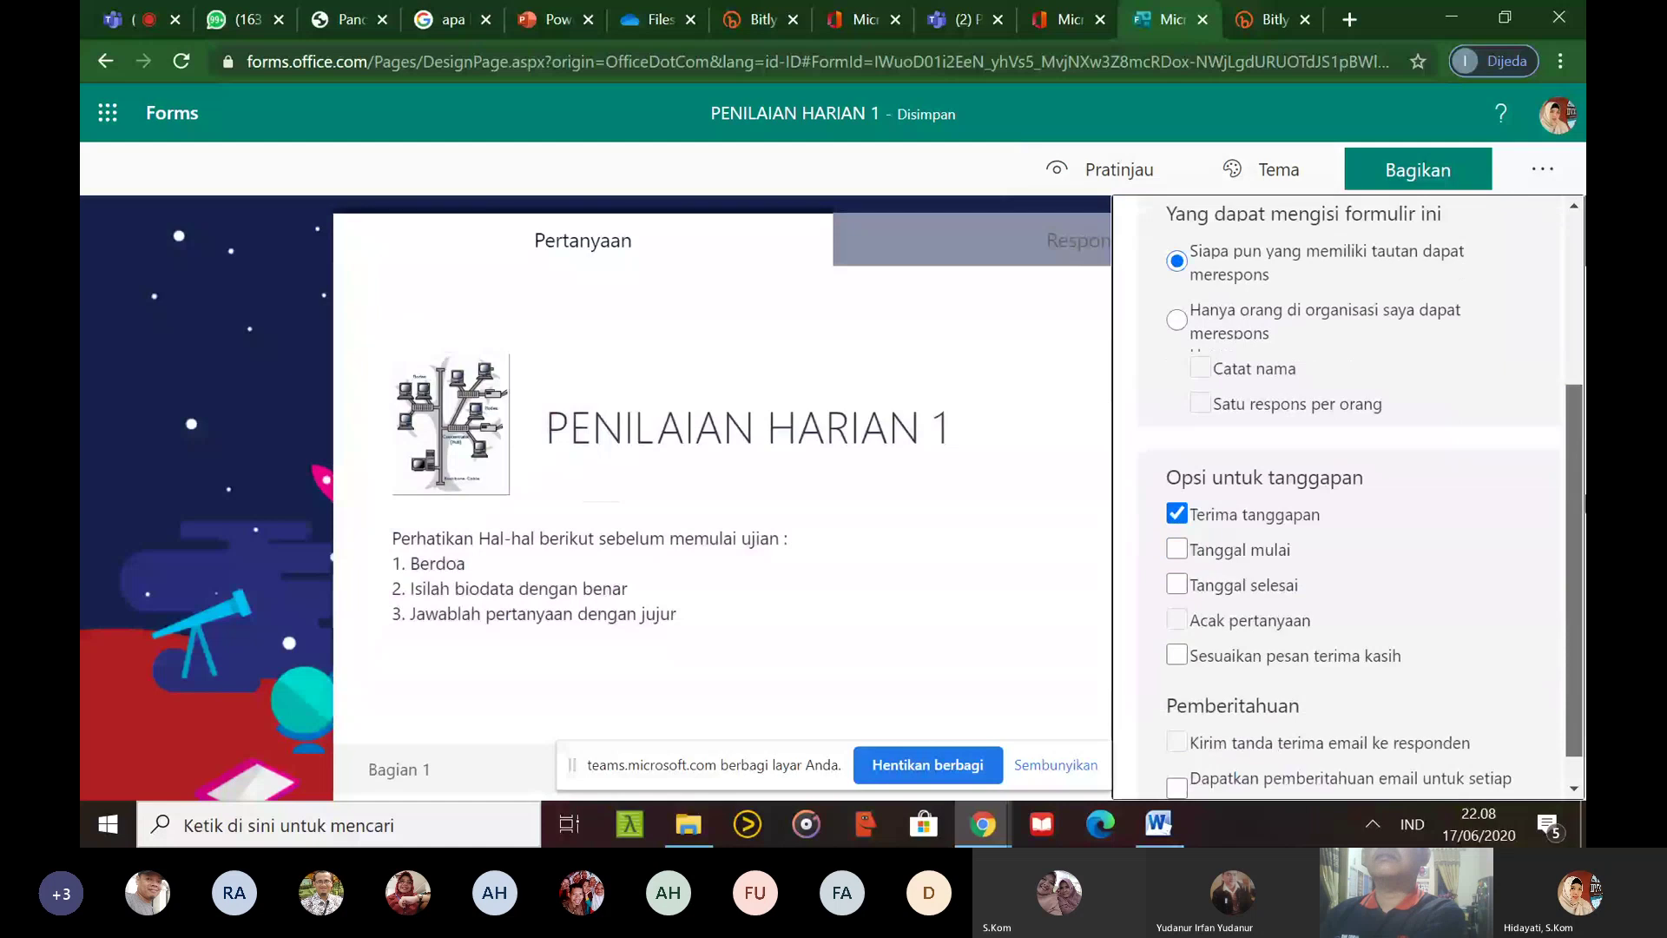
scroll(1476, 531, down, 1)
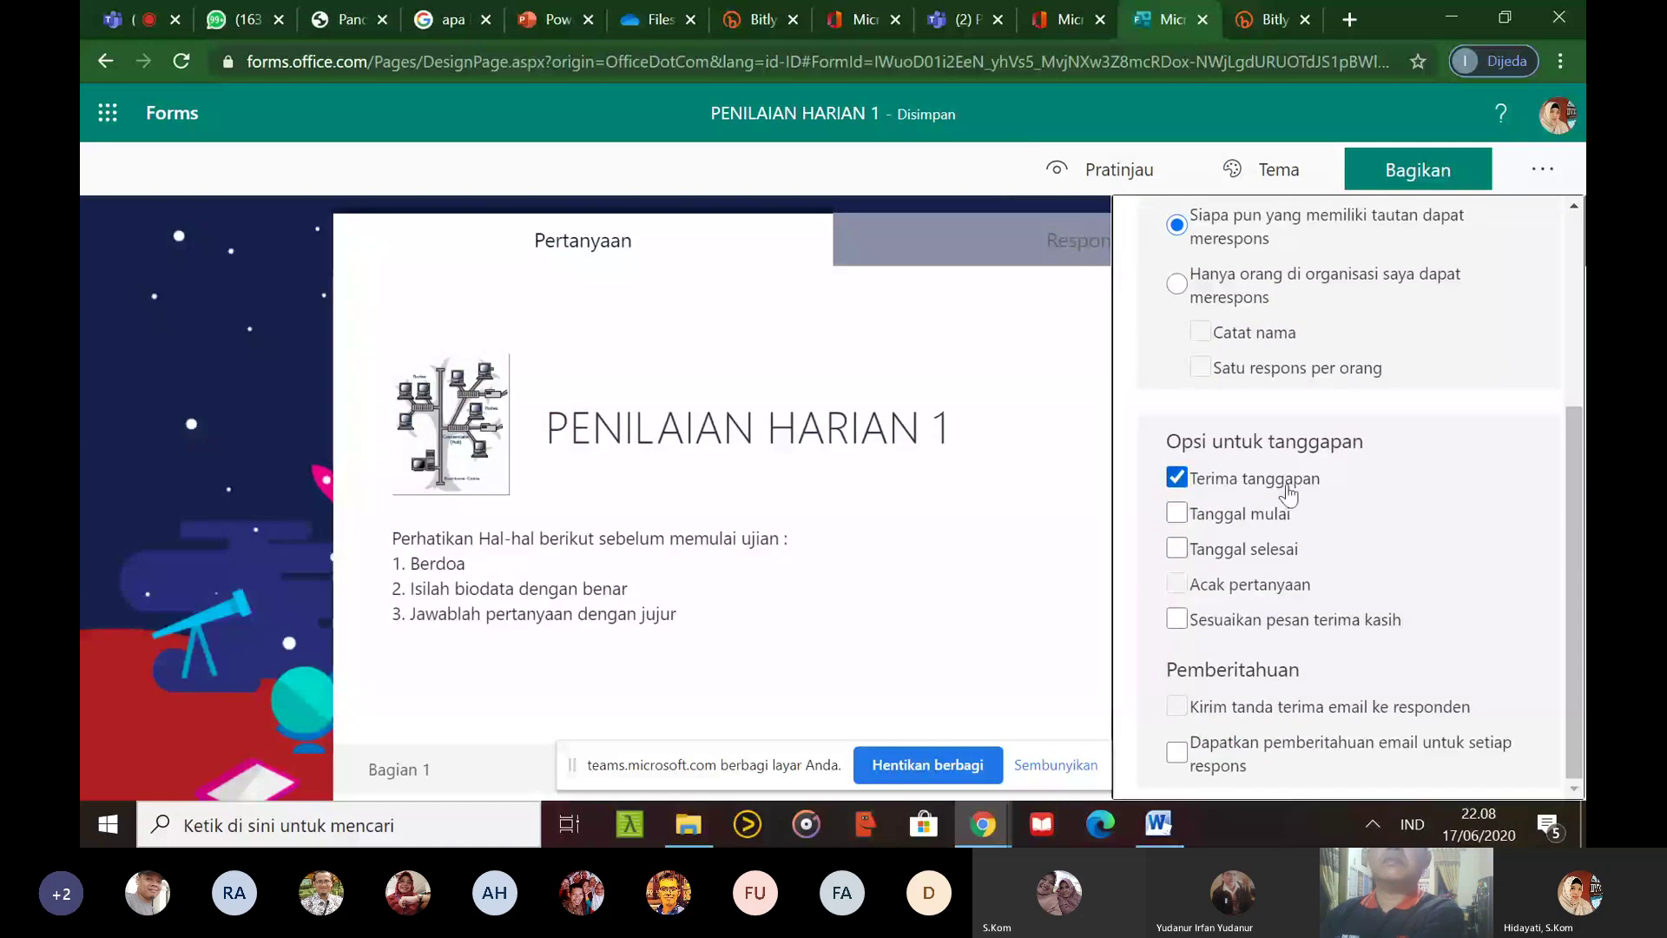
click(1178, 515)
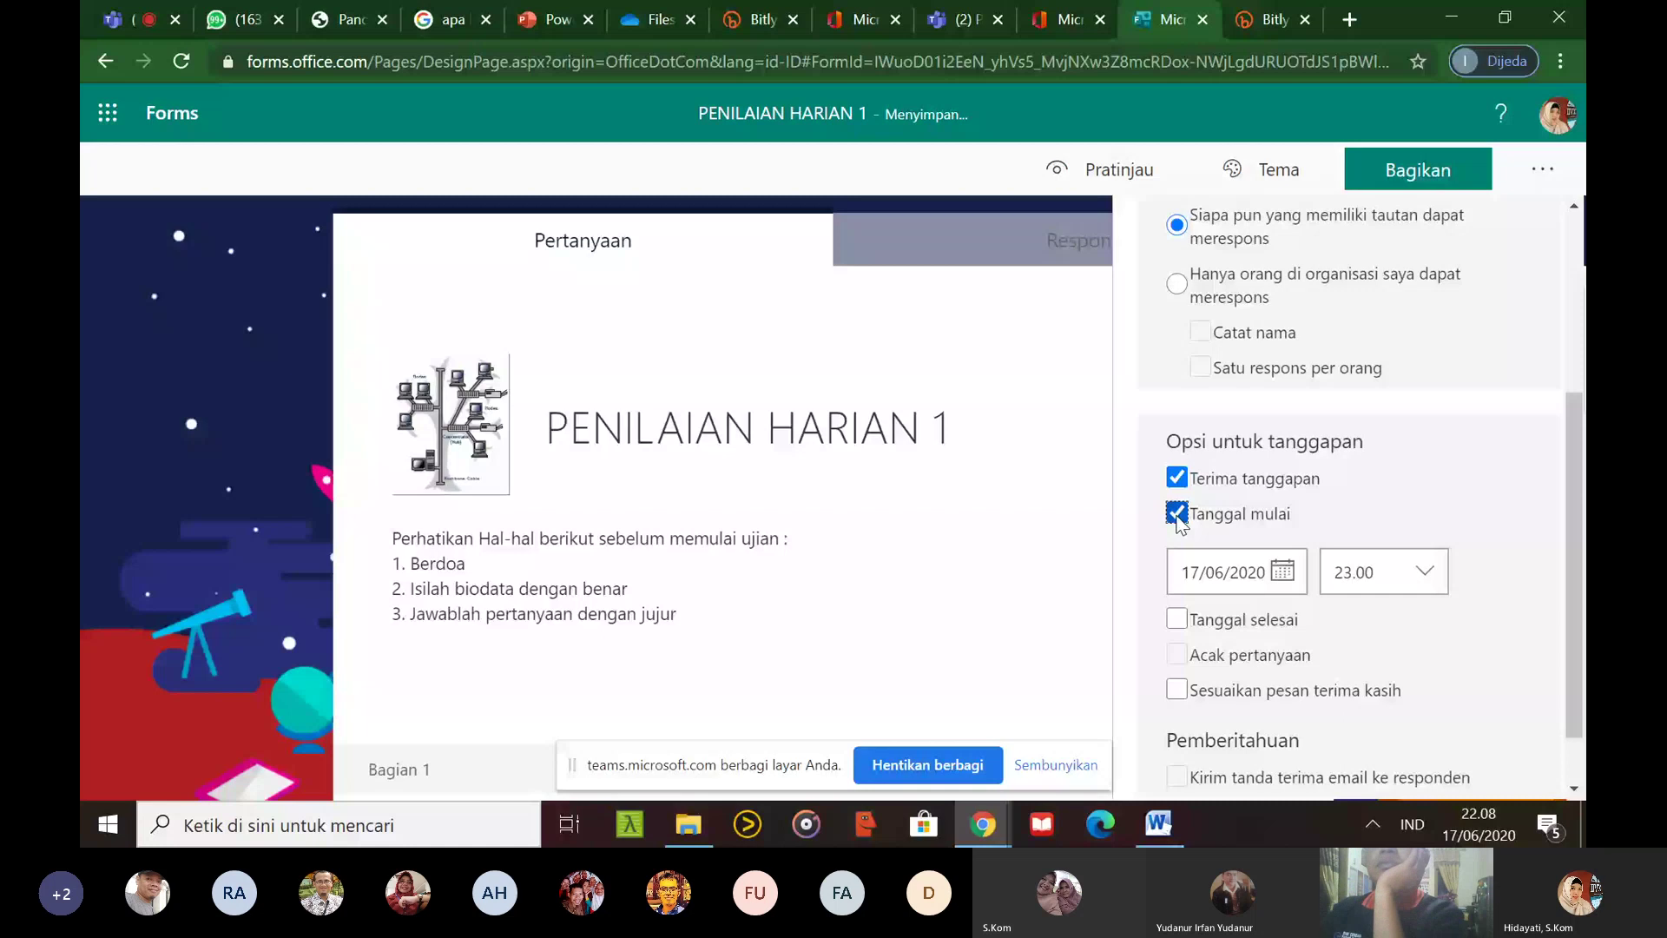
click(1178, 619)
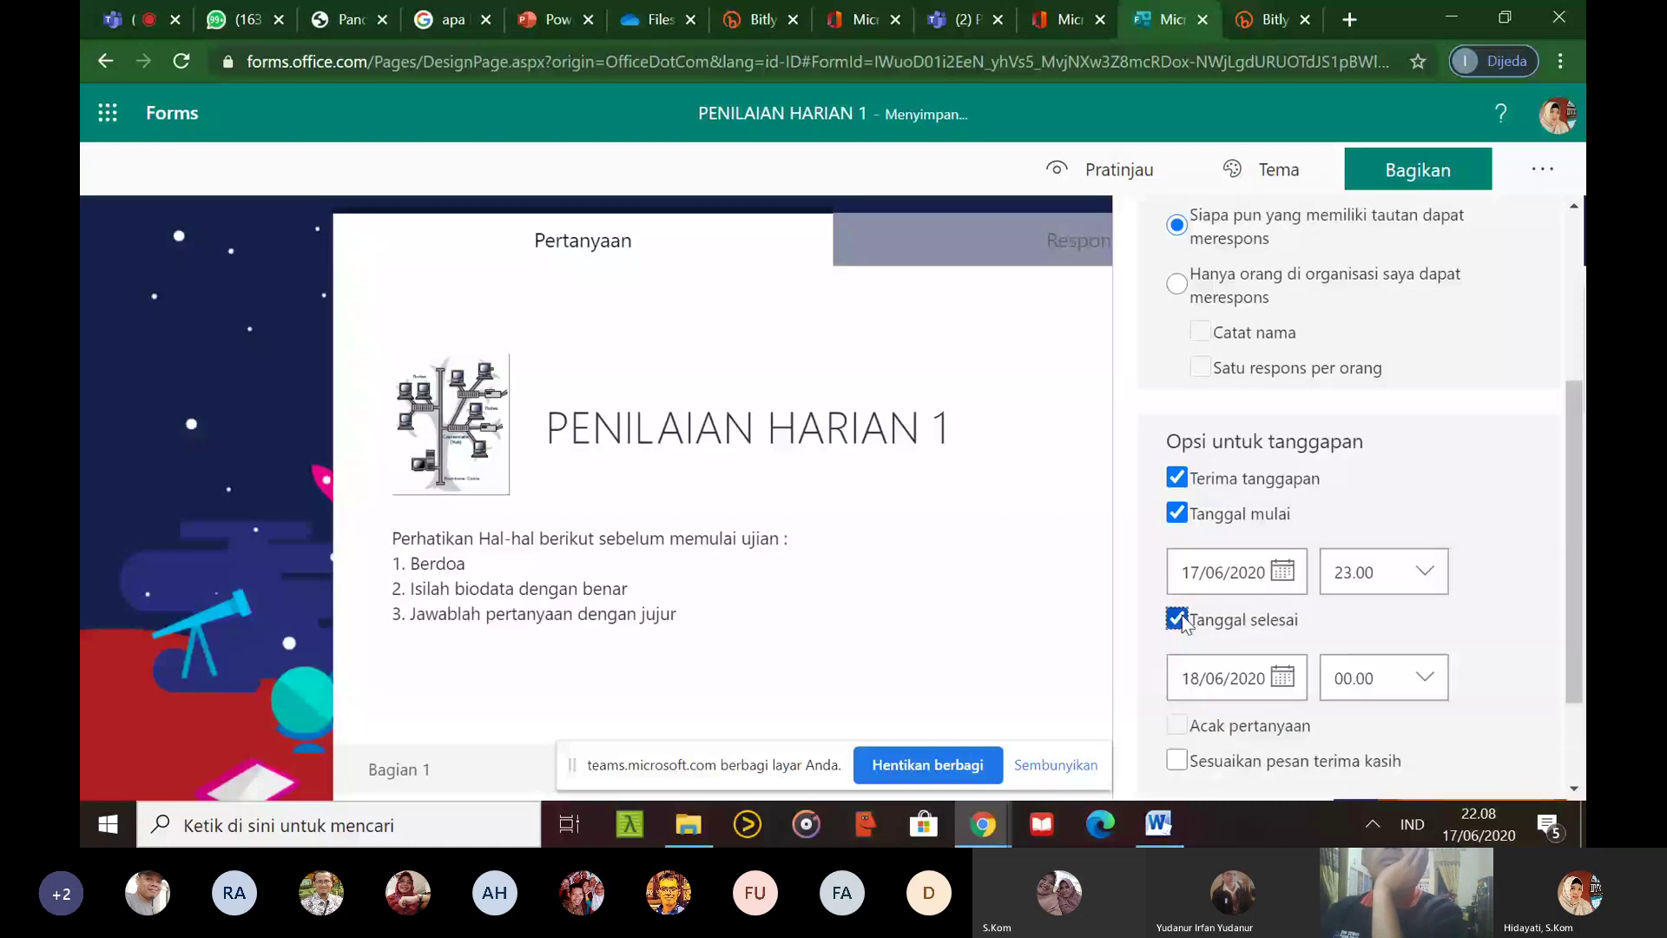
Set the response start to 18/06/2020 at 10.30
click(1283, 571)
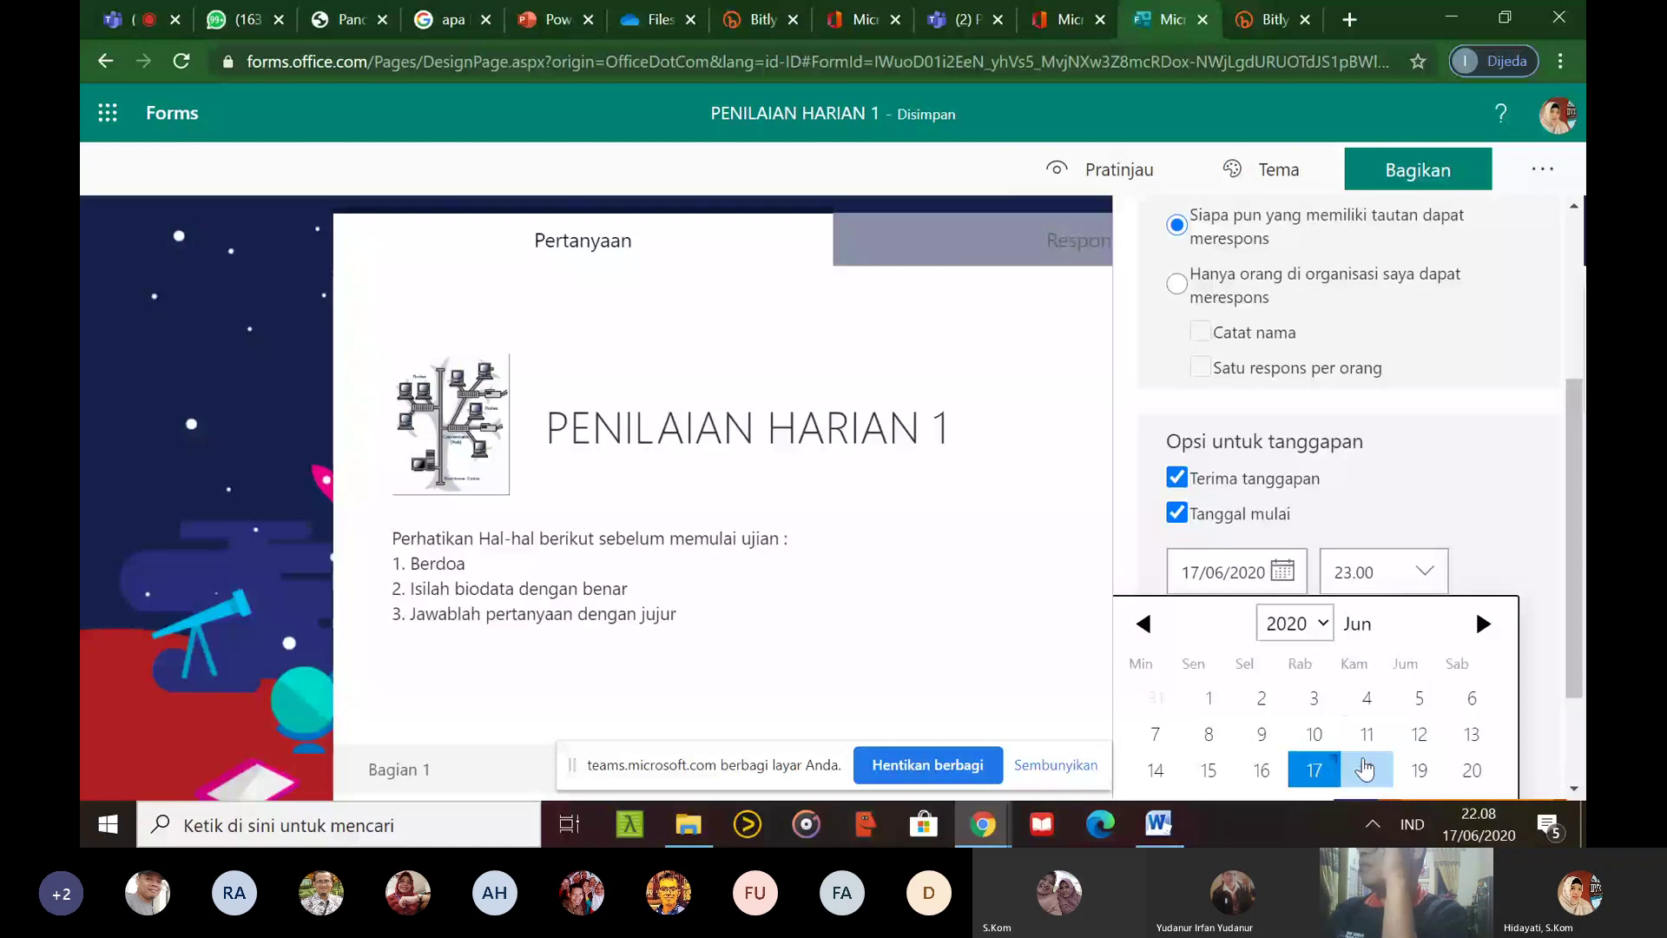
click(1364, 770)
click(1425, 574)
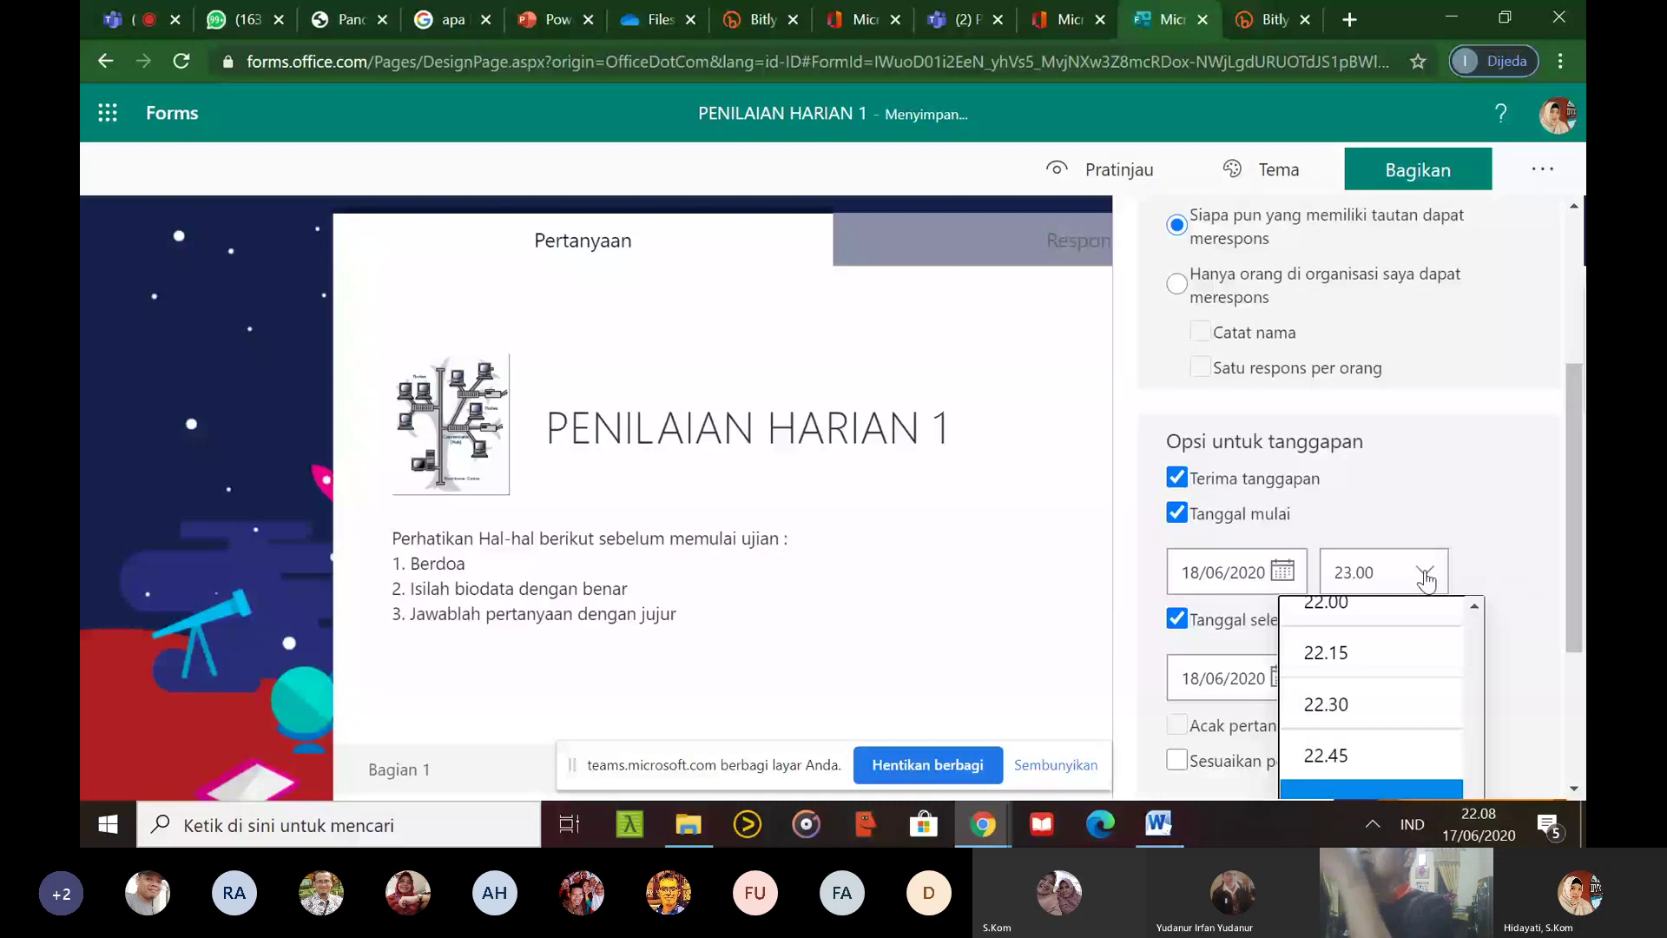
click(1475, 606)
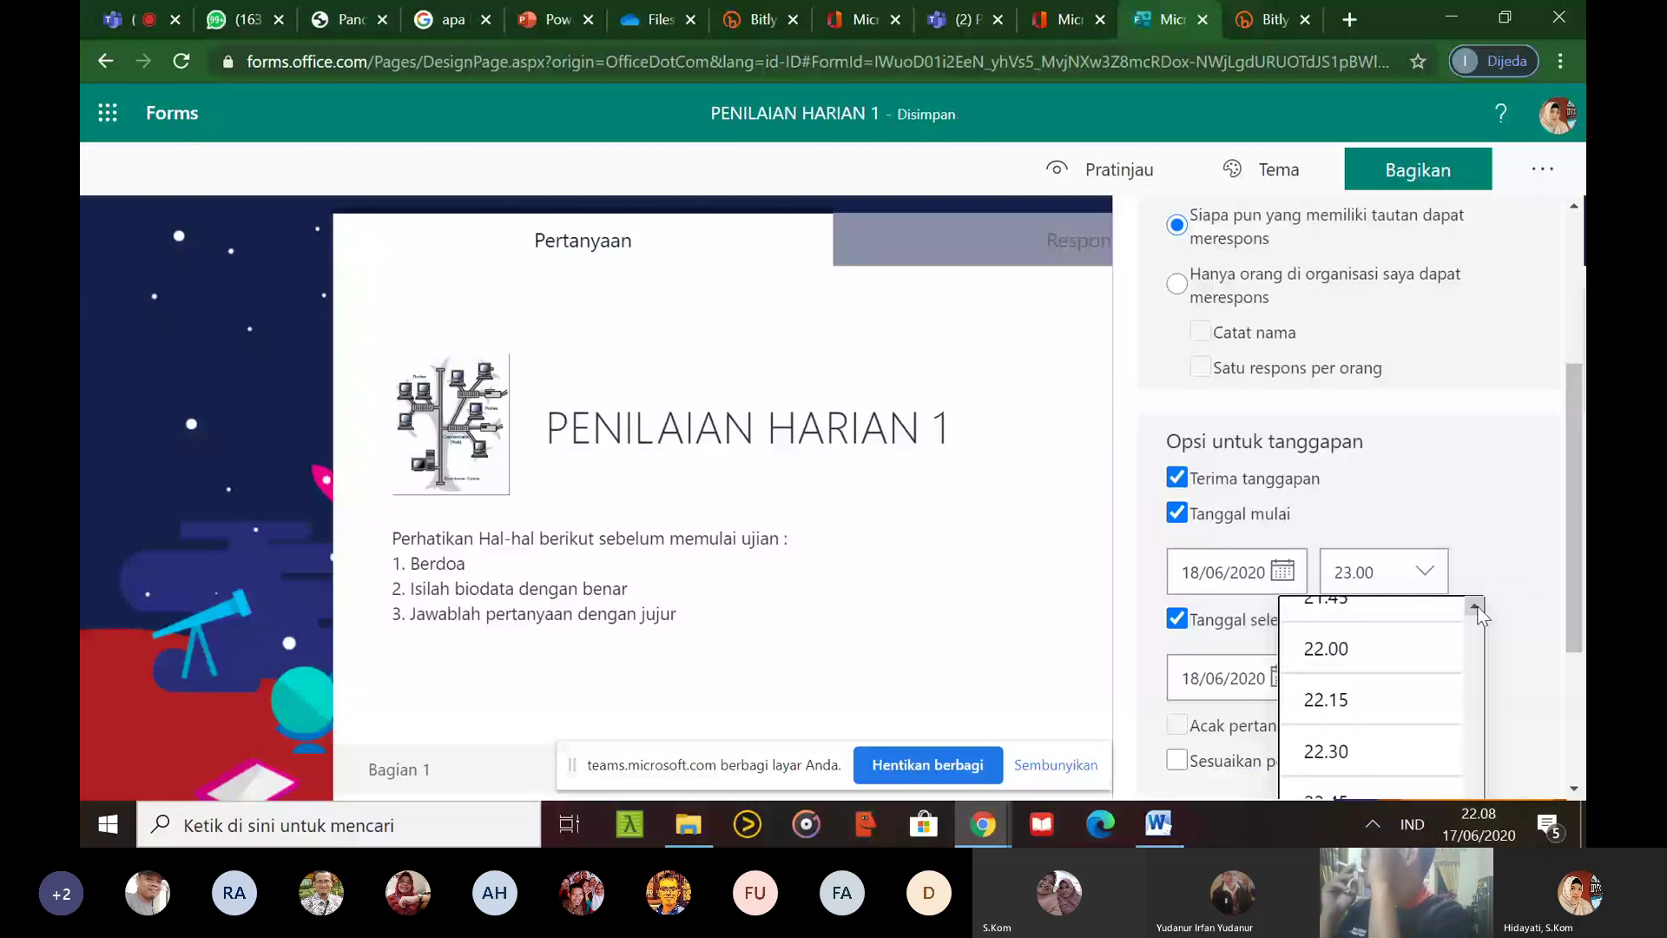
scroll(1476, 616, up, 15)
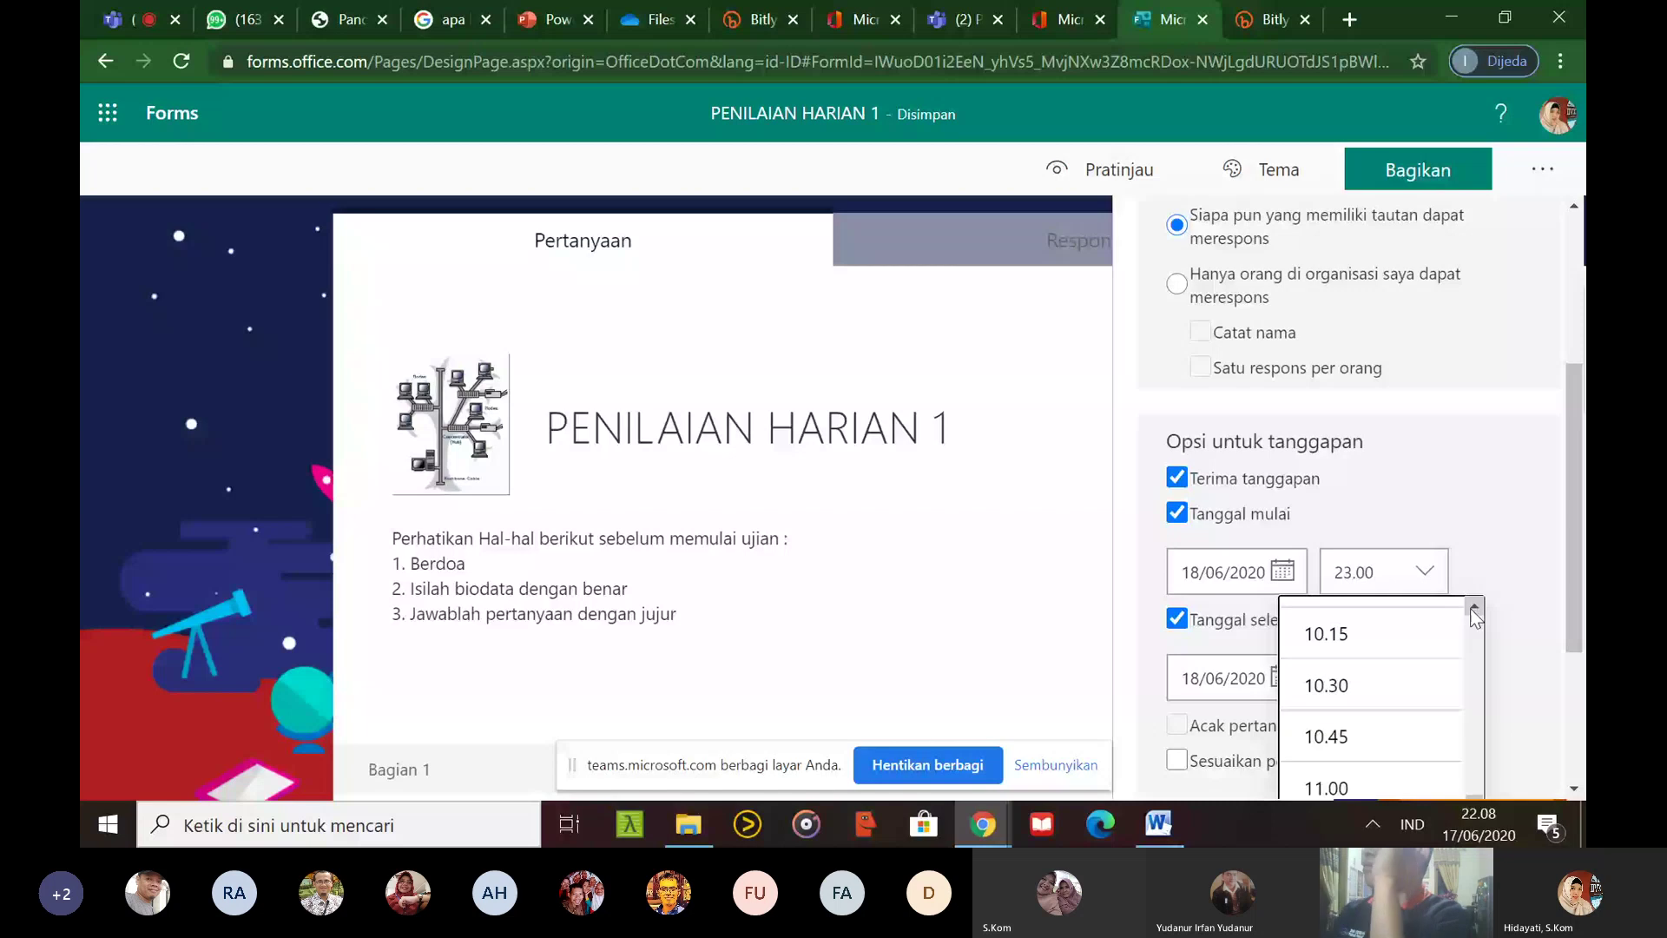
click(1436, 685)
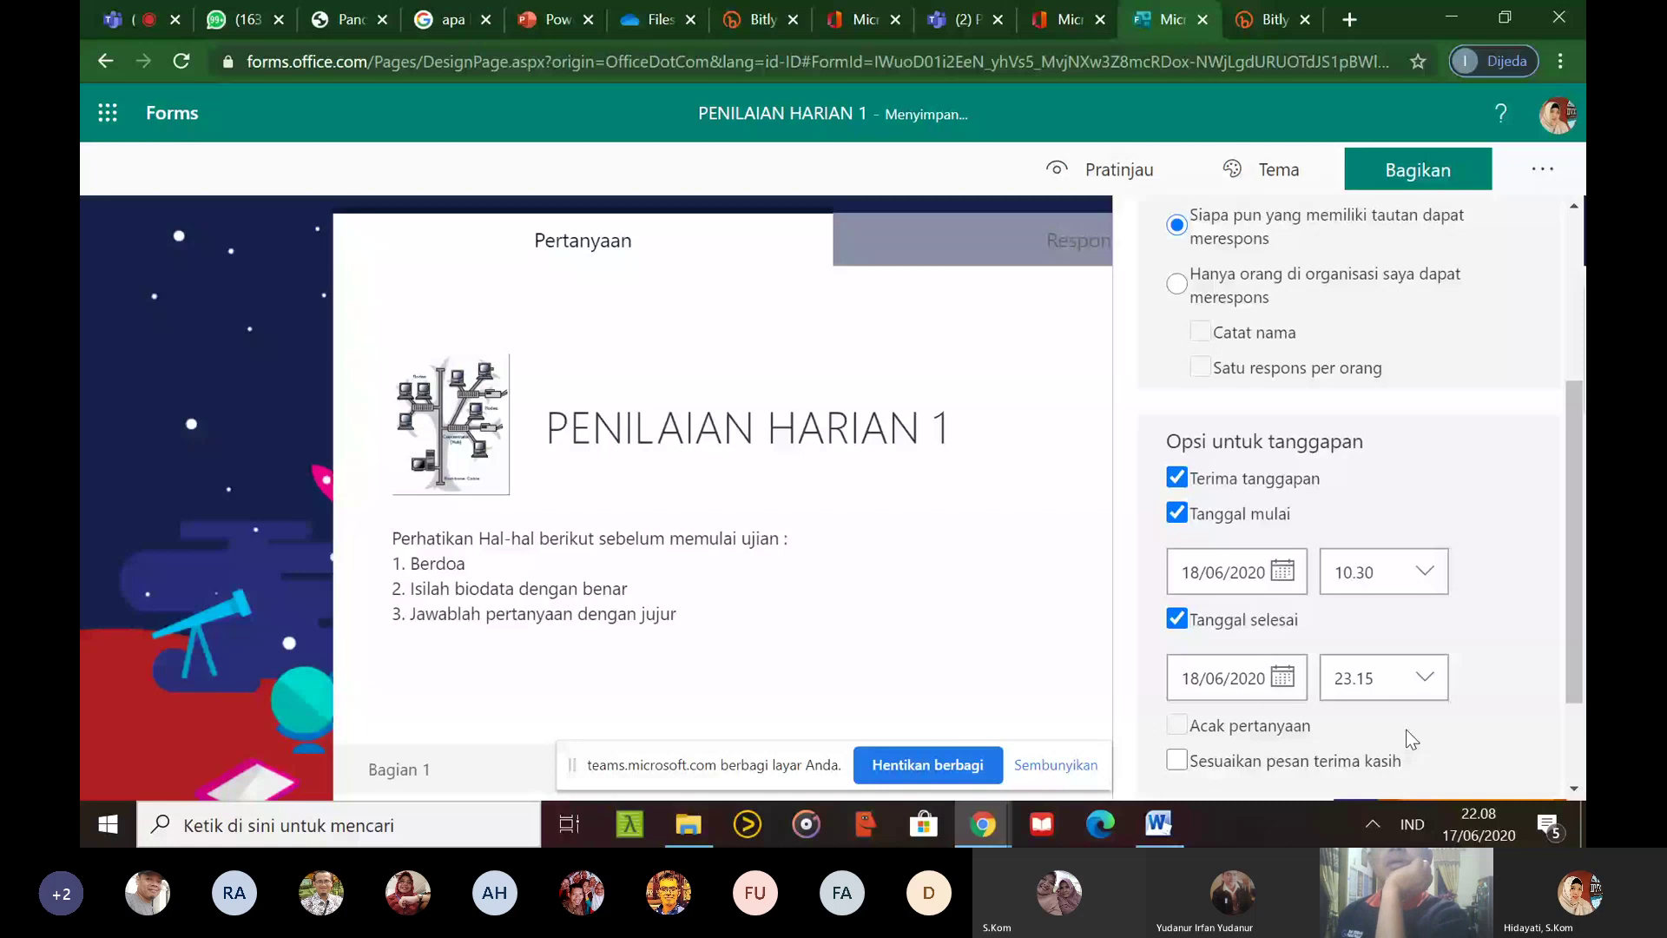
Set the response end time to 11.00
click(1423, 677)
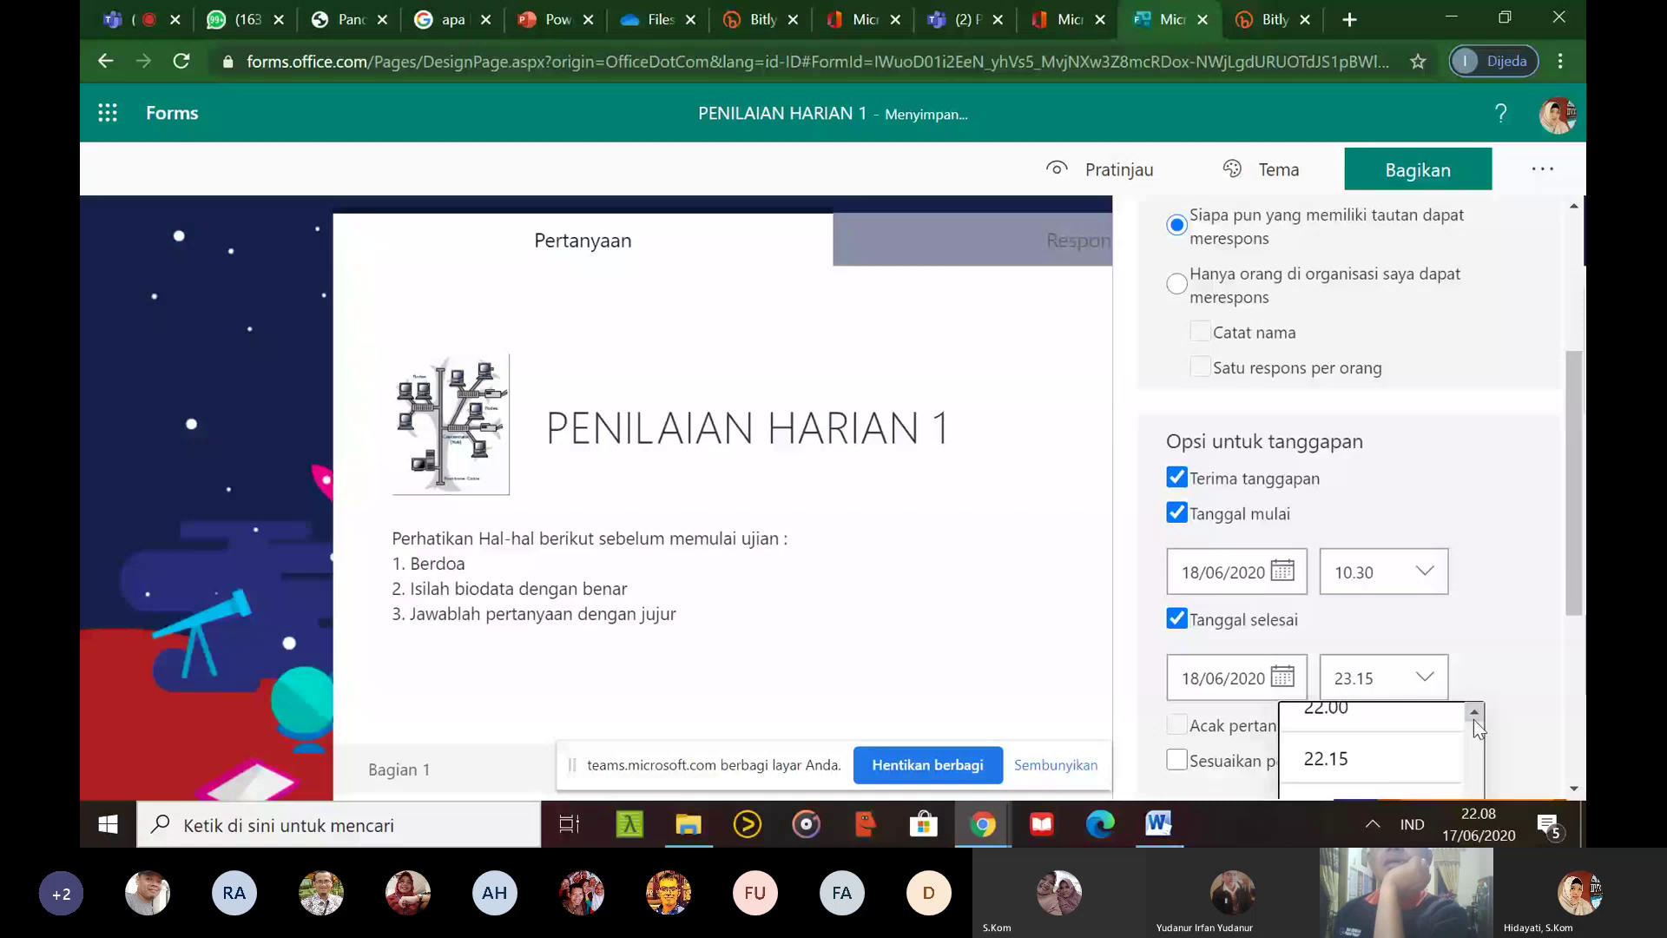
click(1473, 713)
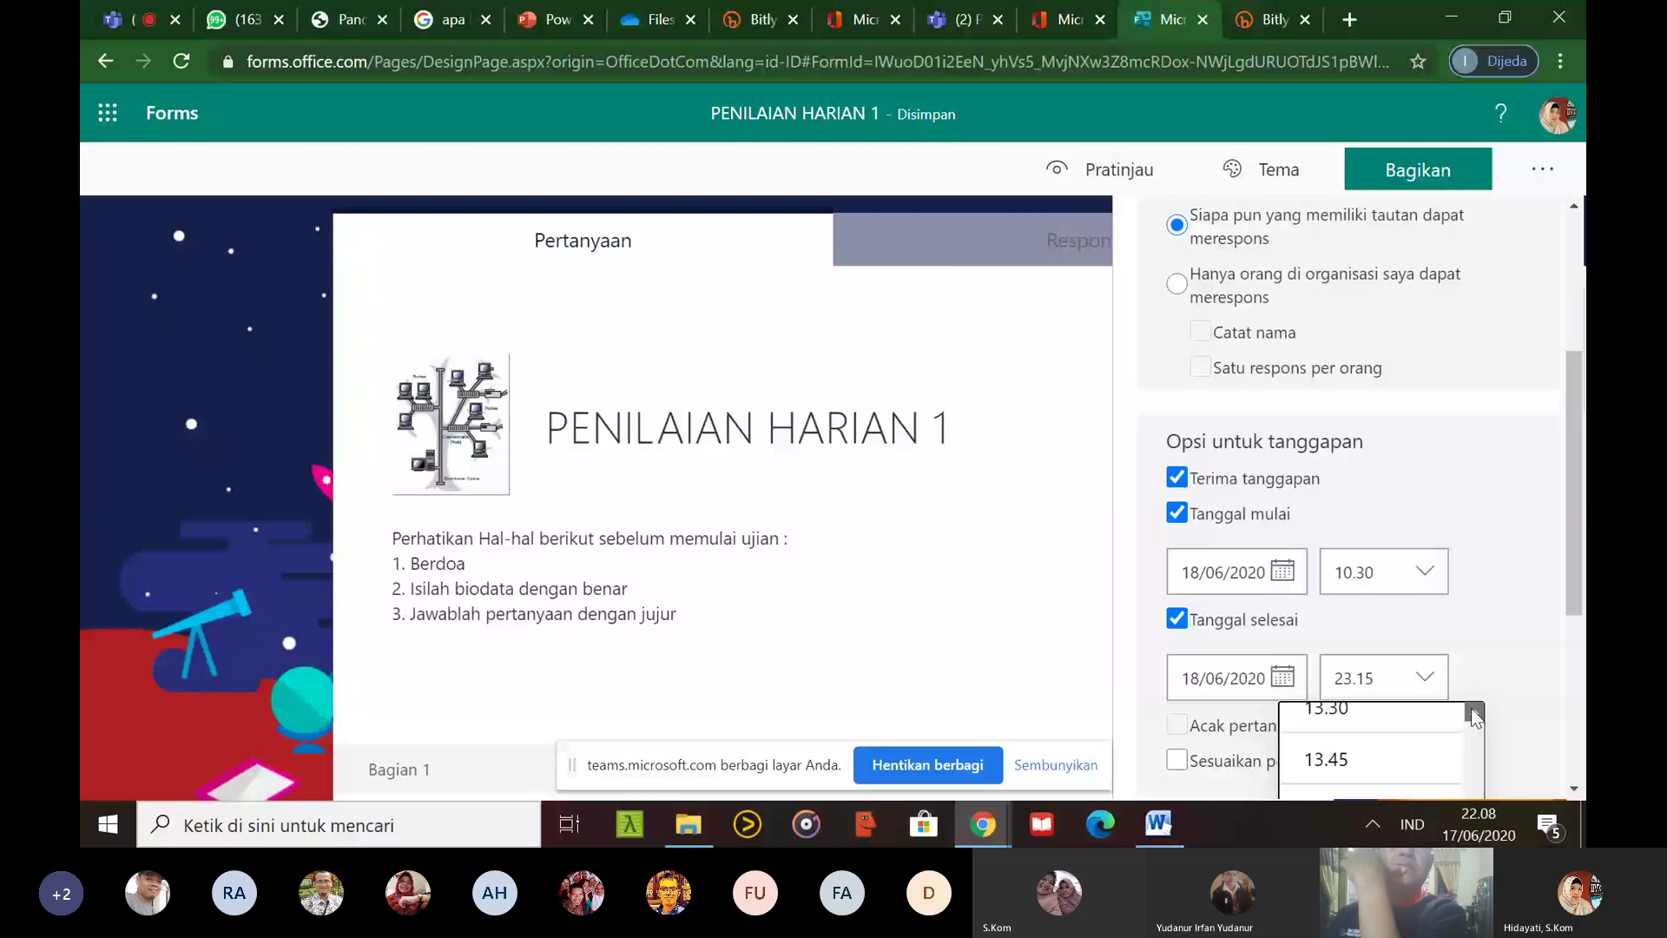
scroll(1428, 784, up, 4)
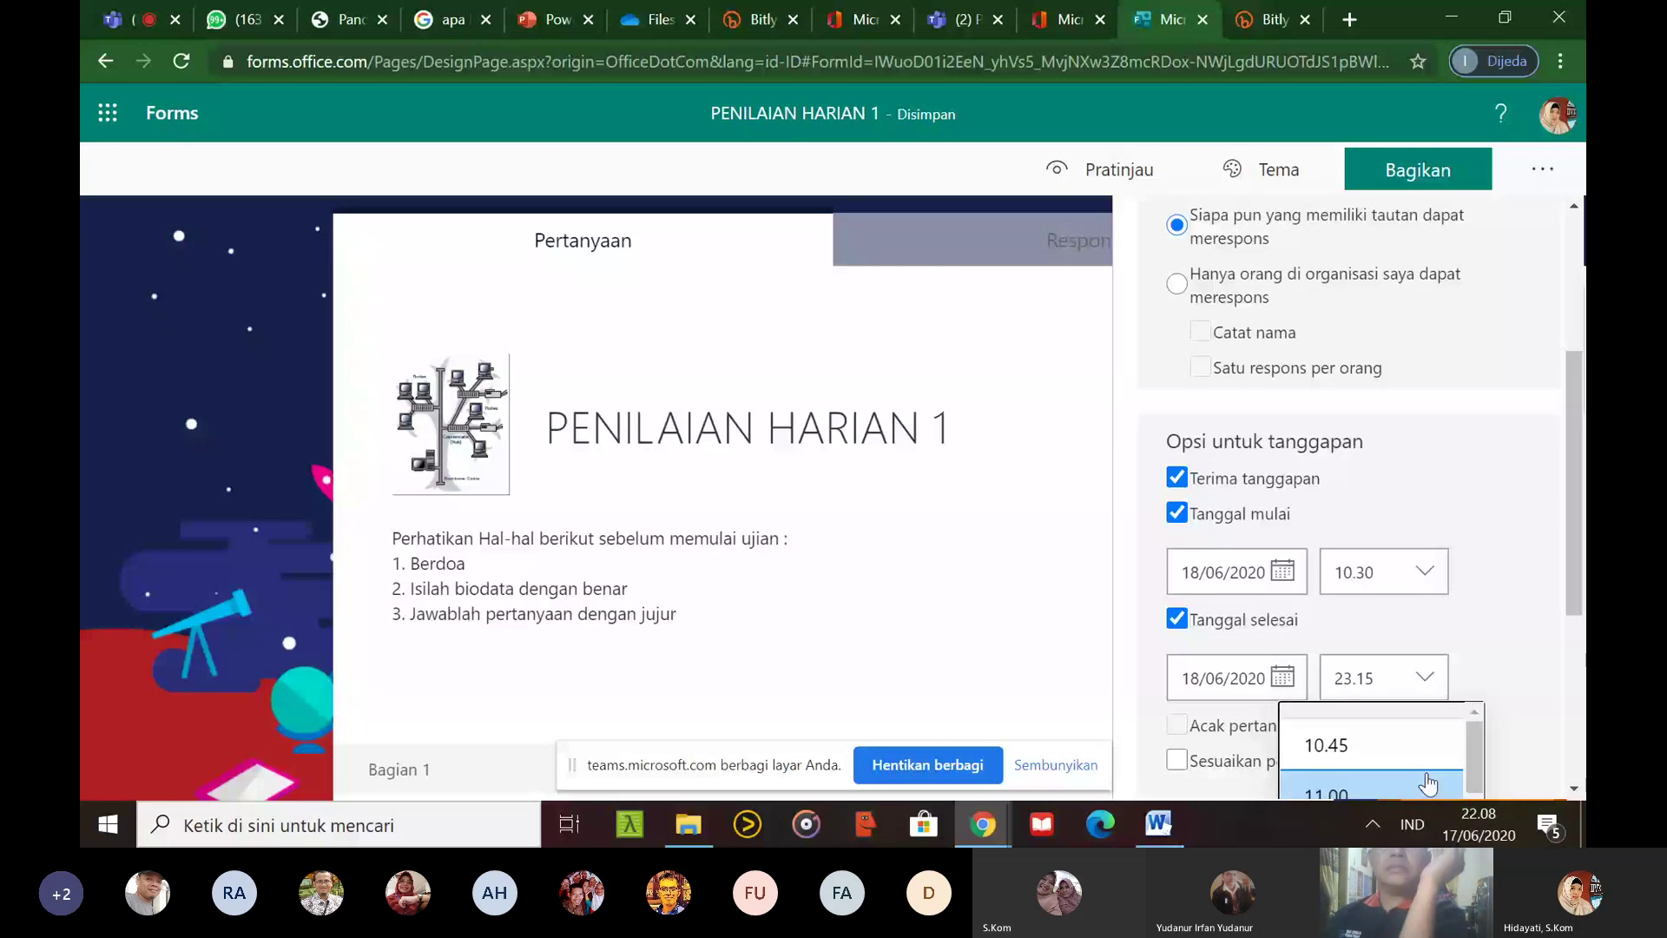
click(1428, 784)
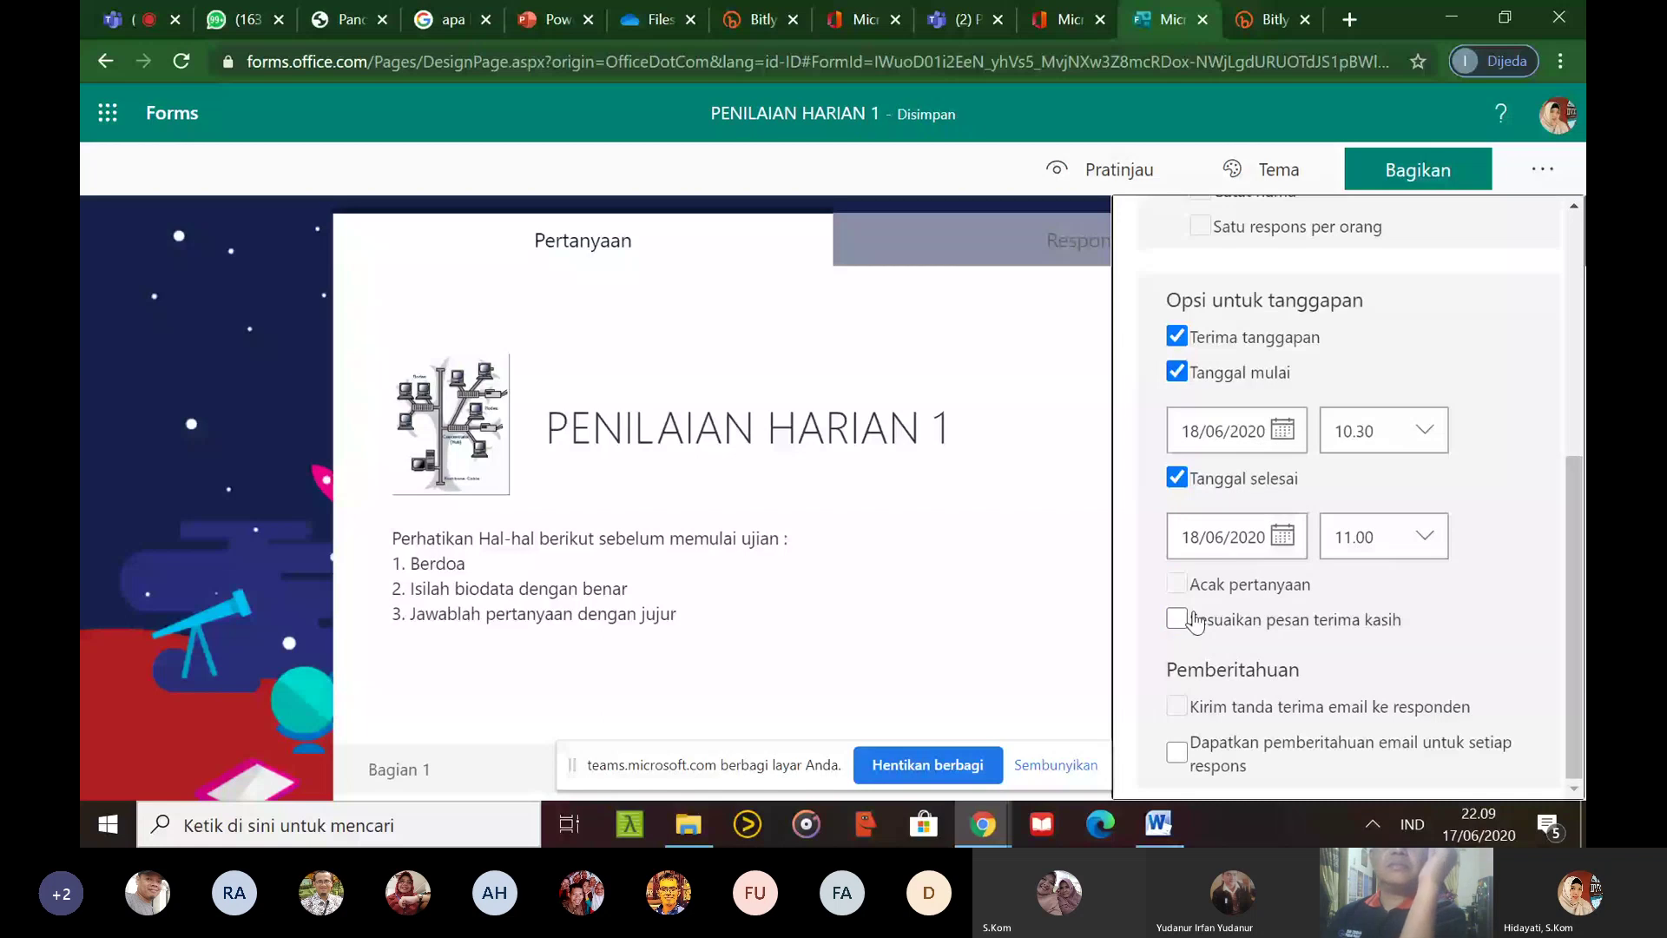
Enable a customized thank-you message and add a second line reading "good luck" below its default text
click(1196, 621)
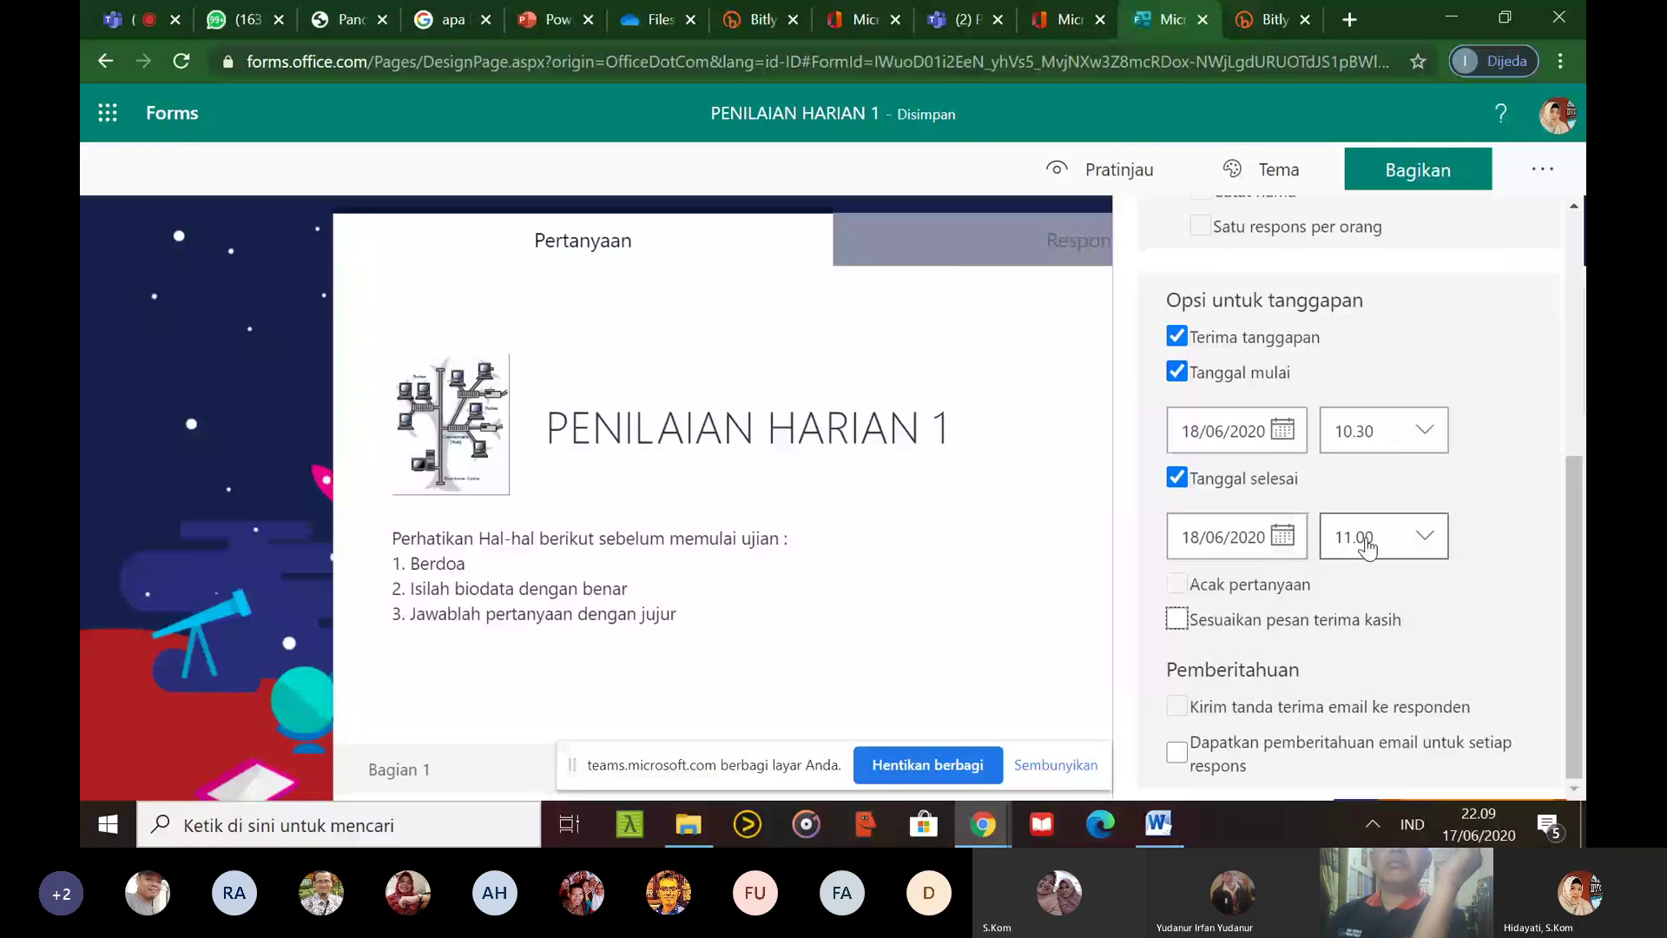
key(space)
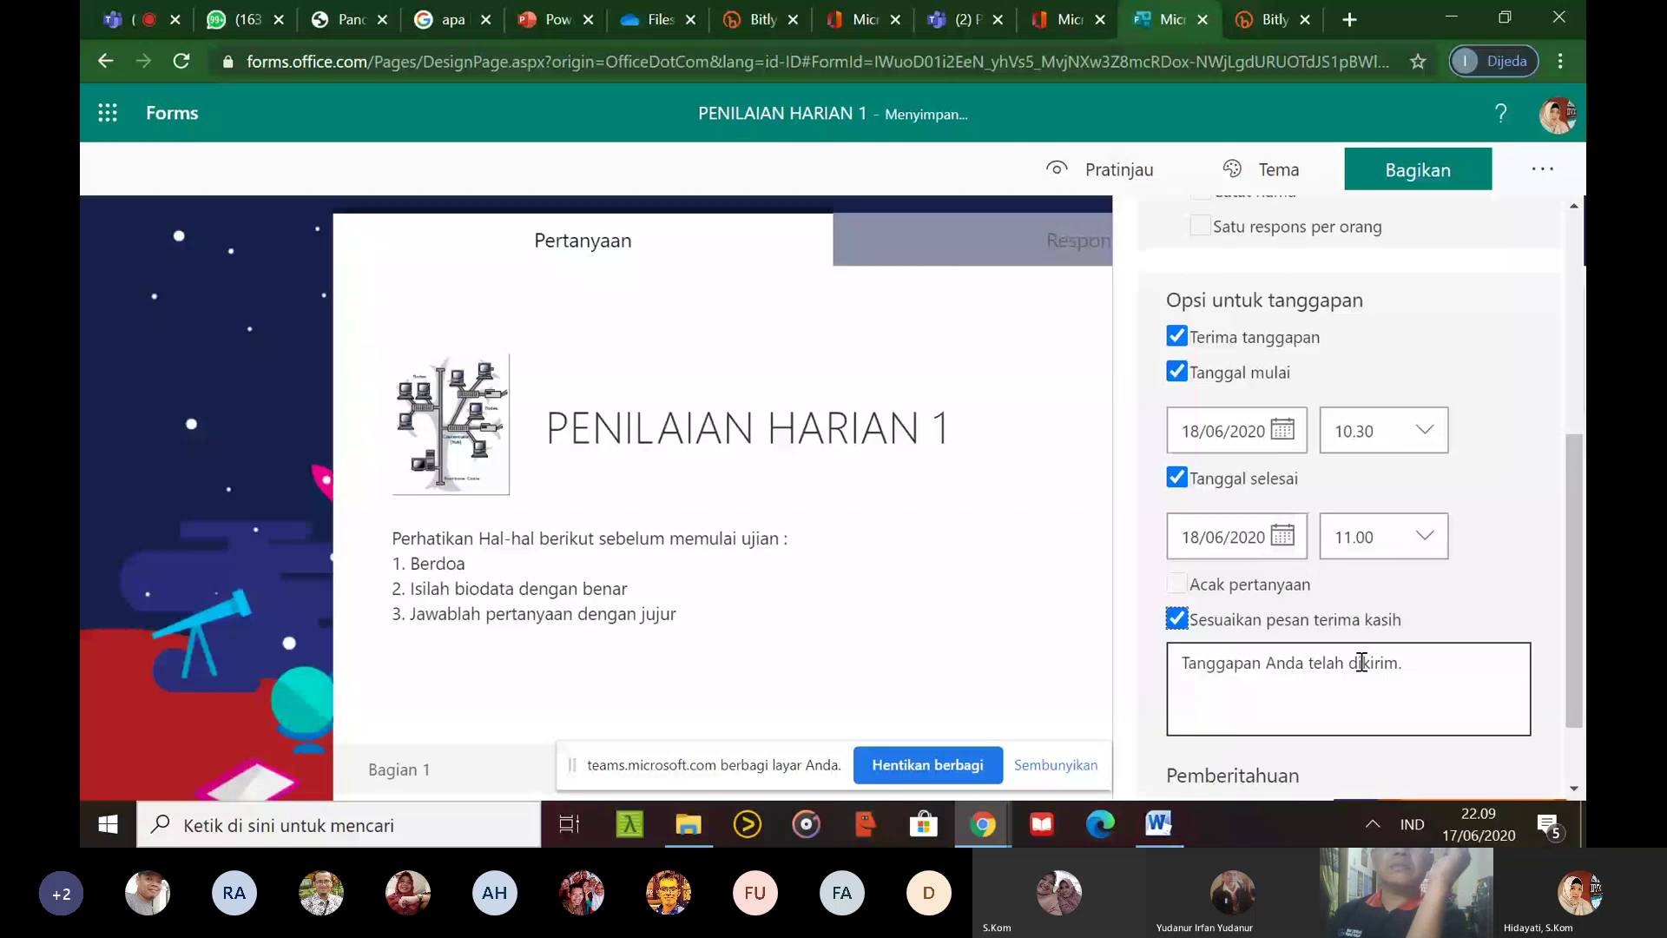
click(1408, 664)
key(Return)
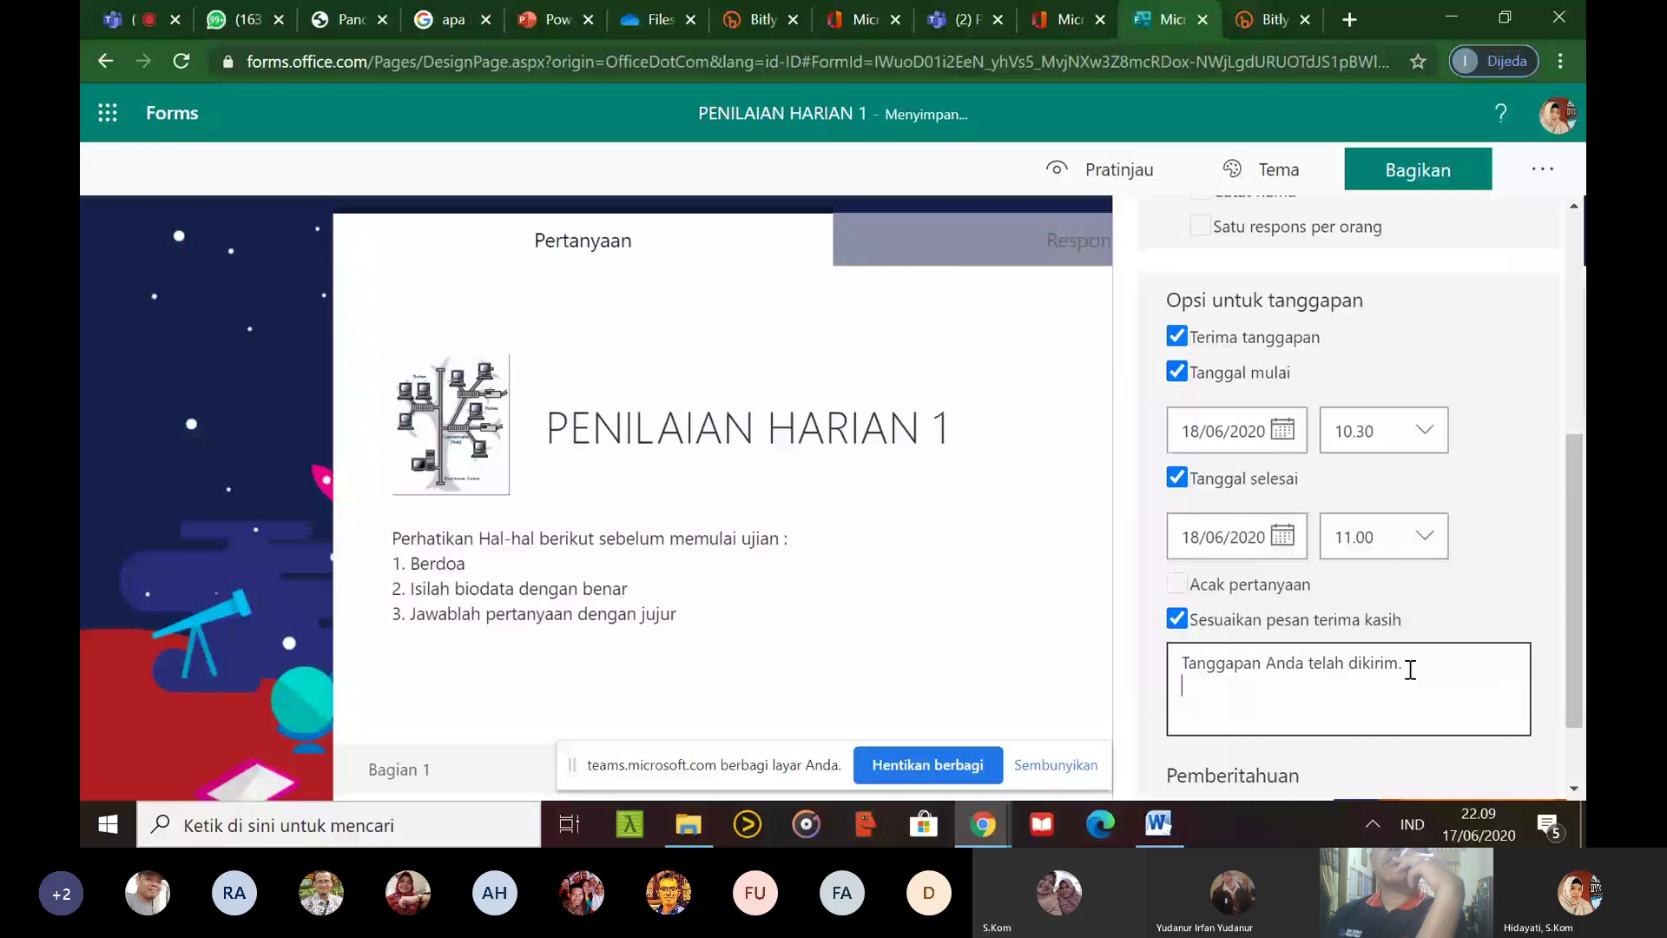
text(good luc)
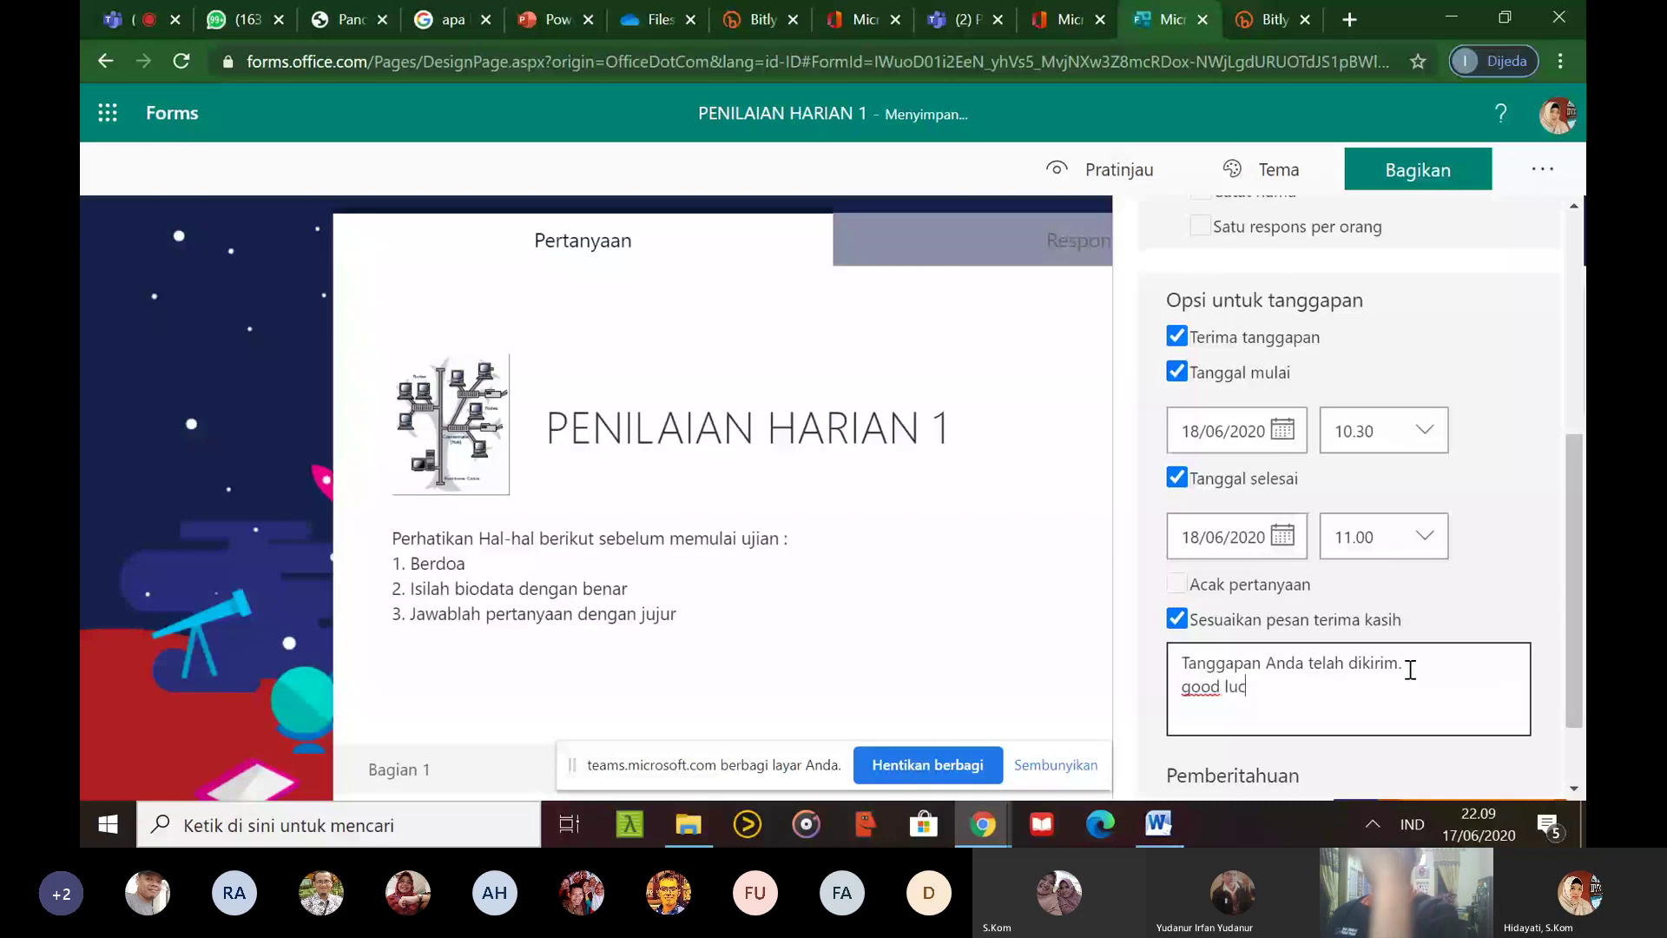
text(k)
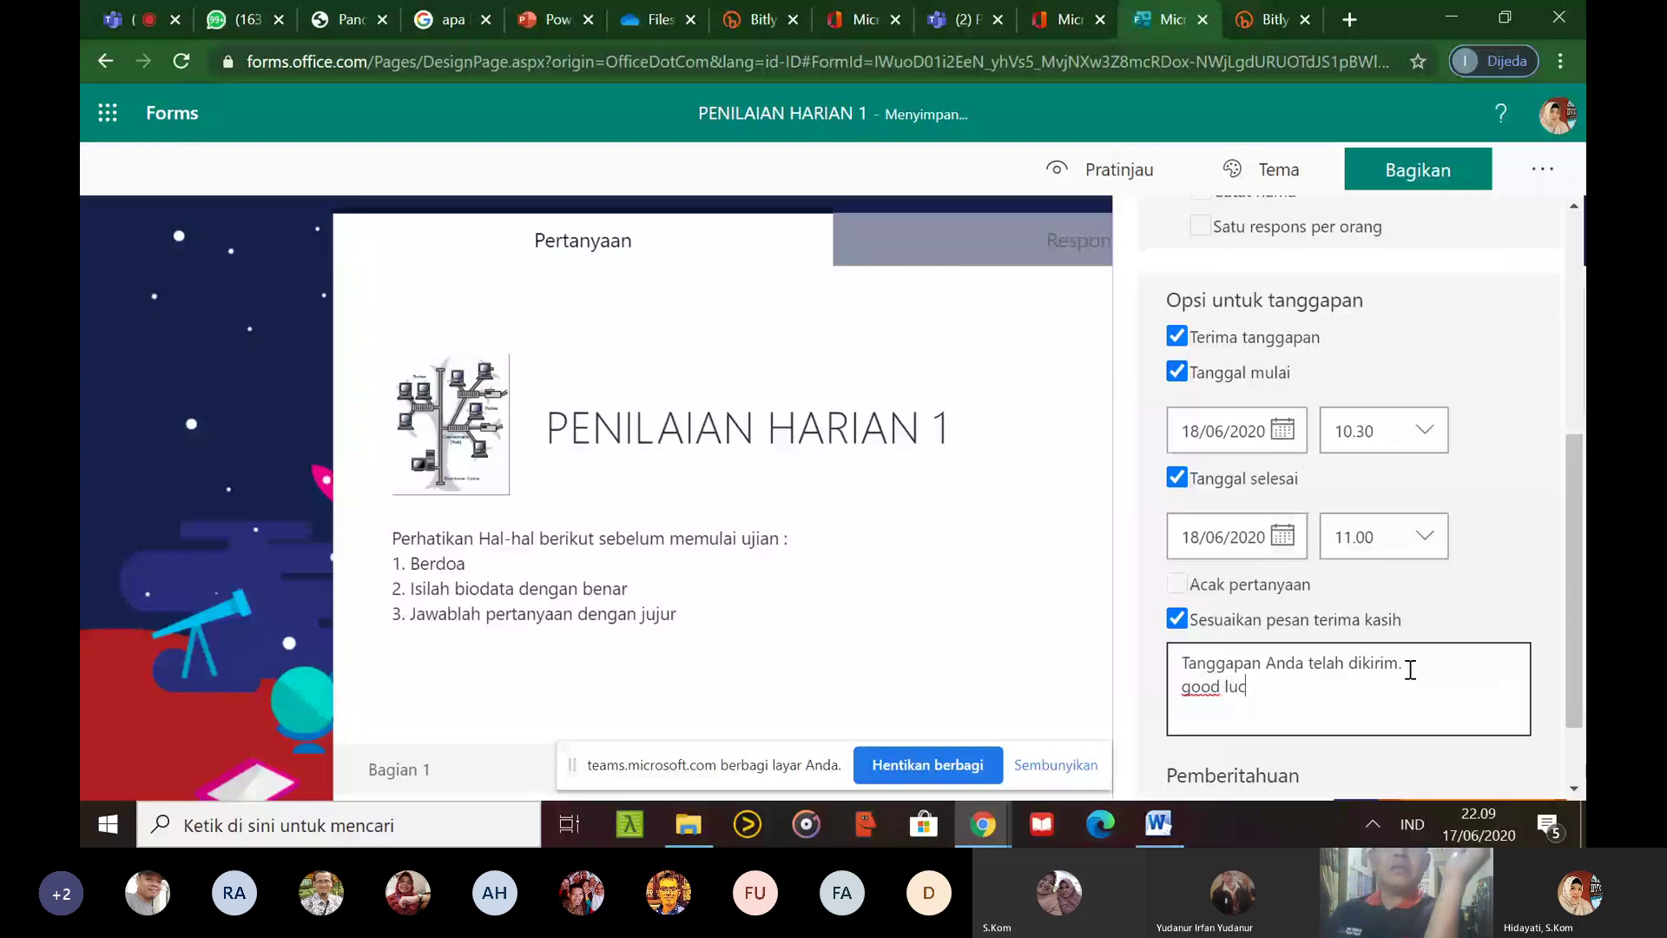
Select the email notification option for each response and review the quiz, respondent and response settings
scroll(1564, 574, down, 1)
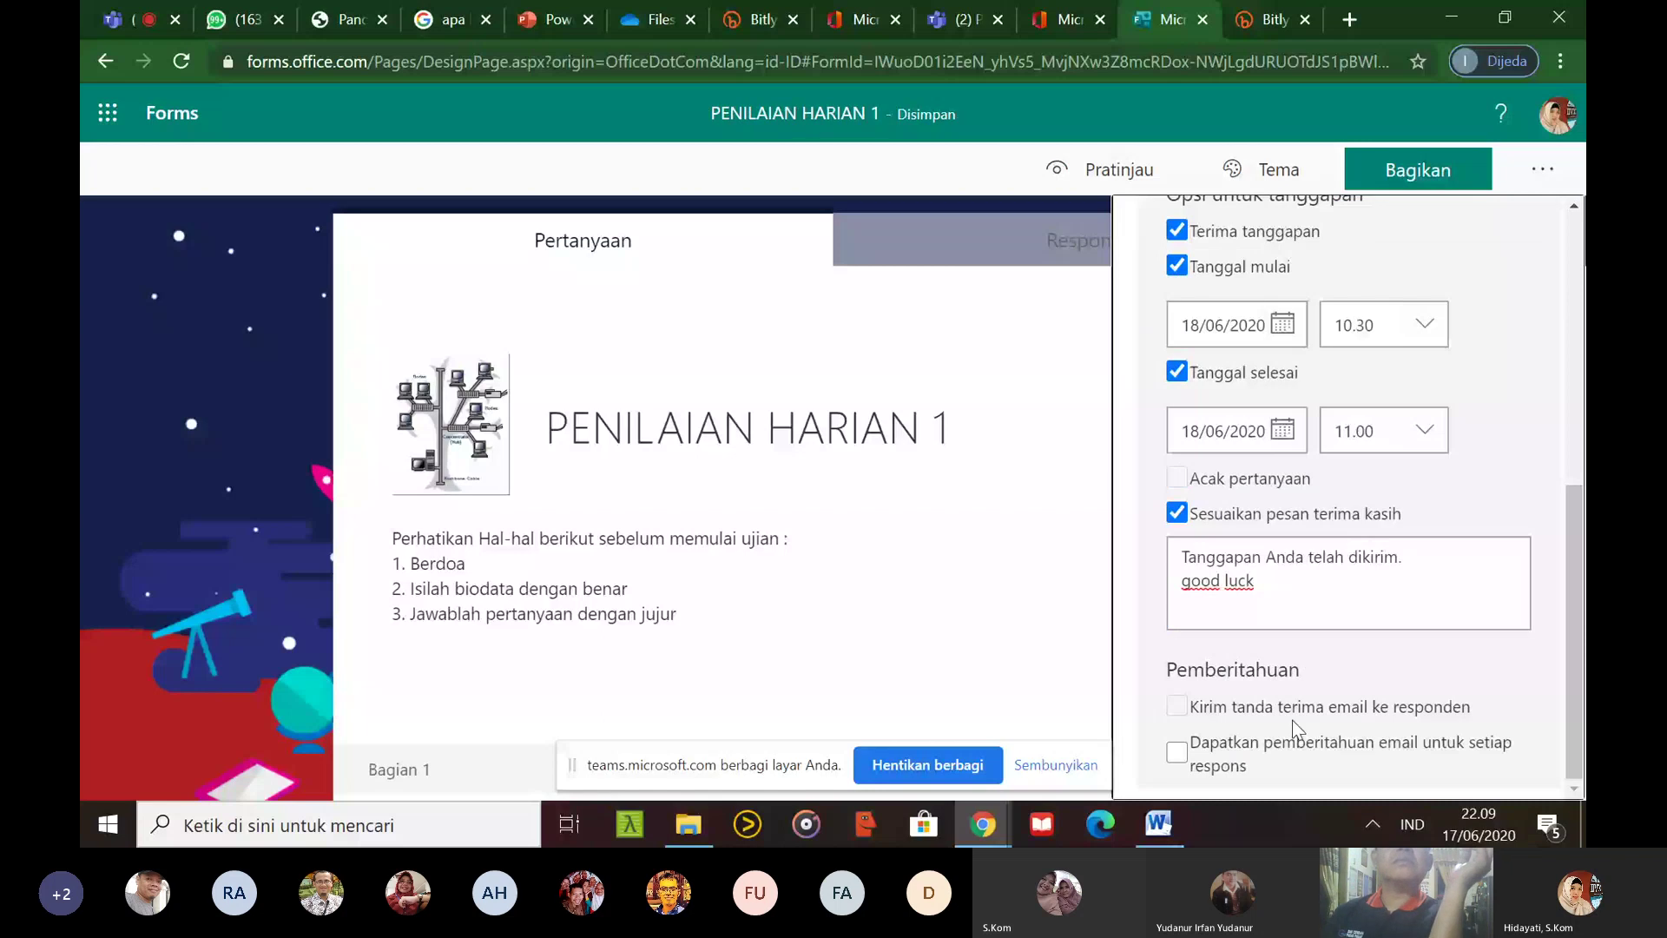
click(1176, 756)
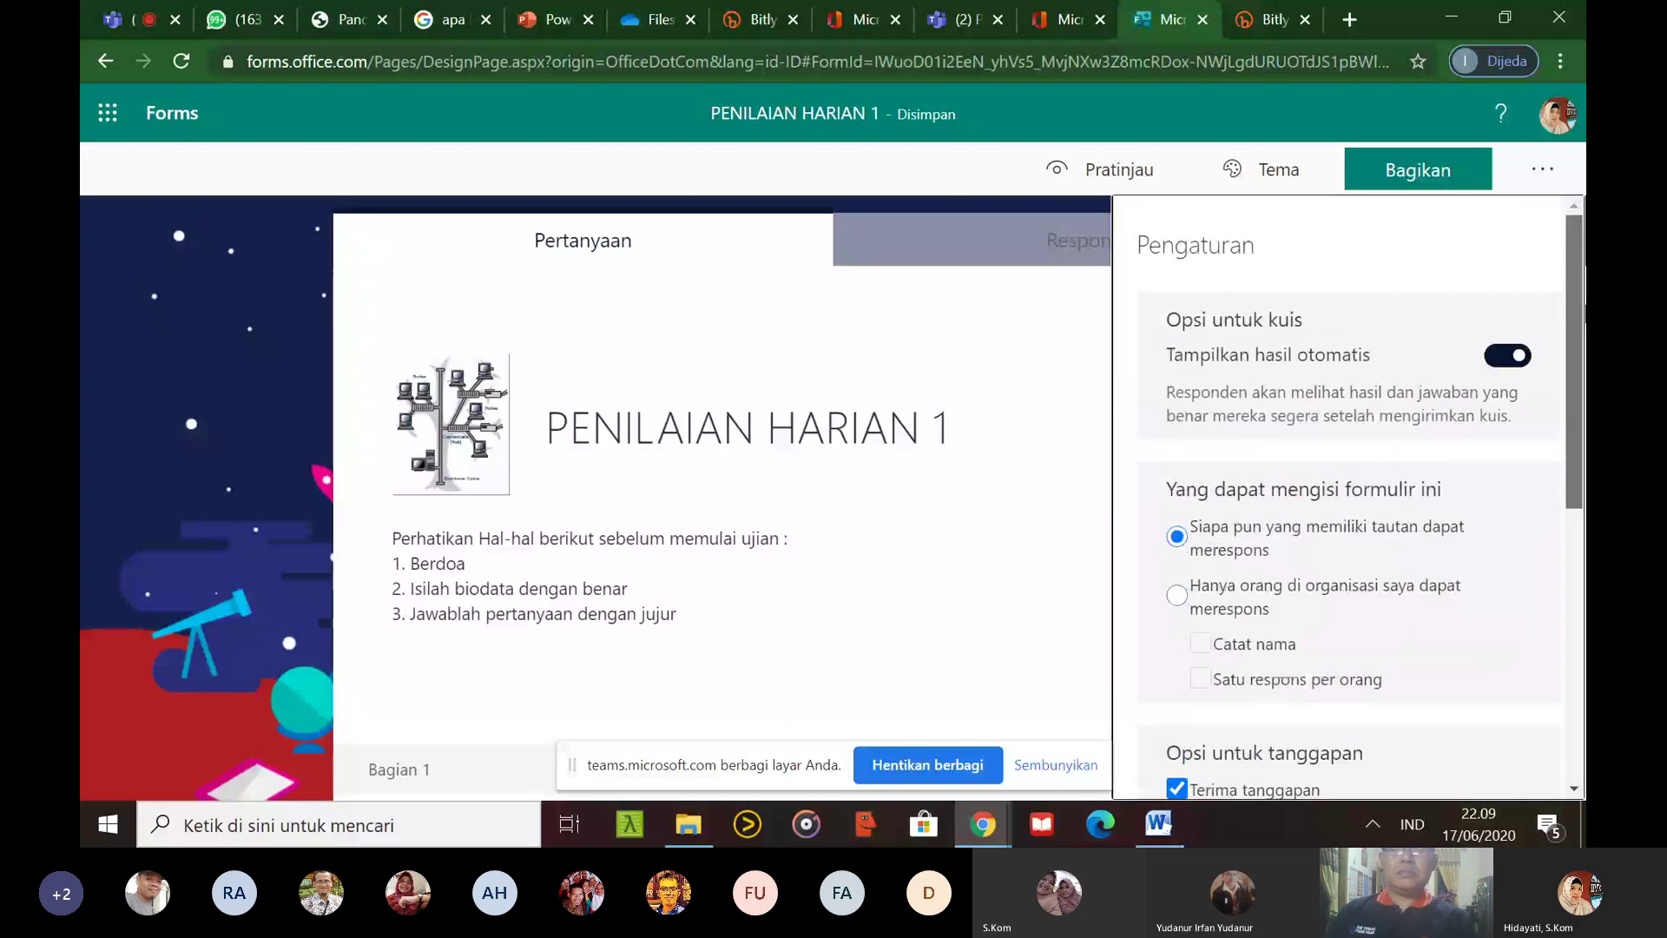
scroll(1554, 455, down, 3)
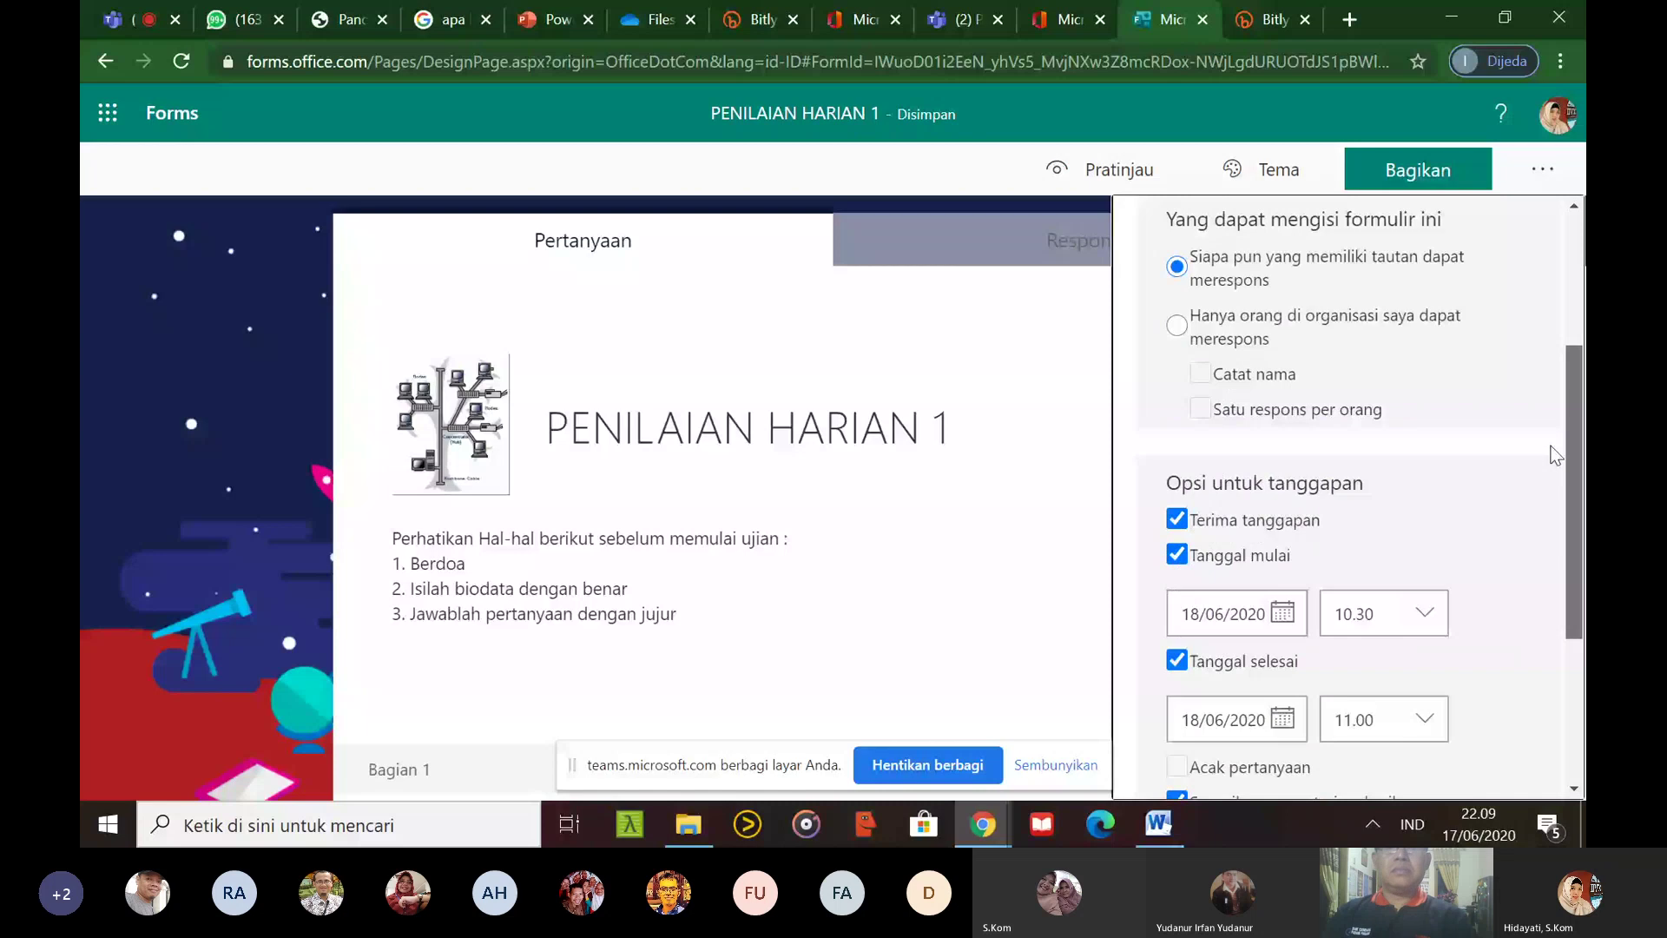
scroll(1553, 455, down, 2)
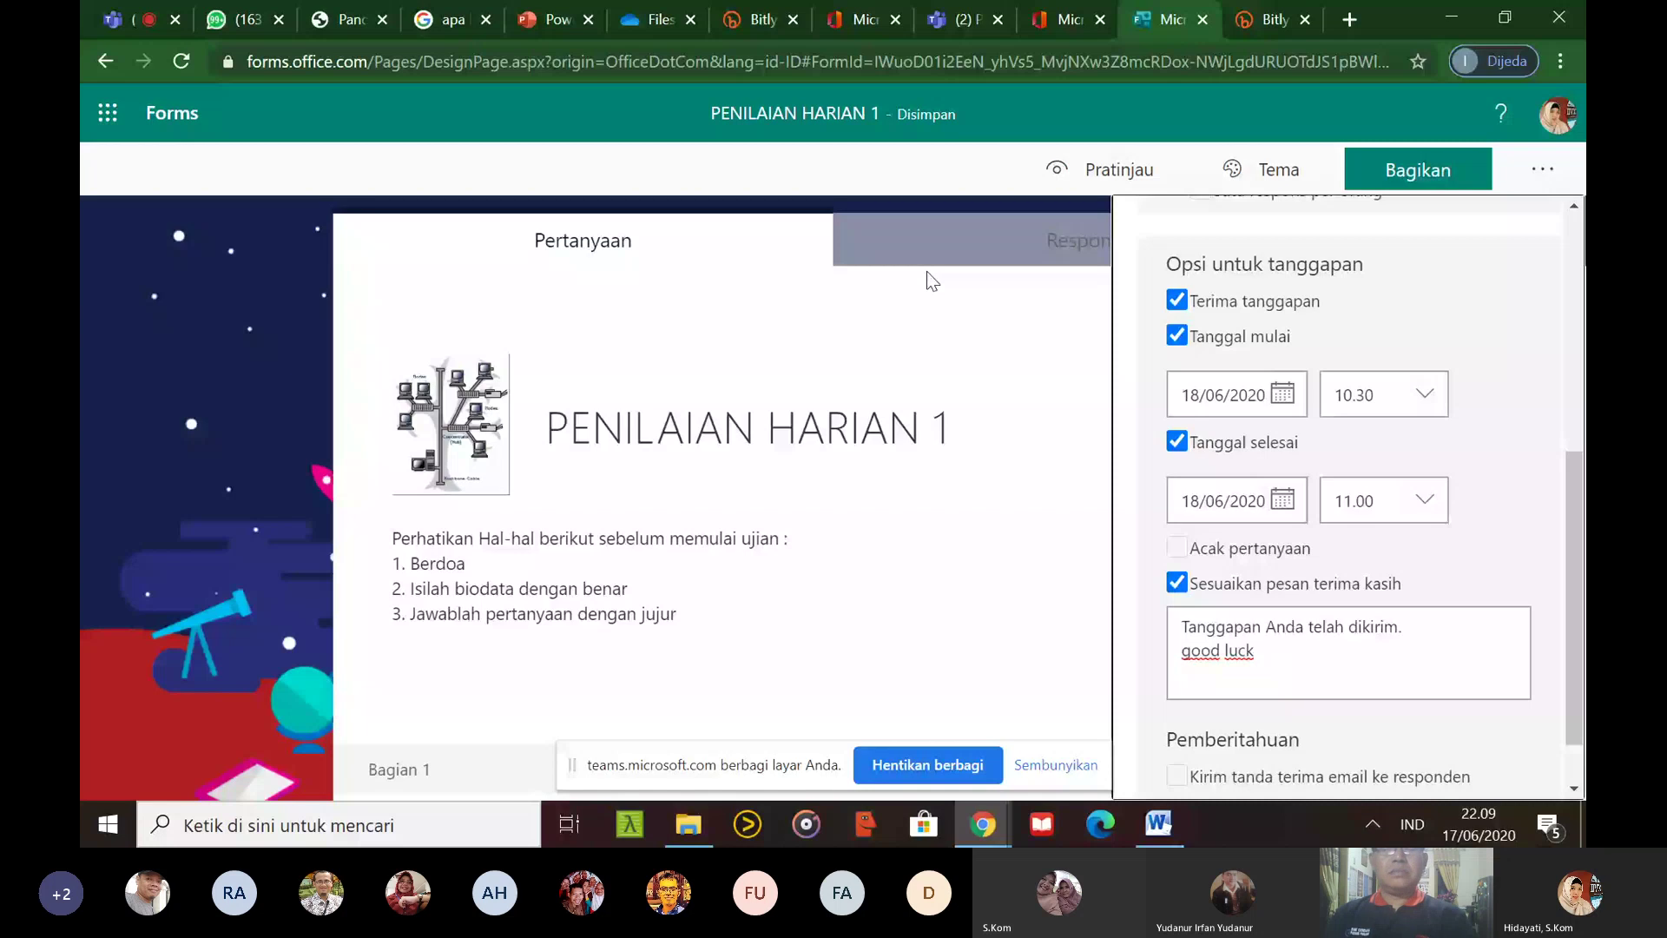
scroll(1571, 310, up, 5)
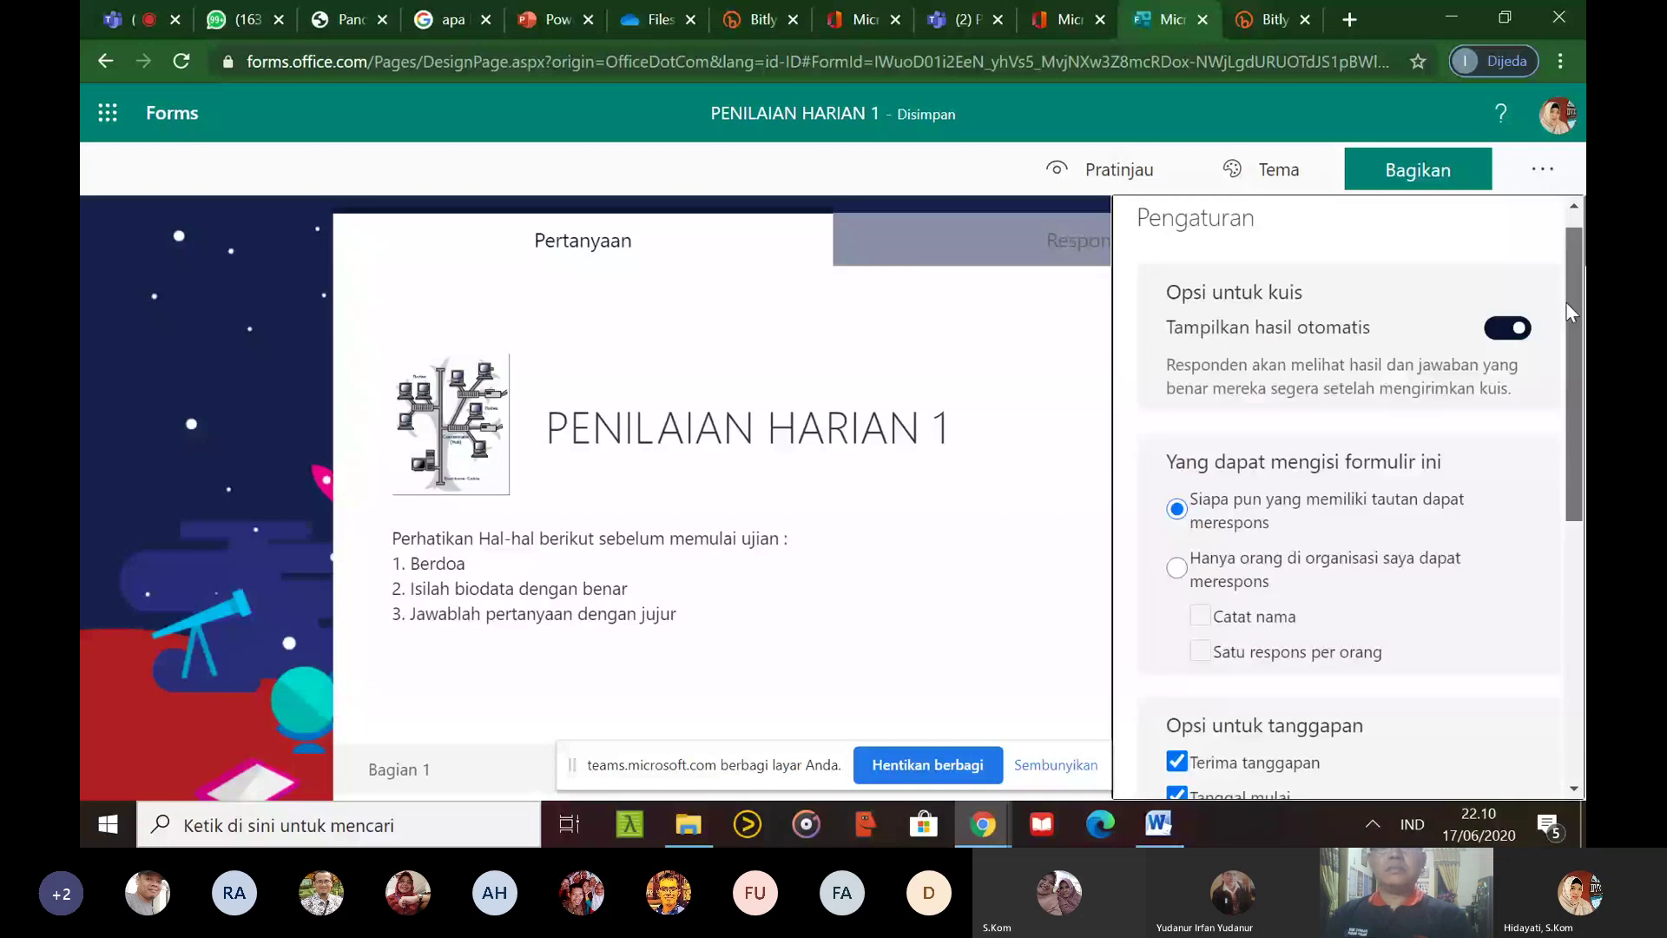
Look at the form's feedback (Umpan balik) option and return to the question editor
click(1543, 171)
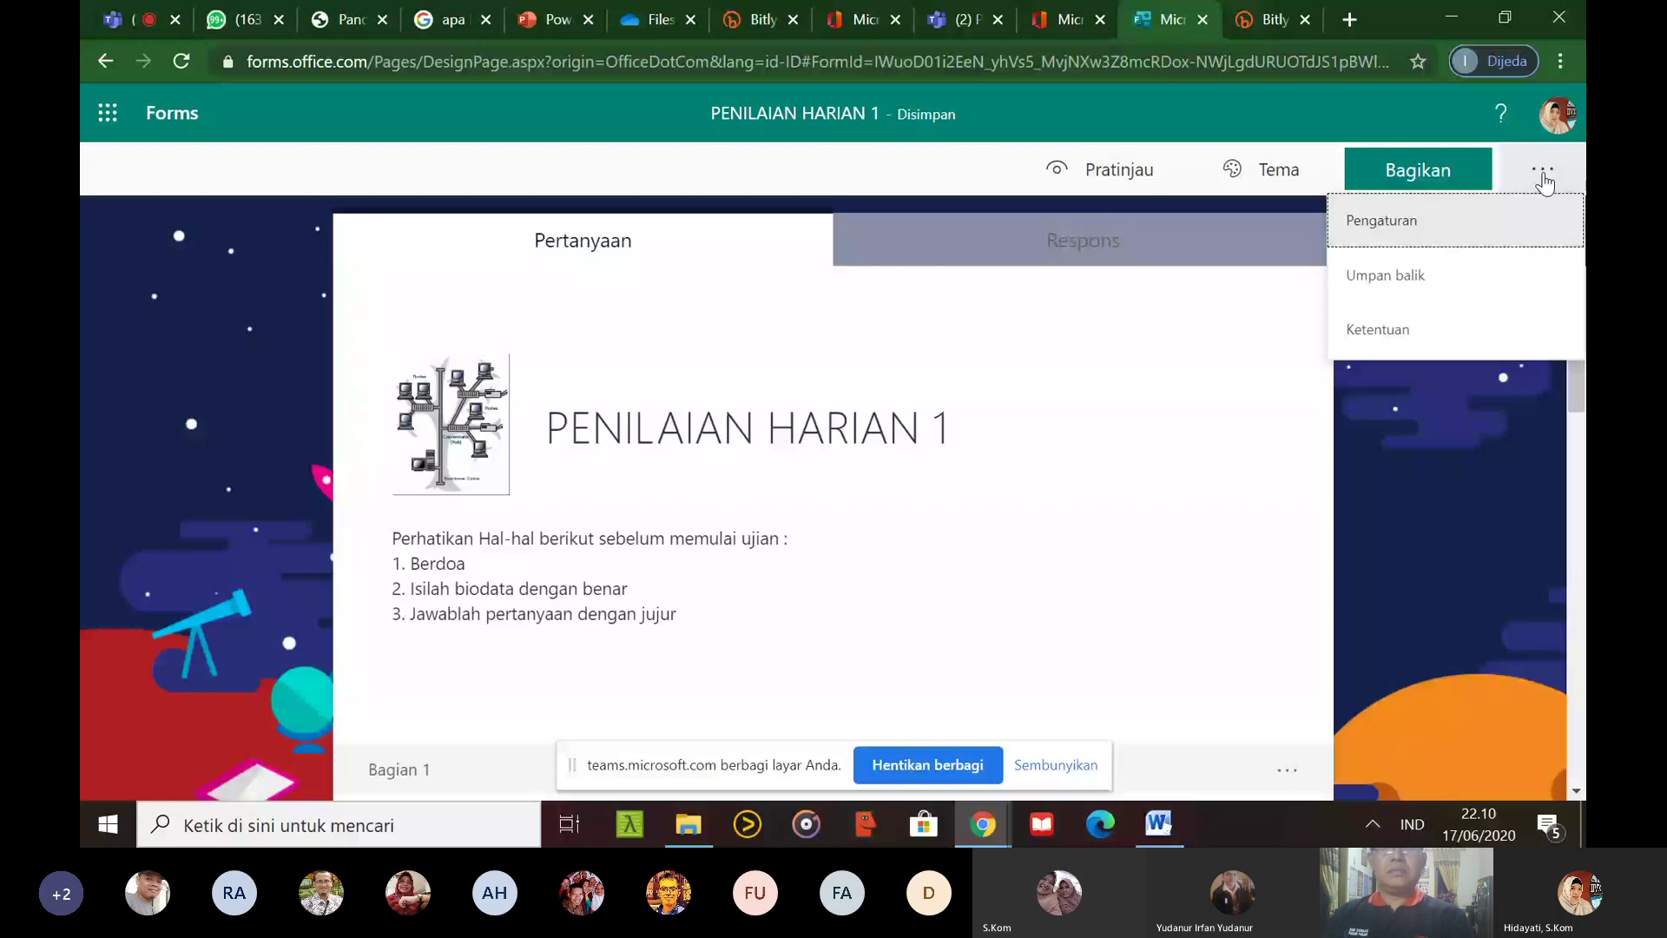
key(Down)
key(Return)
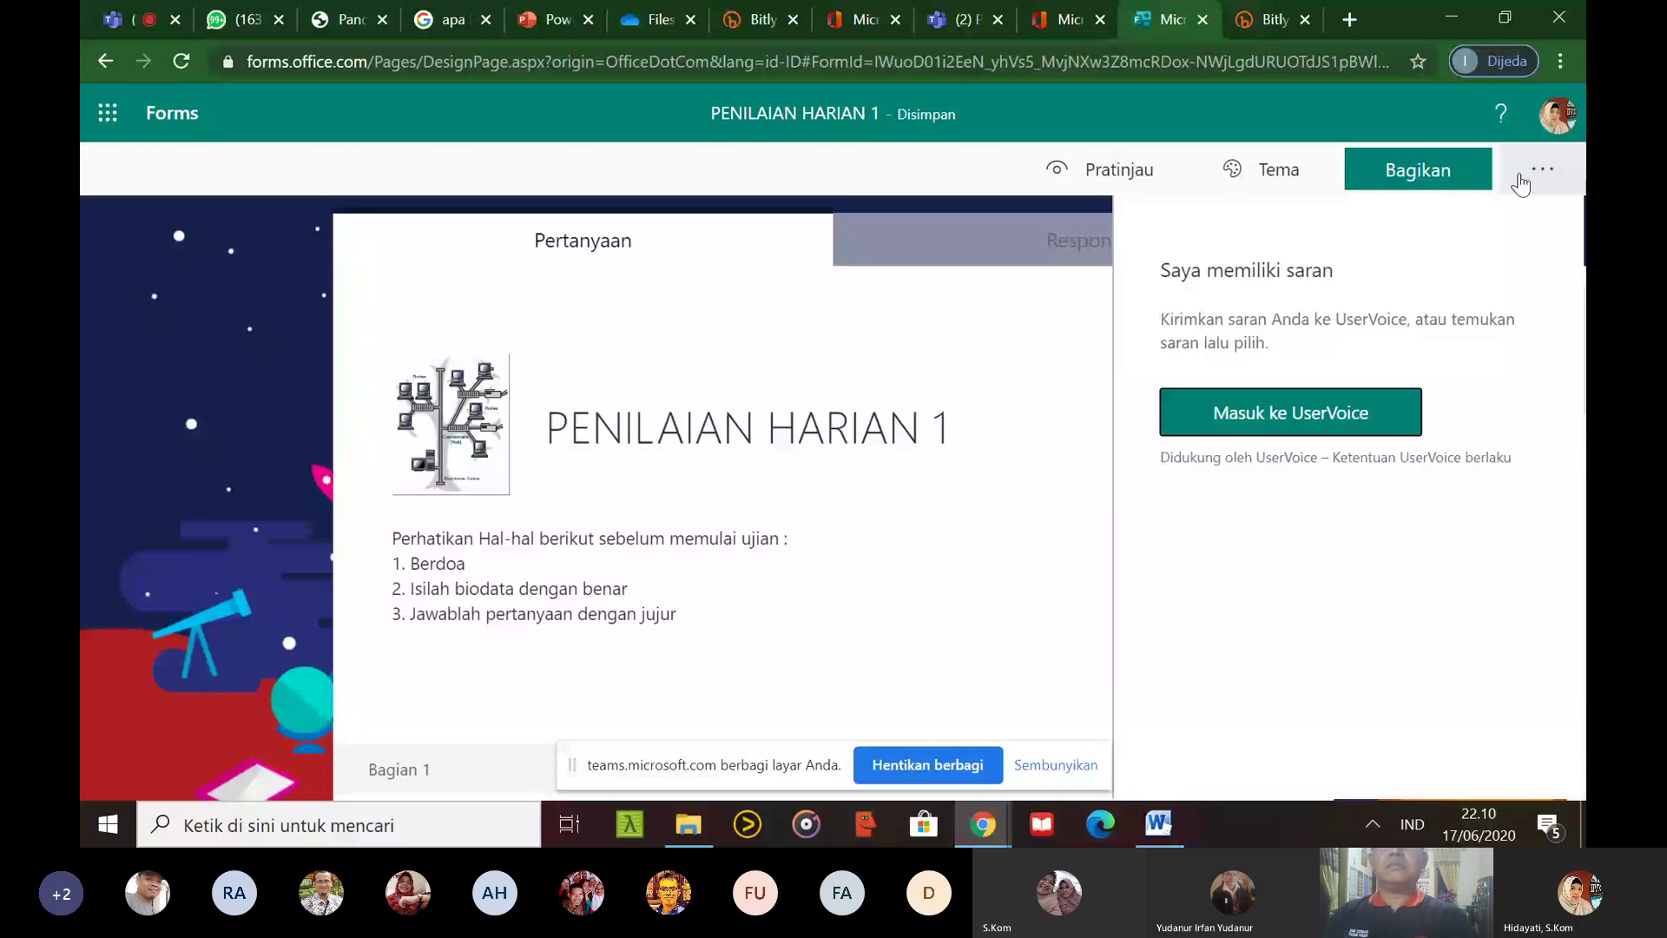
click(1290, 411)
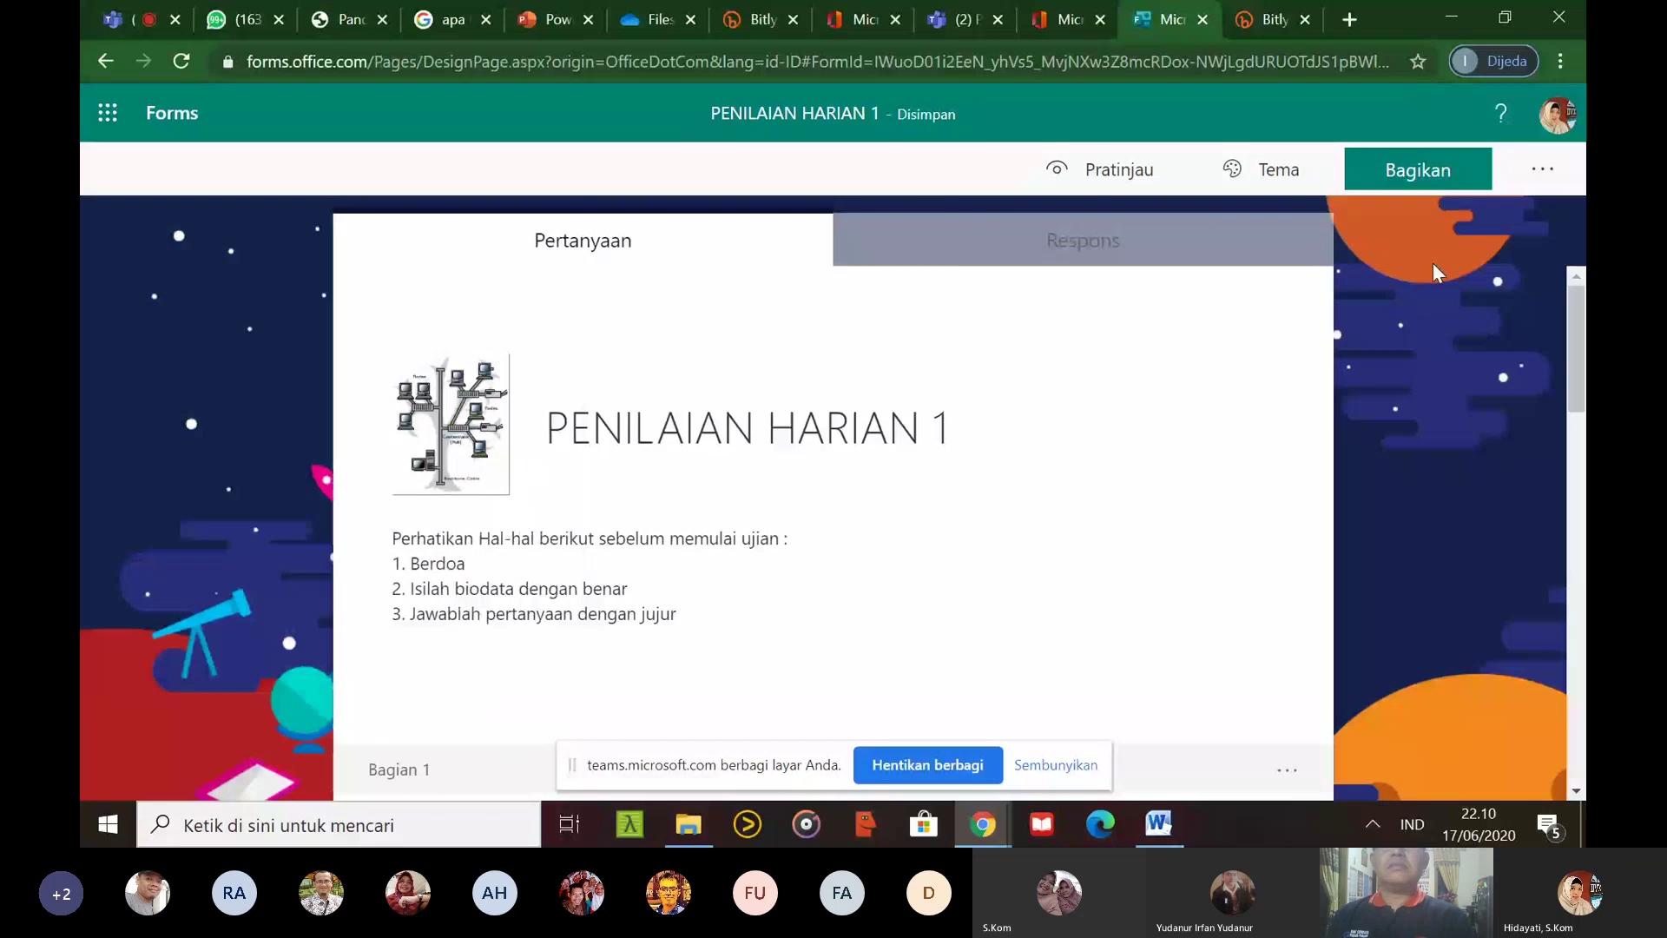
Preview the quiz, fill in a sample student name, enter x tkj as the class and continue to the SOAL section
click(1120, 174)
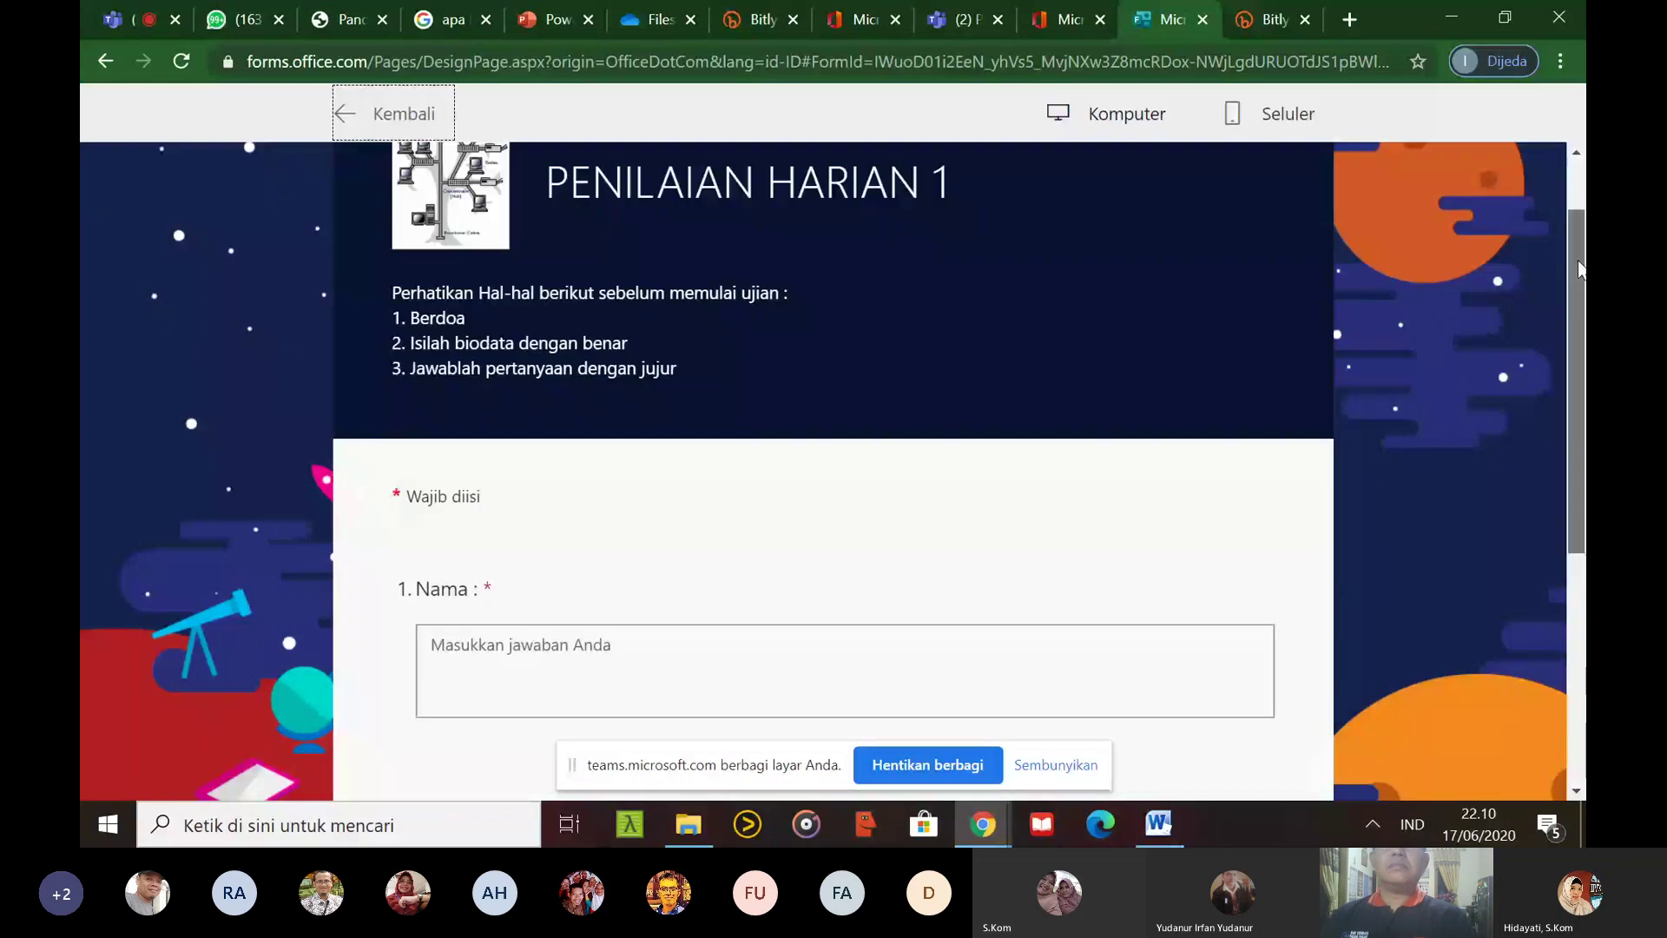
scroll(878, 374, down, 3)
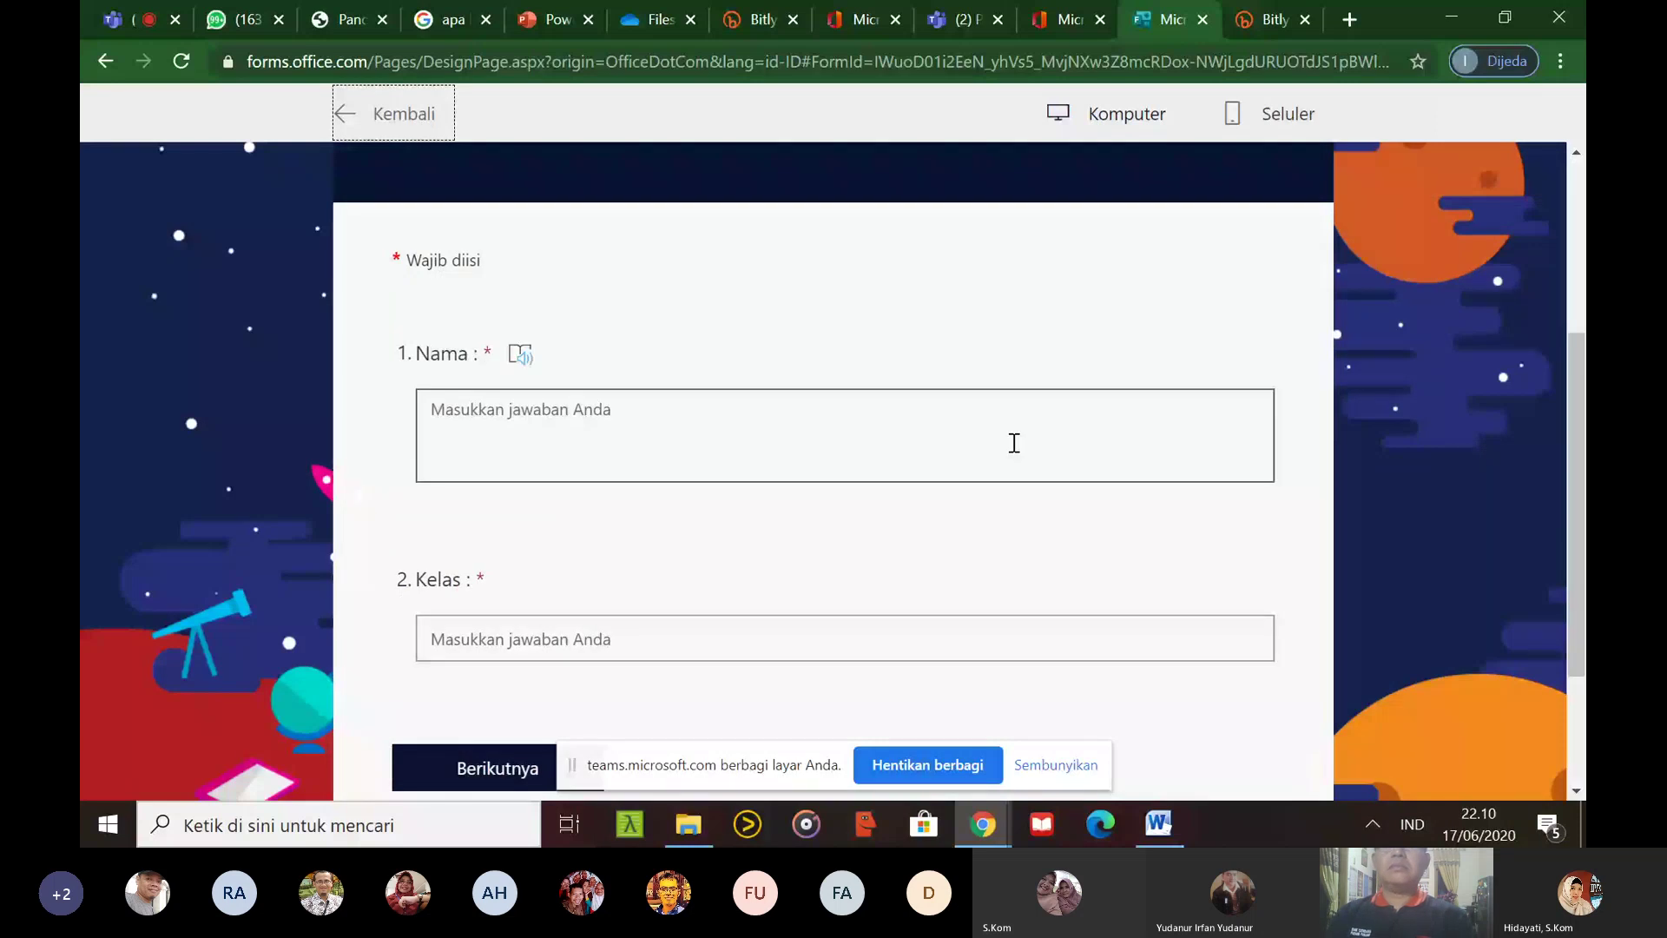
click(893, 419)
text(di)
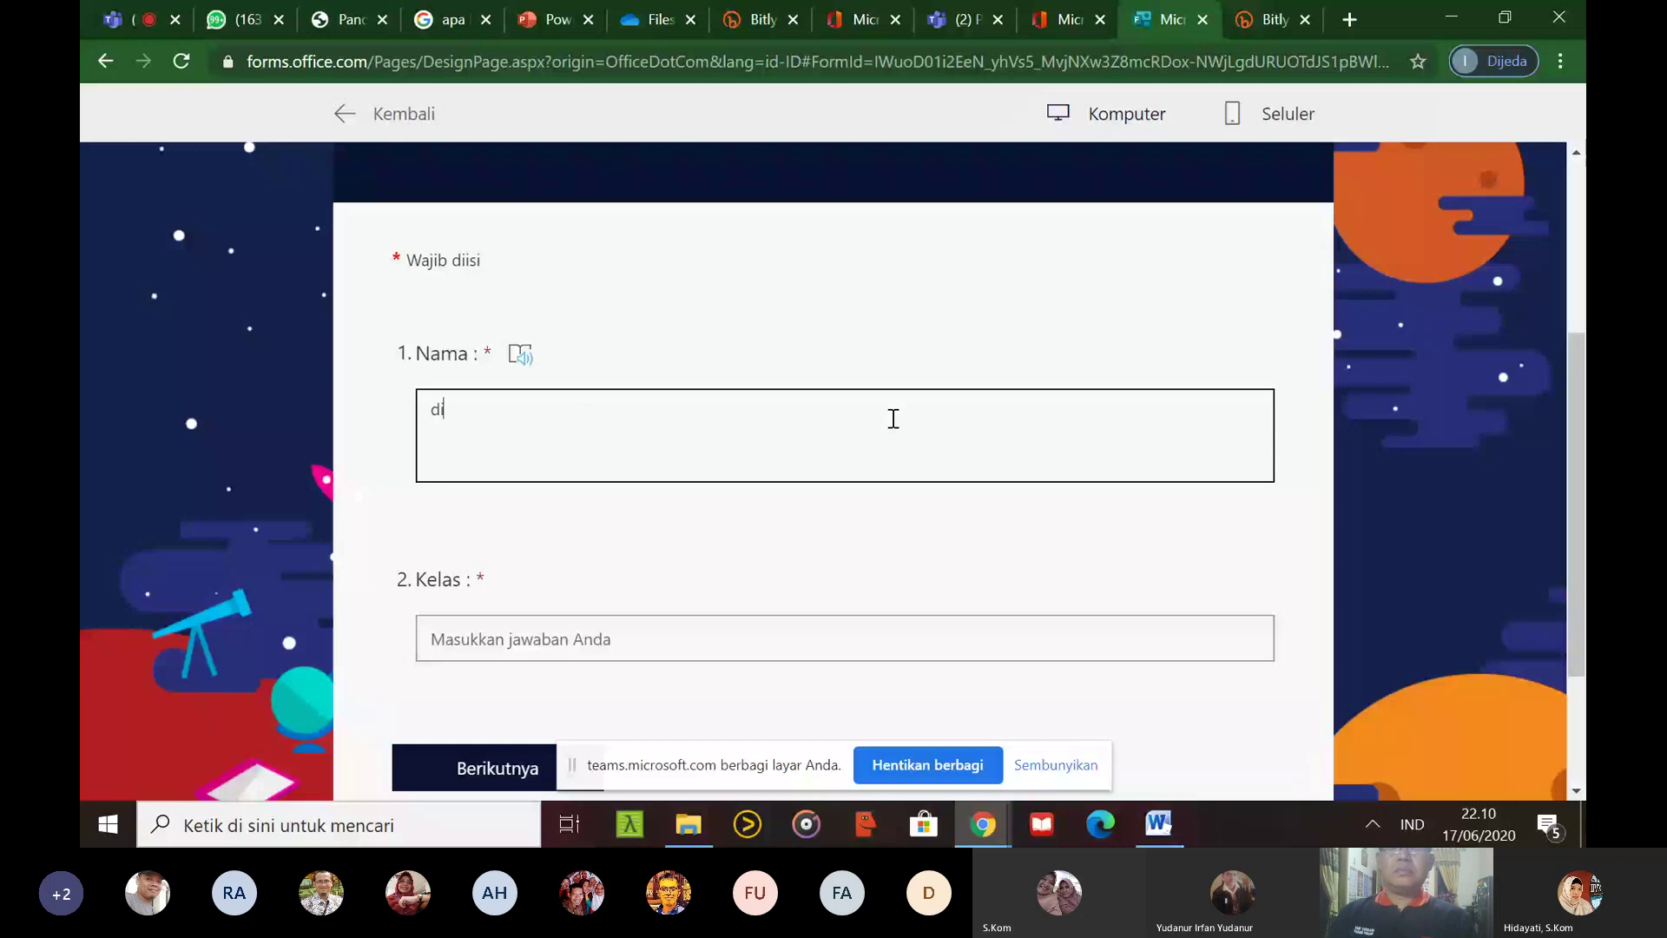
text(na)
click(703, 638)
text(x)
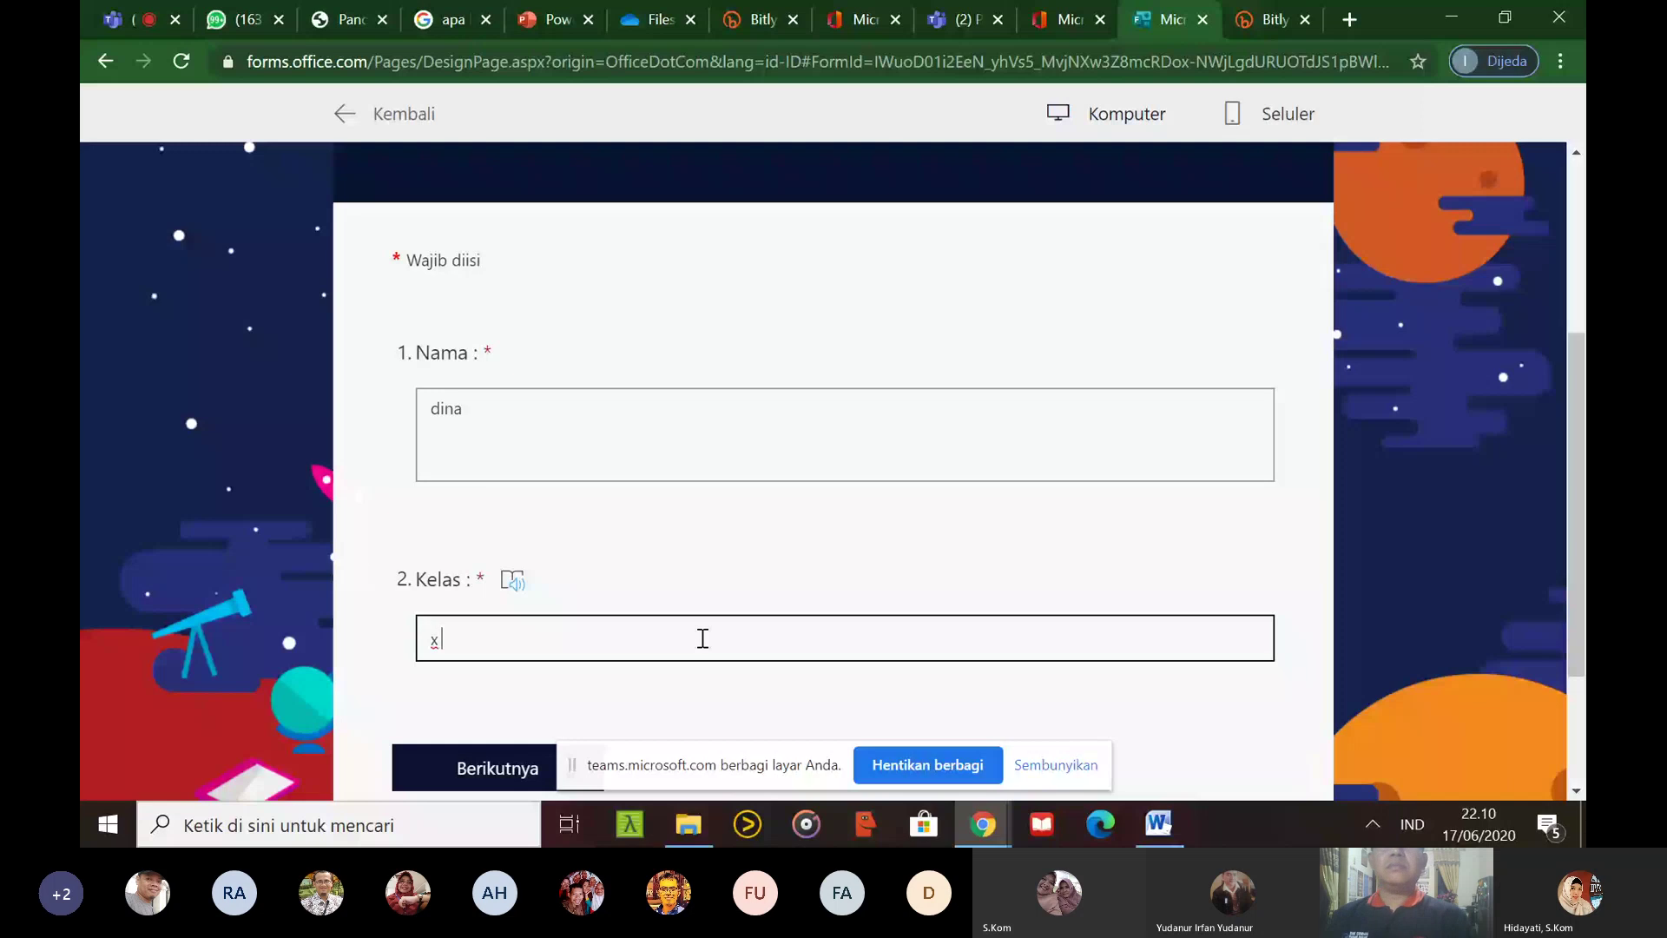
text( tkj)
scroll(573, 601, down, 2)
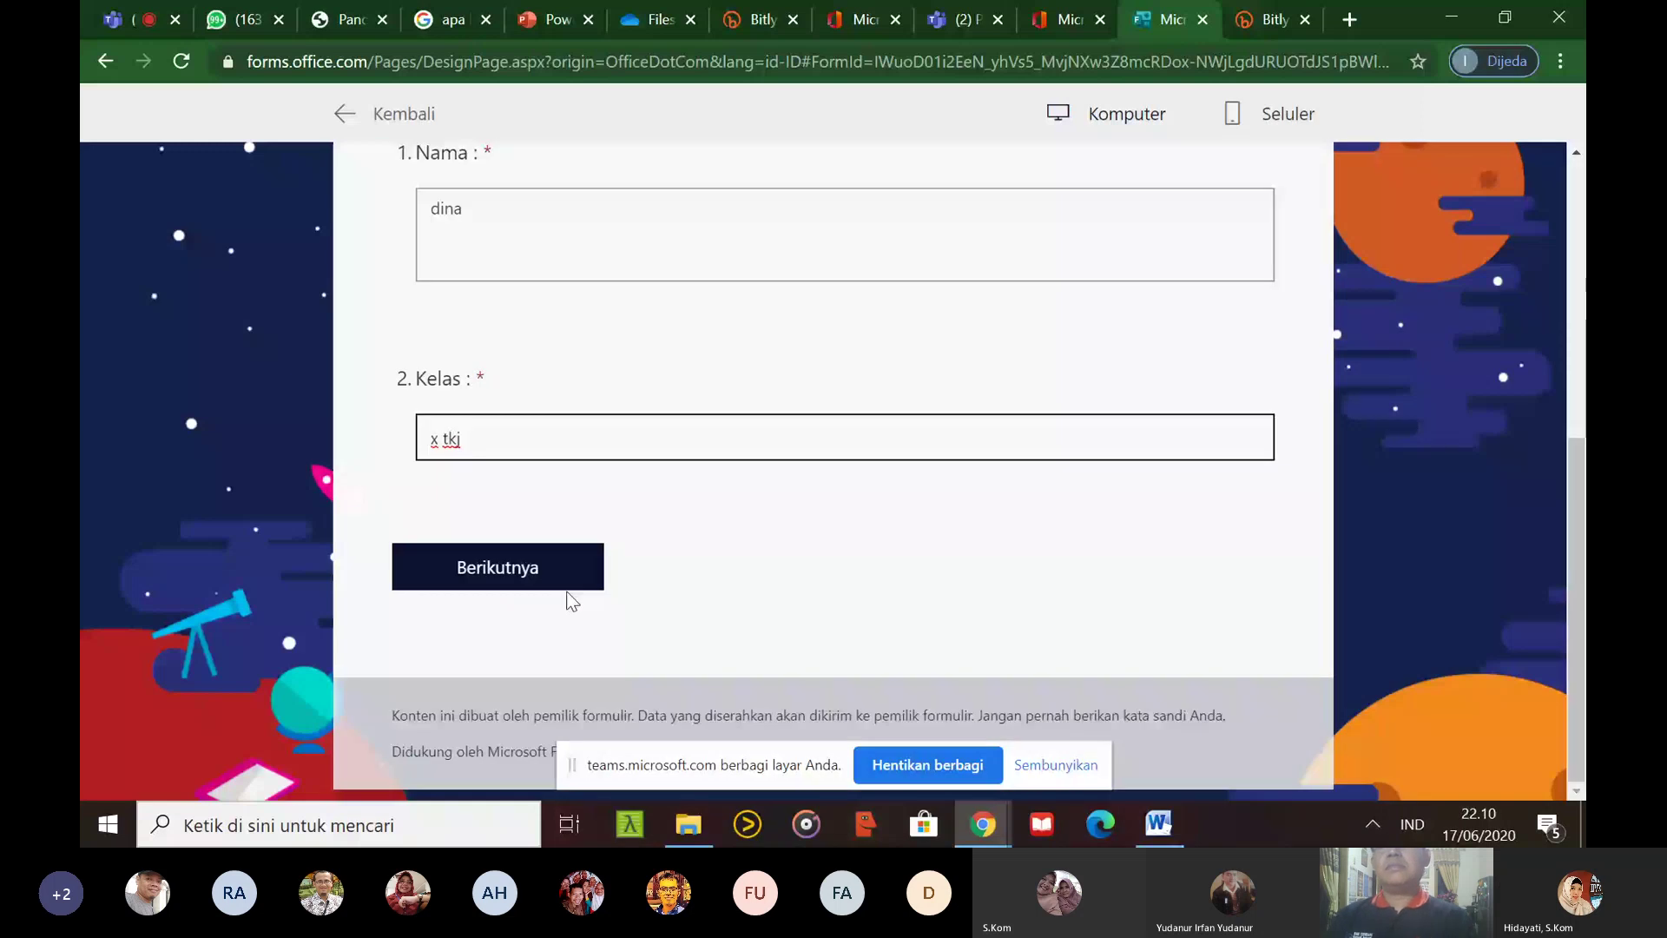
click(568, 586)
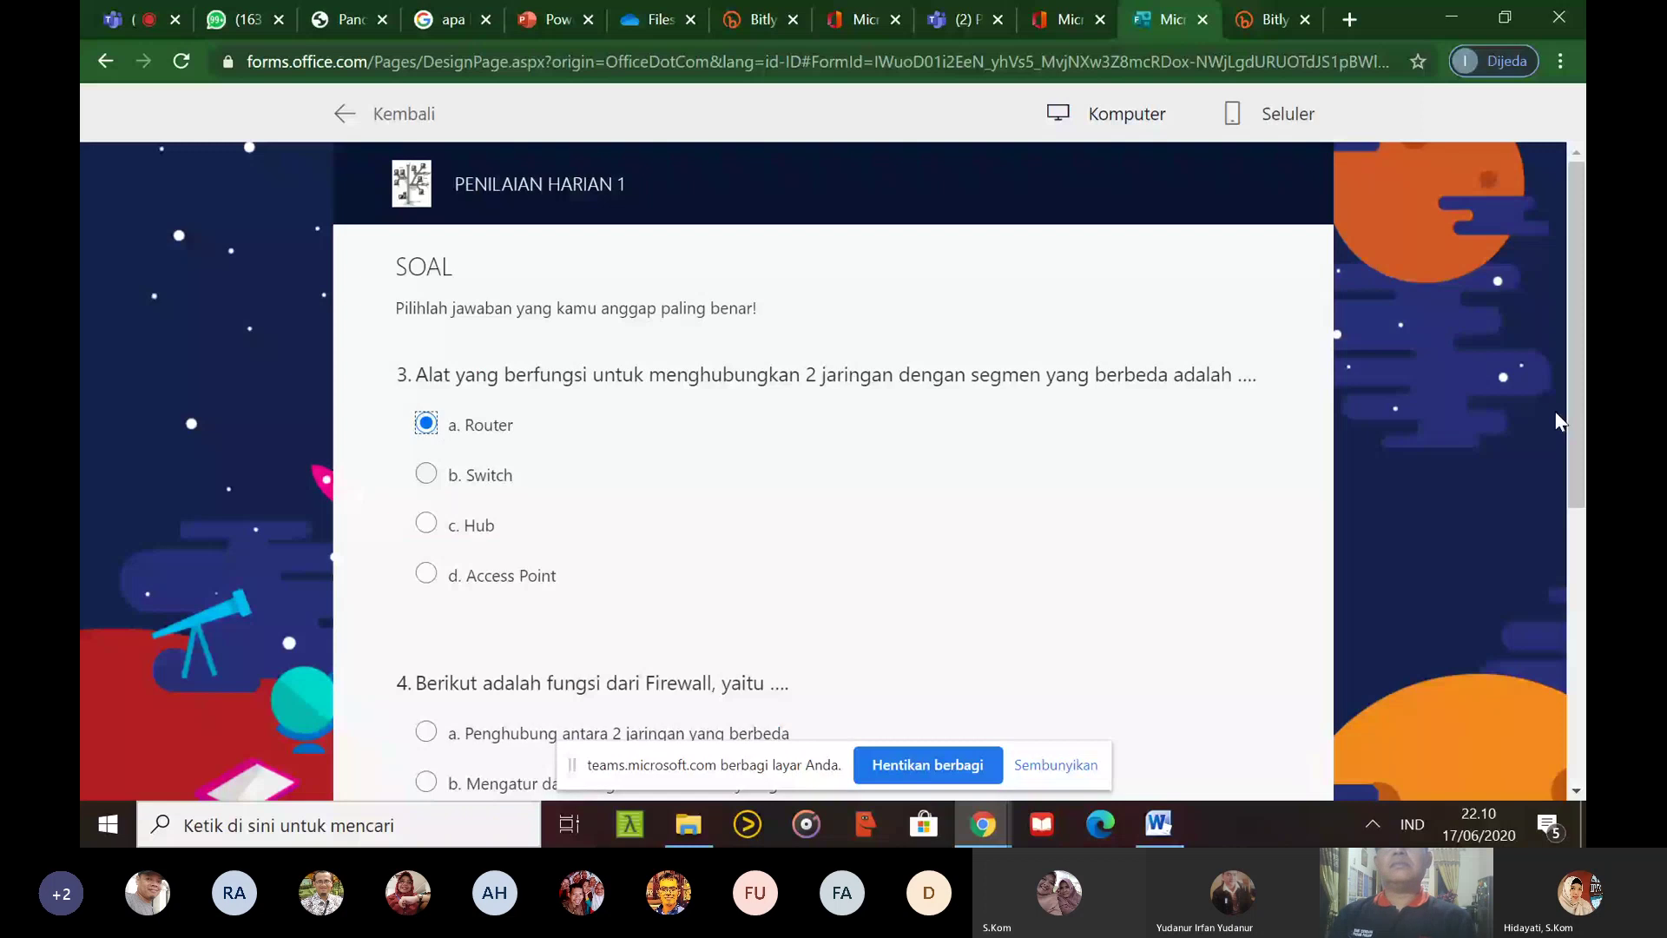
Test the preview with Router for question 3 and option a for question 4, try to submit it and return to the question editor
scroll(430, 466, down, 3)
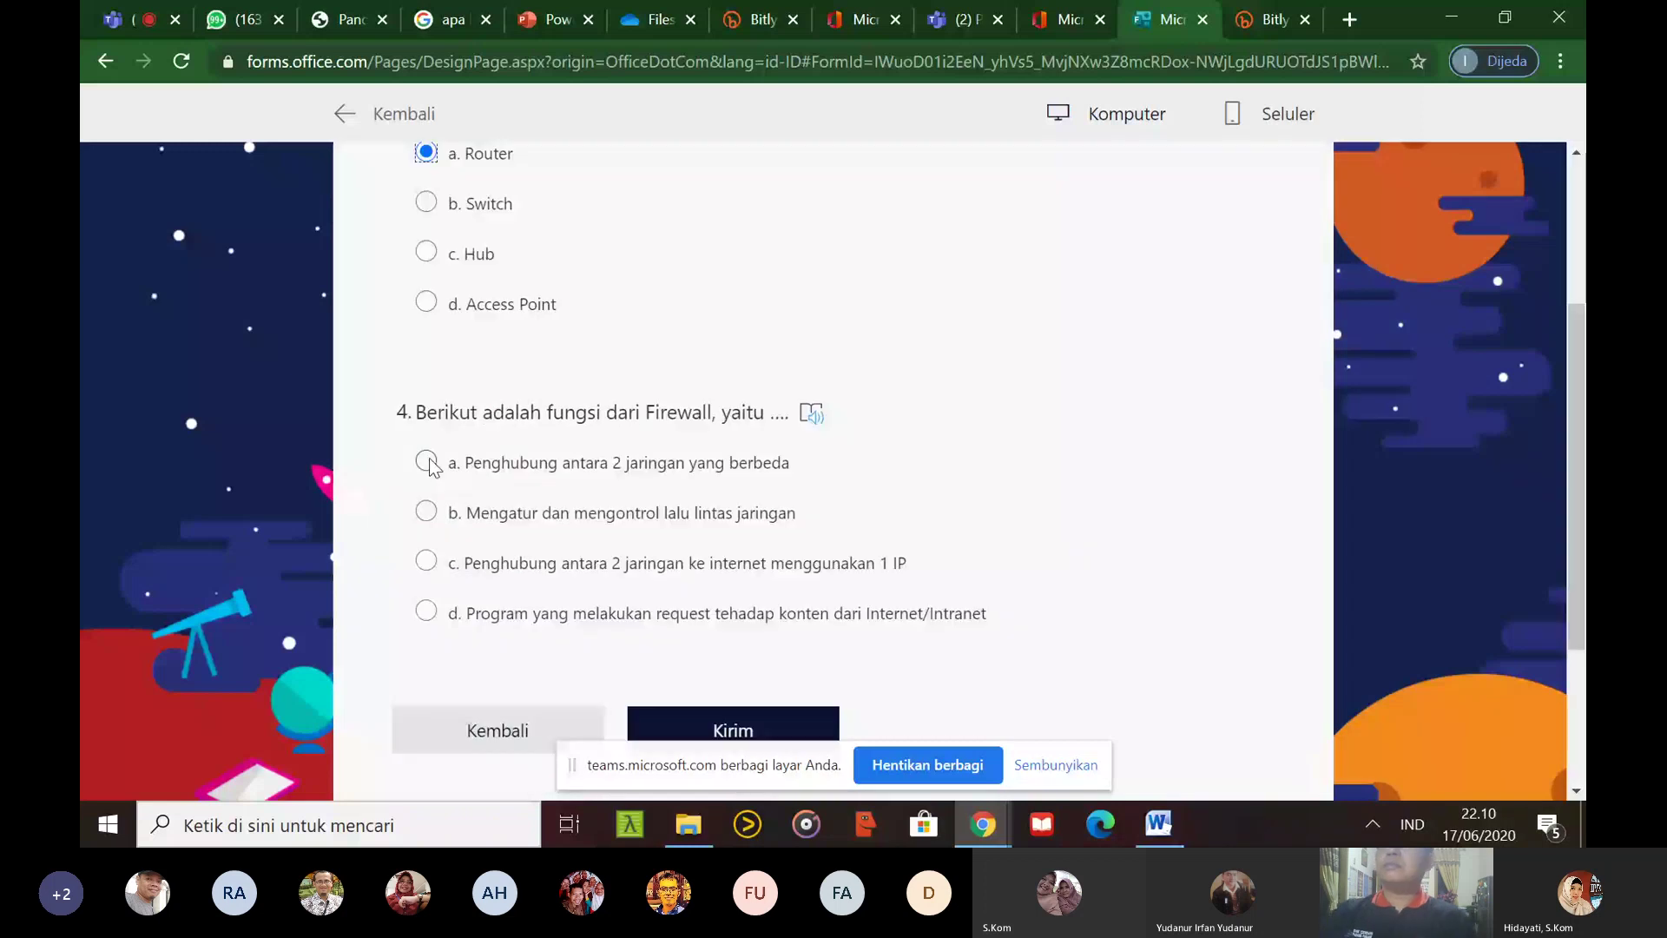
click(426, 462)
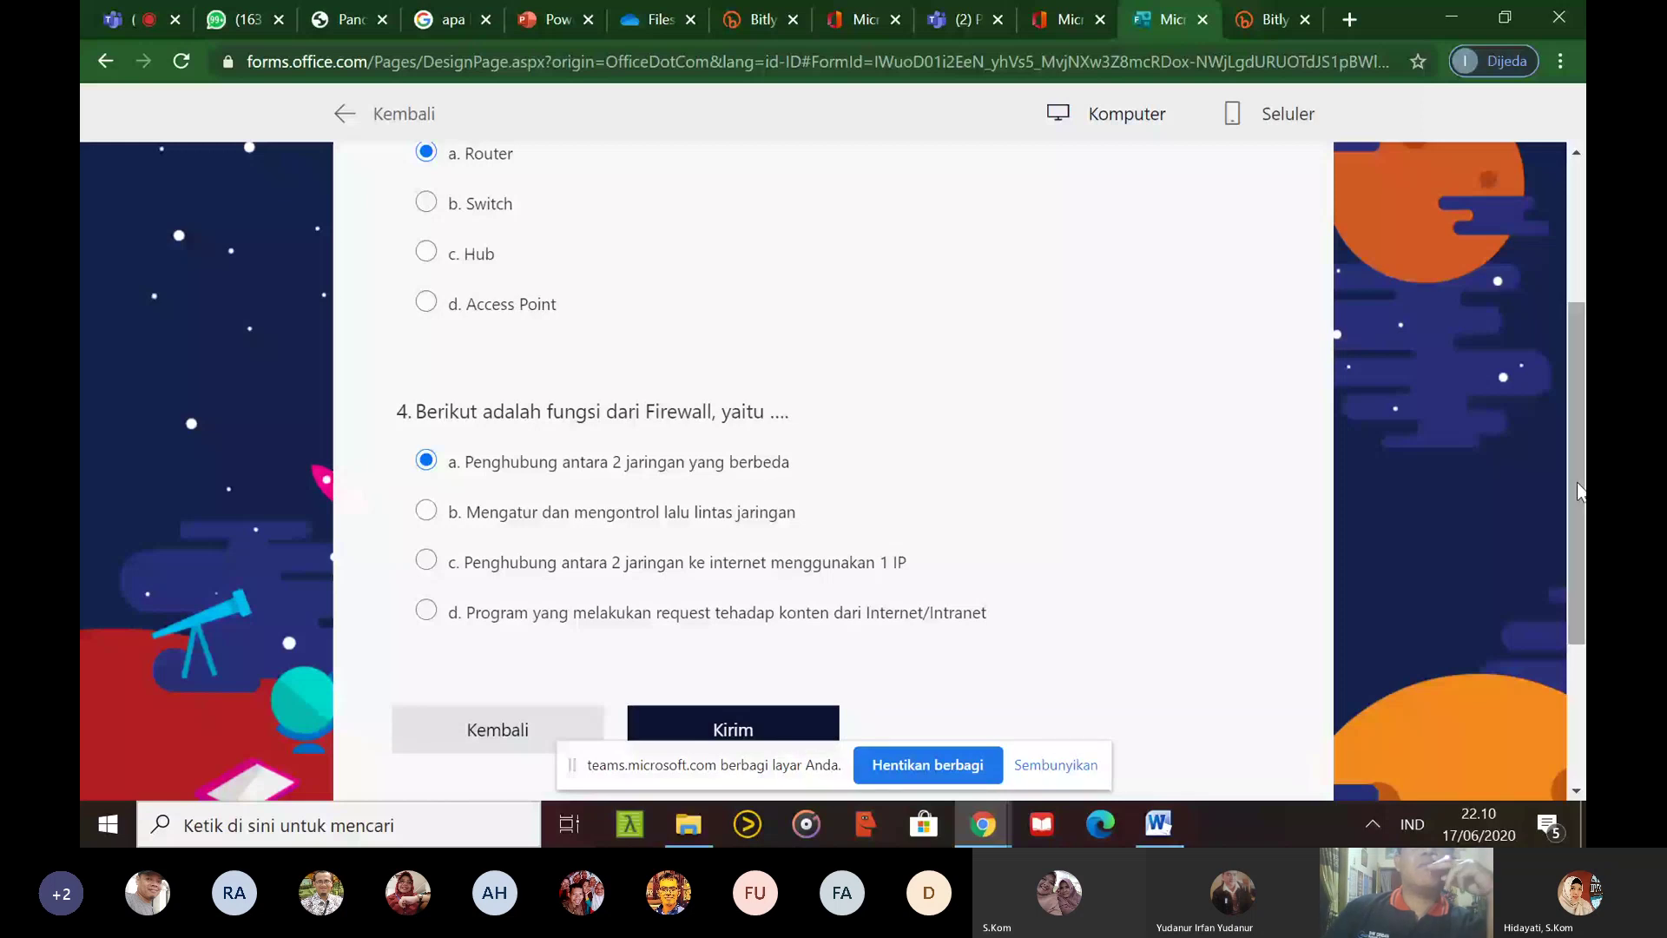
scroll(958, 605, down, 3)
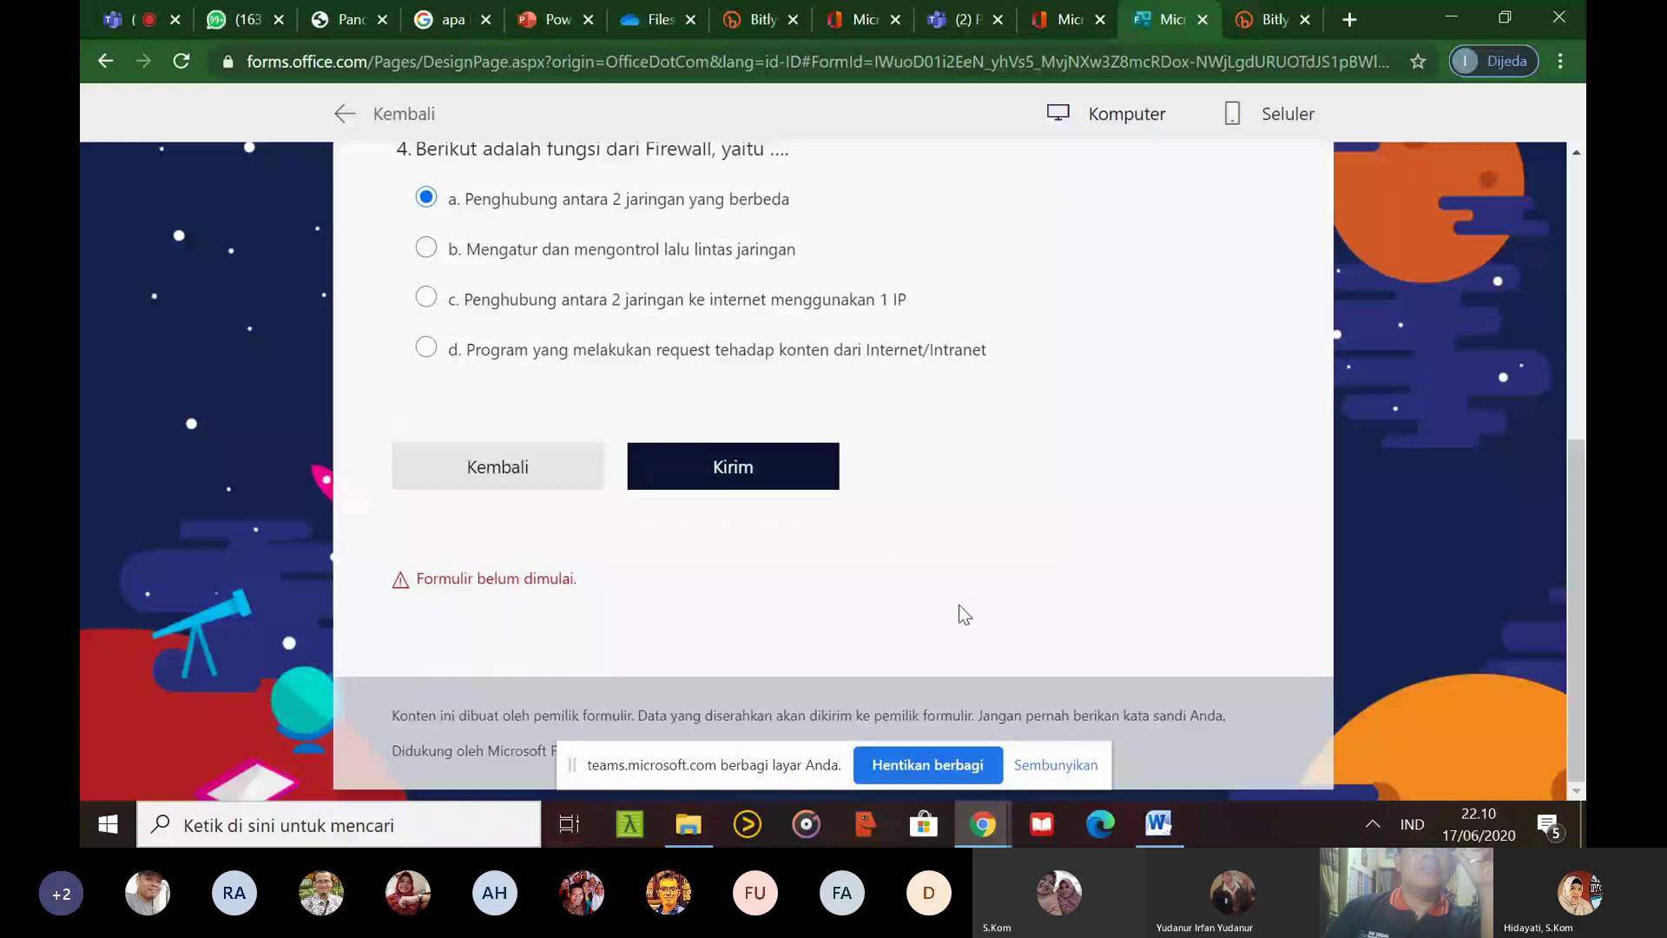
drag(1565, 531, 1565, 343)
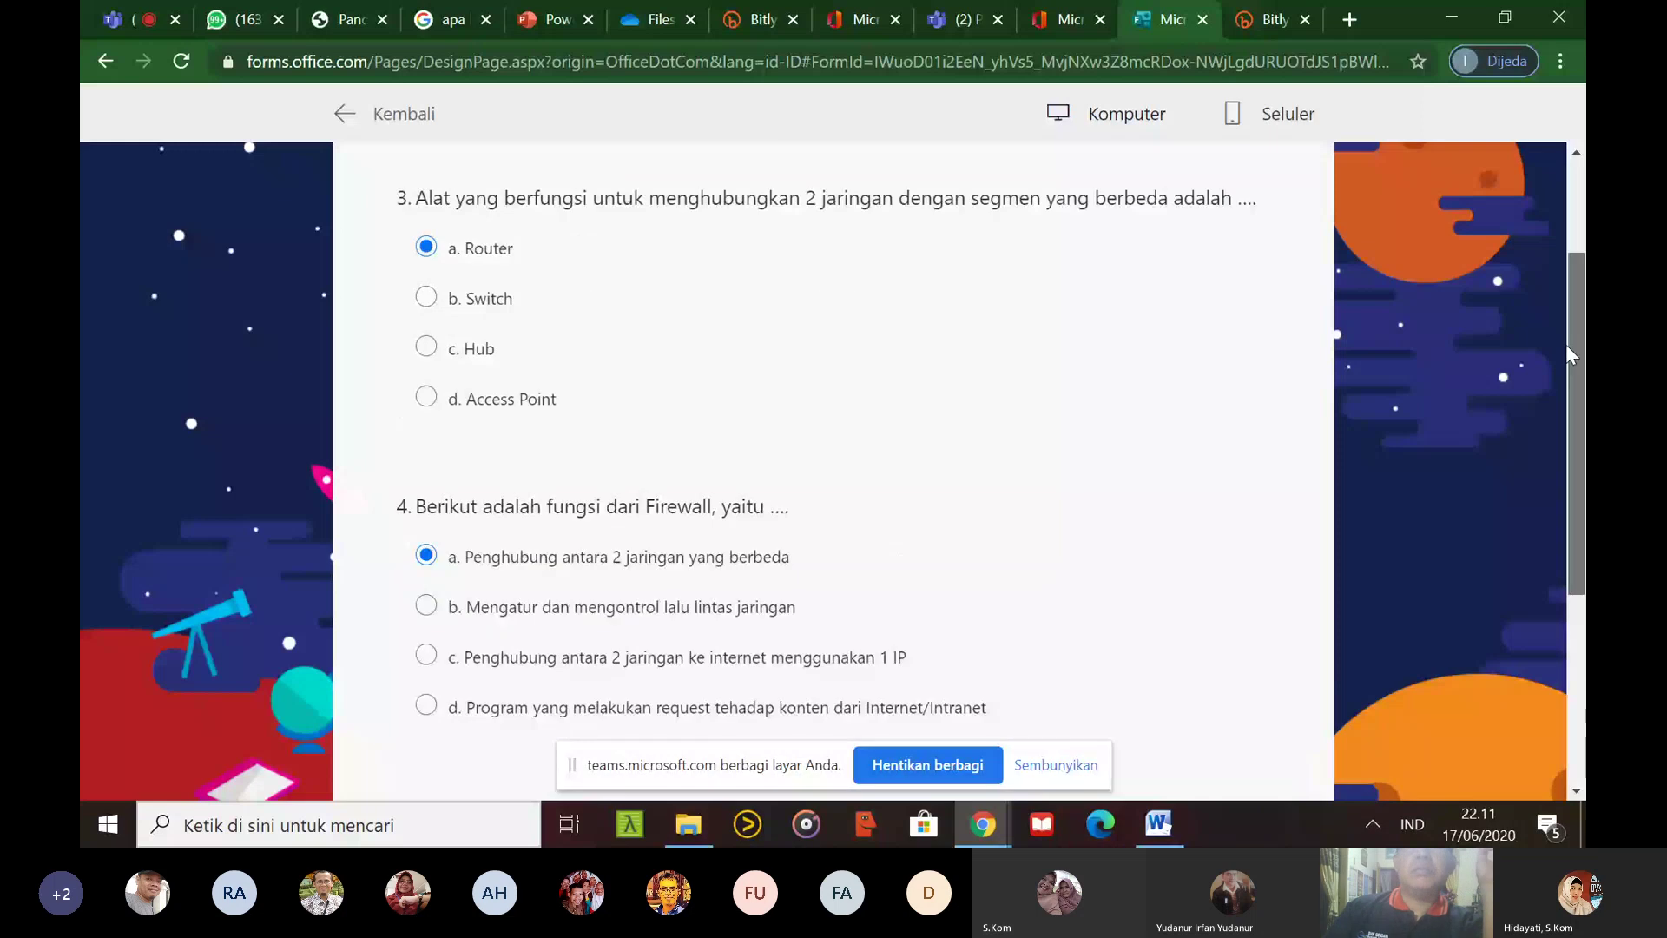
scroll(1565, 344, up, 2)
click(417, 122)
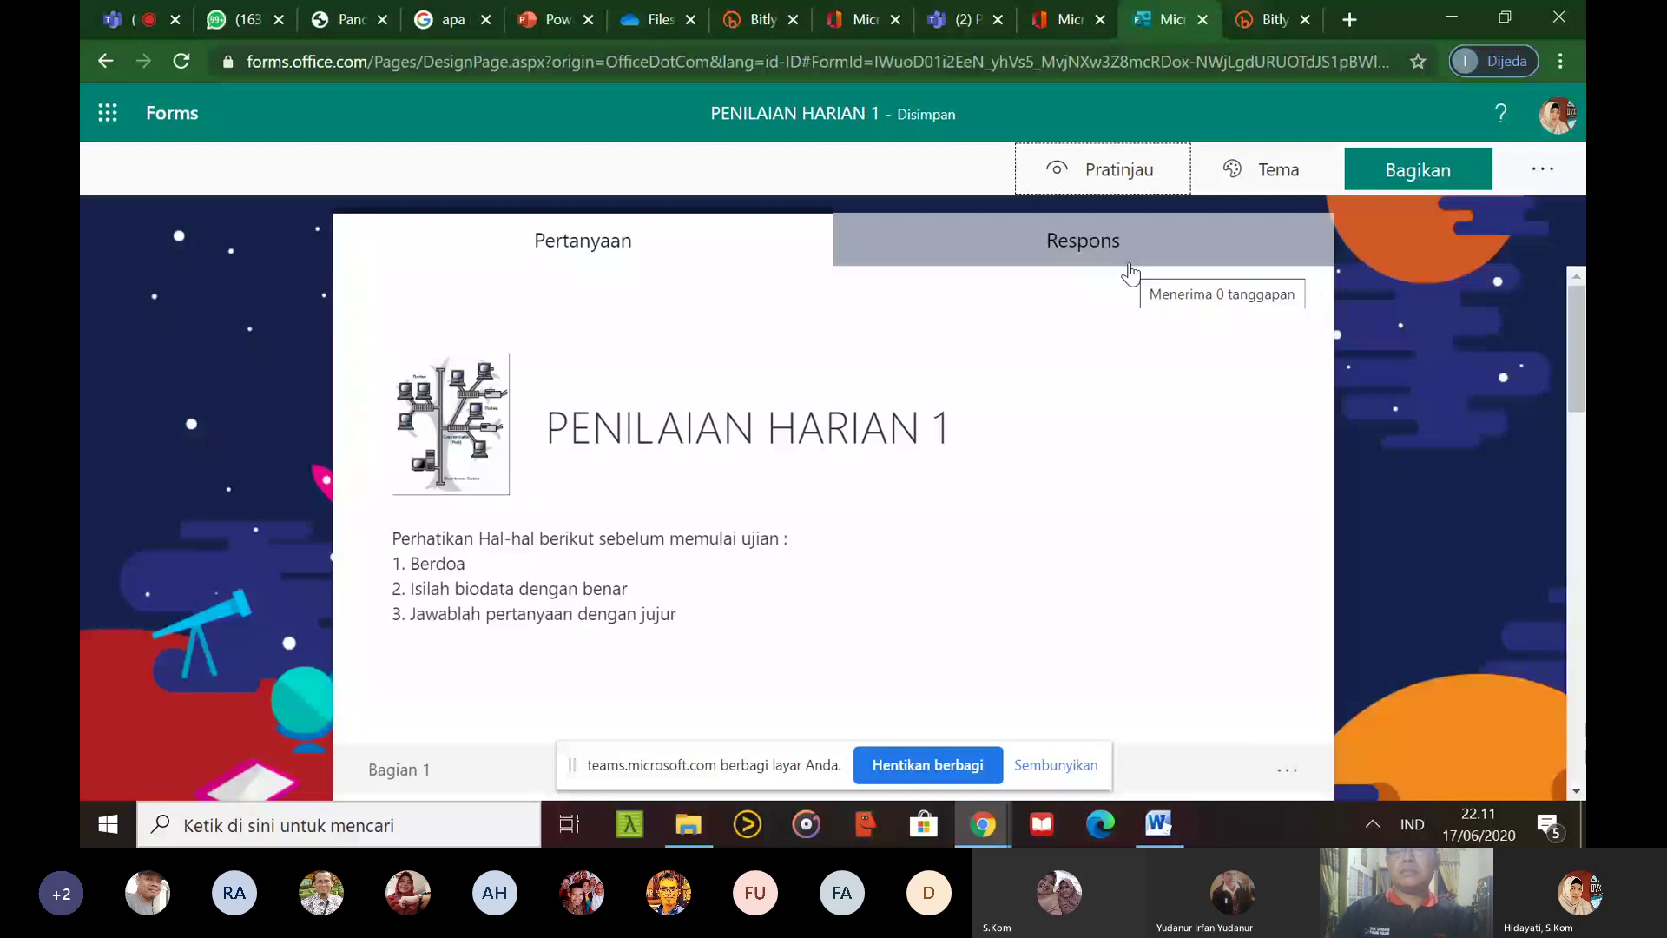
Examine the quiz's sharing options, including the response link, QR code and web embed code
click(1393, 182)
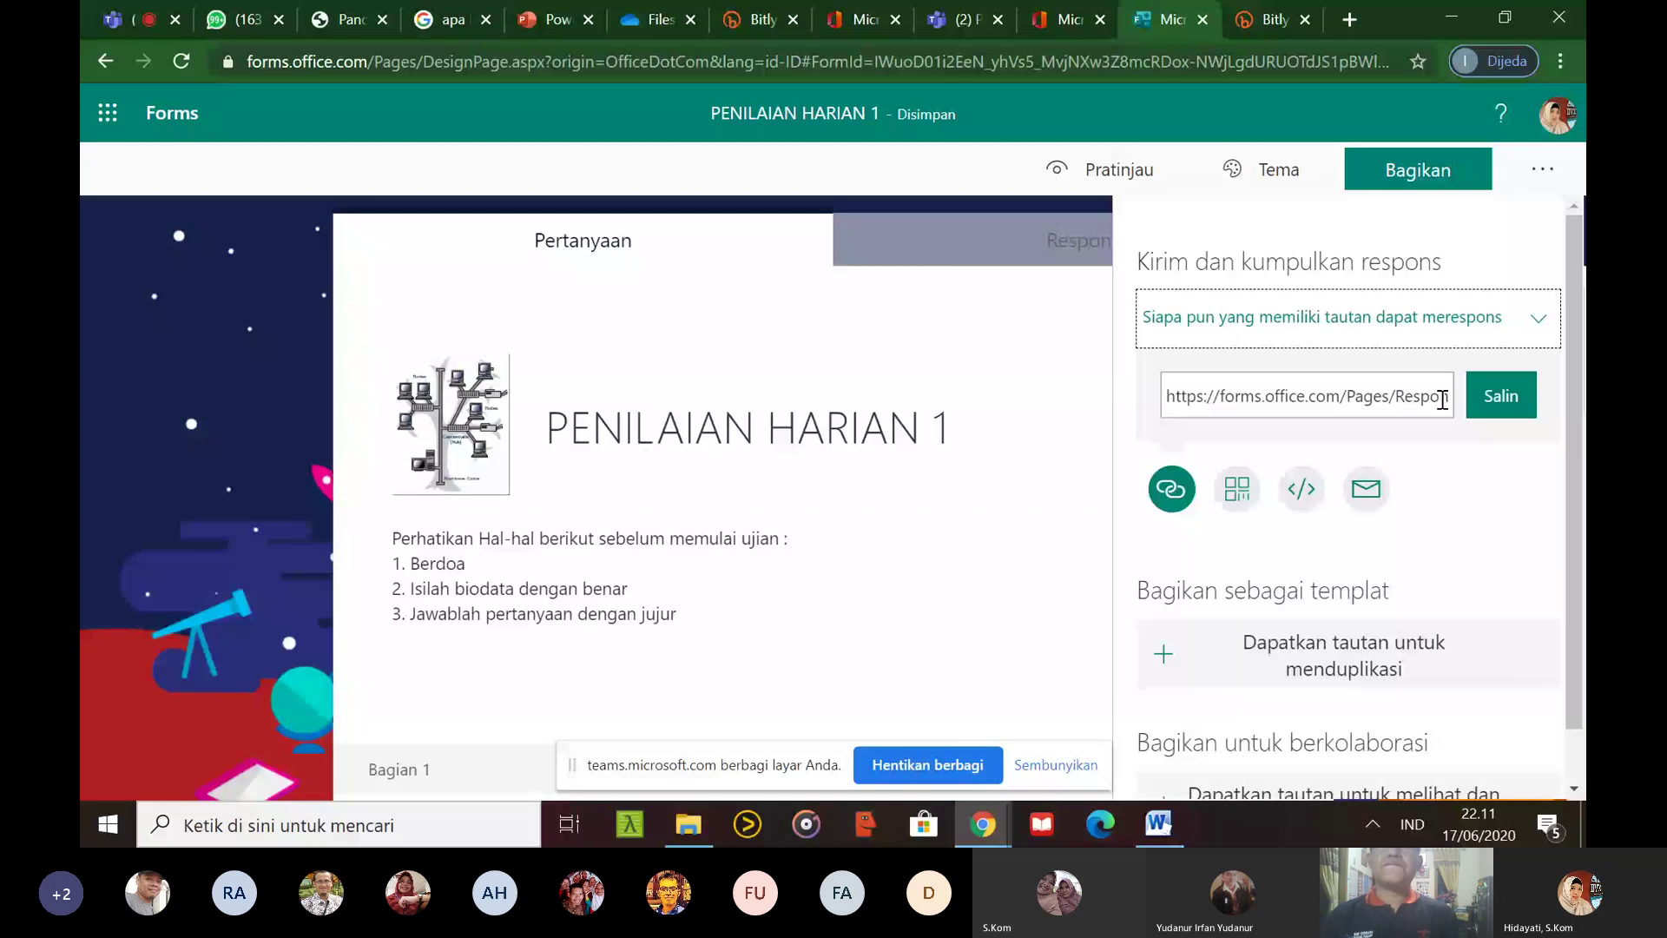
click(1238, 491)
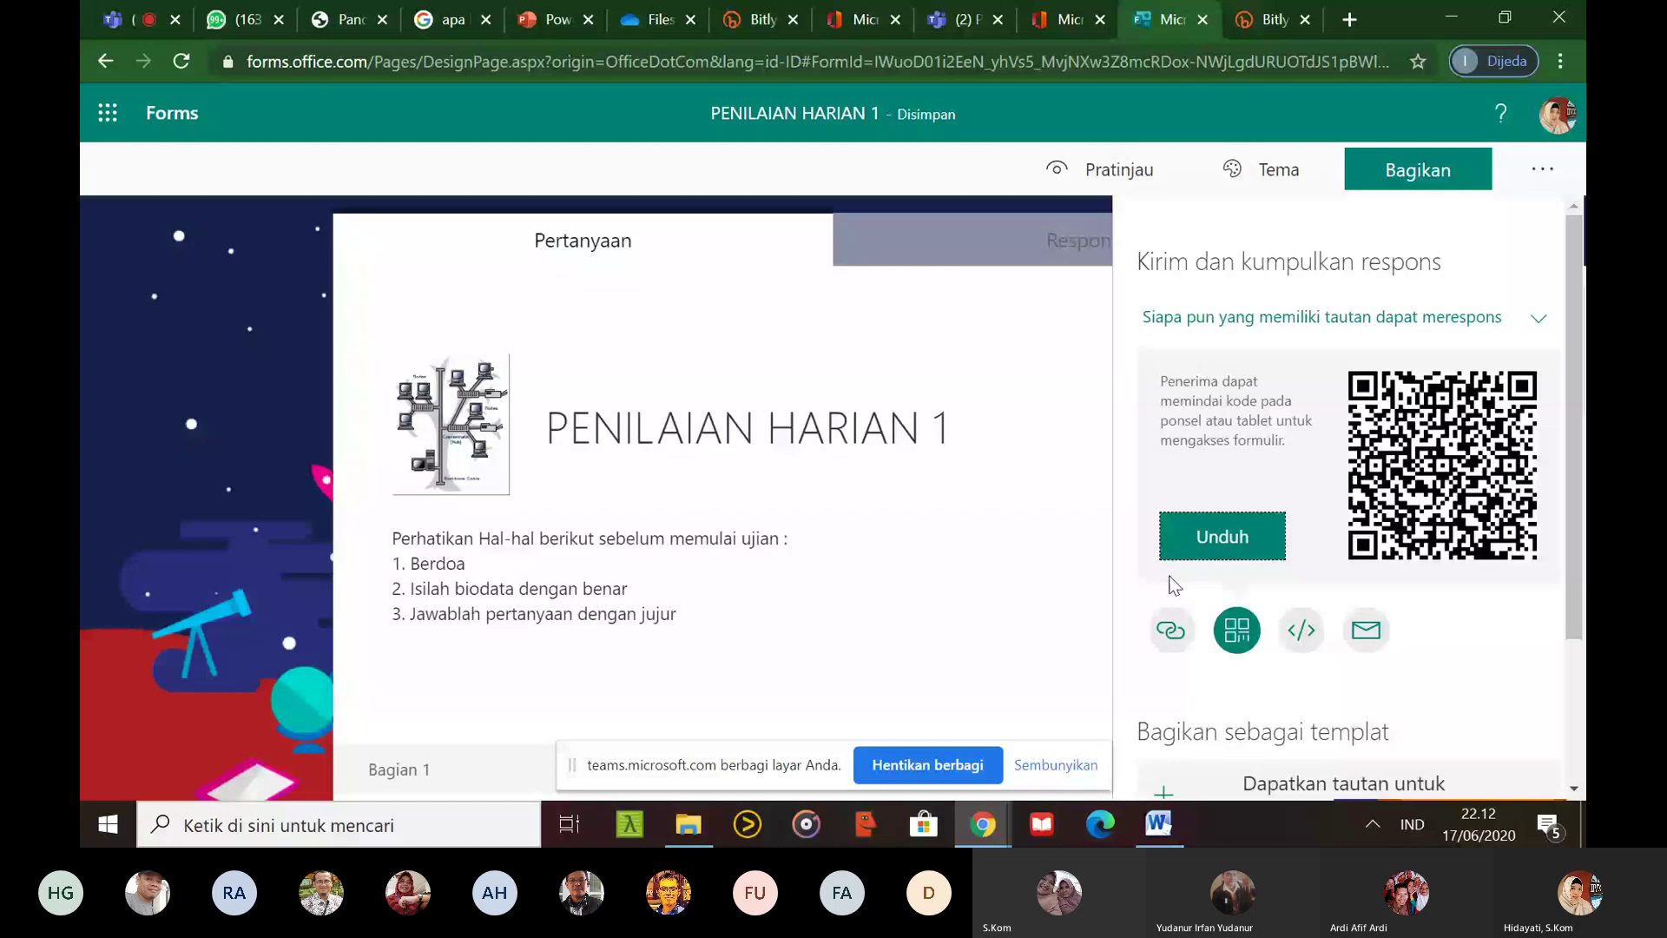
click(1300, 630)
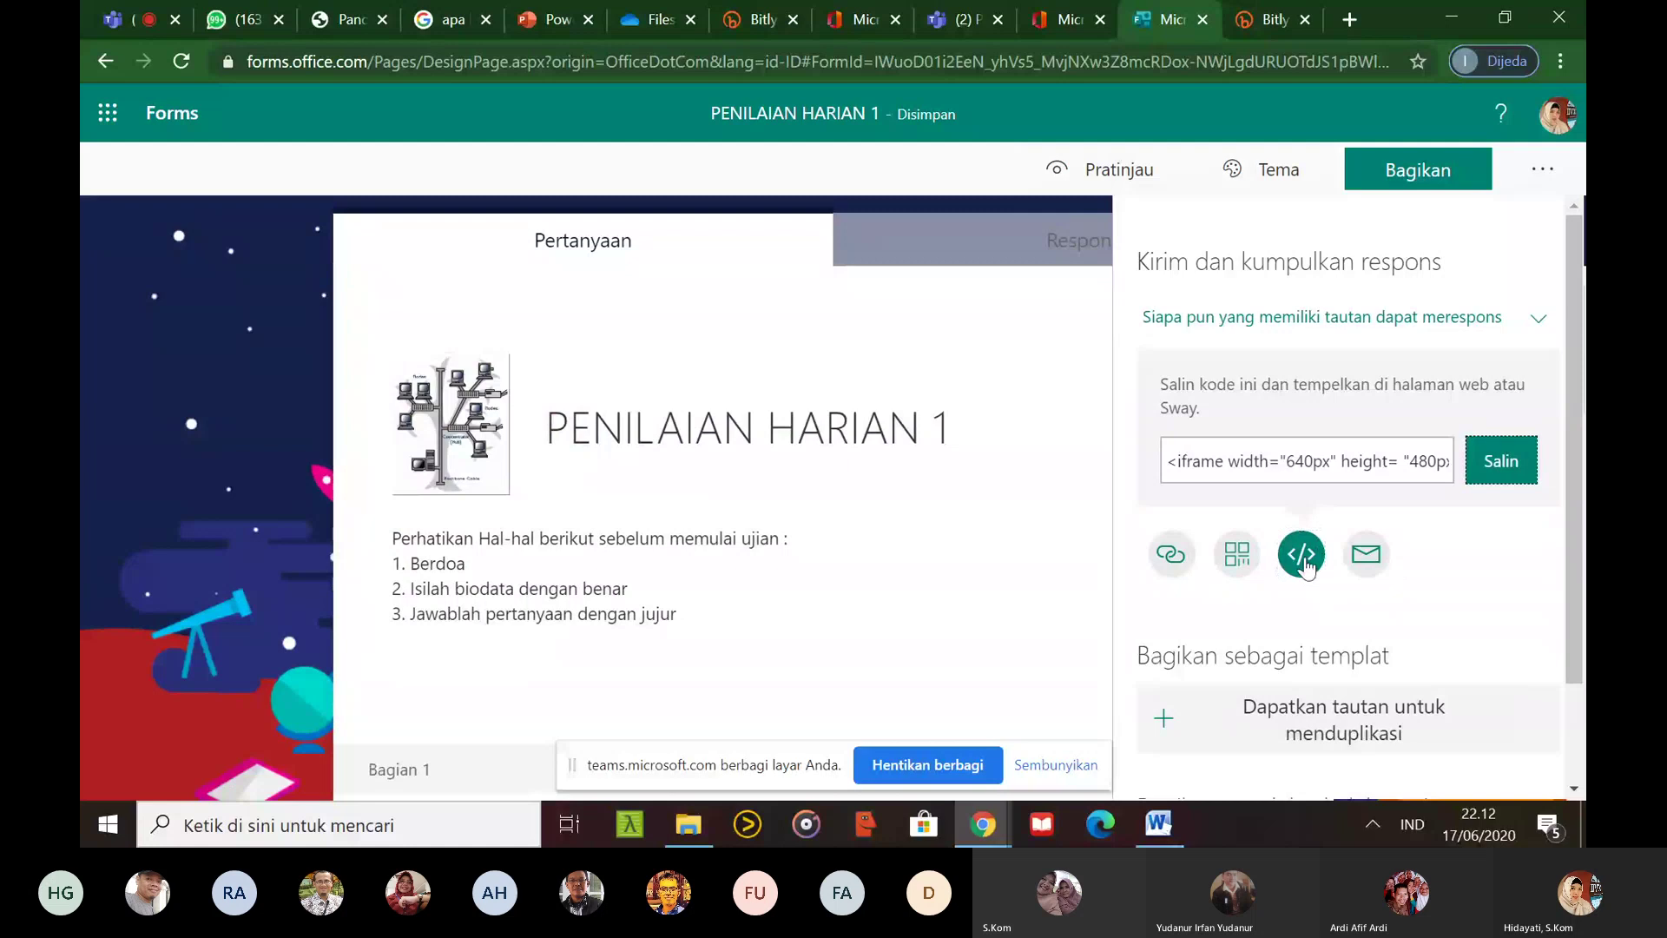
click(1212, 466)
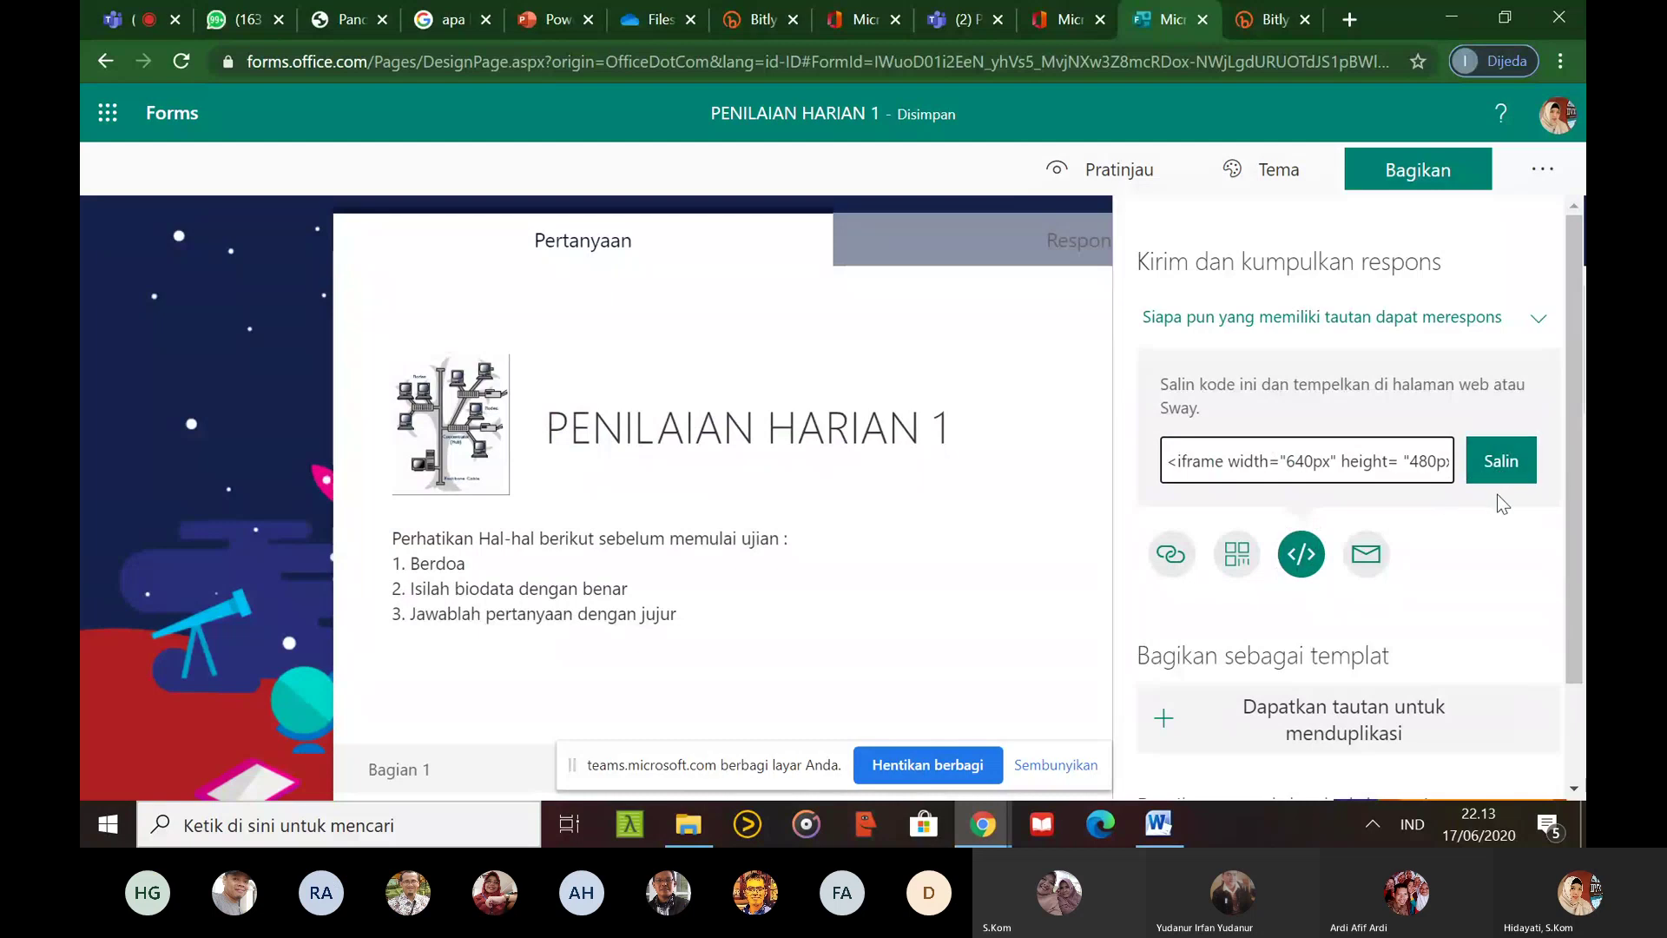
Copy the quiz's response link and shorten it on the Bitly website
click(1170, 556)
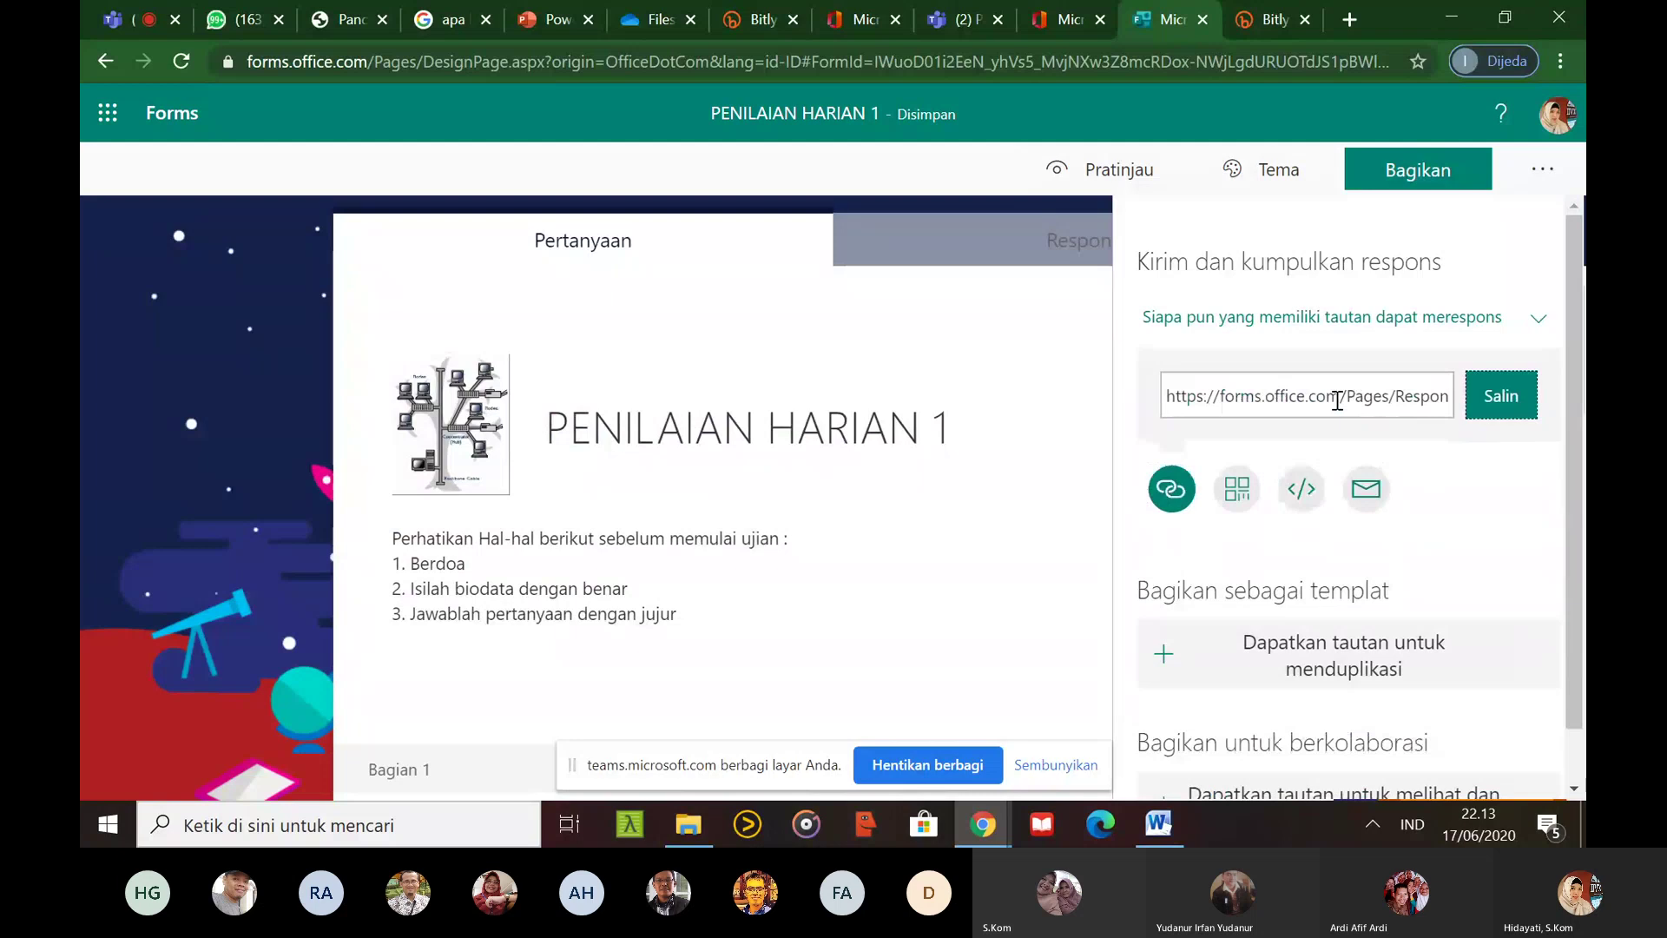
click(1501, 398)
click(1273, 20)
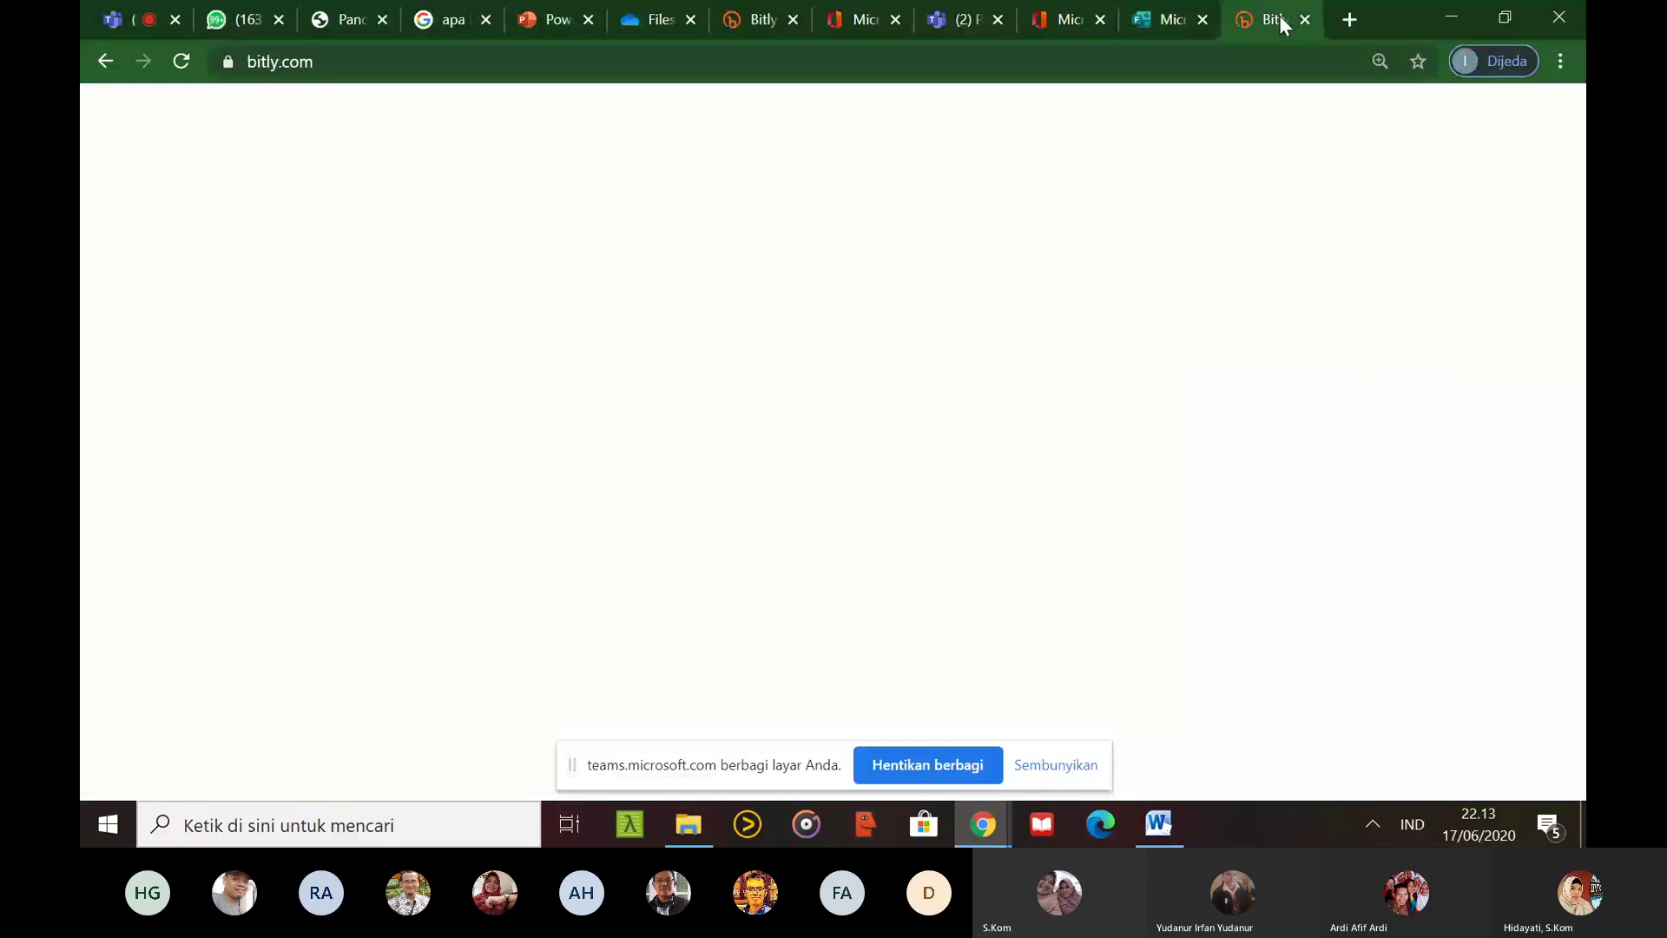
click(580, 395)
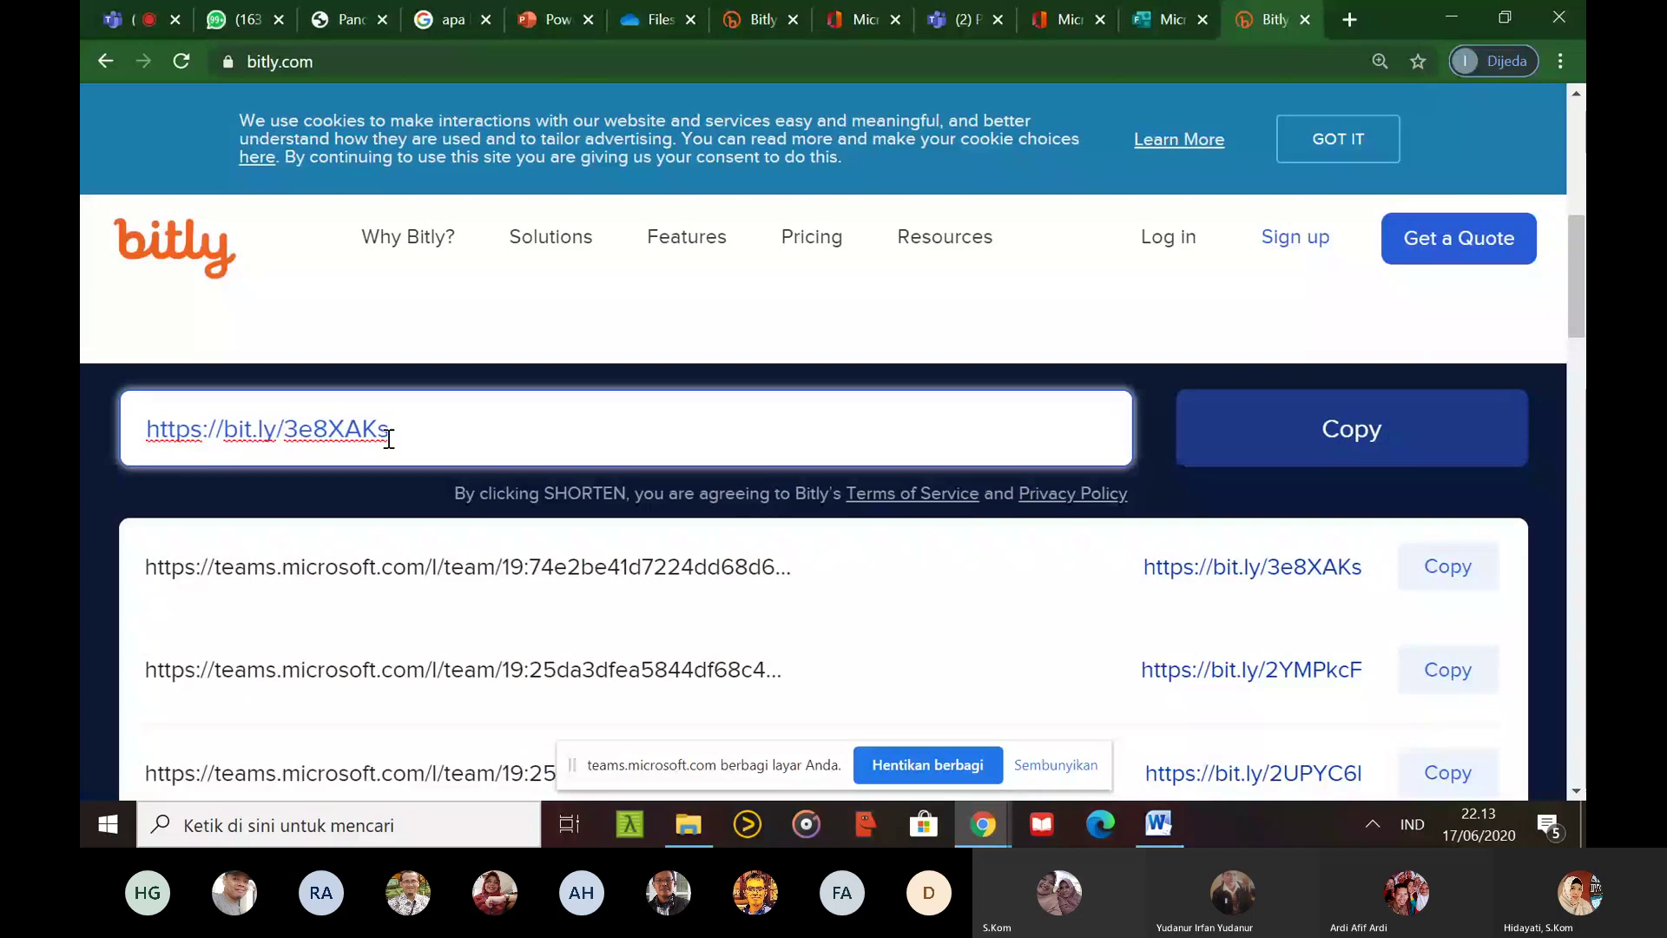
key(ctrl+v)
click(1326, 444)
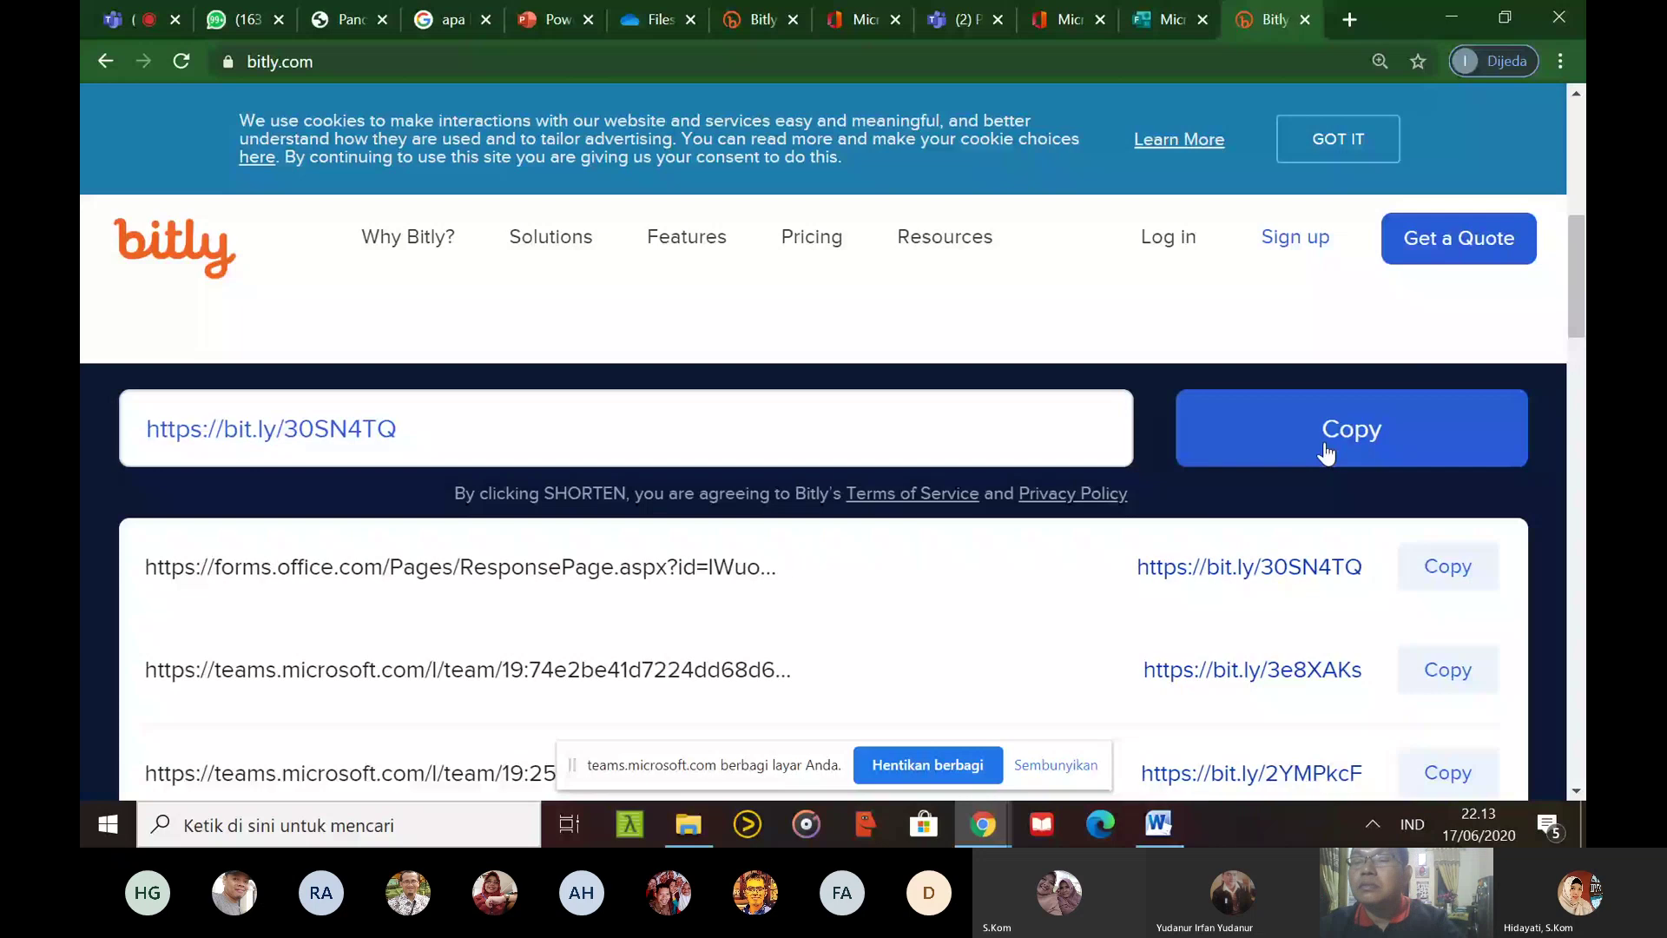
Copy the shortened quiz link and send it to the DESIMINASI TOT MS.365 group in WhatsApp Web
click(1333, 448)
click(1351, 444)
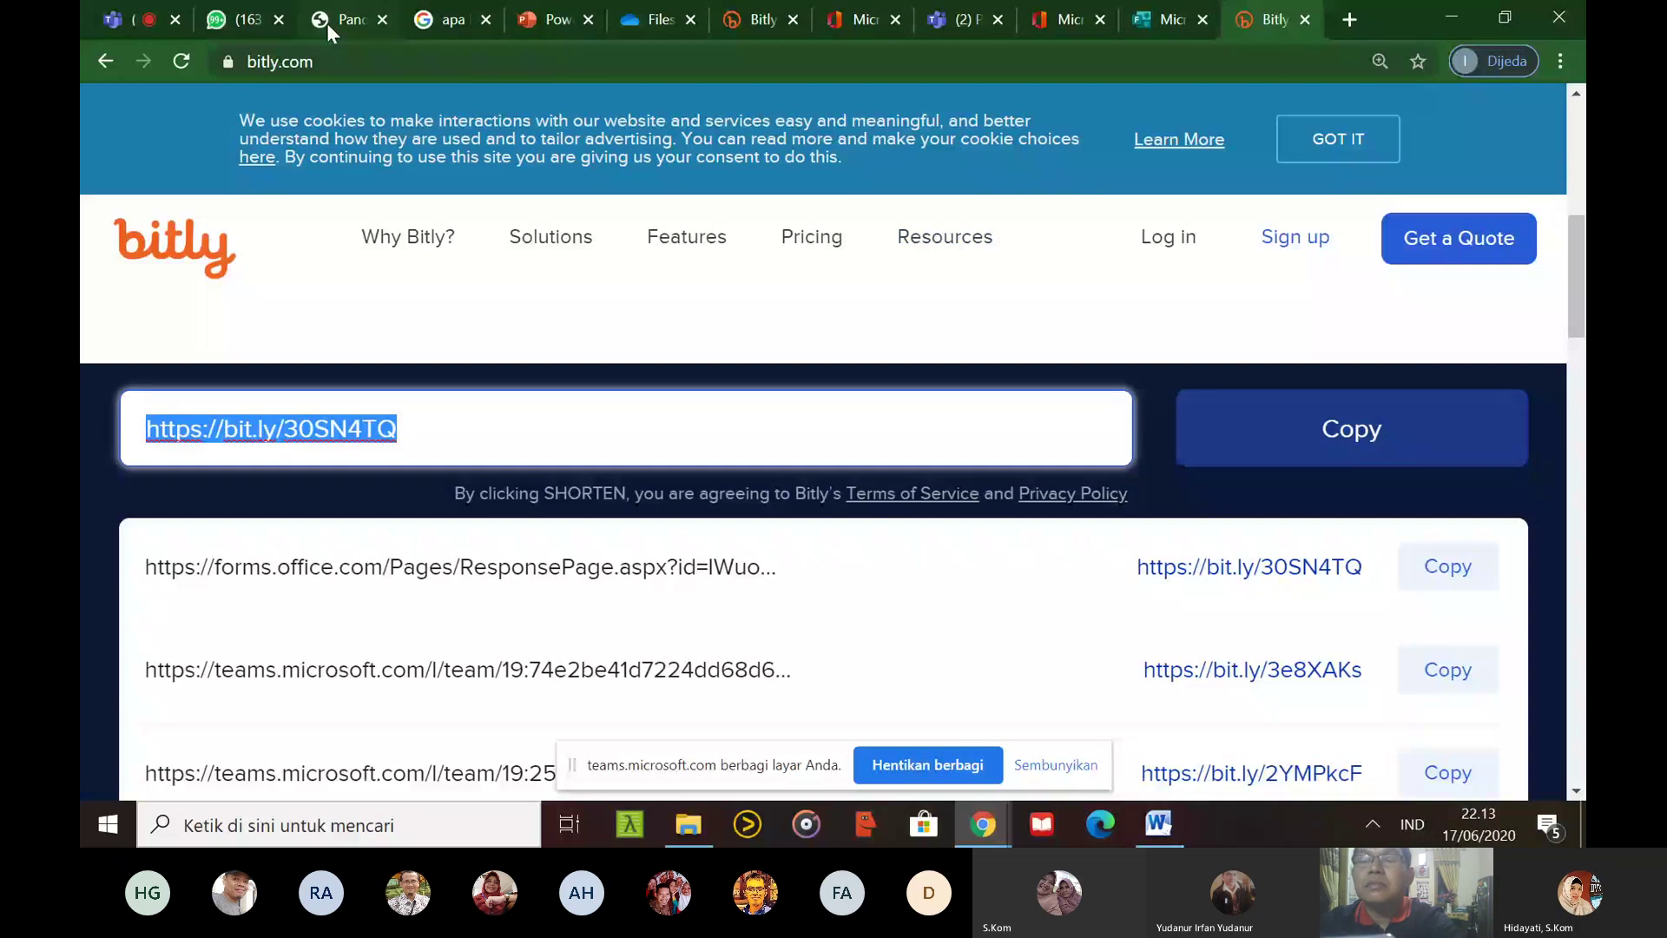
click(234, 19)
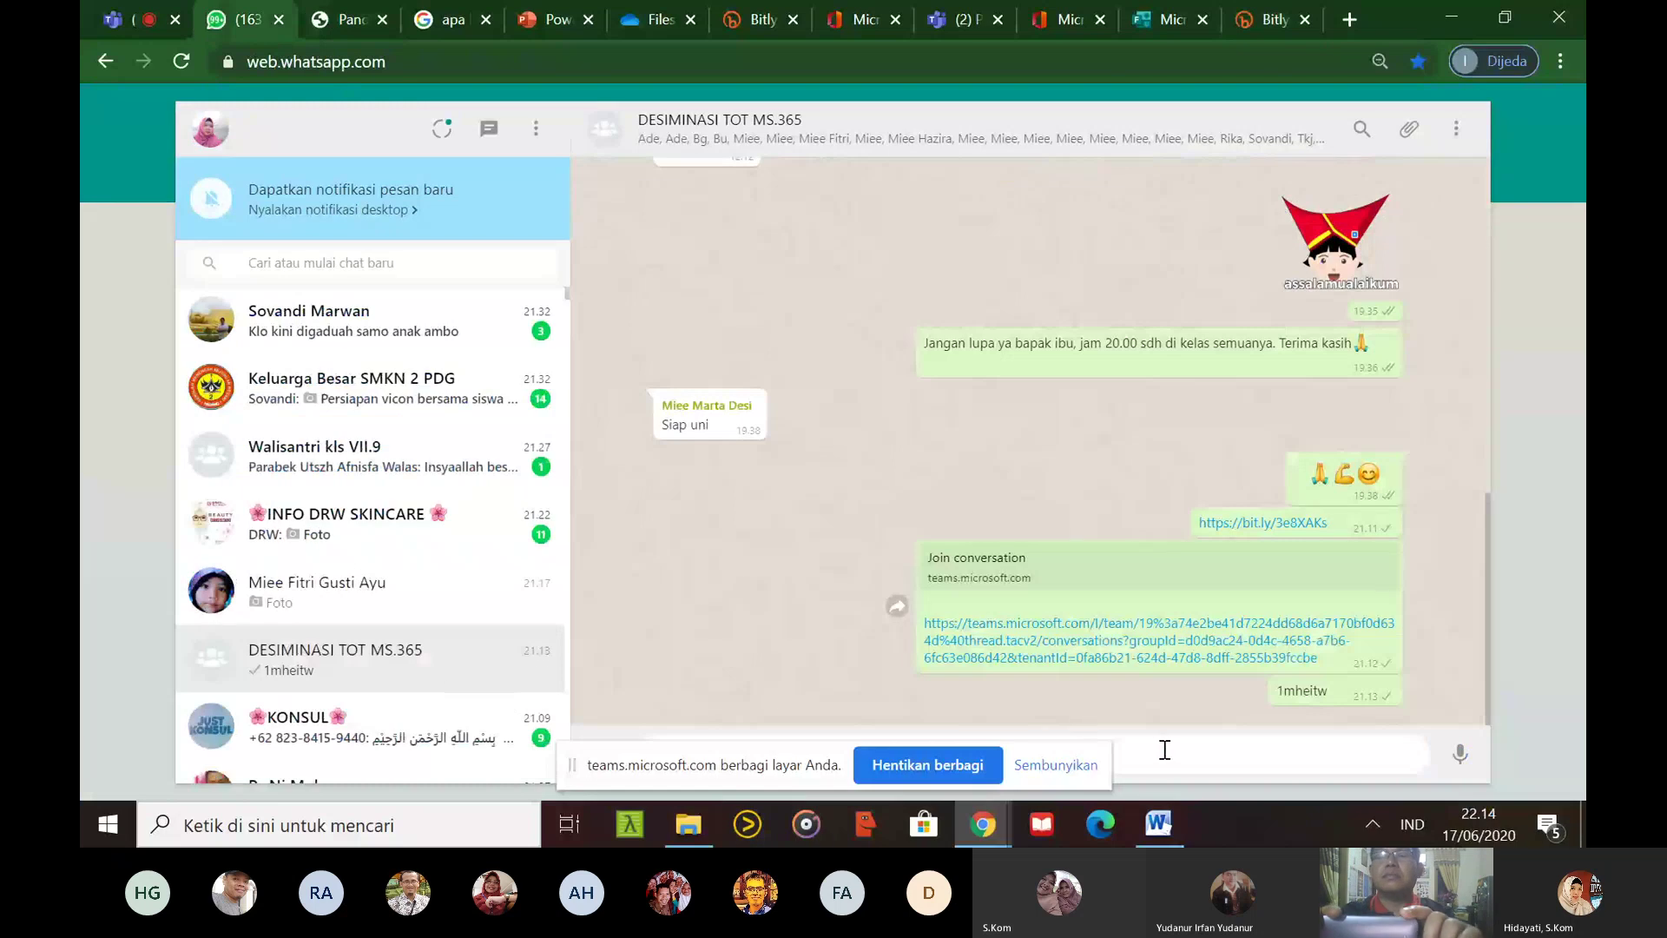
key(ctrl+v)
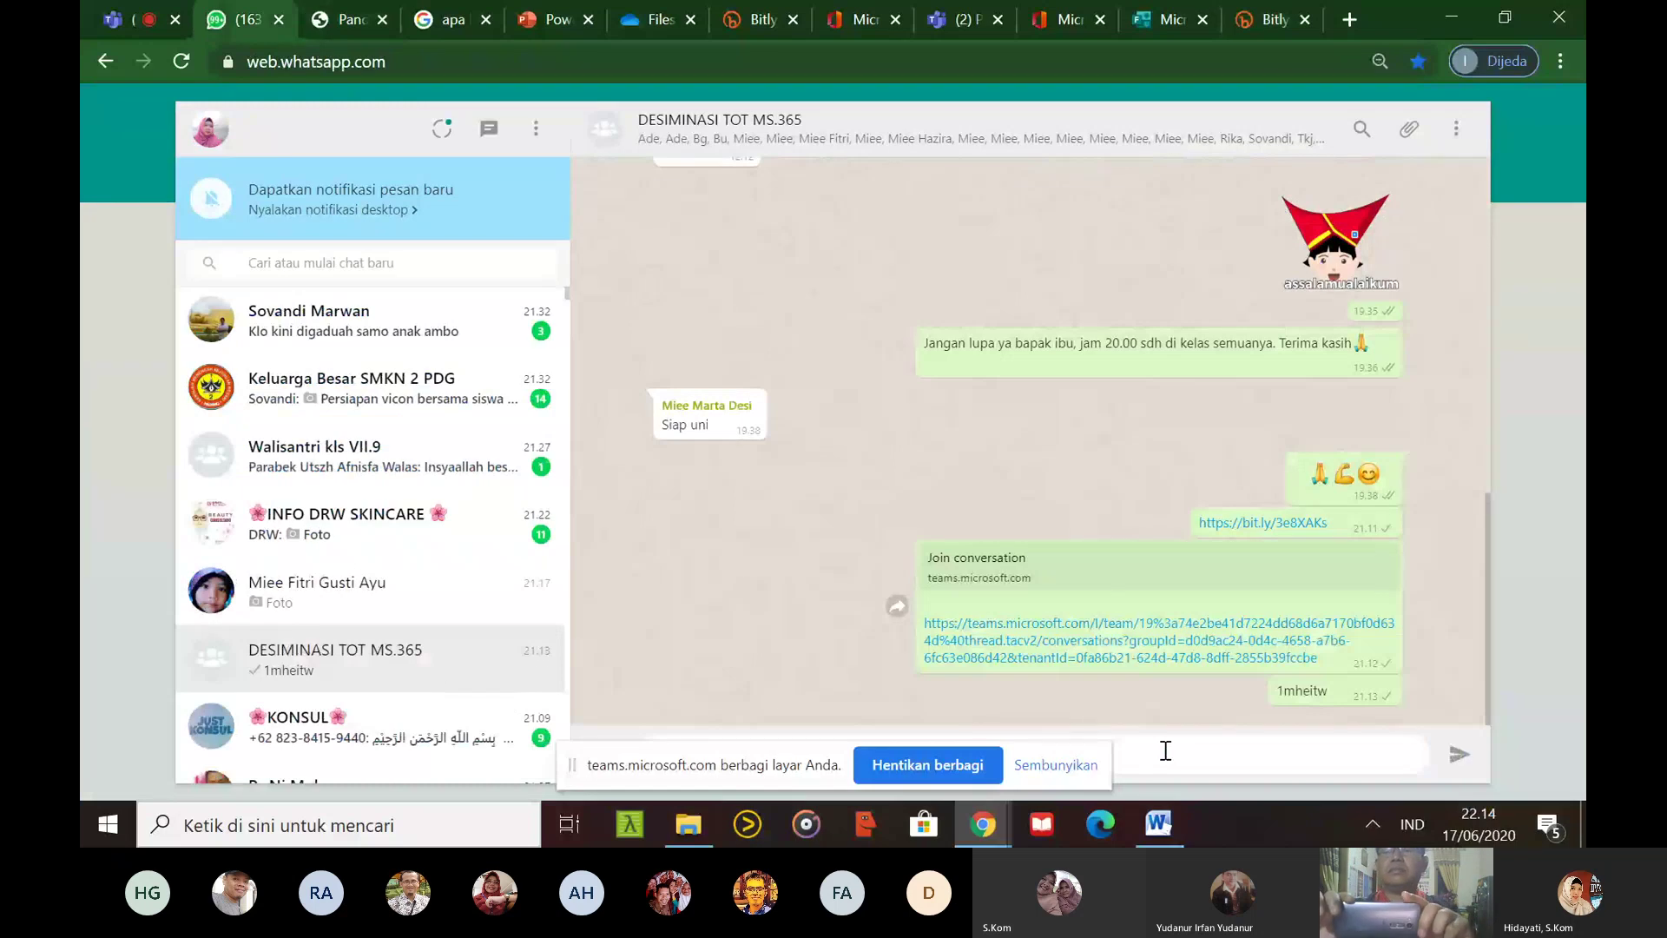
key(Return)
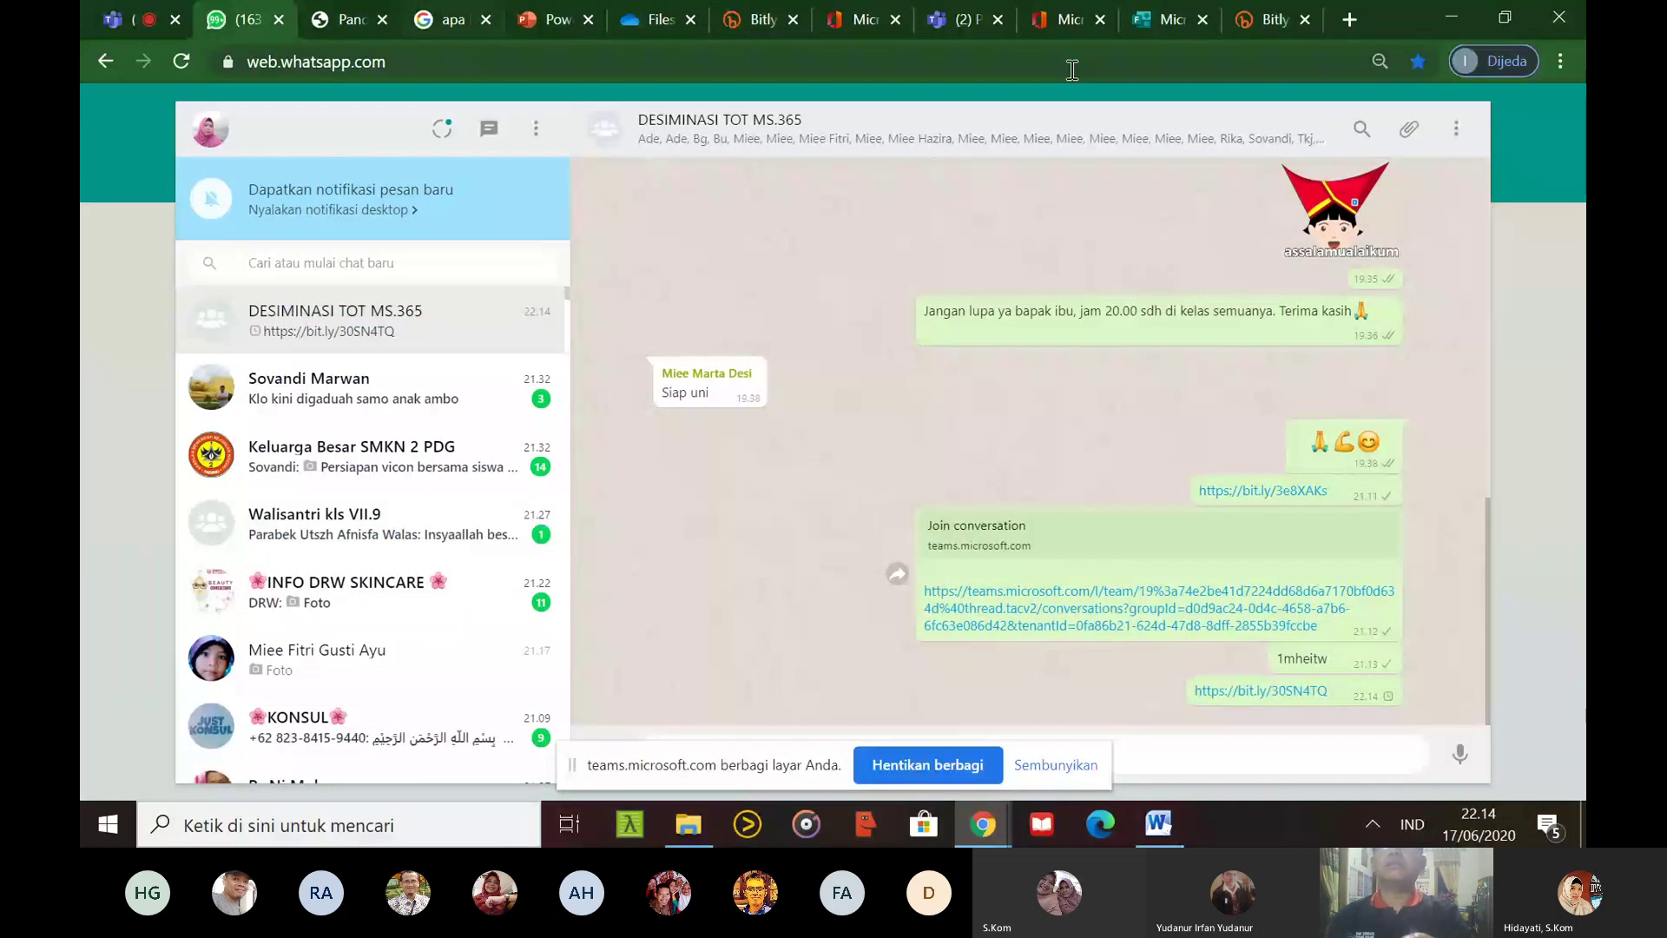
Look at the Pemrograman Dasar channel in Teams, return to the quiz in Forms and review its template and collaboration sharing options
click(962, 19)
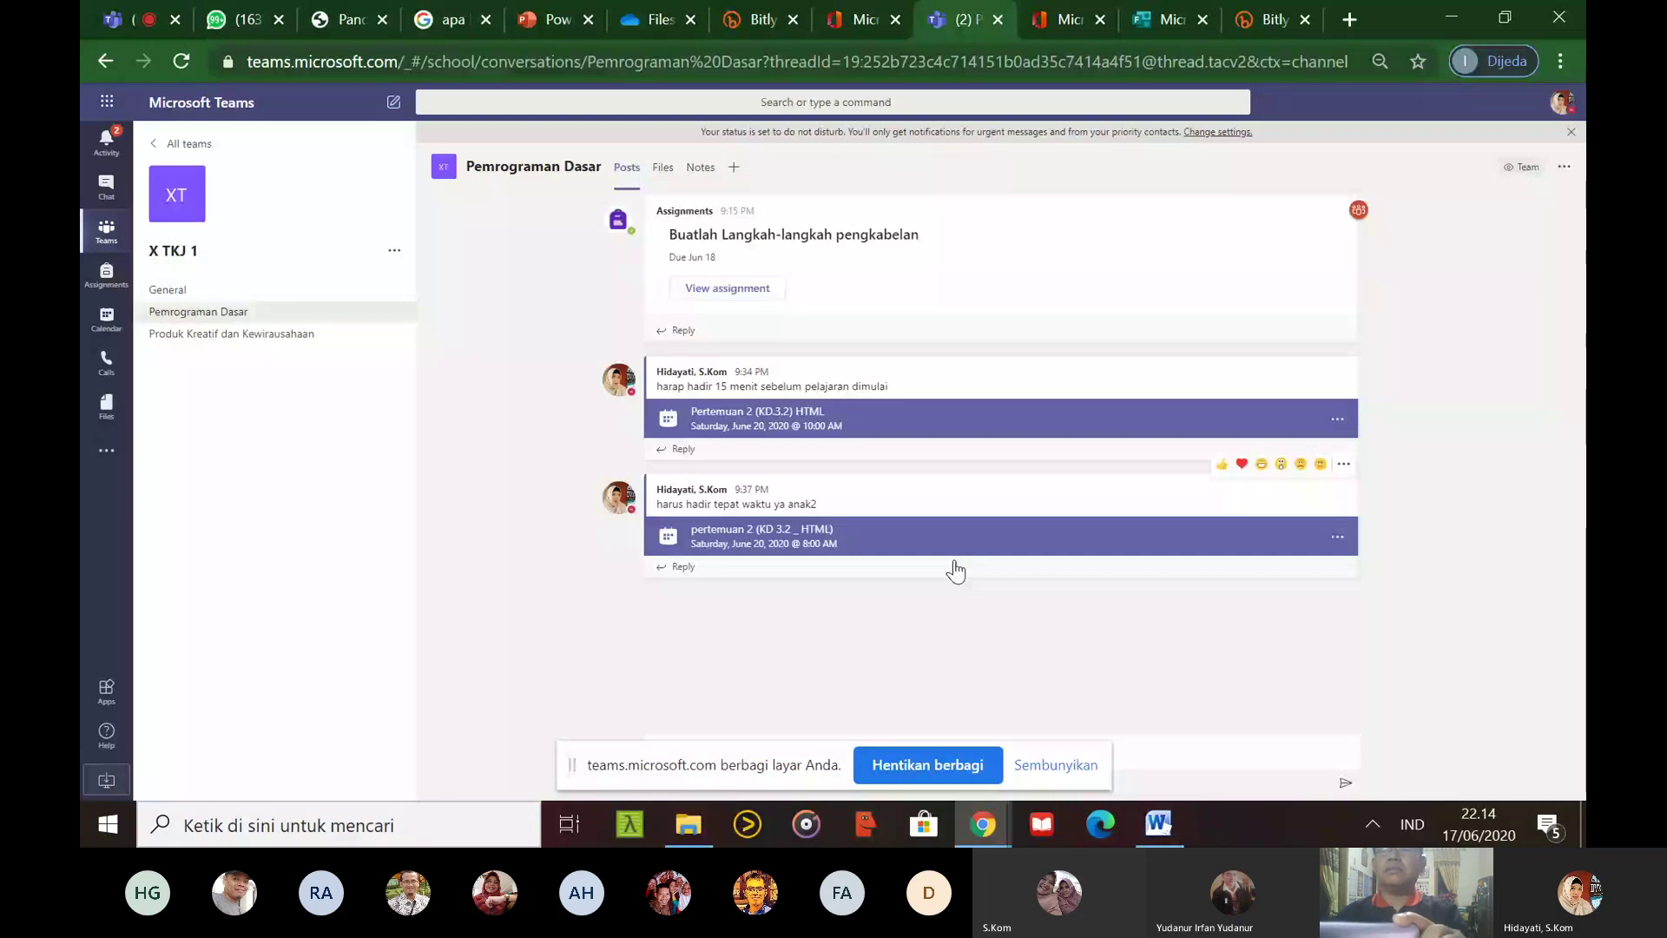
click(1168, 19)
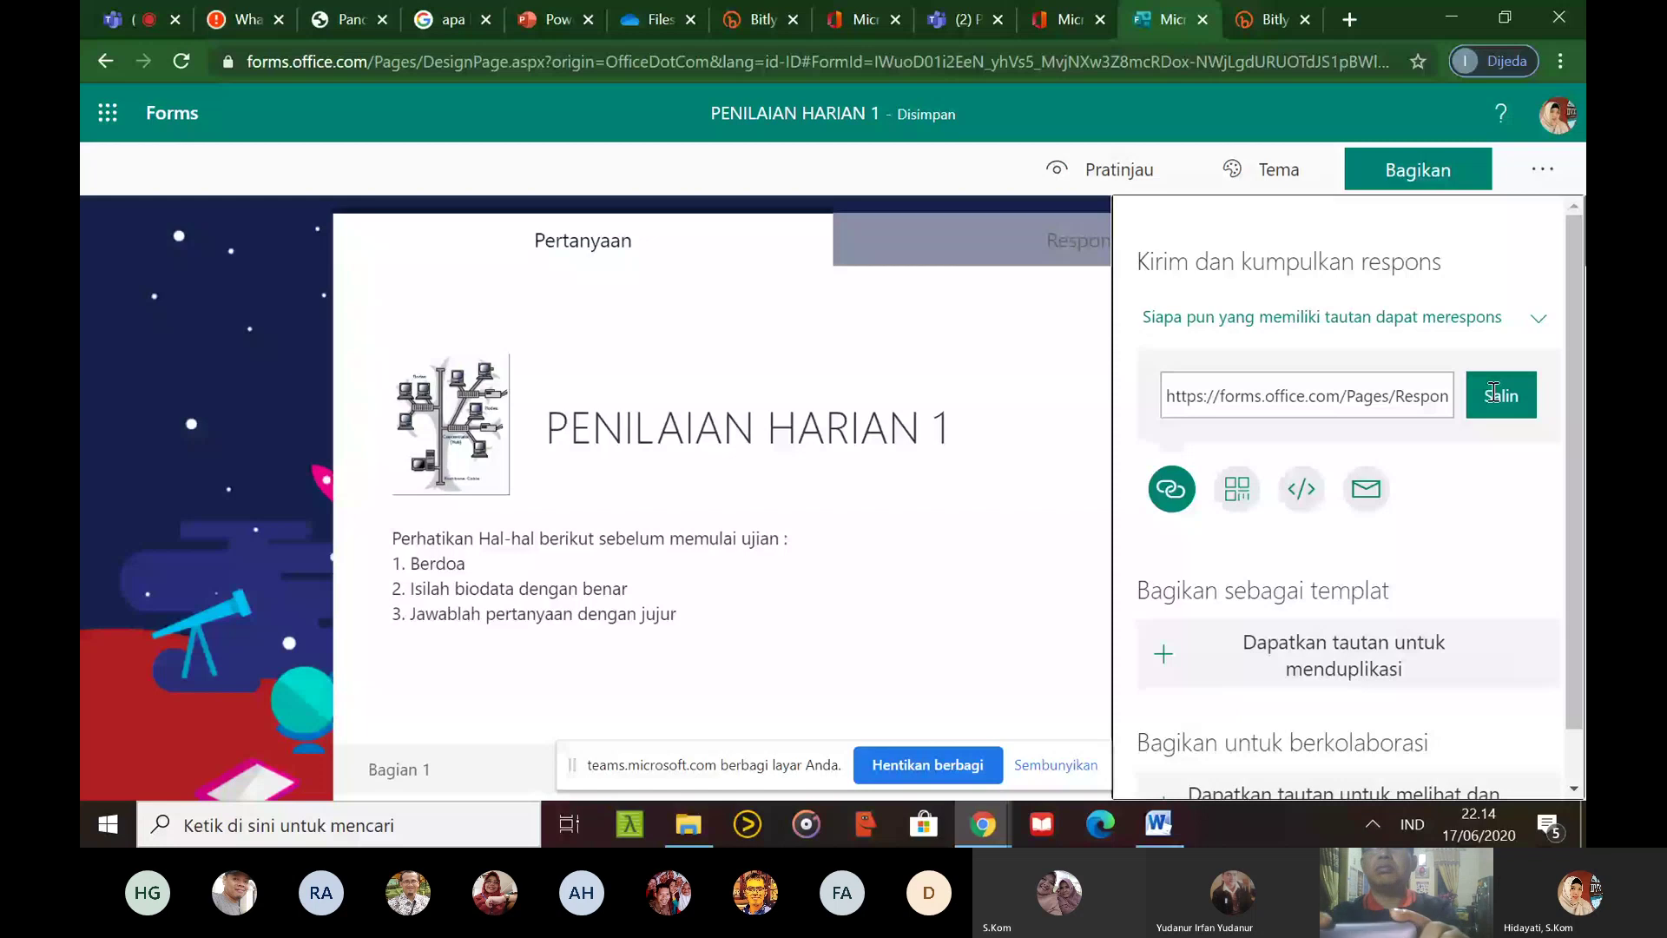
scroll(1571, 511, down, 1)
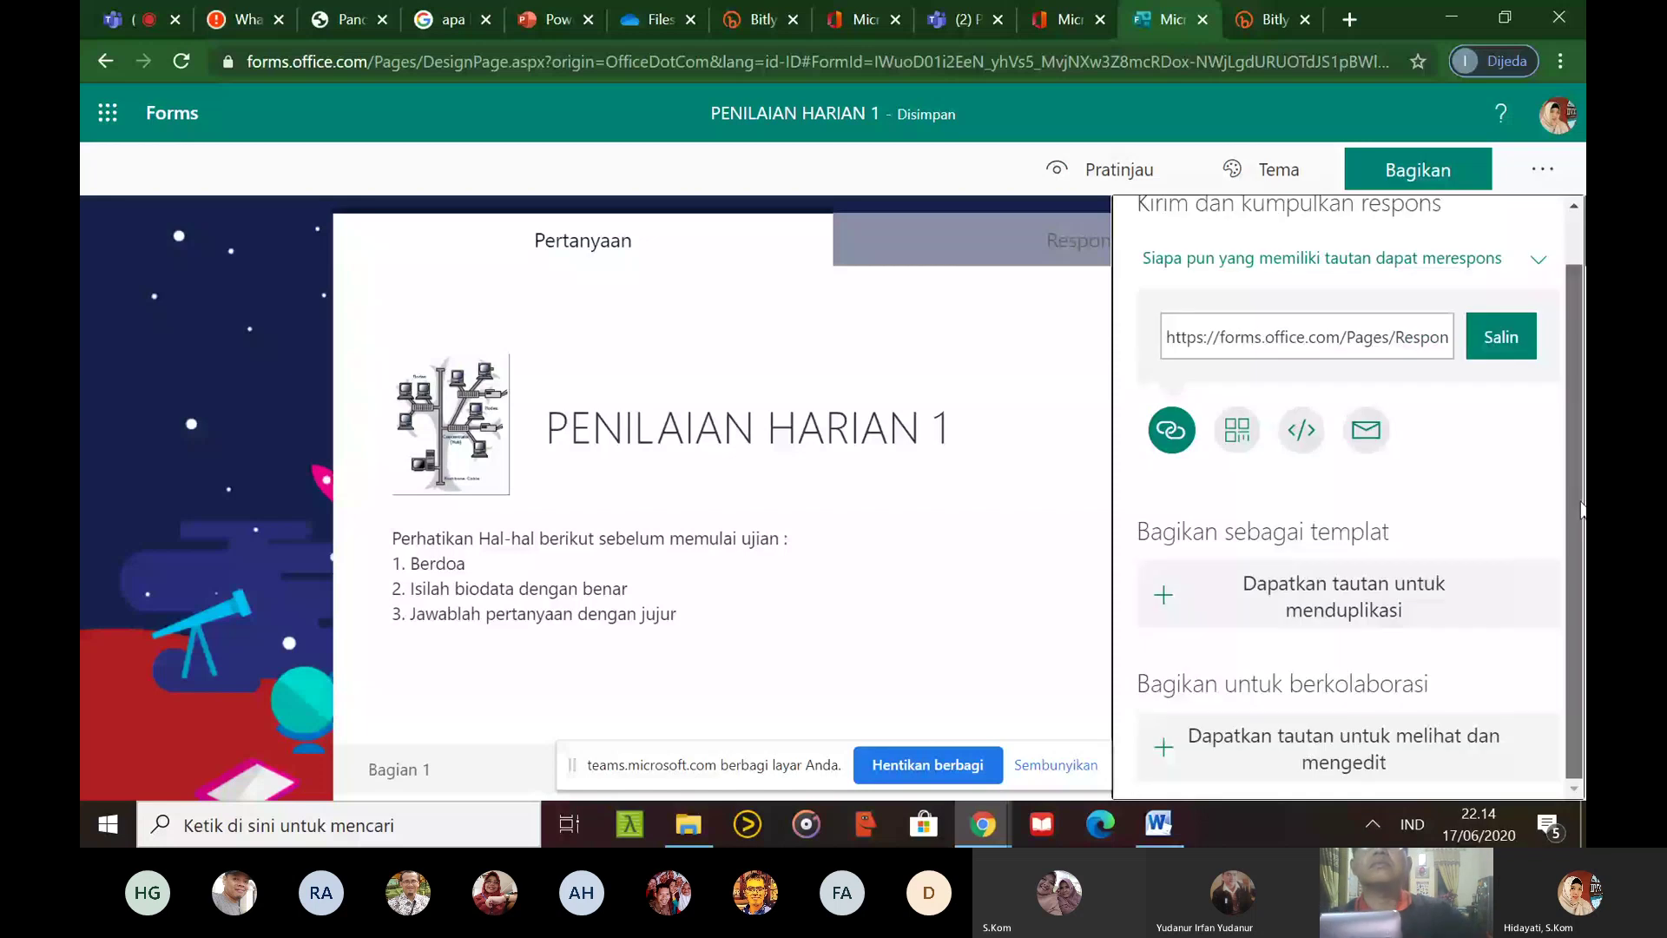
click(705, 333)
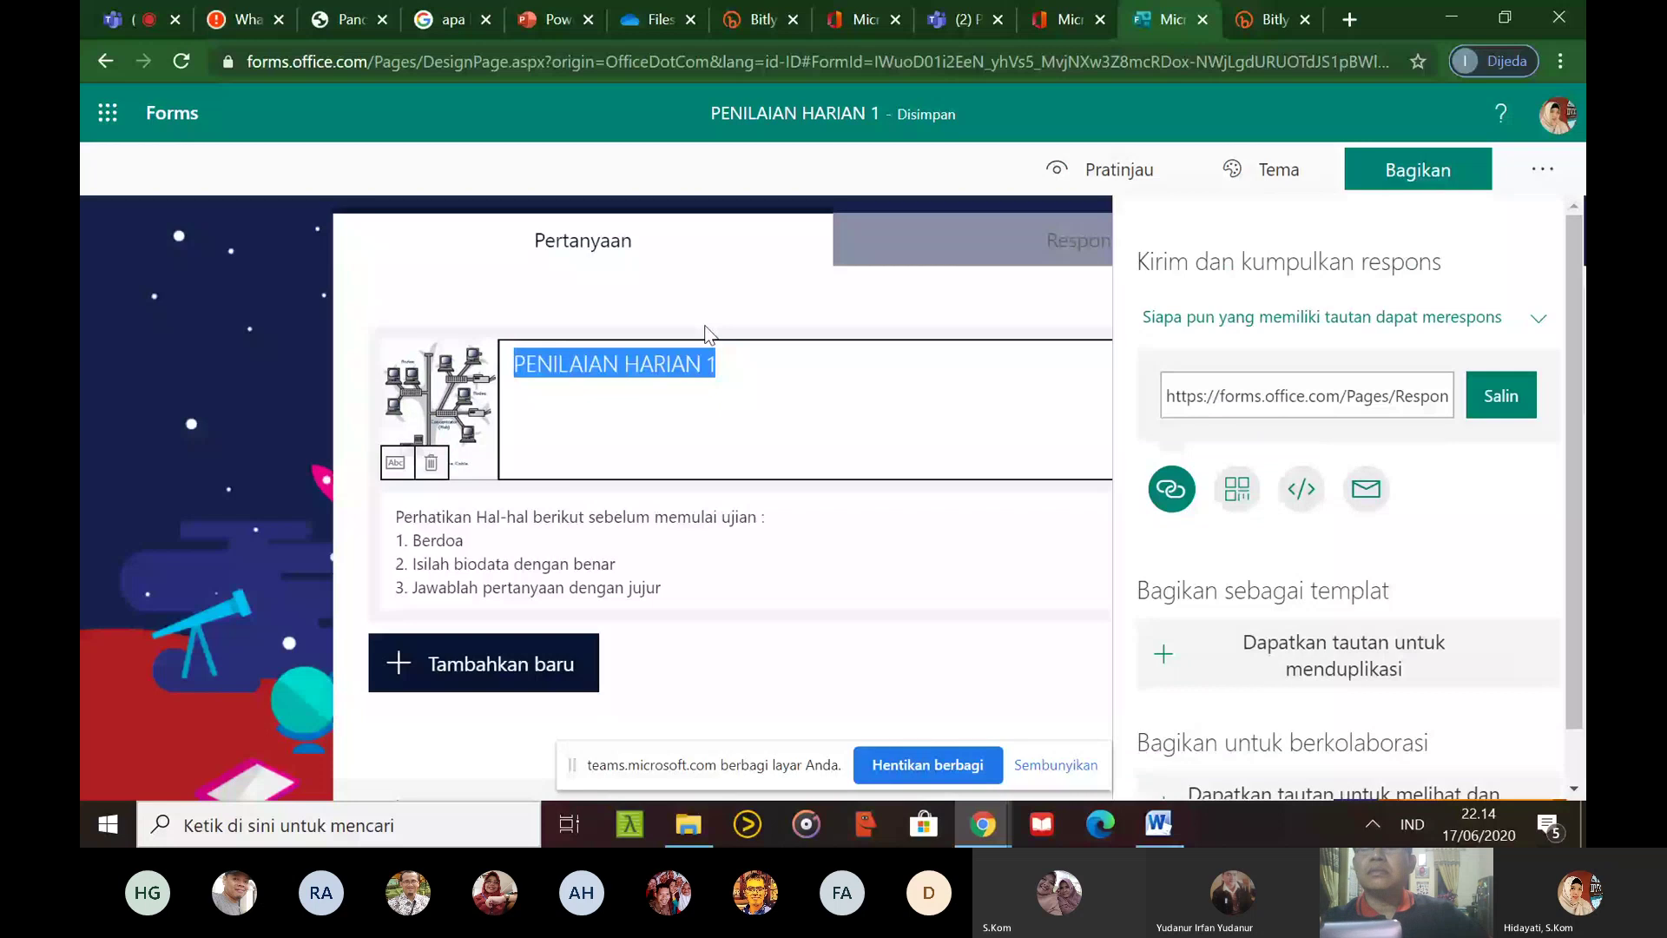
click(711, 336)
Mark option b, "Mengatur dan mengontrol lalu lintas jaringan", as the correct answer to question 4 about the Firewall
drag(1576, 347, 1576, 586)
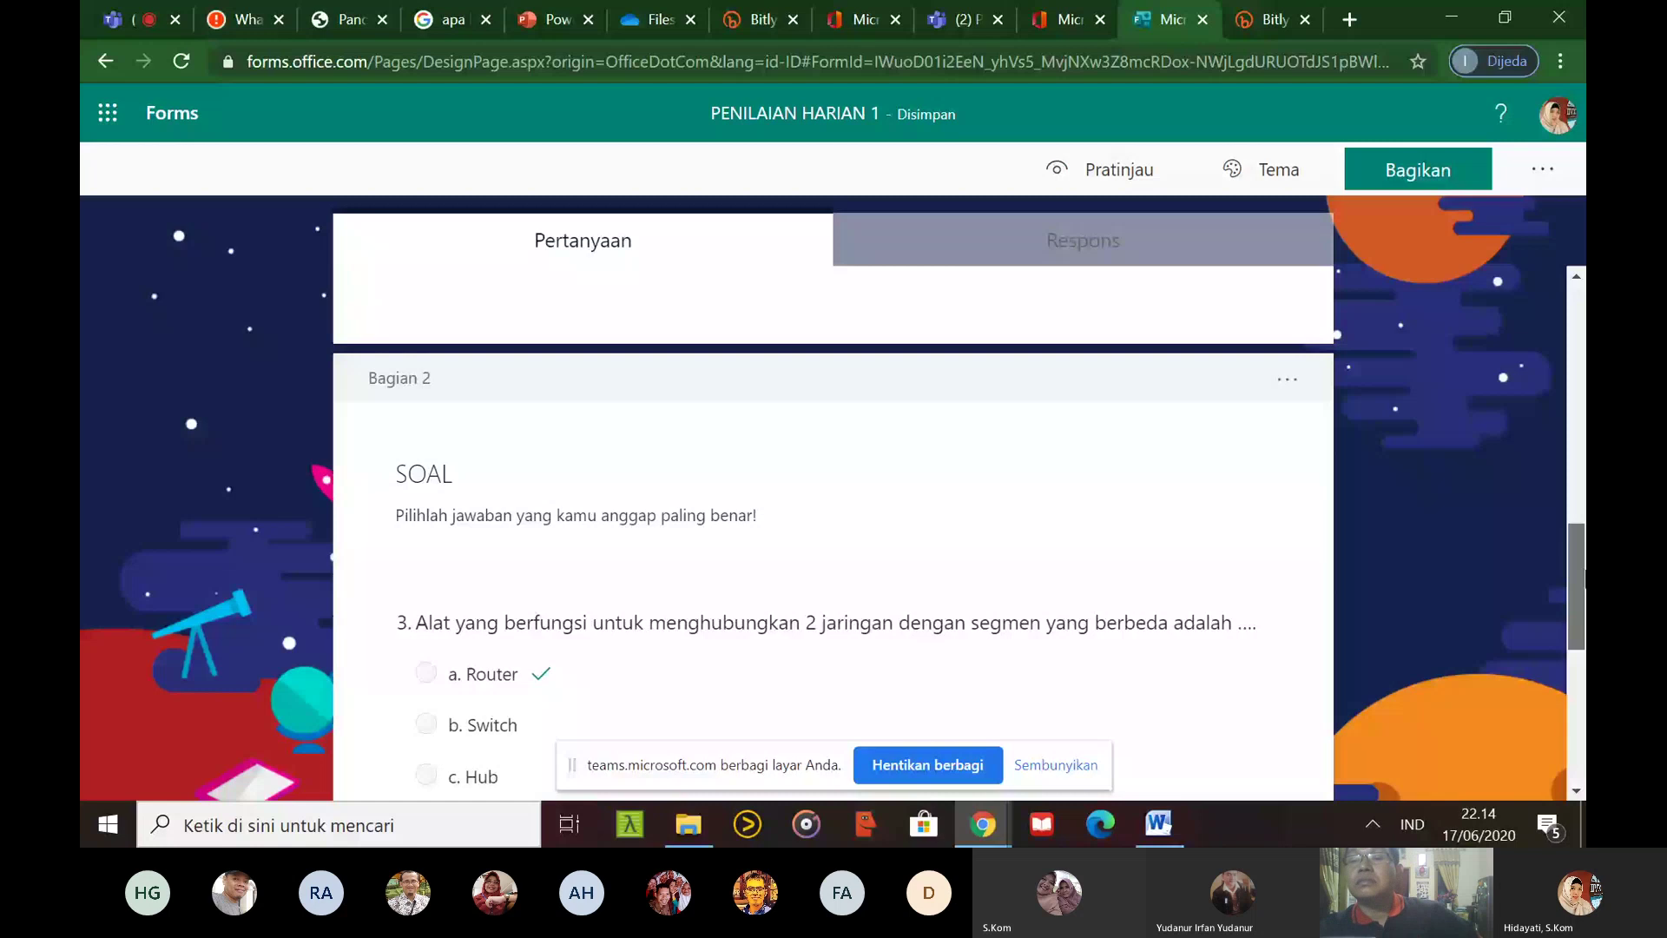
scroll(896, 480, down, 5)
click(897, 480)
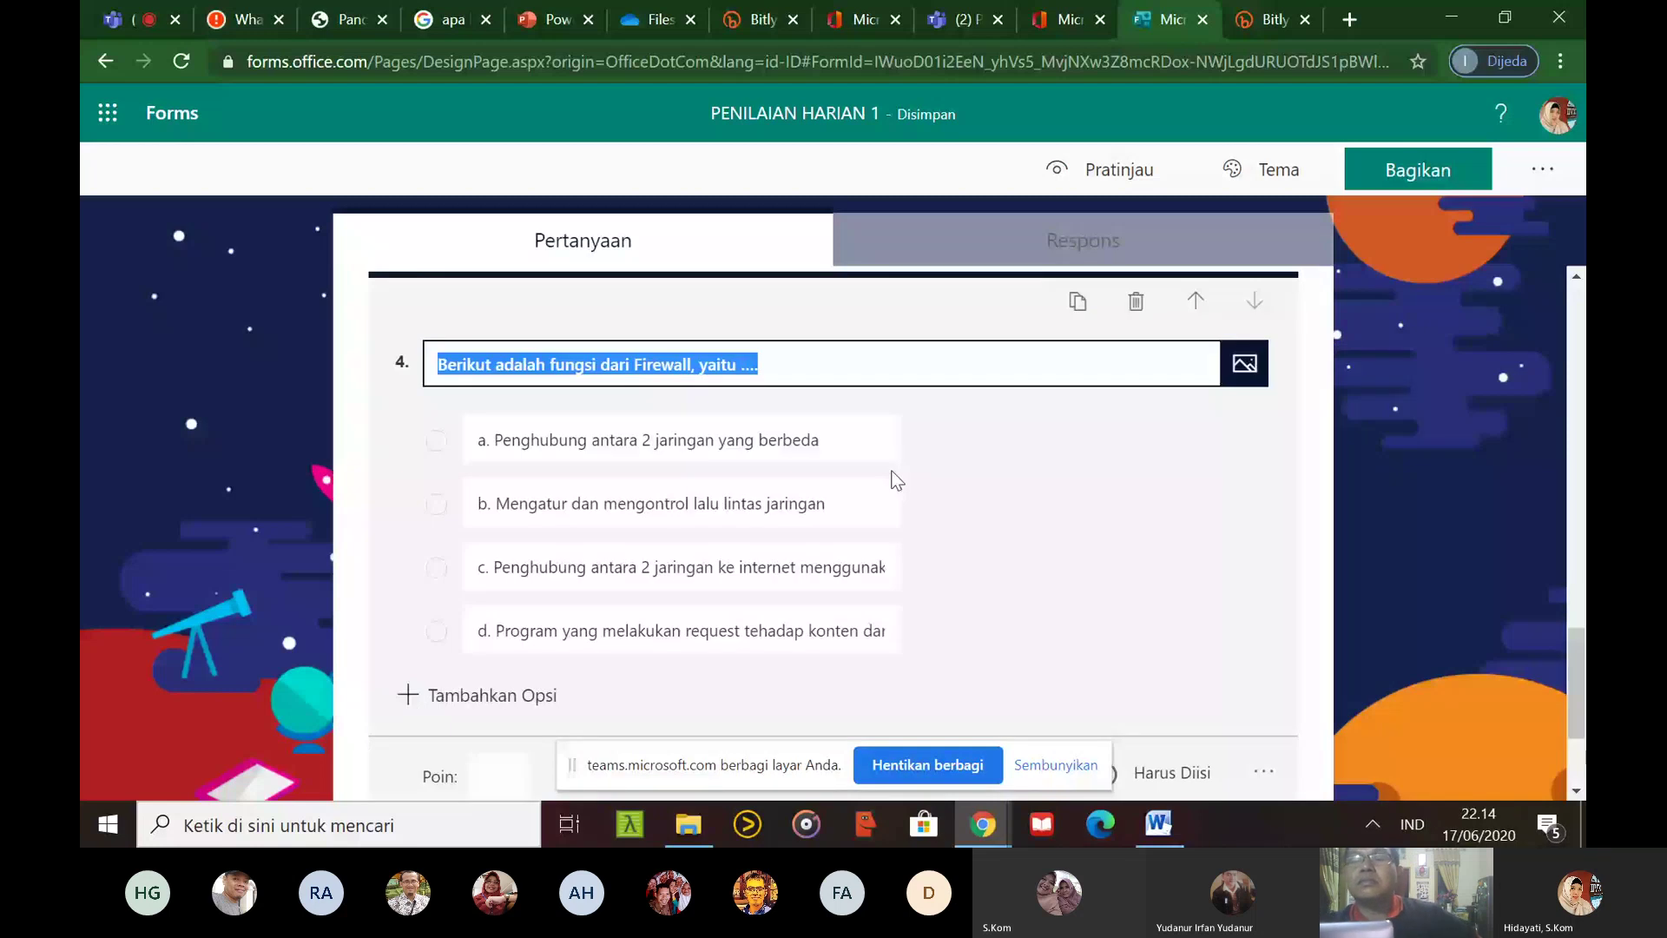
mouse_move(967, 469)
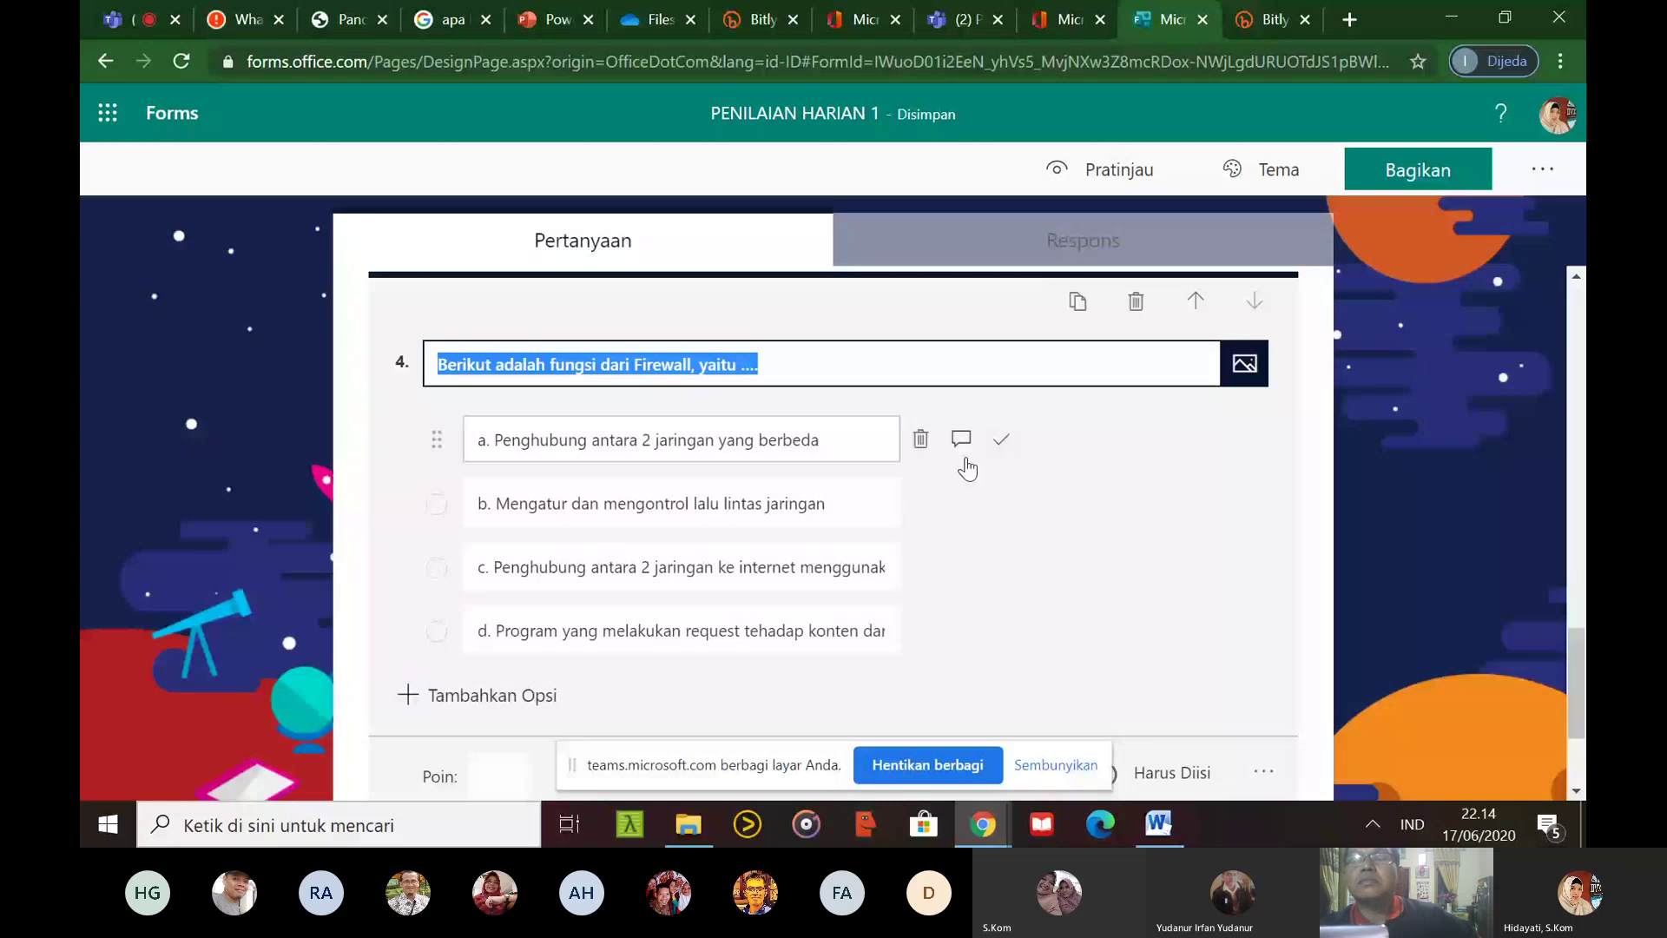
click(1001, 502)
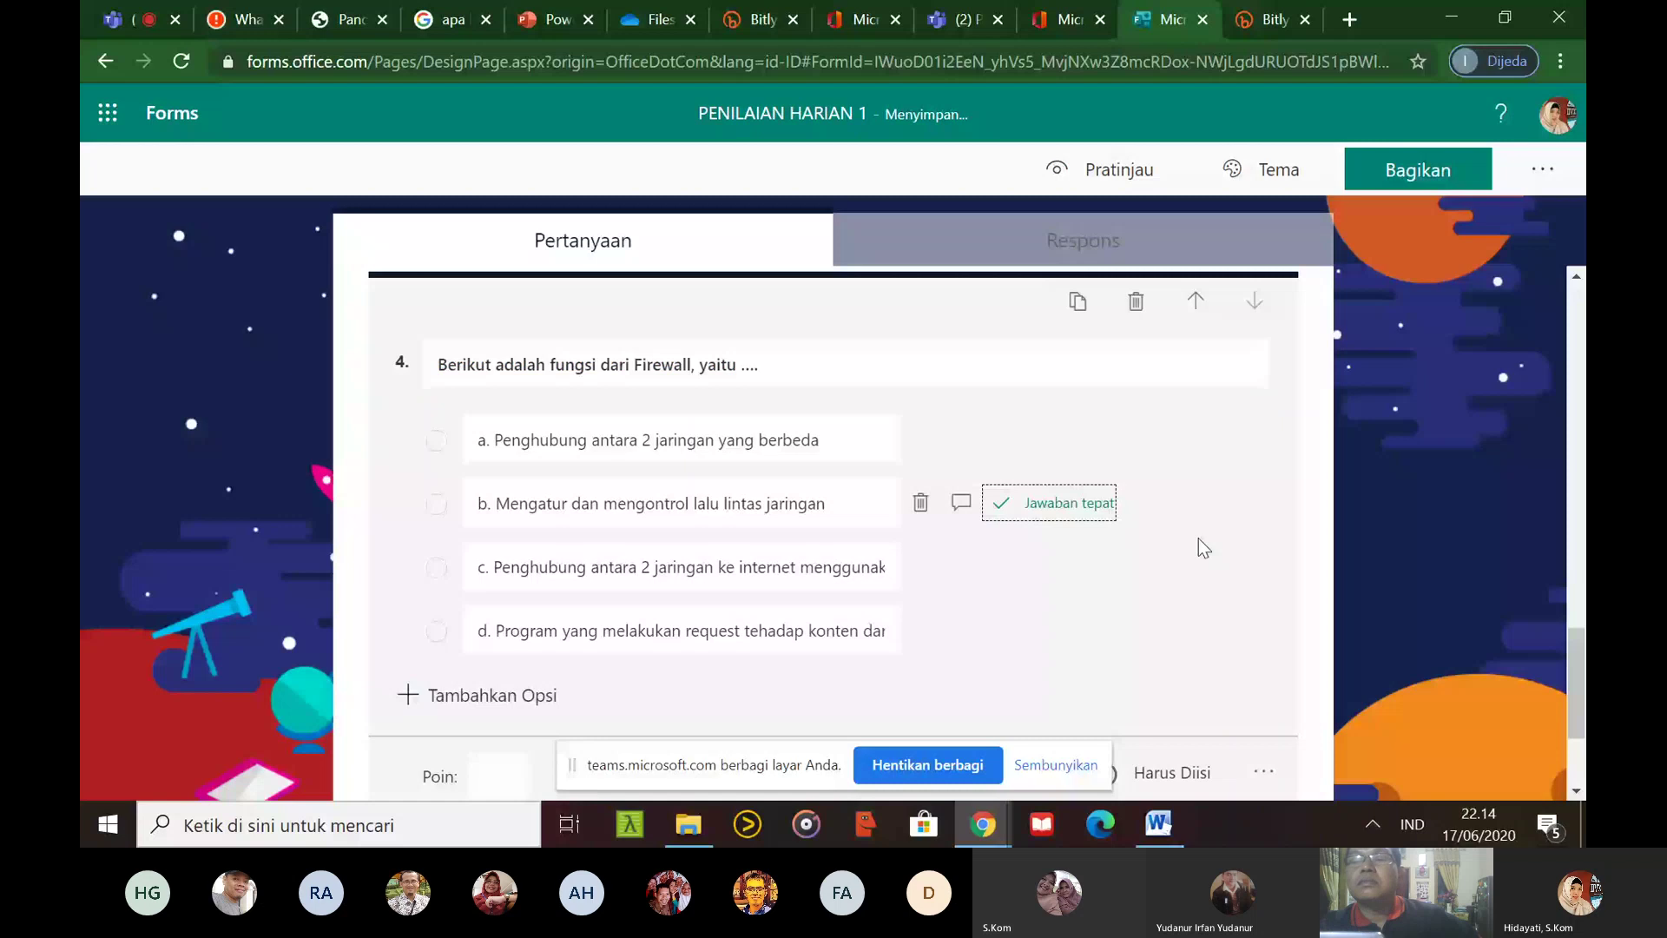
click(1205, 483)
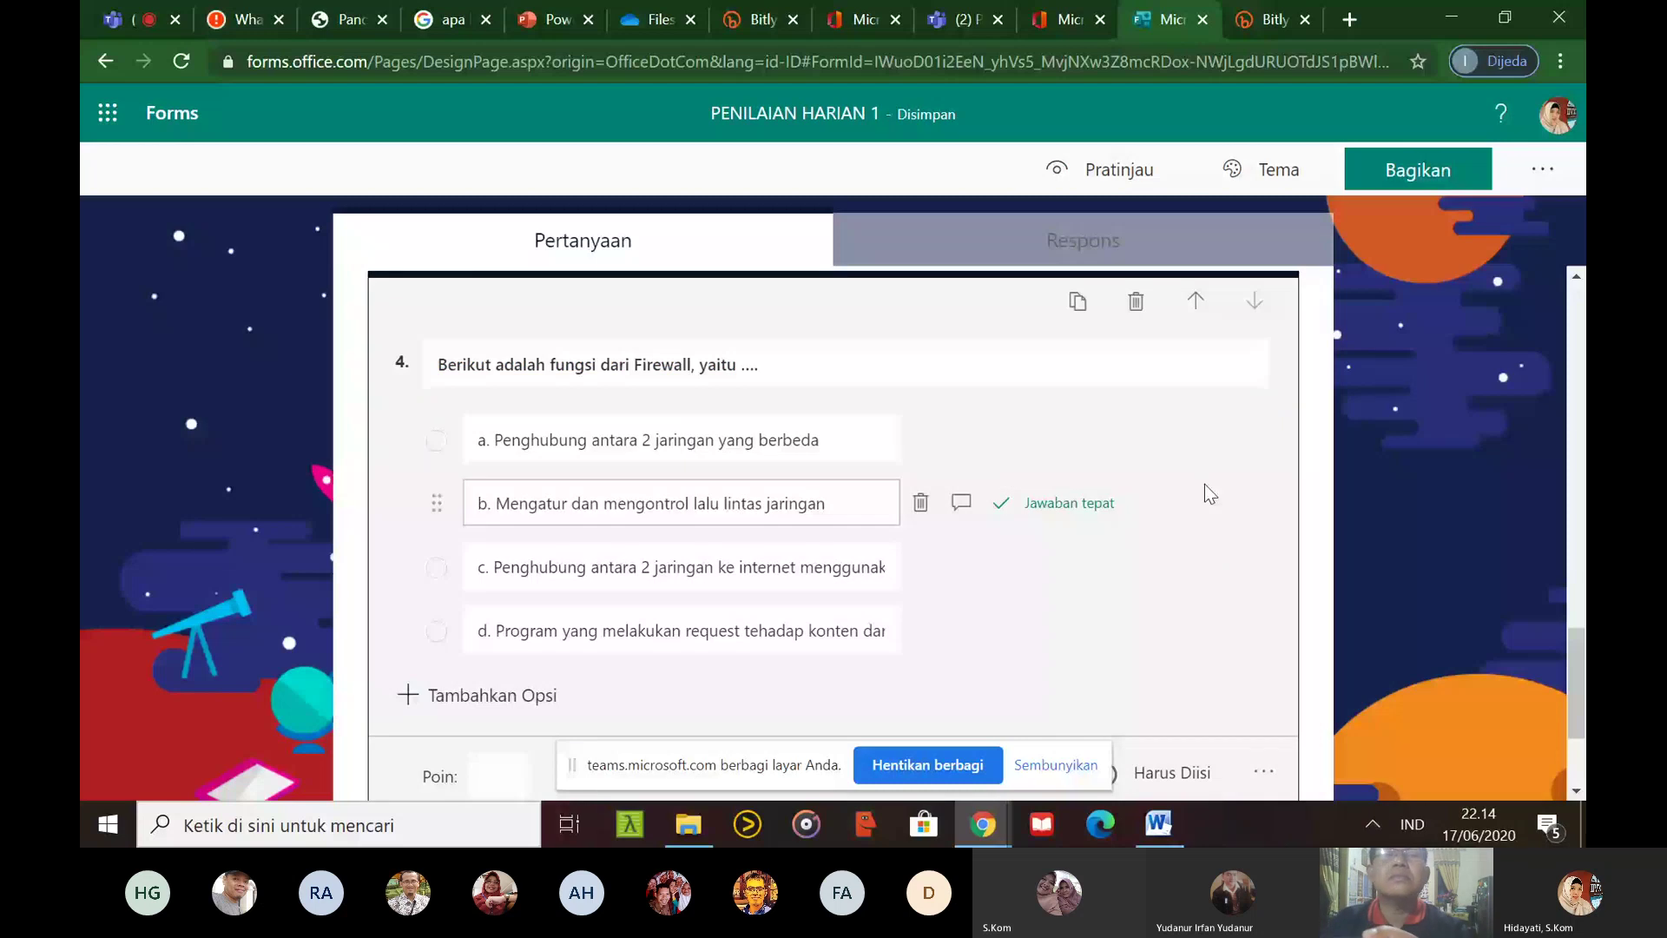
Review the quiz from its title and introduction down to the identity questions
click(1580, 466)
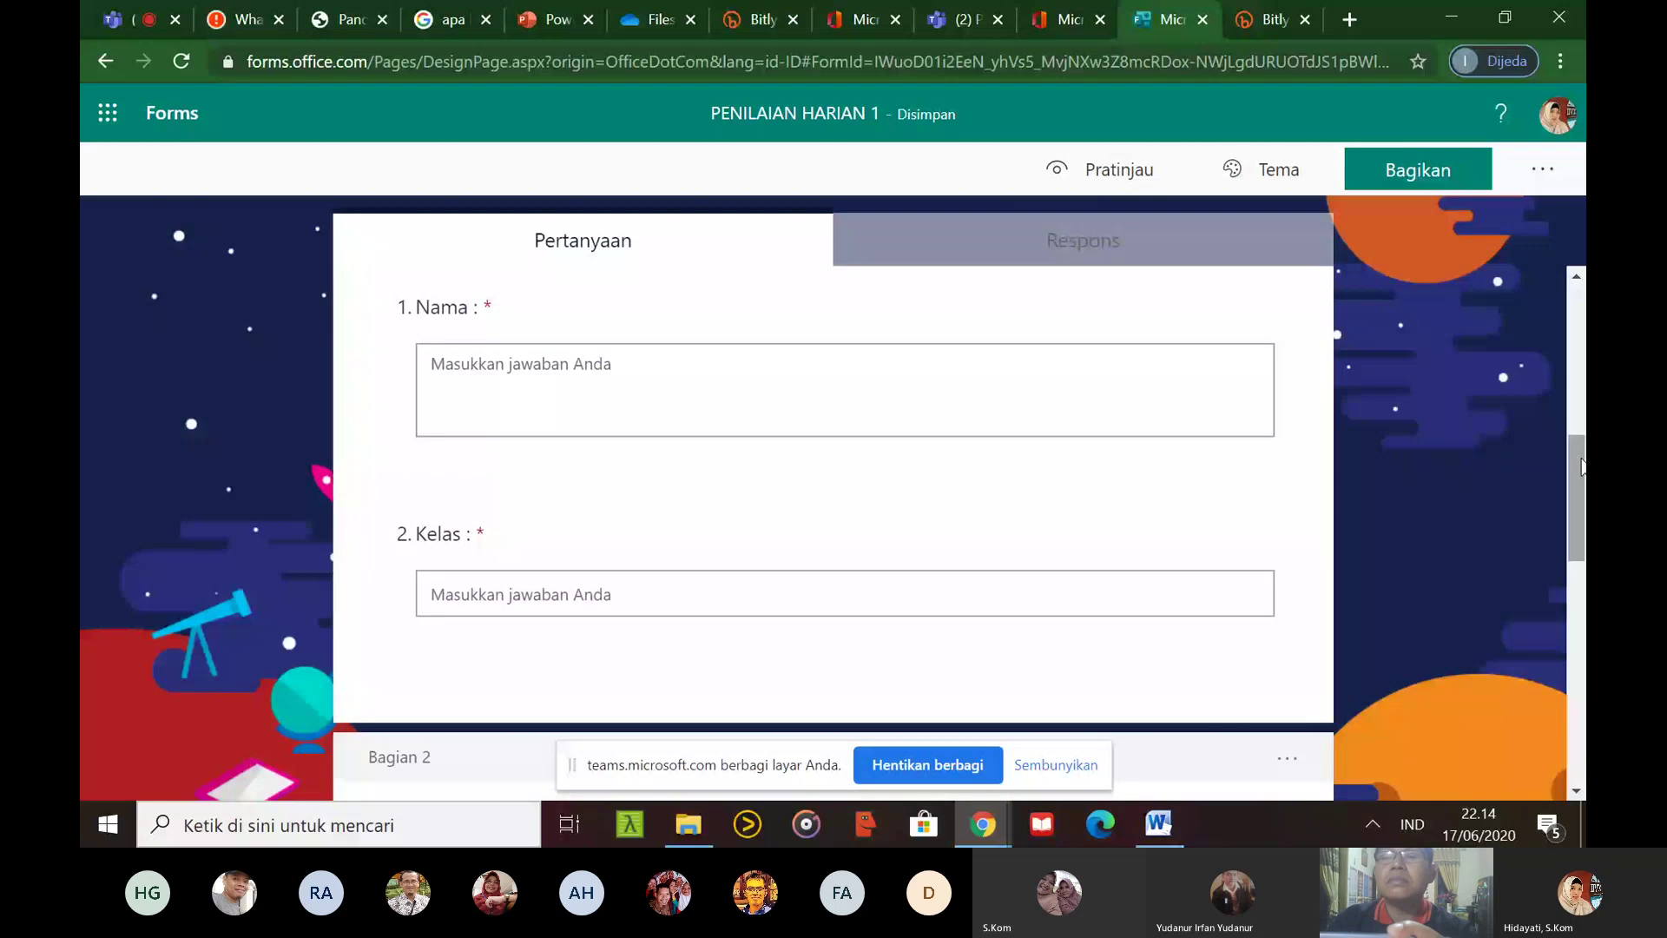
click(1580, 298)
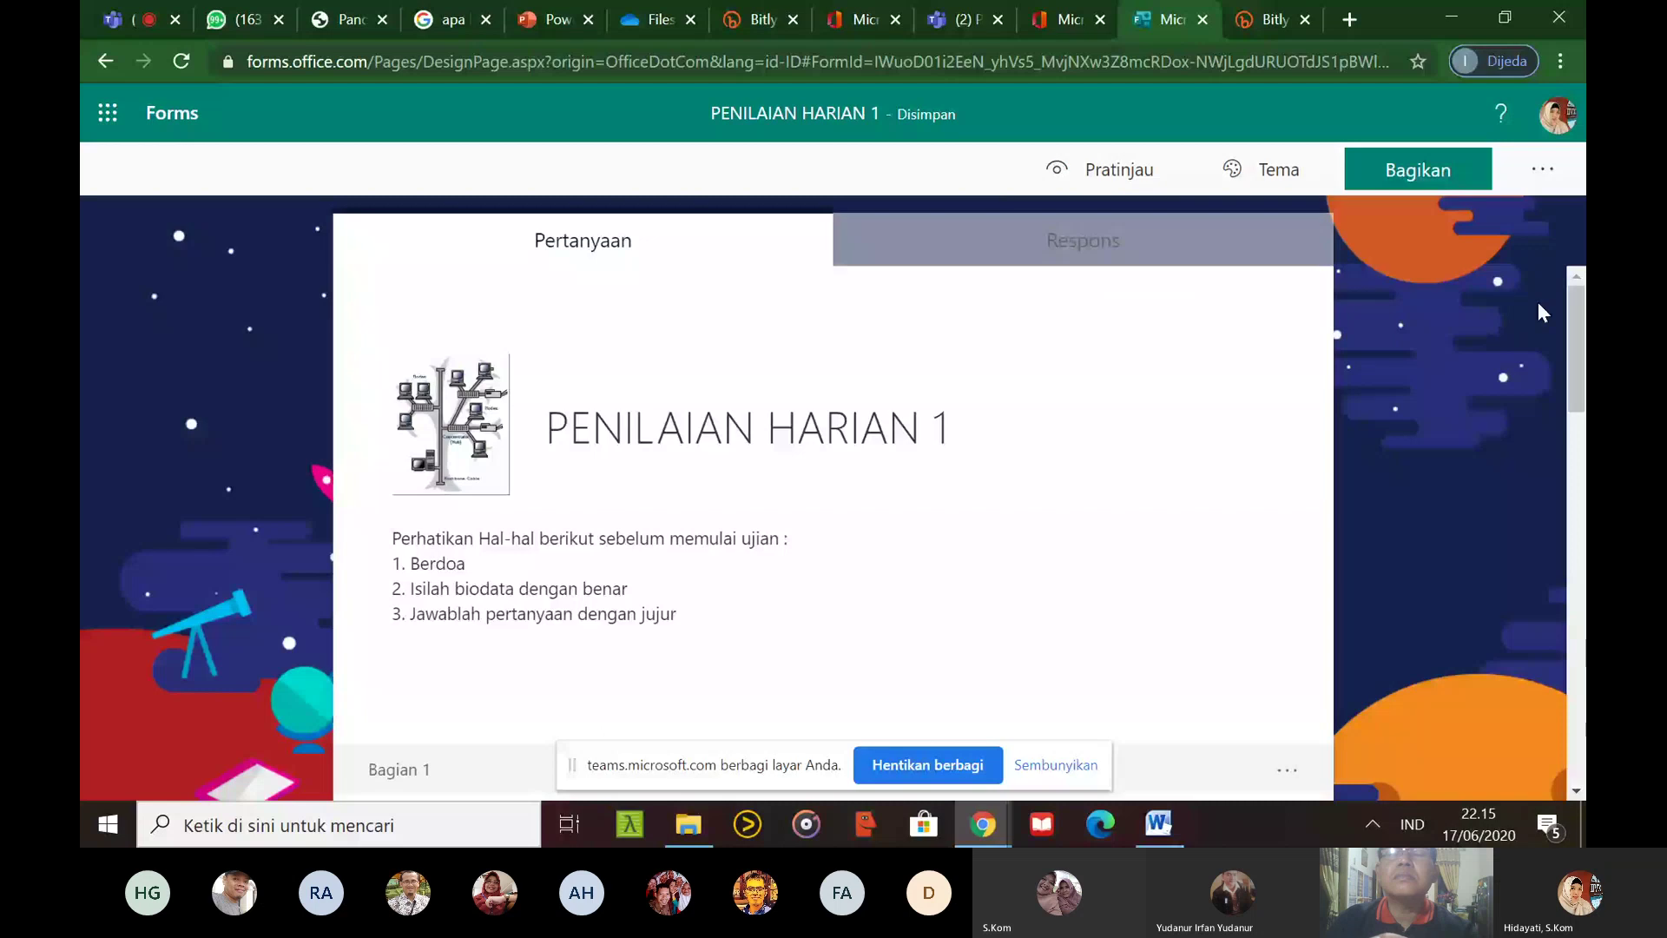
scroll(1539, 300, down, 3)
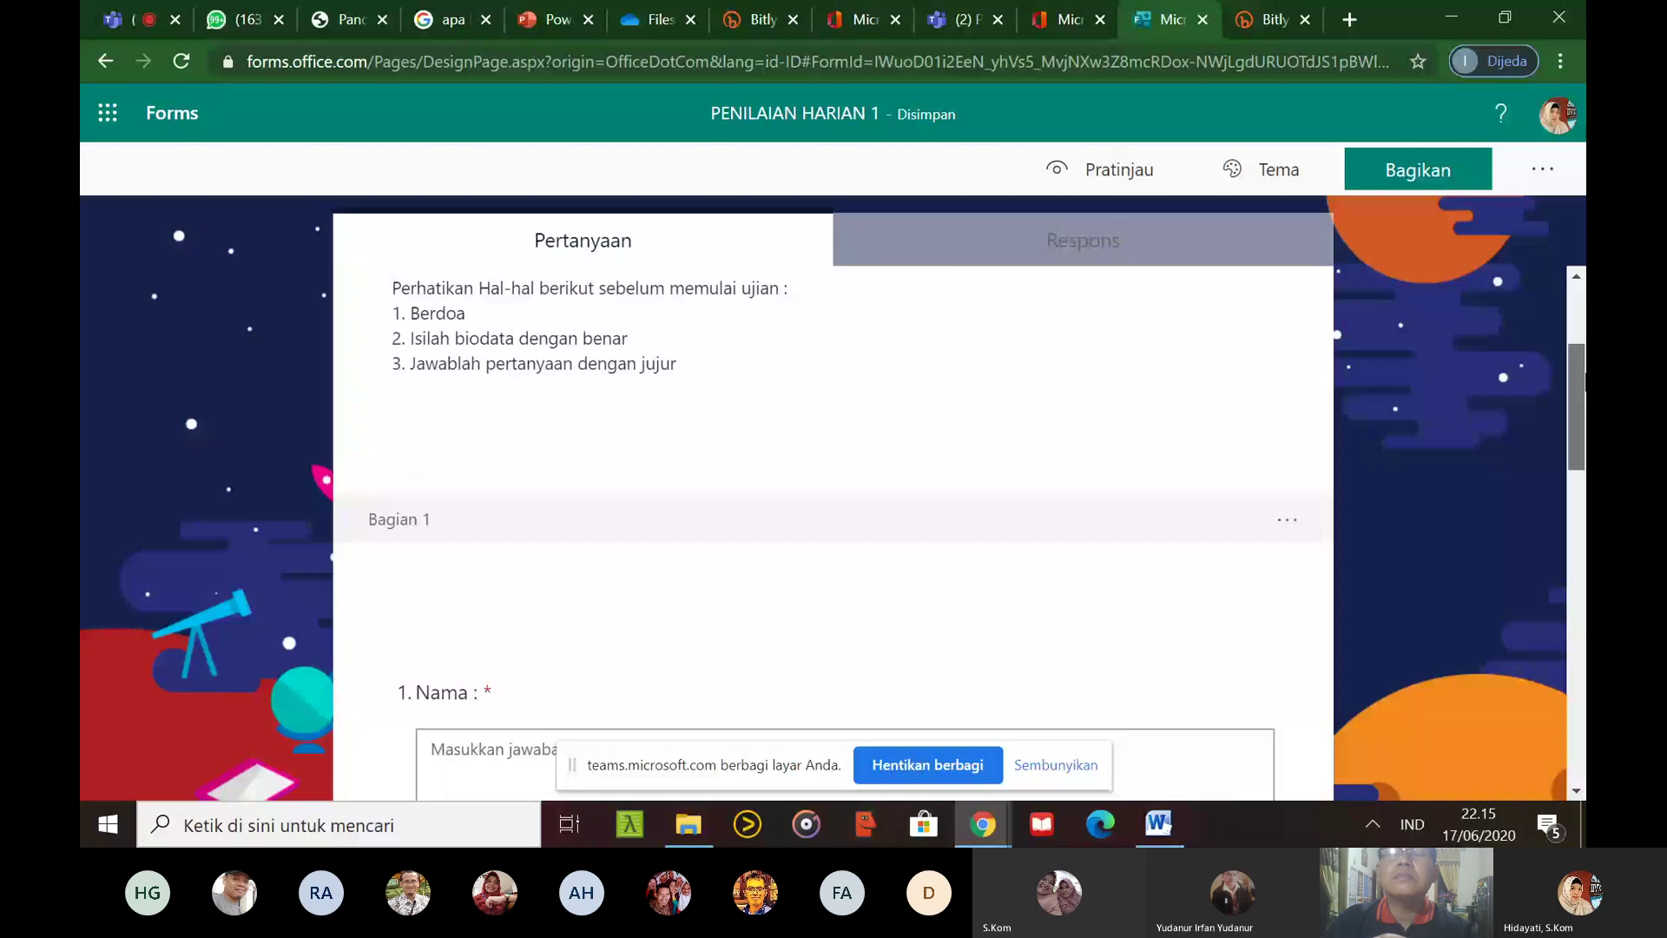
Preview the quiz in the computer view and switch the preview to the mobile view
click(1570, 492)
scroll(1524, 410, up, 5)
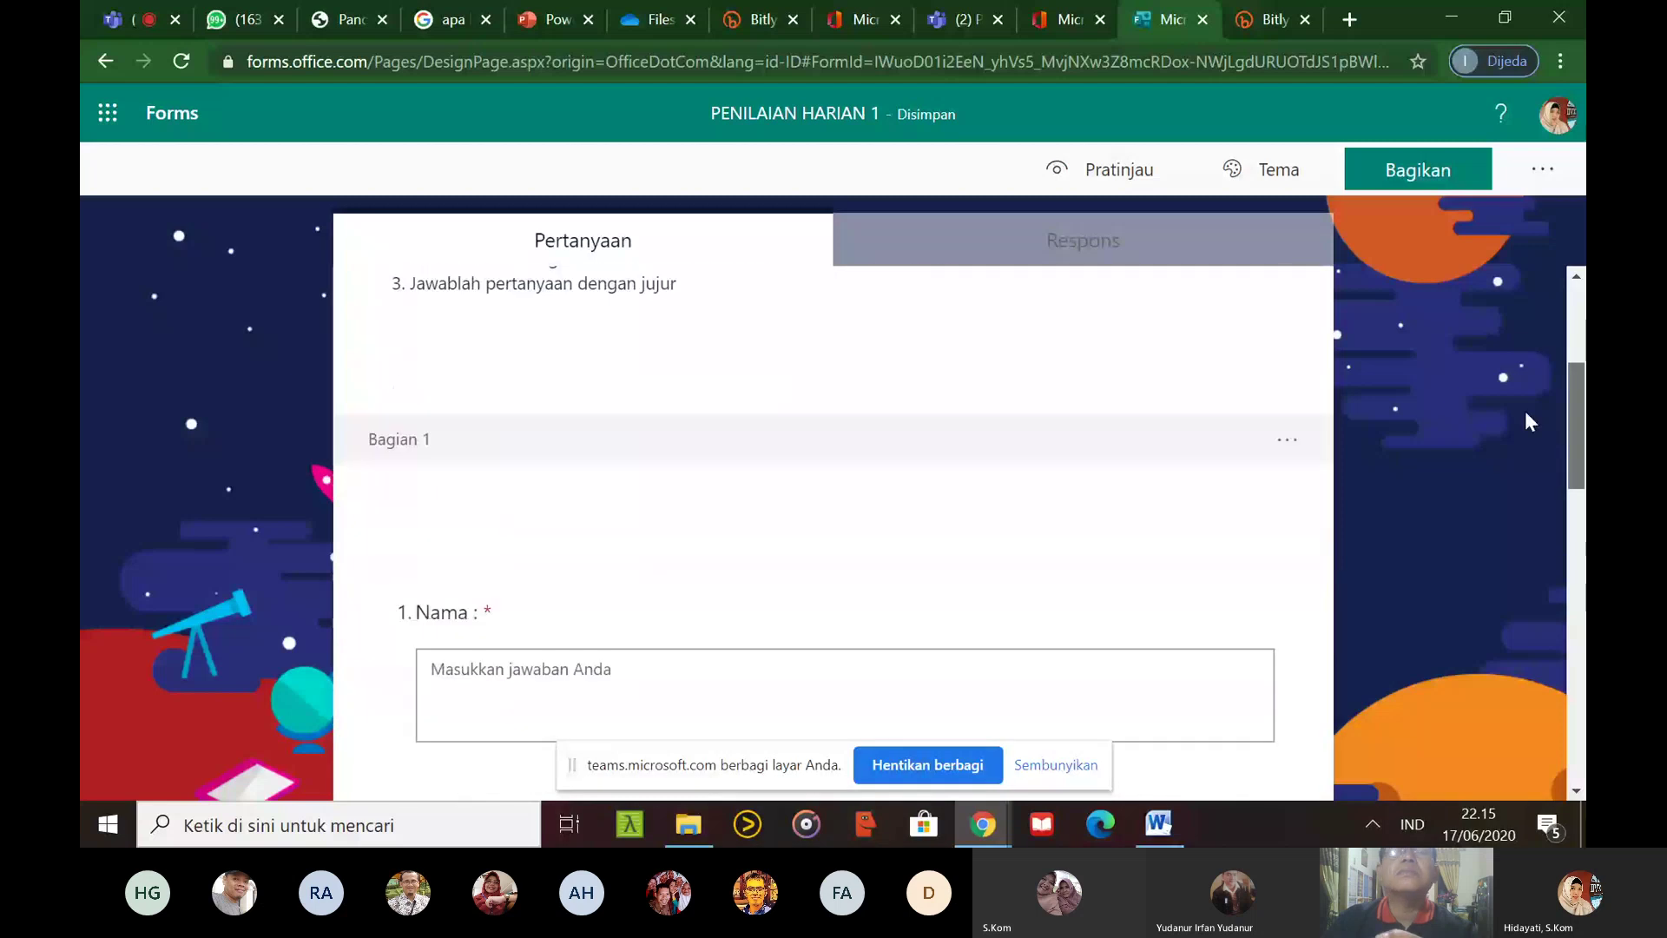
scroll(1524, 410, down, 1)
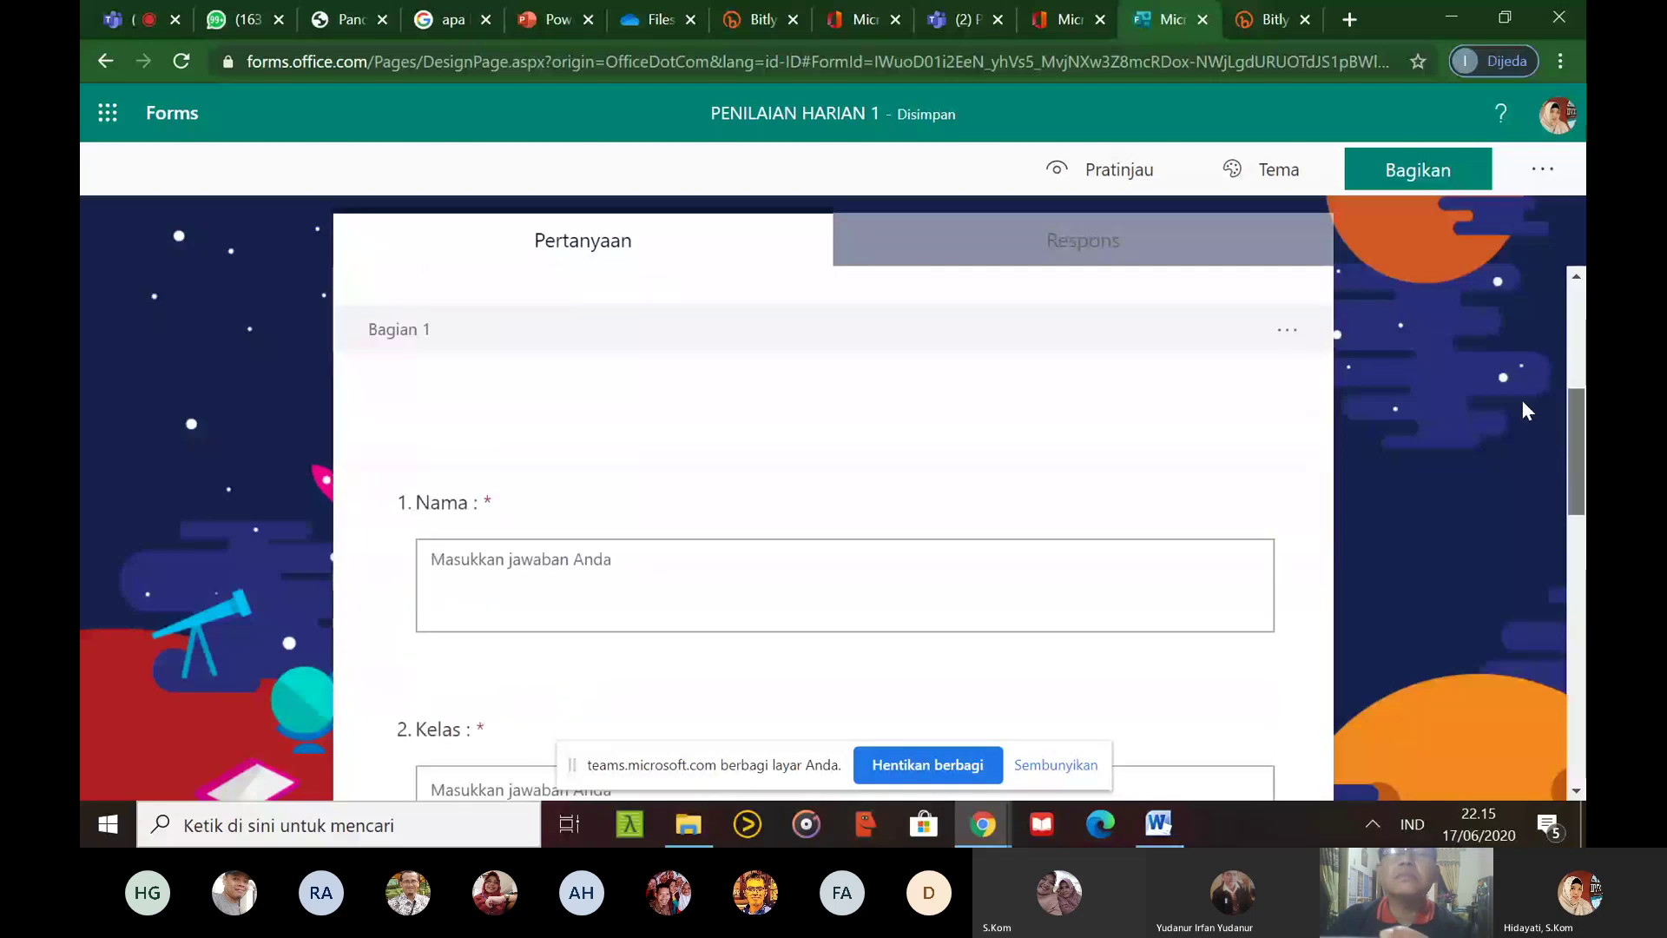
scroll(1521, 399, up, 3)
click(1128, 169)
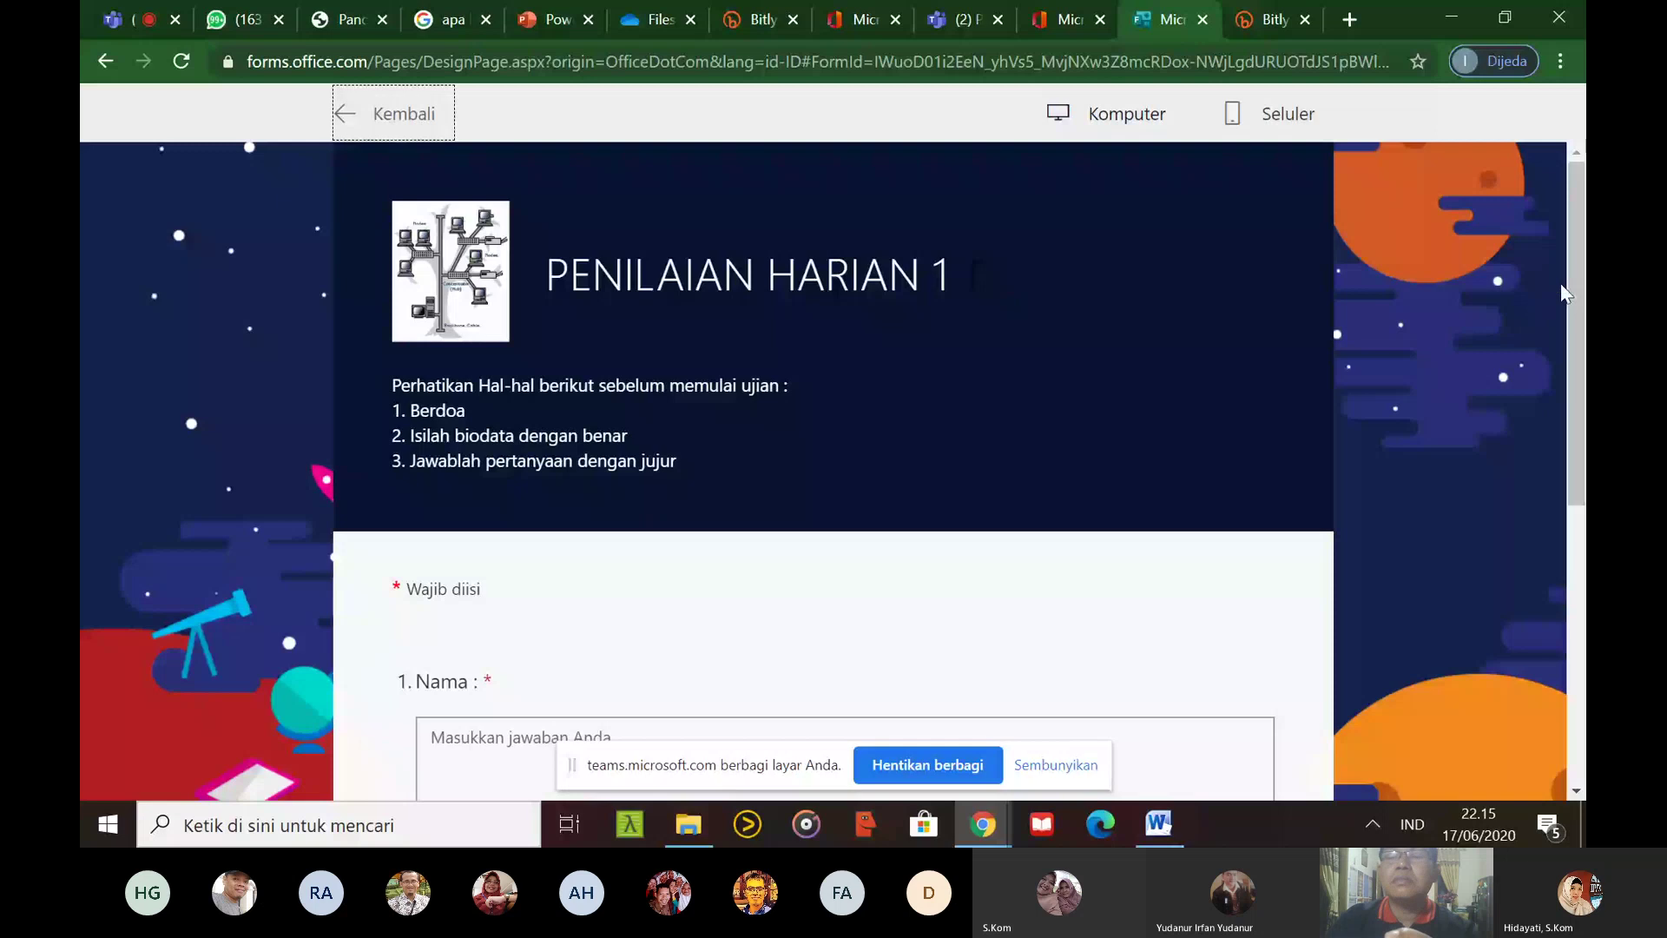
click(1283, 114)
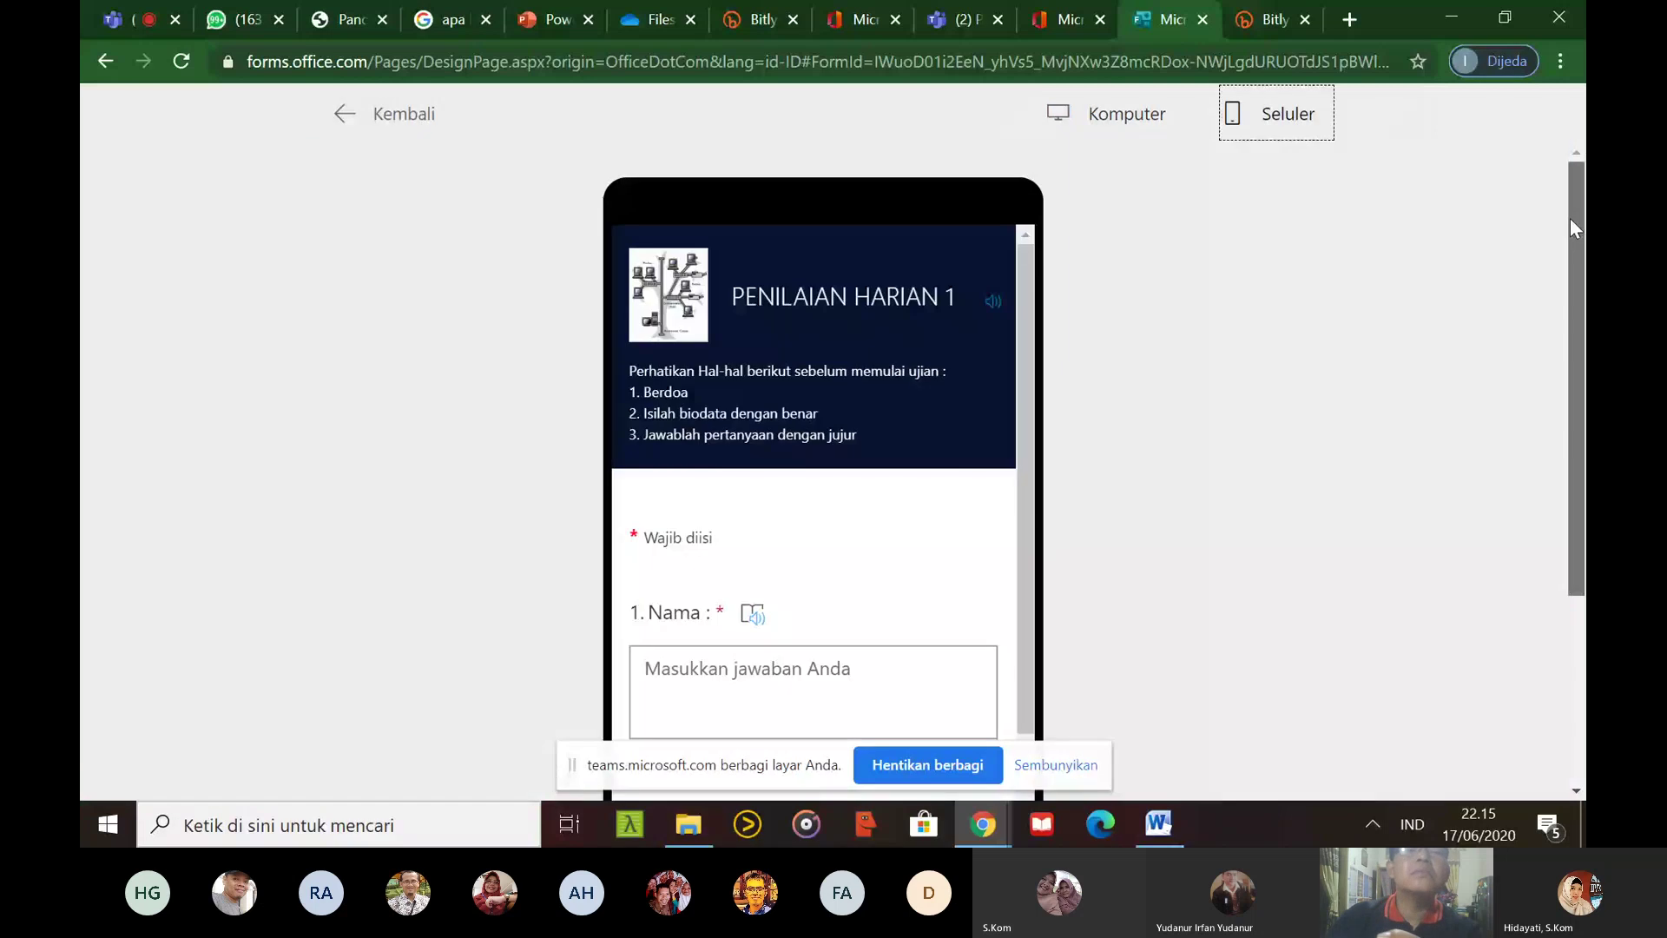
Switch to the Teams meeting, close its chat and show the participant list
click(144, 23)
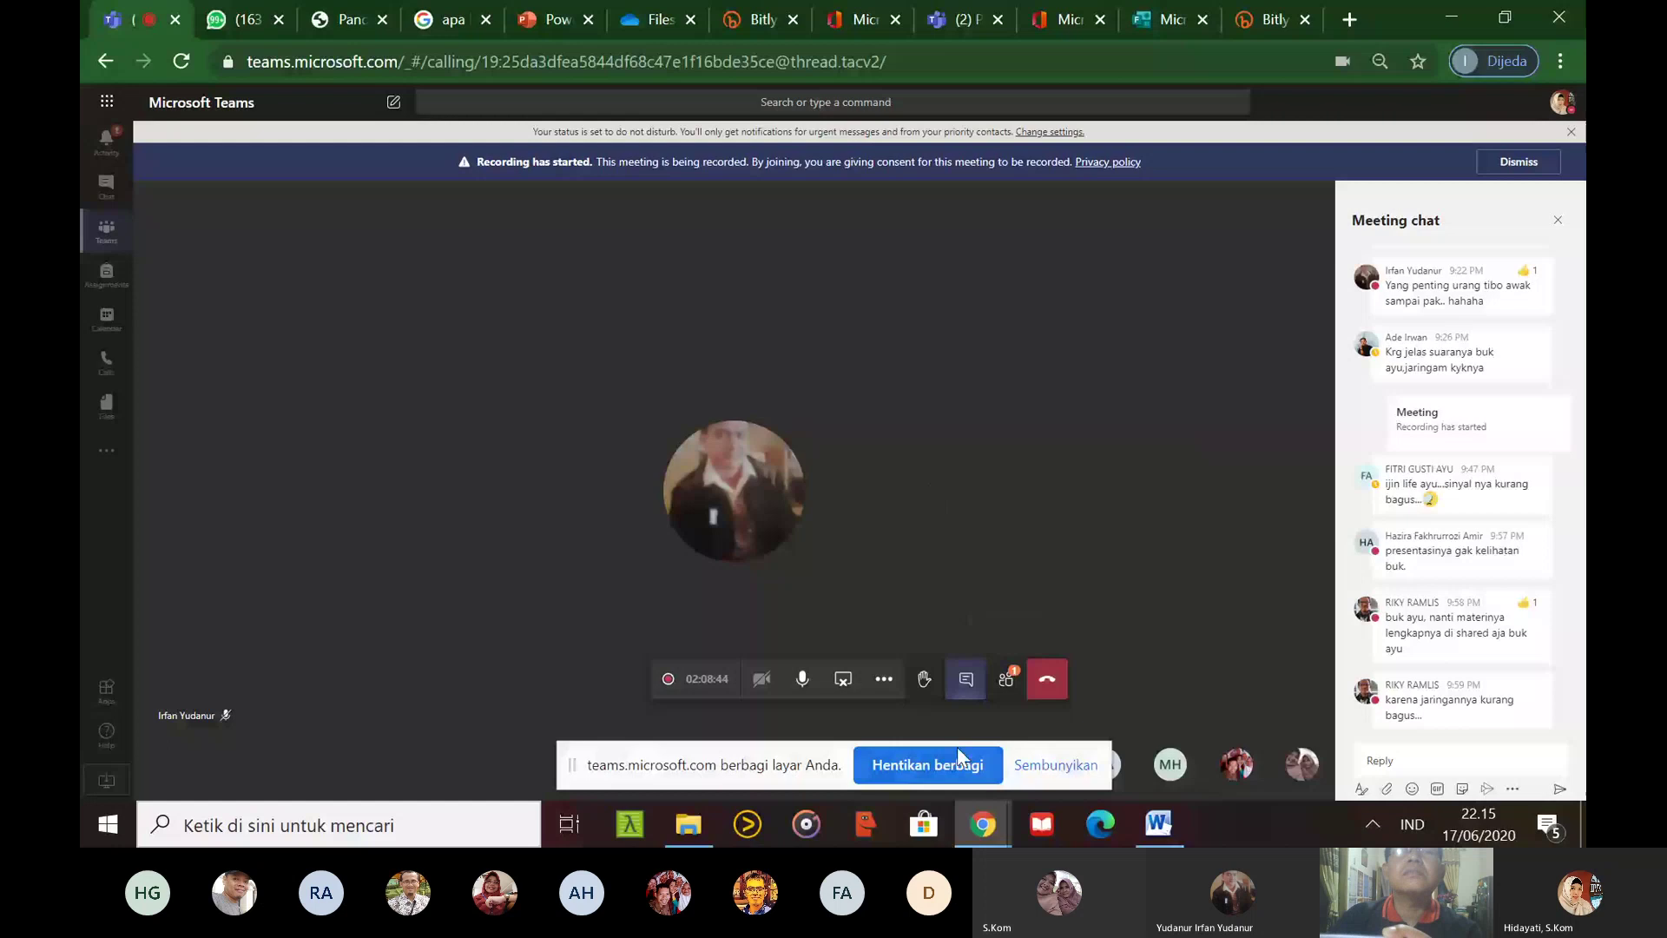
click(968, 685)
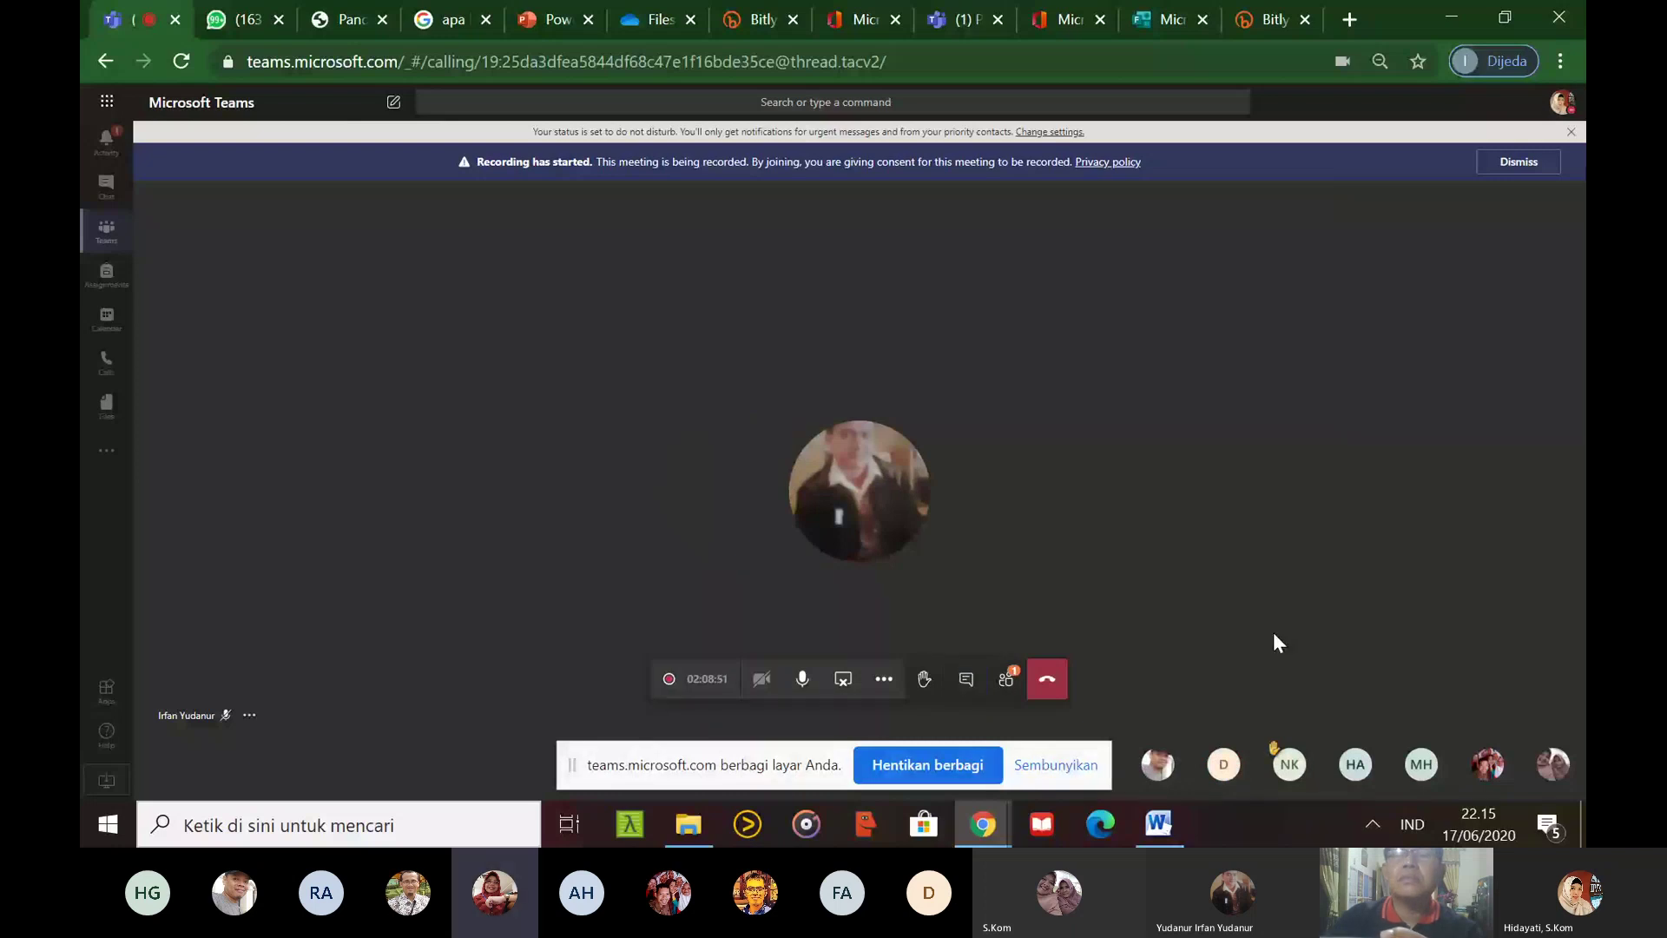
click(1005, 680)
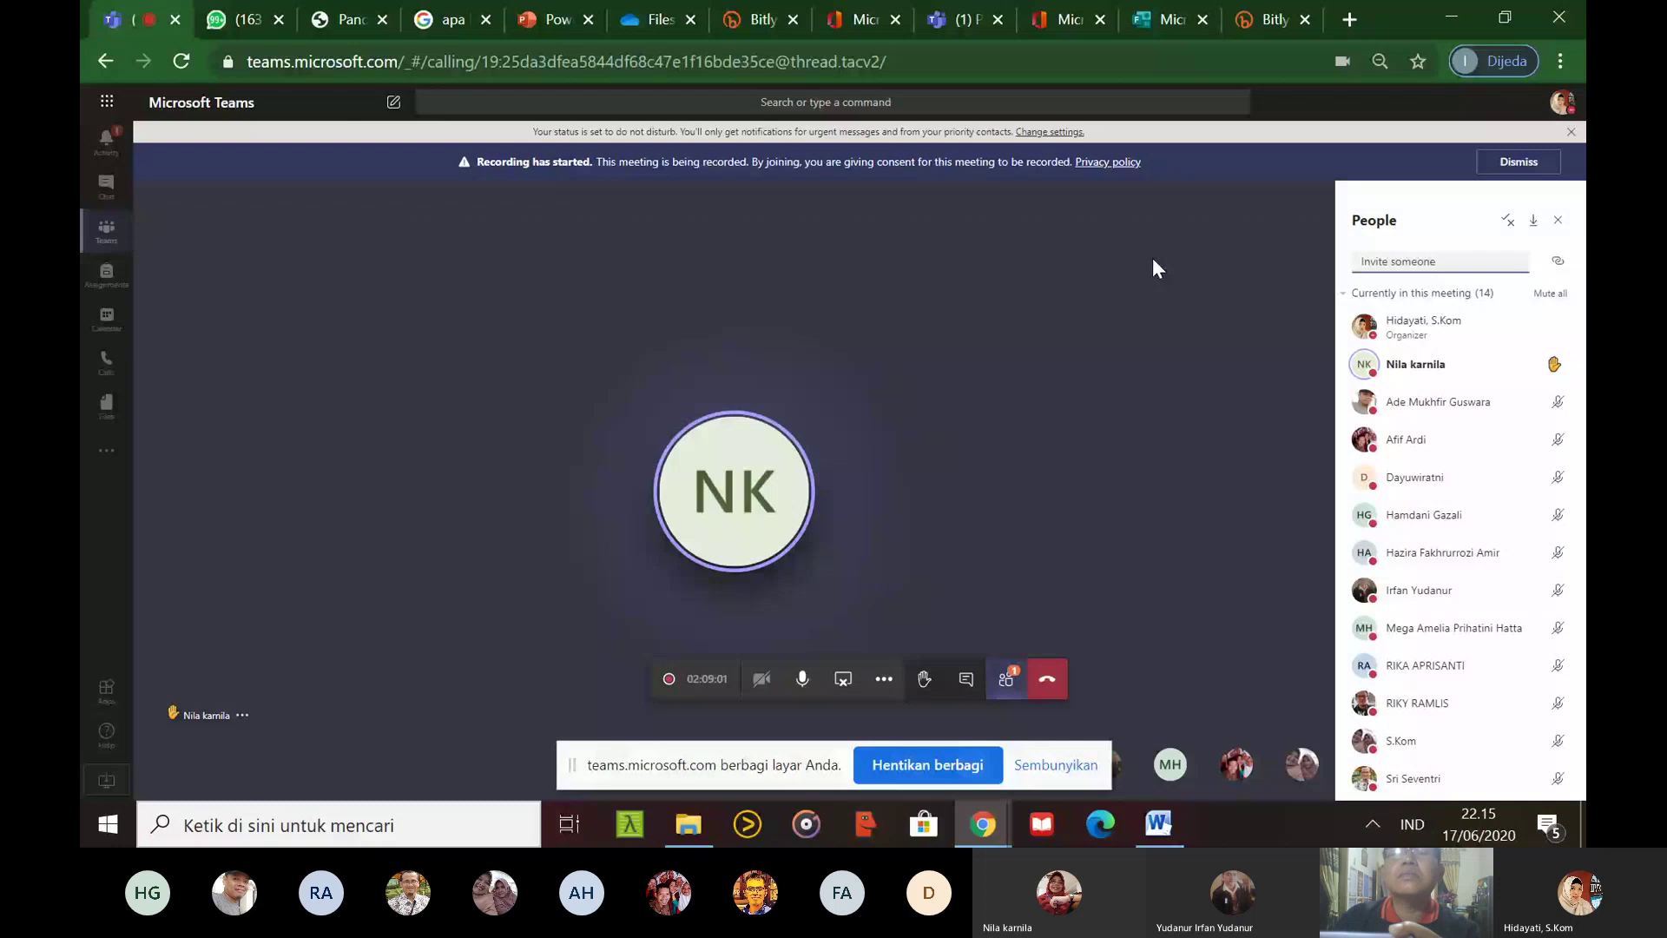
Return to the Forms quiz preview, check it in the computer view and go back to editing
click(1168, 19)
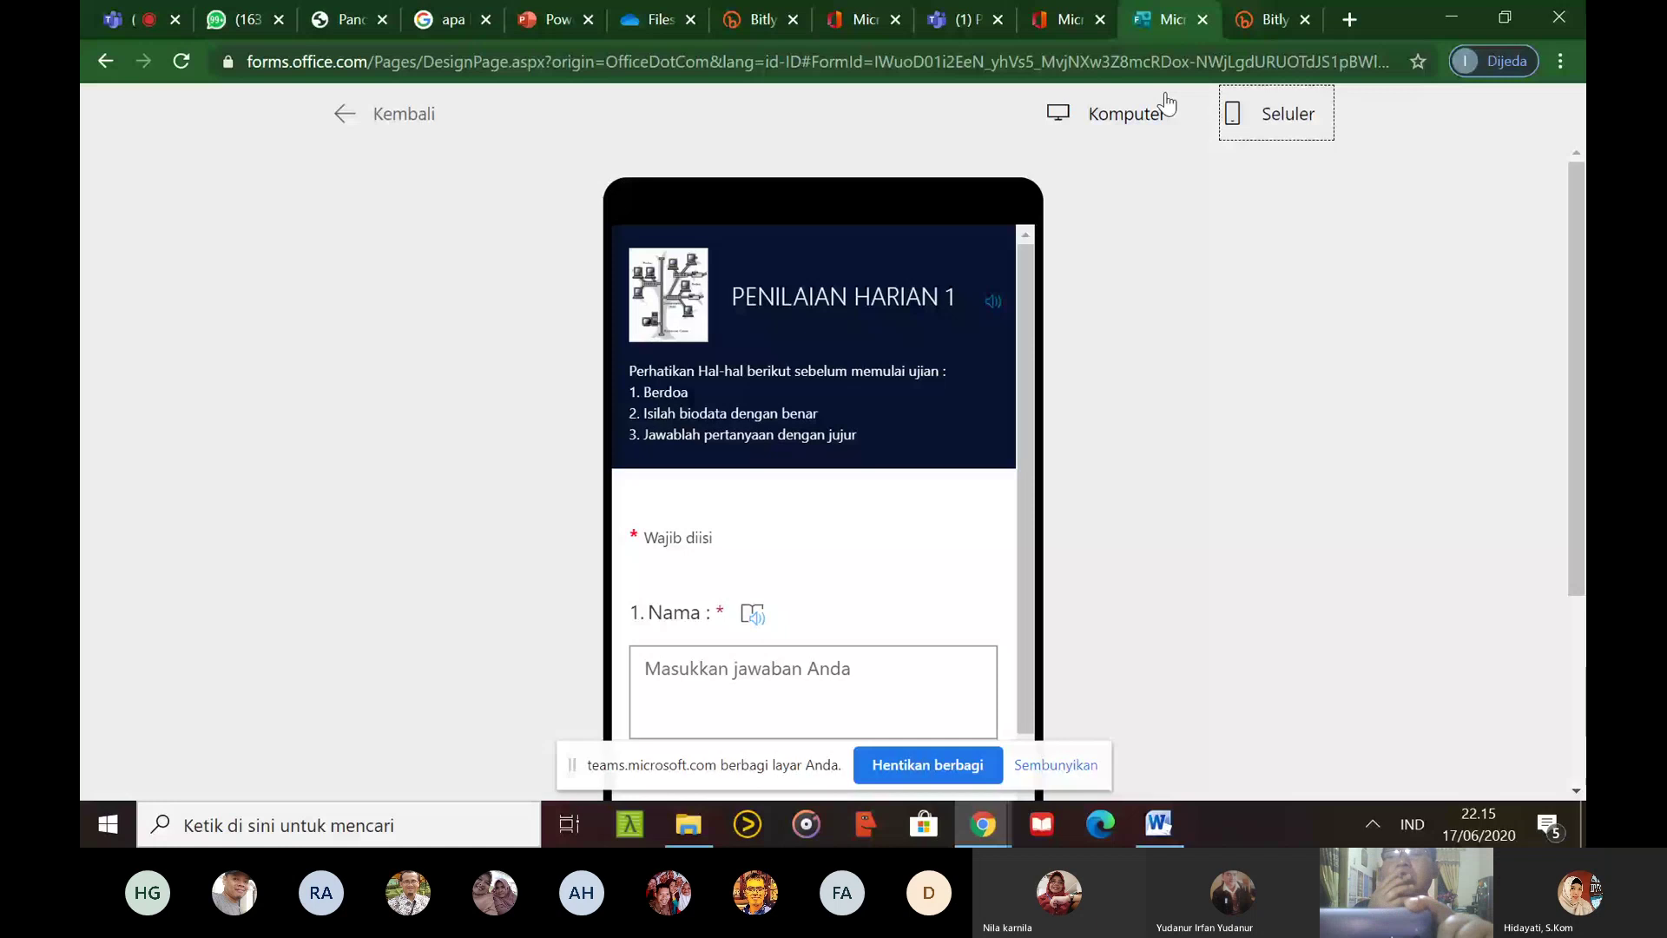
click(1168, 106)
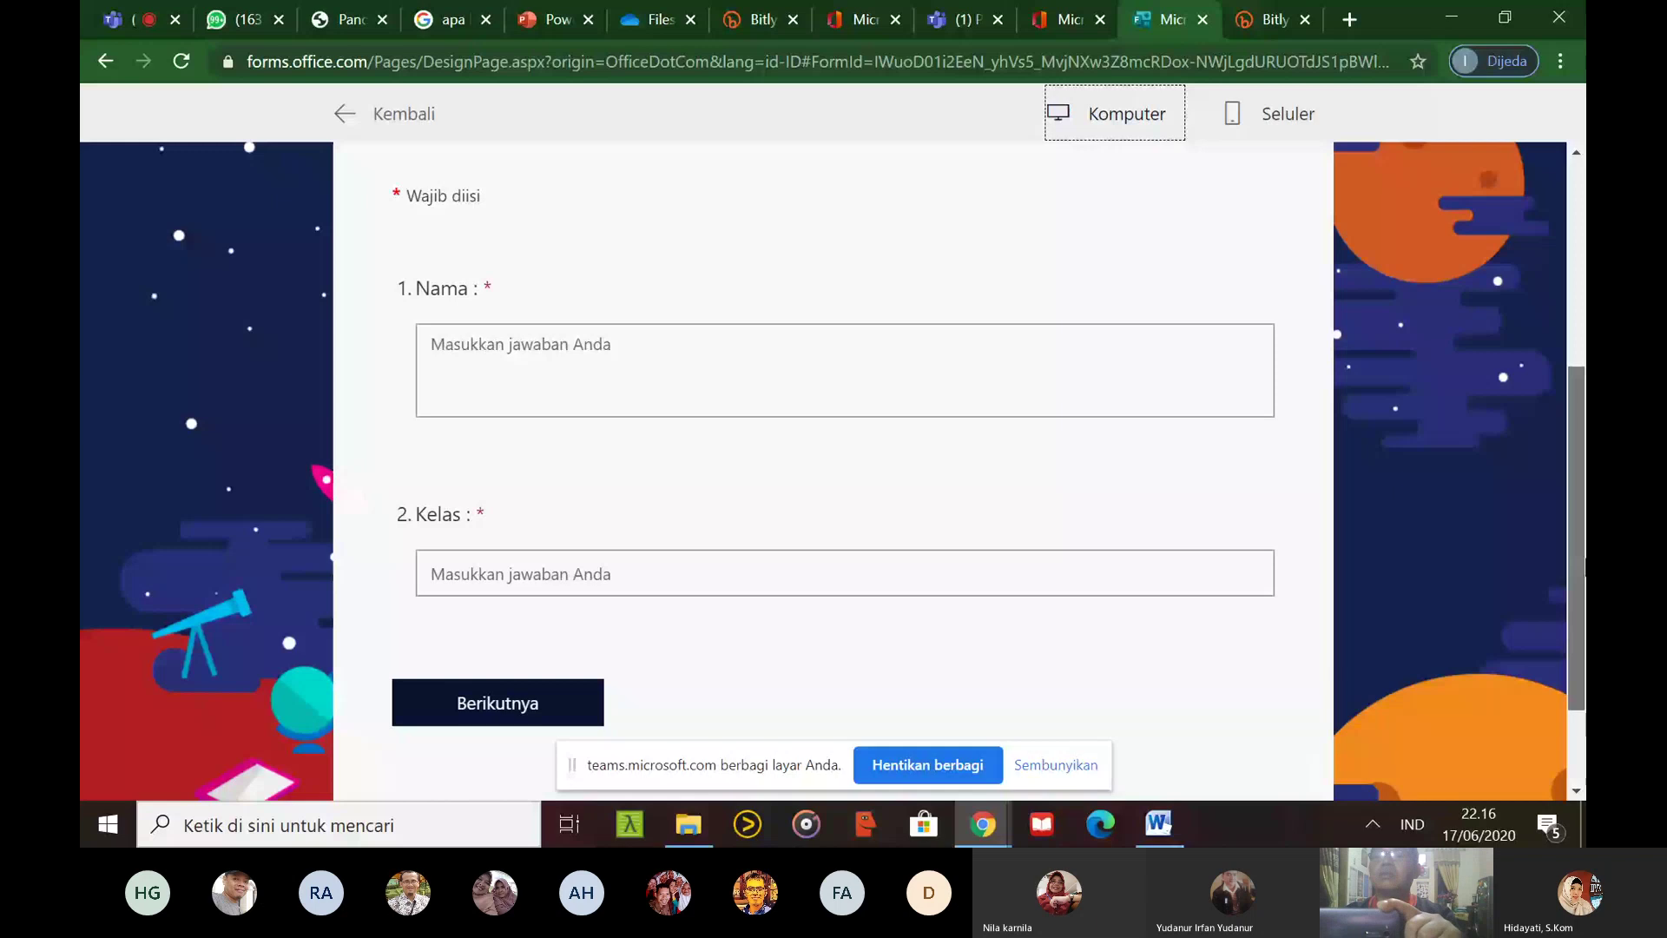
scroll(444, 217, up, 5)
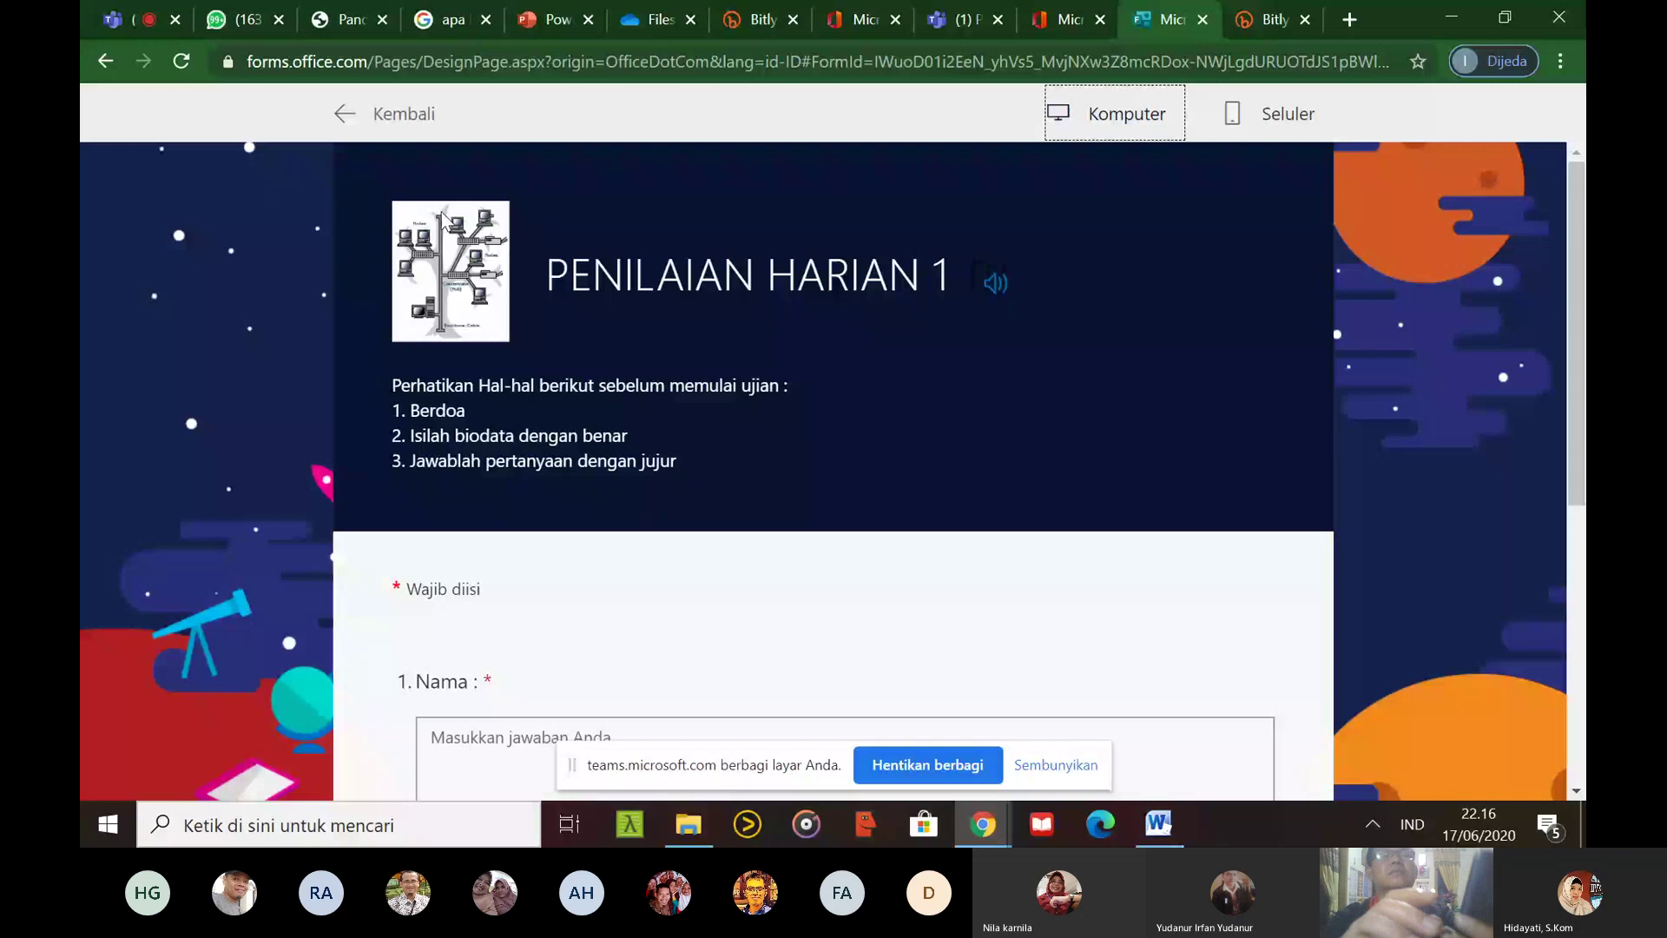
click(403, 115)
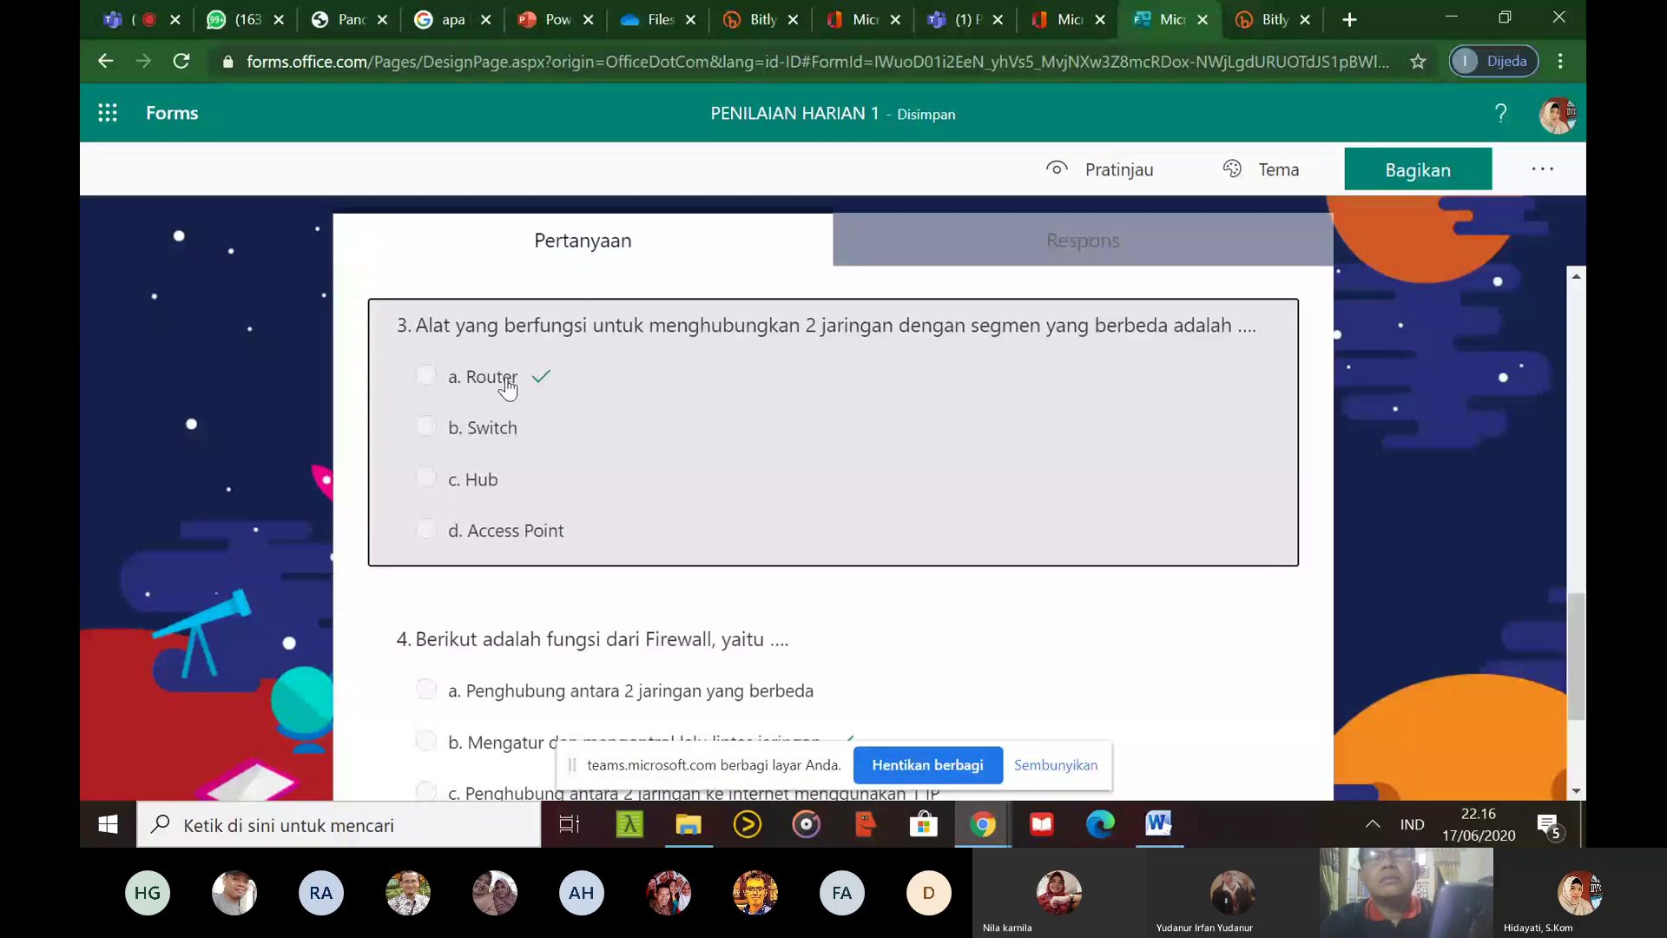
Add a respondent message field to option "a. Router" in question 3 and switch its correct-answer mark off and on again
click(508, 388)
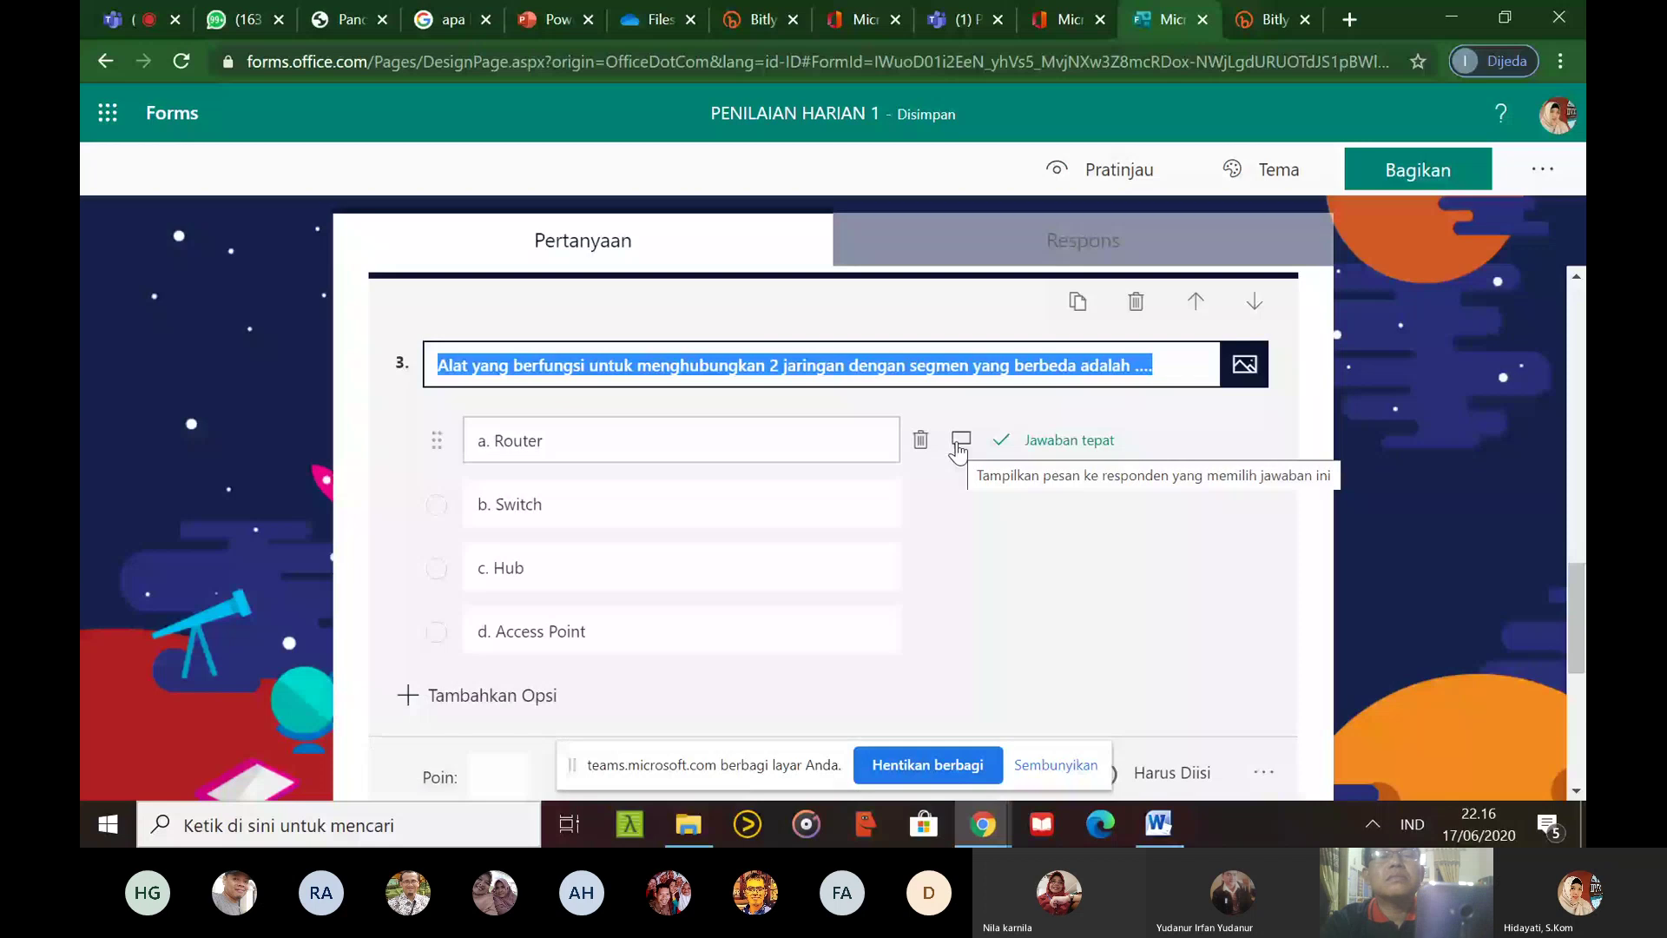
click(960, 443)
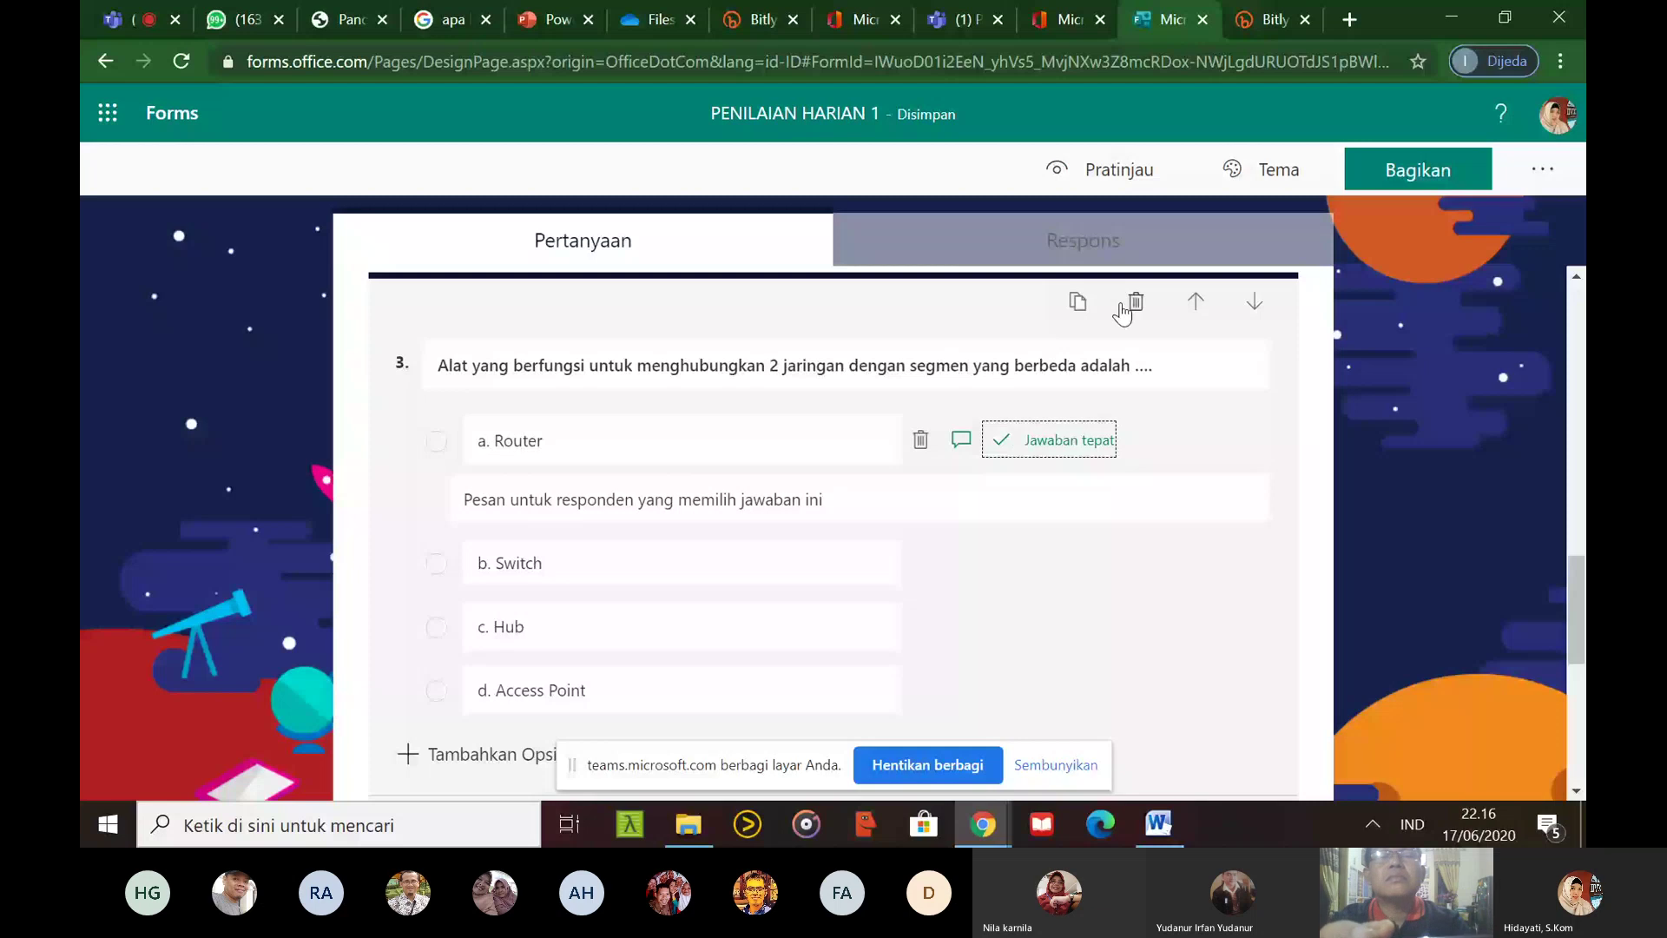
click(1004, 444)
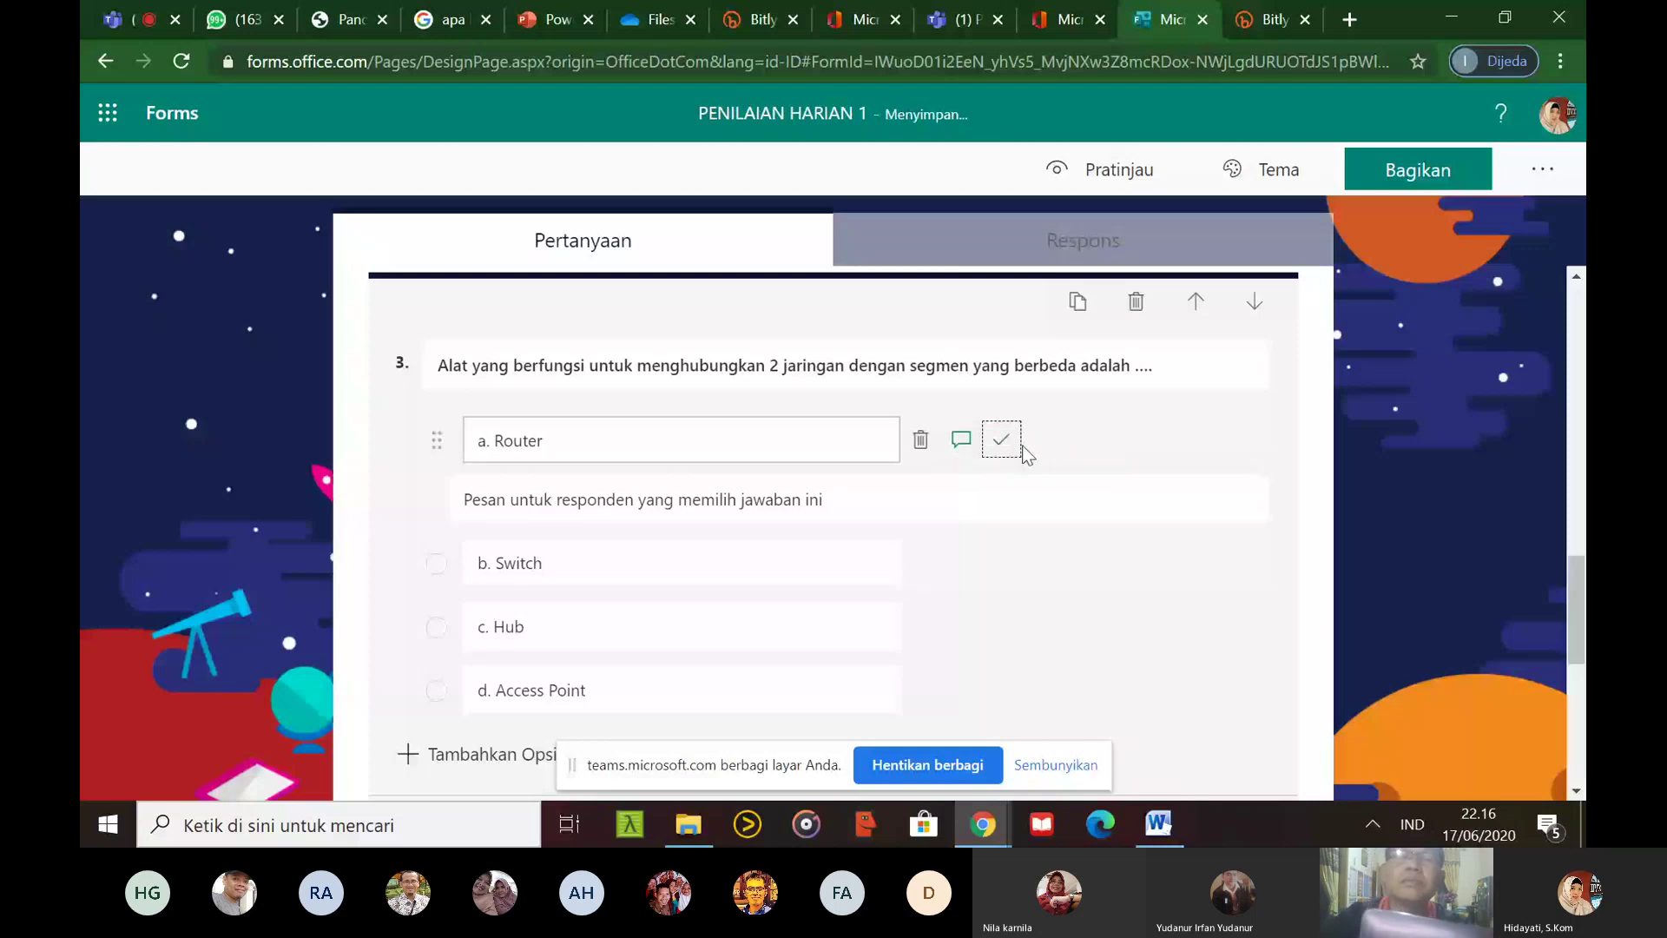
click(1027, 453)
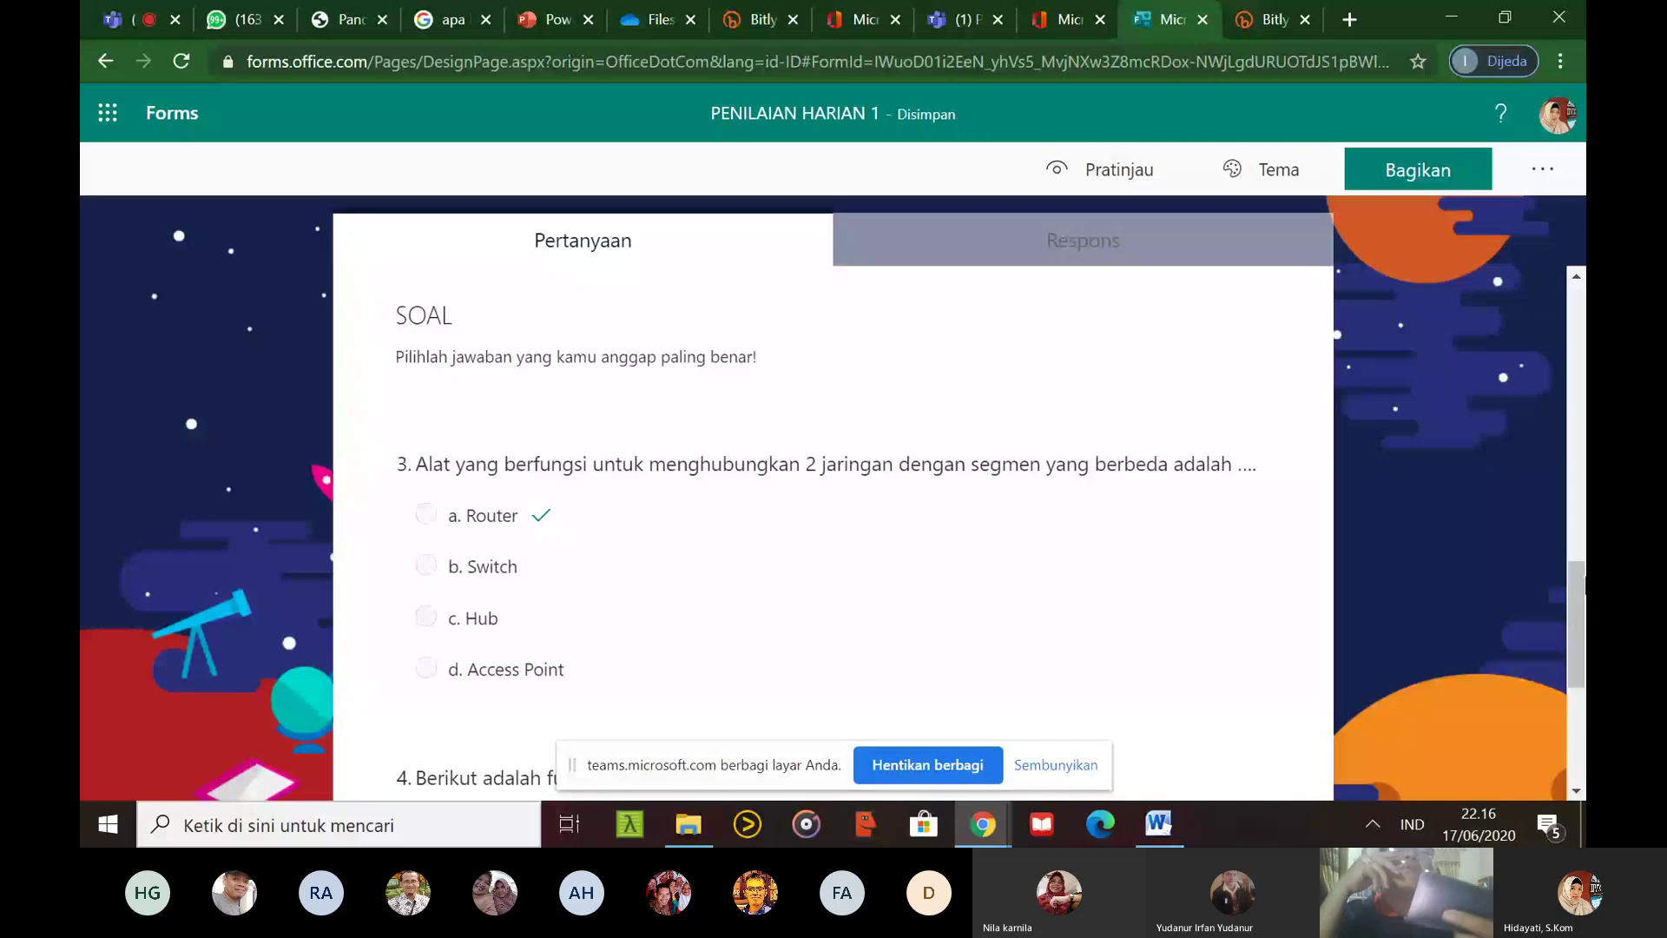
Review the correct-answer marks of questions 3 and 4 and the respondent message field of option "a. Router"
scroll(1584, 586, up, 1)
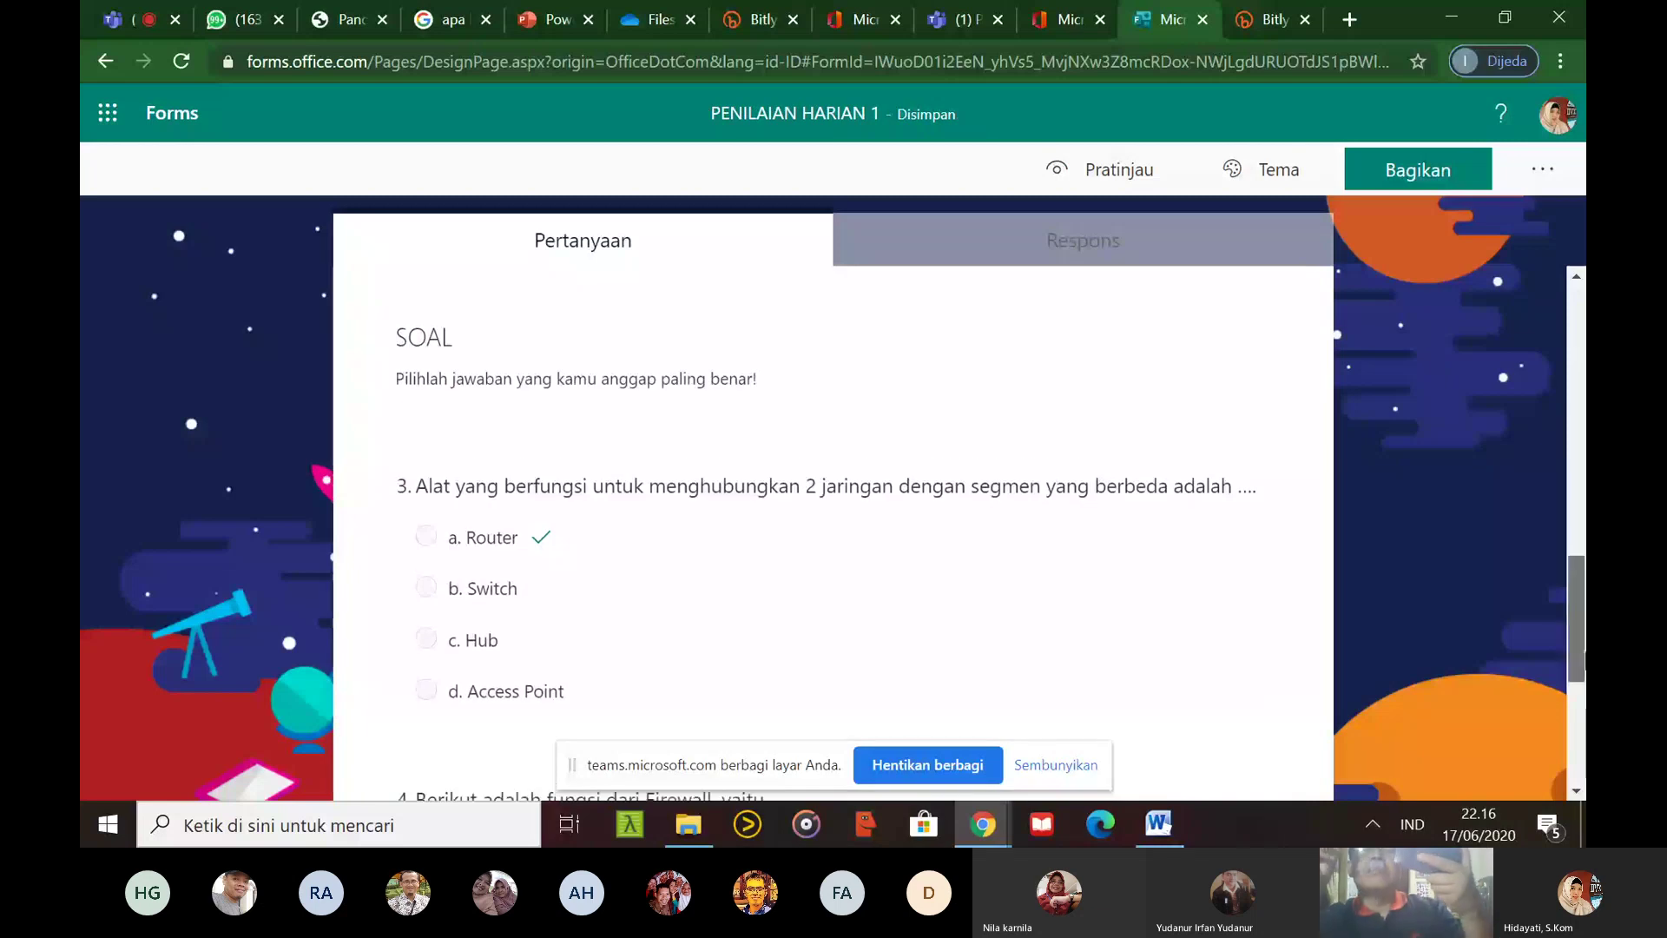
scroll(1585, 581, down, 5)
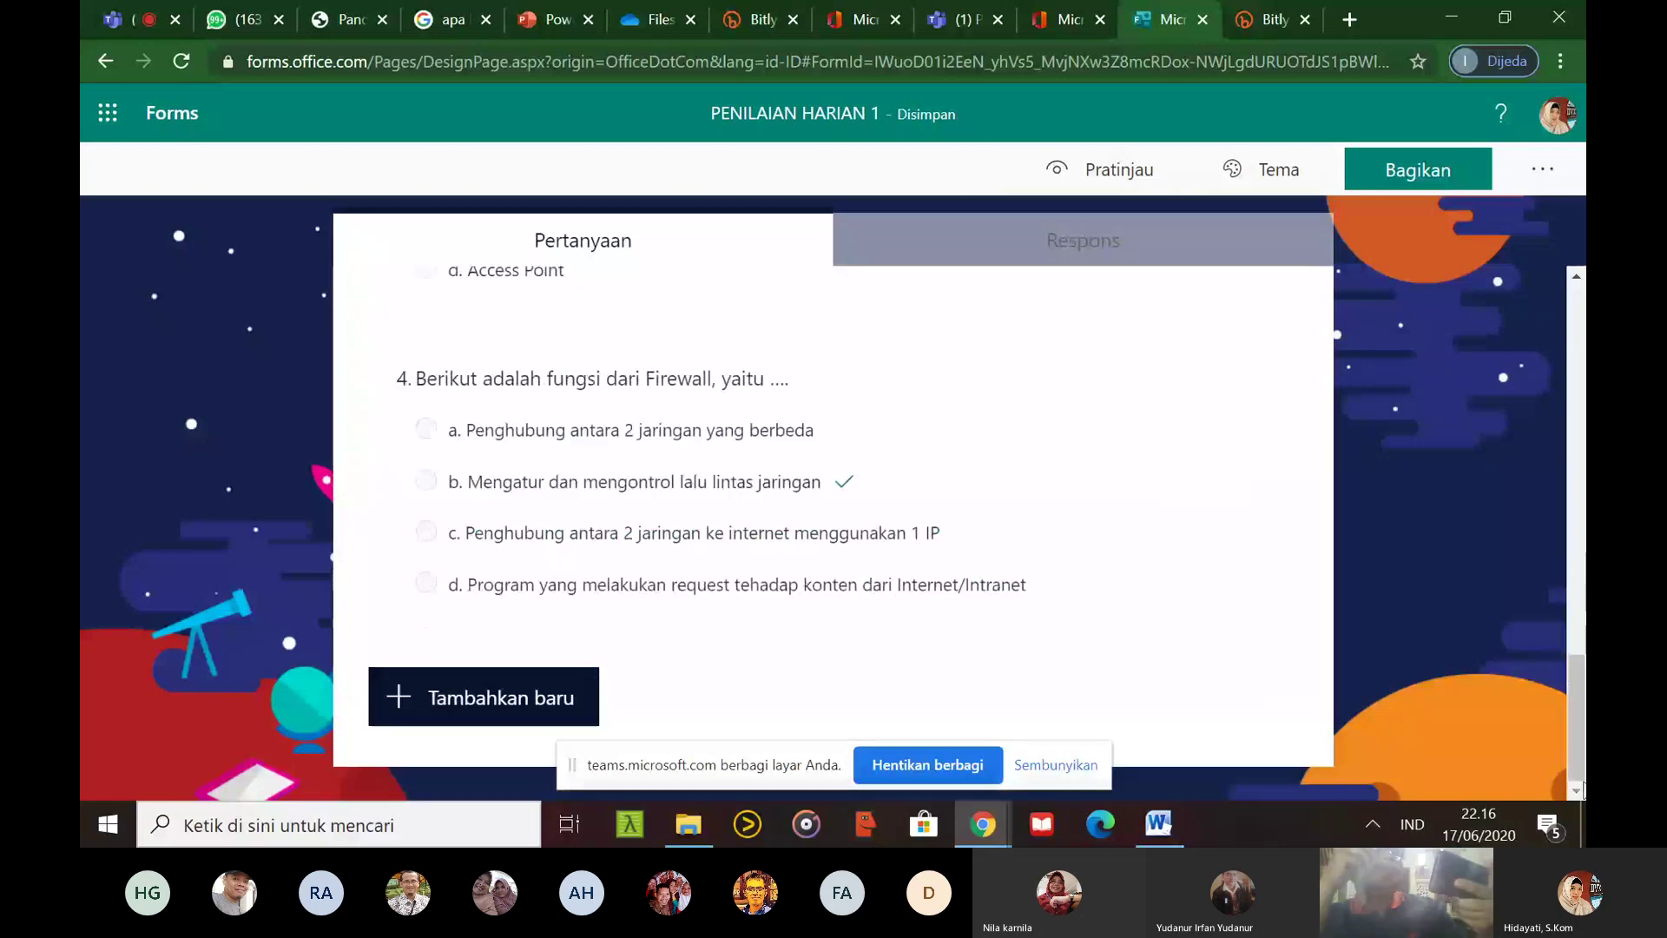
scroll(1554, 708, up, 3)
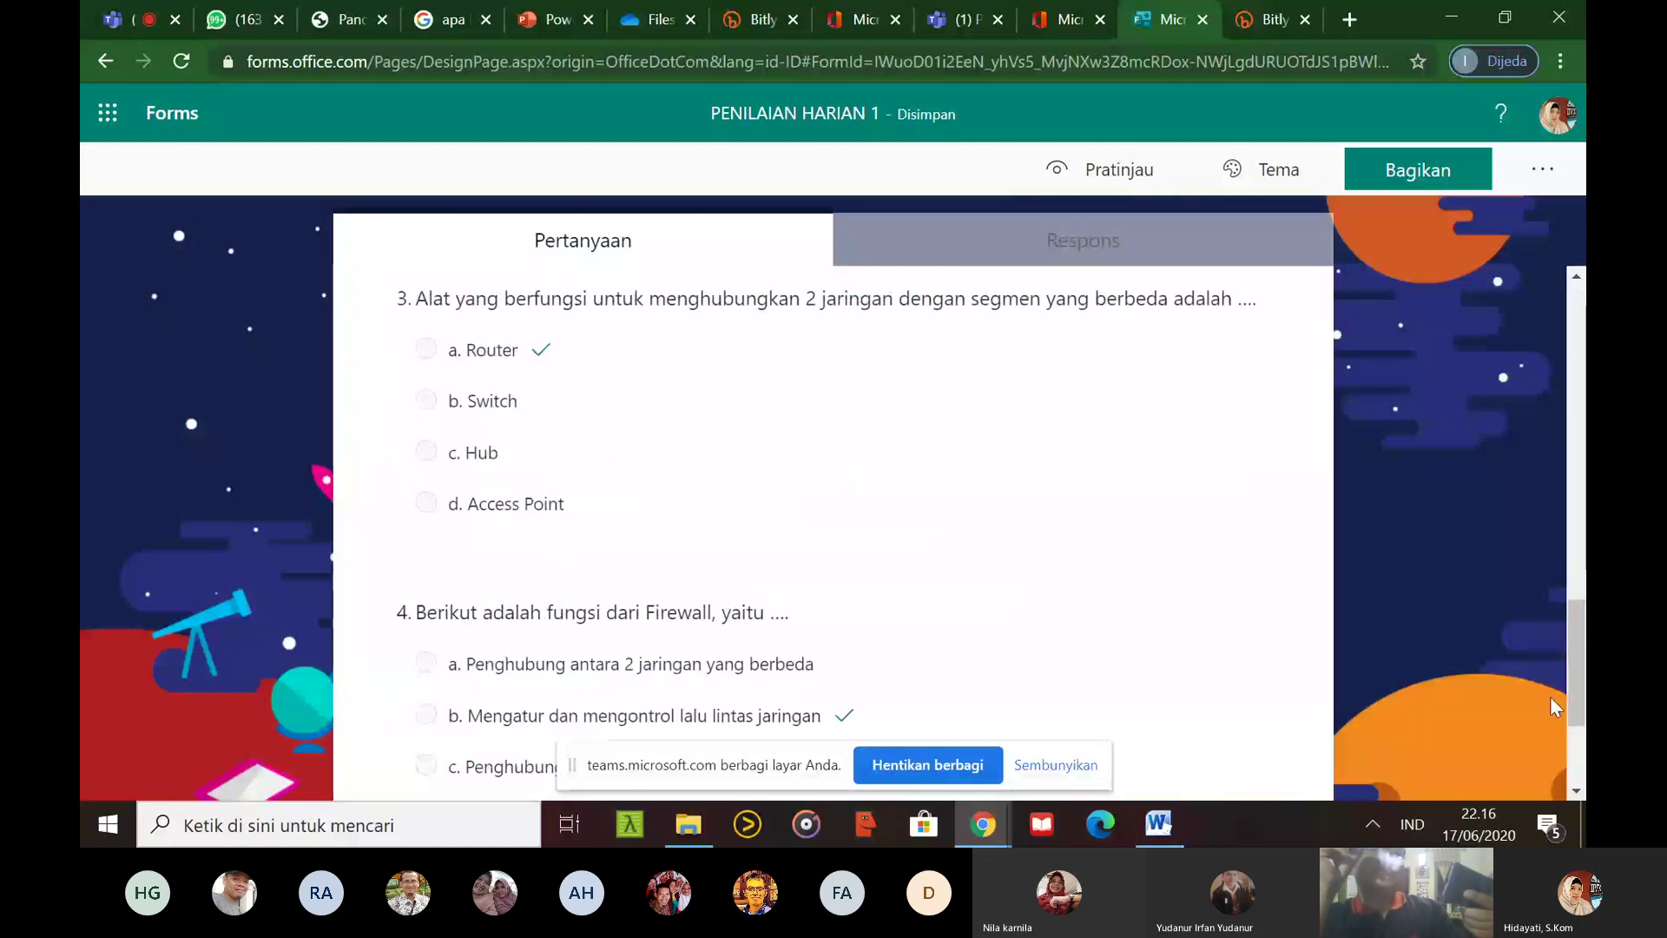
click(1445, 398)
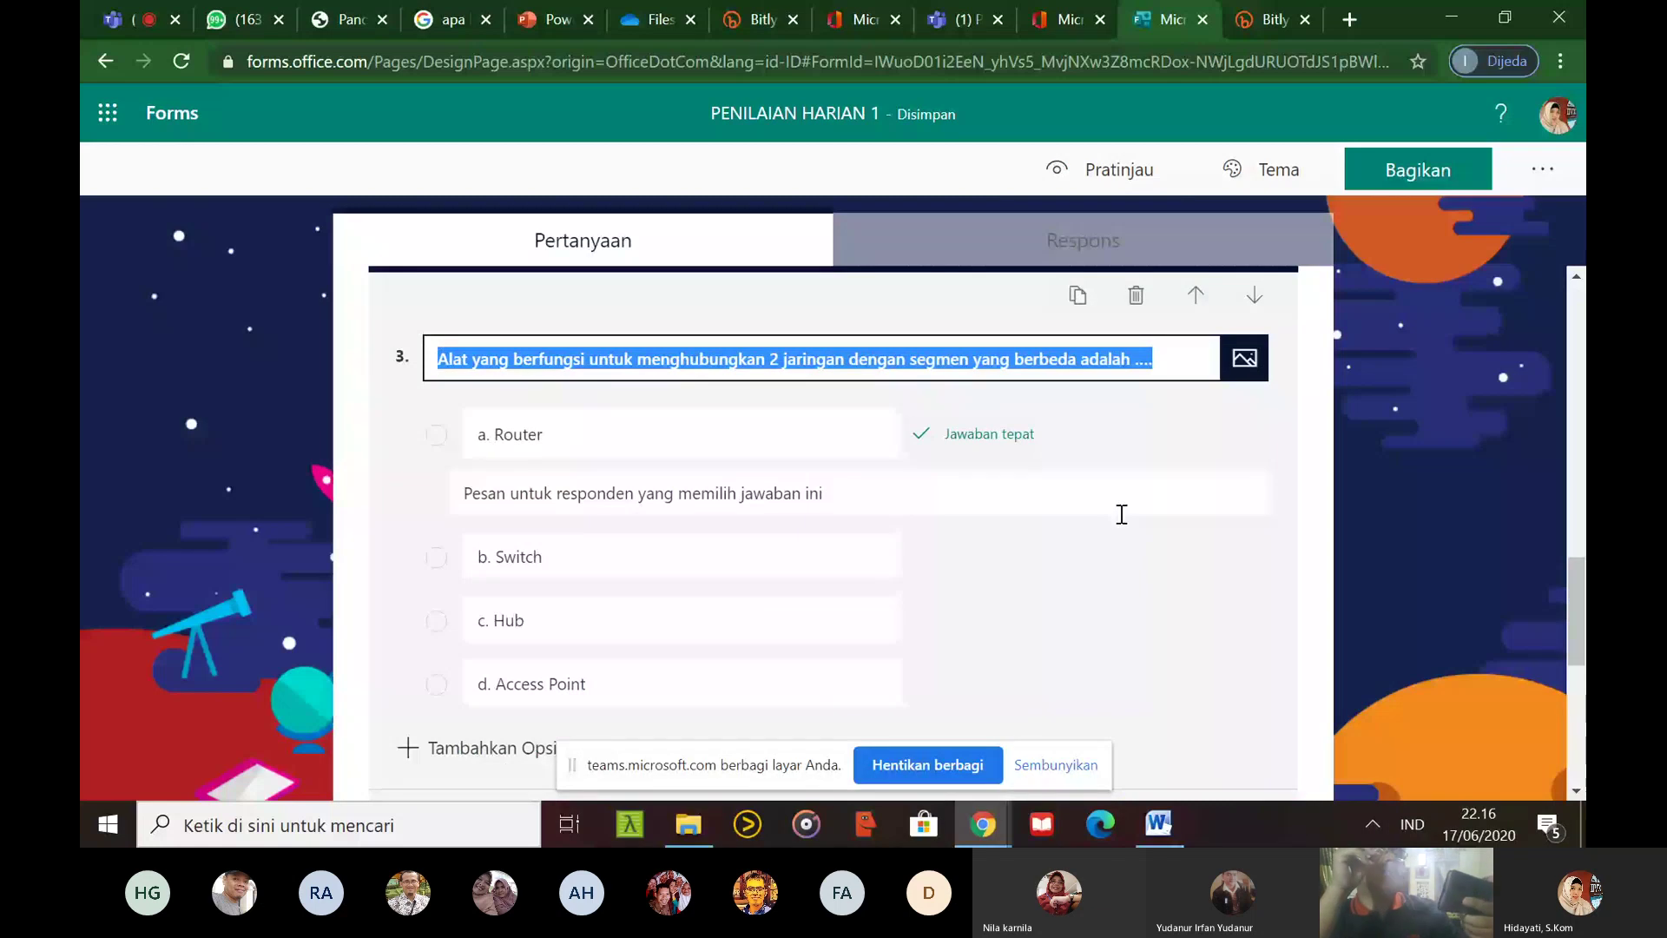
click(906, 486)
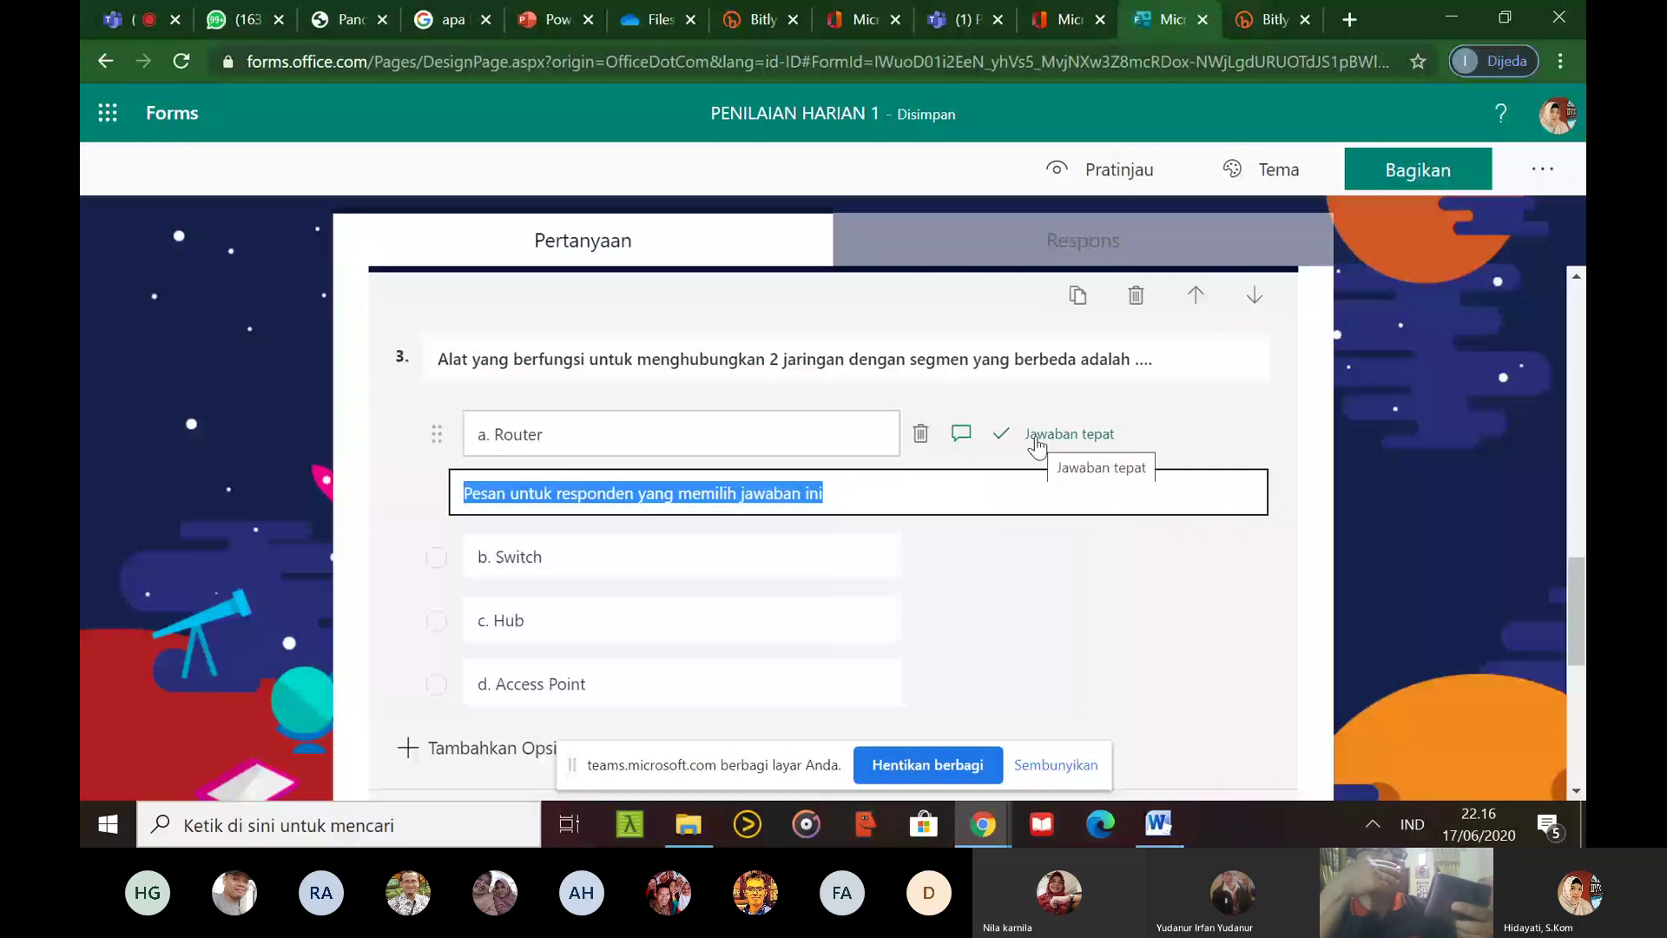
click(436, 448)
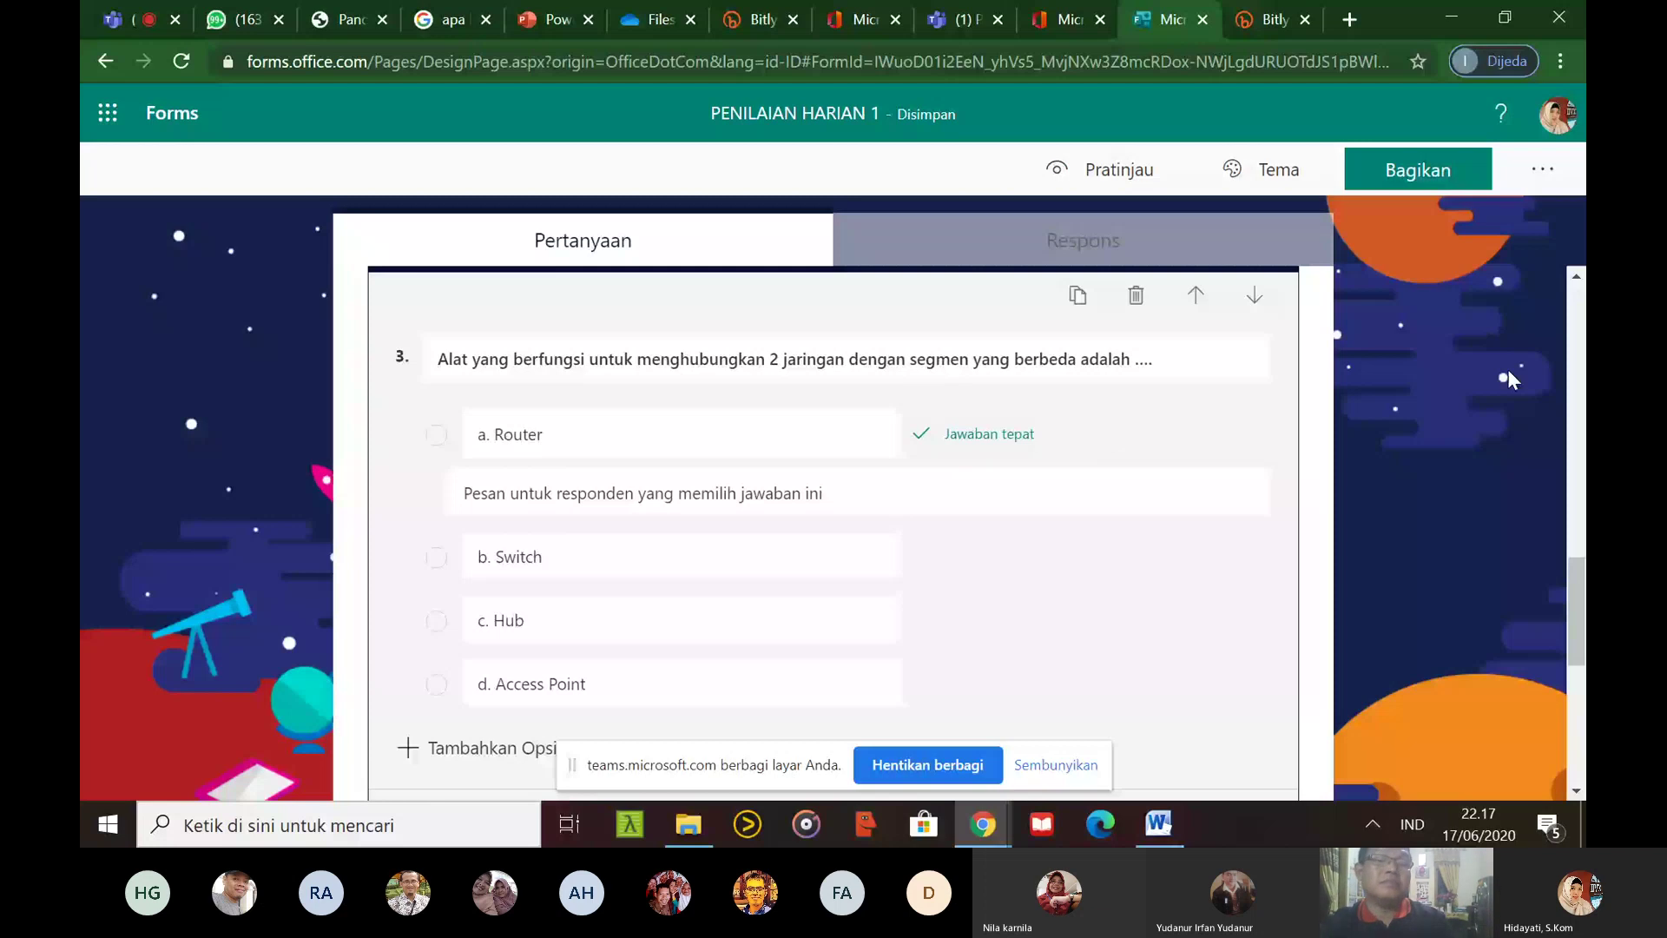
key(shift+Tab)
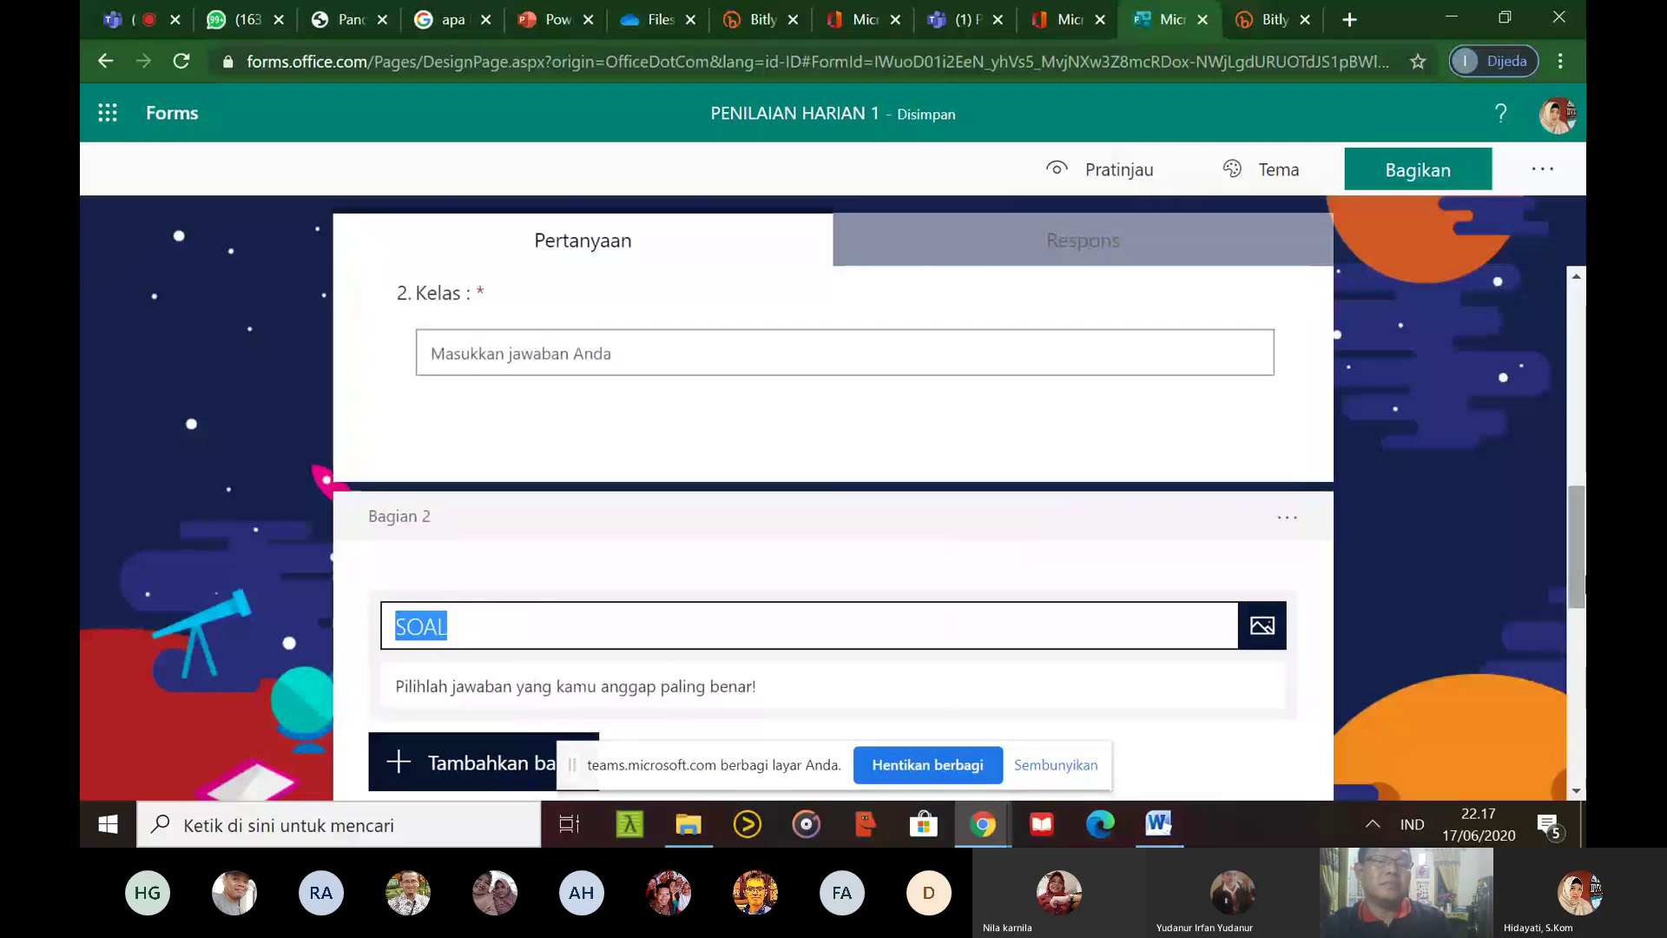
scroll(912, 677, down, 8)
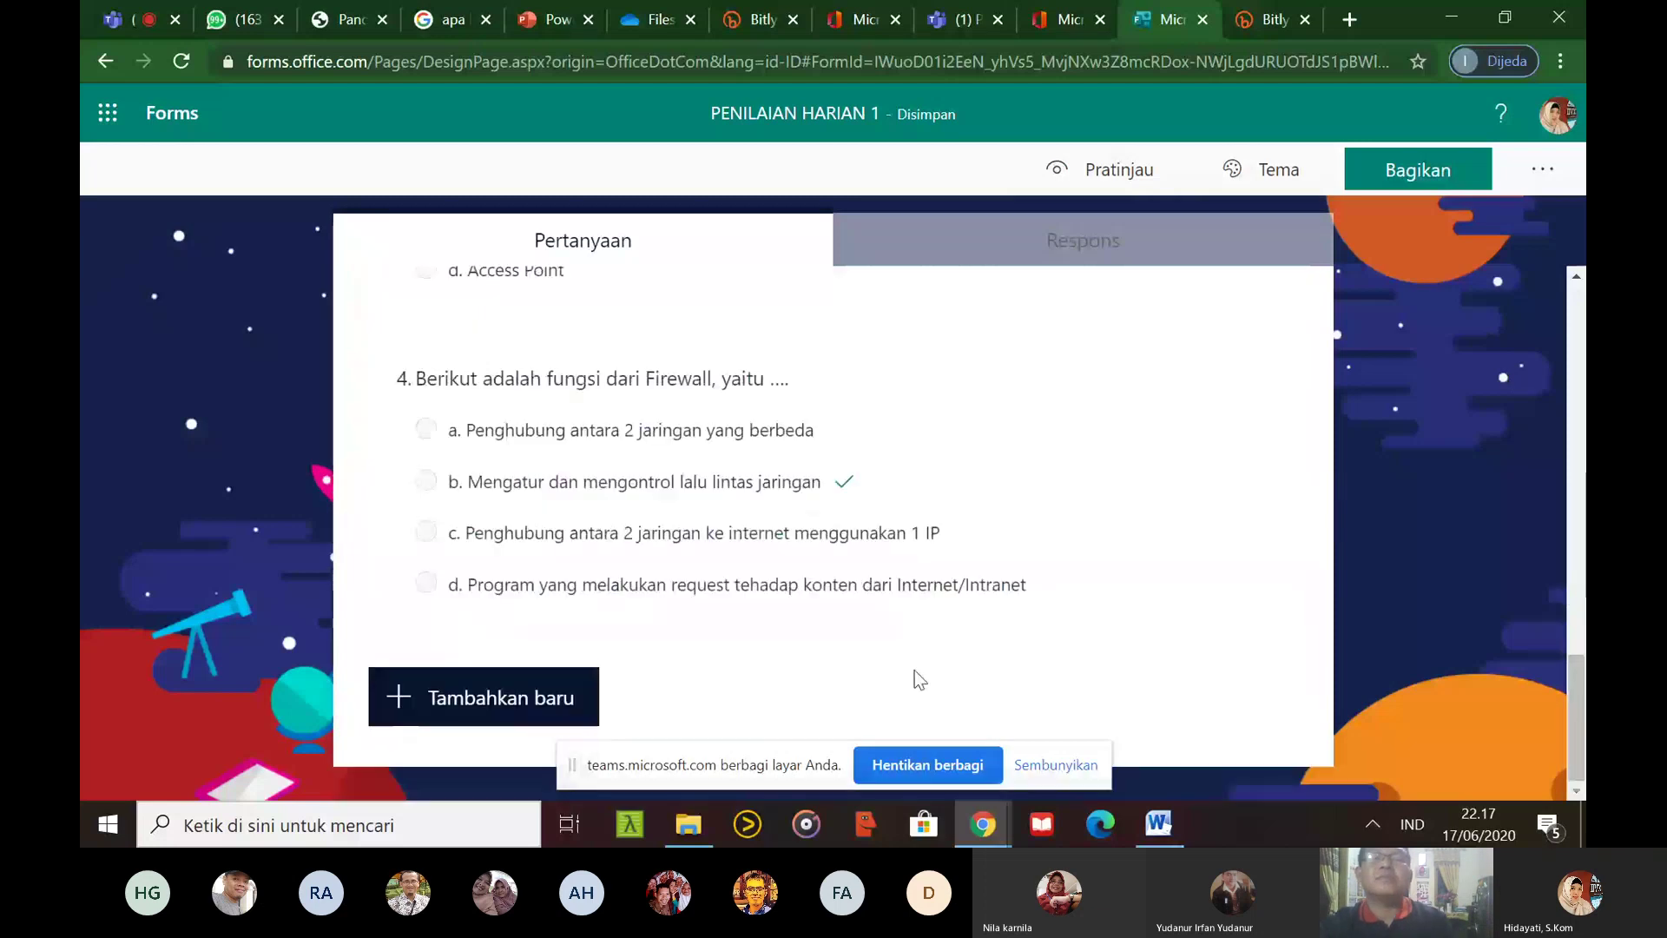
Try out a rating (Penilaian) question after question 4 and delete it
click(484, 696)
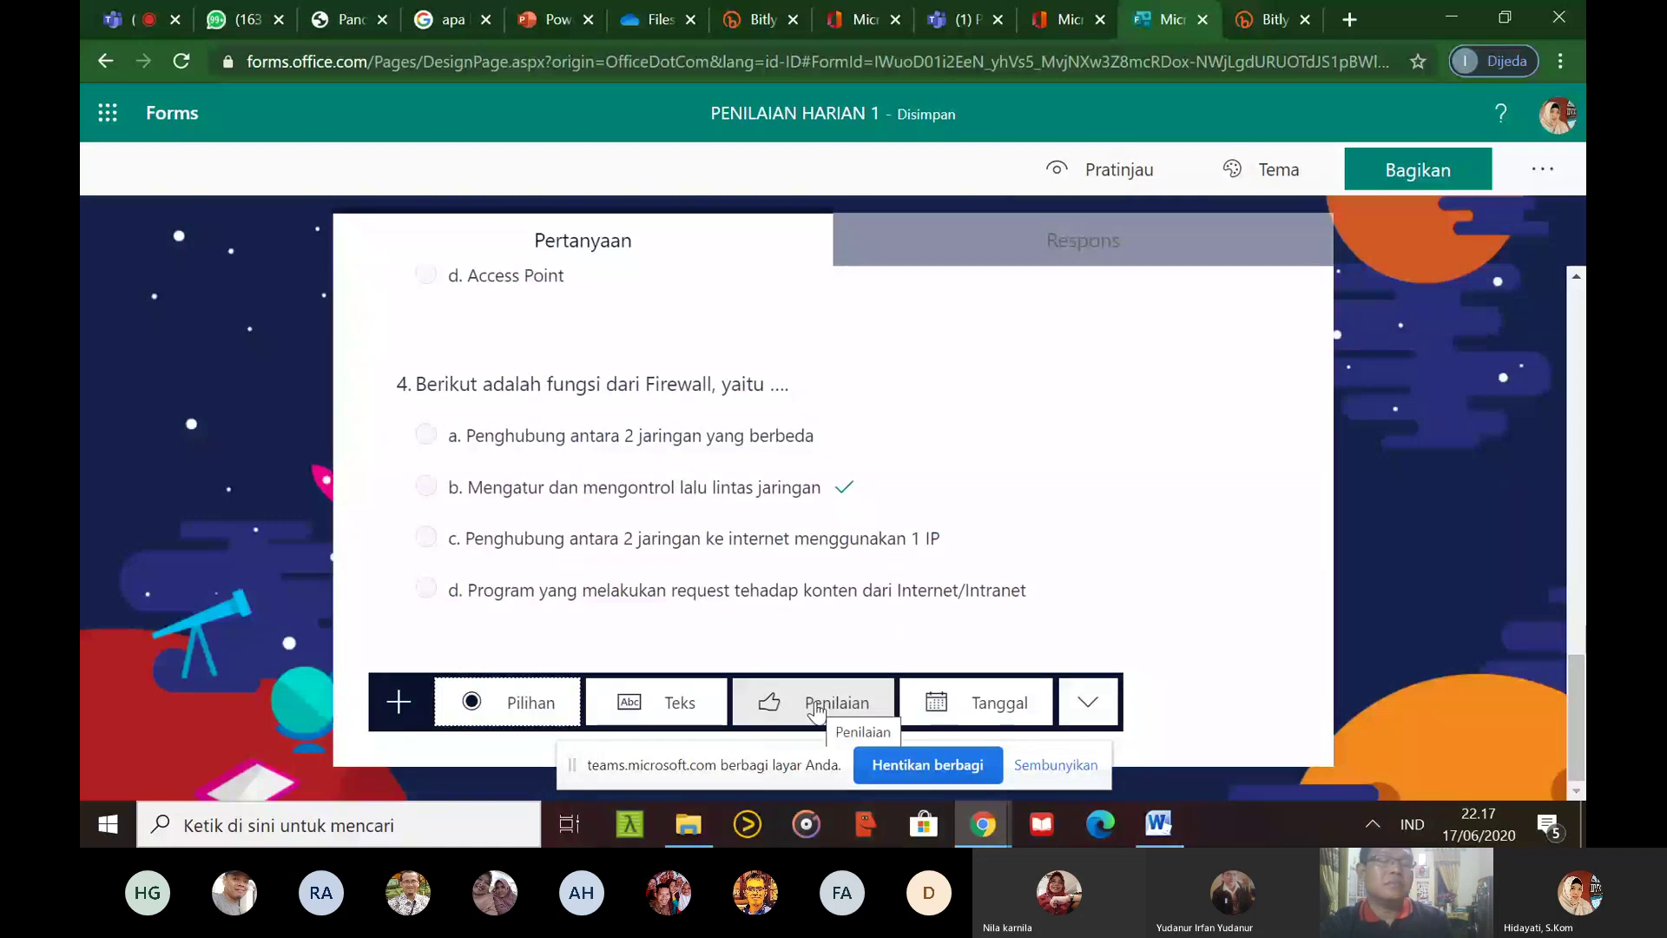
click(816, 710)
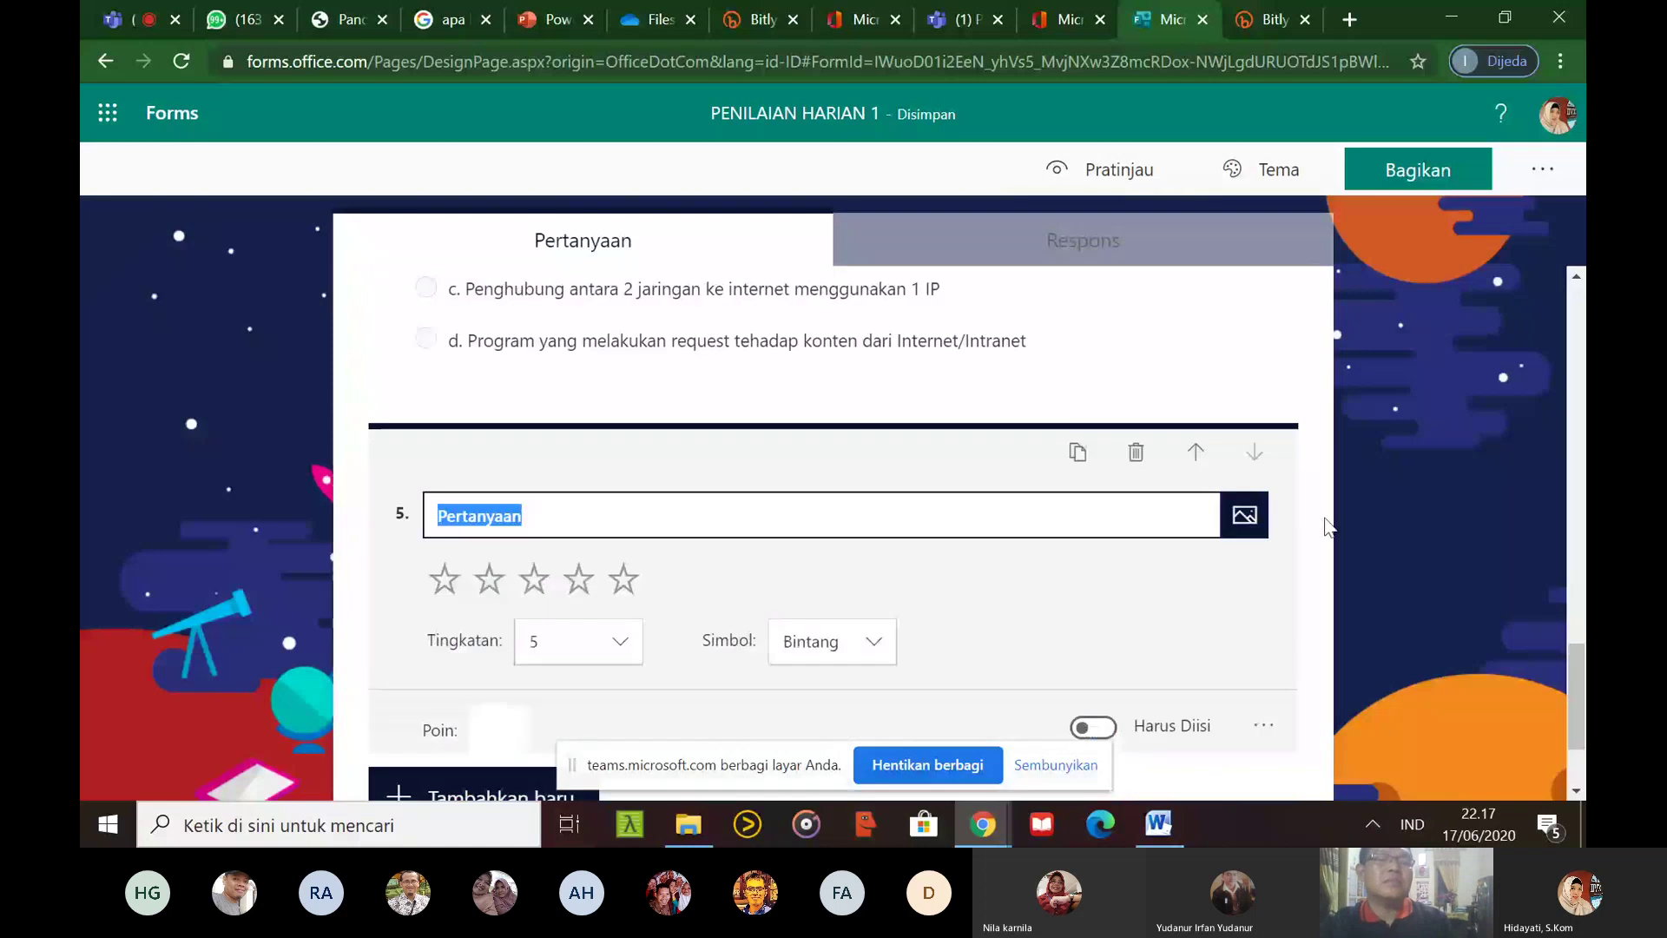
click(1135, 453)
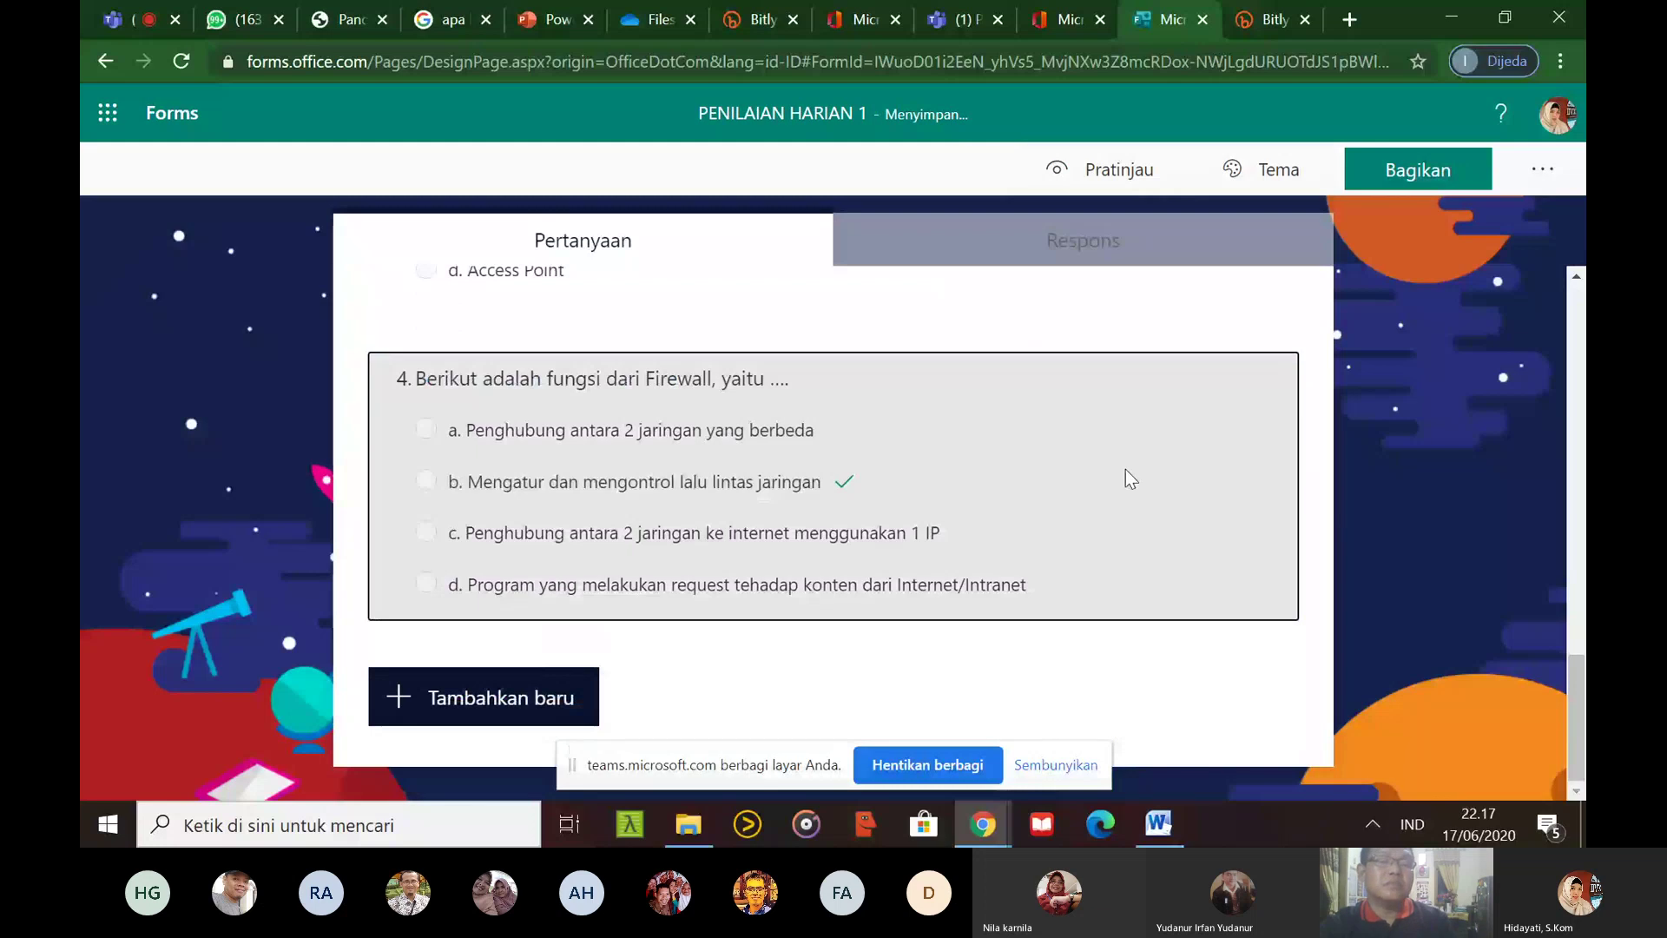
Look through the settings of questions 3 and 4 and the SOAL section, moving the screen-sharing bar out of the way
click(1125, 469)
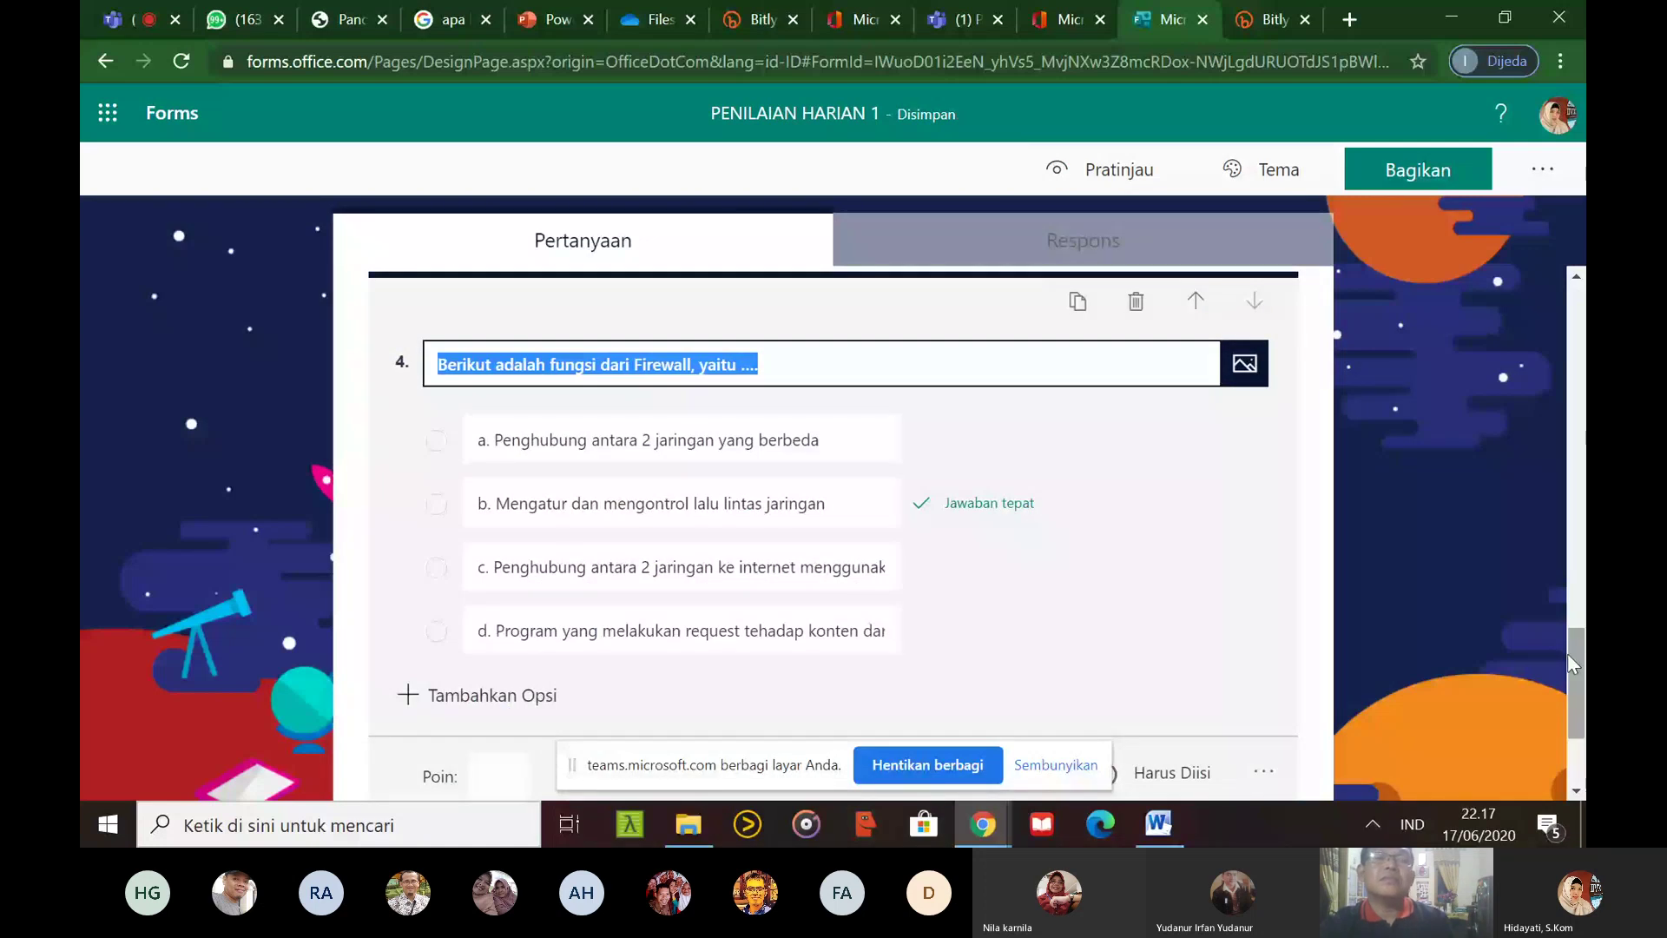
drag(1566, 653, 1570, 555)
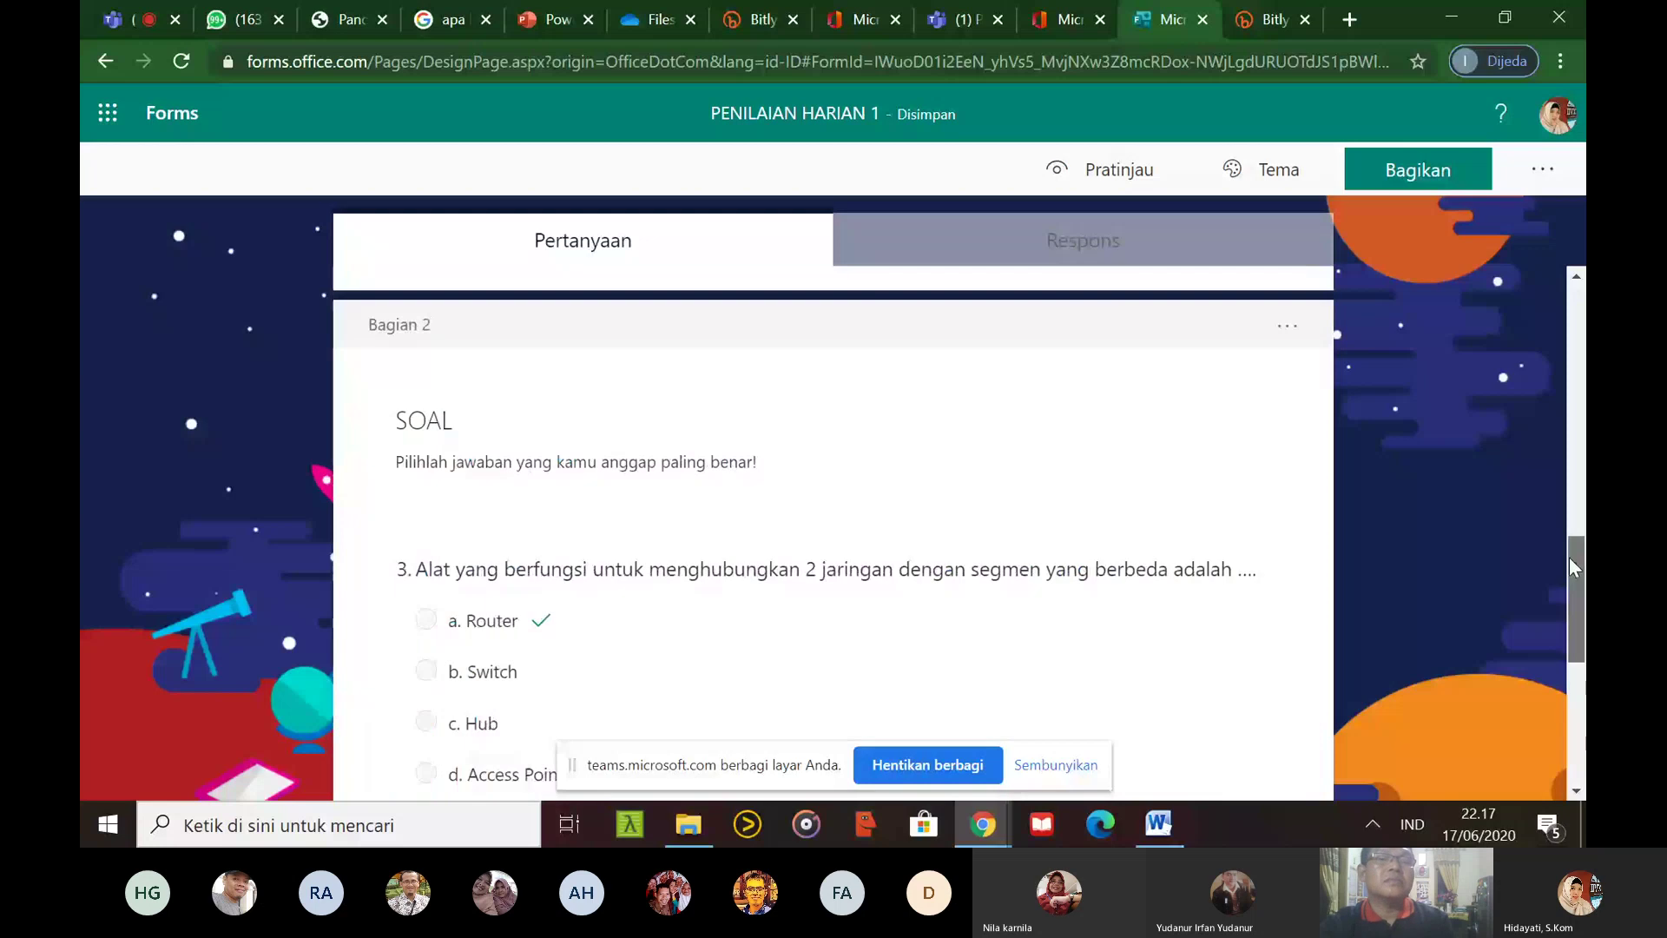
scroll(728, 729, down, 1)
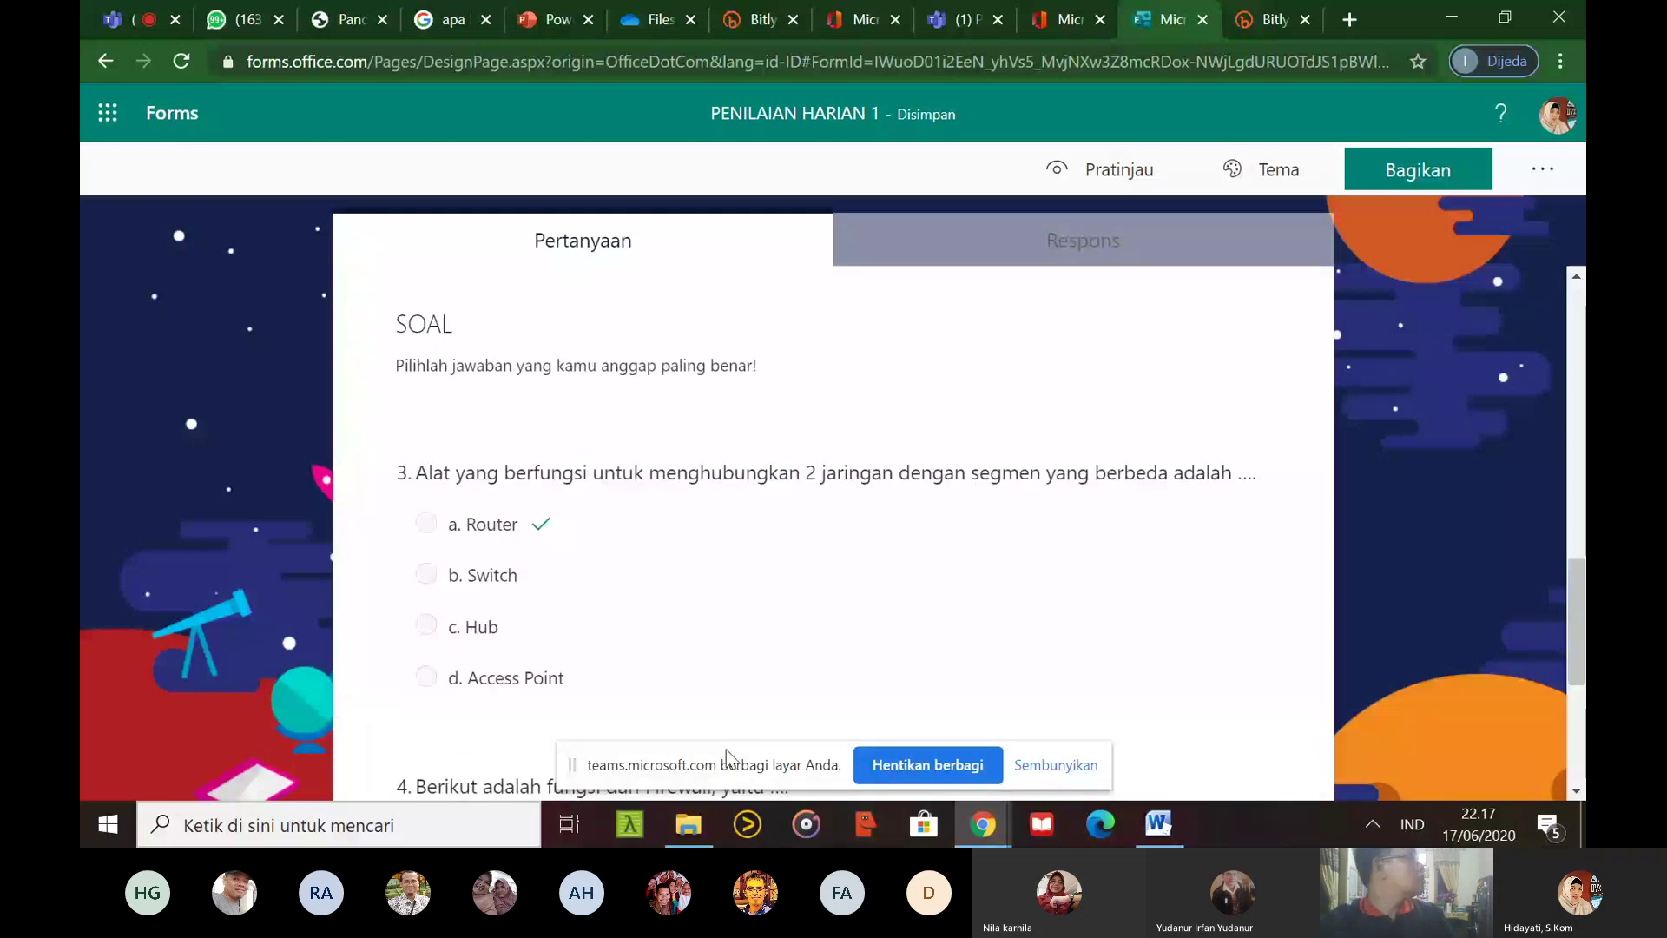
drag(726, 757, 1128, 753)
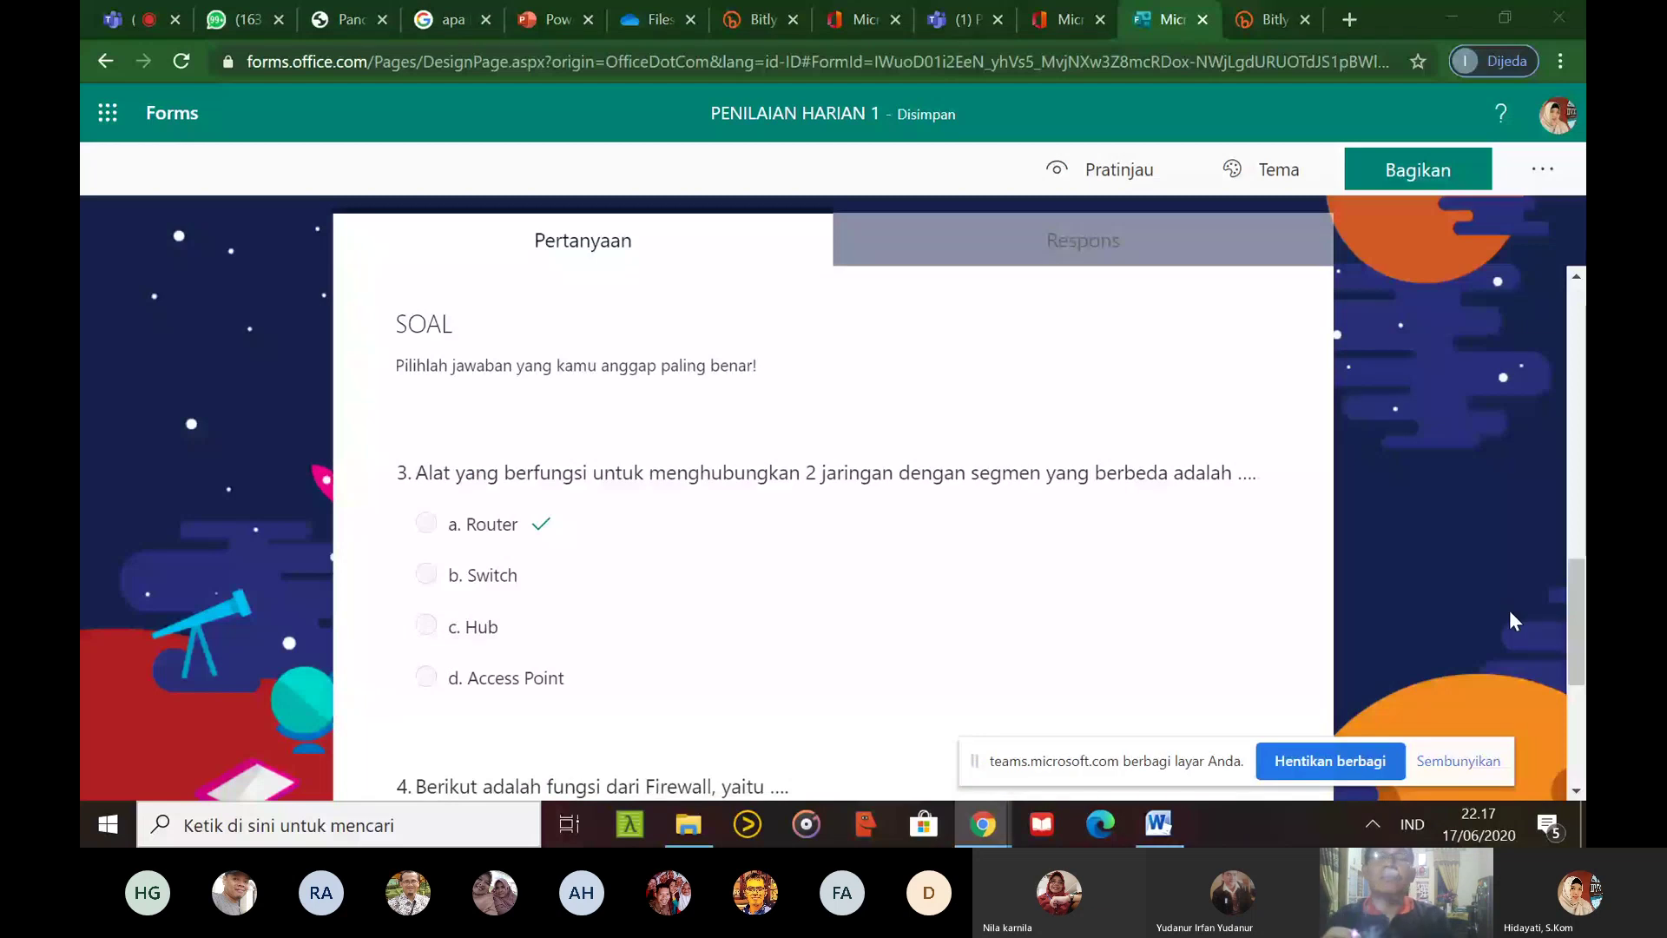
click(665, 566)
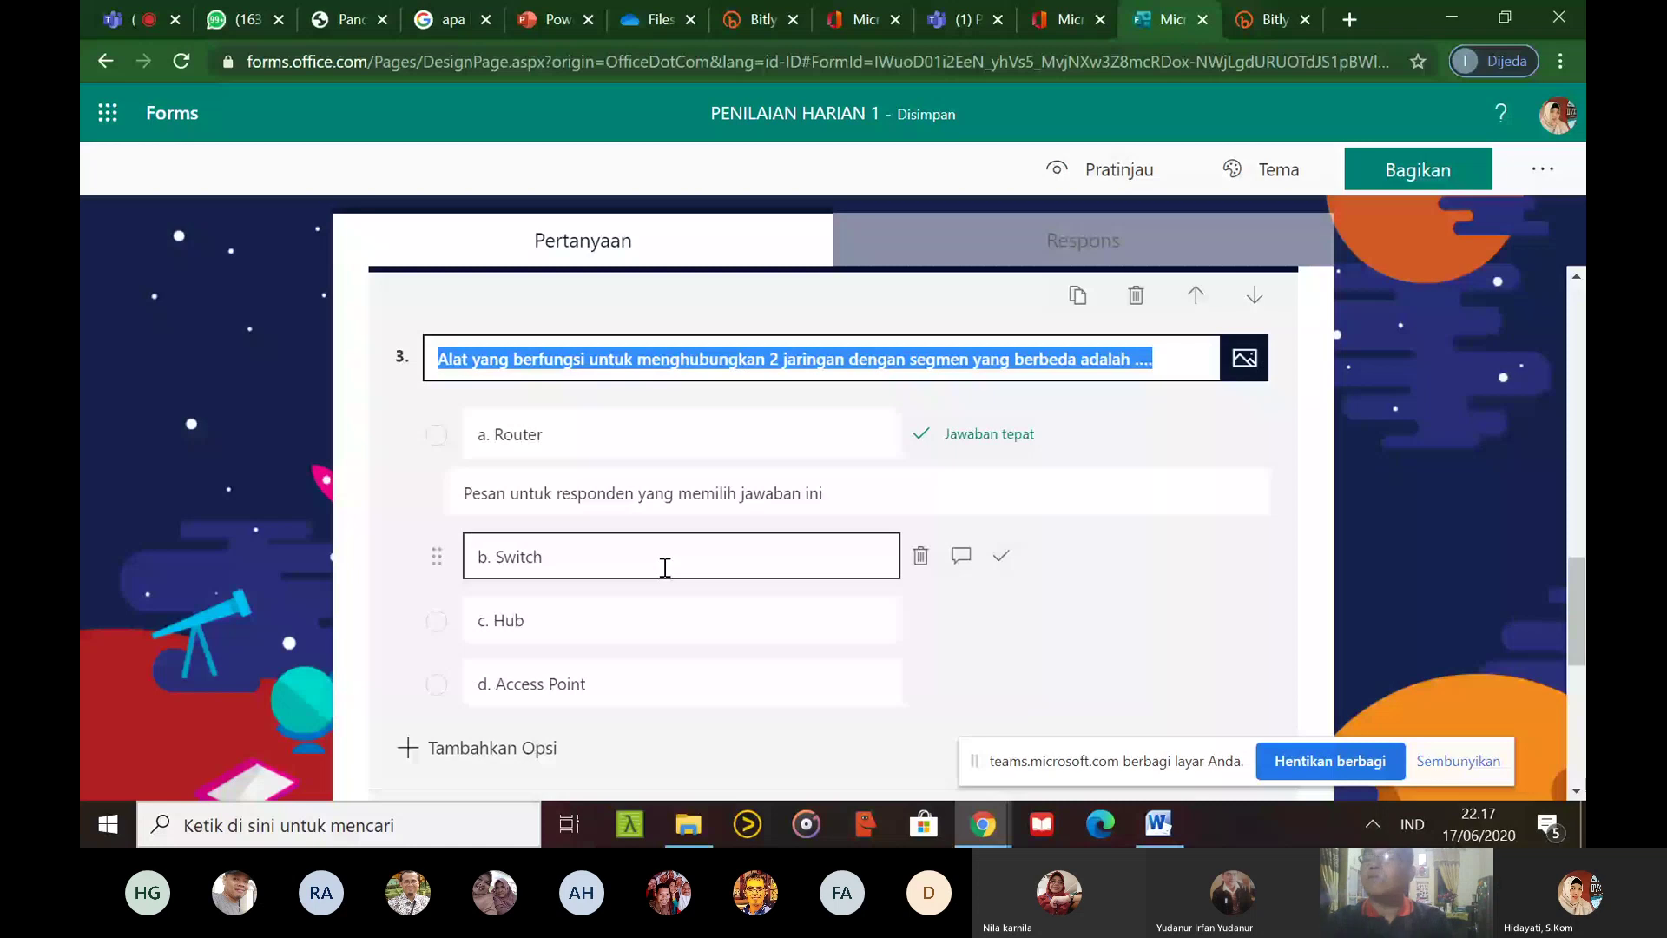
drag(1579, 641, 1580, 583)
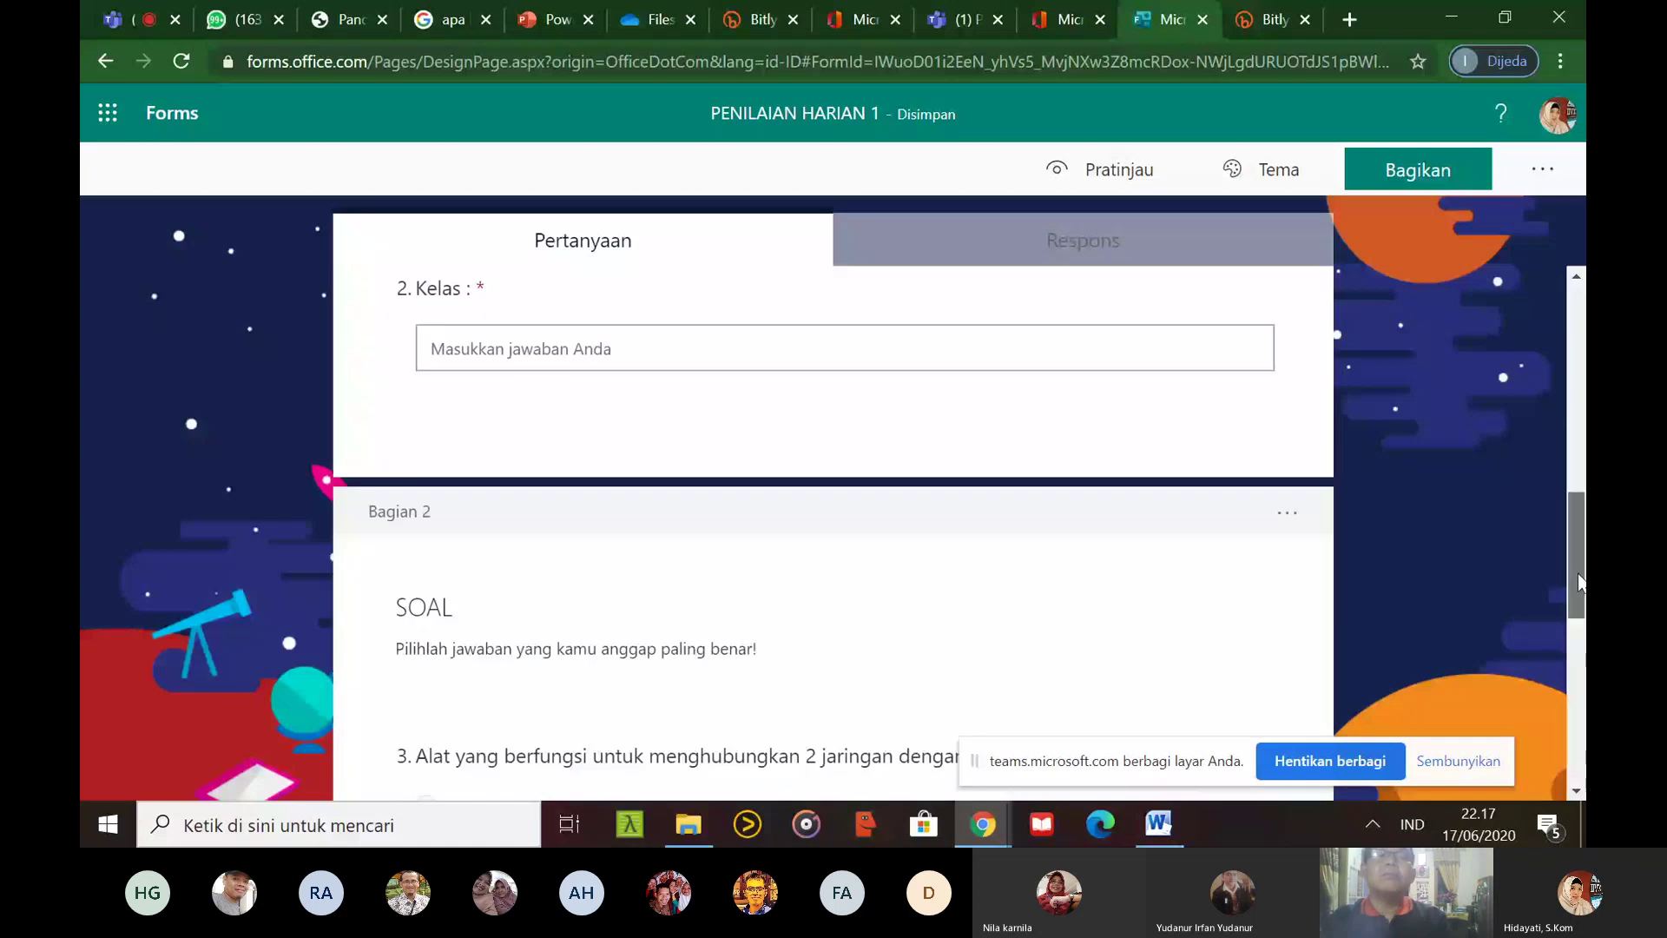
drag(1580, 583, 1580, 685)
Remove the respondent message field from option "a. Router" in question 3 and set the question's points to 20
click(1036, 489)
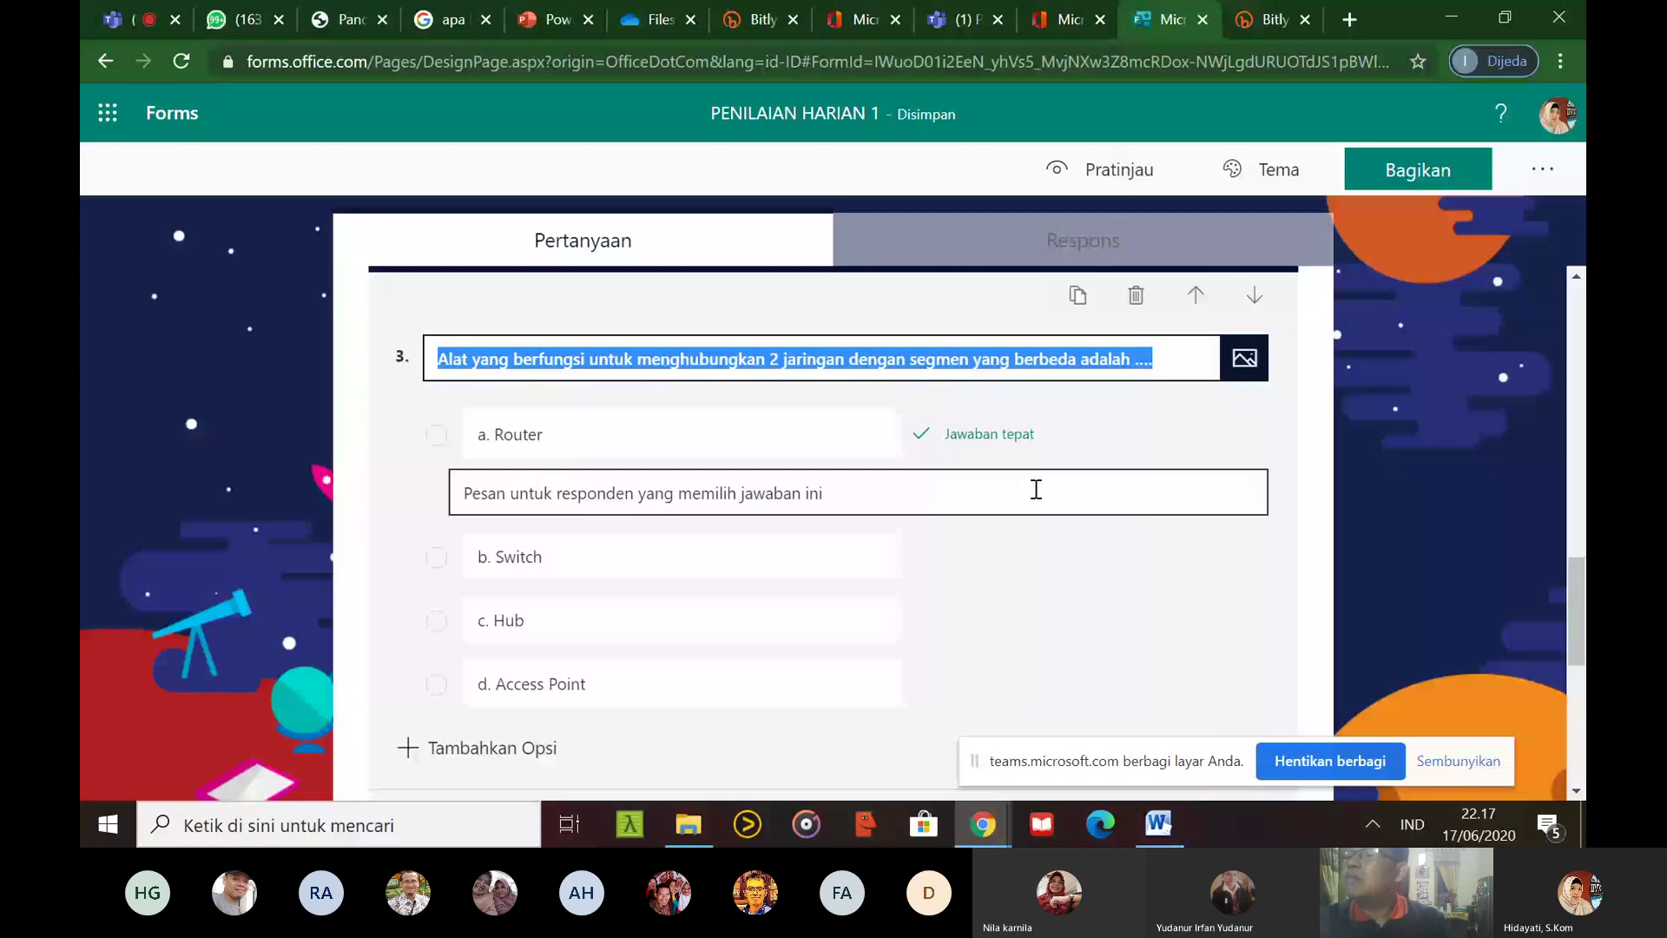
click(961, 441)
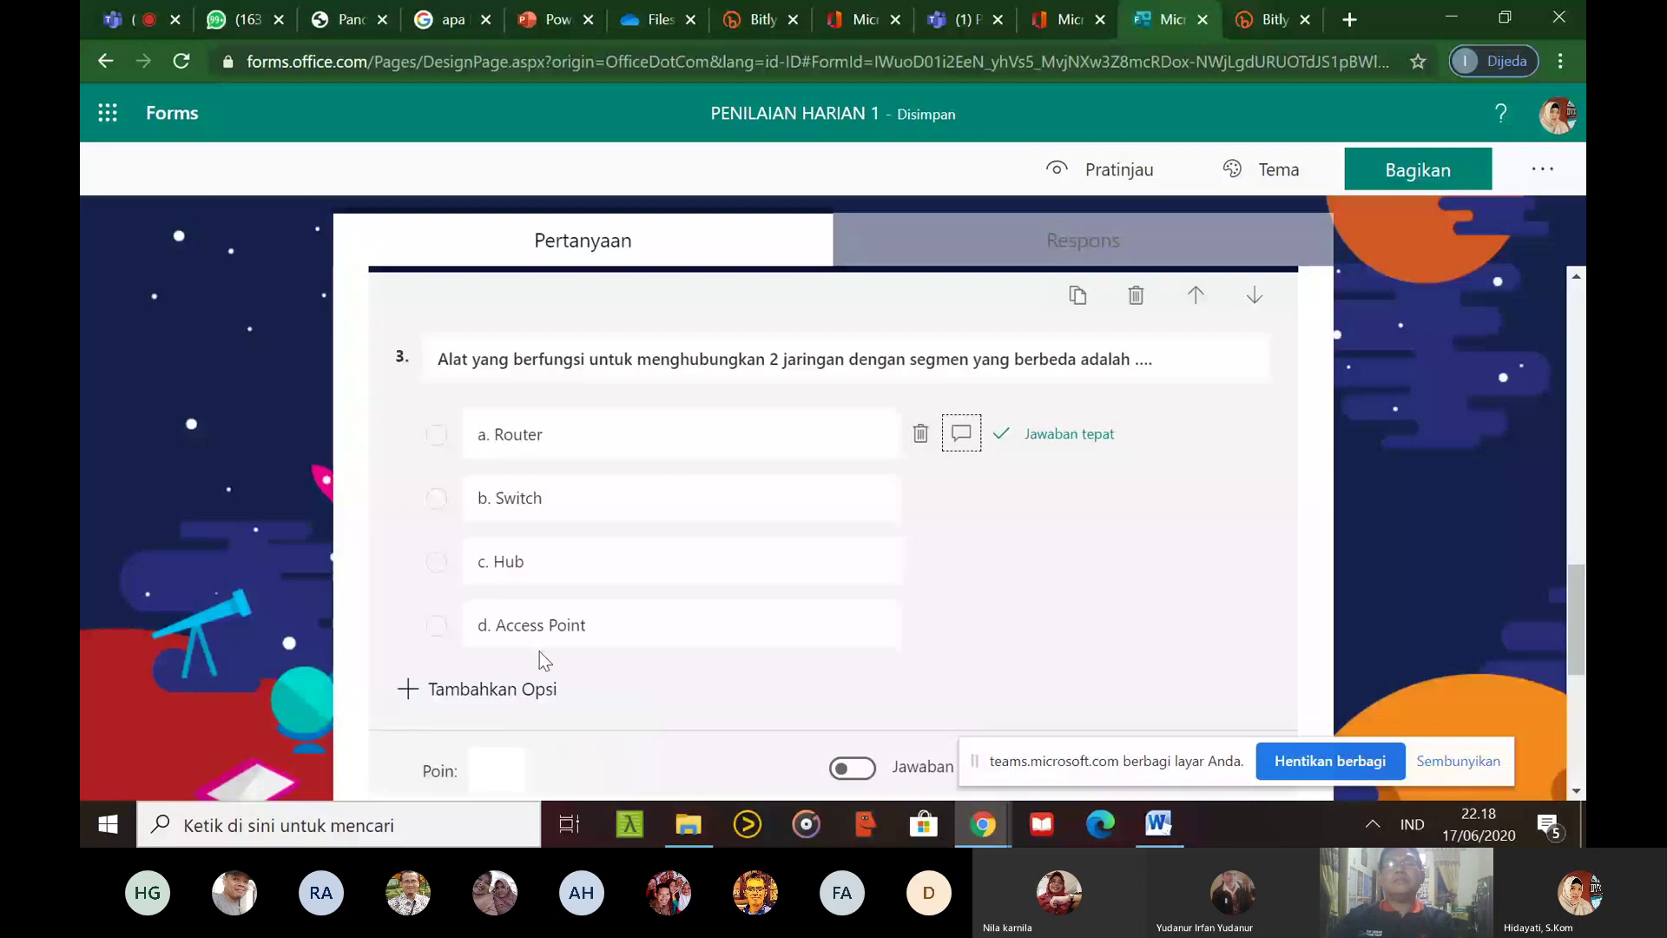
click(494, 767)
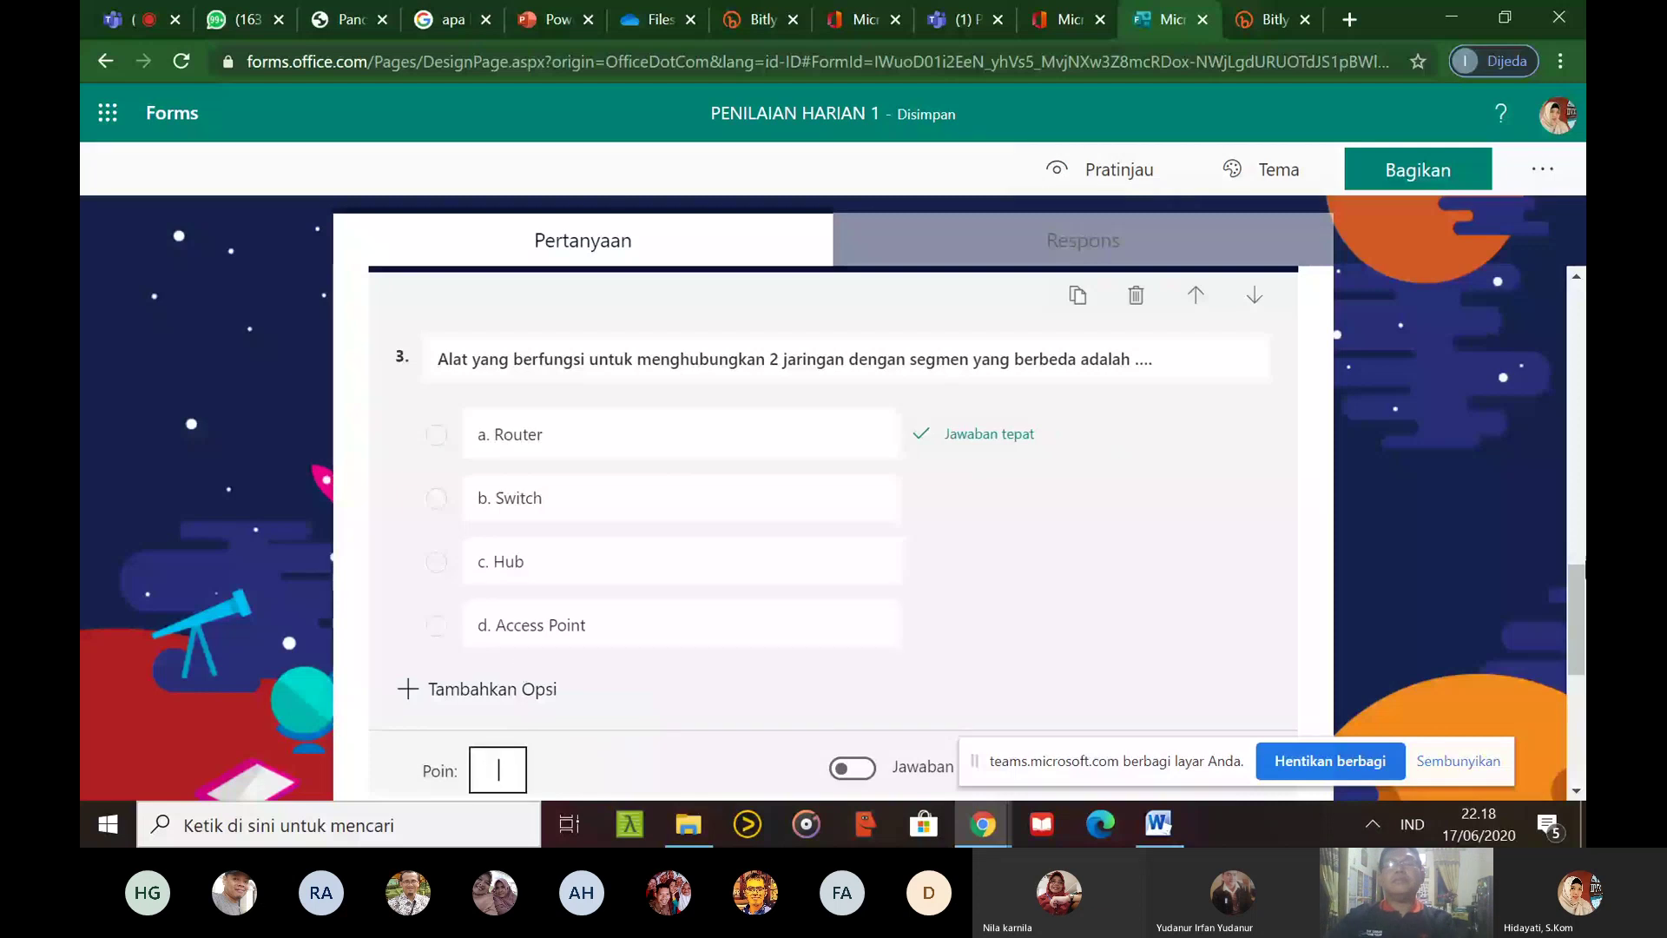
drag(1580, 595, 1580, 601)
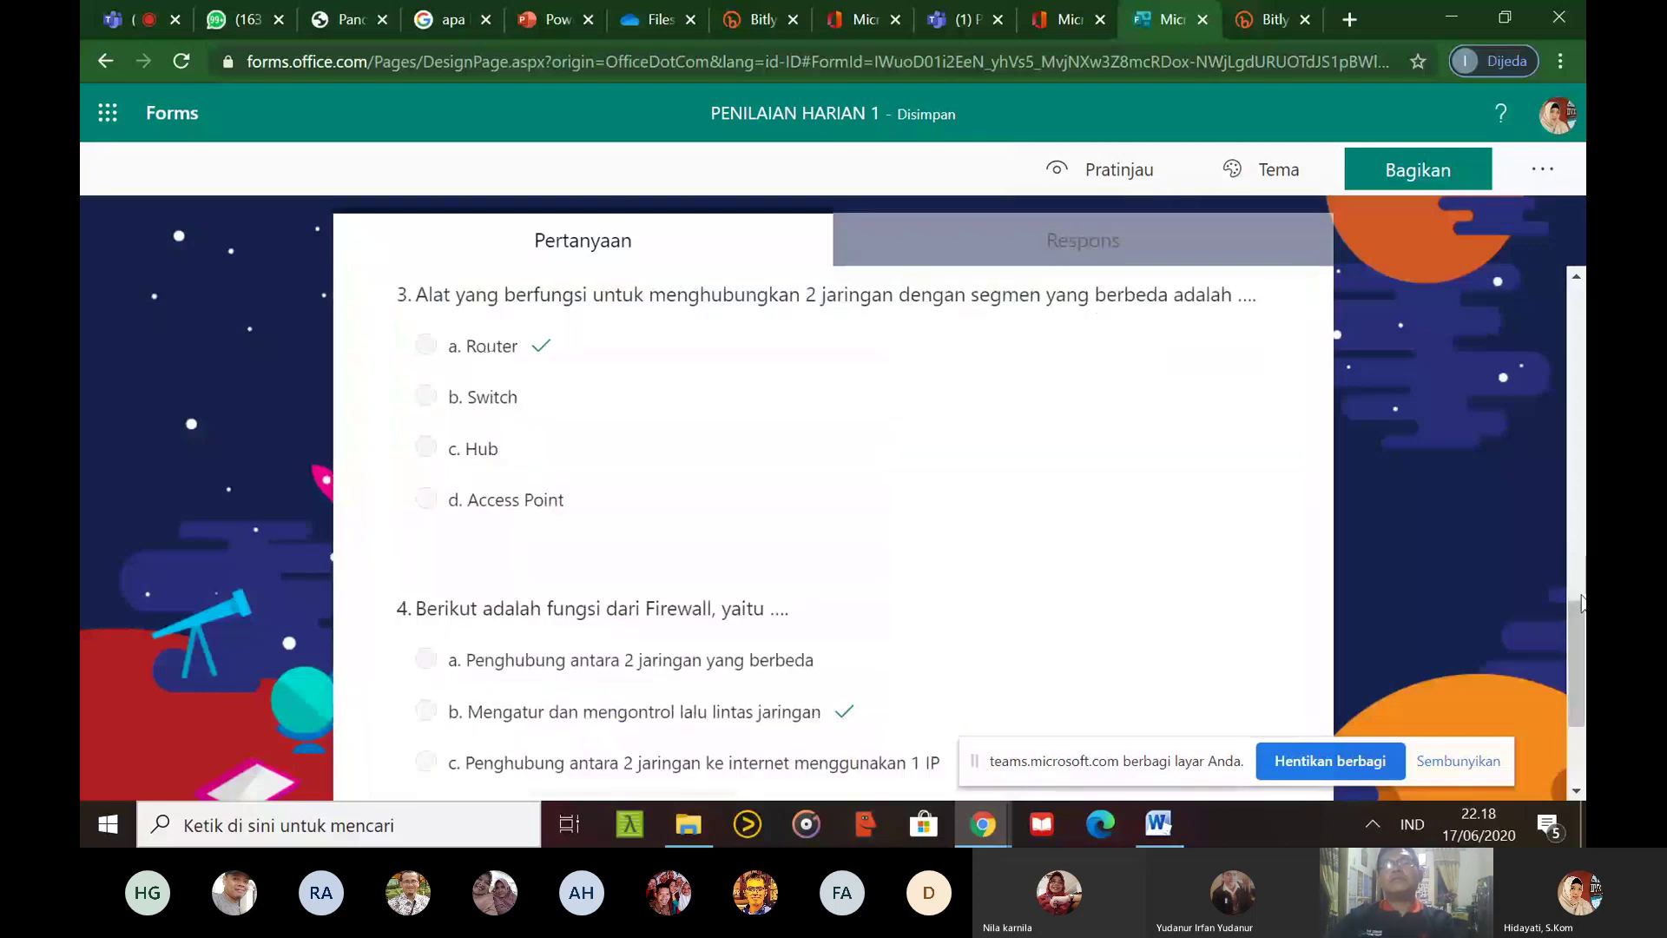
scroll(1582, 612, up, 5)
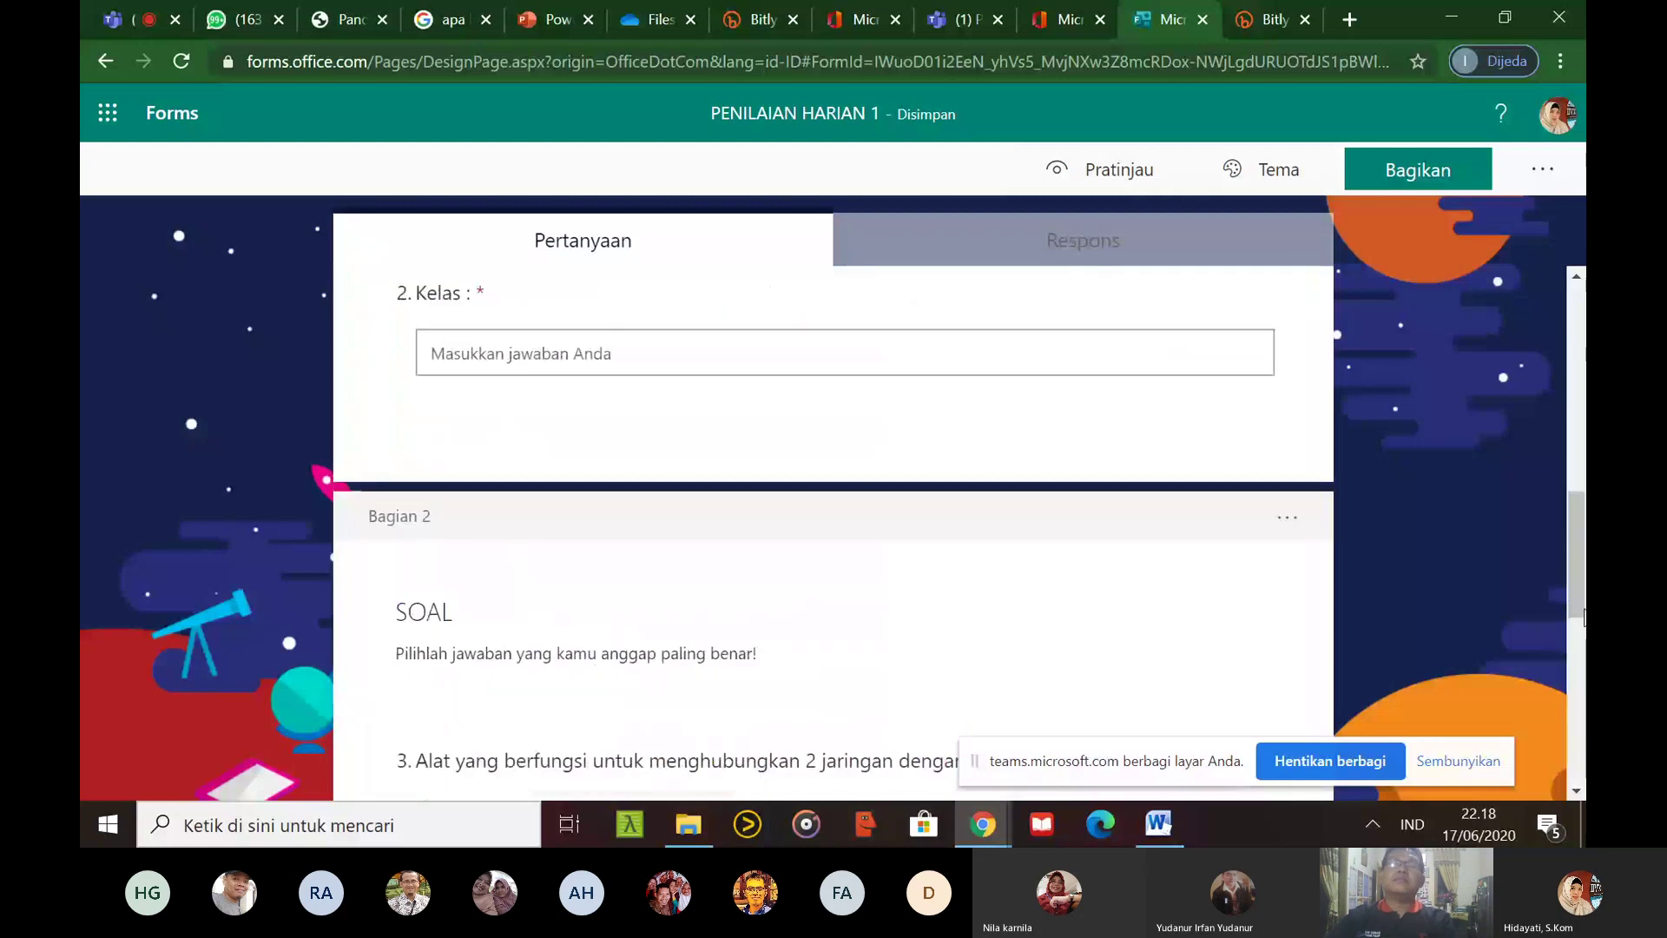
scroll(1582, 616, down, 5)
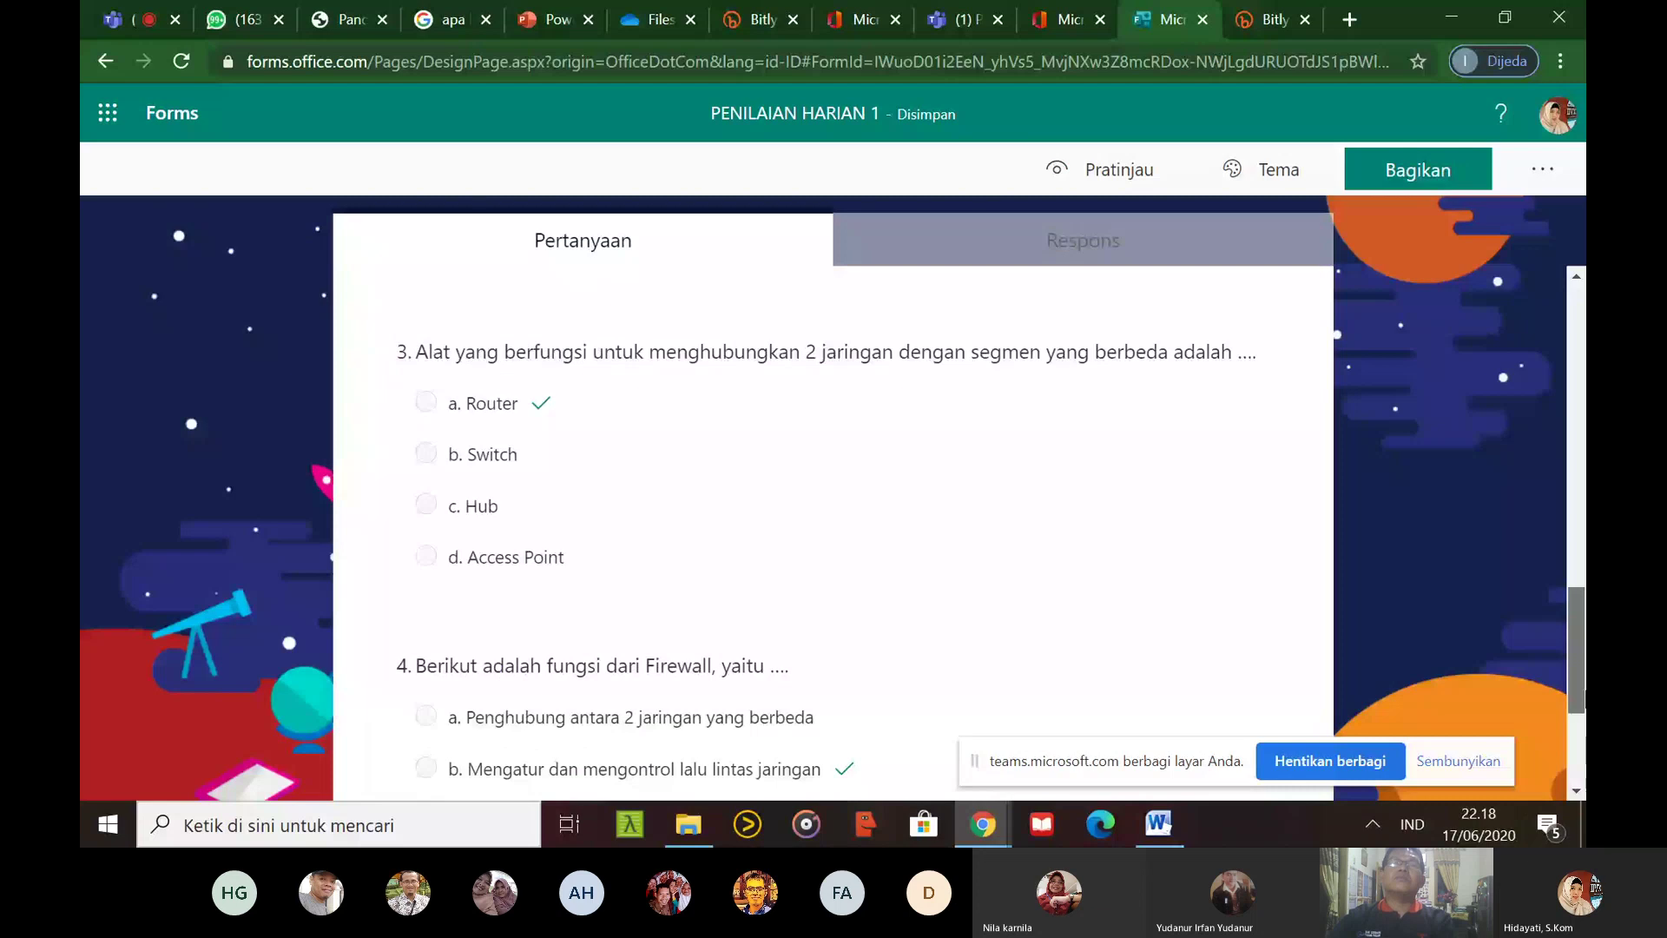
click(491, 564)
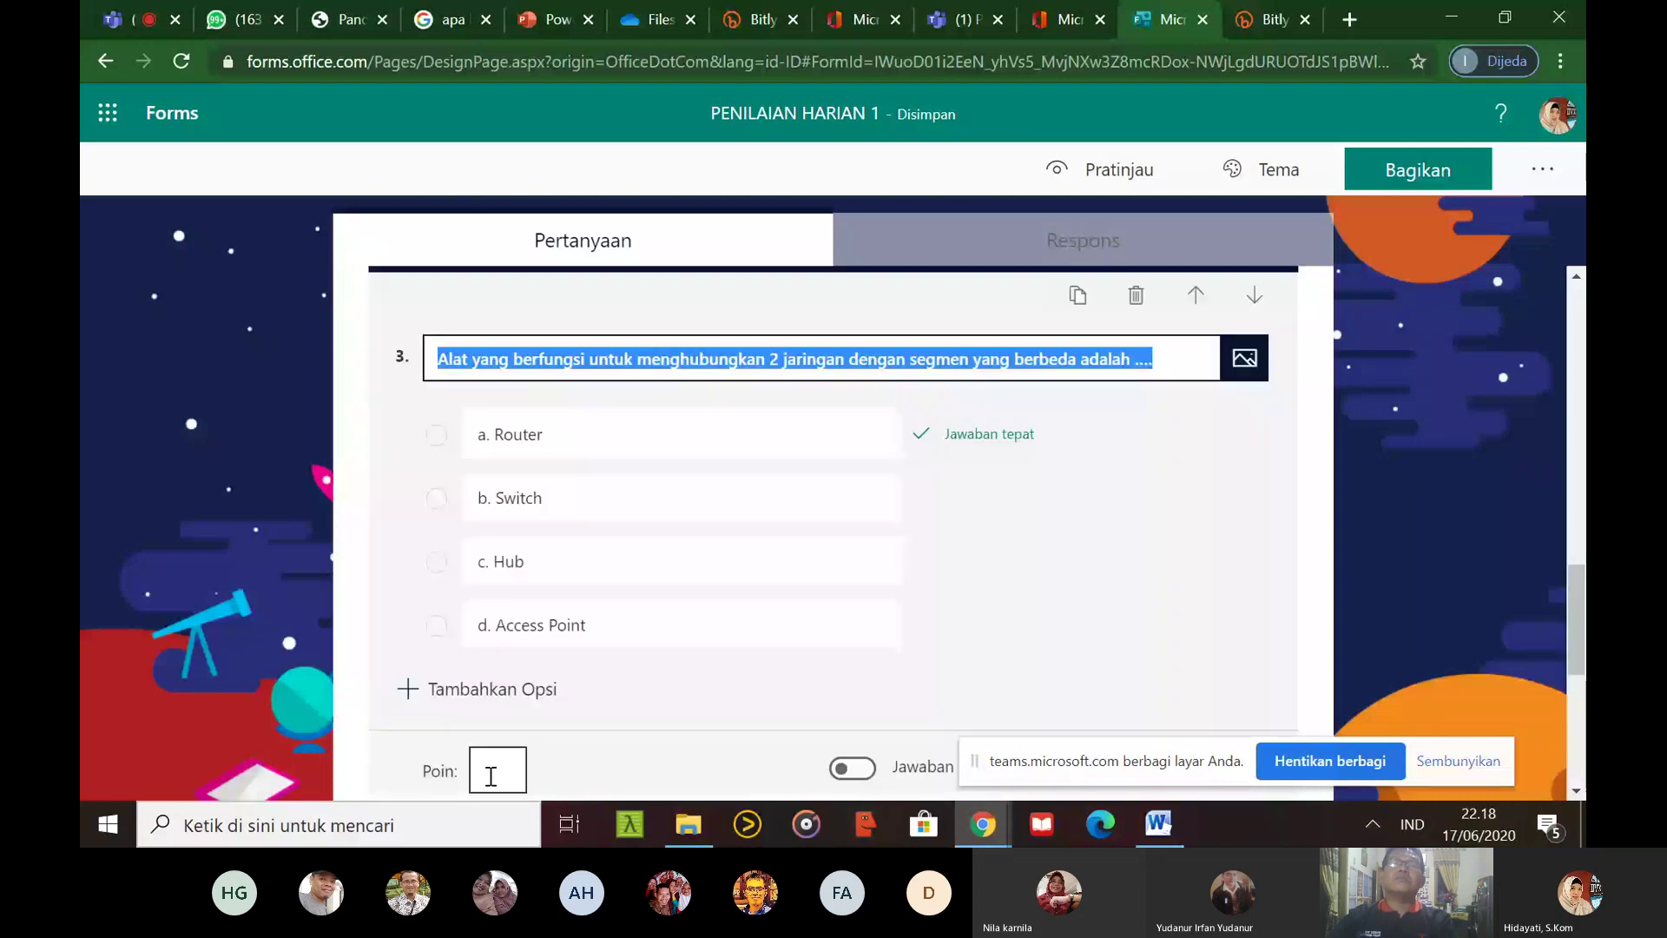
click(490, 776)
text(20)
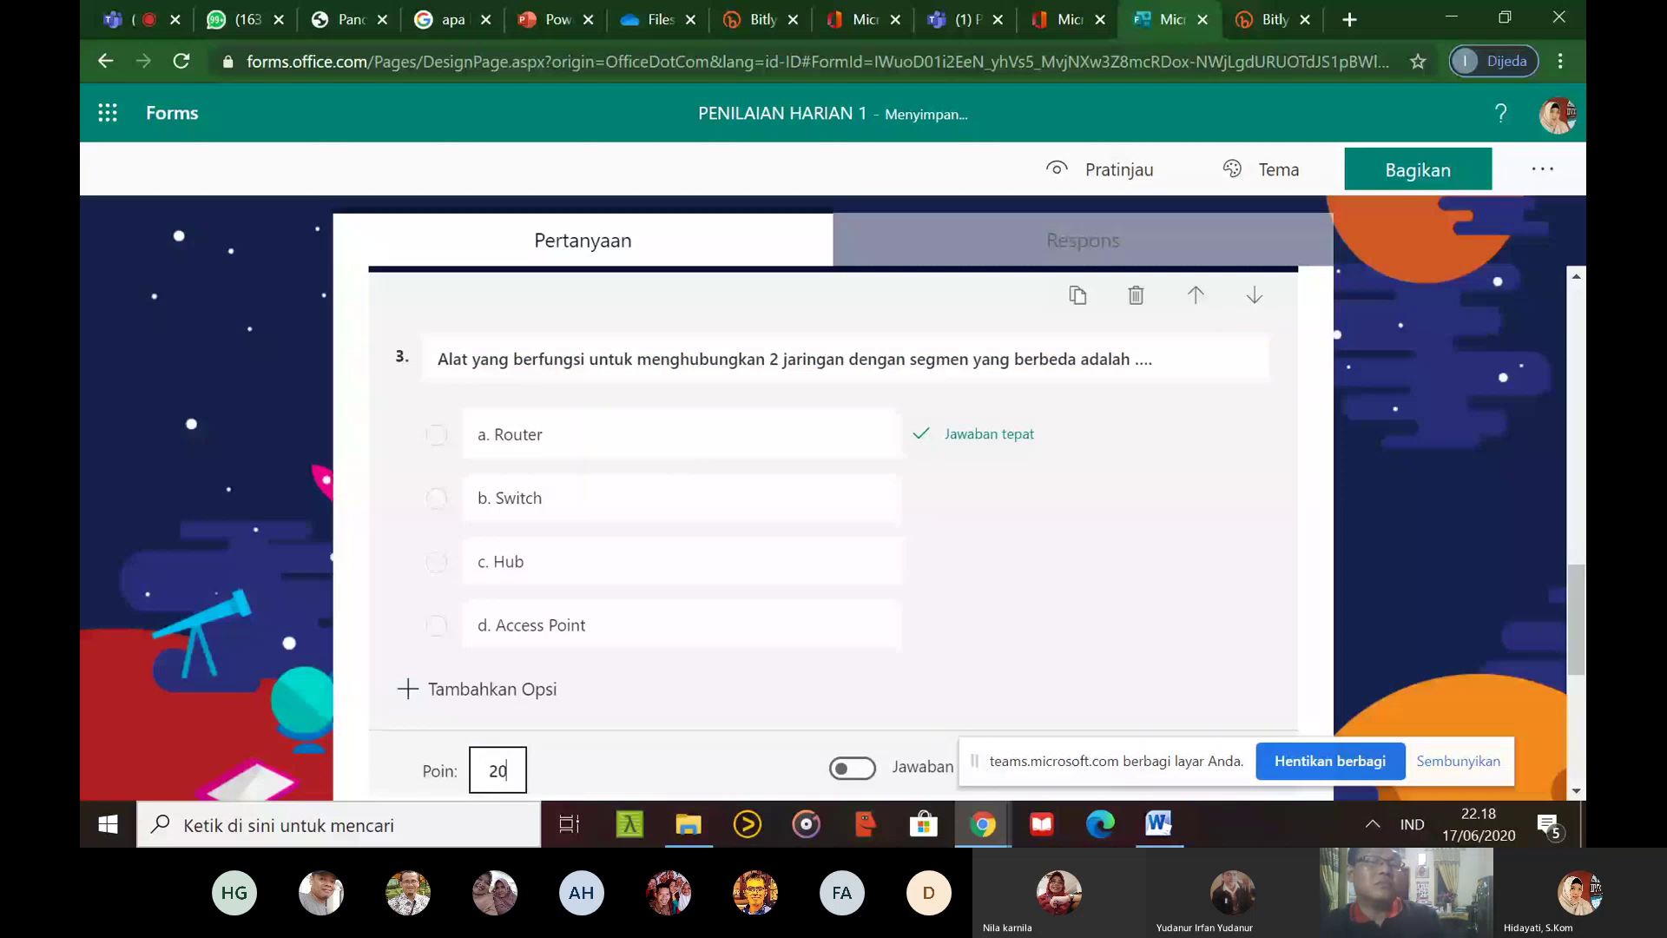
Turn on option shuffling (Acak opsi) for question 3
scroll(775, 618, down, 3)
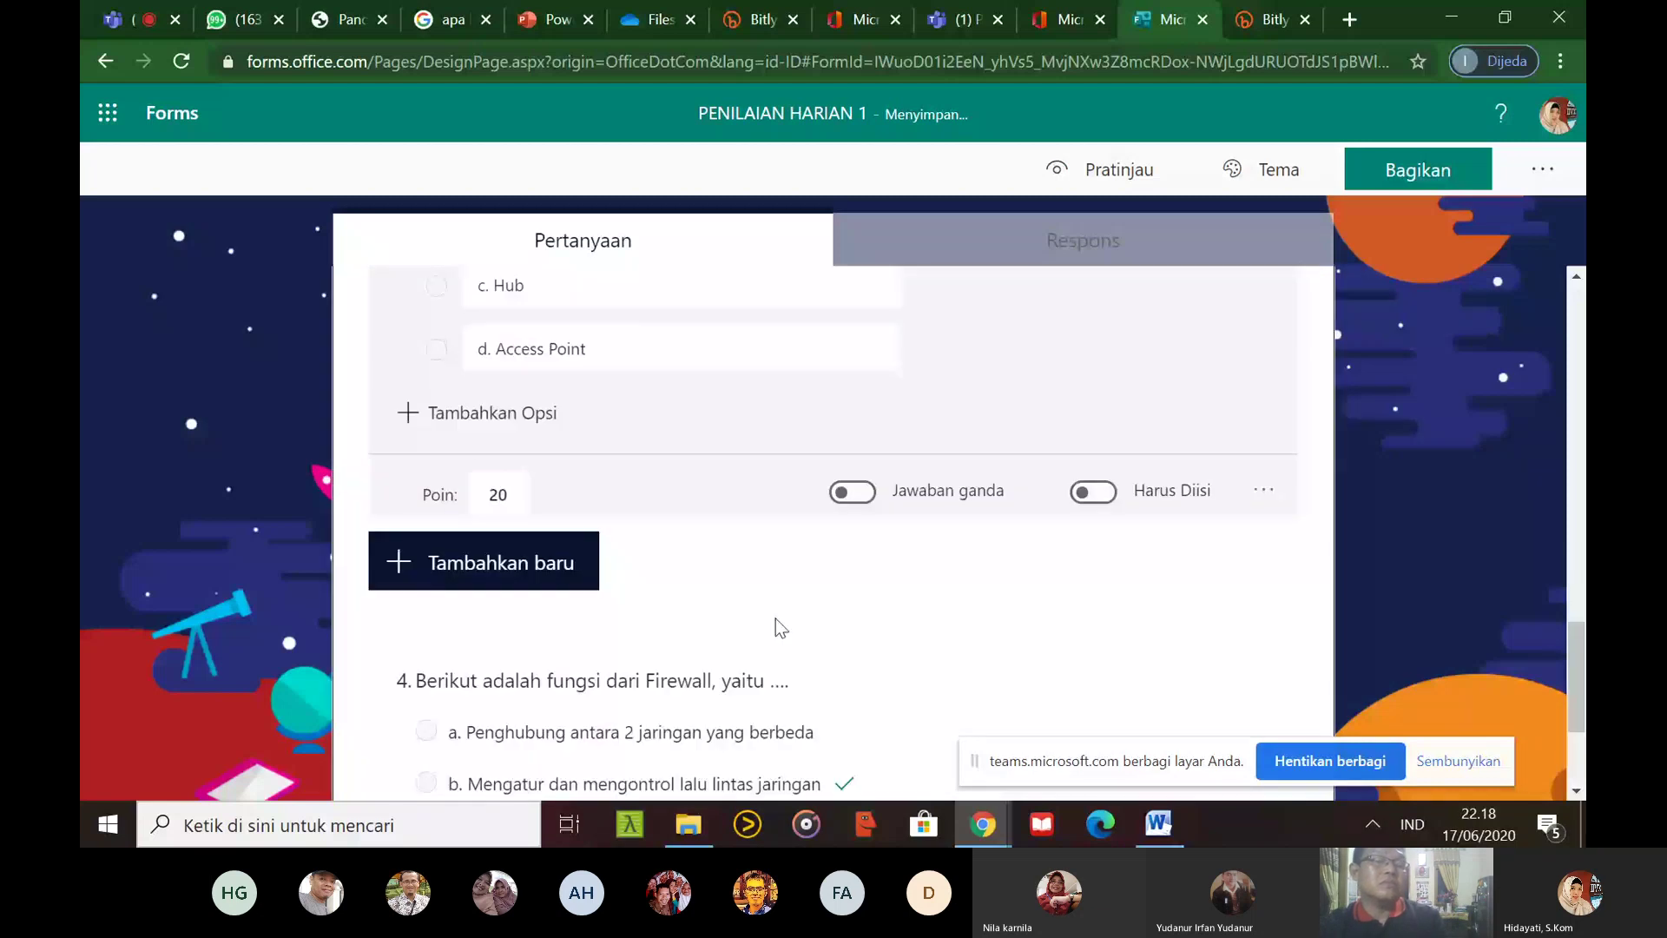
click(1264, 491)
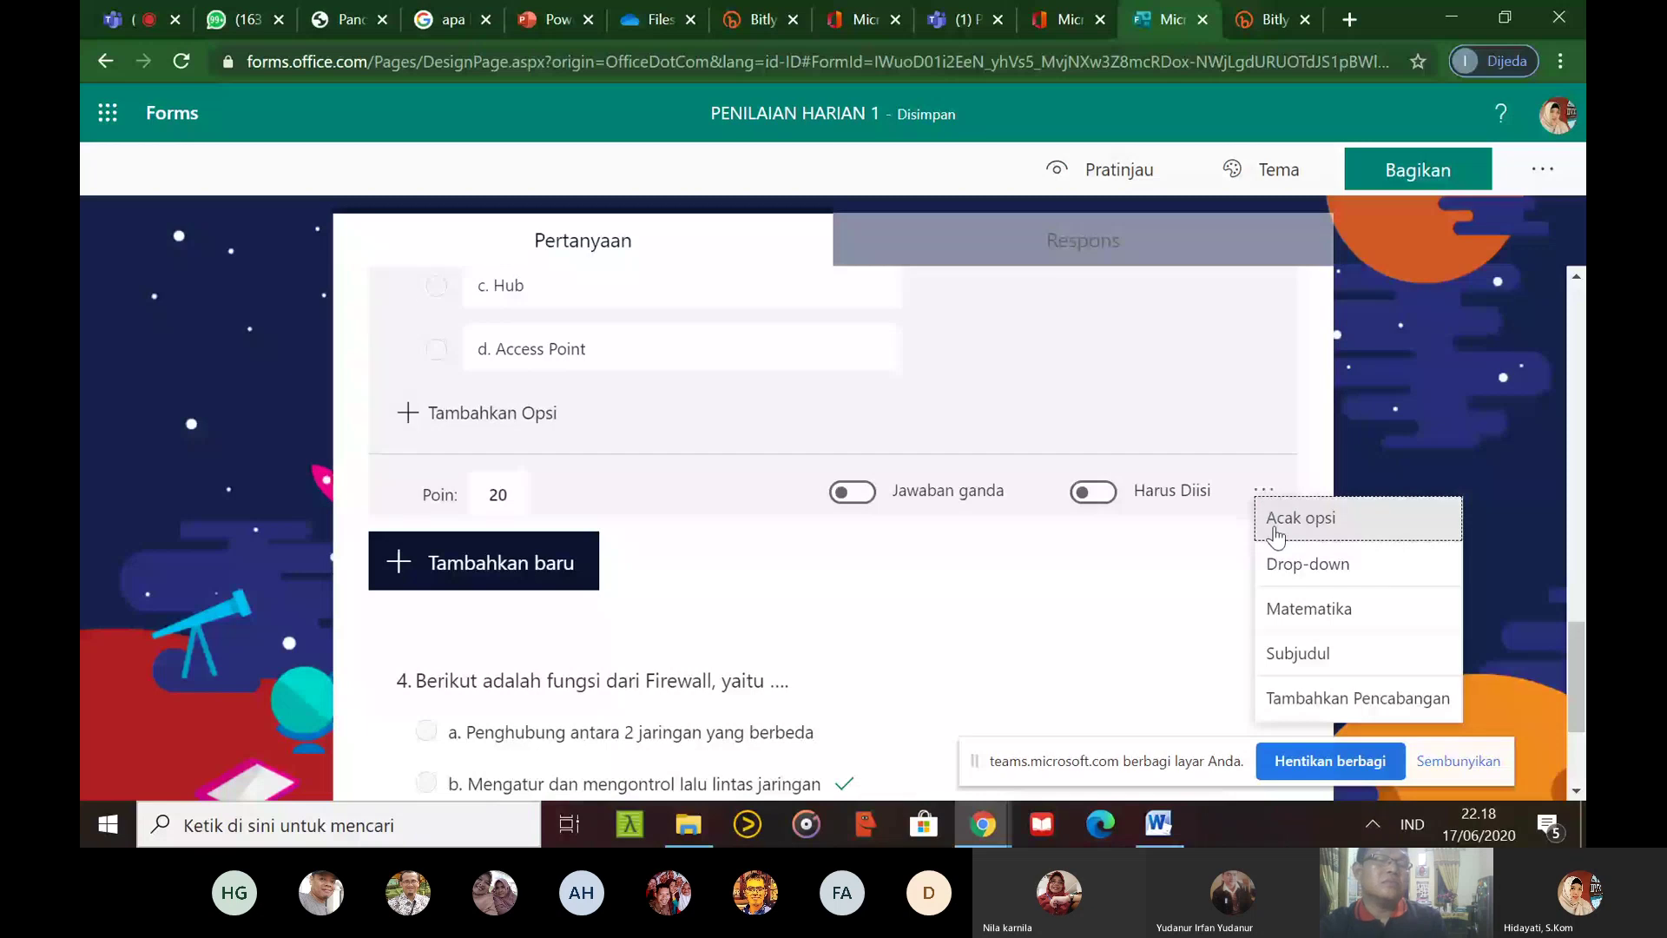
click(1275, 528)
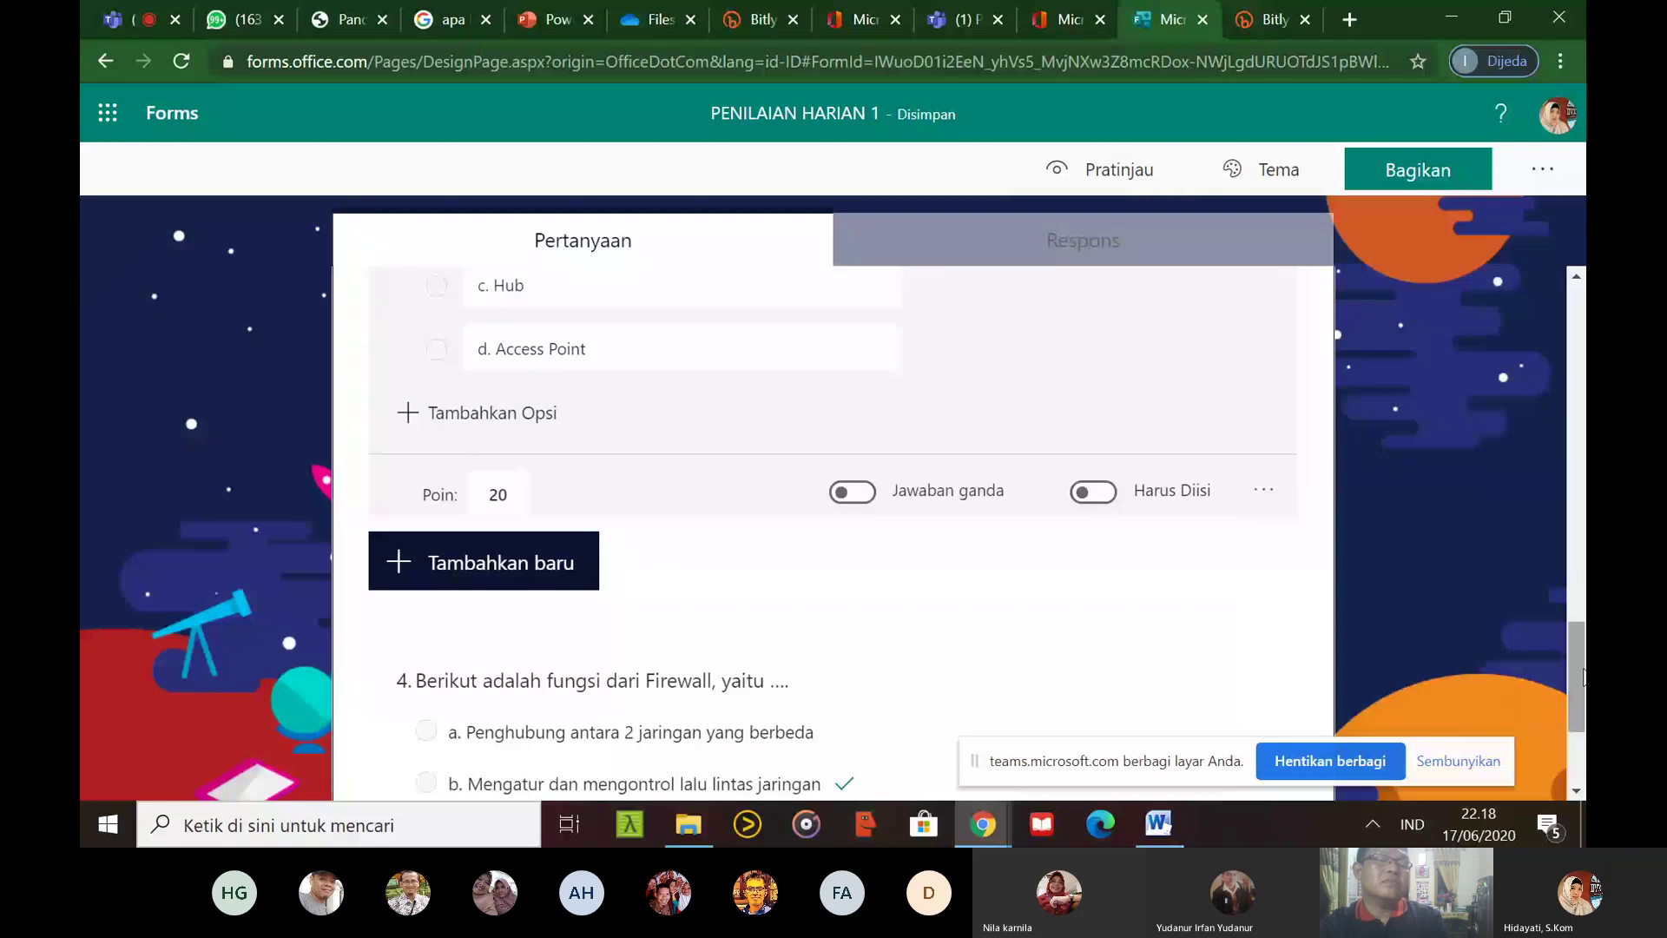
Set the points of question 4, about the function of a Firewall, to 20 and check both questions' points
click(561, 694)
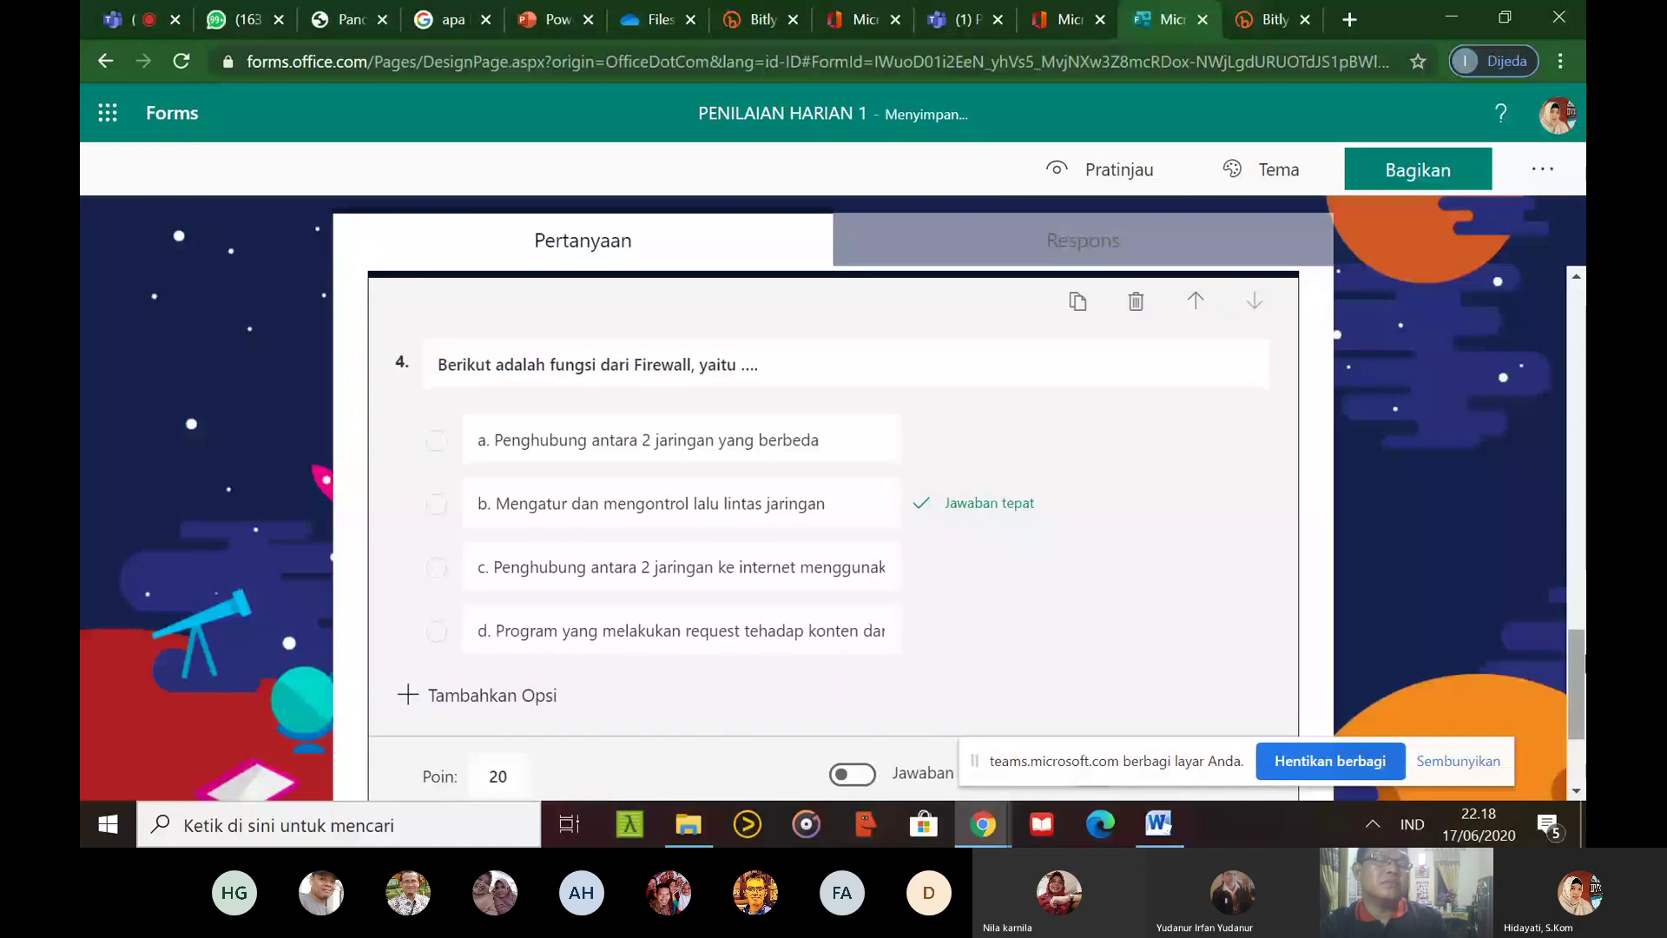
scroll(1580, 673, up, 5)
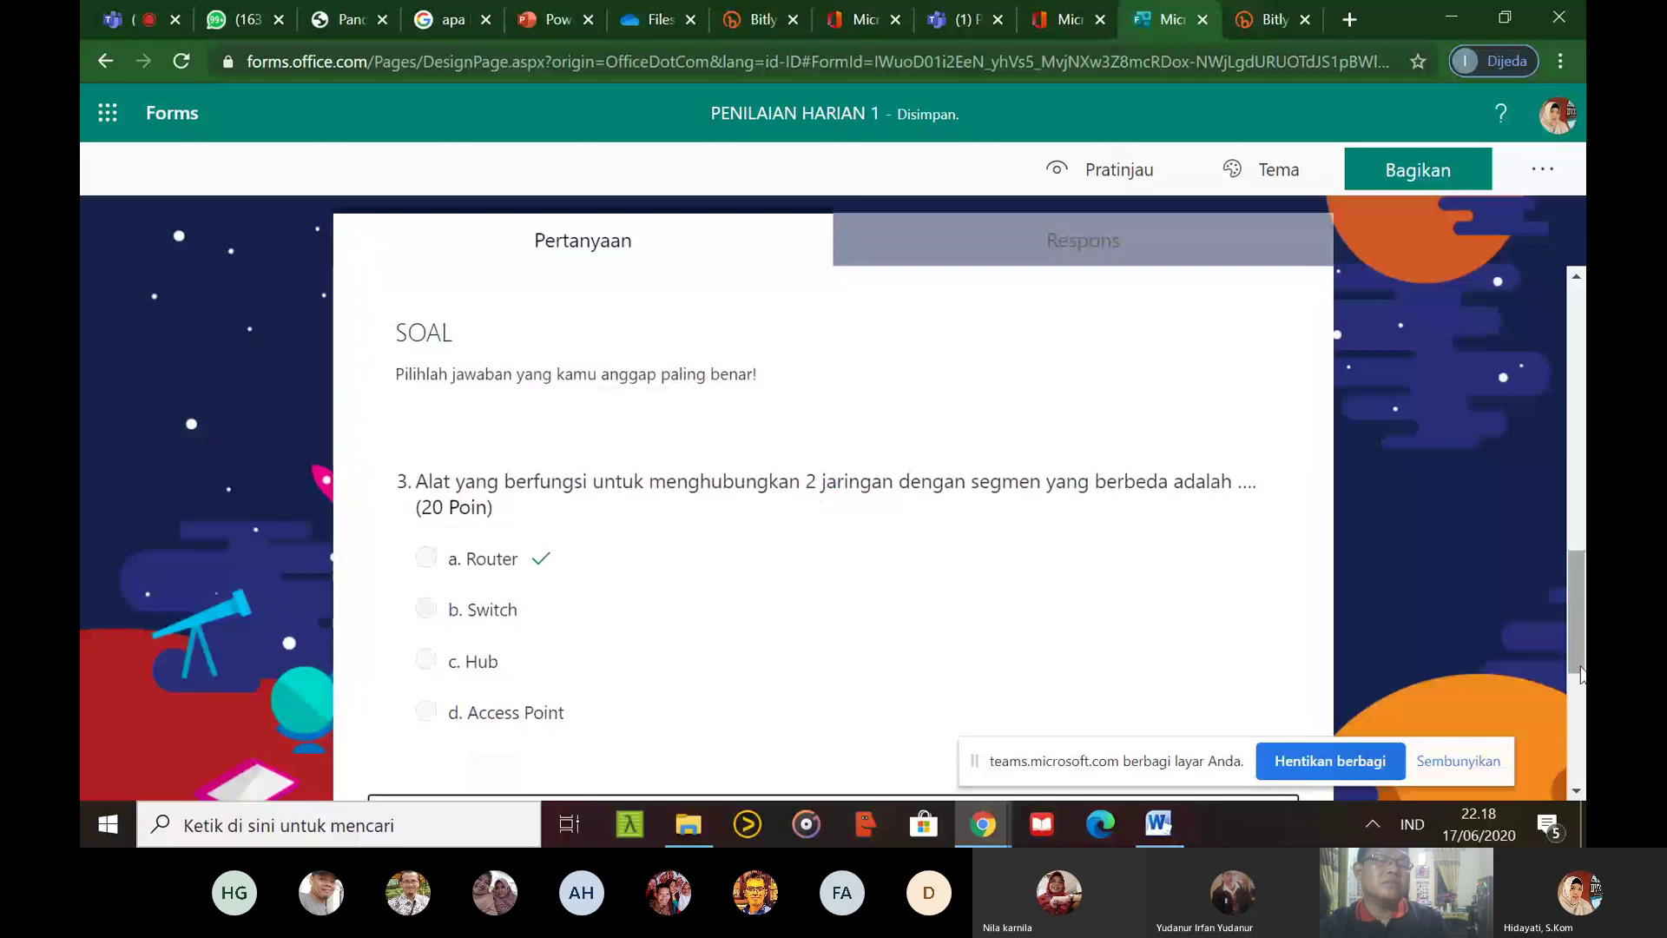
scroll(560, 686, down, 5)
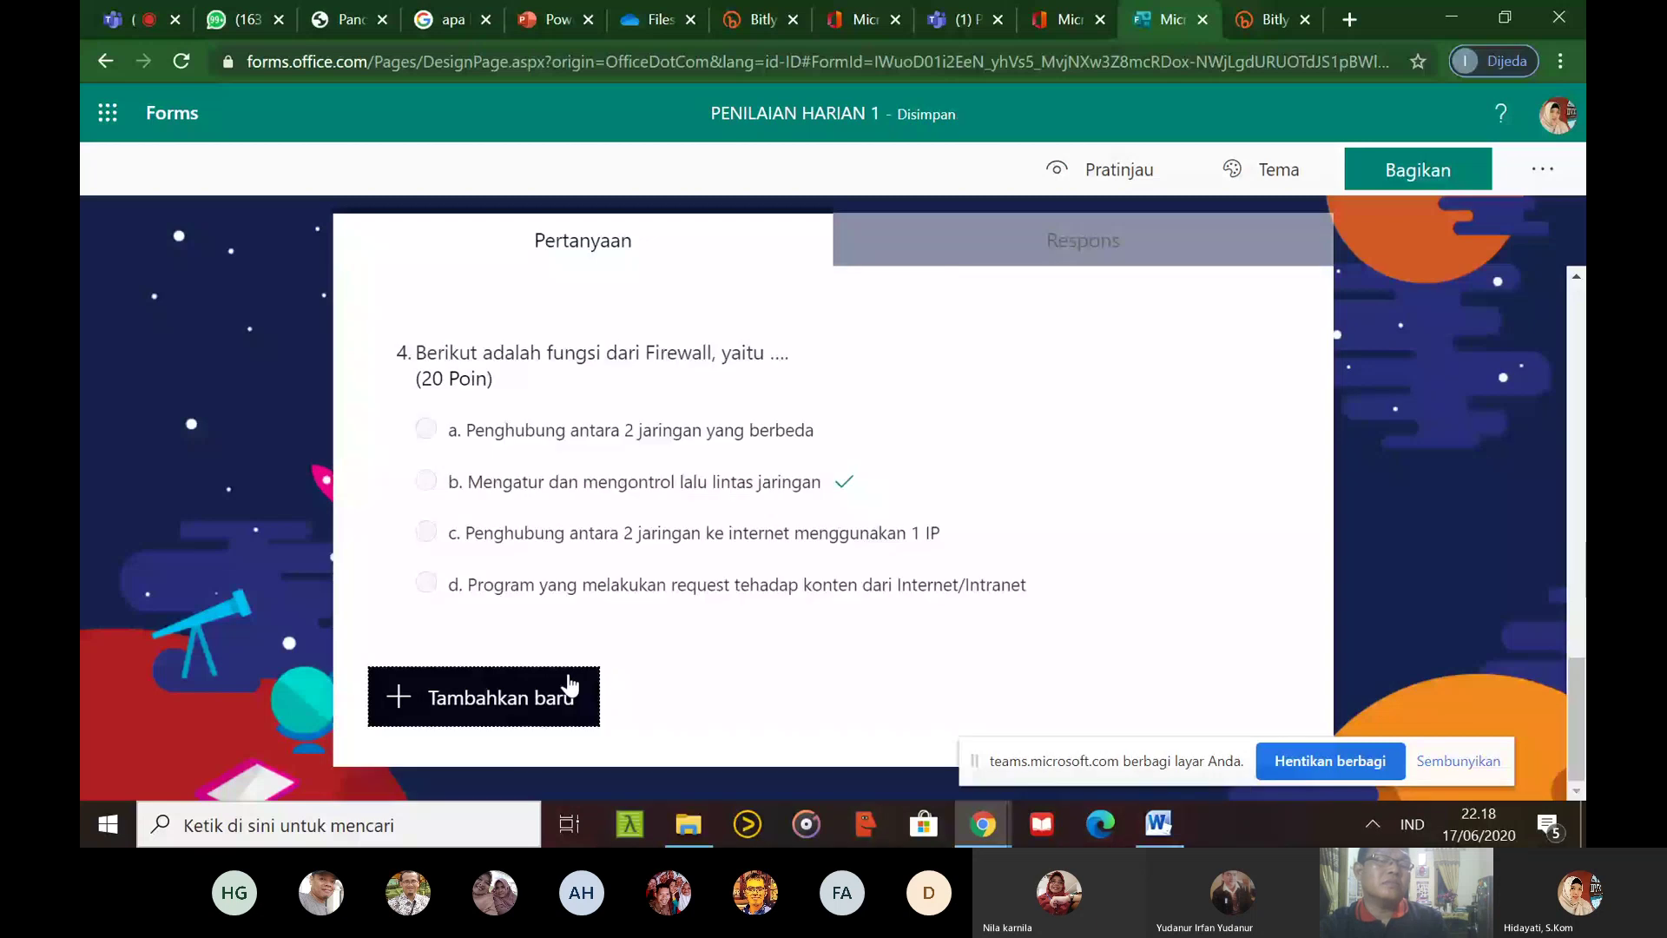
Add a new section after question 4, moving the screen-sharing bar out of the way
click(571, 686)
click(1089, 701)
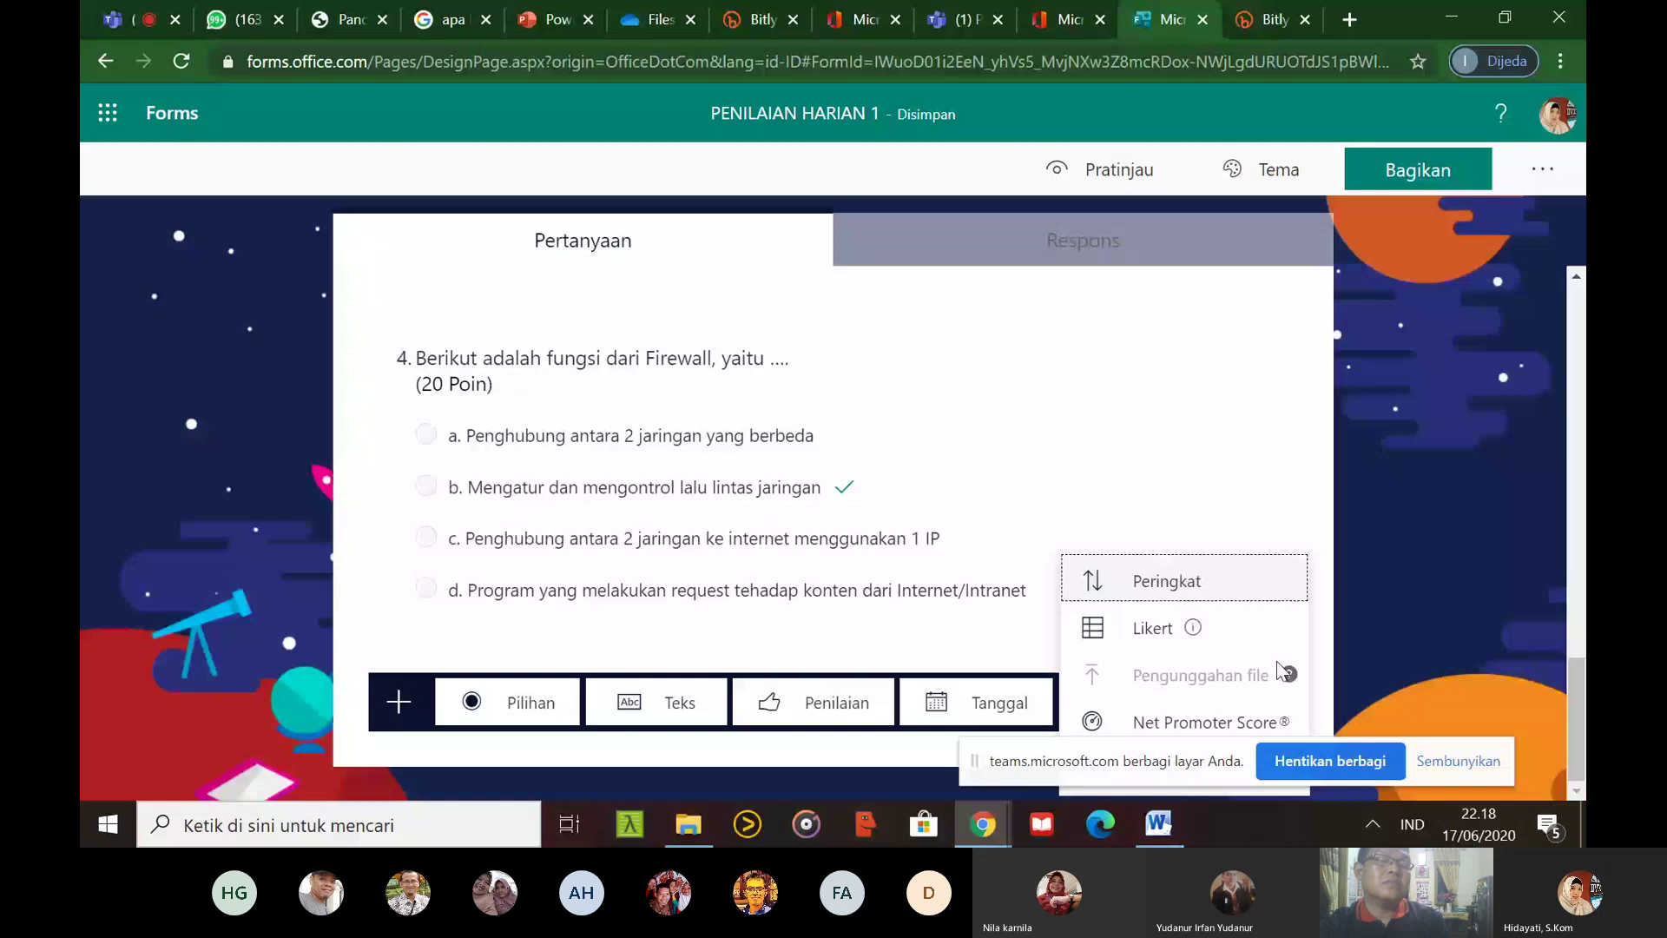
drag(1215, 756, 942, 780)
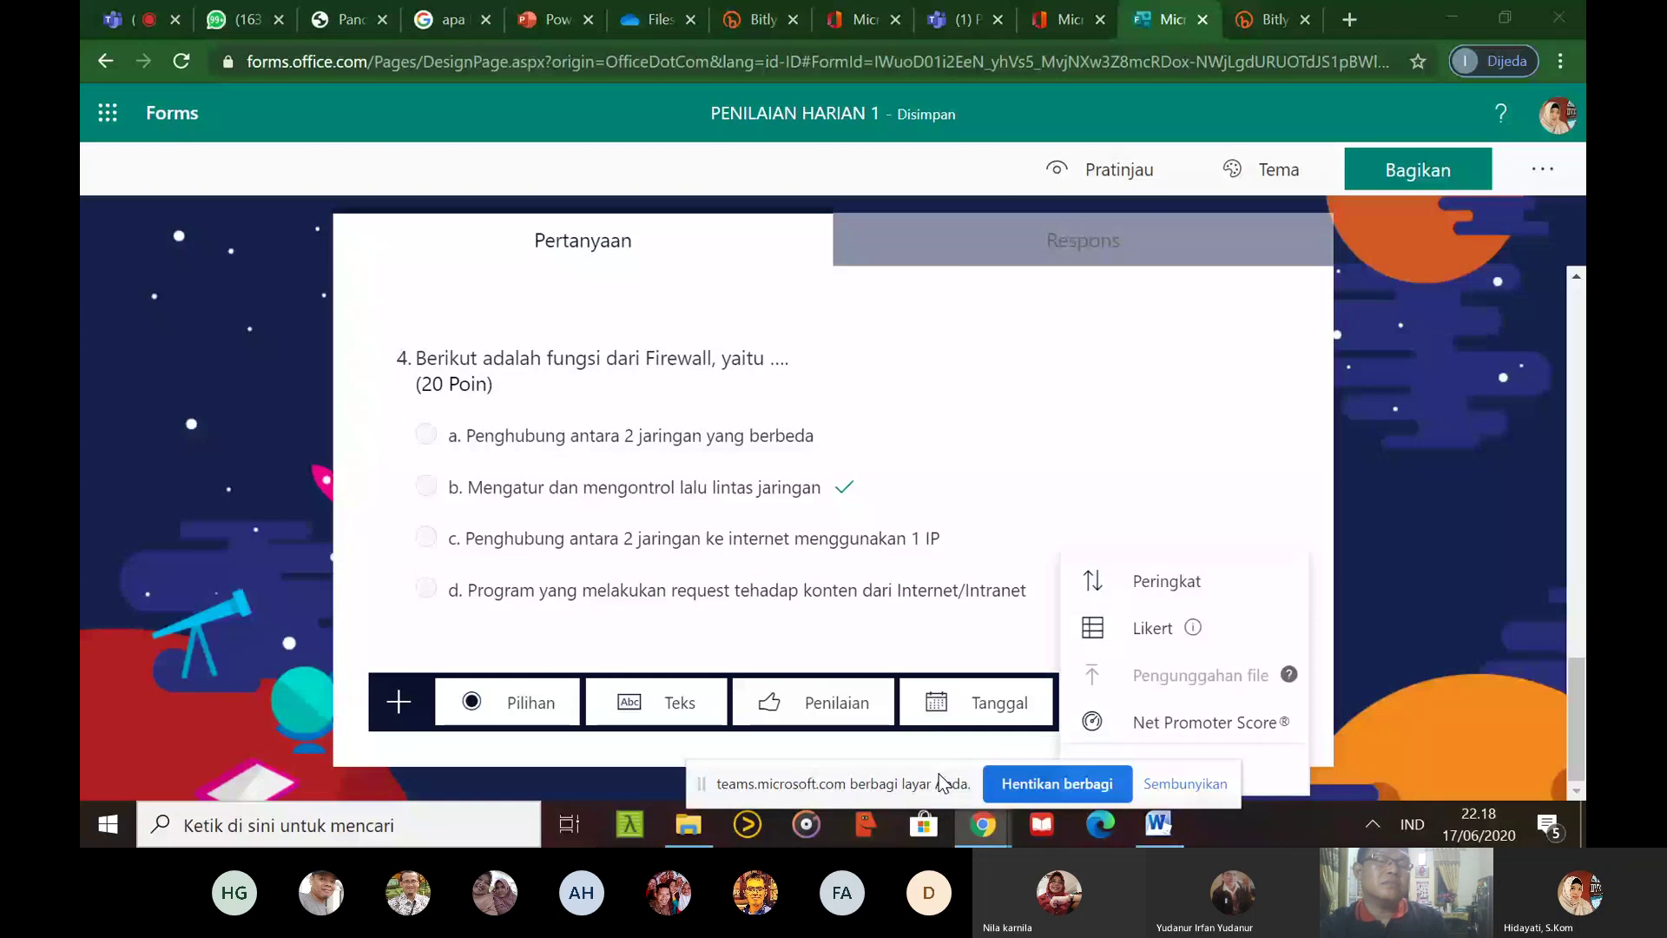
drag(939, 775, 789, 833)
click(1153, 769)
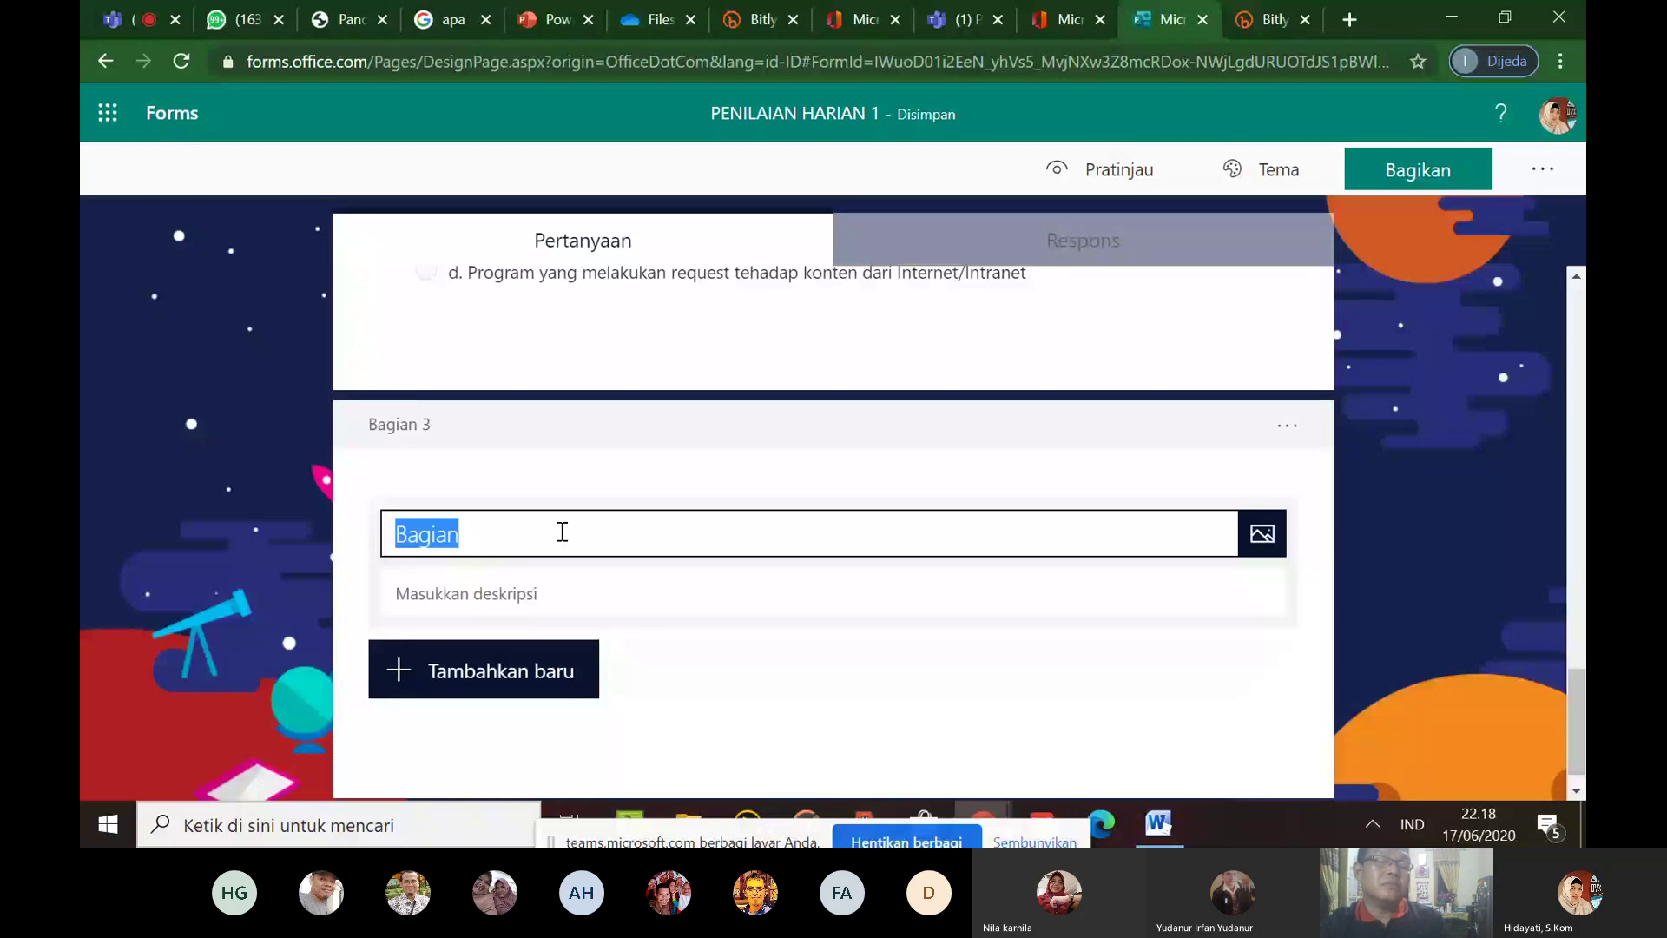
Enter "1. Apa singkatan LAN?" as the title of section 3
text(1.)
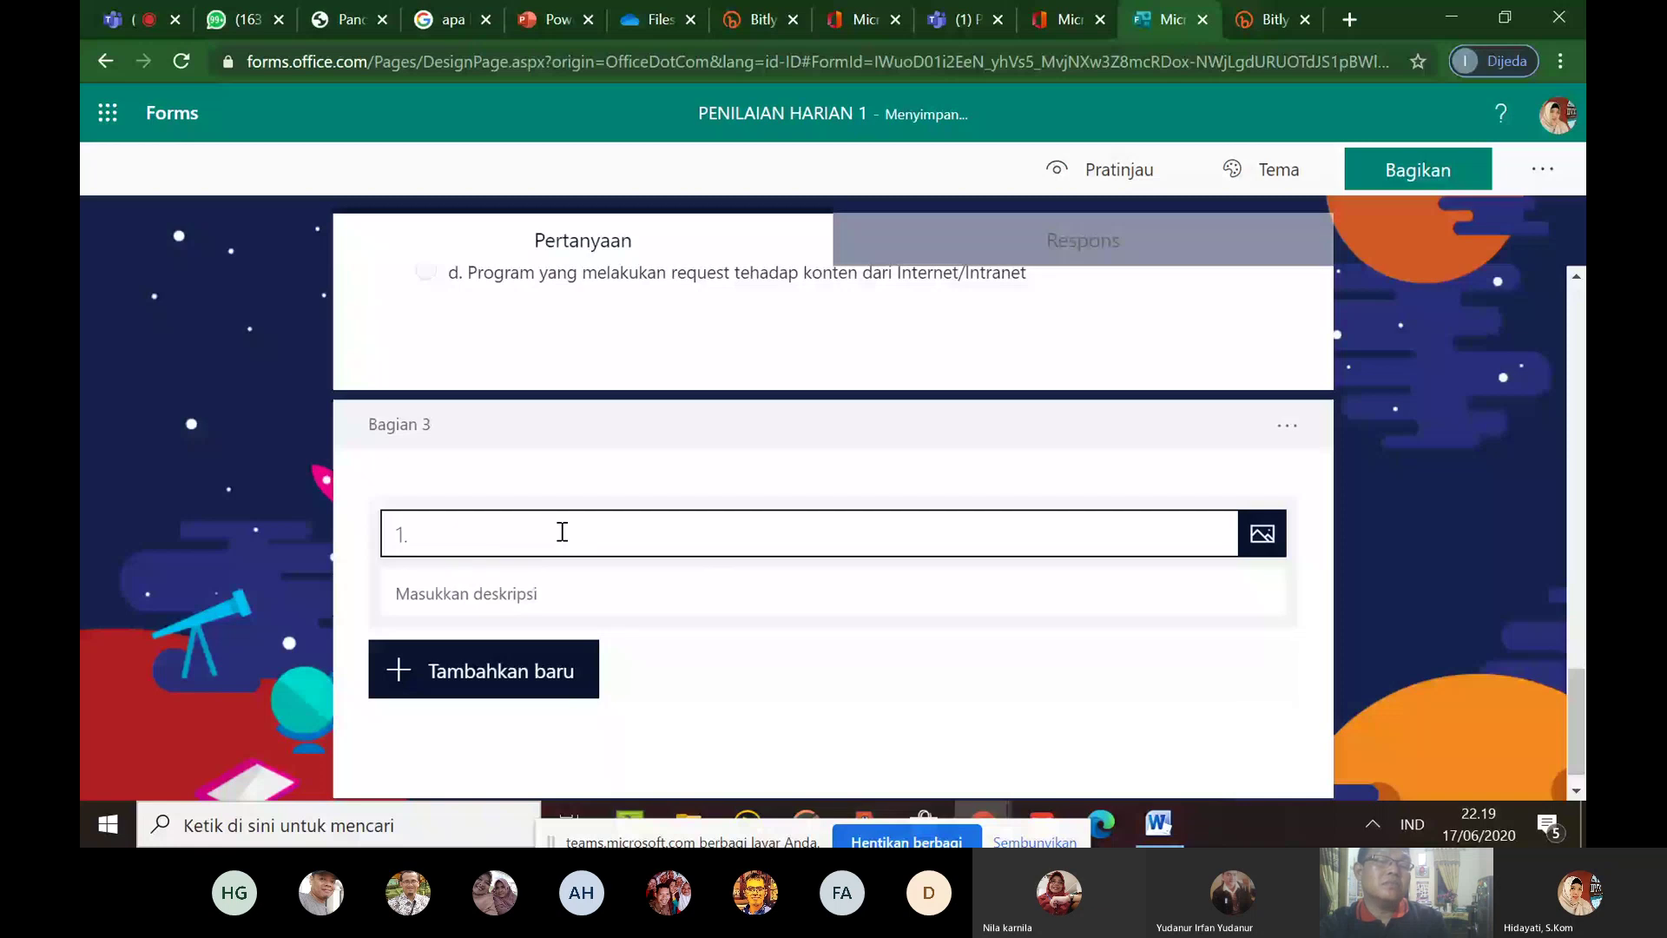
text( Jelaskan)
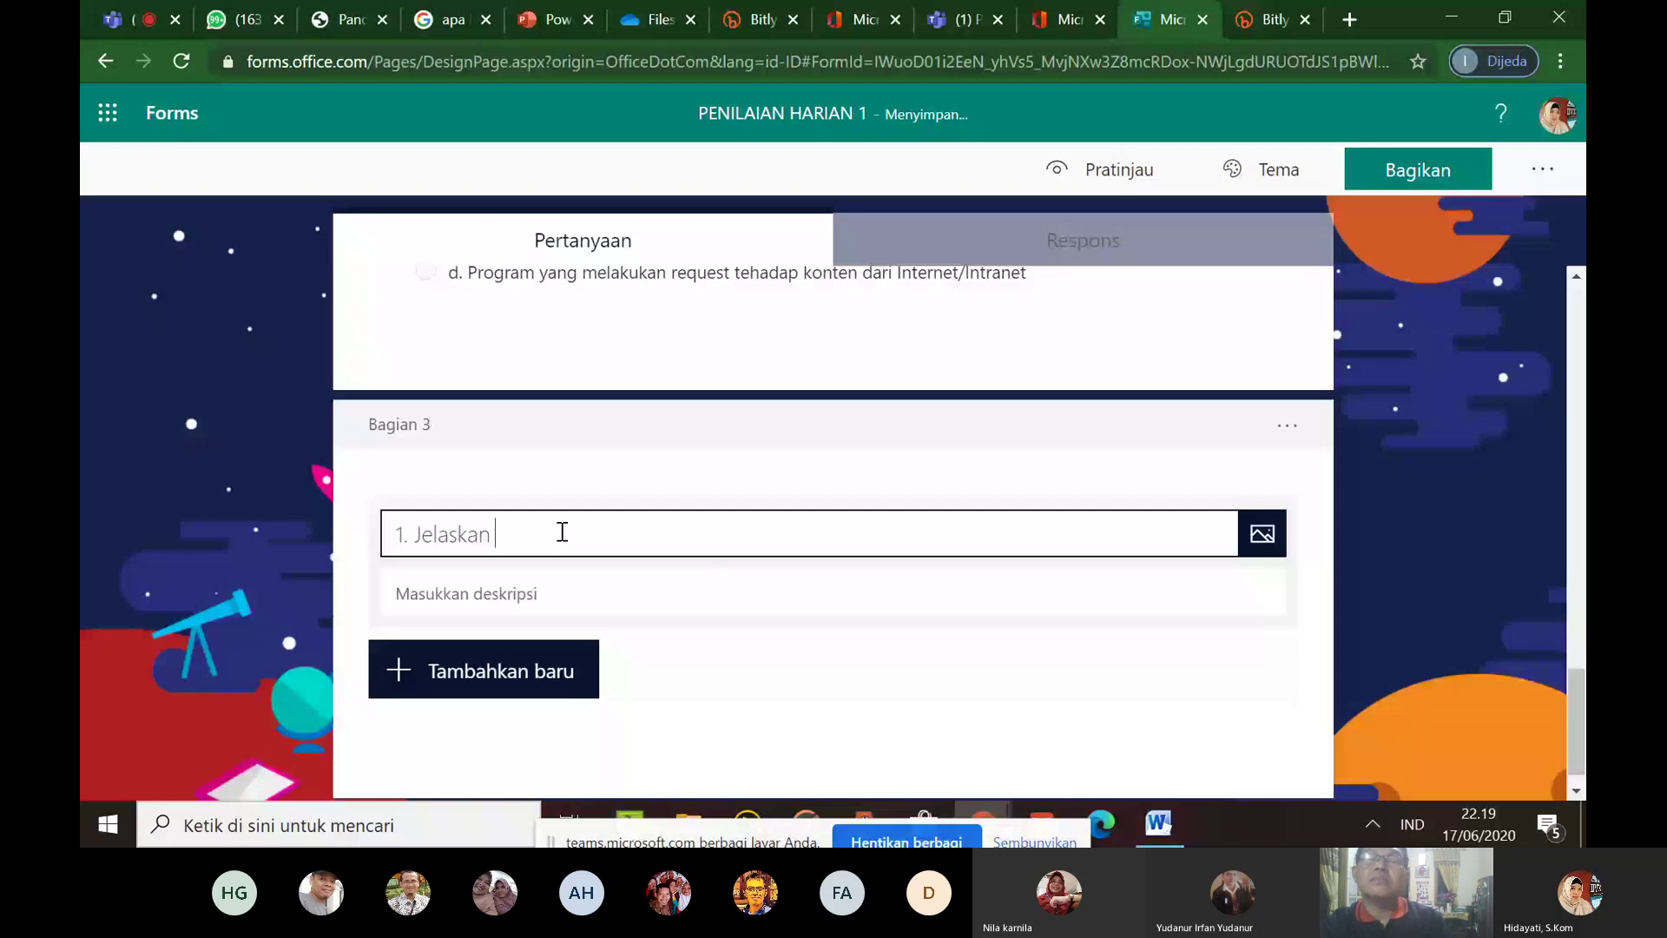
key(ctrl+BackSpace)
text(Apa singkatan )
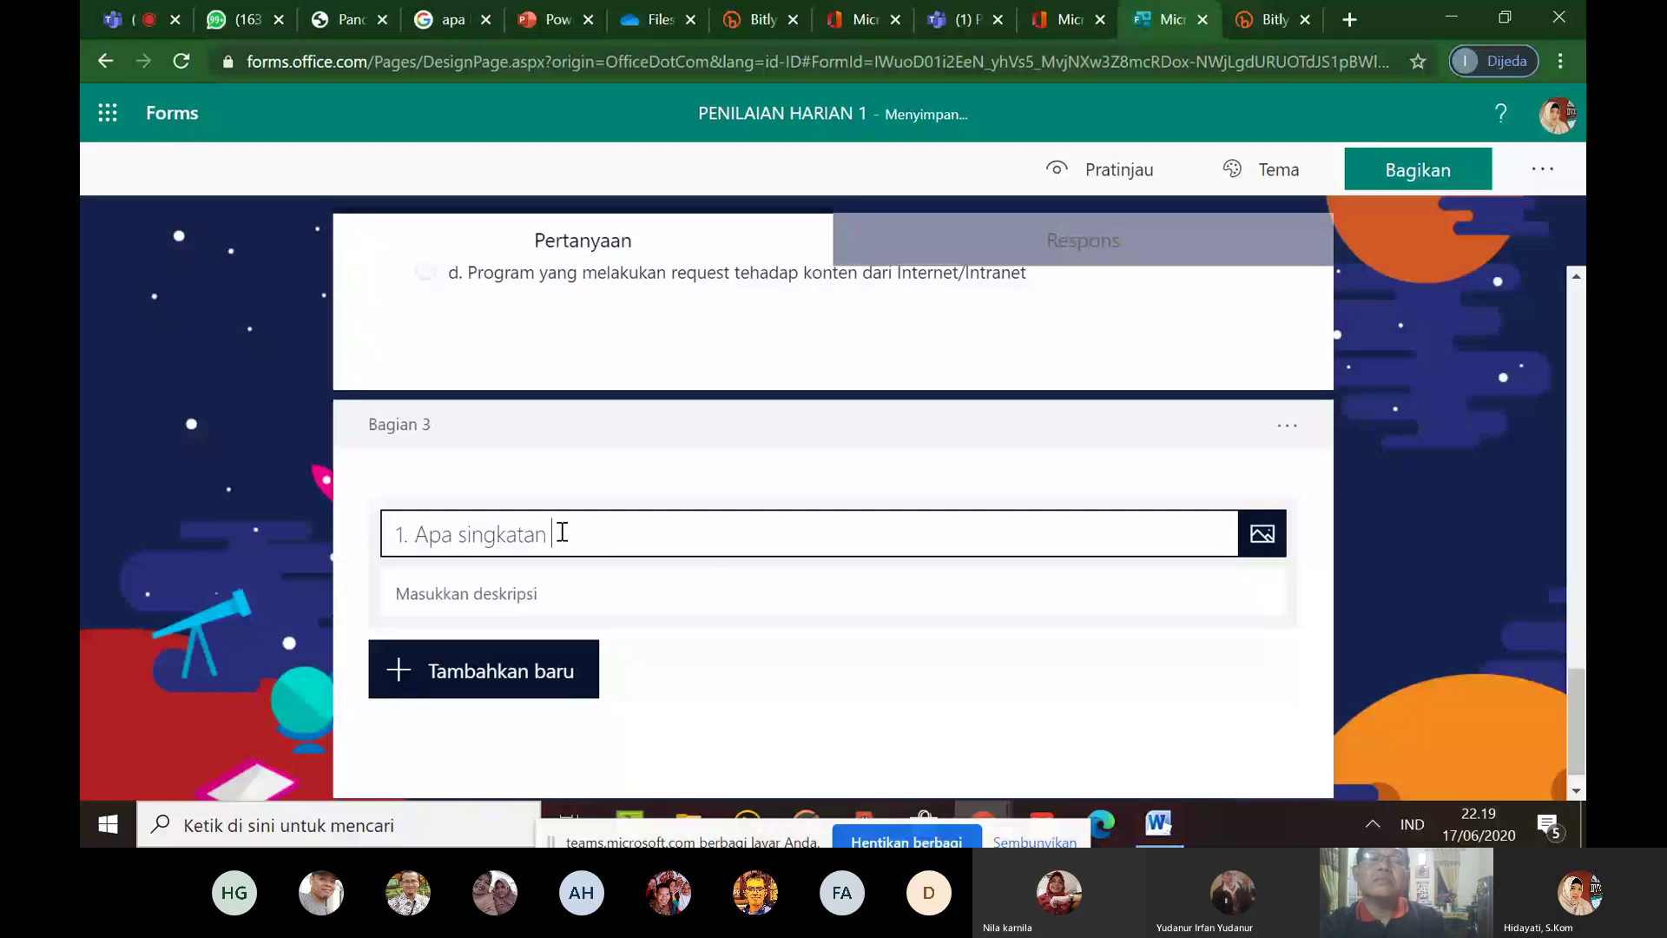
text(LAN?)
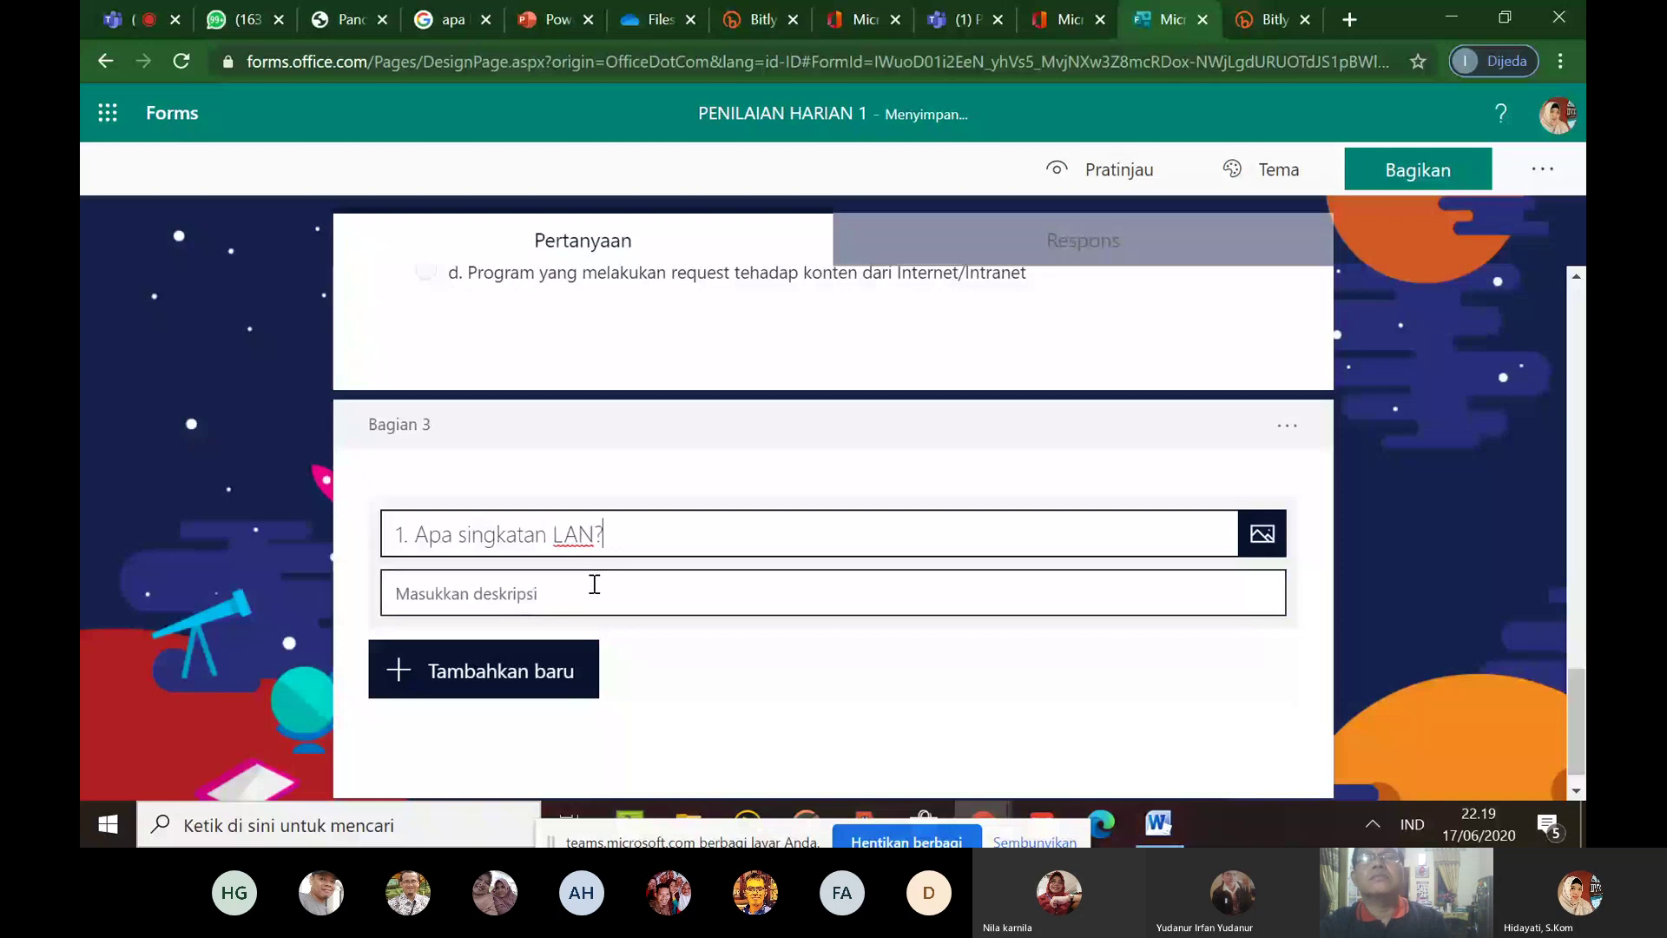
click(610, 593)
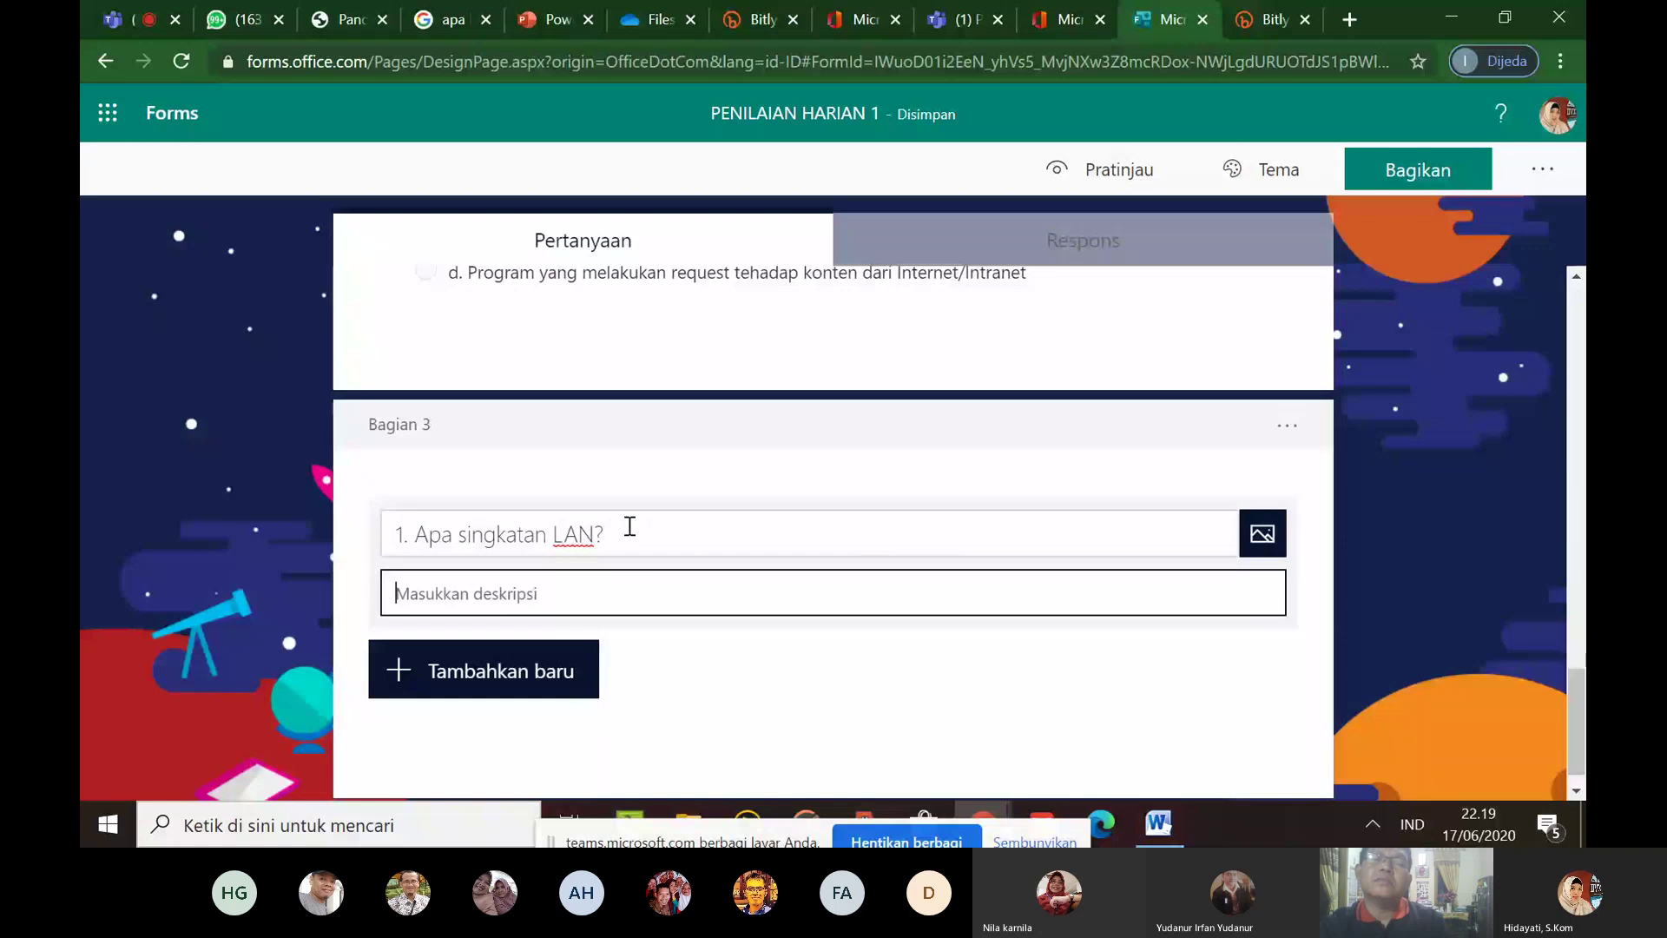
Title section 3 "ESSAY" and give it the description "Jawablah pertanyaan dengan jelas dan singkat"
click(709, 540)
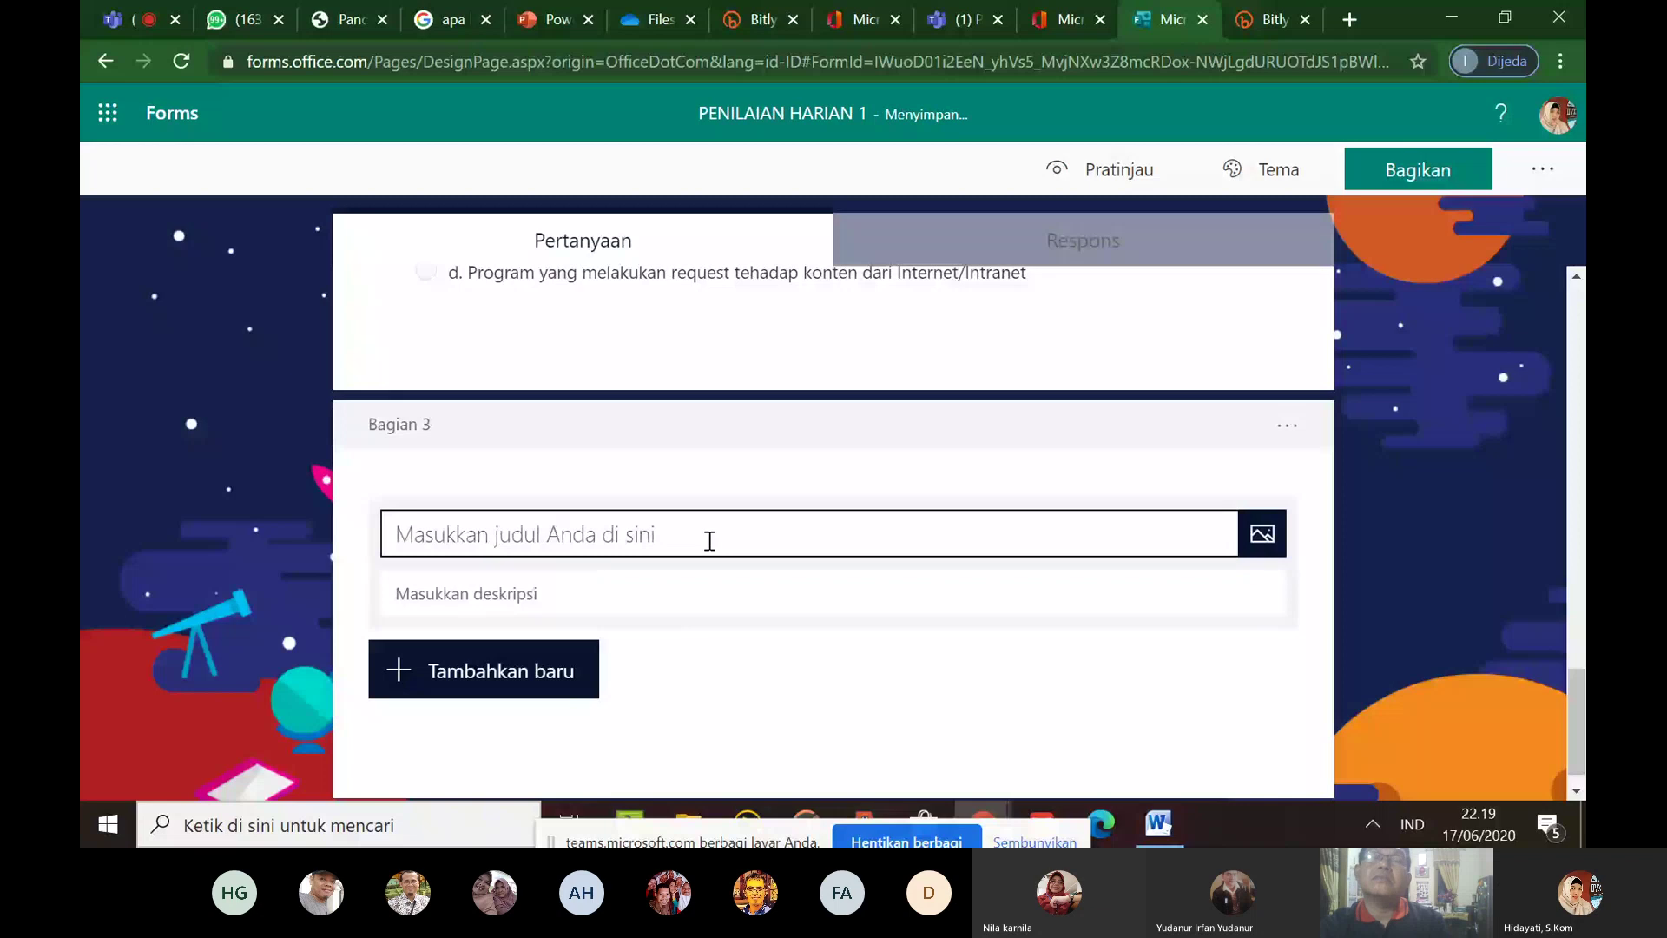
text(ESS)
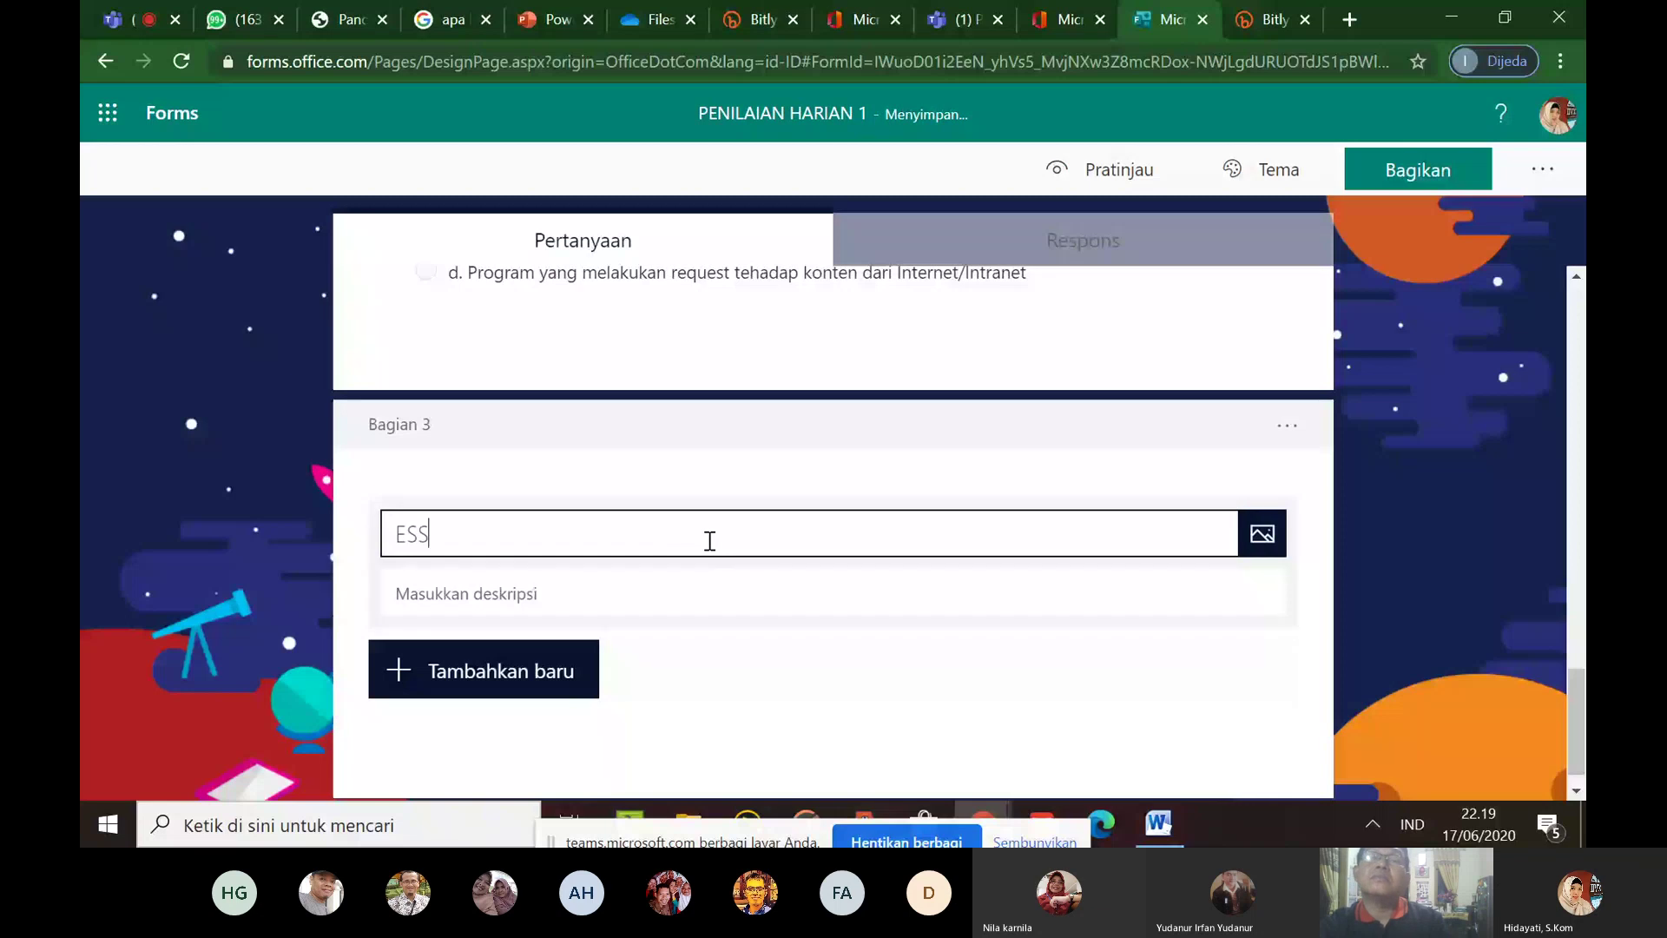
text(AY)
click(685, 586)
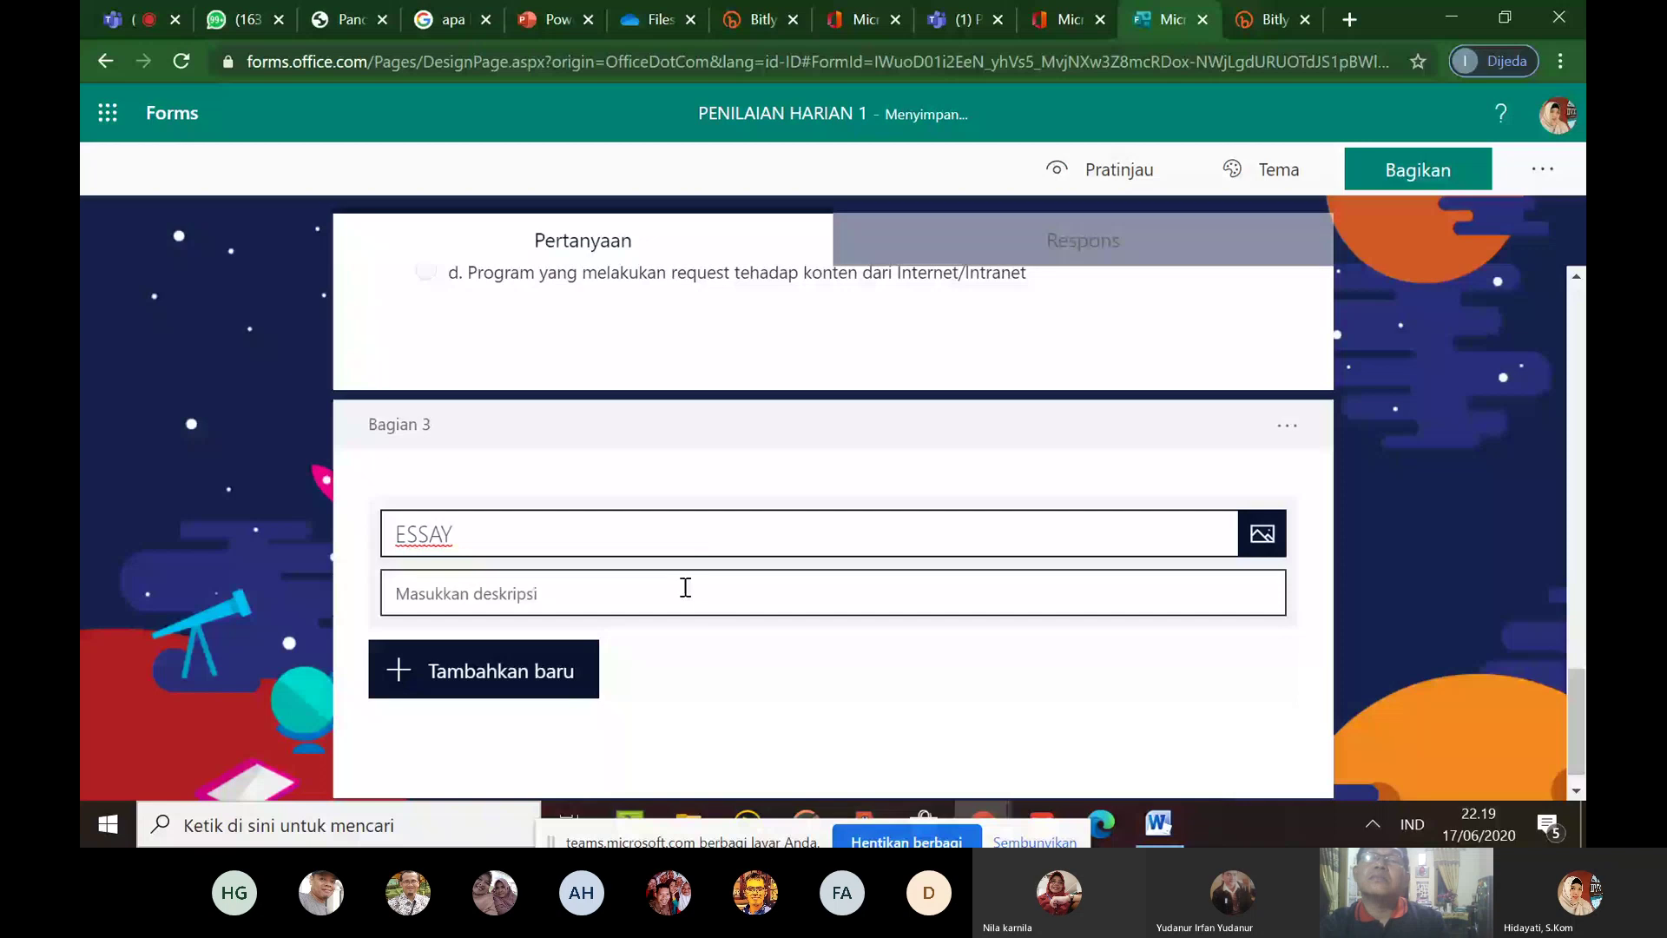
text(Jawablah)
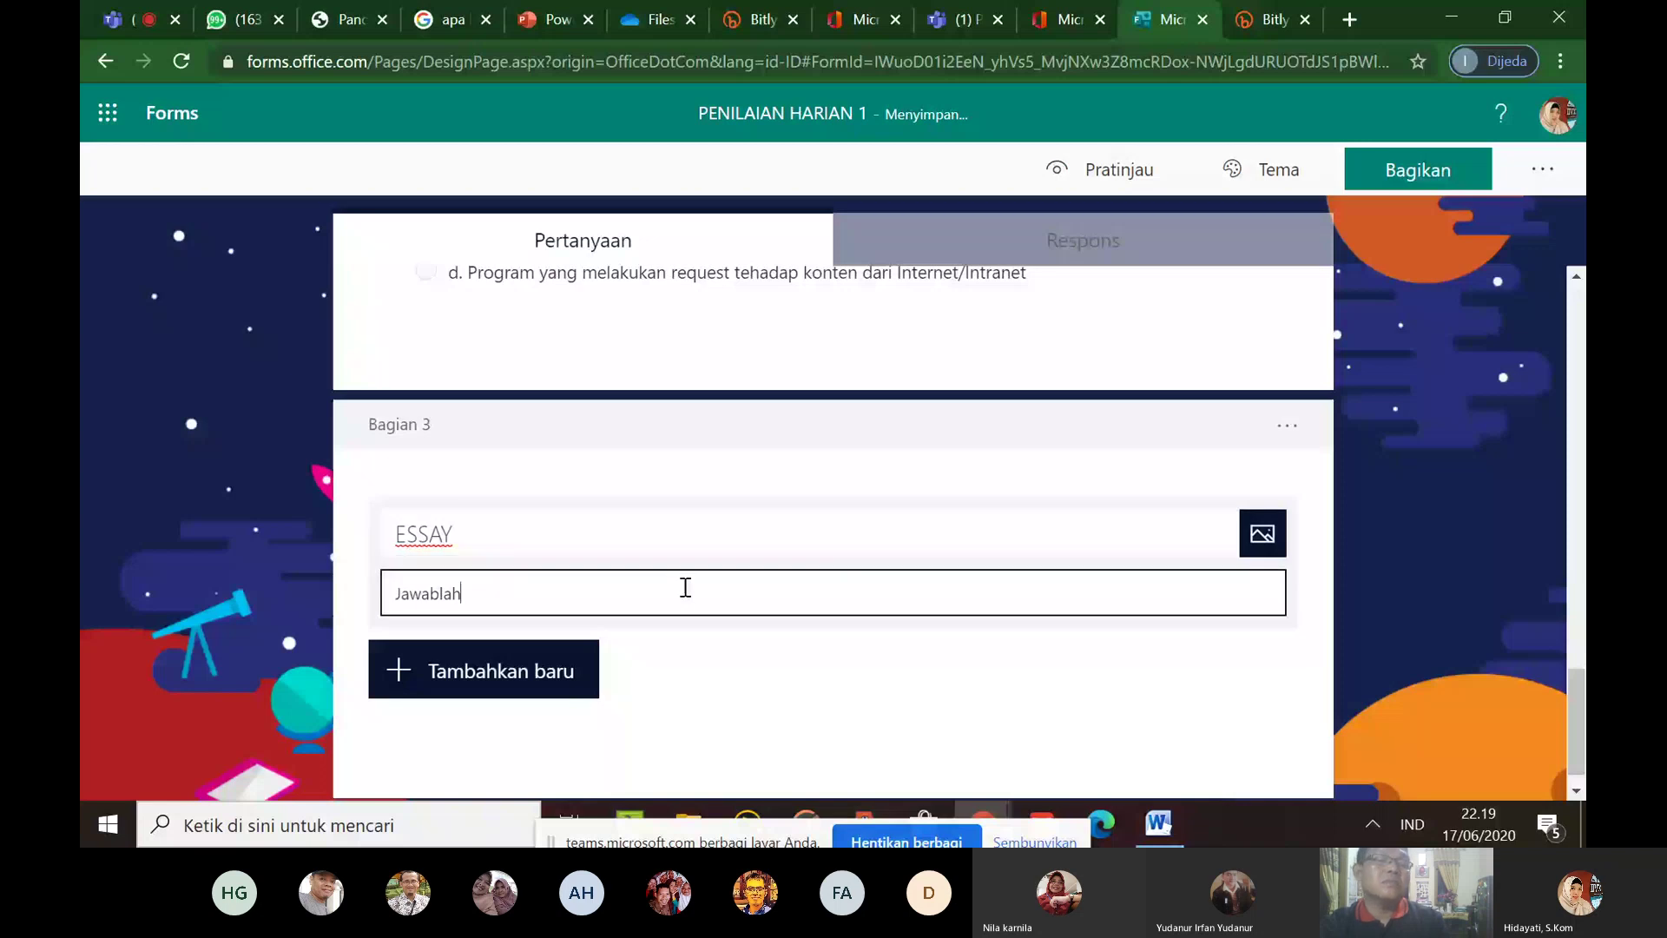
text( pertanyaan dengan jelas dan)
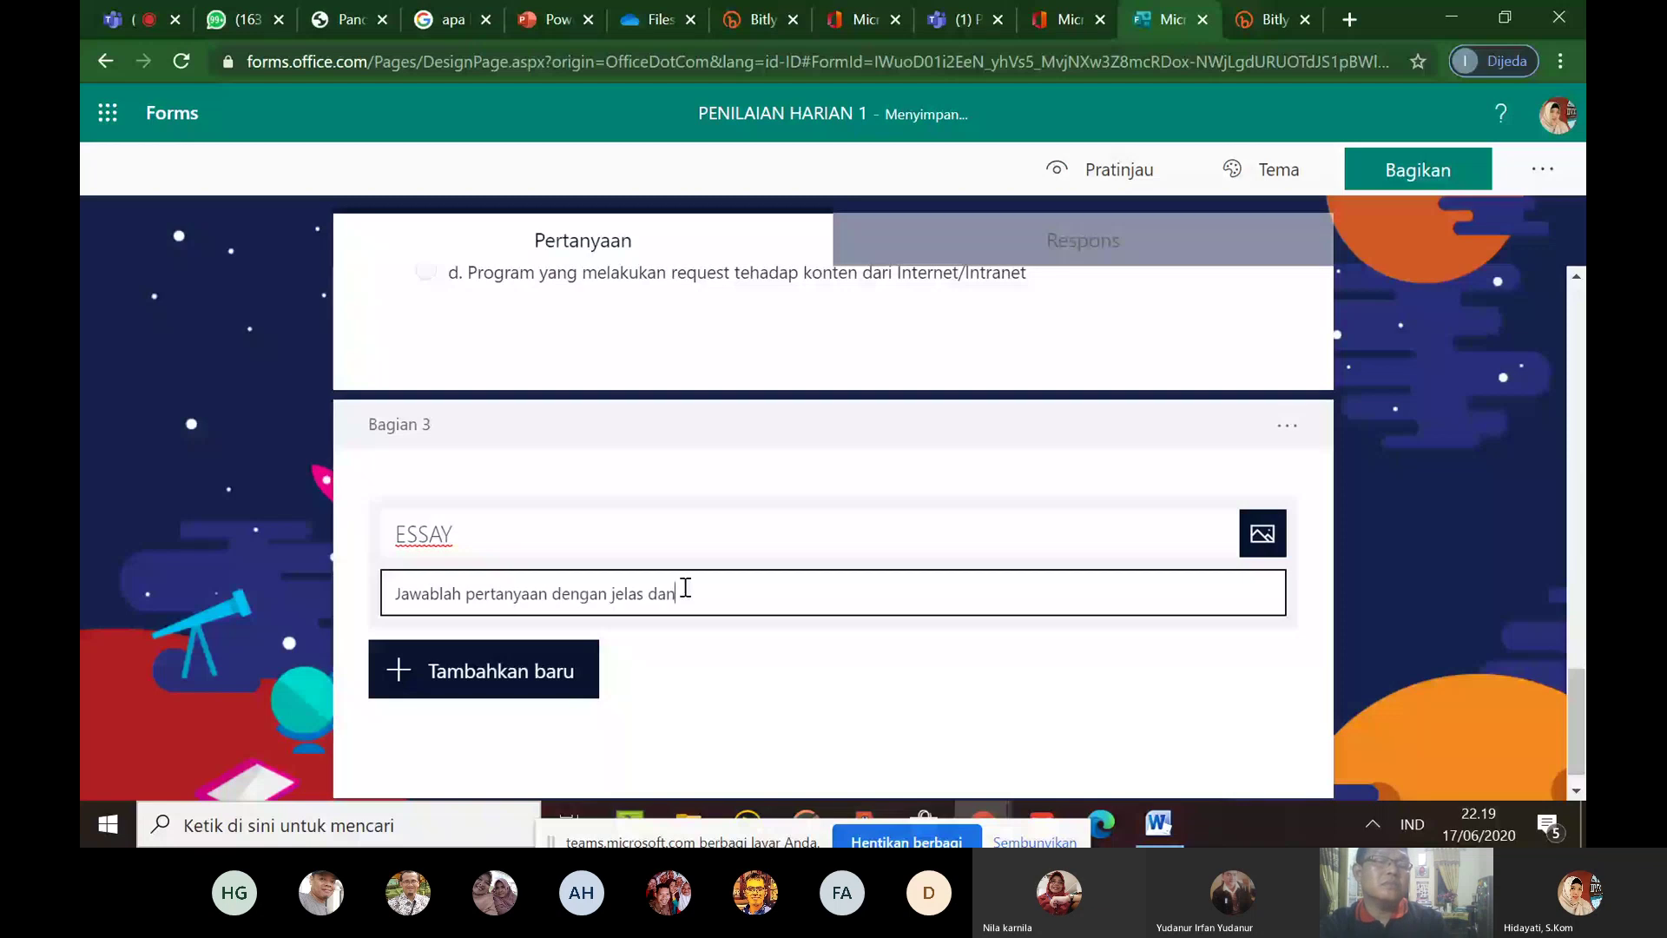
text( s)
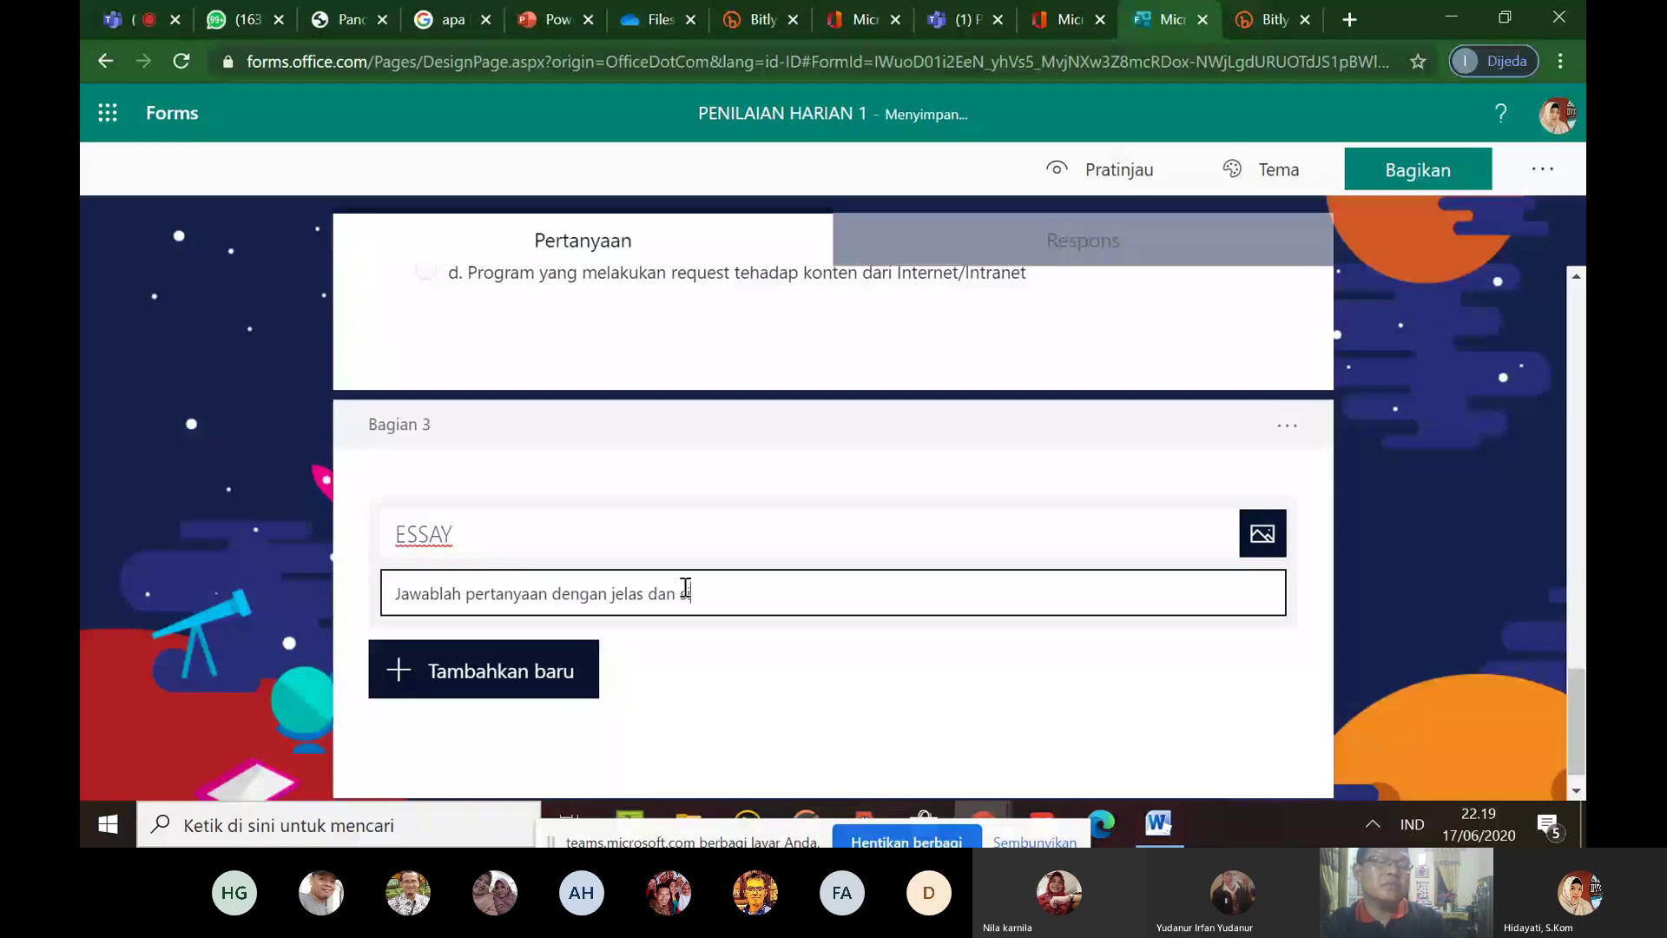
text(ingkat)
click(846, 654)
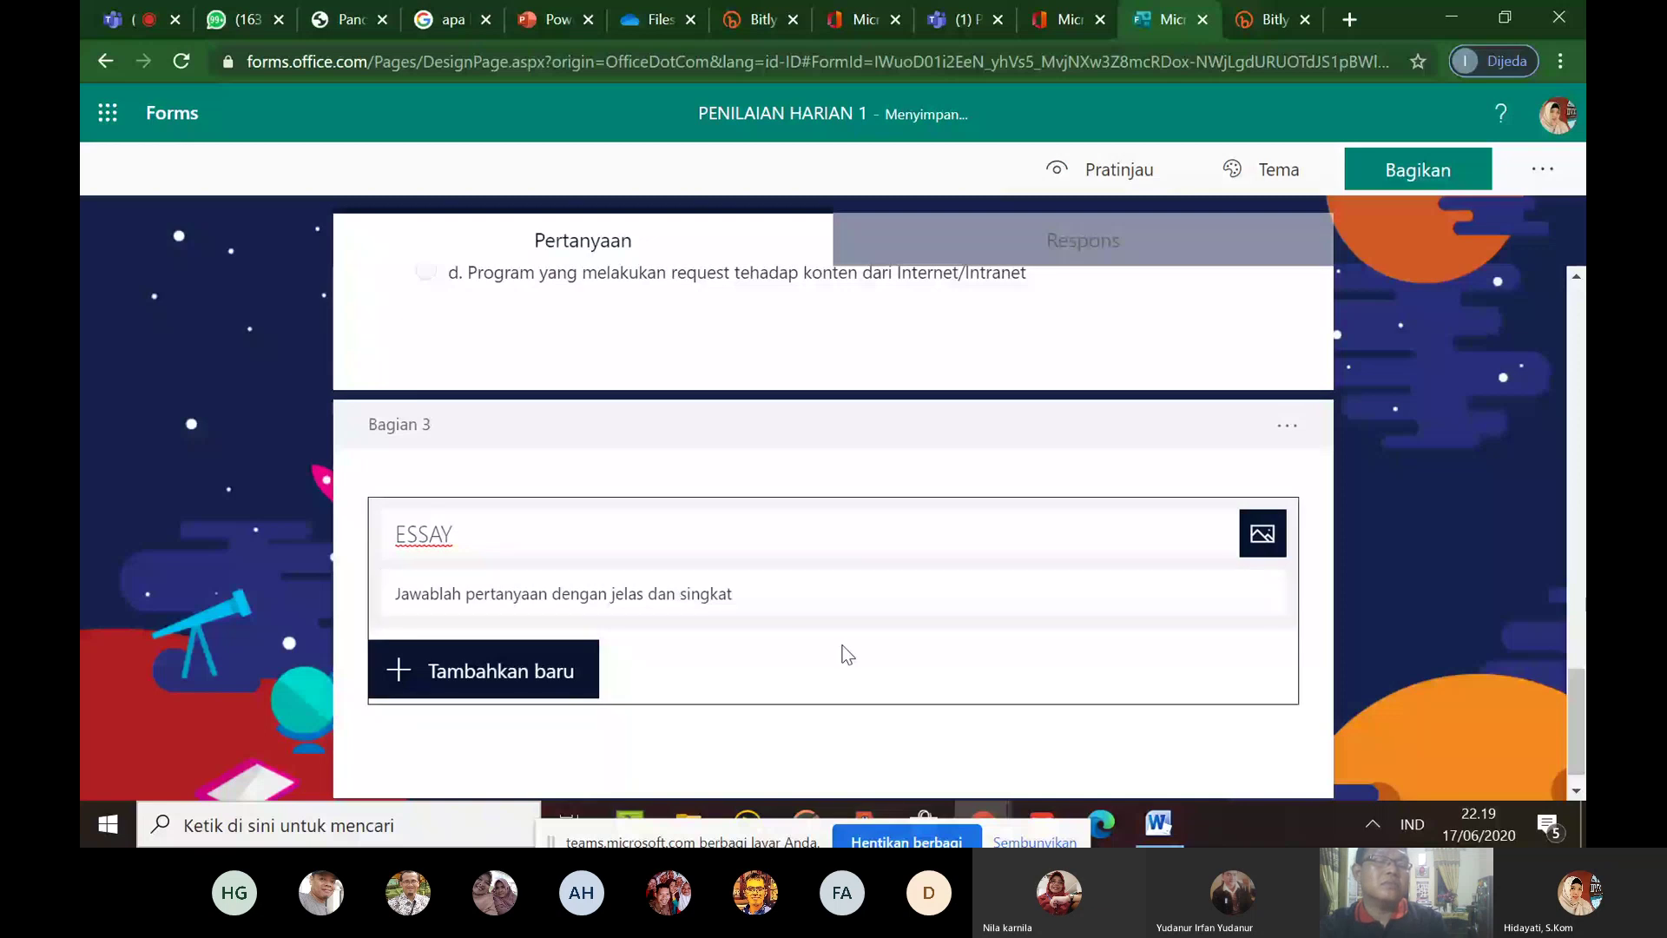
Add a text (Teks) question to the ESSAY section with the wording "Apa Singkatan dari LOcal Area Network"
click(483, 669)
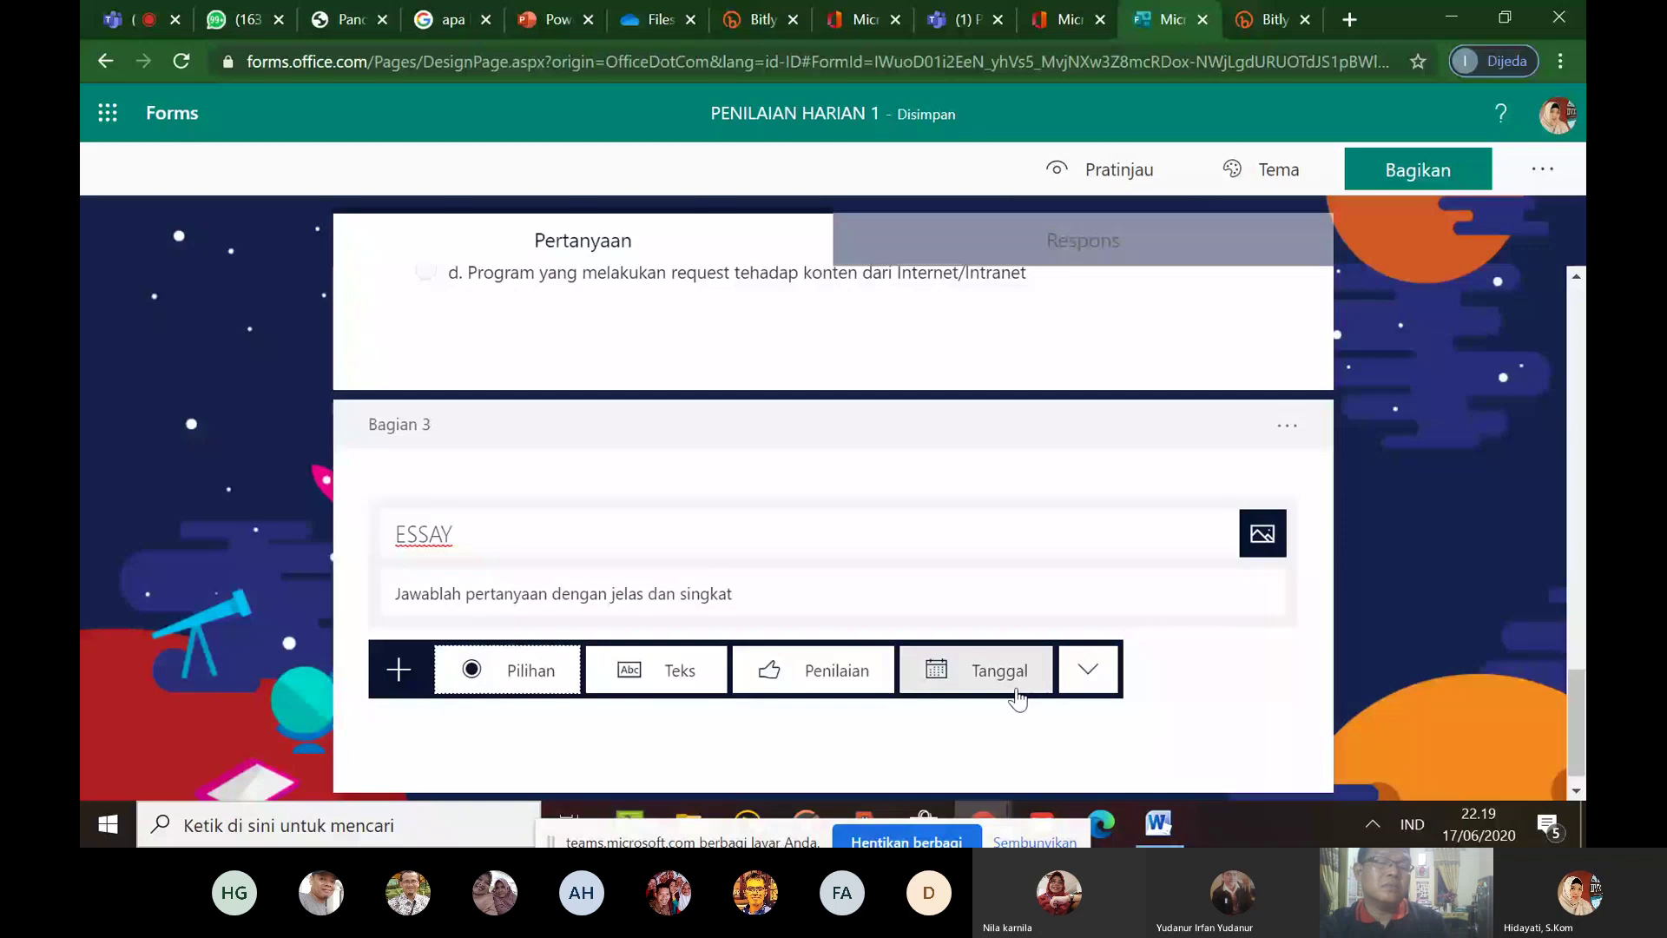
click(680, 686)
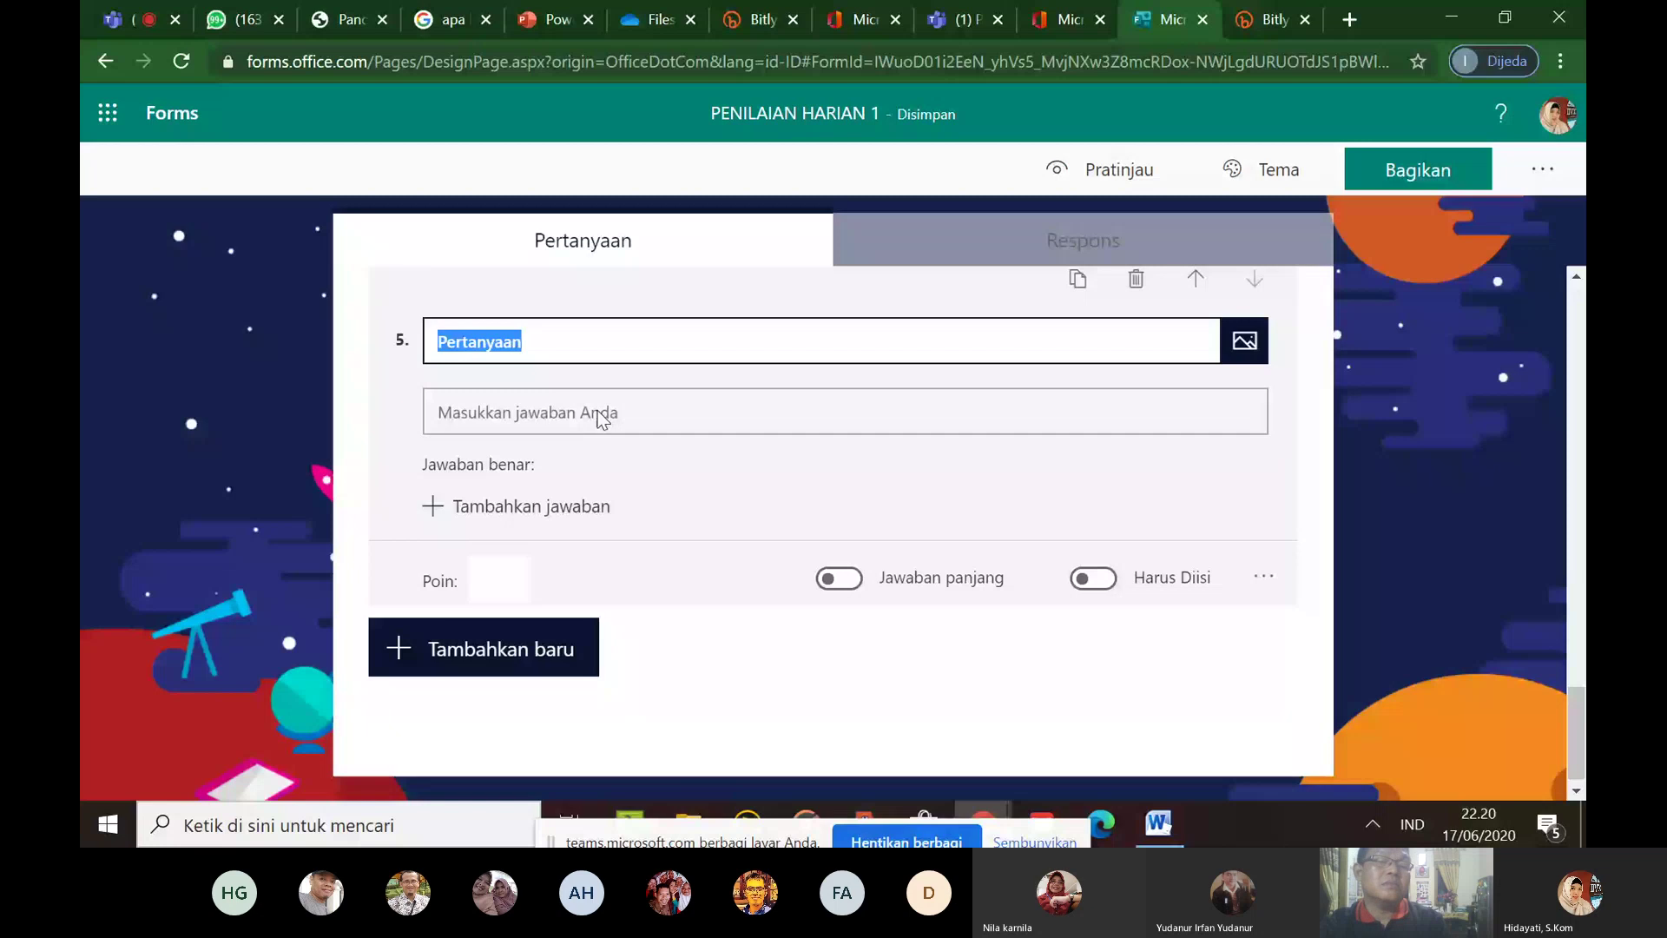
text(Apa Ke)
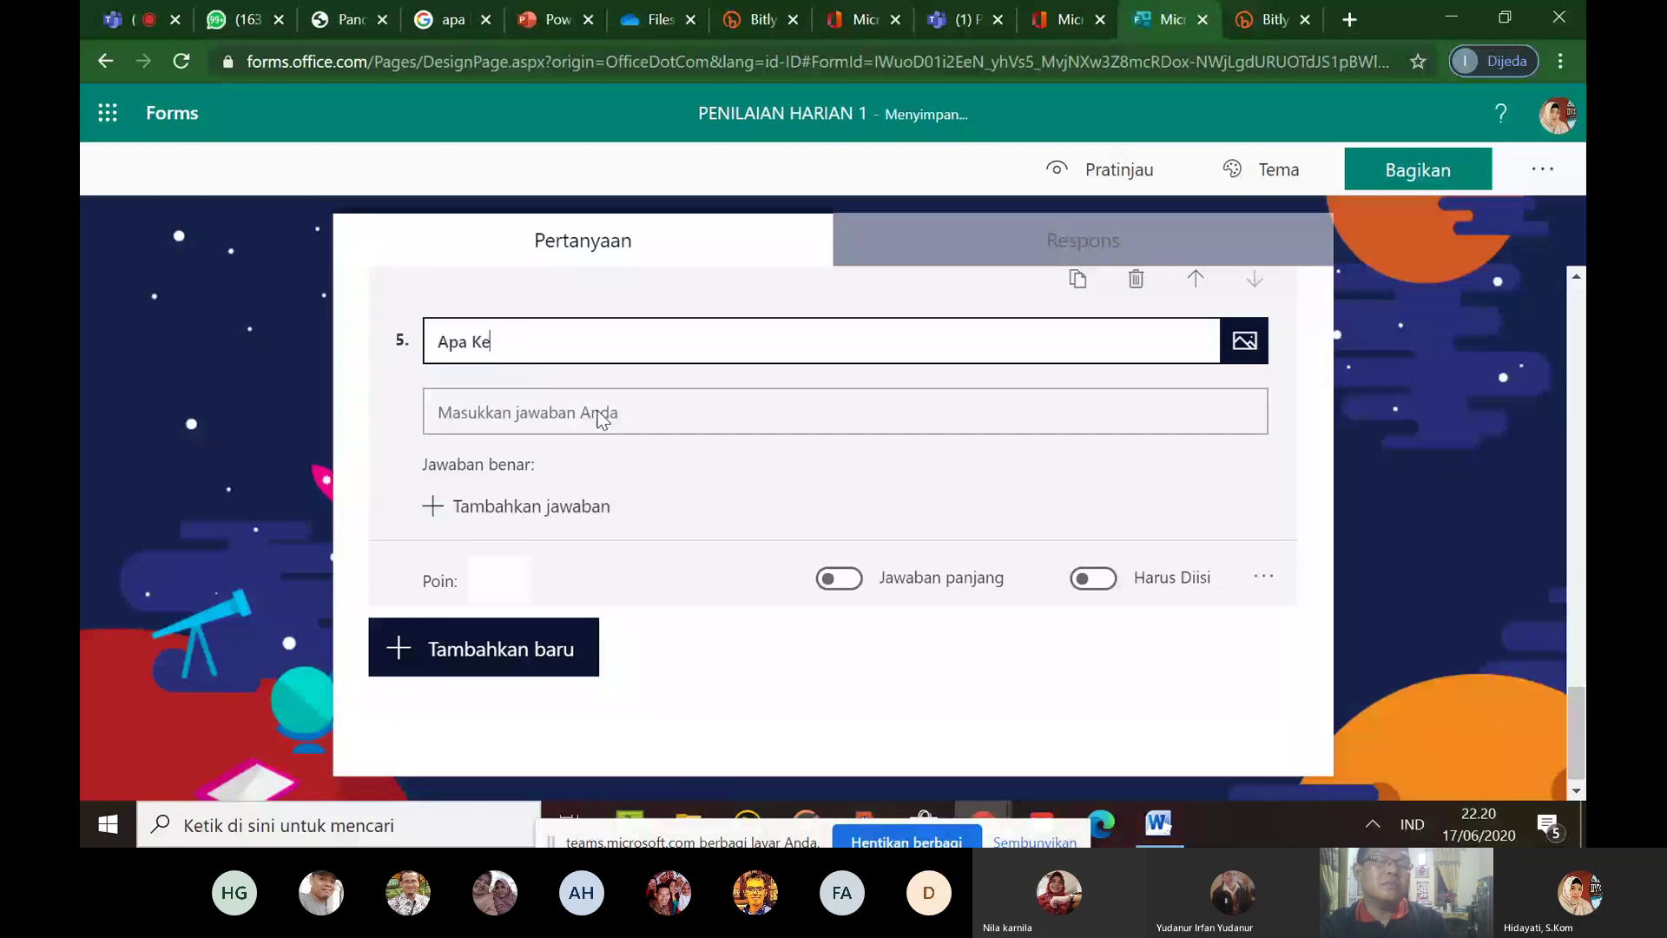
key(BackSpace)
key(BackSpace)
text(S)
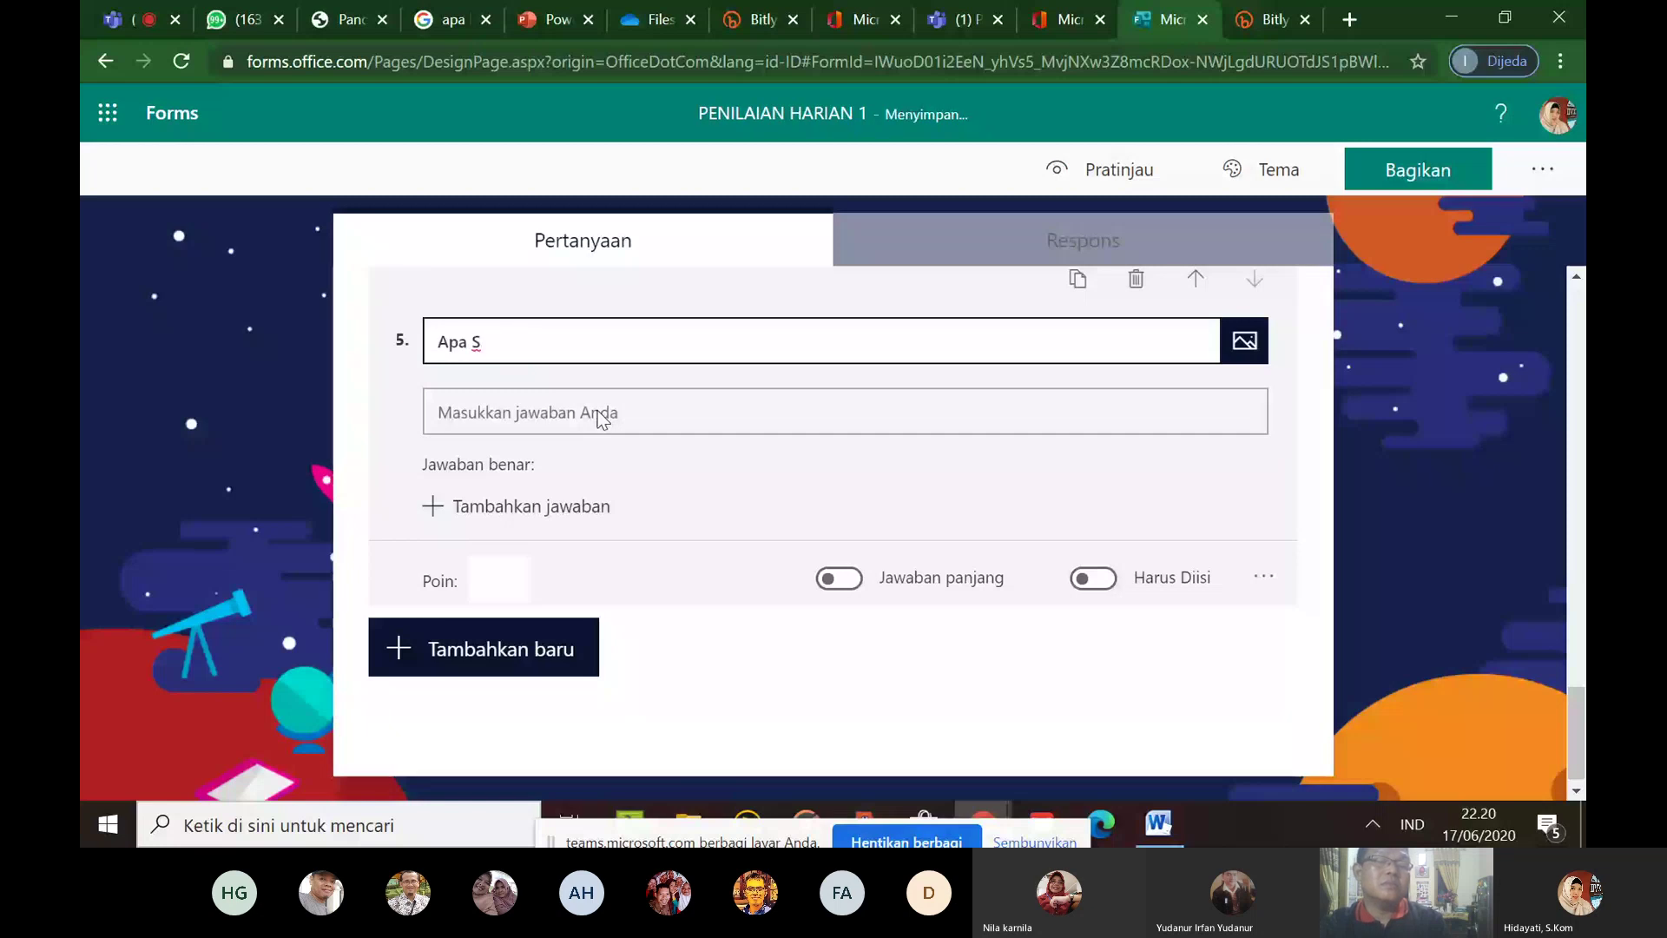
text(ingkatan da)
text(ri LOcal Area Network)
Add "LAN" as the correct answer of question 5
click(607, 421)
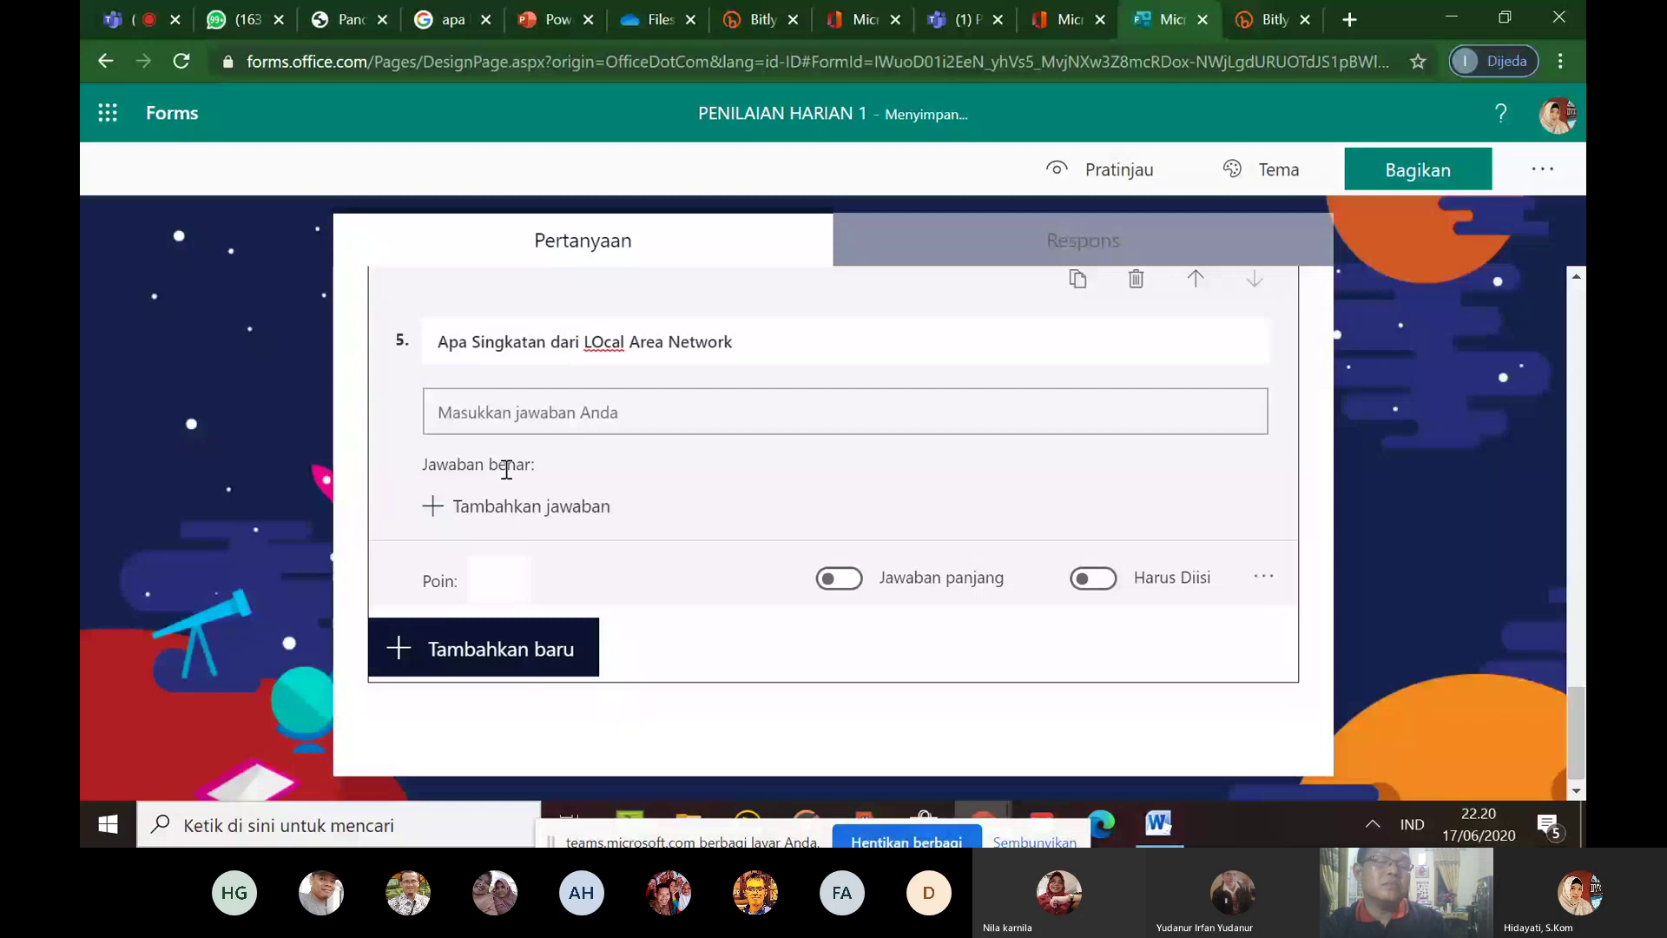
click(521, 505)
text(LAN)
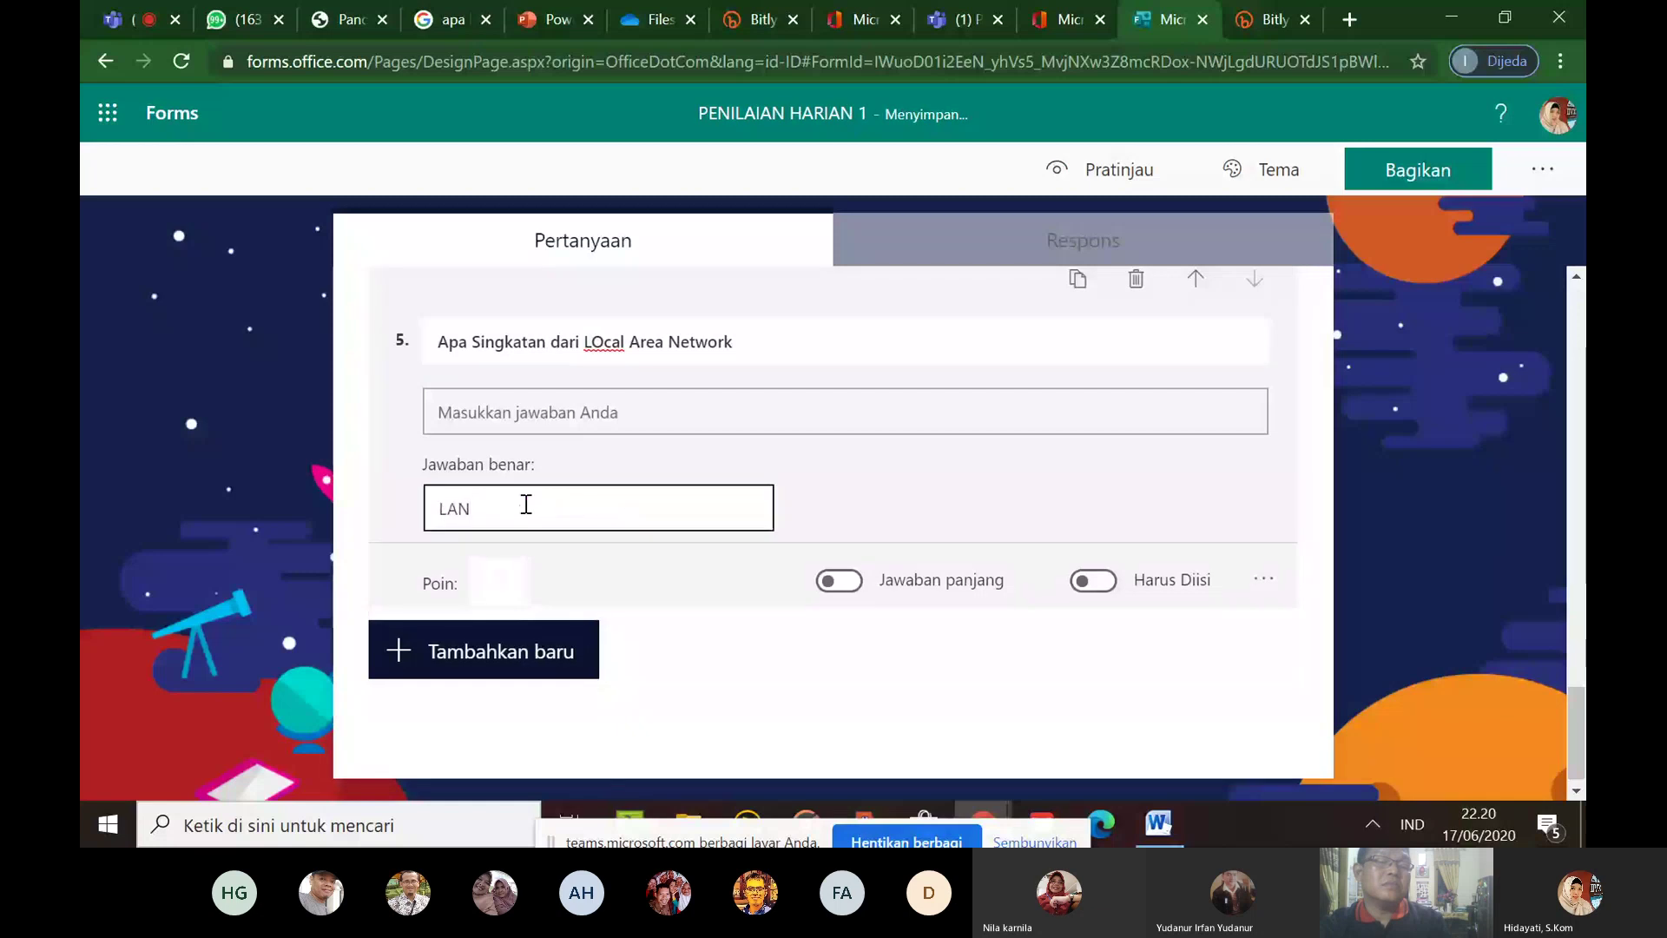
Set question 5 to 60 points and make it required (Harus Diisi)
click(524, 593)
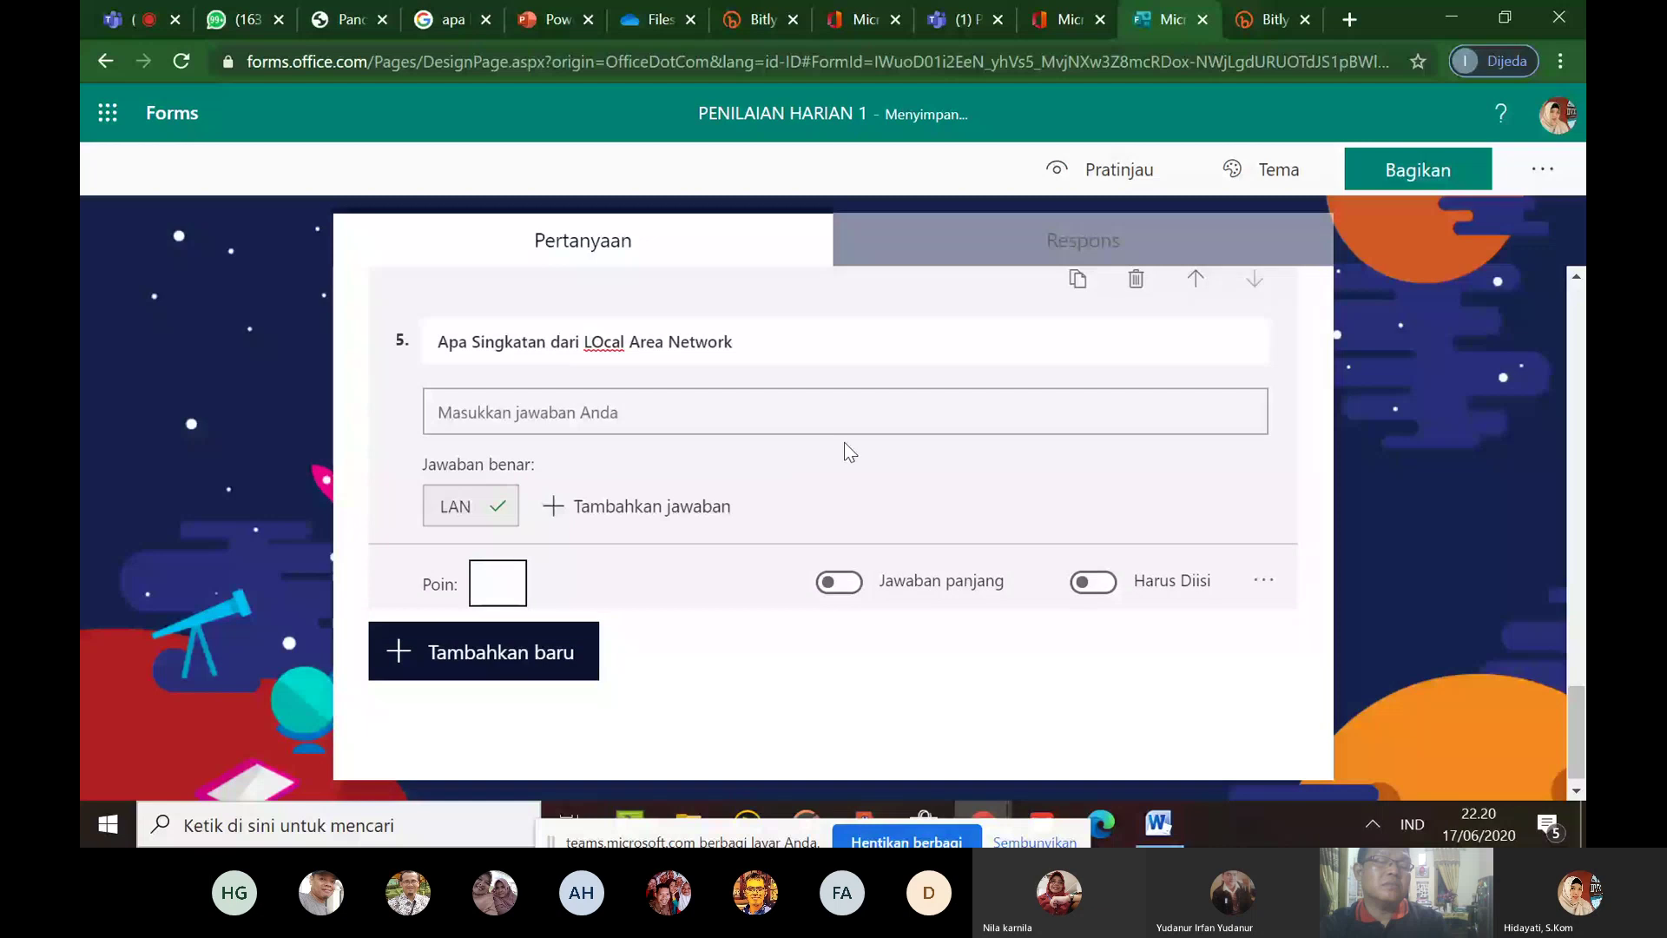
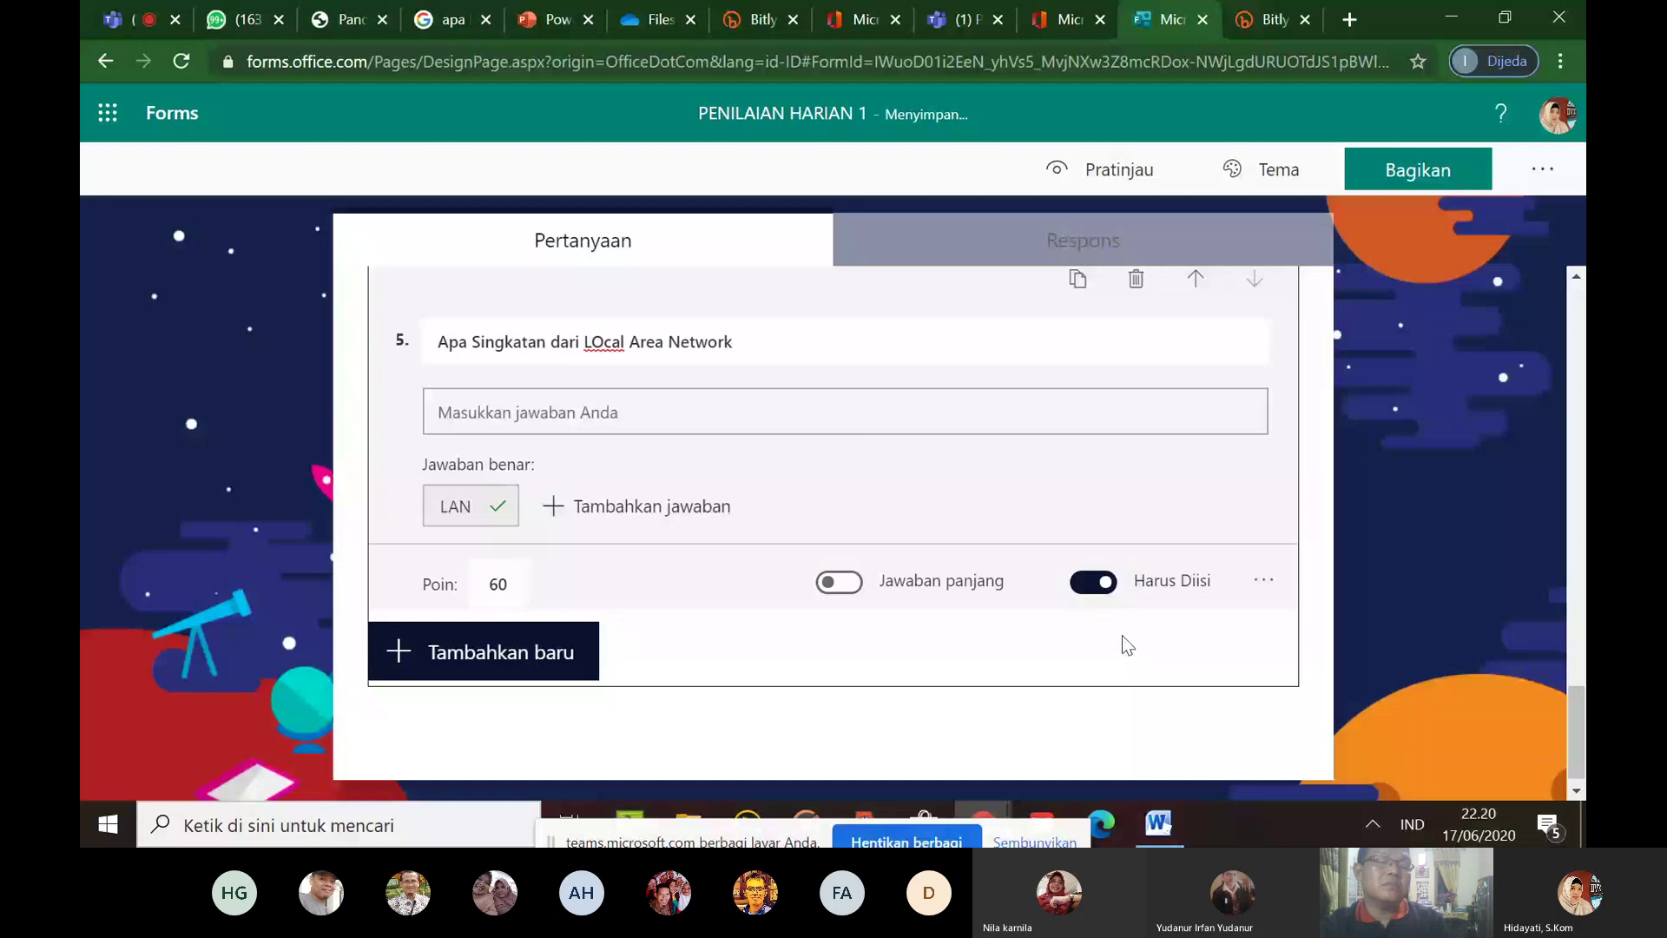
Replace the title of section 2 with "Pilihan Ganda"
scroll(1535, 340, up, 20)
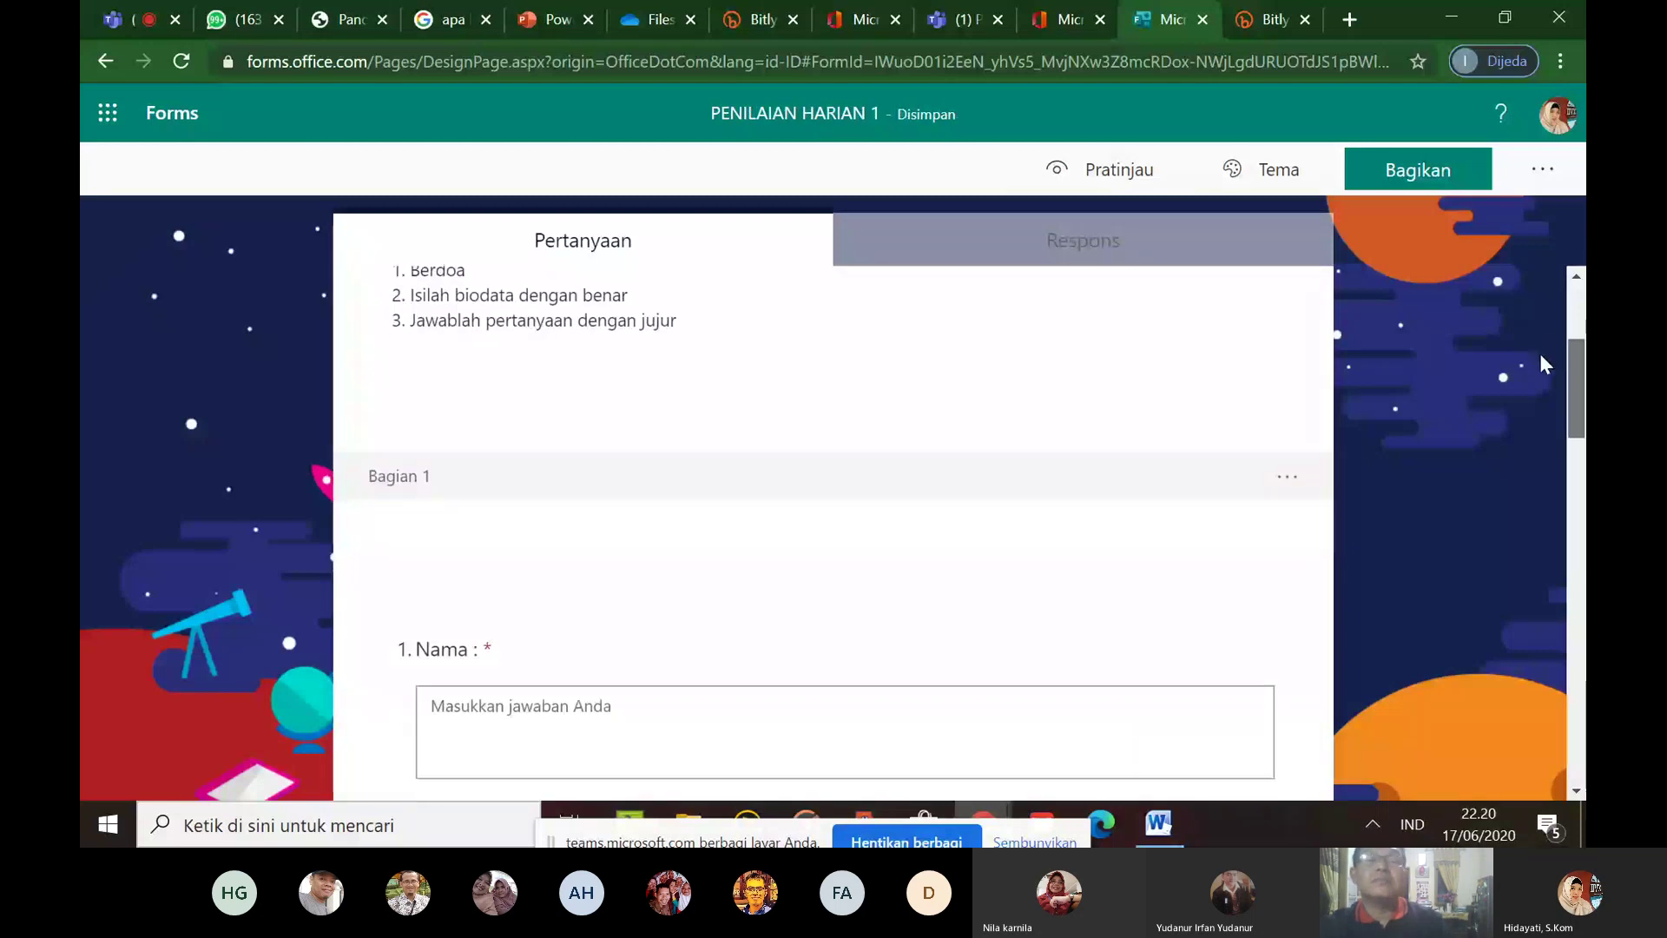
scroll(1554, 398, down, 3)
scroll(1575, 497, down, 5)
mouse_move(1576, 496)
mouse_down()
mouse_move(1560, 384)
mouse_move(1573, 677)
mouse_move(1557, 498)
mouse_up()
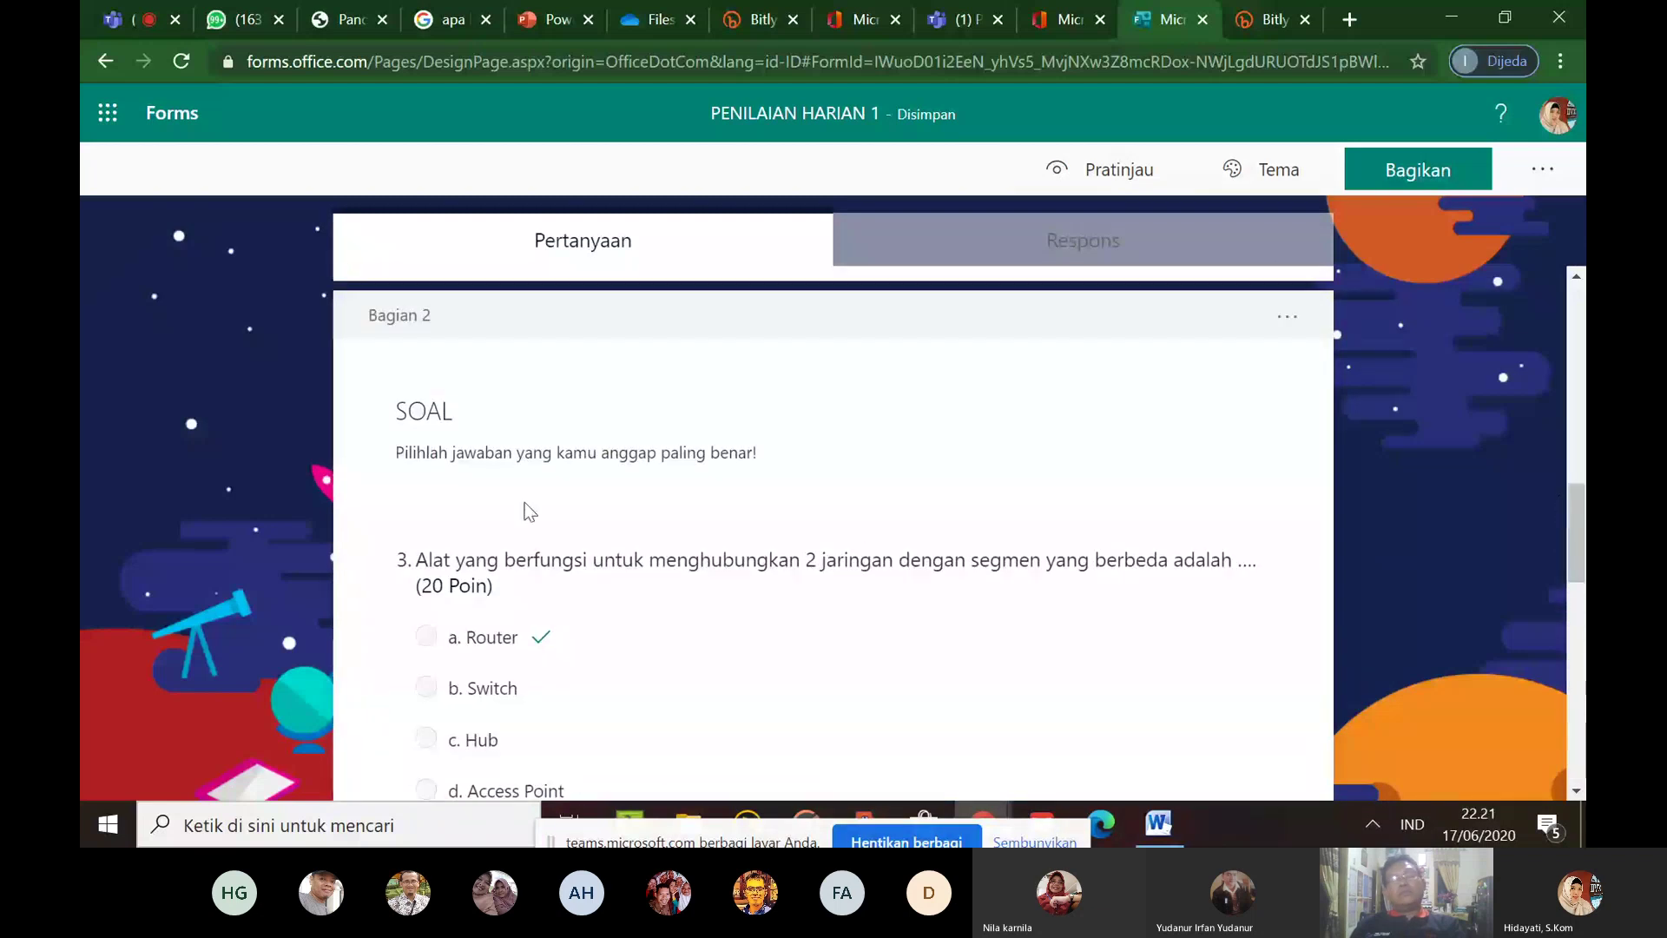
click(547, 412)
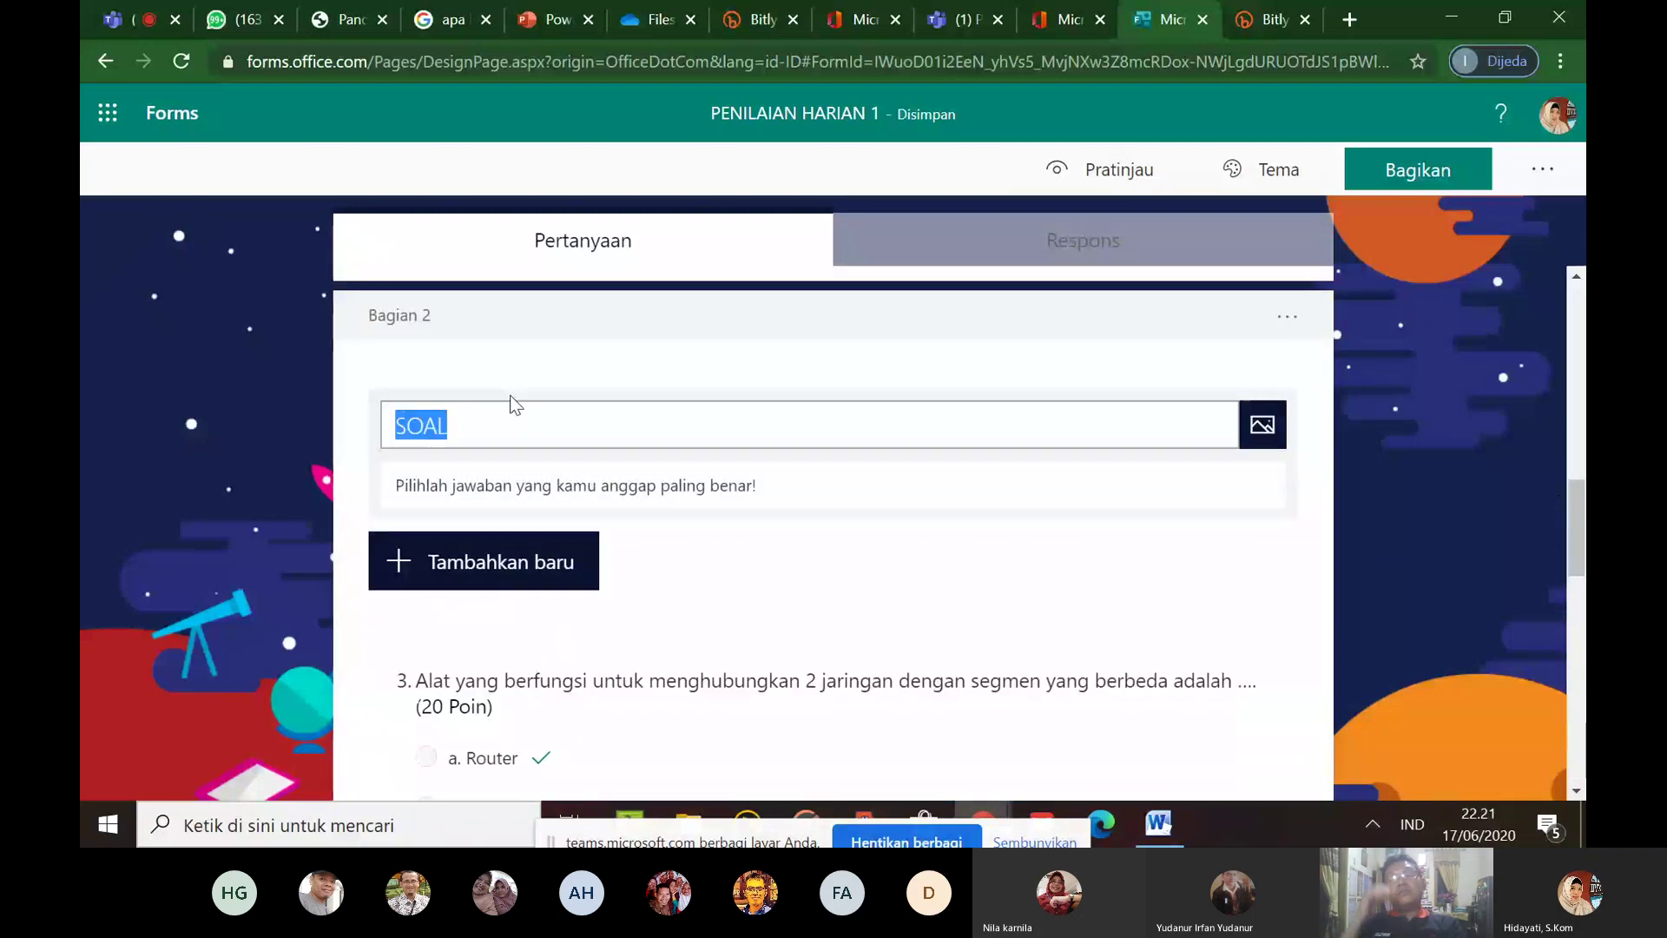
click(467, 430)
key(BackSpace)
key(BackSpace)
key(BackSpace)
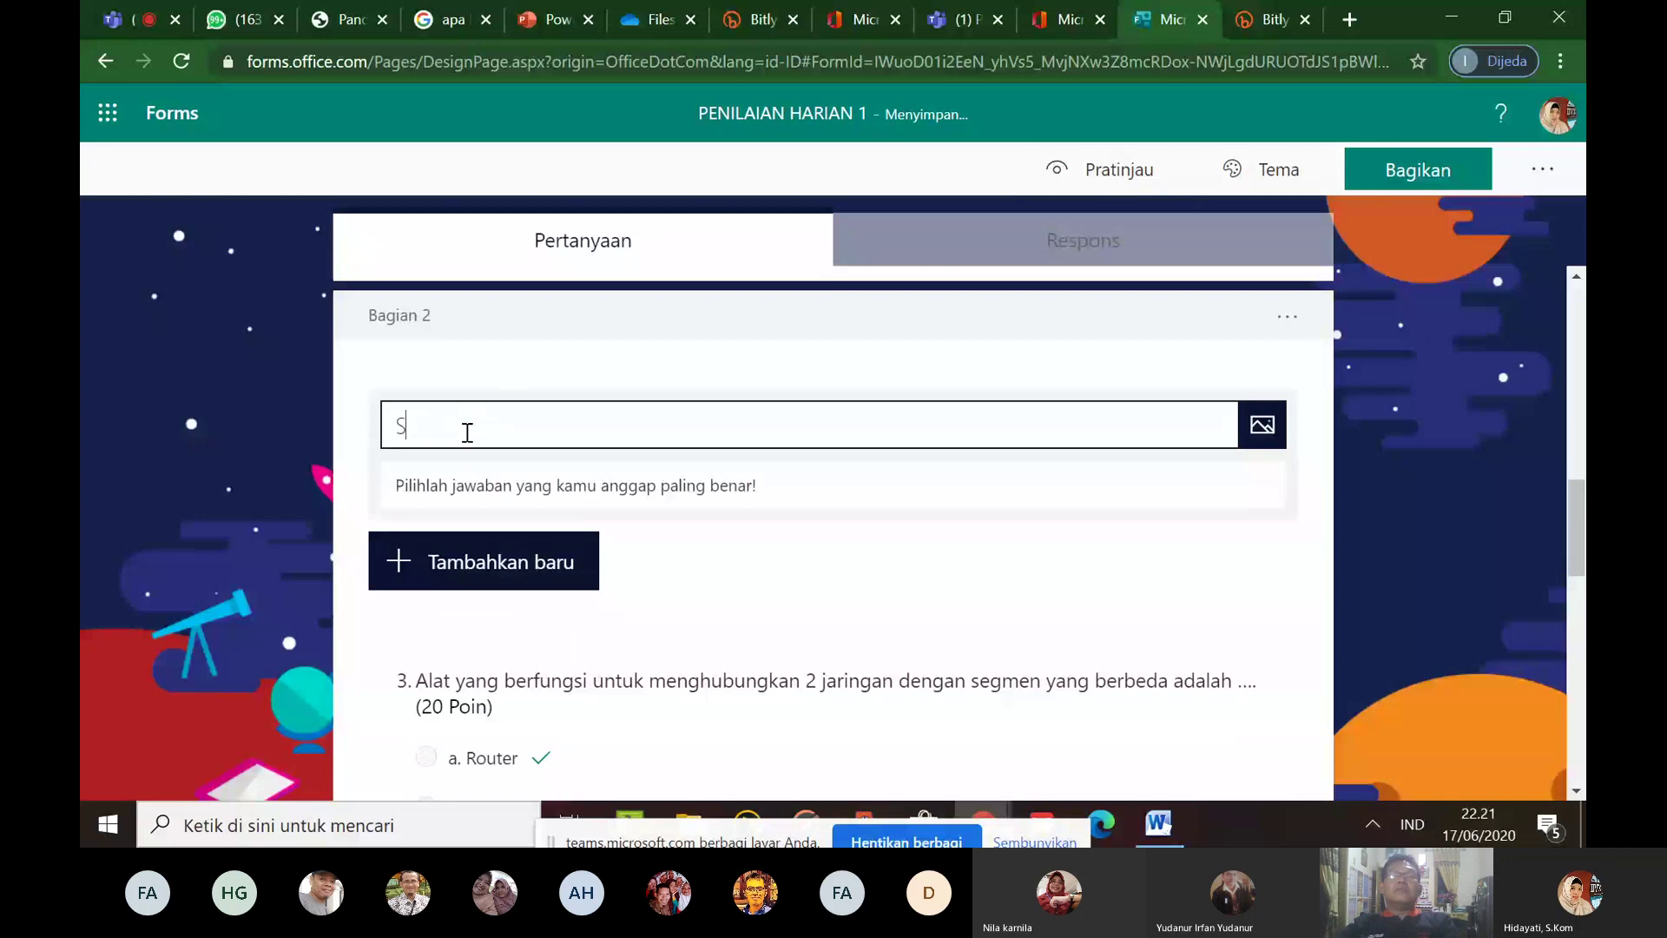
key(BackSpace)
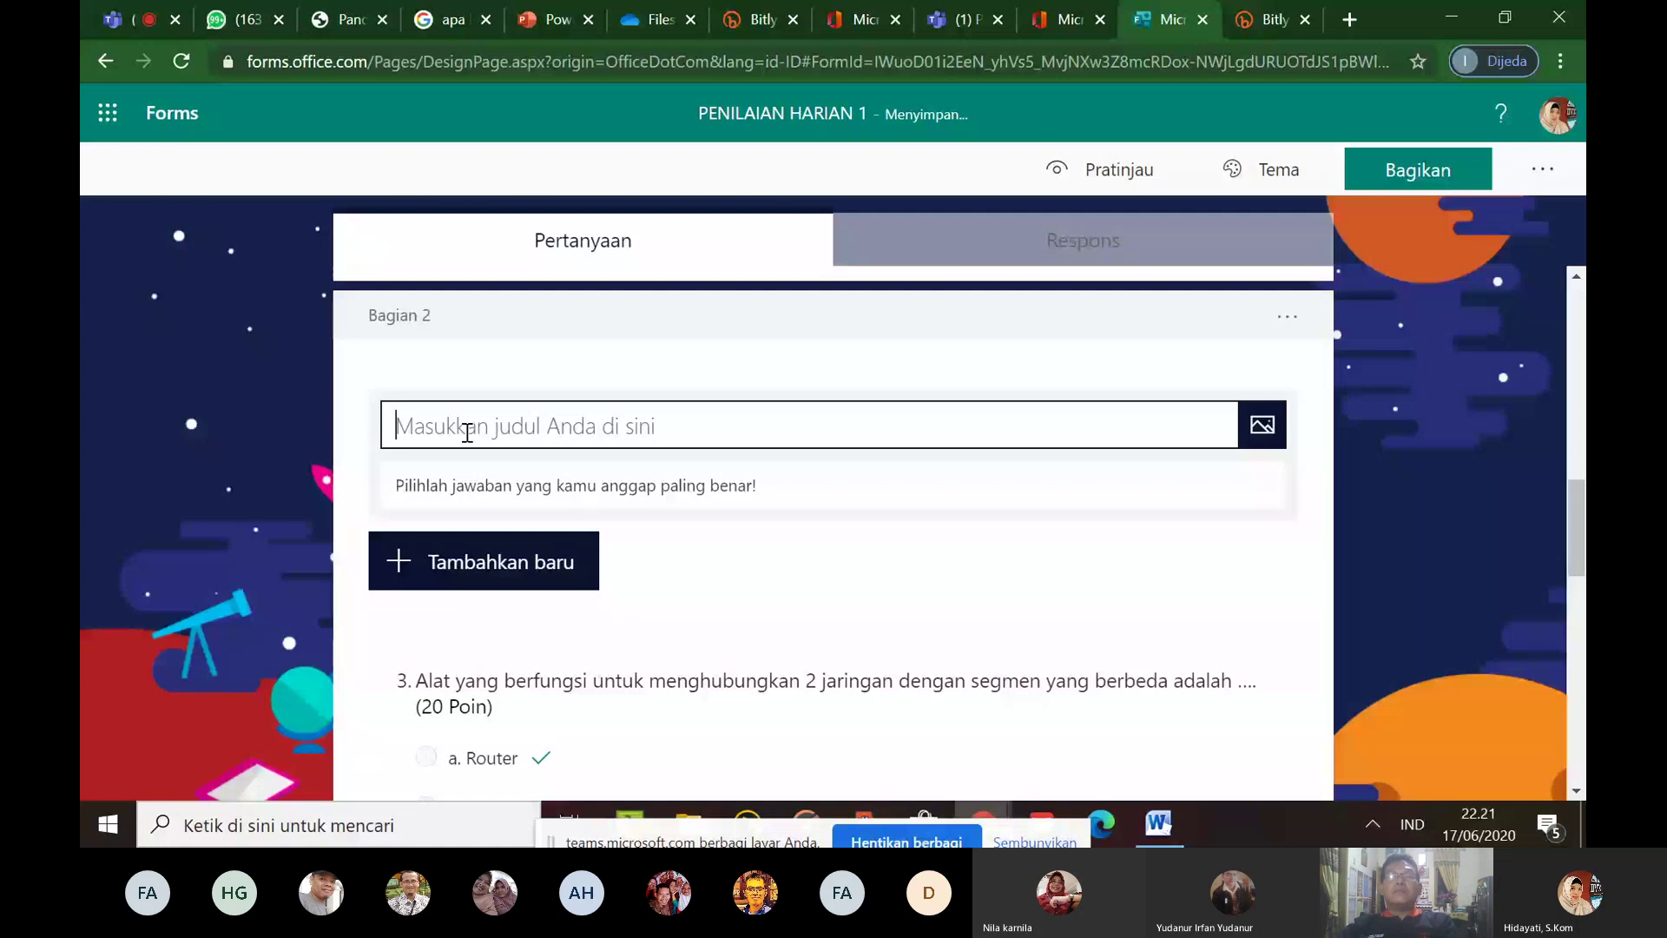
text(Pilihan Ganda)
key(ctrl+a)
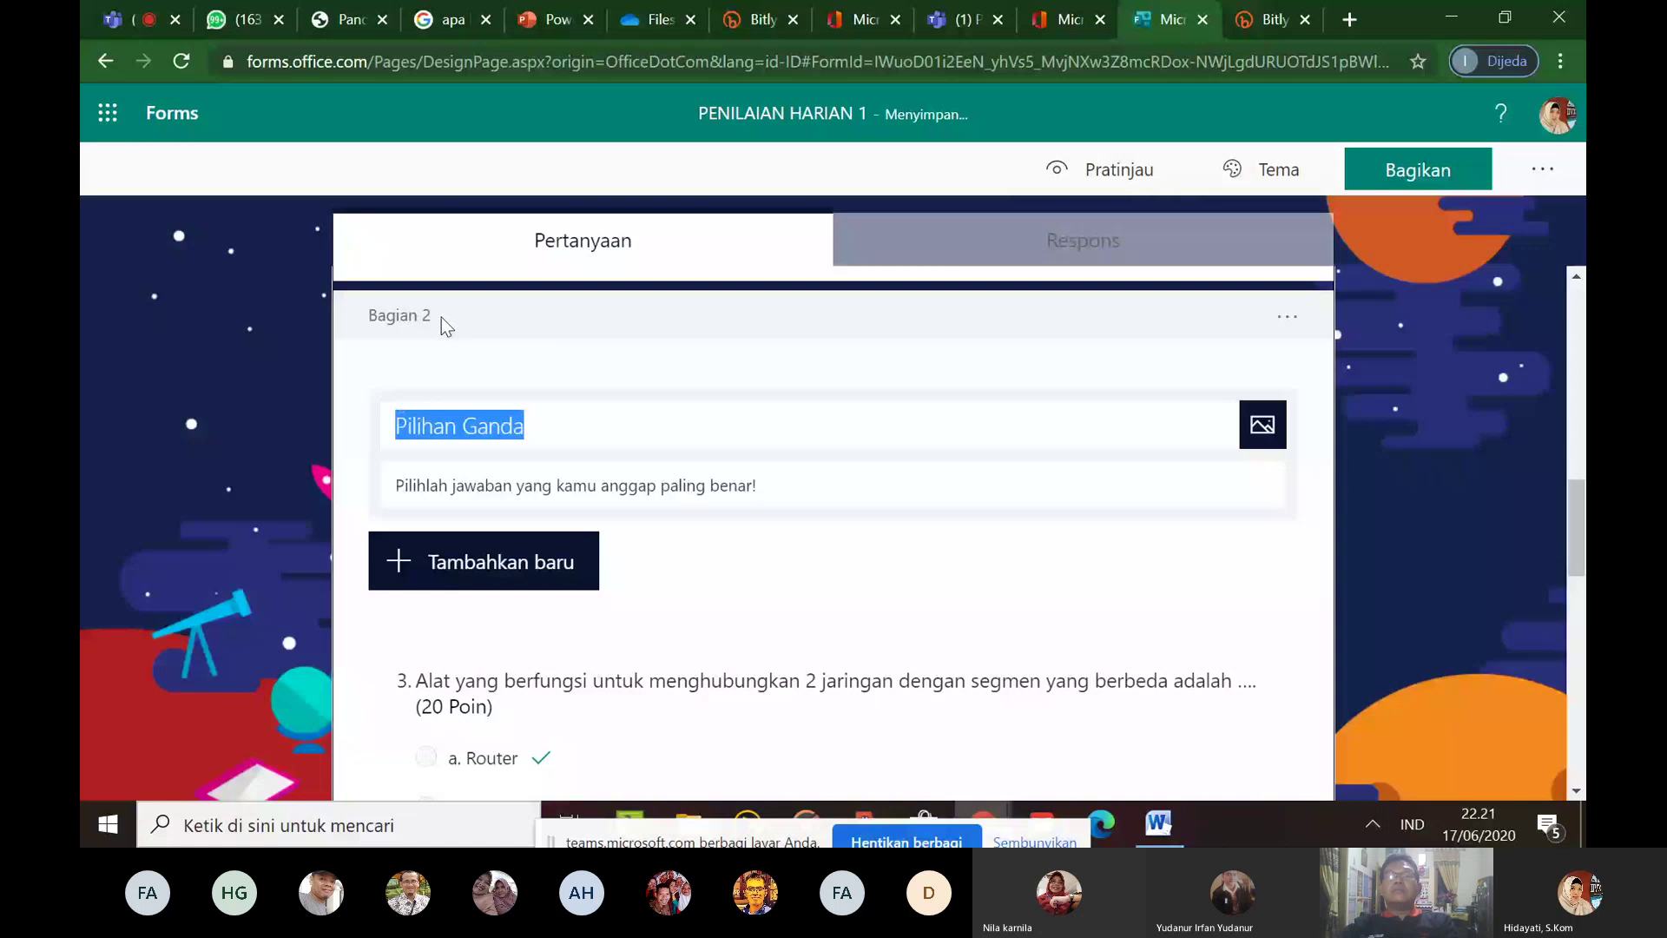
double_click(441, 318)
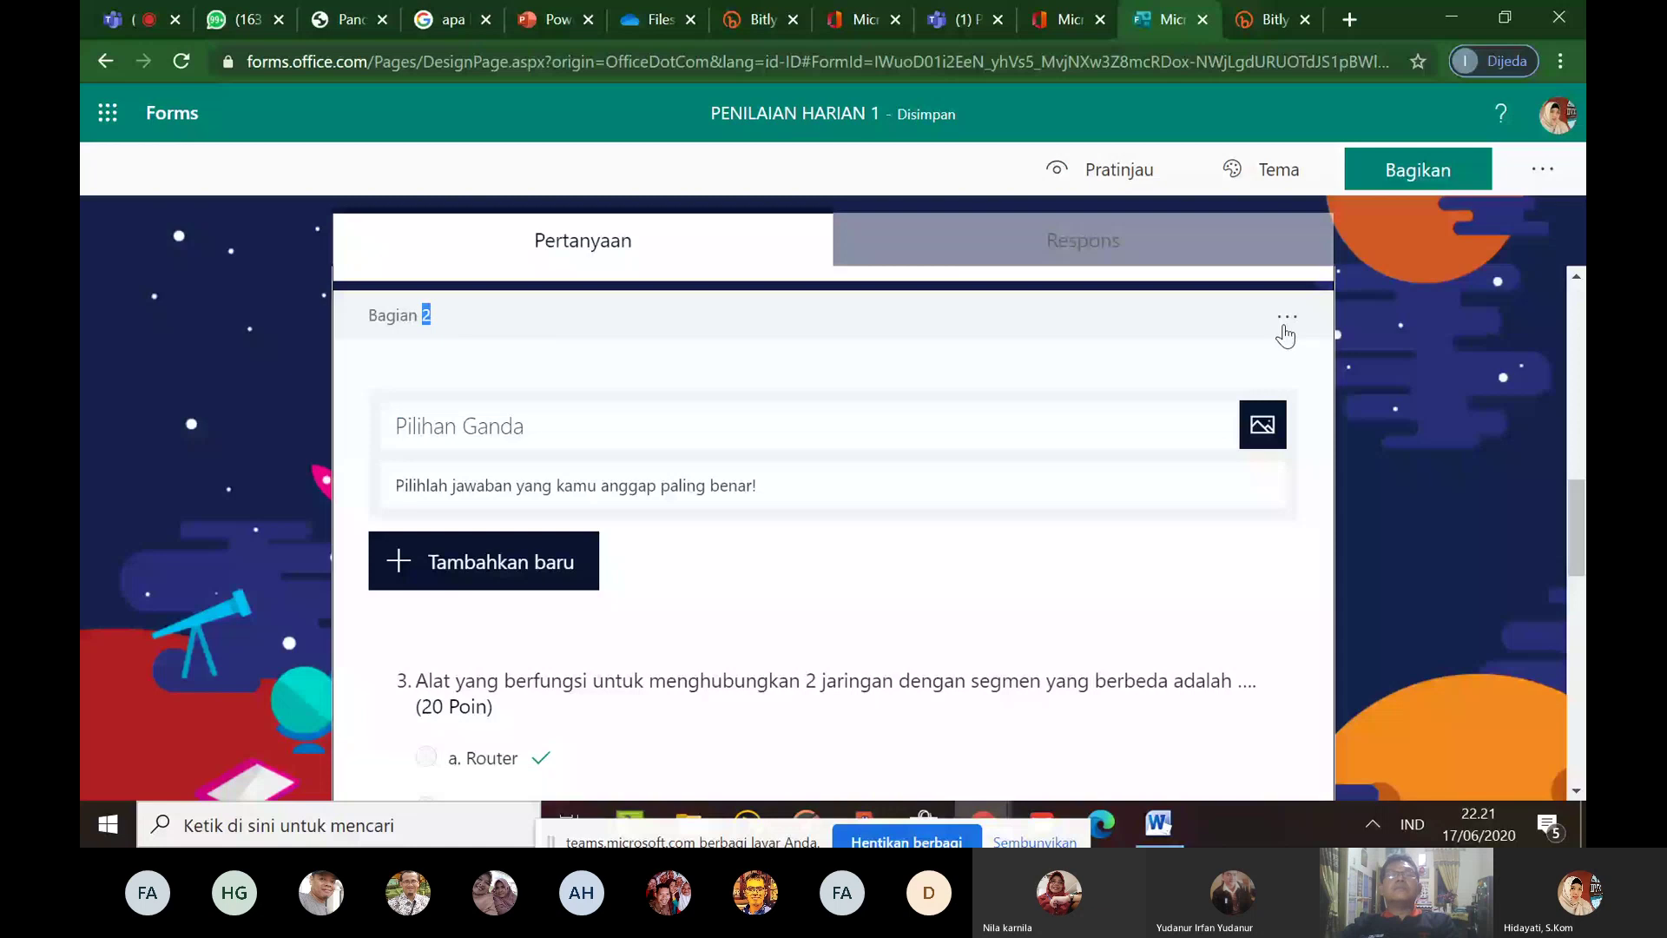
click(1283, 328)
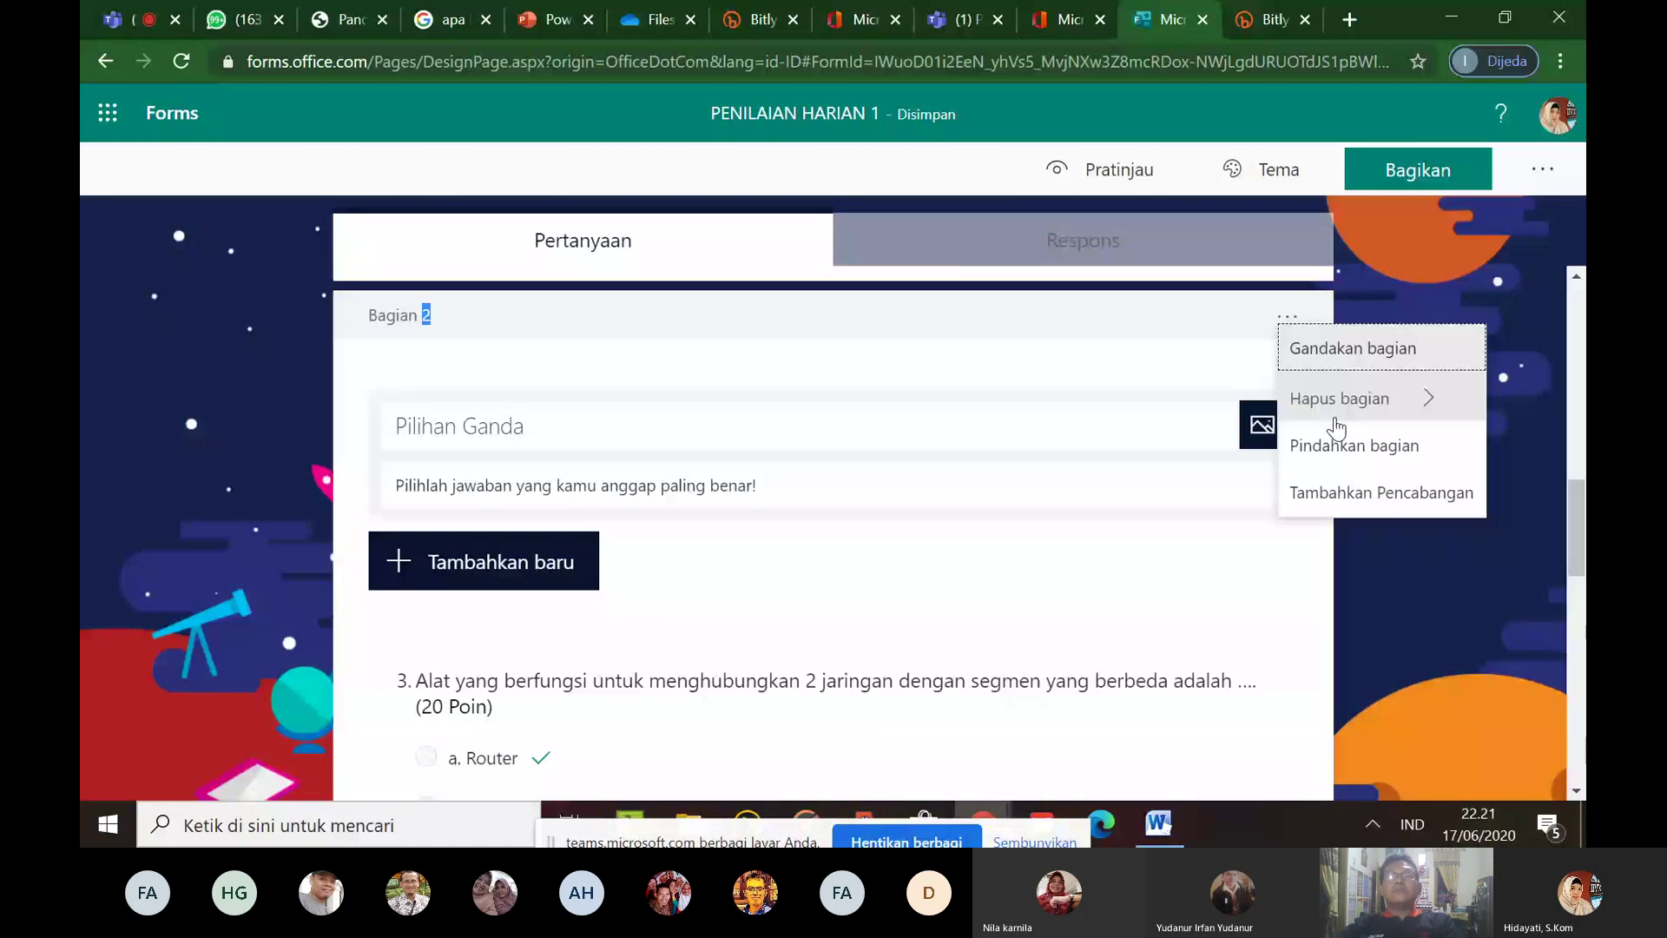
click(942, 347)
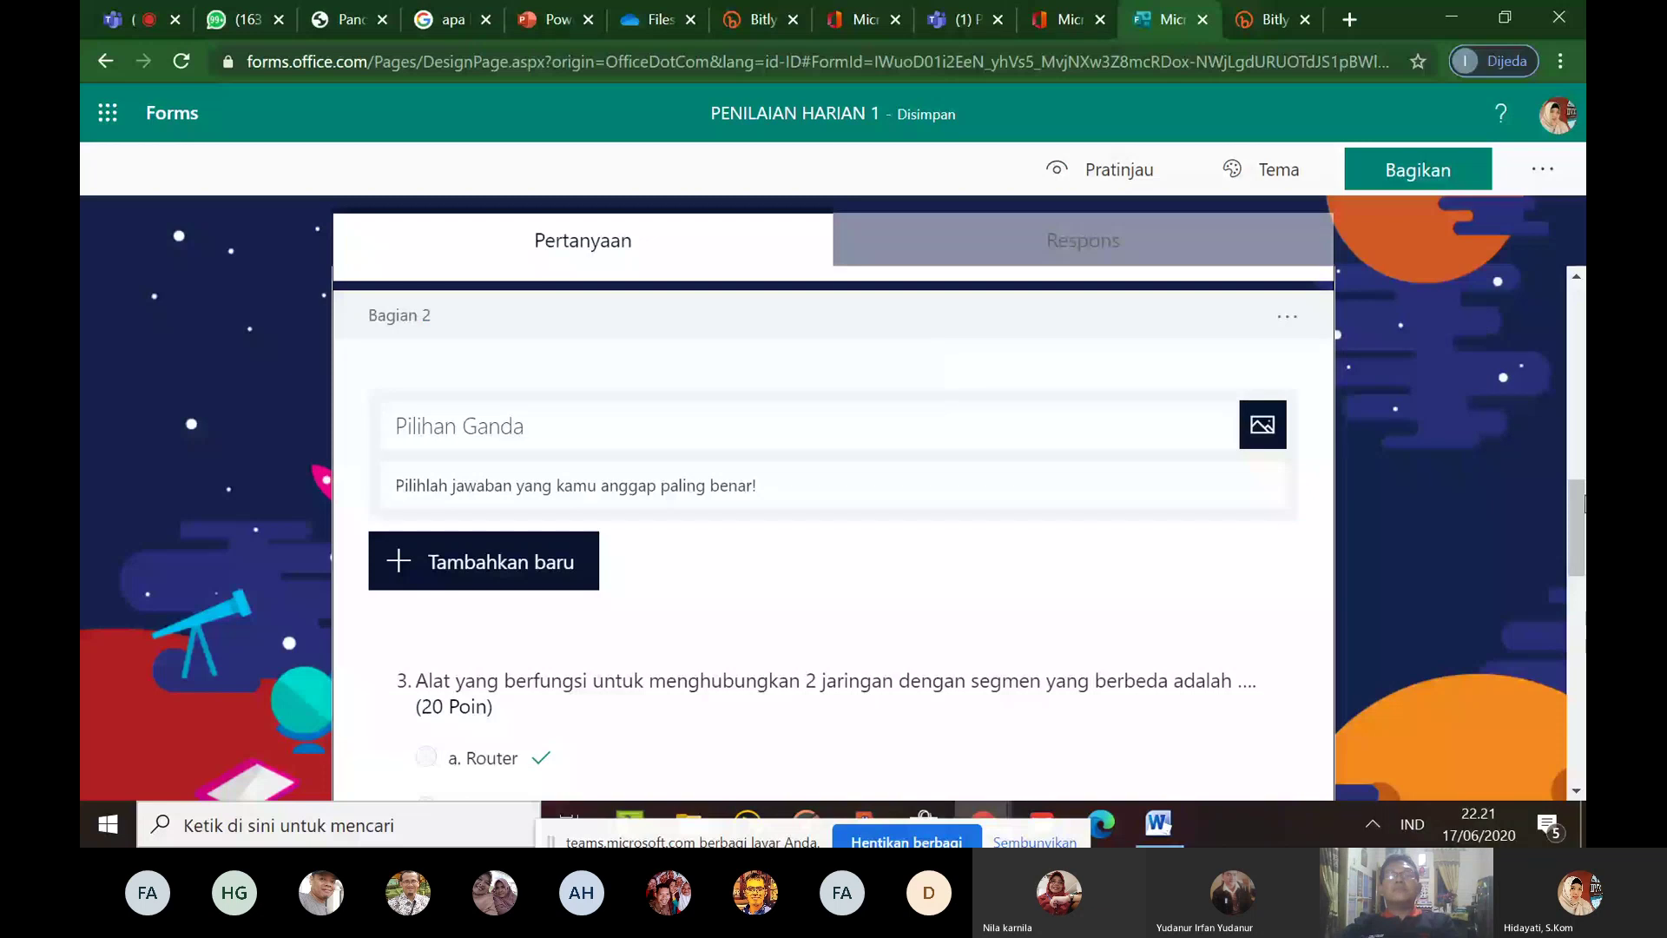
Delete the "Pilihan Ganda" section with the section-only option (Hanya bagian), keeping its questions
click(1288, 316)
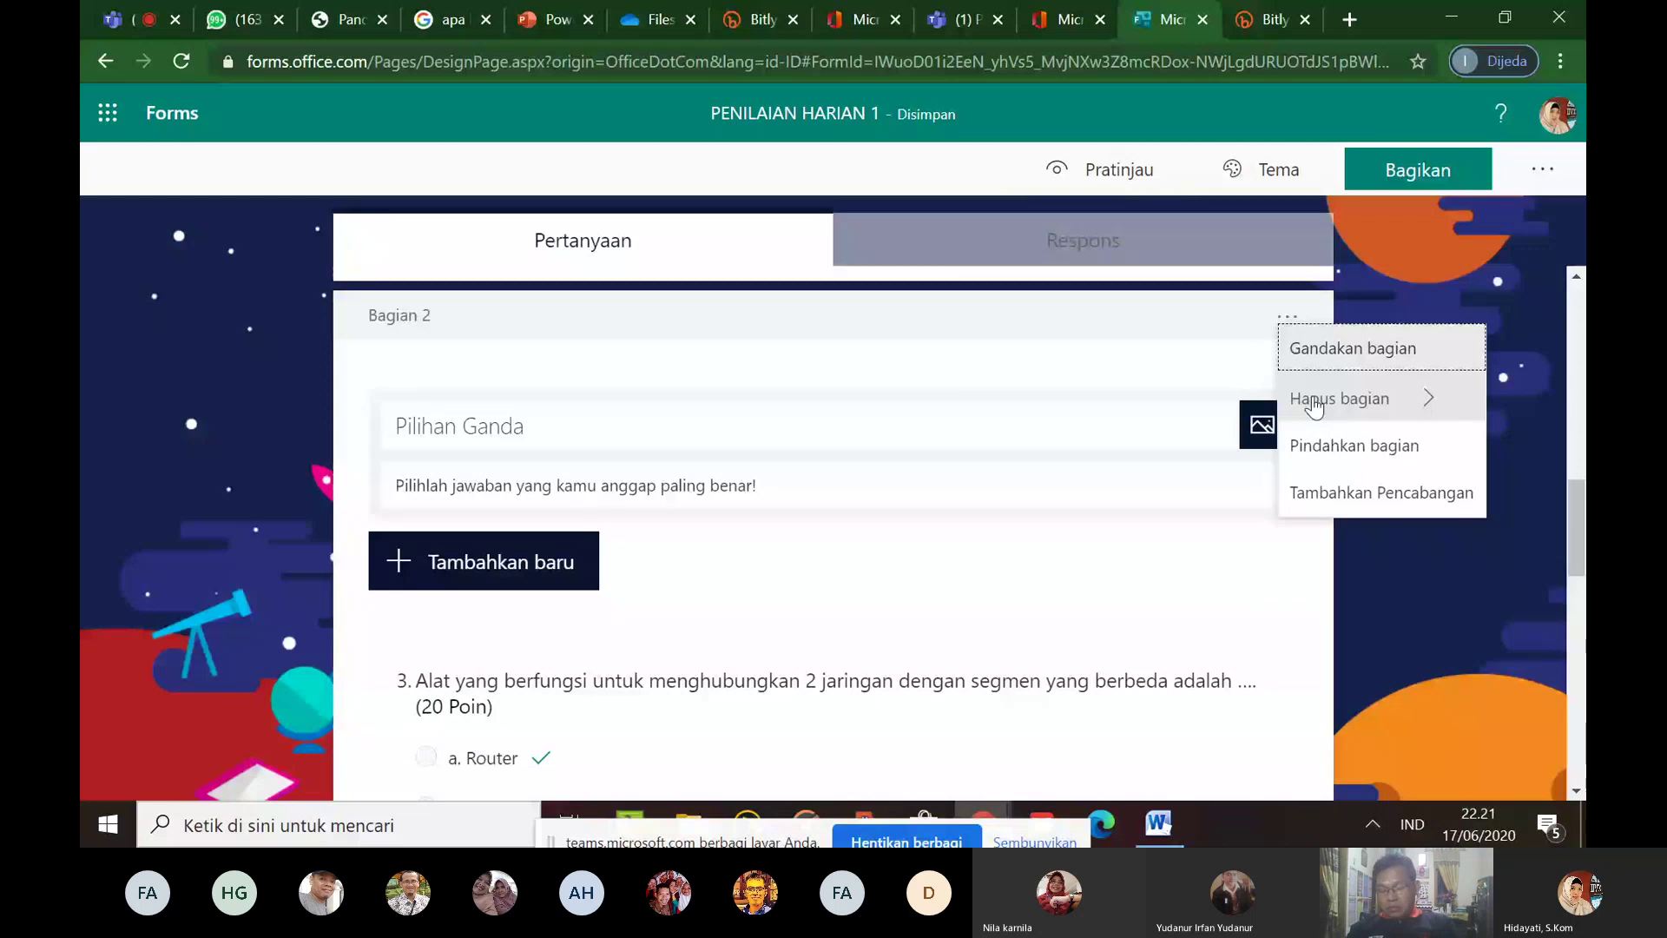
click(1315, 402)
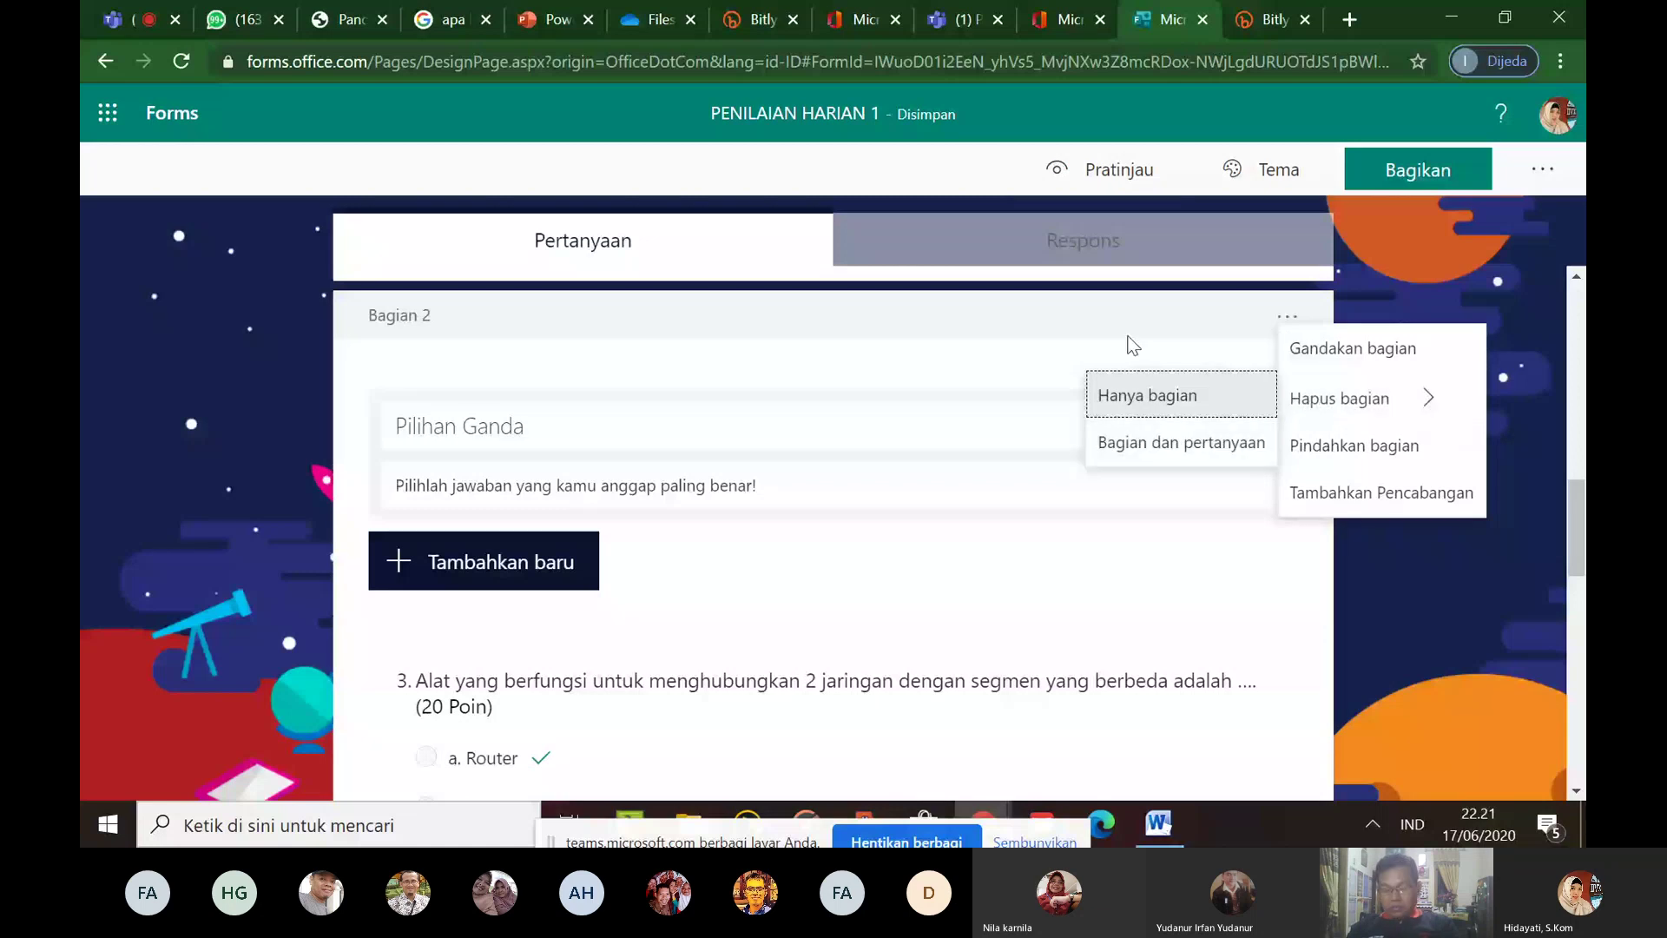
click(1249, 402)
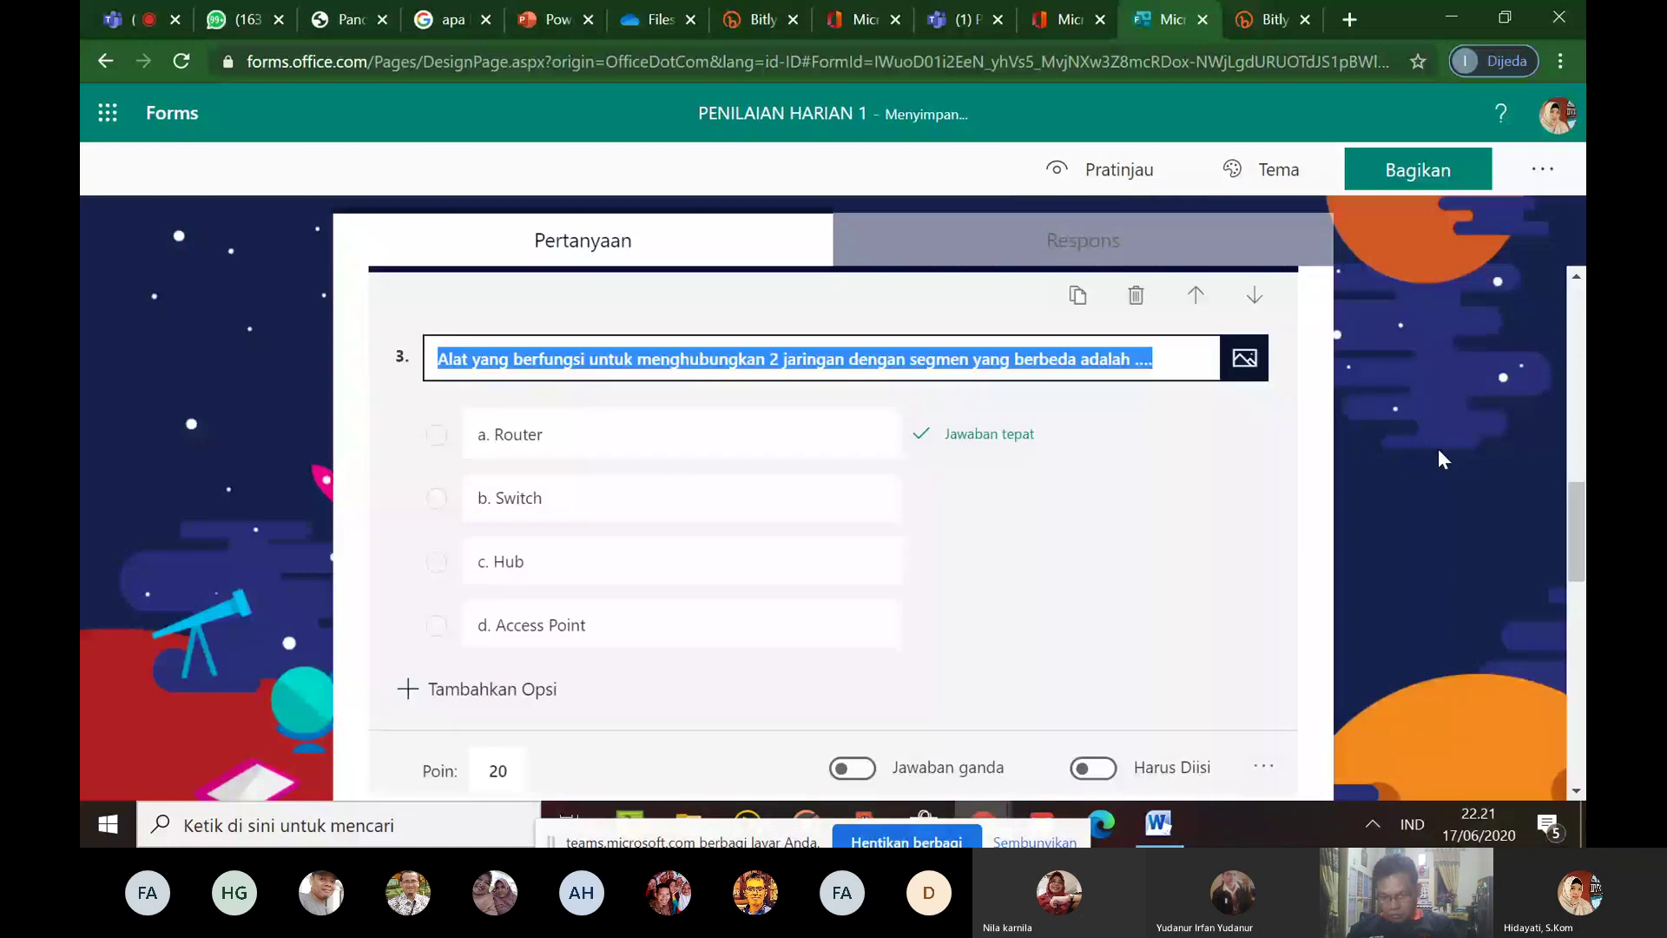
click(1437, 448)
scroll(1438, 447, down, 3)
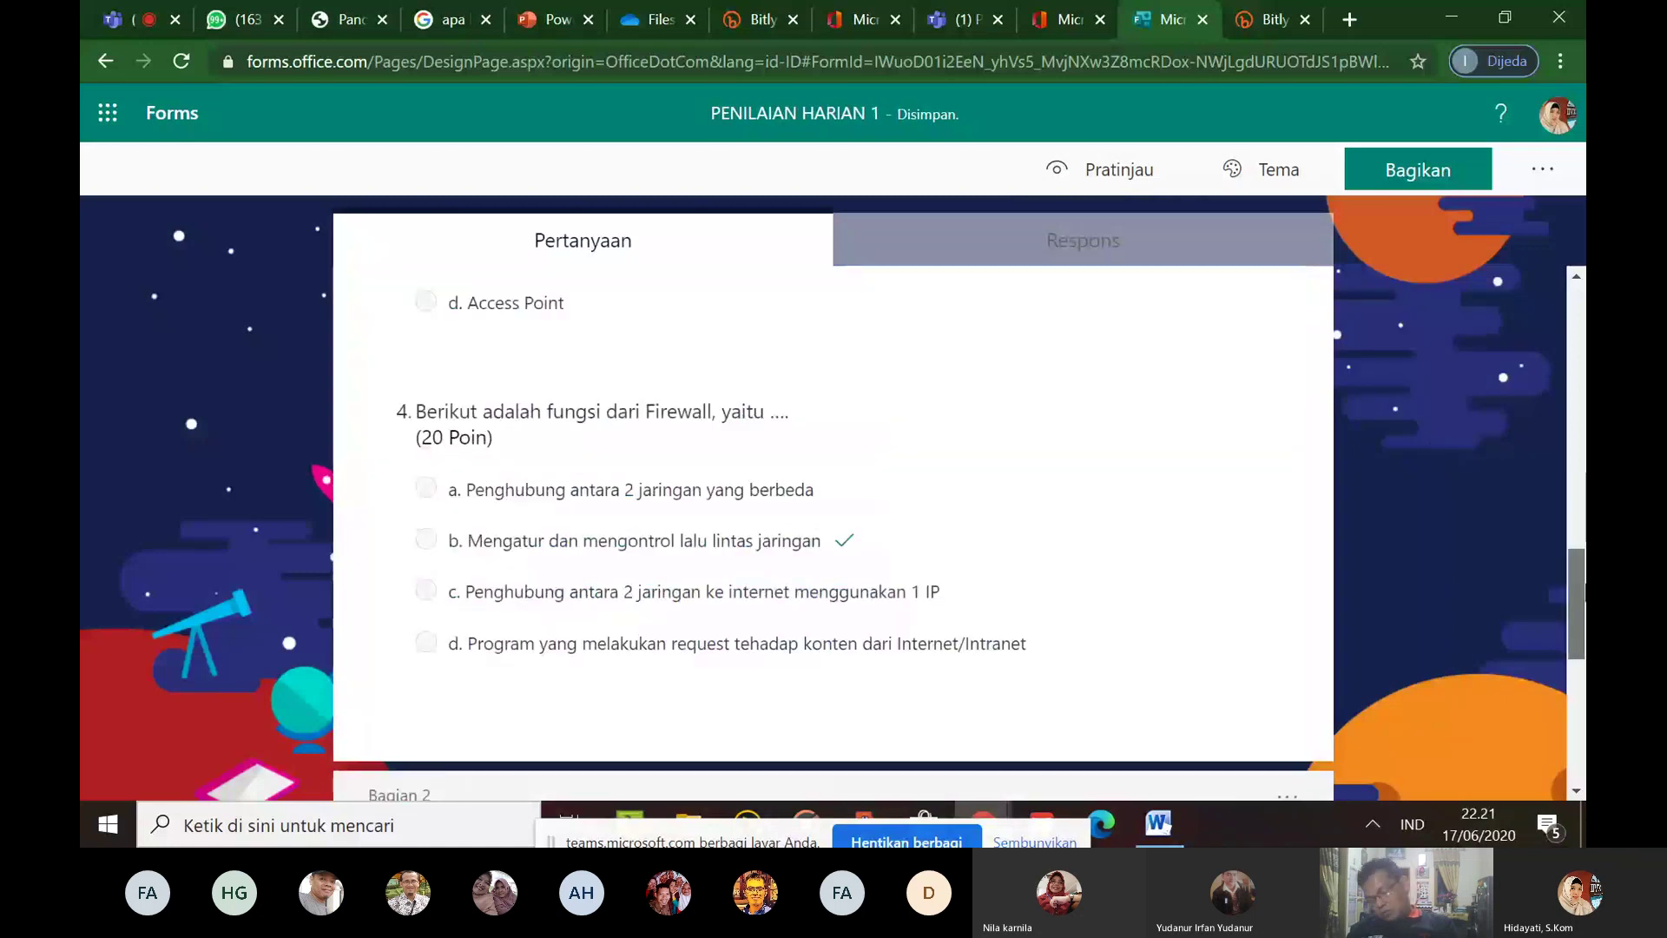
Look at the delete options for section 1 without choosing any of them
click(1572, 384)
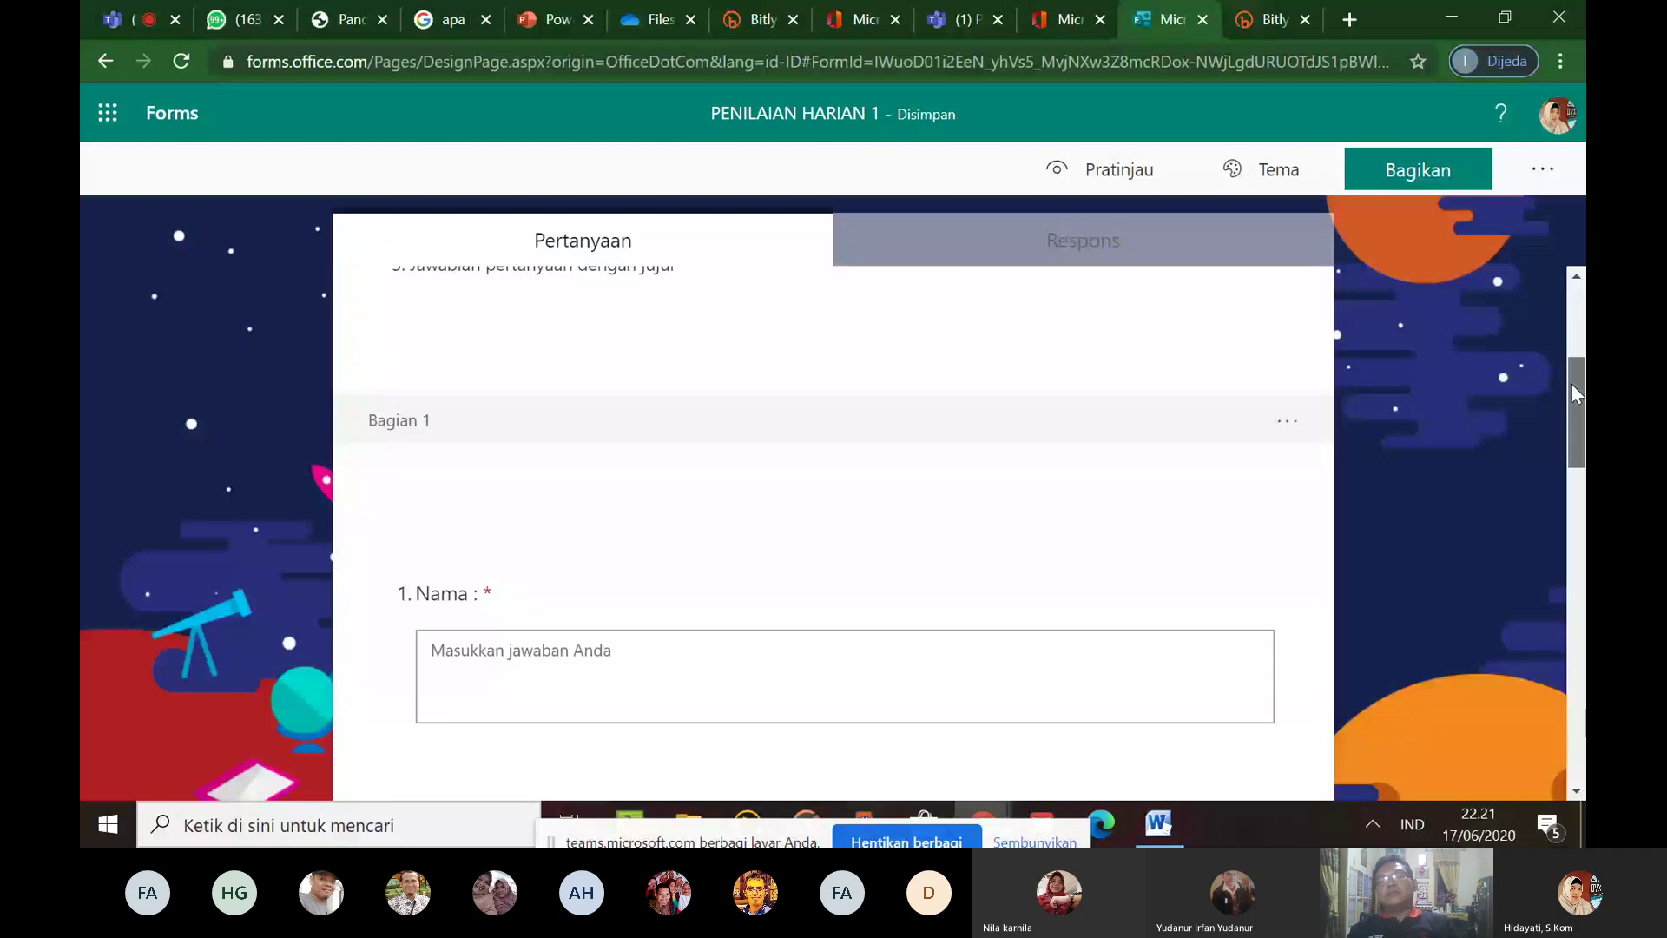
drag(1571, 384, 1569, 373)
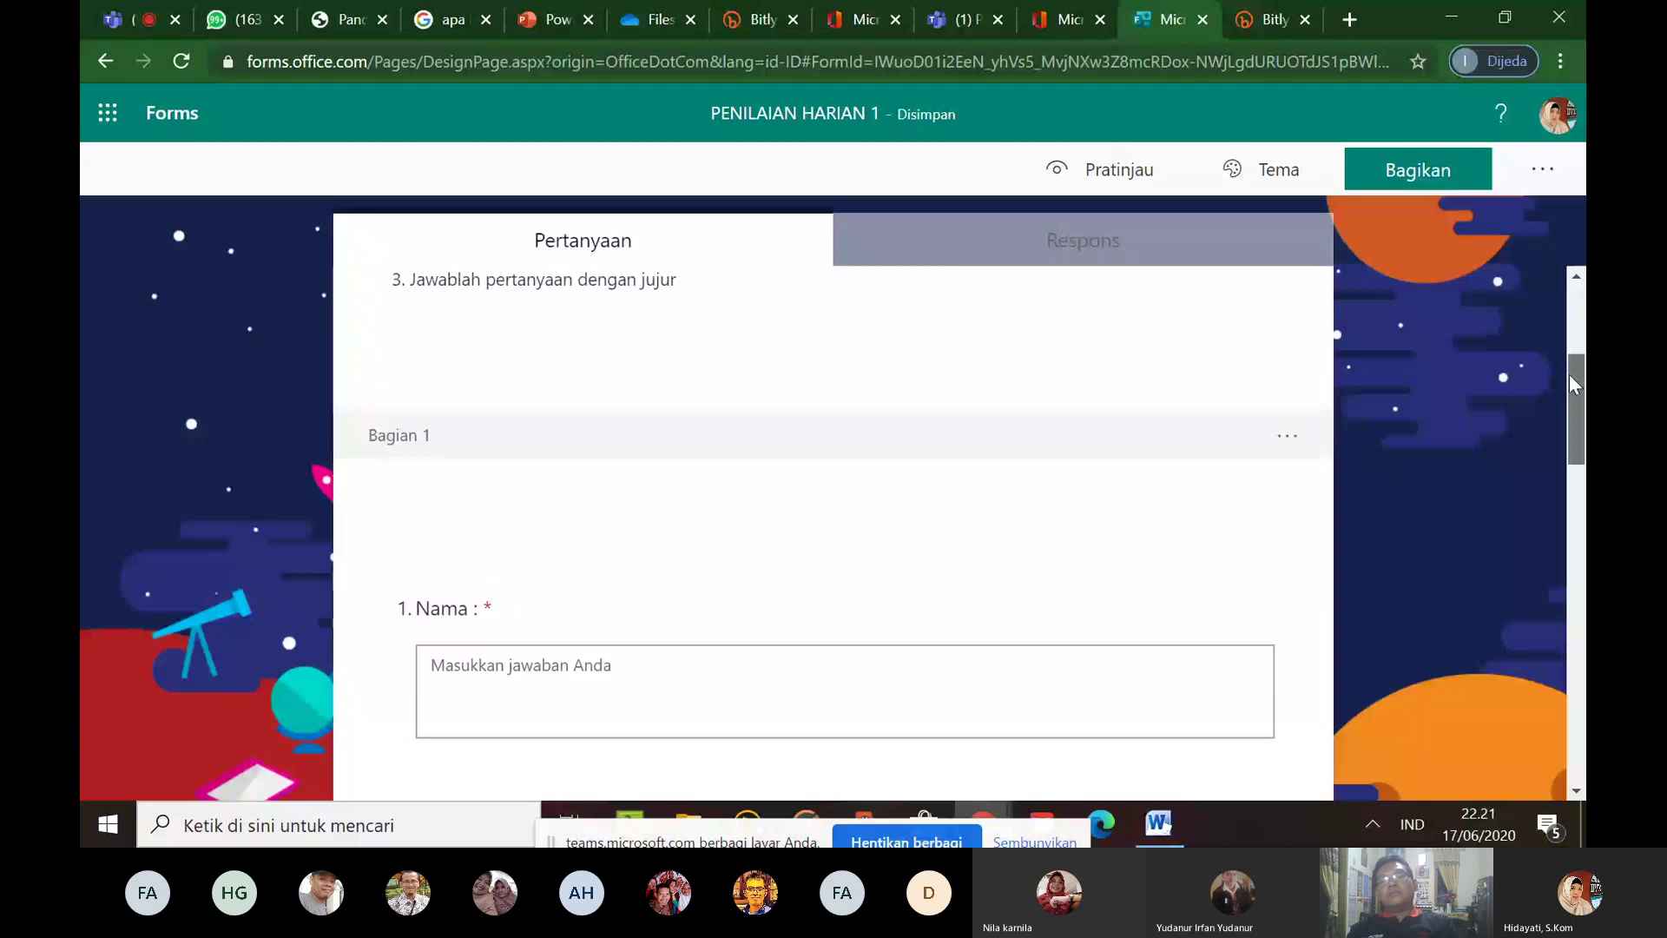
scroll(1569, 374, down, 1)
click(1287, 408)
mouse_move(1341, 490)
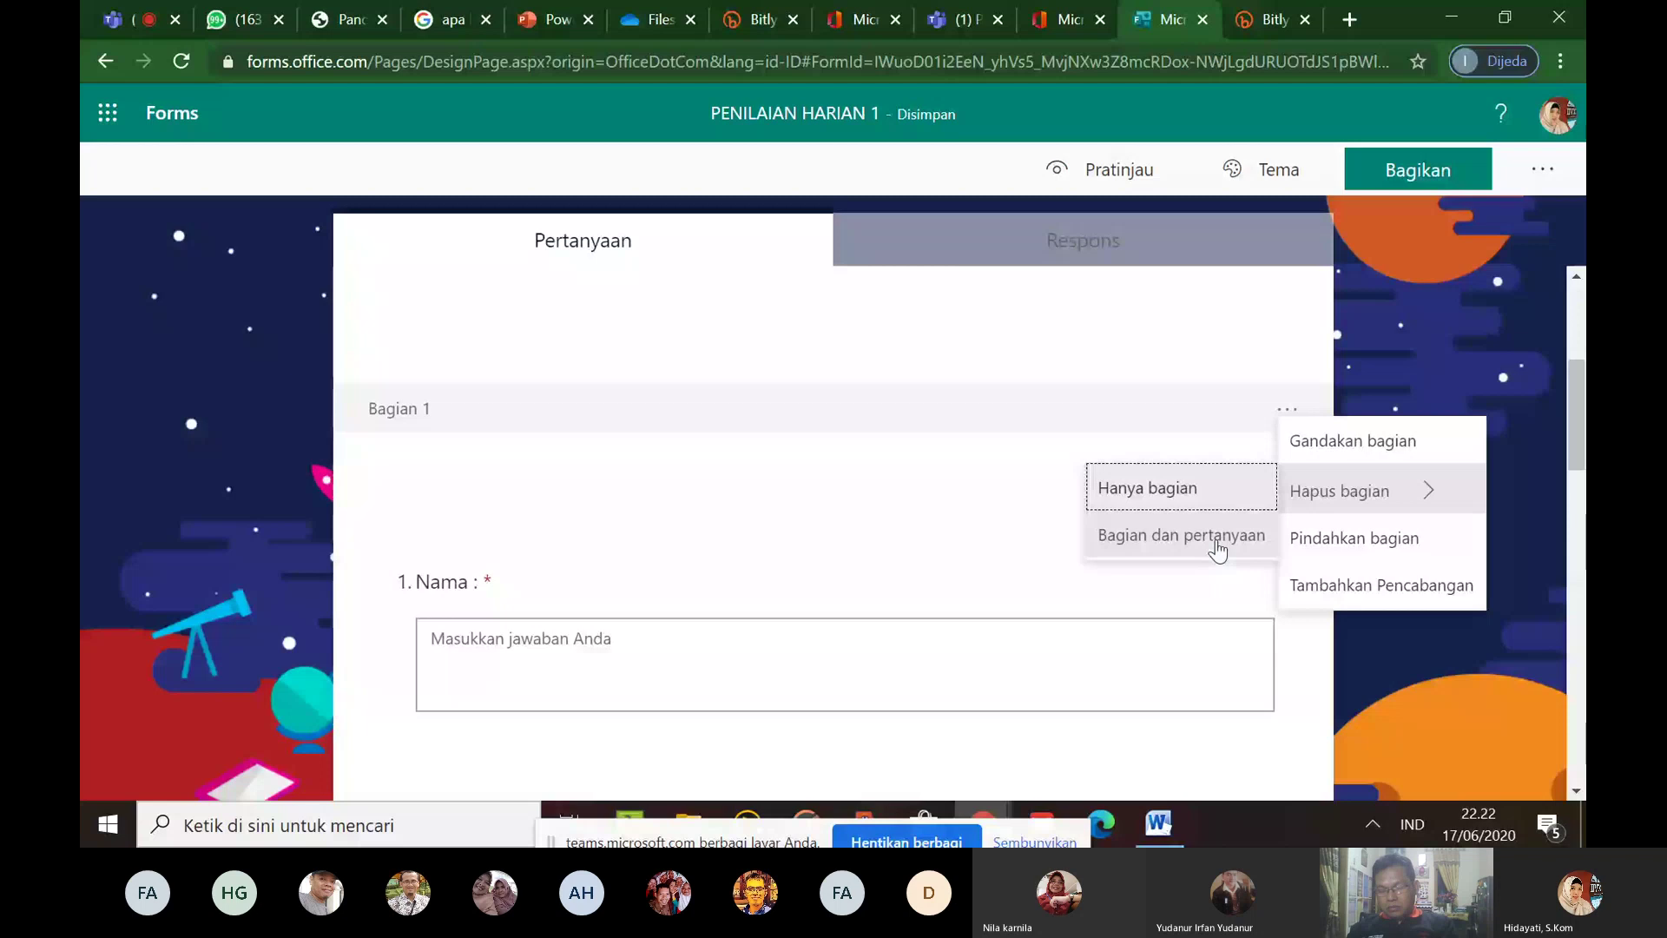
key(Escape)
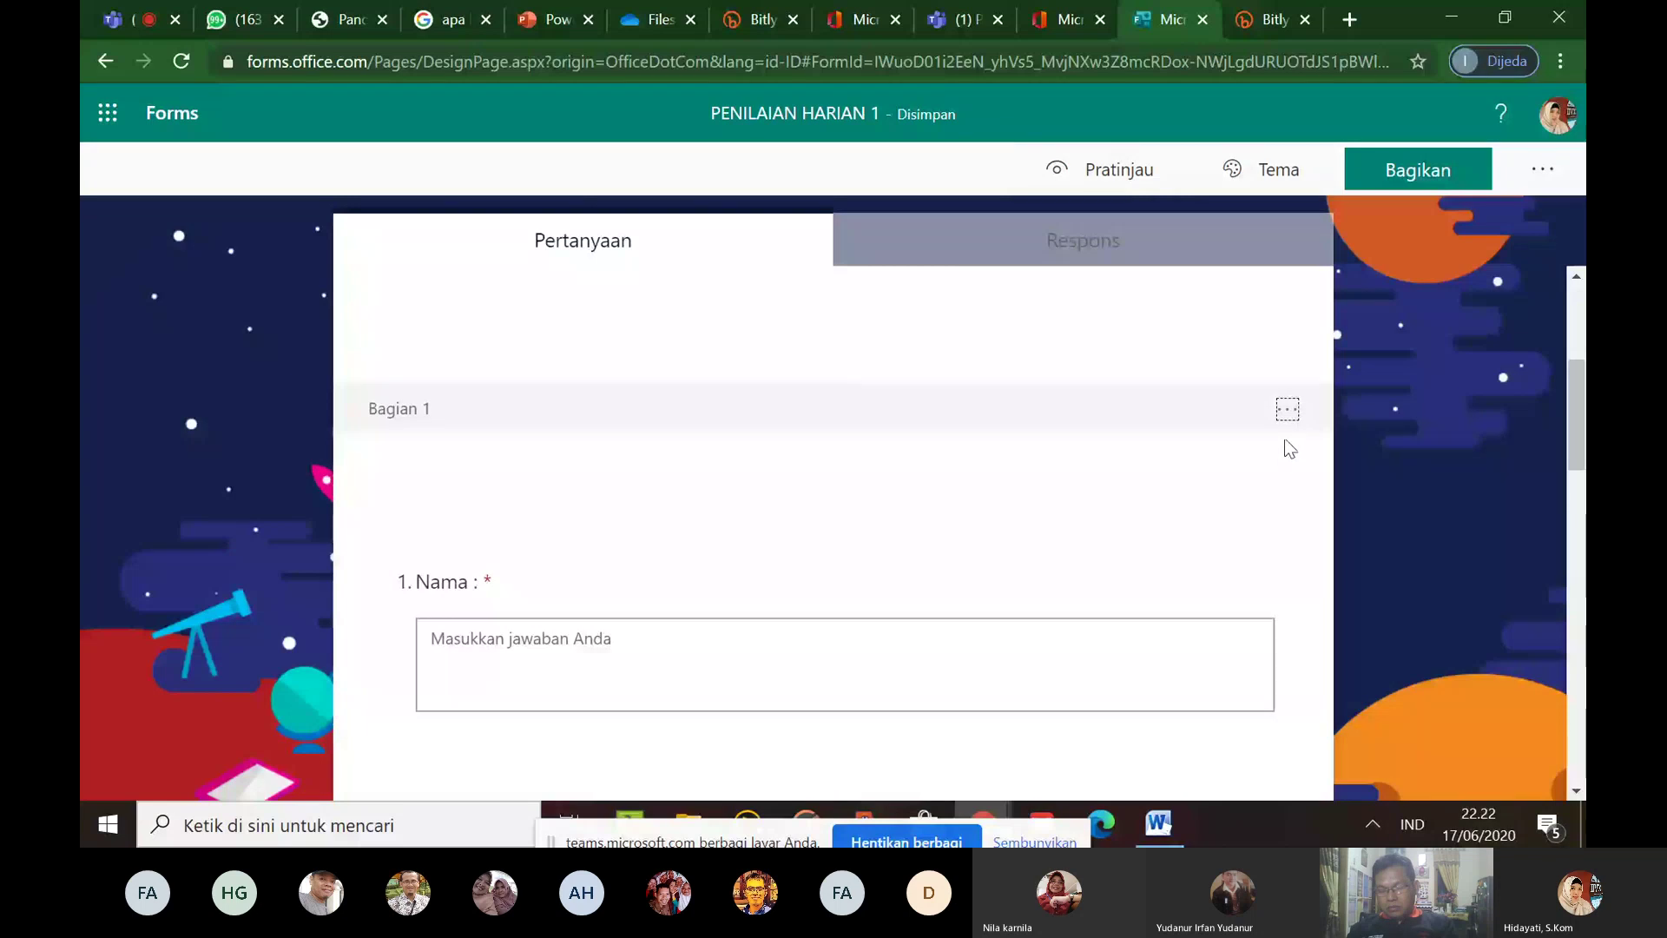
Duplicate section 1 together with its questions
click(1289, 412)
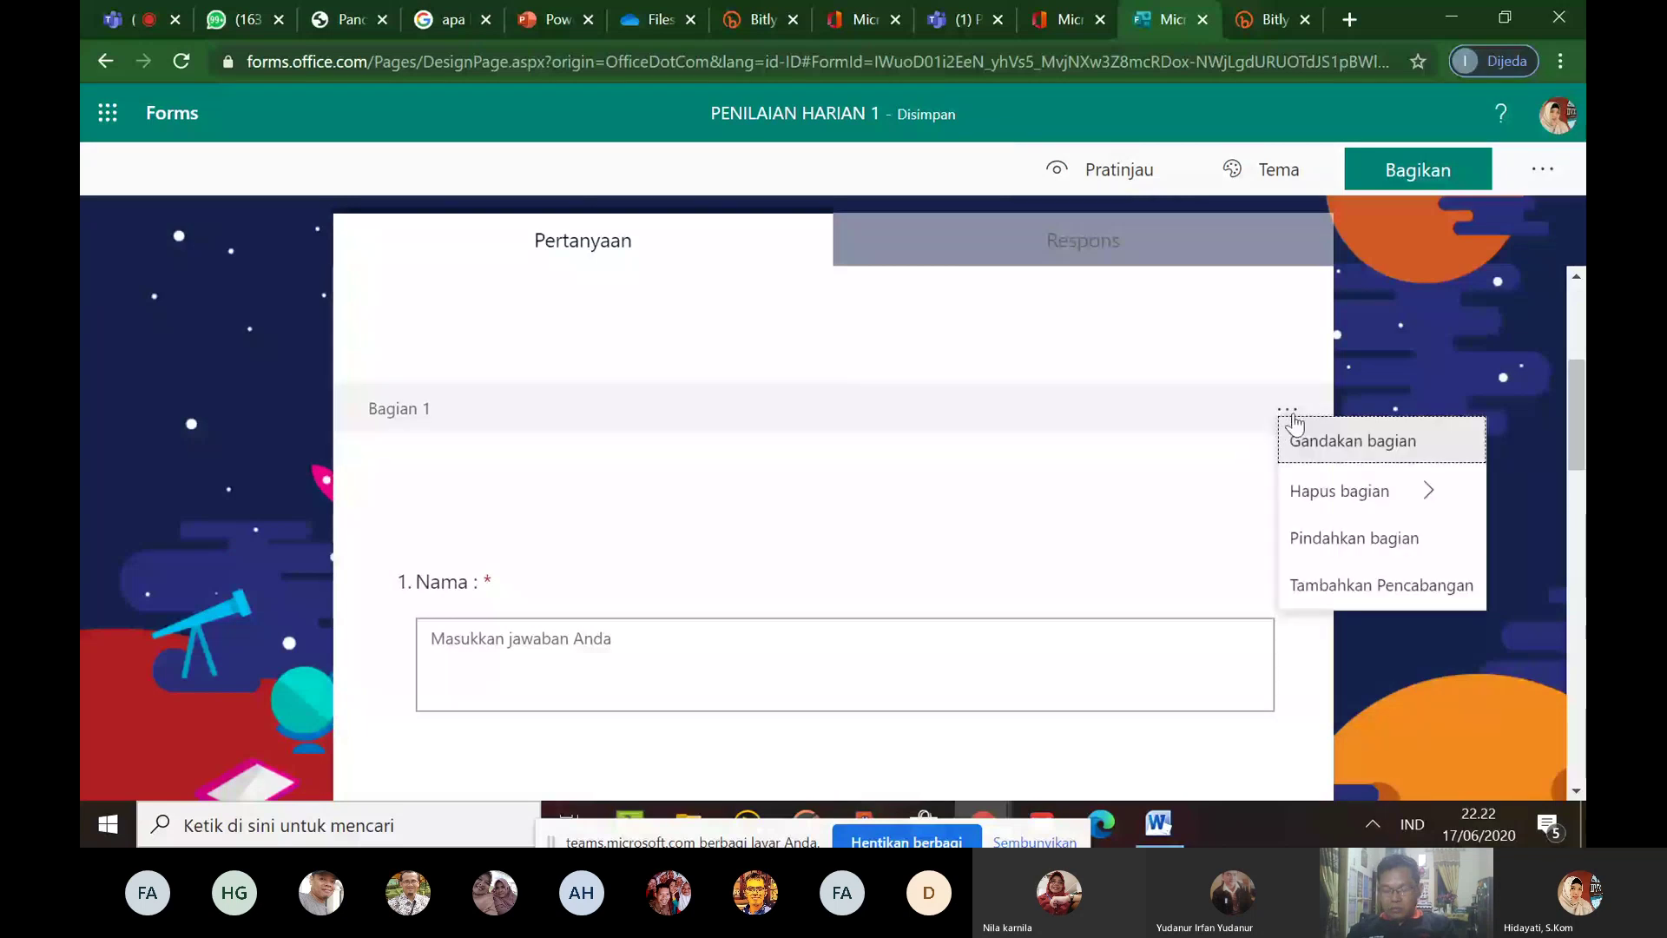
mouse_move(1579, 435)
mouse_down()
mouse_move(1581, 363)
mouse_move(1581, 455)
mouse_up()
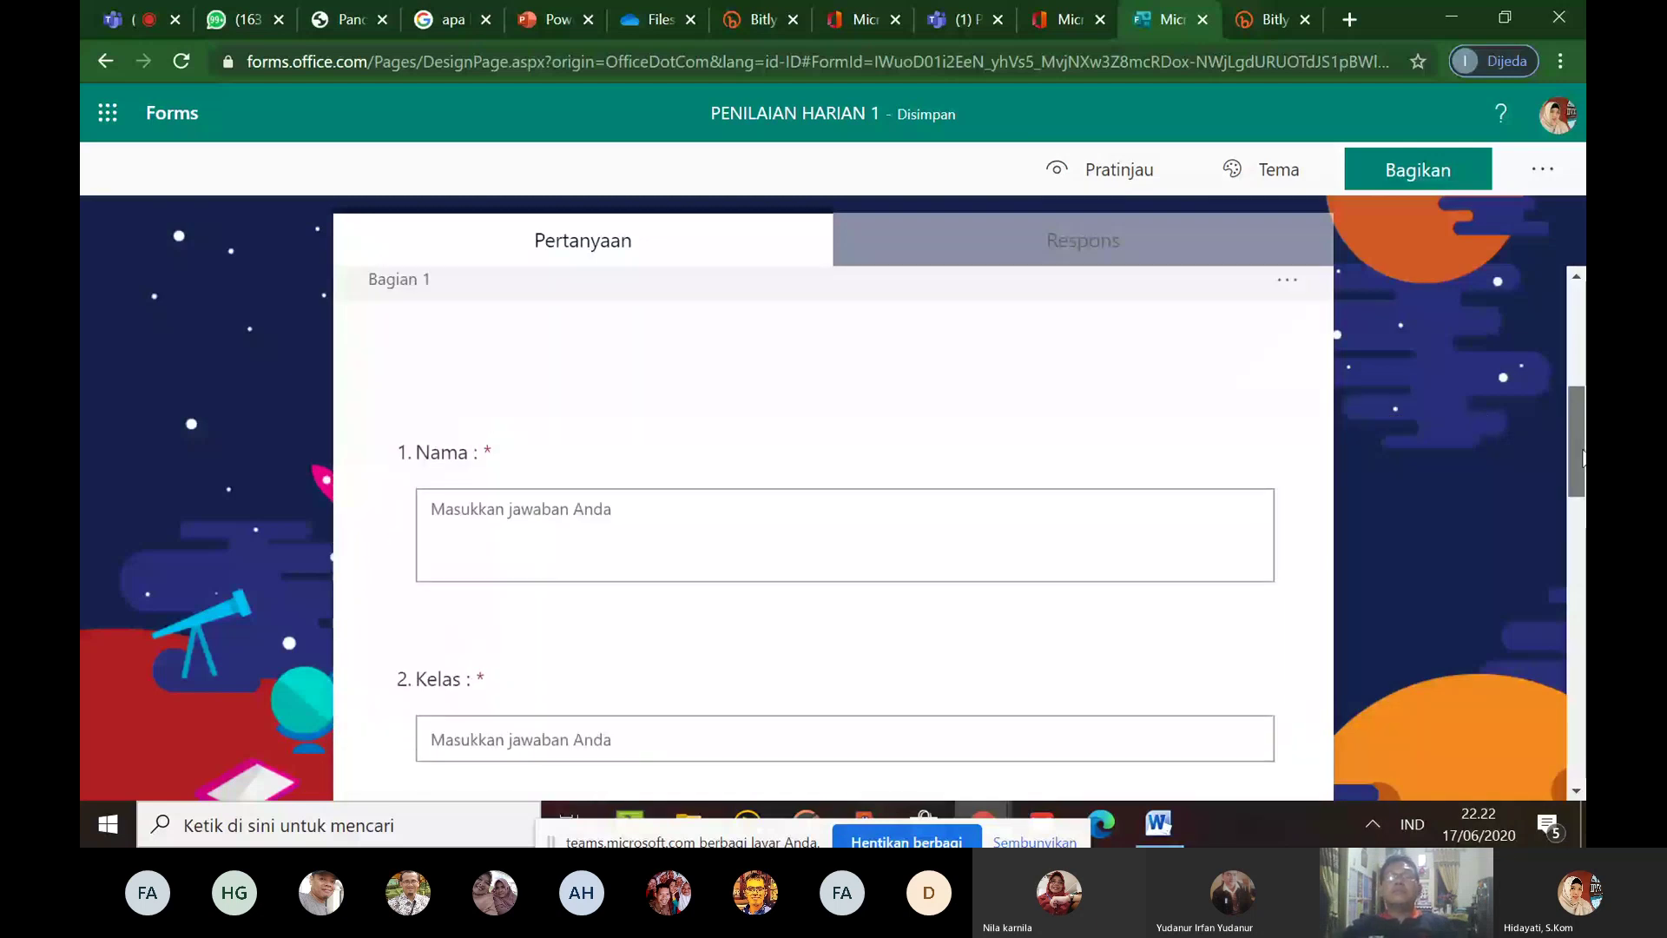
drag(1582, 452, 1581, 434)
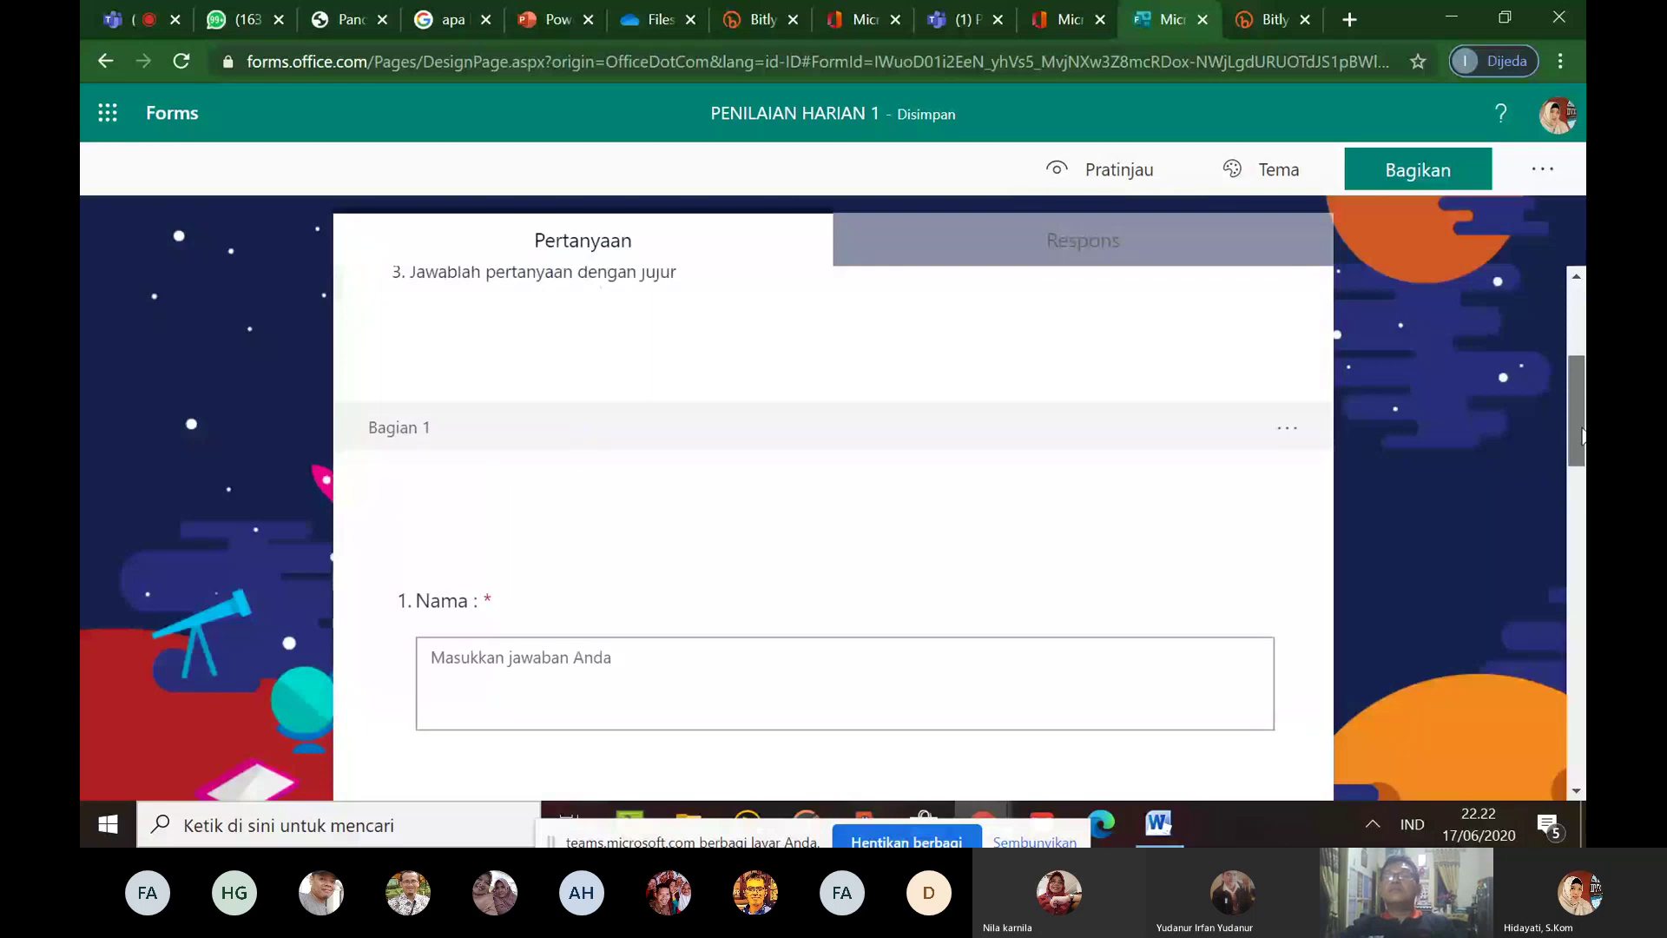
drag(1582, 434, 1582, 425)
click(1287, 462)
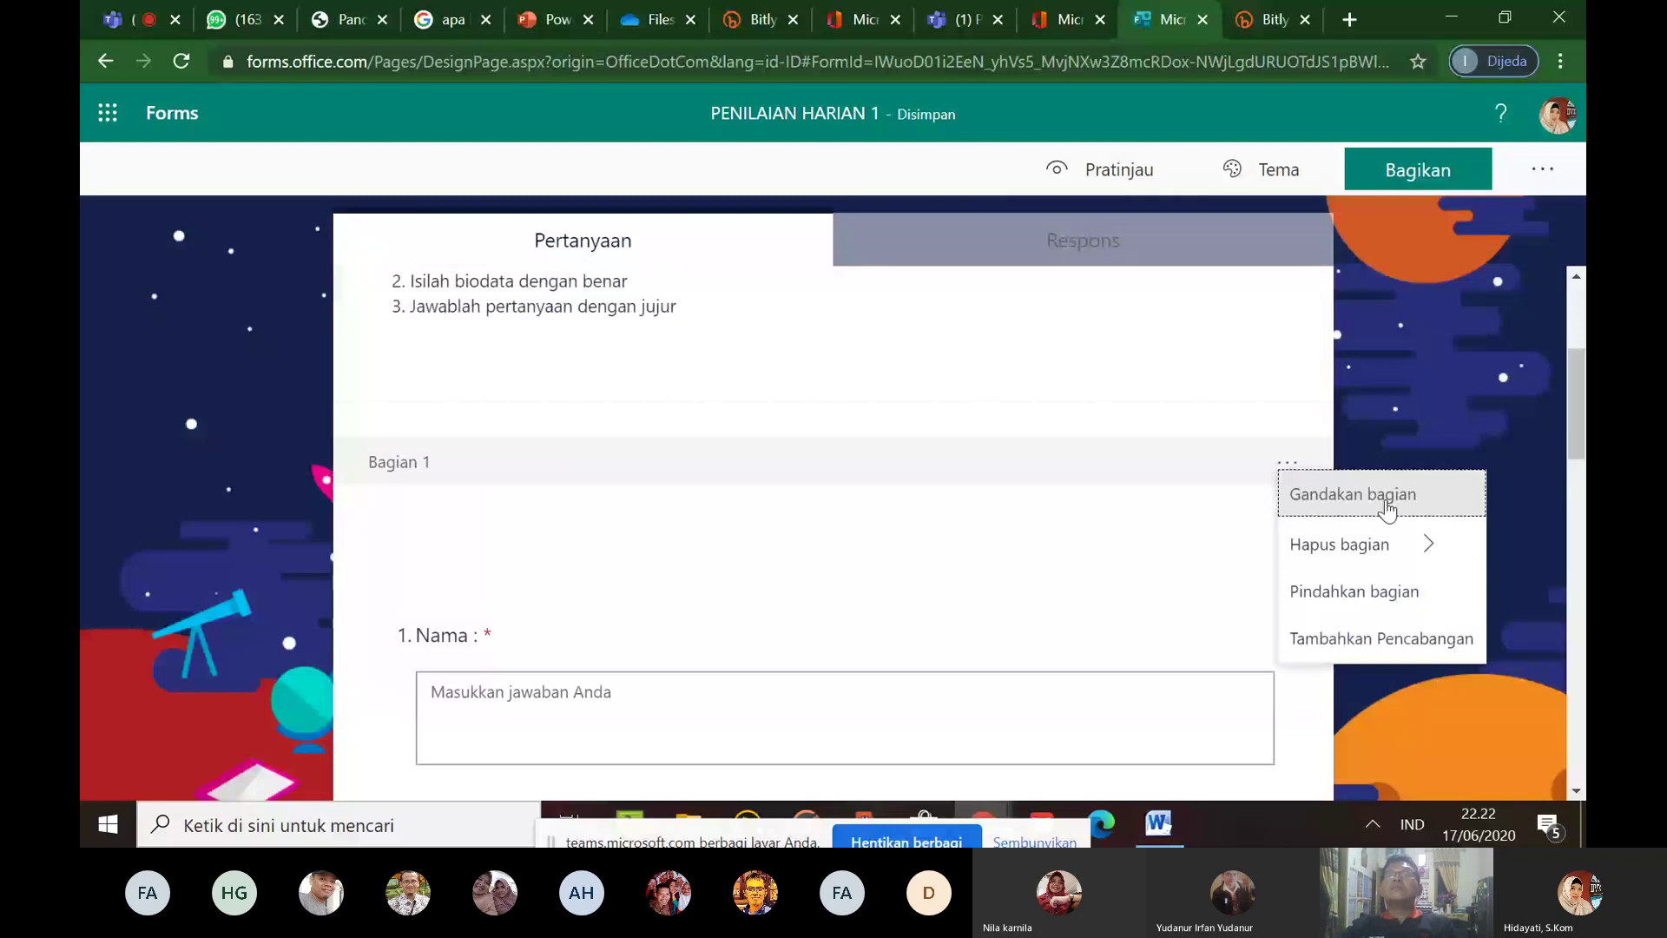
click(1388, 496)
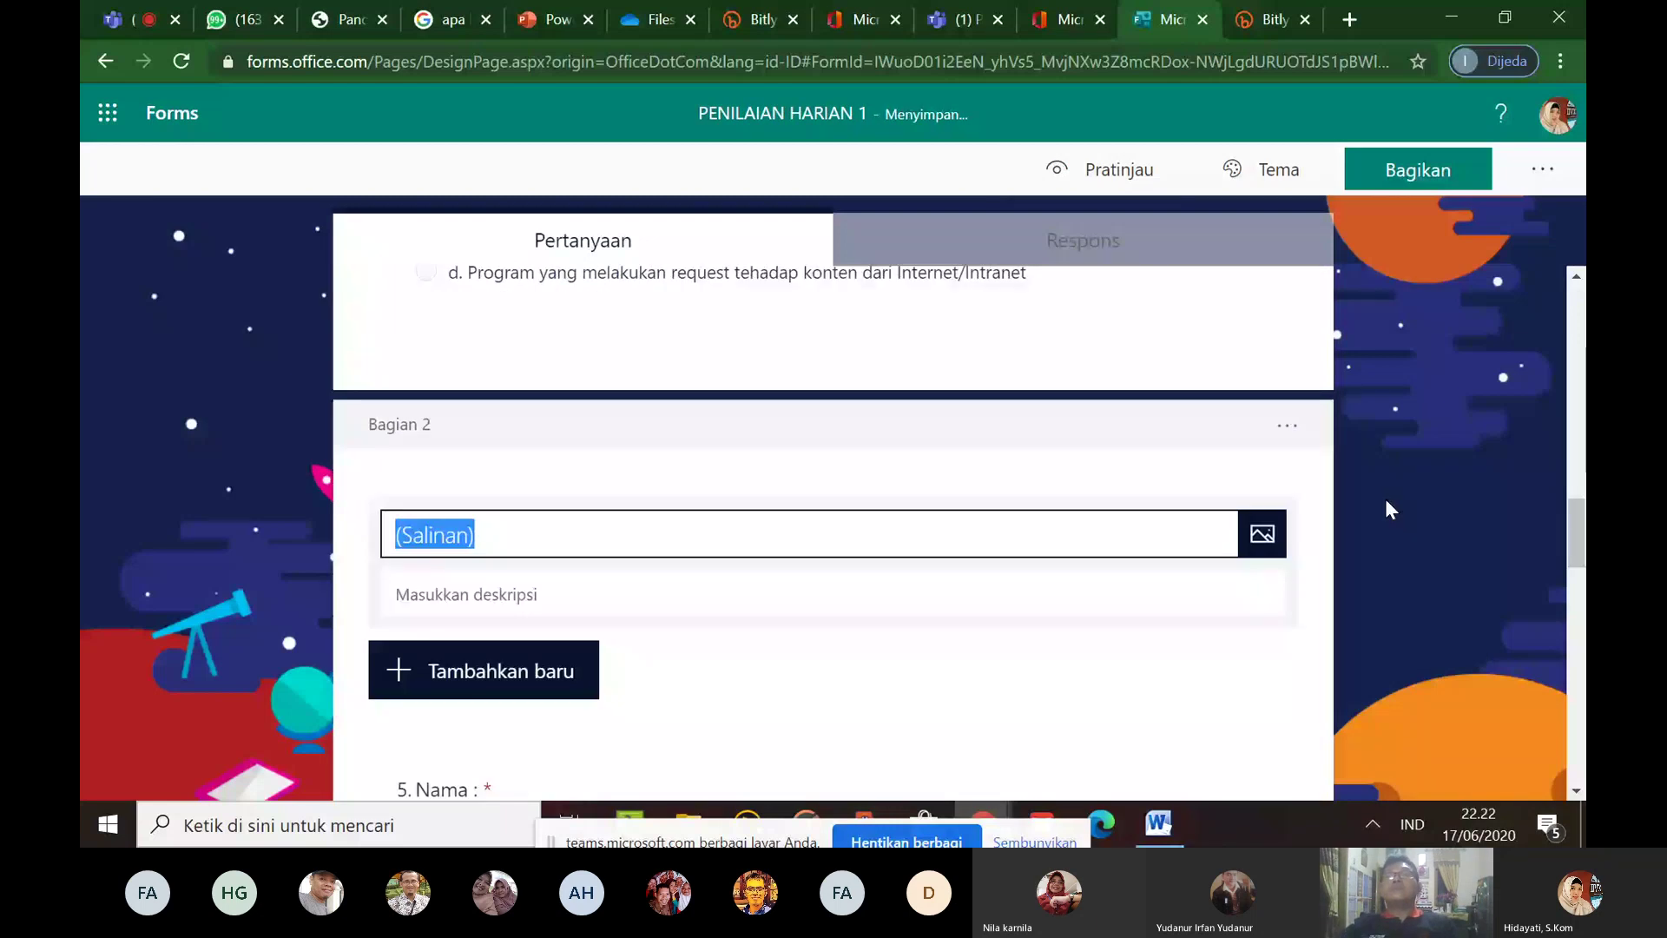
Compare the duplicated section and its copied questions with the original section 1
scroll(1549, 362, up, 10)
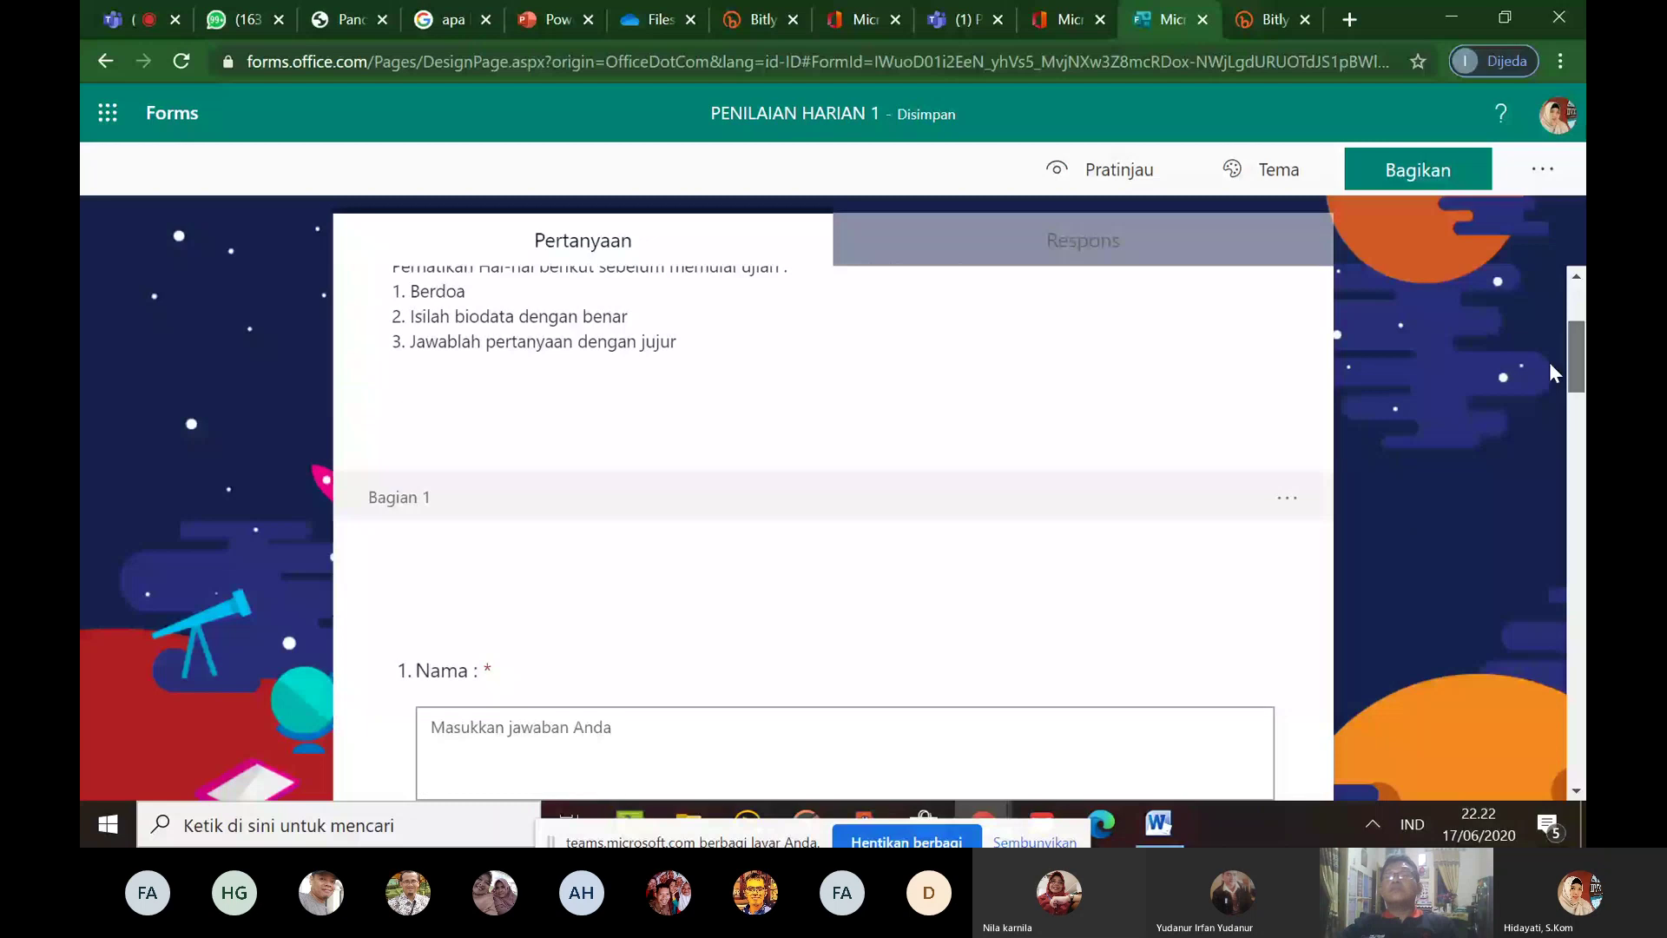
drag(1575, 372, 1559, 563)
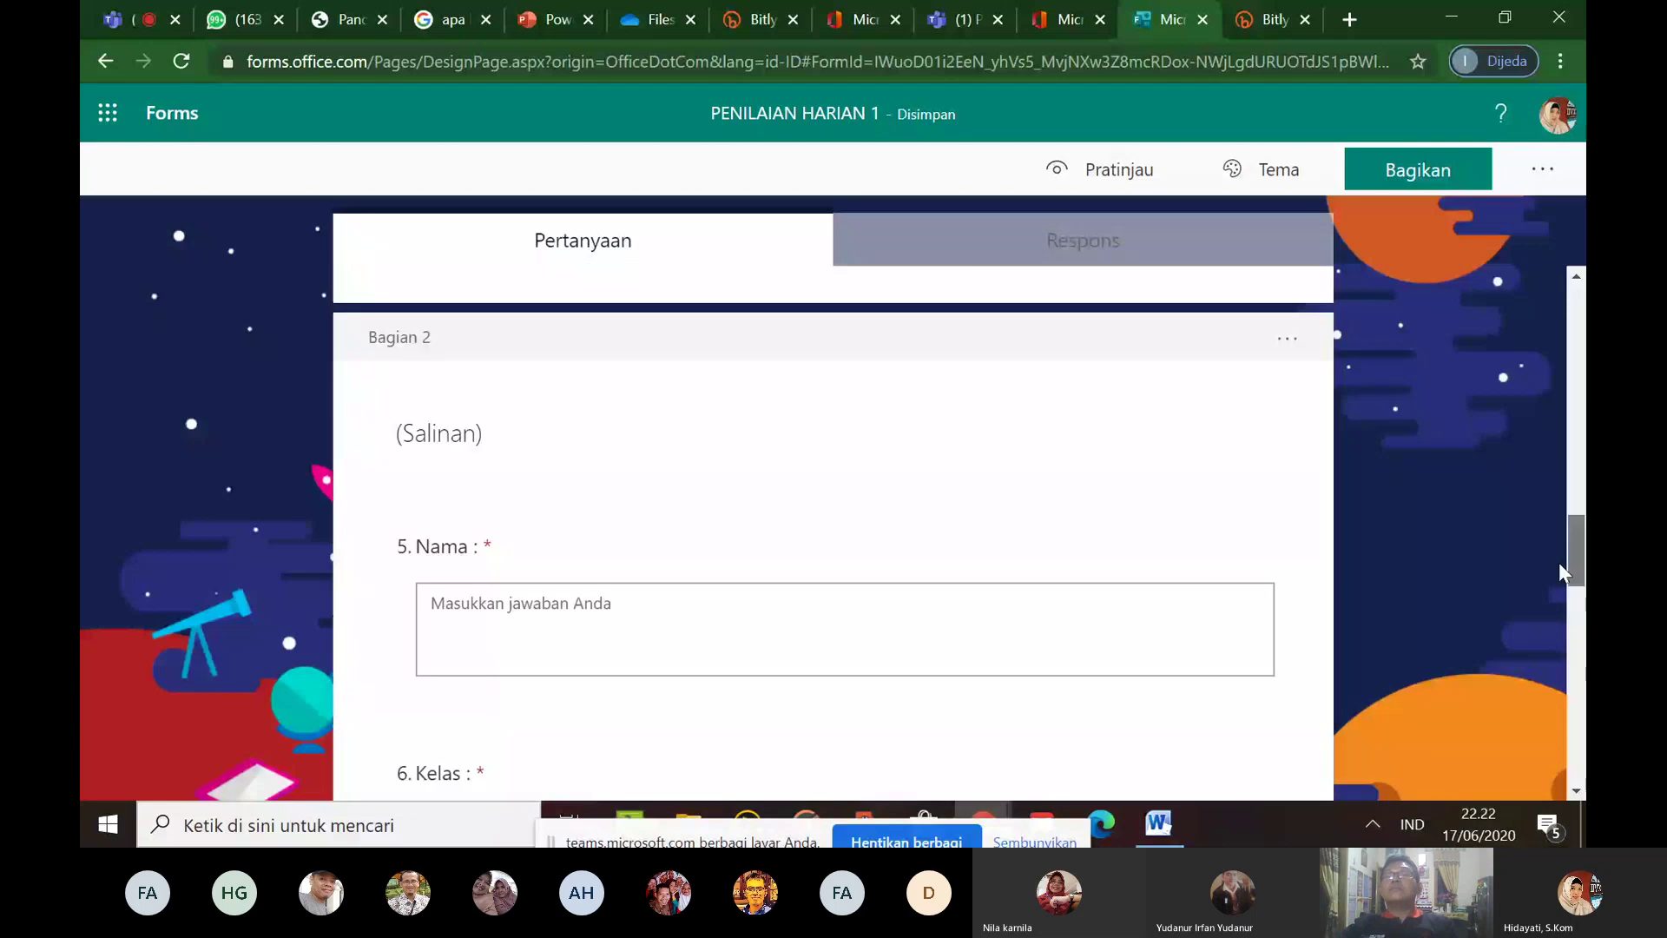
drag(1560, 563, 1568, 614)
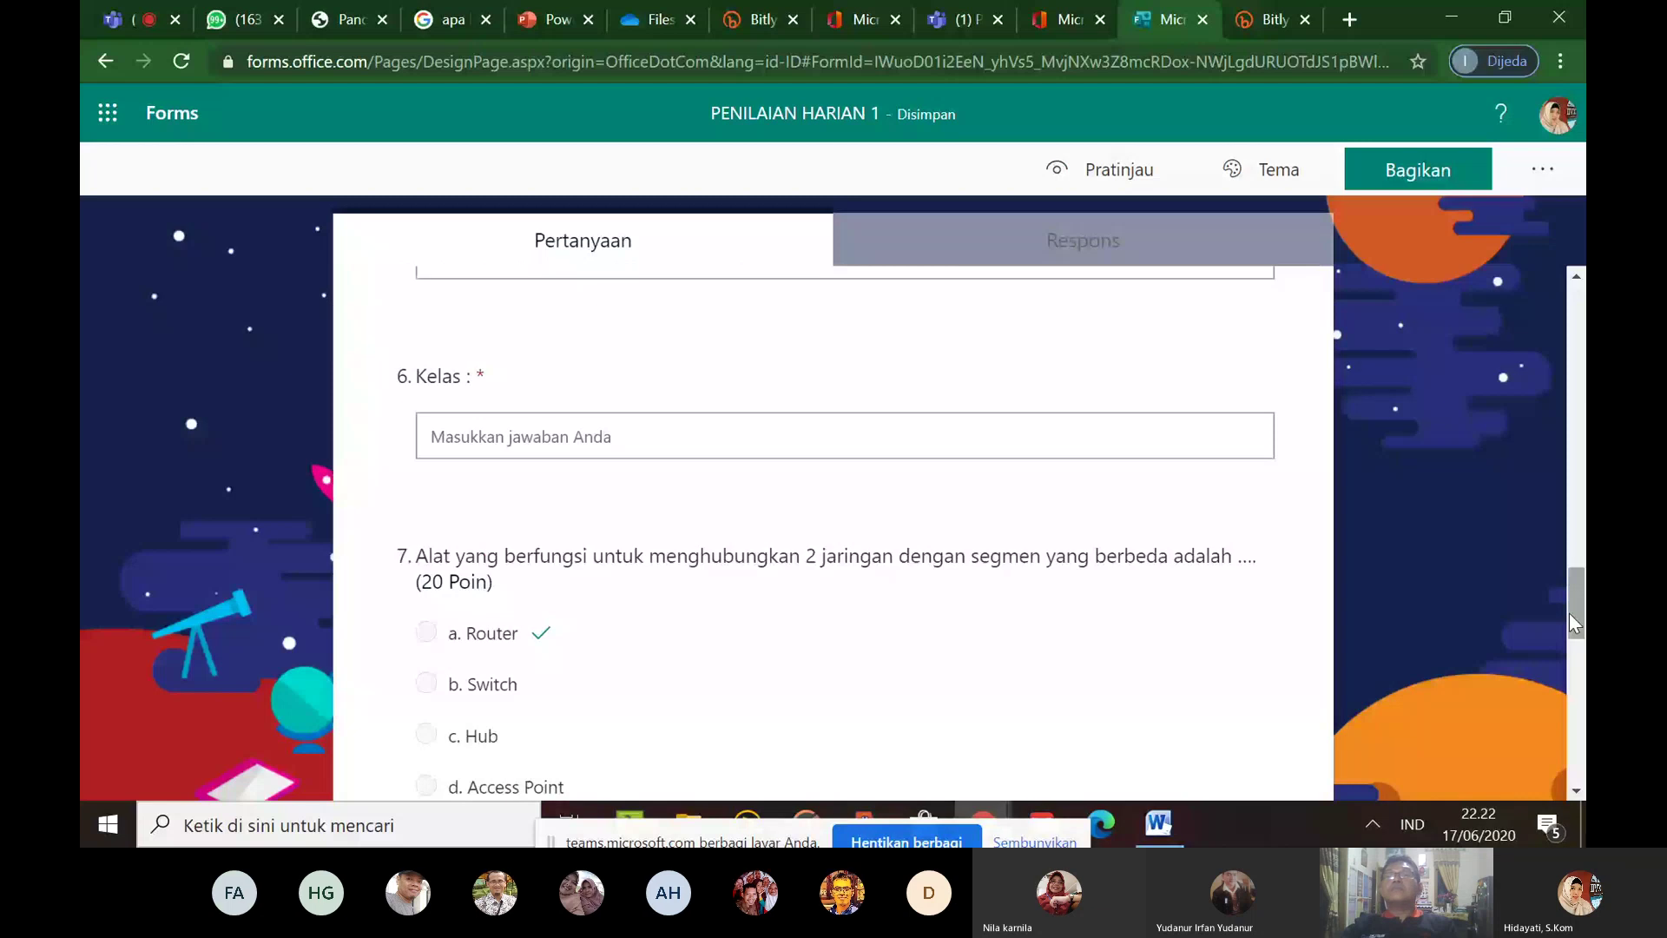
drag(1570, 612, 1552, 453)
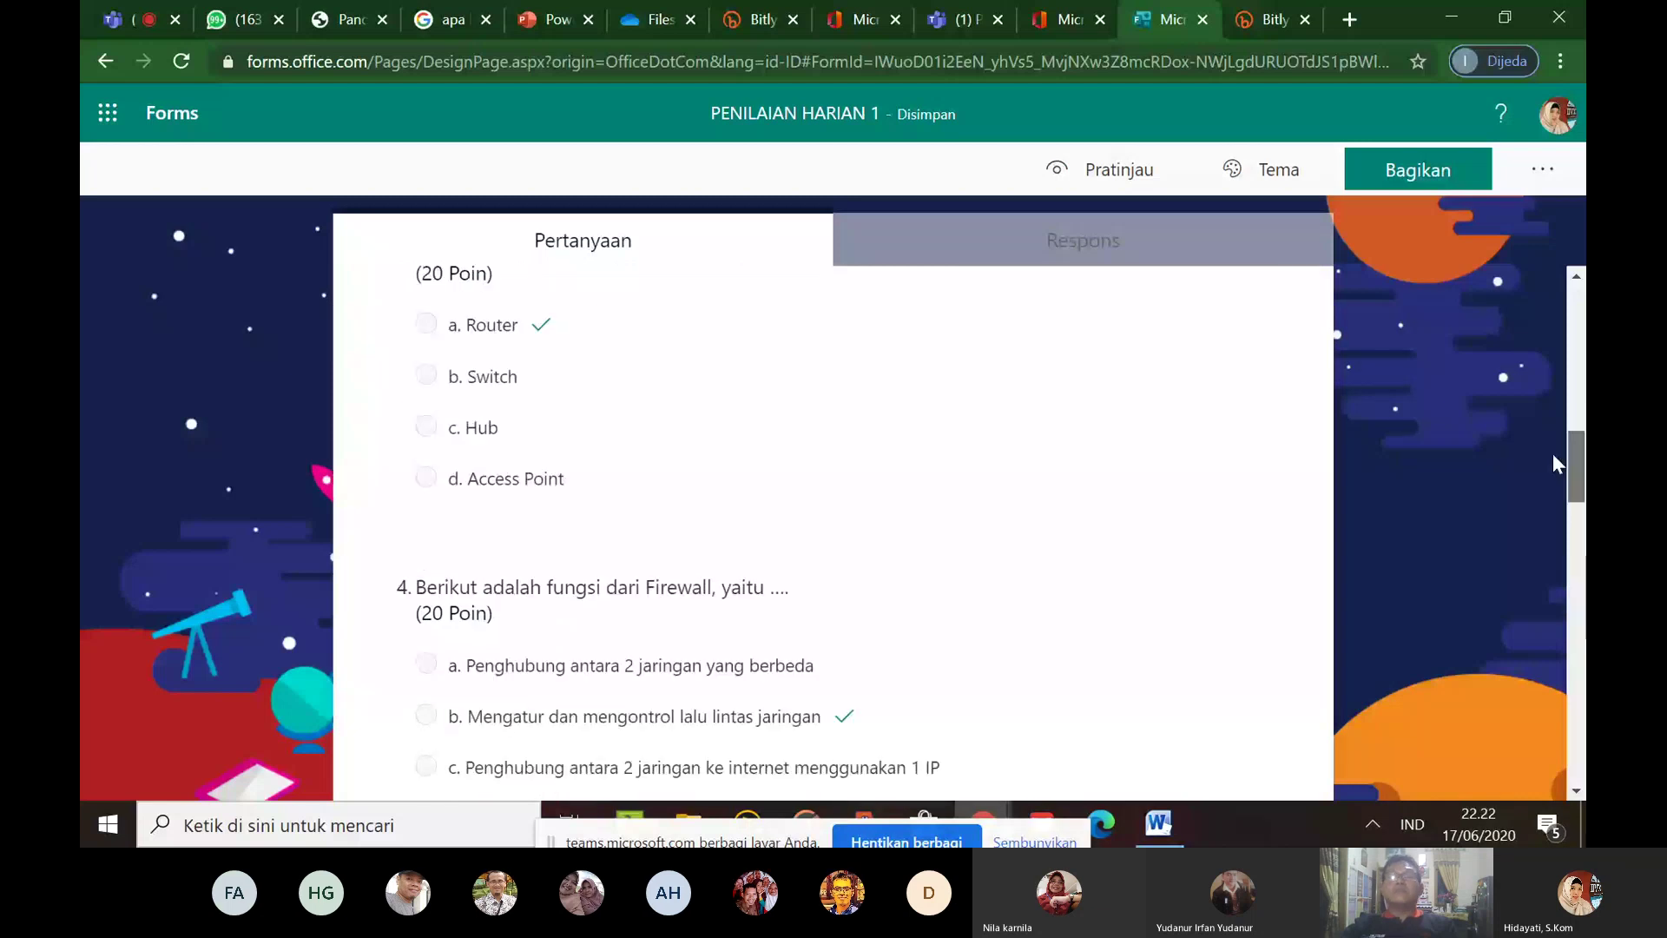
scroll(1351, 570, up, 10)
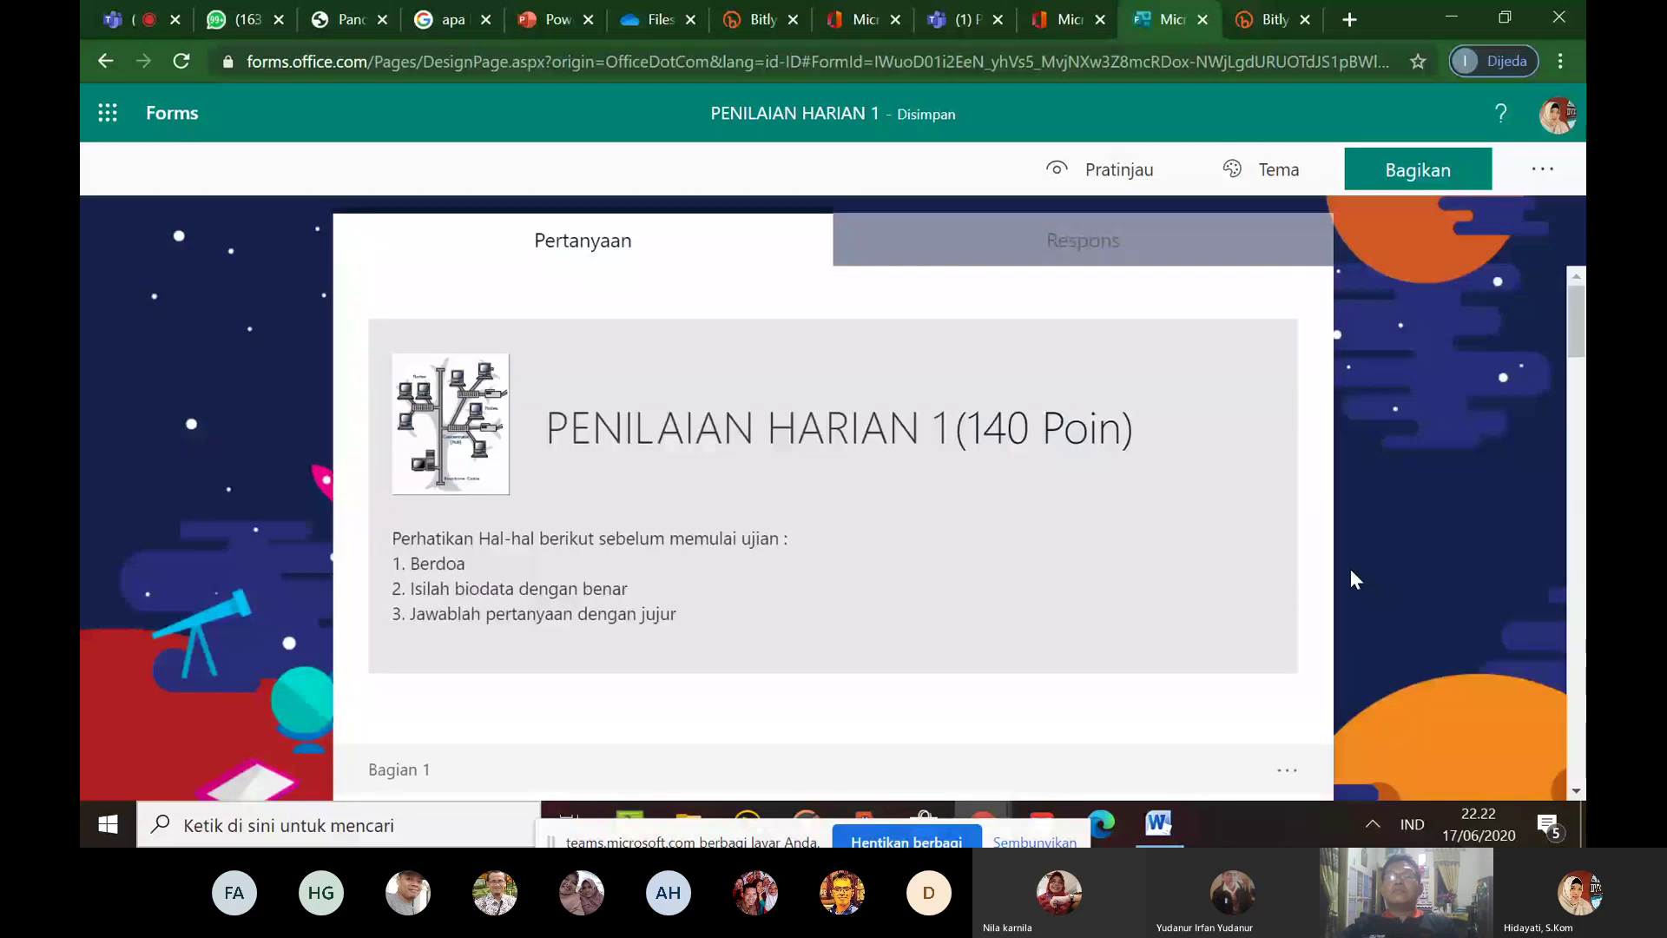
Reorder the sections by moving section 1 one place down, below the "(Salinan)" section
drag(1575, 322, 1566, 442)
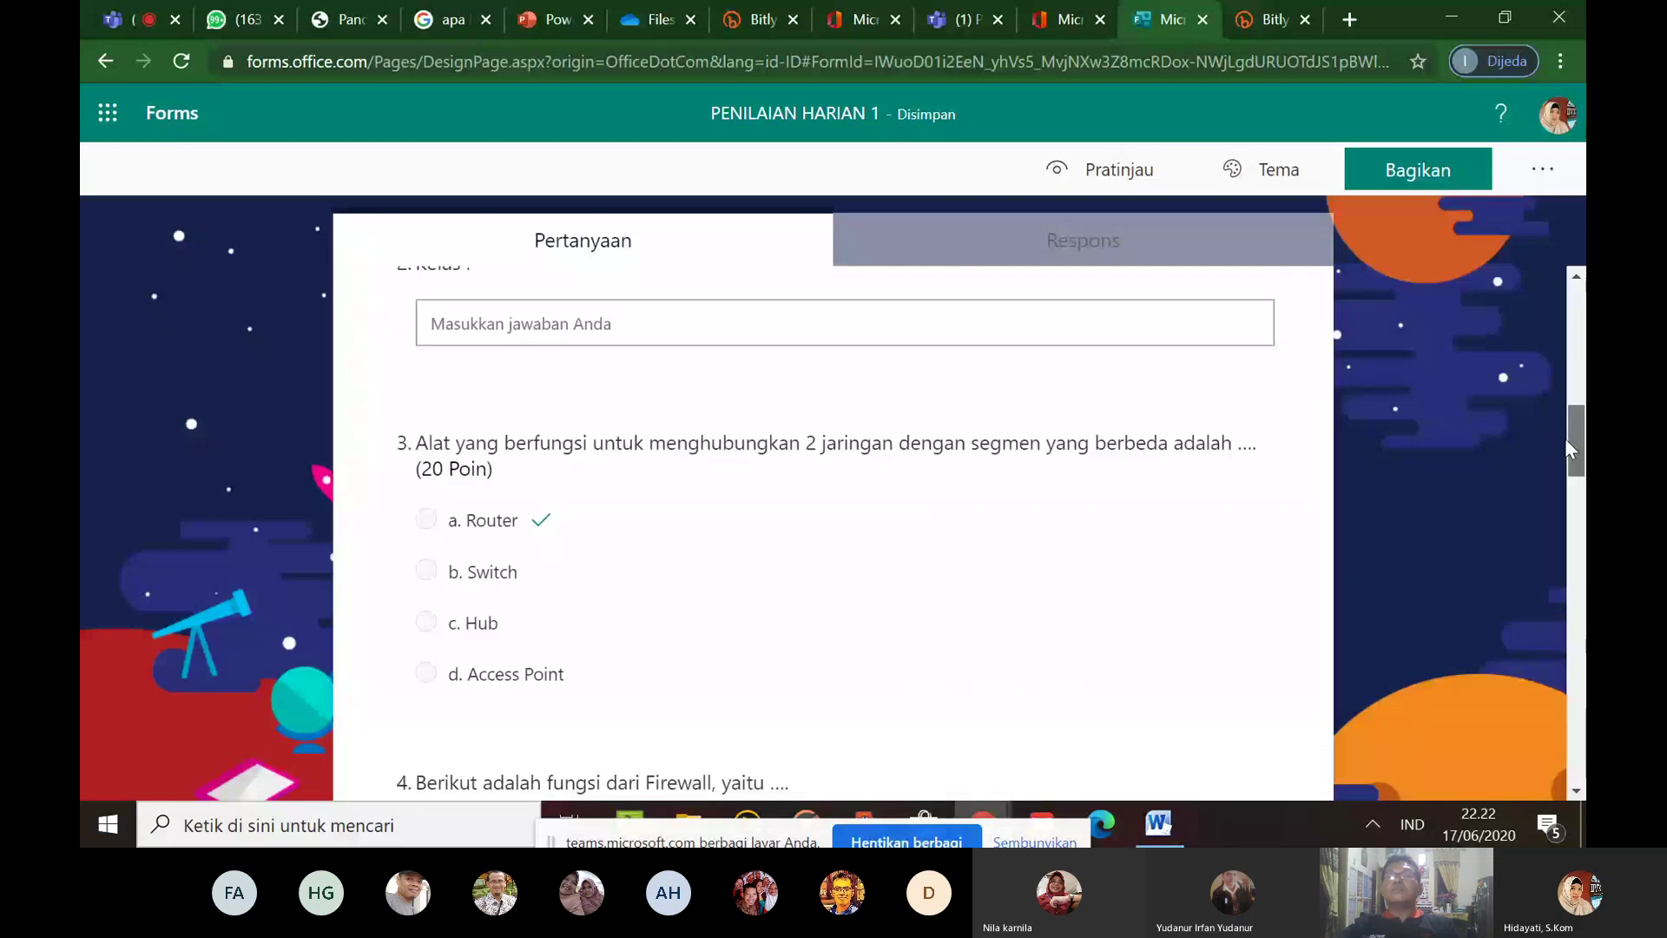
drag(1566, 441, 1566, 387)
click(1236, 430)
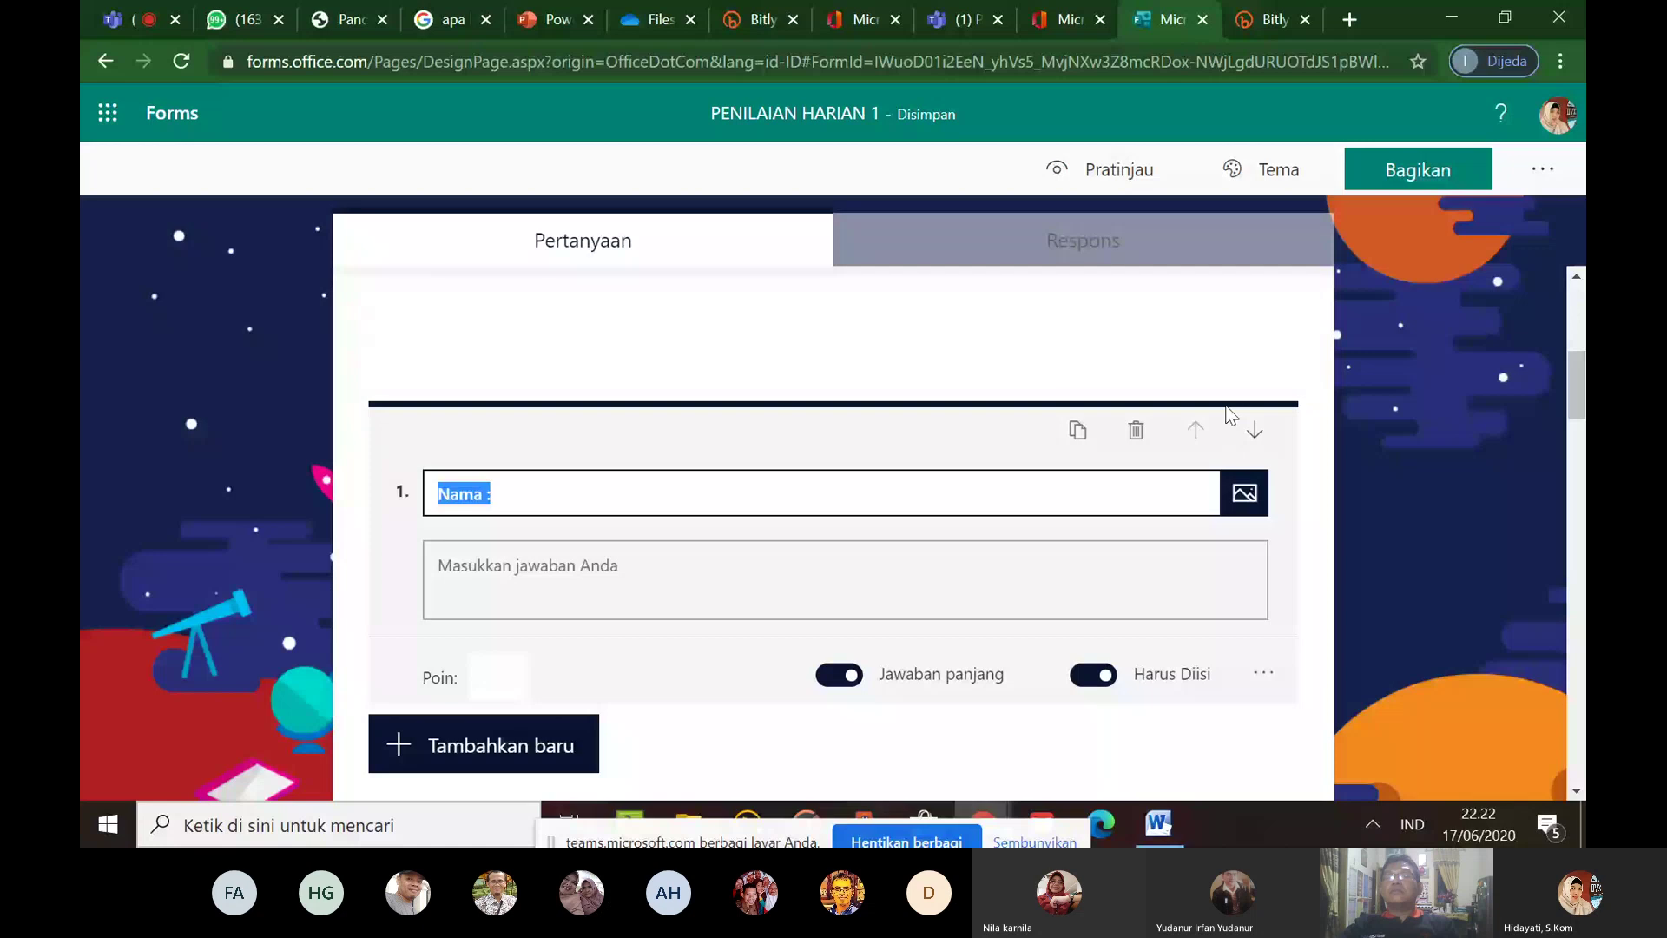
drag(1566, 376, 1561, 333)
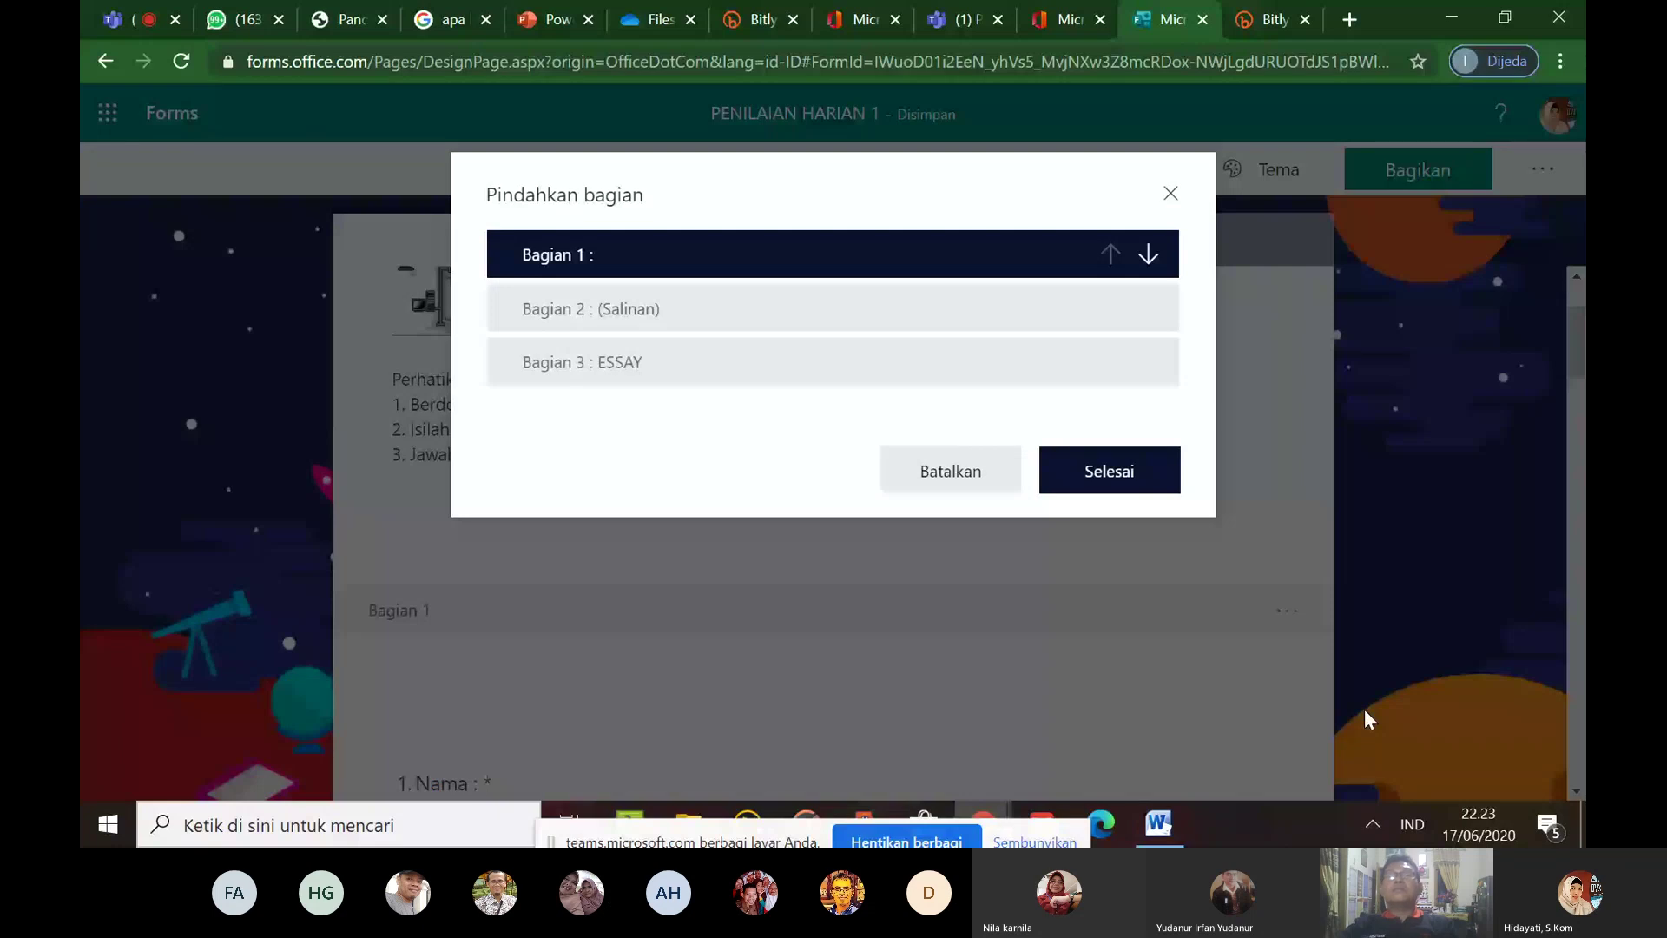
click(1148, 258)
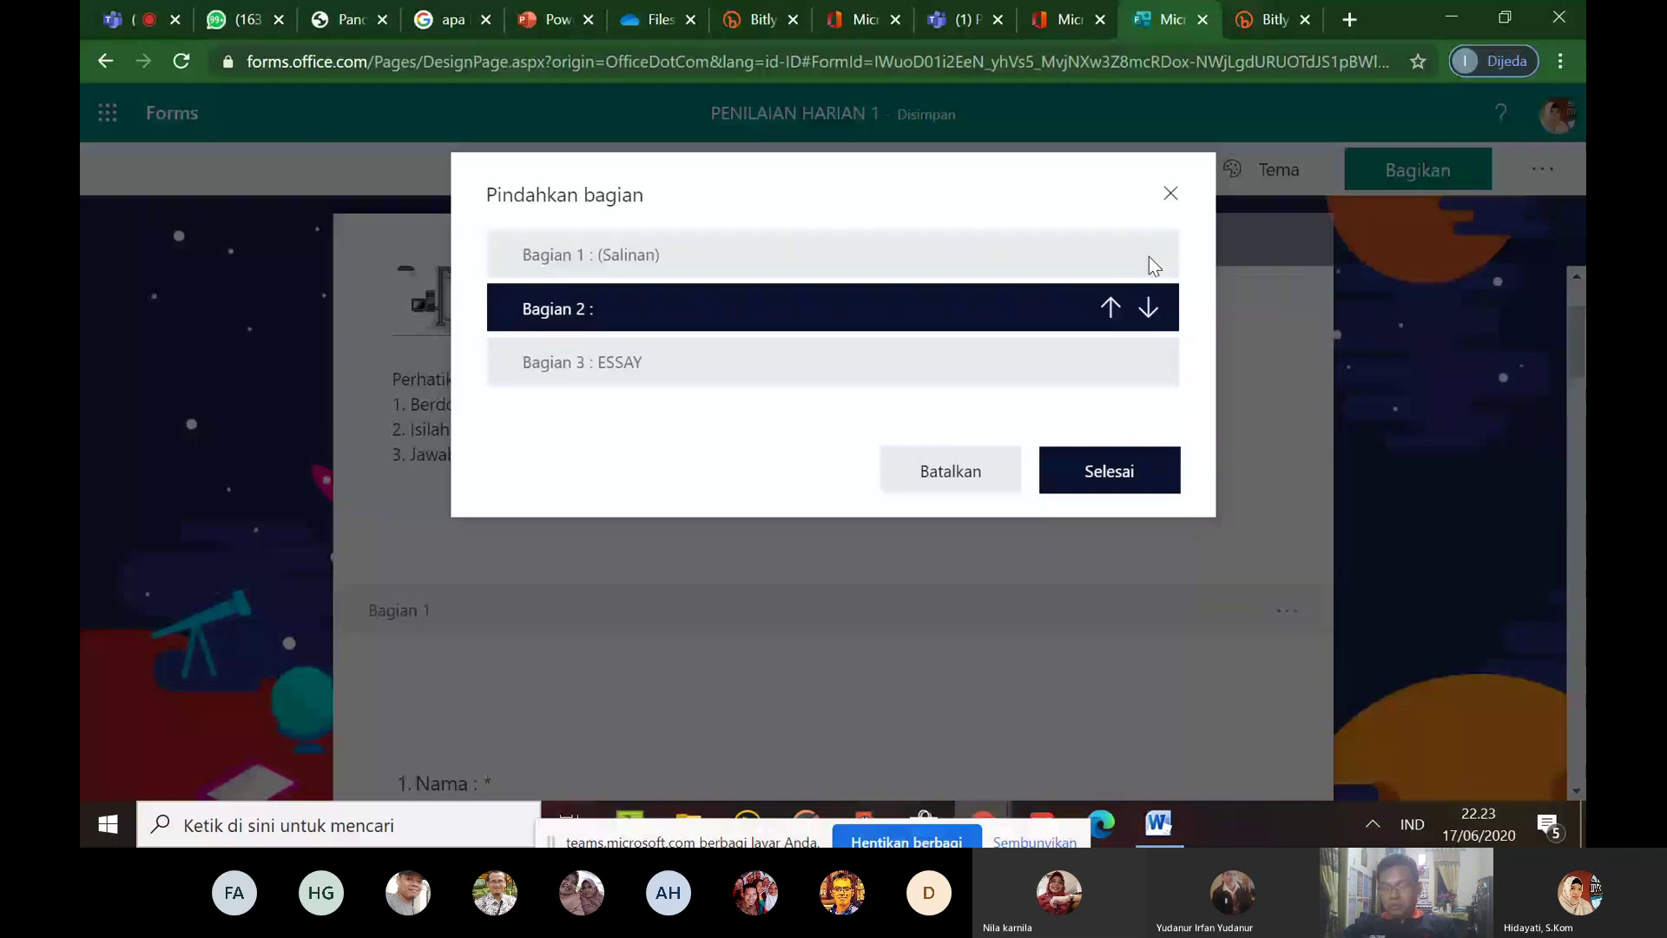
right_click(1120, 467)
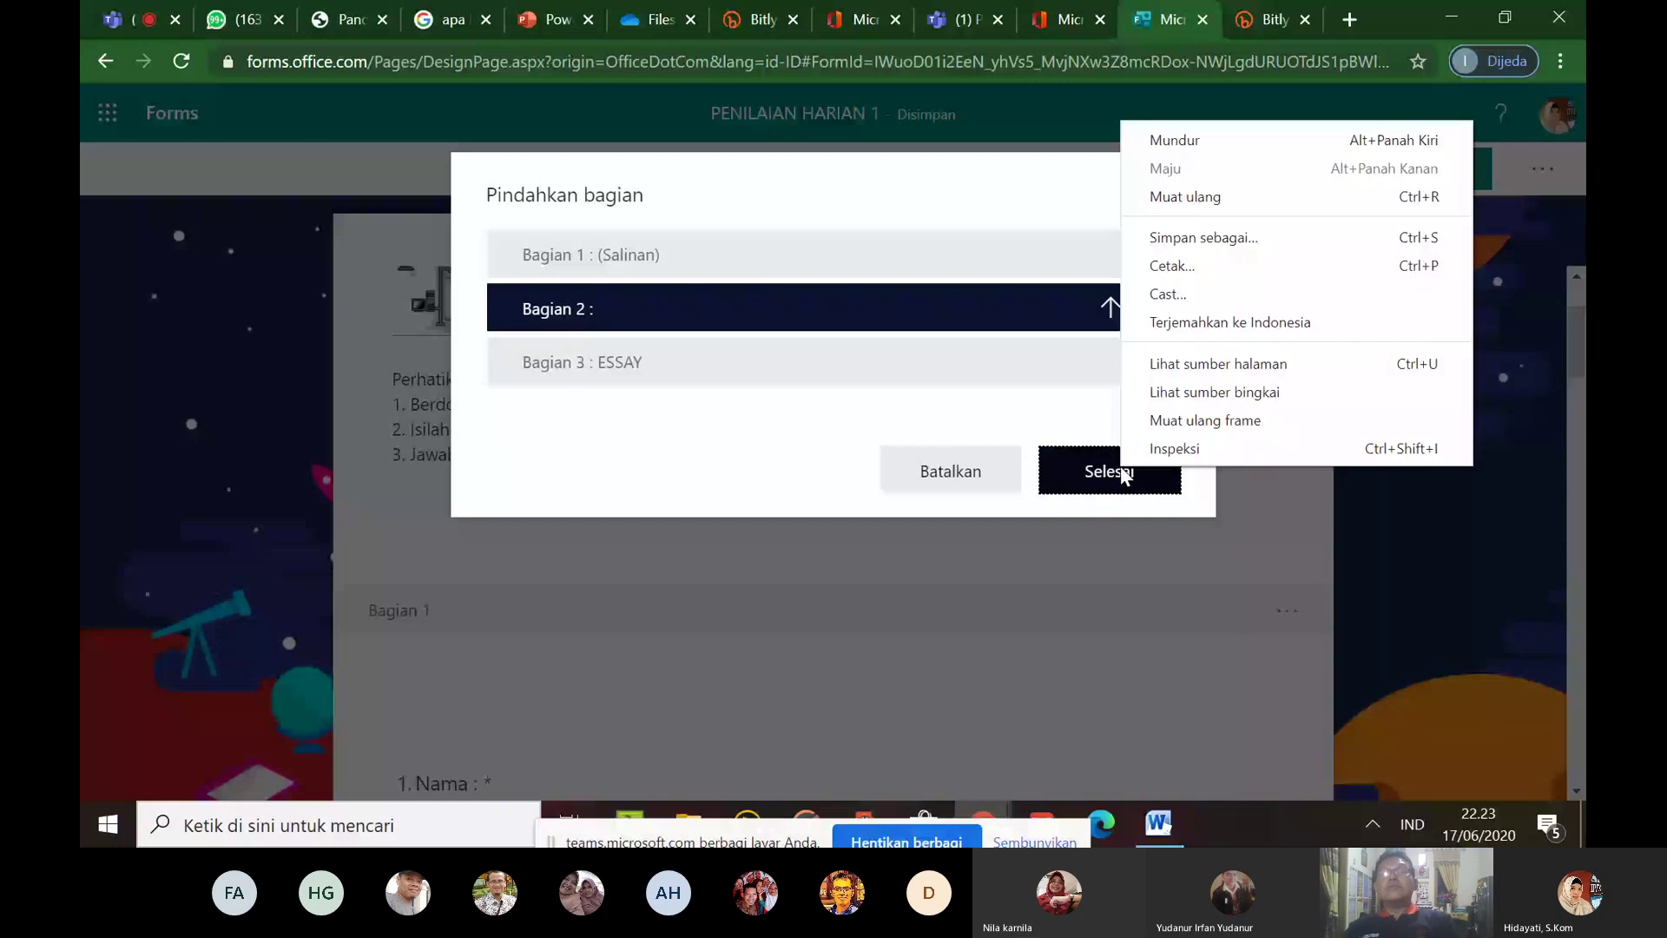
click(1120, 473)
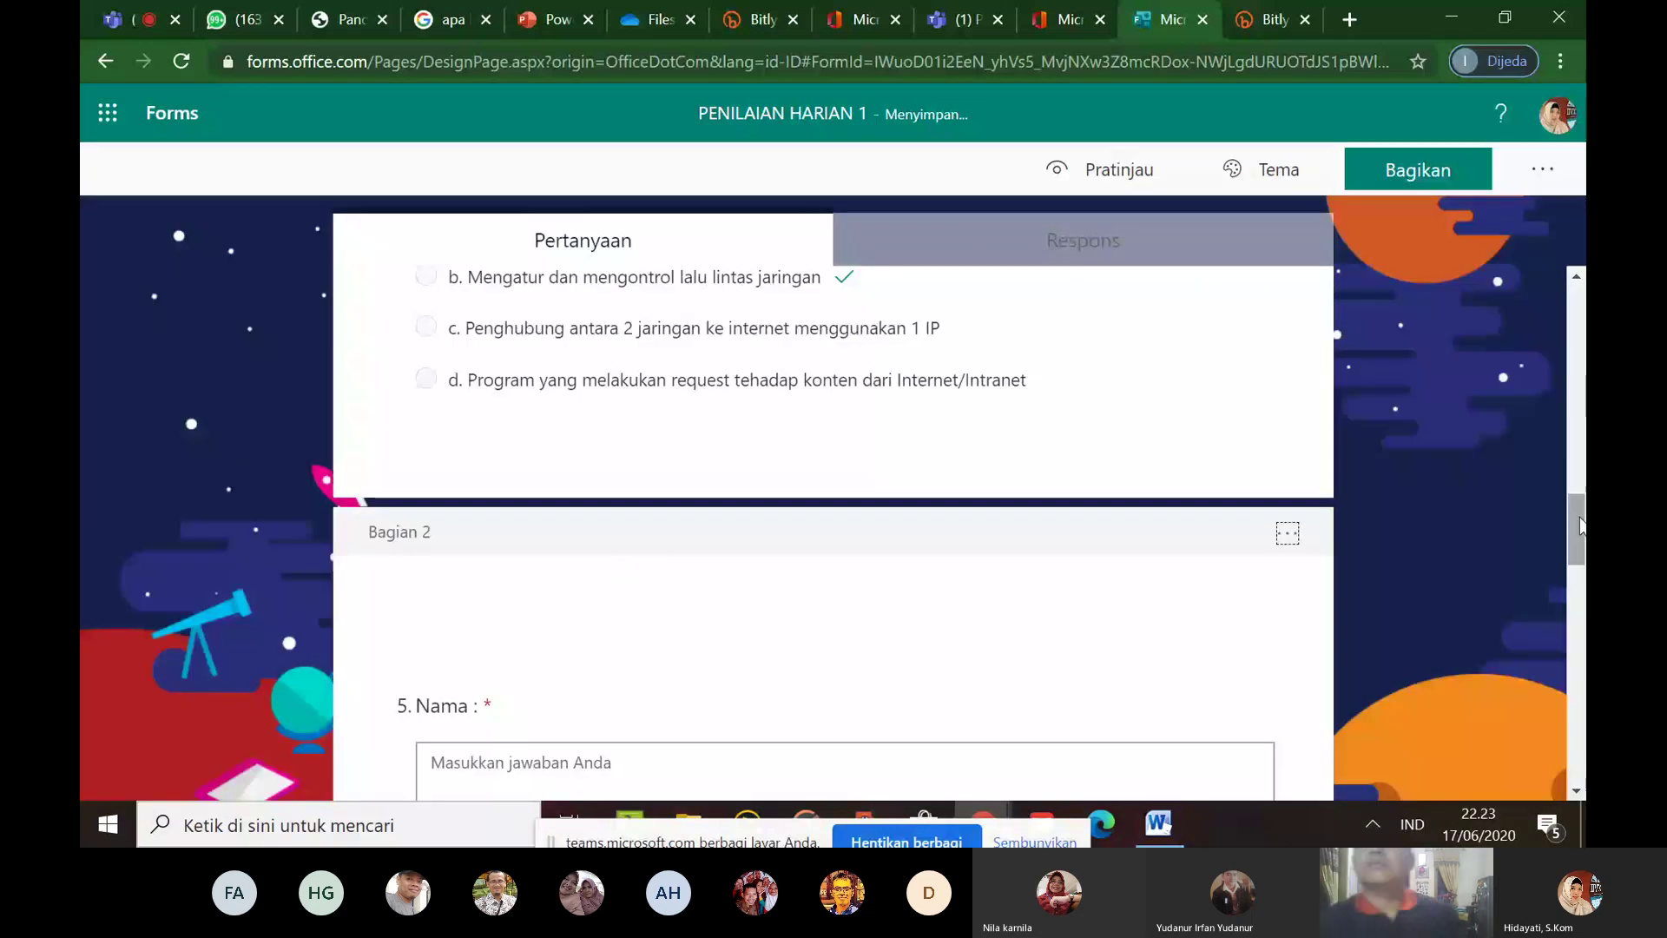
Review the reordered sections and their questions, from the "(Salinan)" section down through section 2
drag(1580, 525, 1570, 348)
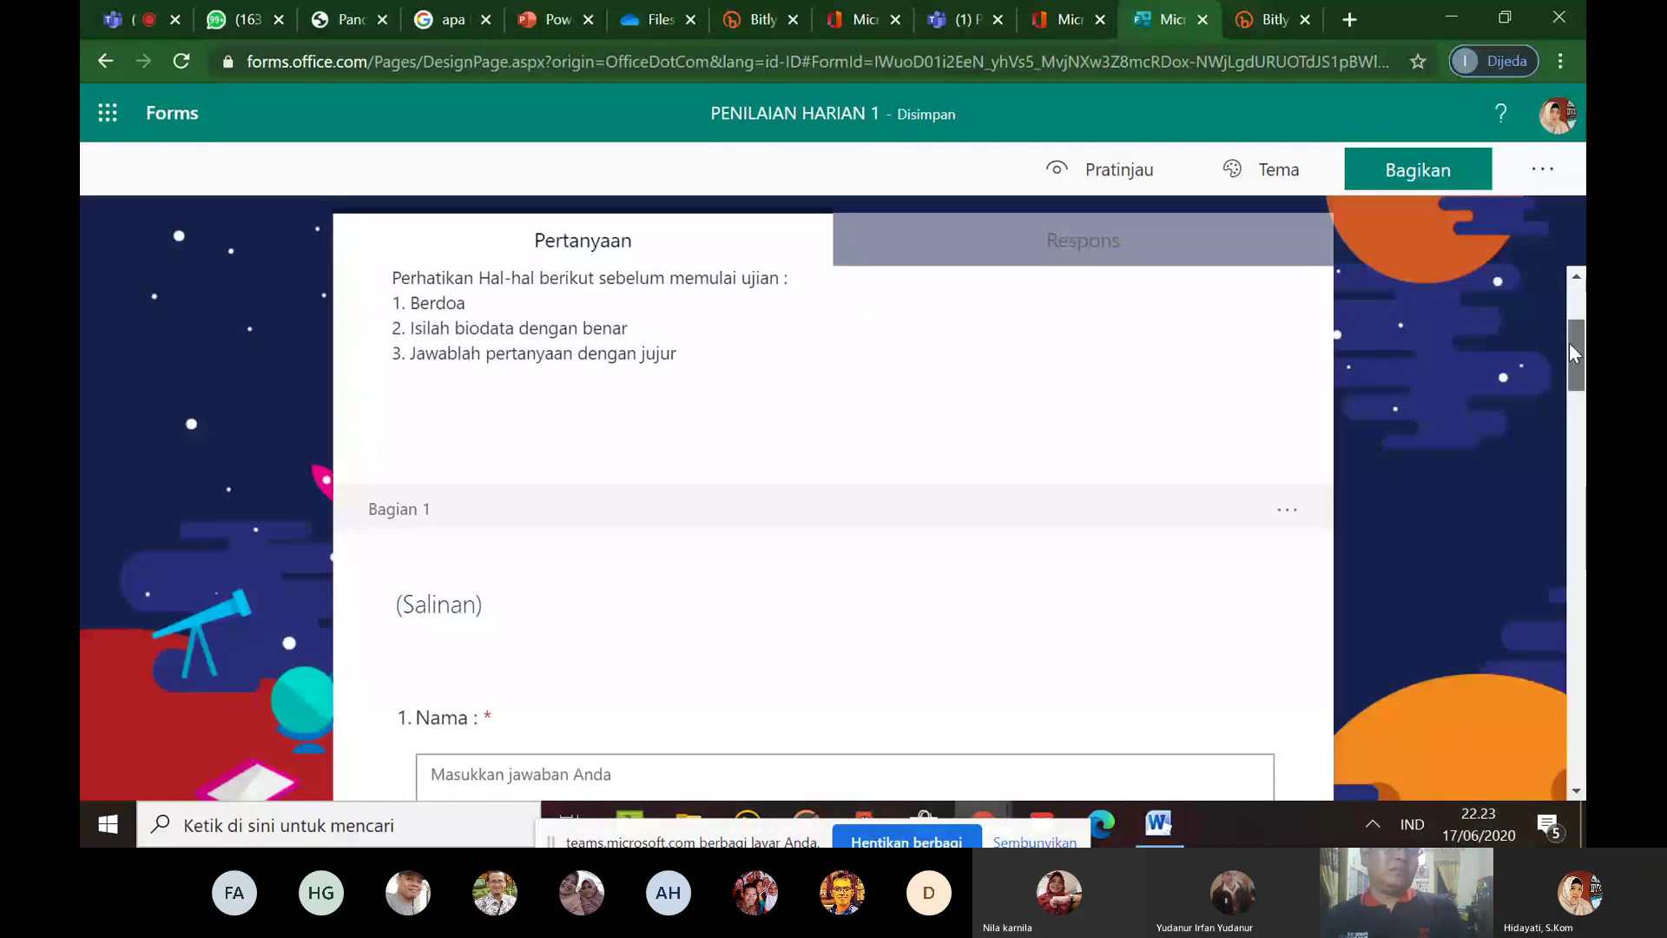
drag(1569, 347, 1581, 378)
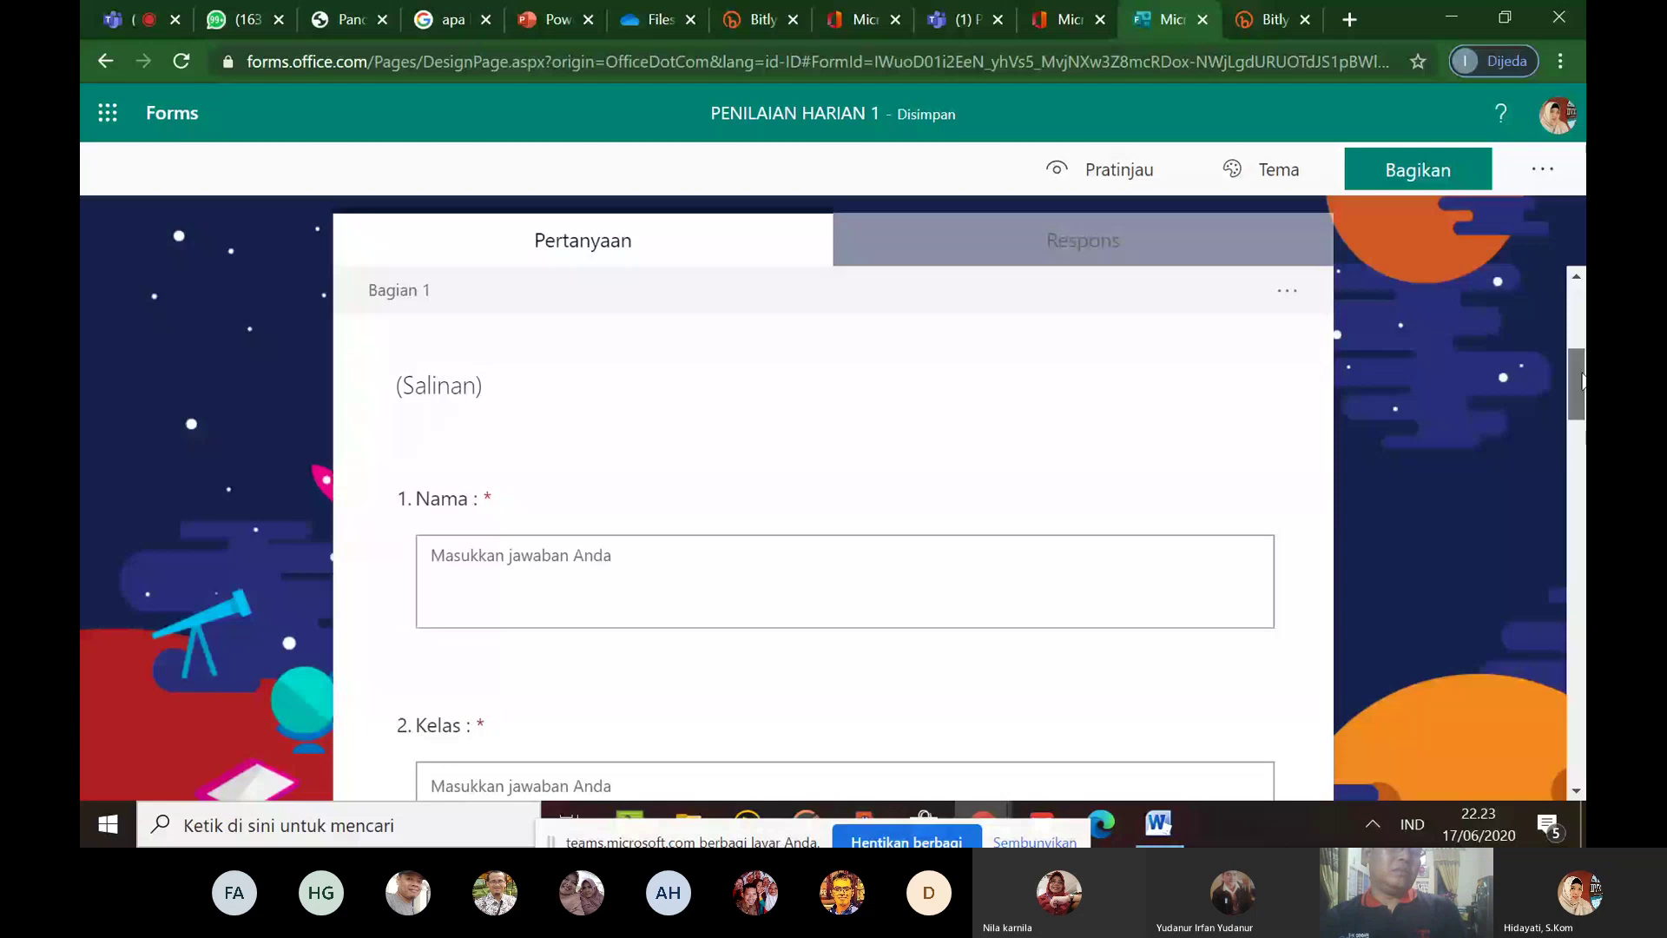
click(1224, 400)
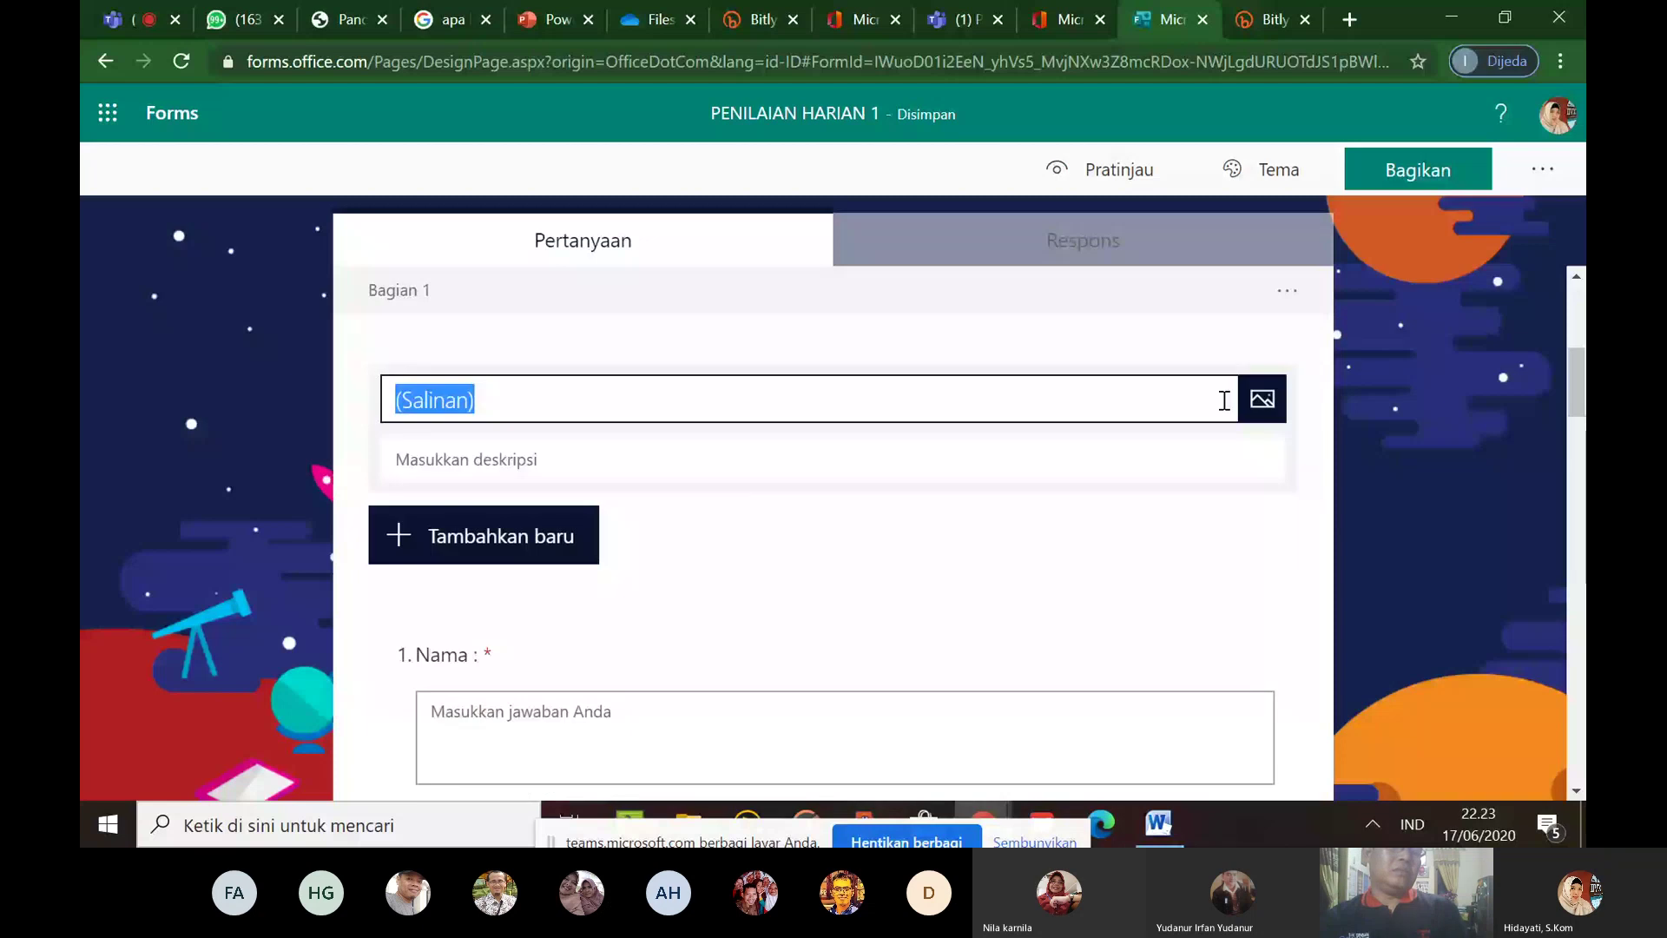
drag(1576, 386, 1576, 439)
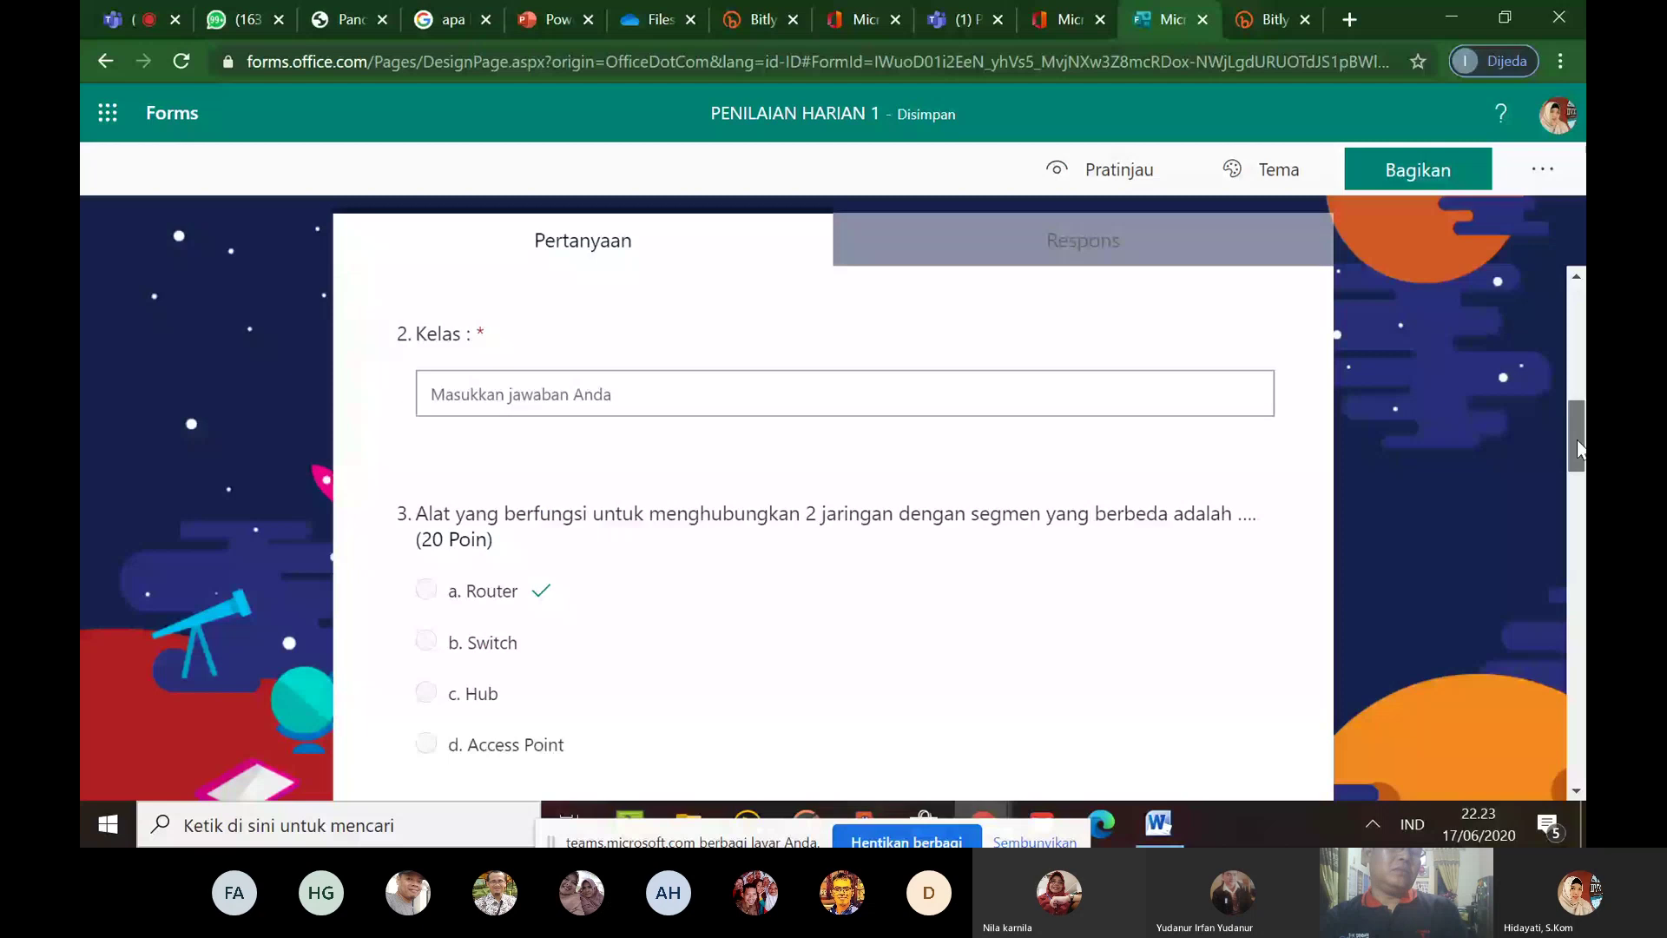
drag(1576, 440, 1577, 595)
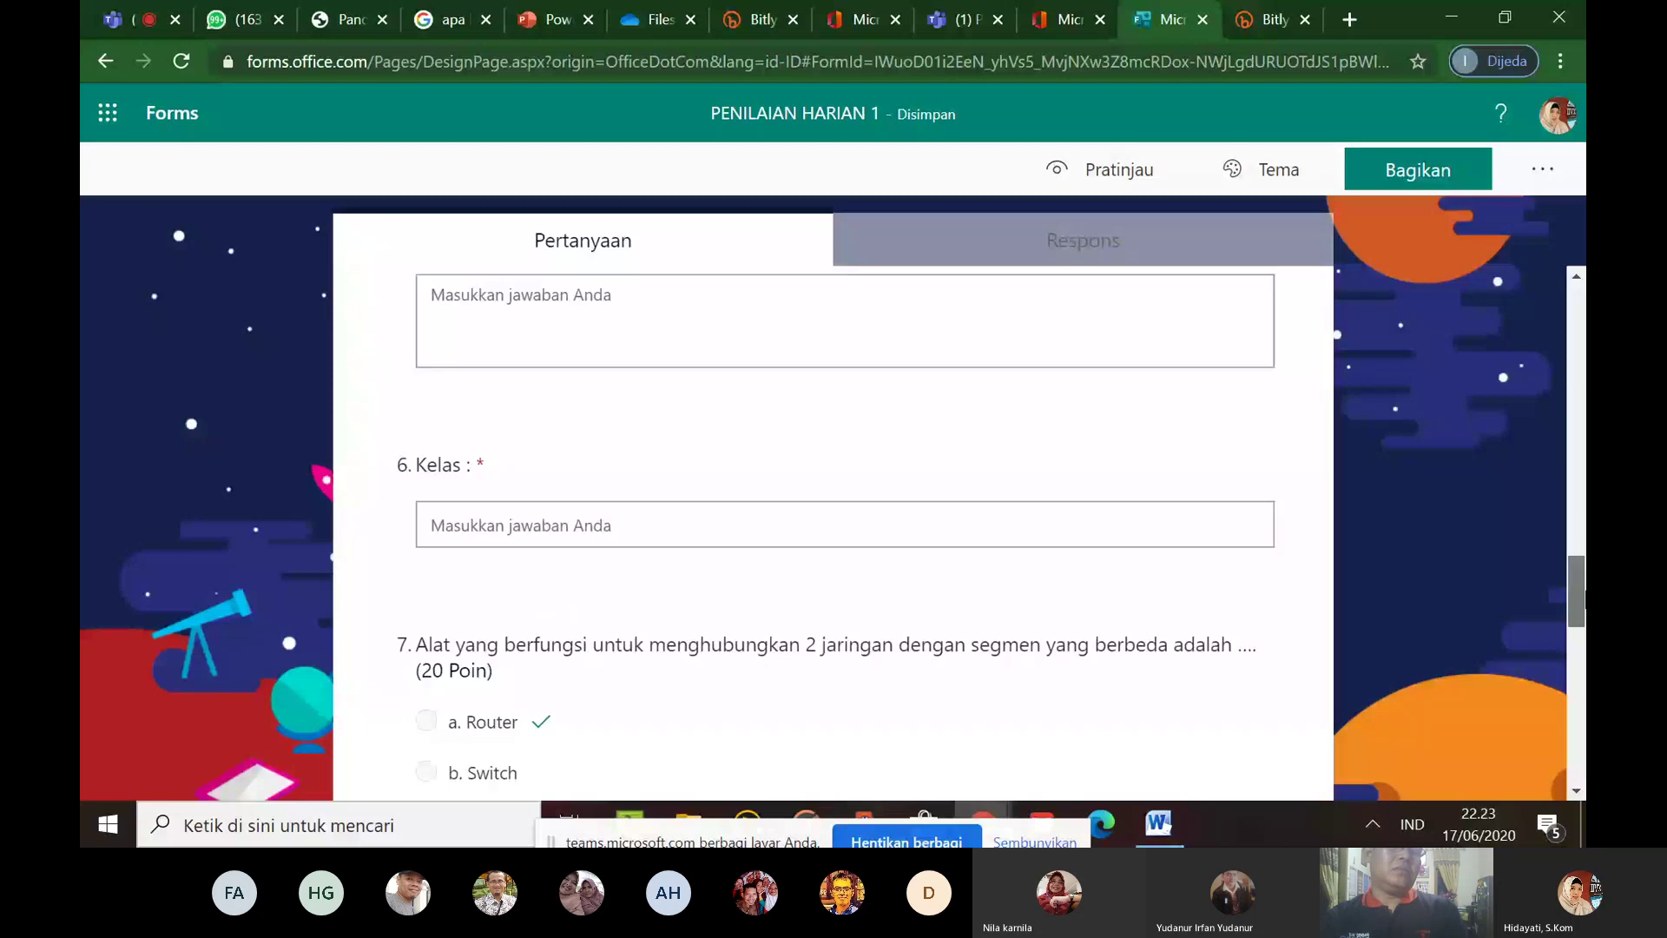
scroll(1319, 579, up, 10)
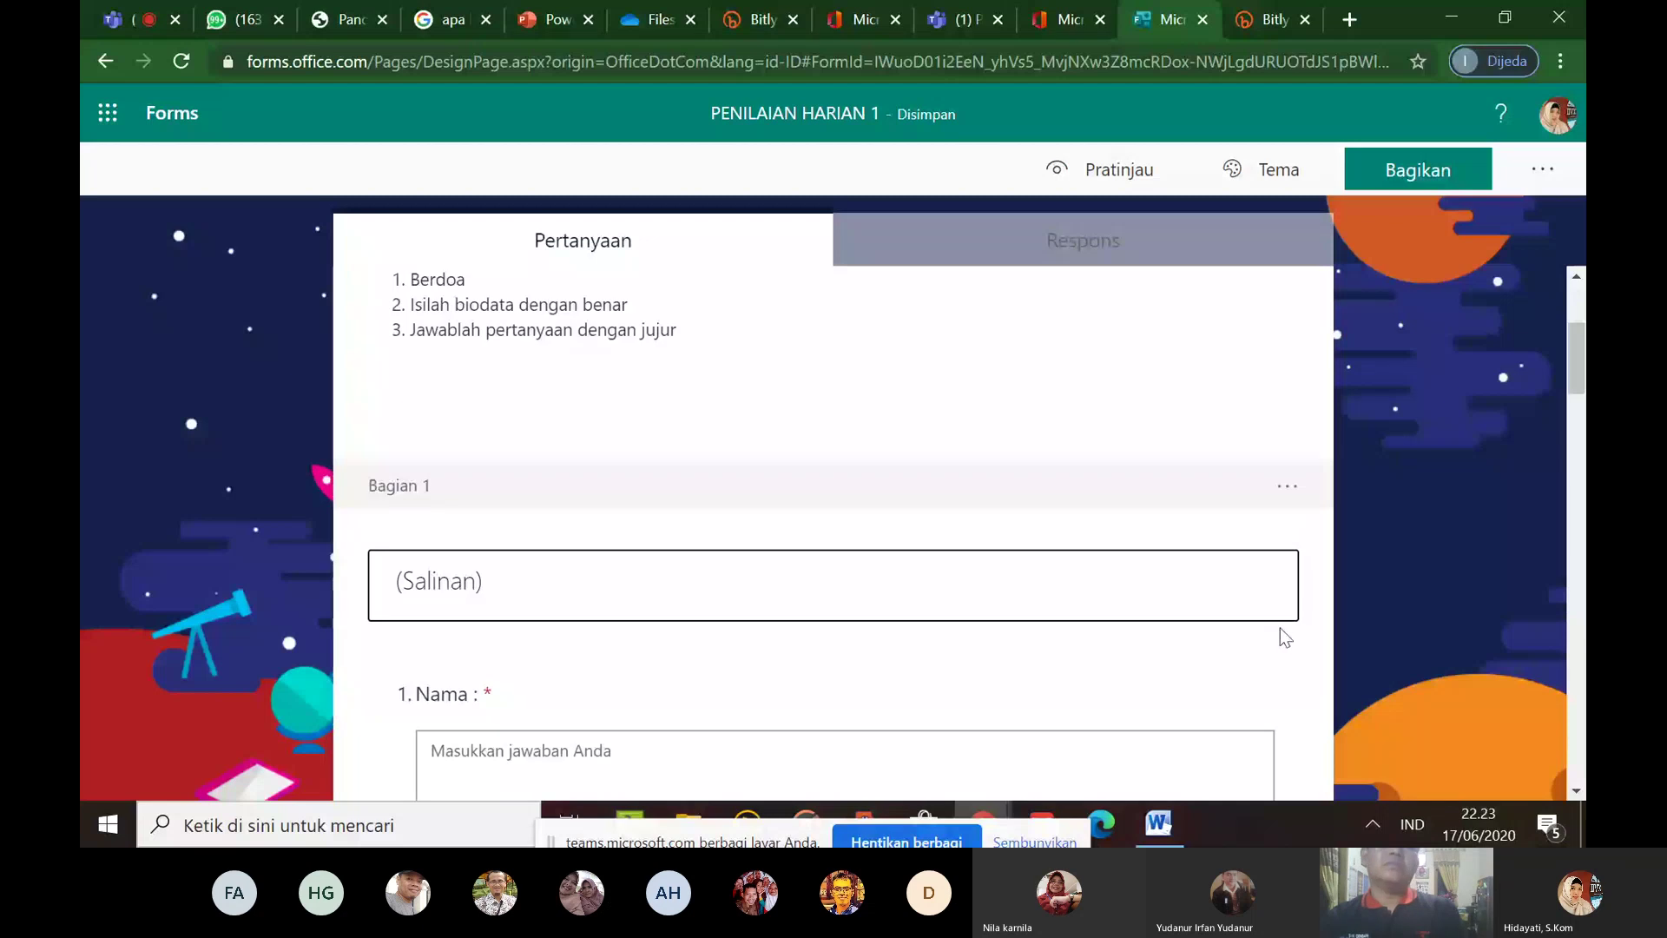
Delete only the "(Salinan)" section while keeping its questions
click(1260, 555)
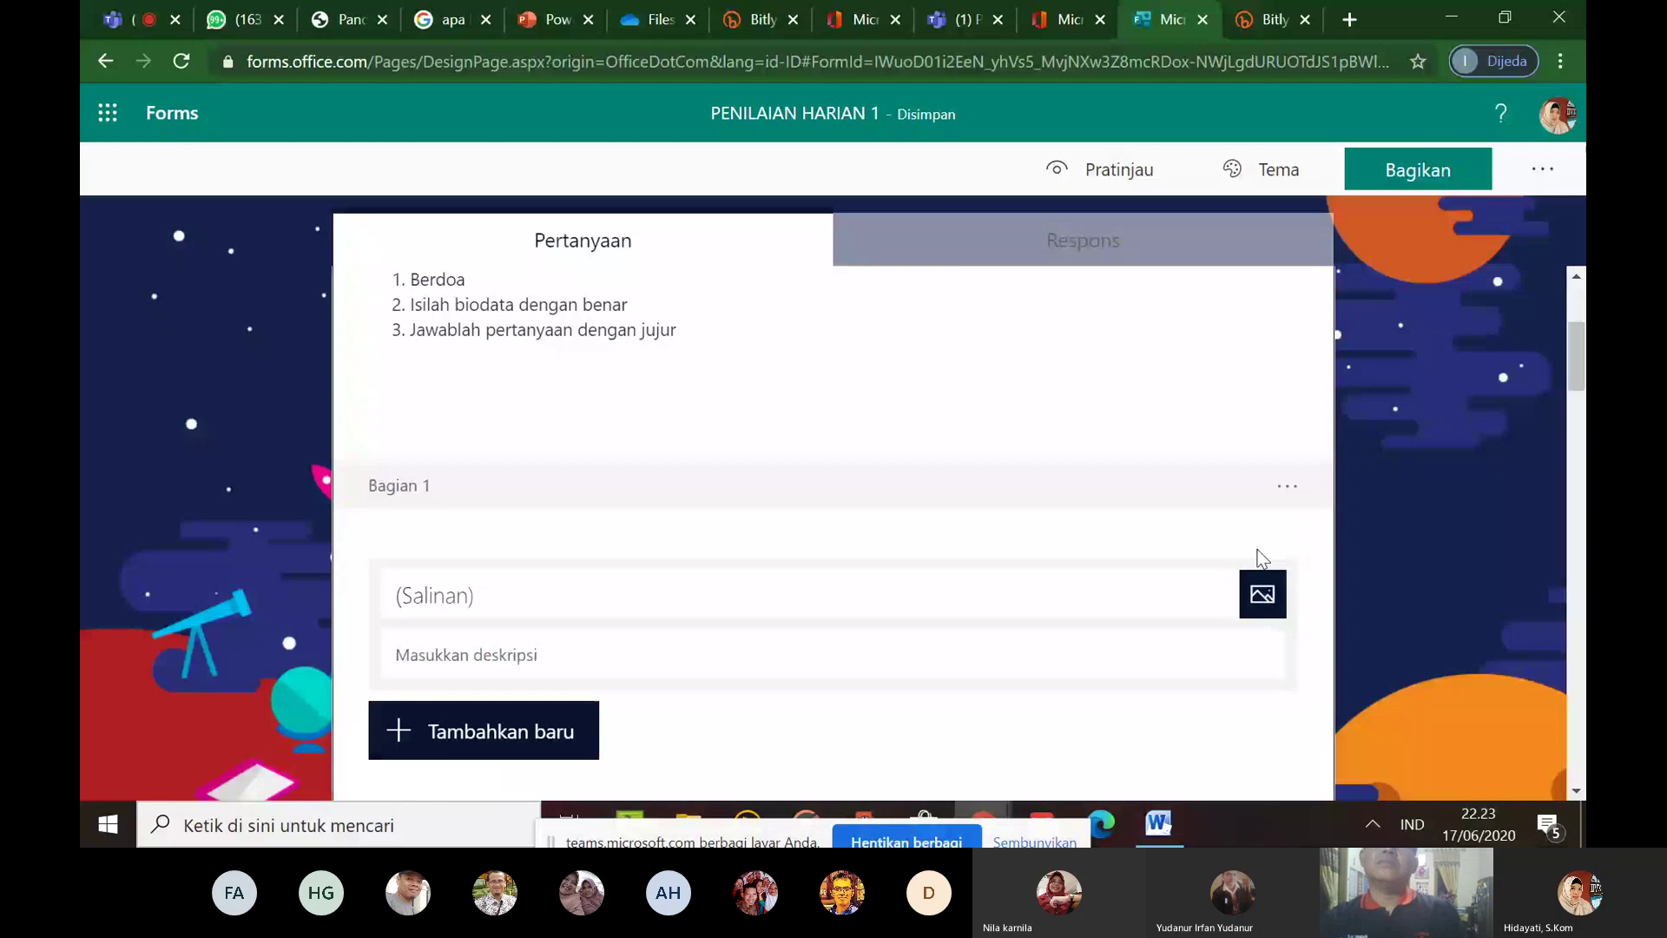
click(1286, 486)
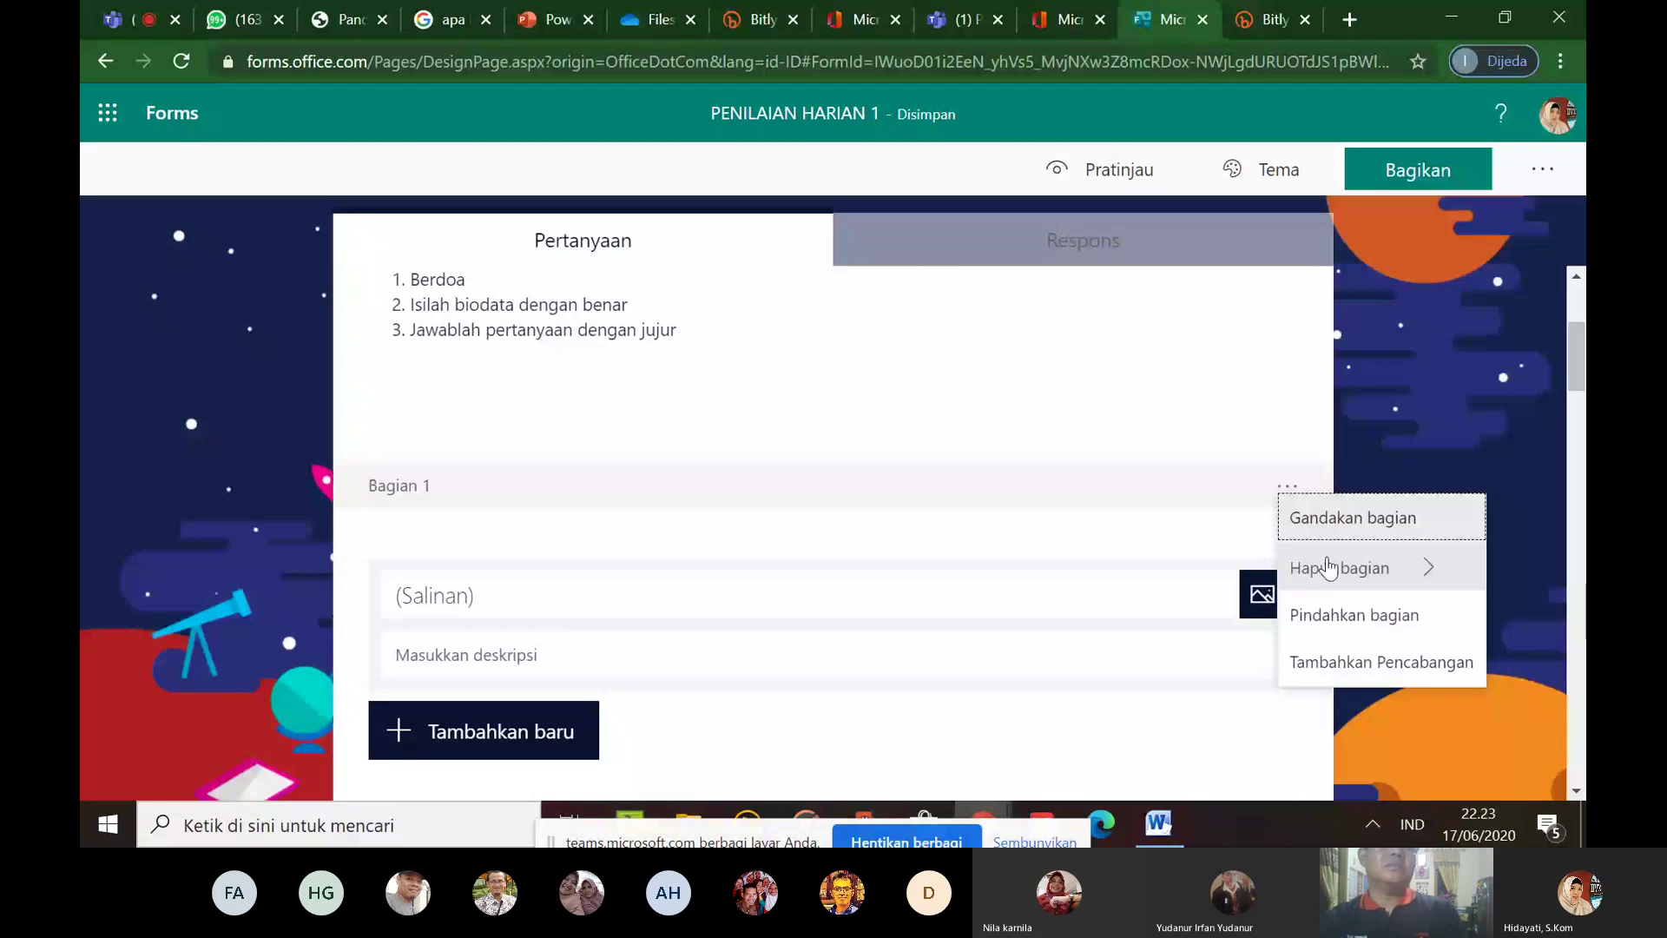
mouse_move(1328, 568)
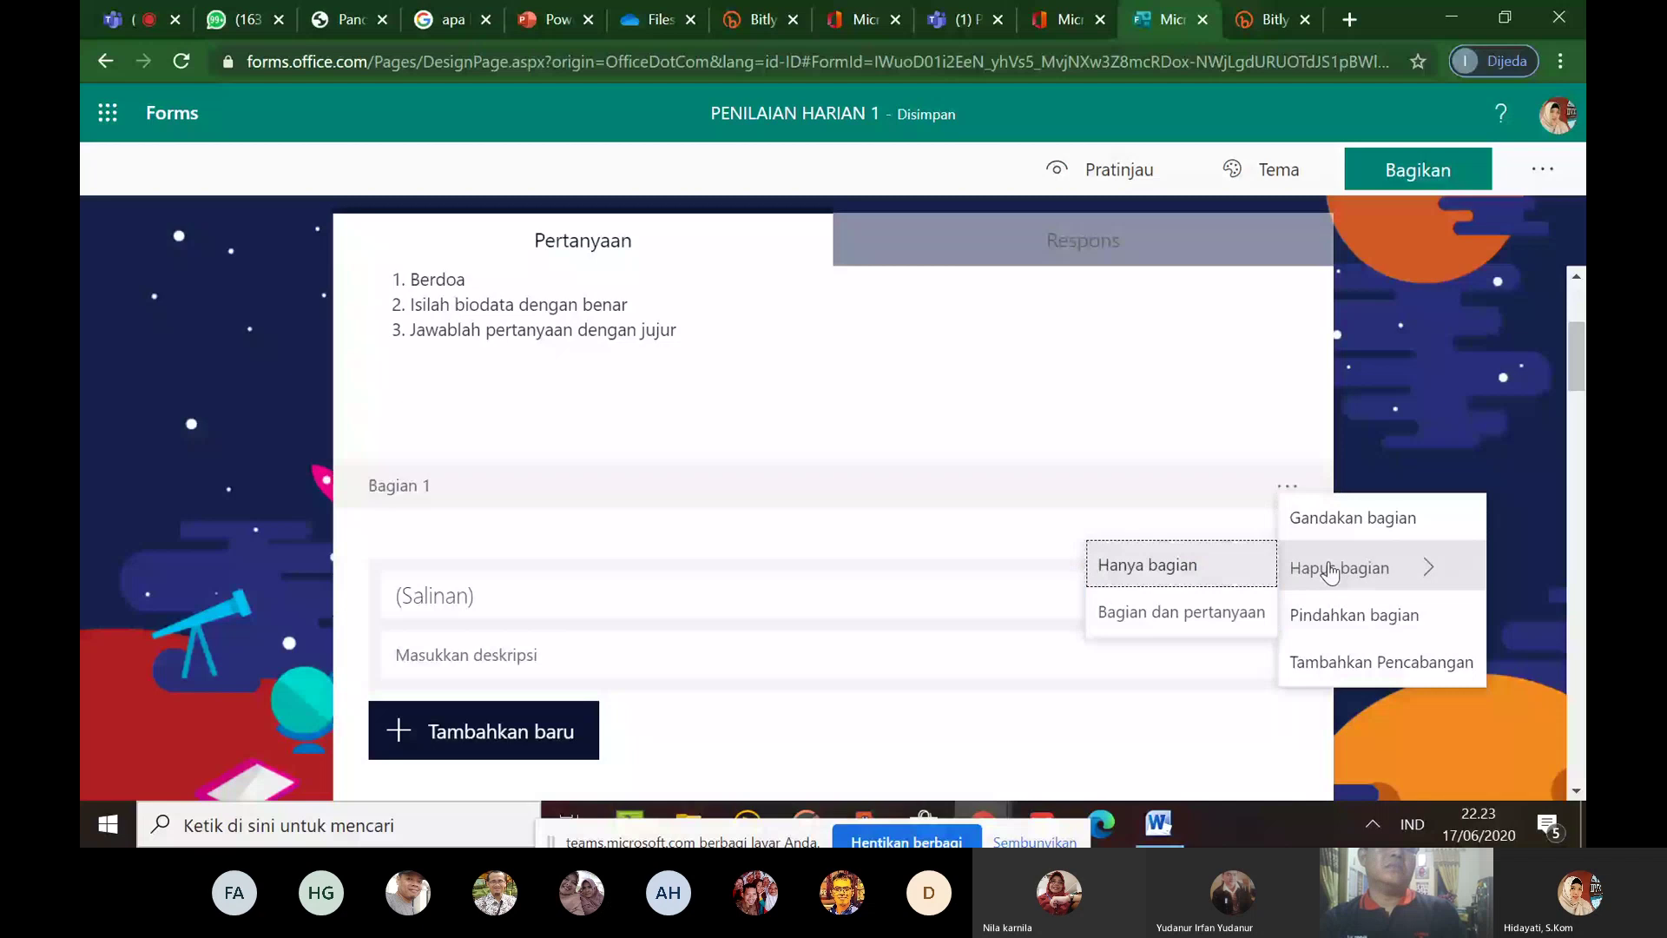
click(1251, 575)
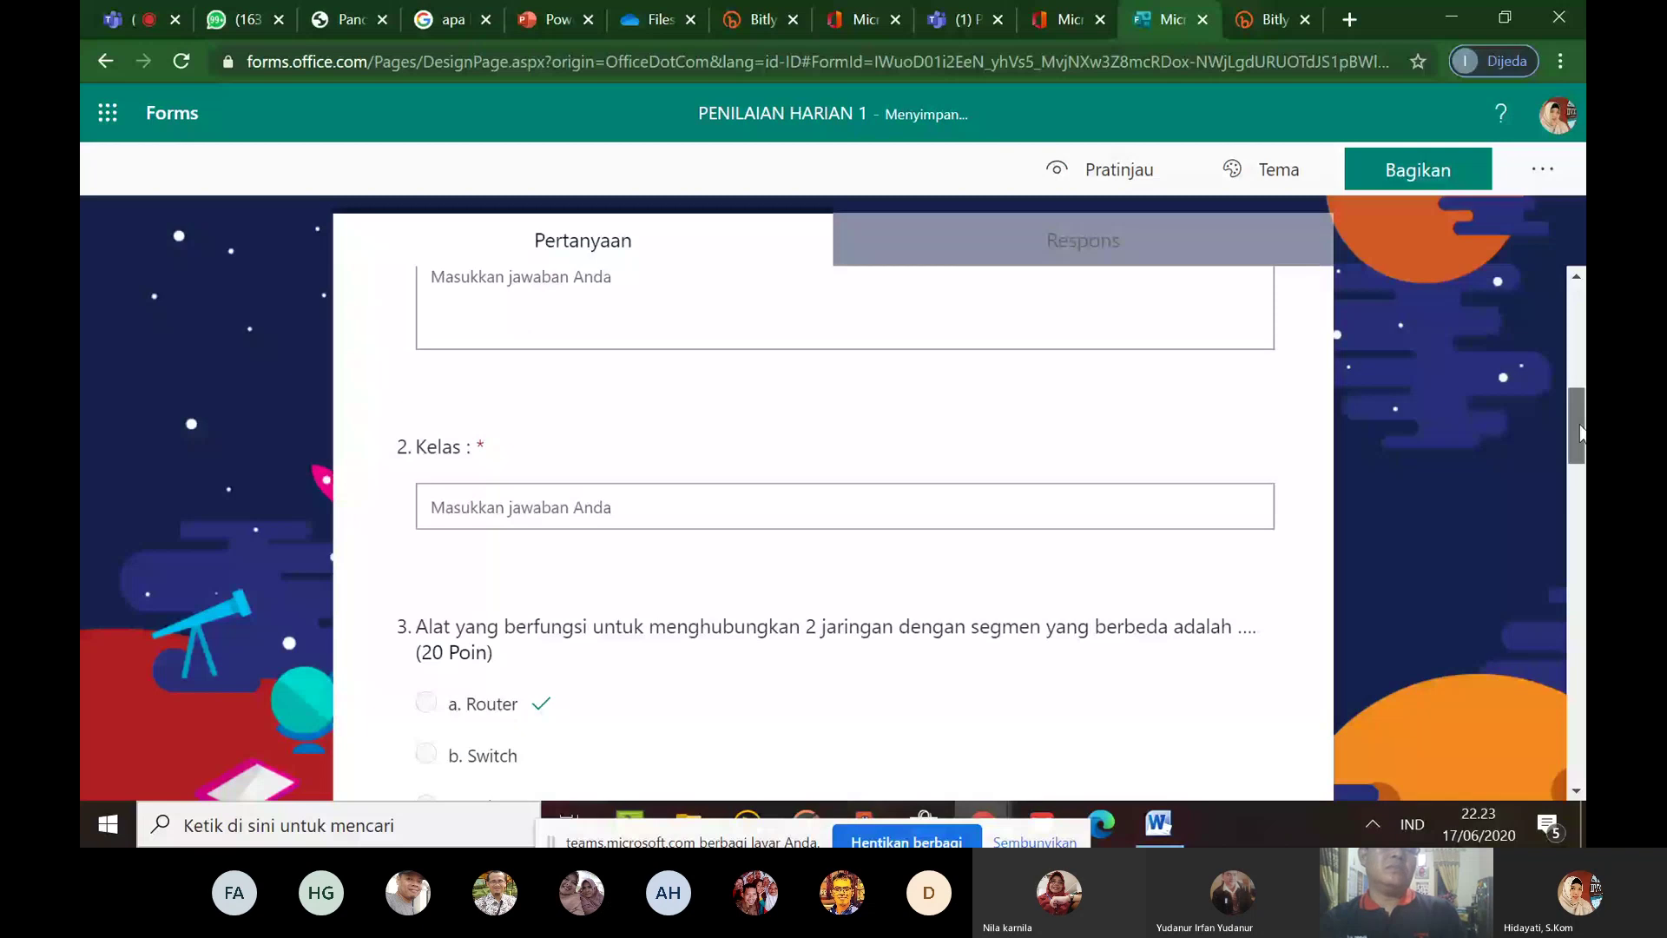
Check the remaining questions and the ESSAY section throughout the quiz
drag(1577, 432, 1575, 747)
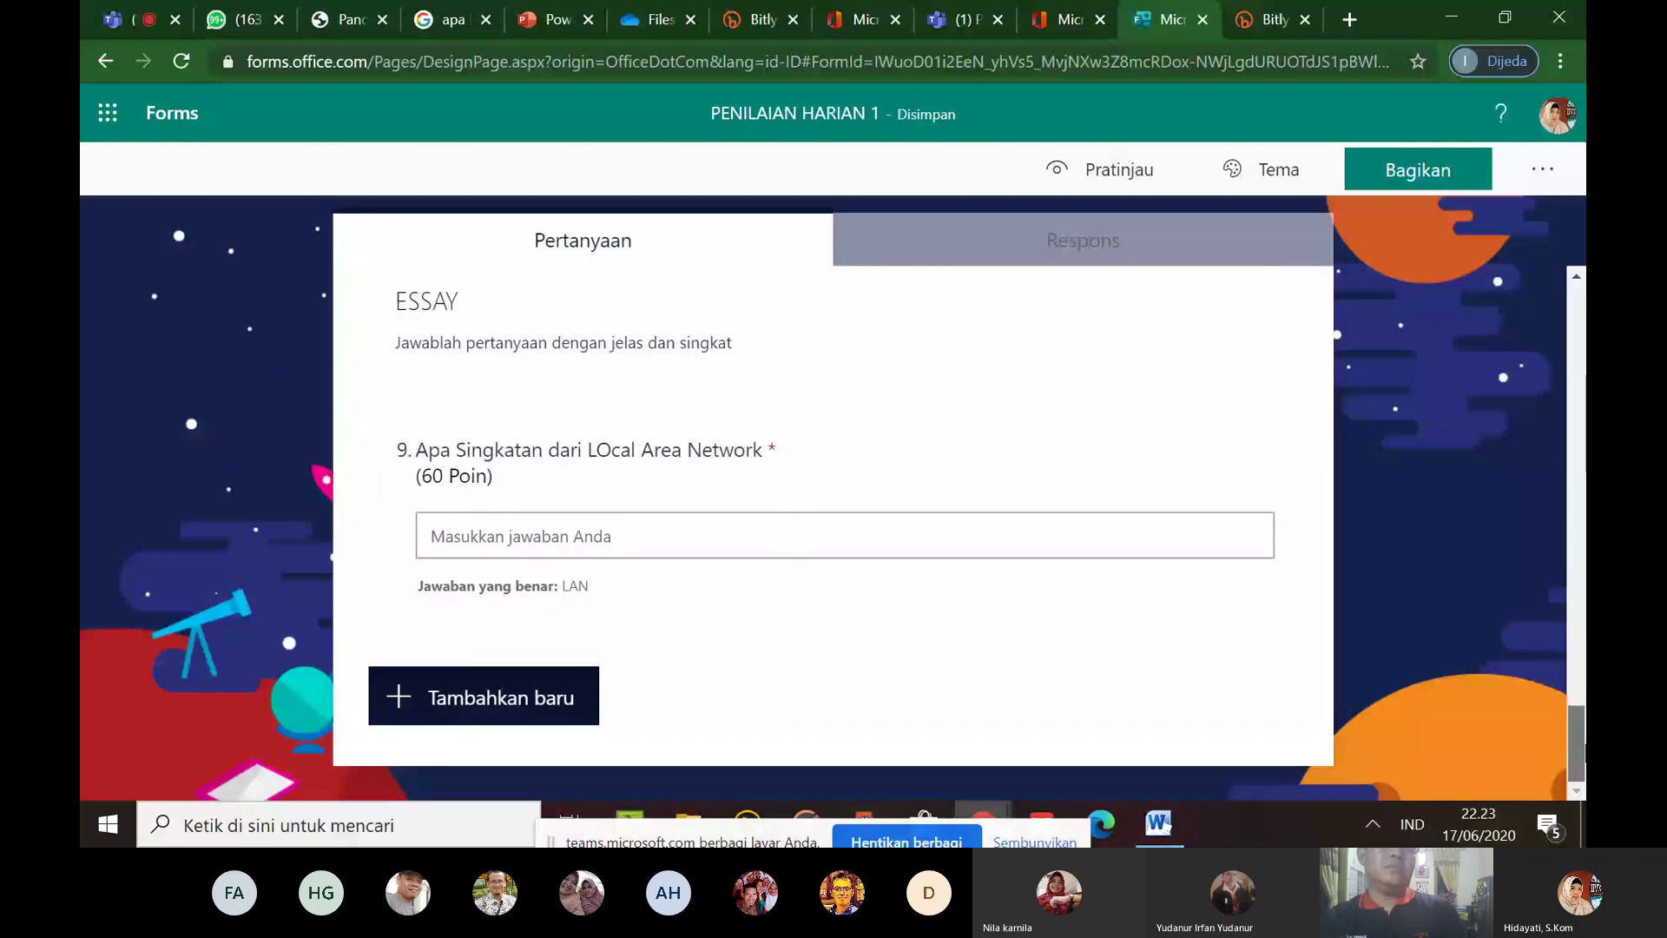
drag(1575, 742, 1556, 438)
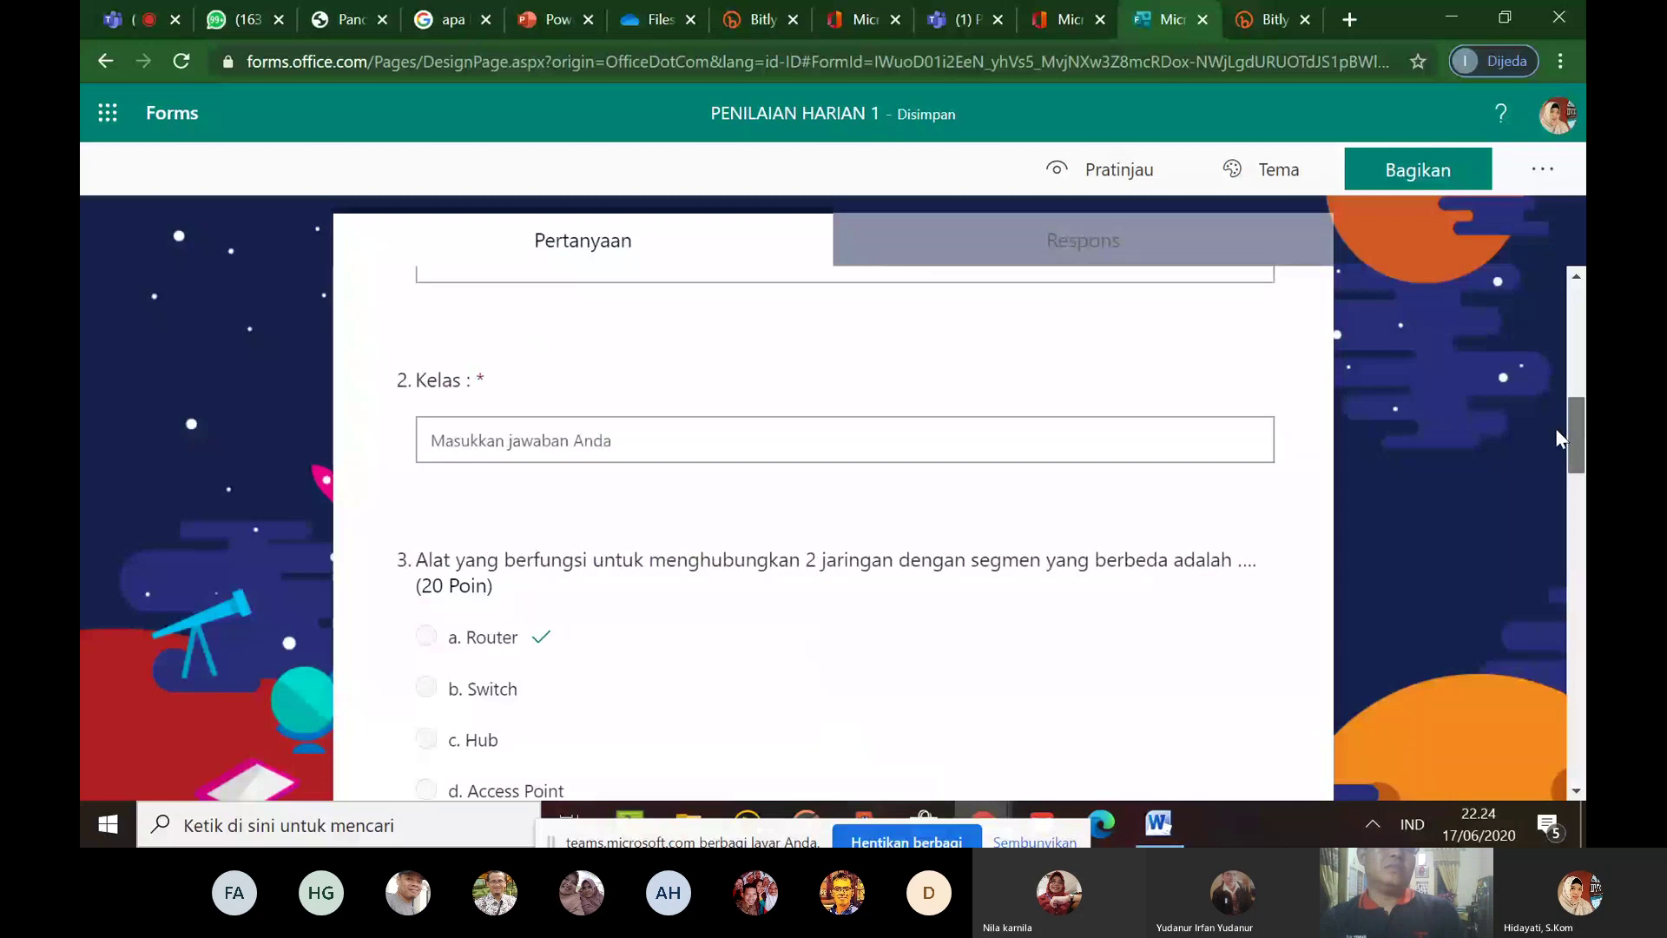
drag(1557, 439, 1562, 412)
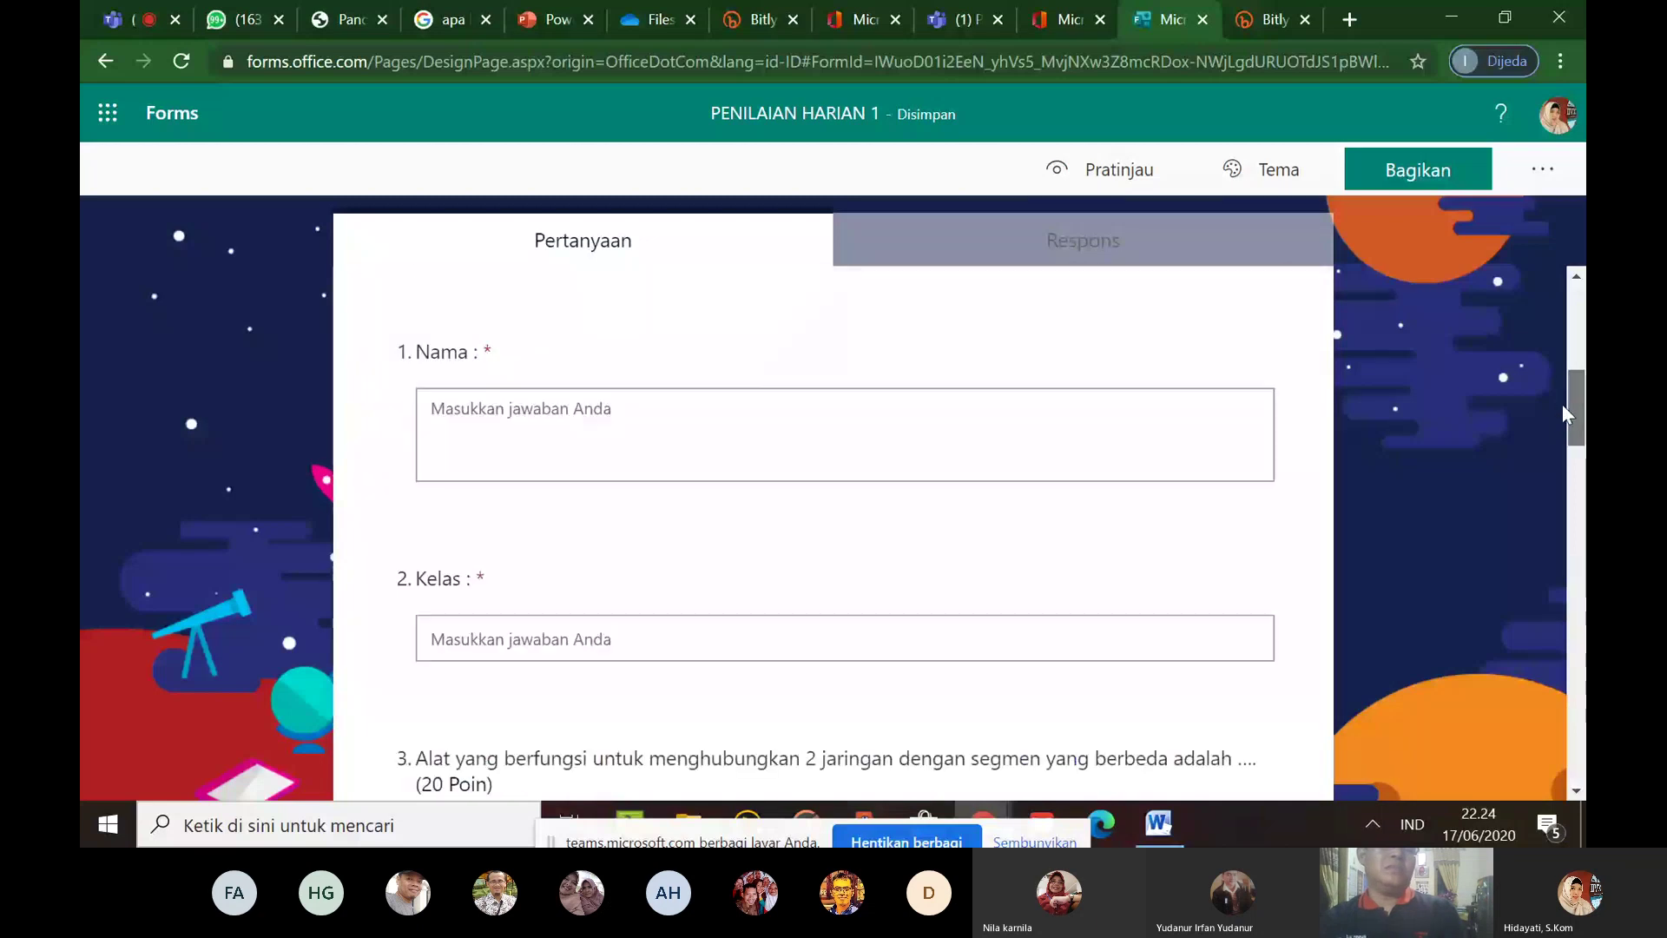
drag(1563, 411, 1573, 426)
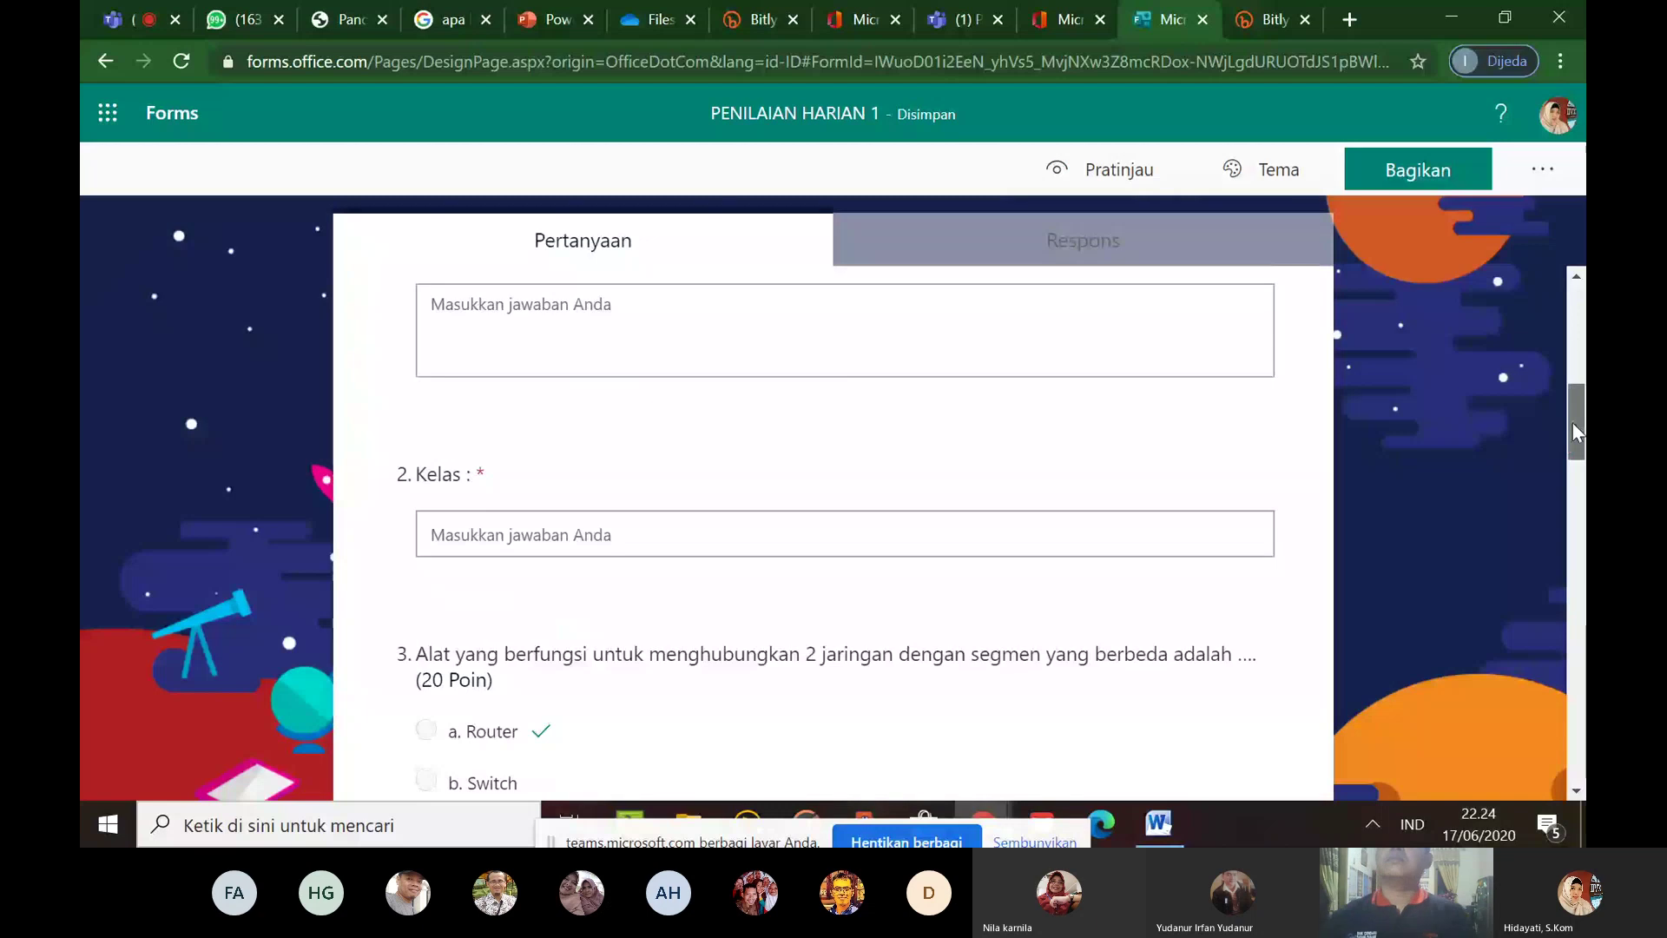
drag(1571, 423, 1566, 414)
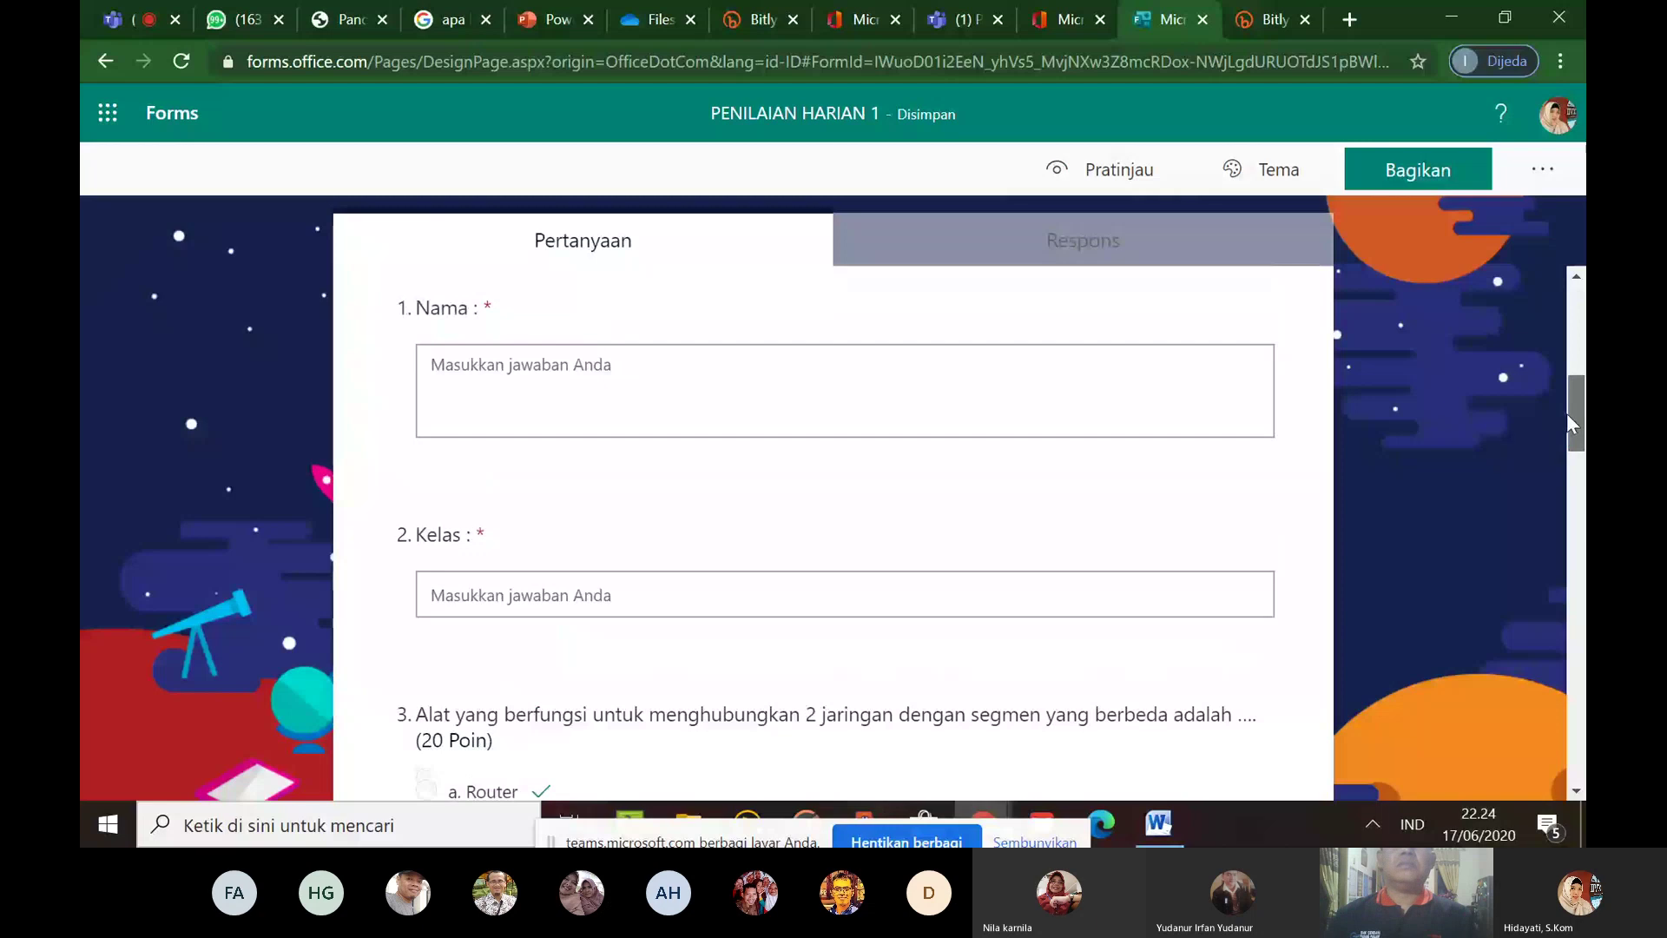
Try moving section 1 below the ESSAY section, return it to first place and apply the section order
drag(1566, 413, 1269, 226)
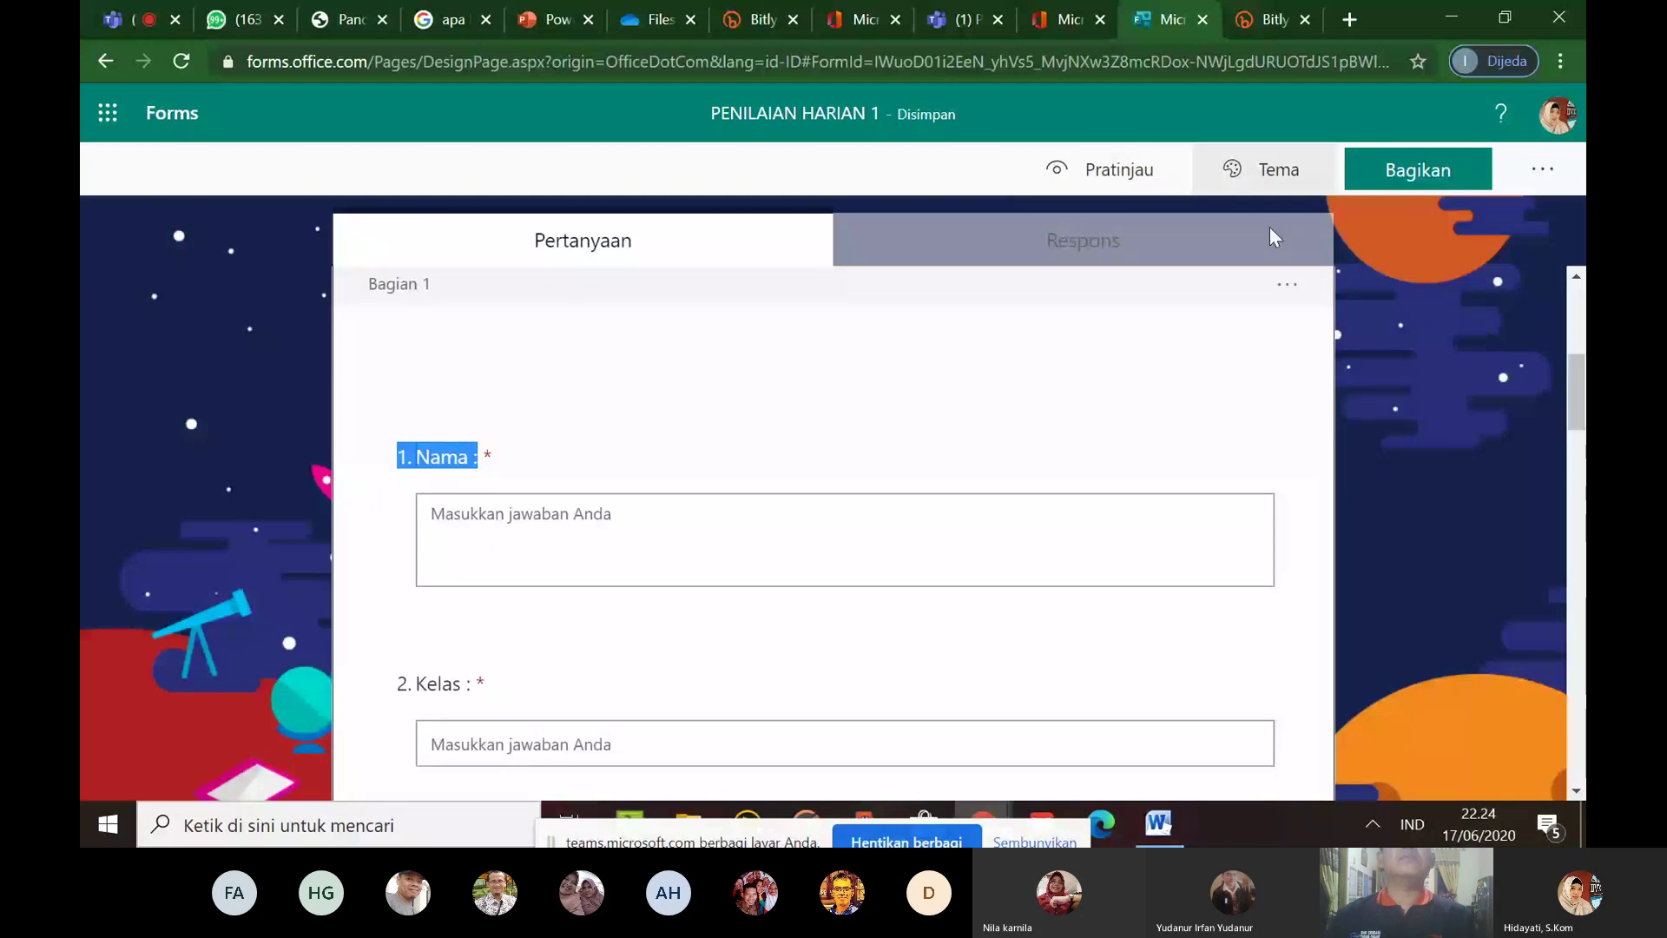
click(1287, 284)
click(1190, 330)
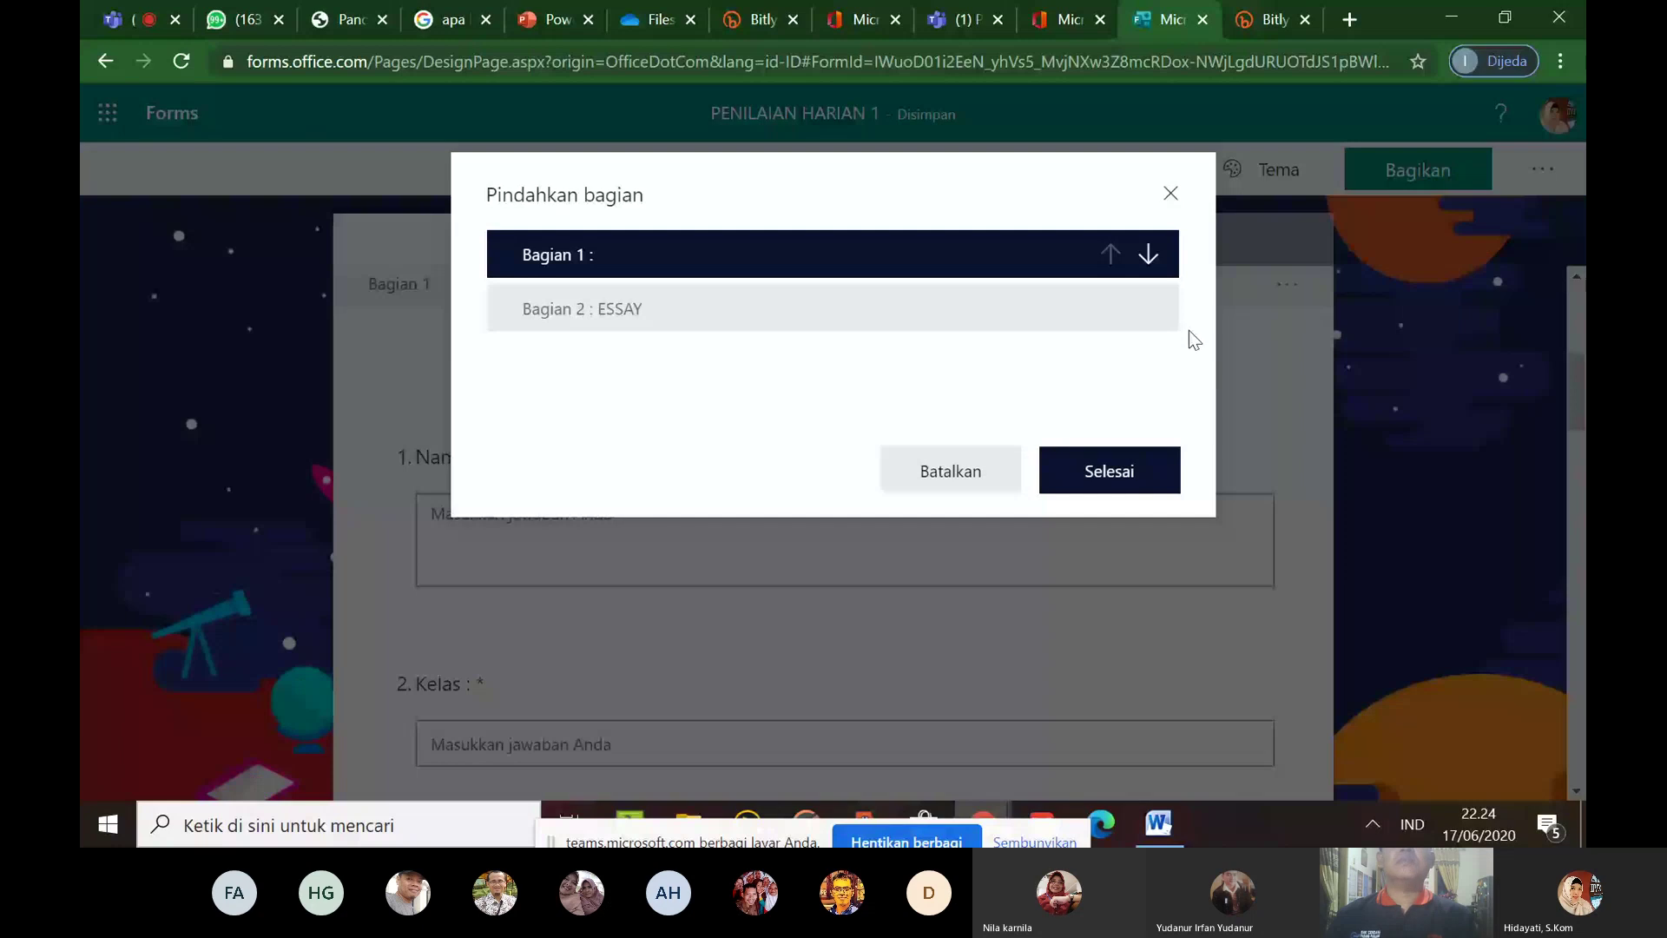
click(1149, 255)
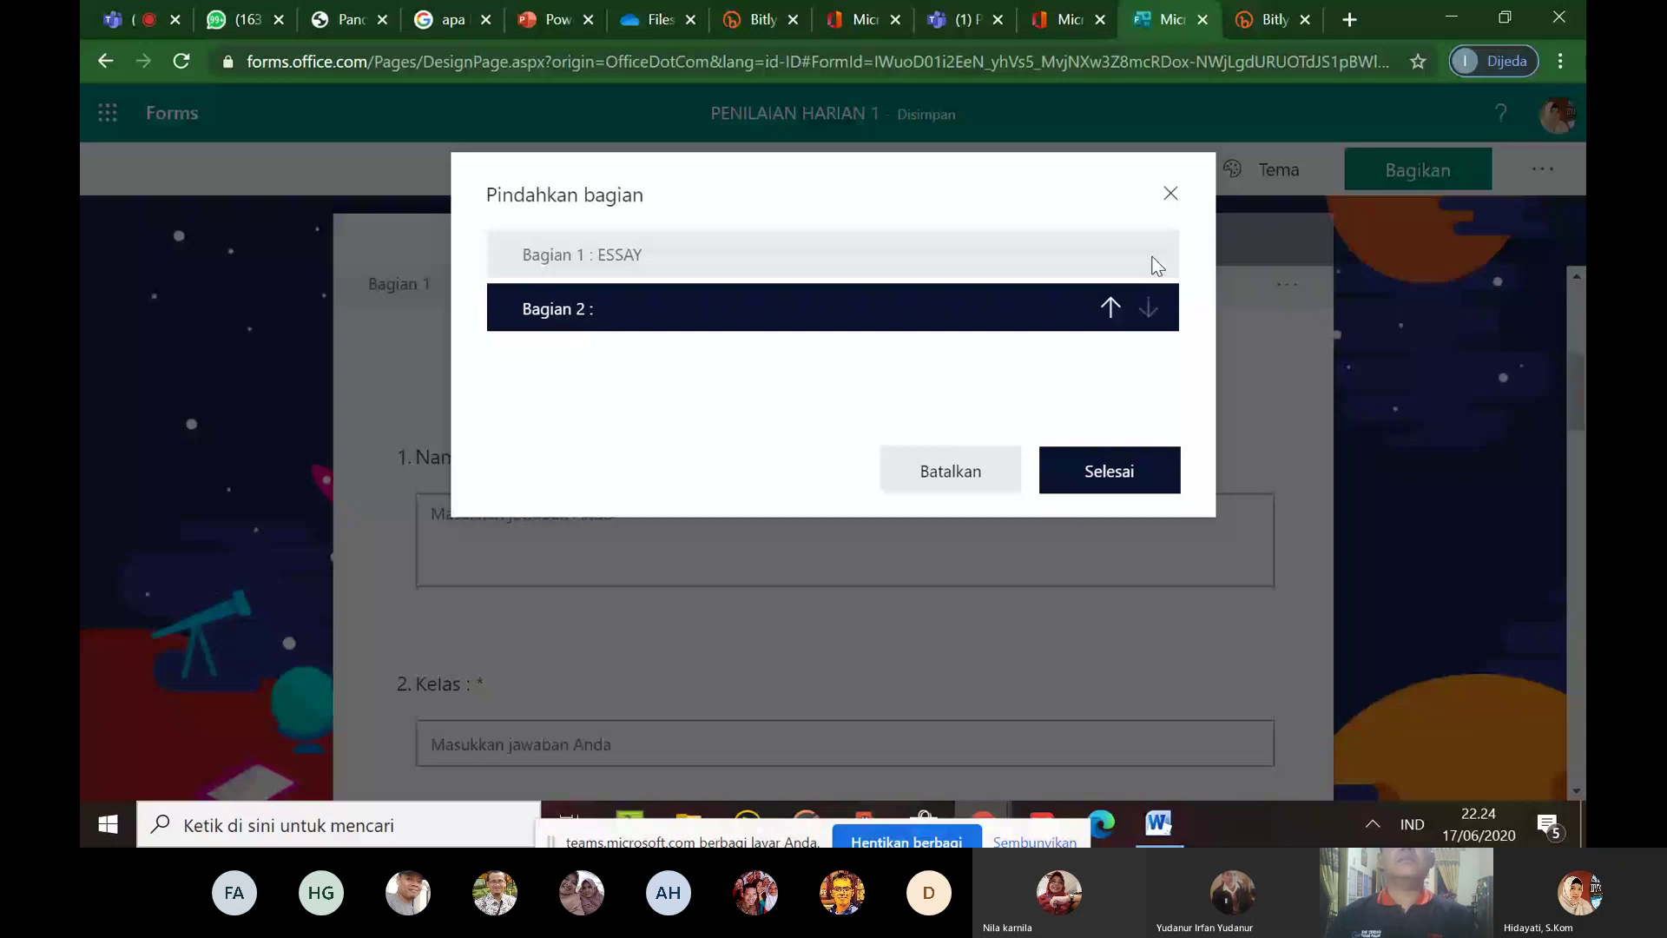
click(1109, 307)
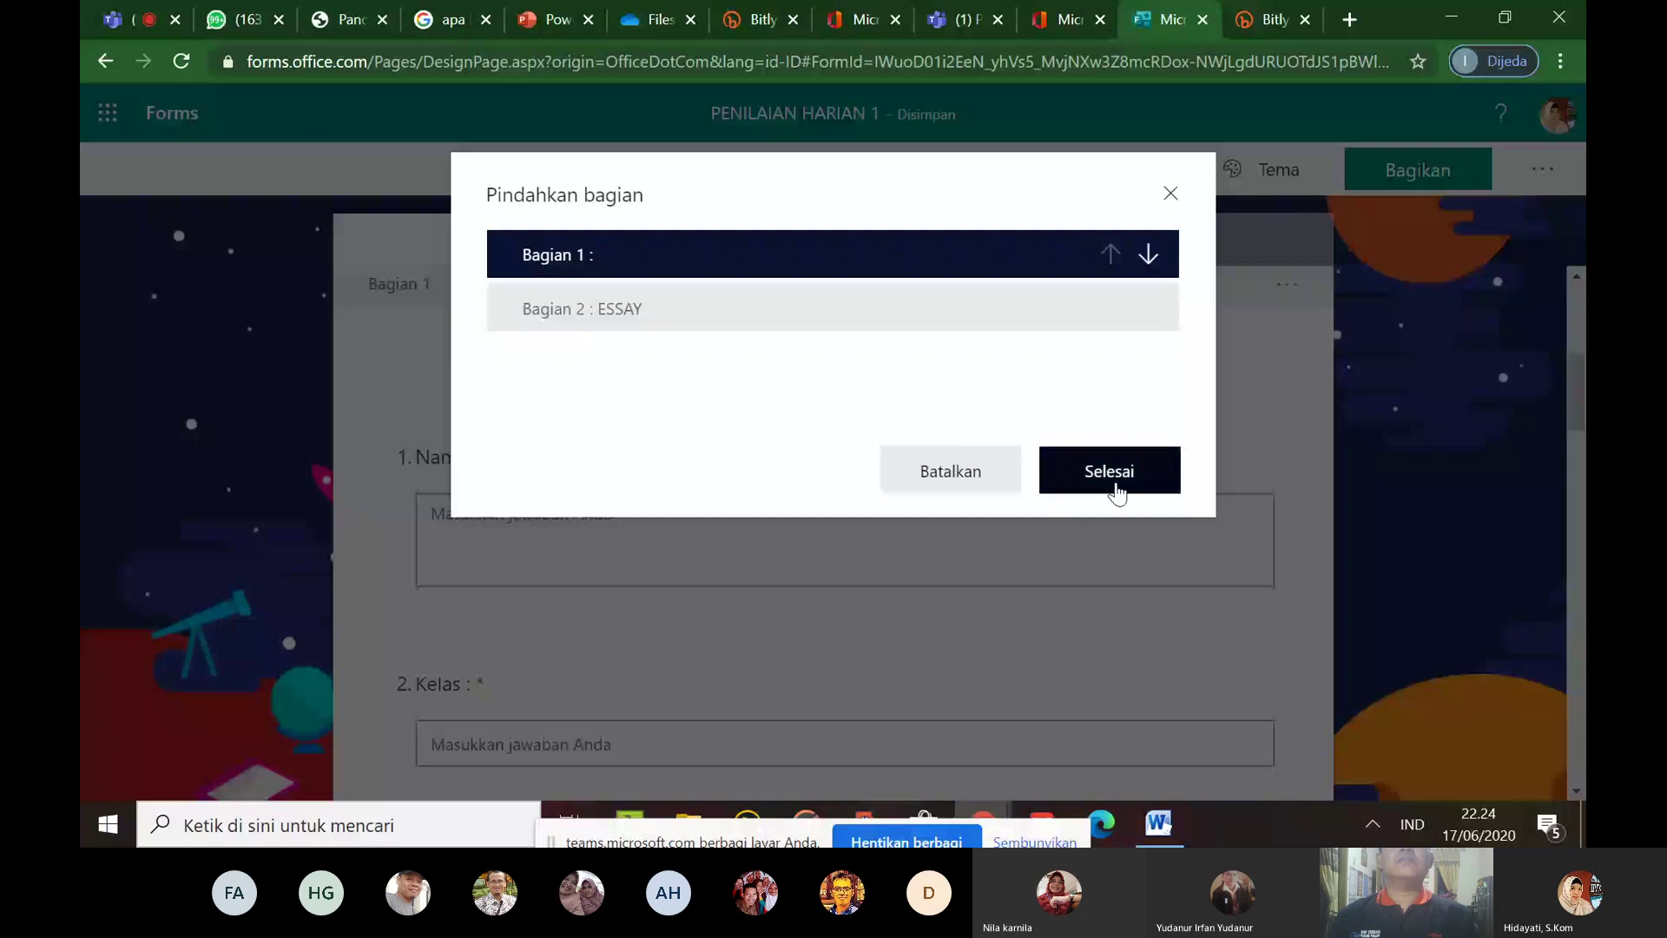
click(1109, 471)
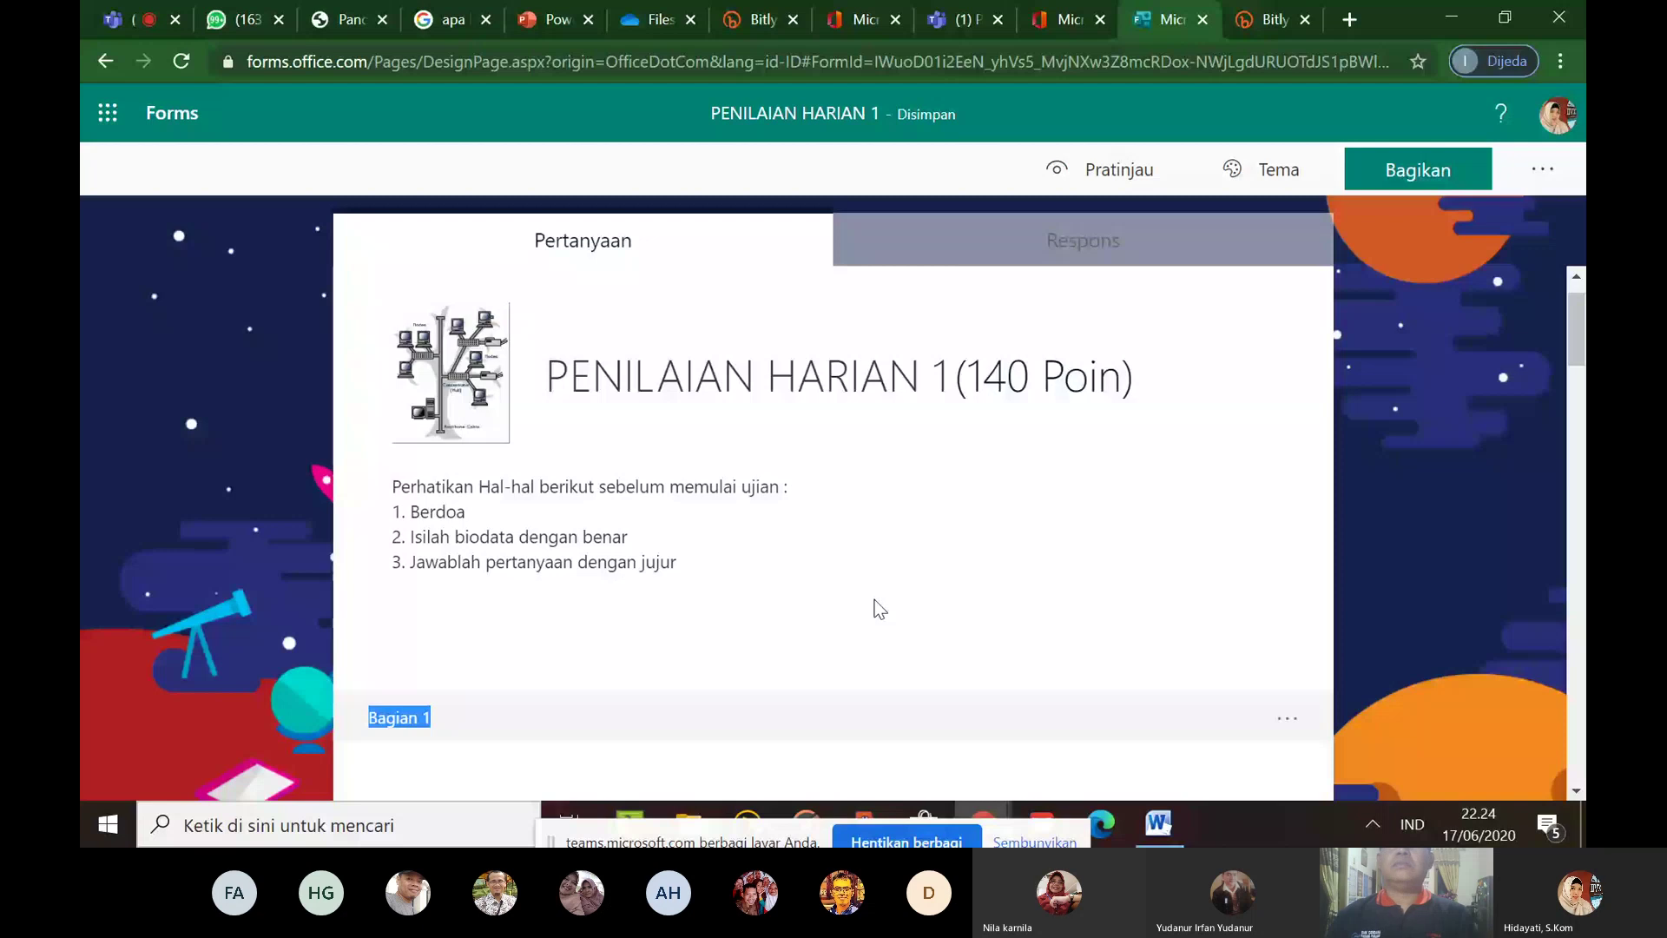
Zoom the page out and delete only the untitled section 1, keeping its questions
click(1576, 437)
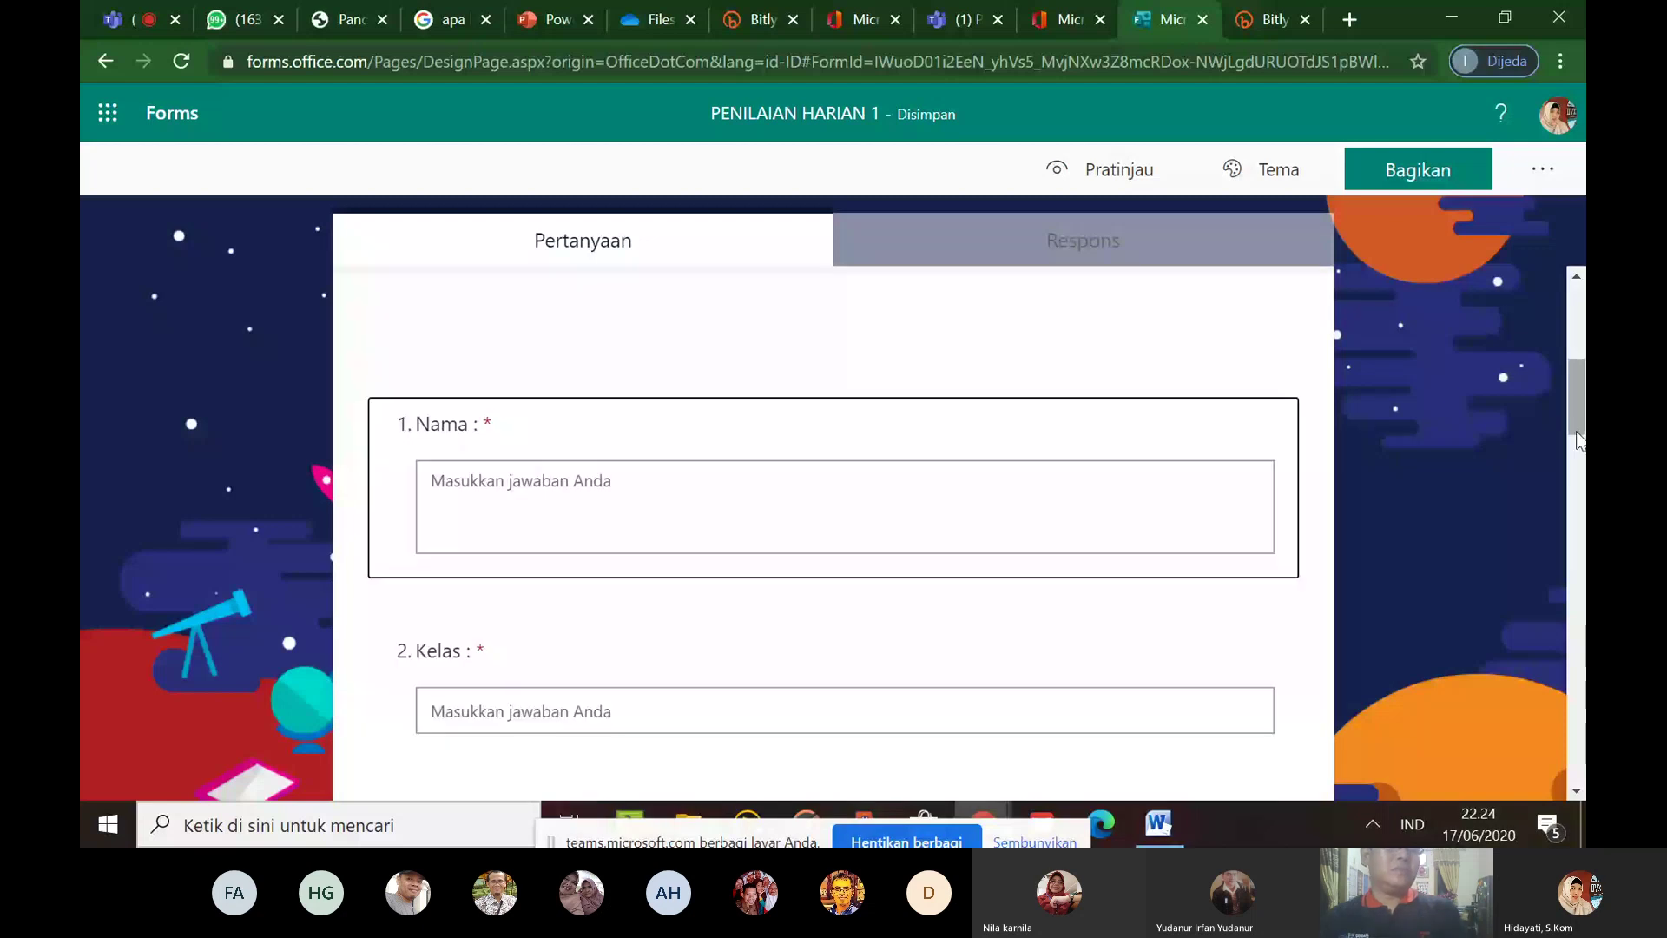
ctrl+scroll(1276, 647, up, 3)
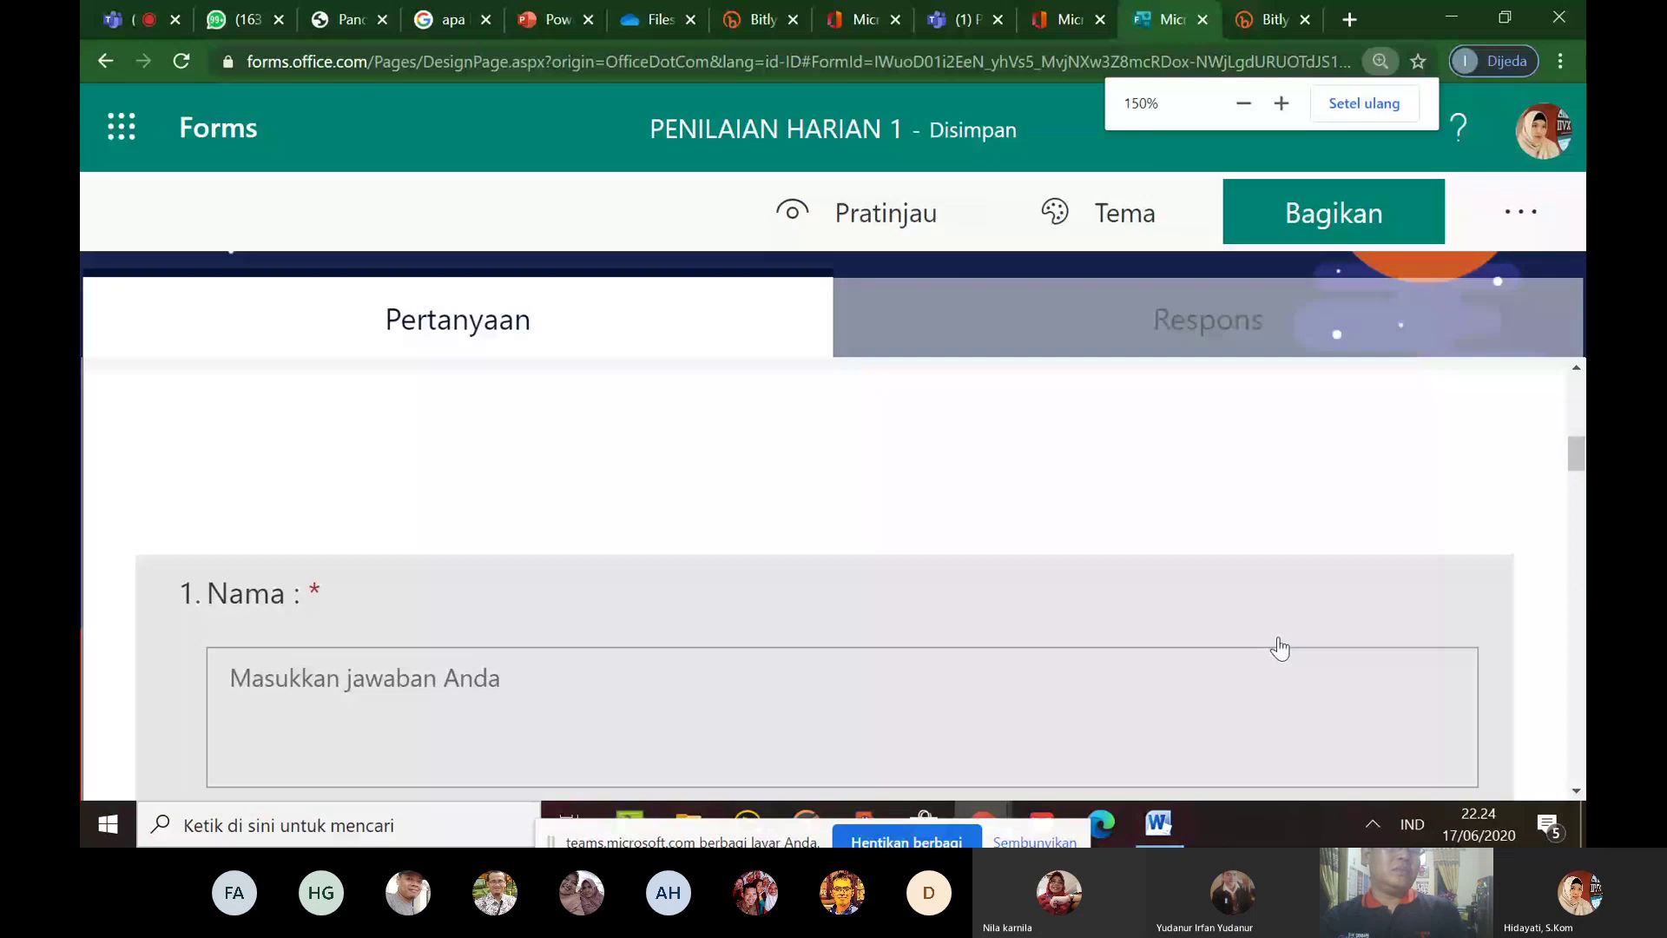
ctrl+scroll(1345, 318, down, 5)
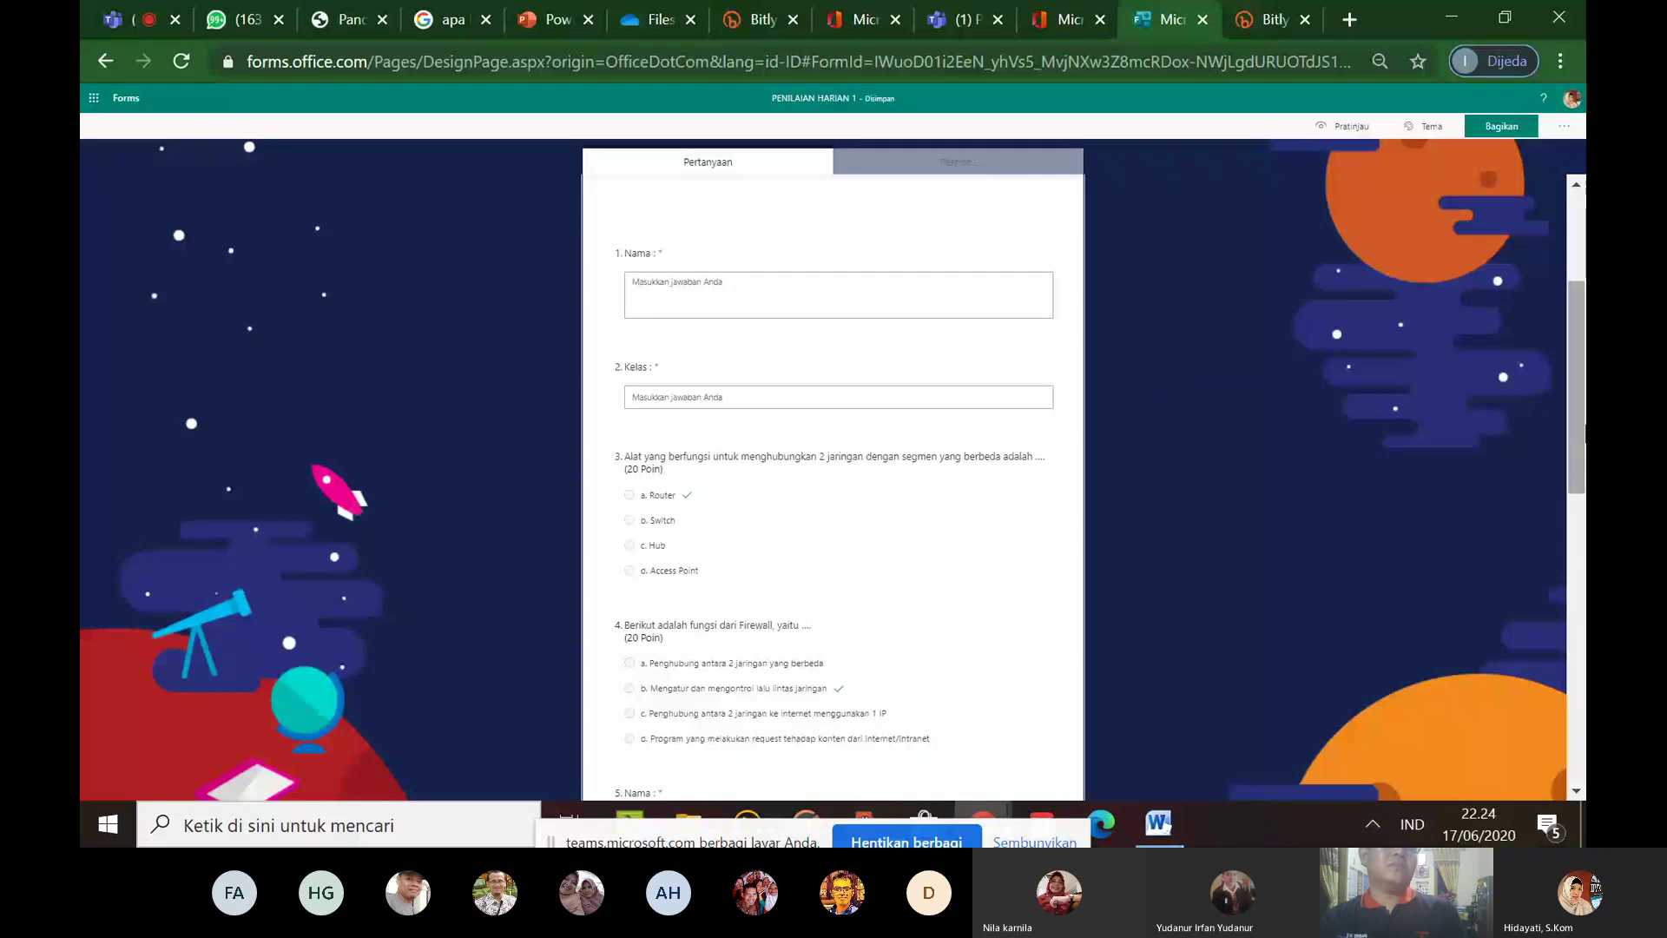
scroll(929, 438, up, 3)
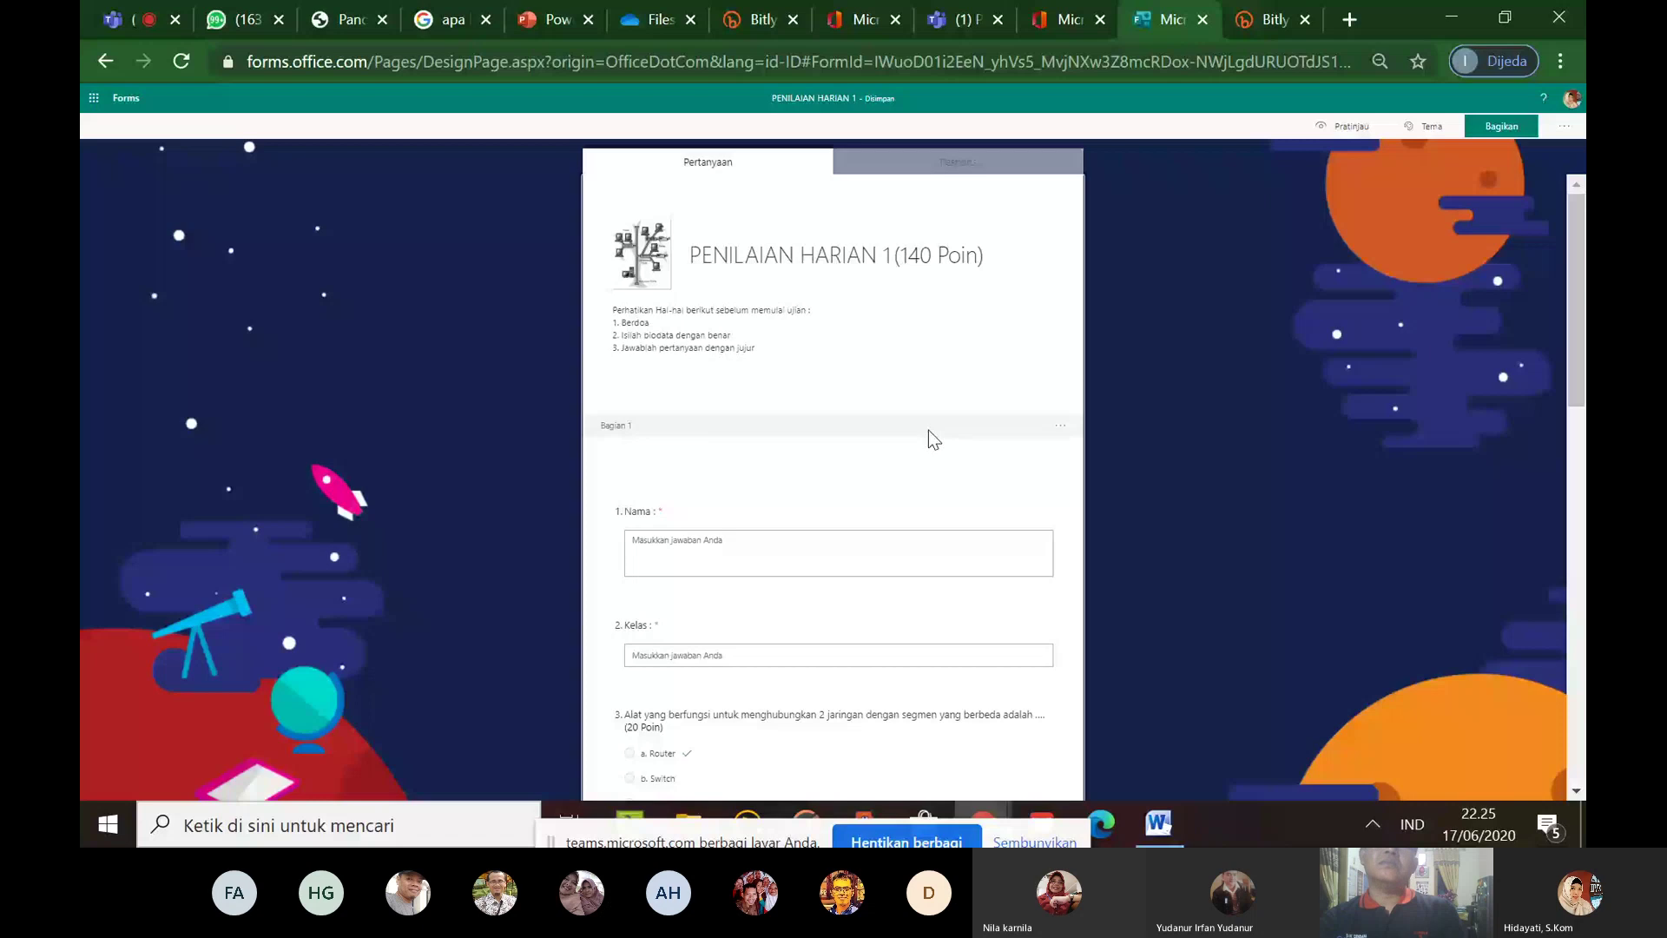
click(1060, 426)
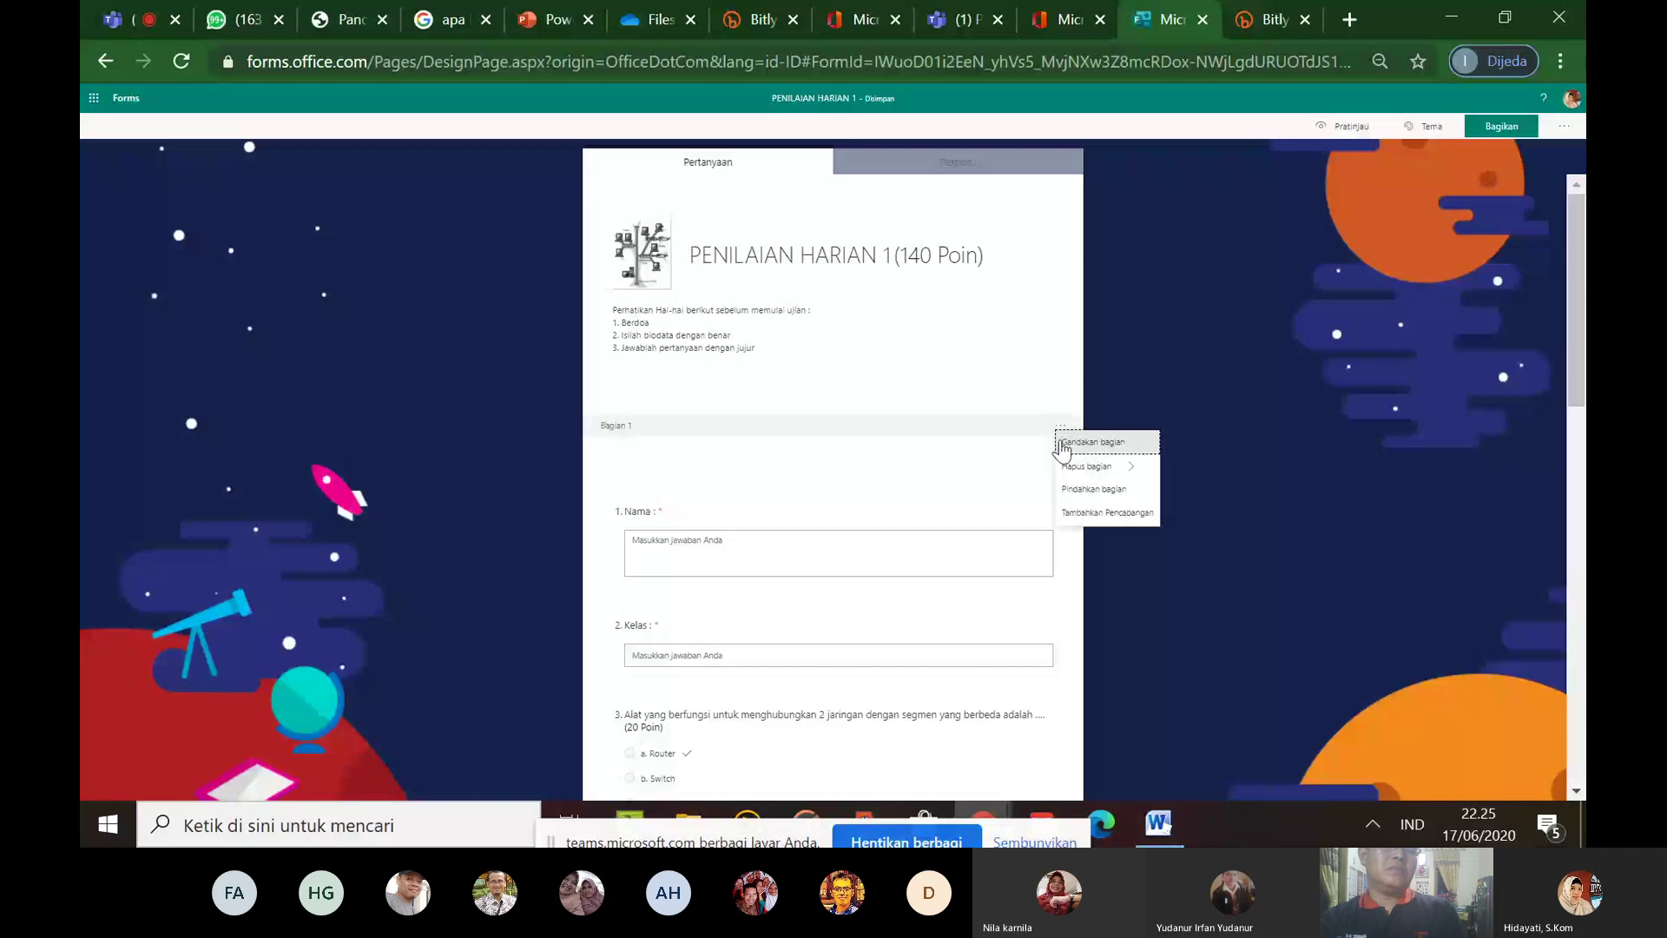
mouse_move(1087, 473)
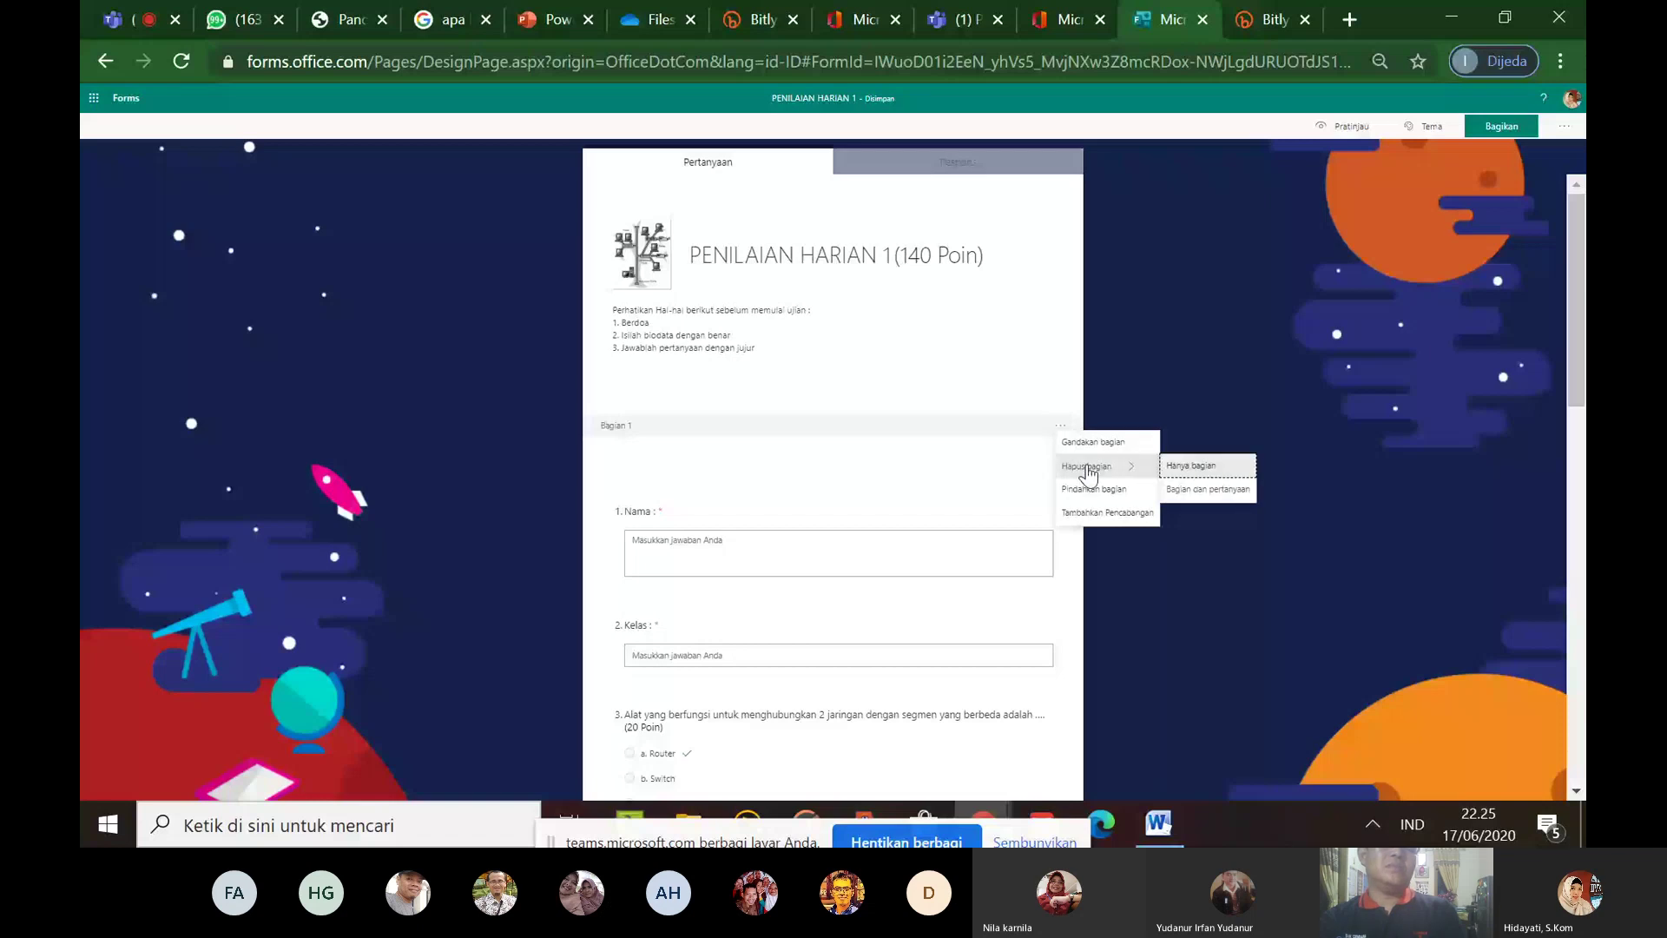
click(1173, 469)
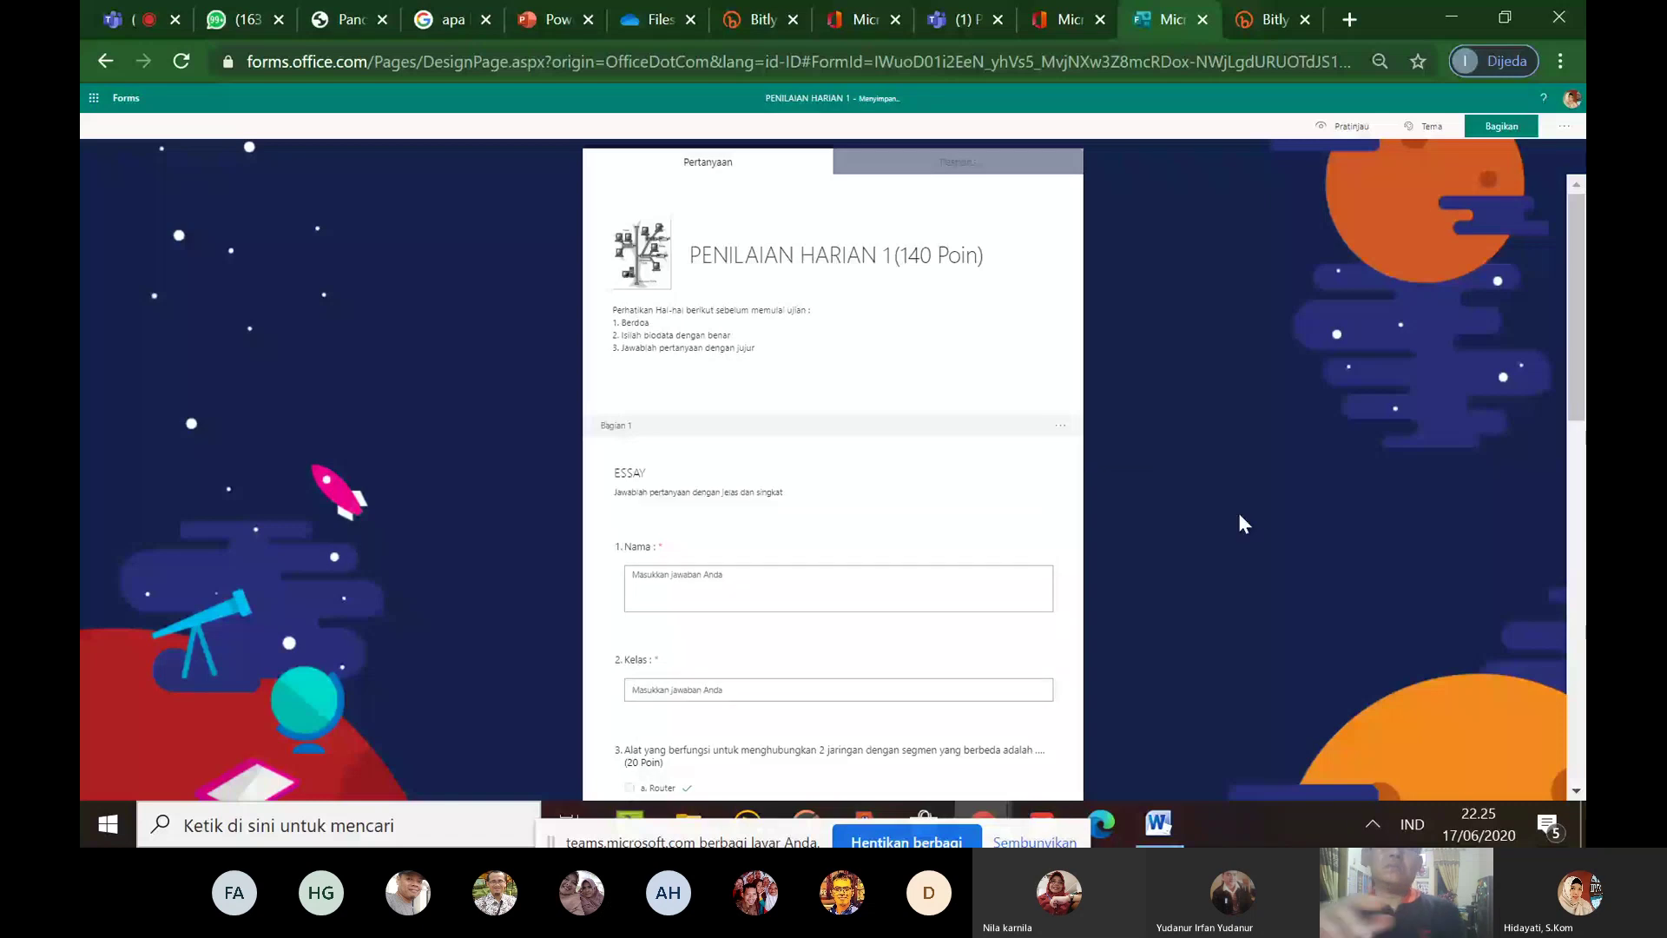
Examine all questions now grouped under the ESSAY section and restore a larger page zoom
scroll(1238, 513, down, 3)
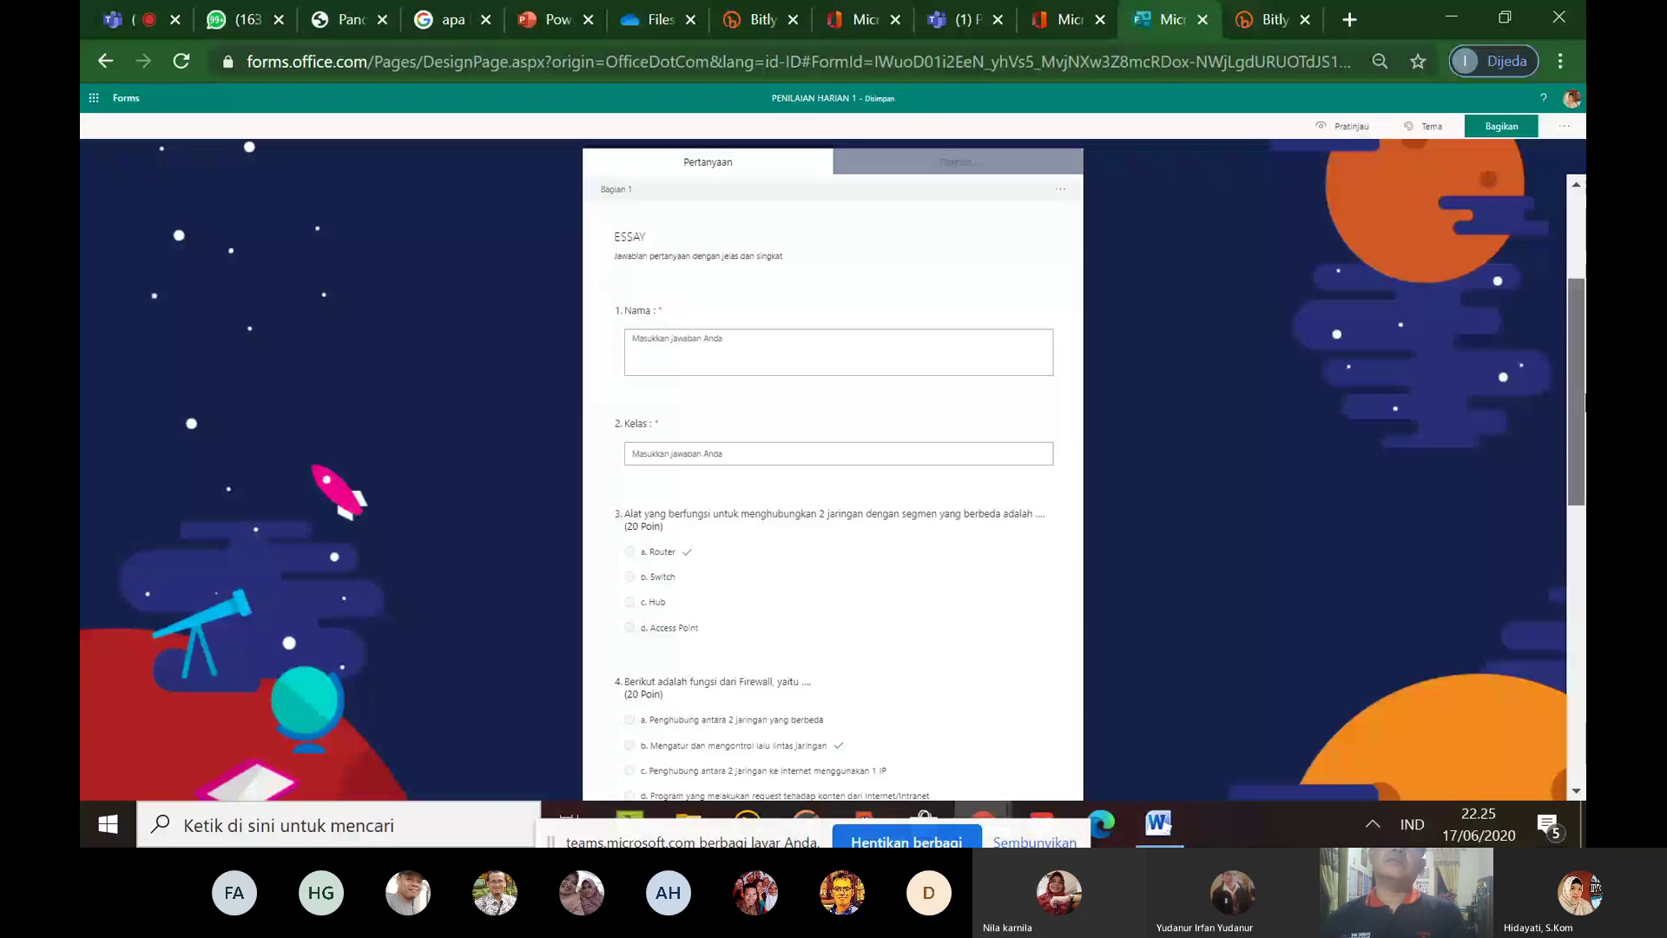
scroll(1097, 309, down, 10)
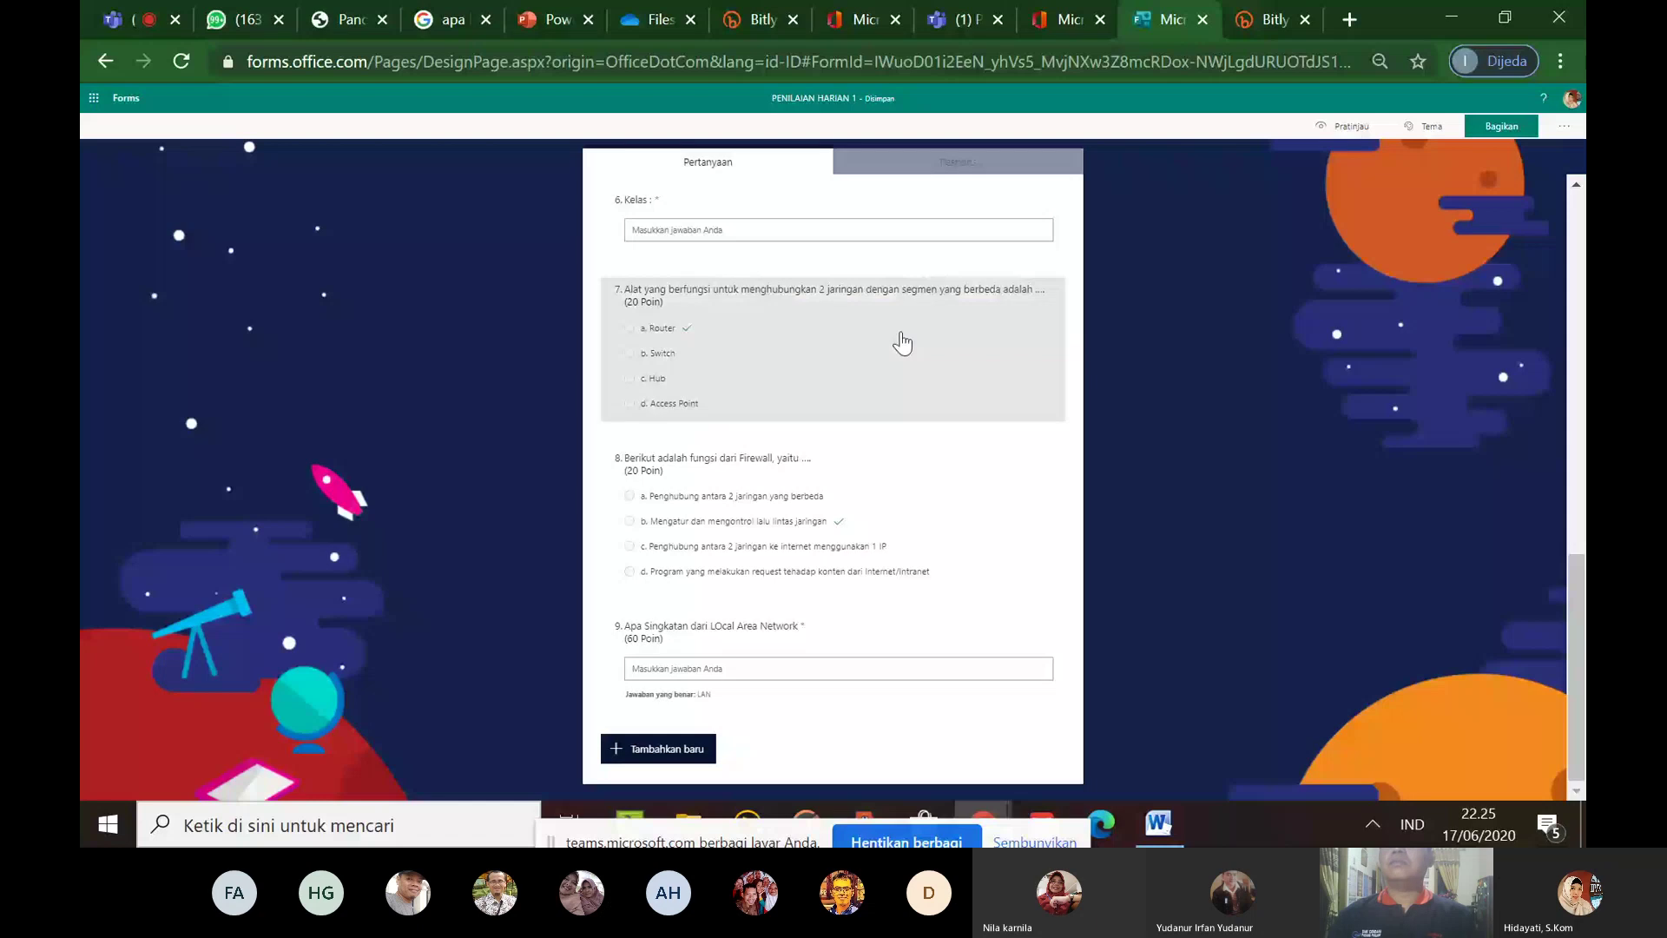
drag(1578, 568, 1578, 533)
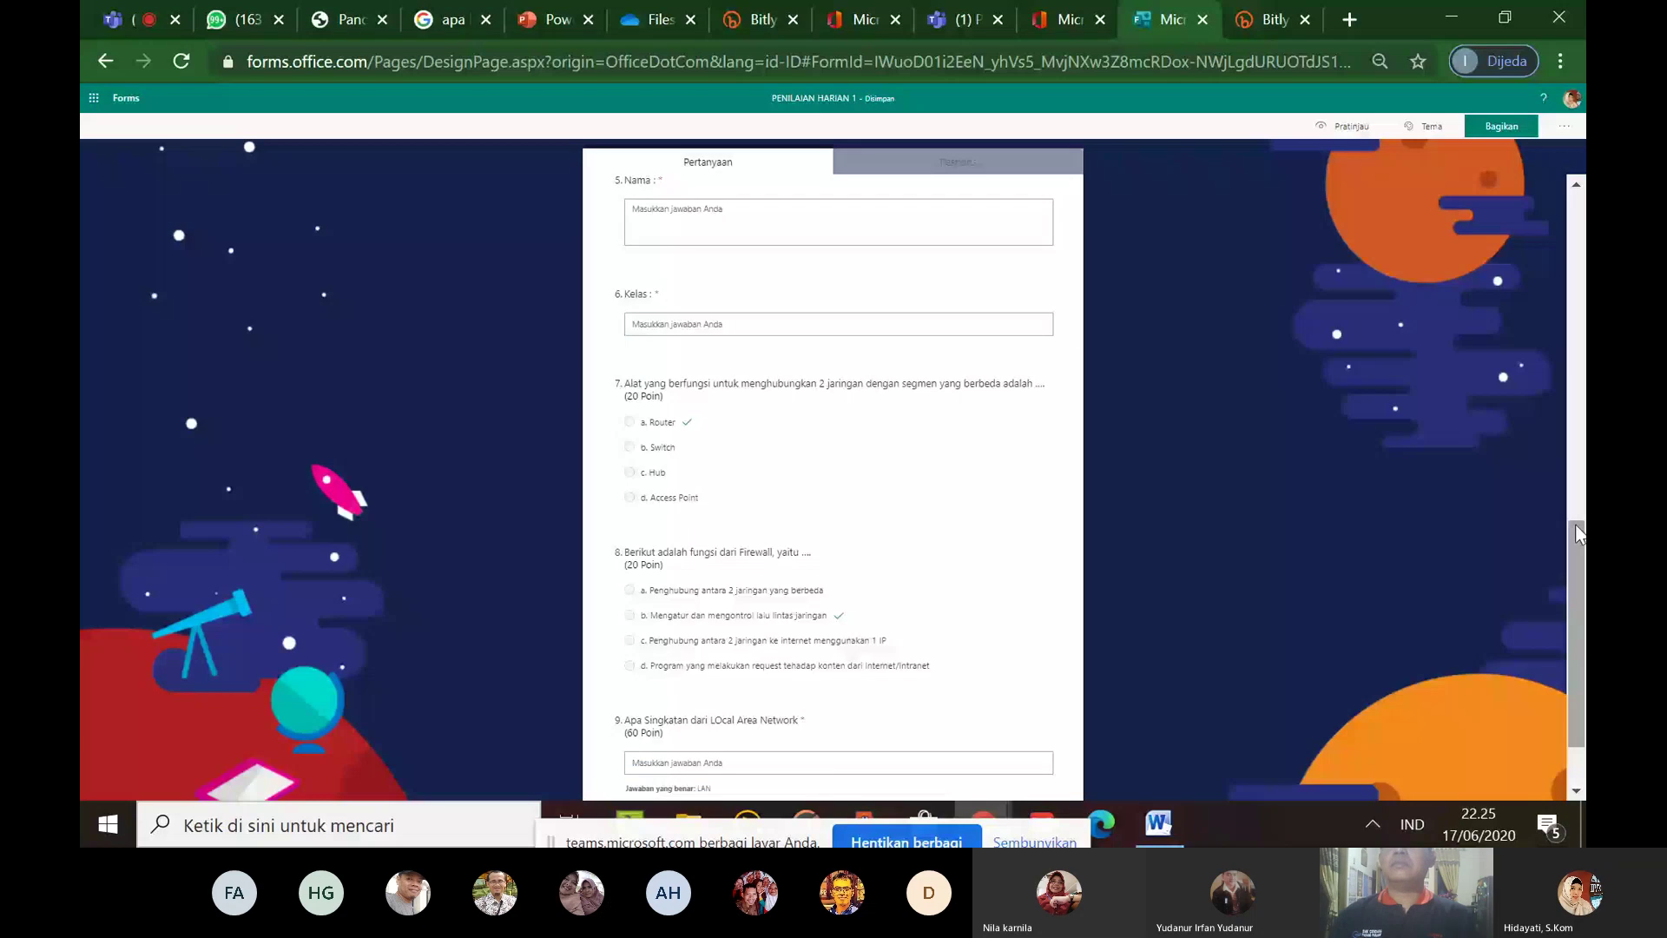
key(ctrl+0)
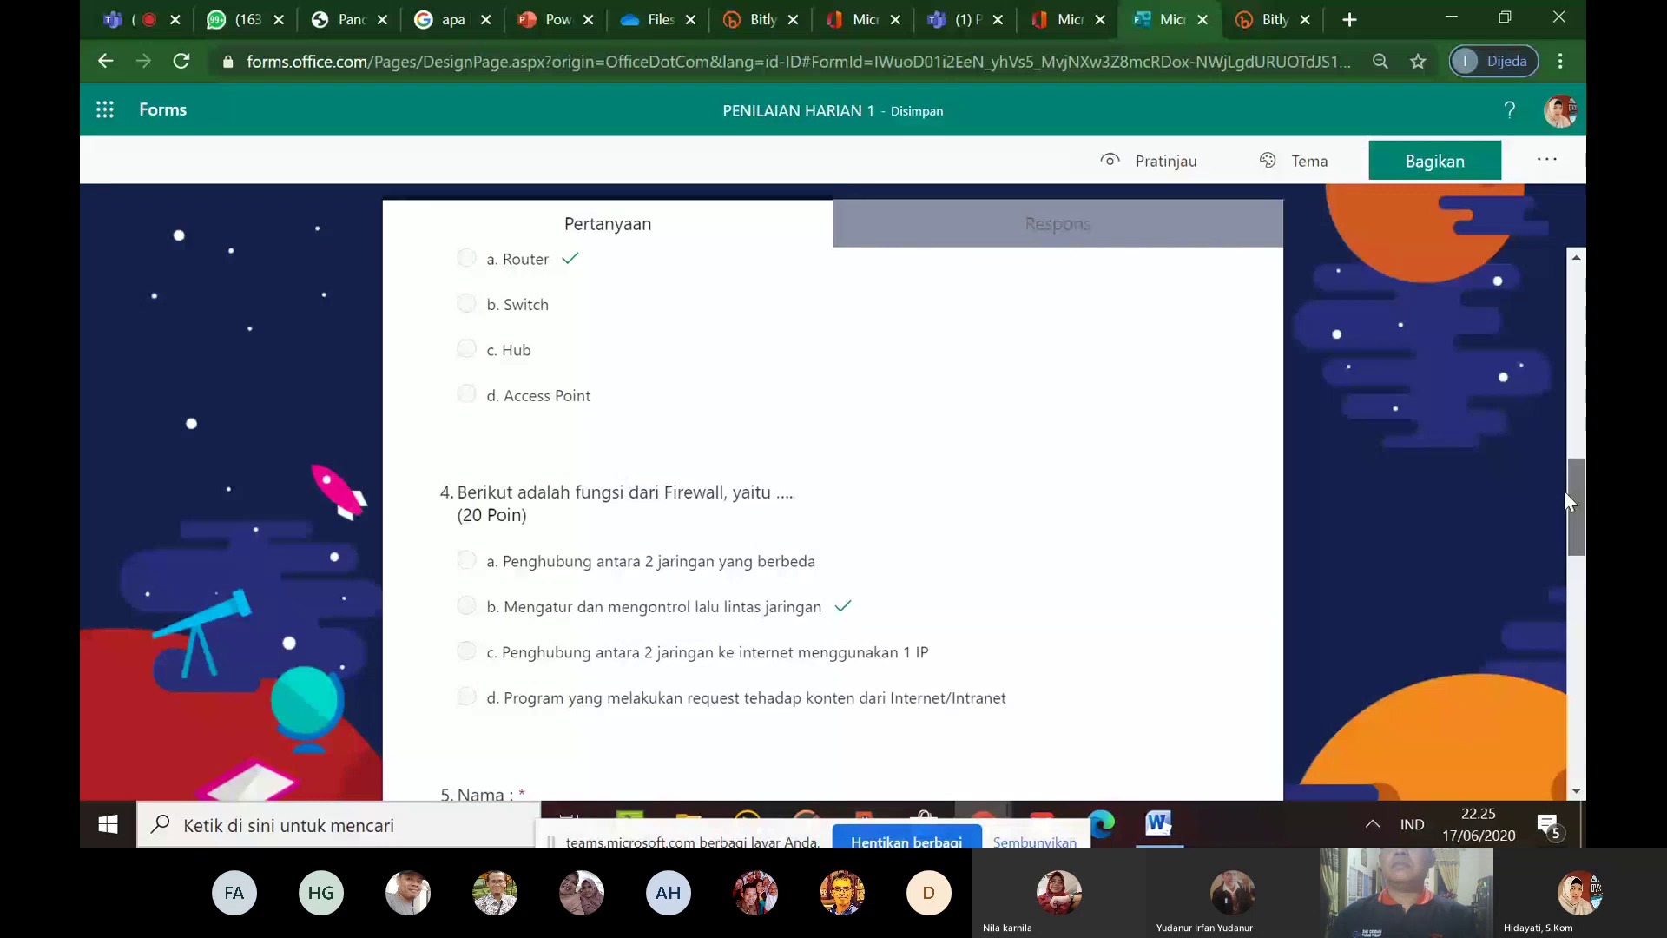
drag(1565, 493, 1565, 364)
Look at the ESSAY section's options without choosing any, and at the move controls of the Nama question
click(1242, 339)
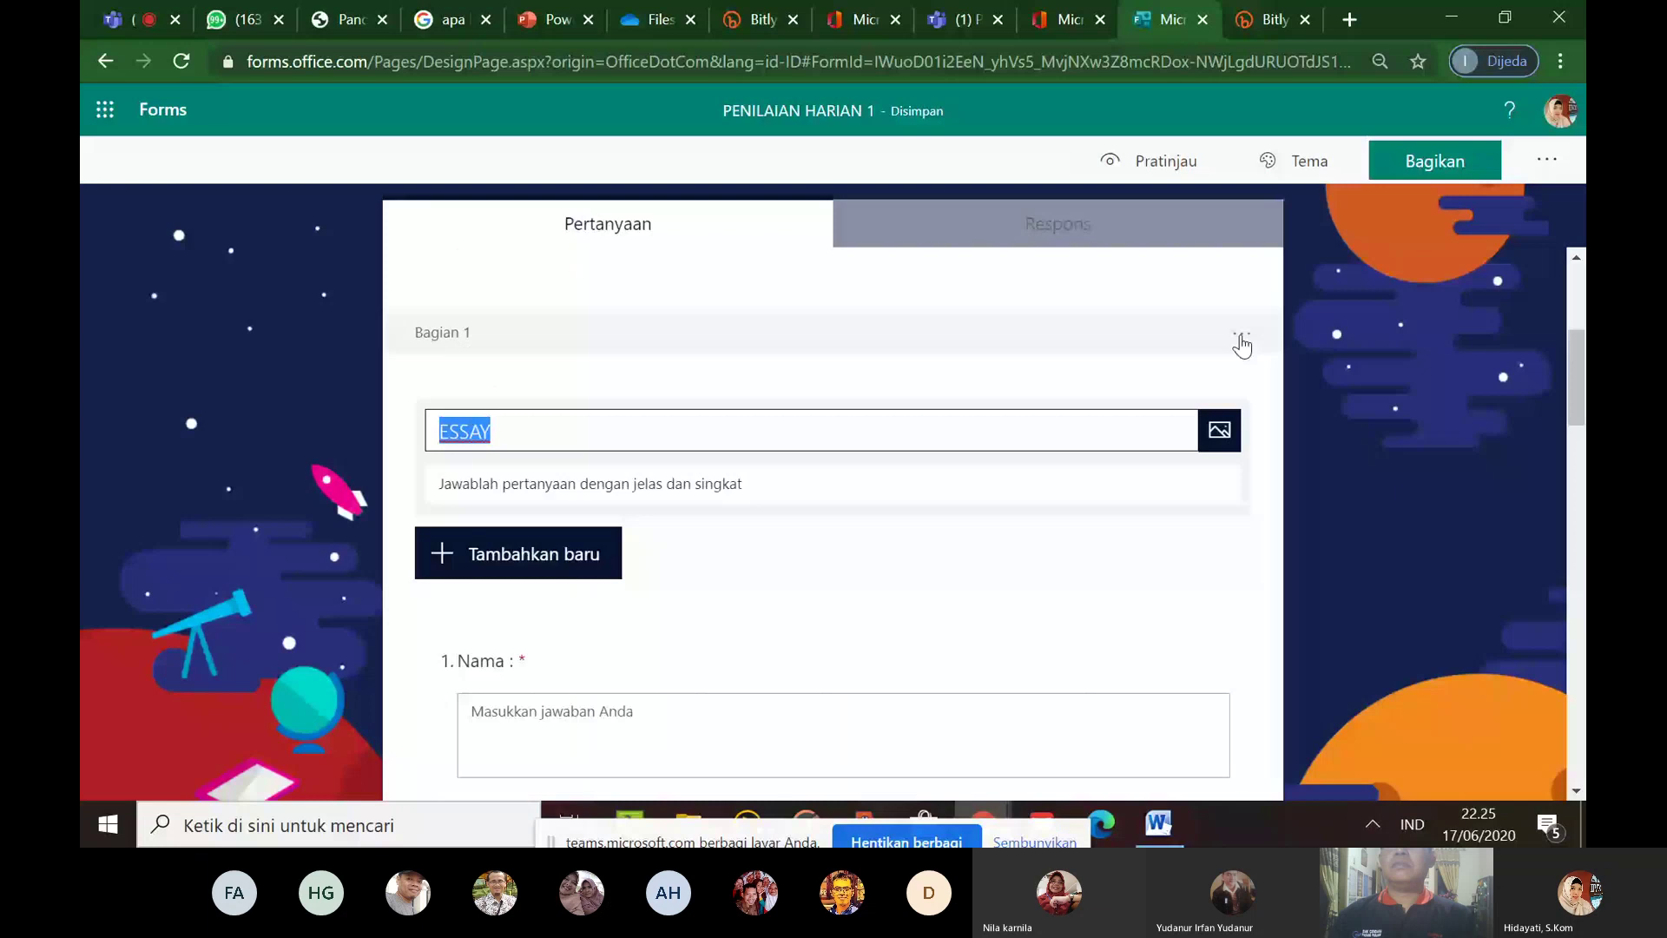
click(1241, 338)
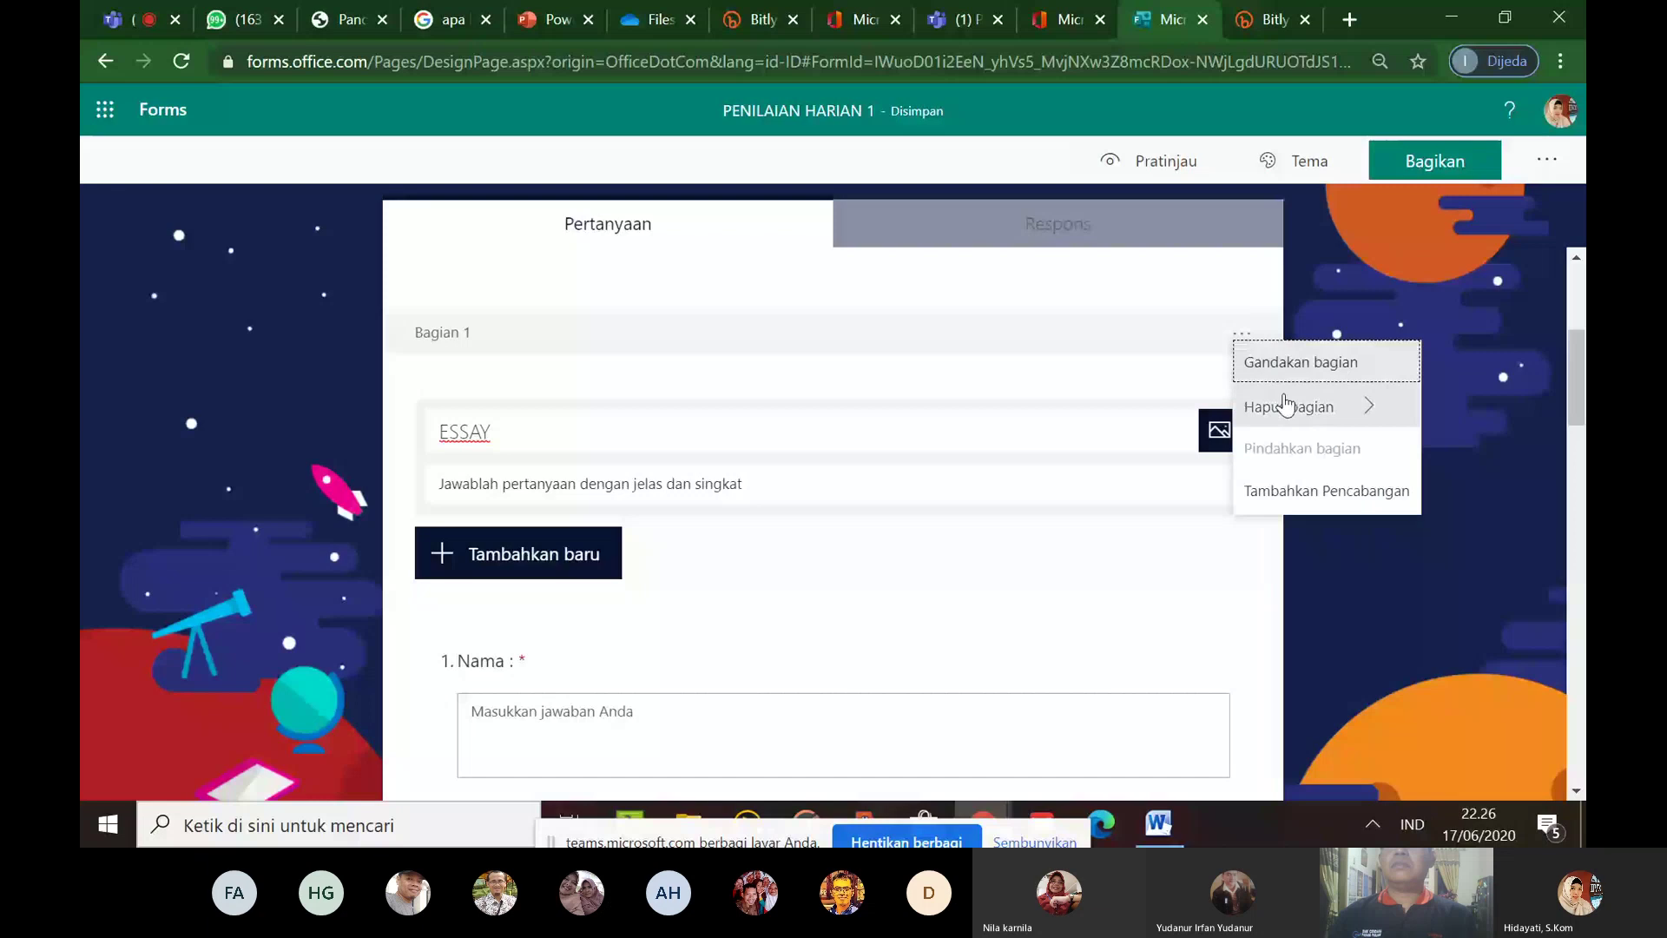
click(1123, 357)
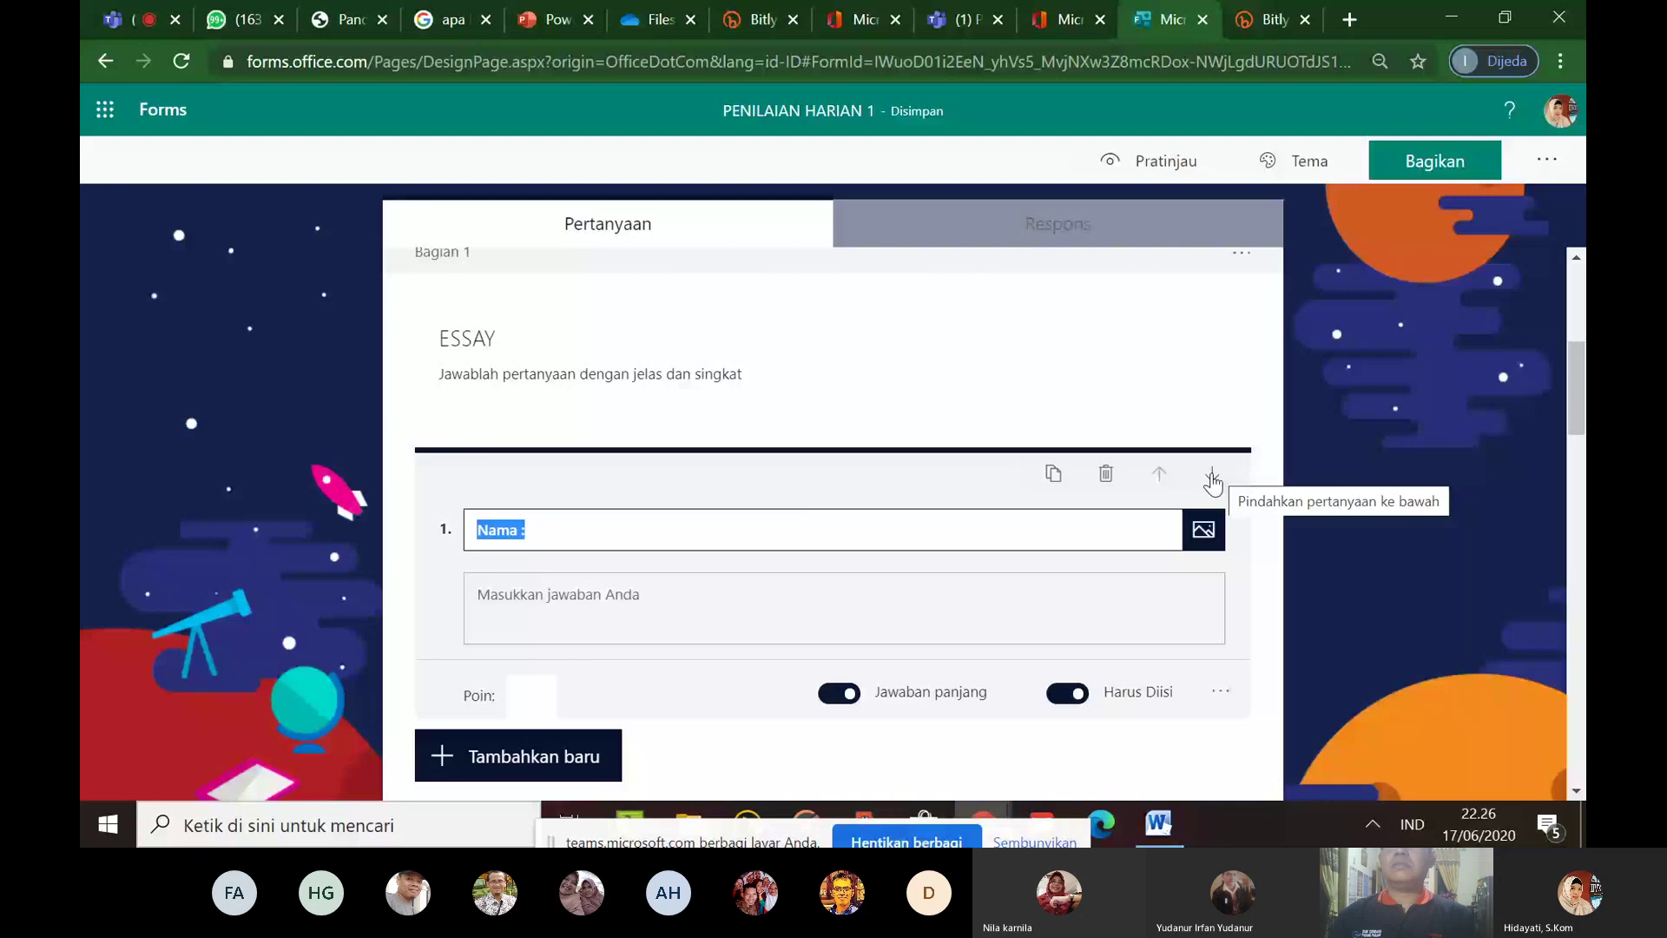
drag(1578, 427, 1580, 547)
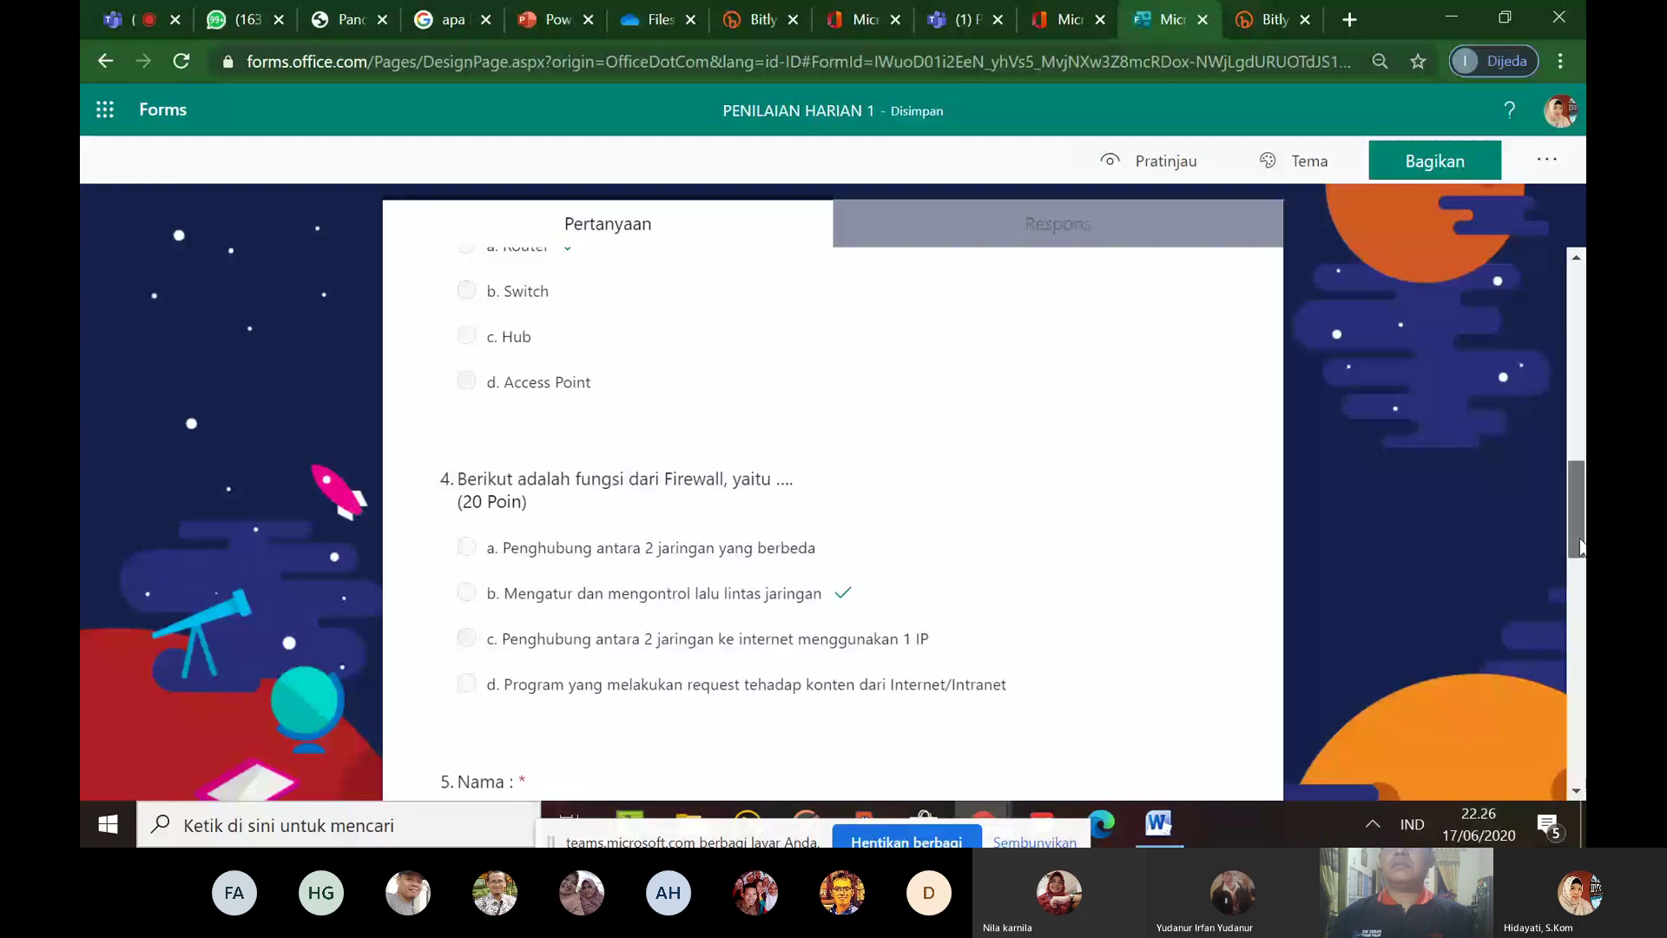
Delete the duplicated Nama and Kelas questions that follow the Firewall question
scroll(1109, 488, down, 3)
click(1110, 488)
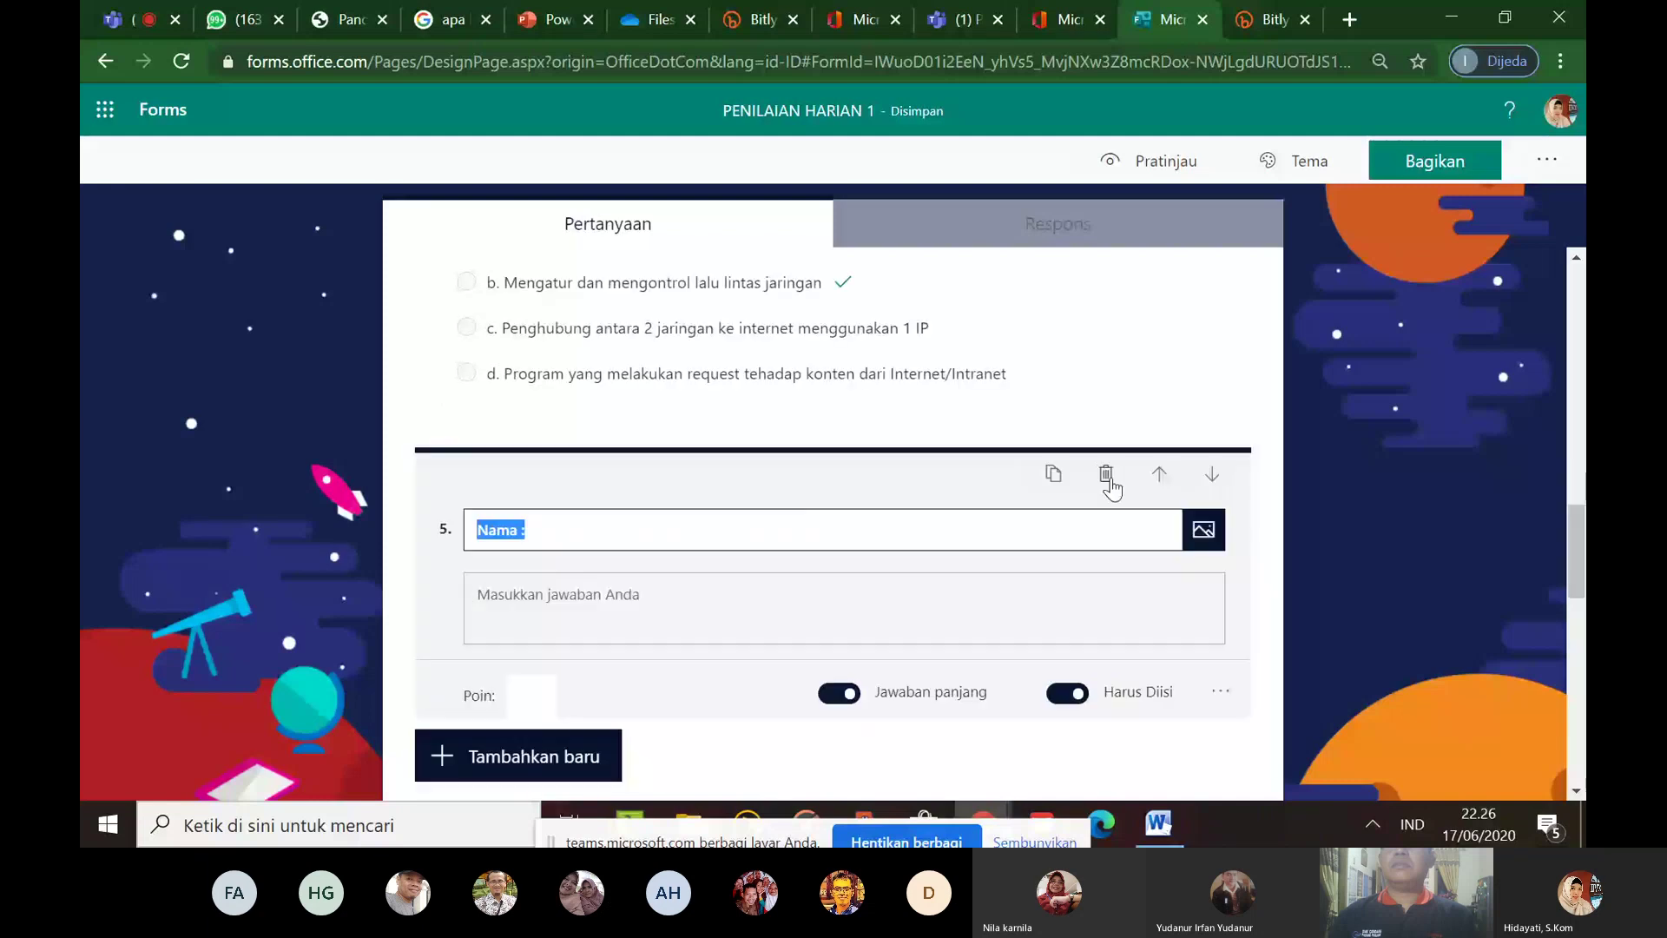
click(1107, 477)
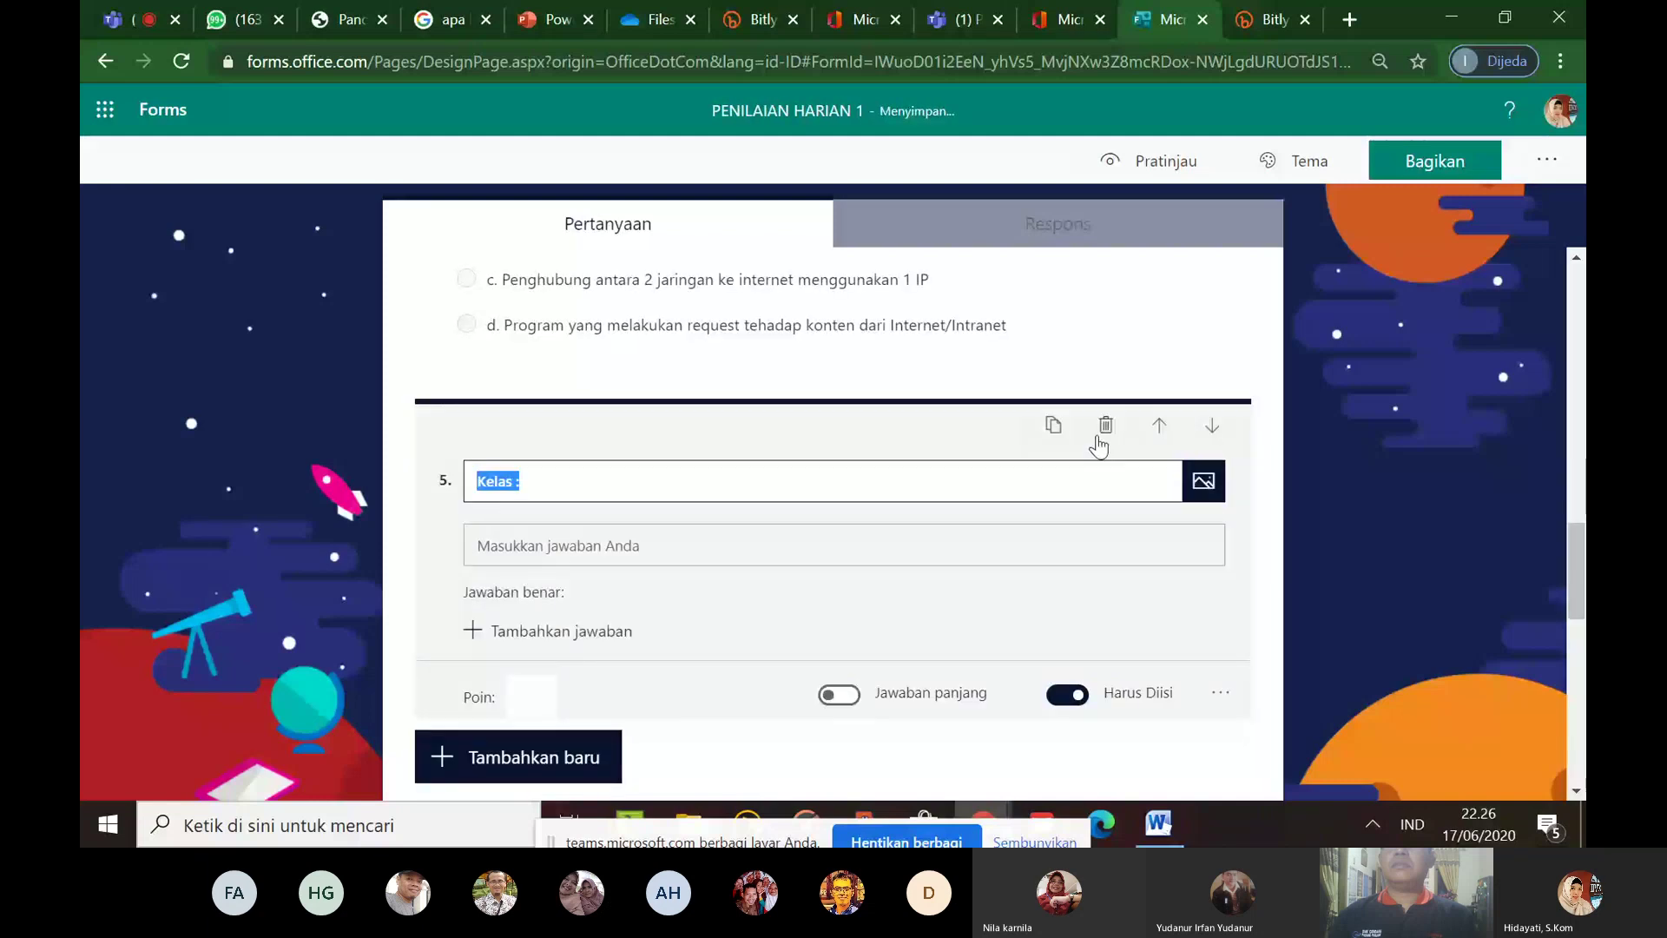
click(1101, 434)
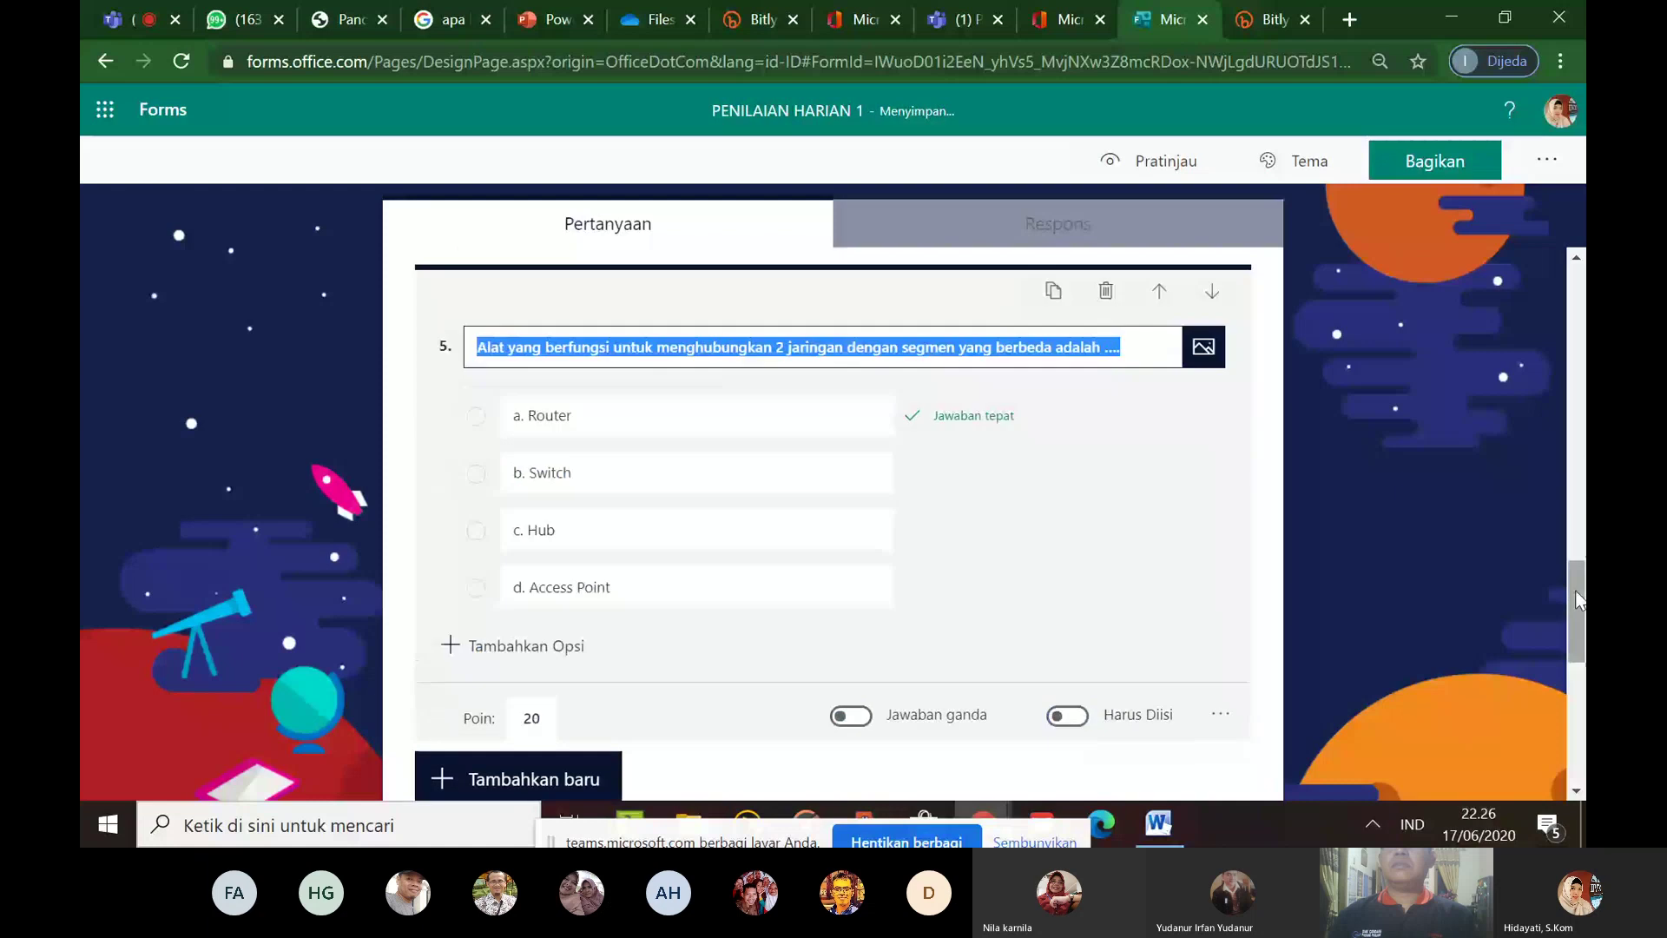
Examine the remaining duplicated multiple-choice questions and the original Kelas question near the start of the quiz
drag(1576, 599, 1570, 603)
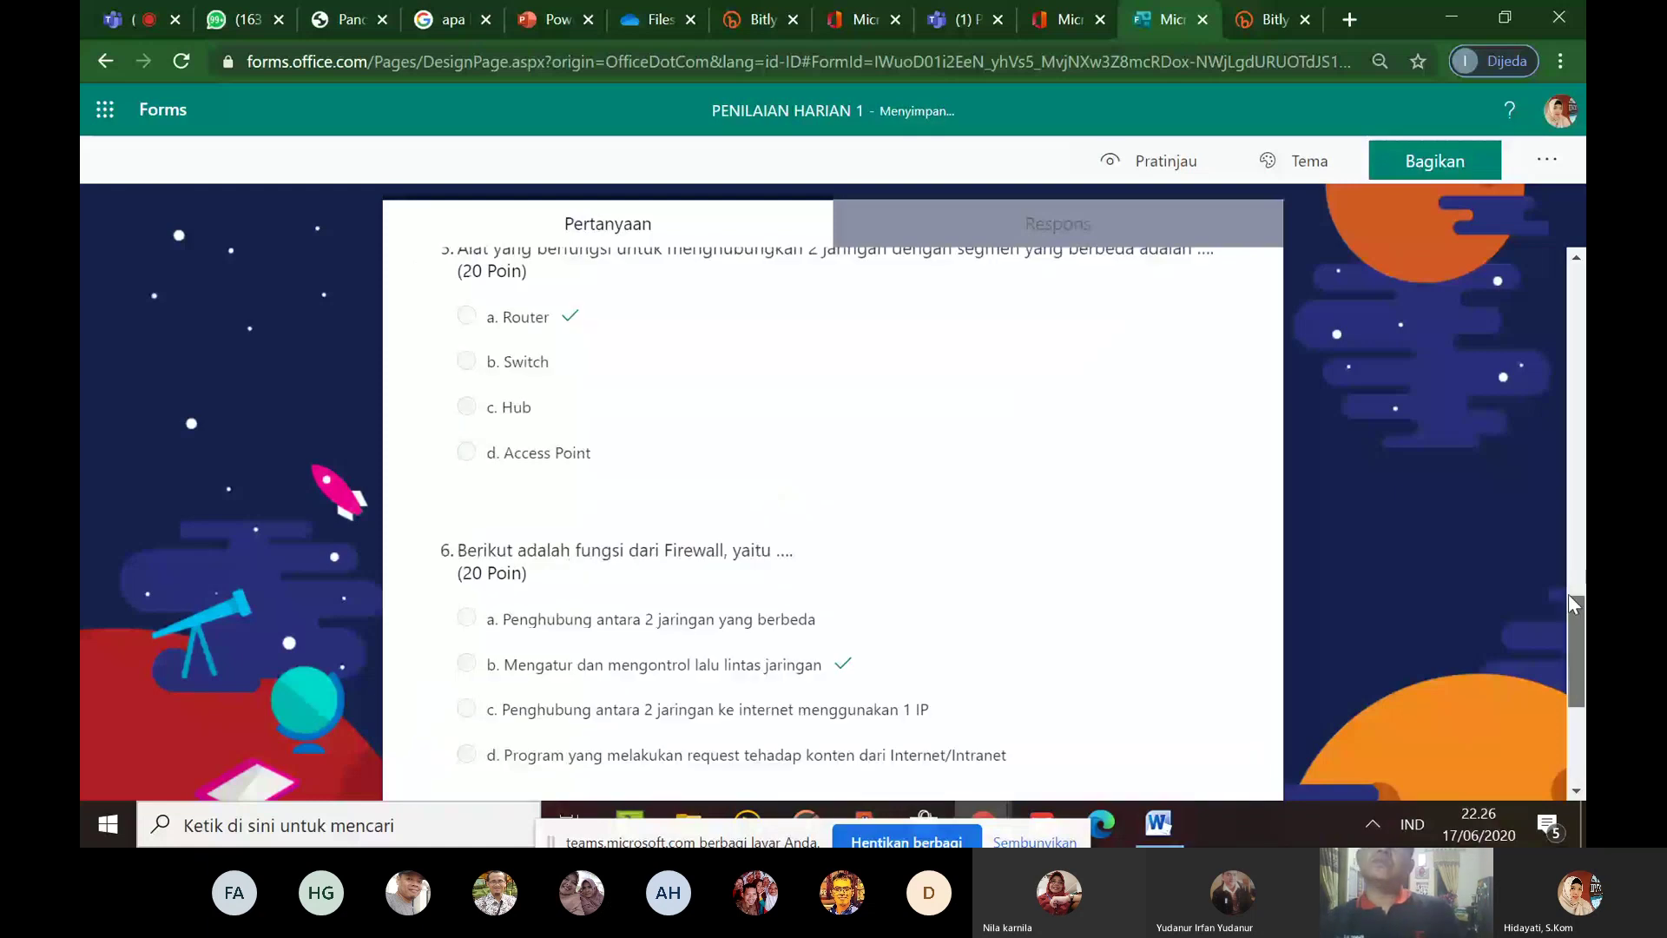
drag(1568, 594, 1567, 560)
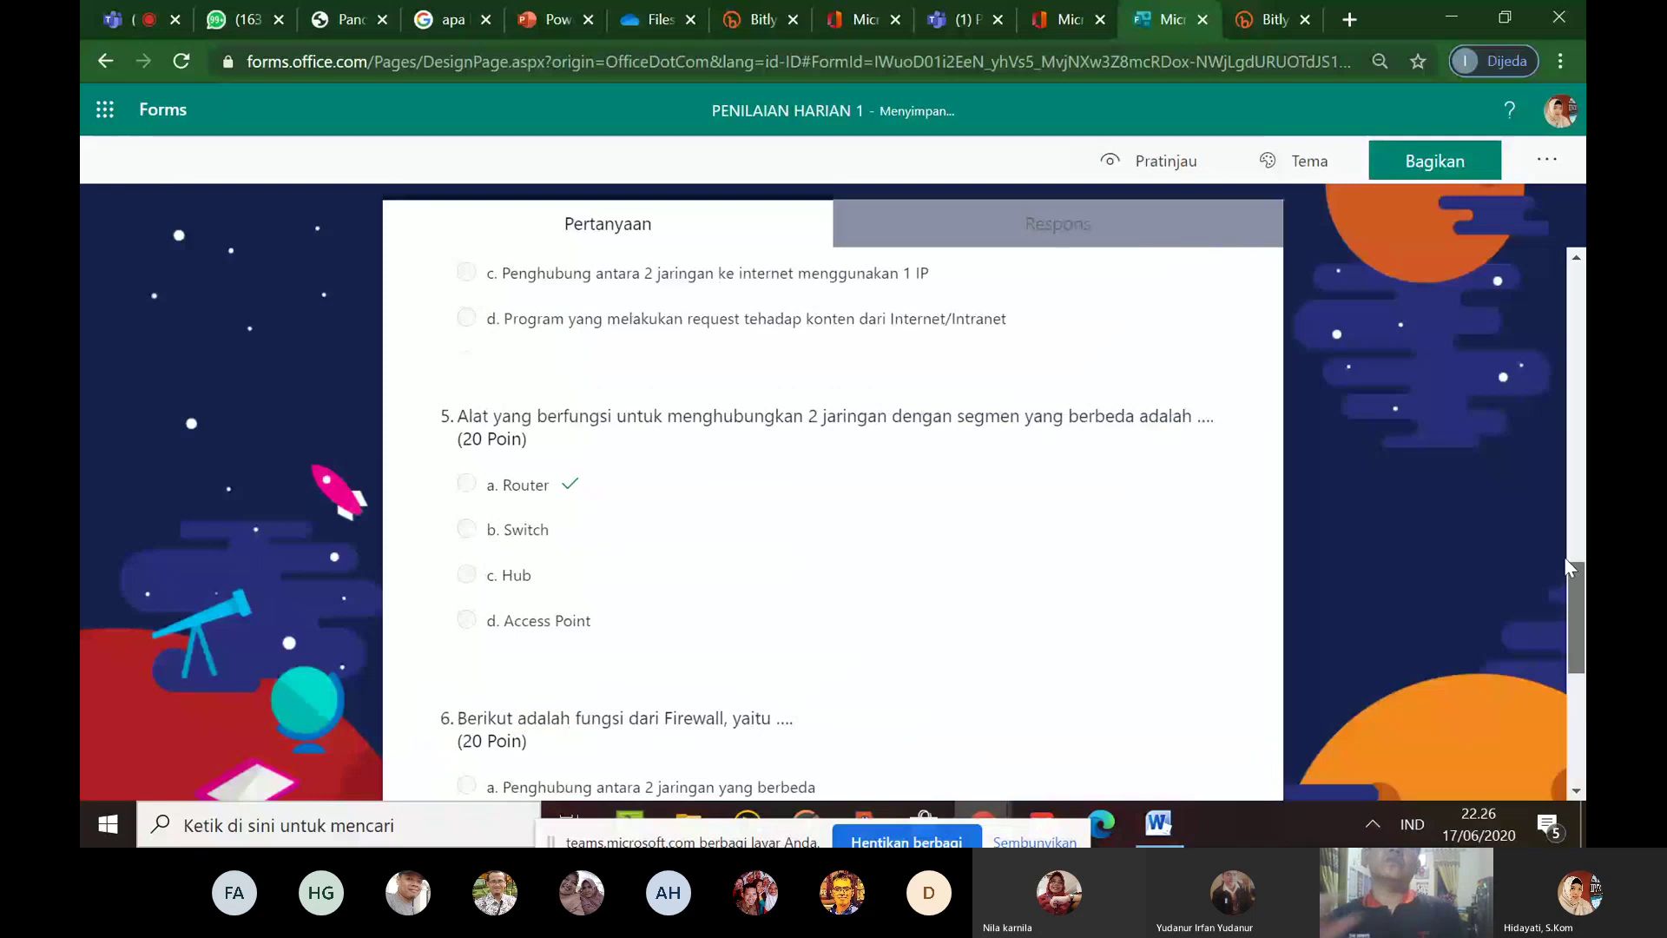
scroll(1153, 595, up, 3)
click(1153, 596)
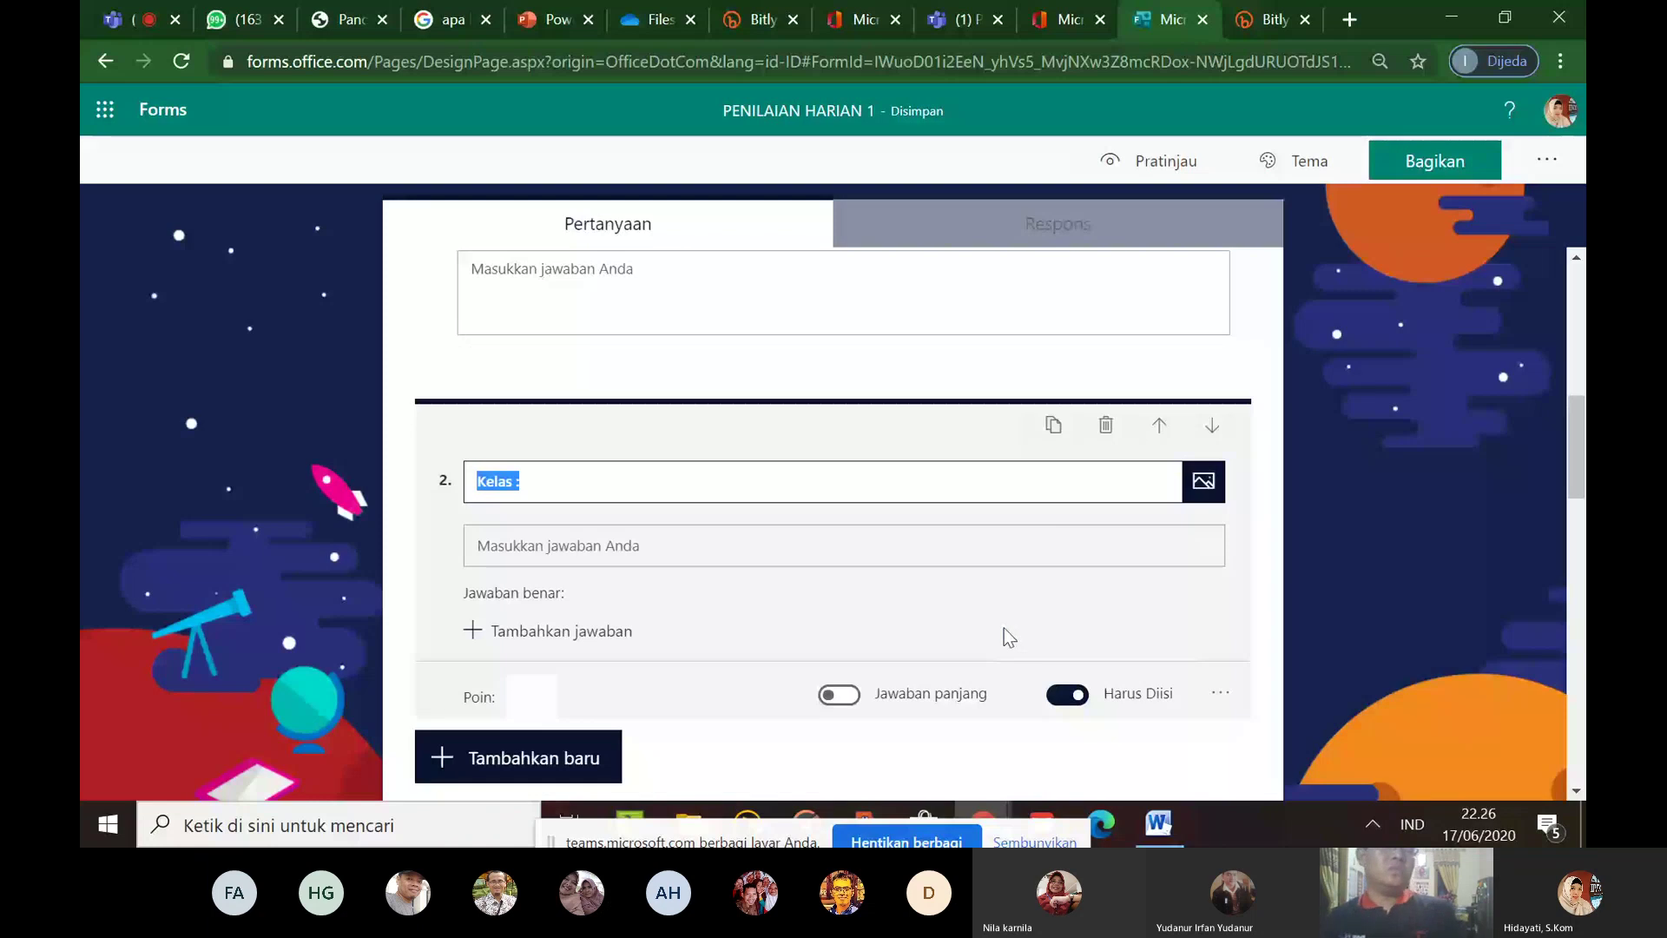
click(1031, 512)
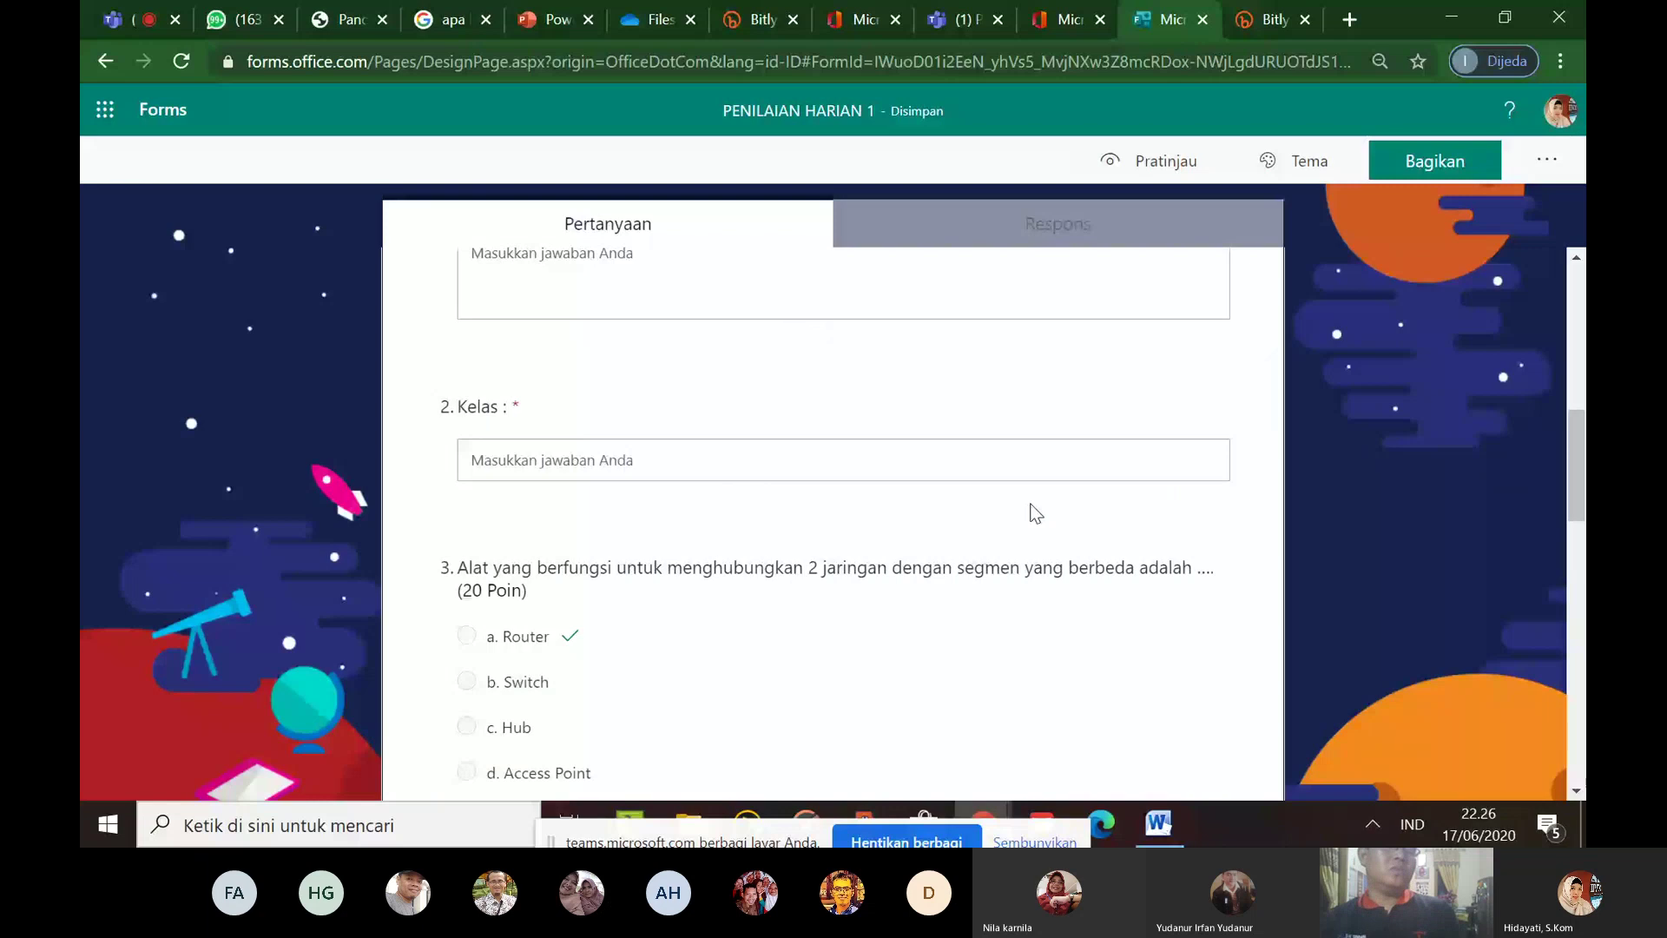
drag(1563, 447, 1559, 356)
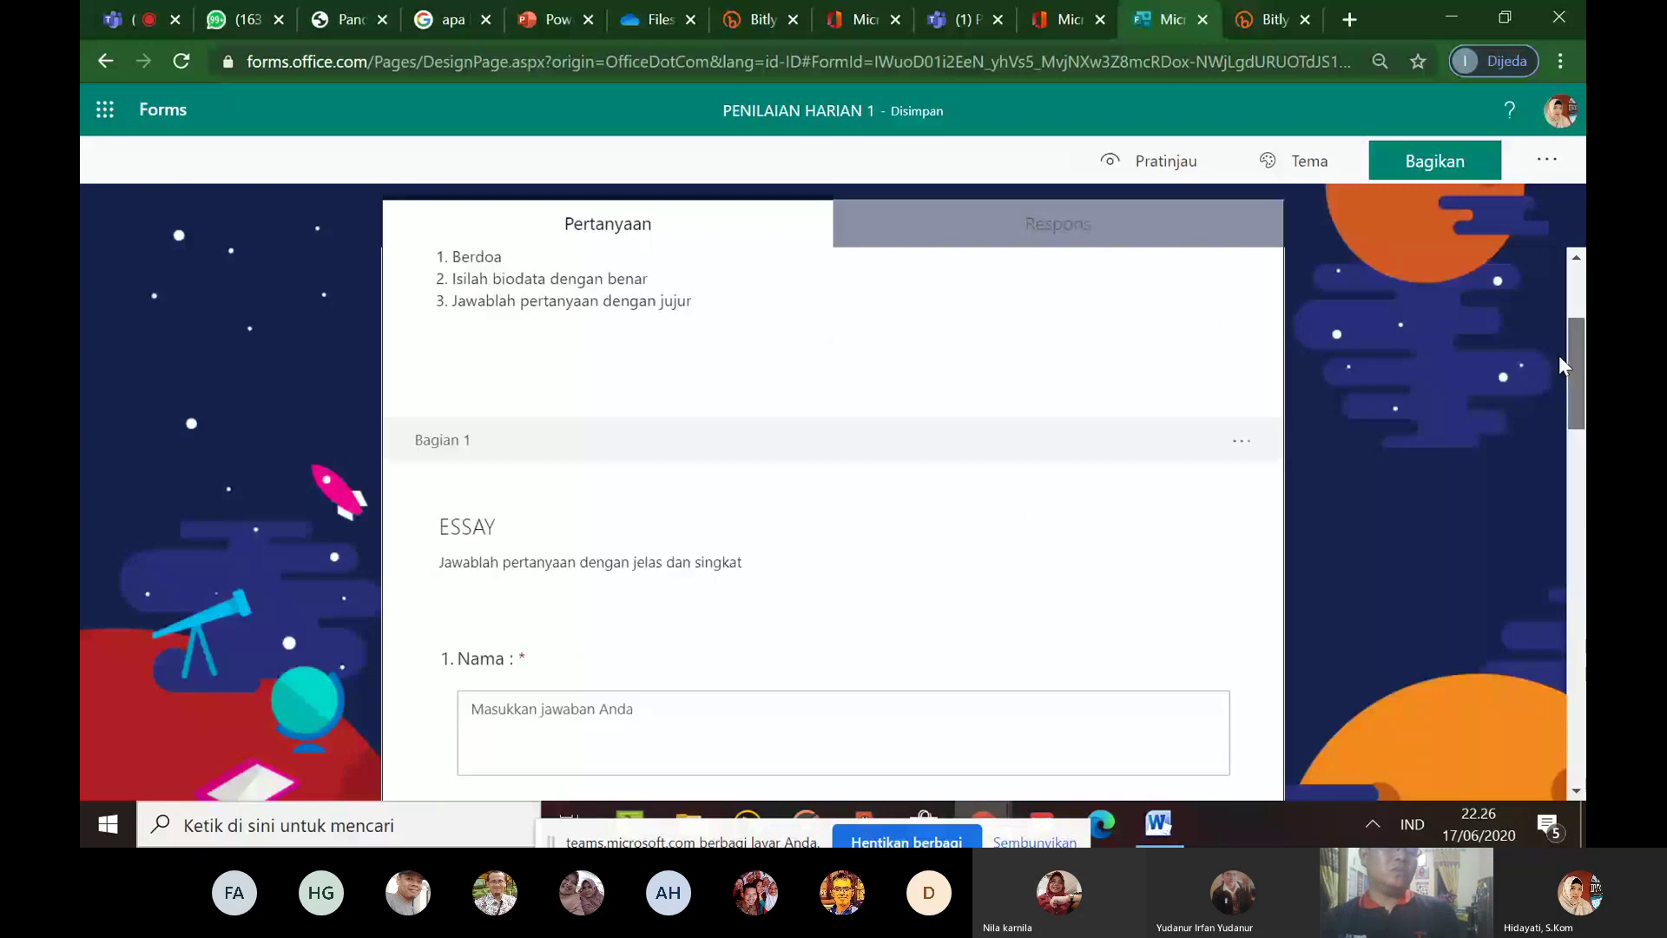
click(1220, 638)
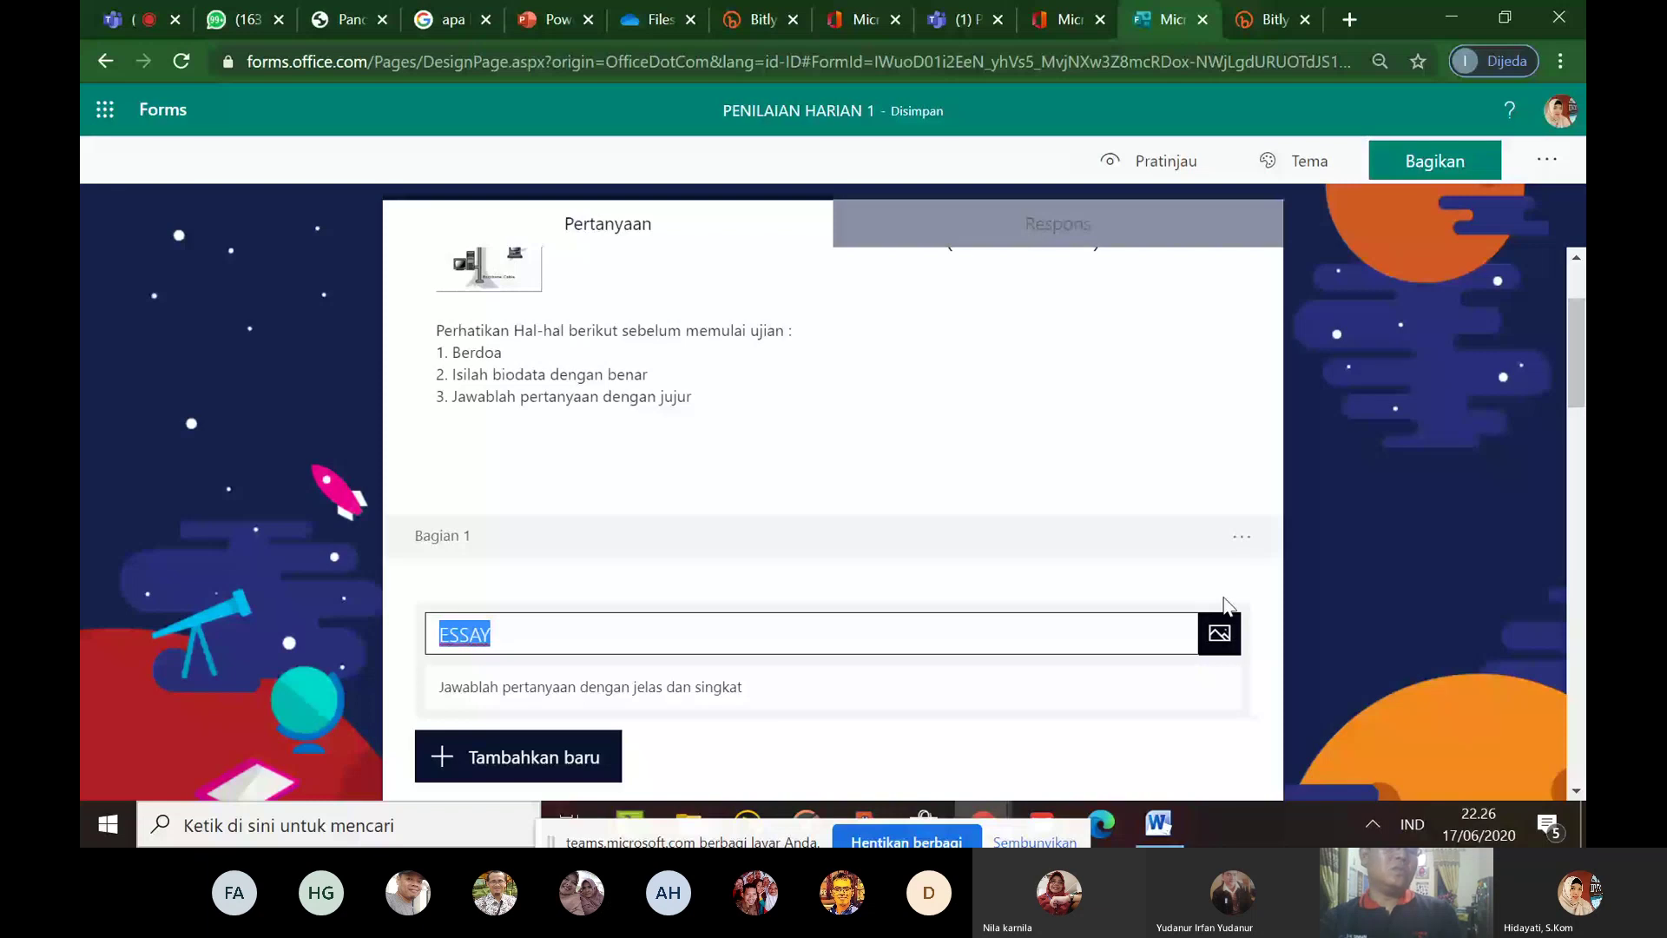
key(Tab)
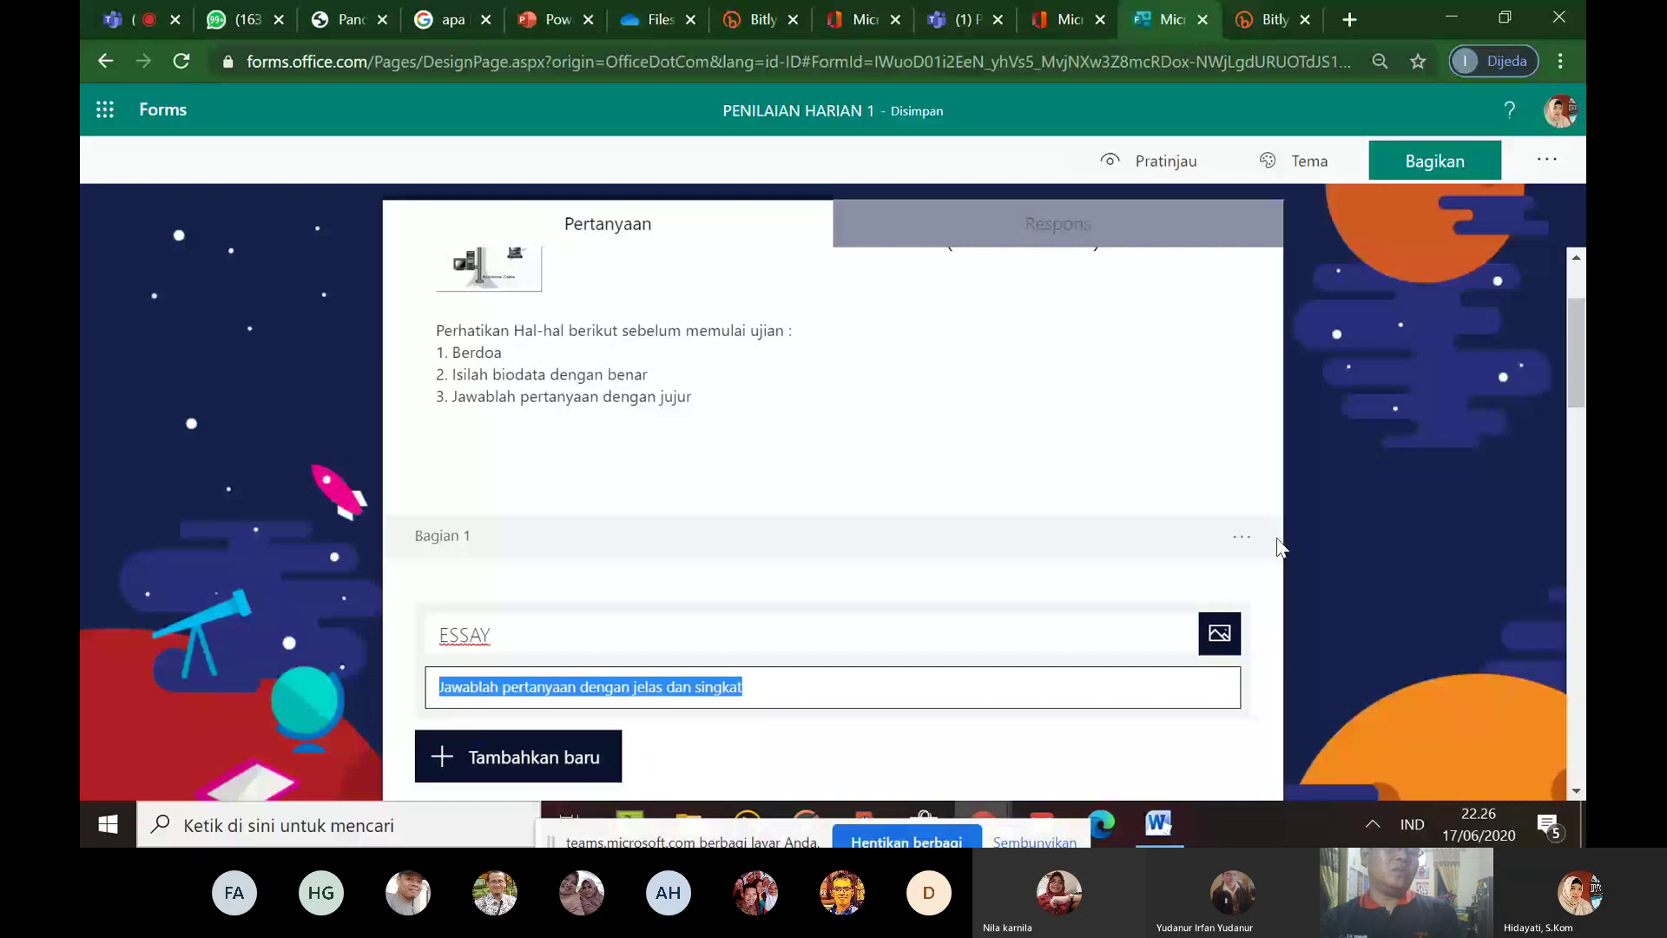
click(1198, 579)
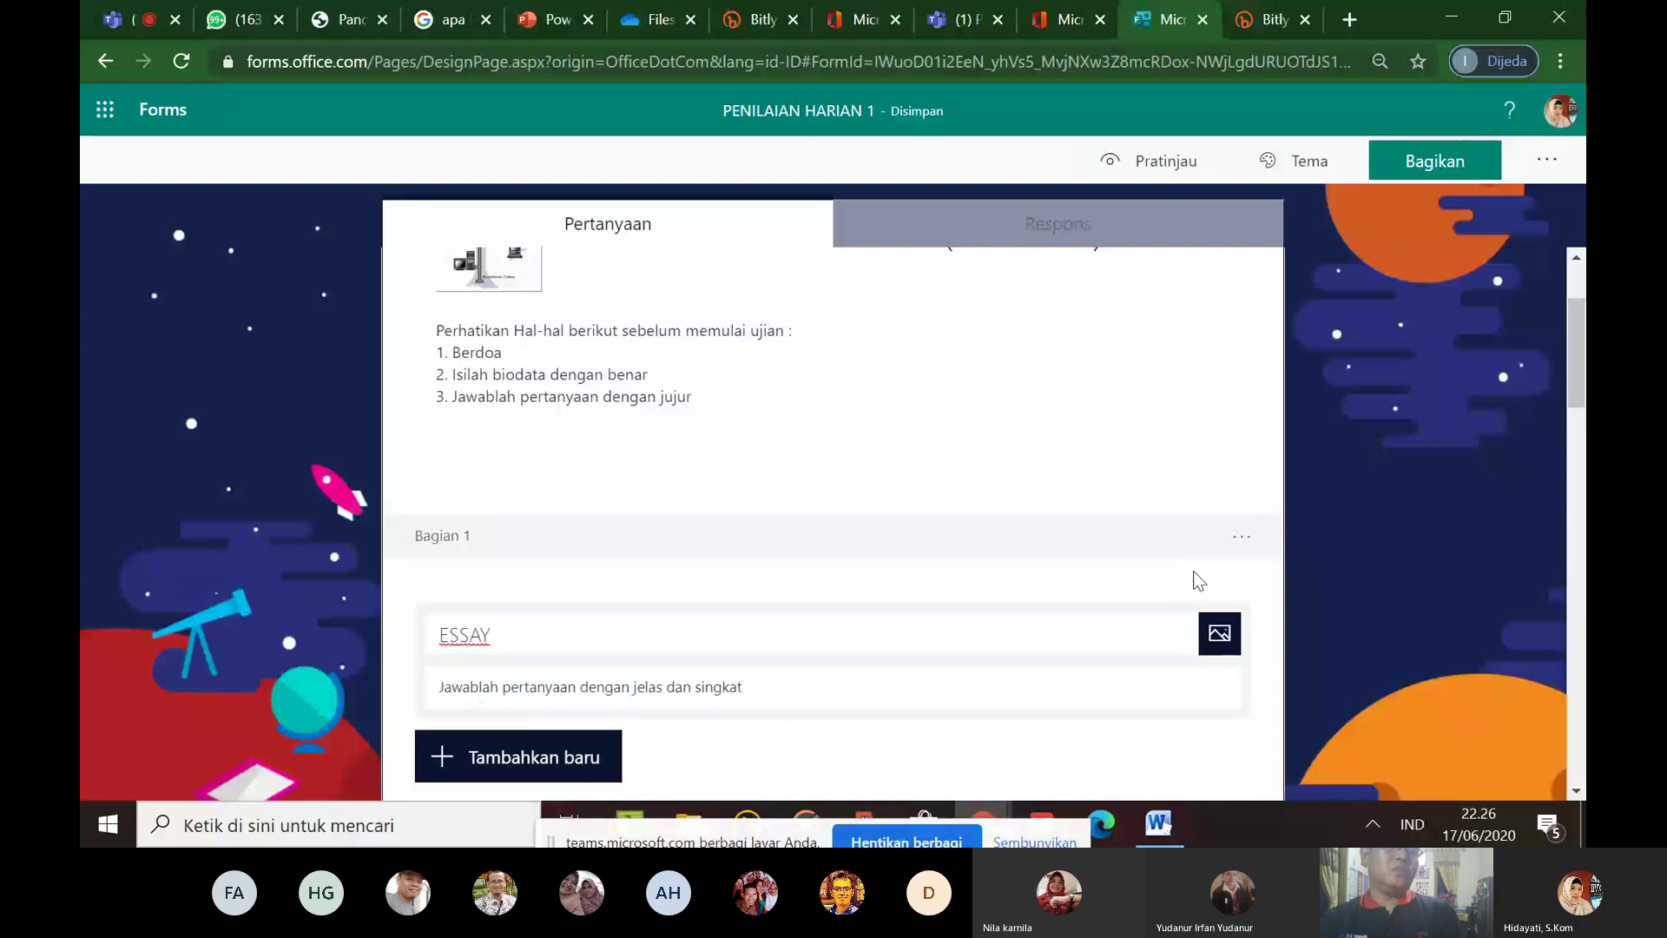
click(1241, 537)
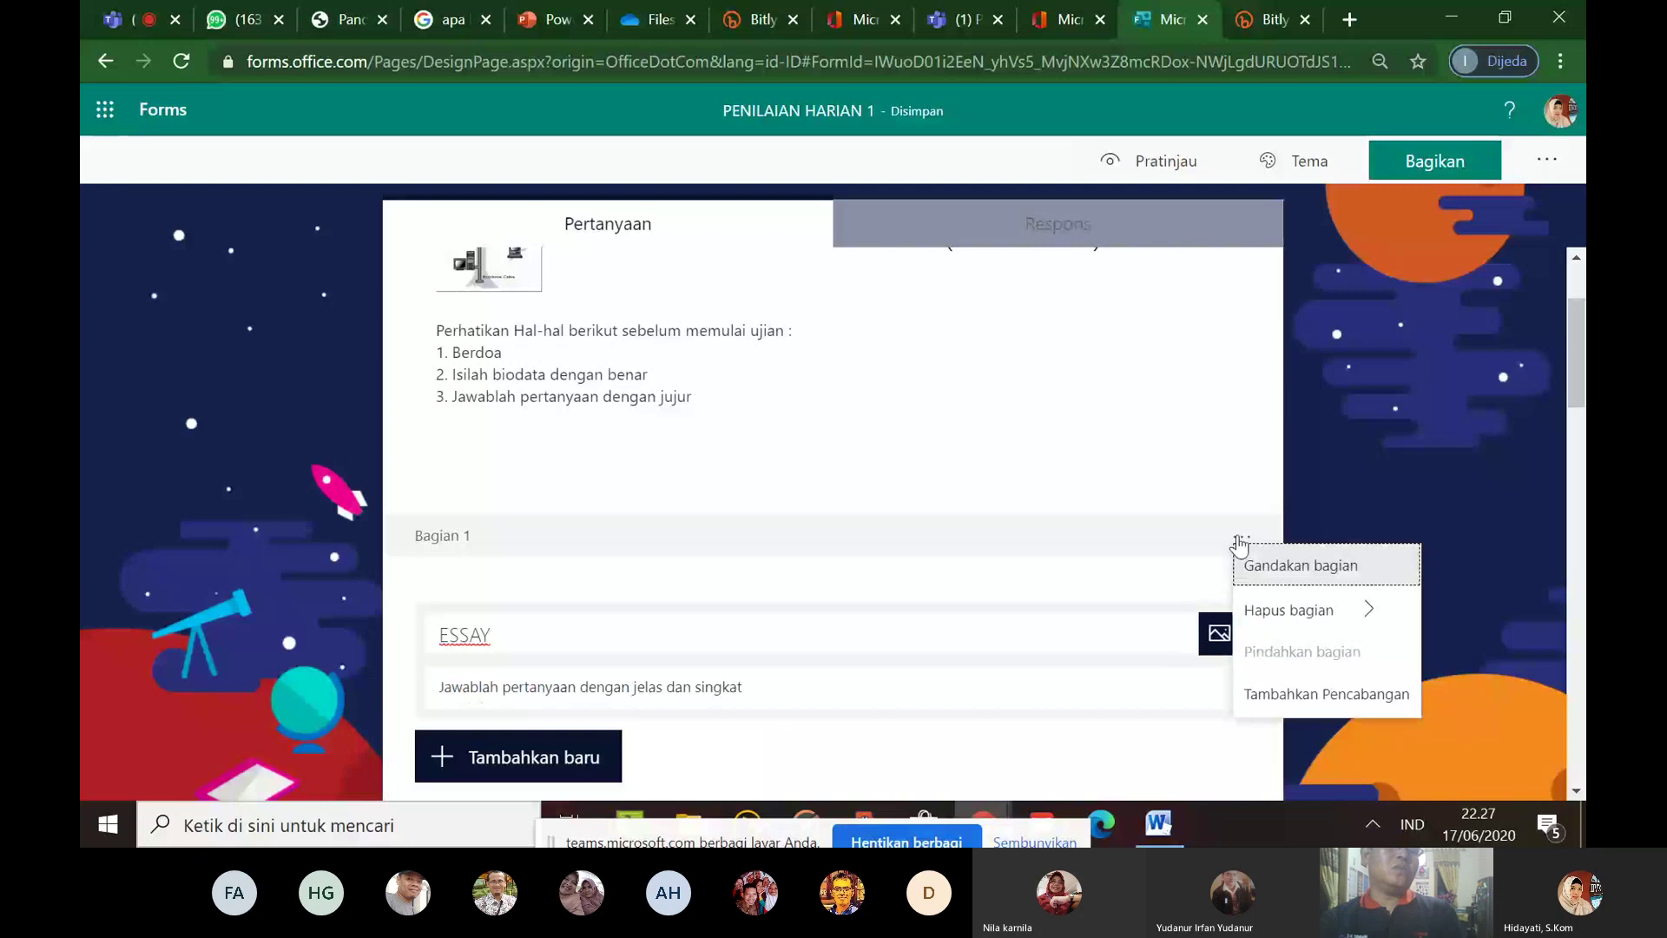
mouse_move(1270, 610)
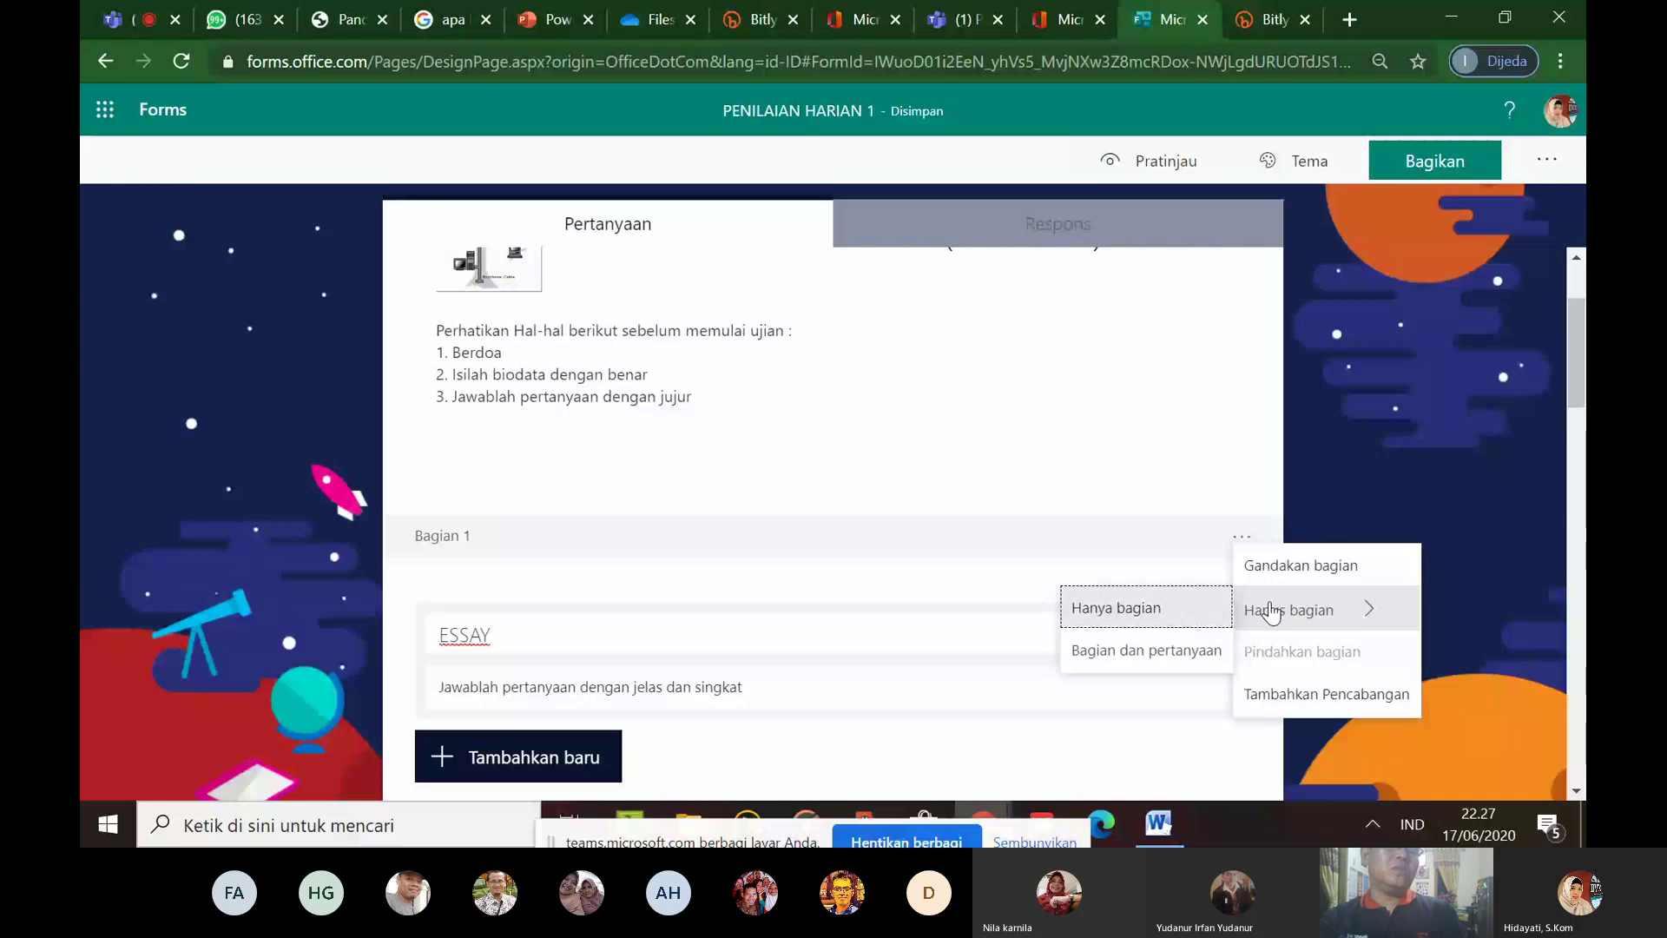
click(1162, 649)
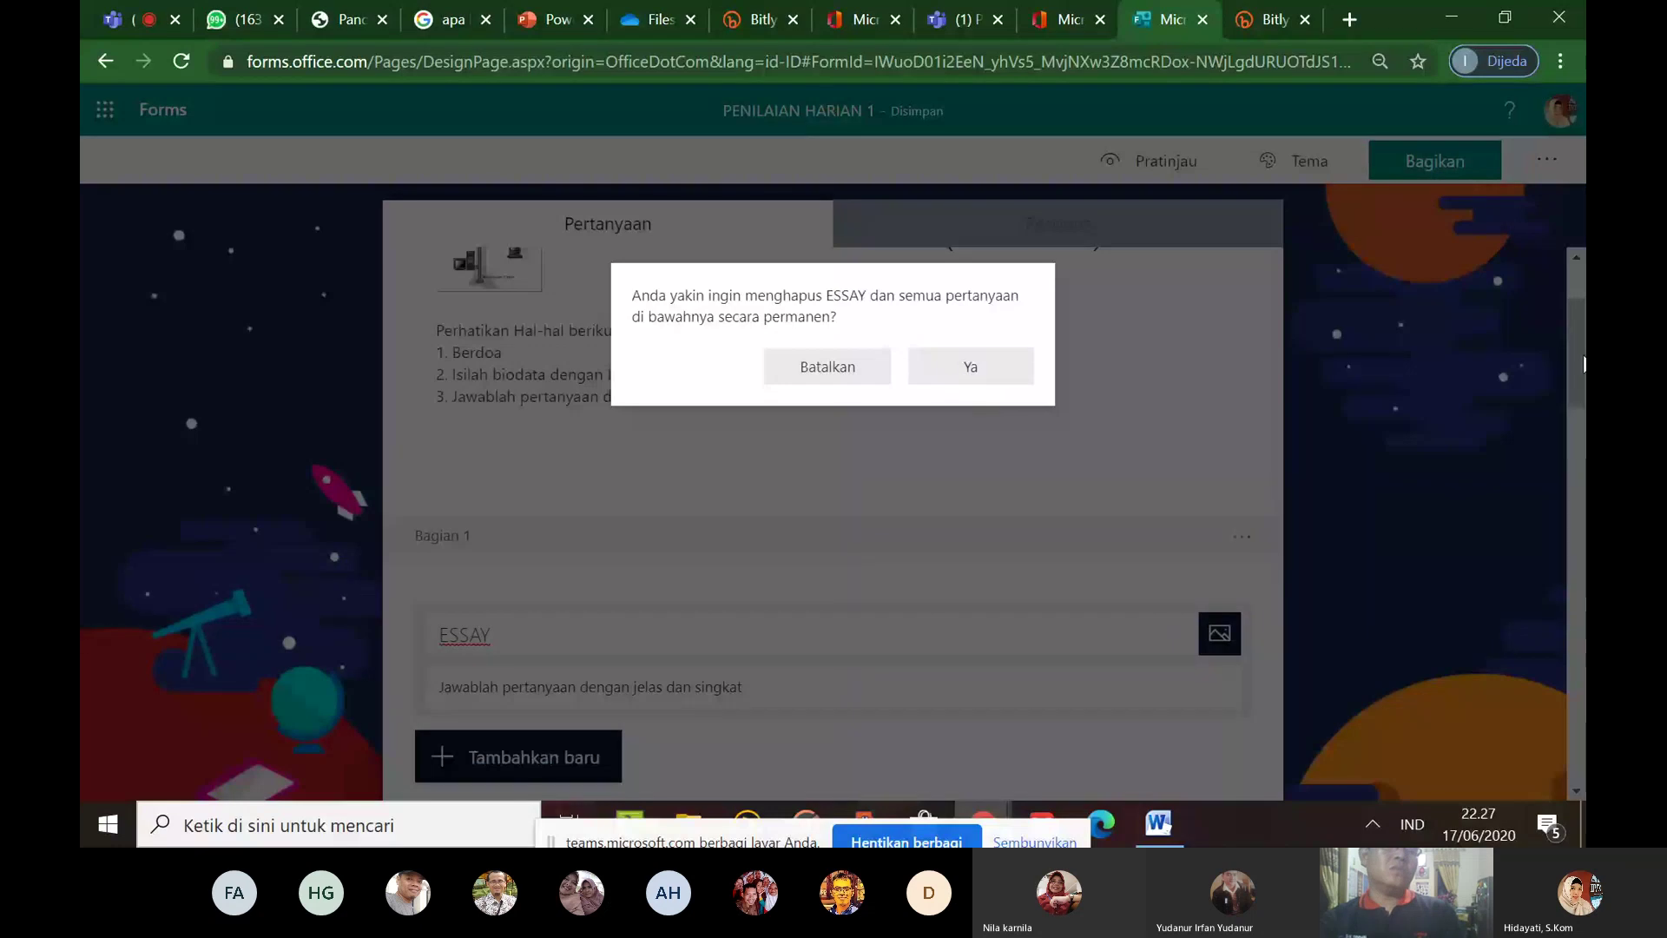
click(861, 377)
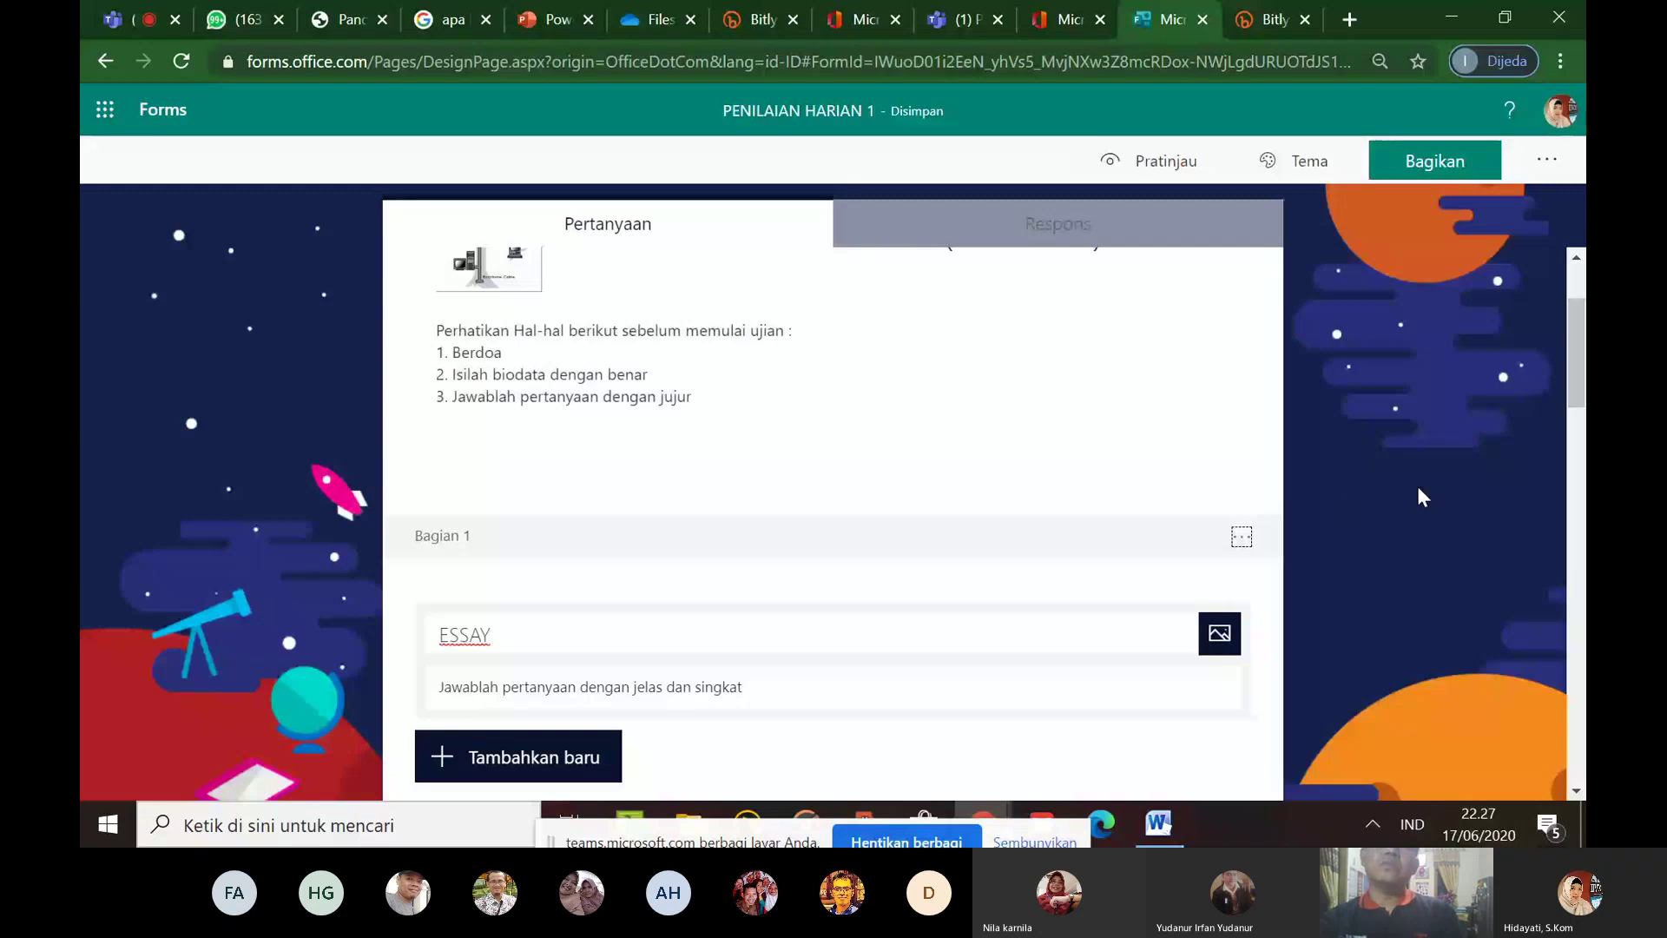
Delete the ESSAY section together with all of its questions
scroll(1419, 489, down, 4)
drag(1566, 418, 1565, 409)
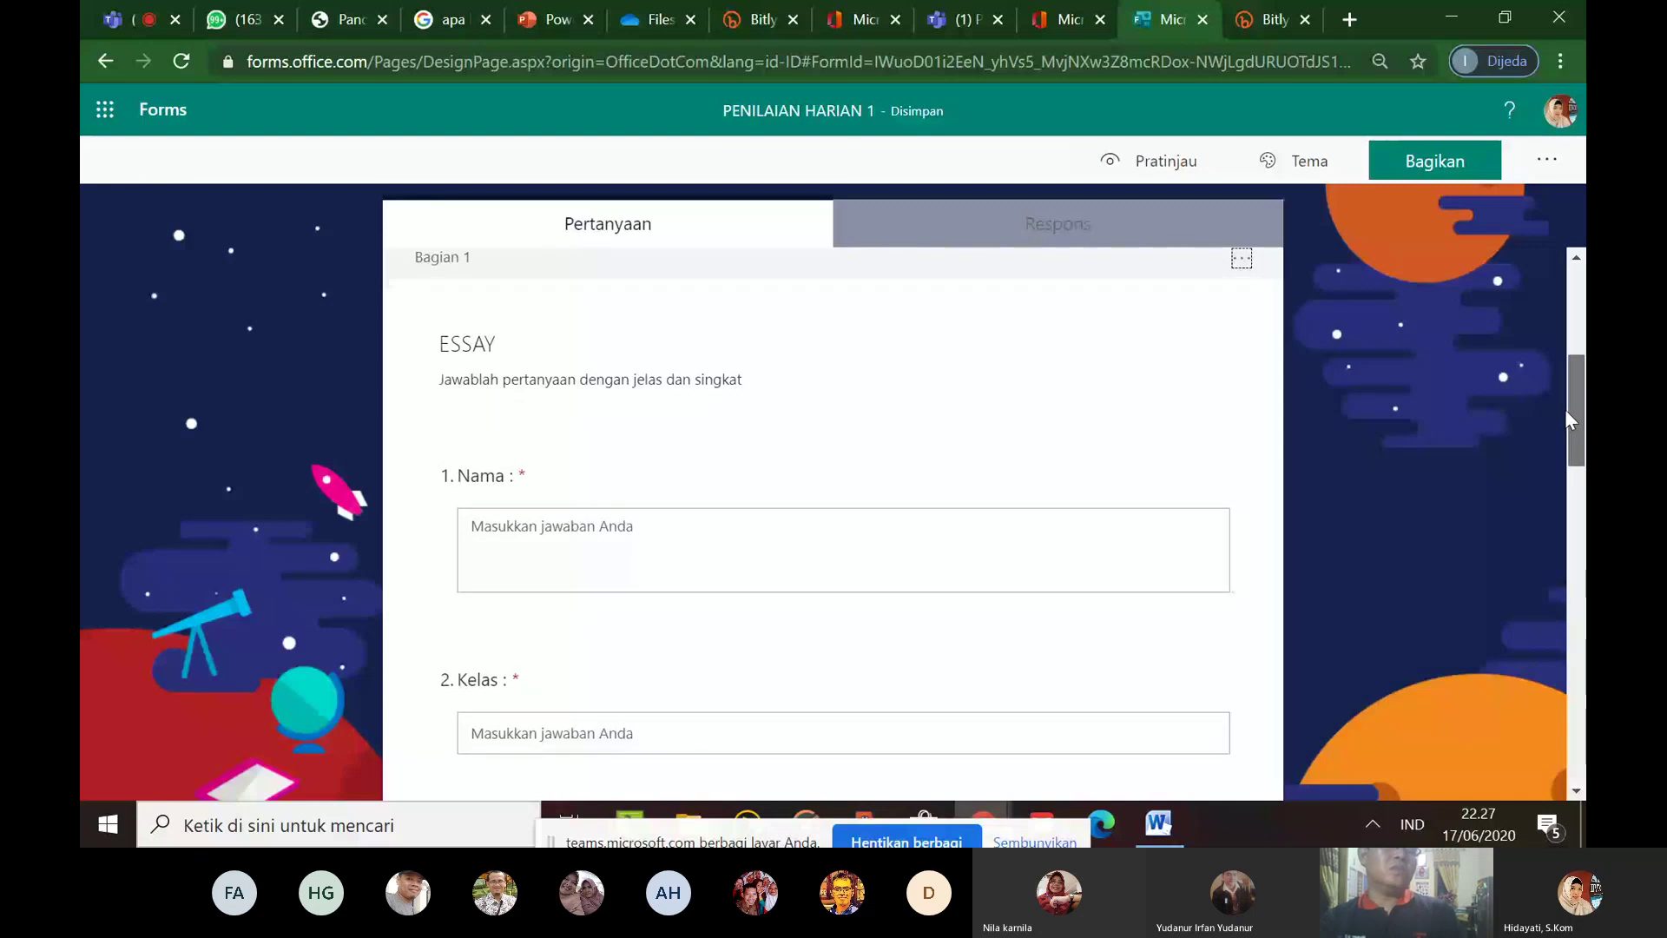
drag(1564, 409, 1564, 416)
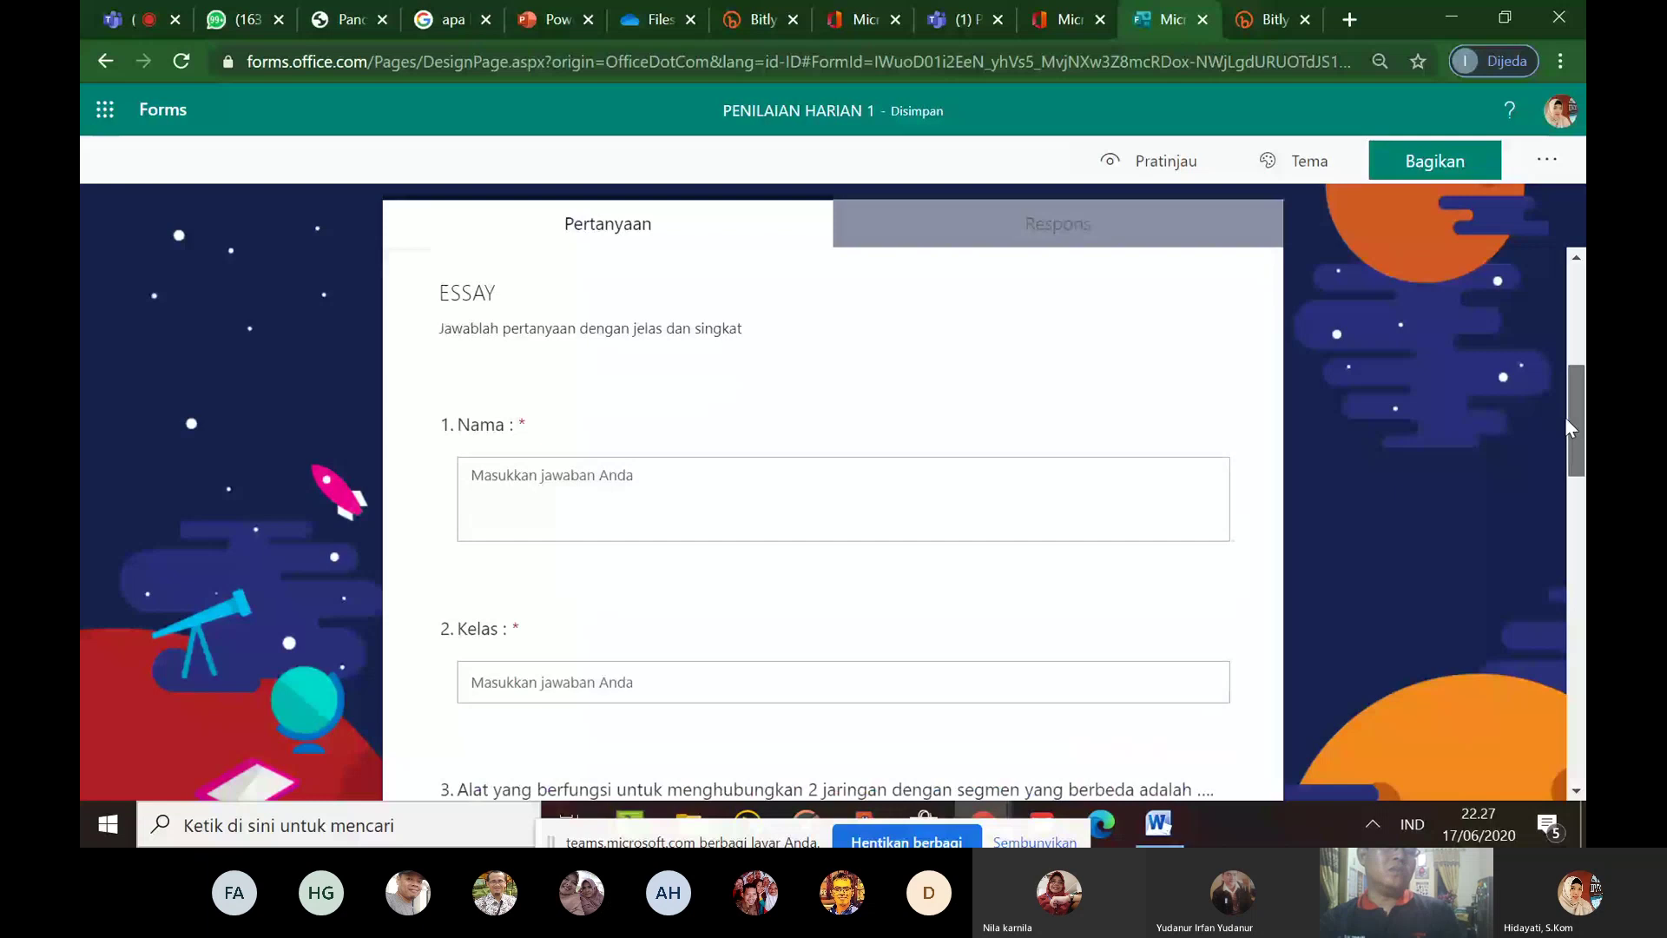
click(1187, 351)
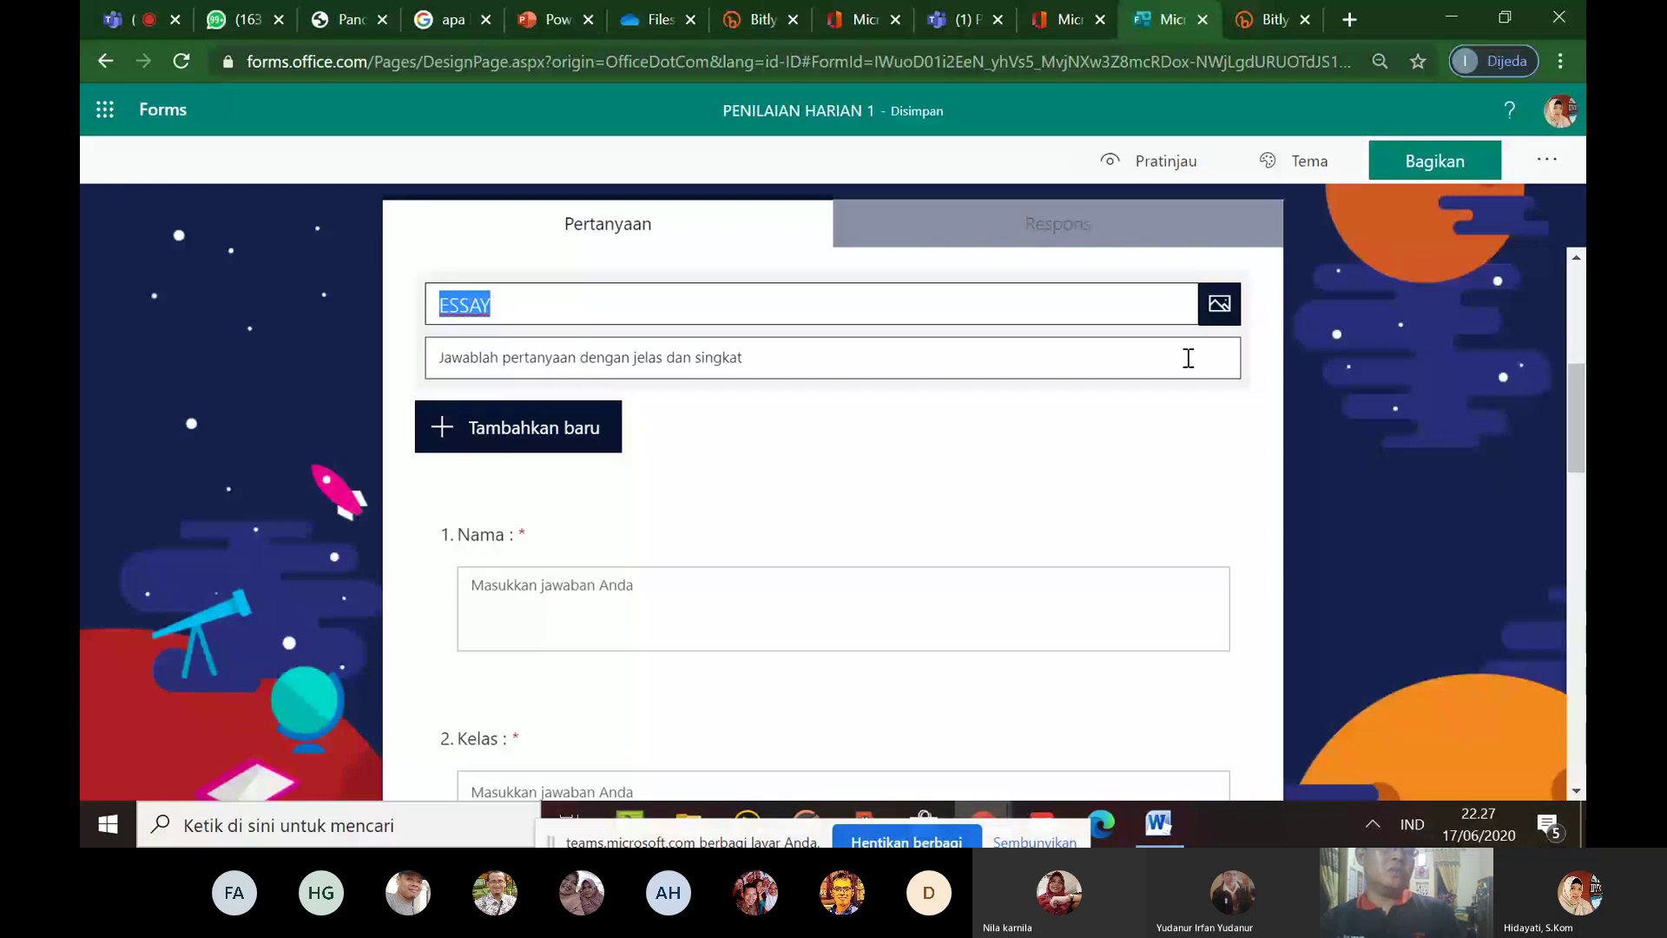
click(1580, 413)
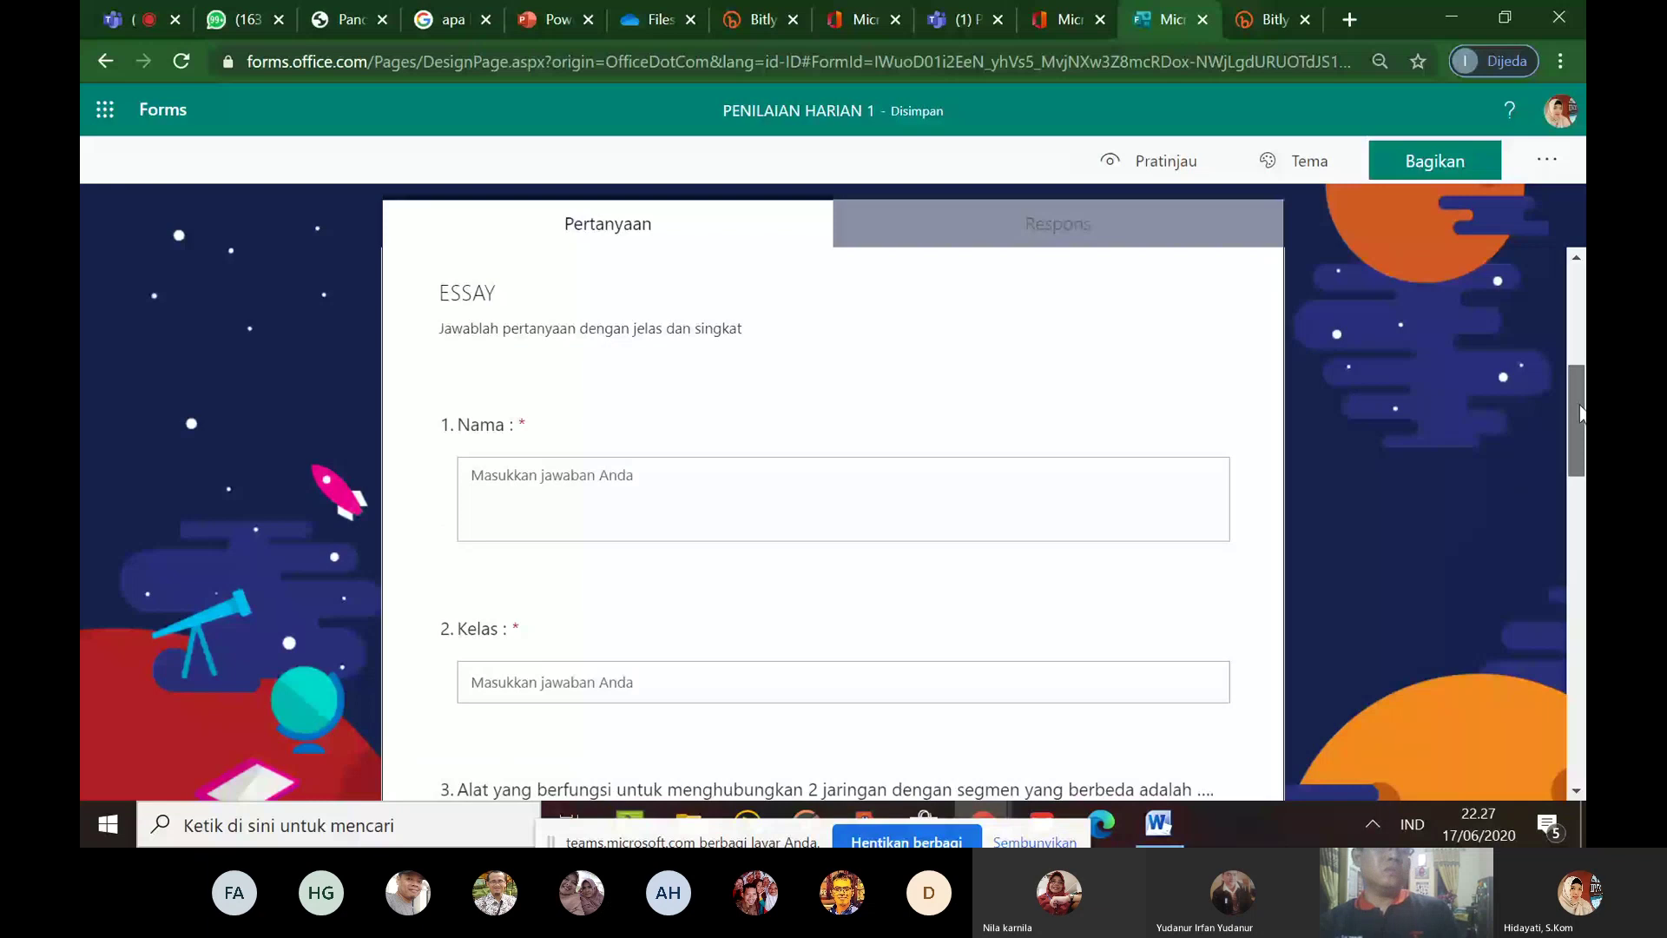
scroll(1580, 412, up, 2)
click(1241, 387)
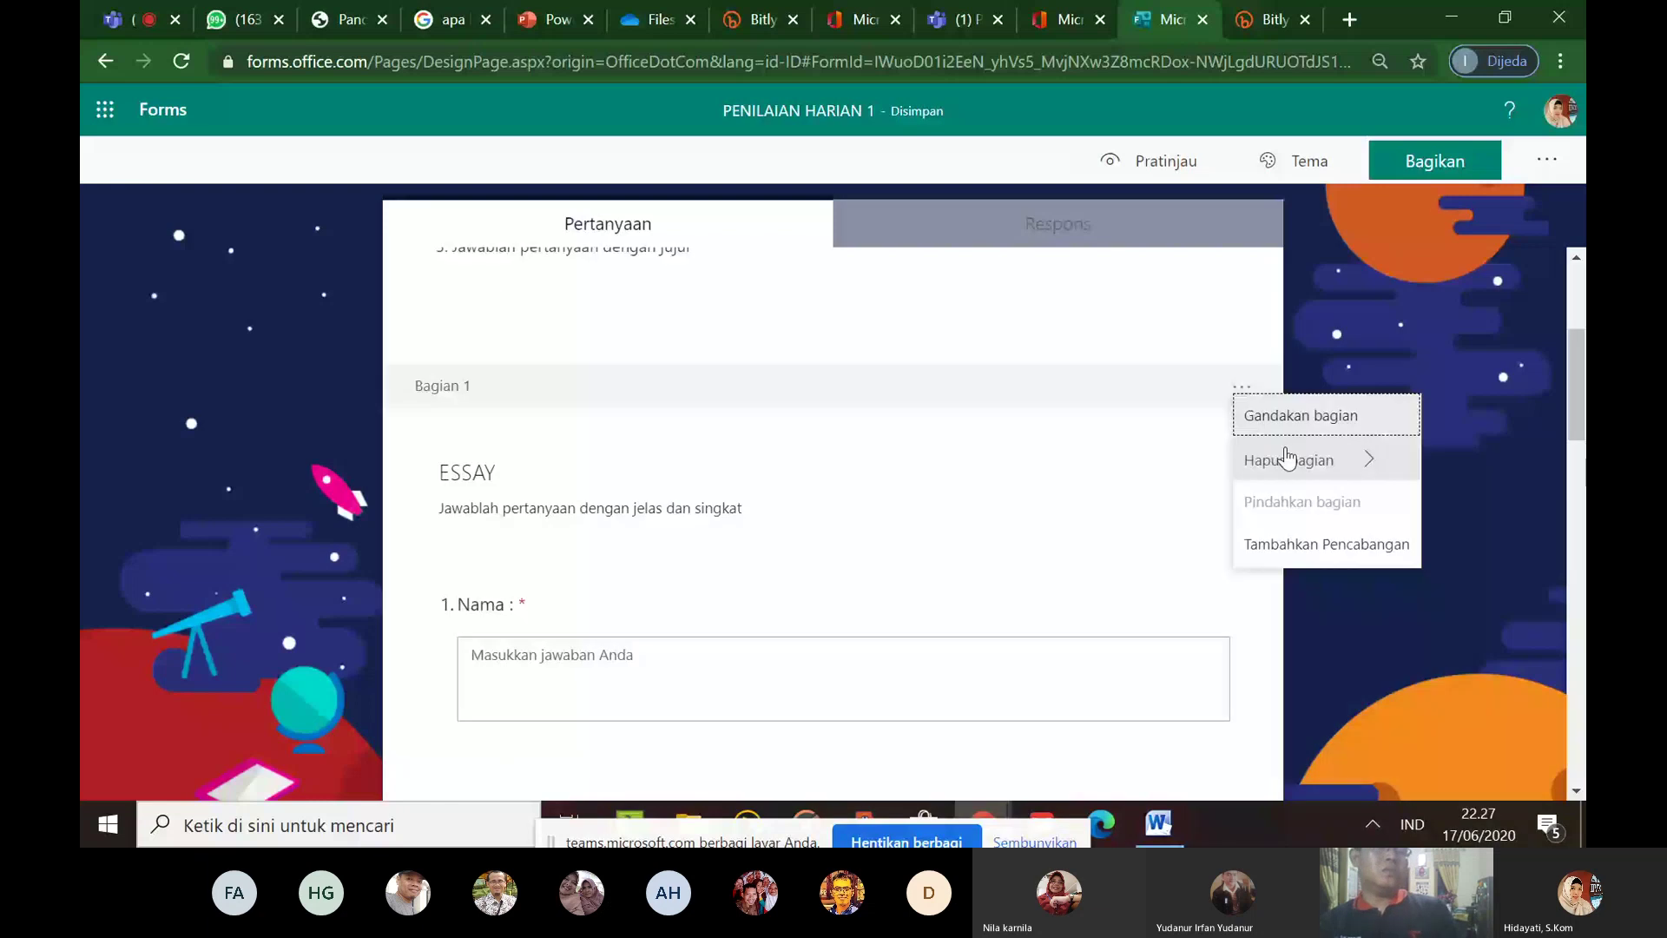
click(1287, 458)
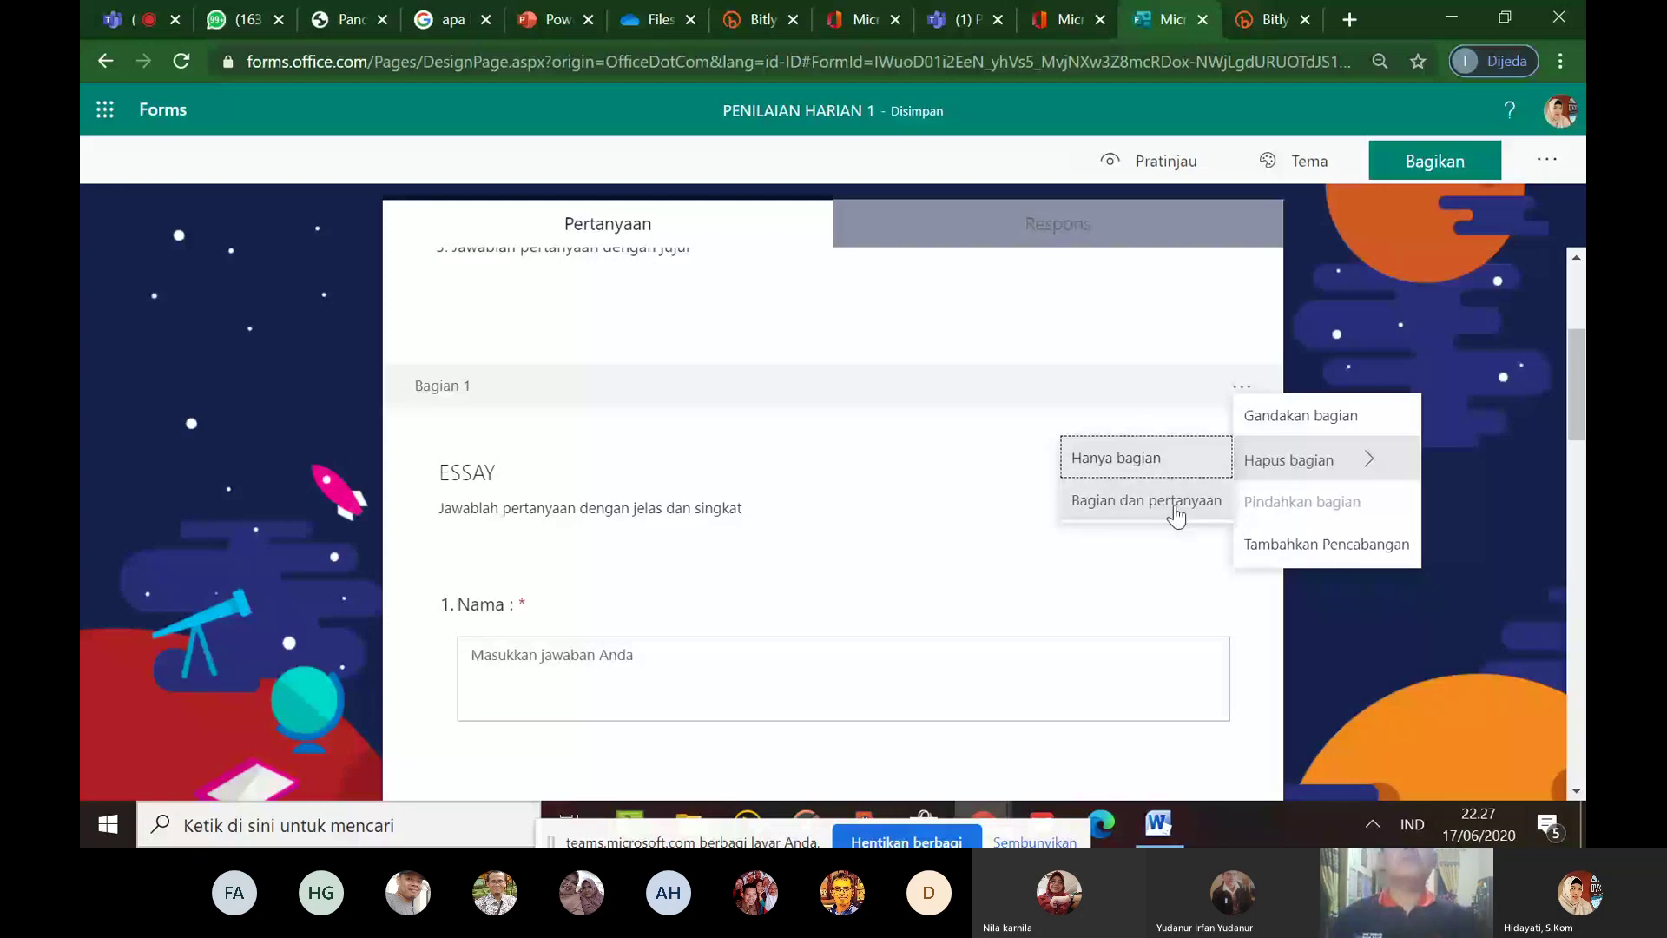
click(1174, 508)
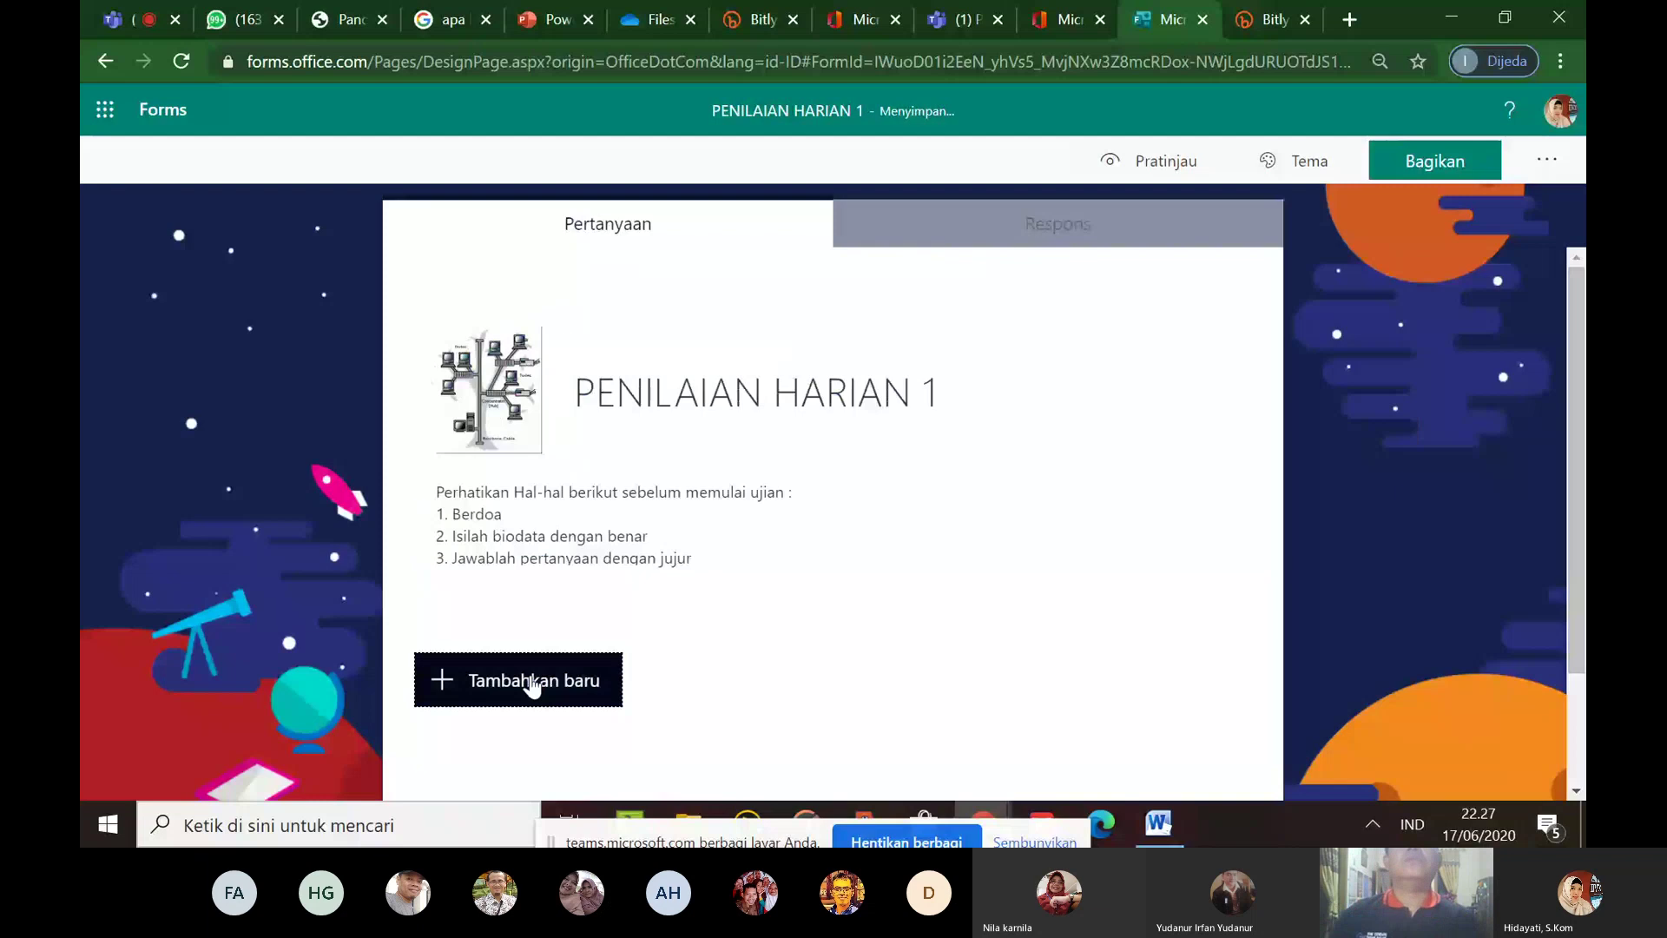
Add a choice question with the text "Alat yang berfungsi untuk menghubungkan 2 jaringan dengan segmen yang berbeda adalah ...." copied from the Word document TKJ.docx
click(540, 683)
click(560, 685)
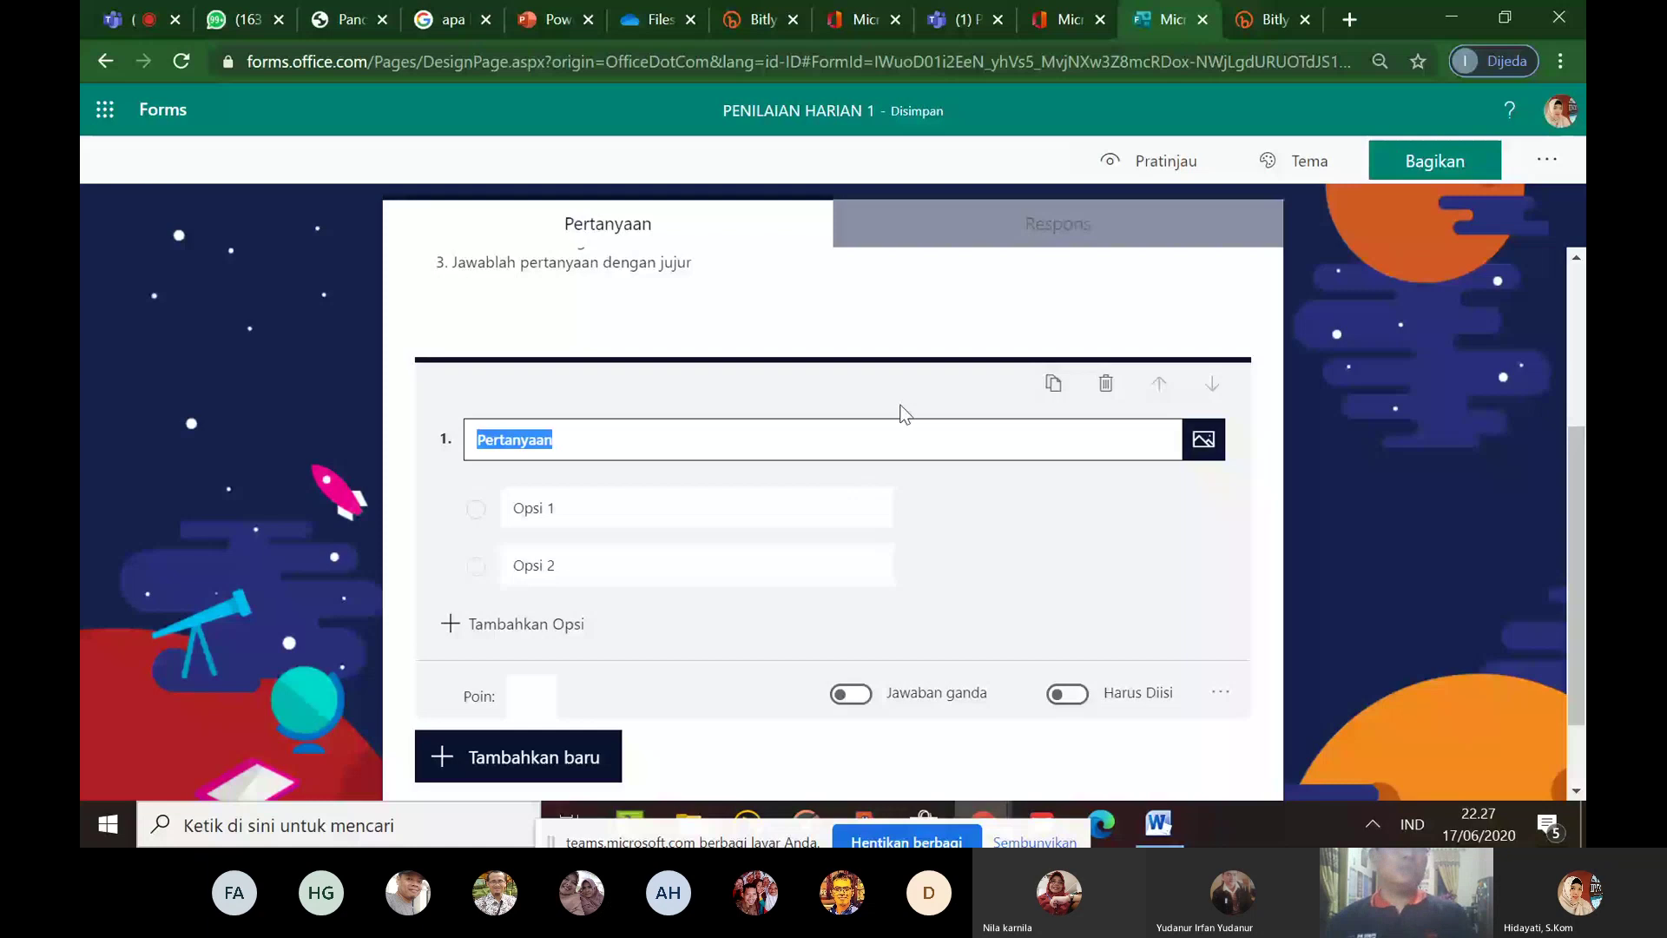
key(alt+Tab)
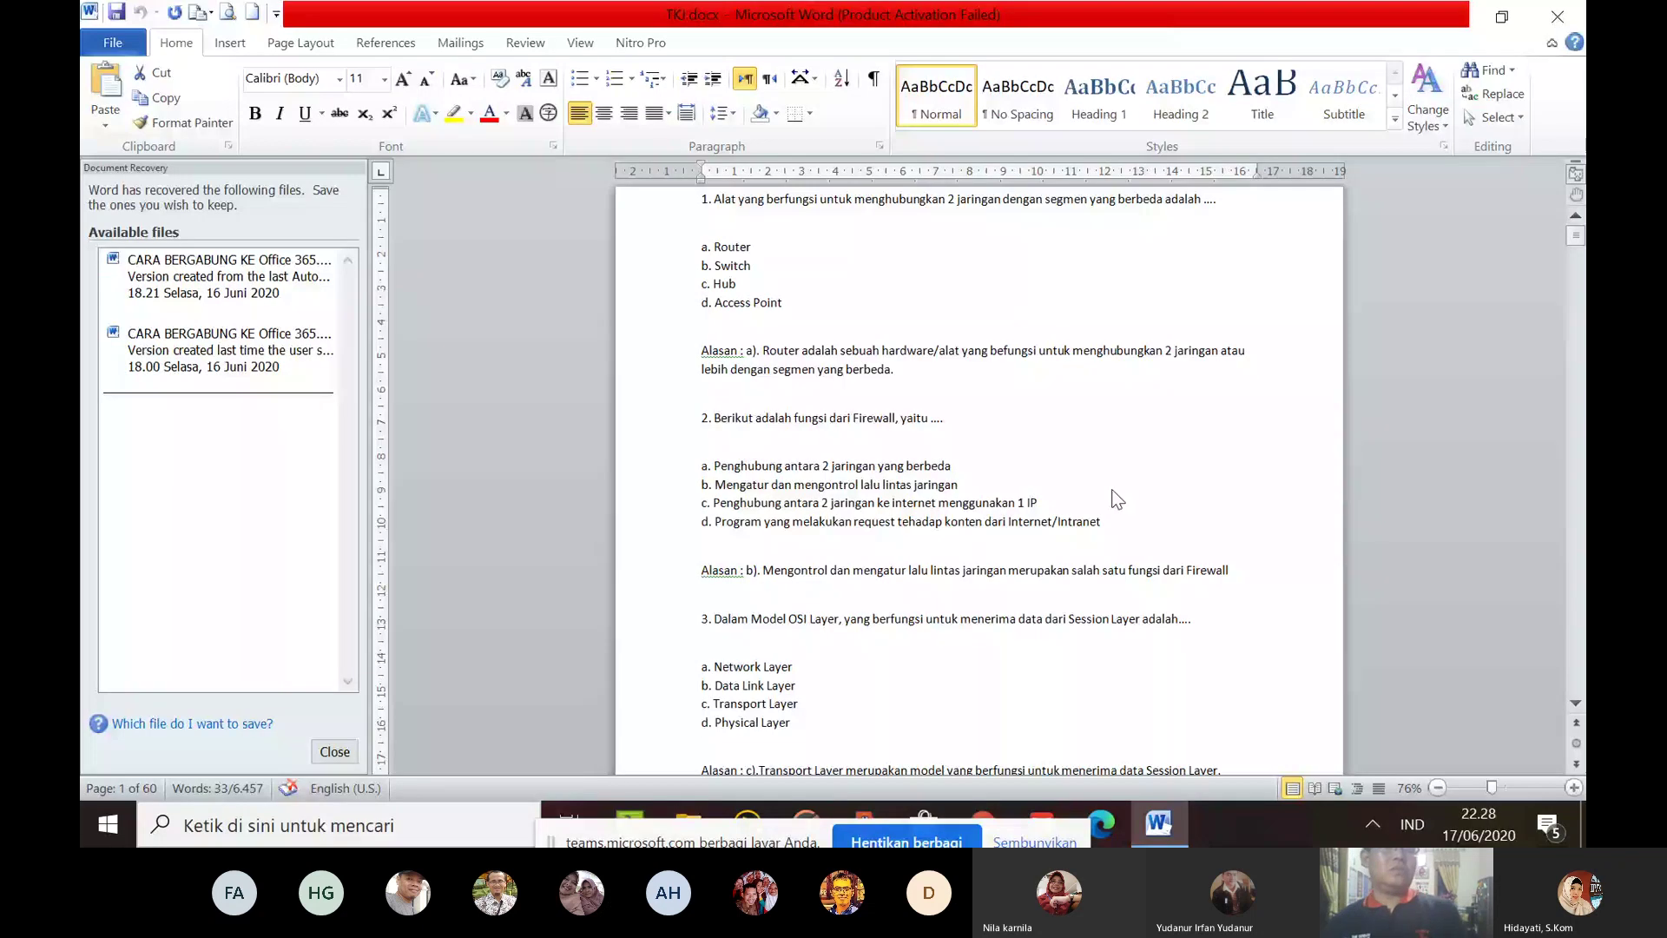
drag(713, 199, 1221, 213)
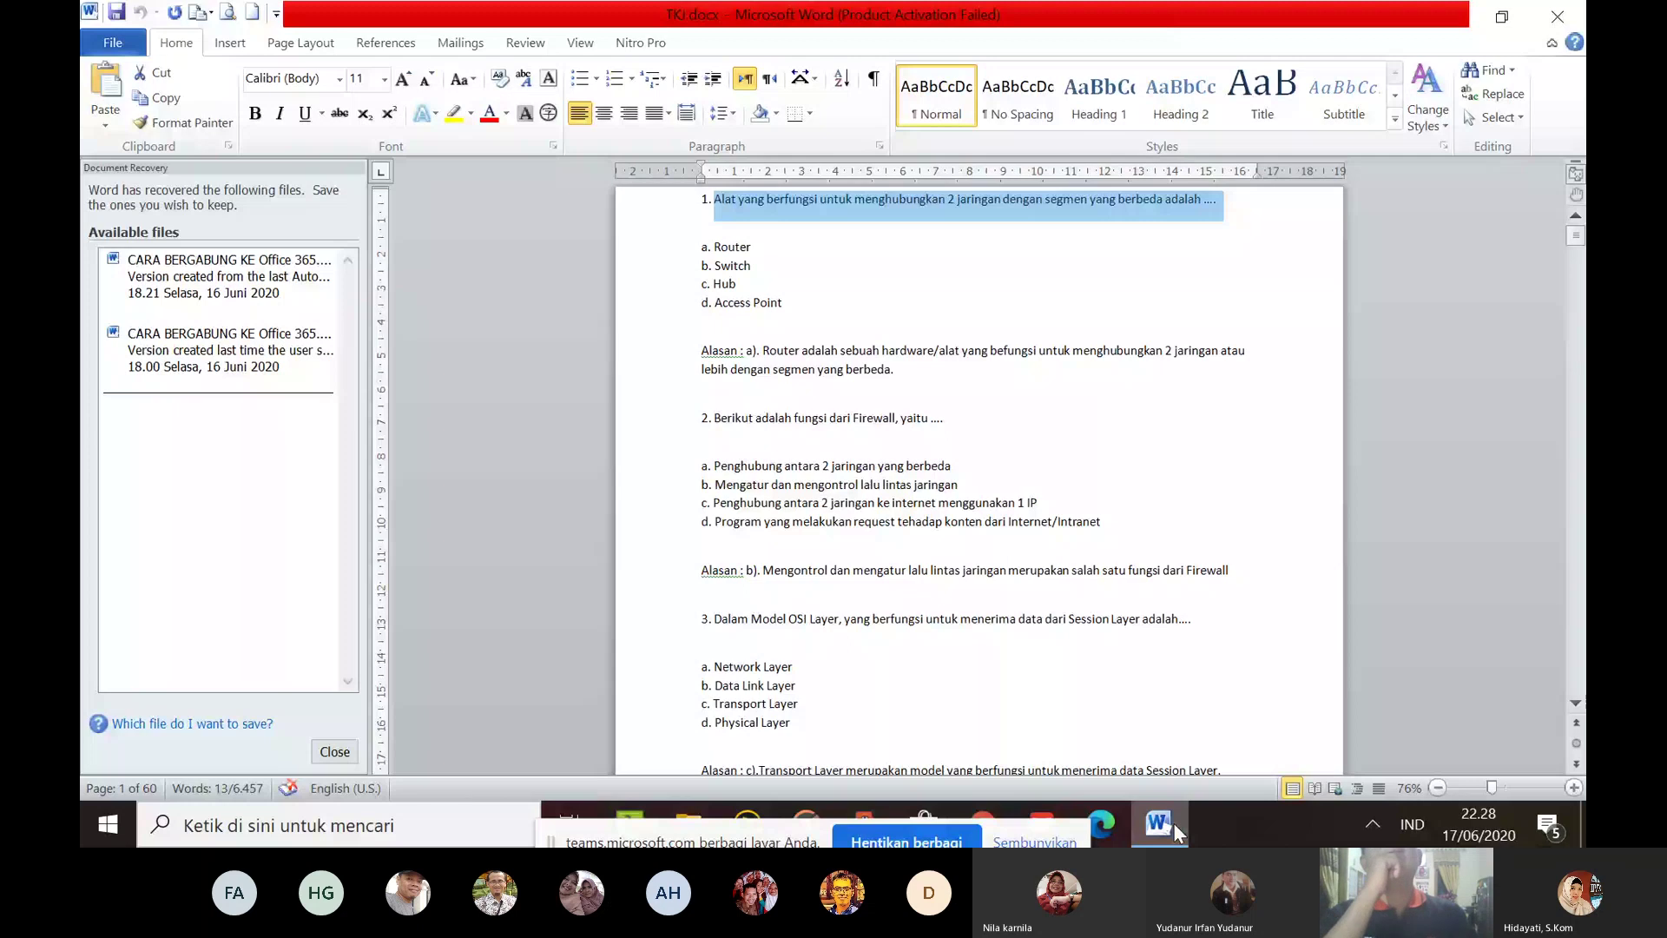
click(1174, 821)
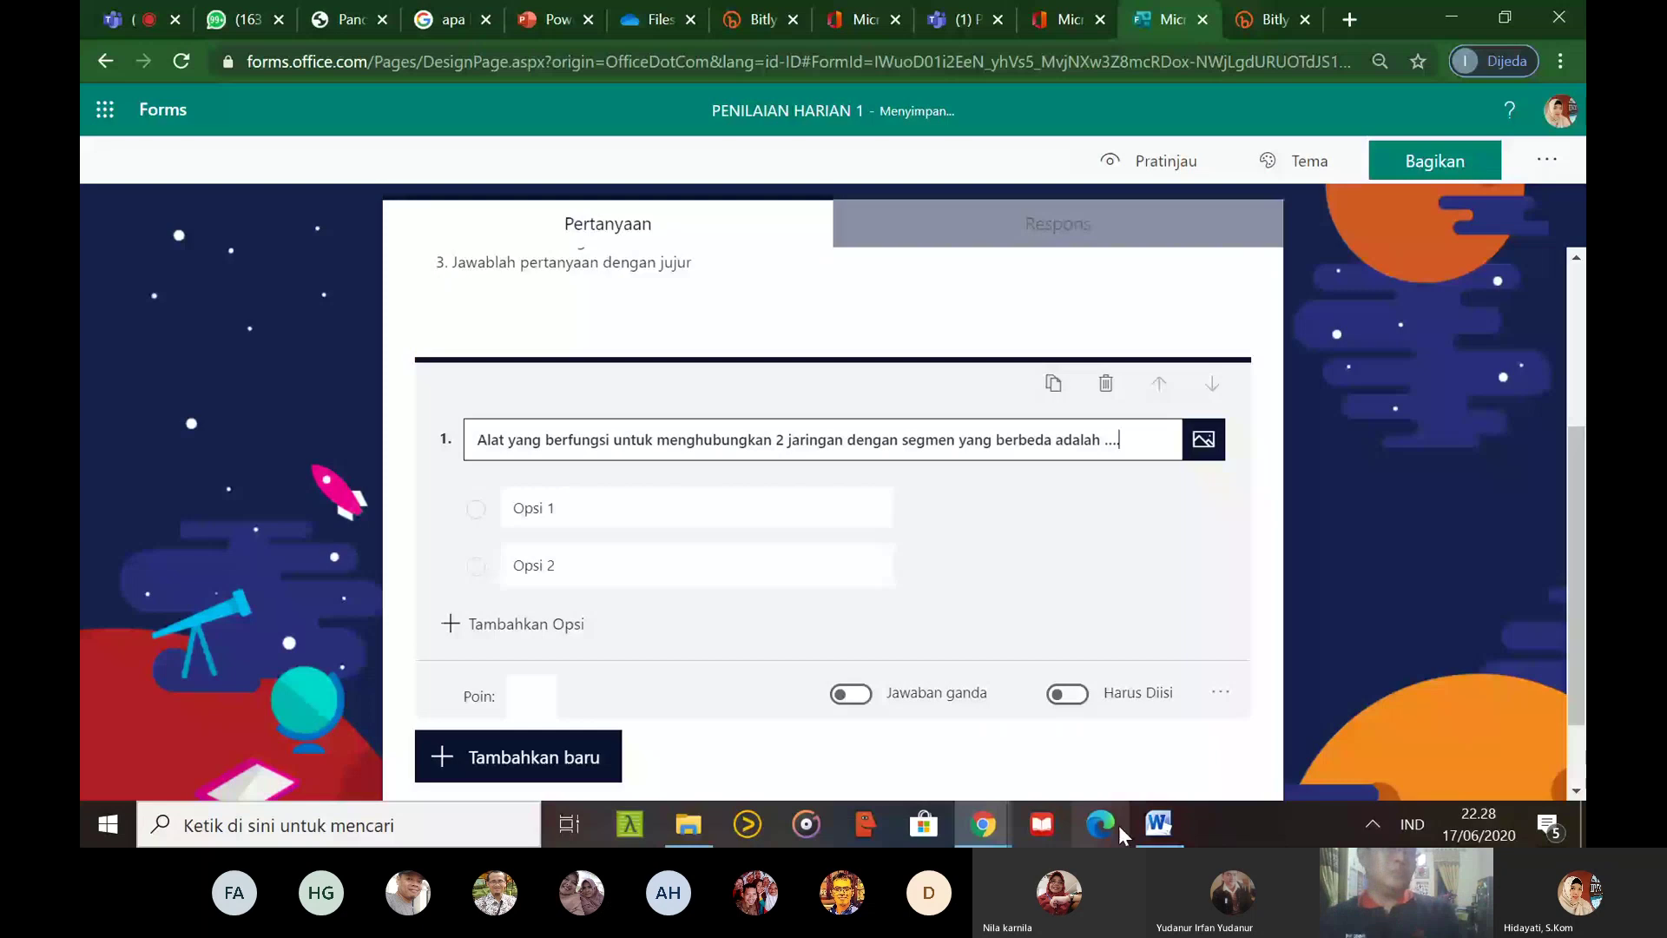
Copy the options a. Router, b. Switch, c. Hub and d. Access Point from the Word document into question 1 and remove the leftover Opsi 2
click(1159, 823)
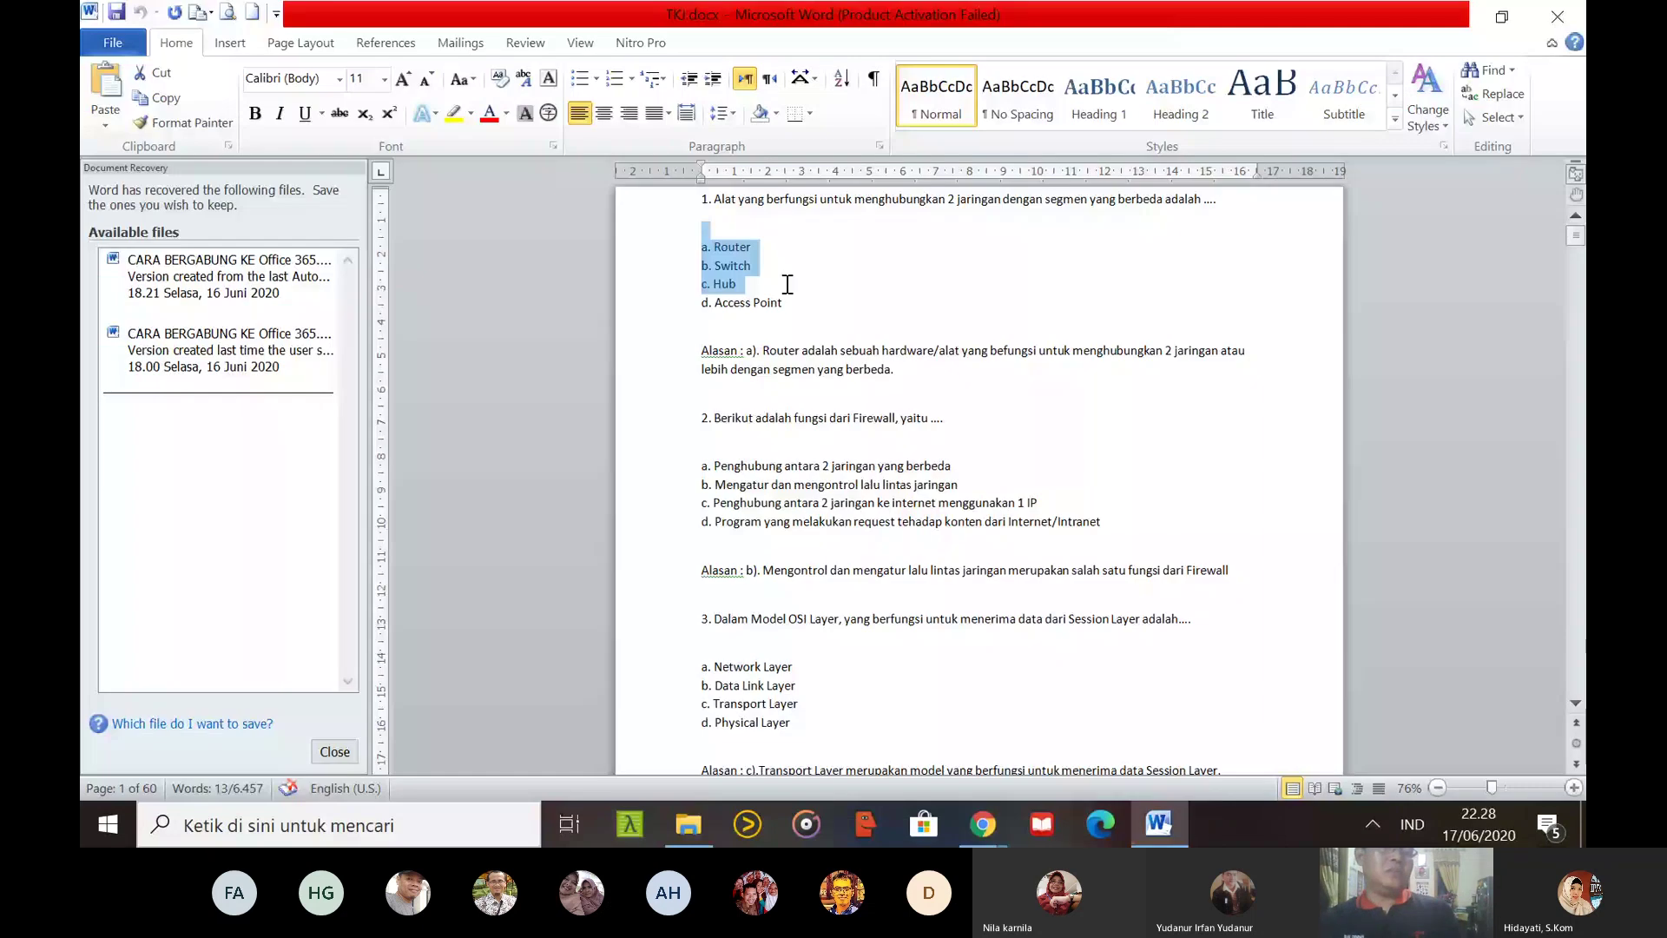
click(985, 837)
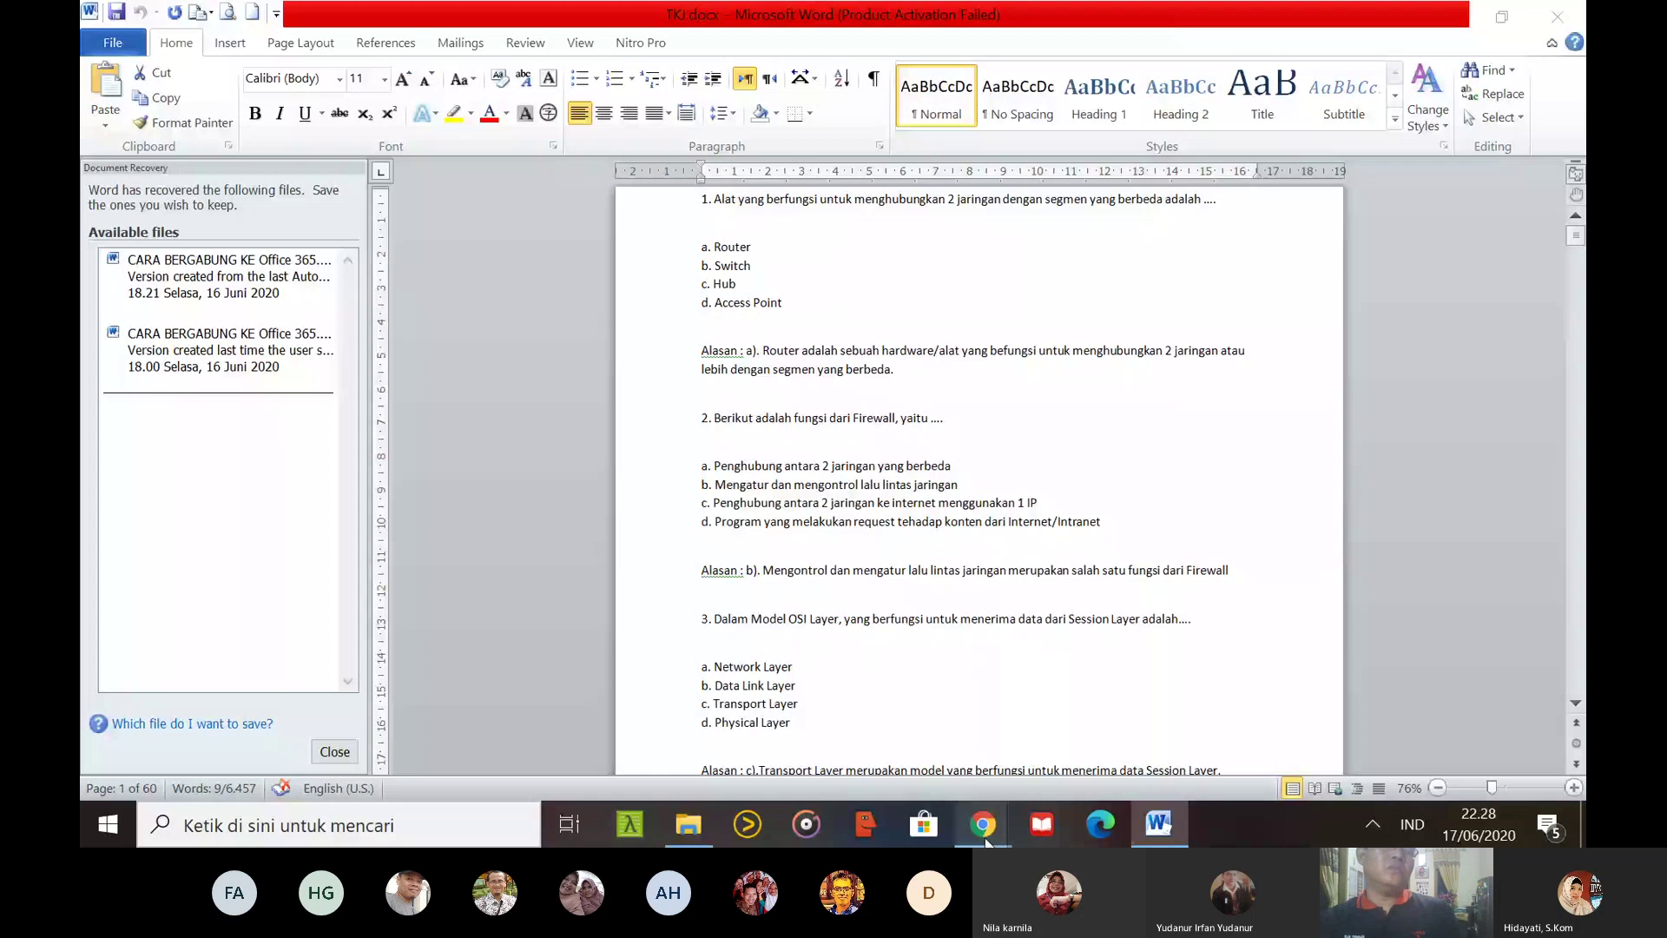
click(514, 507)
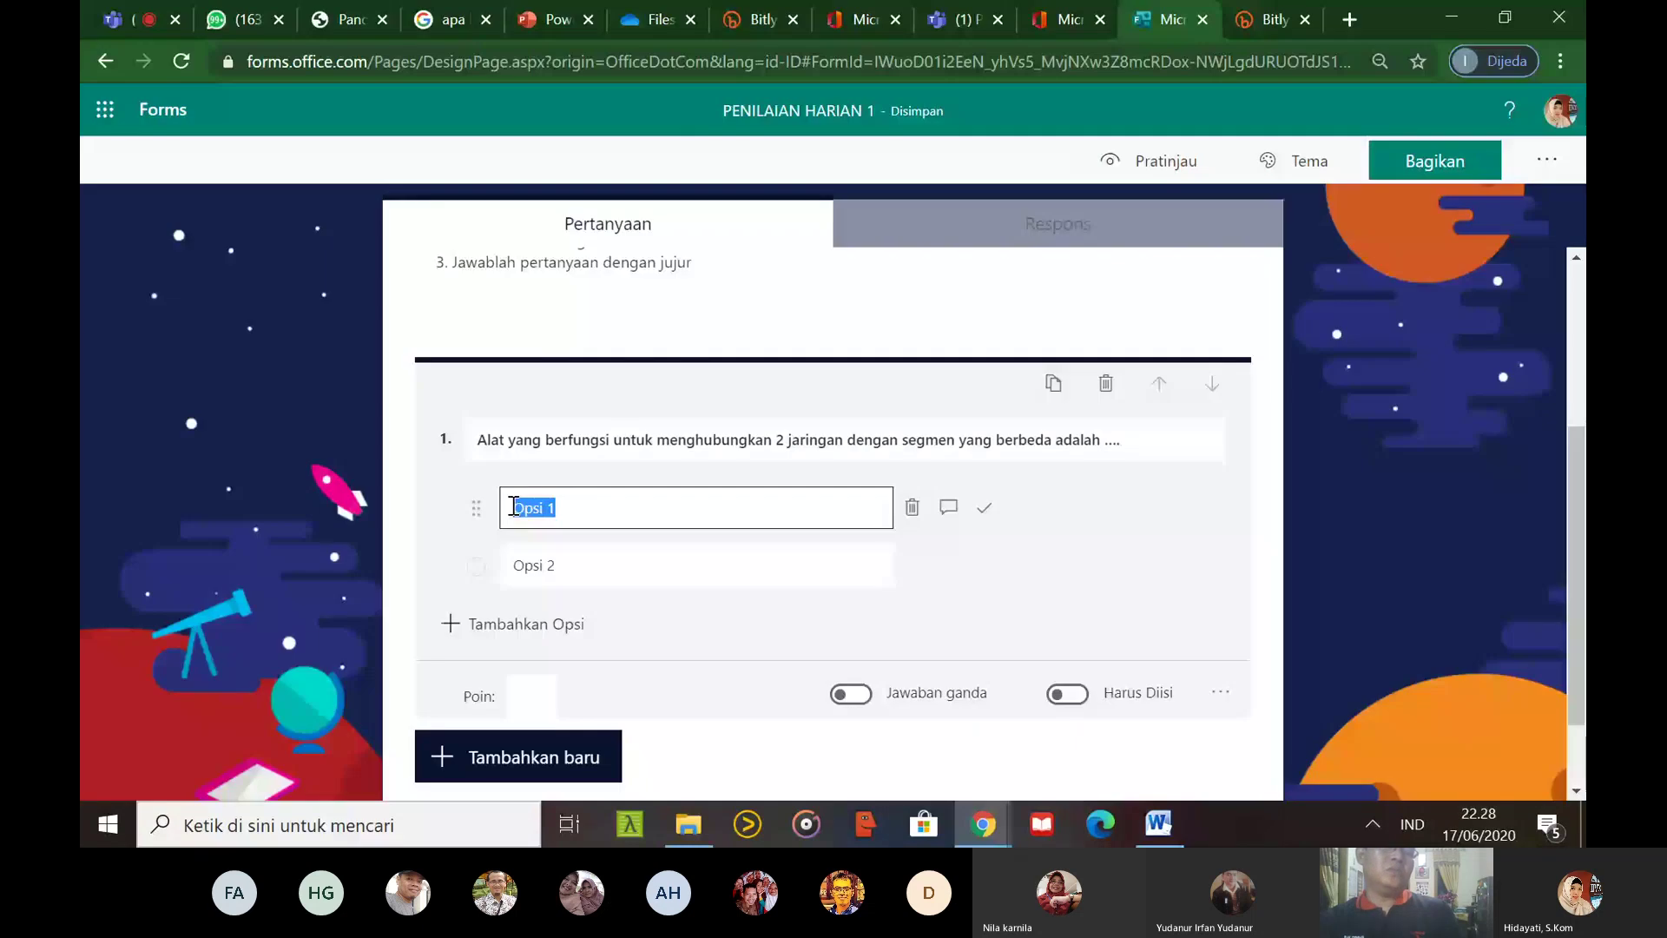
text(a. Router b. Switch c. Hub d. Access Point)
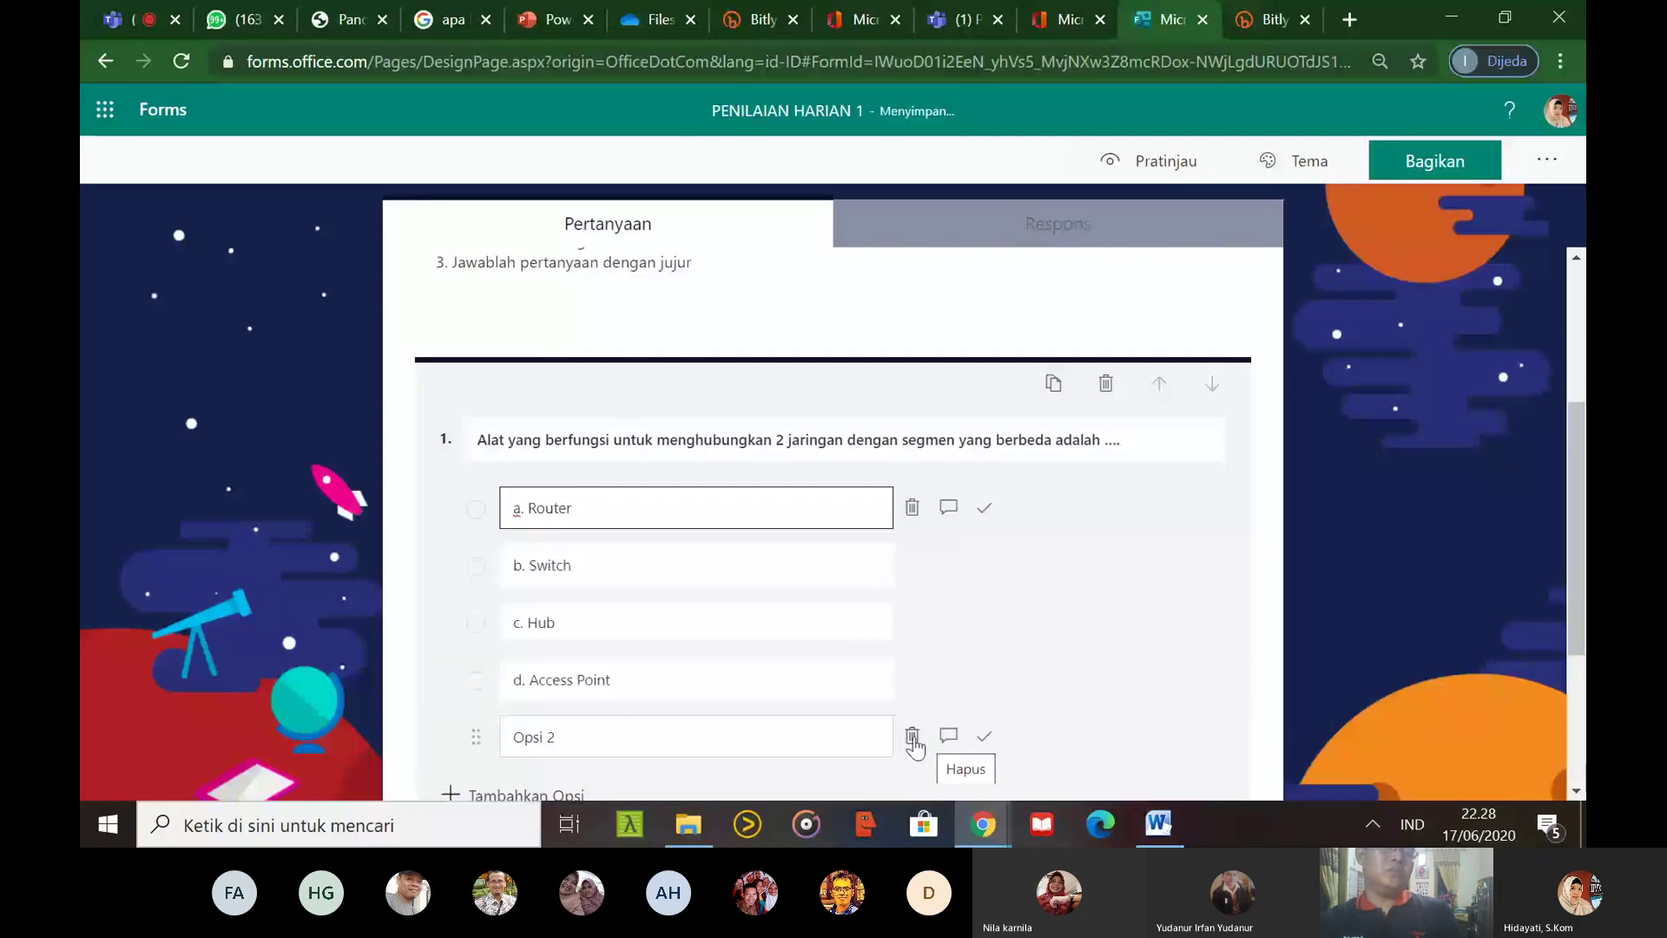
click(911, 732)
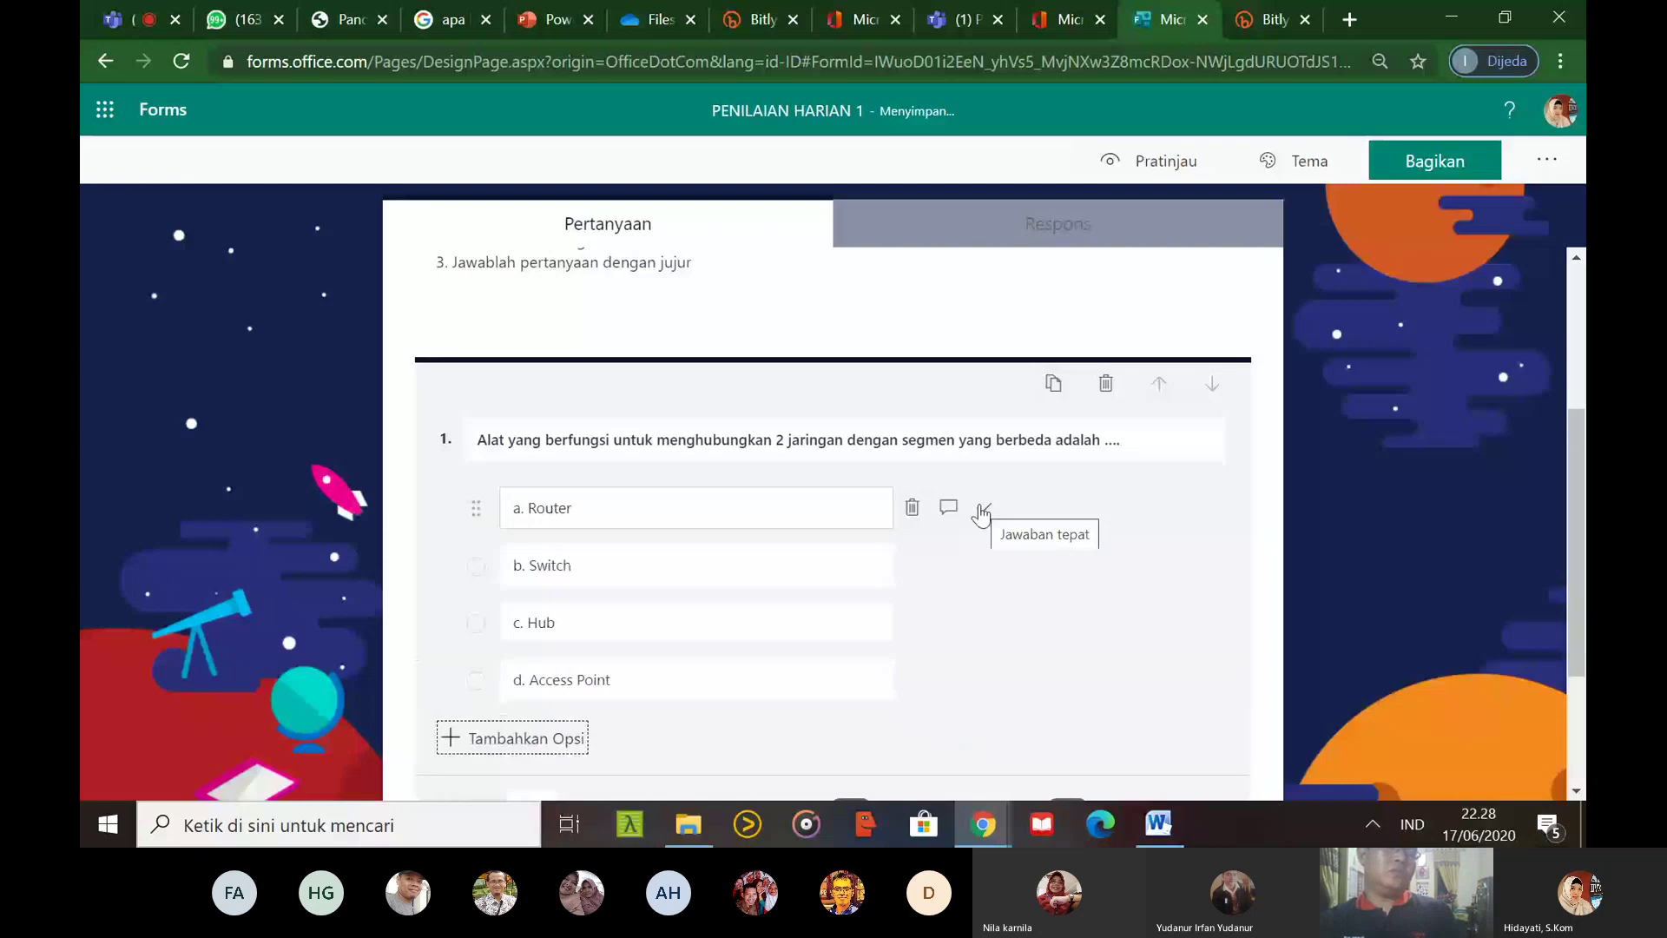
Mark a. Router as the correct answer and make question 1 a required question worth 20 points
click(982, 512)
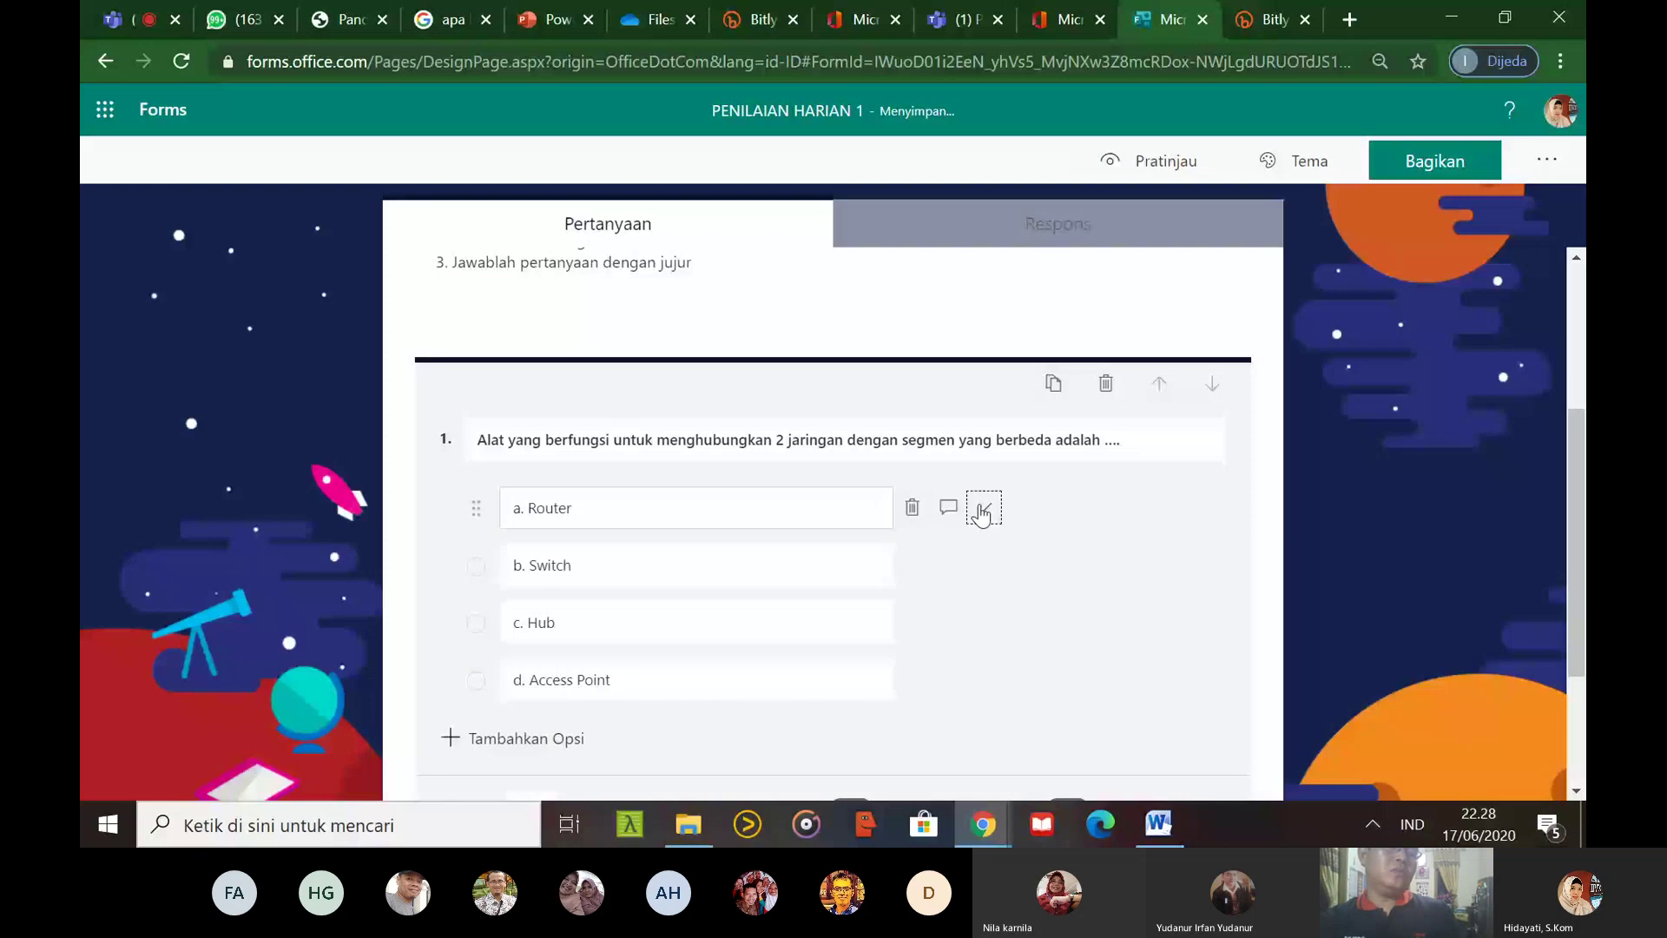
click(1580, 575)
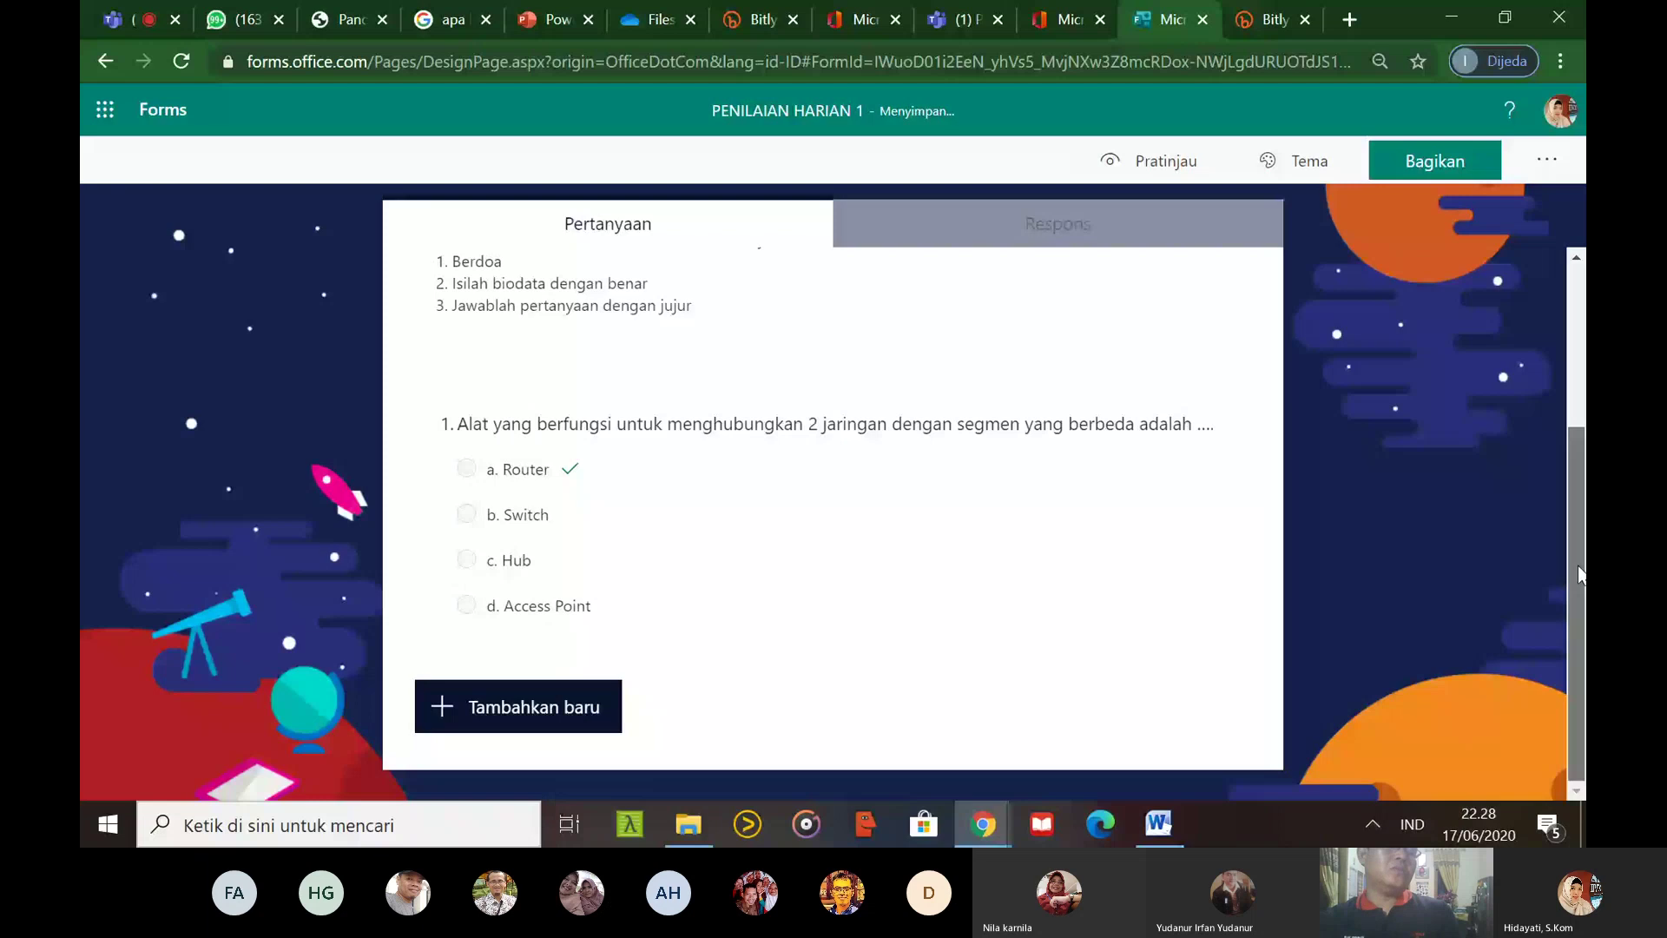
click(747, 521)
click(540, 719)
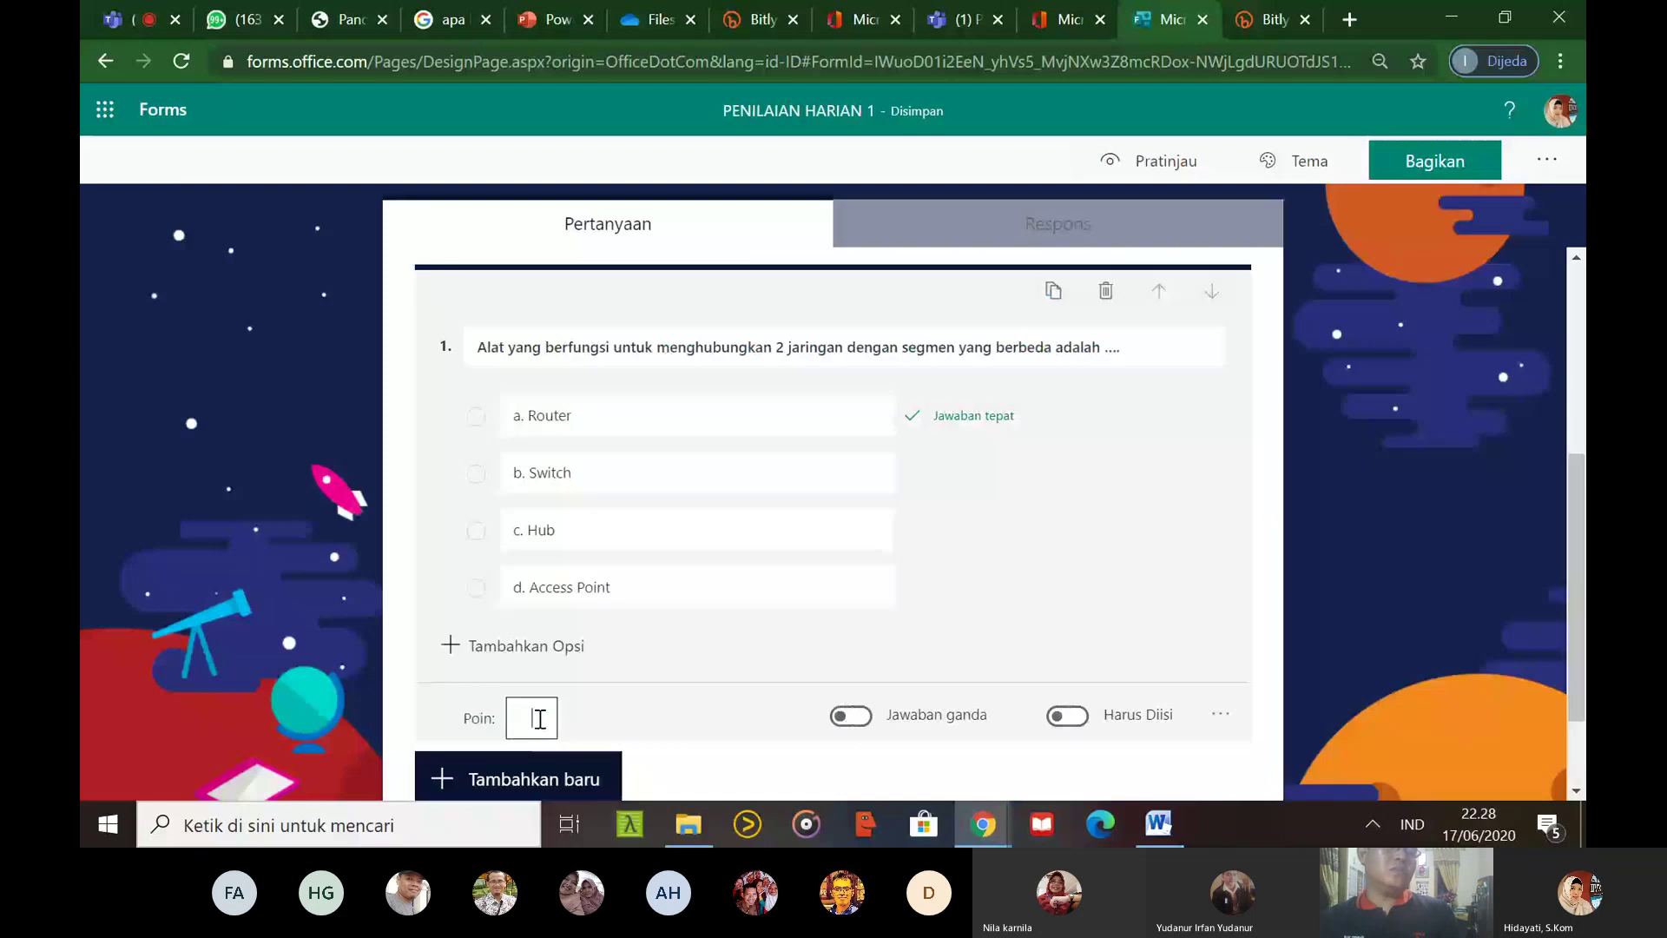
text(20)
key(Tab)
key(Tab)
key(space)
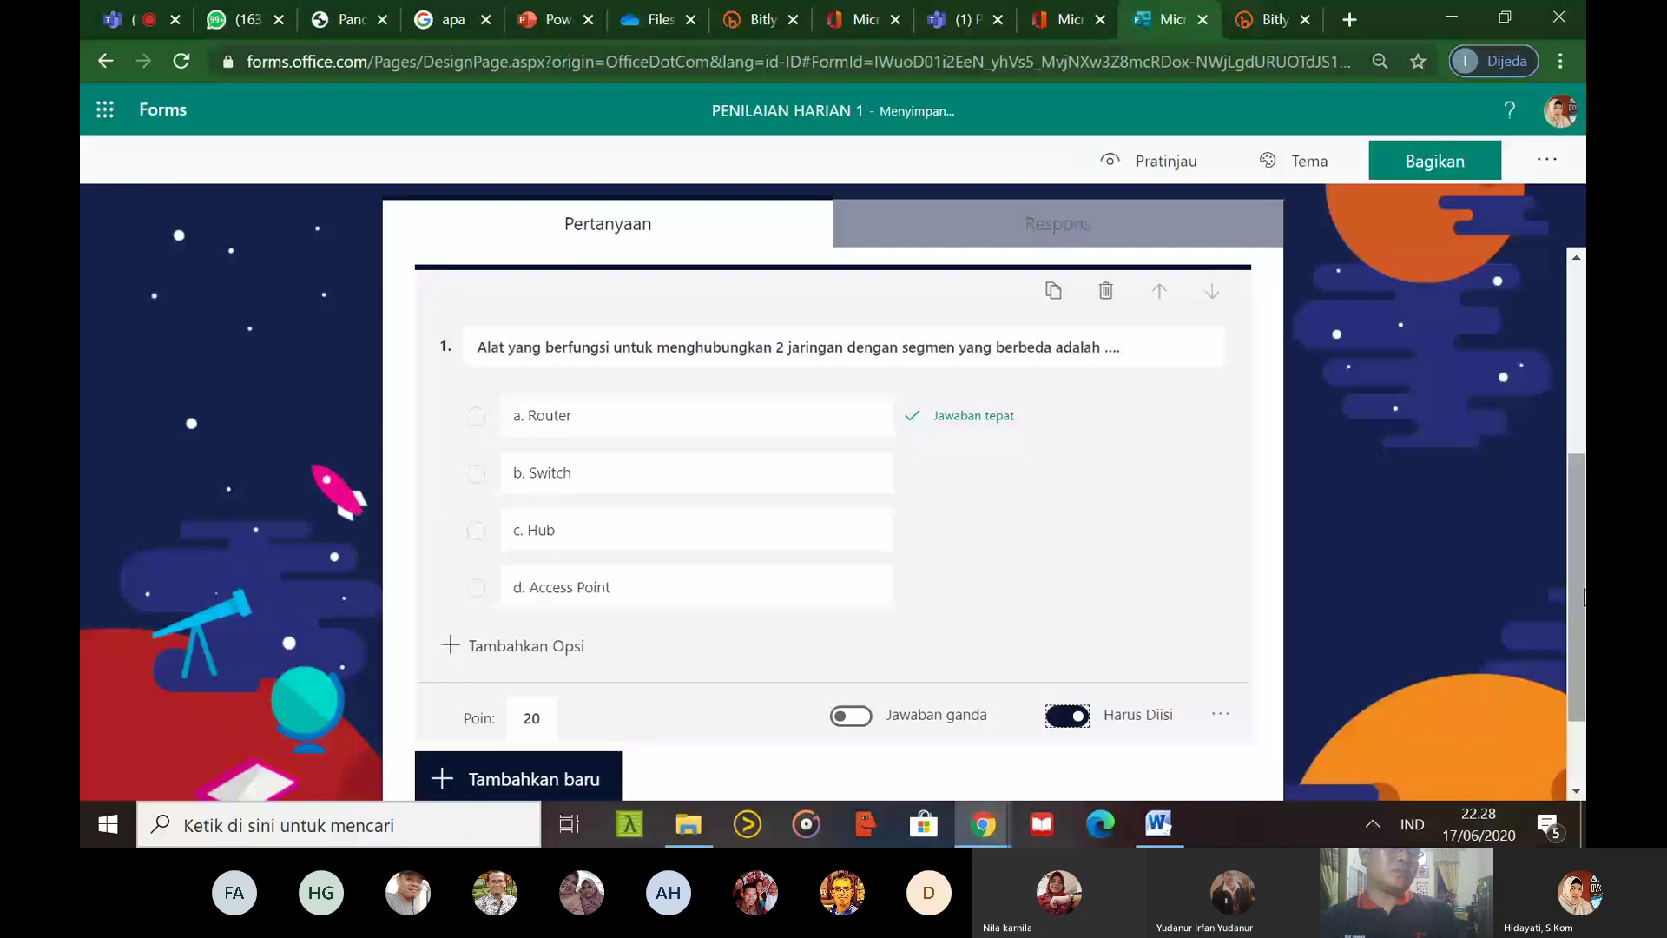
Add a new section titled "essay" with the description "jawab dengan singkat dan jelas!"
key(Tab)
key(Tab)
key(Return)
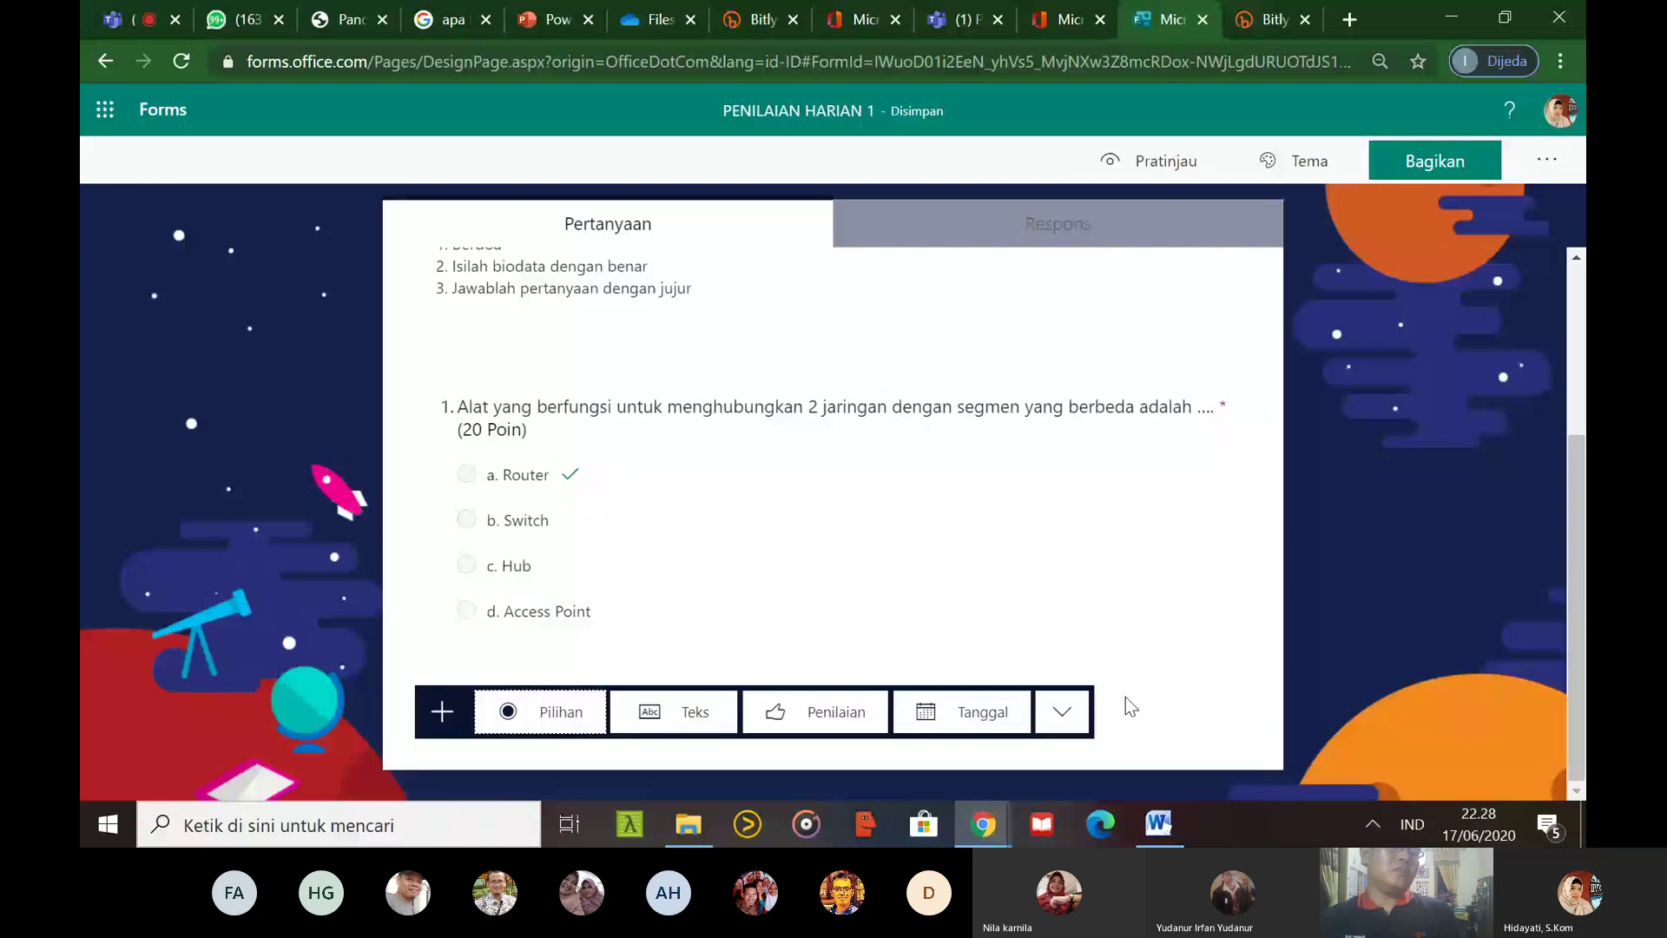
click(1062, 711)
click(1174, 783)
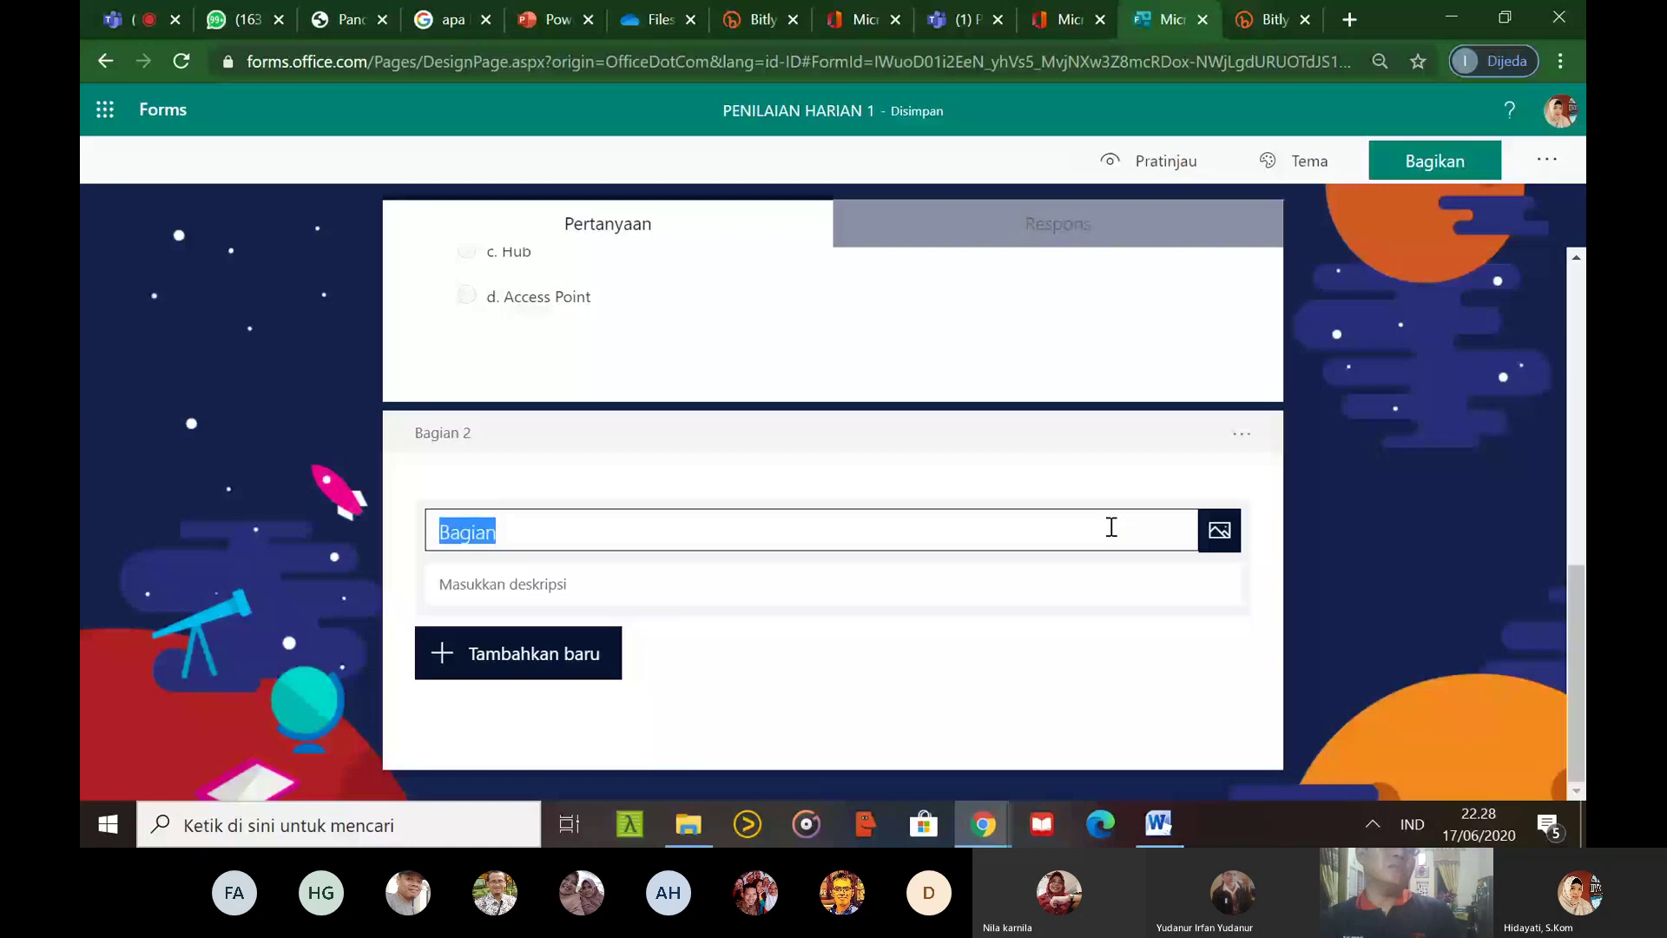
text(essay)
click(1065, 584)
text(jawab d)
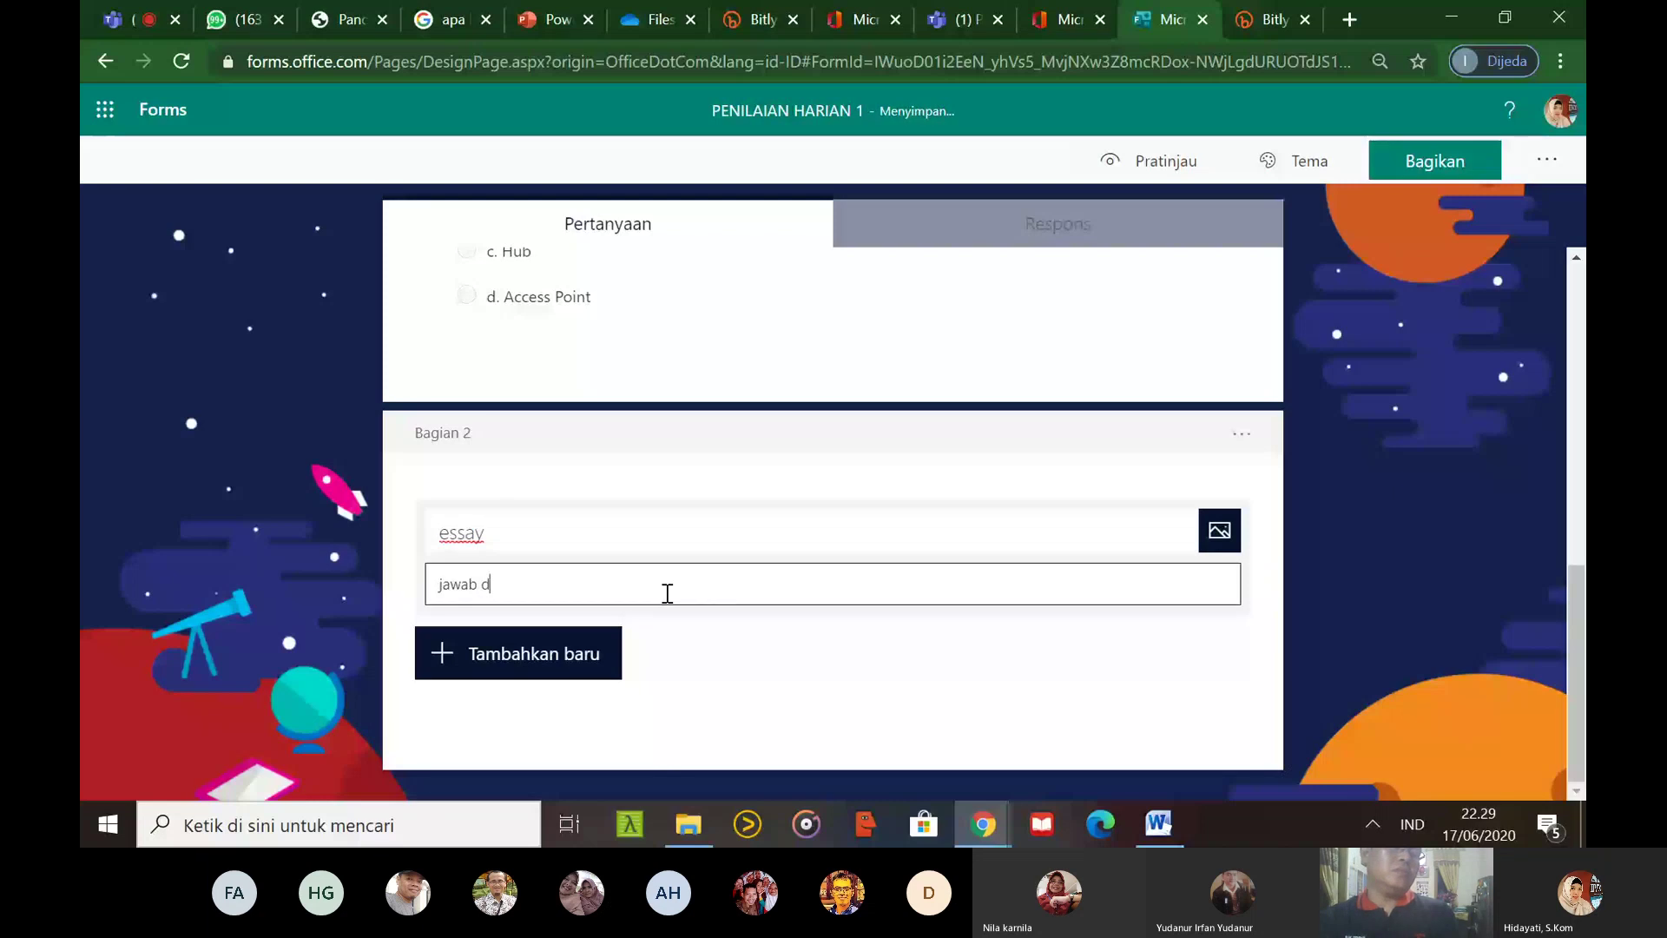
text(engan singkat dan jelas!)
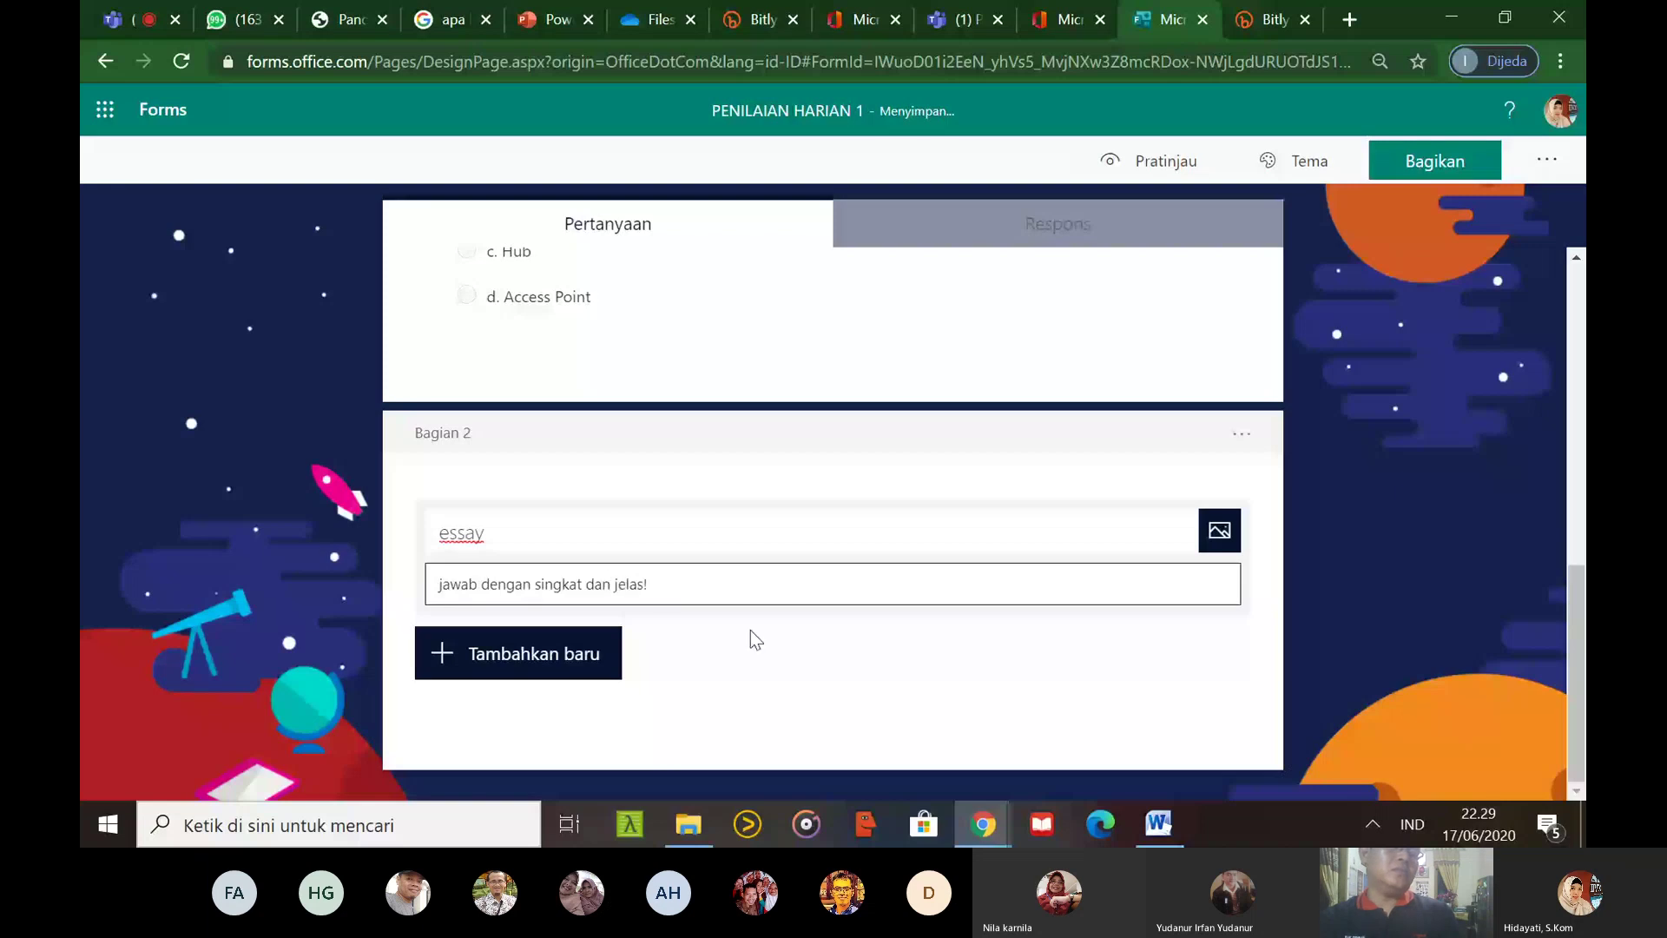
Add a text question to the essay section reading "Apa kepanjangan LAN?"
click(519, 653)
click(723, 652)
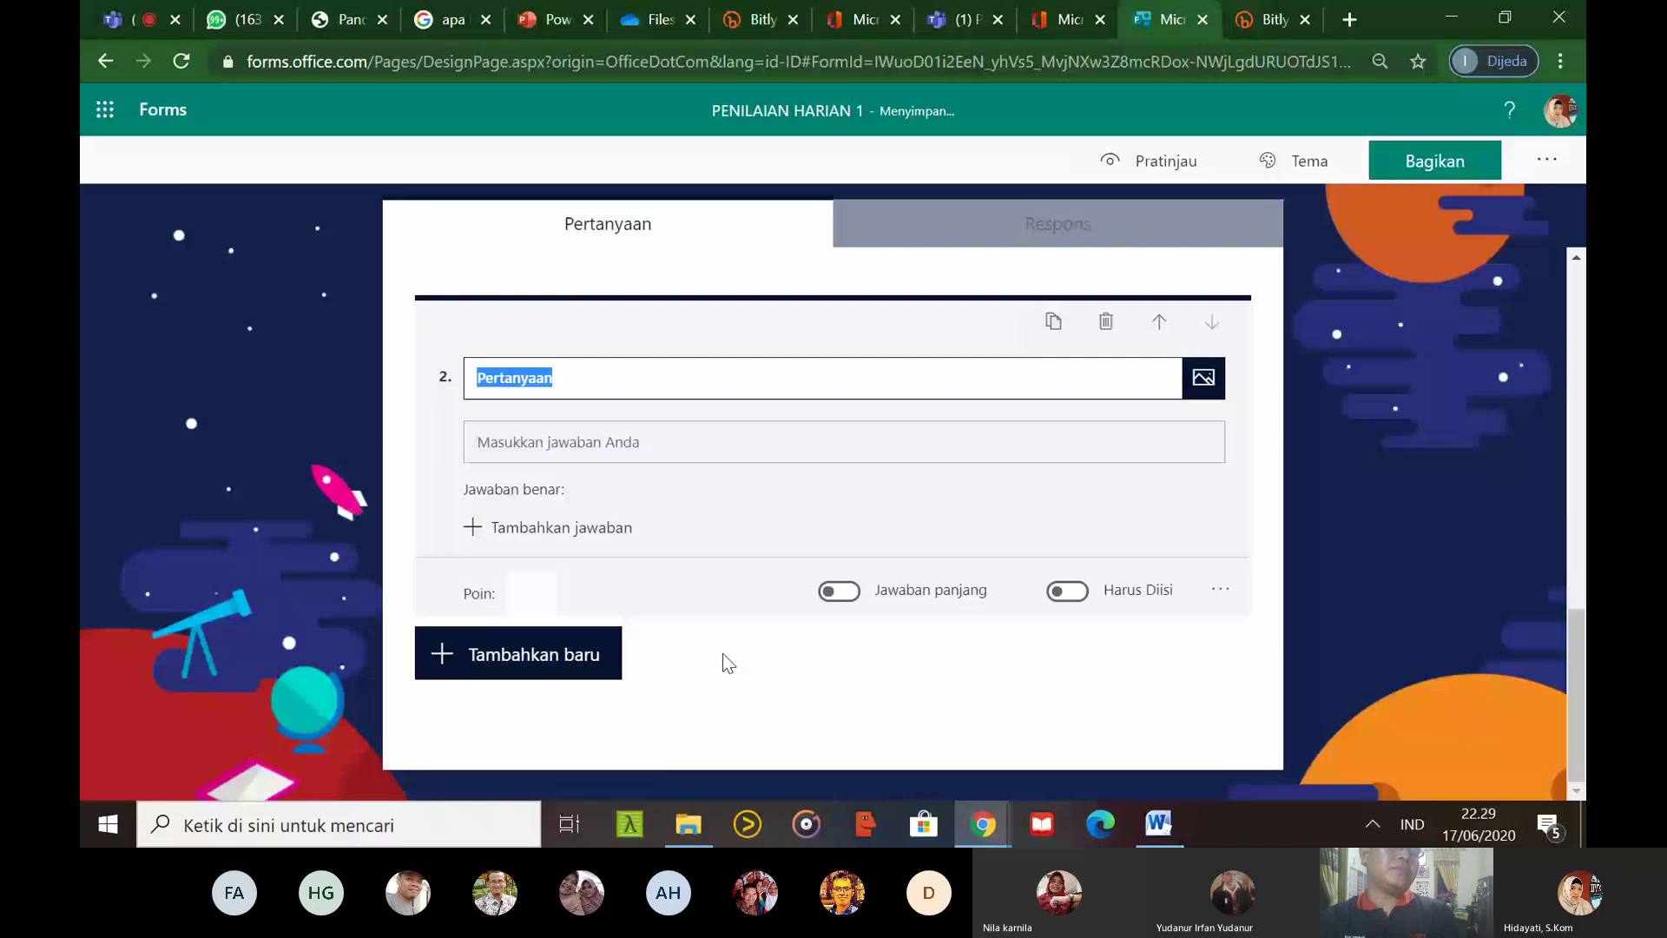
text(Apa kepanjangan LAN)
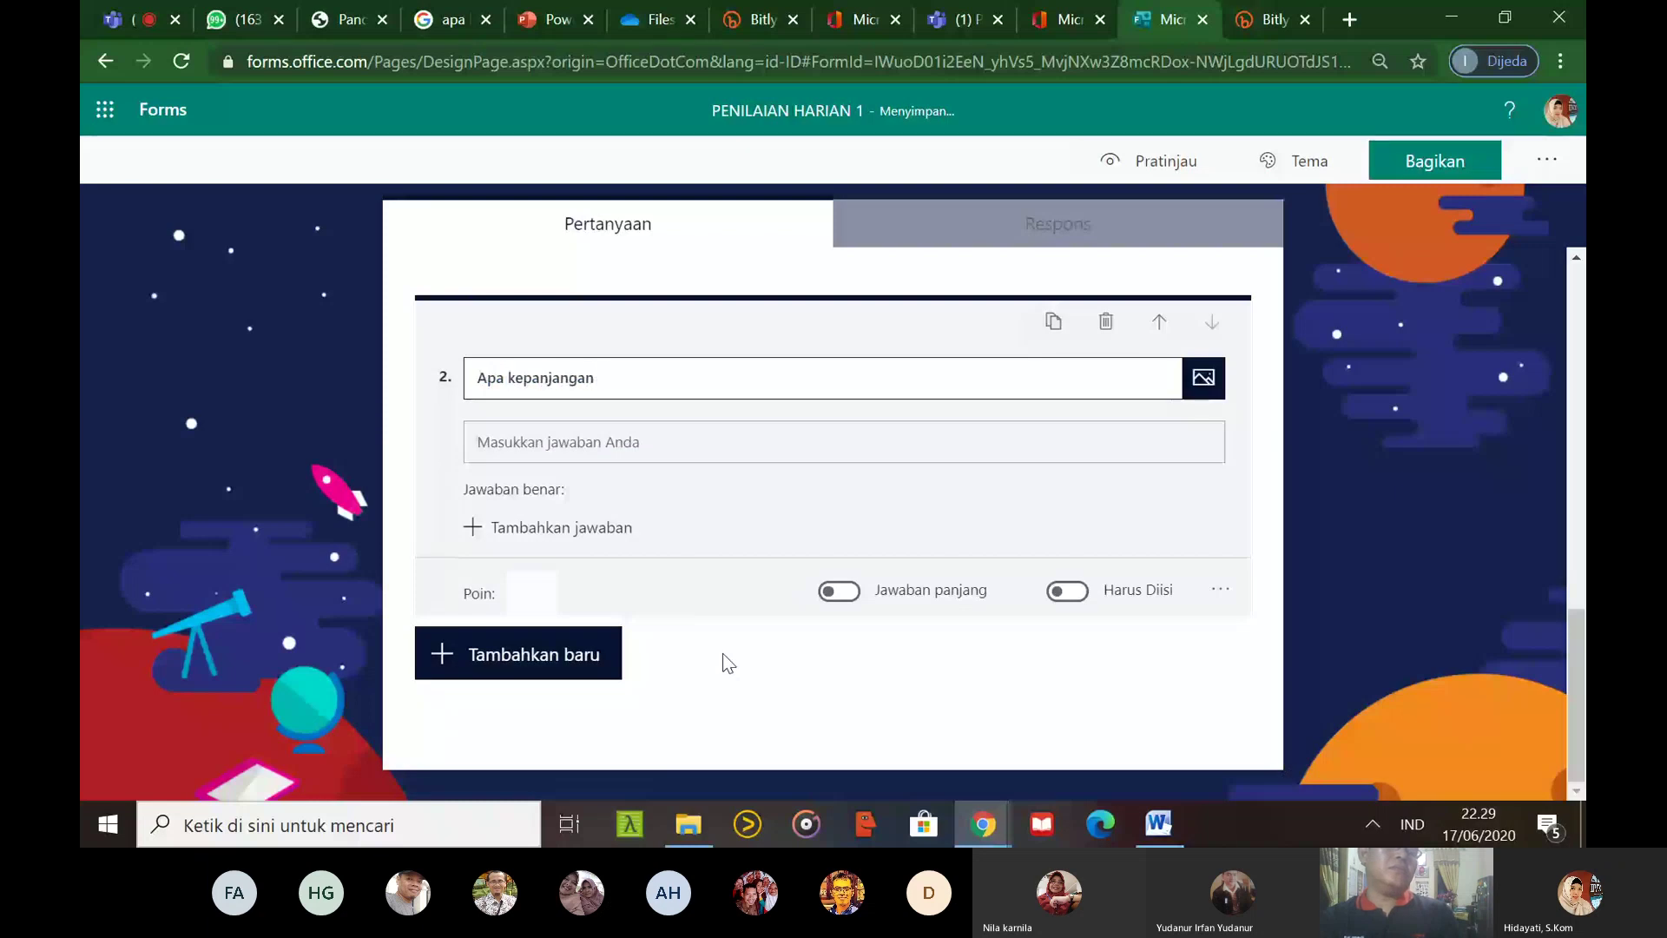
text(?)
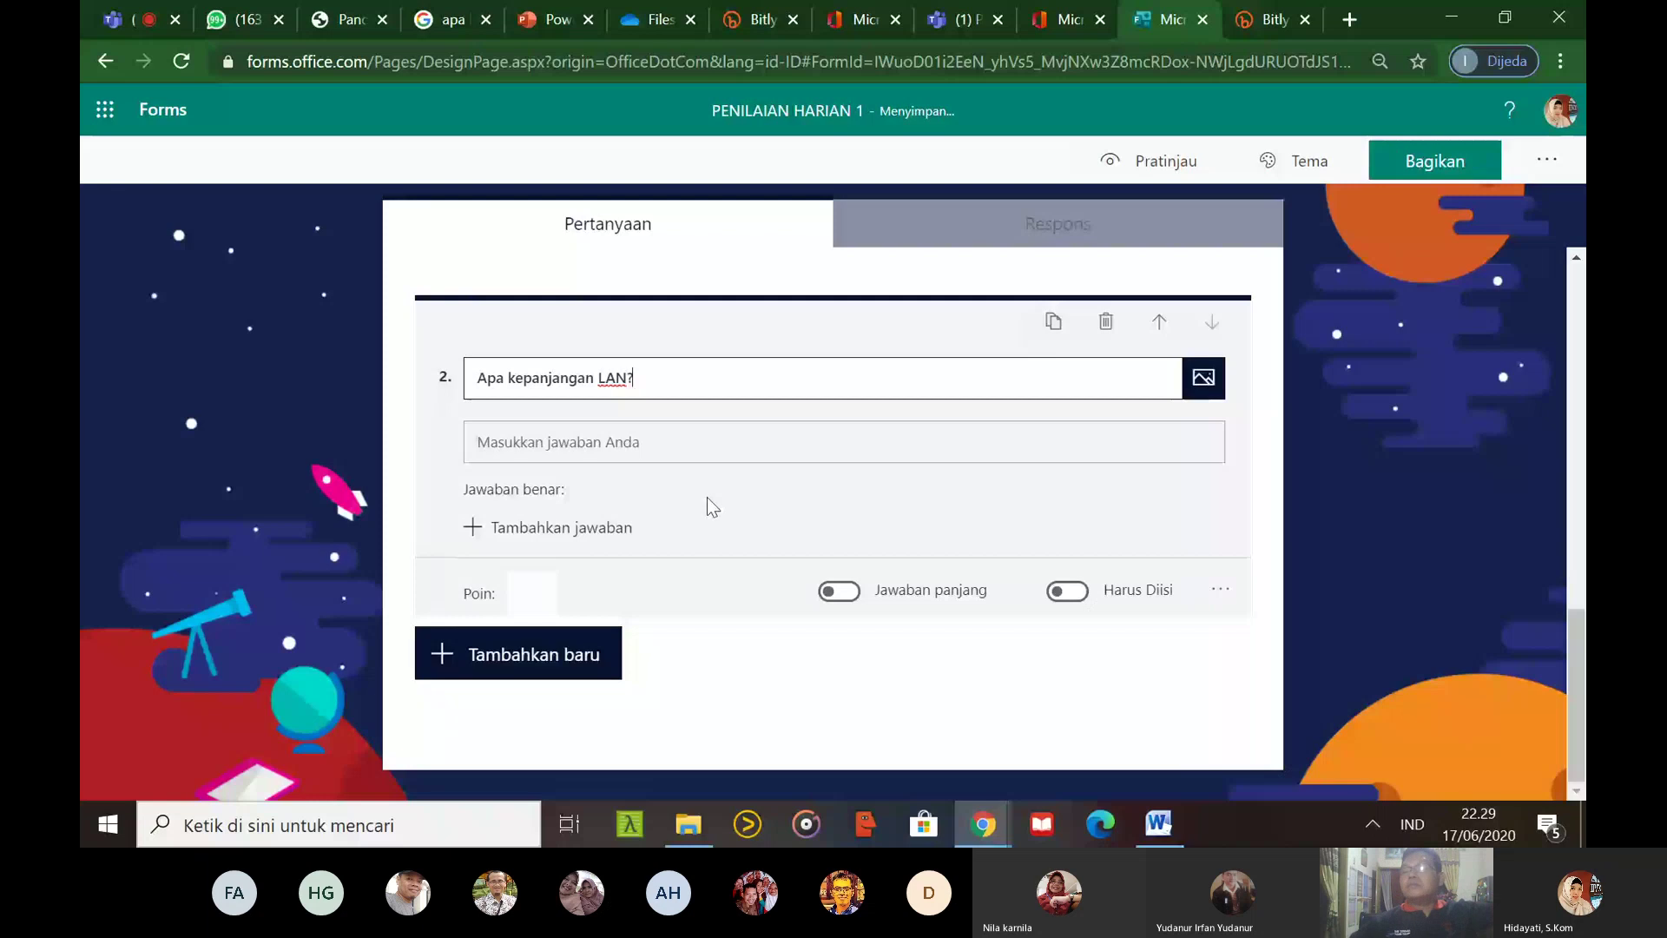
Add "Local Area Network" as the correct answer to question 2 and set the question to 60 points
click(620, 436)
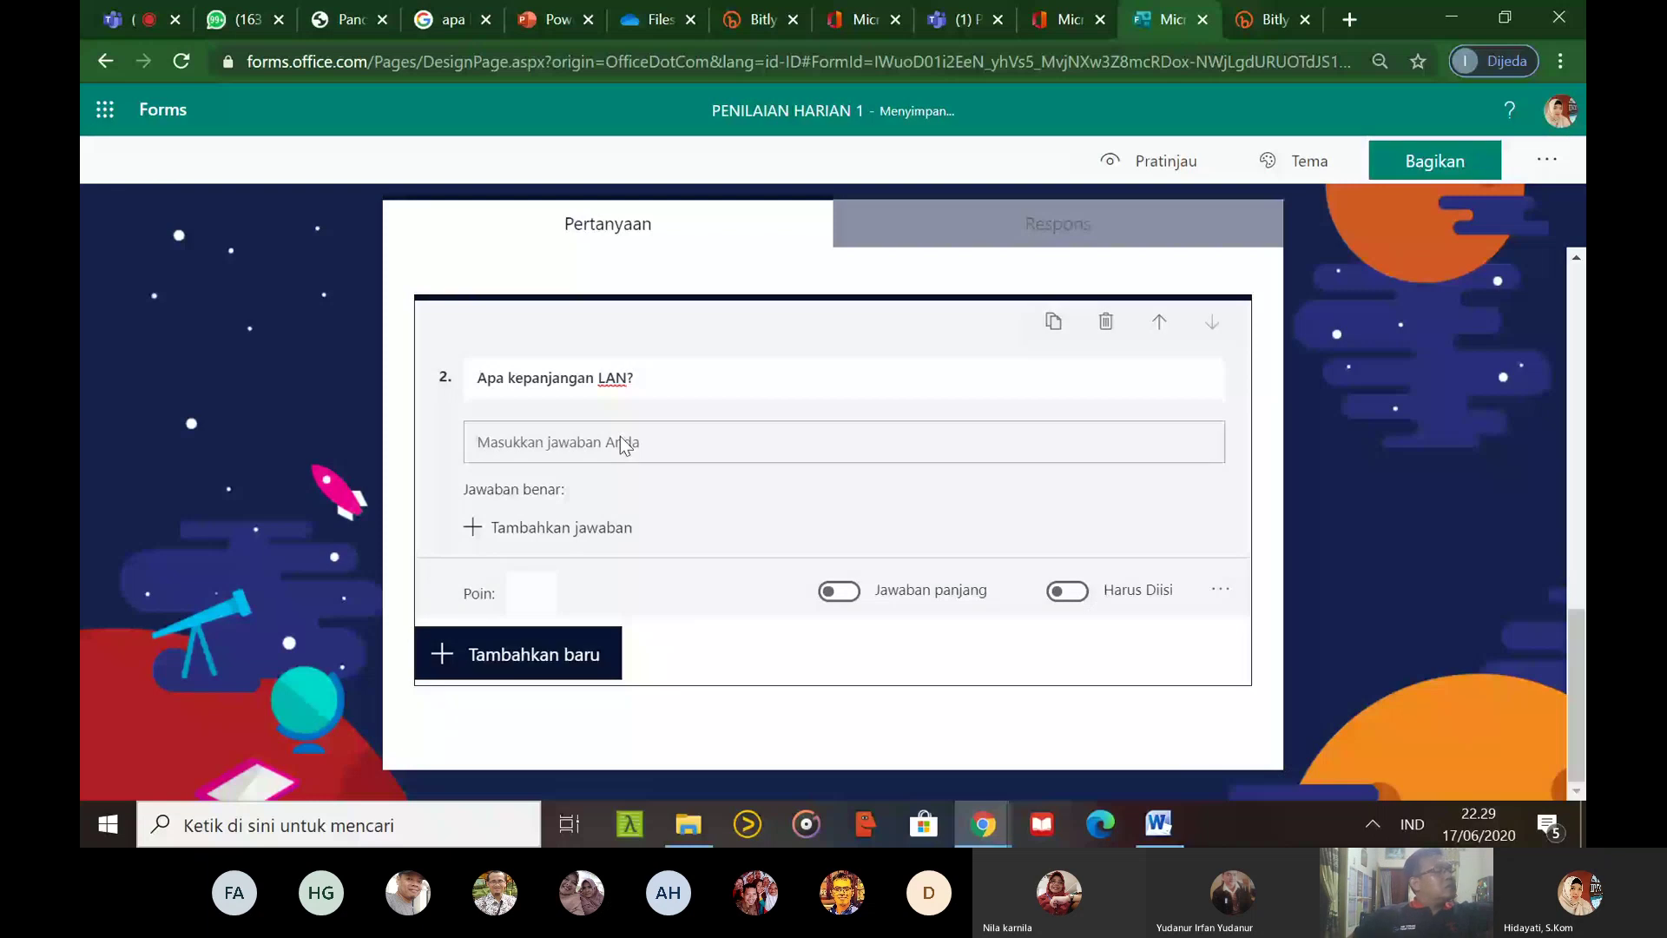
click(586, 527)
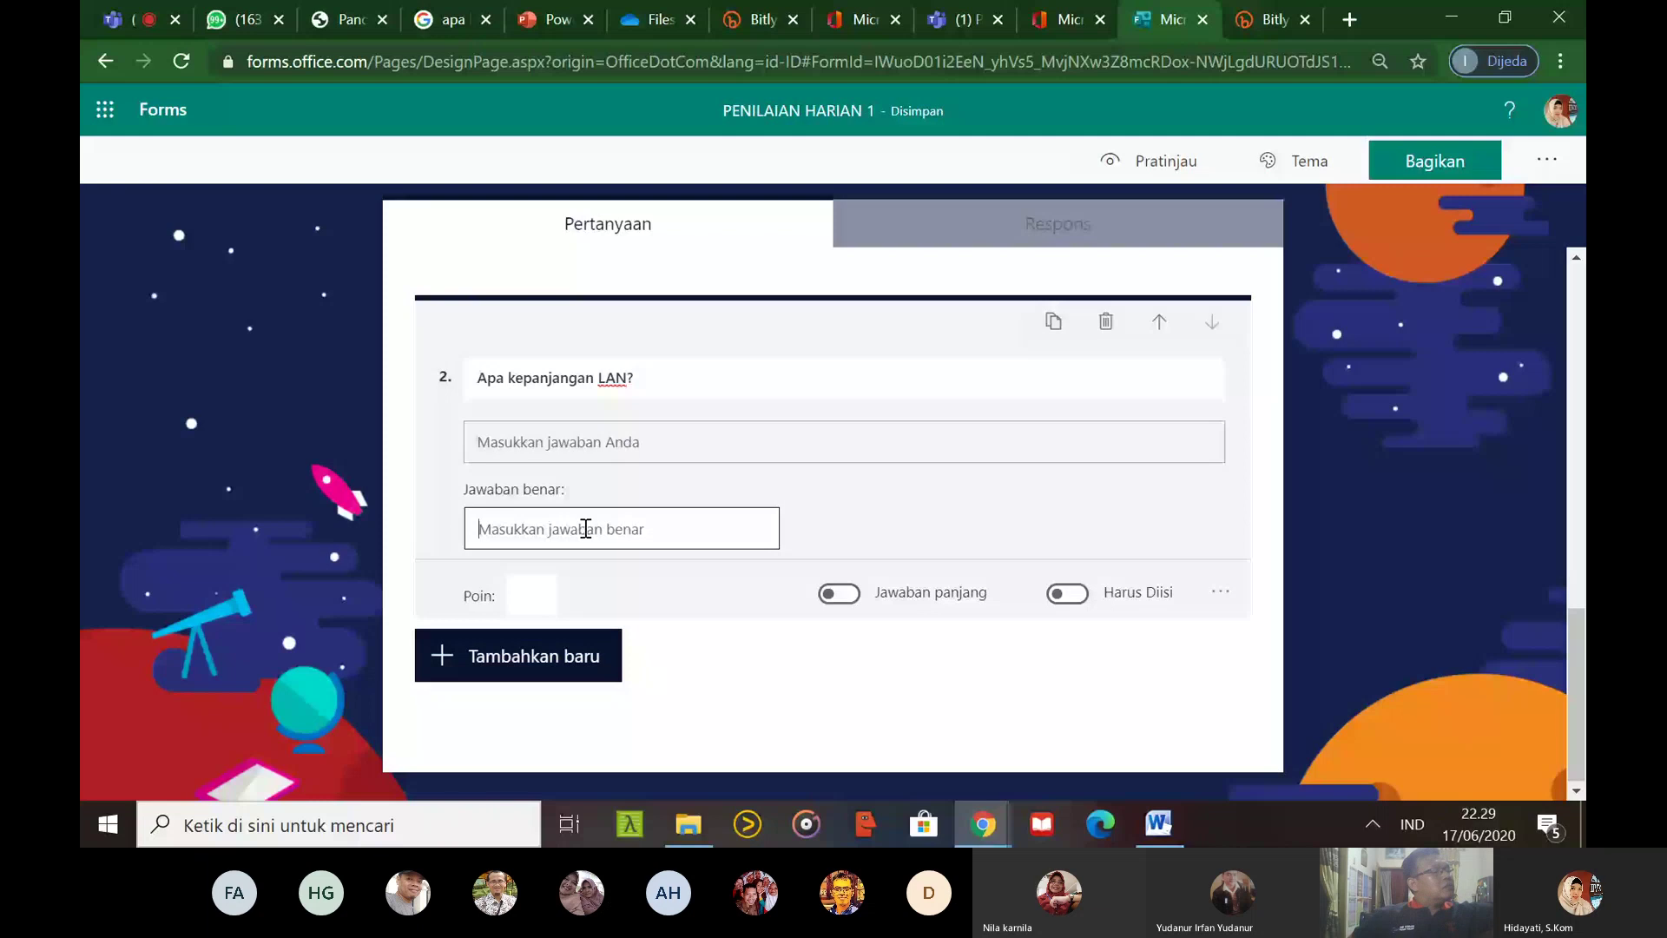
text(Local Area )
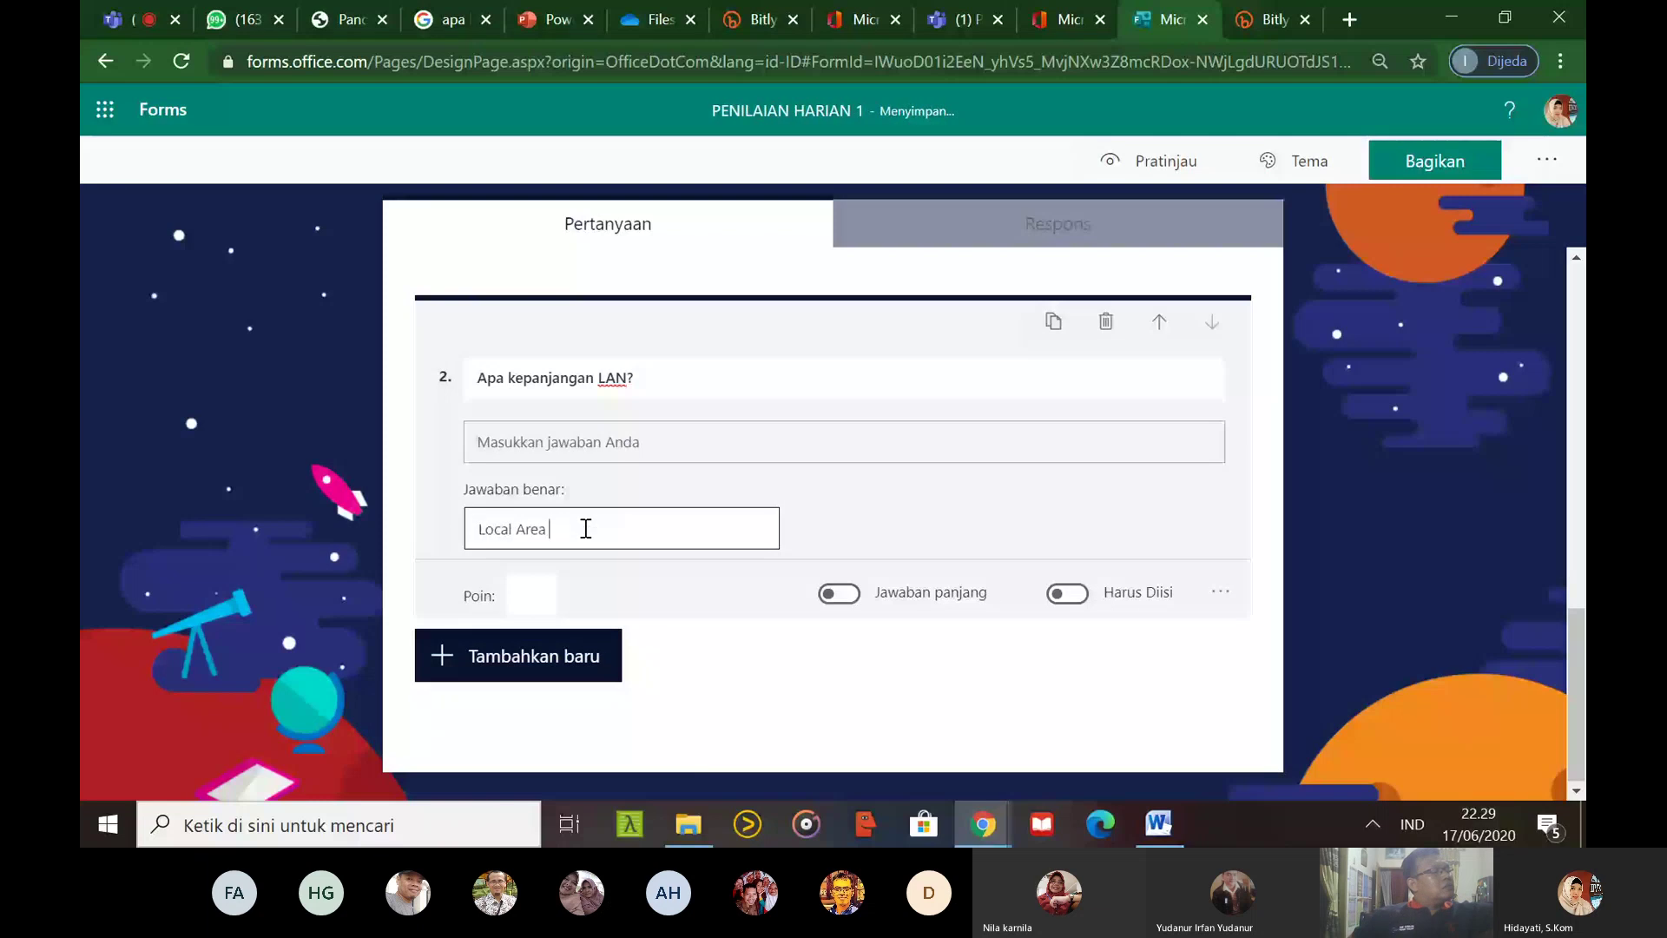
text(Network)
click(732, 647)
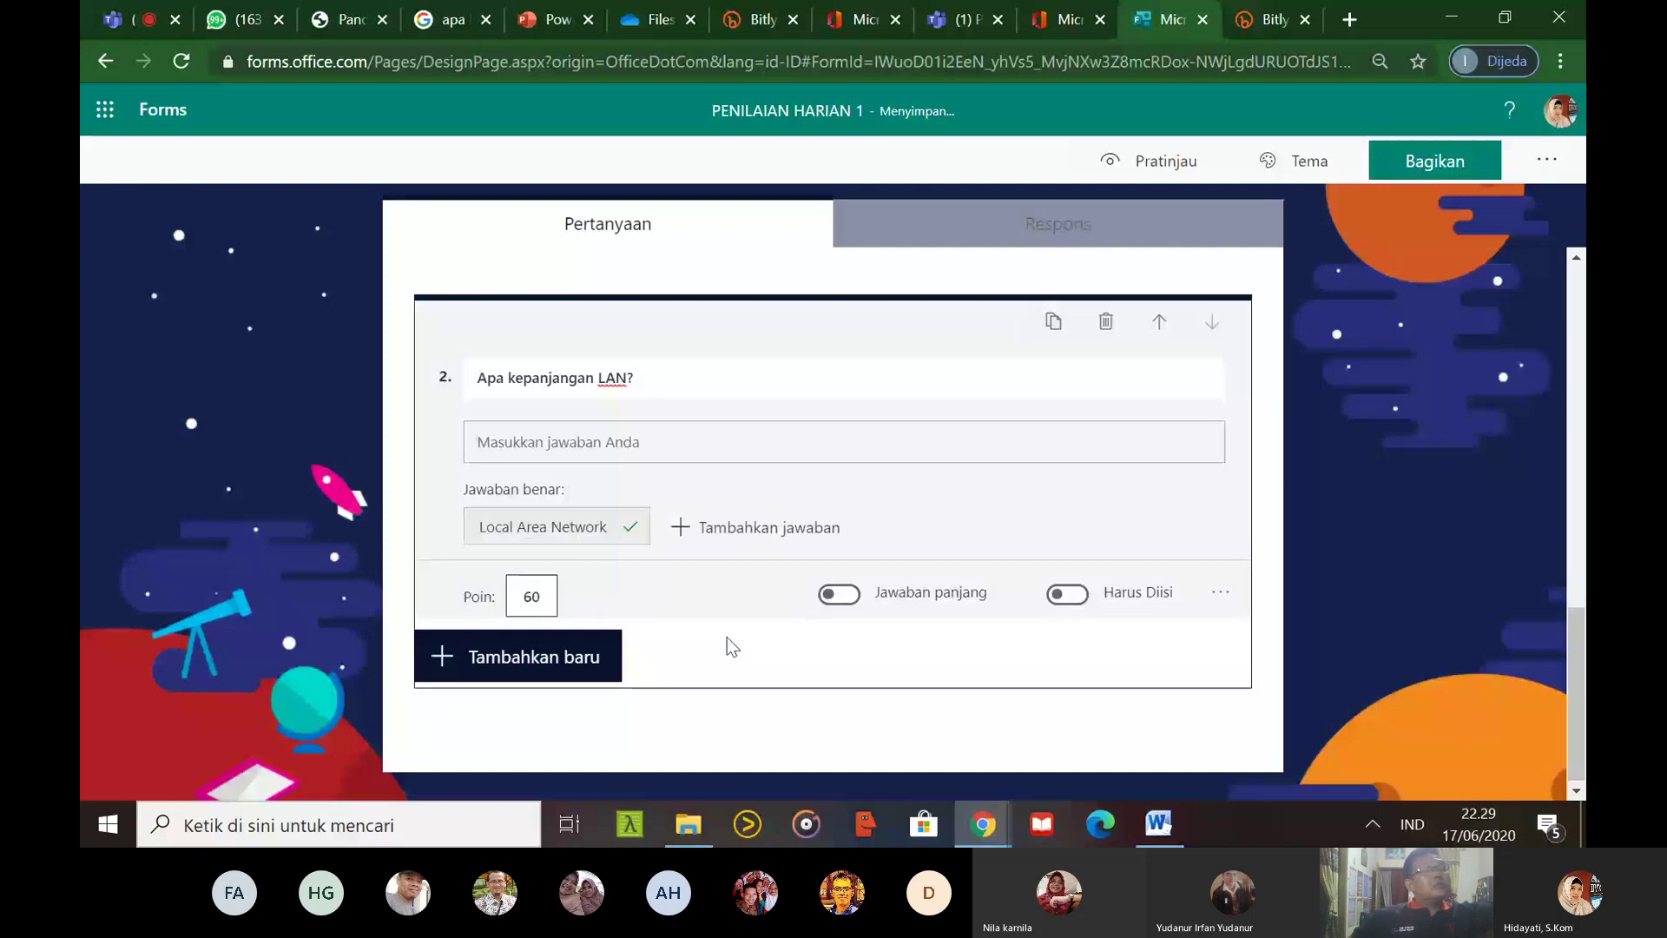
Preview the quiz as a respondent, try moving on without answering question 1, and return to the editor
click(1181, 166)
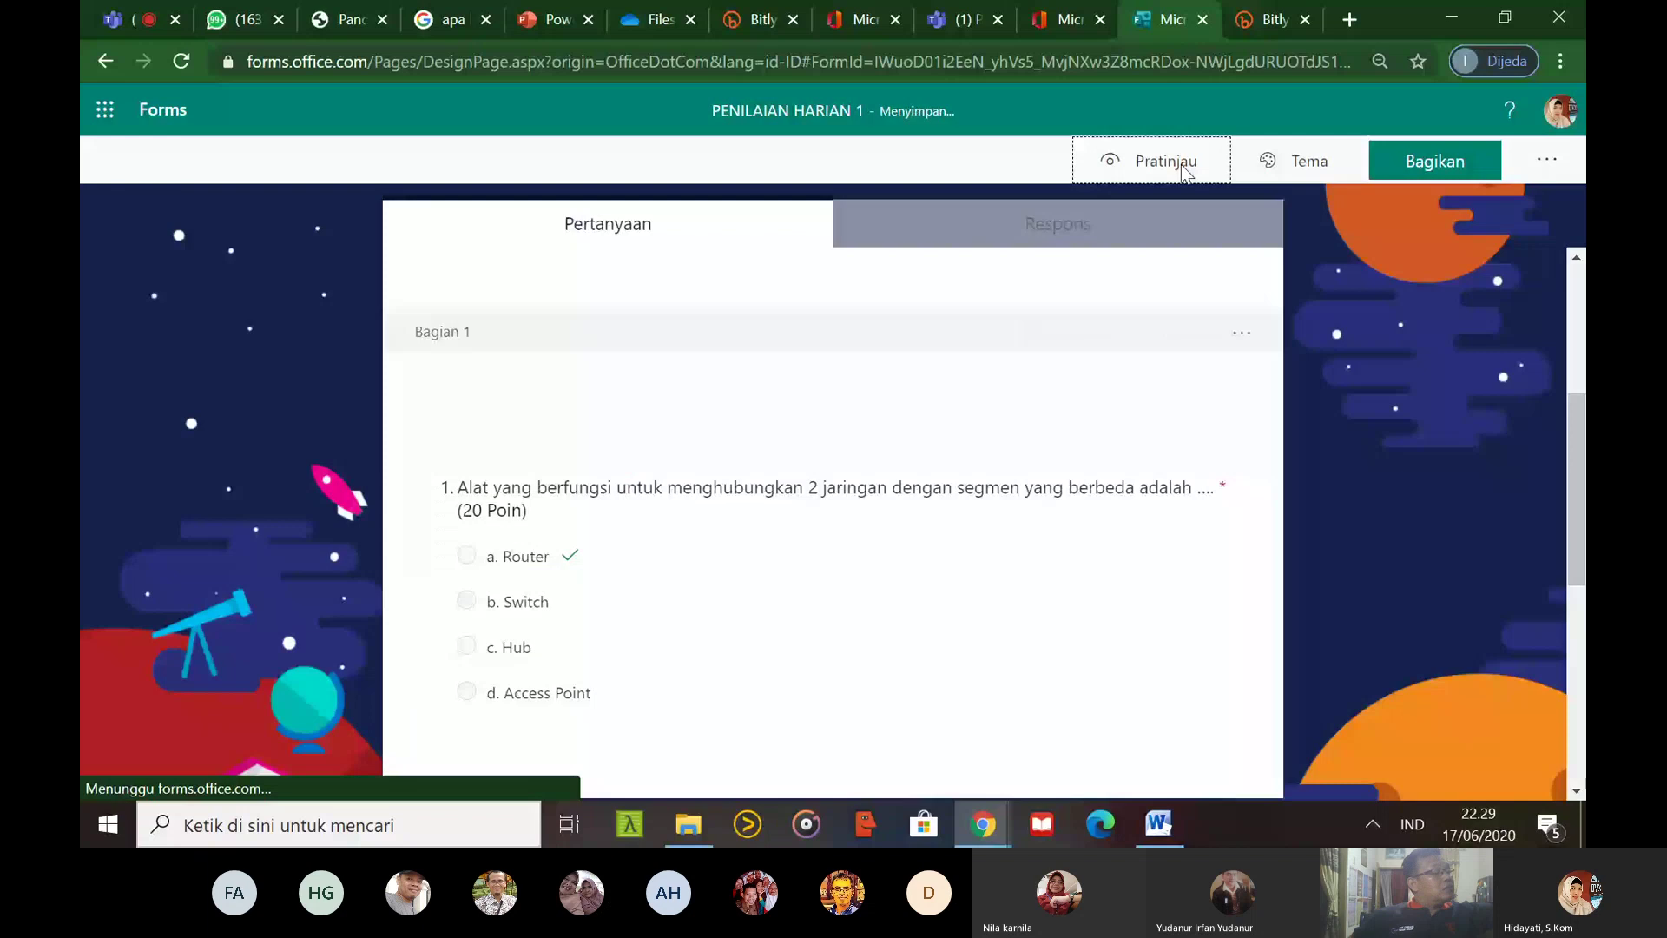
key(ctrl+minus)
key(ctrl+minus)
key(ctrl+minus)
key(ctrl+minus)
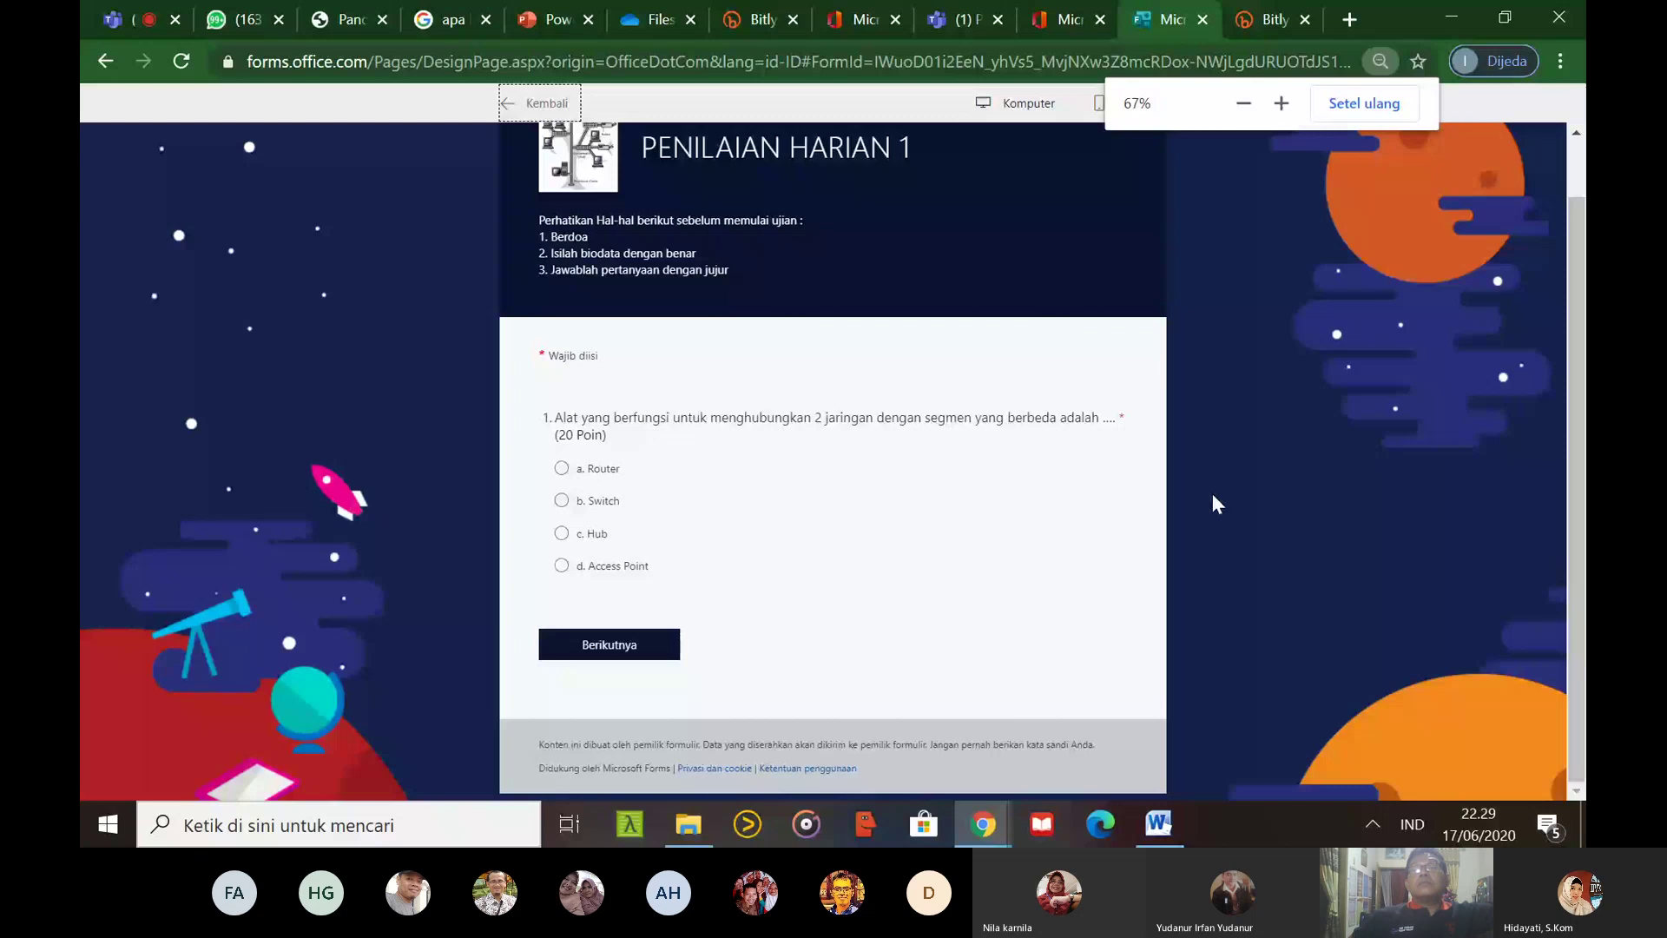
click(655, 649)
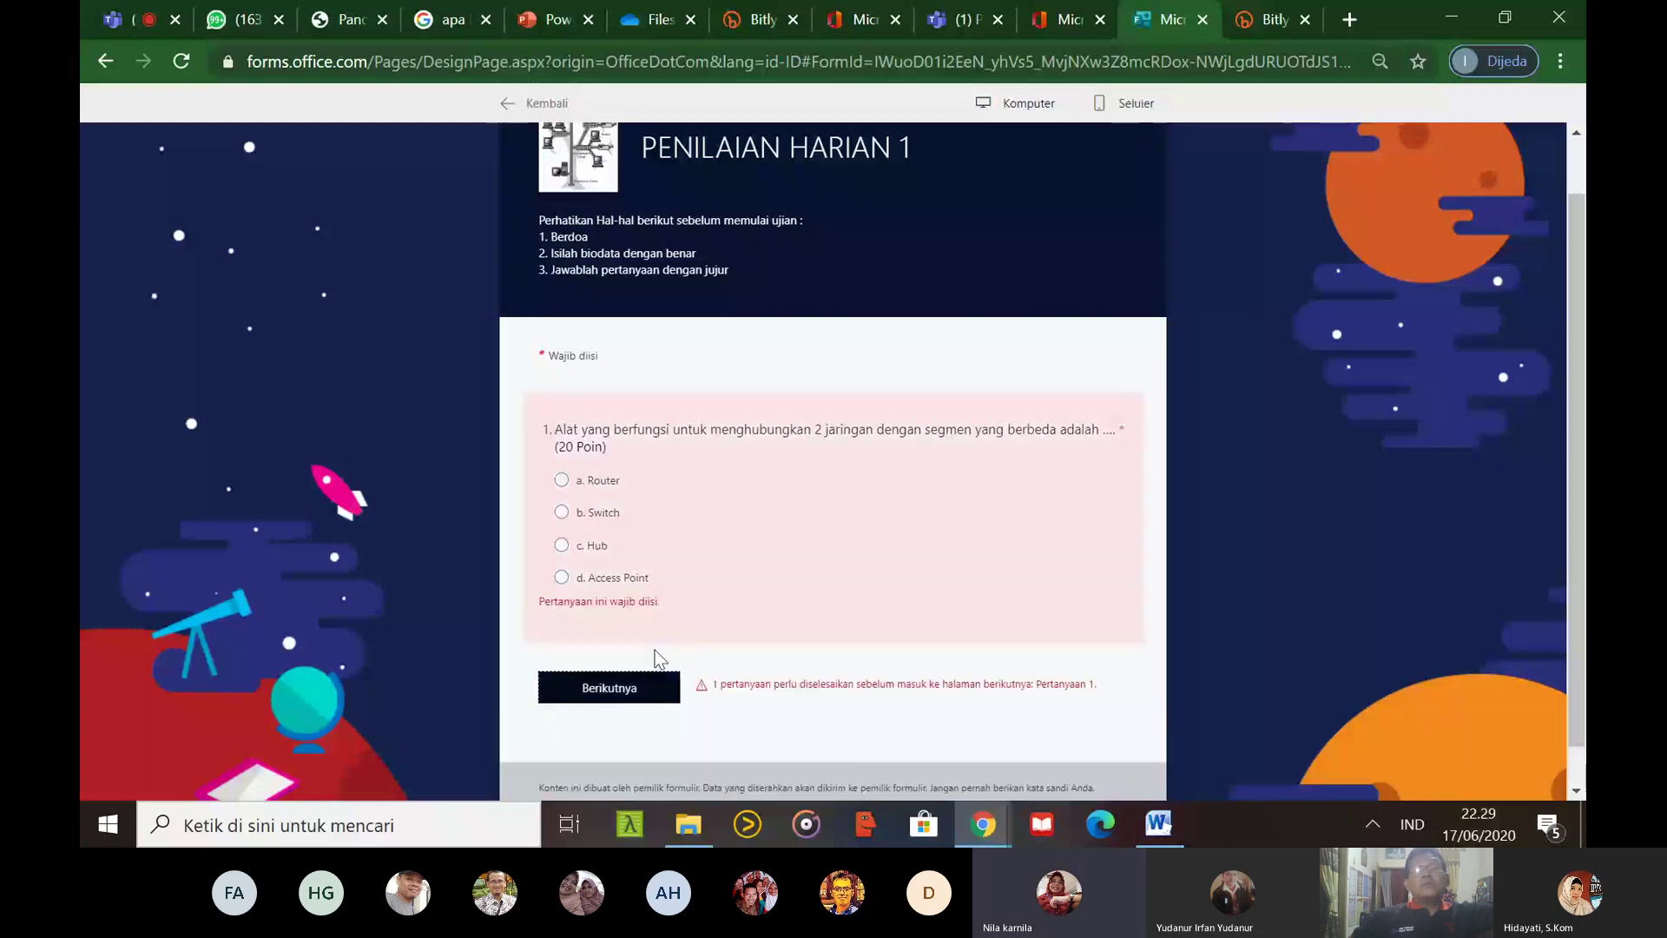
scroll(655, 649, up, 1)
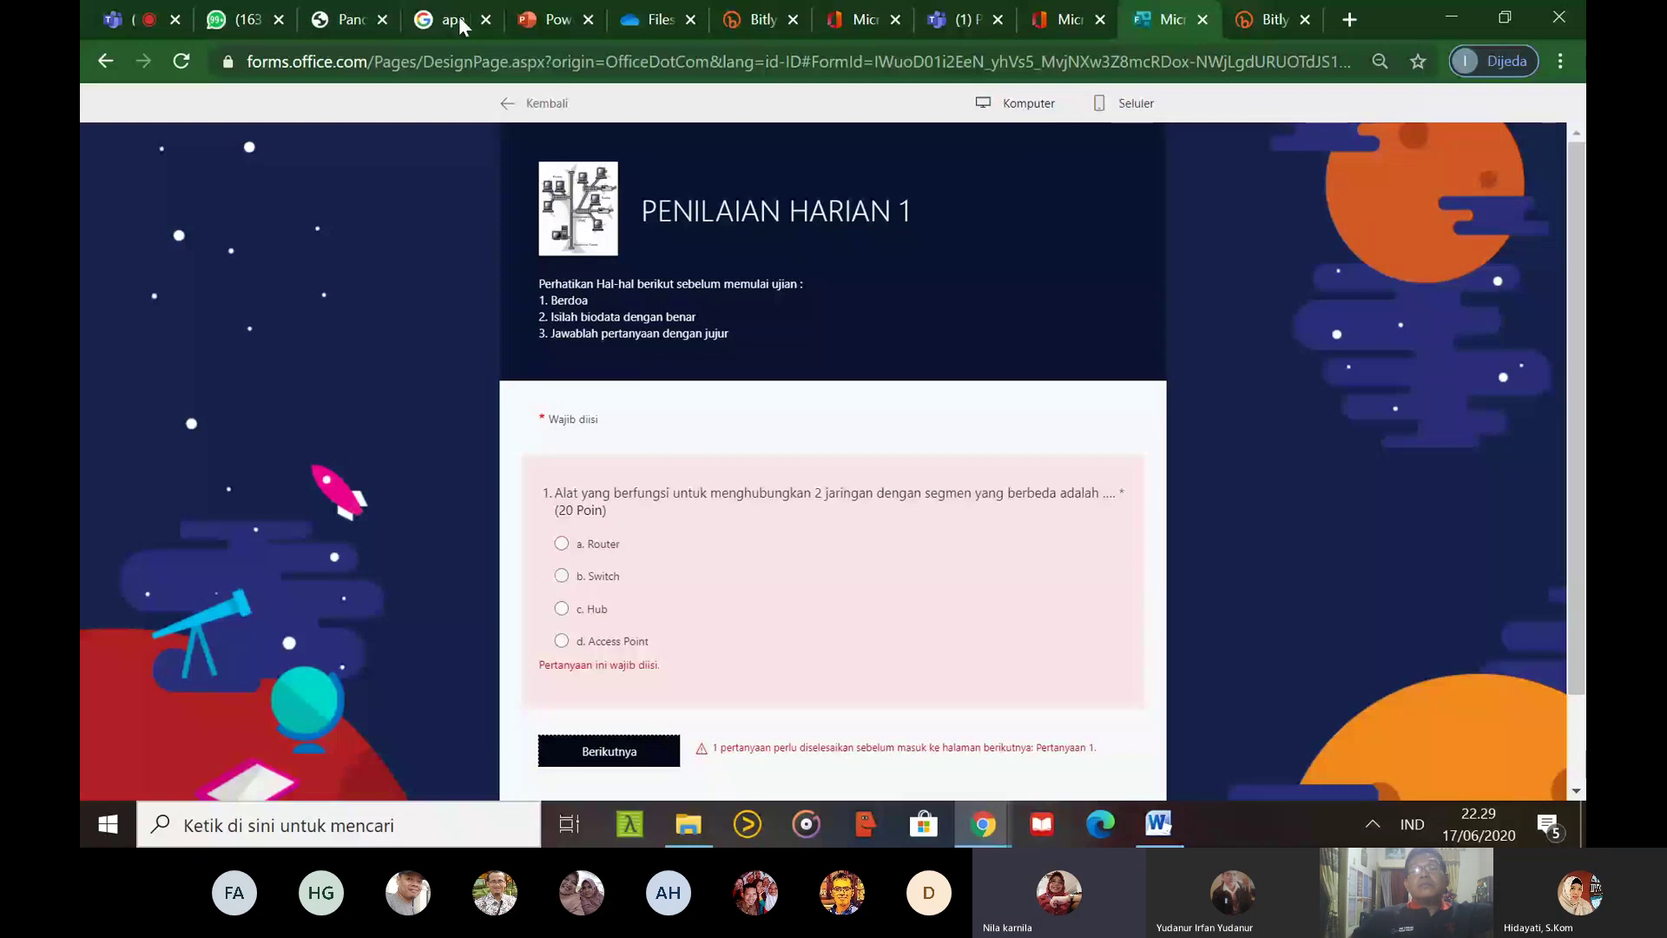
click(547, 104)
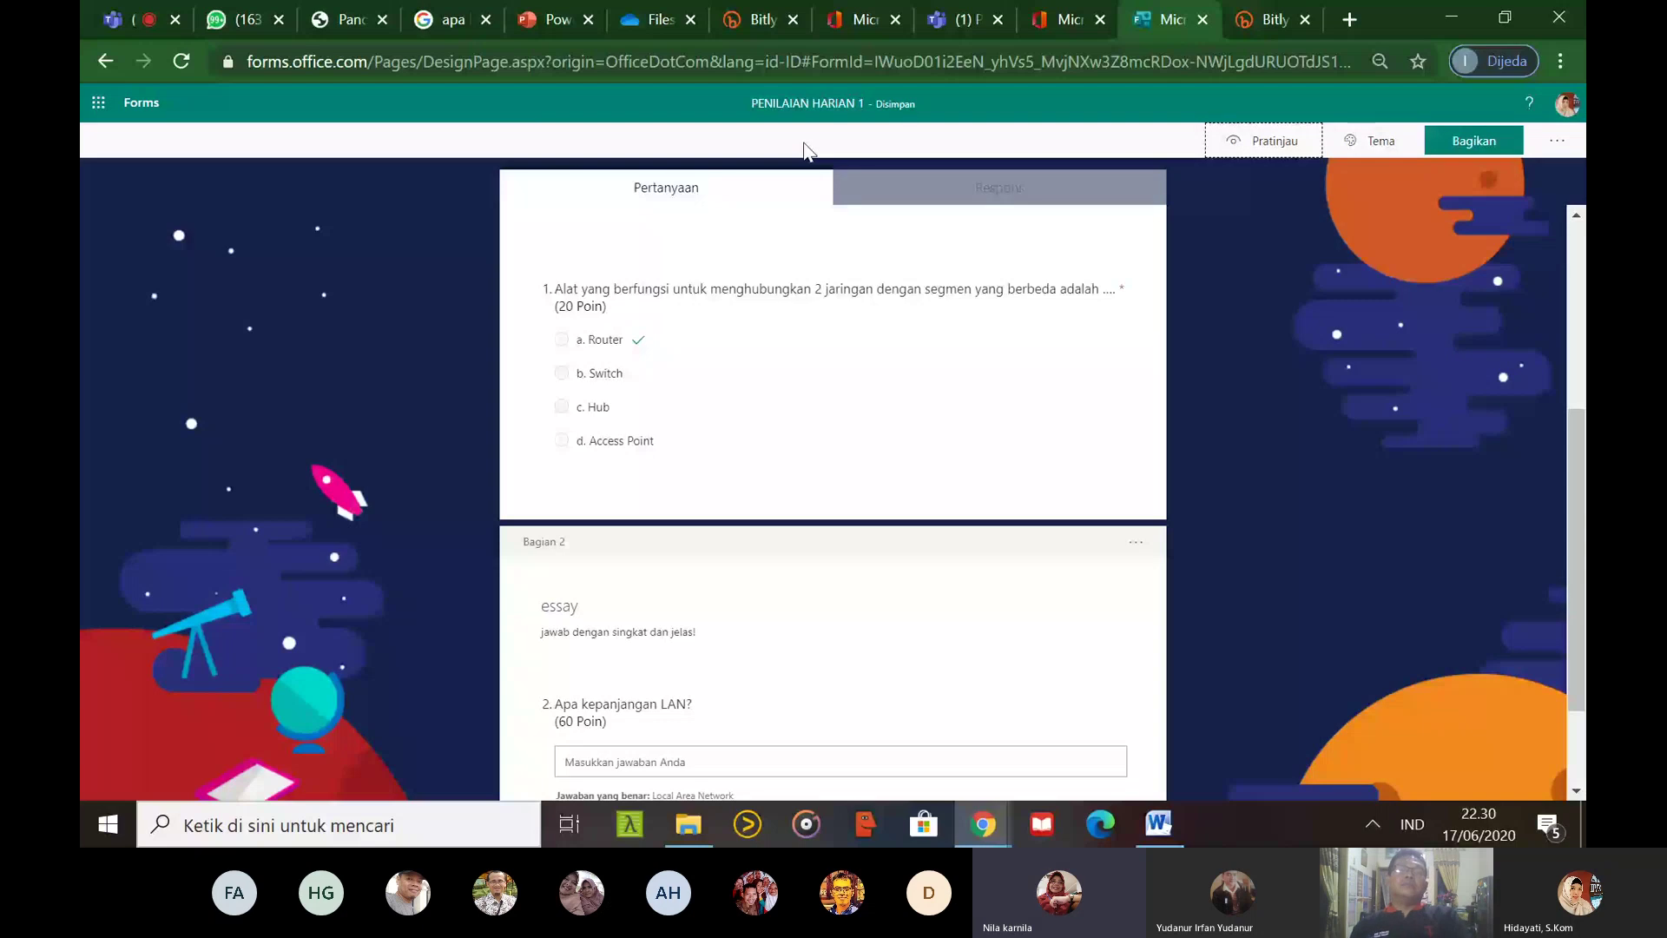
scroll(1541, 221, up, 4)
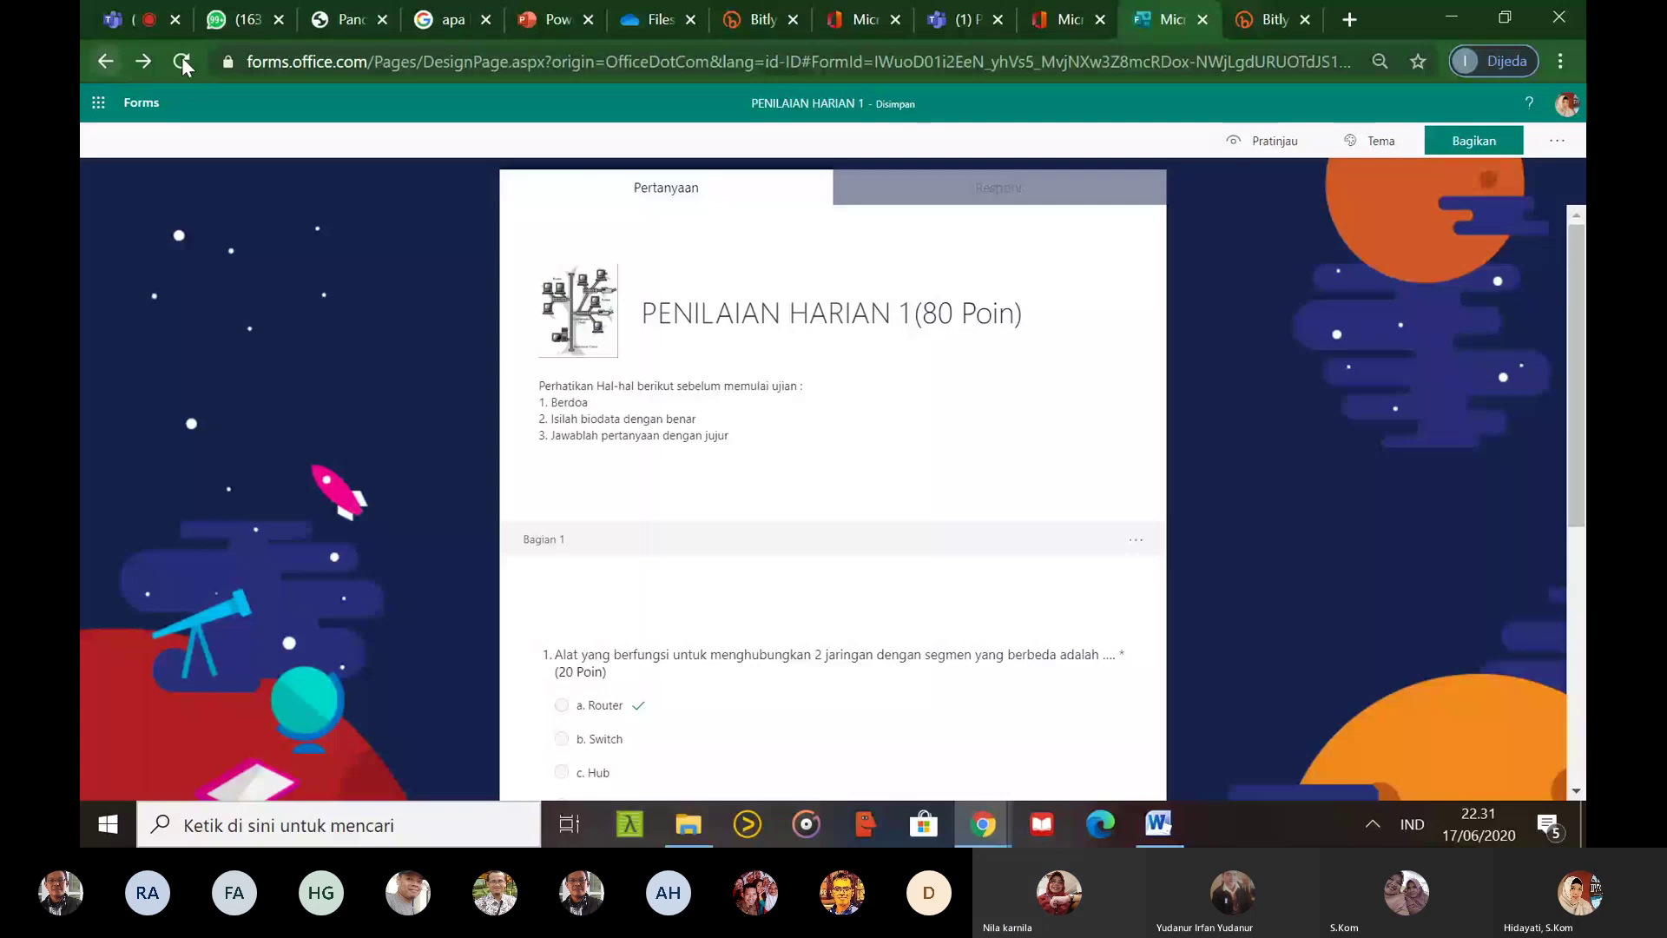
click(1556, 141)
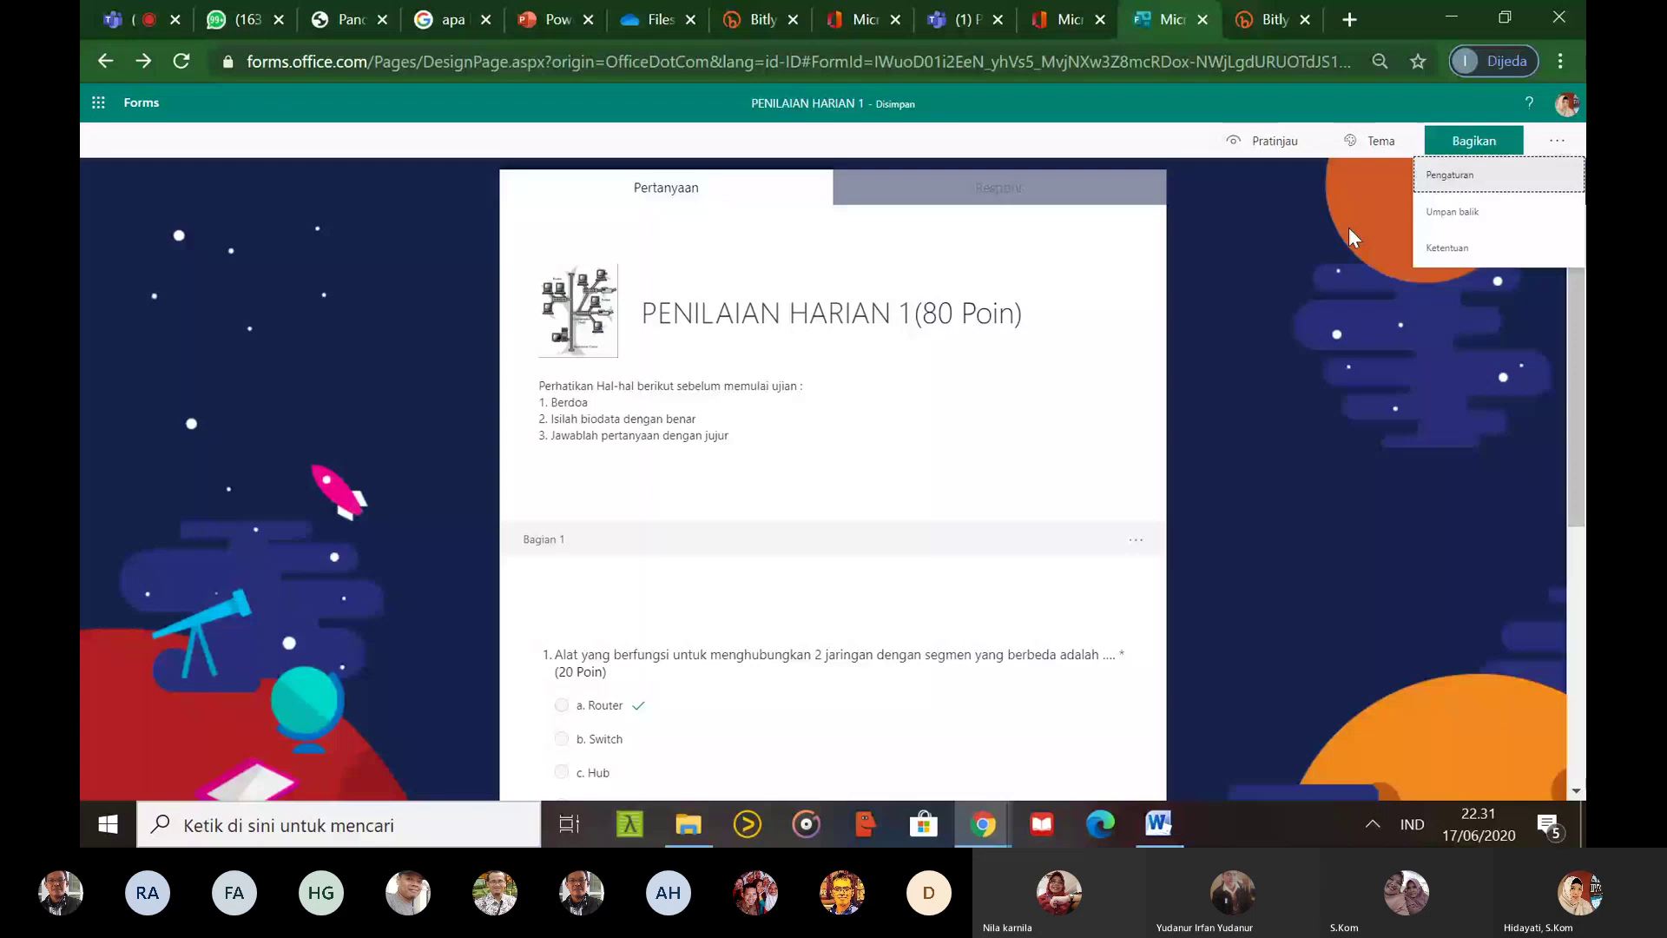
click(1348, 227)
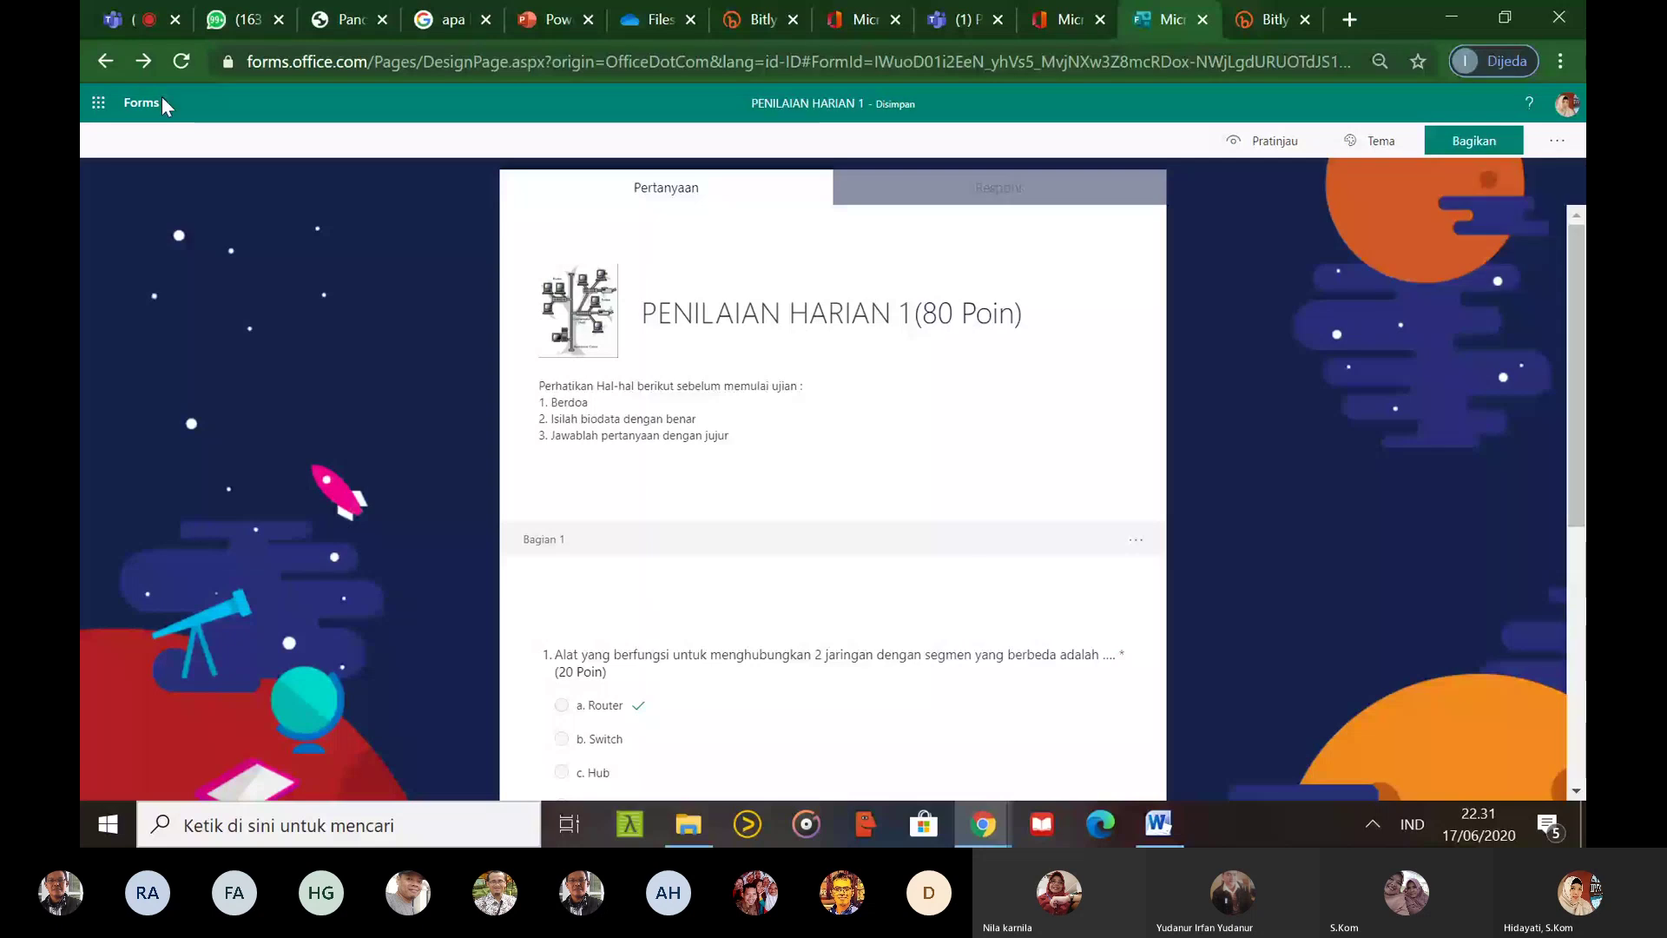
click(163, 101)
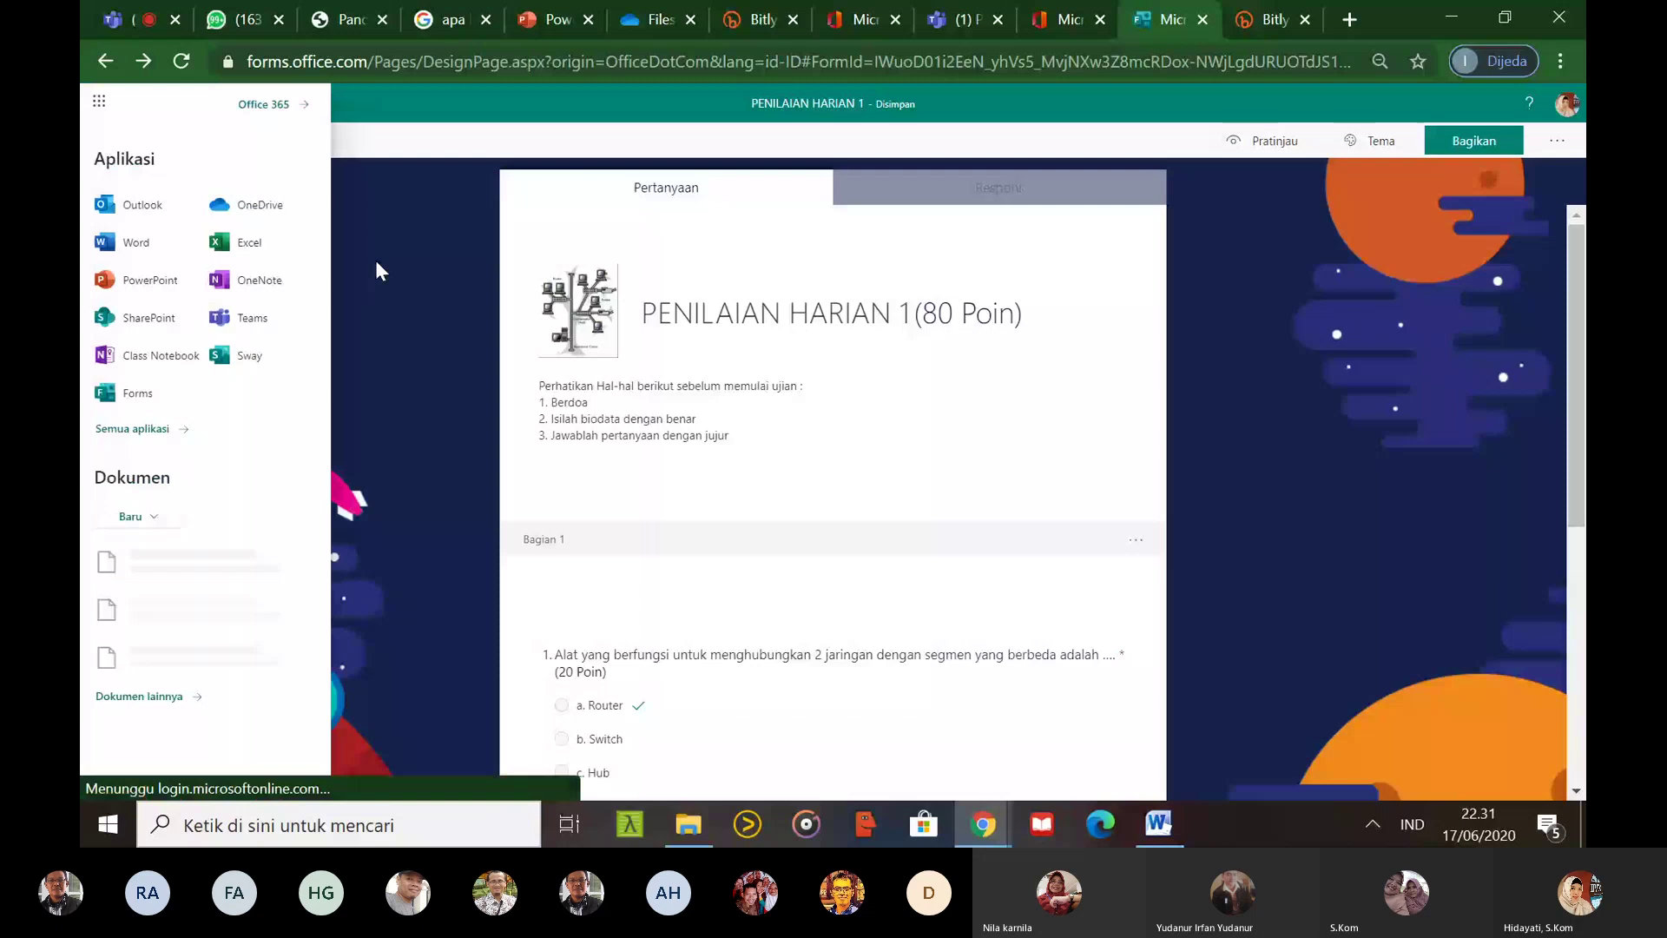
click(393, 492)
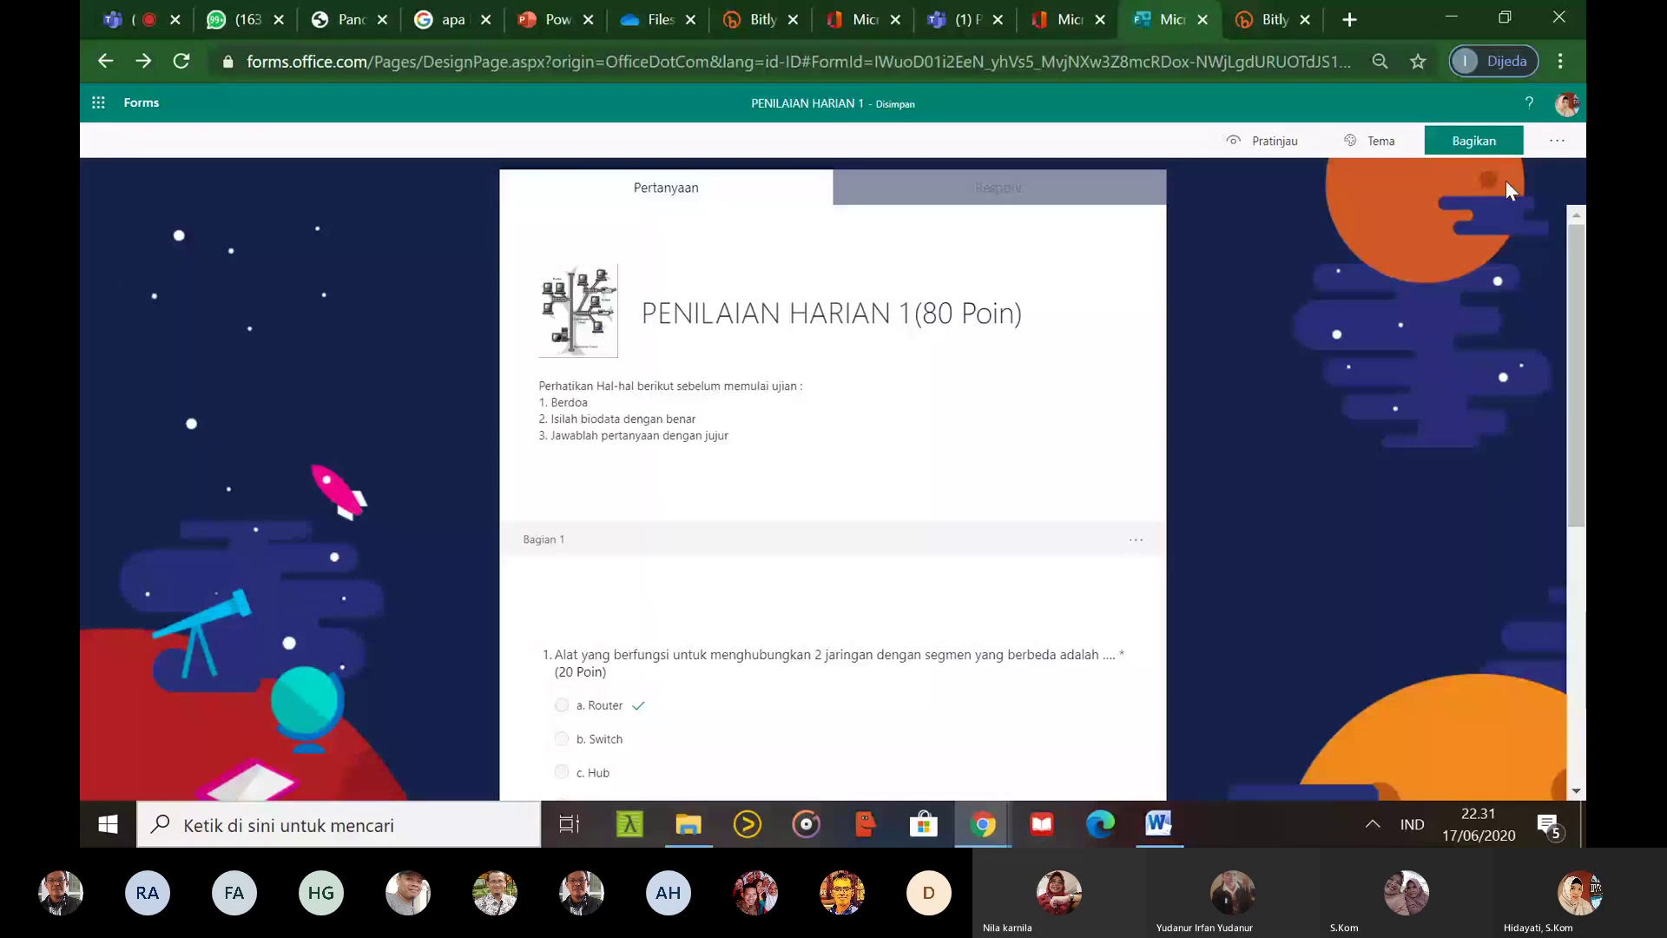
click(1557, 140)
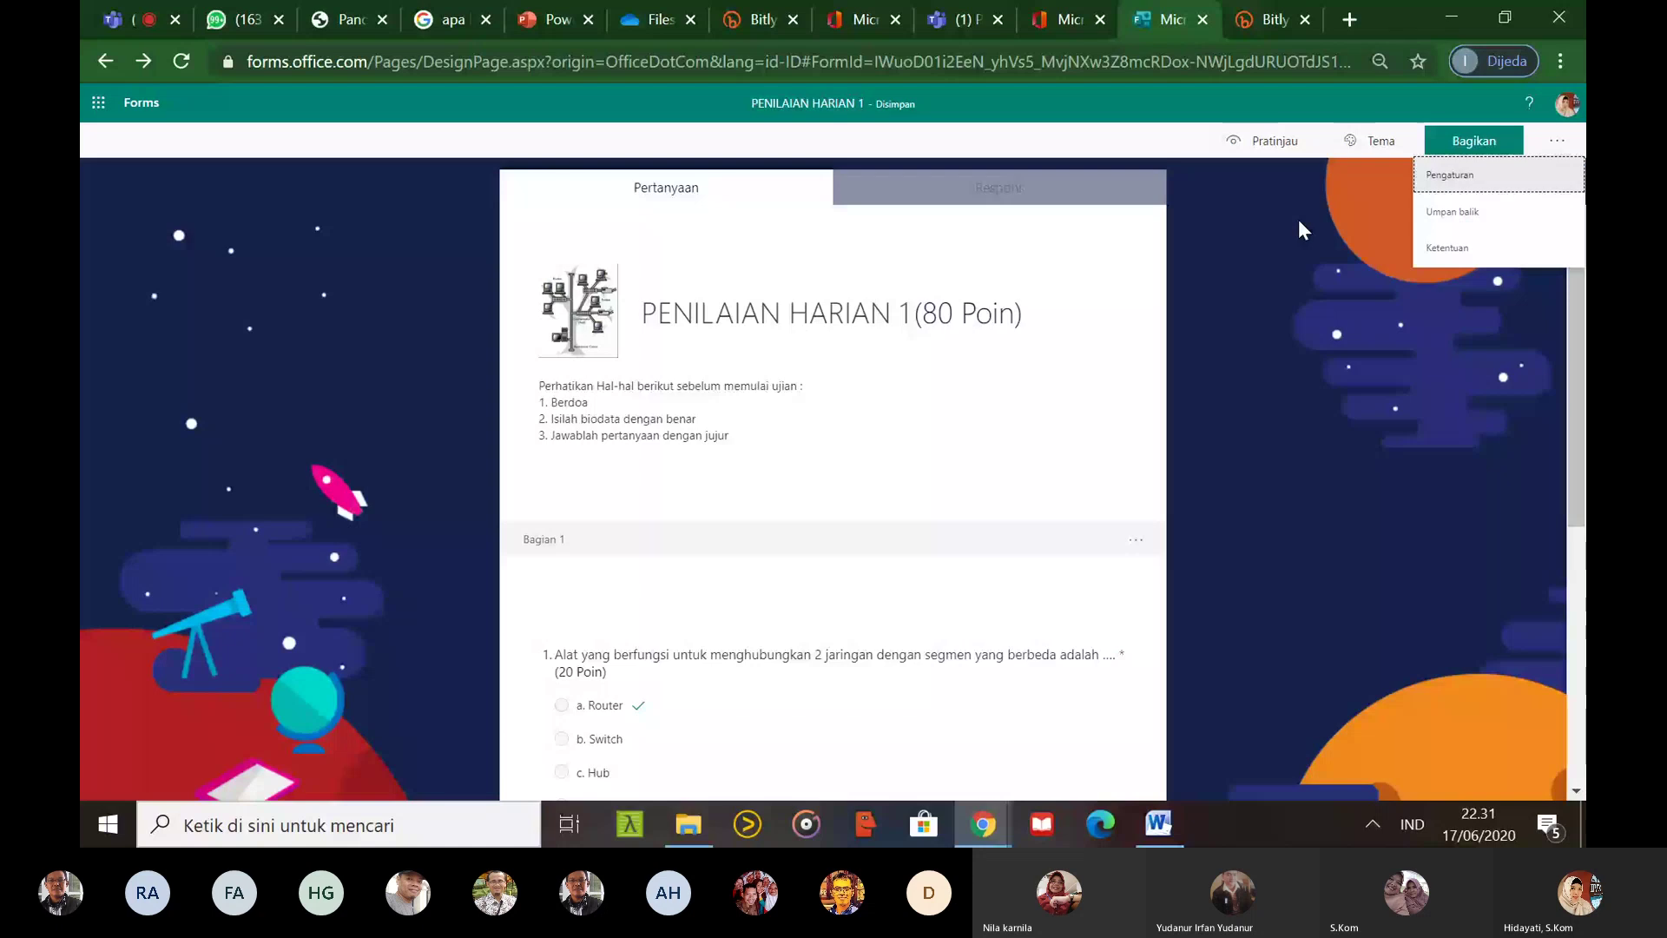
click(1261, 141)
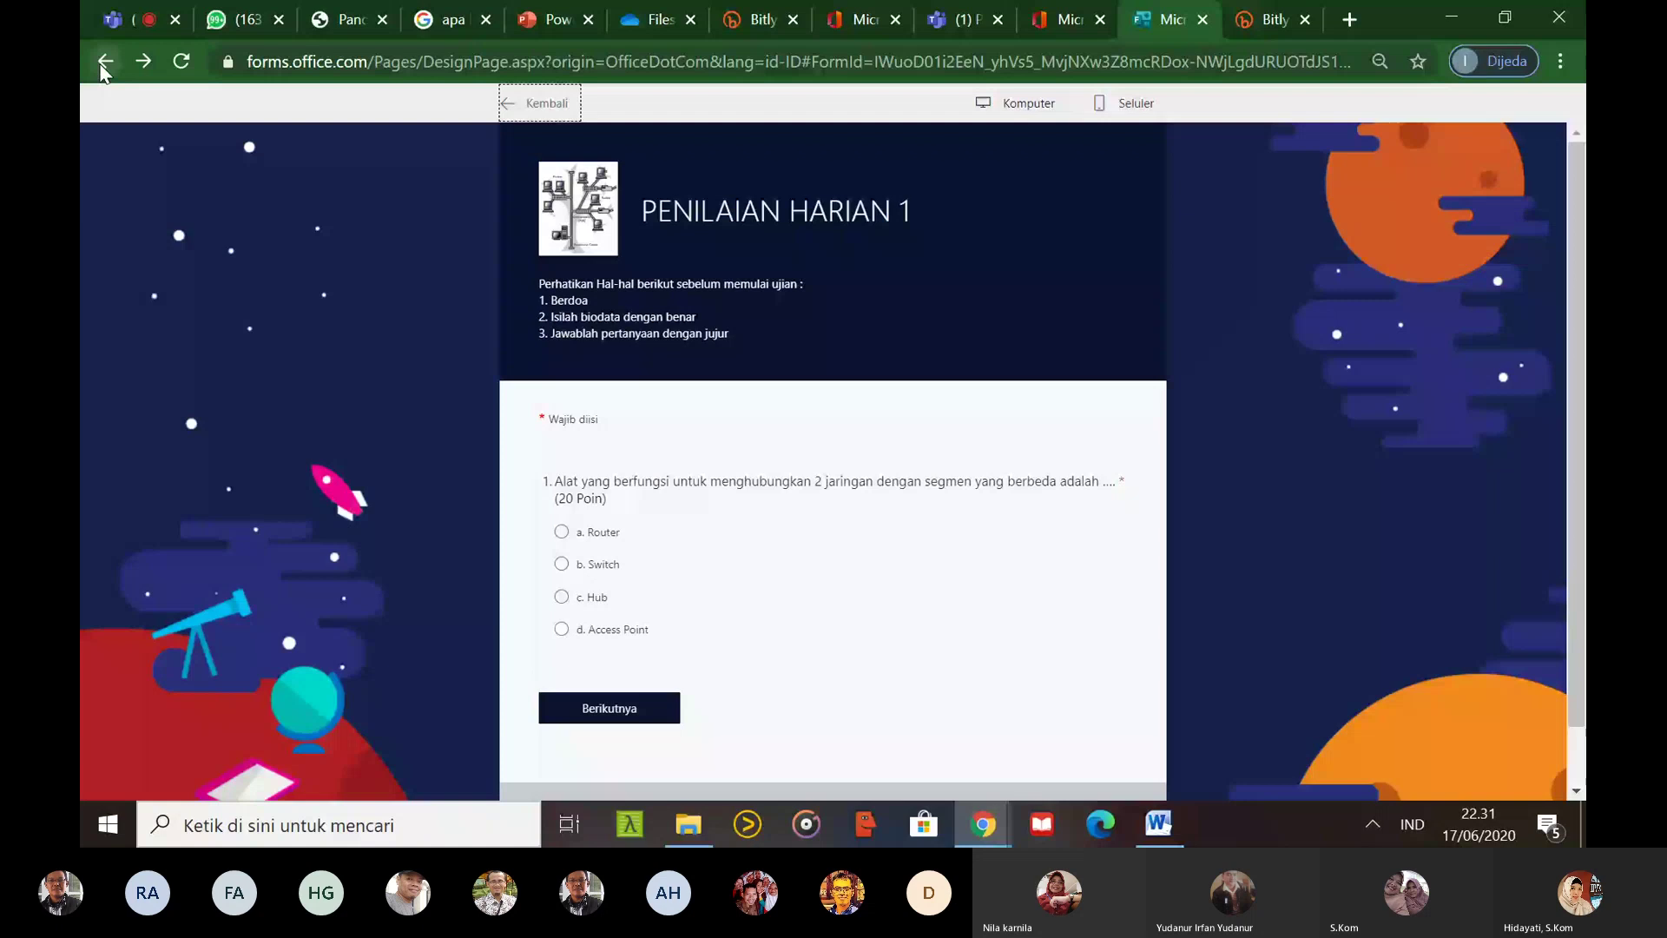
click(105, 61)
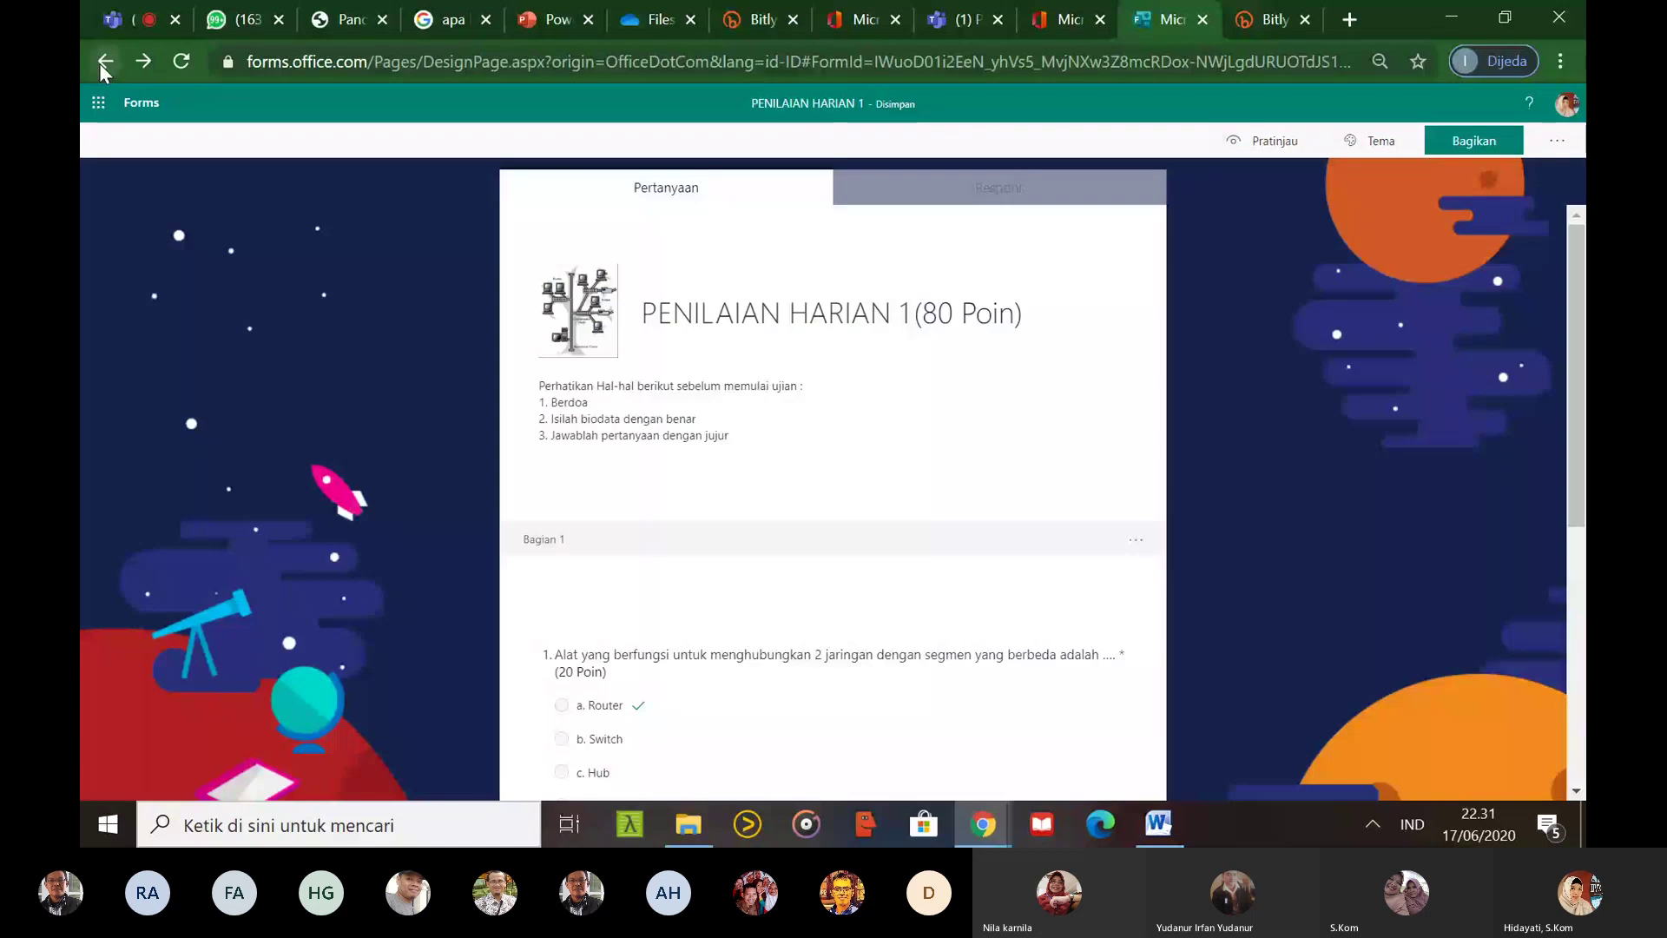
click(102, 59)
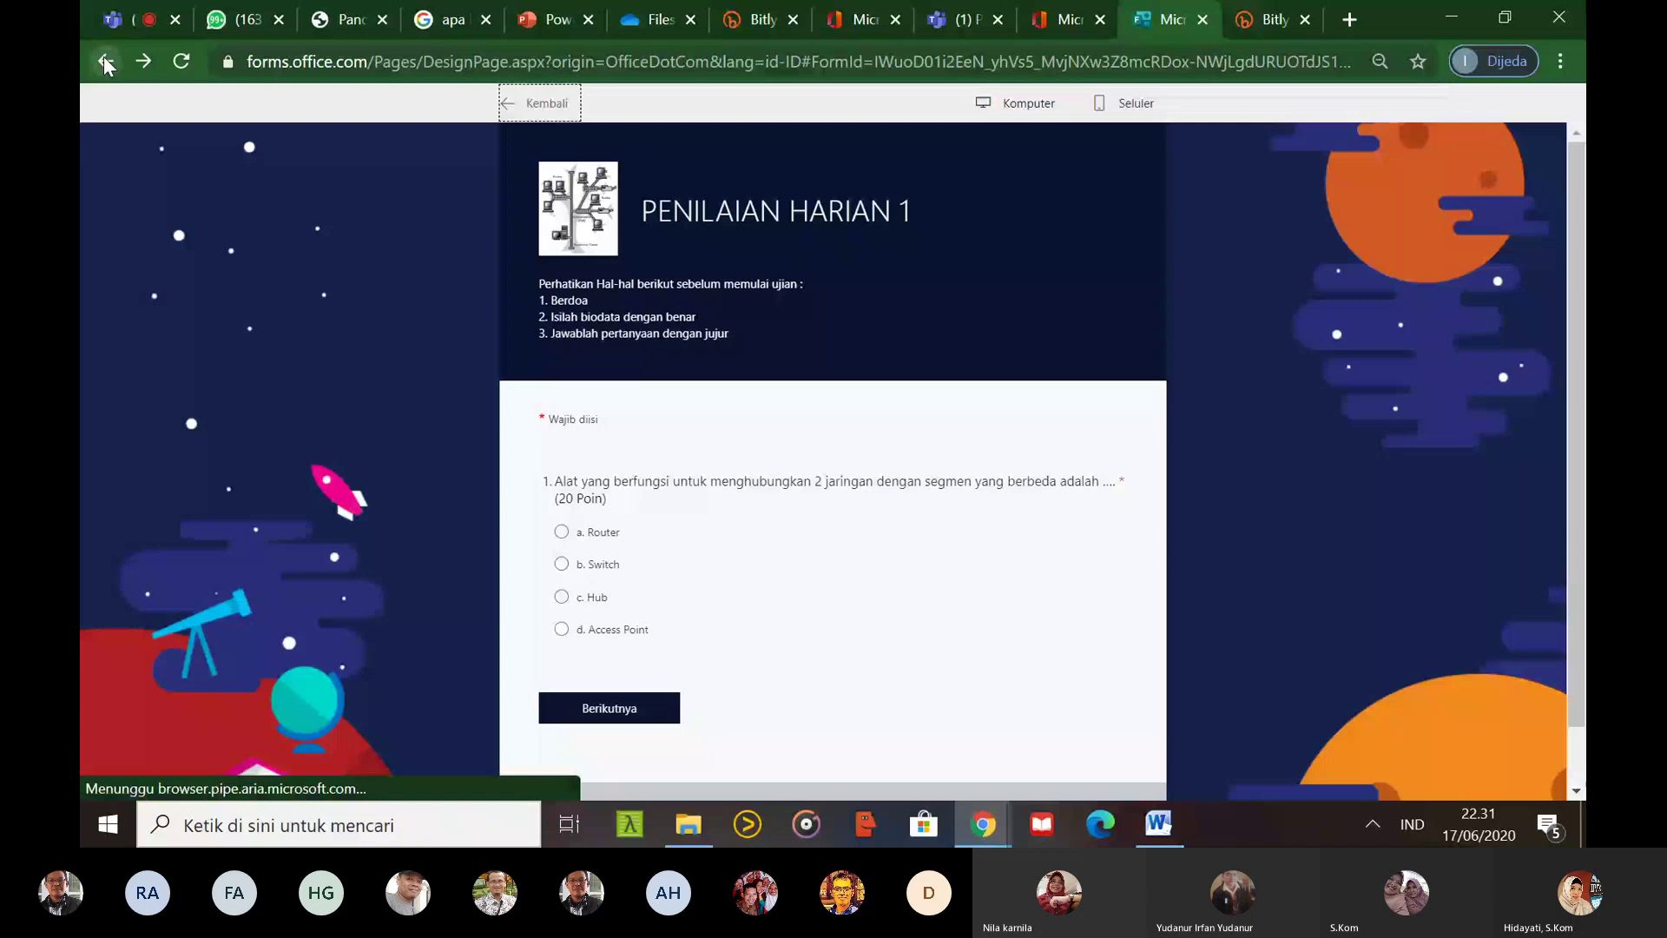
click(104, 61)
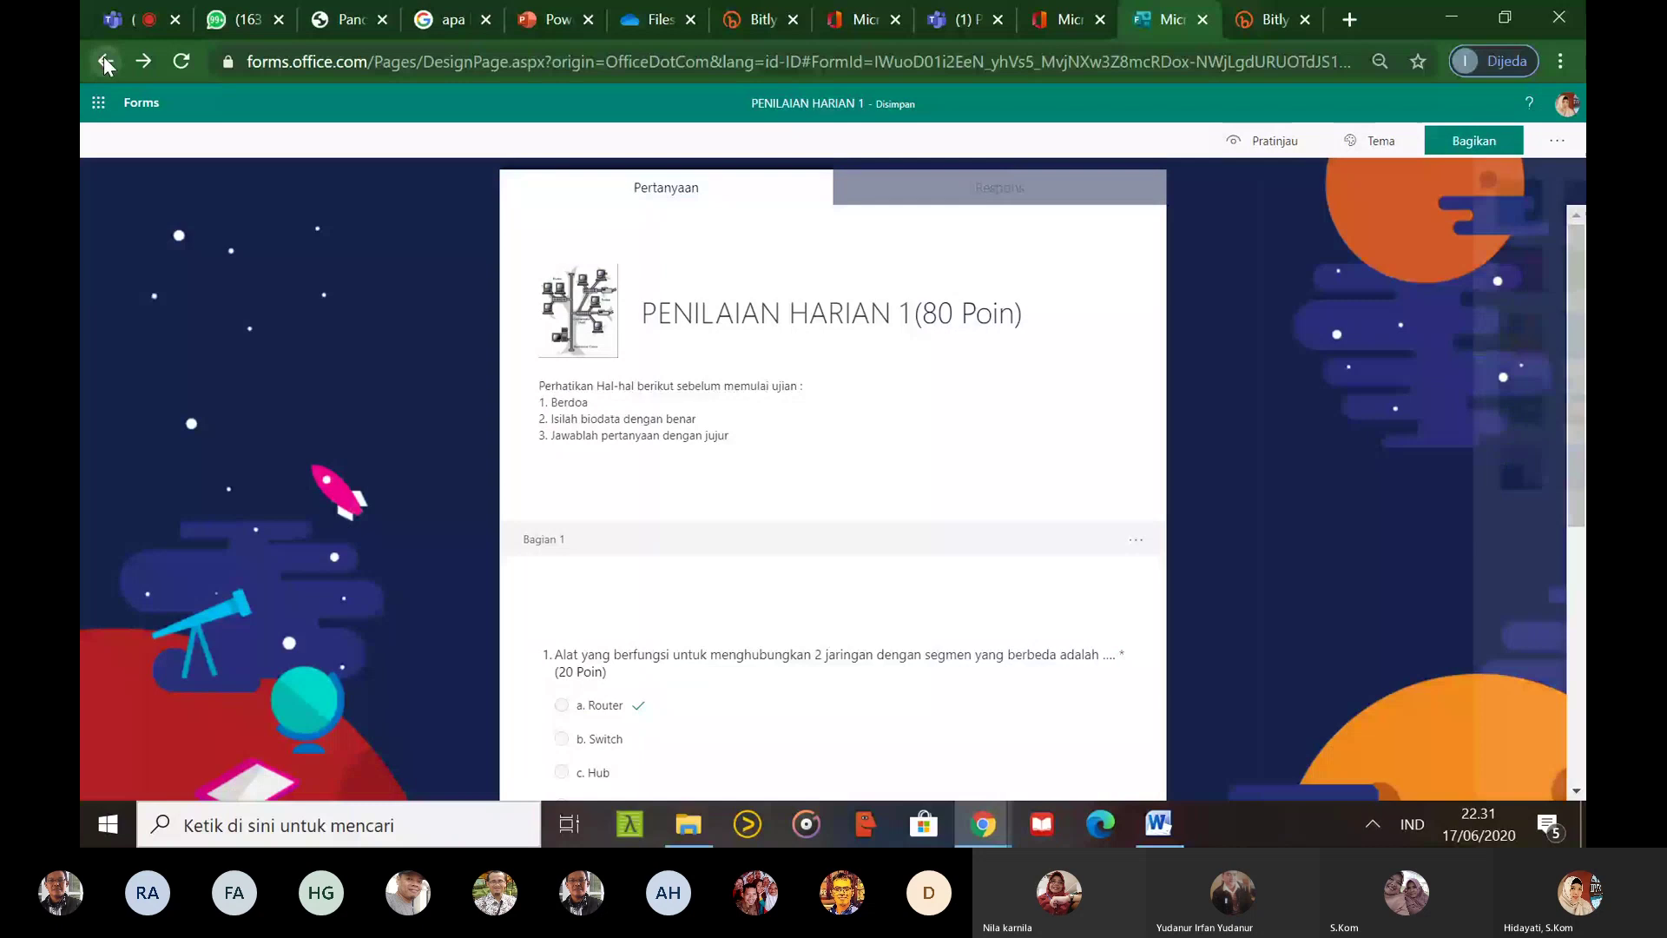
click(104, 59)
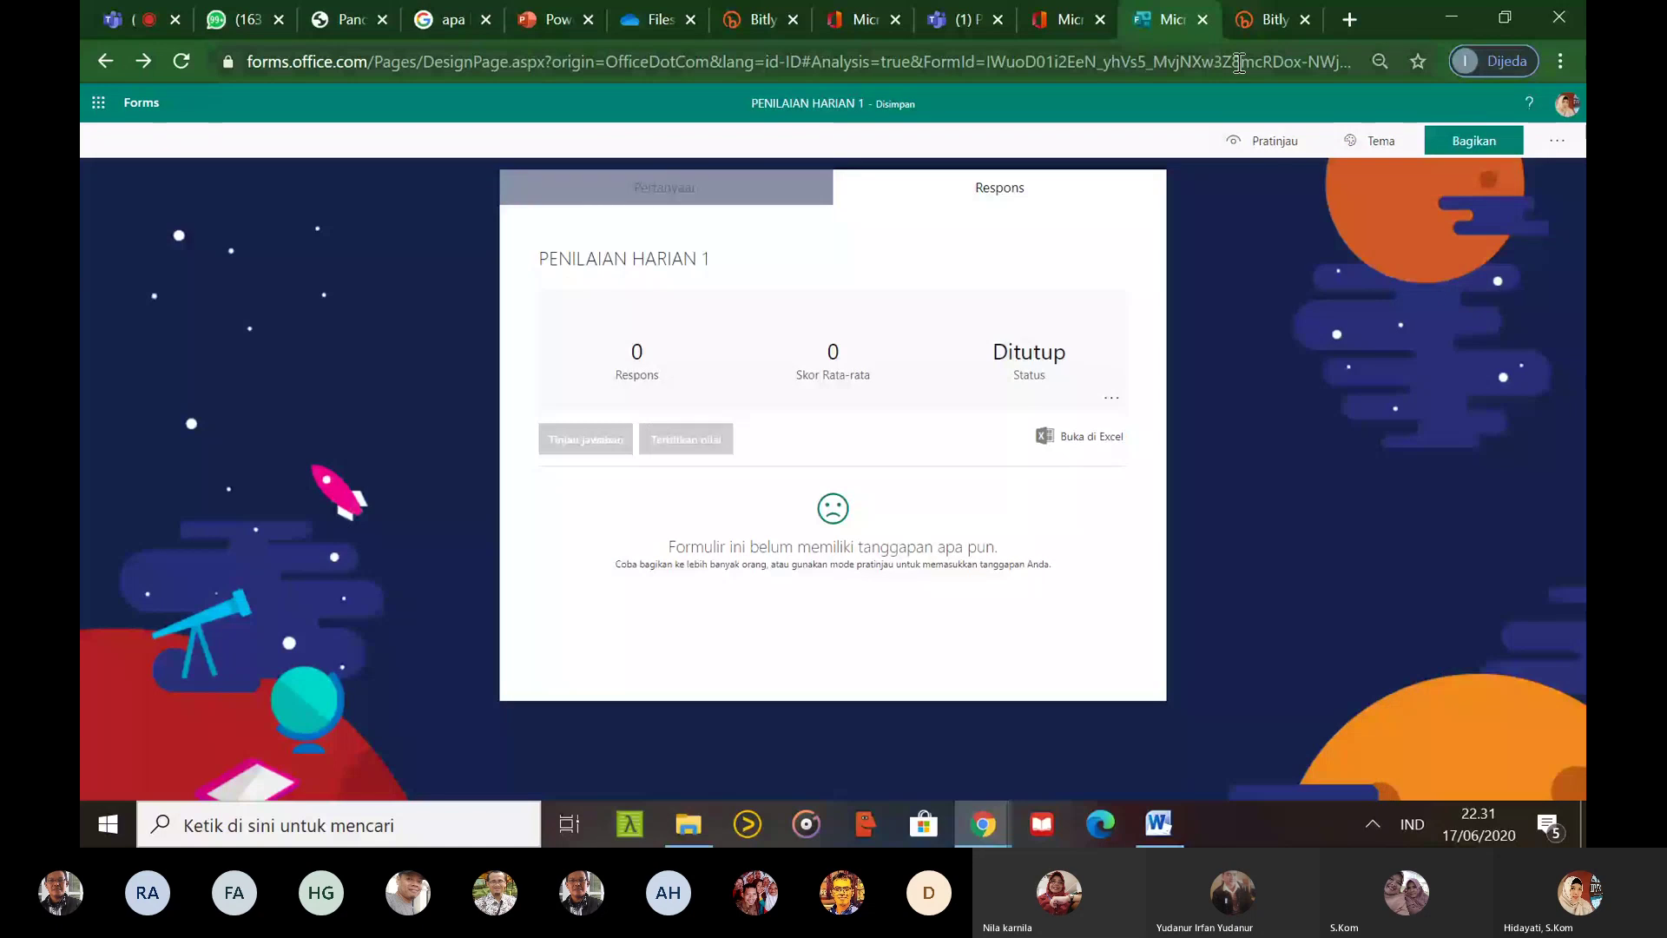
click(1104, 61)
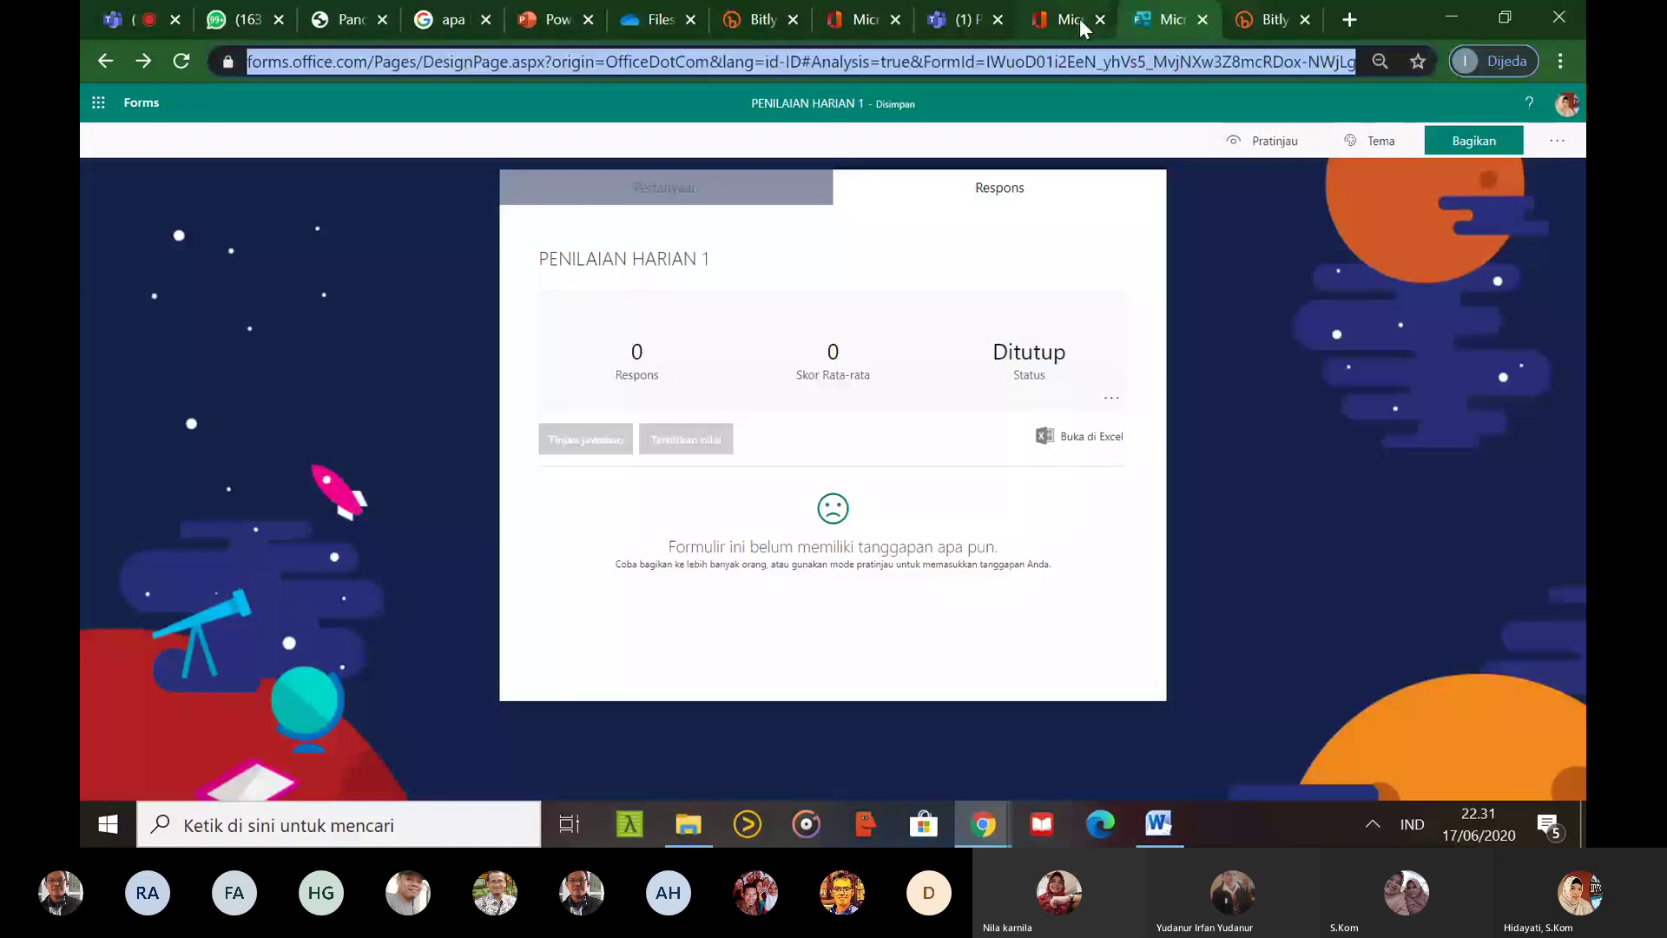
Open the existing quiz "Penilaian Harian 1 Pemrograman Web materi HTML" from Office 365 Forms and examine its biodata and multiple-choice sections
click(1081, 21)
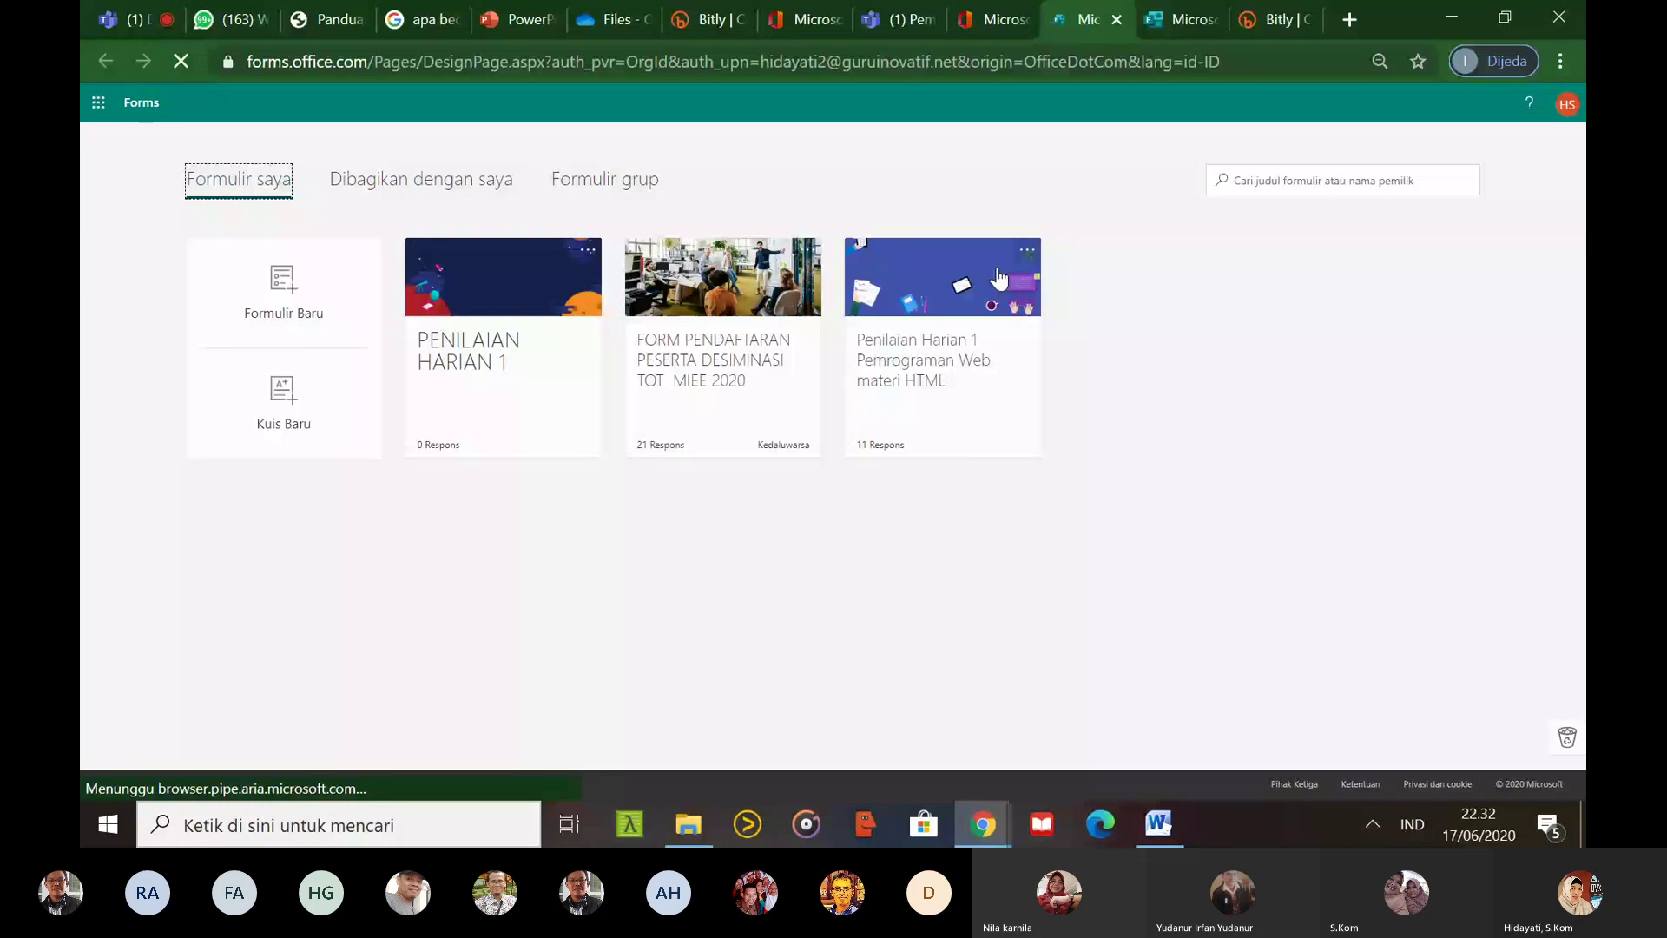
click(998, 278)
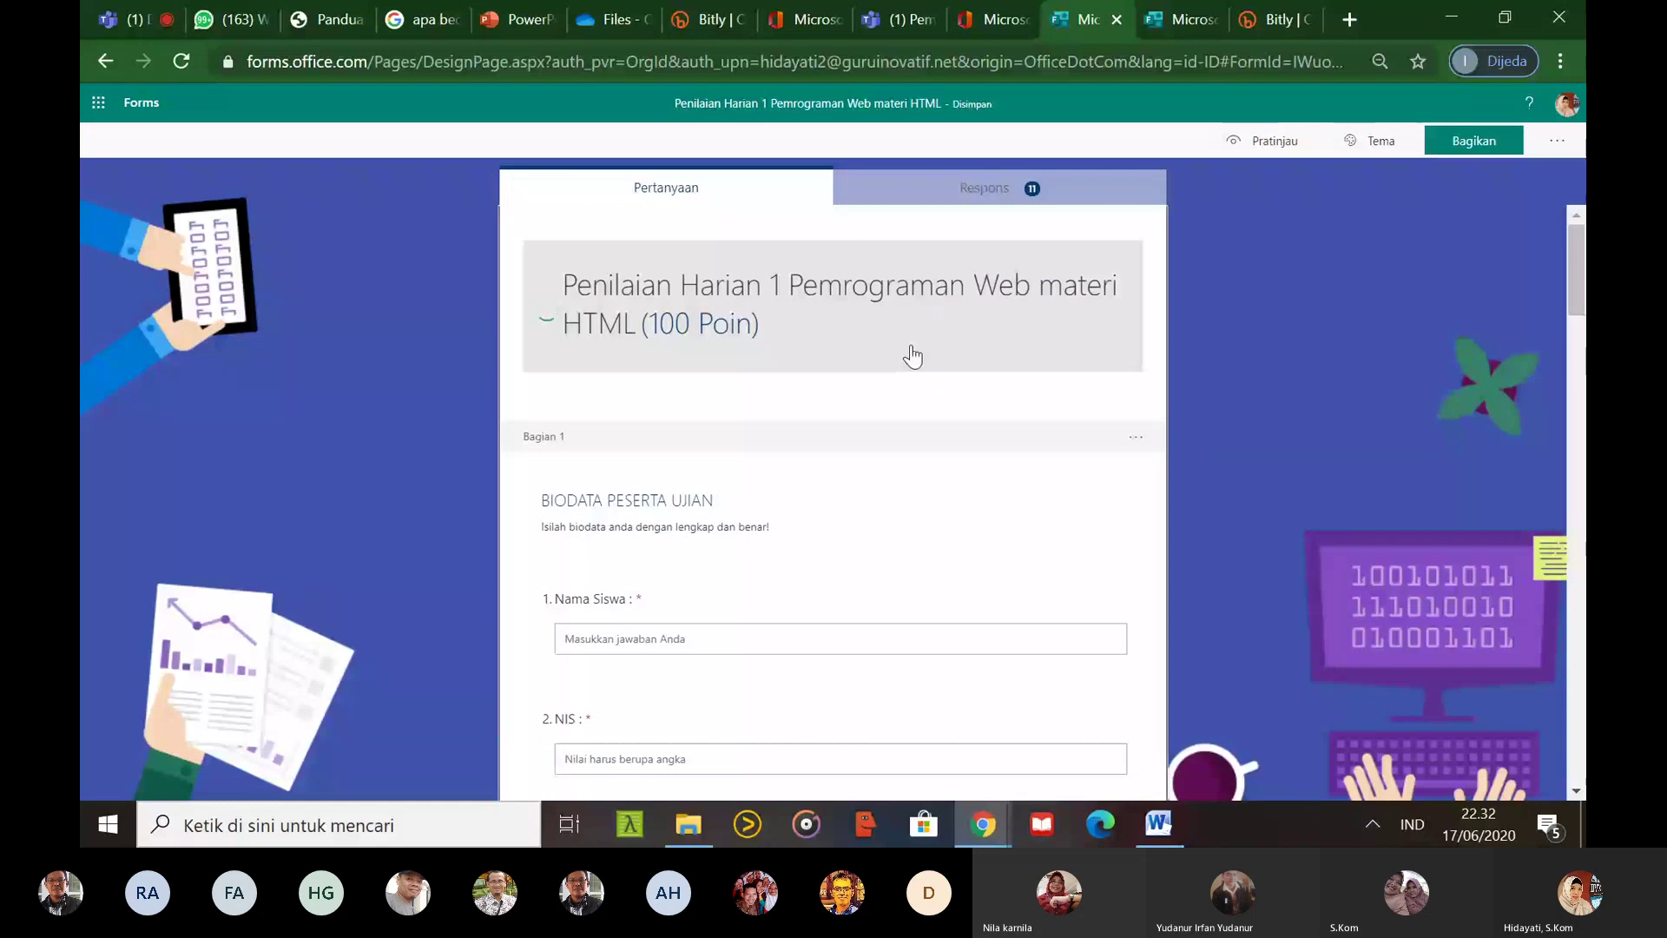
scroll(912, 356, down, 3)
scroll(834, 486, up, 1)
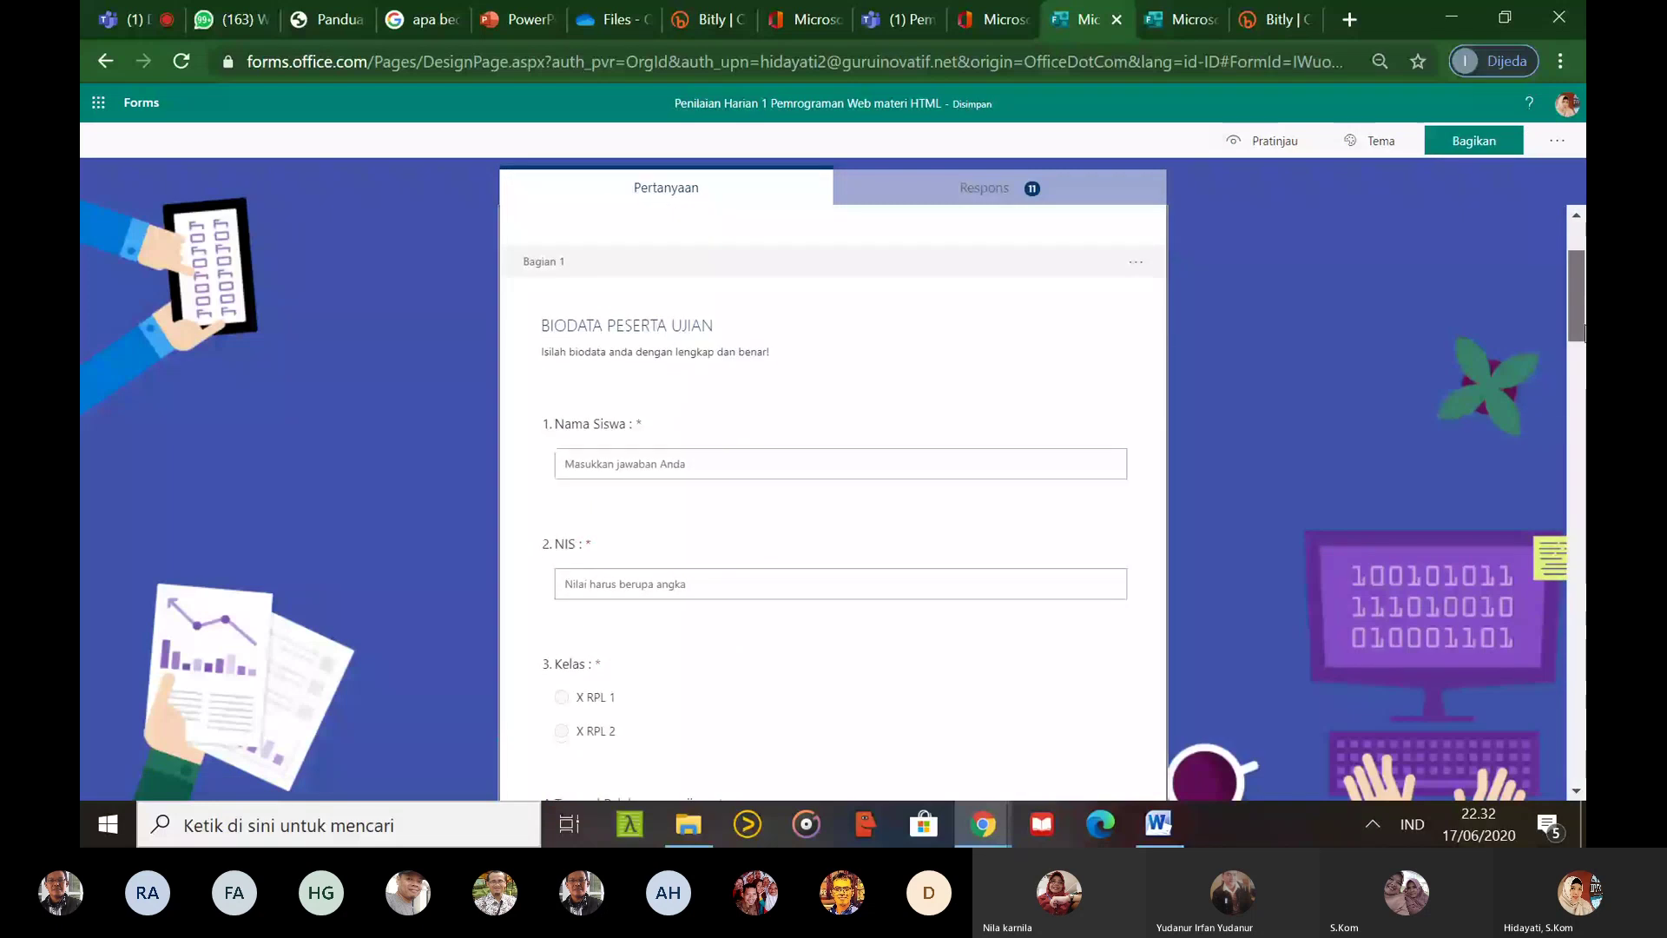
scroll(1583, 334, down, 1)
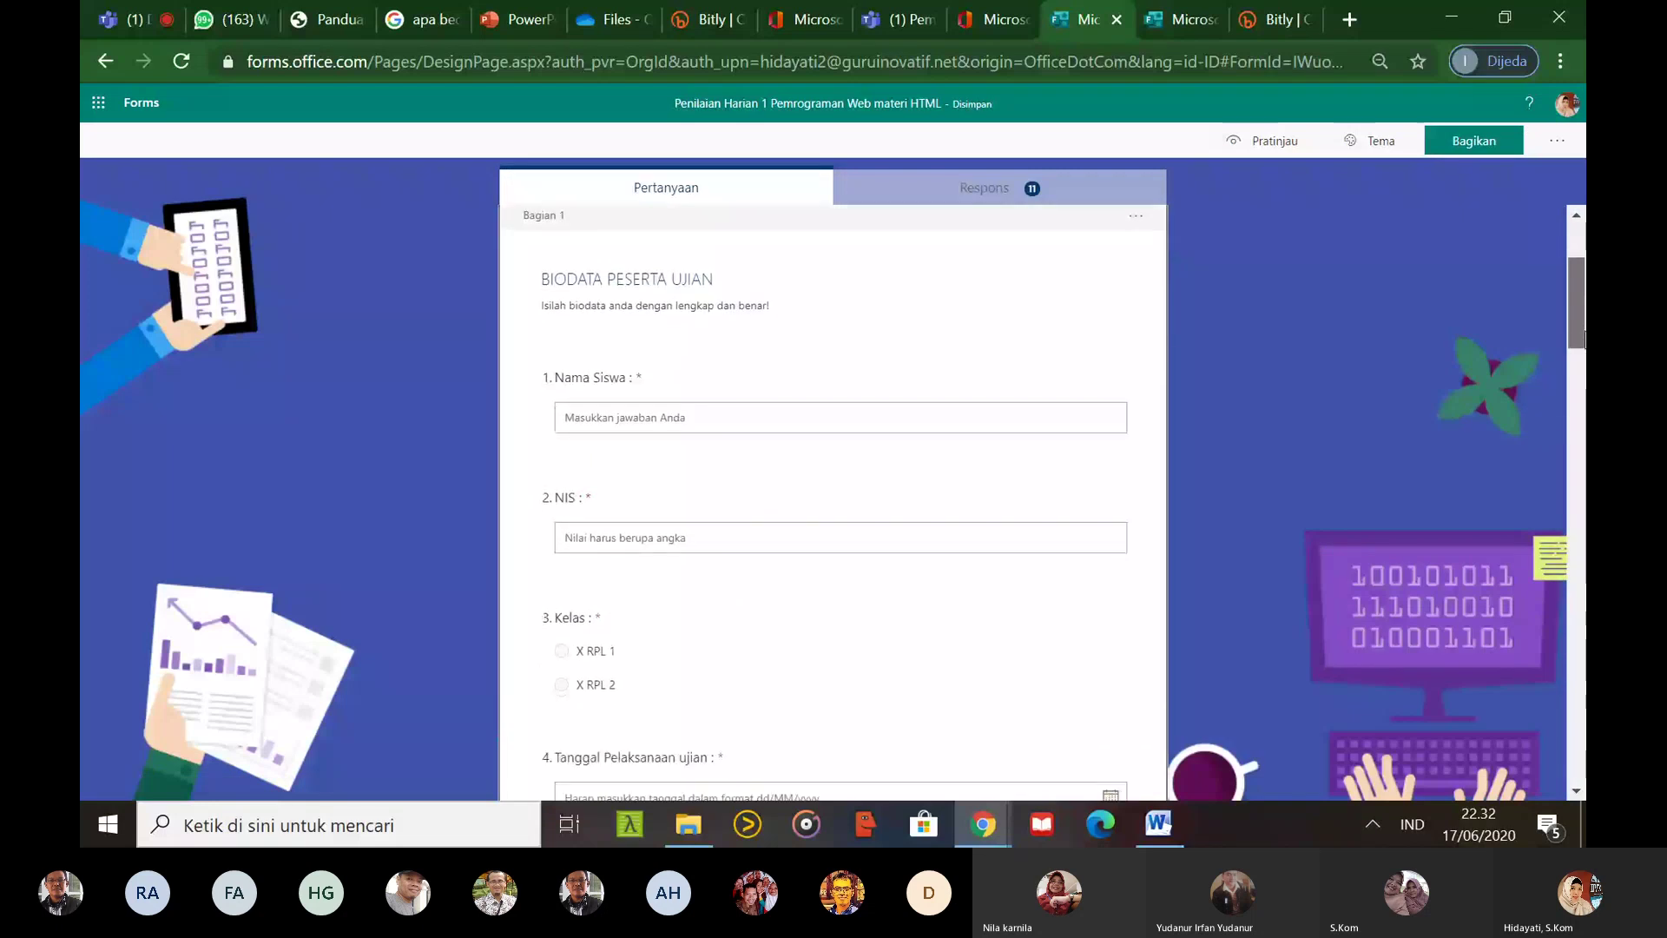
scroll(1584, 338, down, 3)
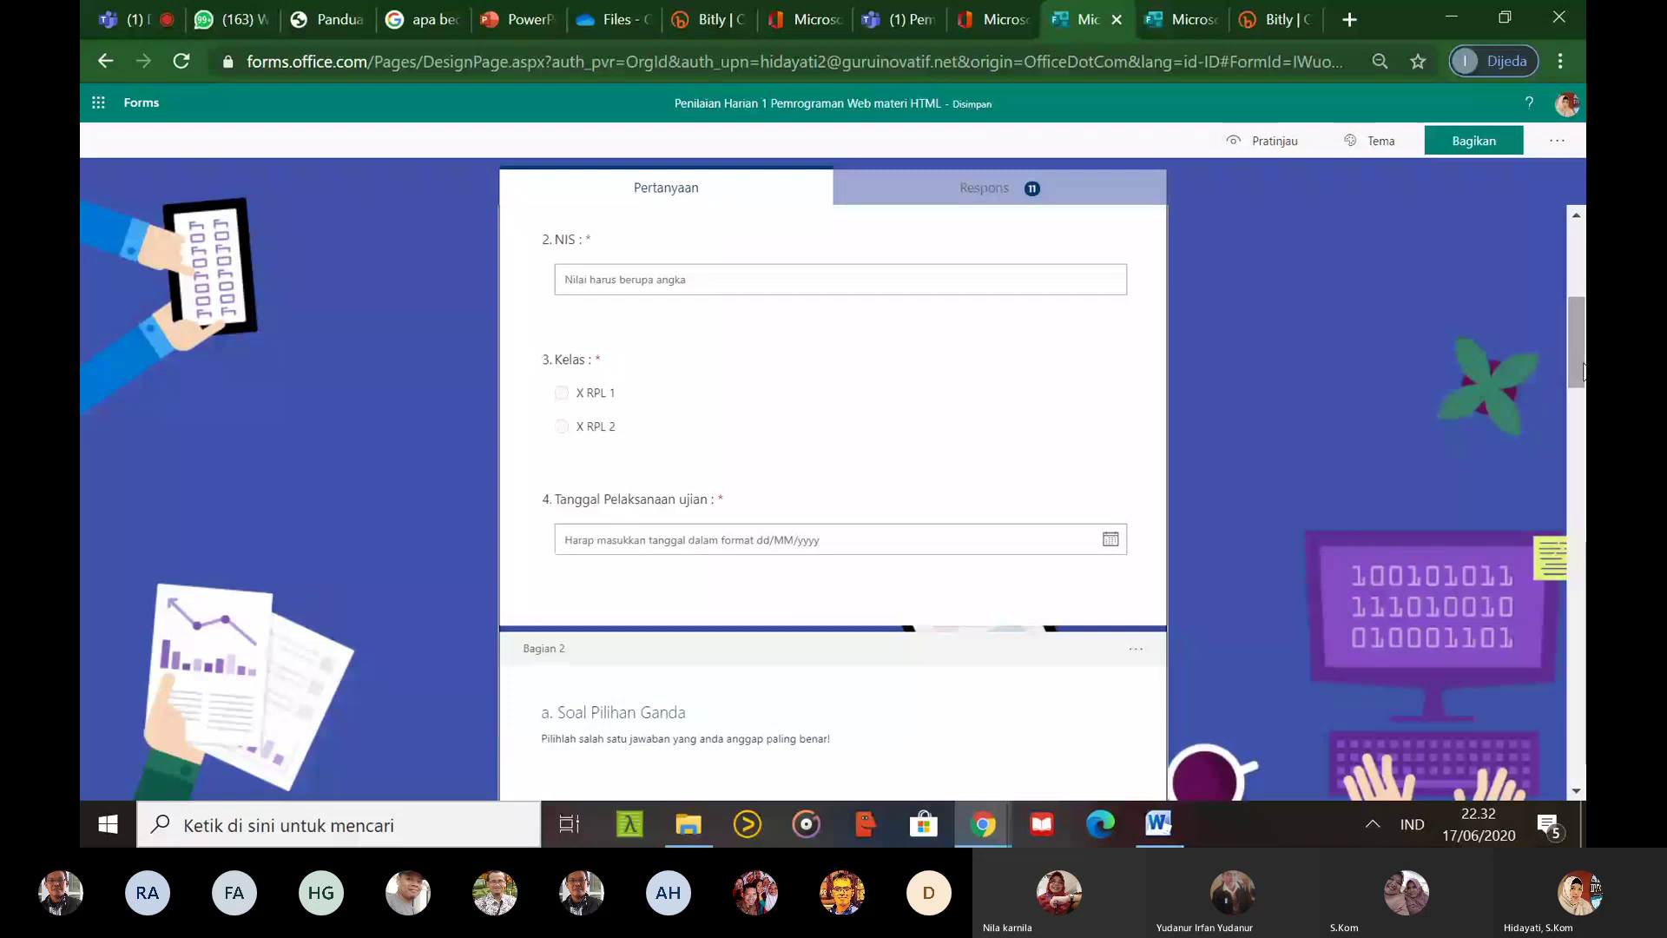
drag(1584, 372, 1579, 419)
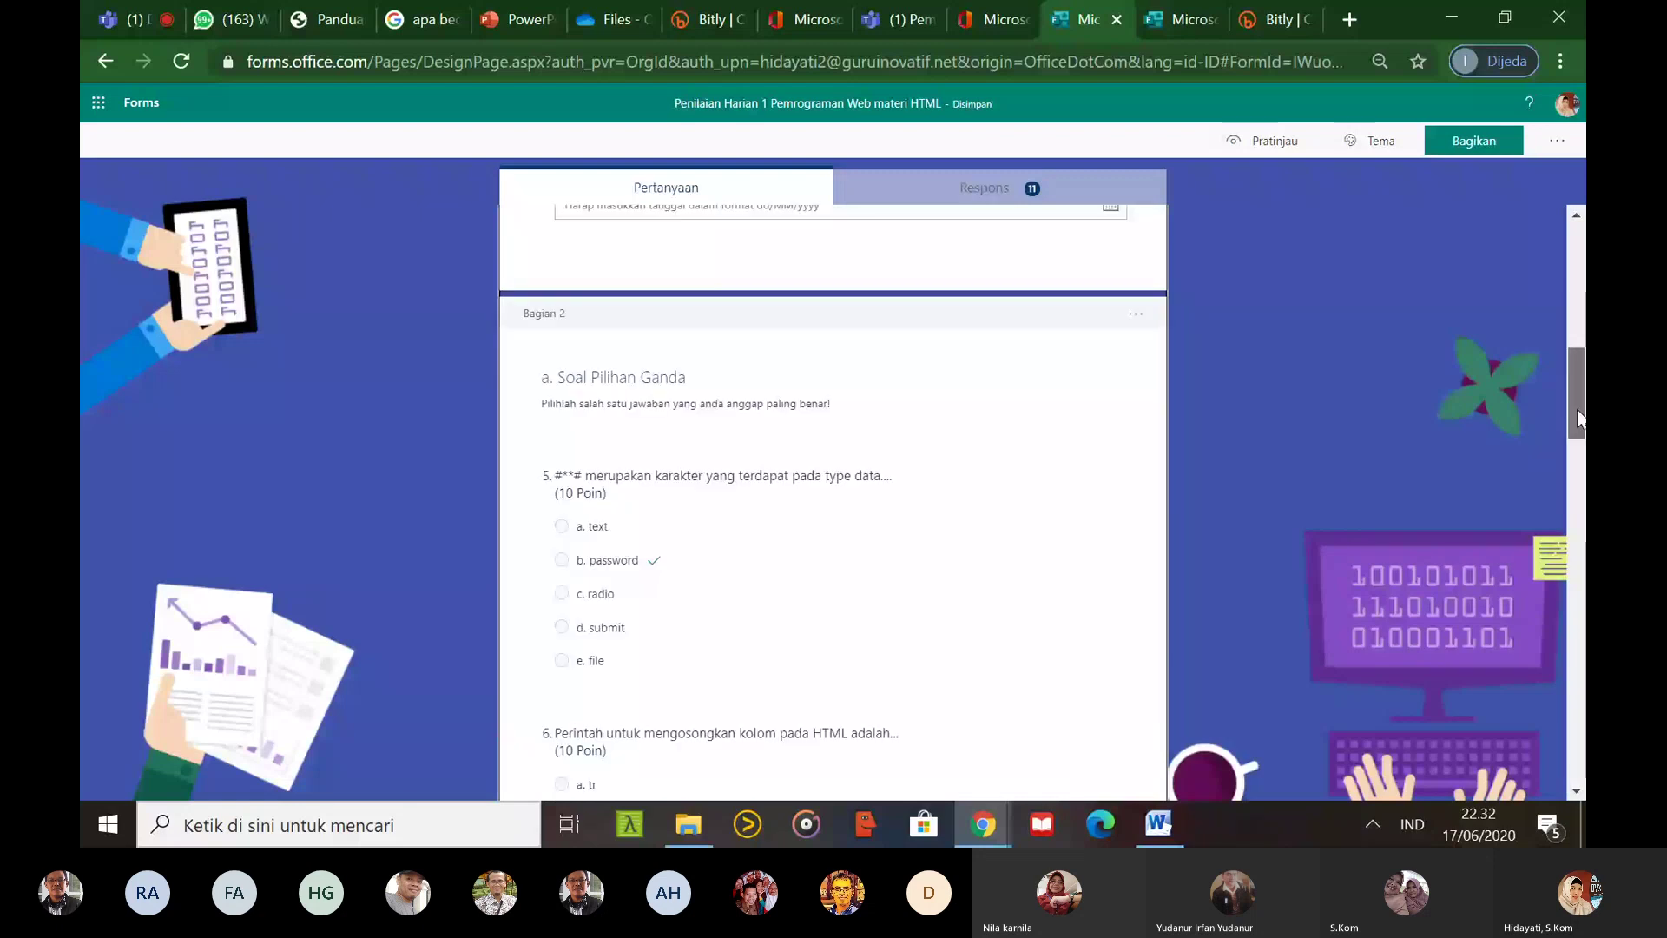
drag(1579, 419, 1556, 283)
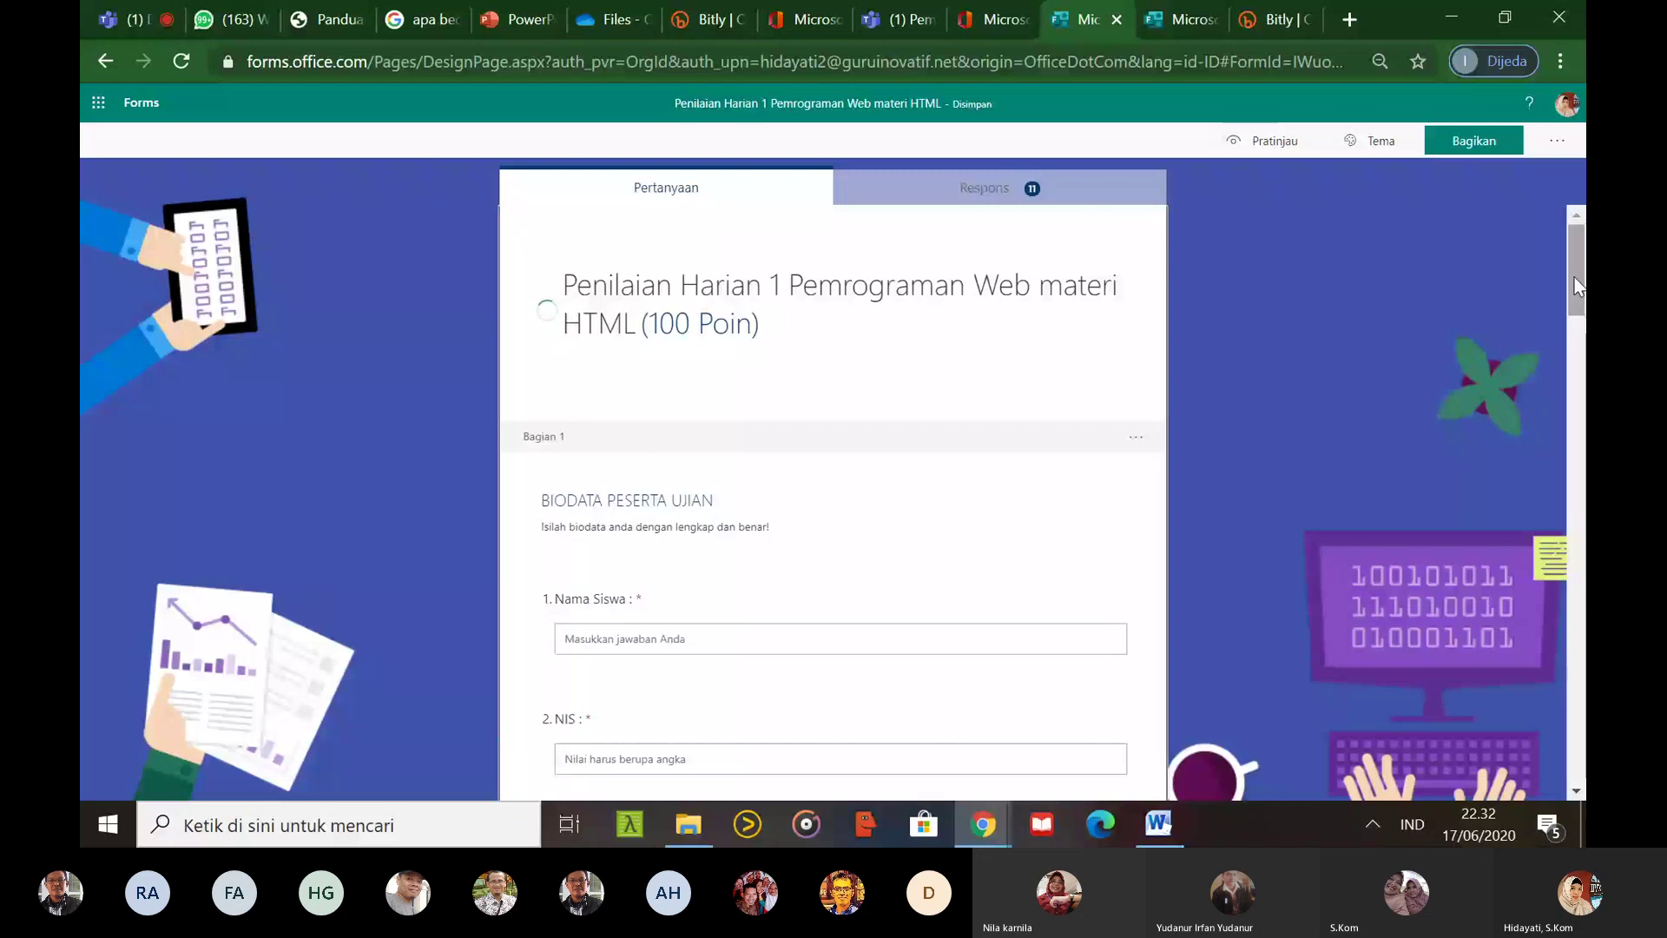
scroll(1120, 365, down, 1)
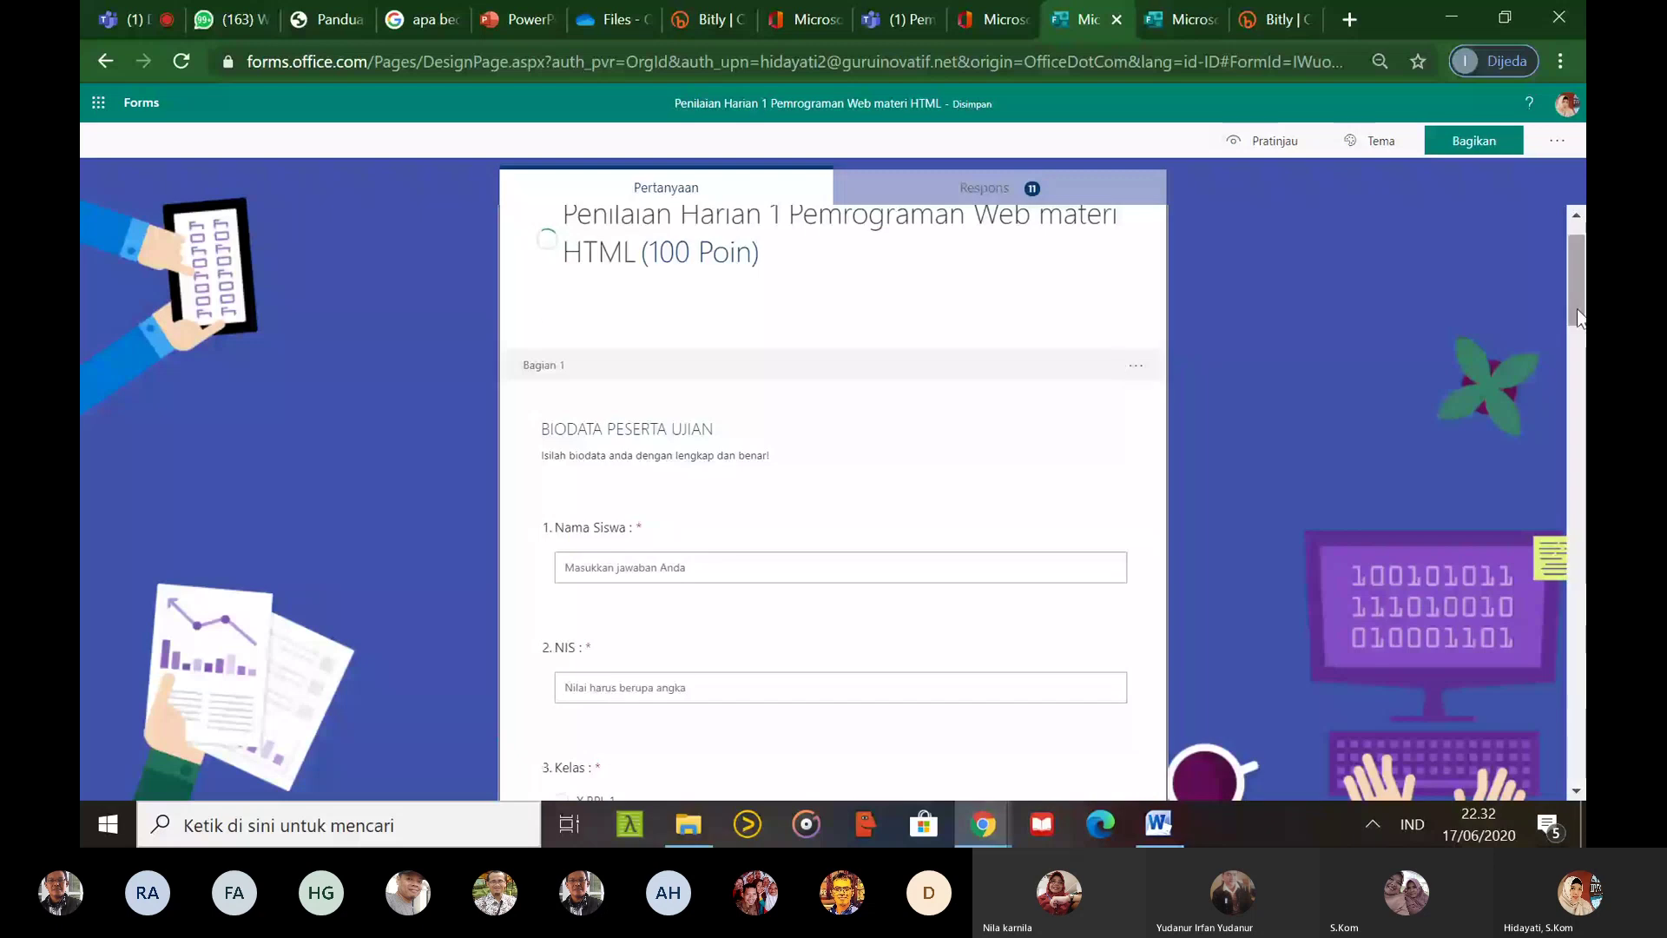
drag(1579, 318, 1579, 387)
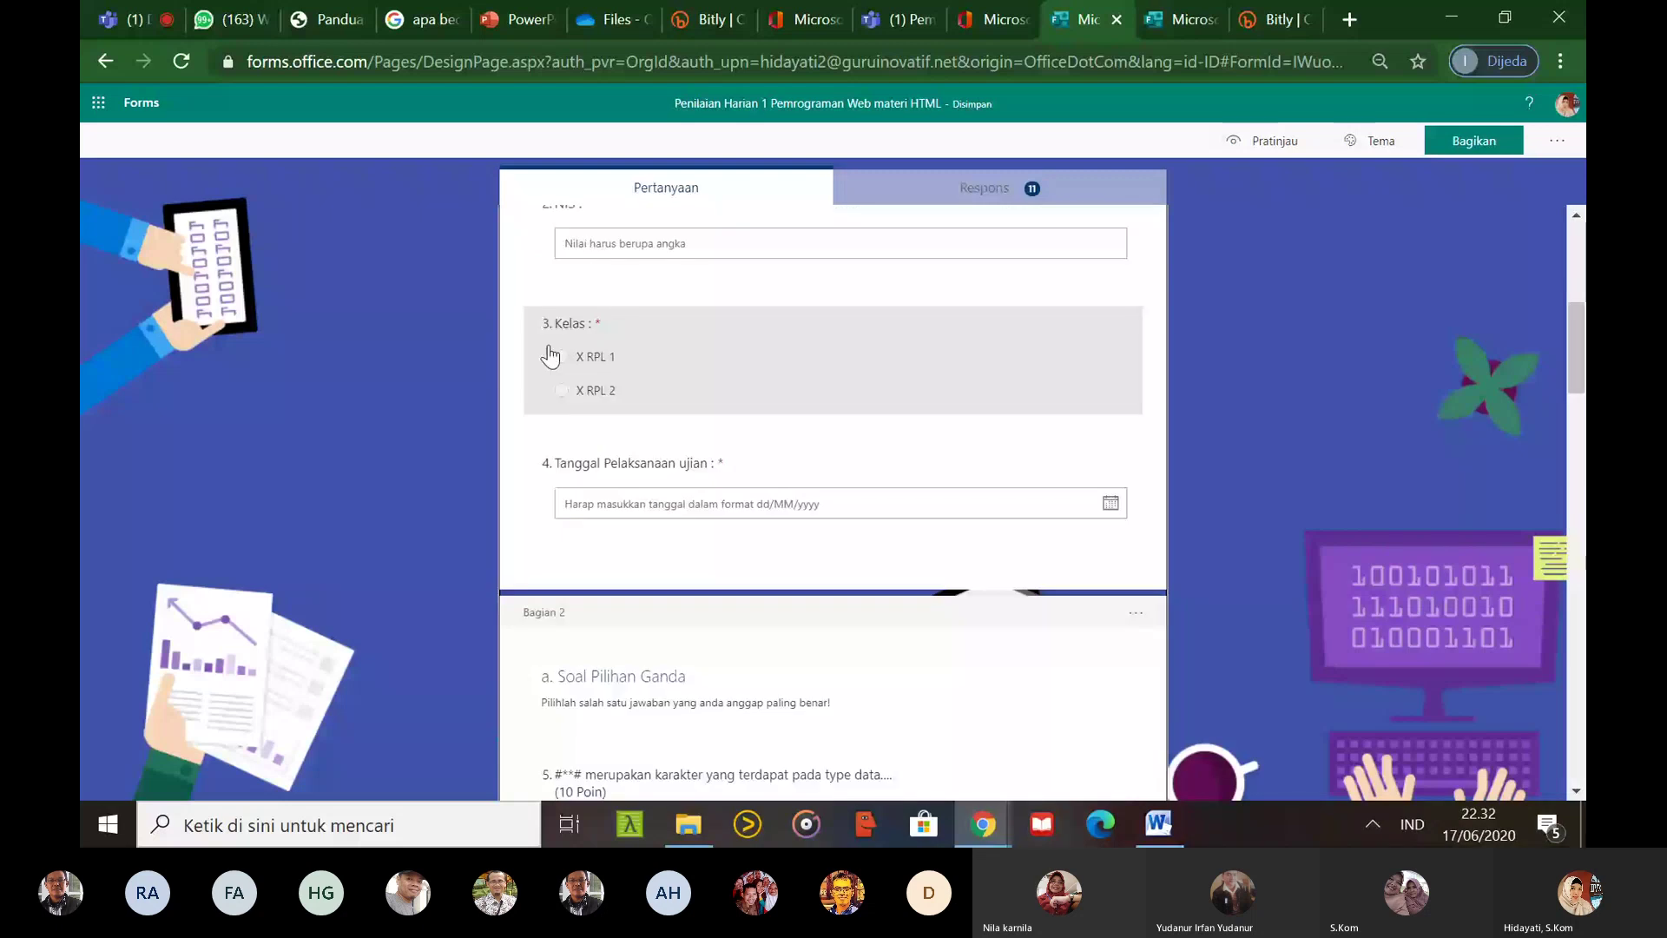
scroll(808, 455, down, 3)
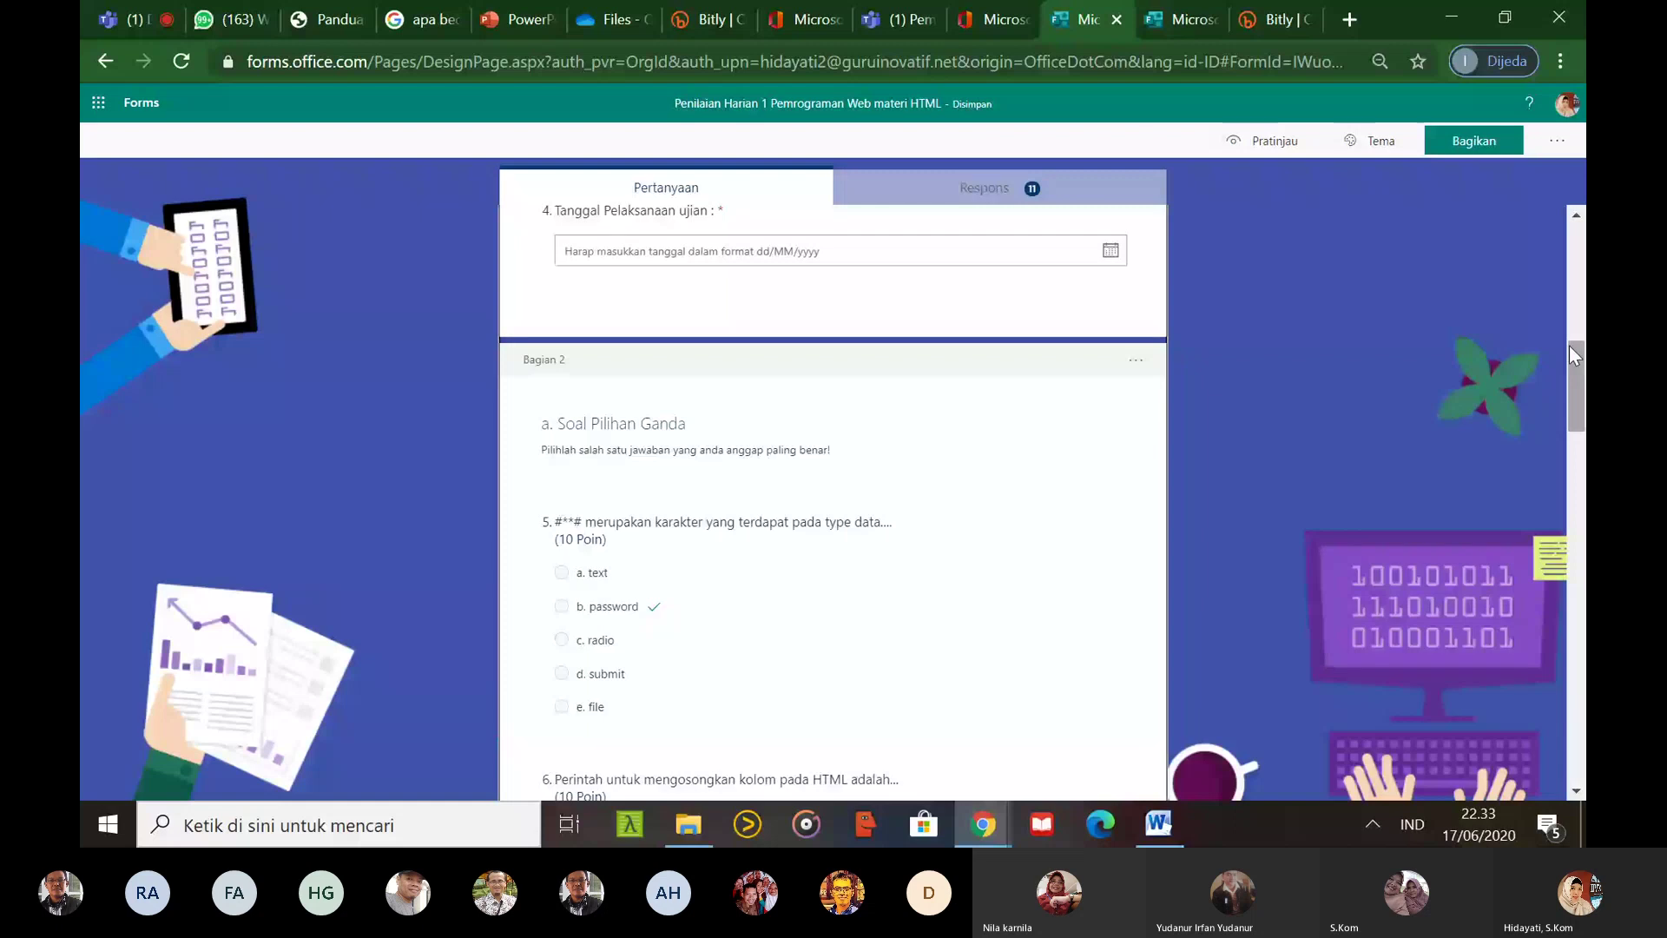
drag(1569, 345, 1505, 237)
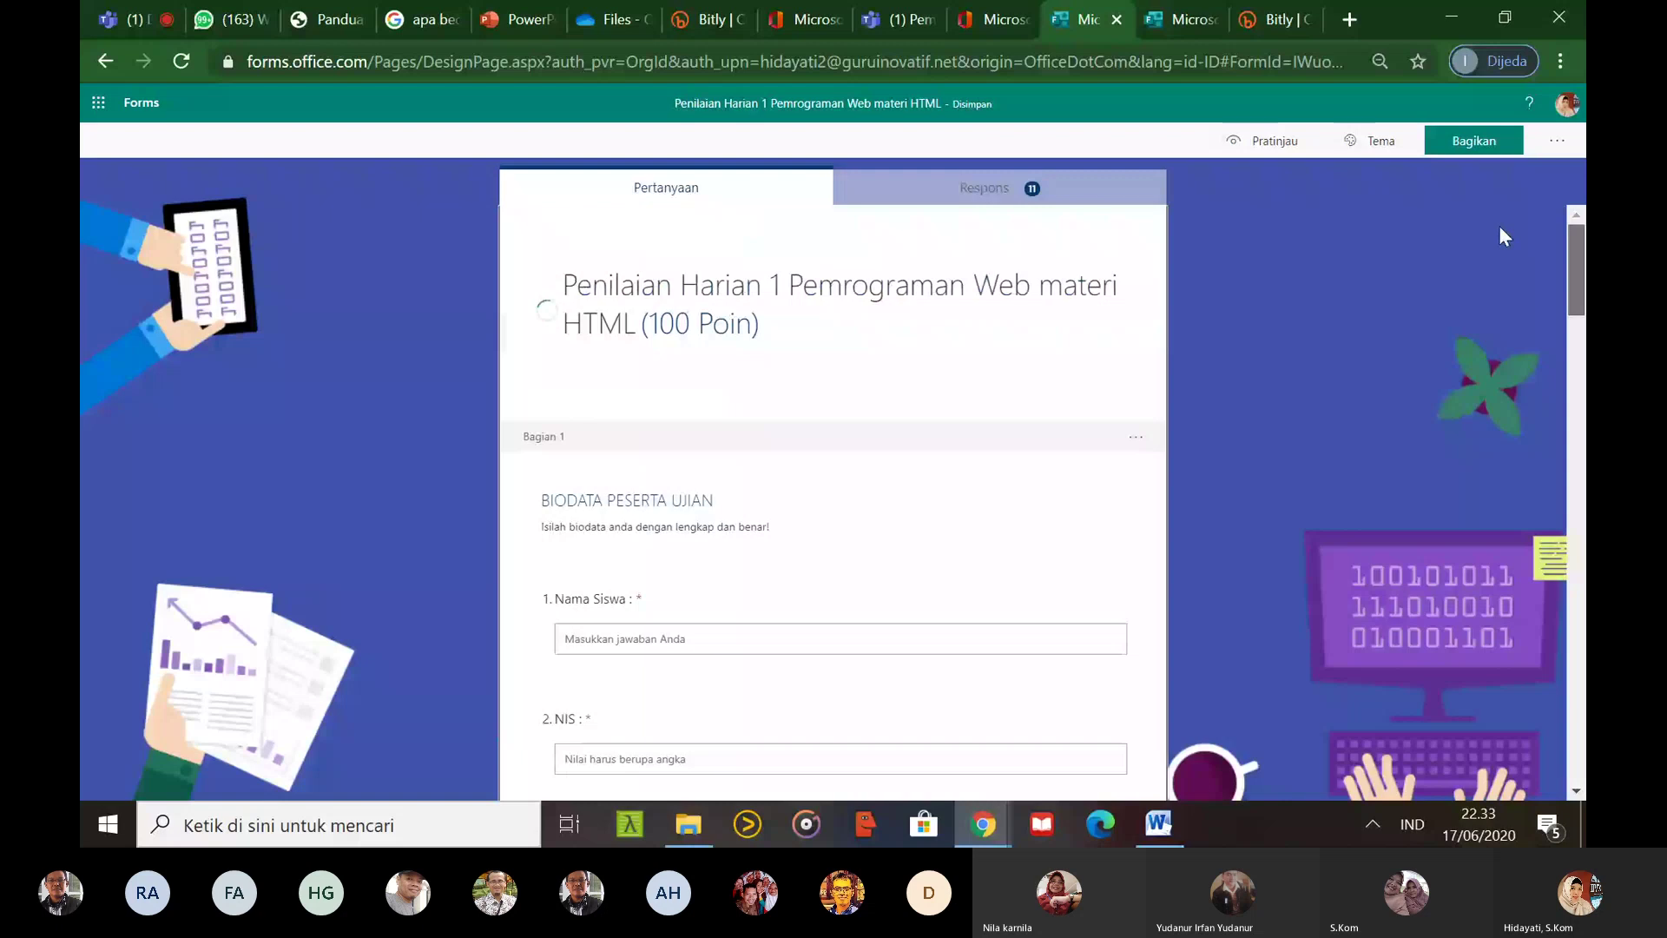
scroll(1571, 276, down, 1)
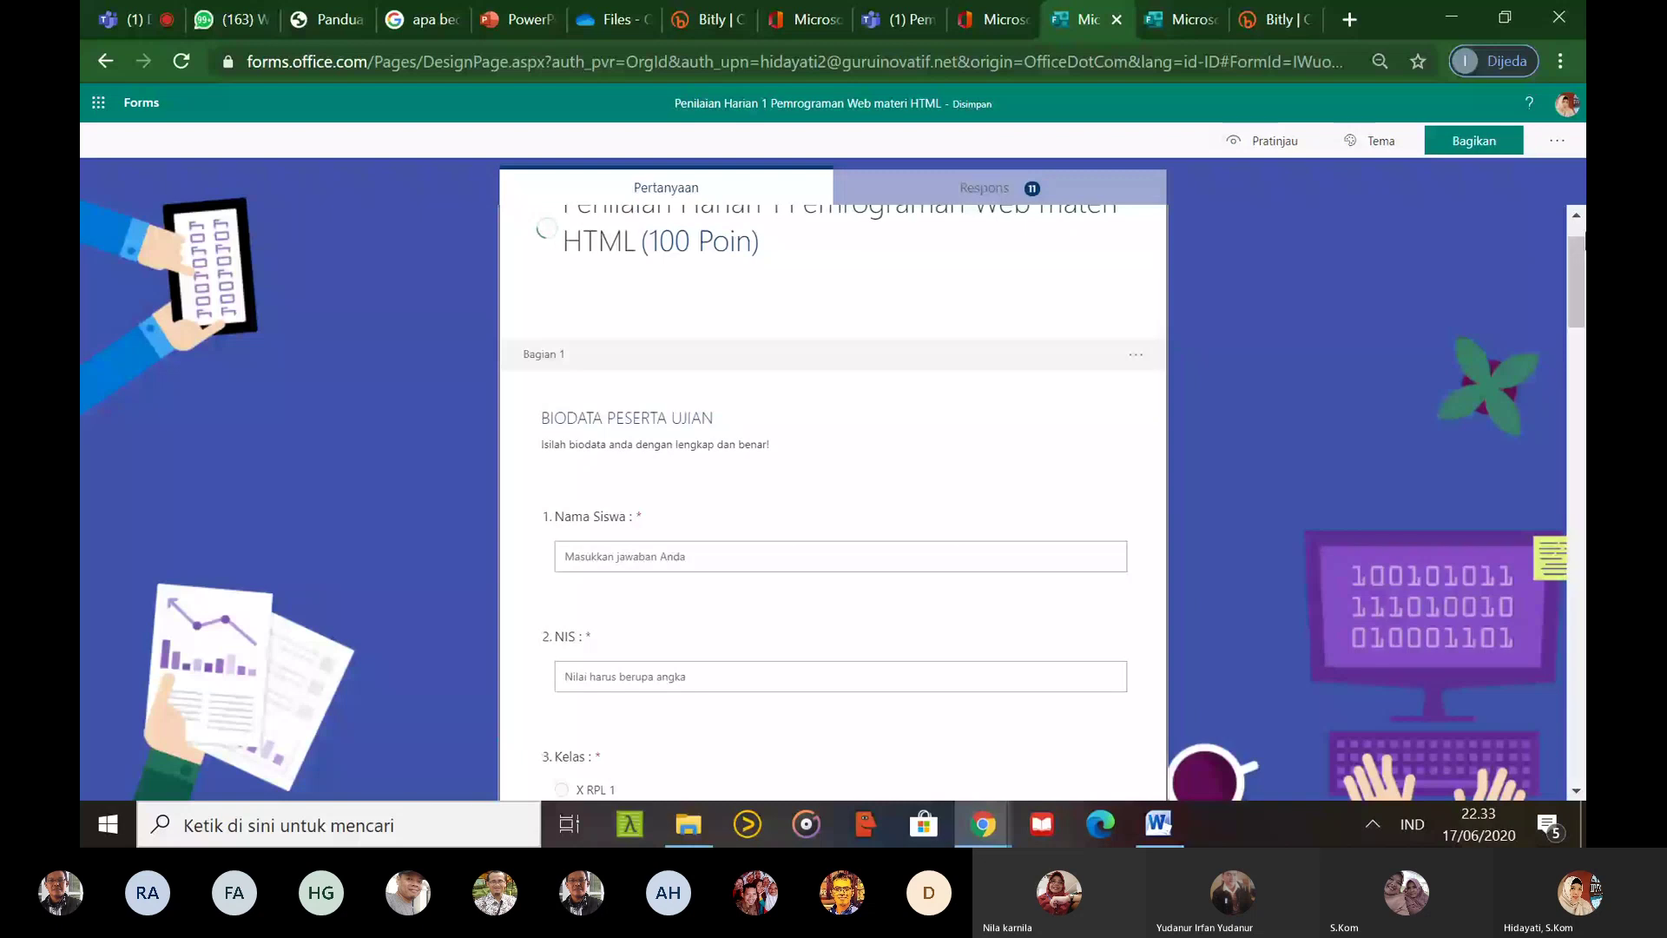
Close the browser tab holding the PENILAIAN HARIAN 1 quiz and reopen the Formulir saya list from Office 365
click(990, 19)
right_click(1209, 18)
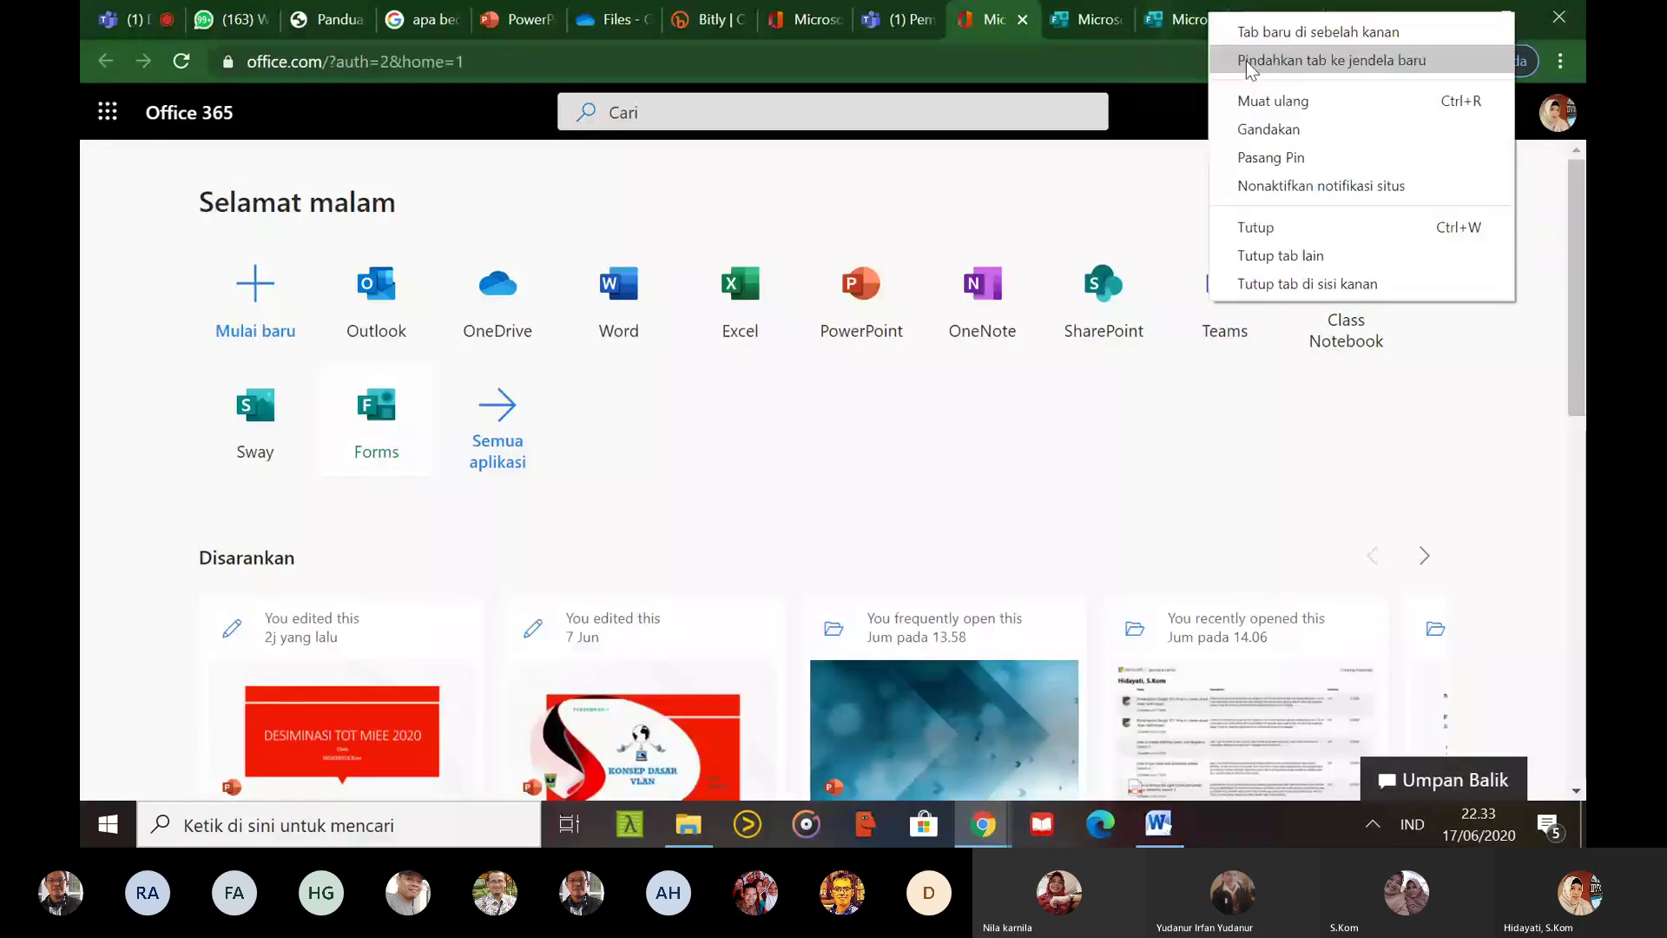
click(1270, 224)
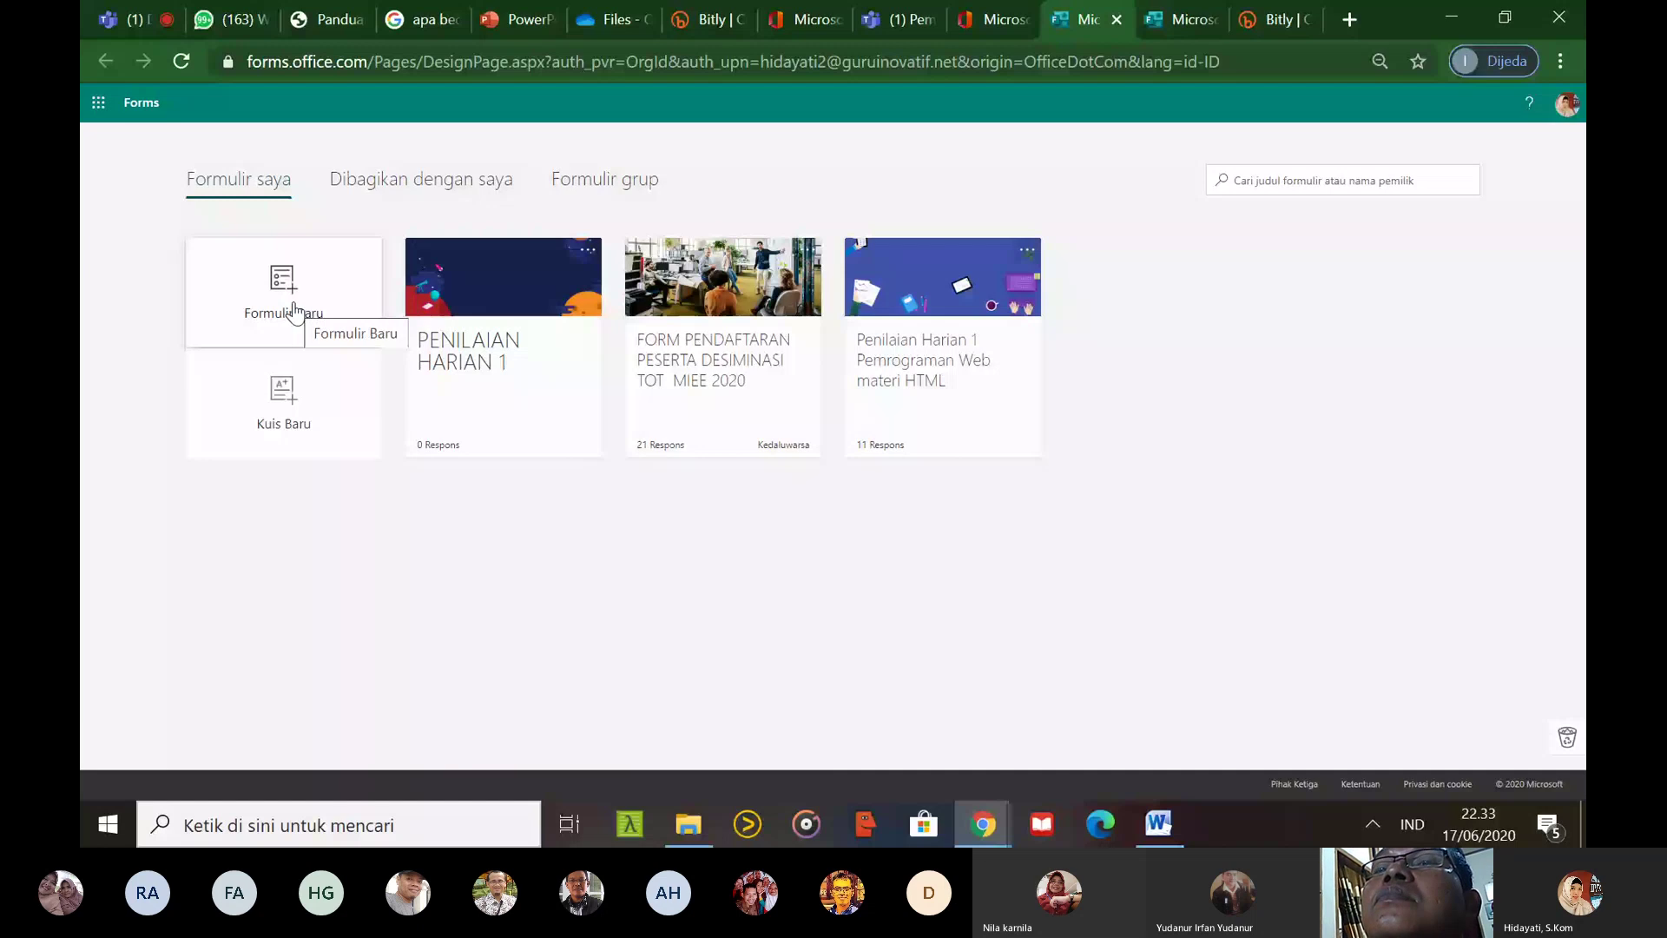
Open FORM PENDAFTARAN PESERTA DESIMINASI TOT MIEE 2020, and check the meeting chat and participant list in Microsoft Teams
click(751, 325)
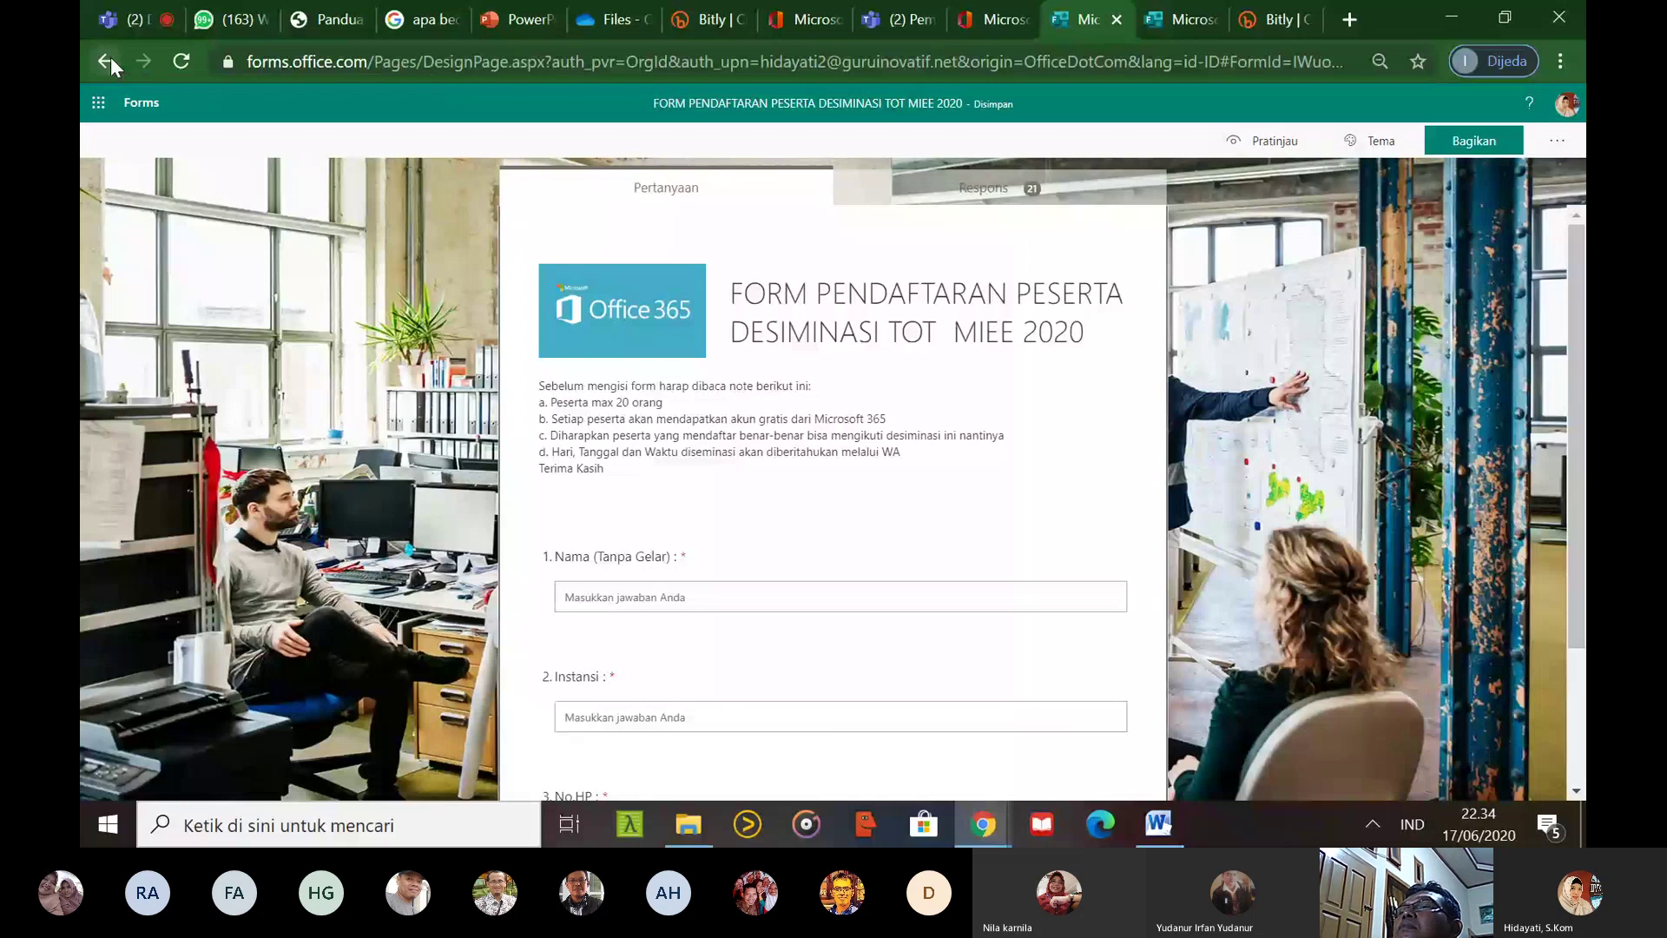
click(125, 16)
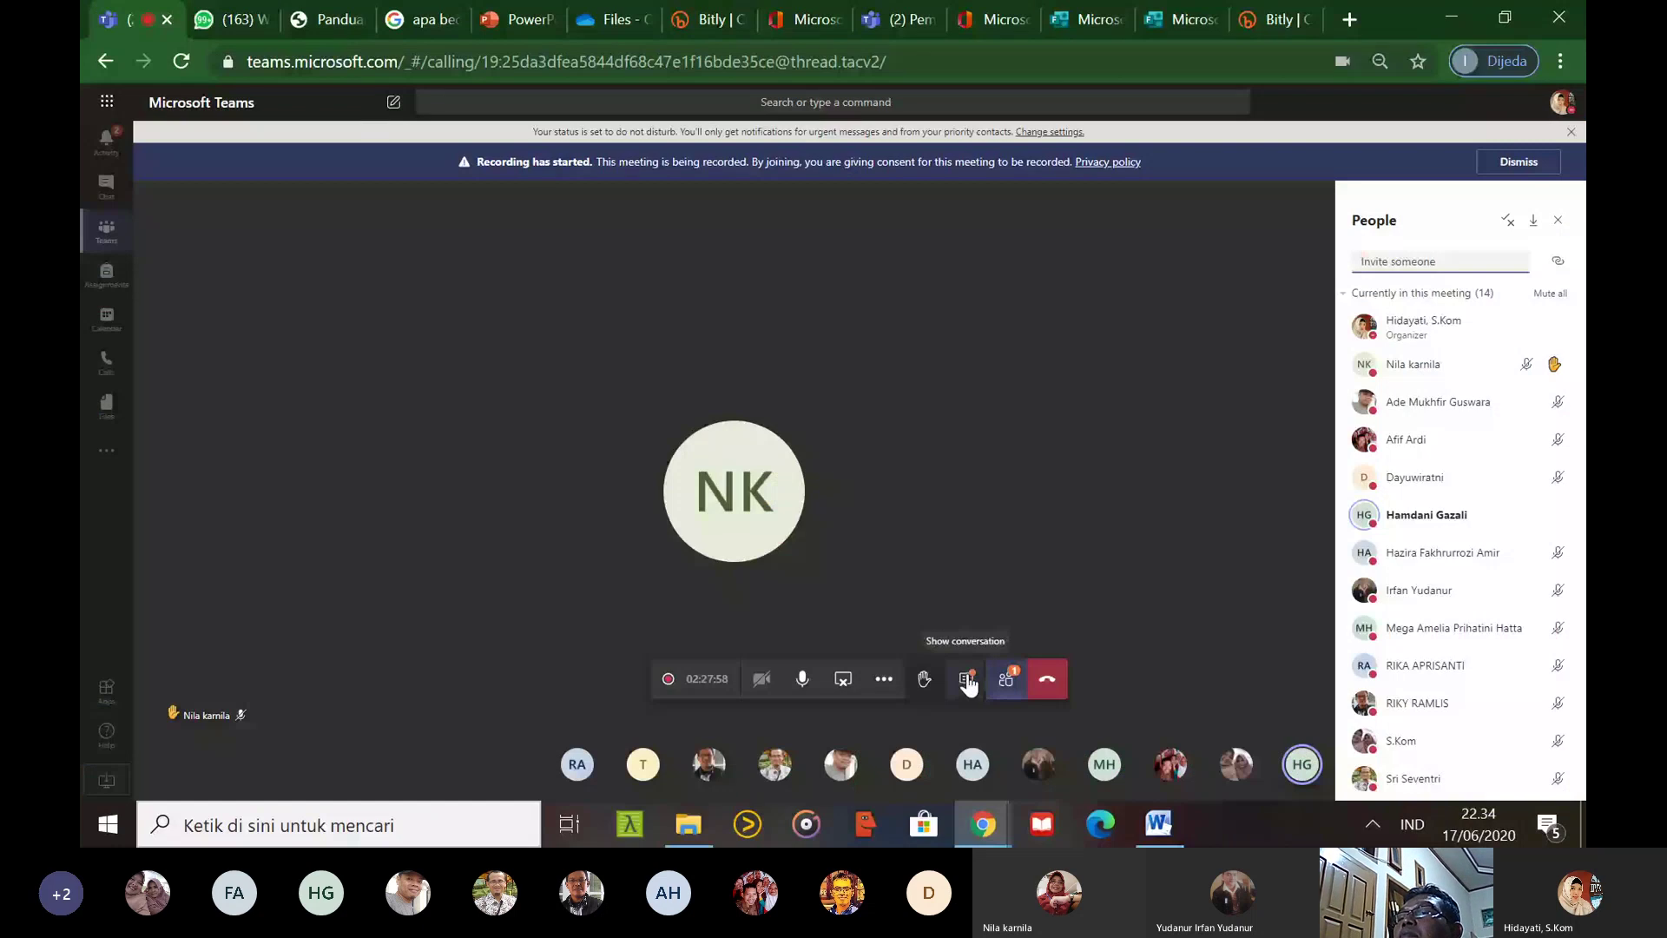
click(966, 680)
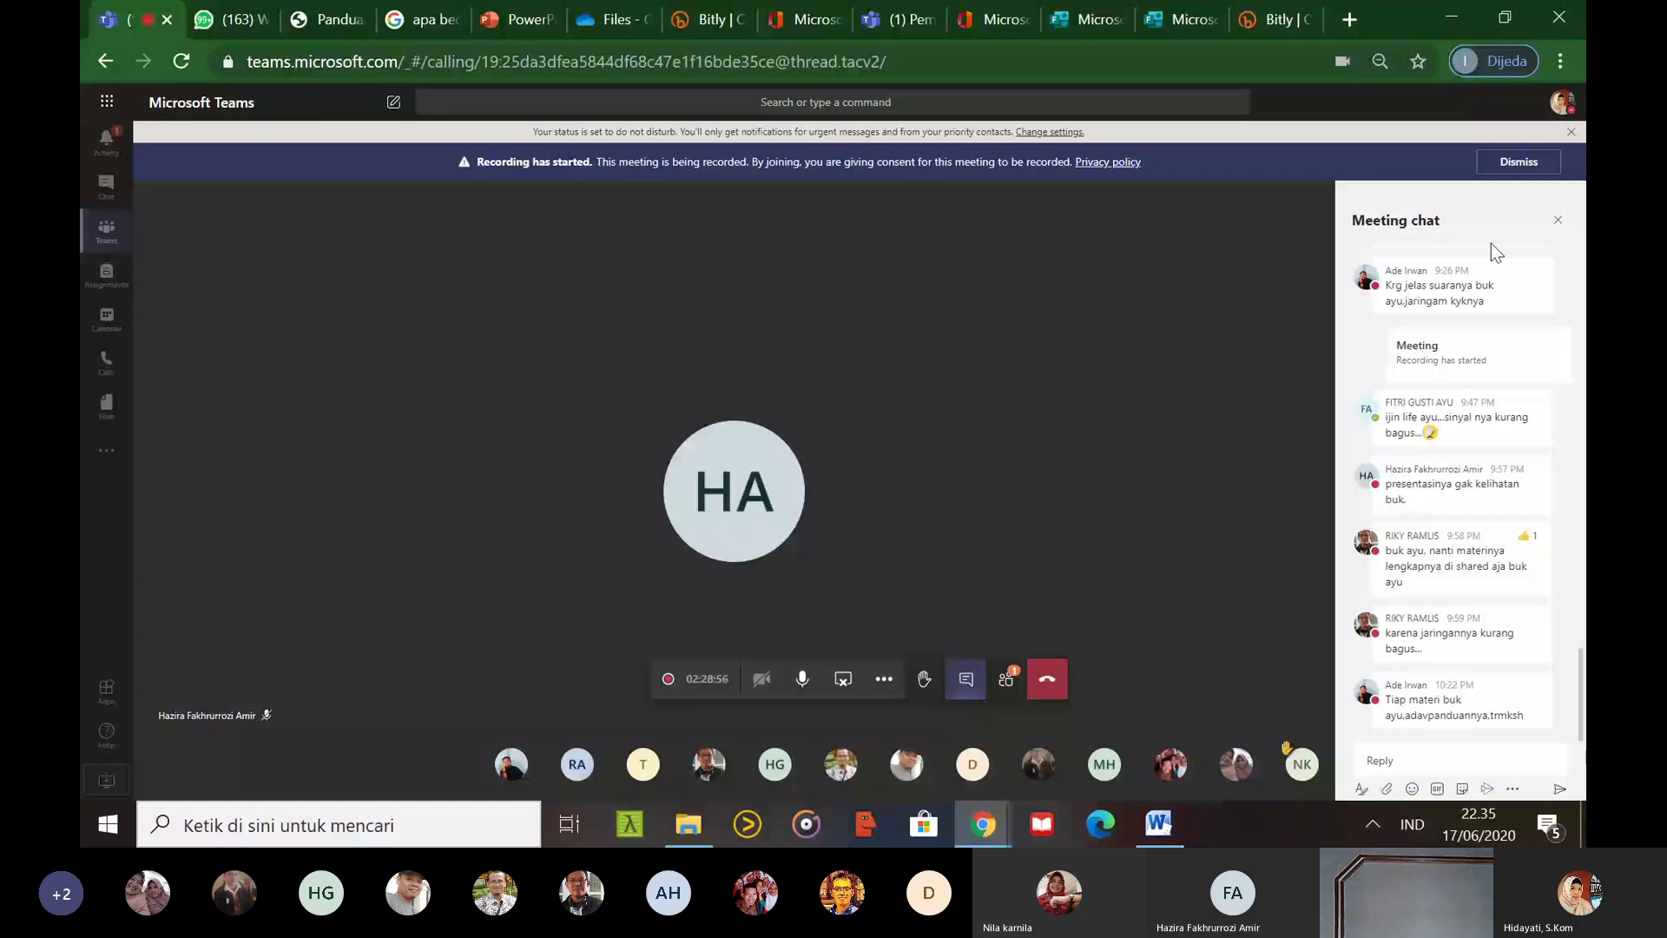
click(1005, 681)
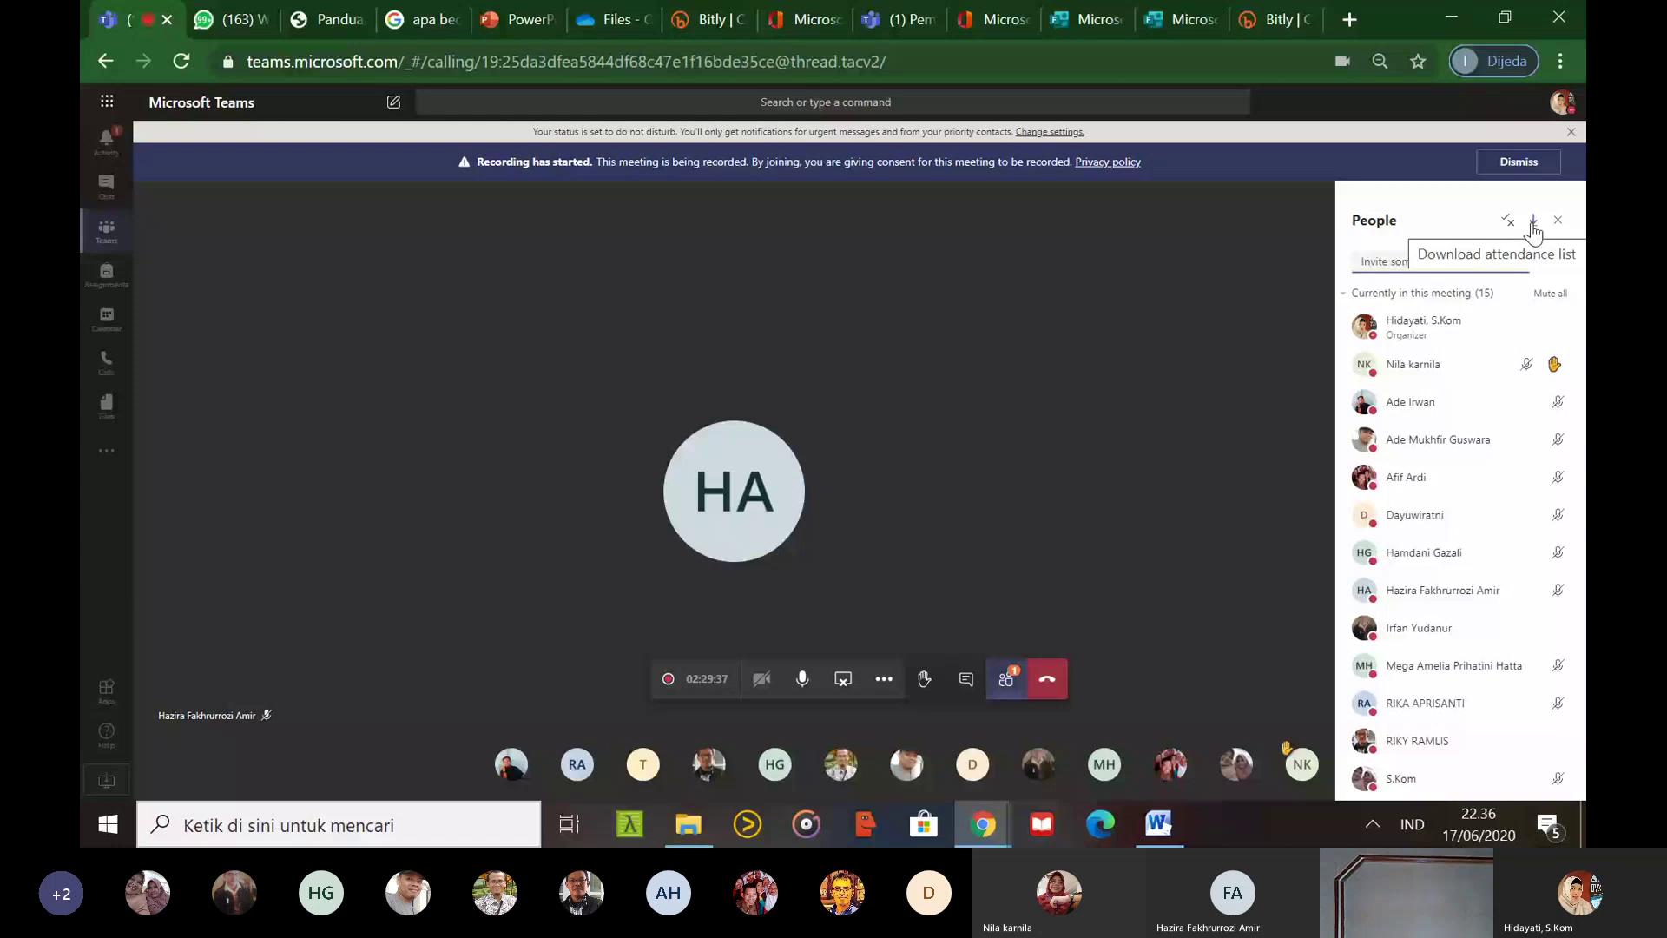
click(1533, 228)
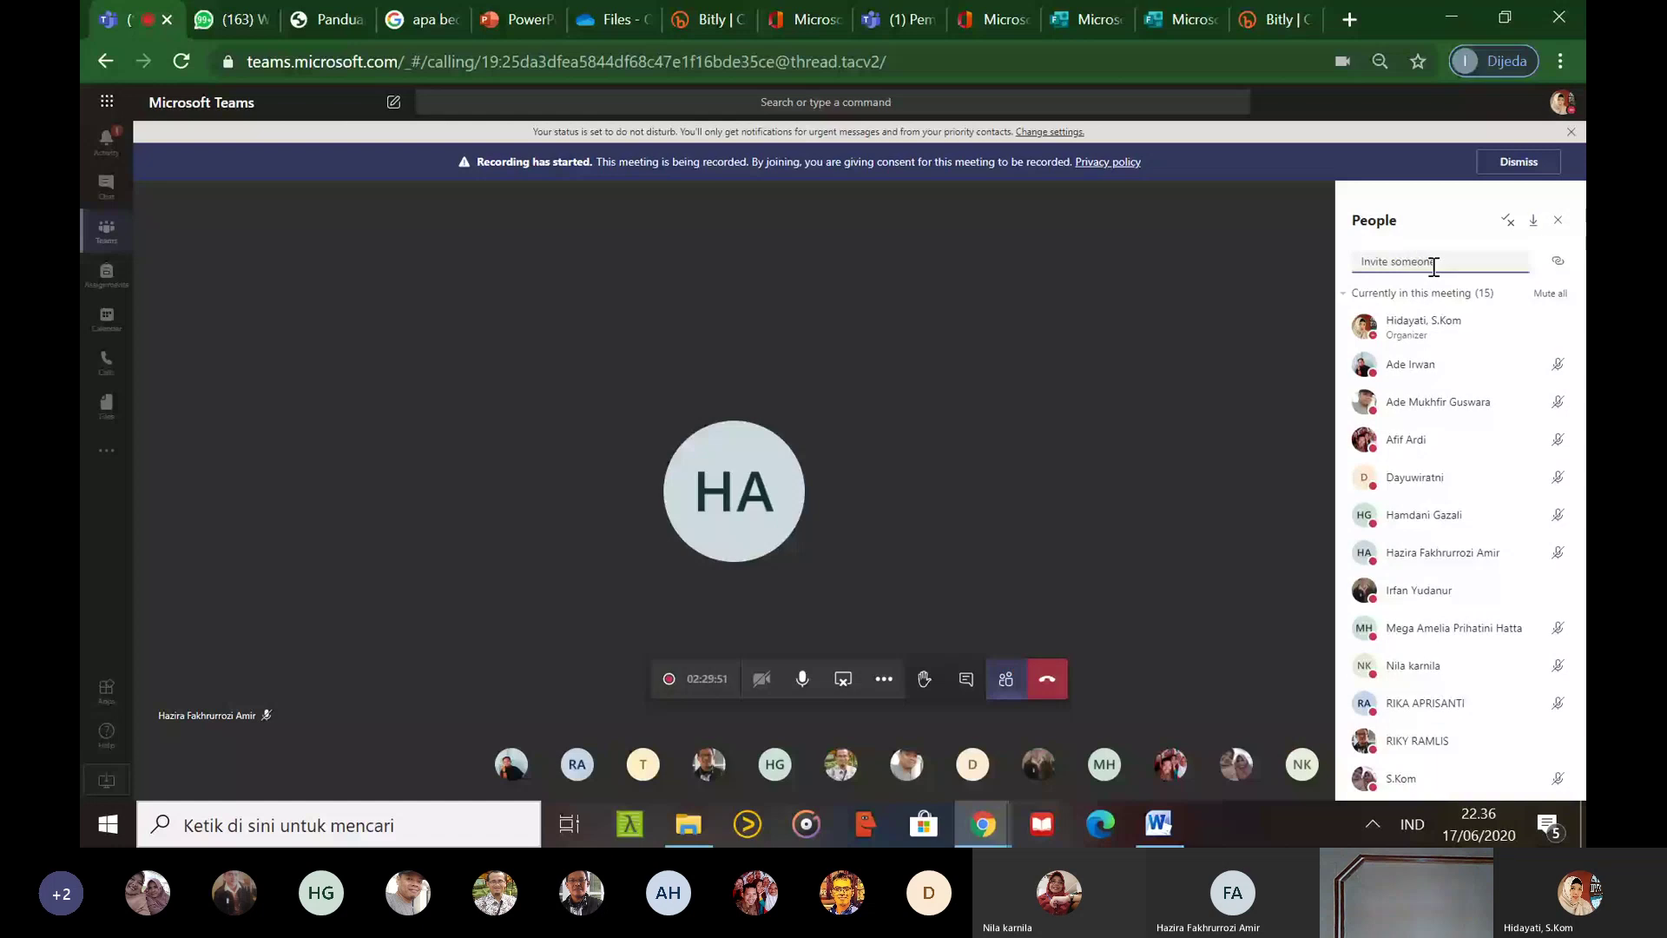
click(1434, 267)
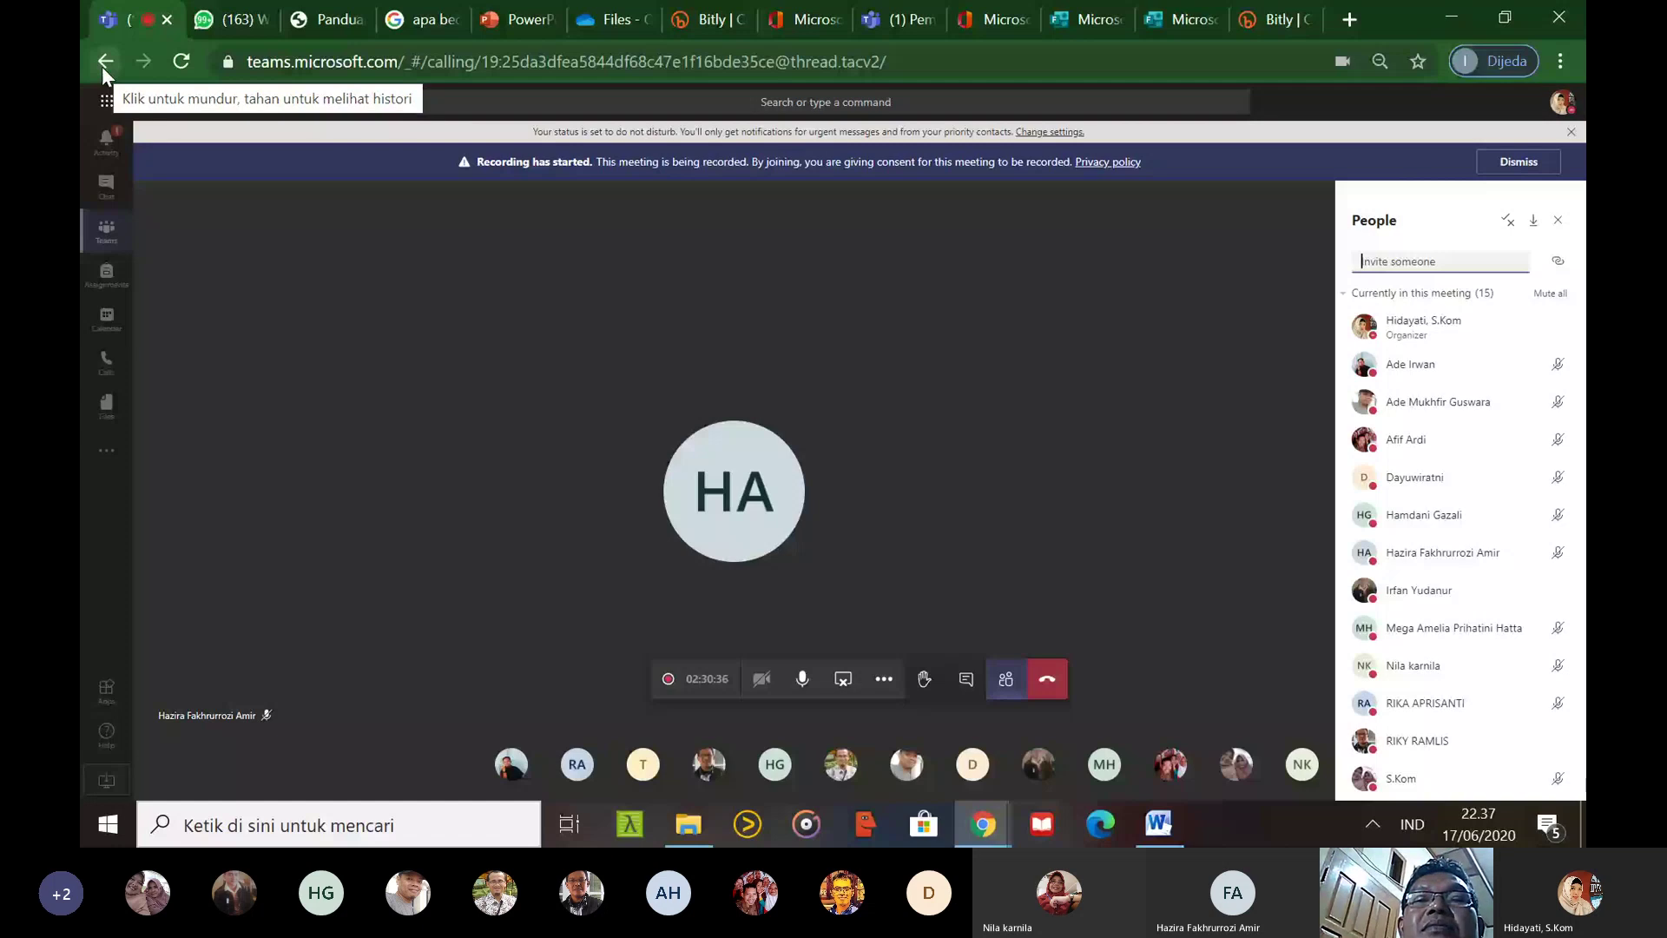
Close the browser tabs holding the Pemrograman Web HTML quiz and the TOT MIEE 2020 registration form
click(1180, 26)
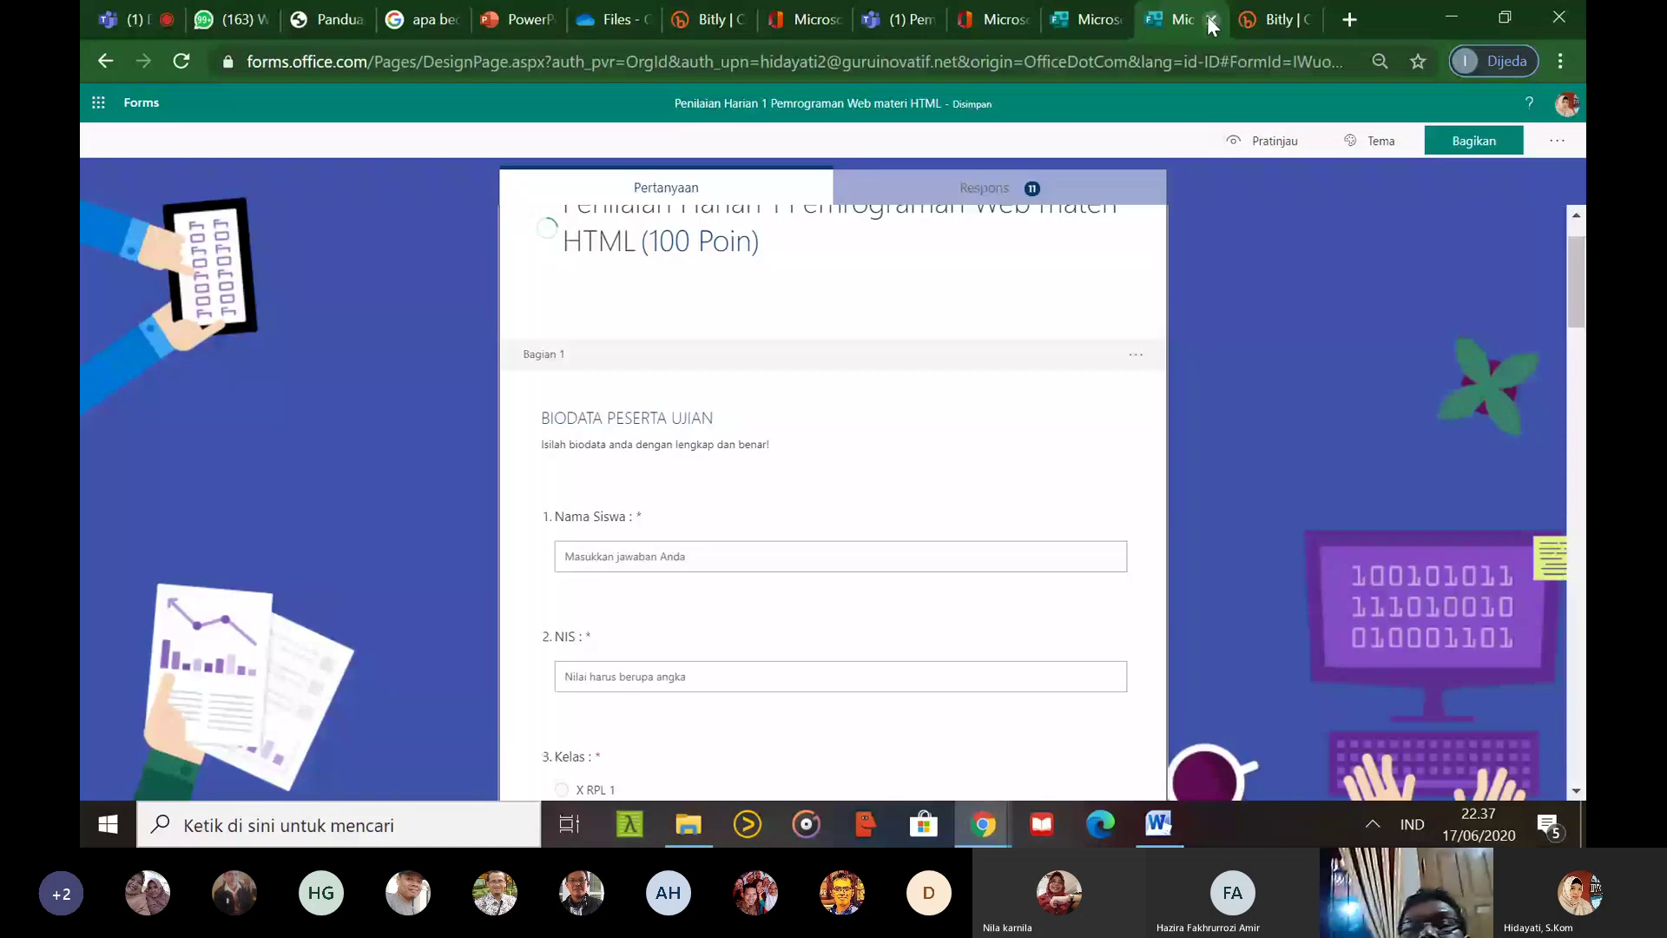
click(1210, 19)
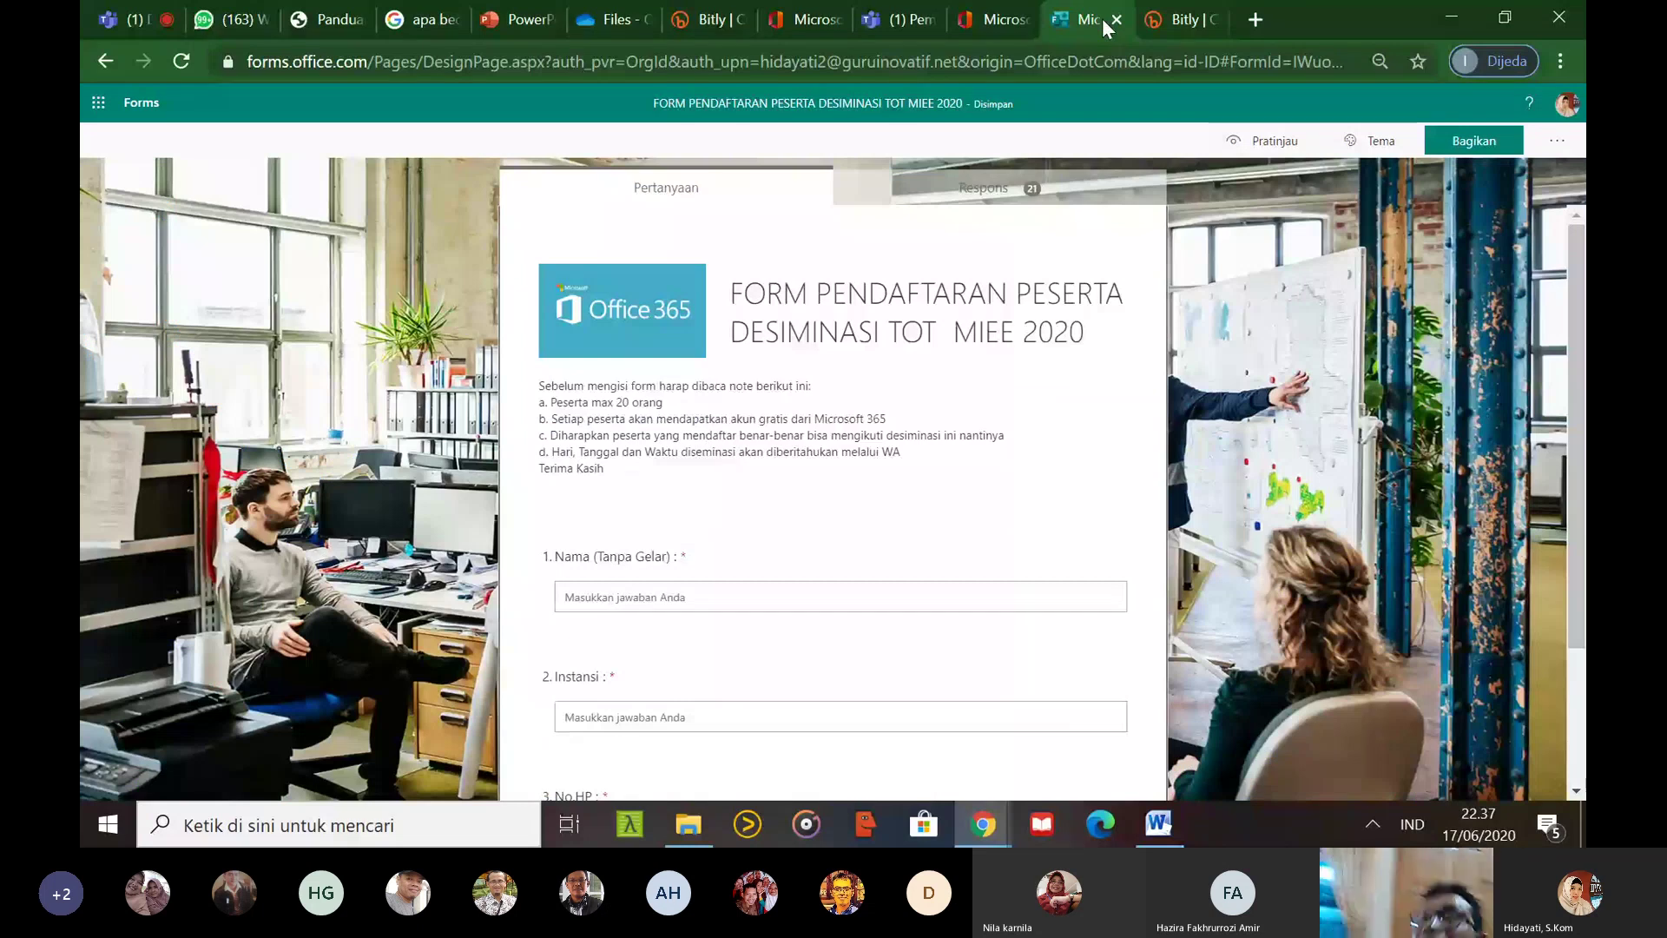
click(1117, 20)
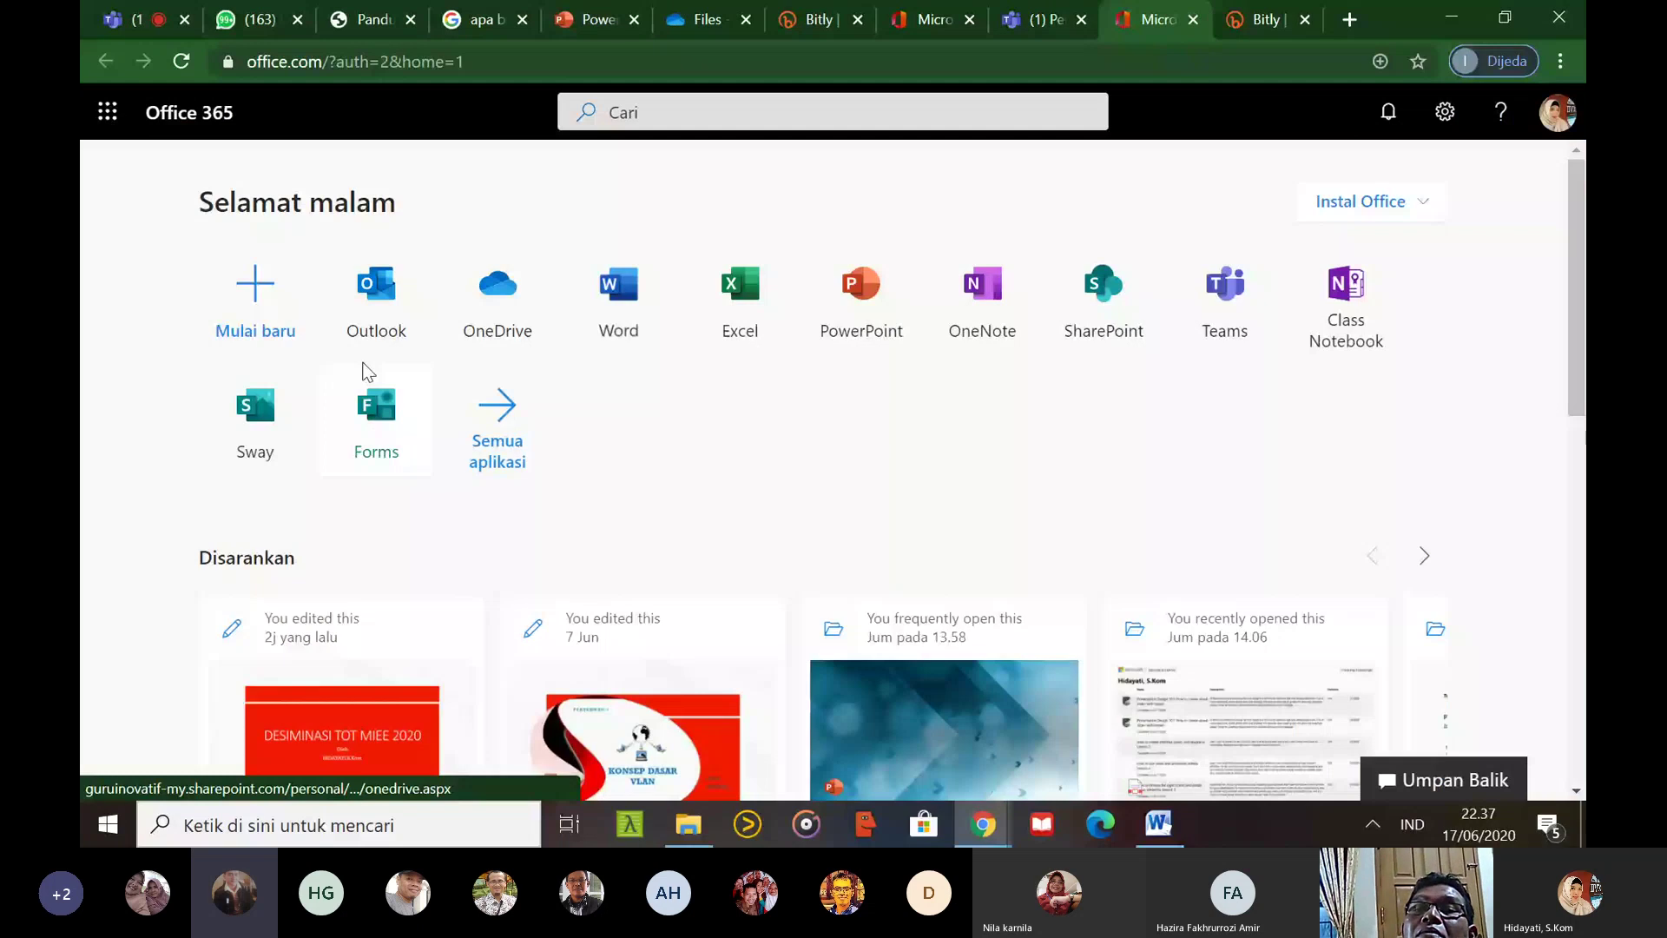
Open the existing Sway PEMROGRAMAN WEB from Office 365 and examine its storyline cards through to the PENILAIAN HARIAN 1 embed card
click(272, 401)
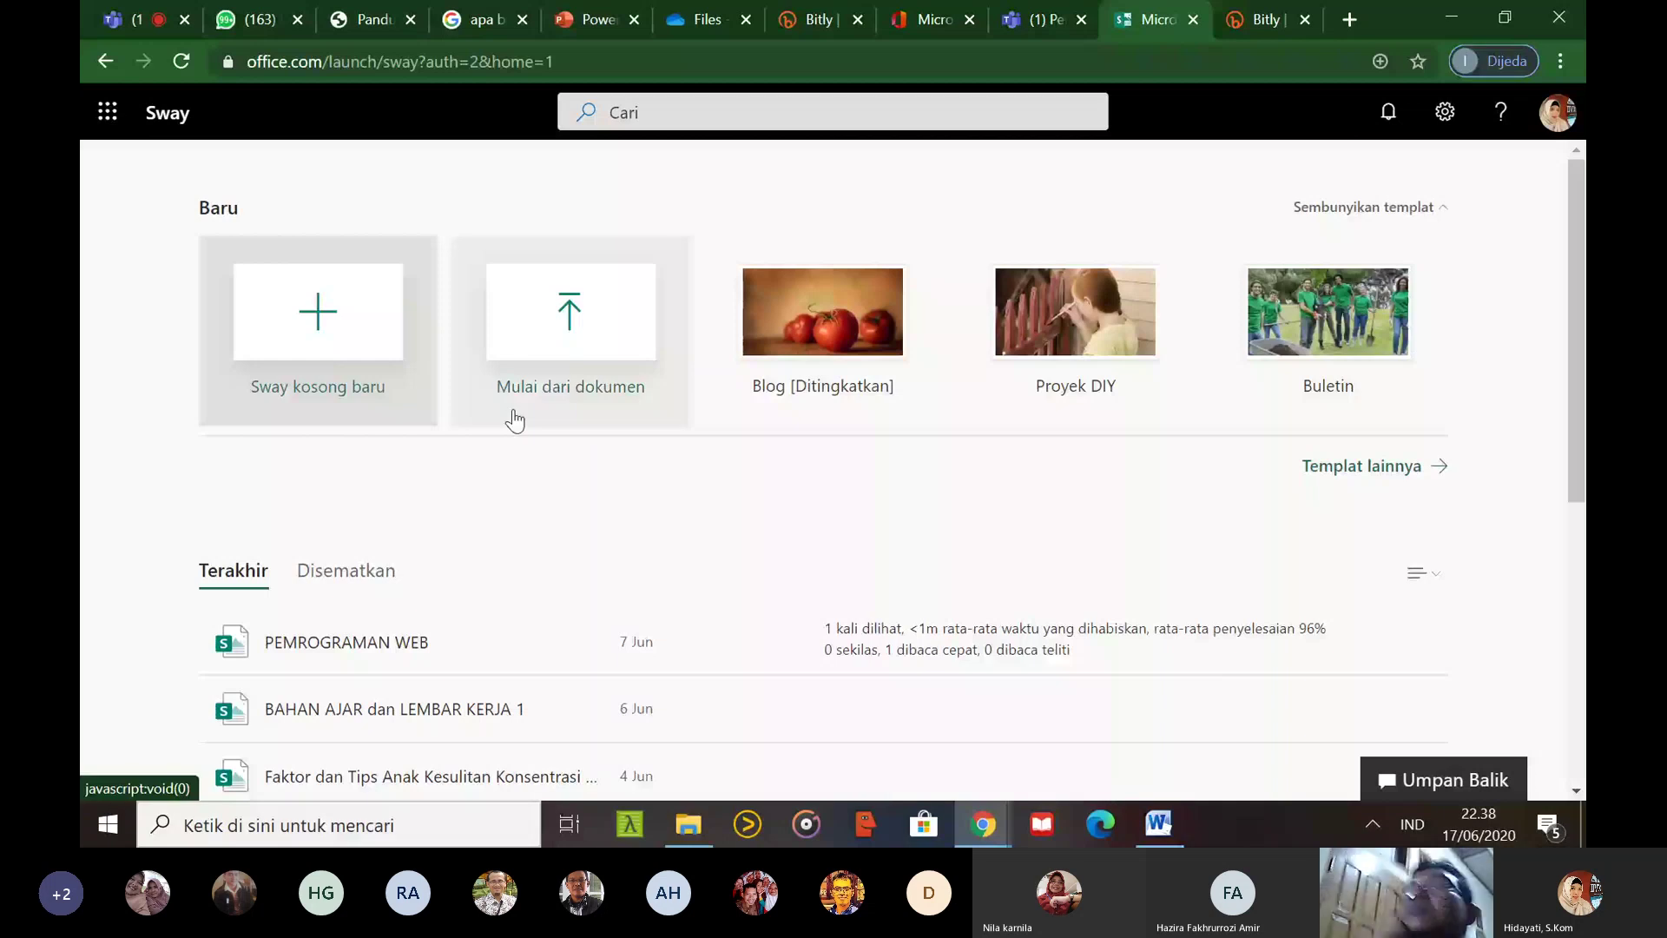
click(381, 646)
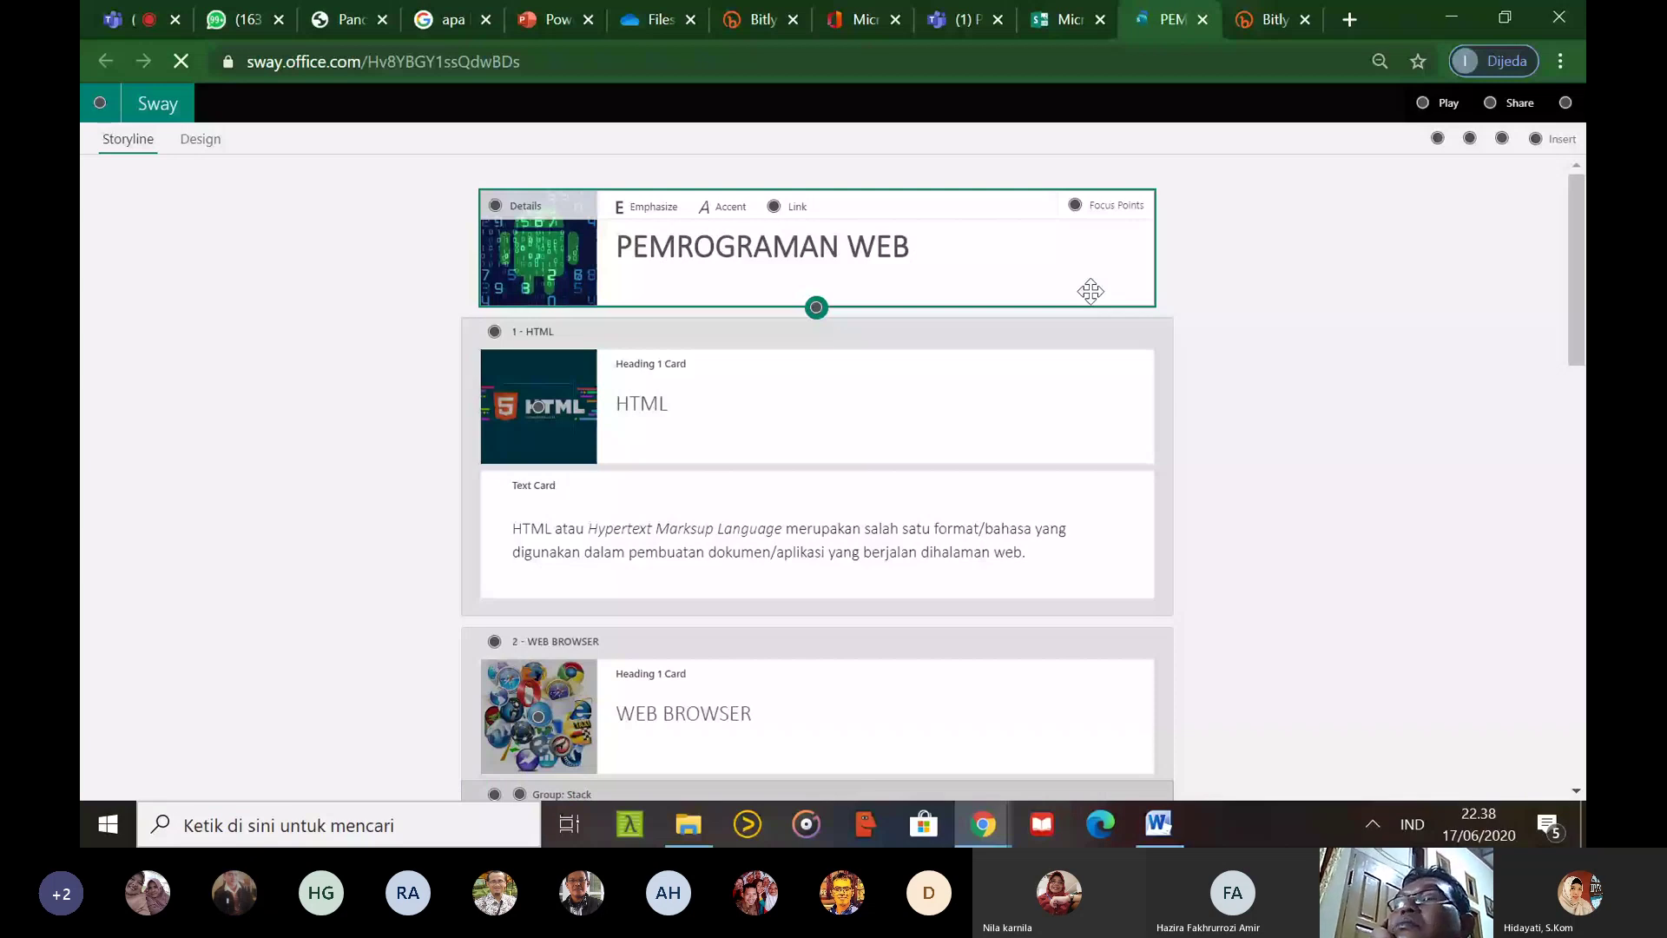
scroll(1582, 294, down, 1)
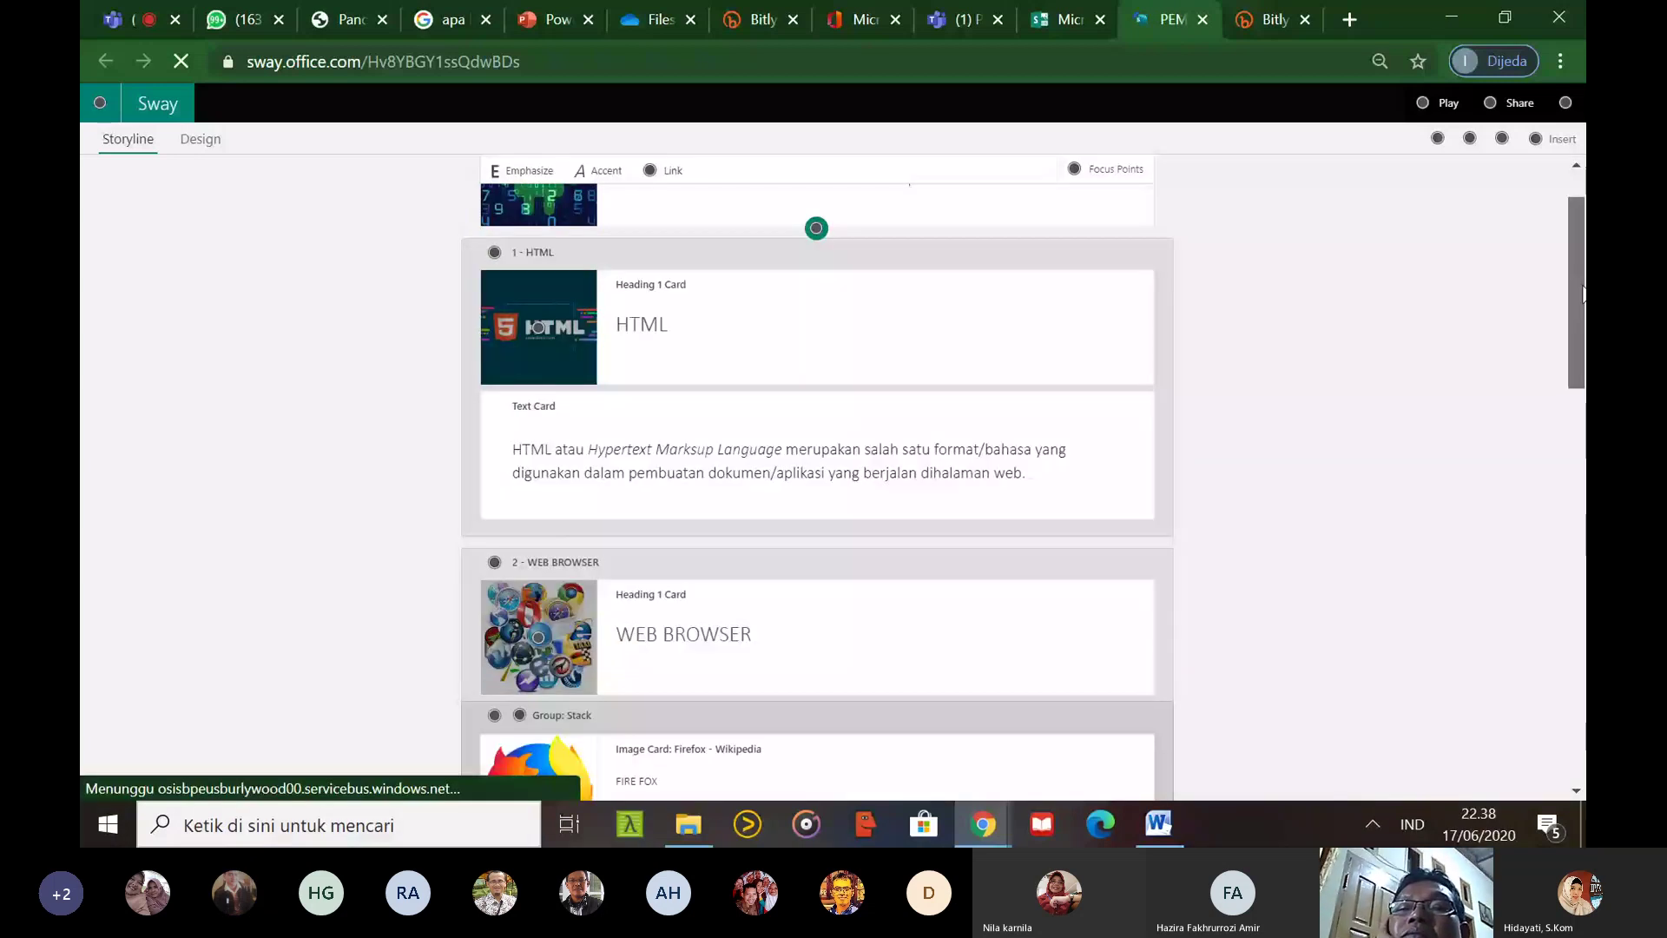
scroll(1065, 310, down, 2)
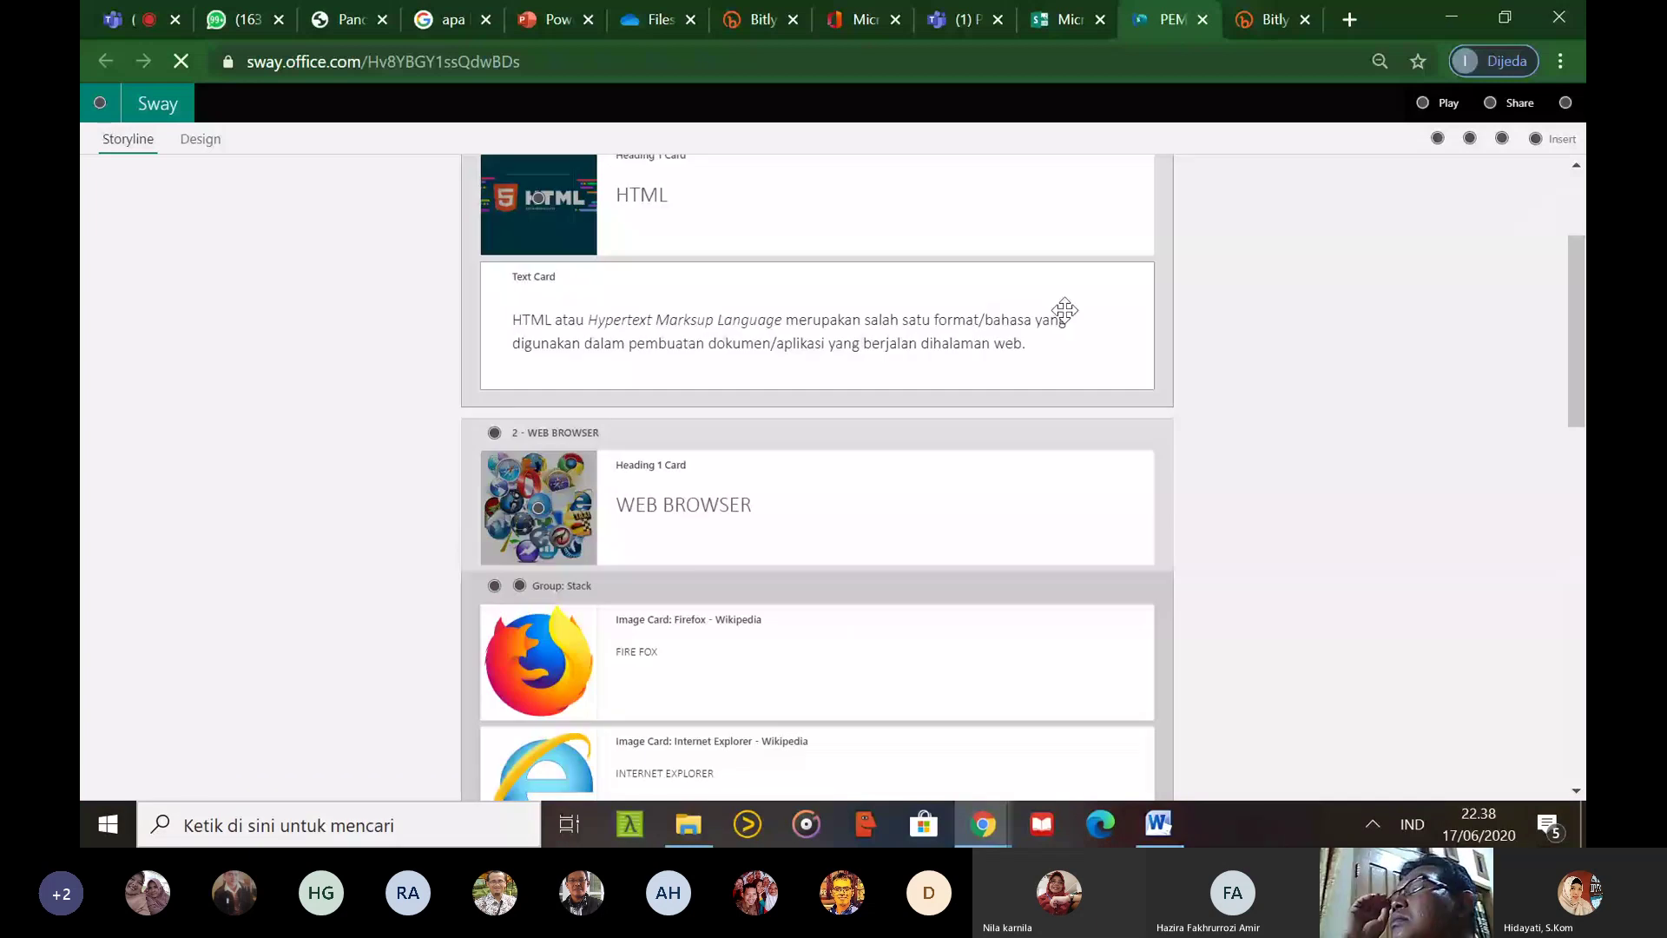
drag(522, 322, 886, 346)
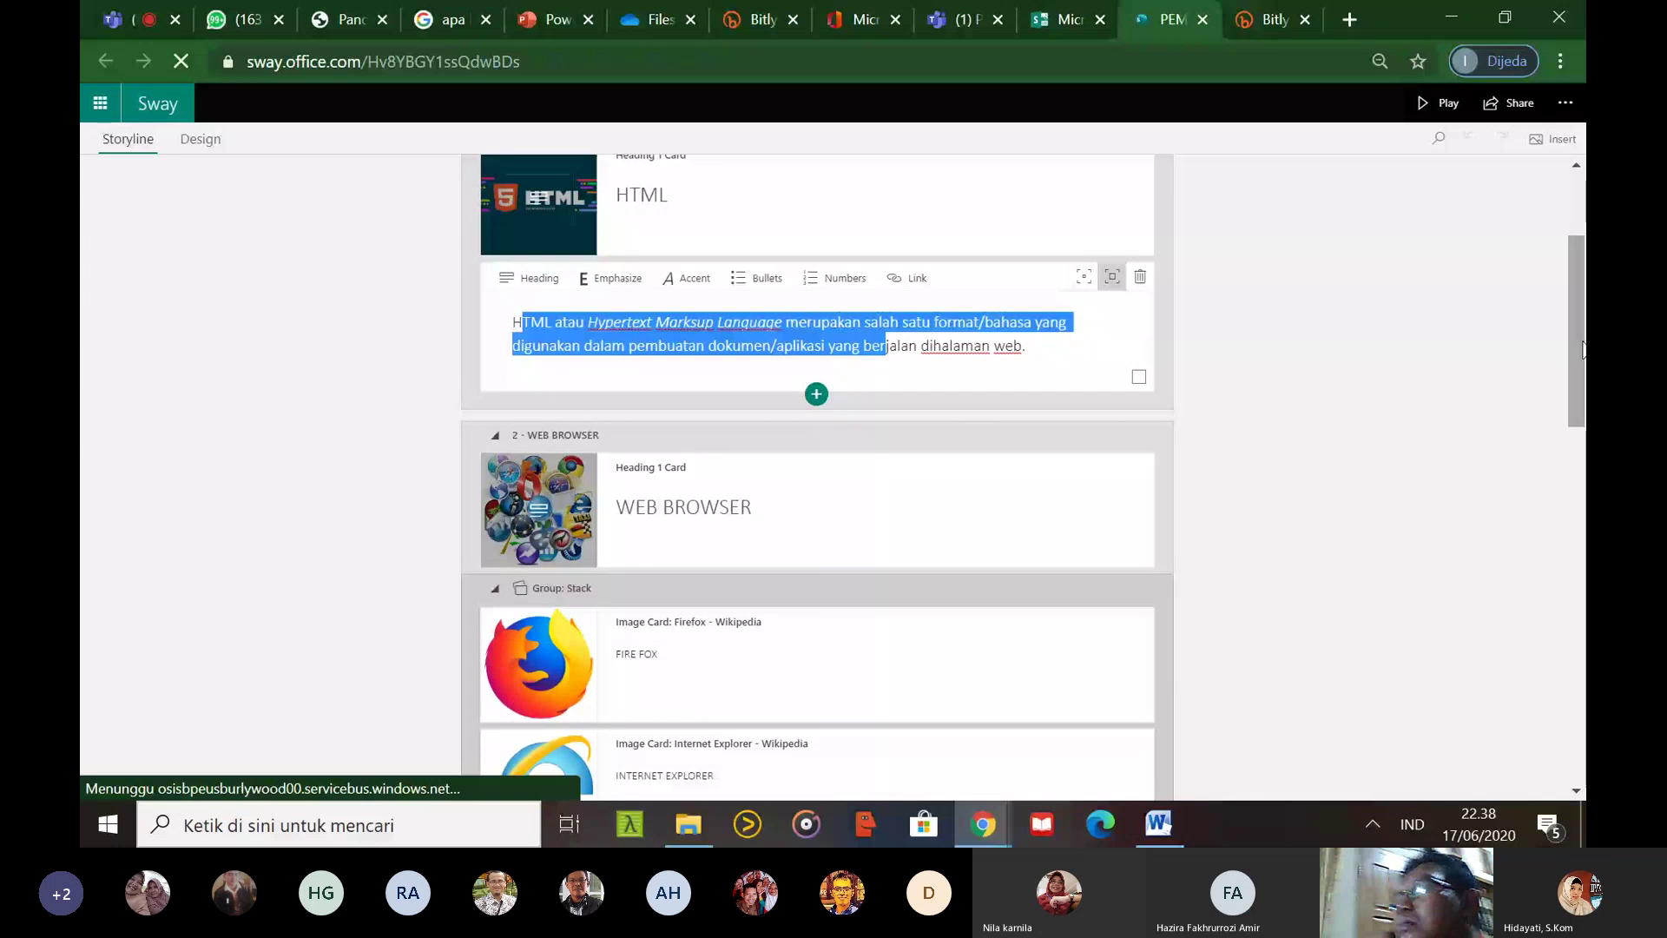
scroll(1581, 350, down, 2)
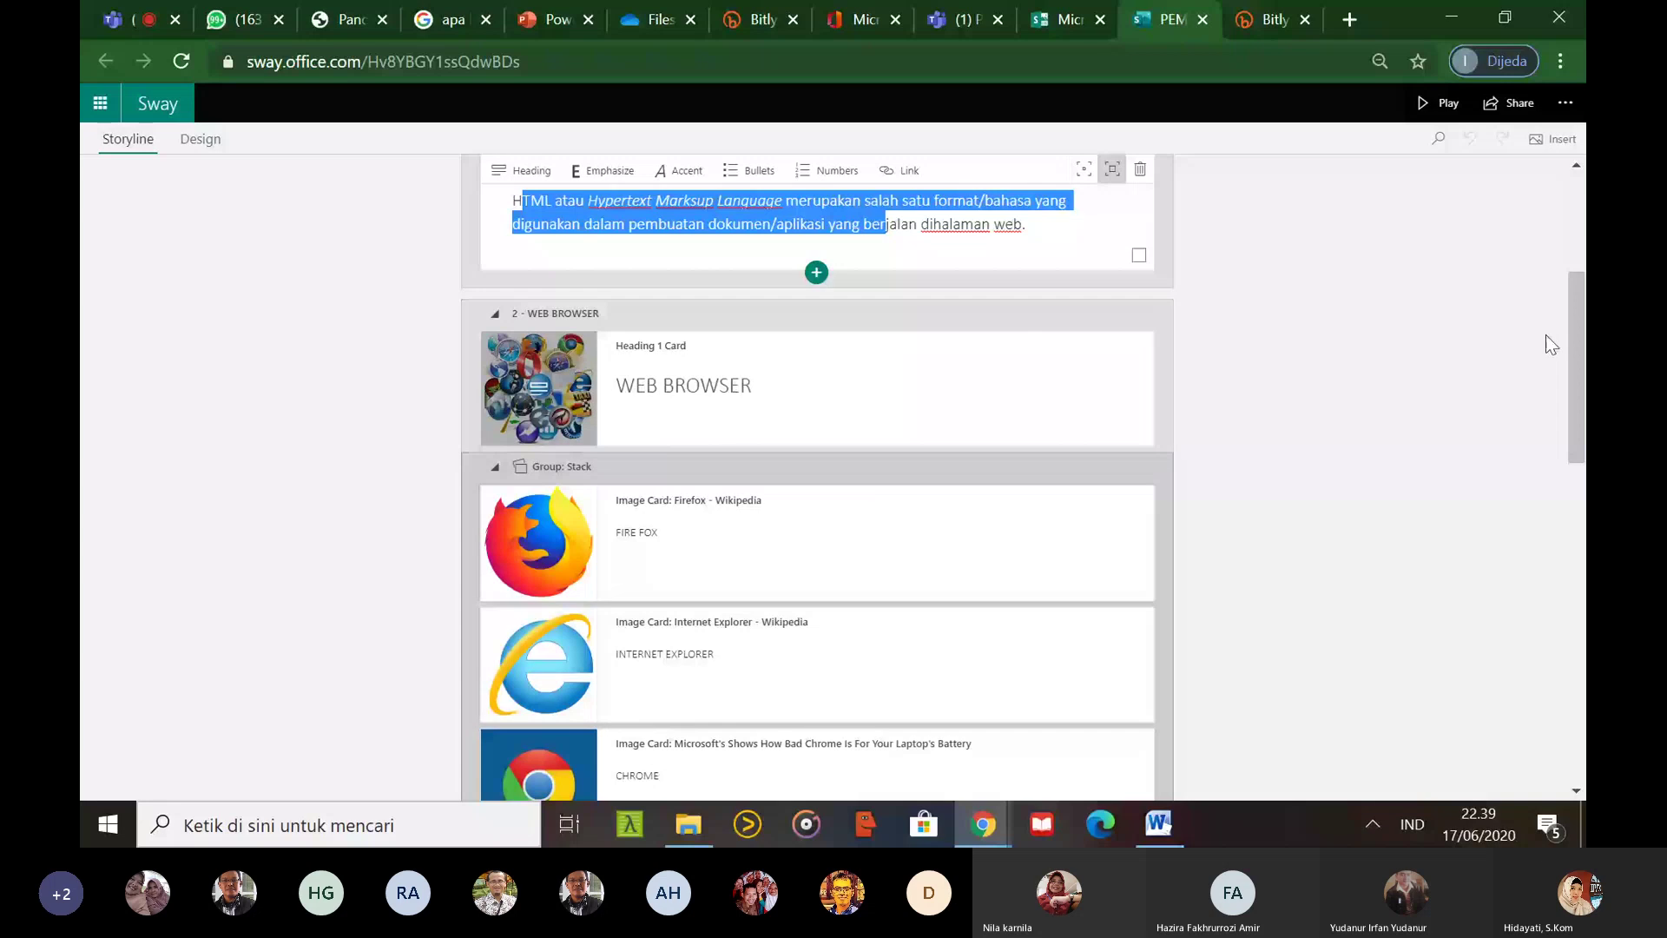
scroll(1582, 347, down, 2)
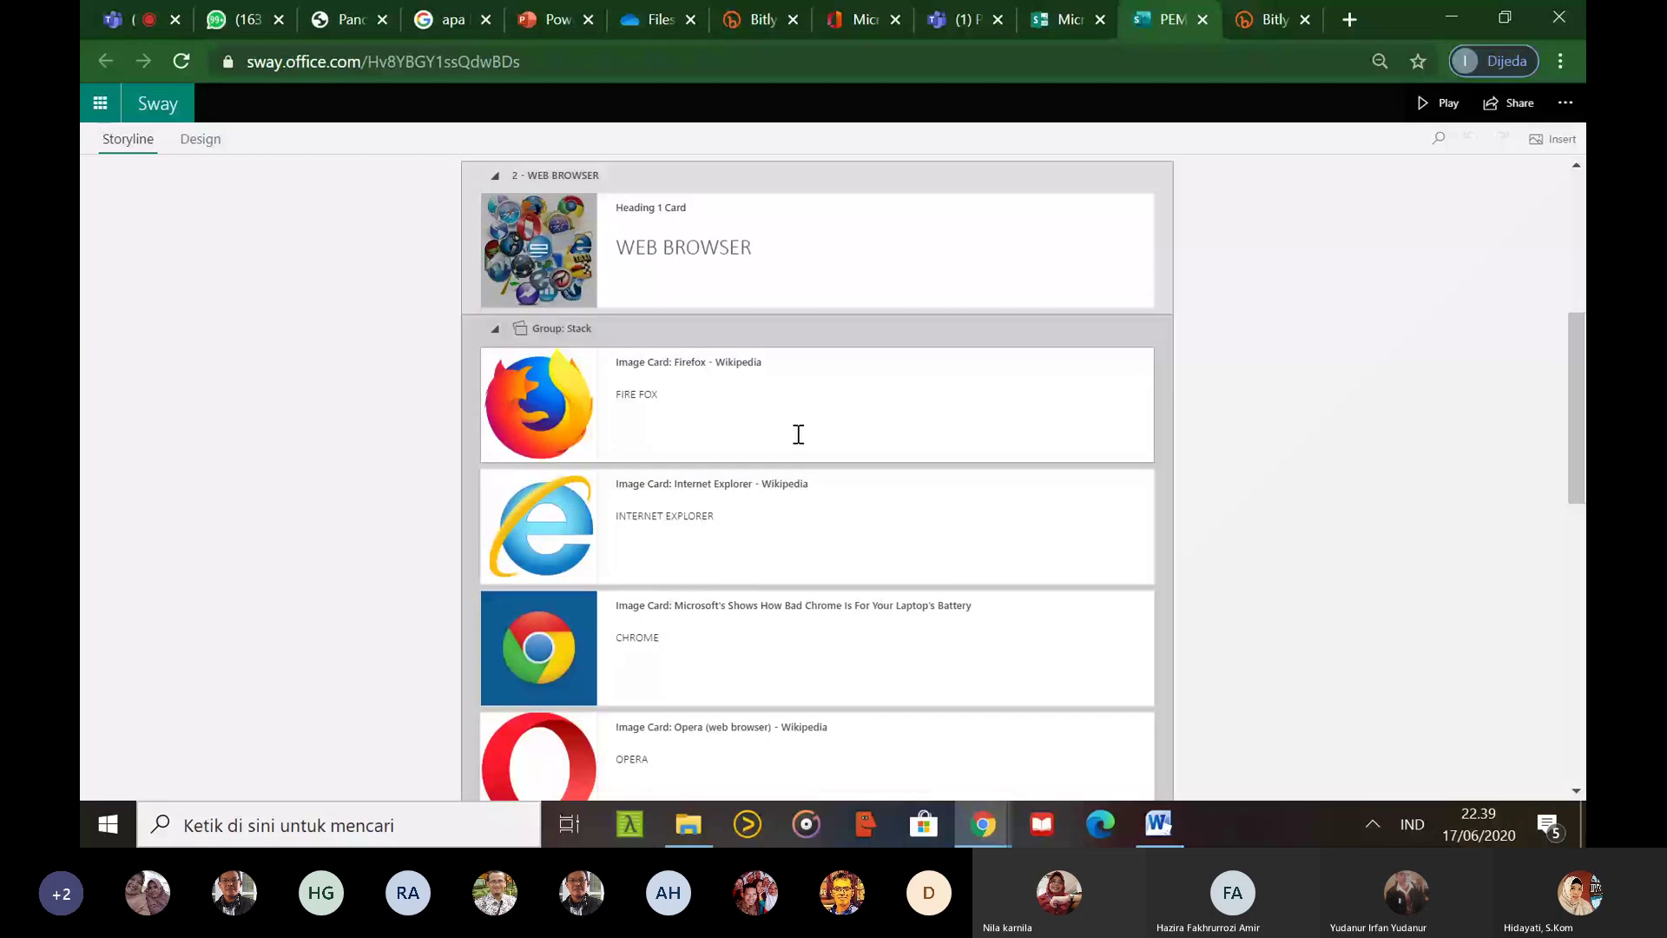
drag(1571, 419, 1569, 422)
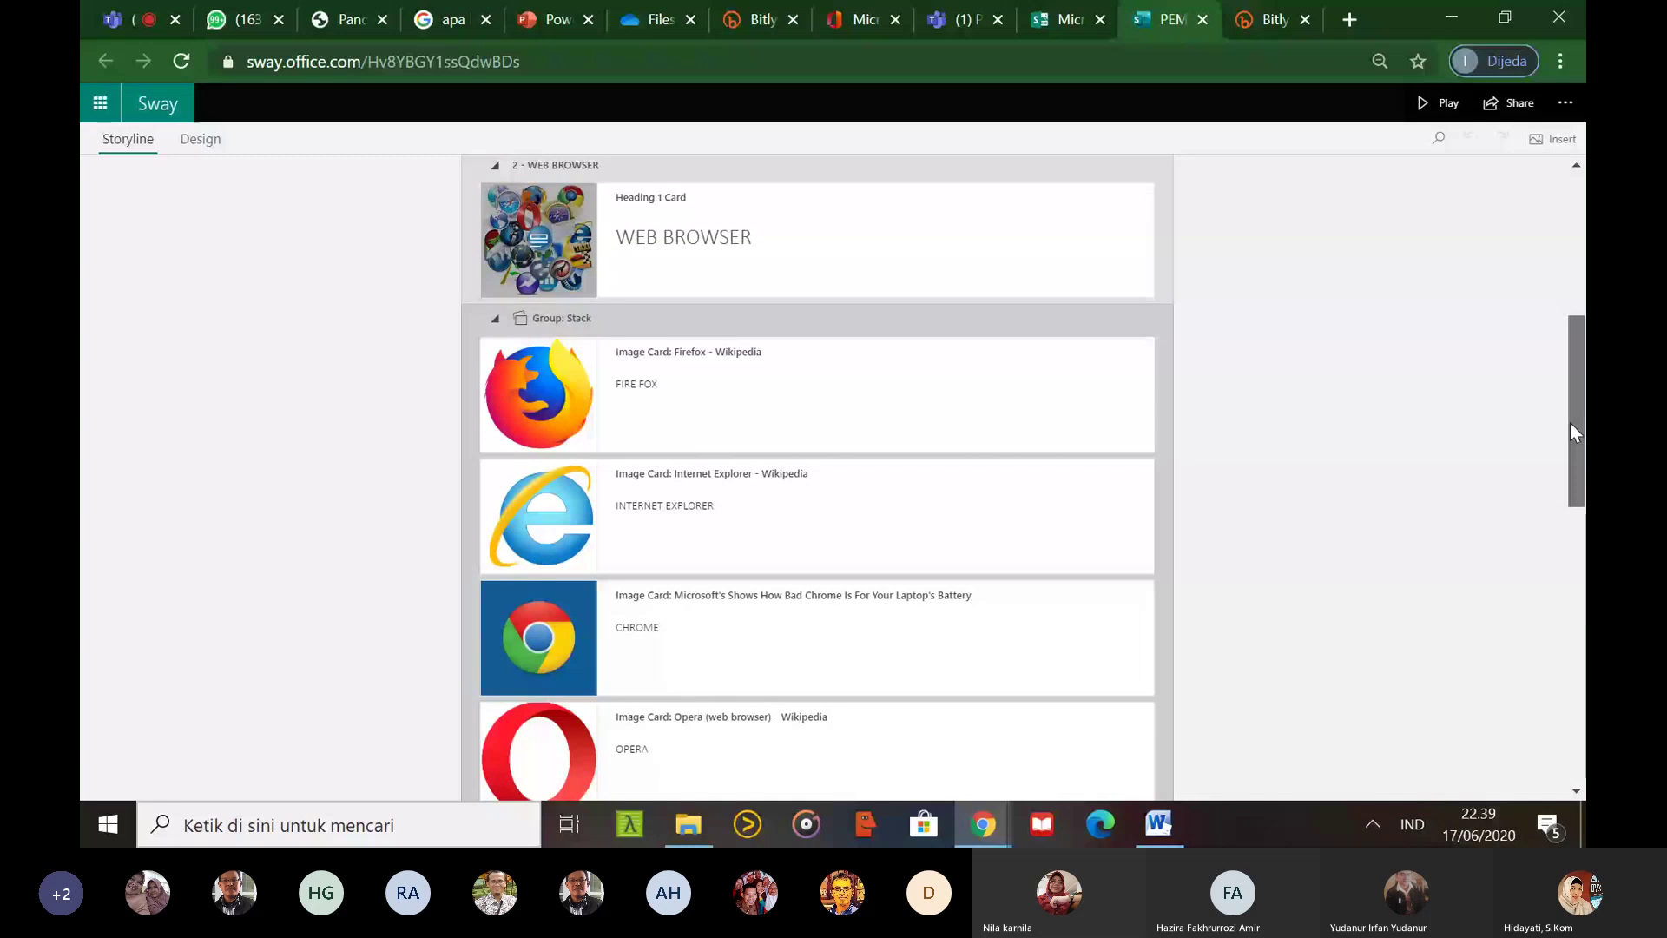
drag(1570, 422, 1546, 483)
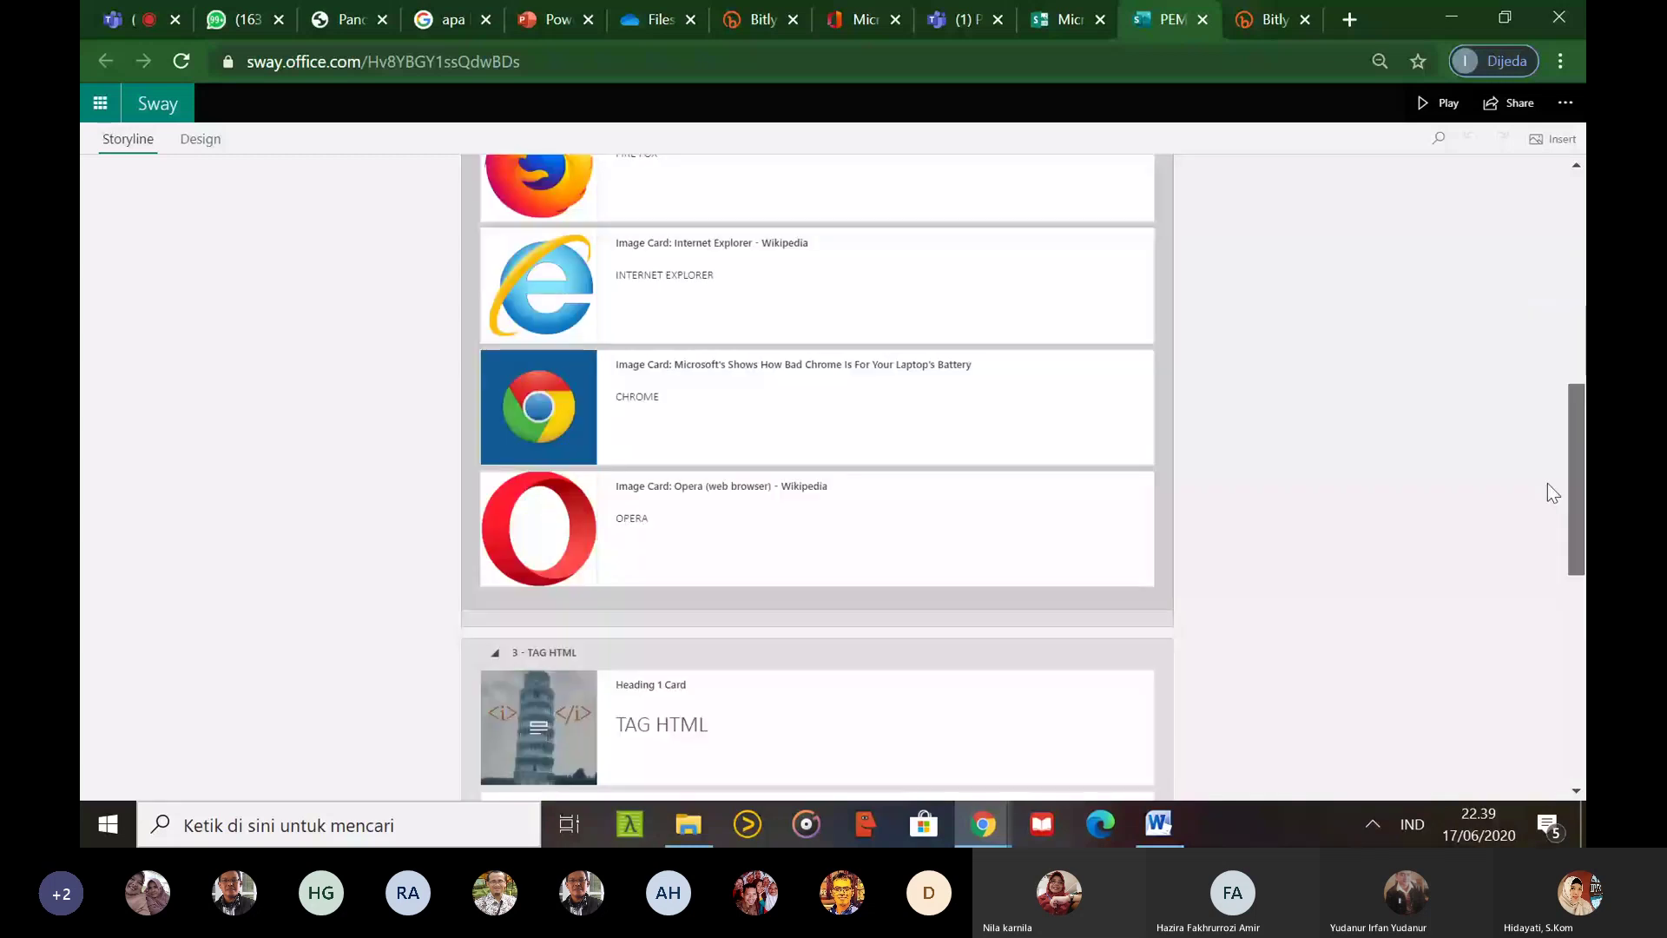
scroll(1547, 483, down, 5)
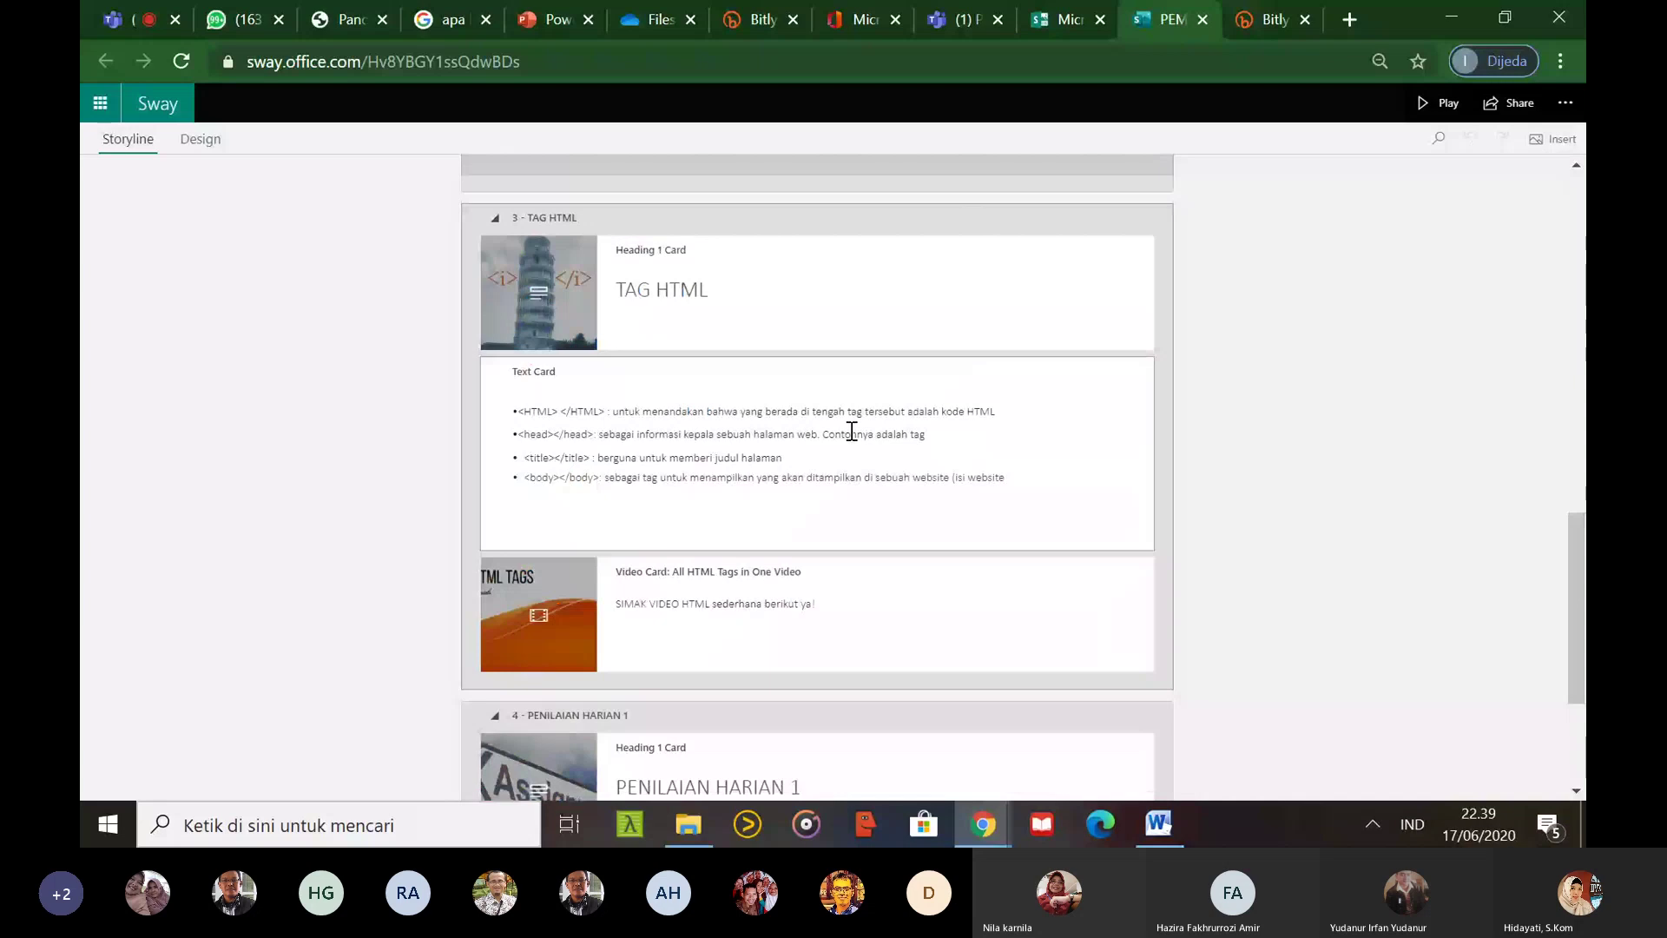
scroll(852, 432, down, 1)
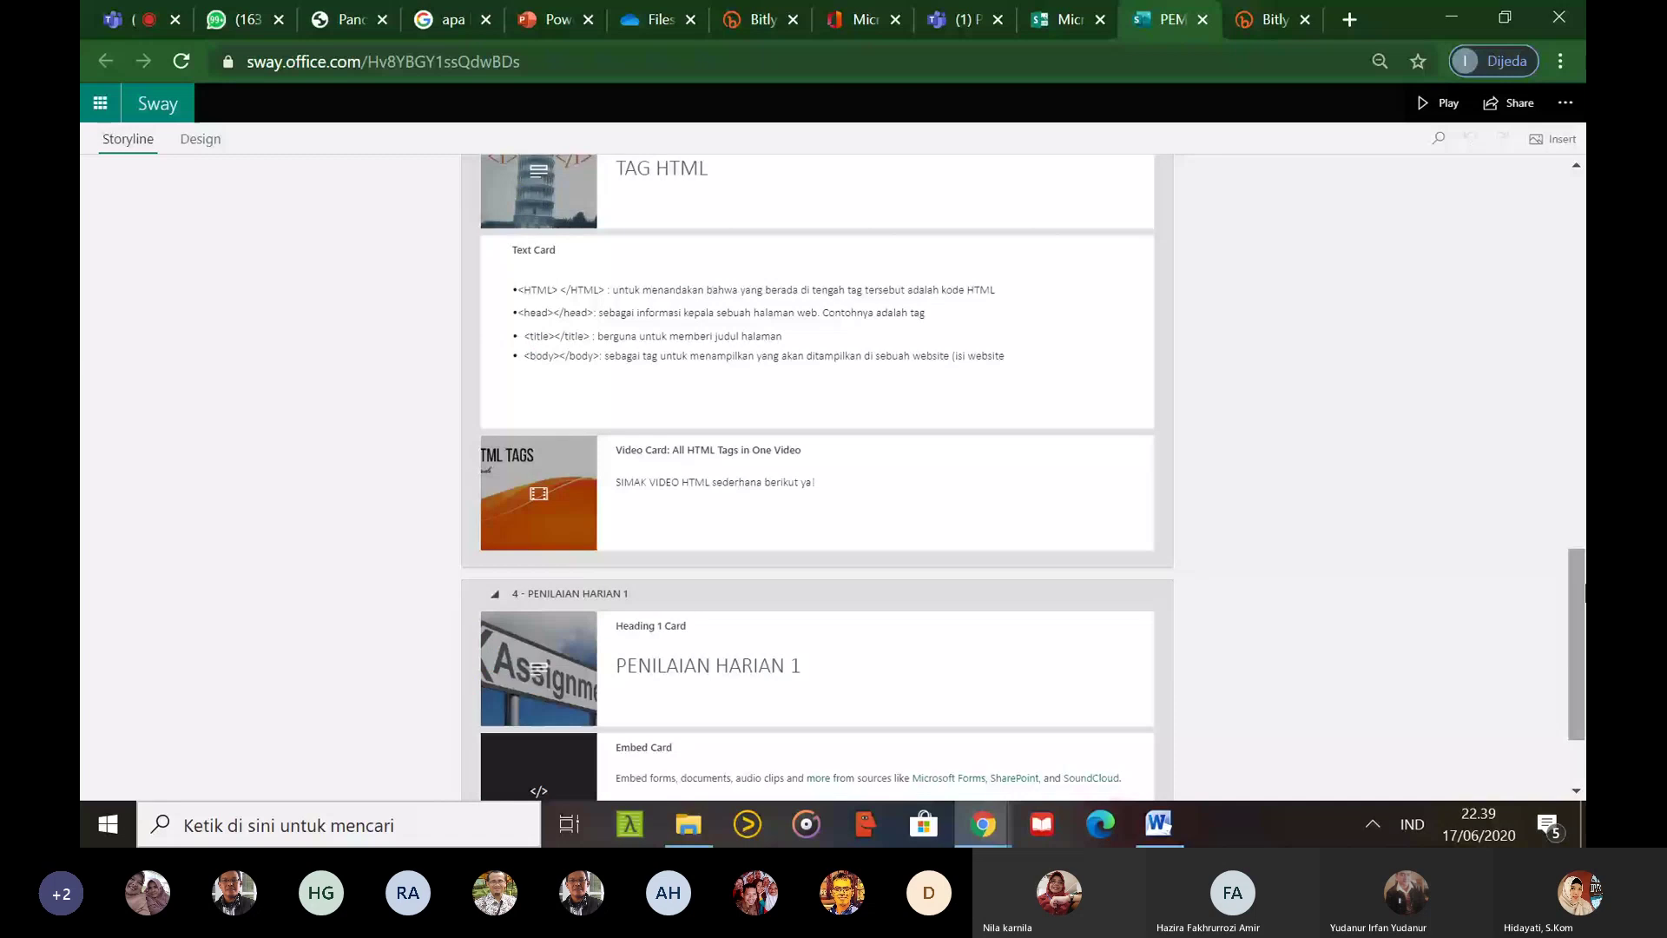
scroll(710, 659, down, 1)
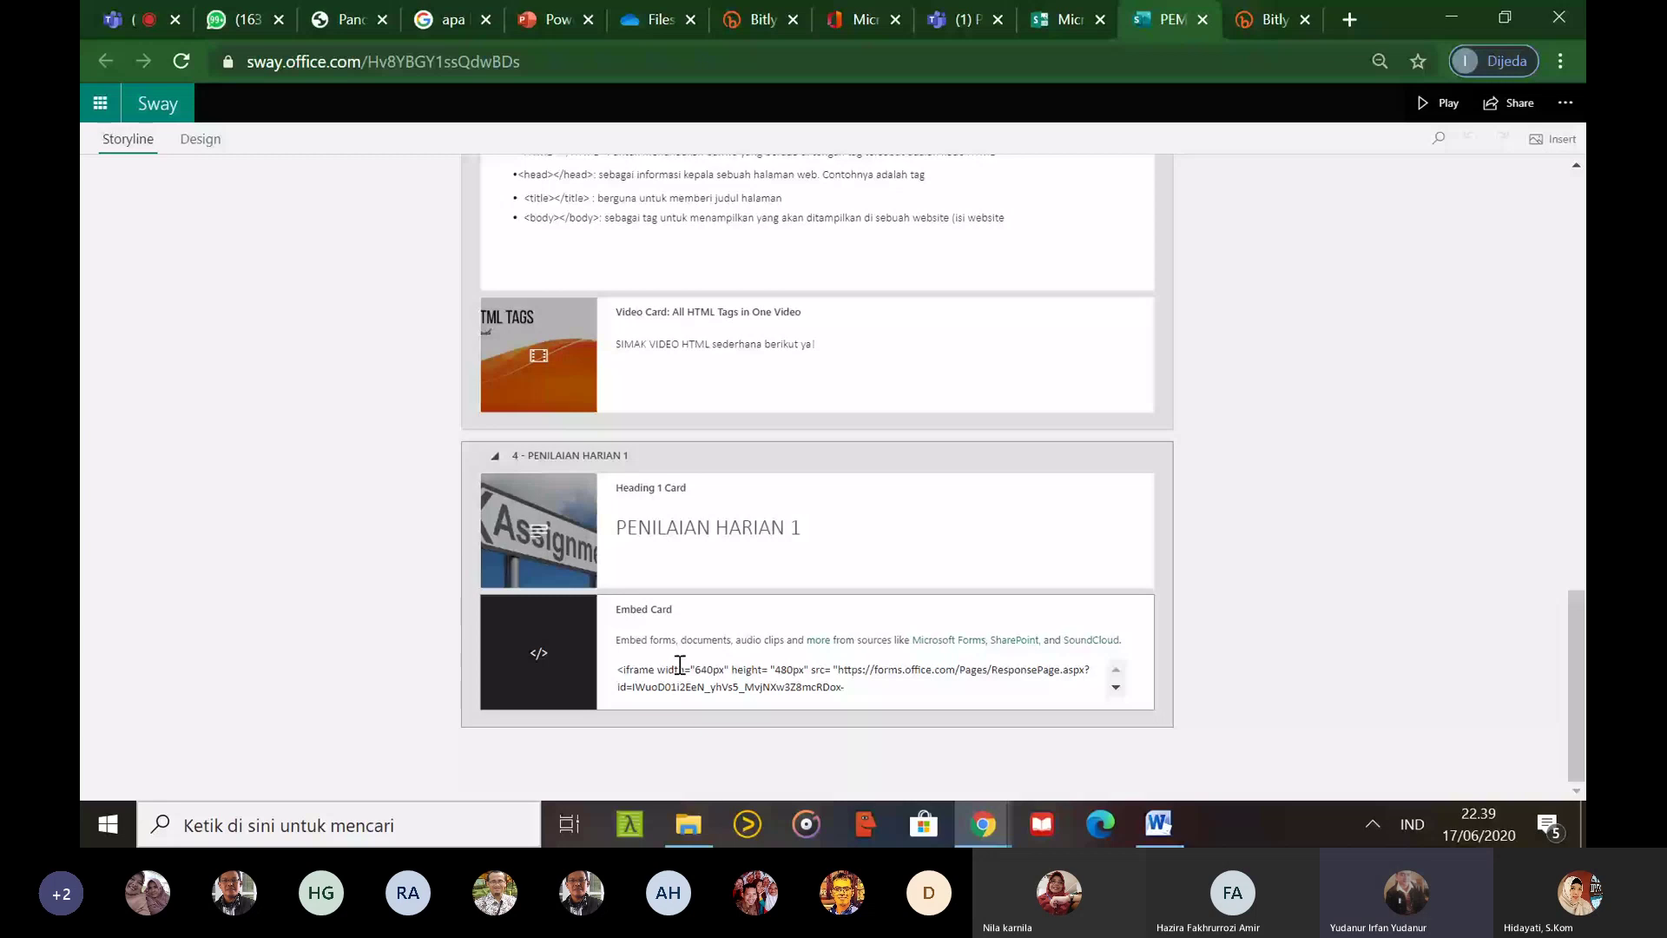
Review the PEMROGRAMAN WEB Sway in its design view, from the title banner through to the PENILAIAN HARIAN 1 section
click(198, 140)
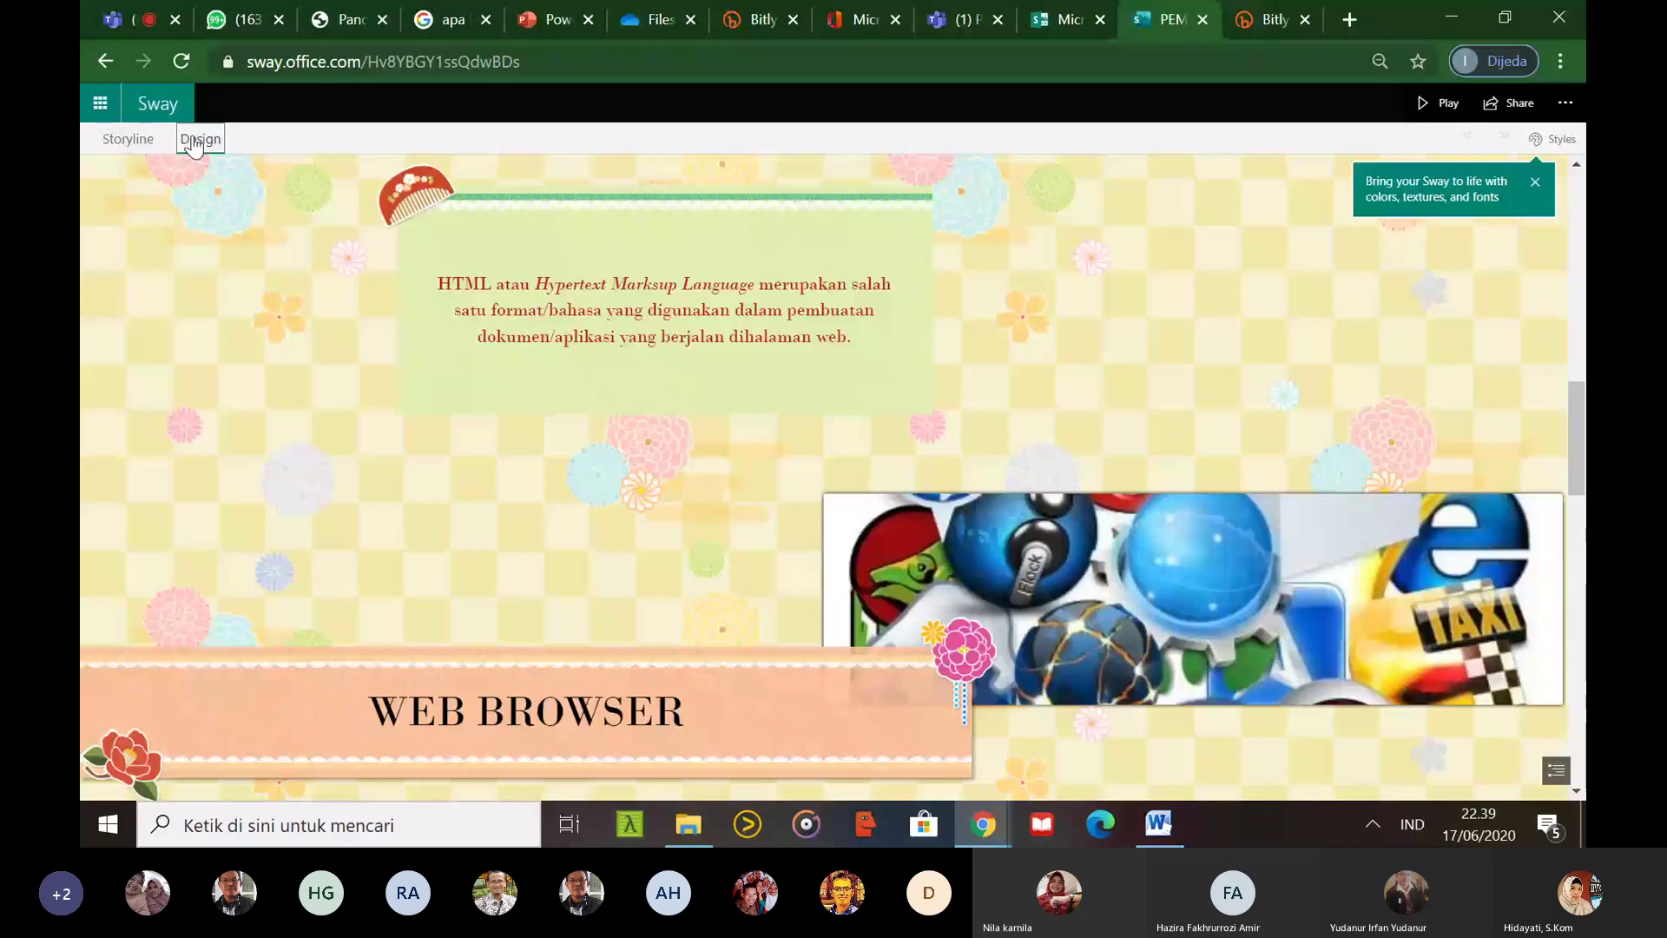
drag(1576, 417, 1575, 373)
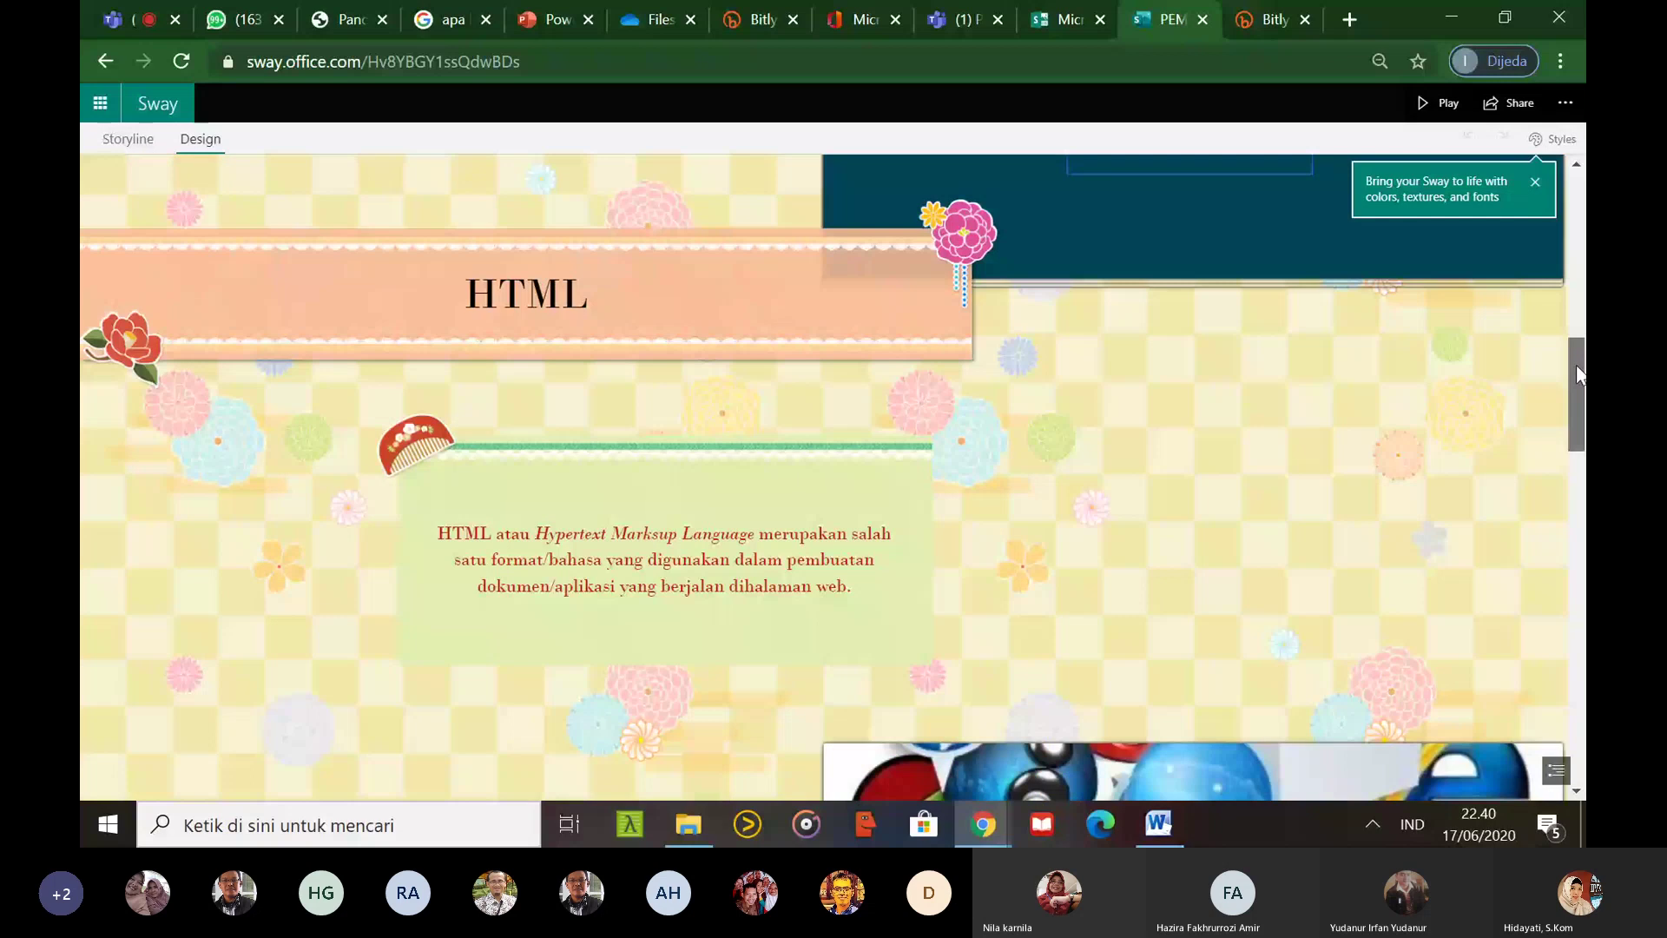
drag(1576, 365, 1527, 225)
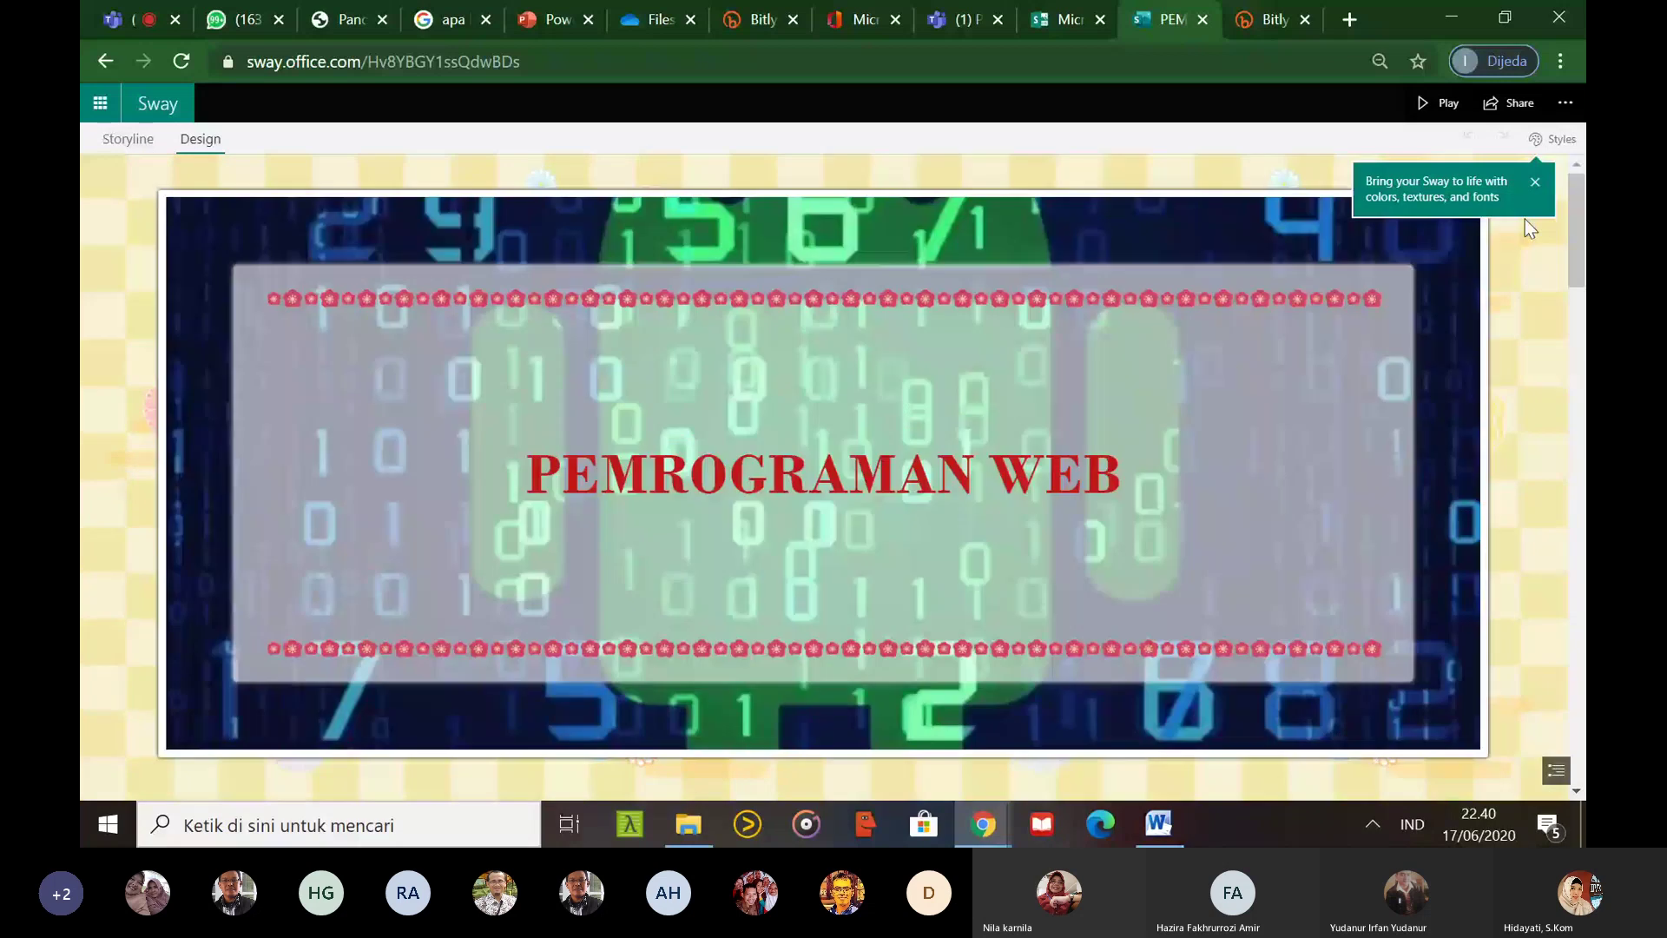
drag(1576, 199, 1577, 250)
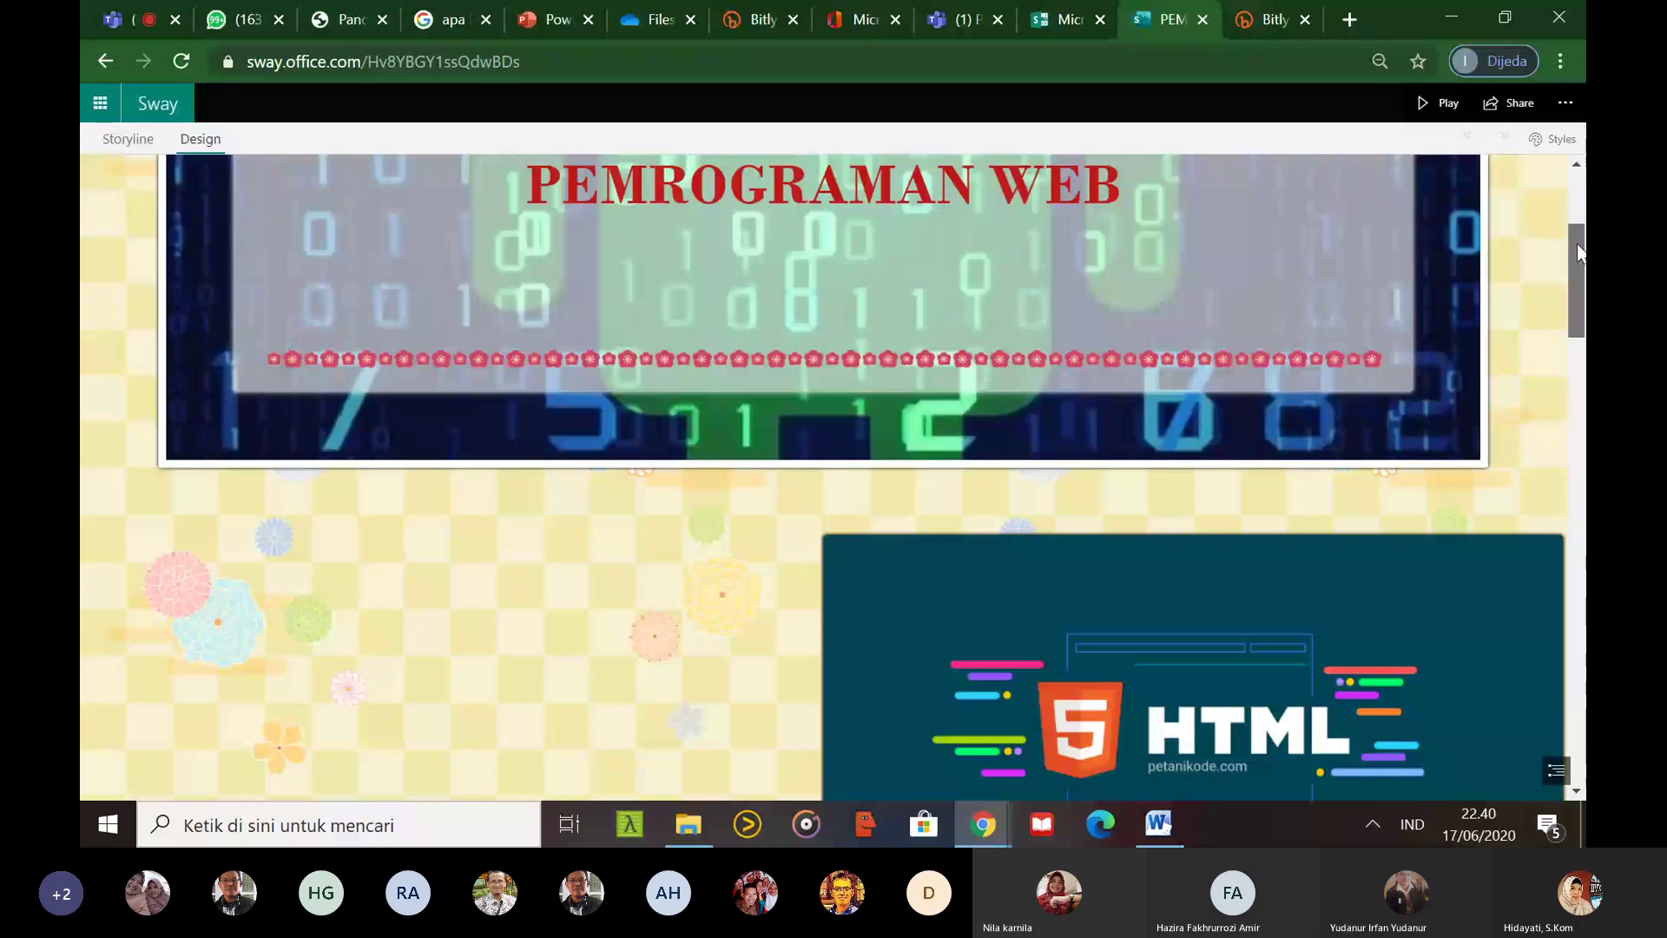
drag(1578, 252, 1577, 334)
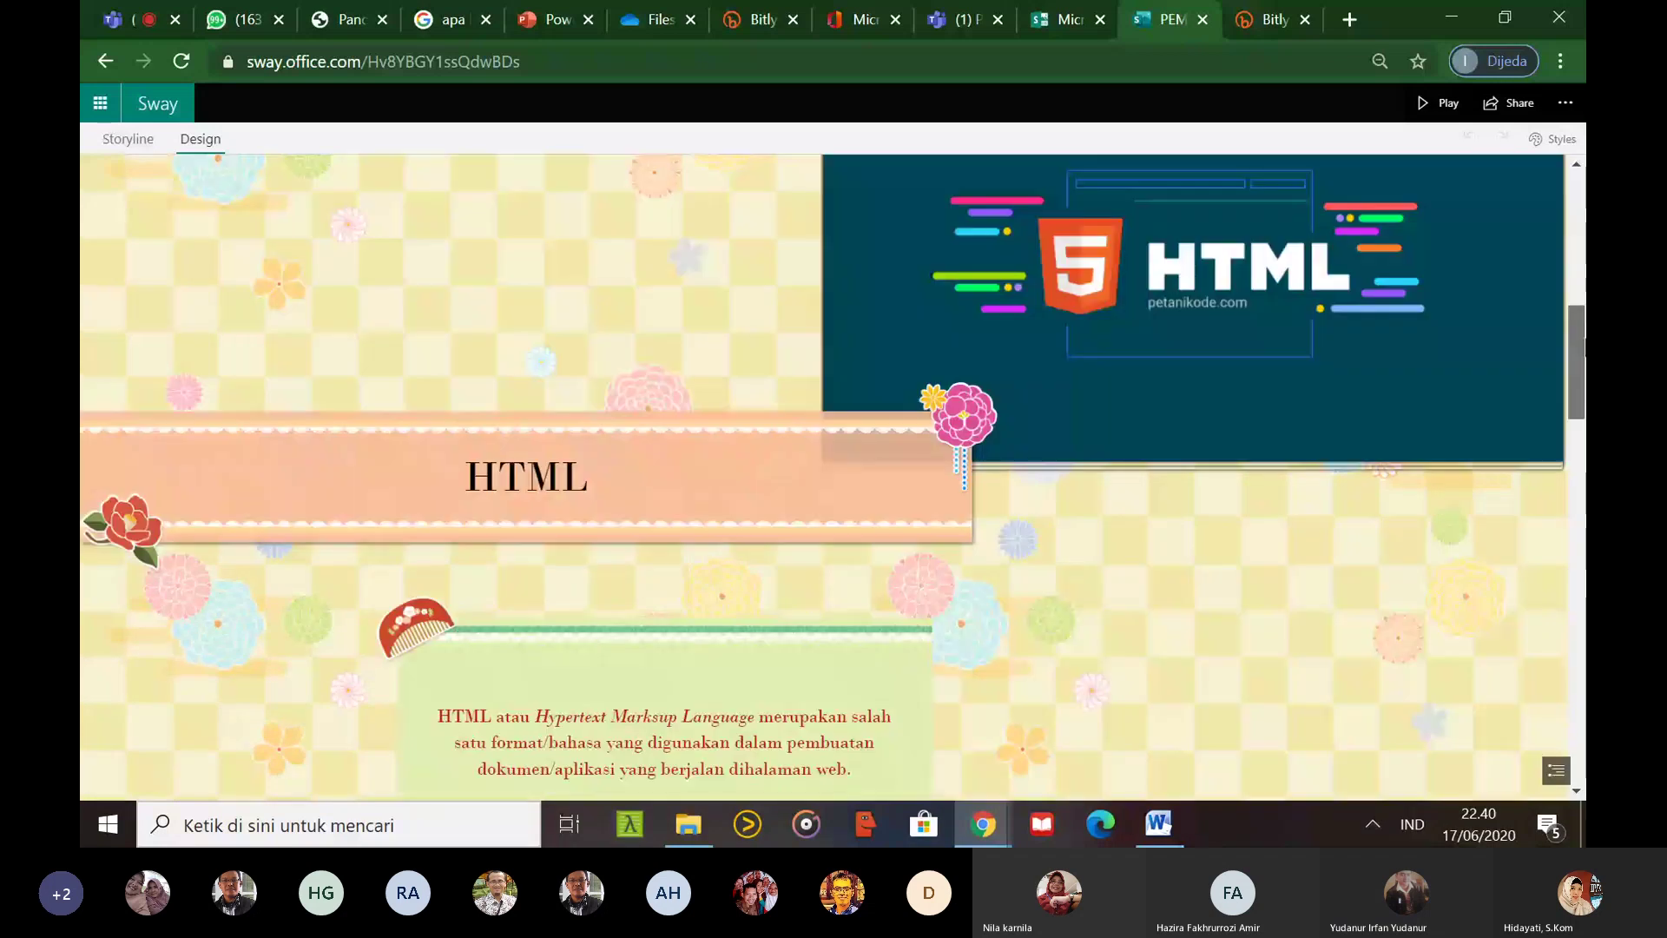
drag(1577, 347, 1578, 658)
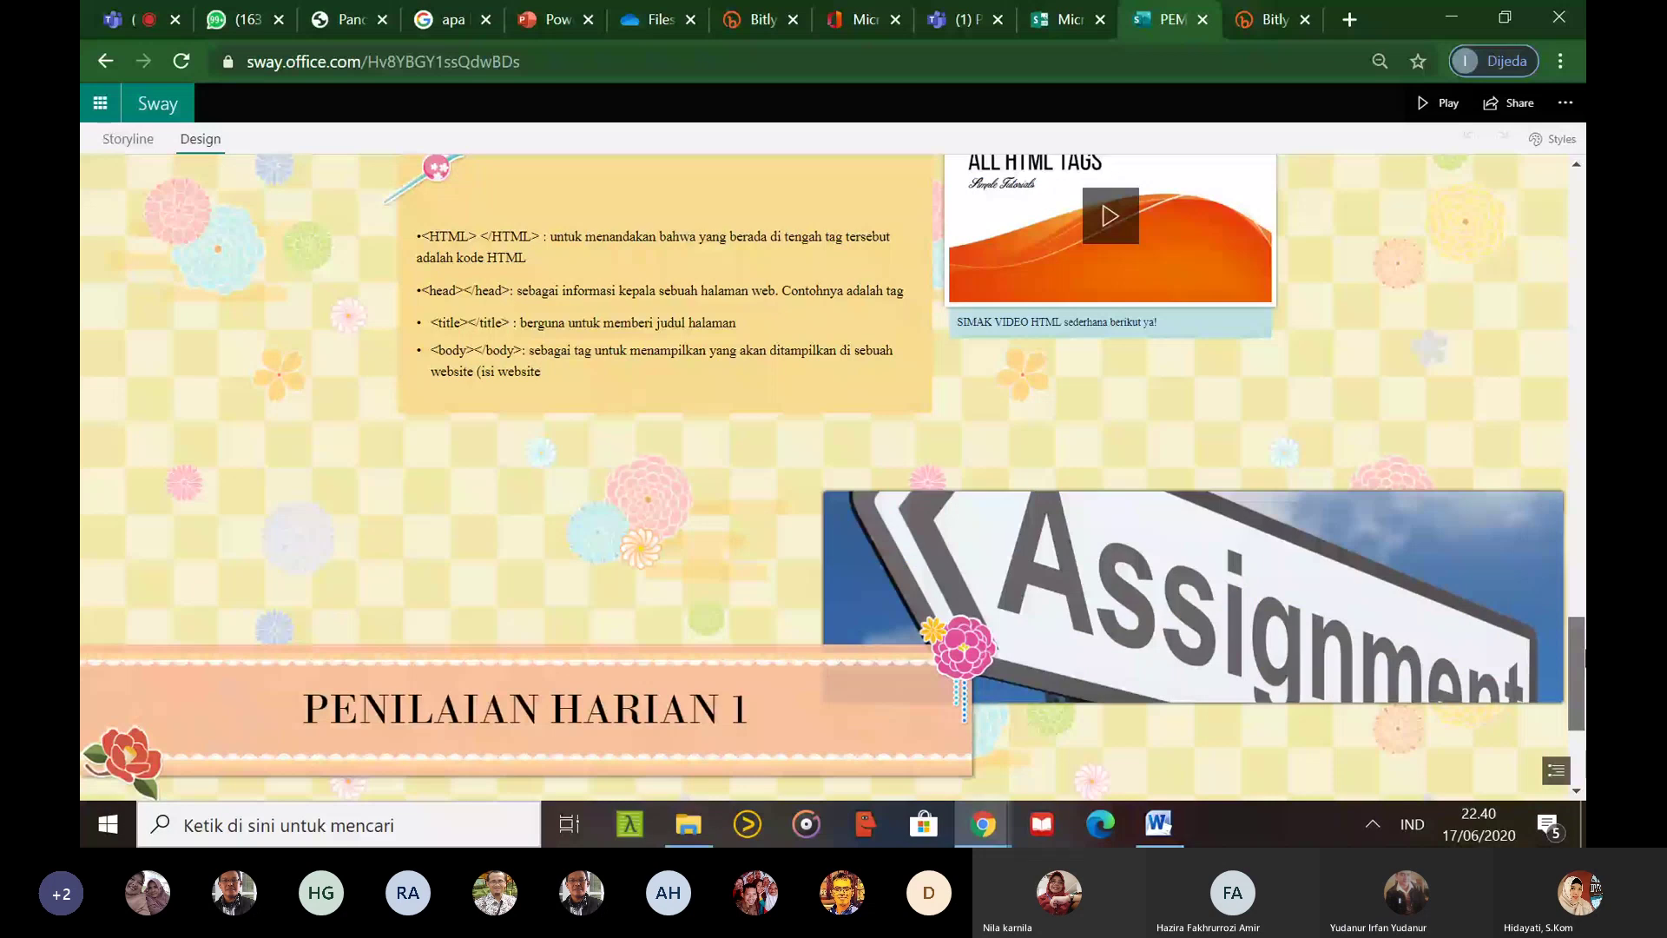
scroll(637, 683, down, 3)
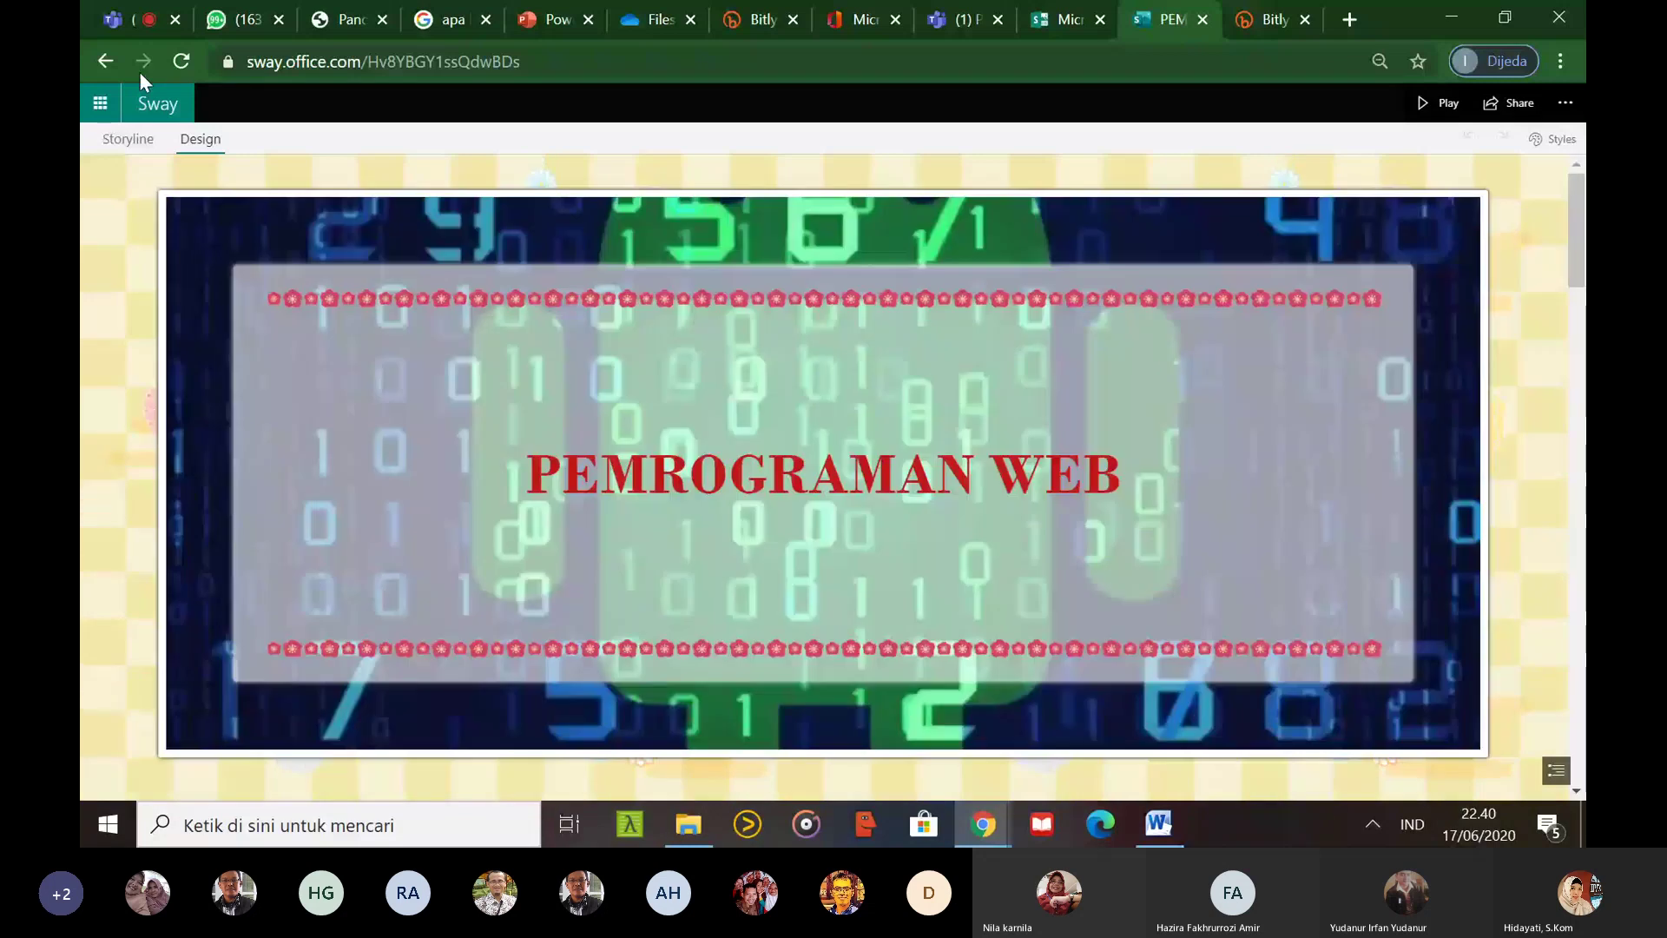
Return to the Sway start page and create a new blank Sway
click(1069, 19)
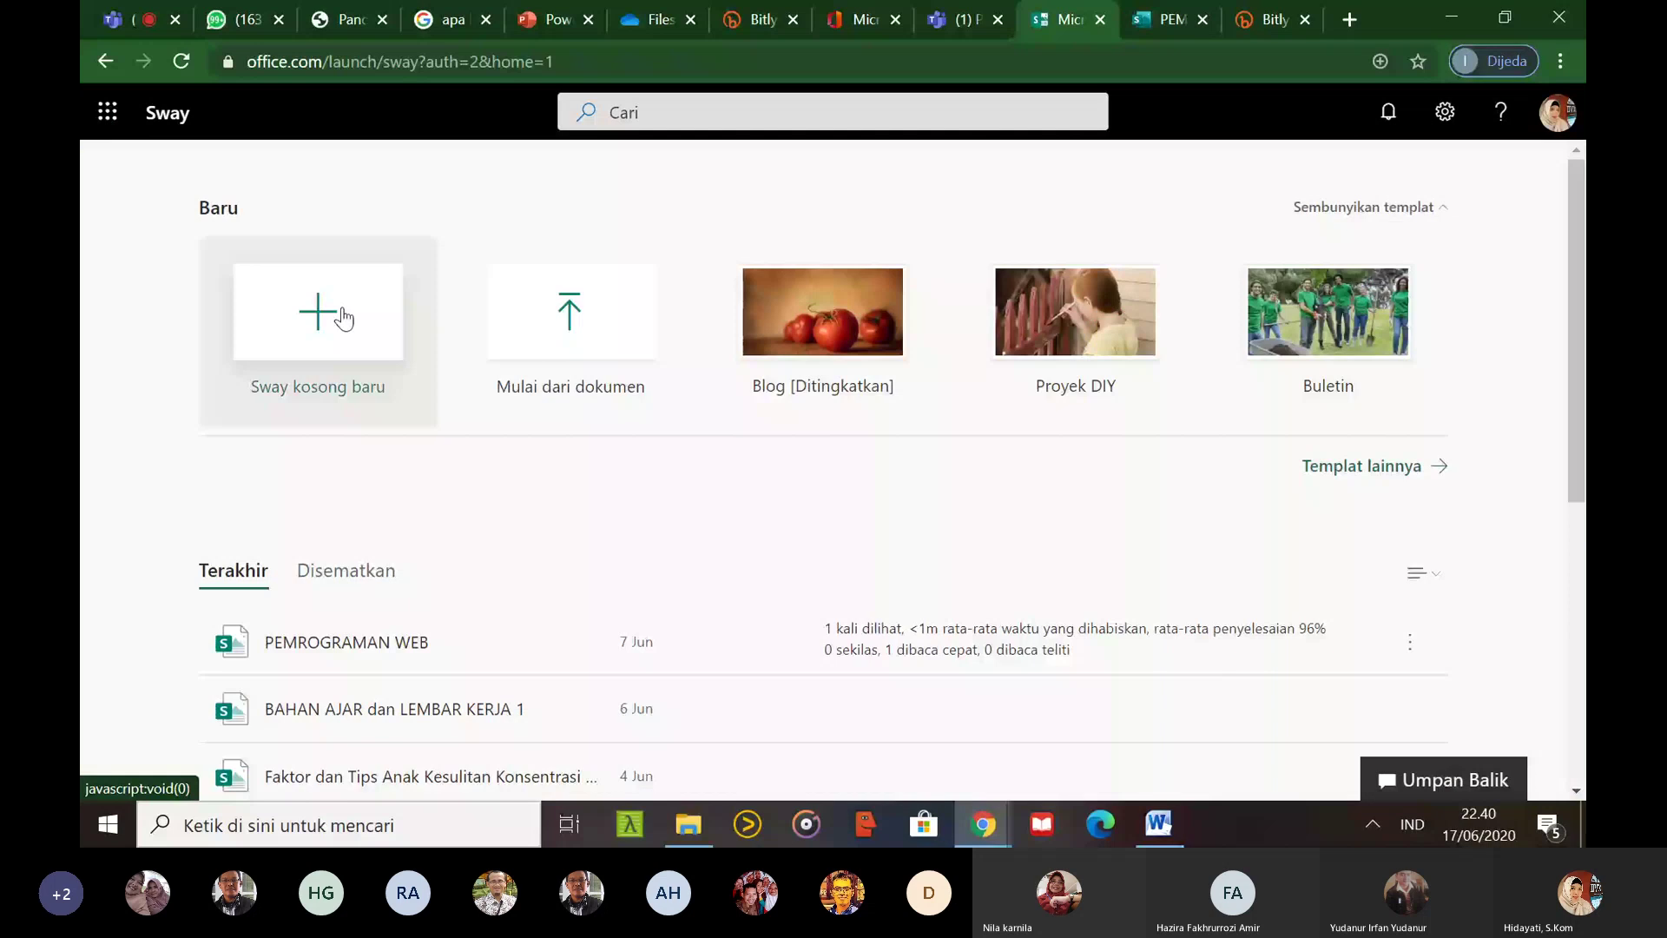
click(345, 318)
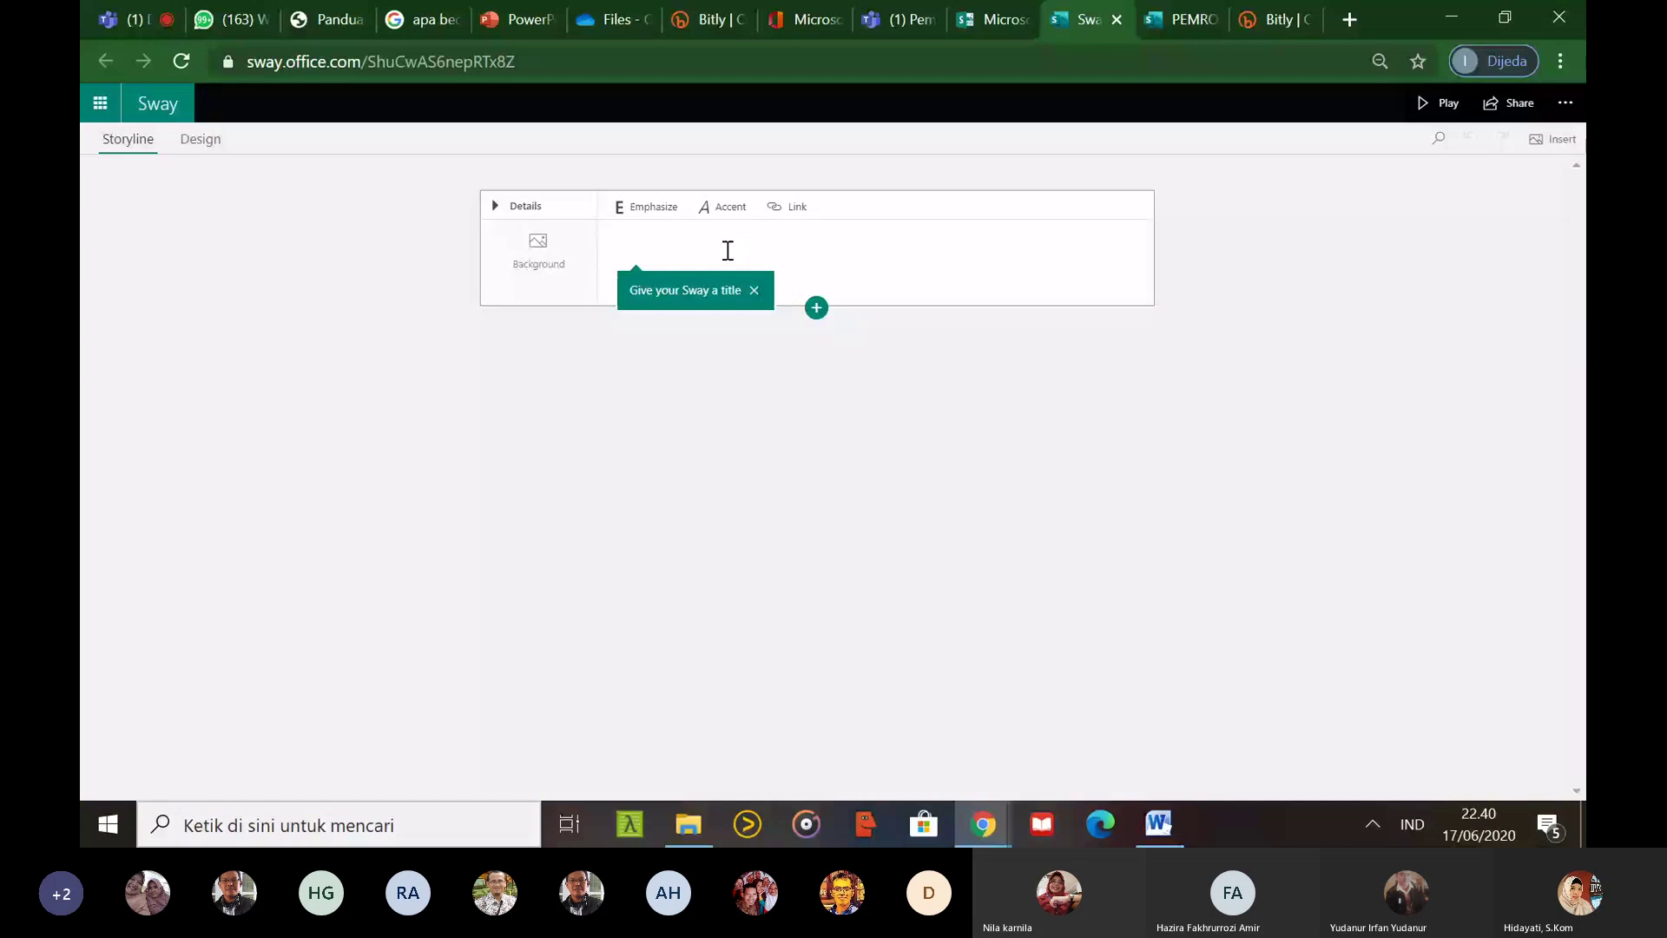
text(L)
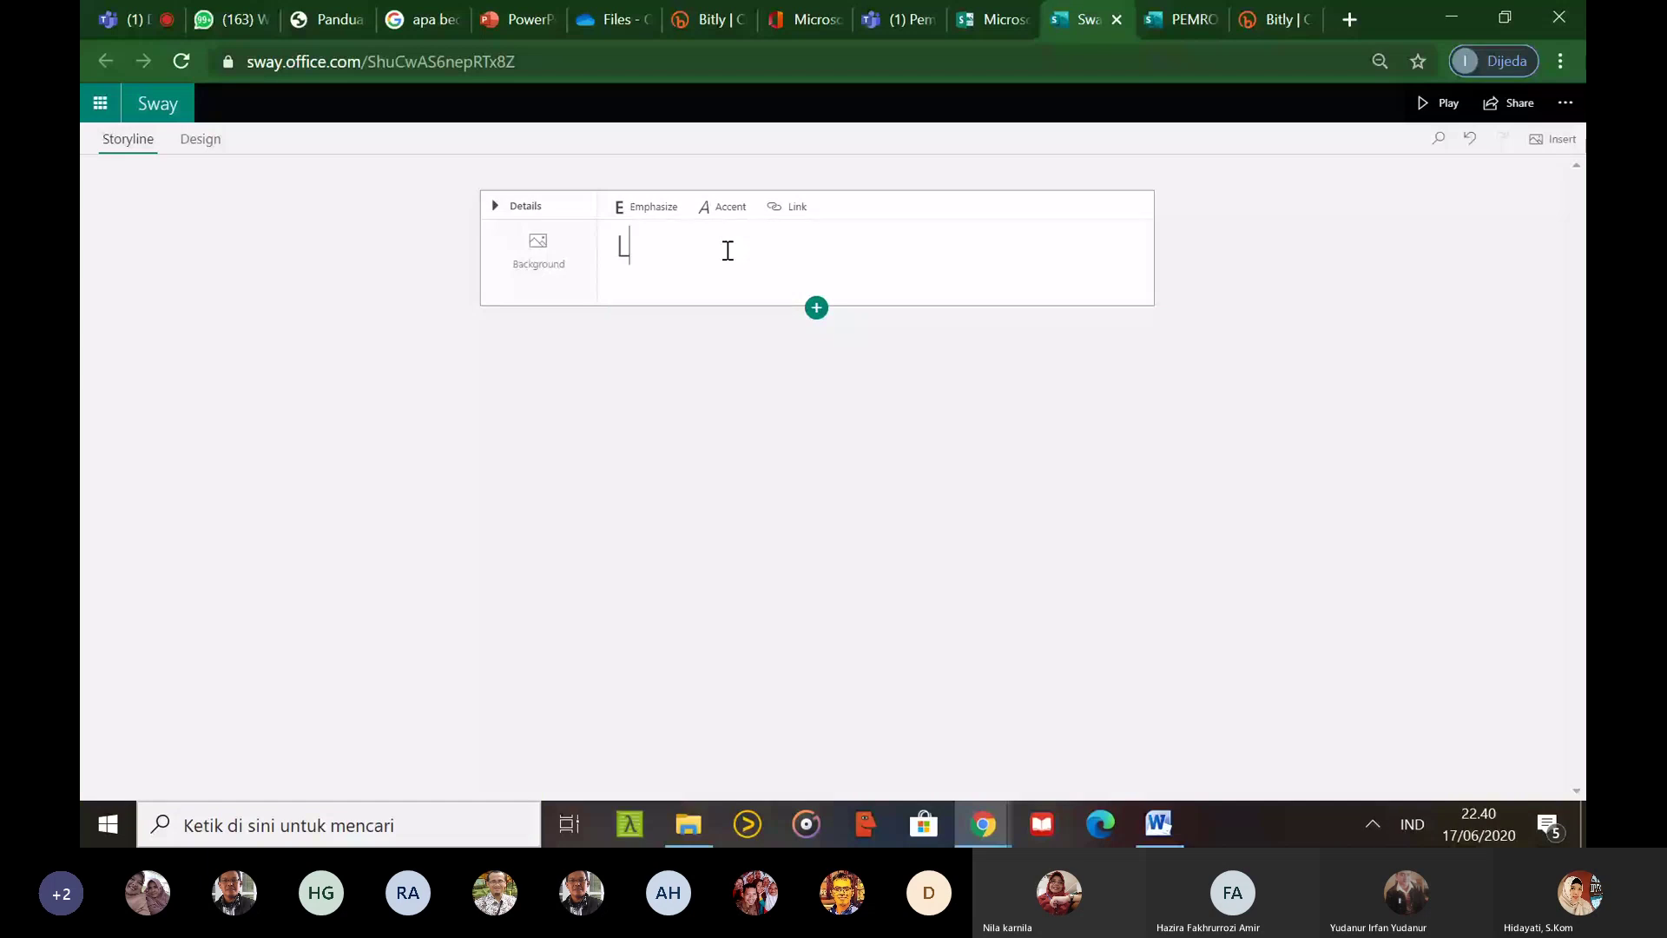
key(Caps_Lock)
text(OCAL)
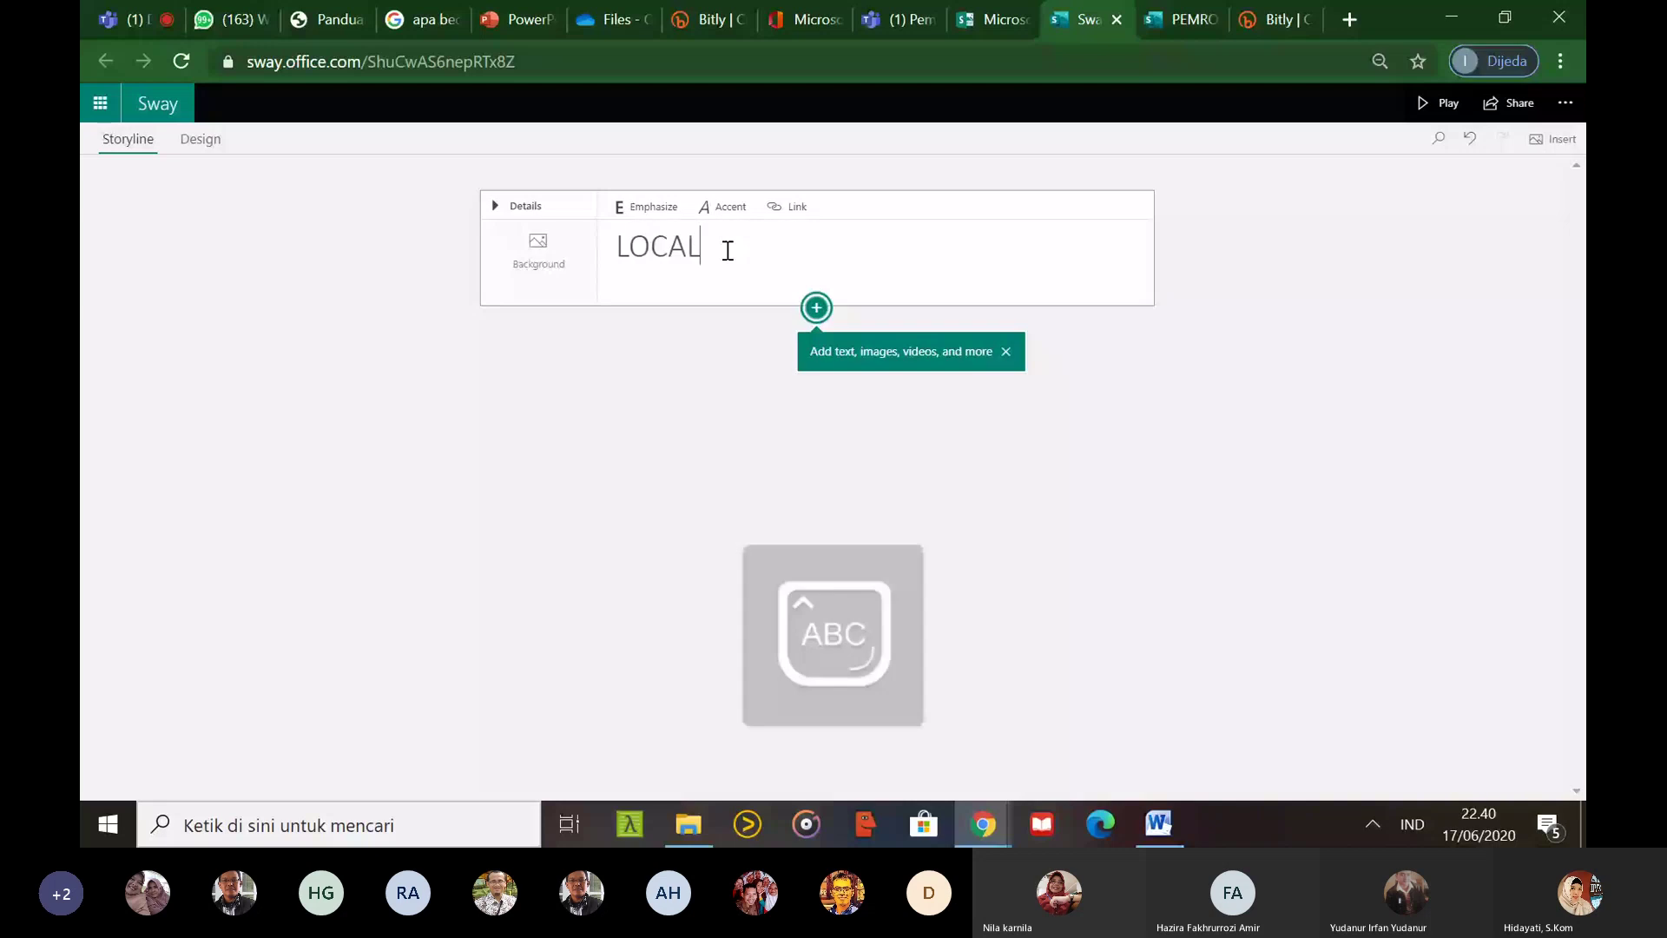
key(BackSpace)
key(BackSpace)
key(BackSpace)
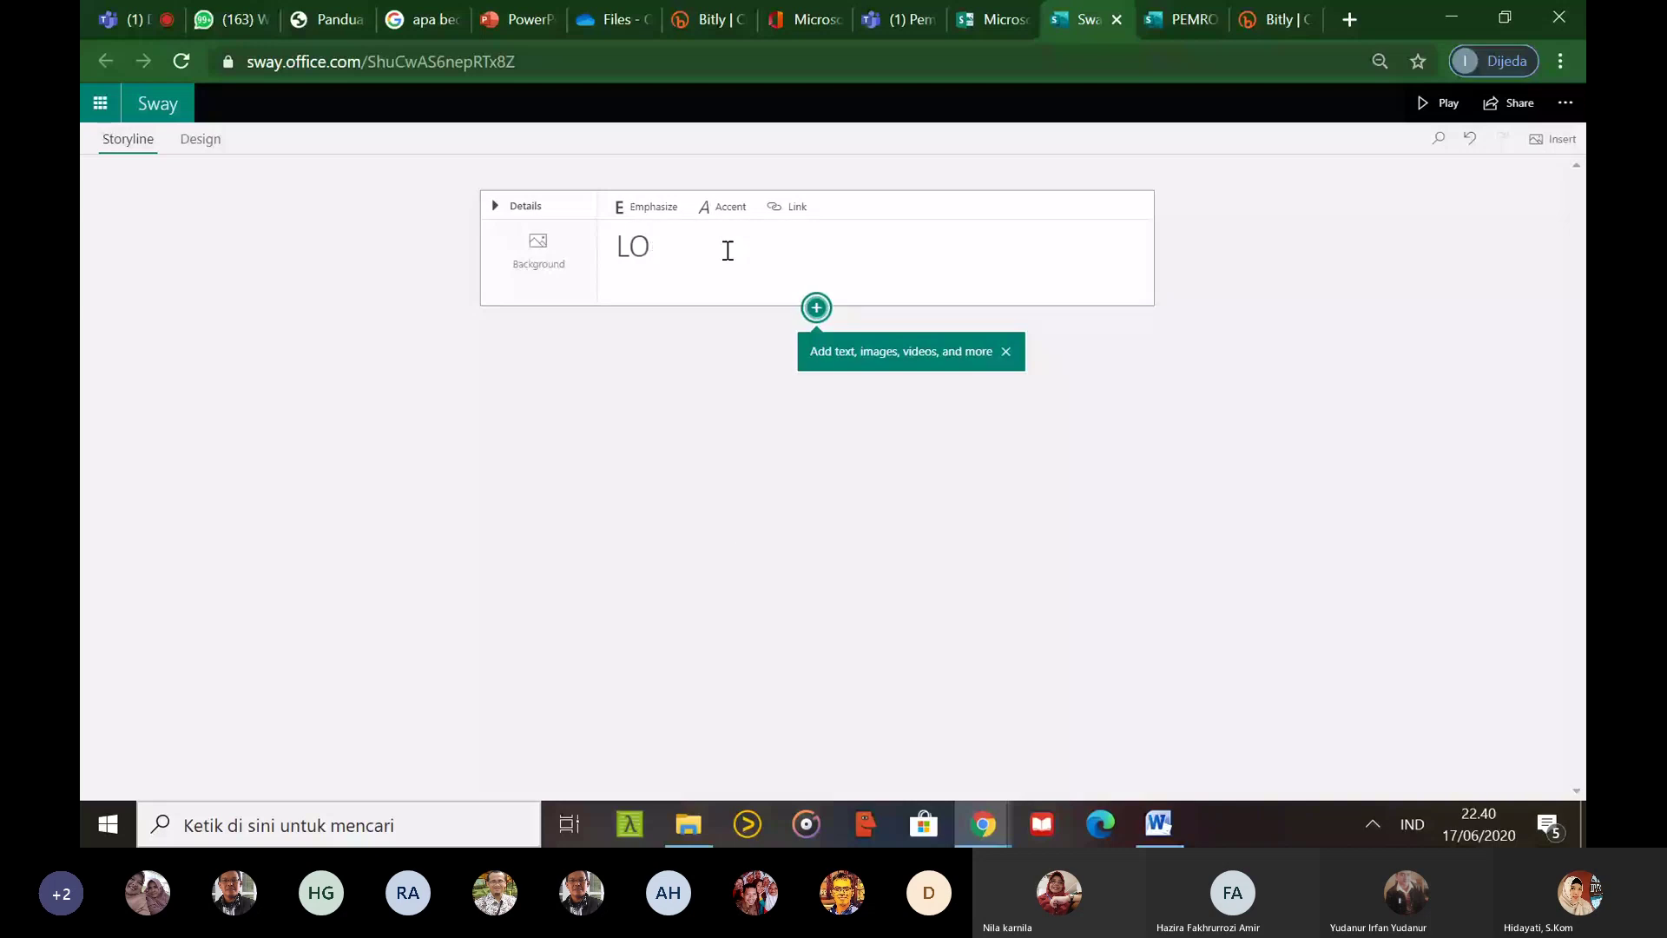
key(BackSpace)
key(BackSpace)
Enter "JARINGAN" as the title of the new Sway
text(JARI)
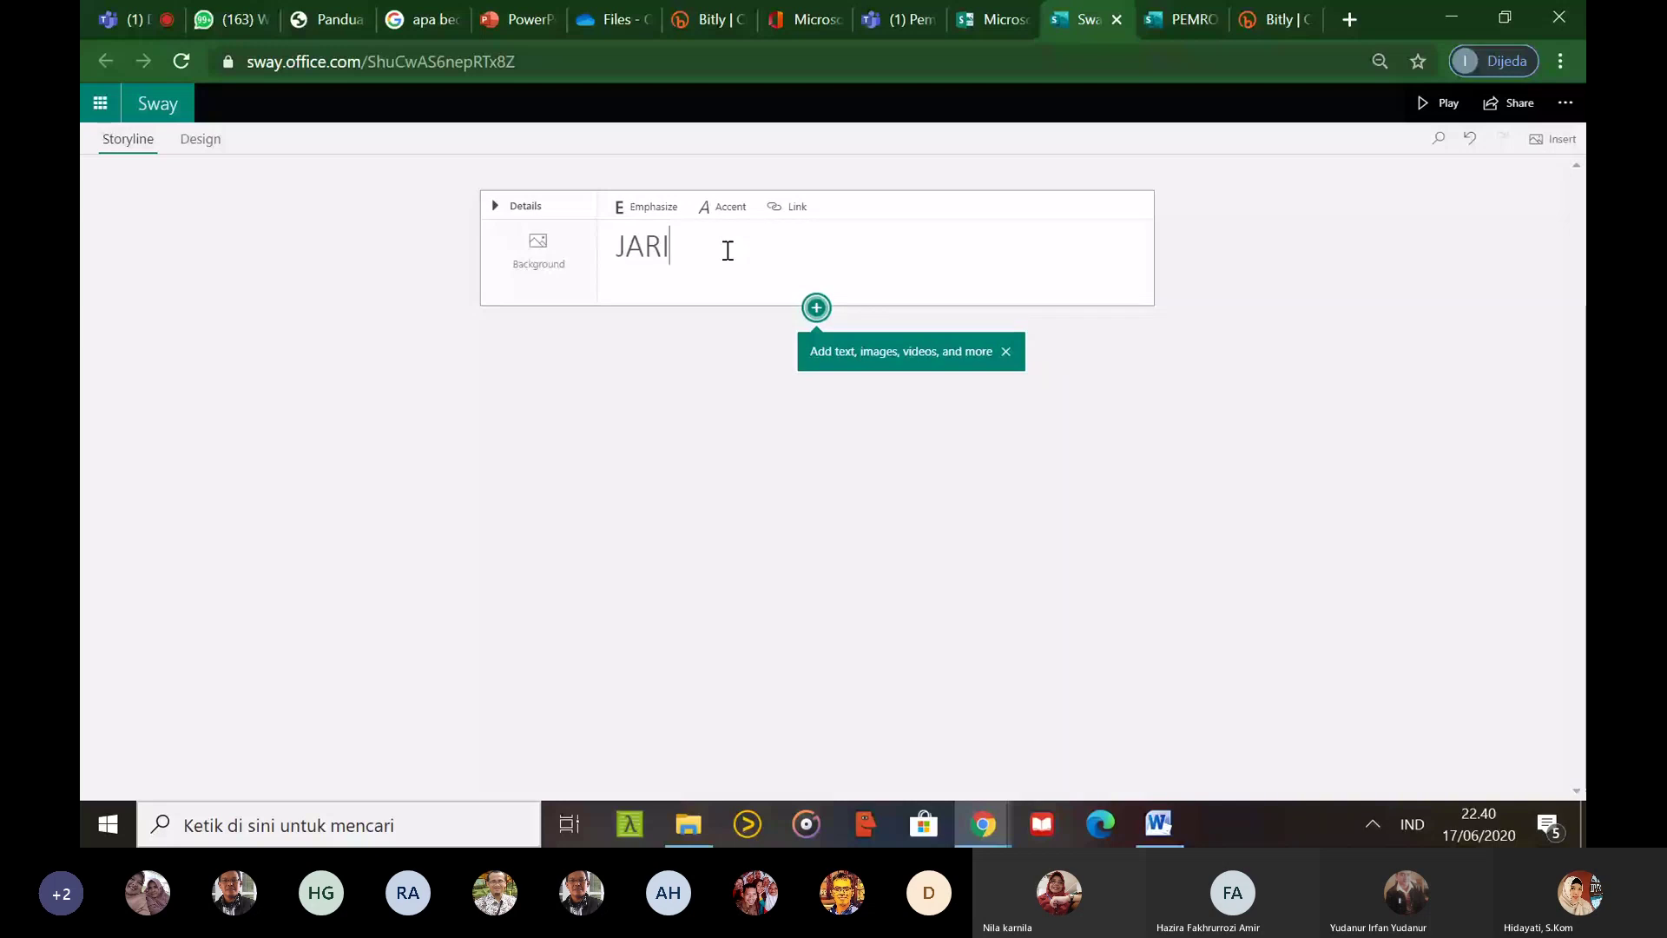
text(NGAN)
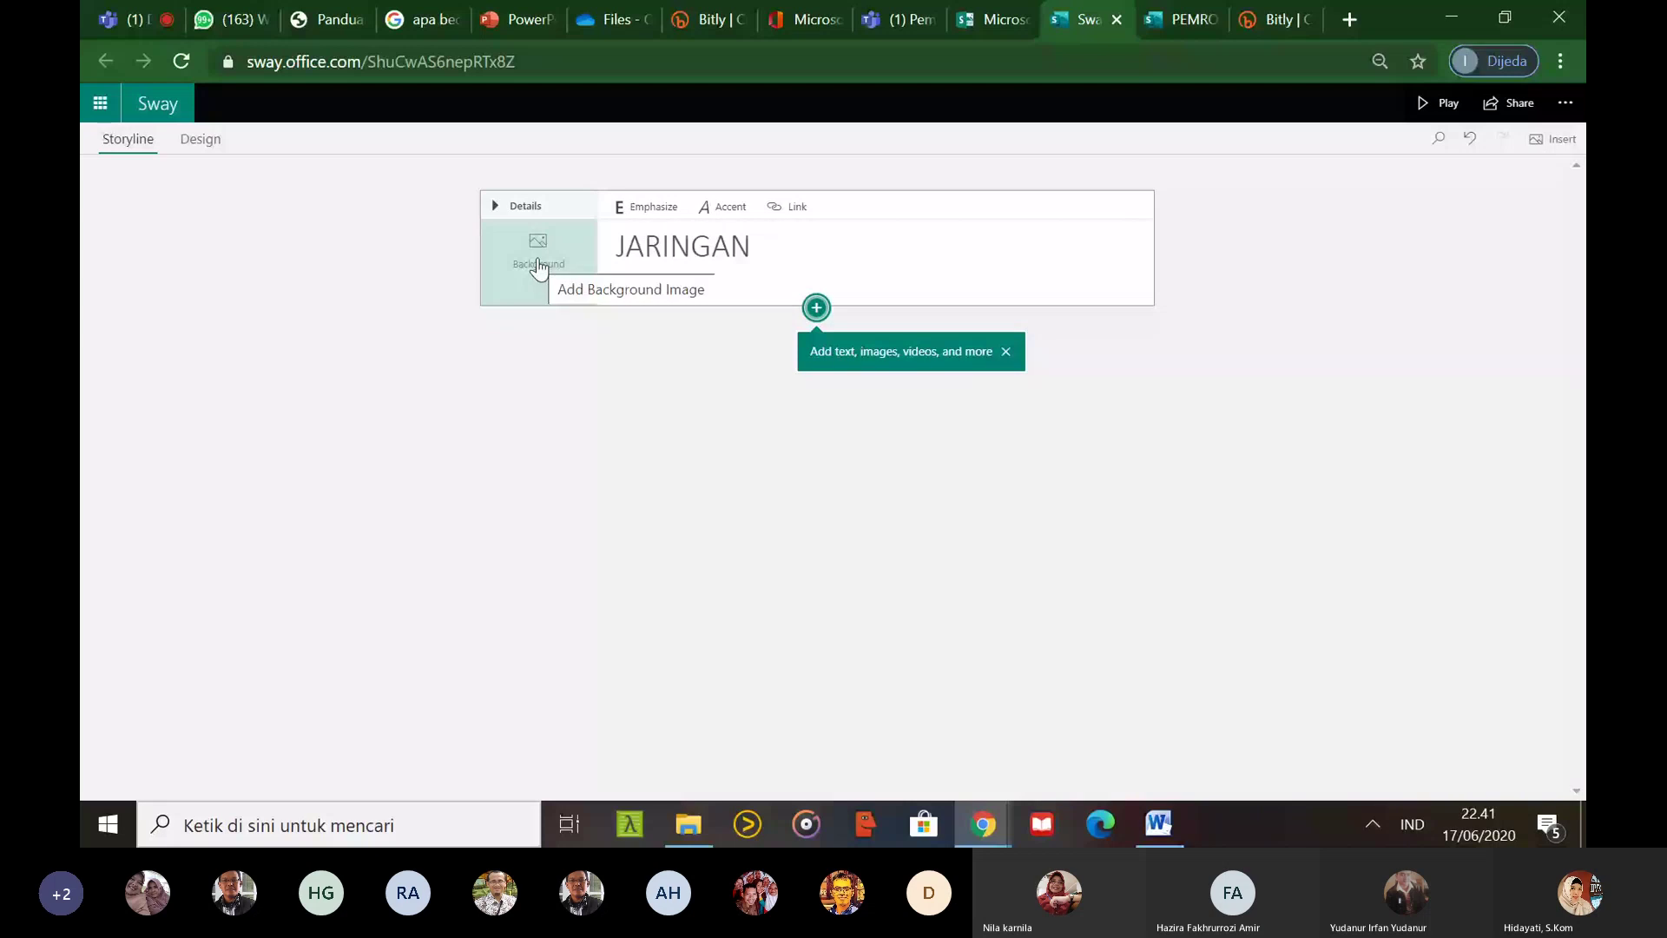
Apply the Accent and Emphasize styles to the whole title JARINGAN
key(ctrl+a)
click(738, 217)
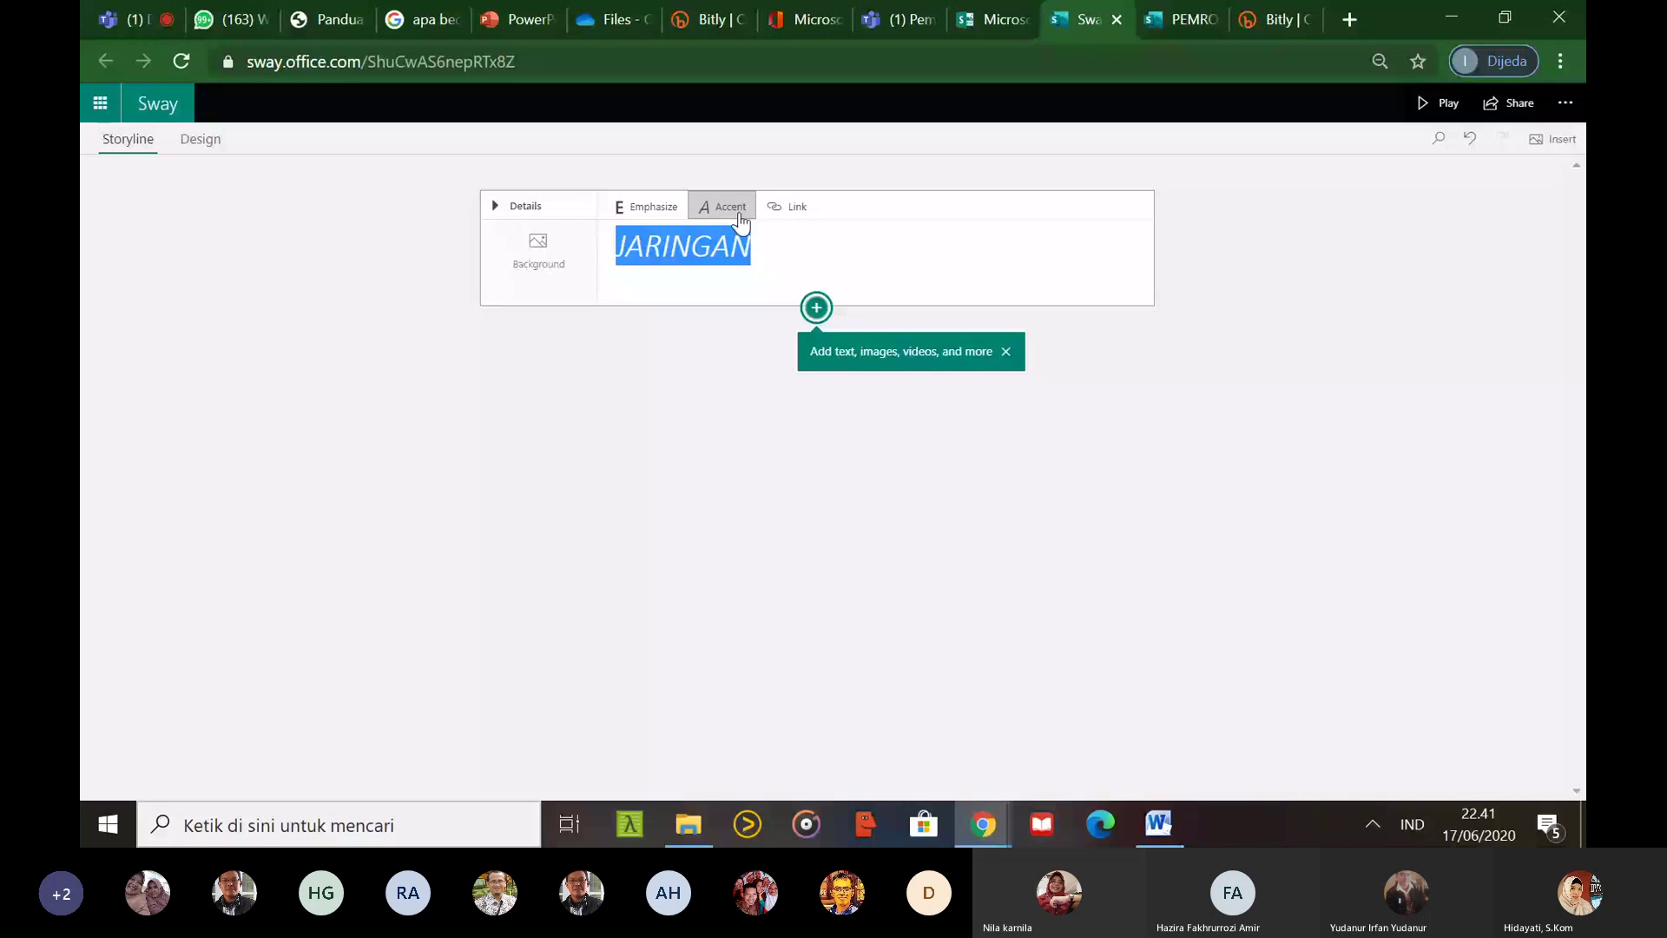
click(652, 213)
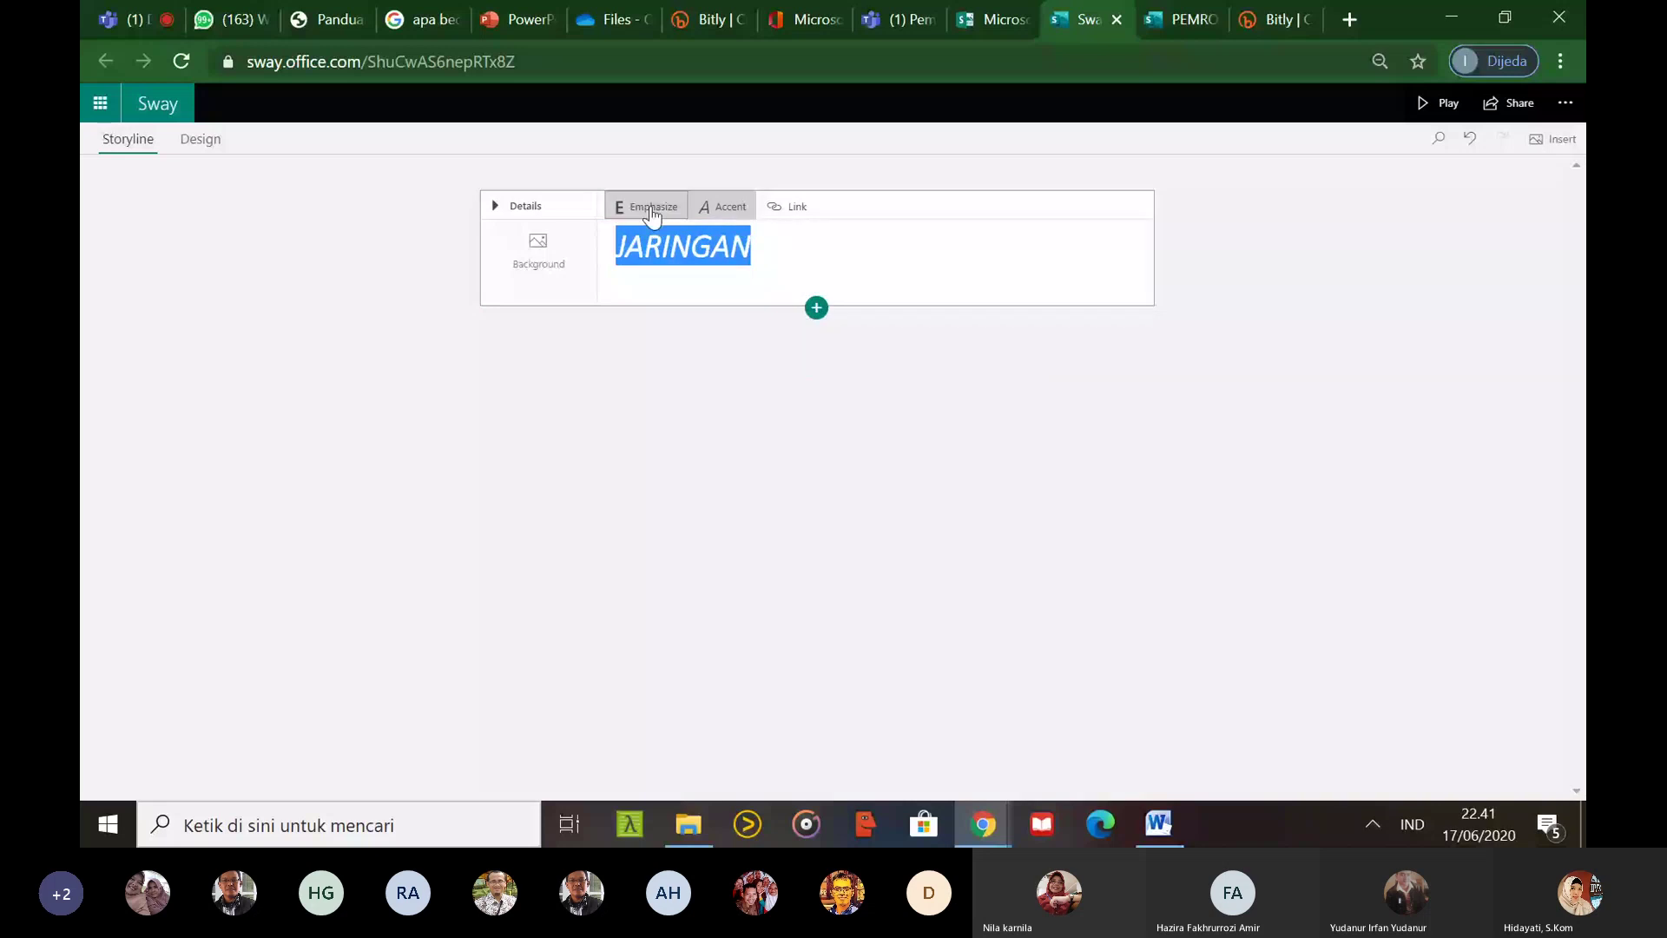
Find a background image with the suggested JARINGAN search and set the blue network cables picture as the title card's background
click(573, 246)
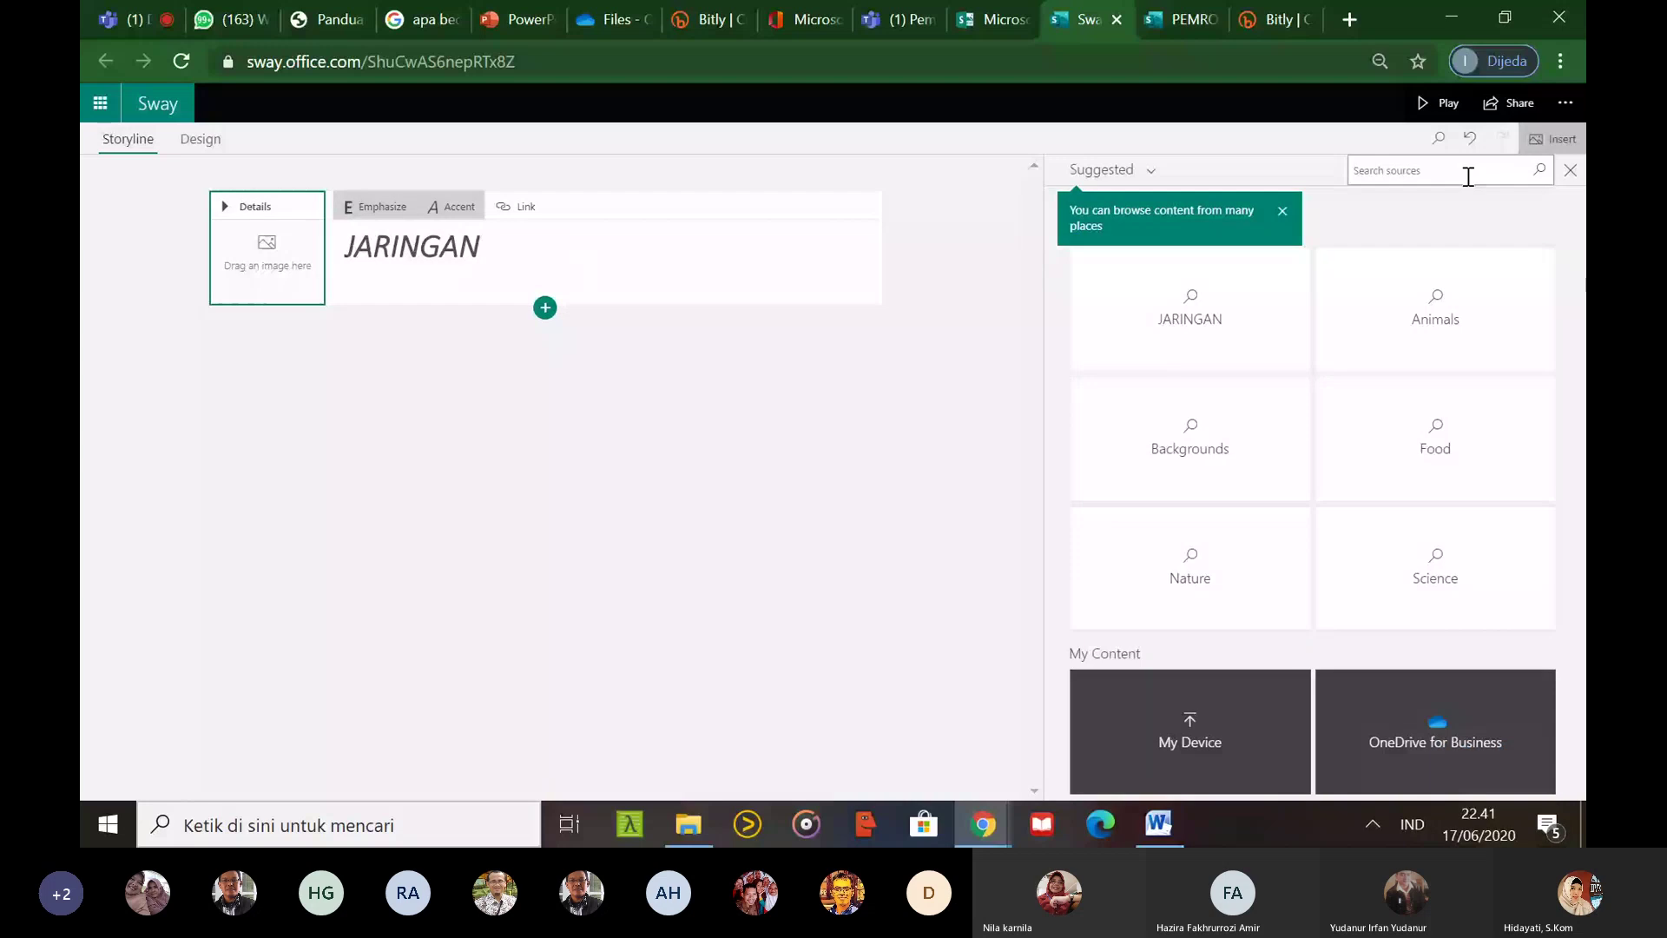
click(1274, 259)
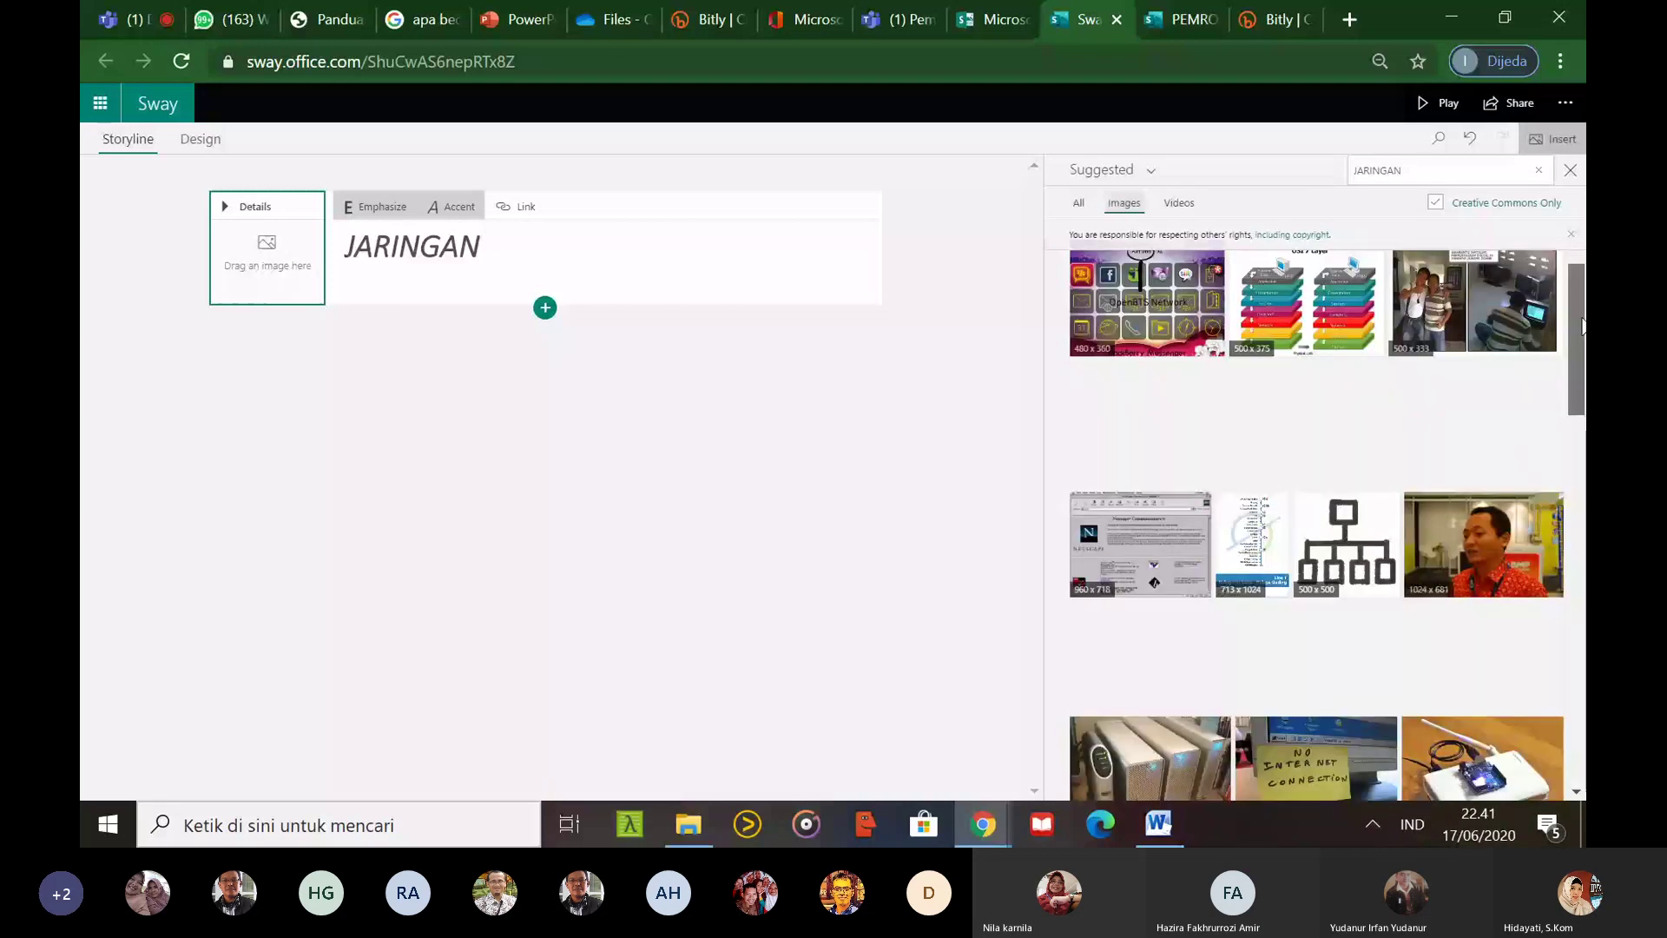
drag(1581, 326, 1580, 299)
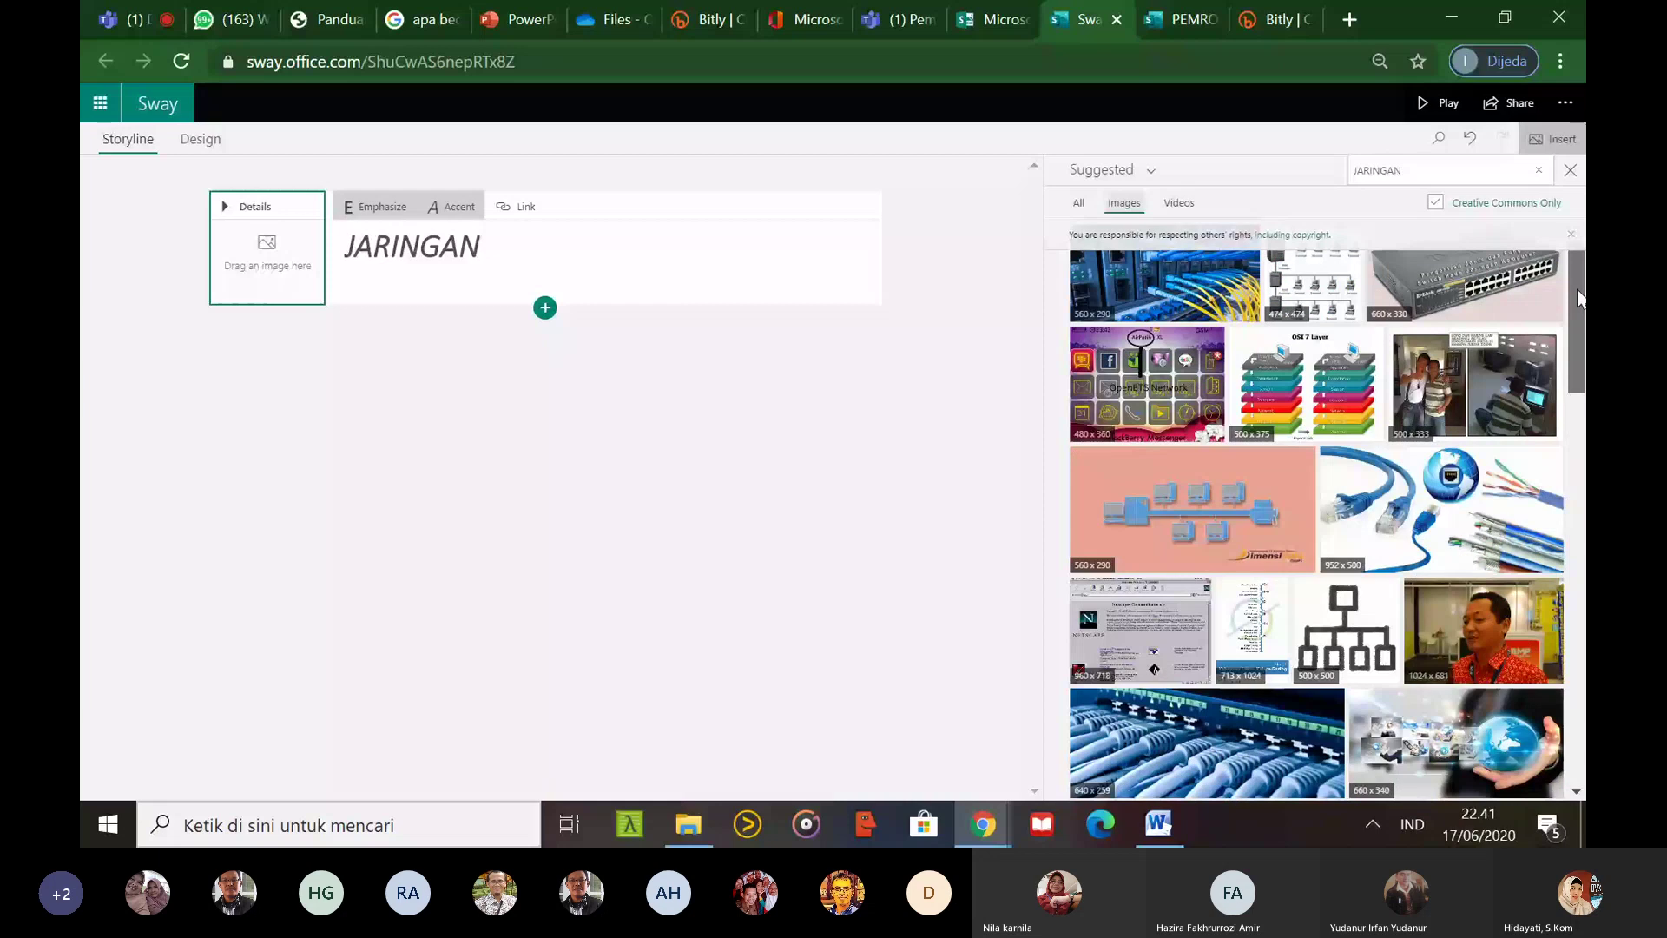
drag(1462, 504, 395, 276)
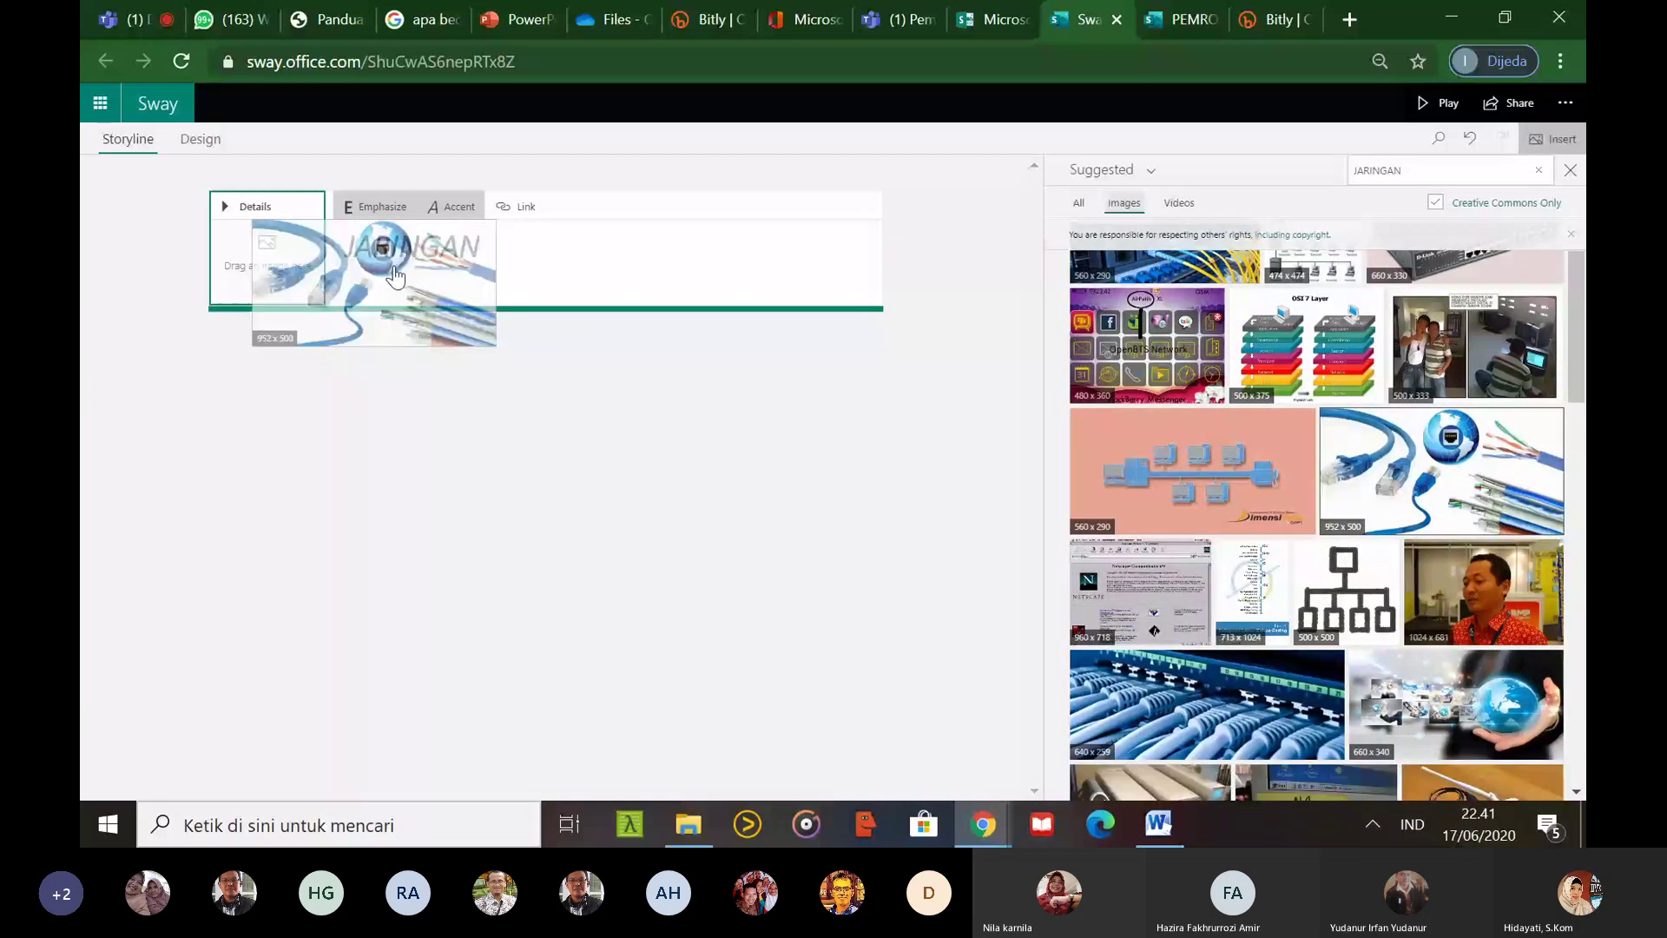
drag(395, 276, 300, 221)
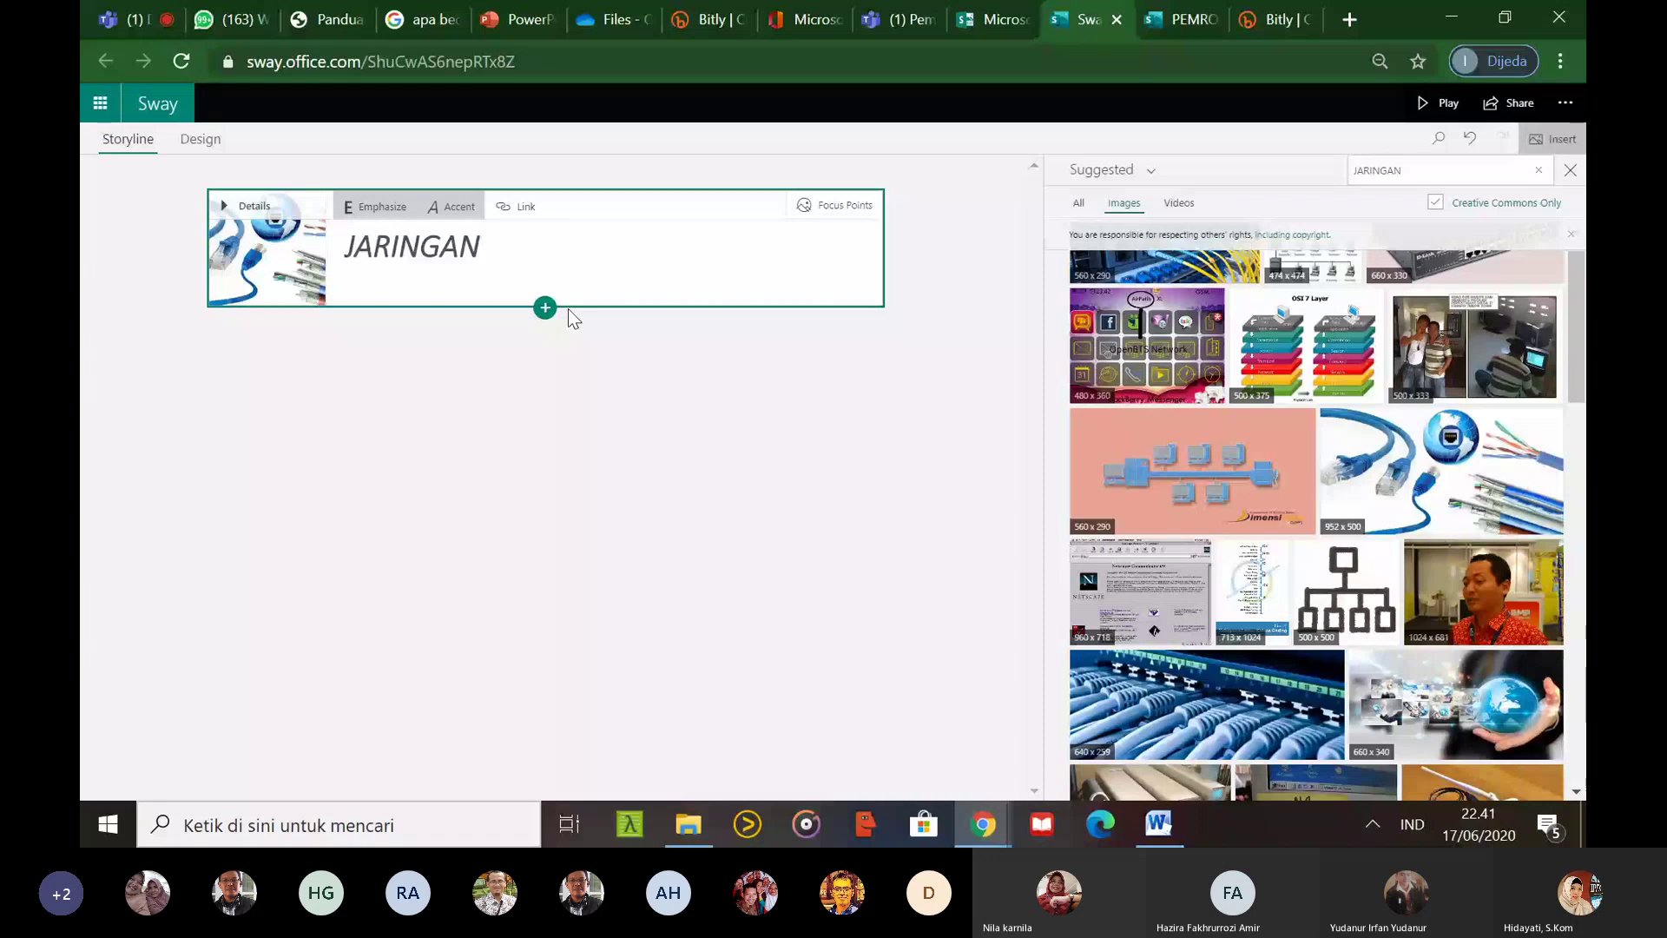
Add a text card below the title containing "JAringan adalah" followed by placeholder characters
click(545, 308)
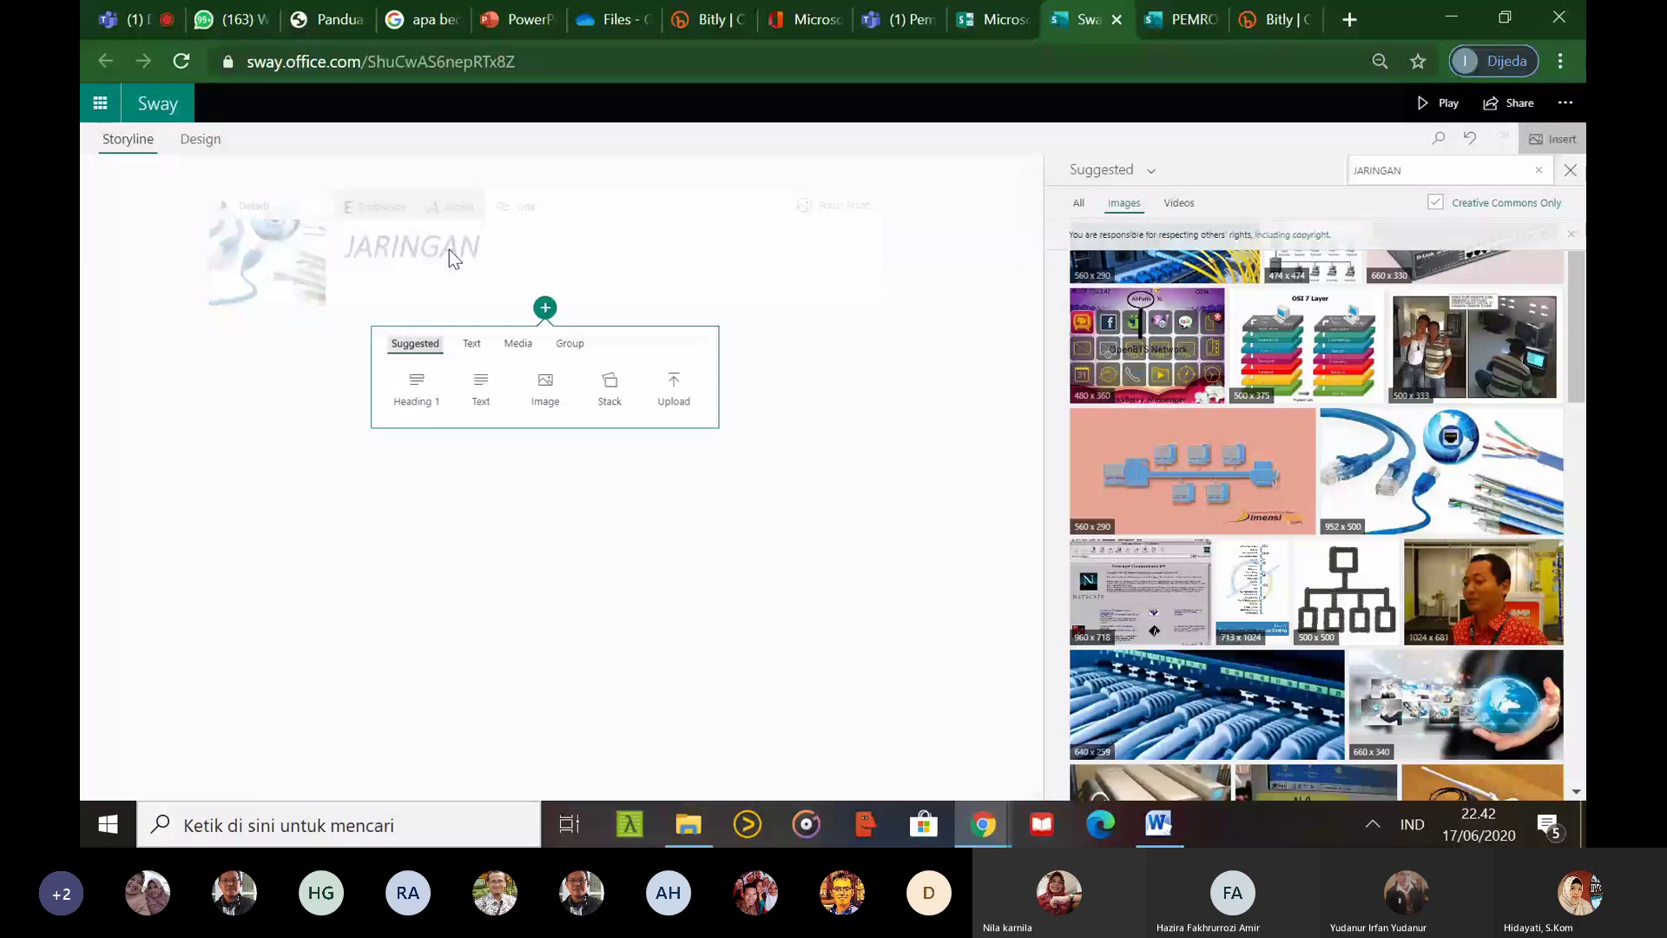
click(480, 382)
click(300, 376)
text(JAringan adalah........,xzvbxbvxmvbxmvb)
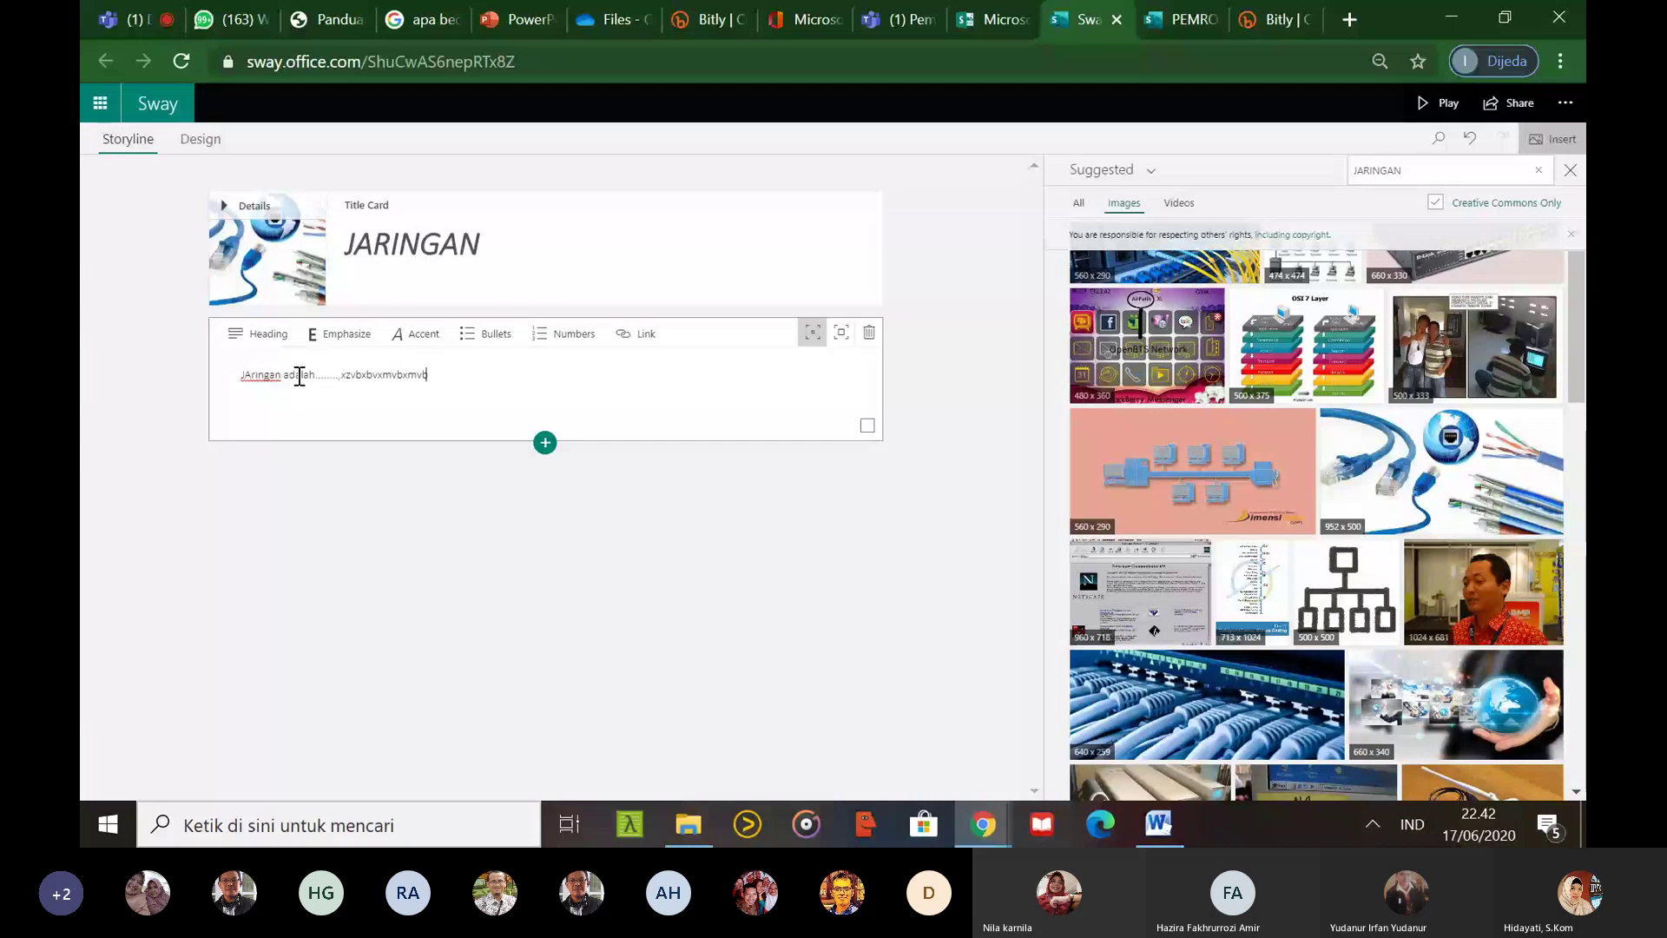
text( dsvb mv .zx)
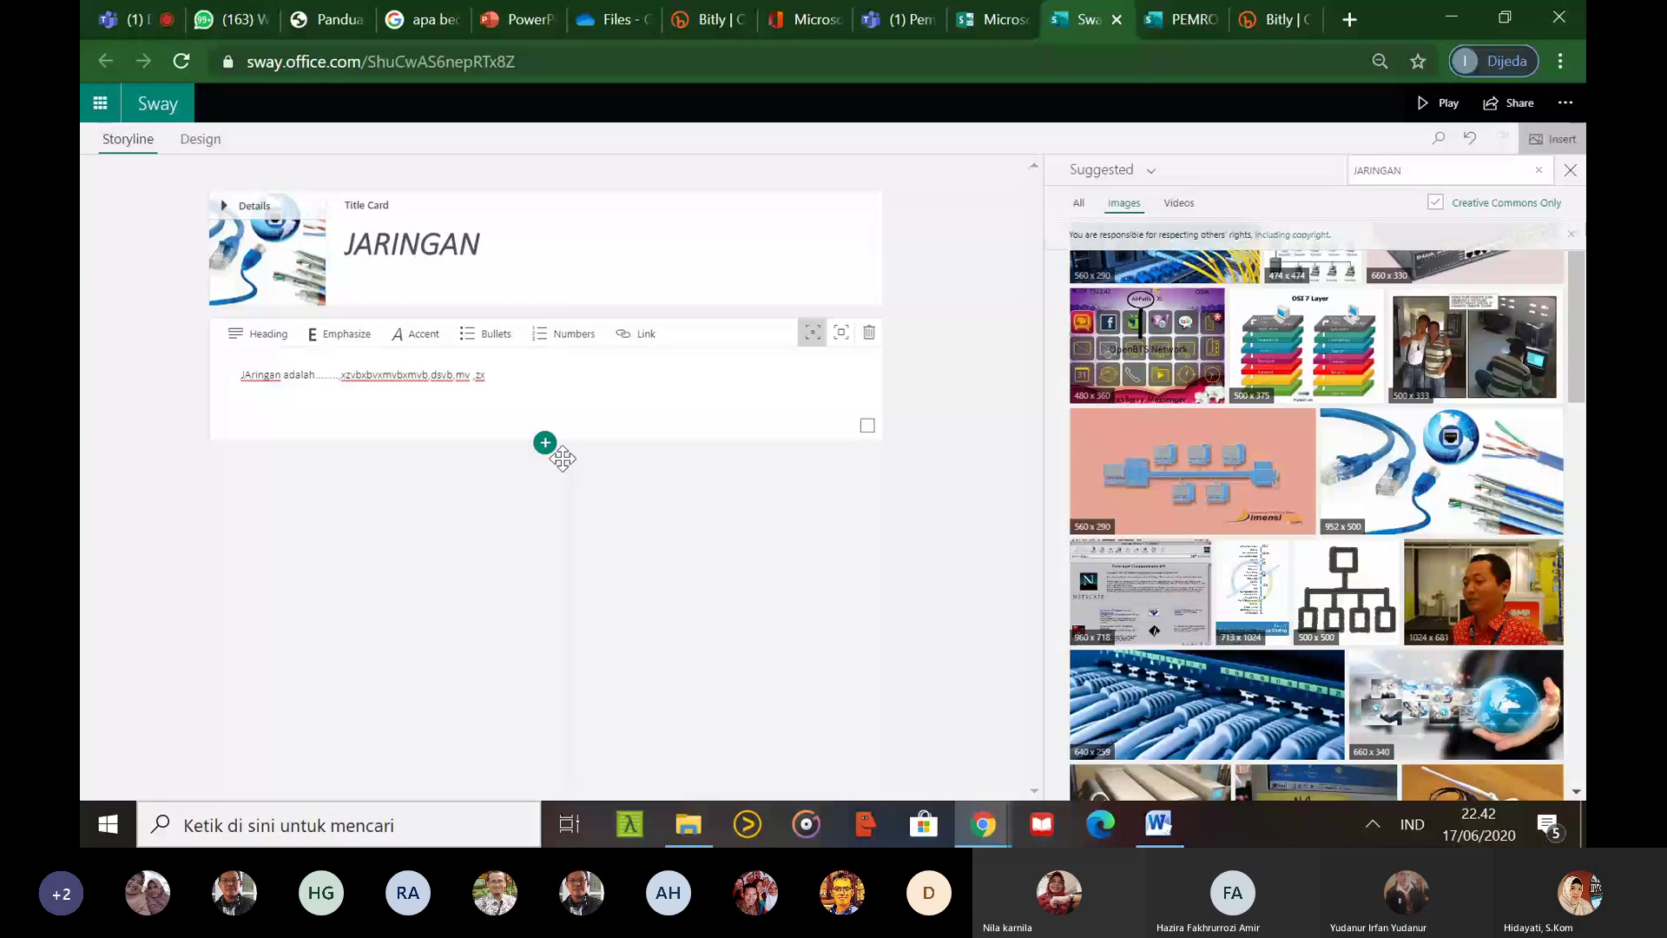
Insert a Heading 1 card below the text card and enter "Macam-Macam Jaringan" as its heading
click(545, 442)
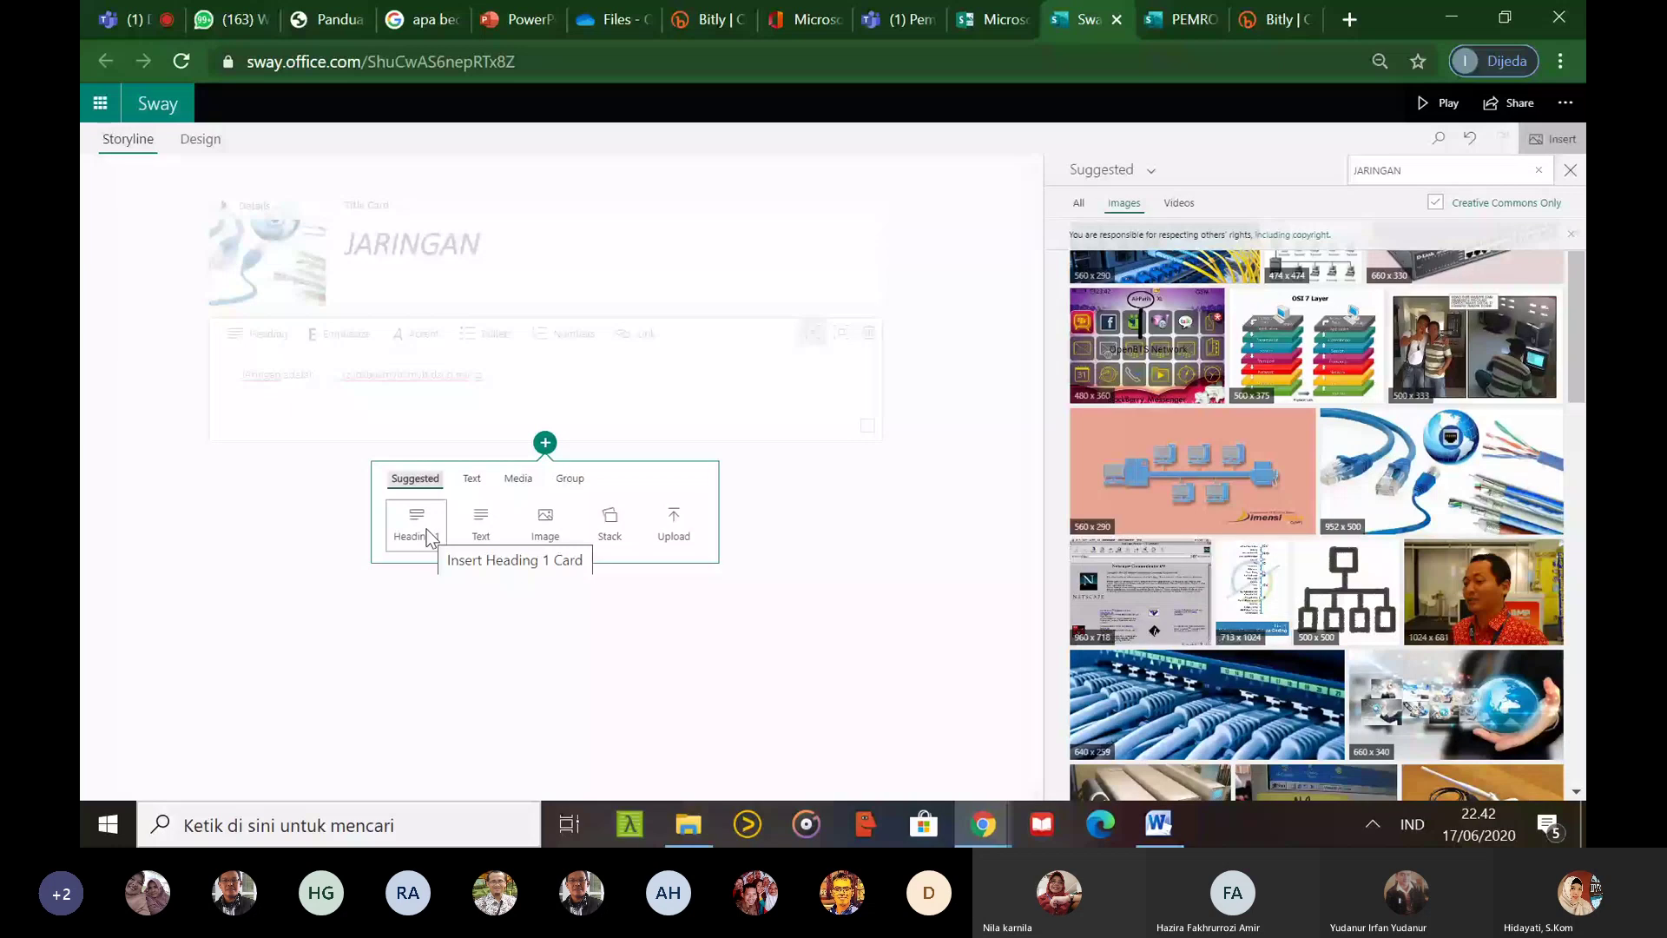
click(425, 528)
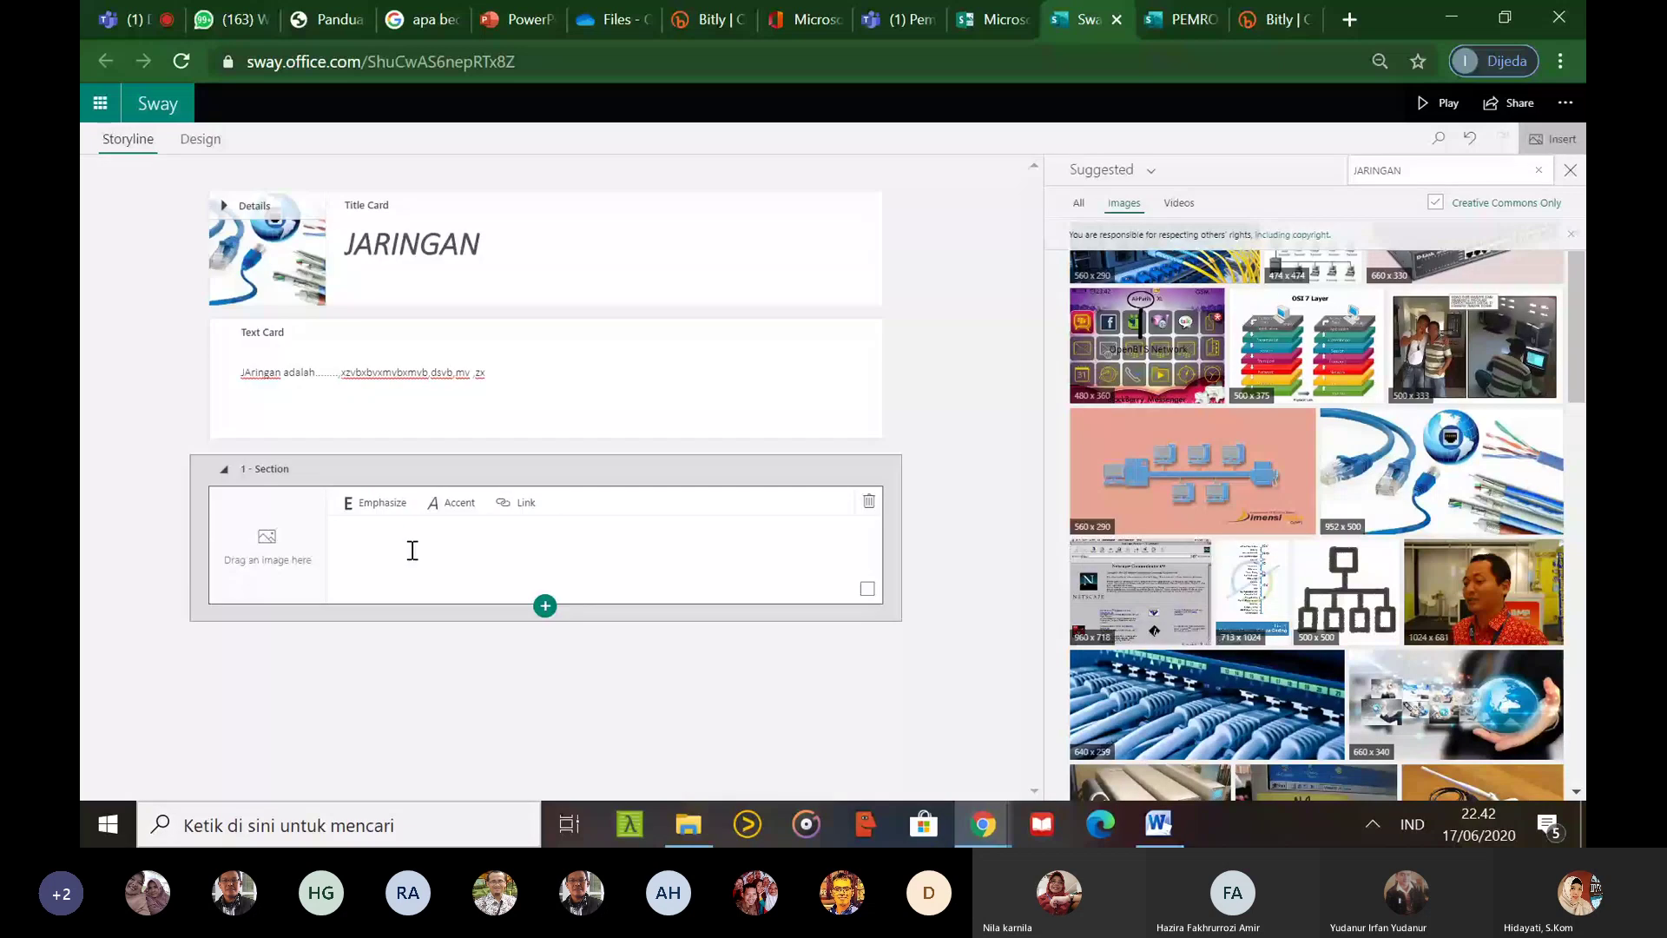
click(412, 551)
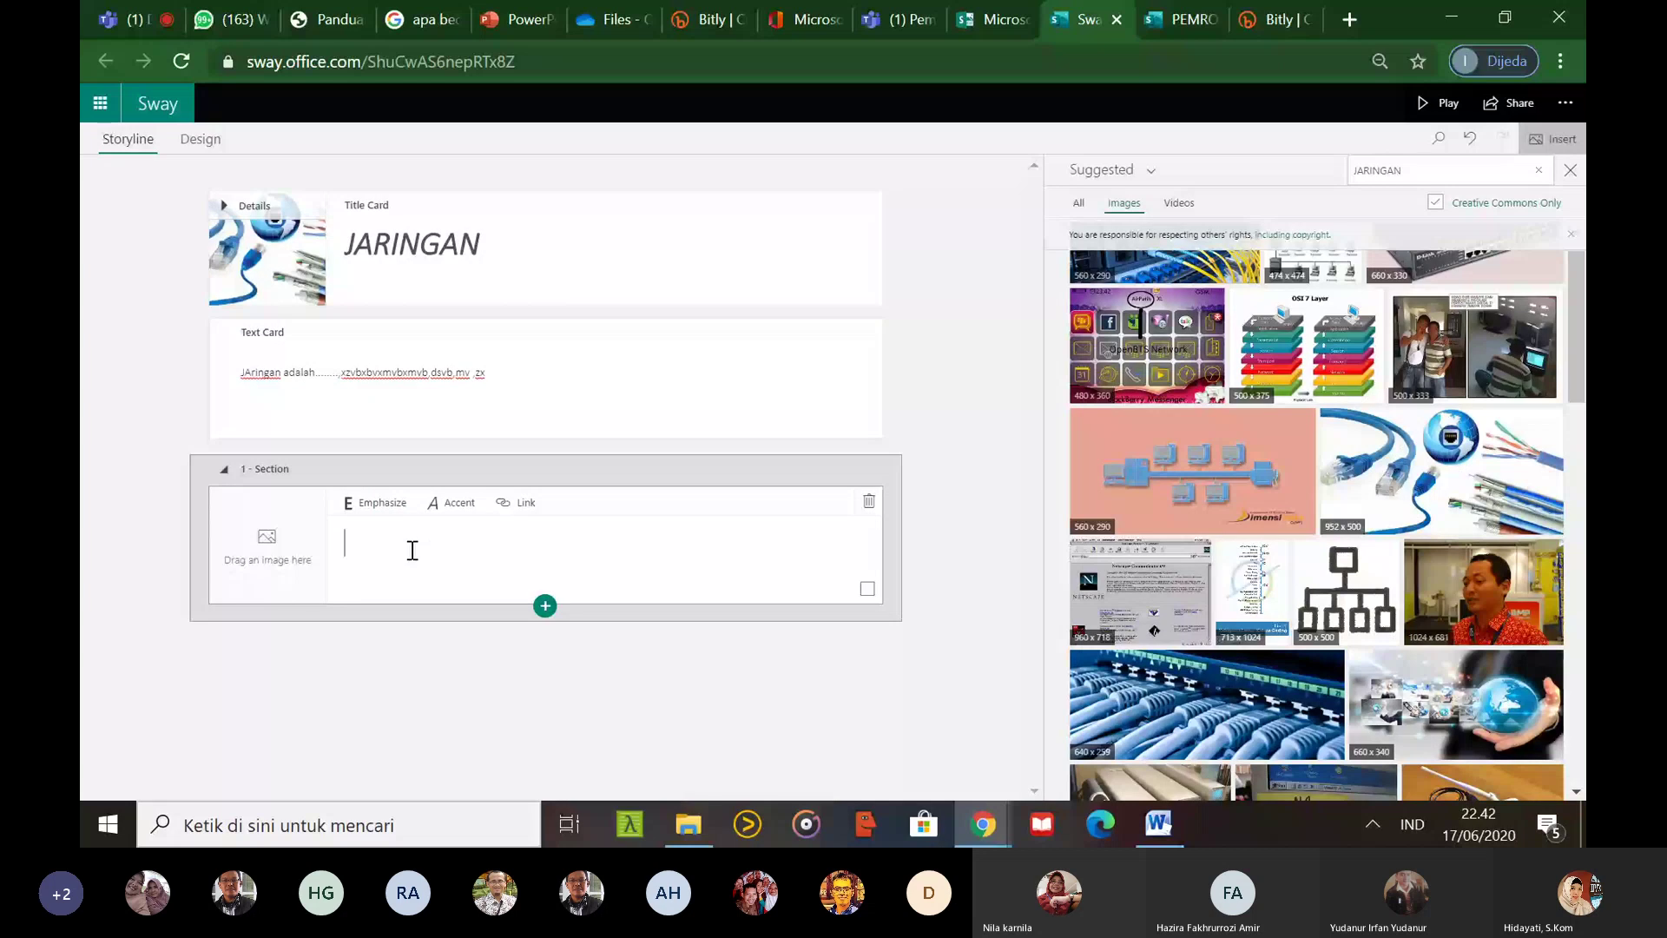
text(Macam-Macam Jaringan)
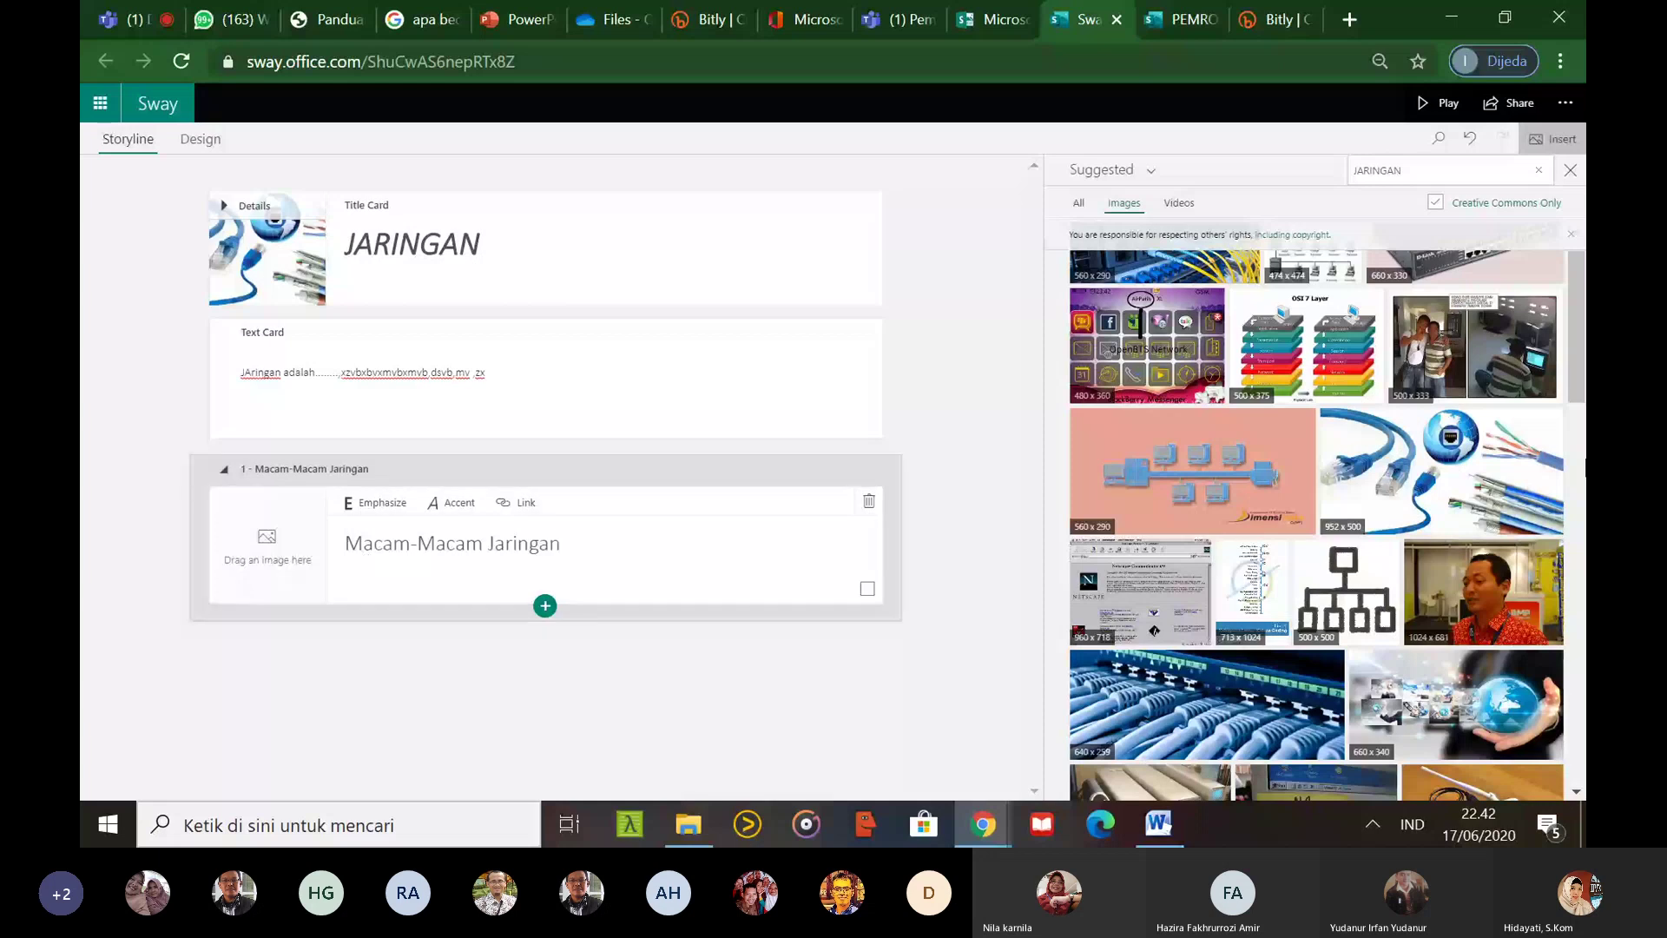
Search images for "macam-macam jaringan" and set the blue-and-red network diagram as the background of the Macam-Macam Jaringan heading
scroll(1316, 521, down, 5)
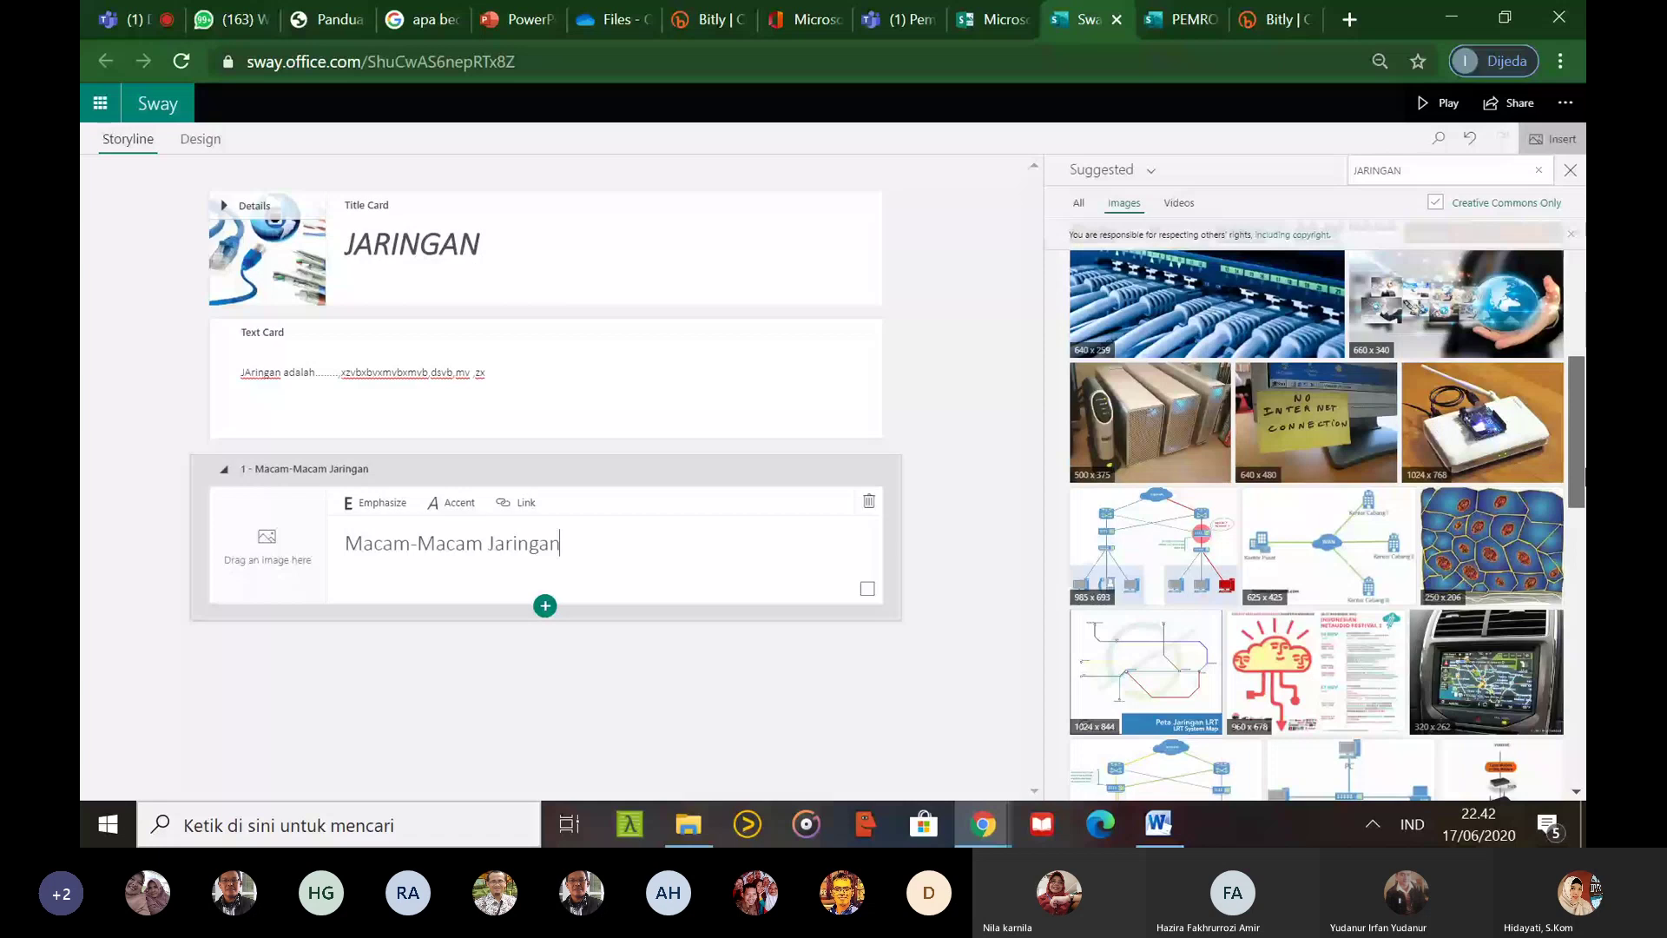
scroll(1316, 521, down, 10)
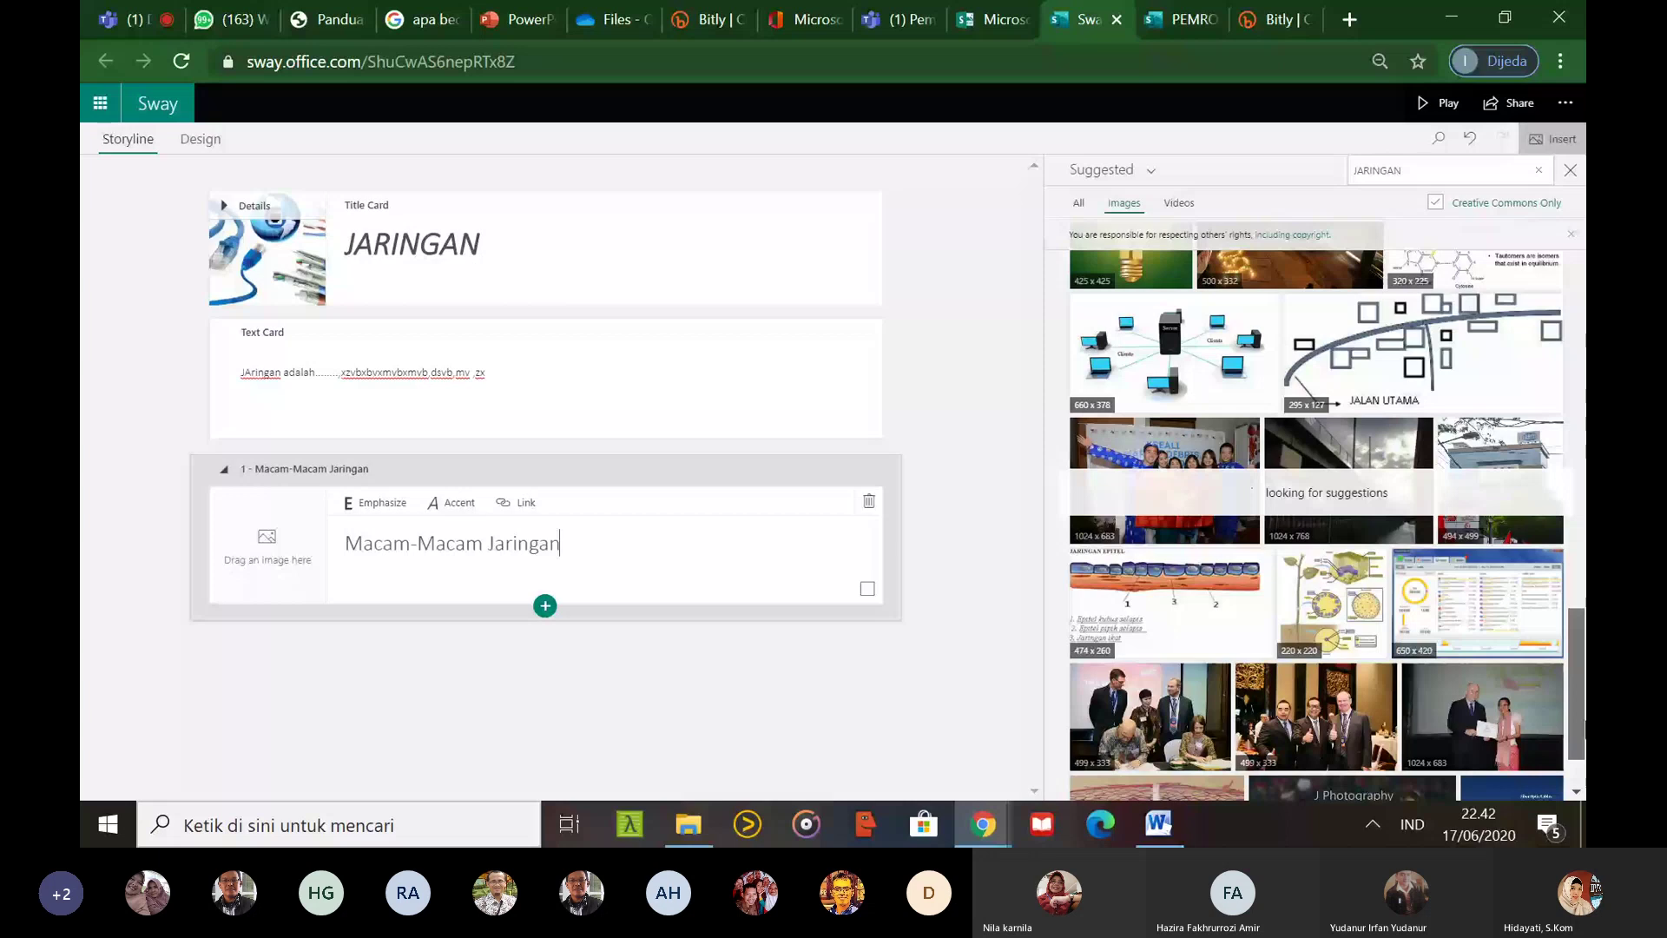
click(1355, 169)
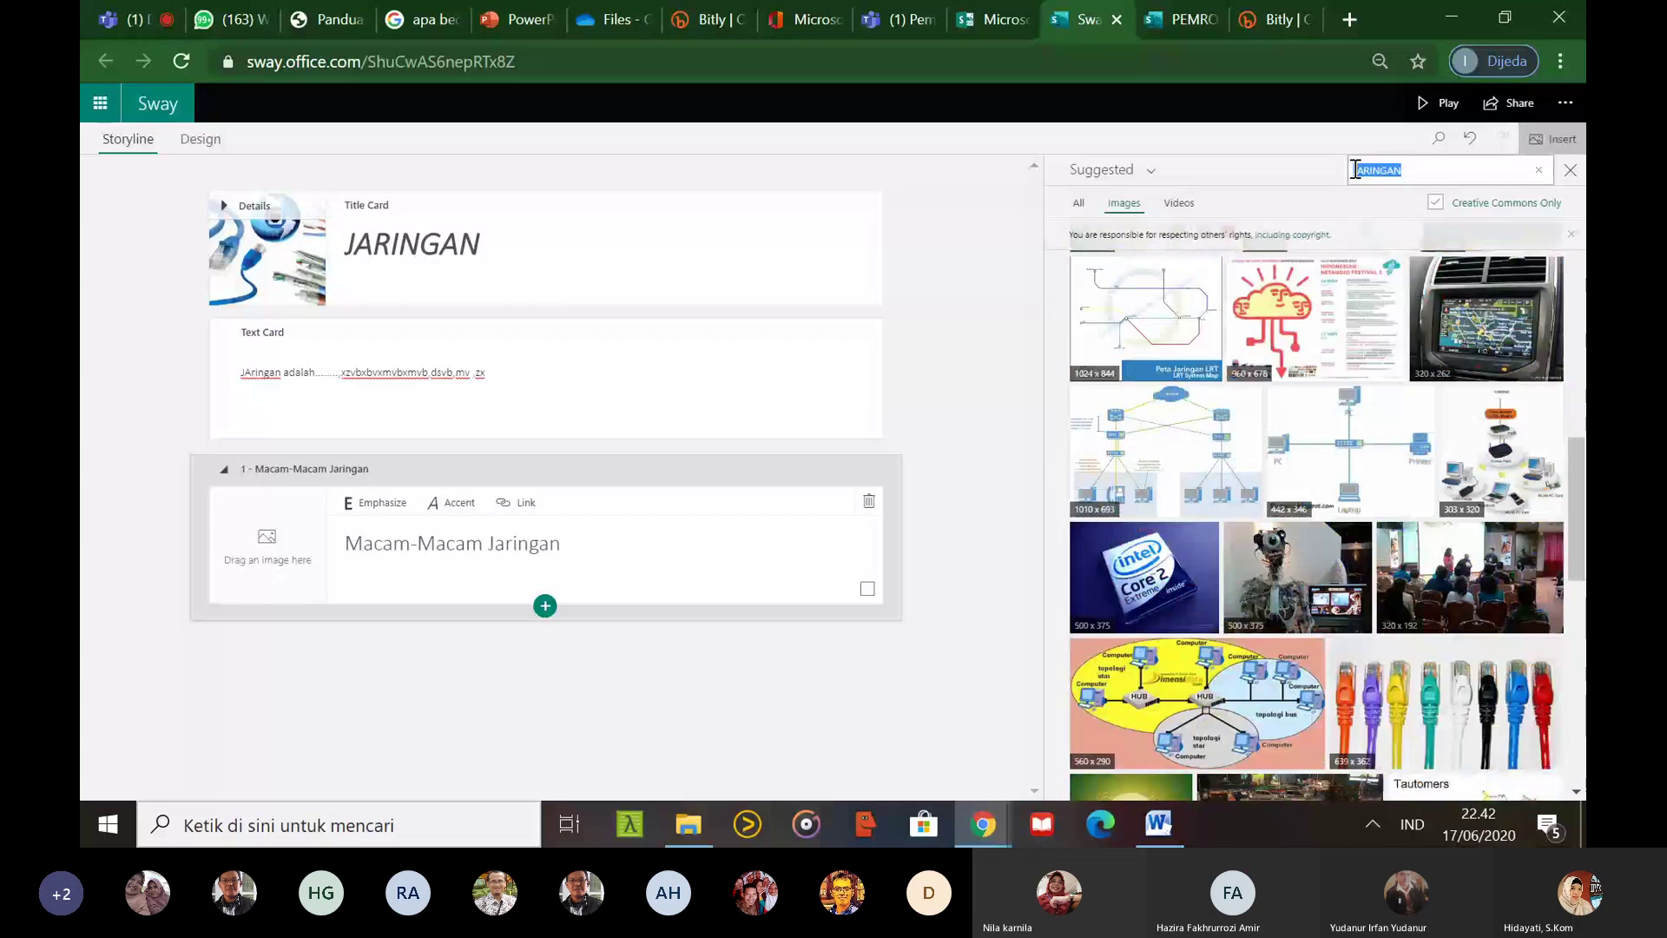
text(macam-ma)
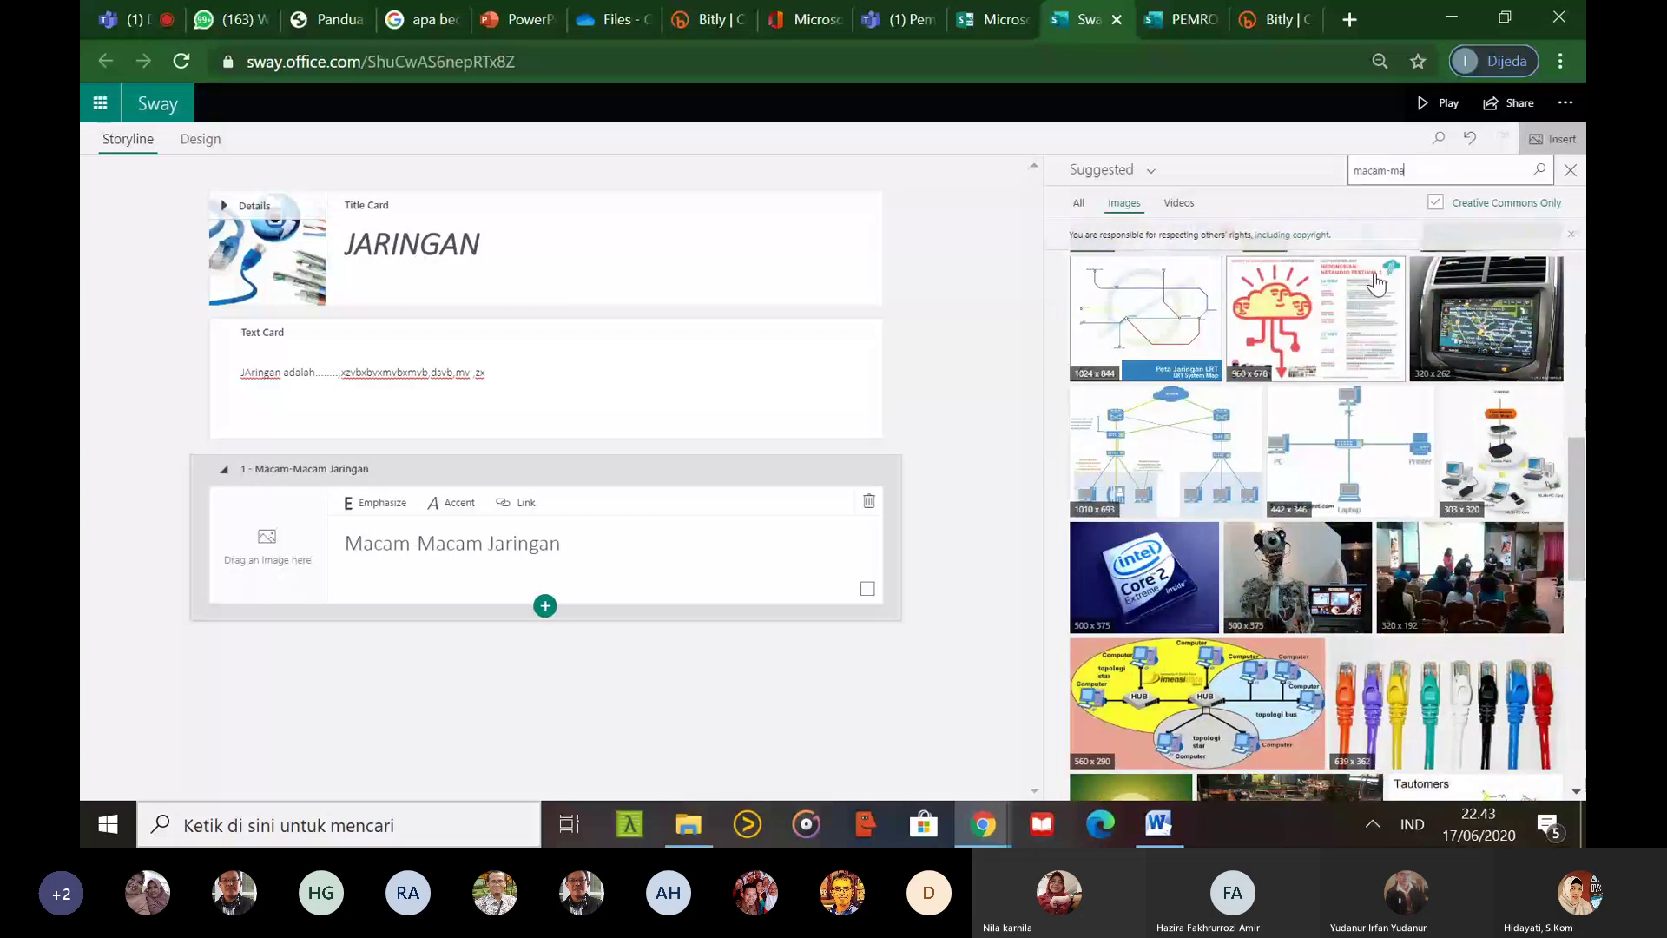
text(cam jaringan)
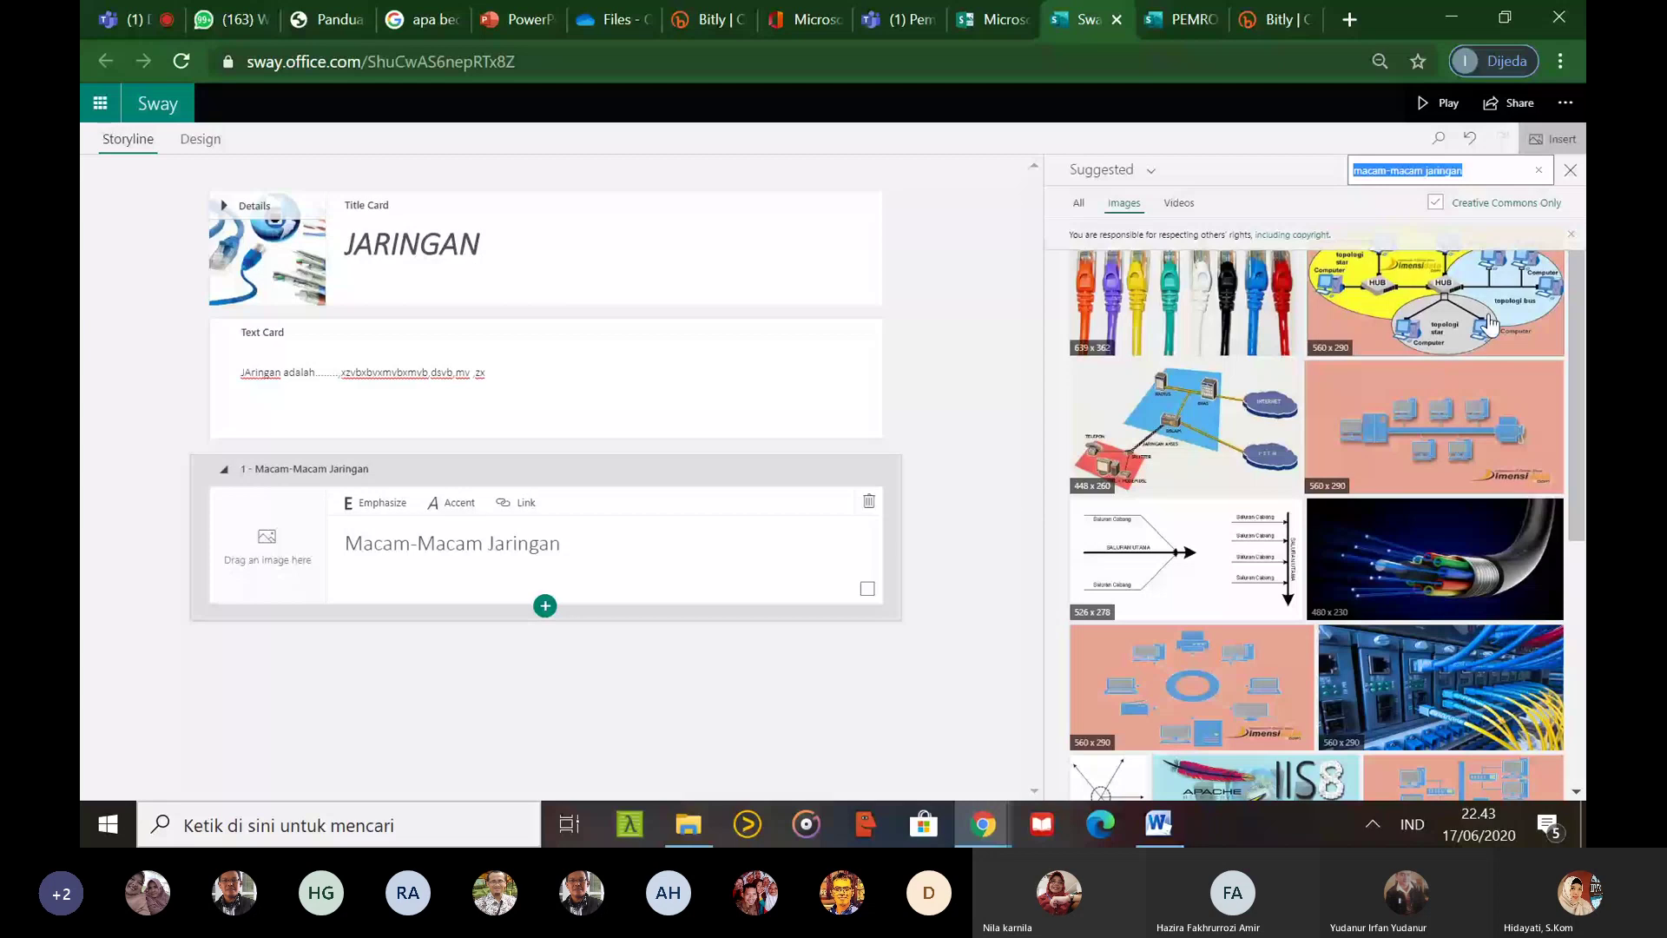
drag(1209, 414, 321, 536)
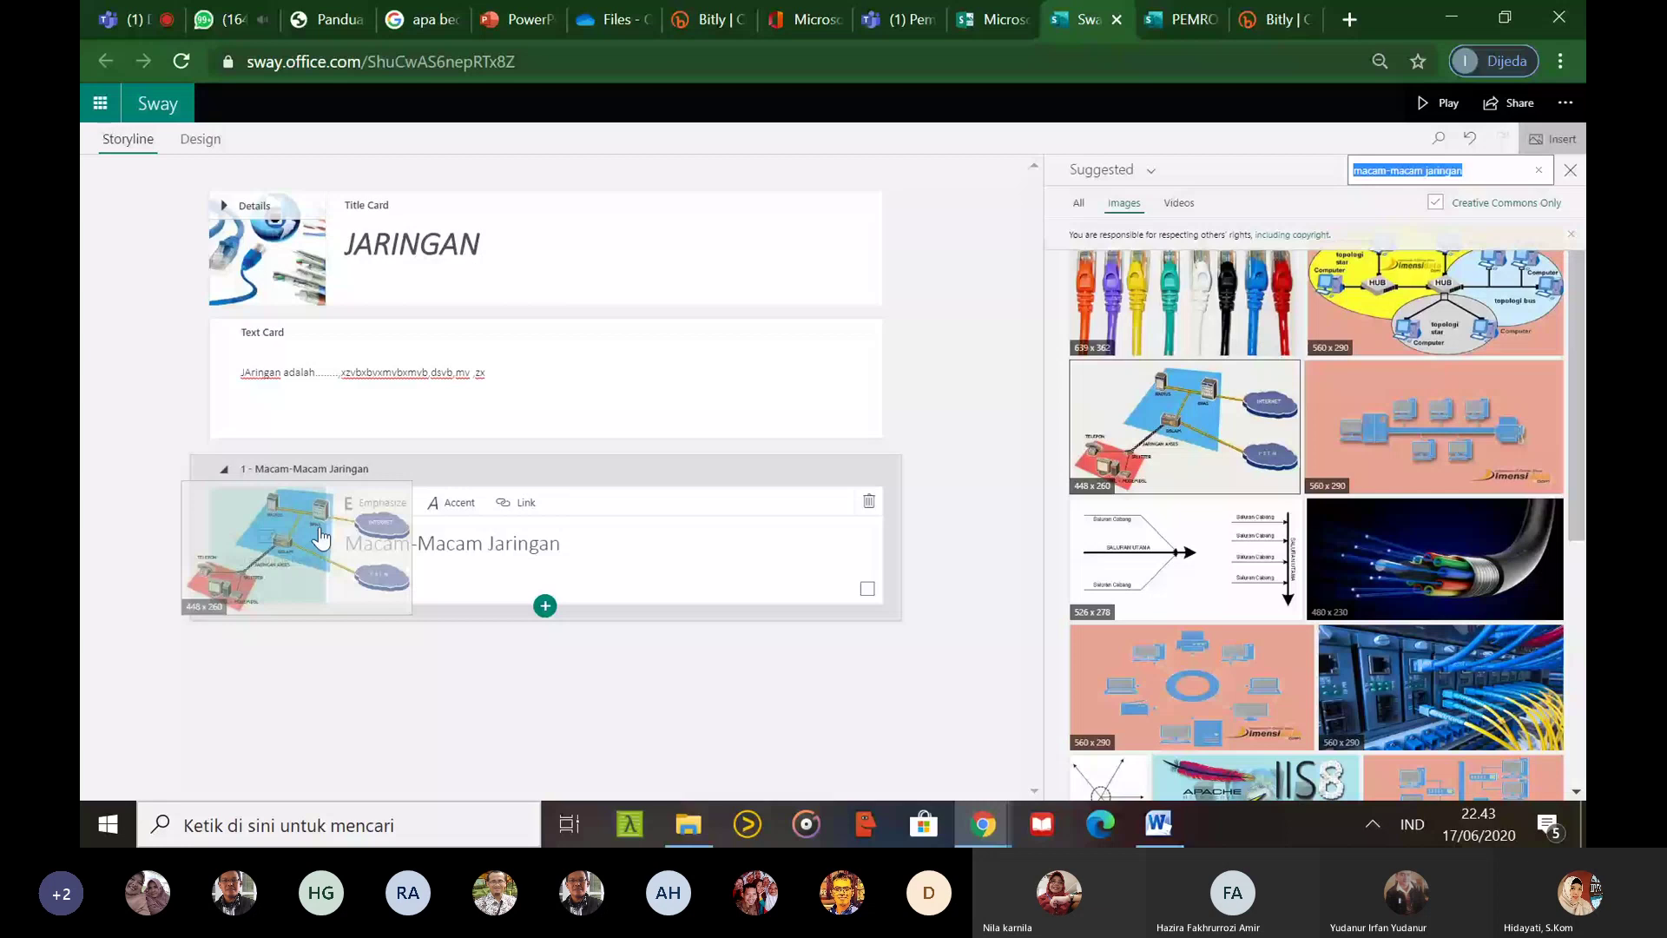
drag(321, 536, 737, 548)
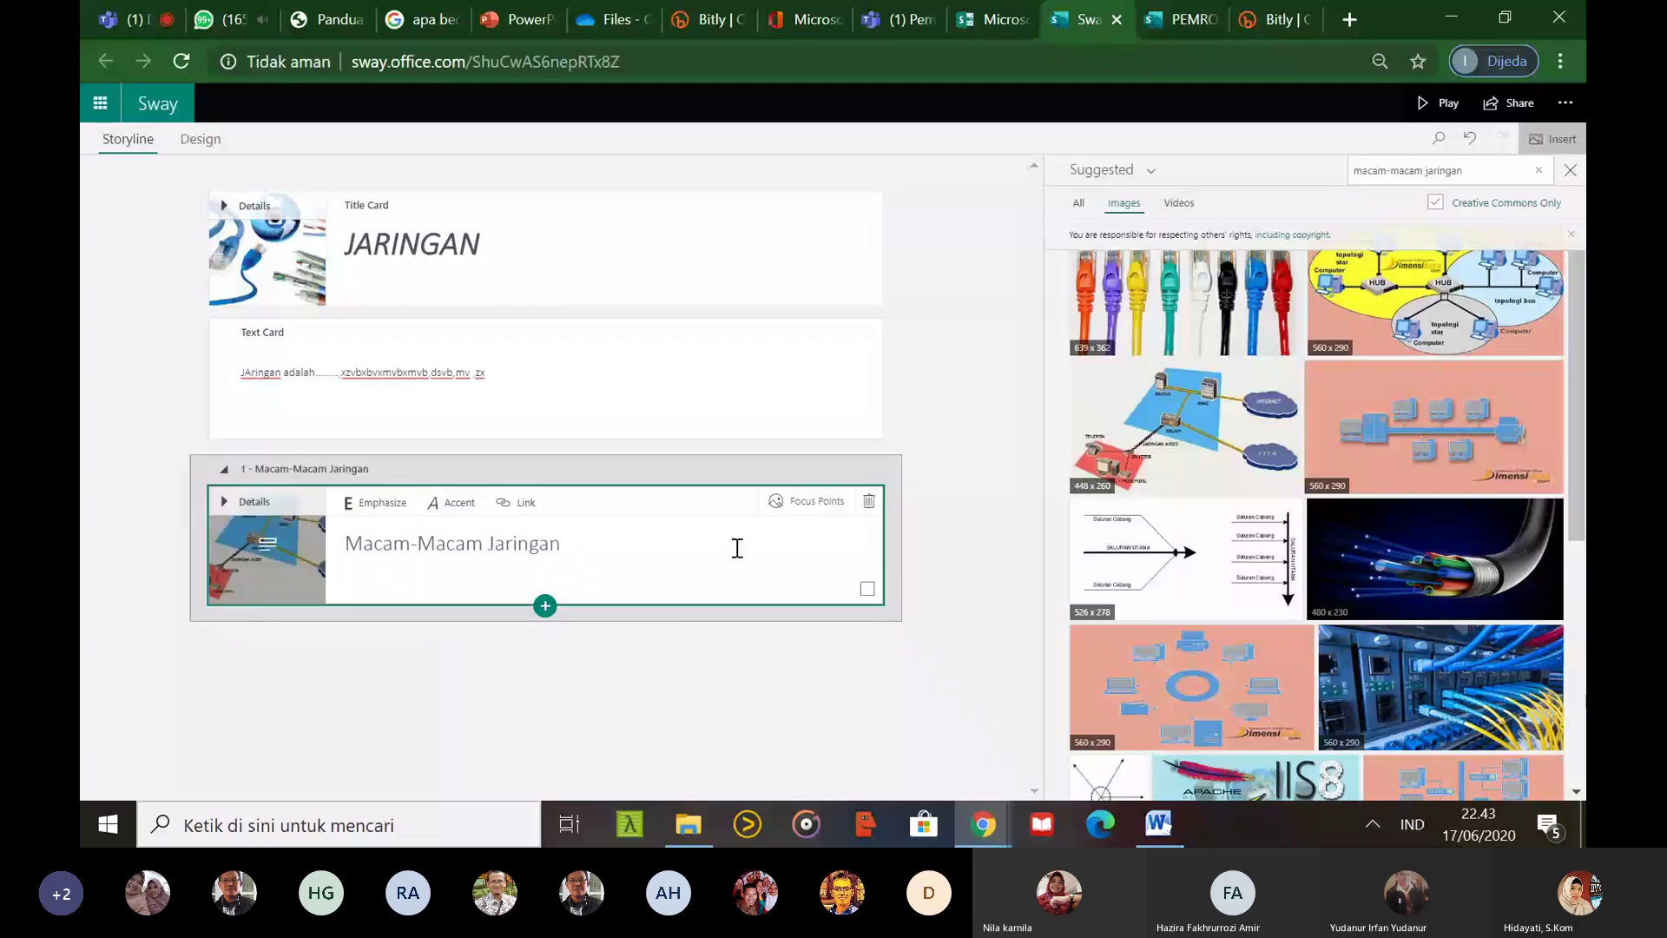
Add a Stack group under the heading with a local area network diagram from a "LAN" image search, captioned "LAN"
click(544, 606)
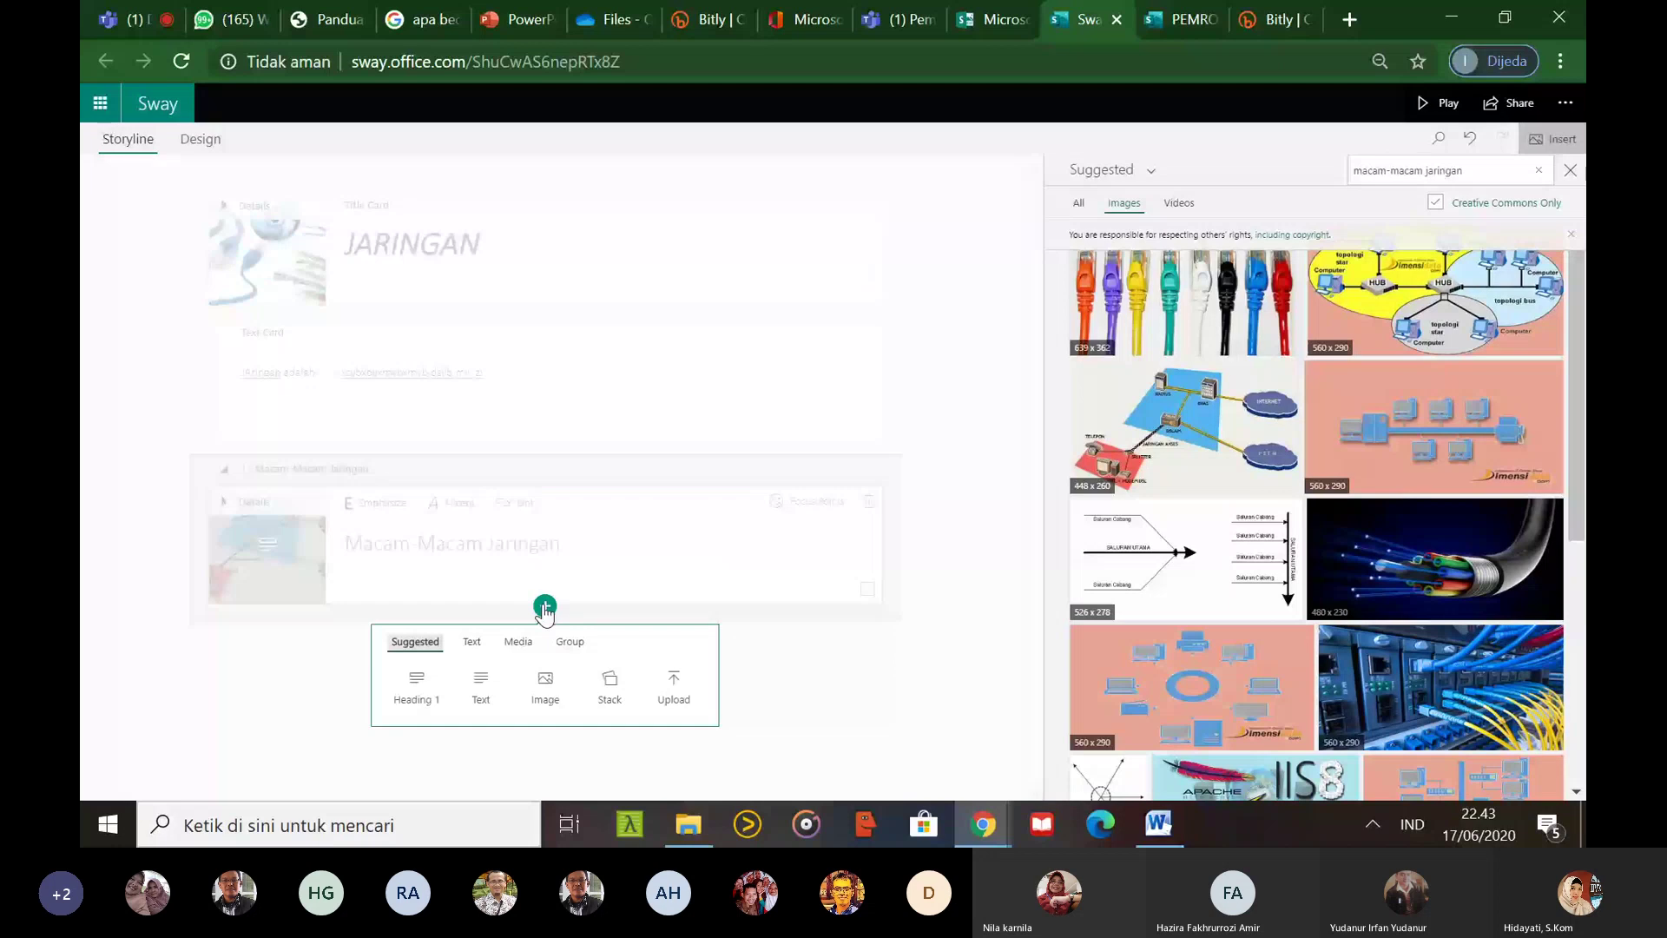
click(610, 686)
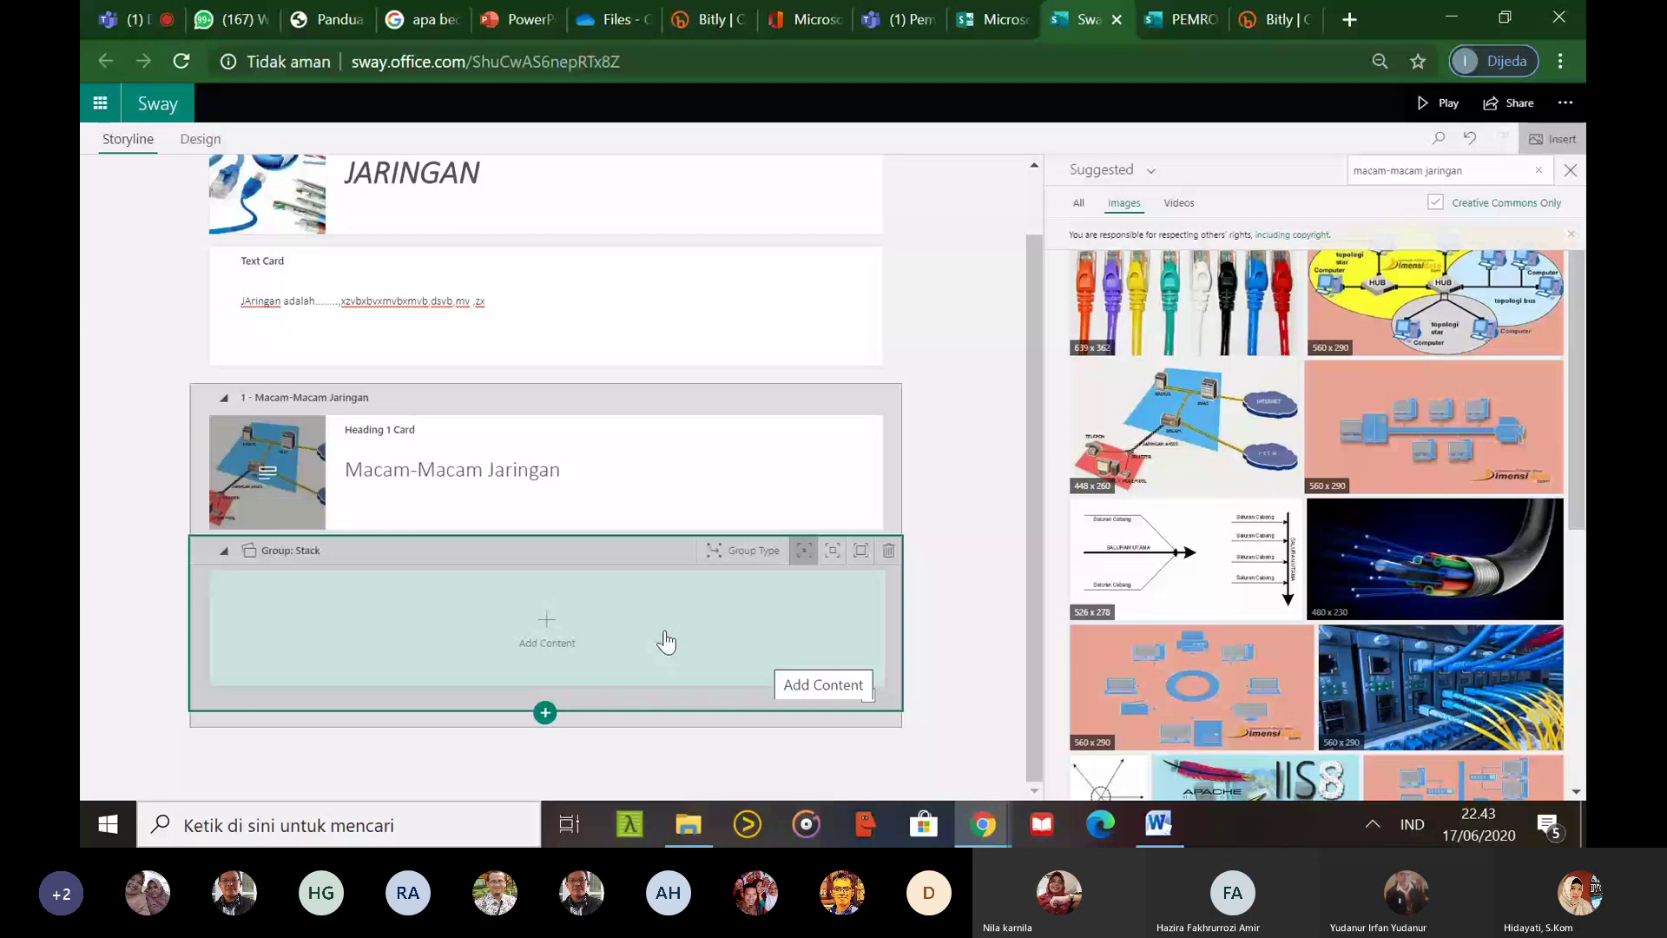
triple_click(1391, 170)
text(LAN)
key(Return)
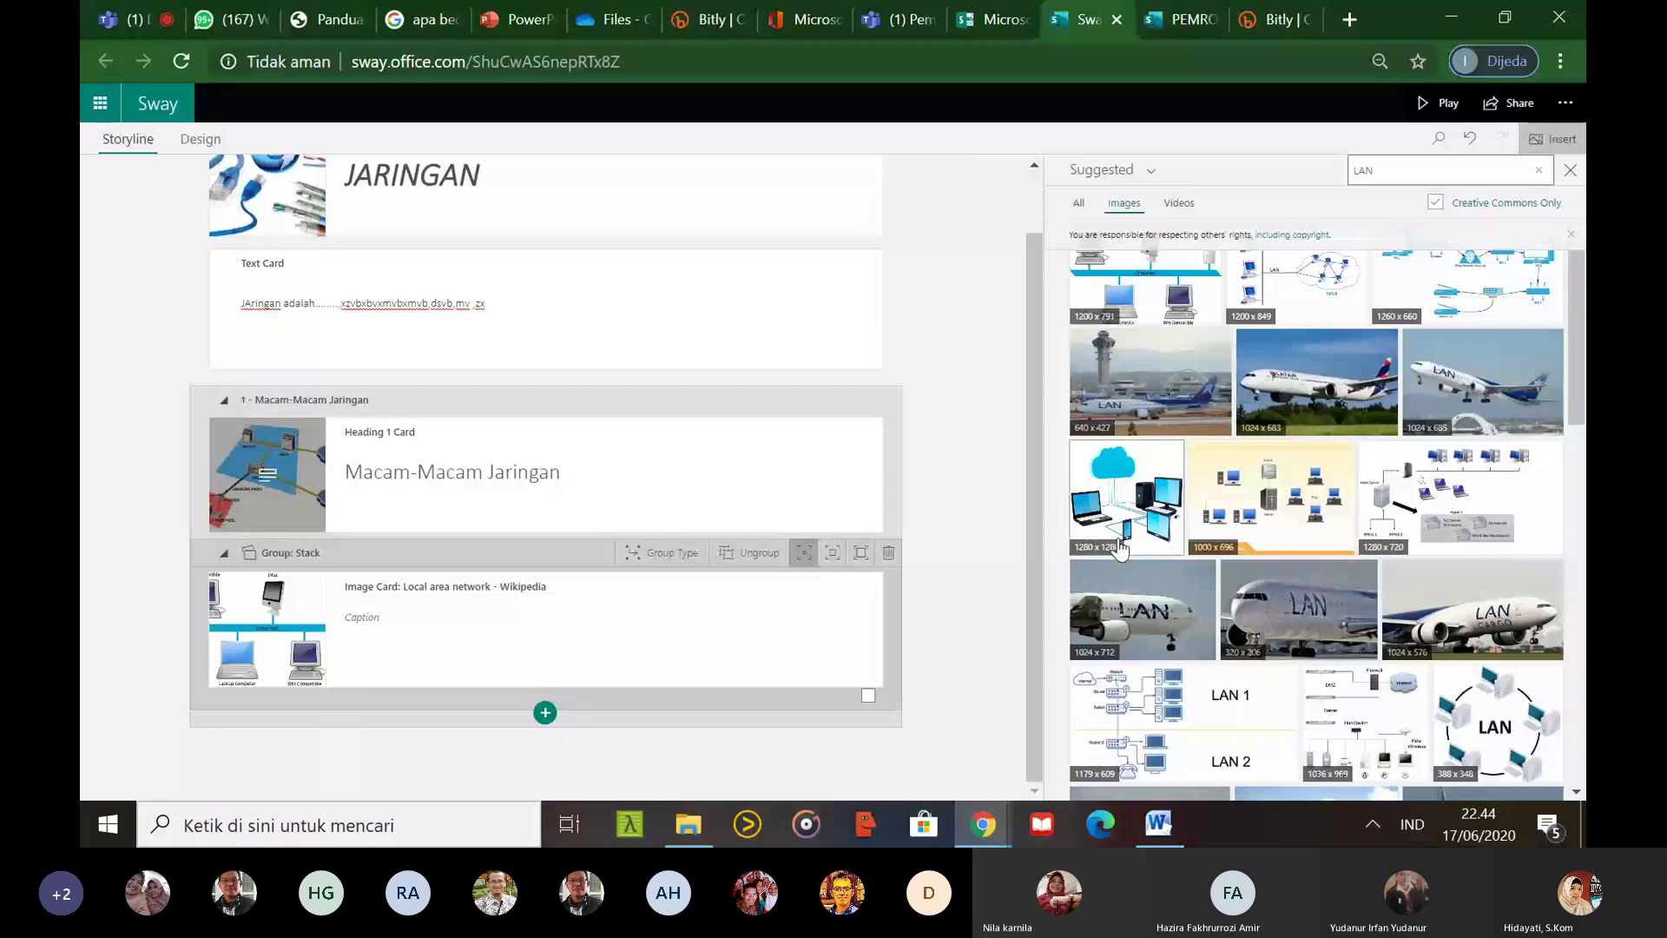
click(370, 619)
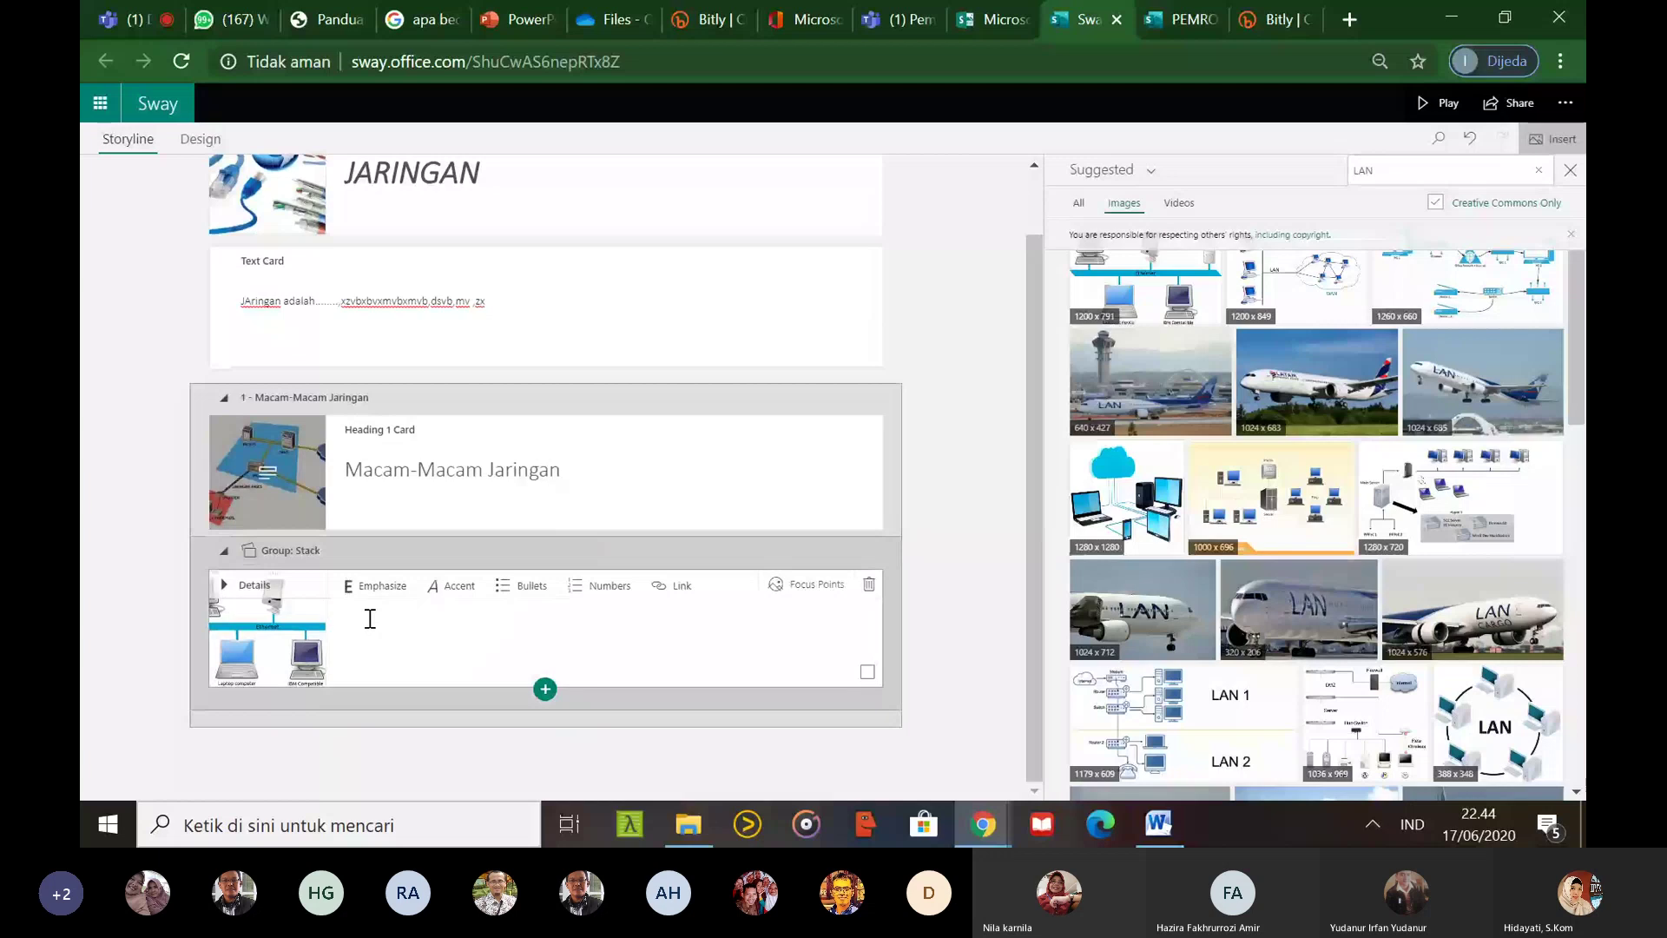
text(LAN)
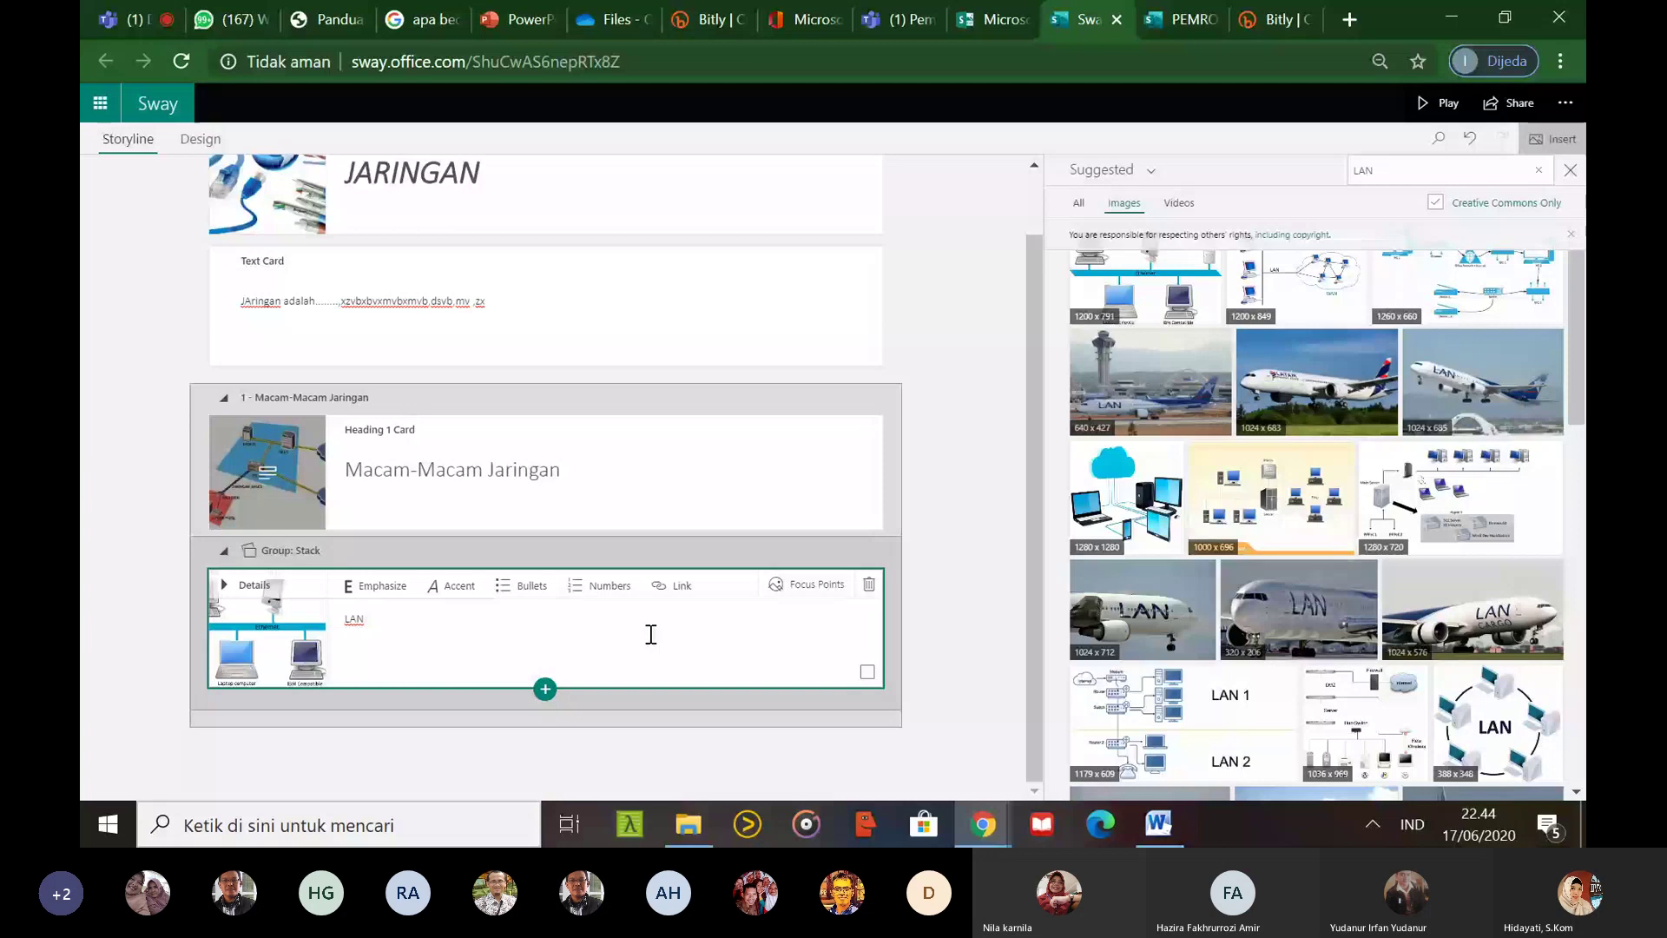
click(1388, 177)
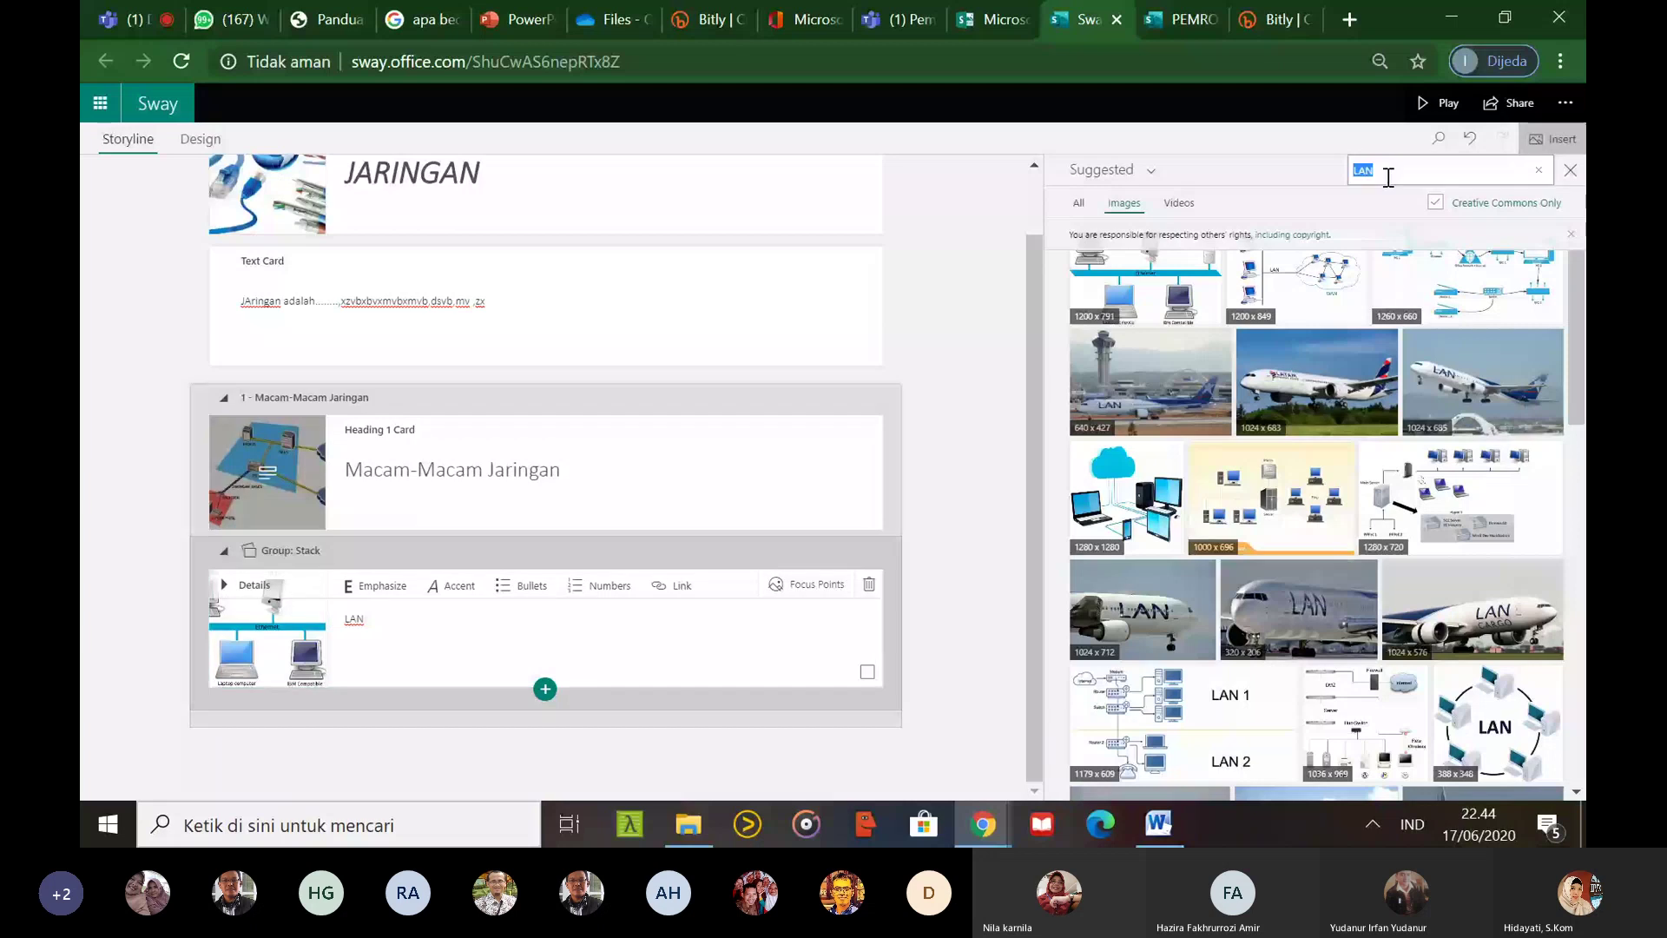
text(MAN)
key(Return)
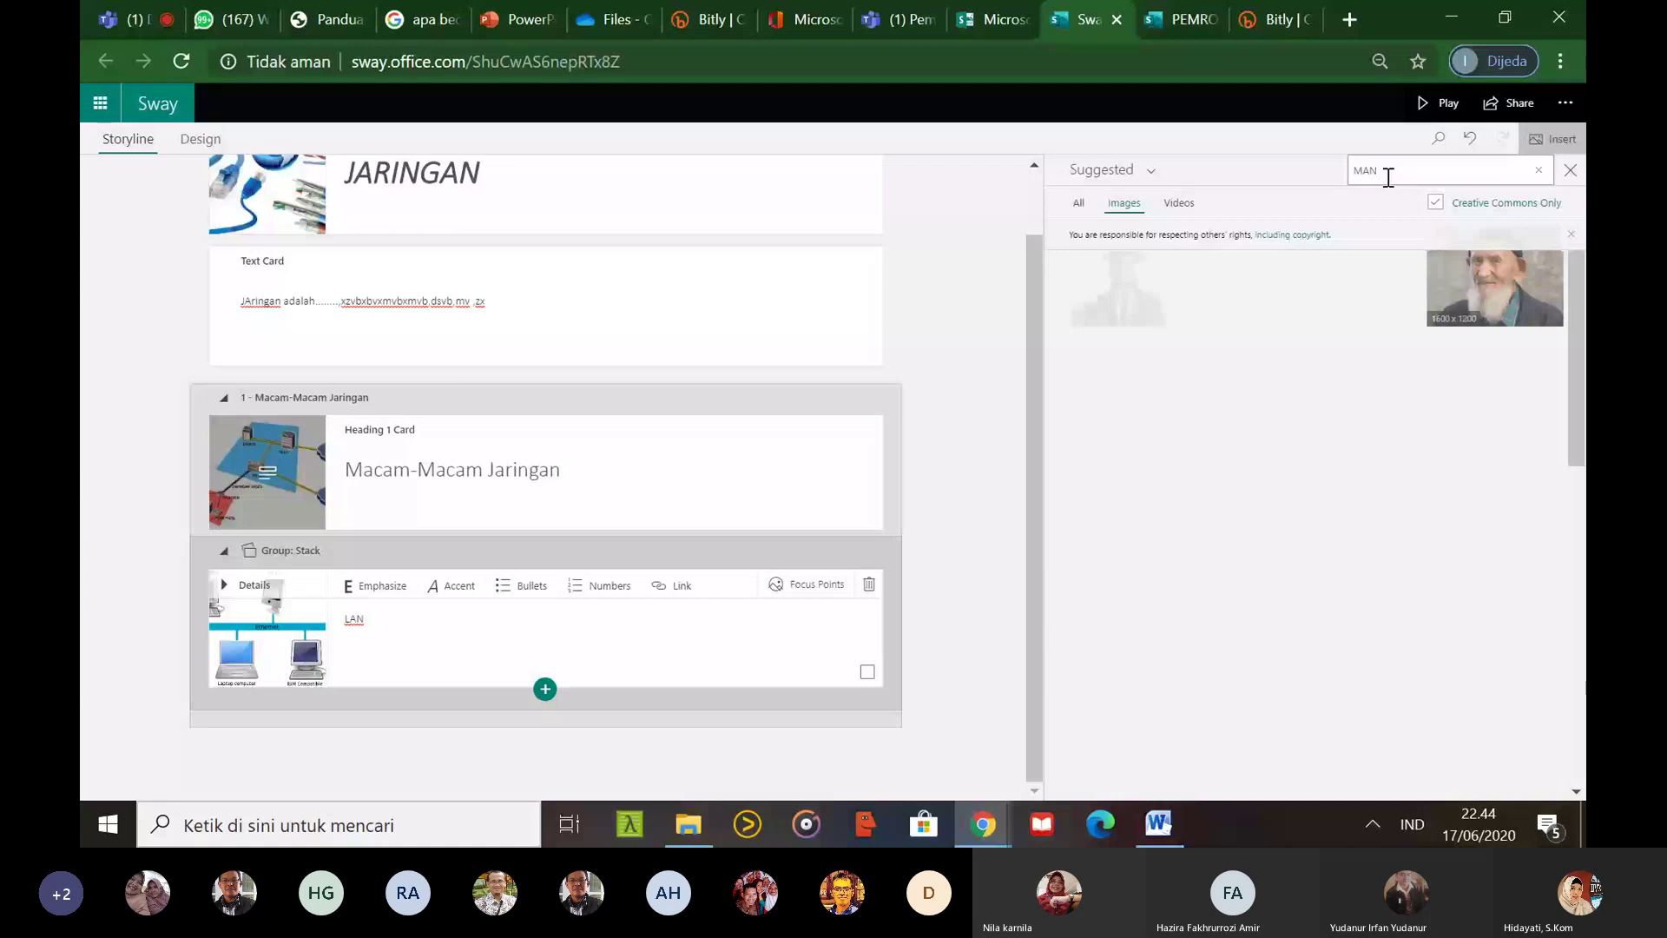
Search images for "metropolitan area network" and add the city network illustration to the stack below the LAN card
key(ctrl+a)
text(metrop)
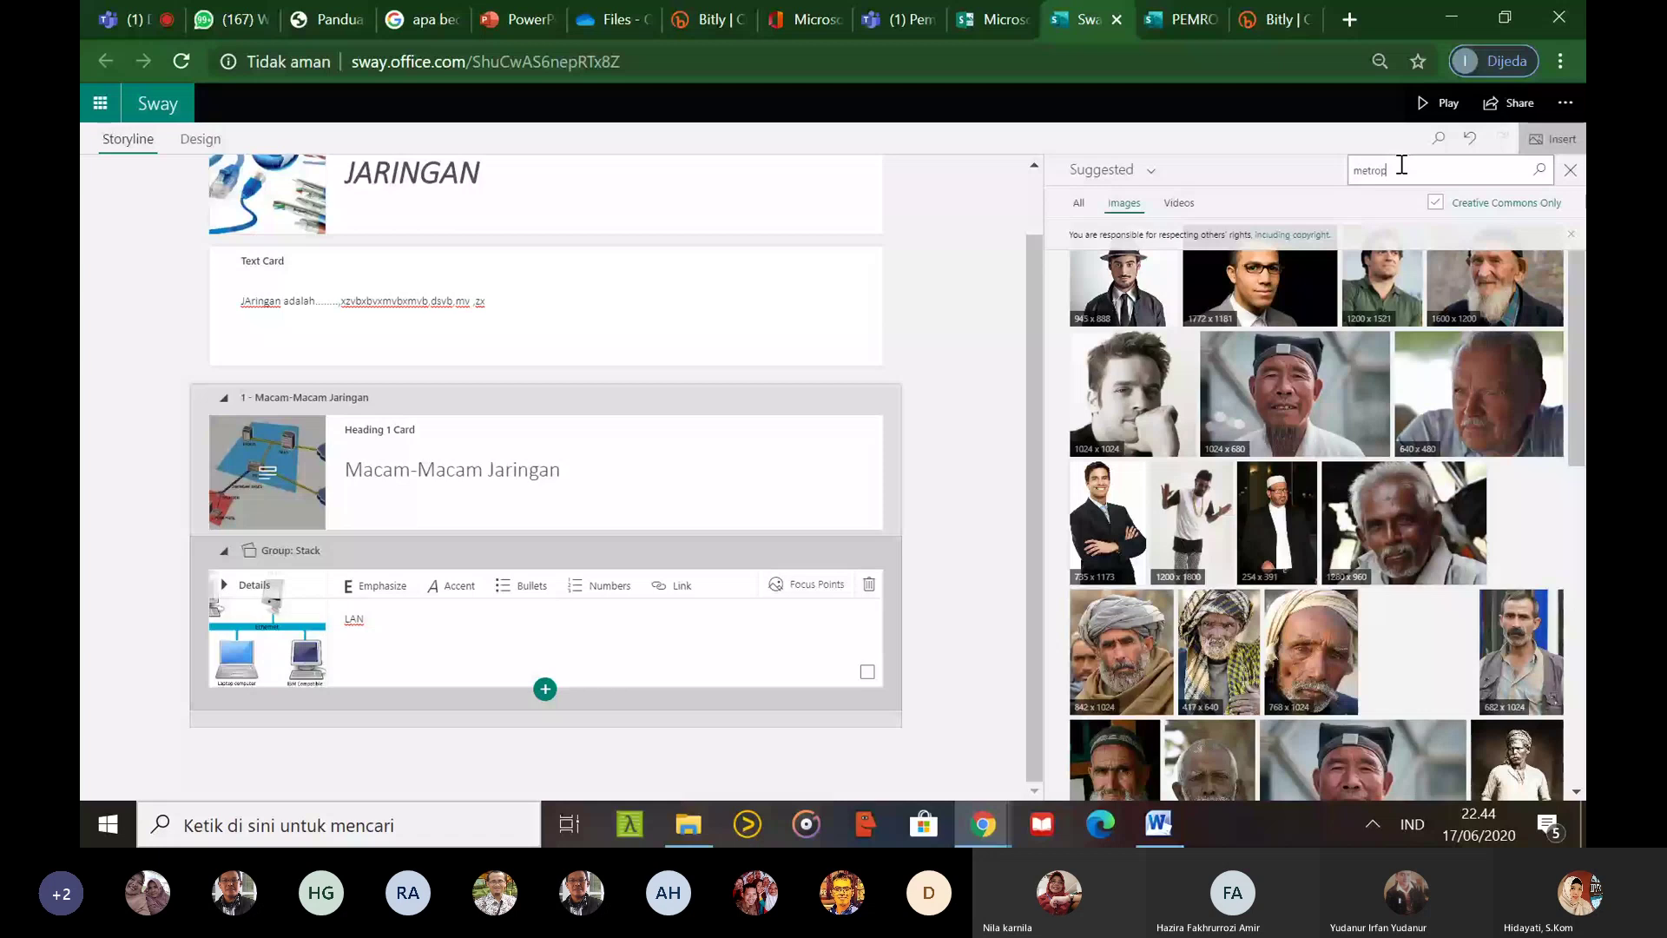
text(olitan area network)
key(Return)
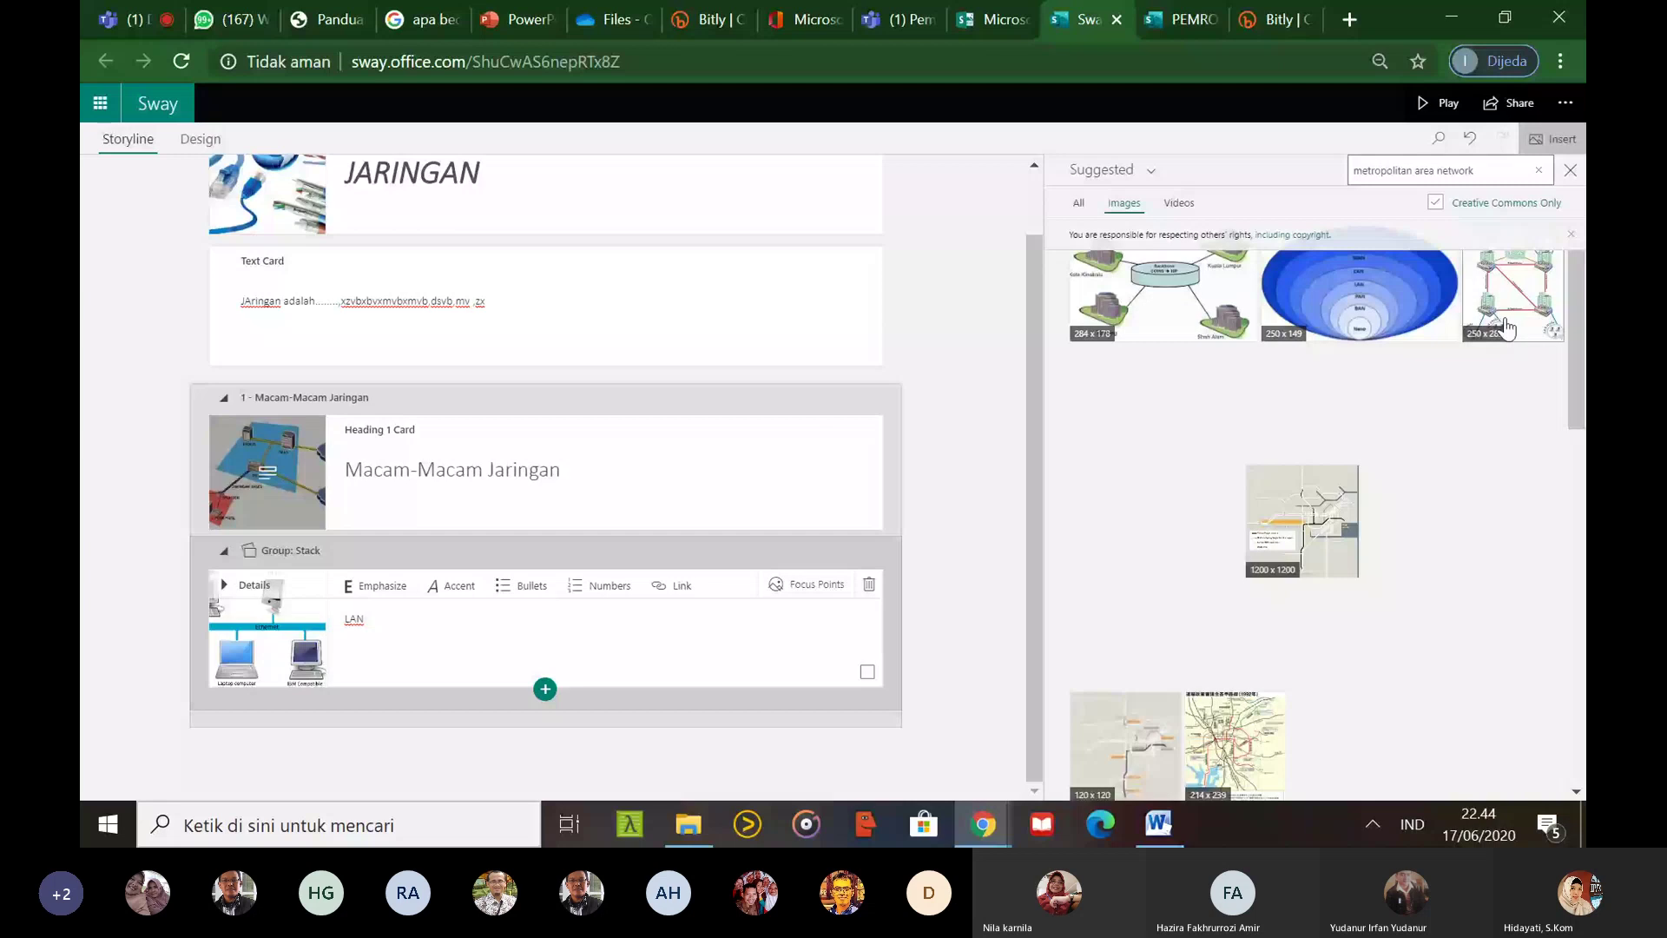
drag(1506, 328, 281, 679)
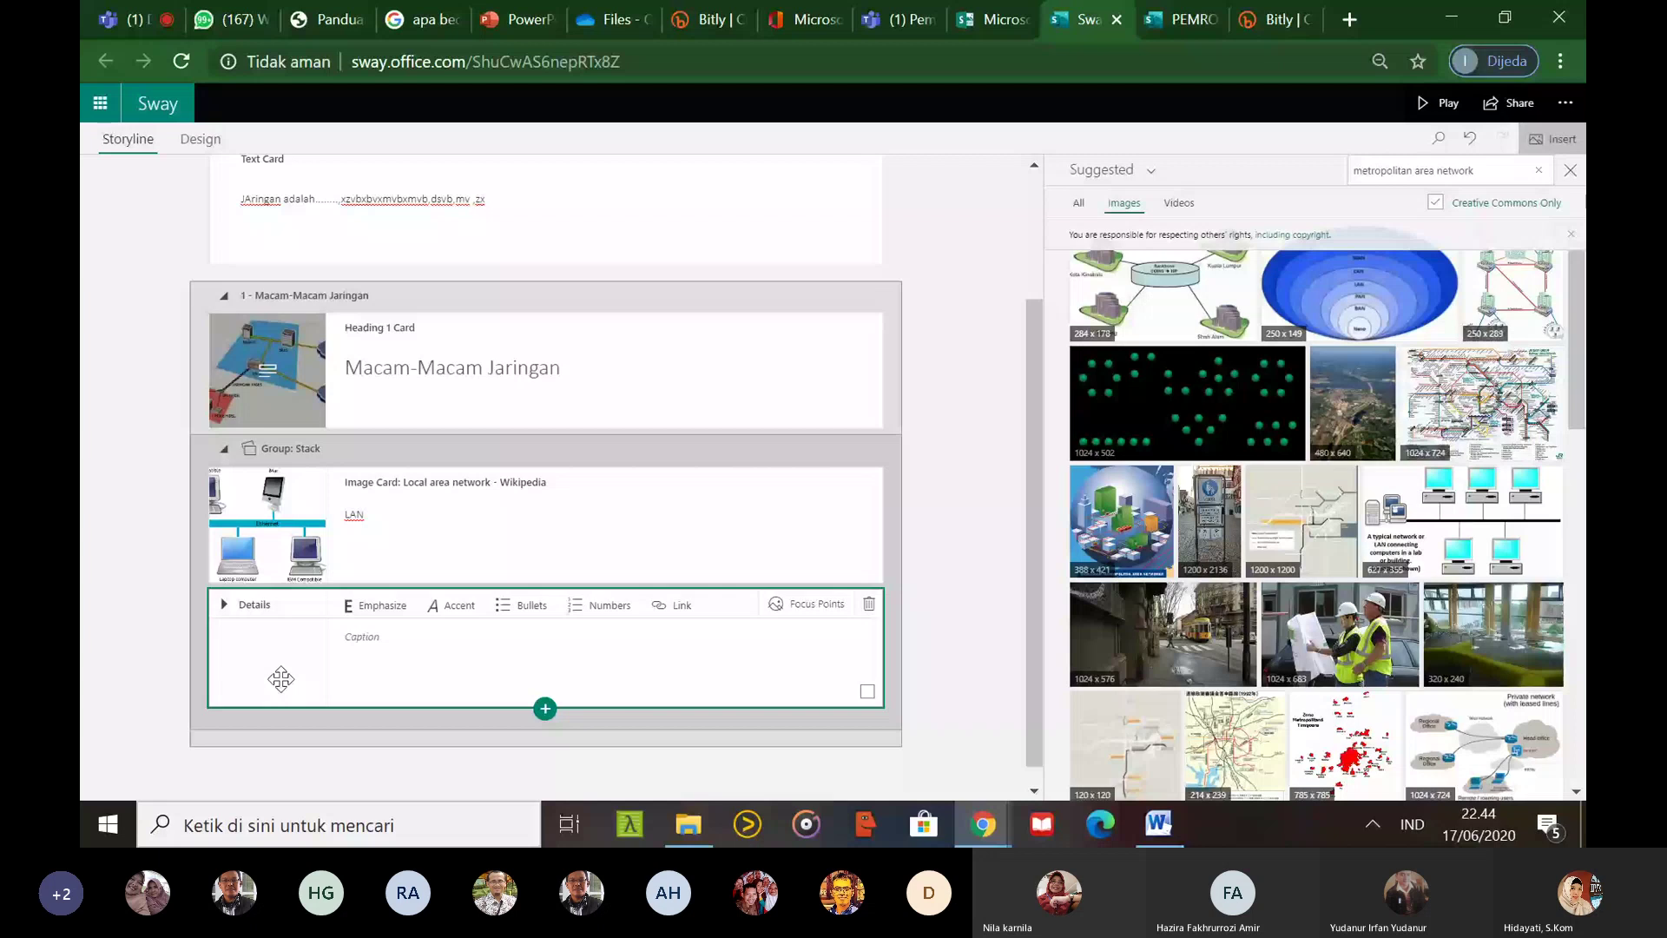
Search images for "wide area network", add the world map picture as a card below the stack, and caption it "WAN"
right_click(1326, 178)
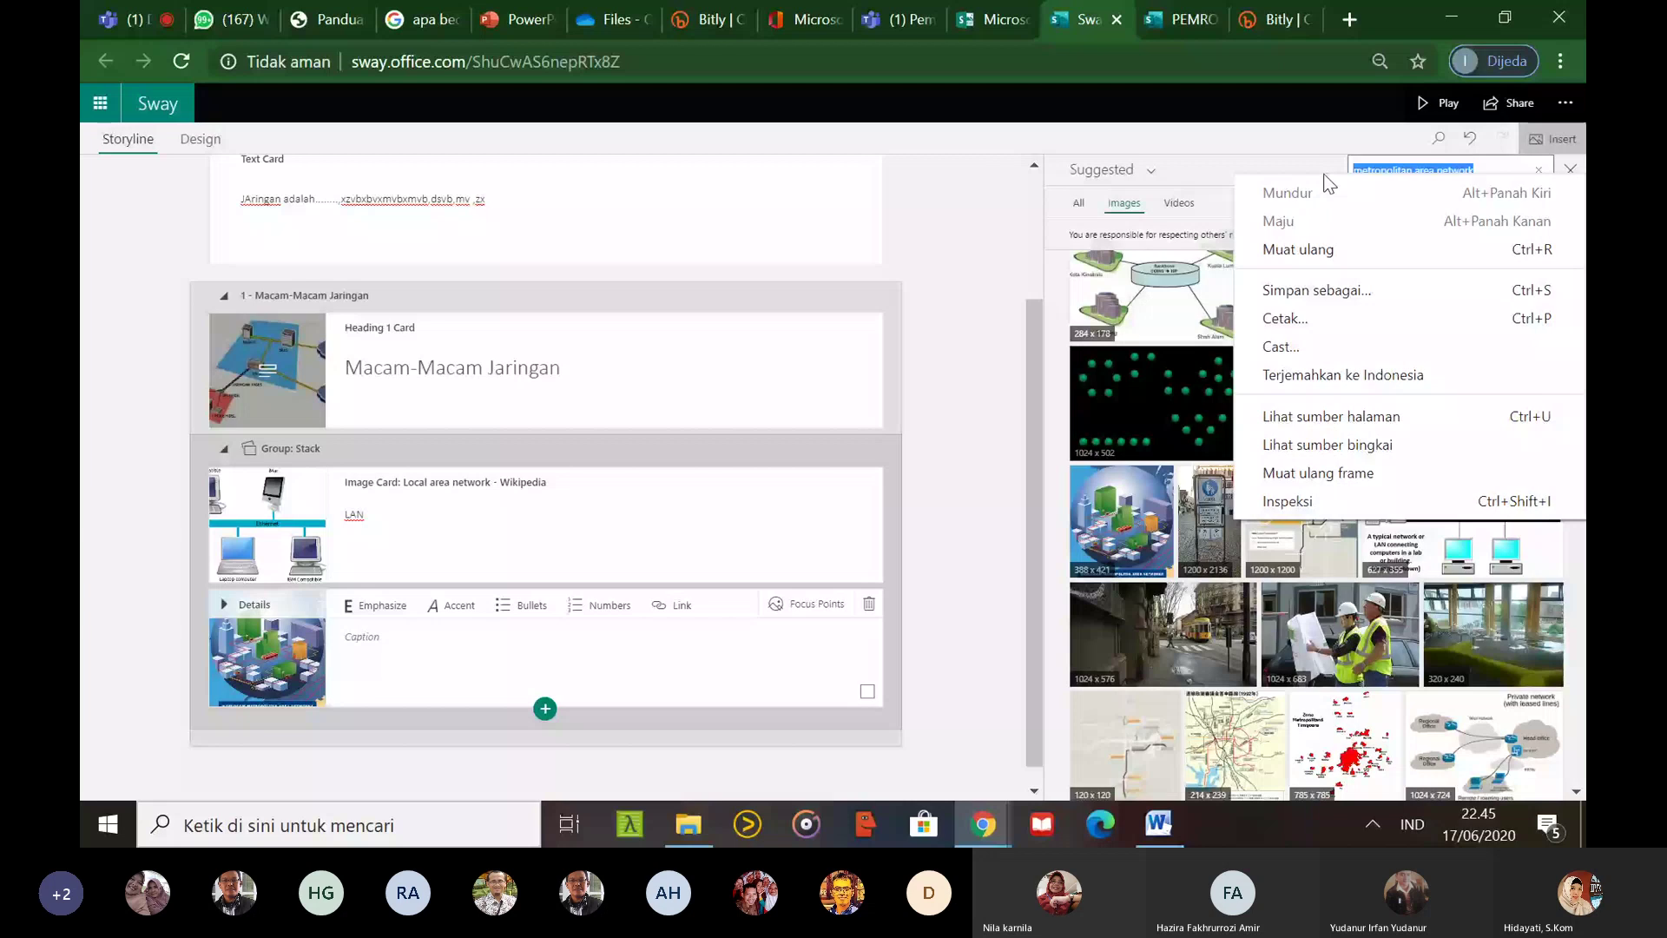
click(1431, 166)
text(wide area net)
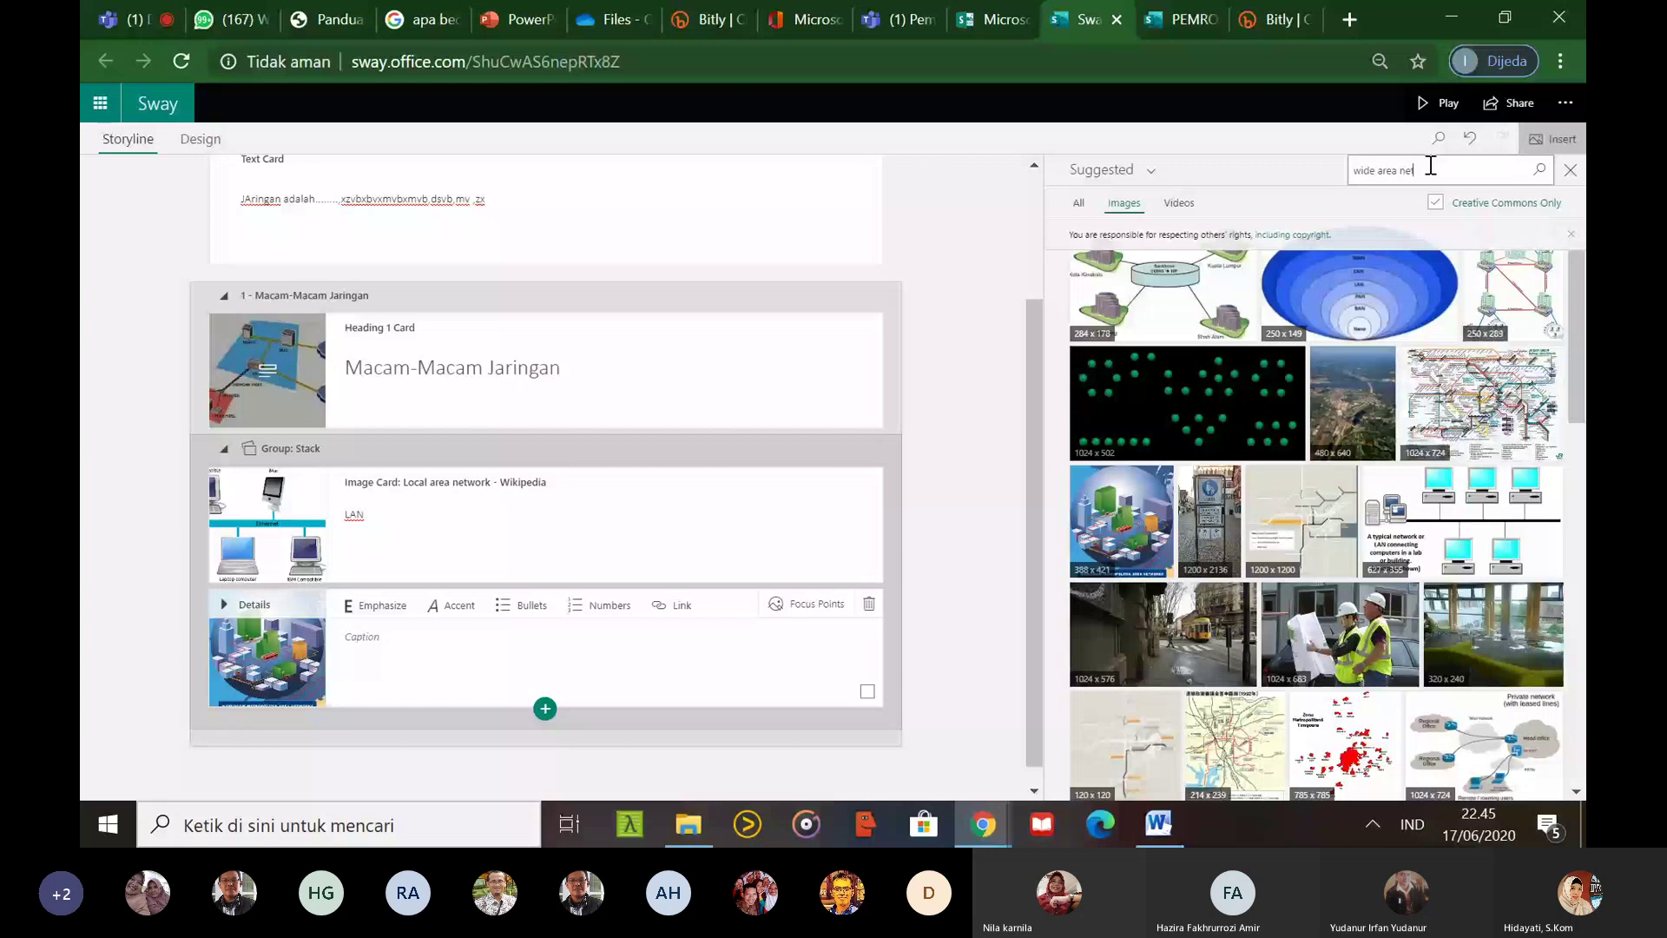
text(work)
key(Return)
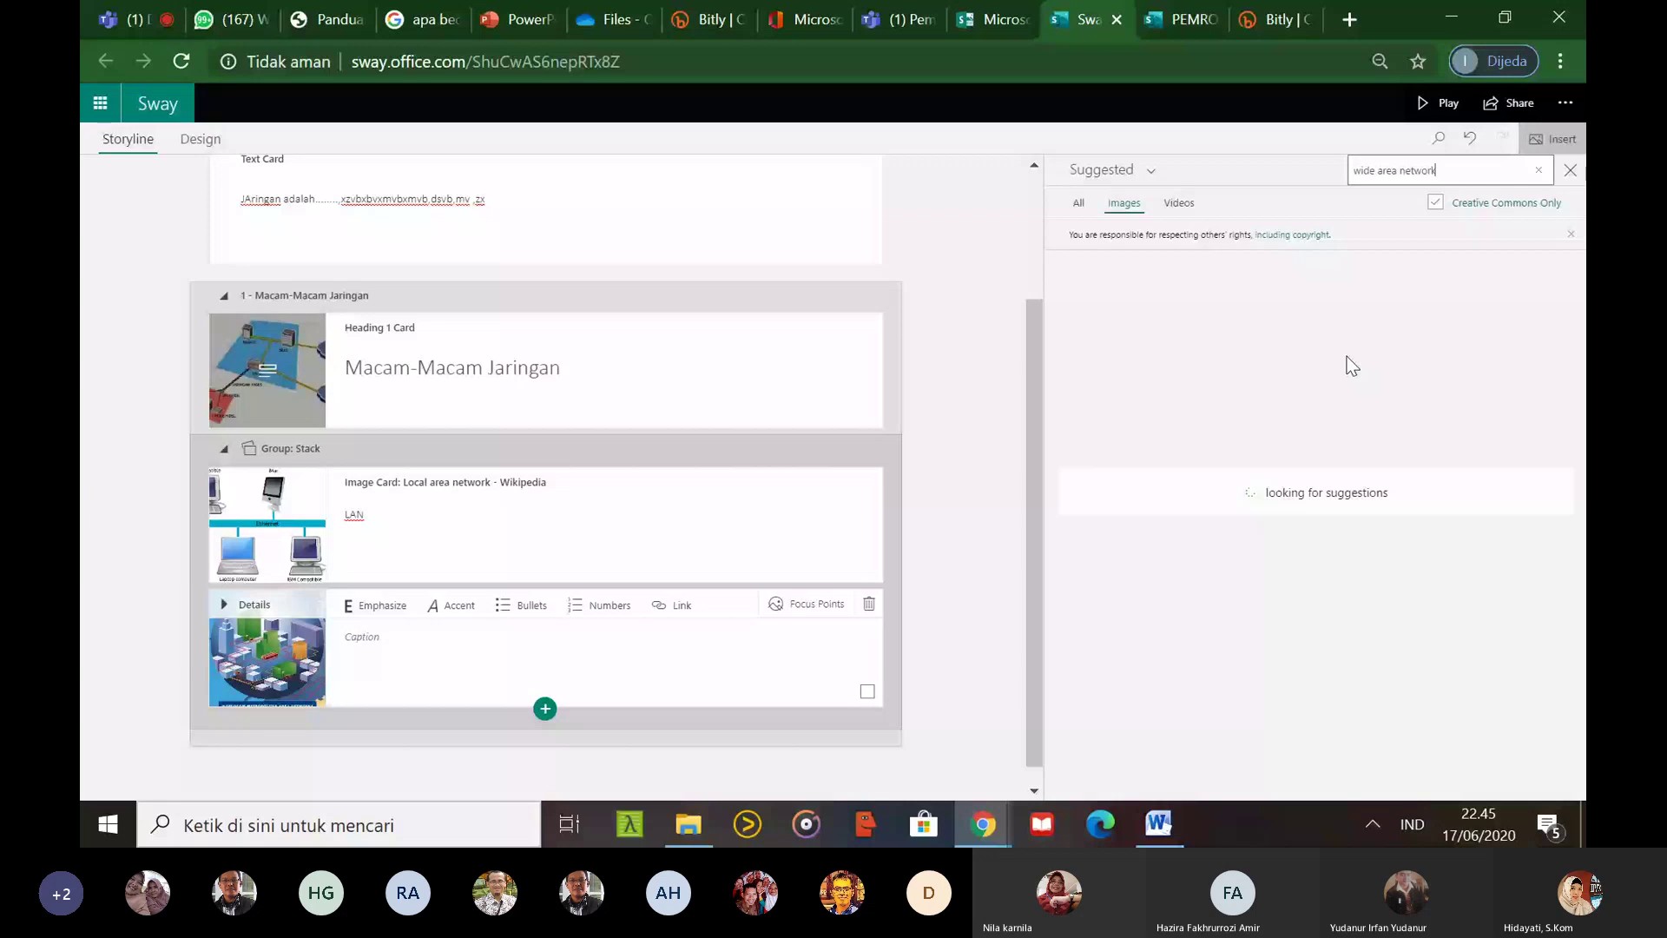
click(1153, 397)
click(365, 640)
text(WAN)
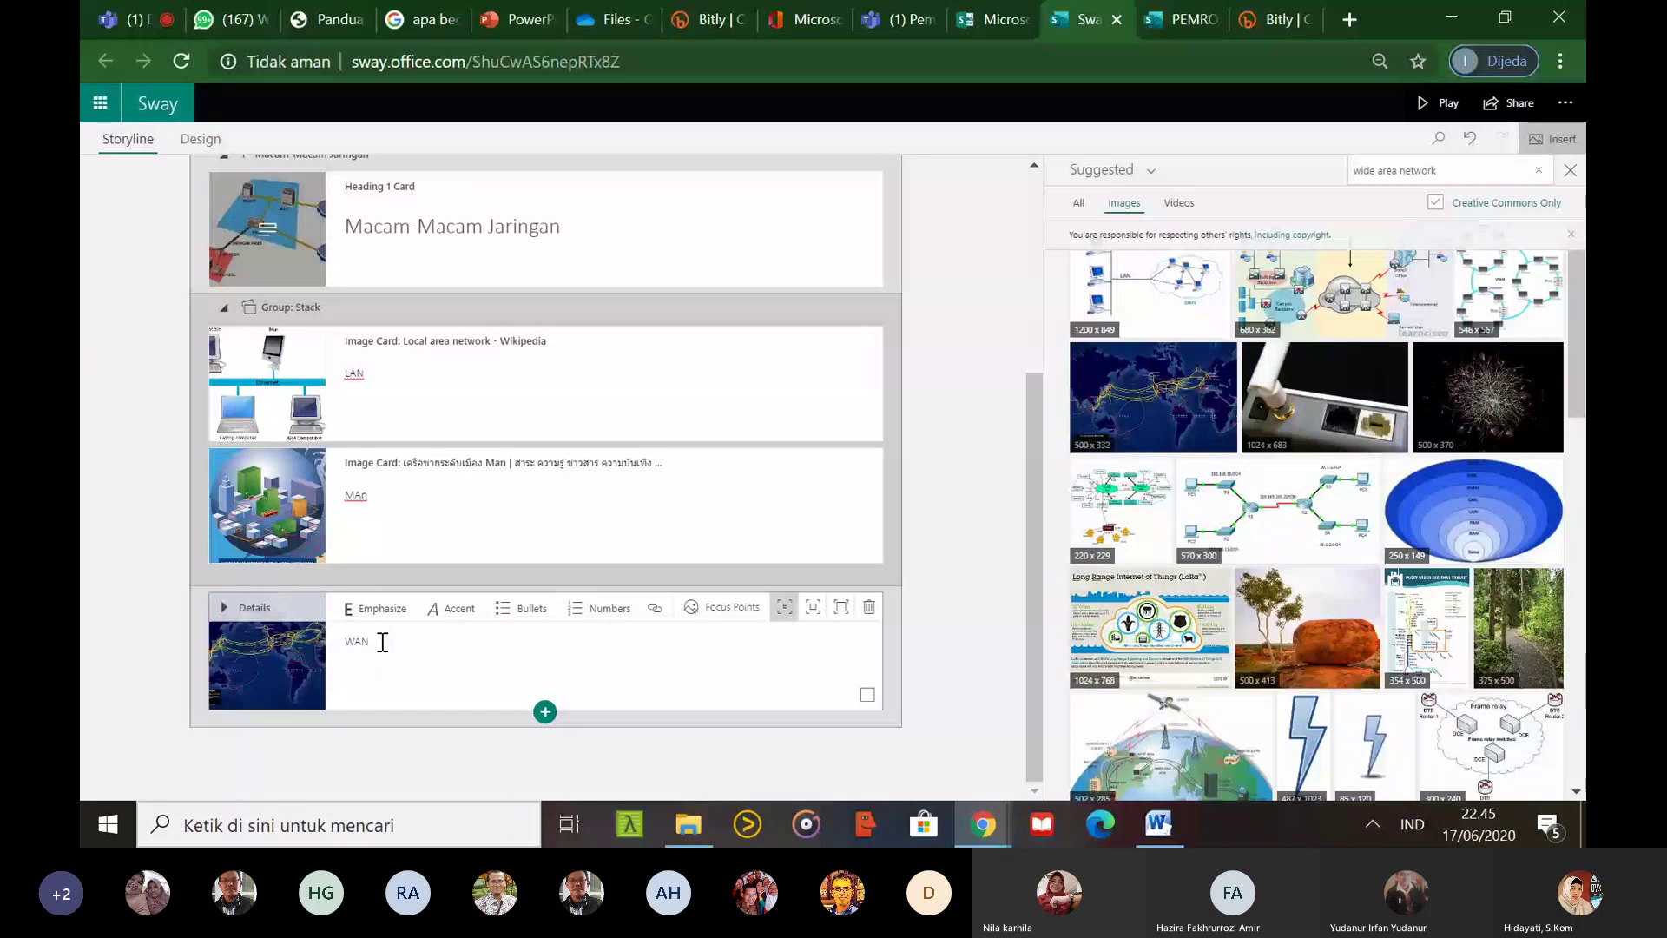
Correct the caption of the city network image in the stack to "MAN"
click(791, 534)
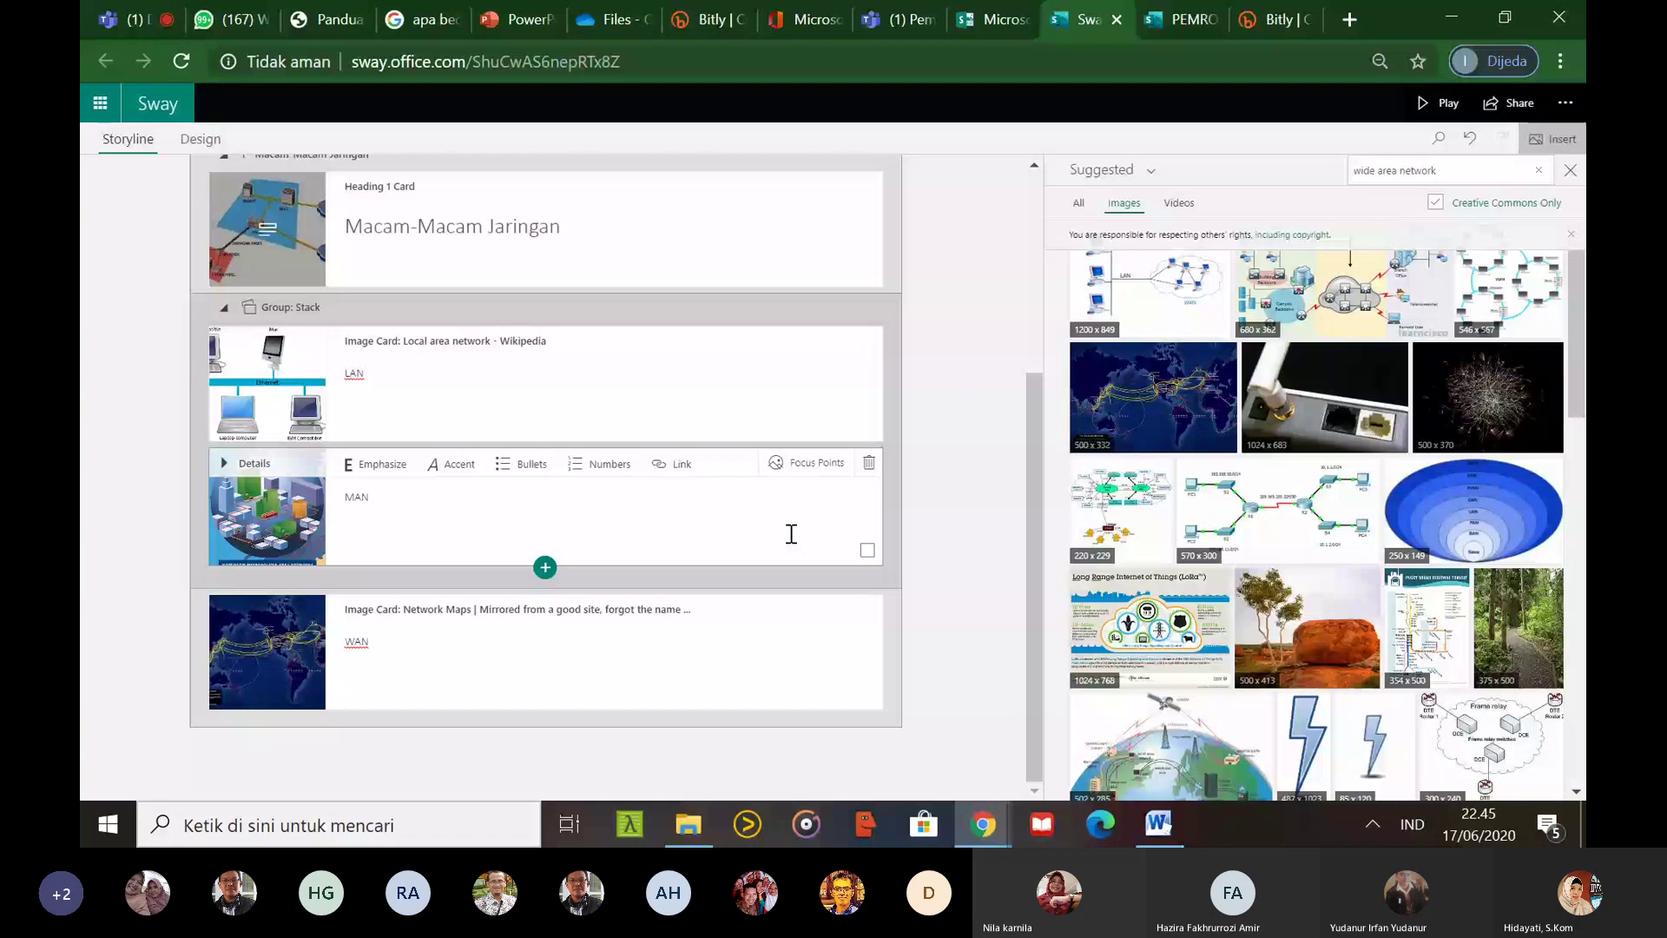
Add a first-level heading card below the WAN image reading "Simaklah video tentang jaringan berikut"
click(544, 725)
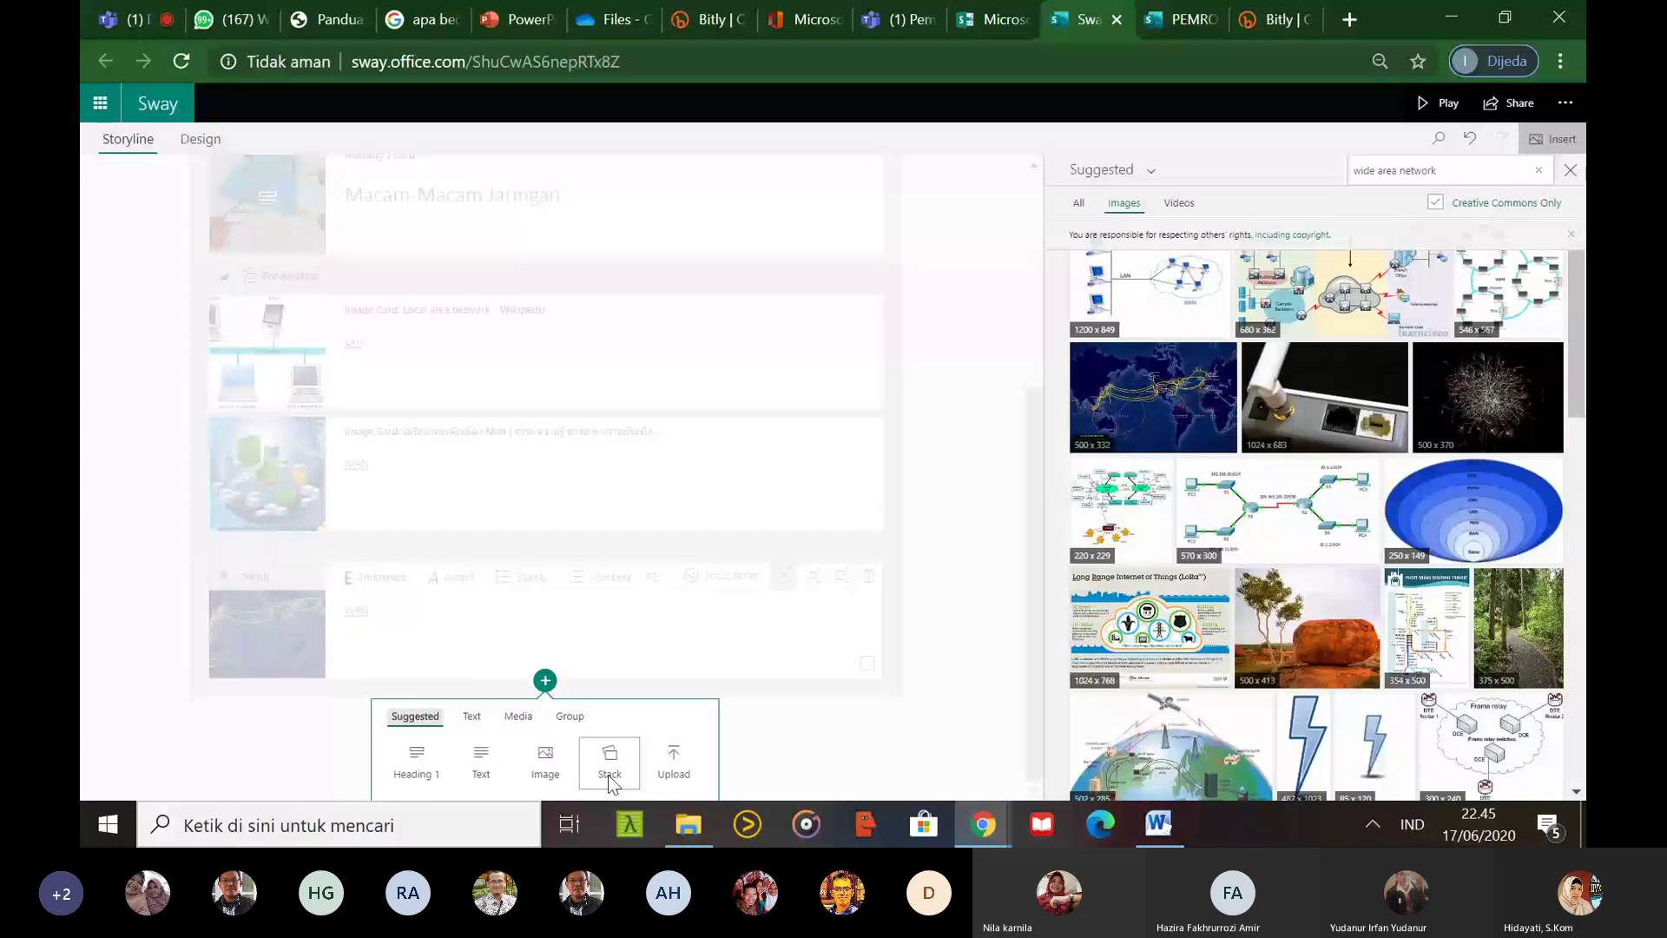
click(475, 718)
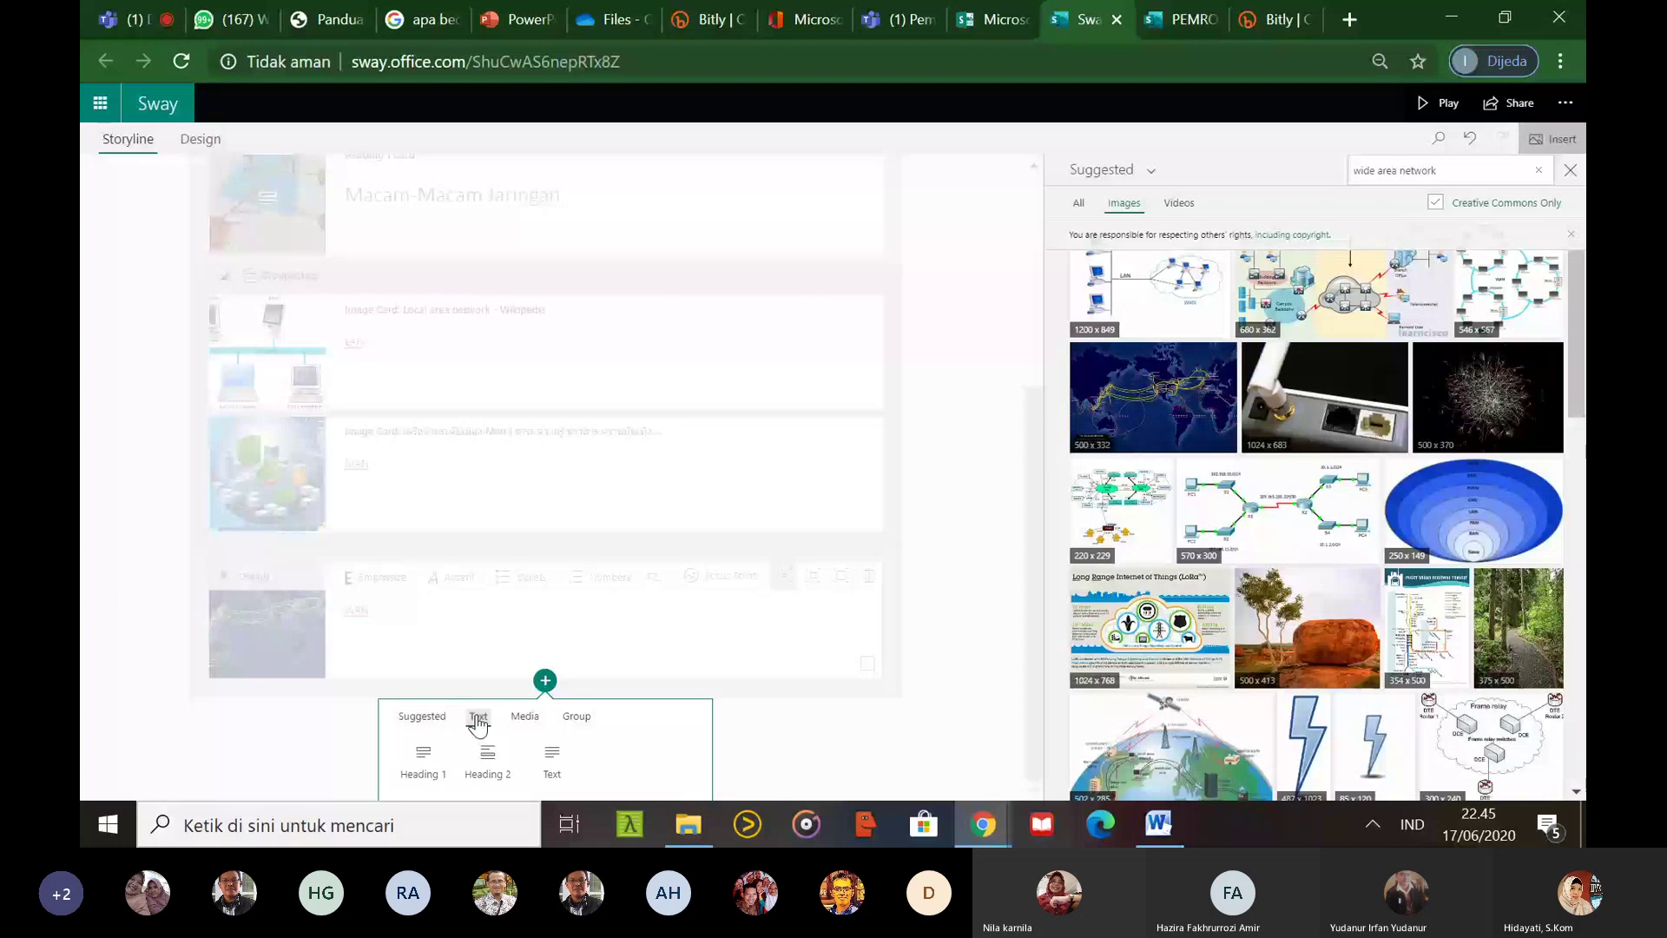
click(525, 716)
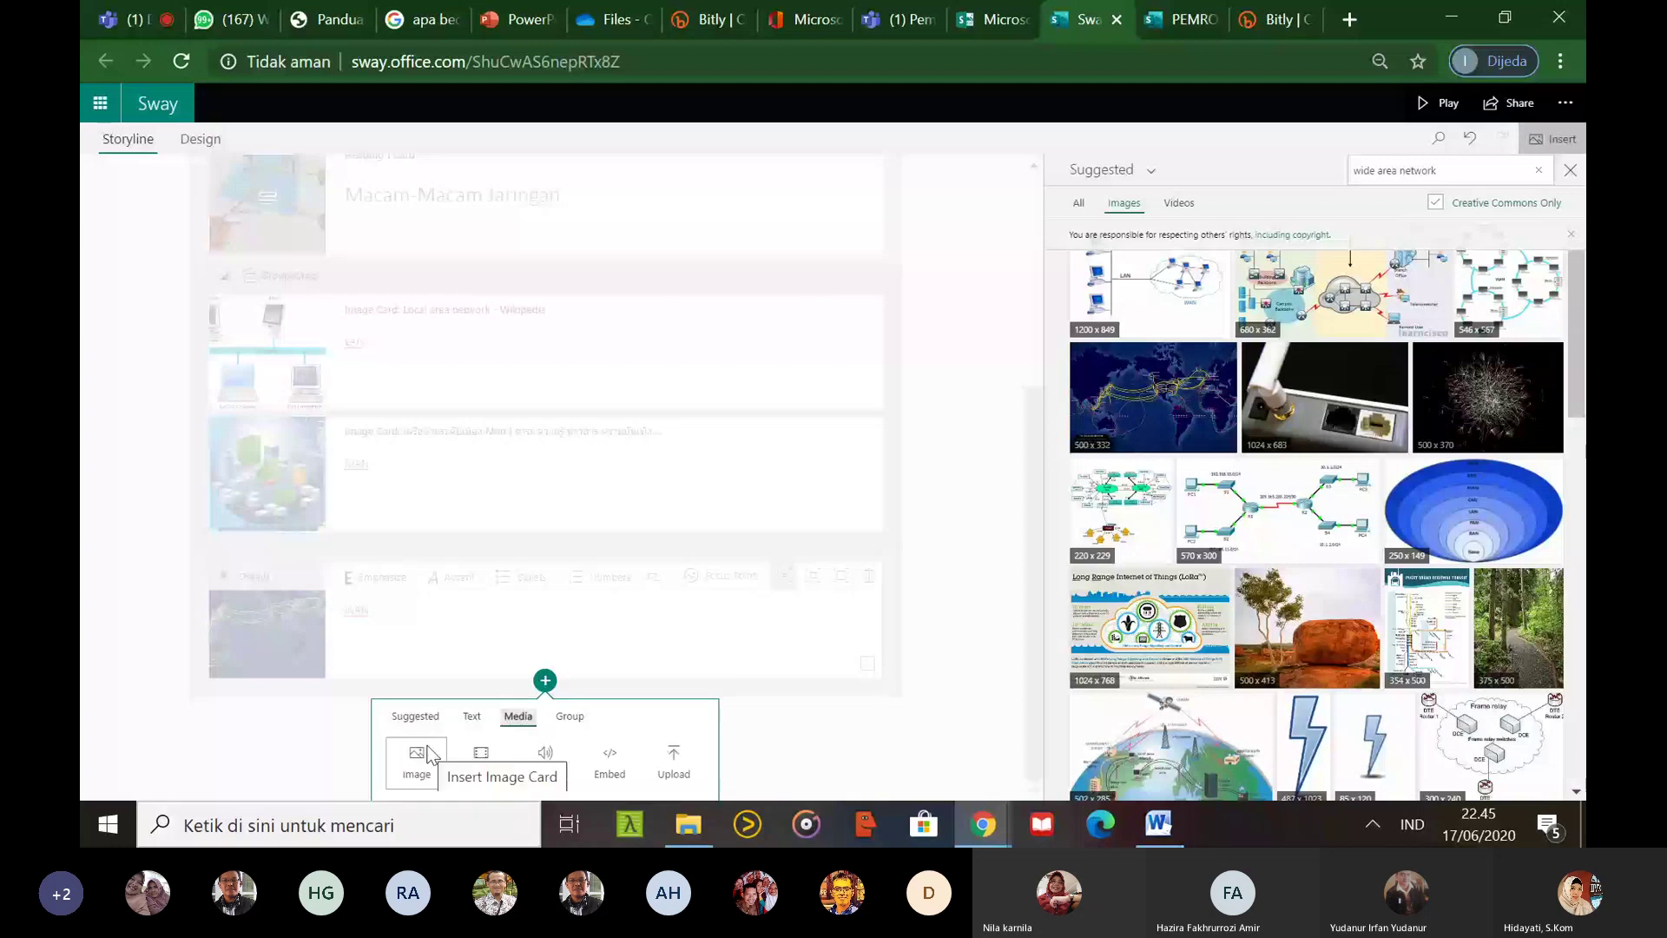
click(570, 717)
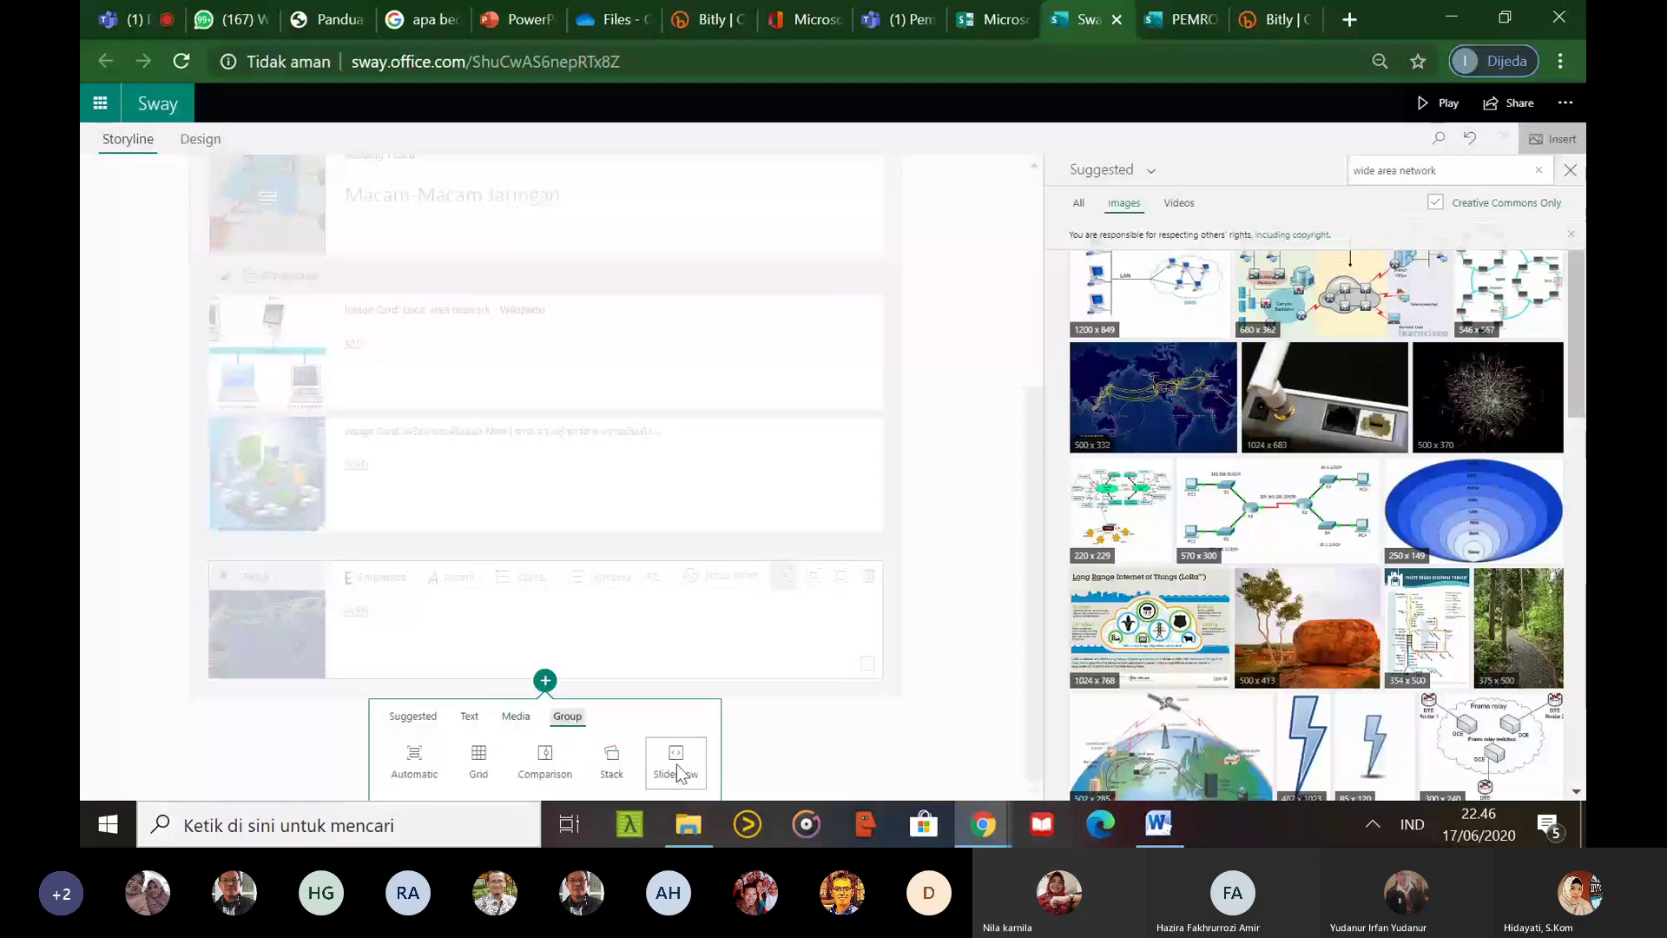
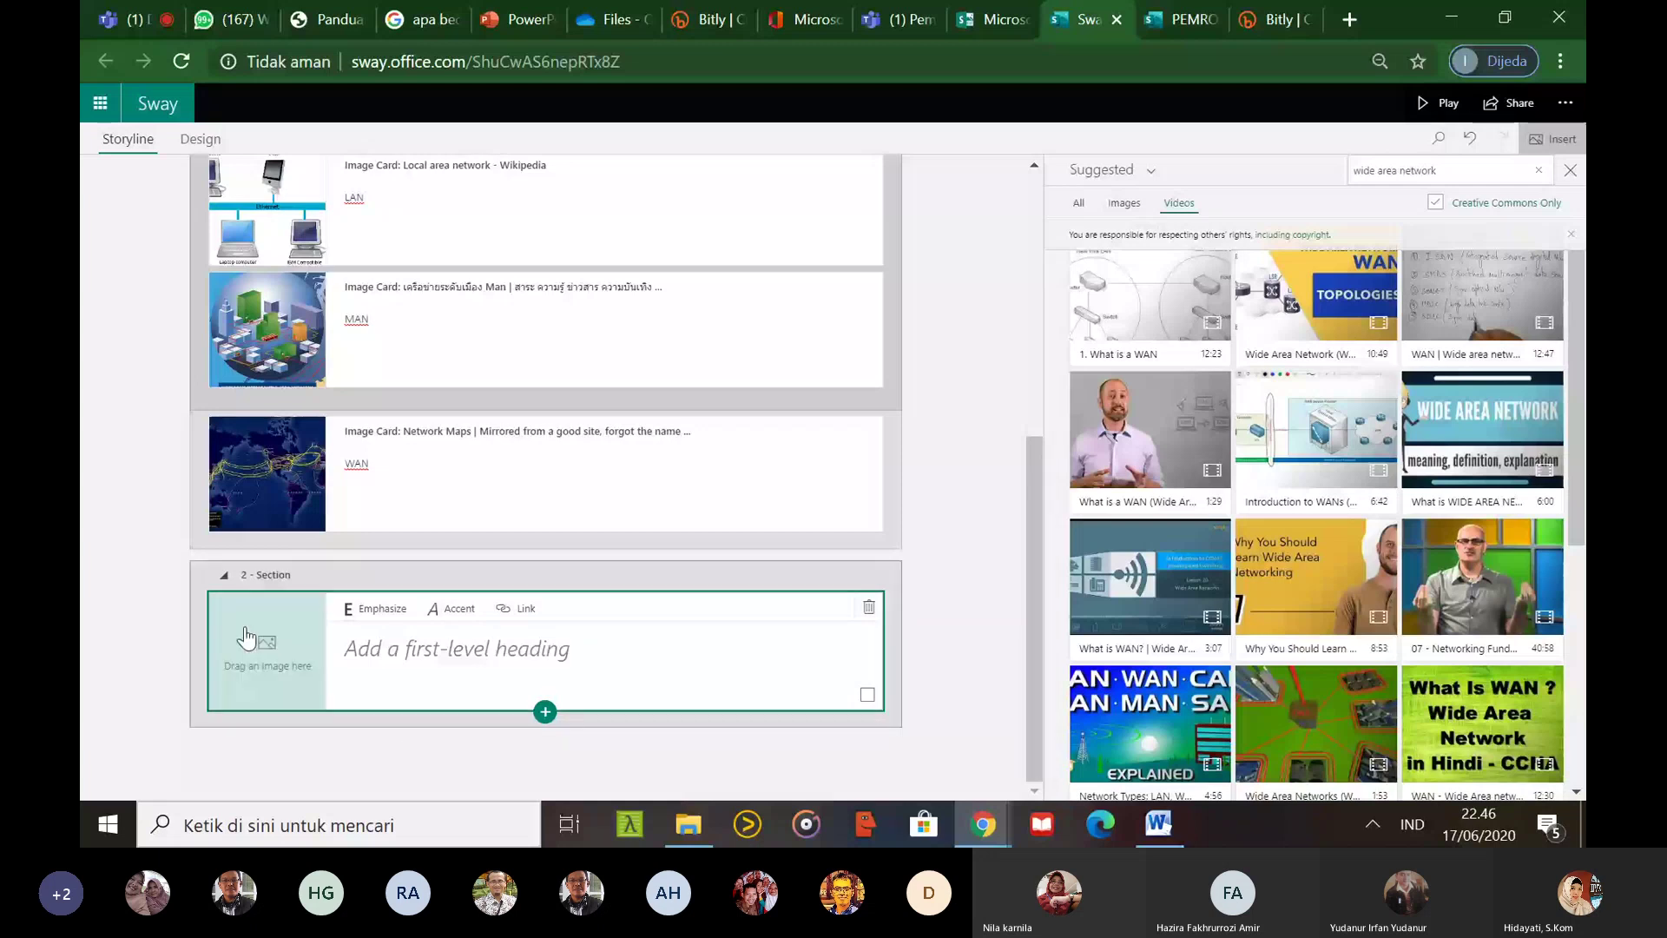
click(378, 656)
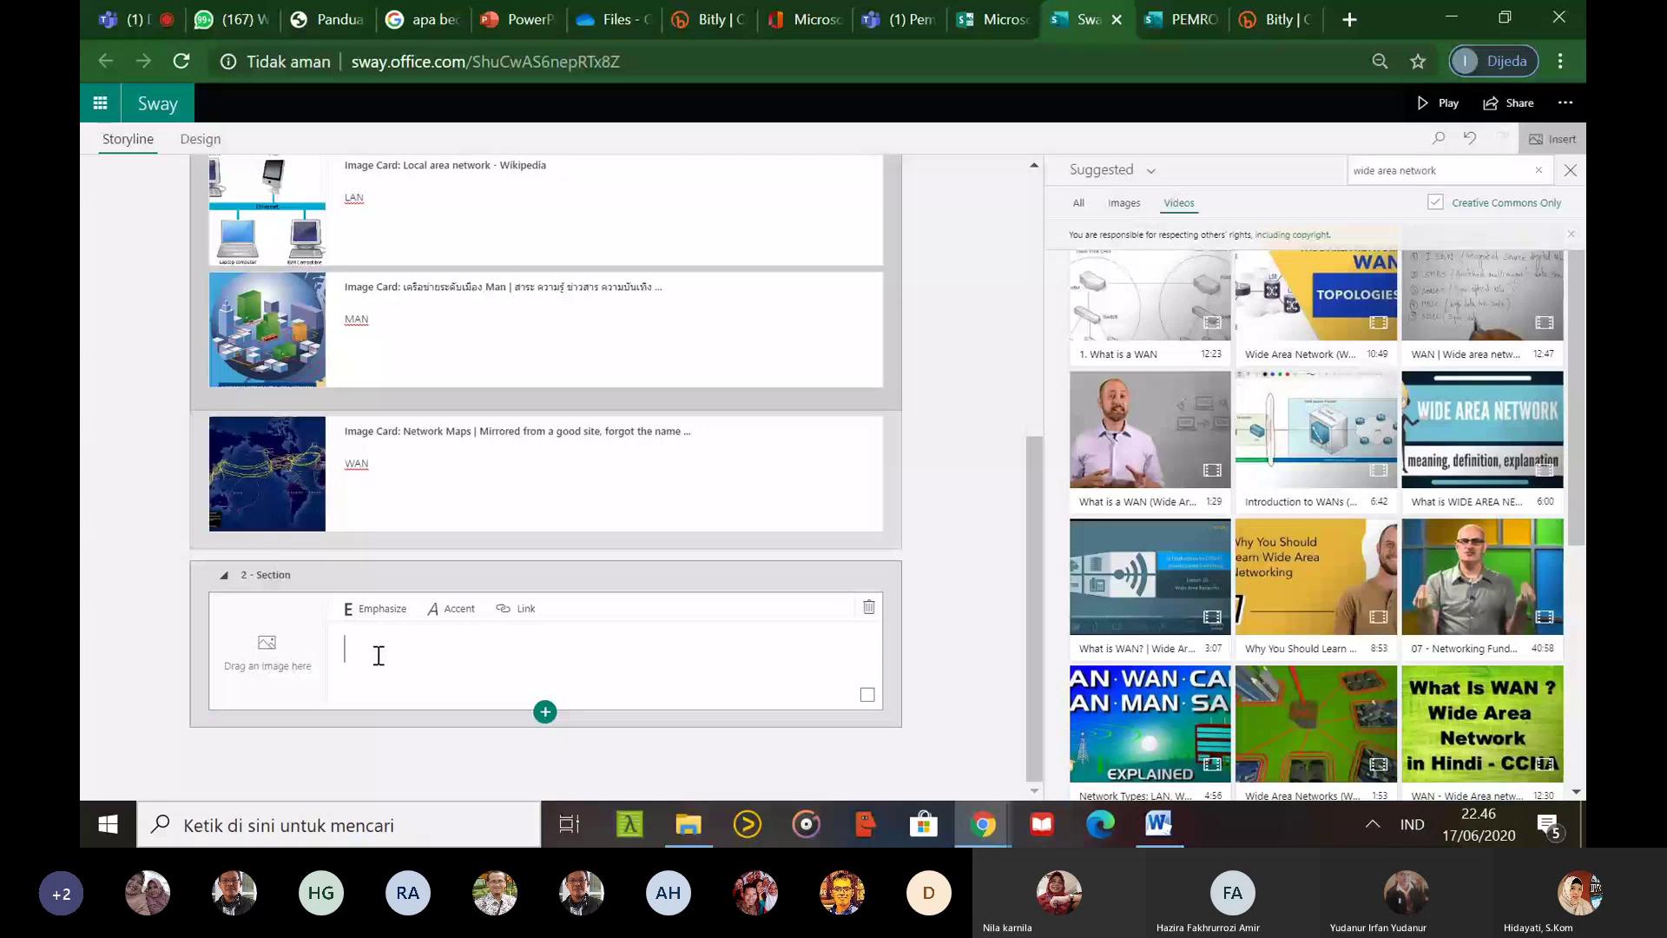
text(Simaklah video tentang jaringa)
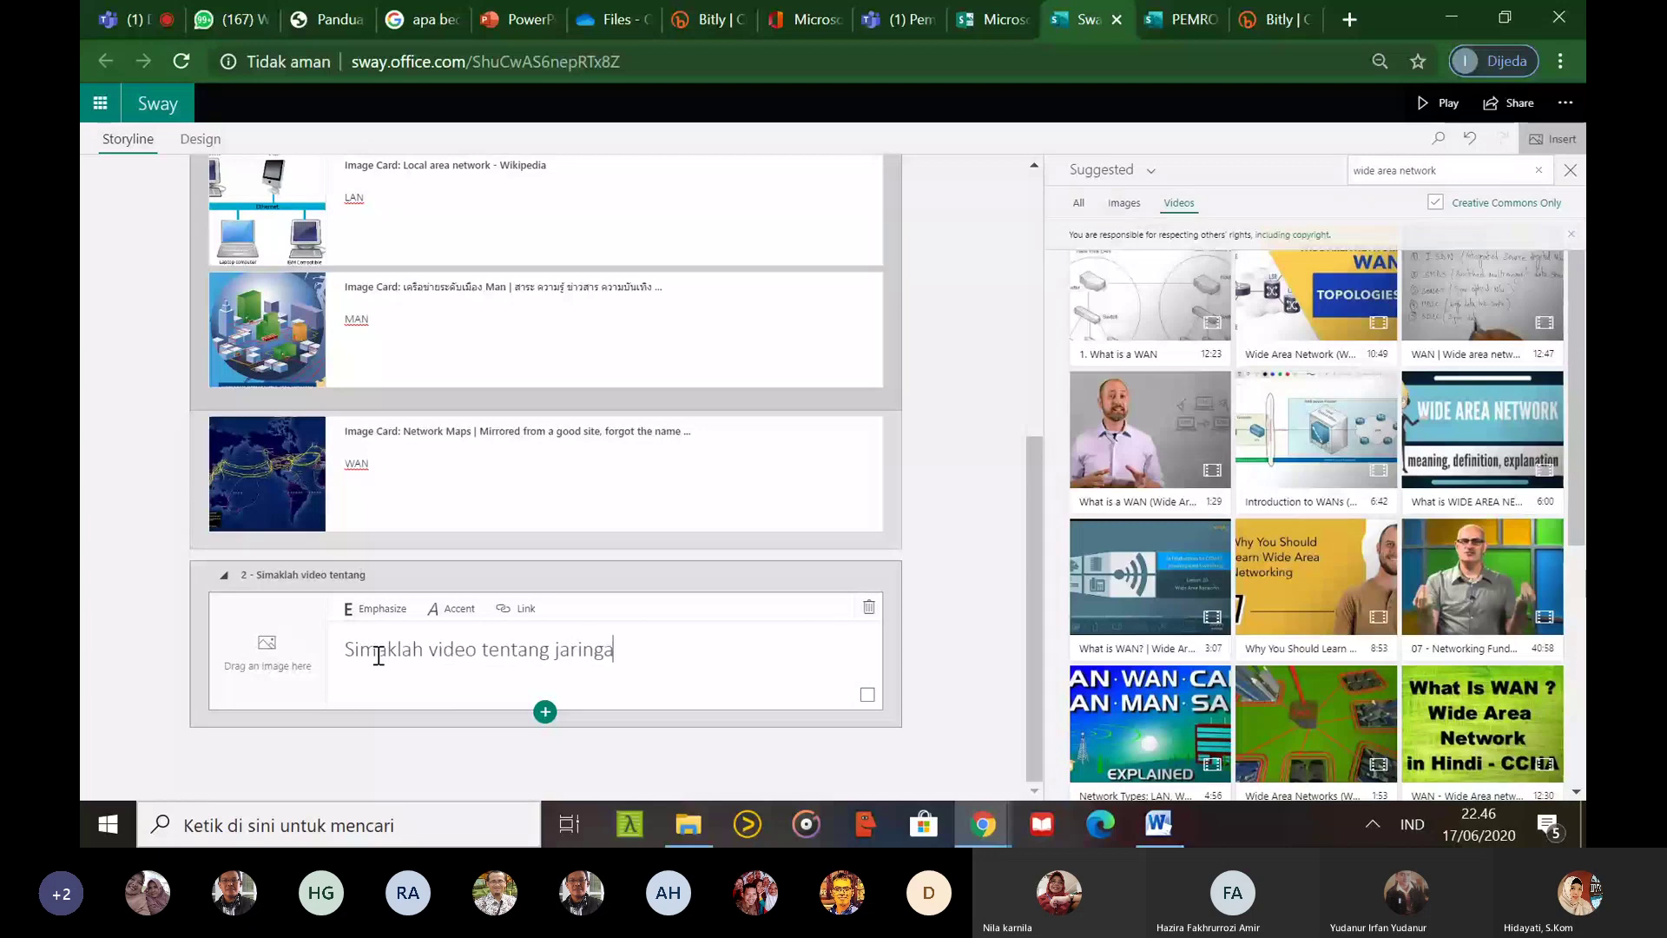
text(n berikut)
key(Return)
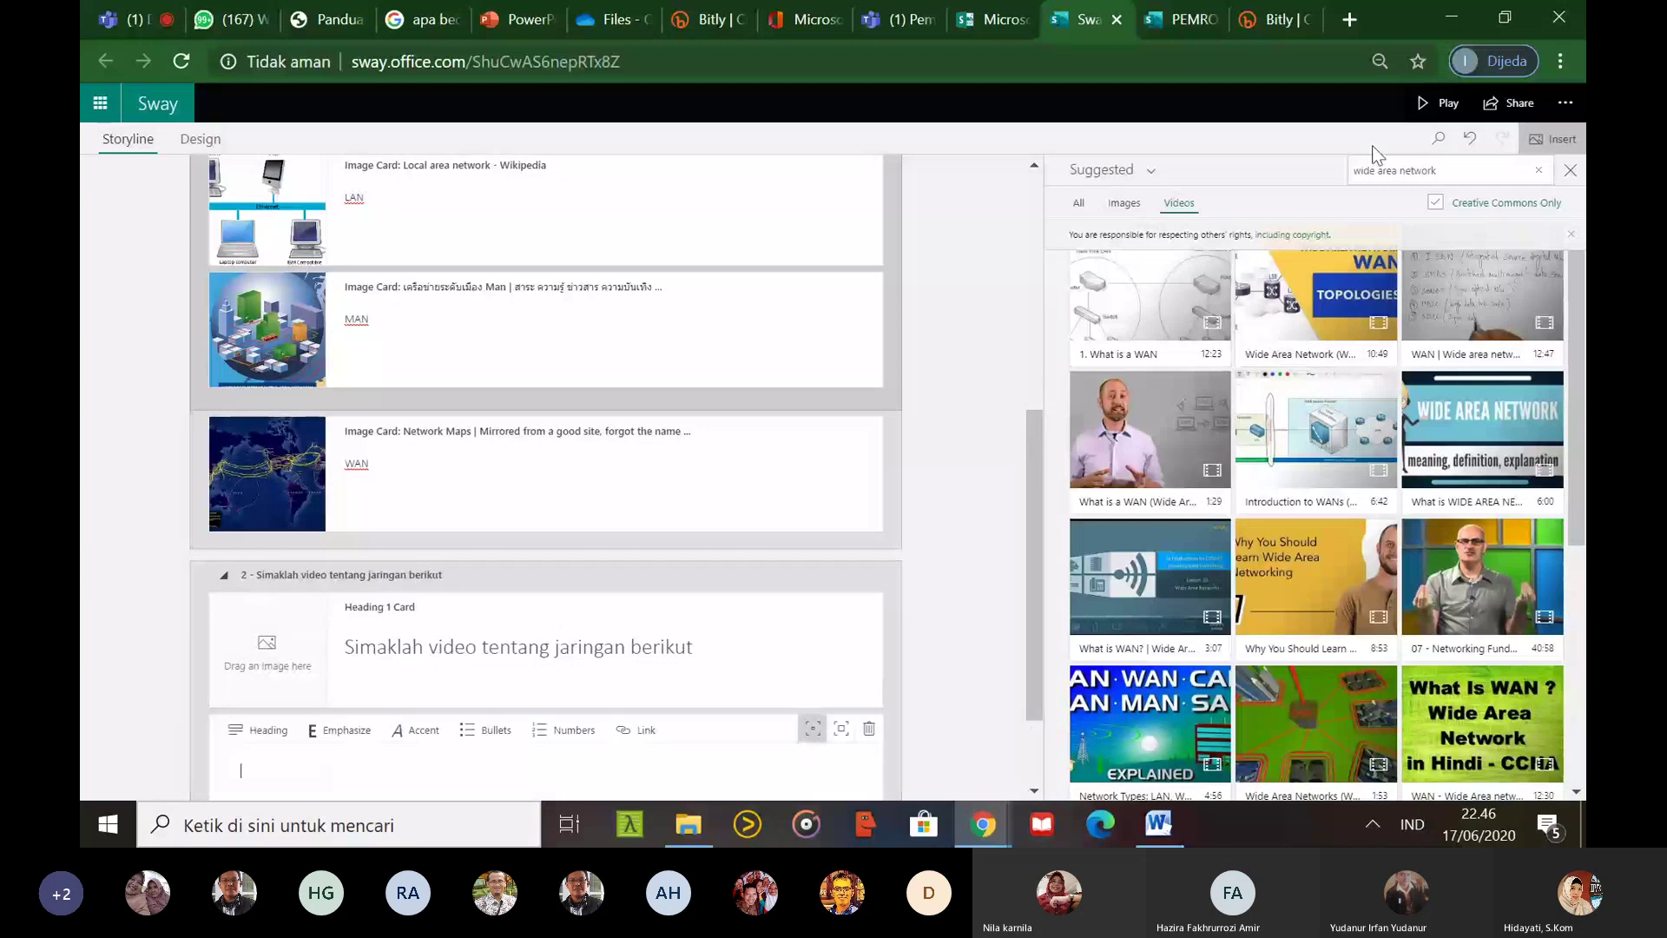
Search videos for "video jaringan" and add the "Bagaimana cara kerja Internet?" video as a card under the new heading
click(1371, 171)
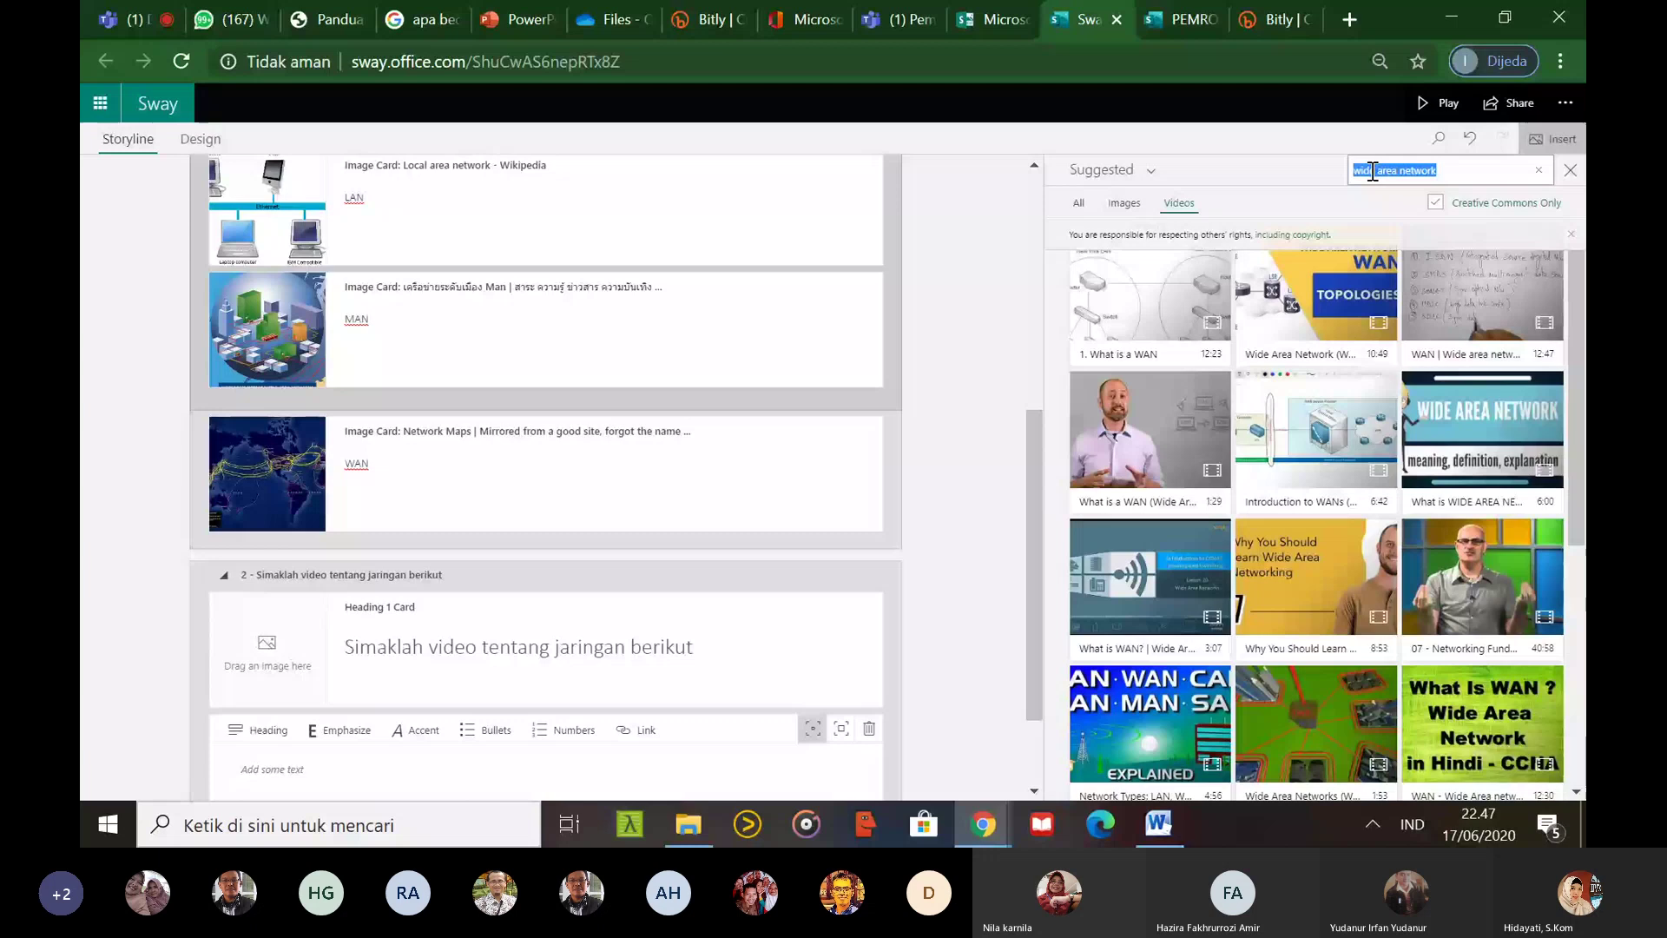
text(video jaringan)
key(Return)
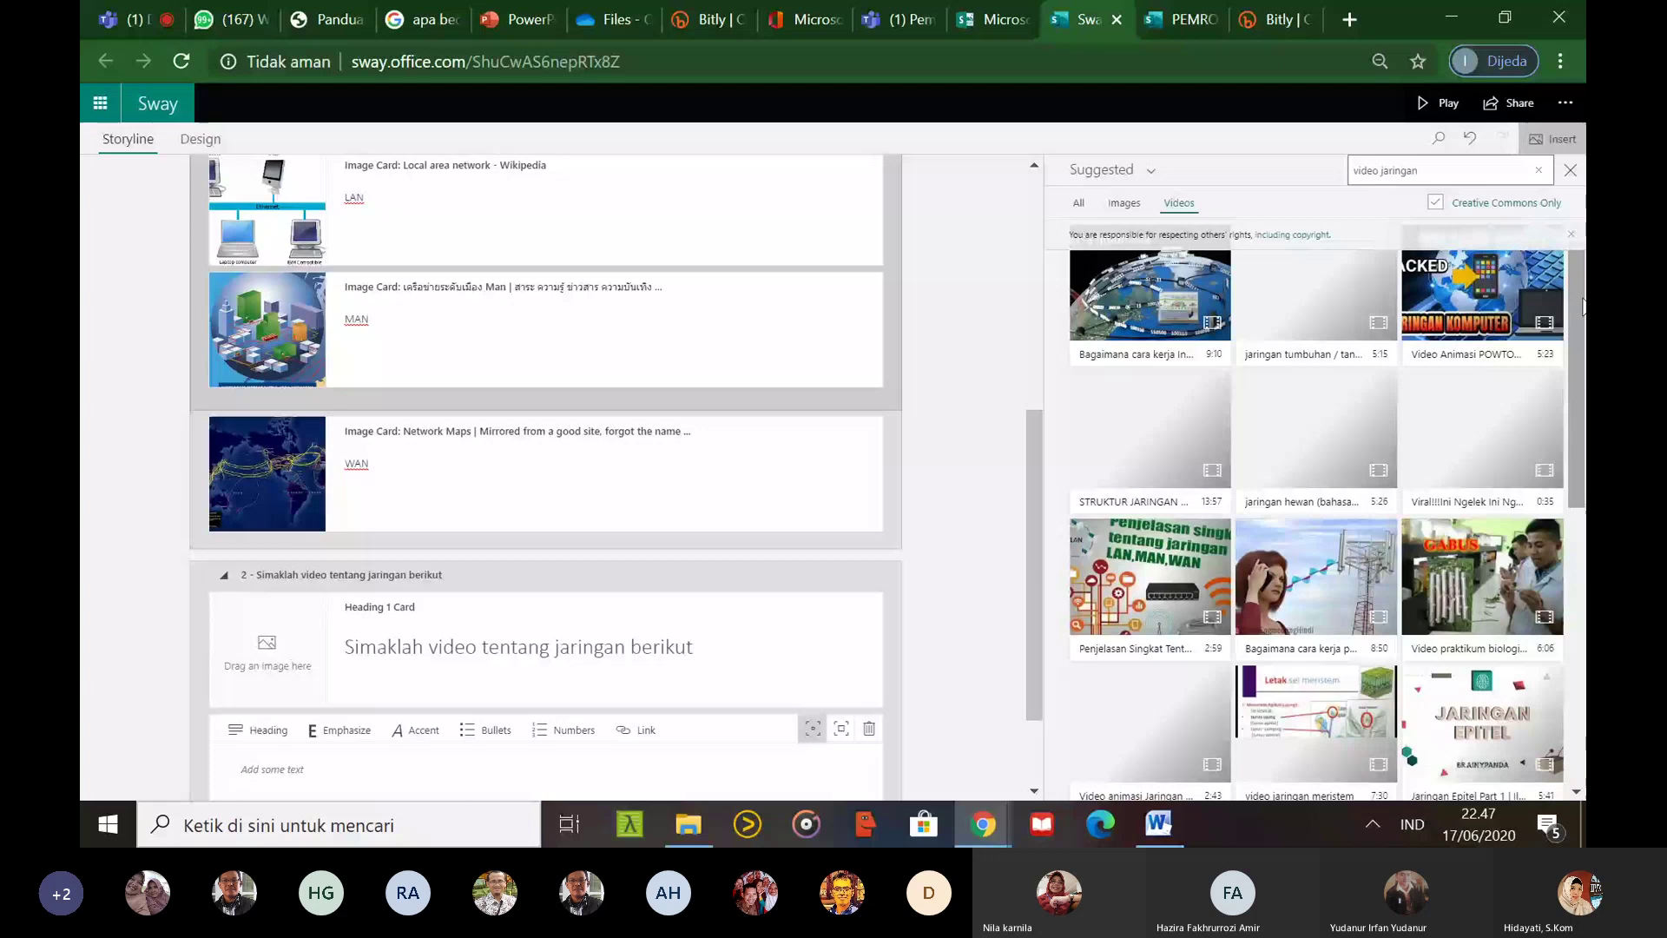
drag(1146, 313, 474, 712)
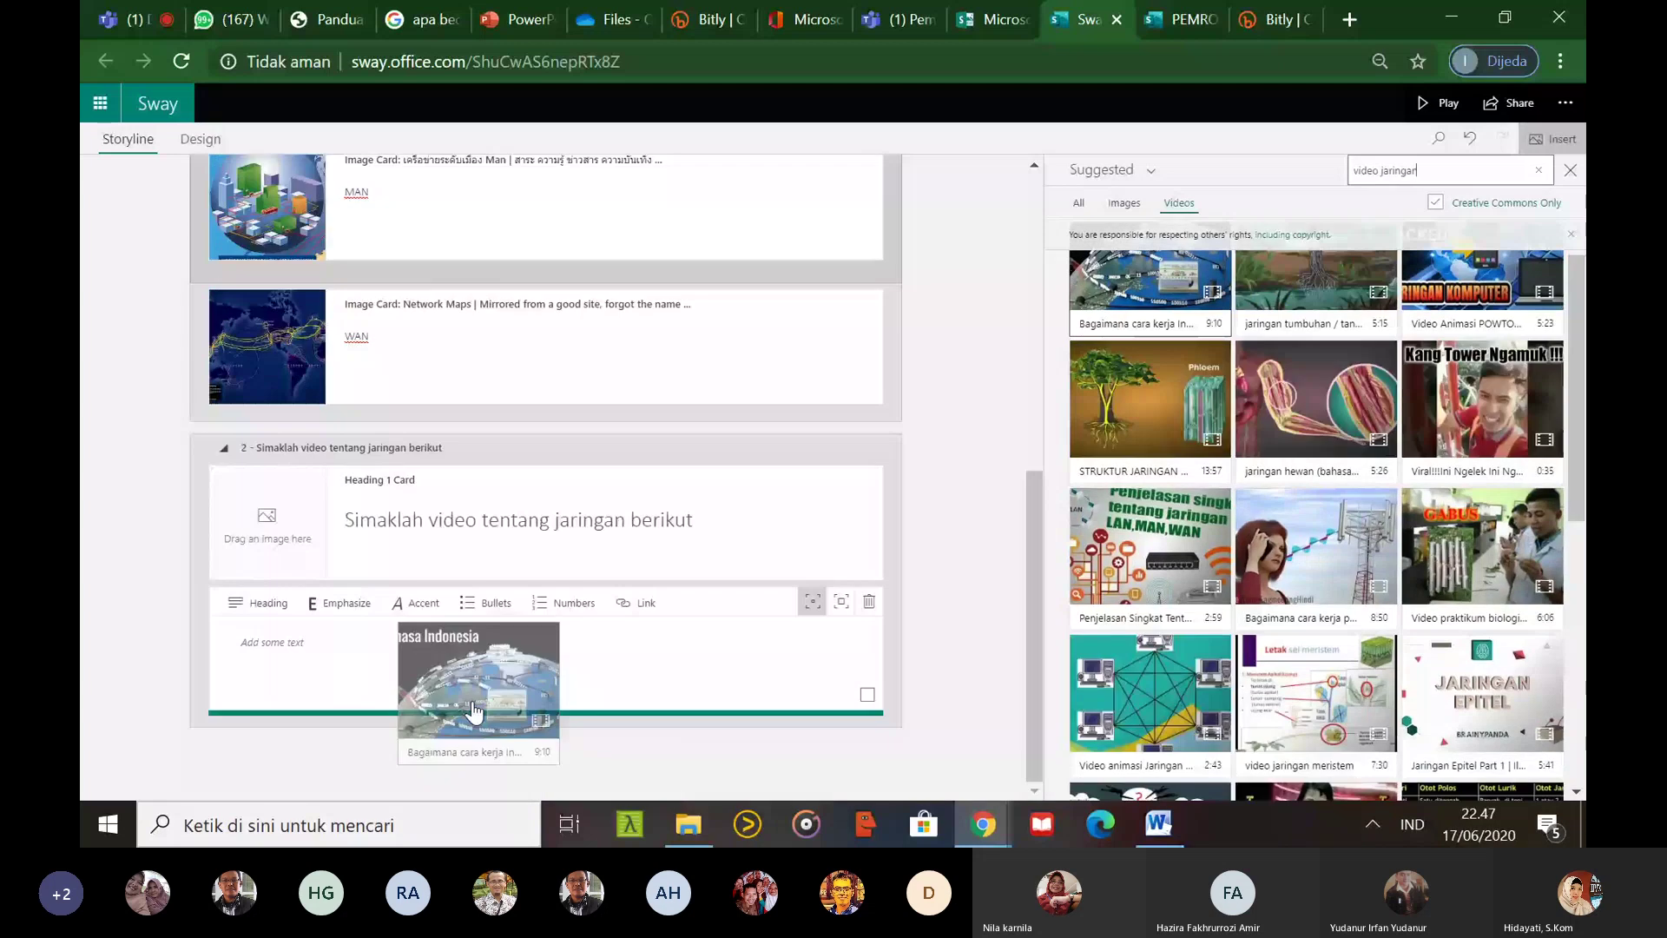
drag(474, 712, 469, 692)
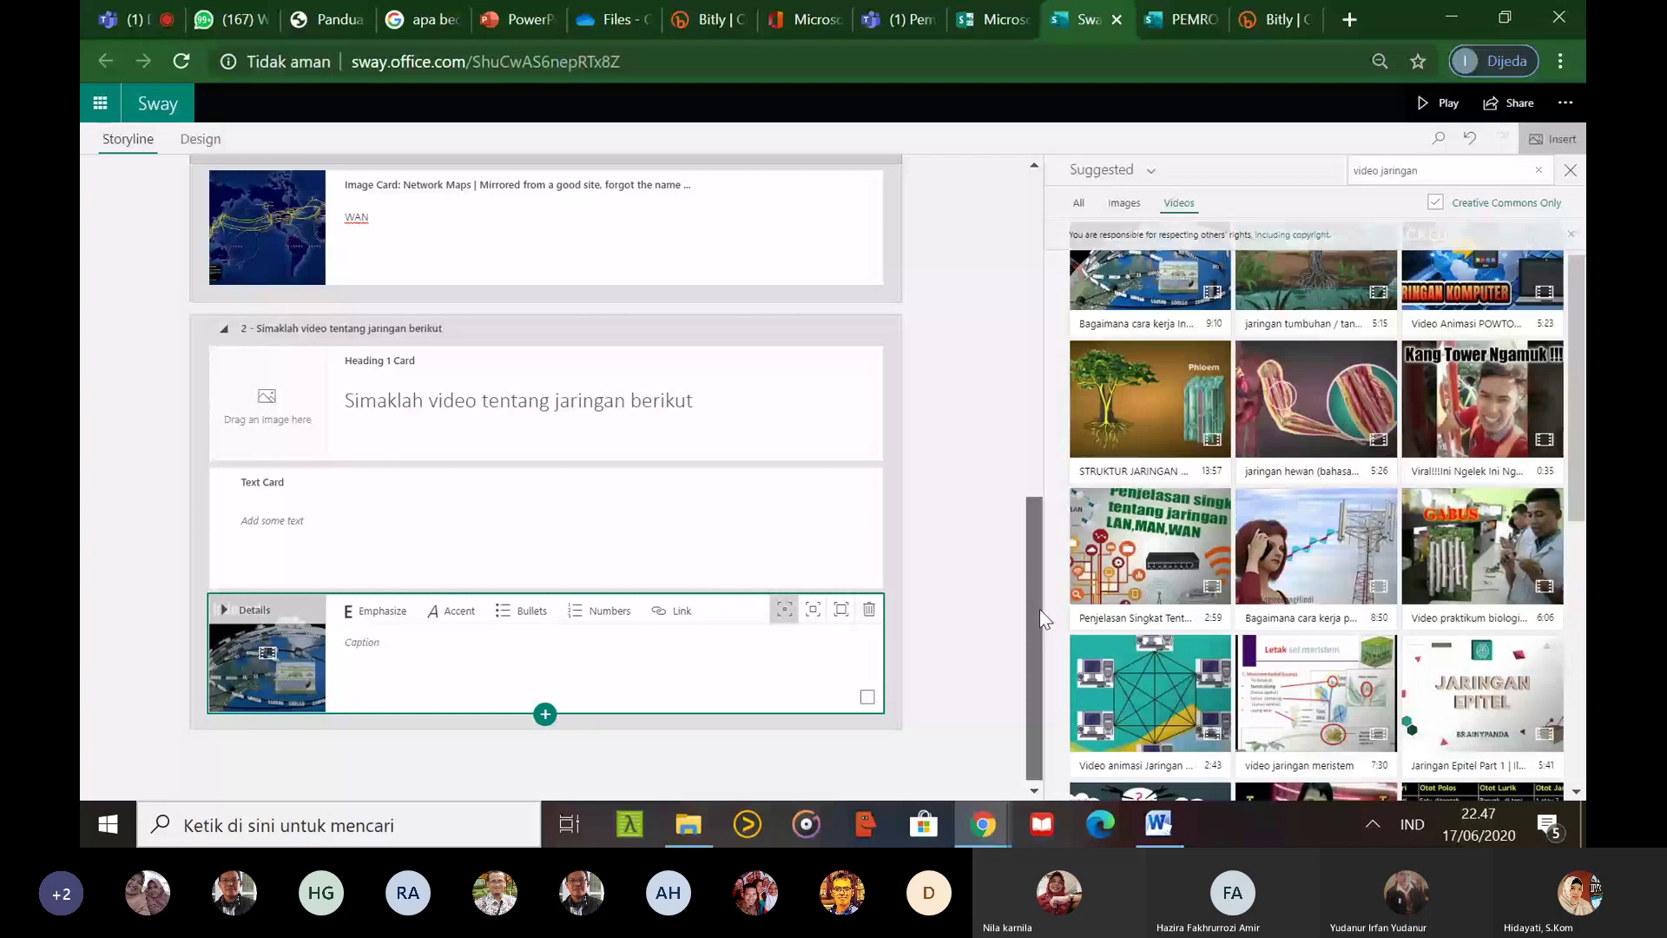
Delete the empty text card above the video card and review the storyline from the title card down to the video
drag(1039, 607, 1033, 561)
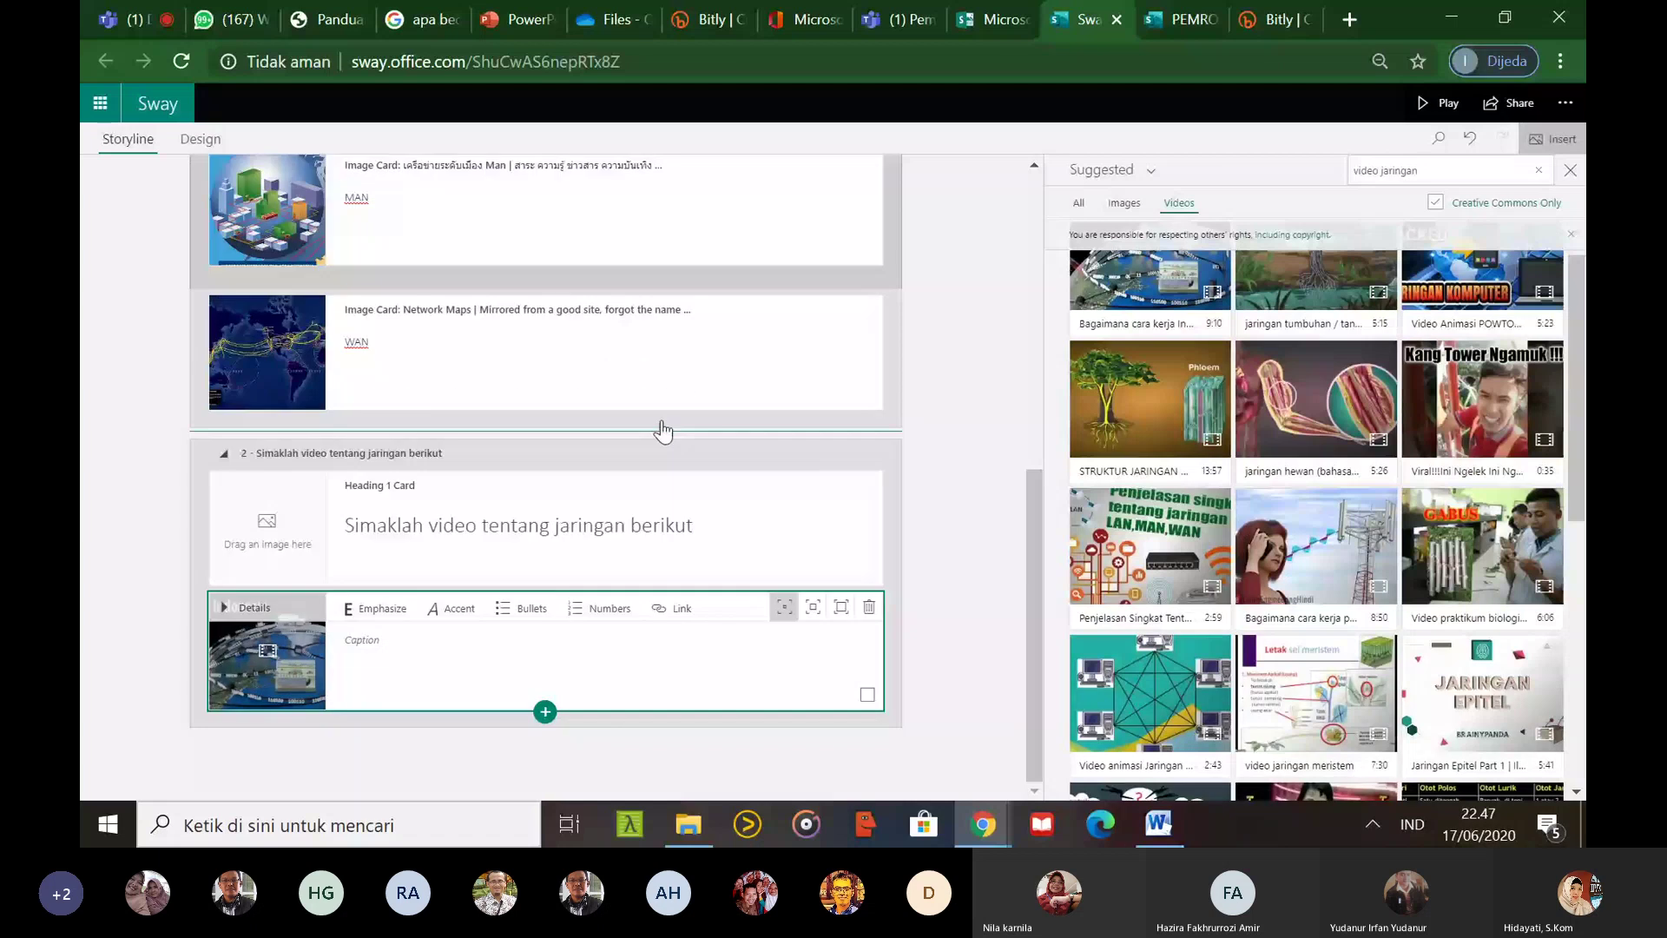
scroll(1559, 421, up, 1)
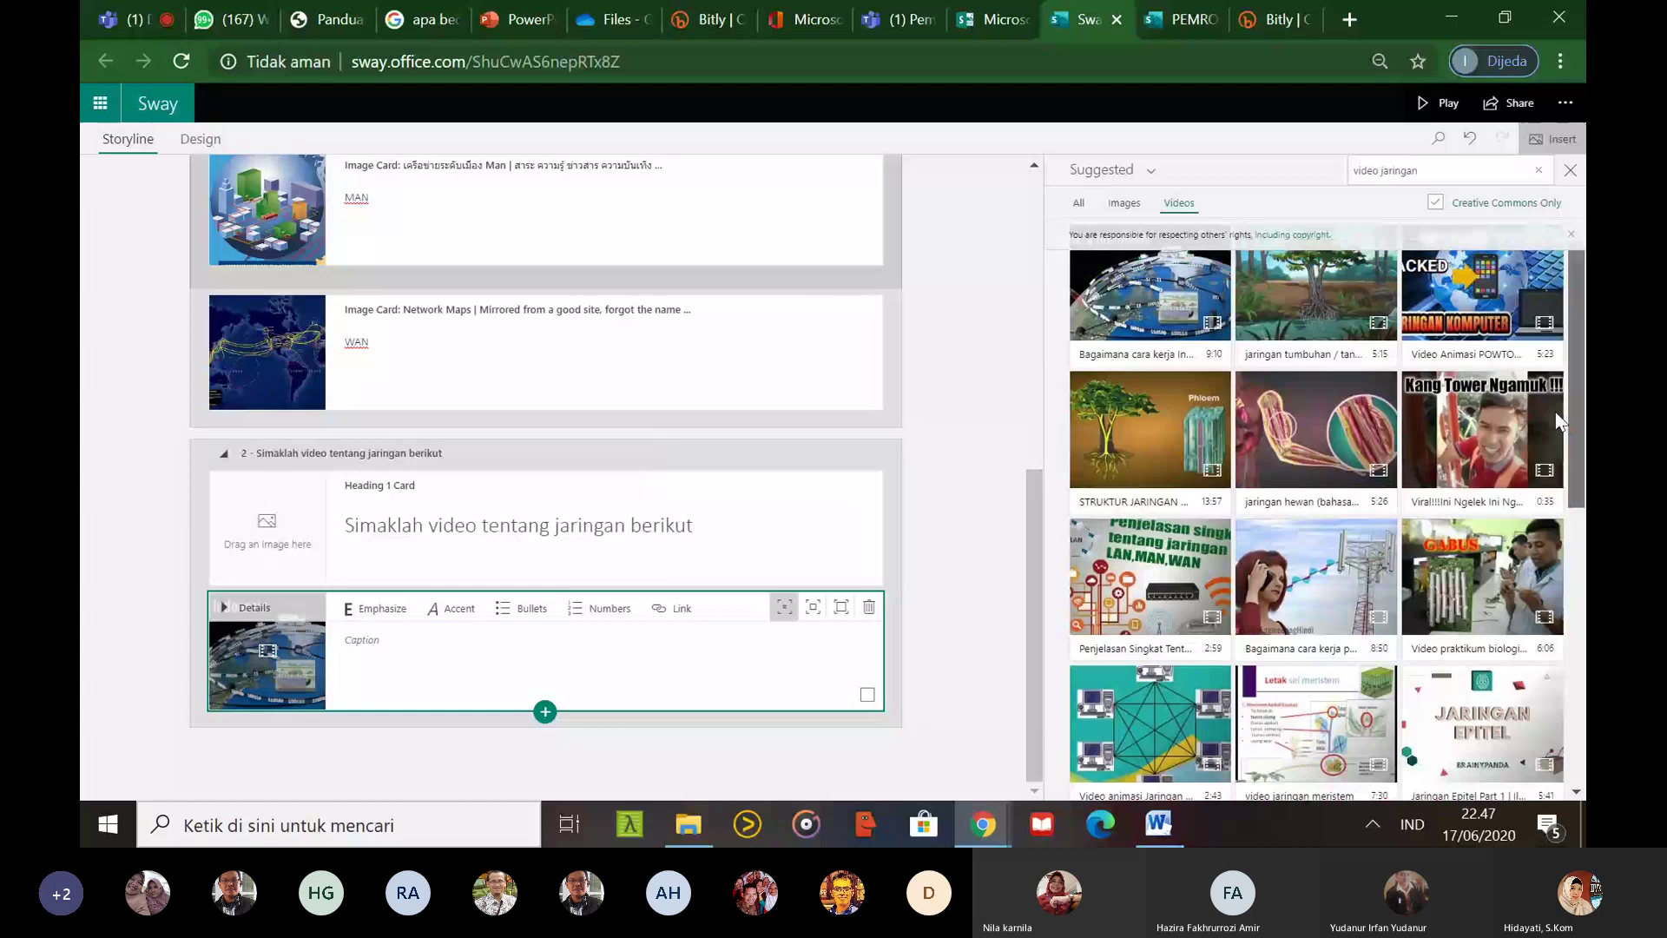
scroll(1023, 457, up, 3)
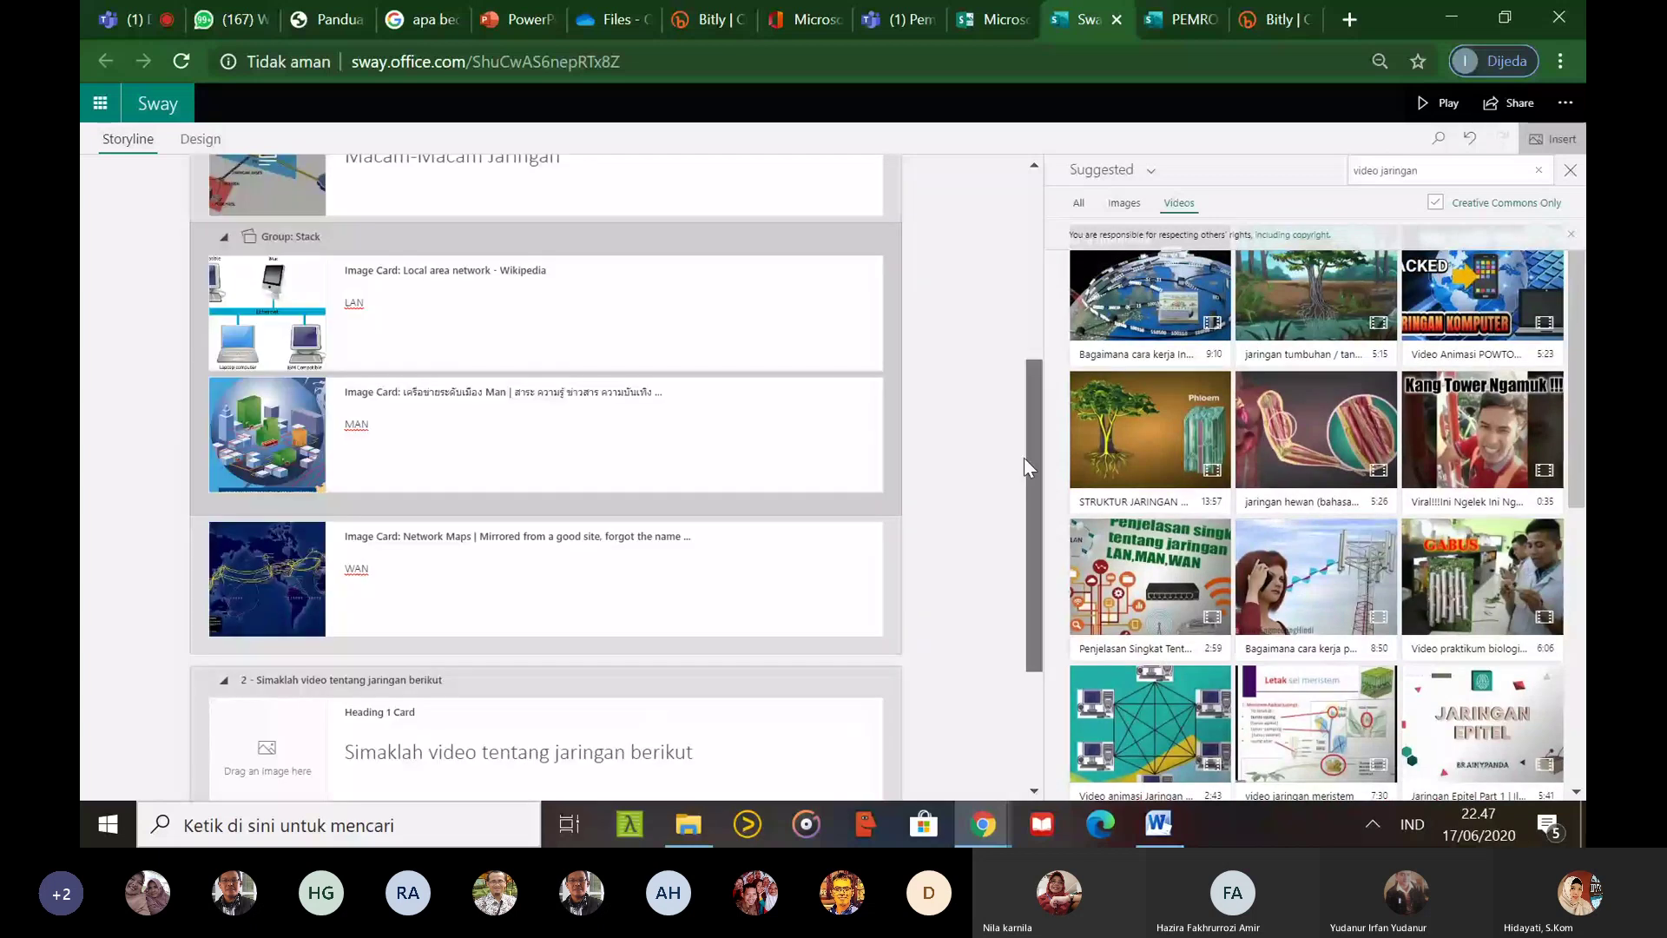
scroll(1033, 425, up, 5)
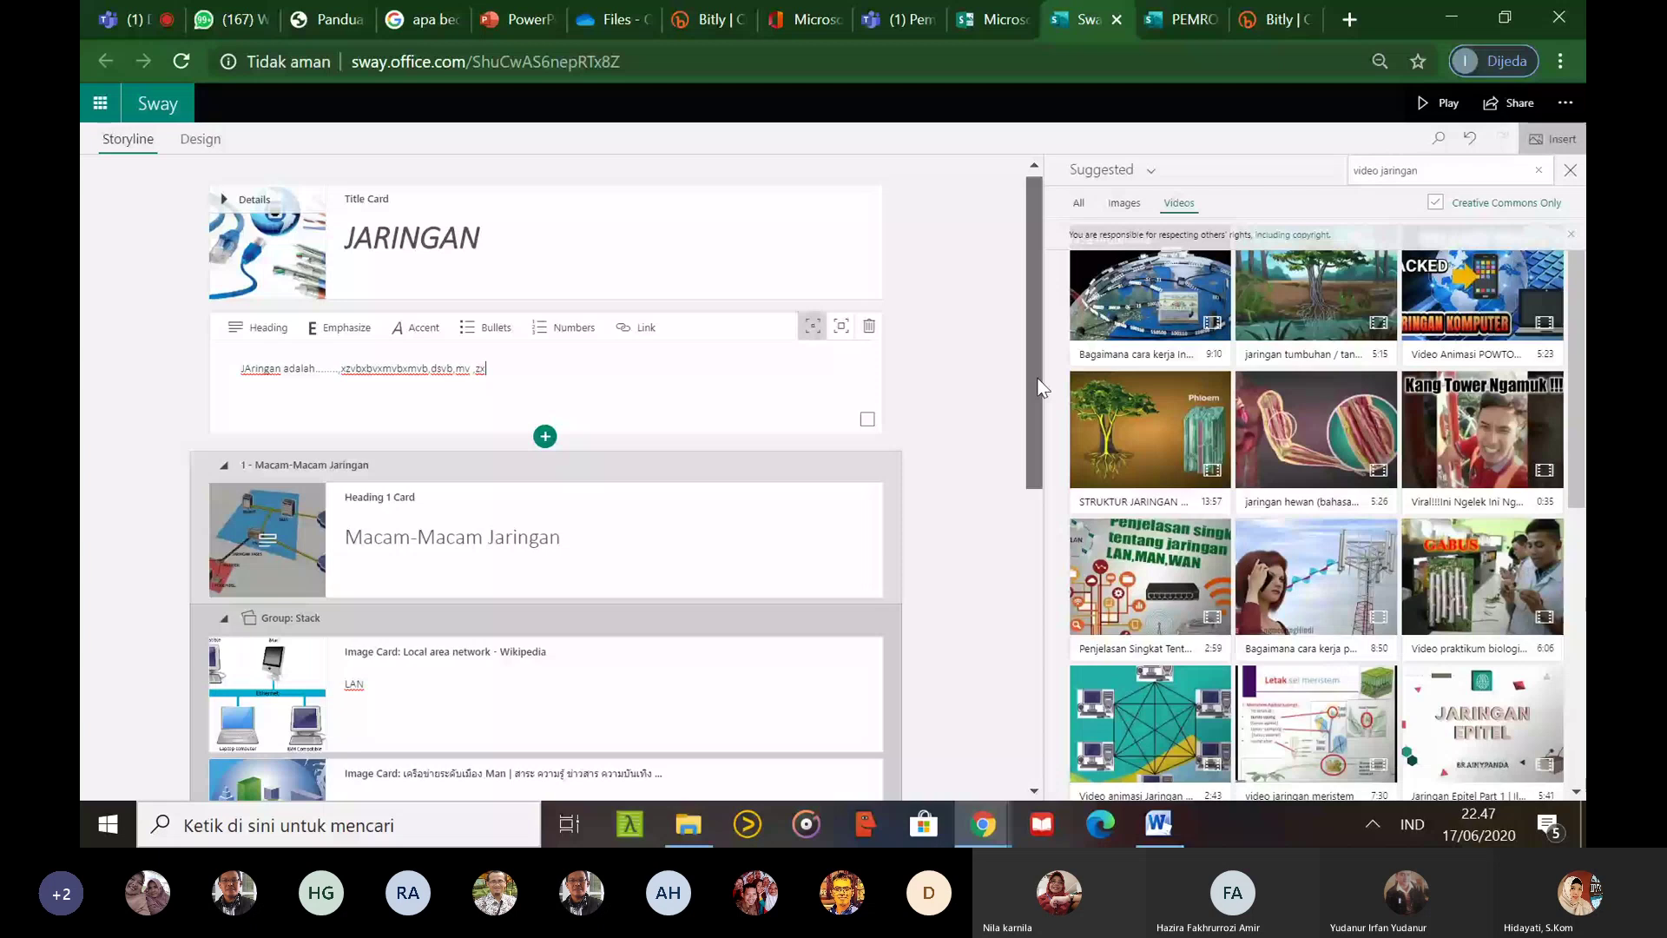
drag(1040, 386, 825, 741)
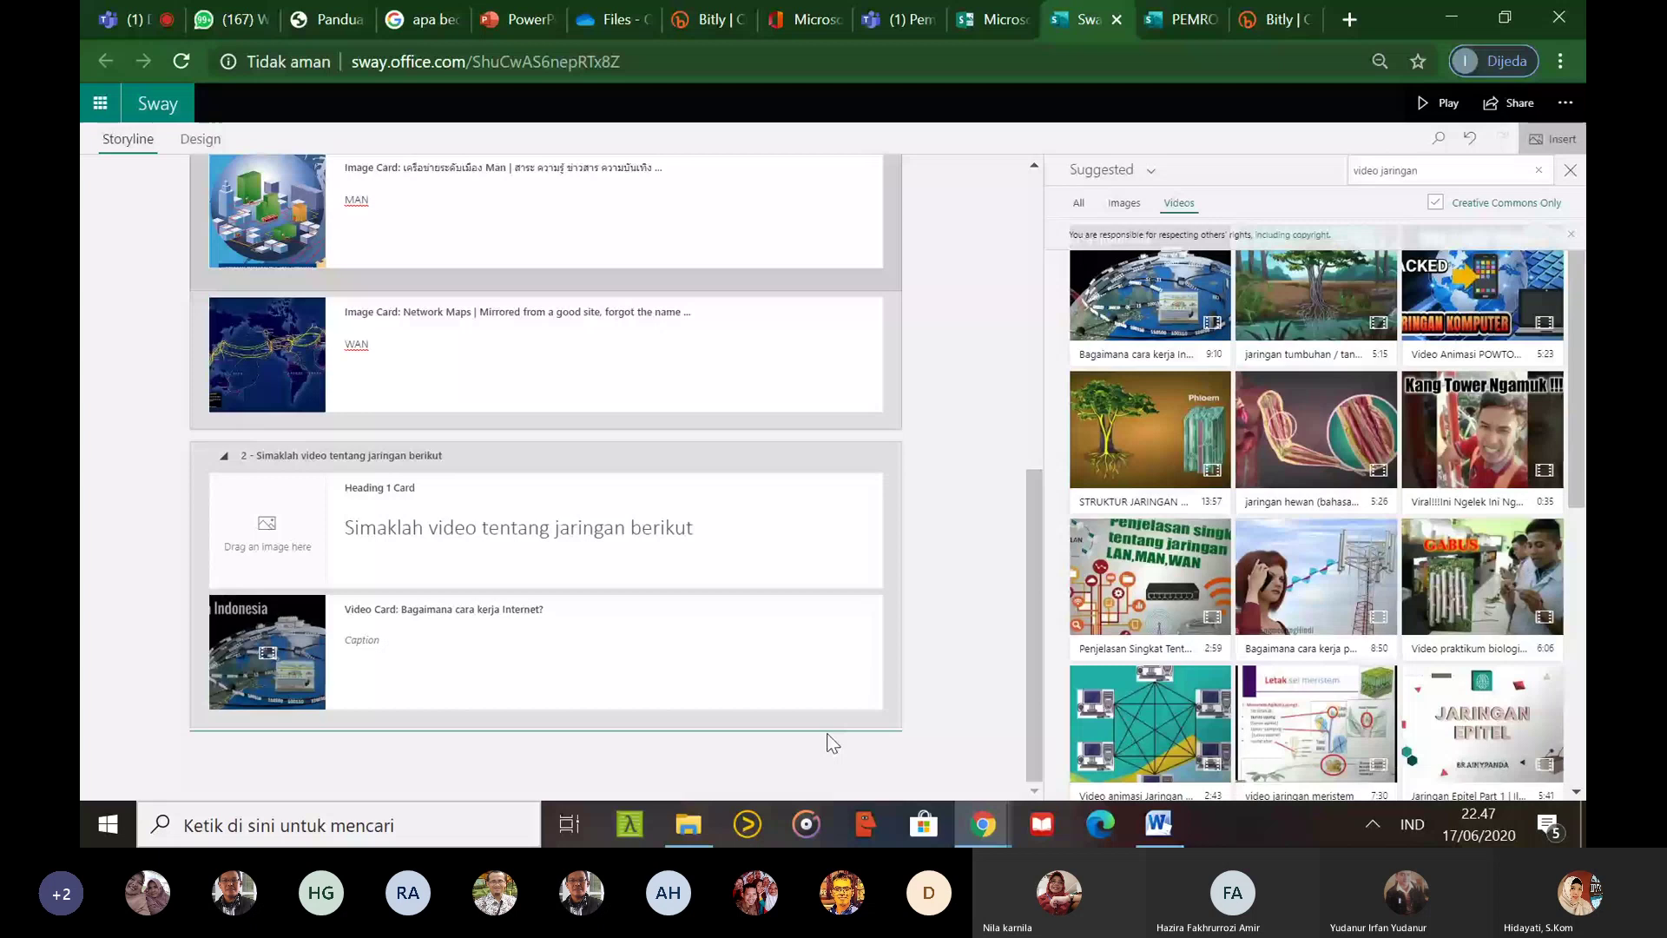
click(838, 677)
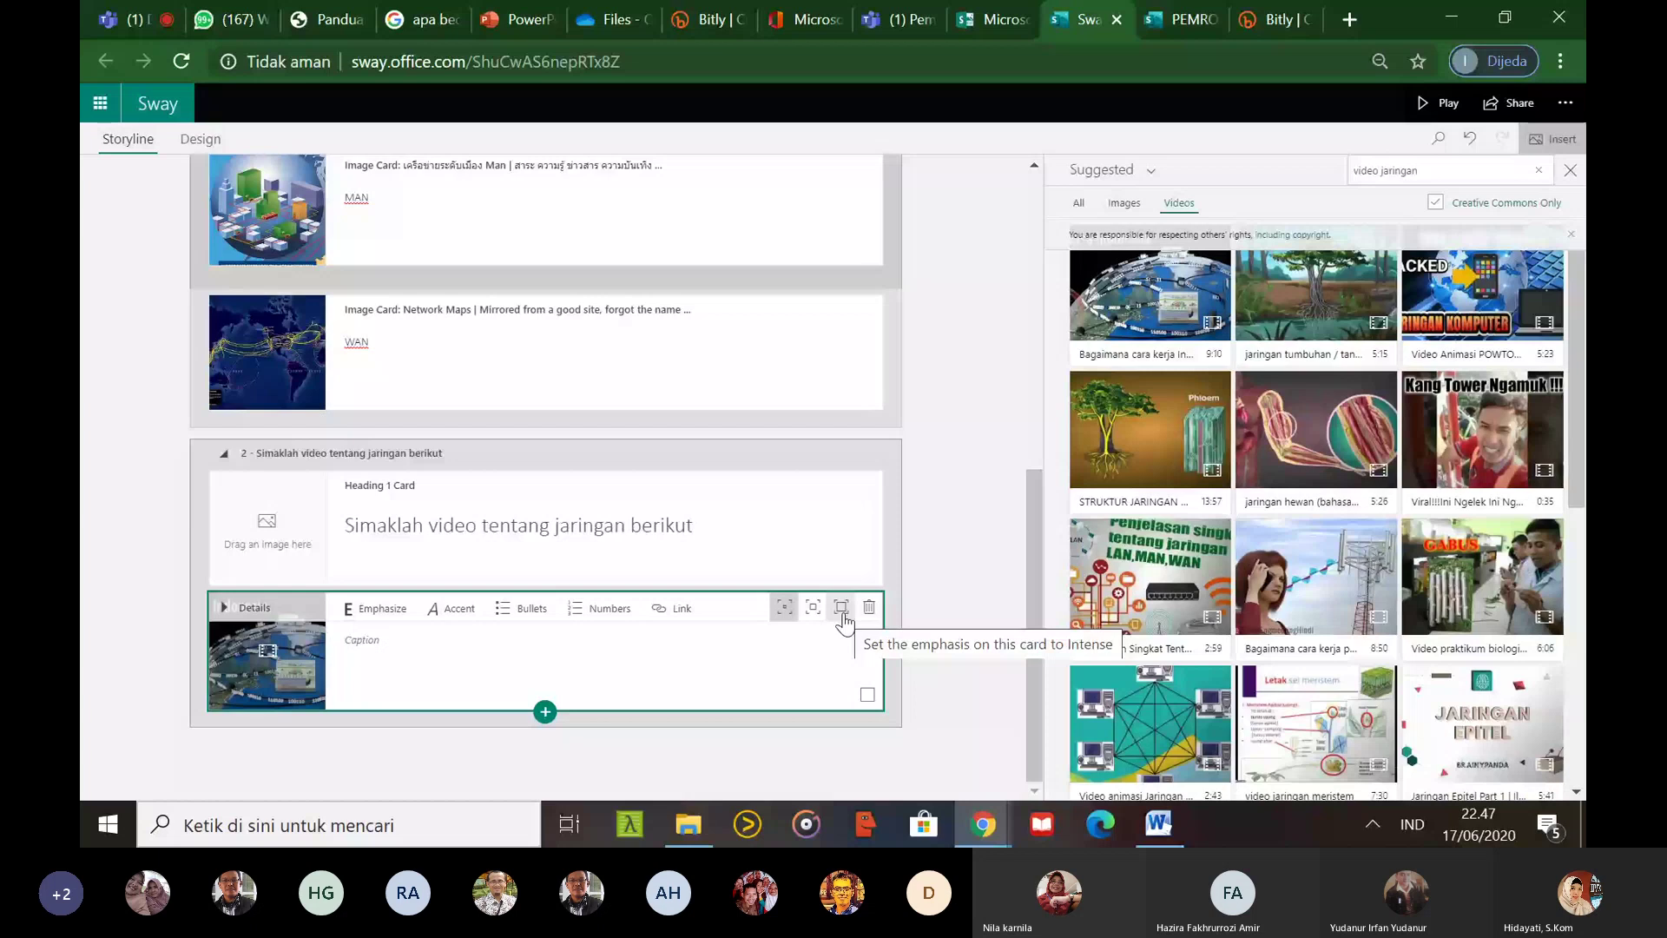
Insert an Embed card below the video card in the storyline
click(545, 711)
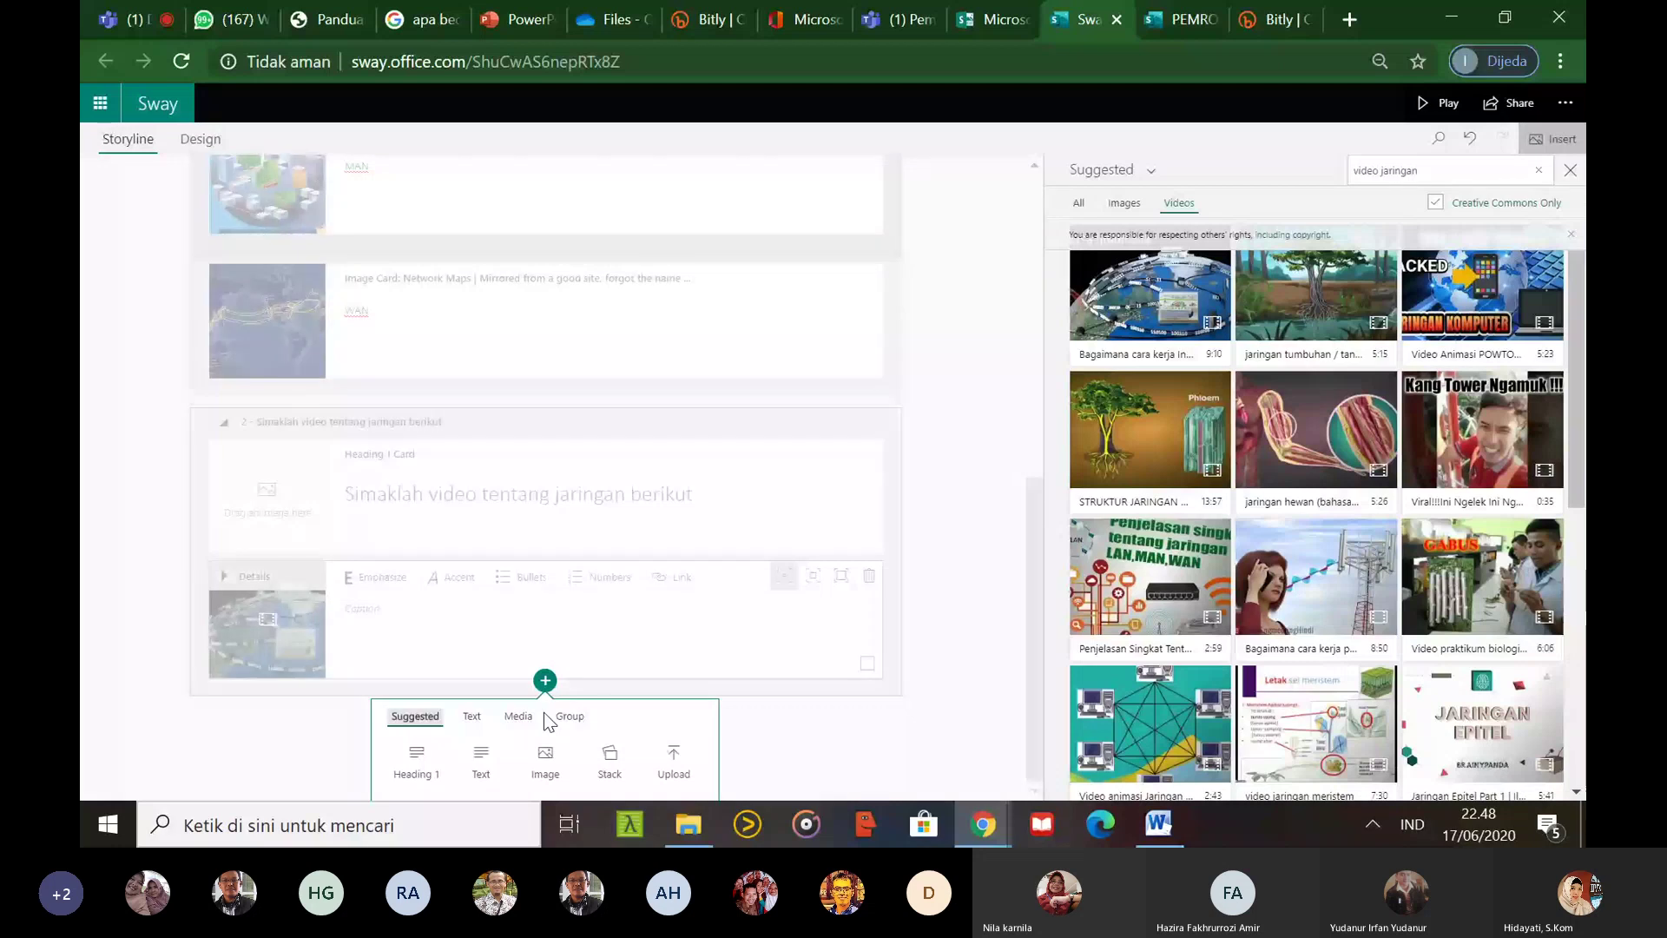
click(476, 717)
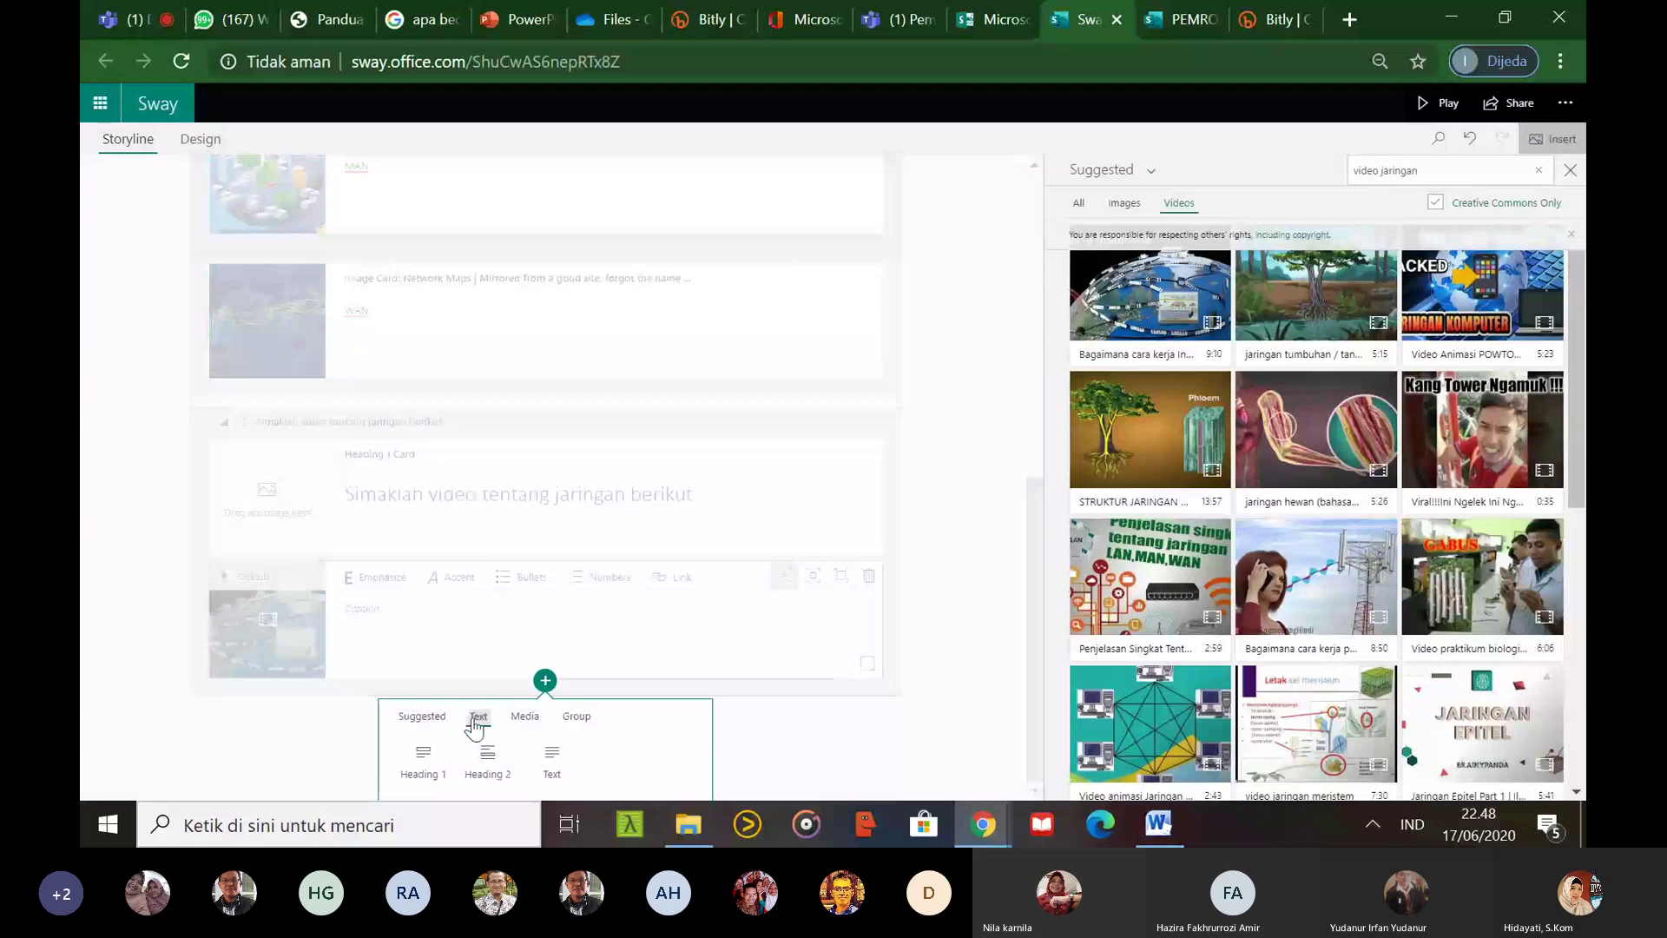
click(521, 718)
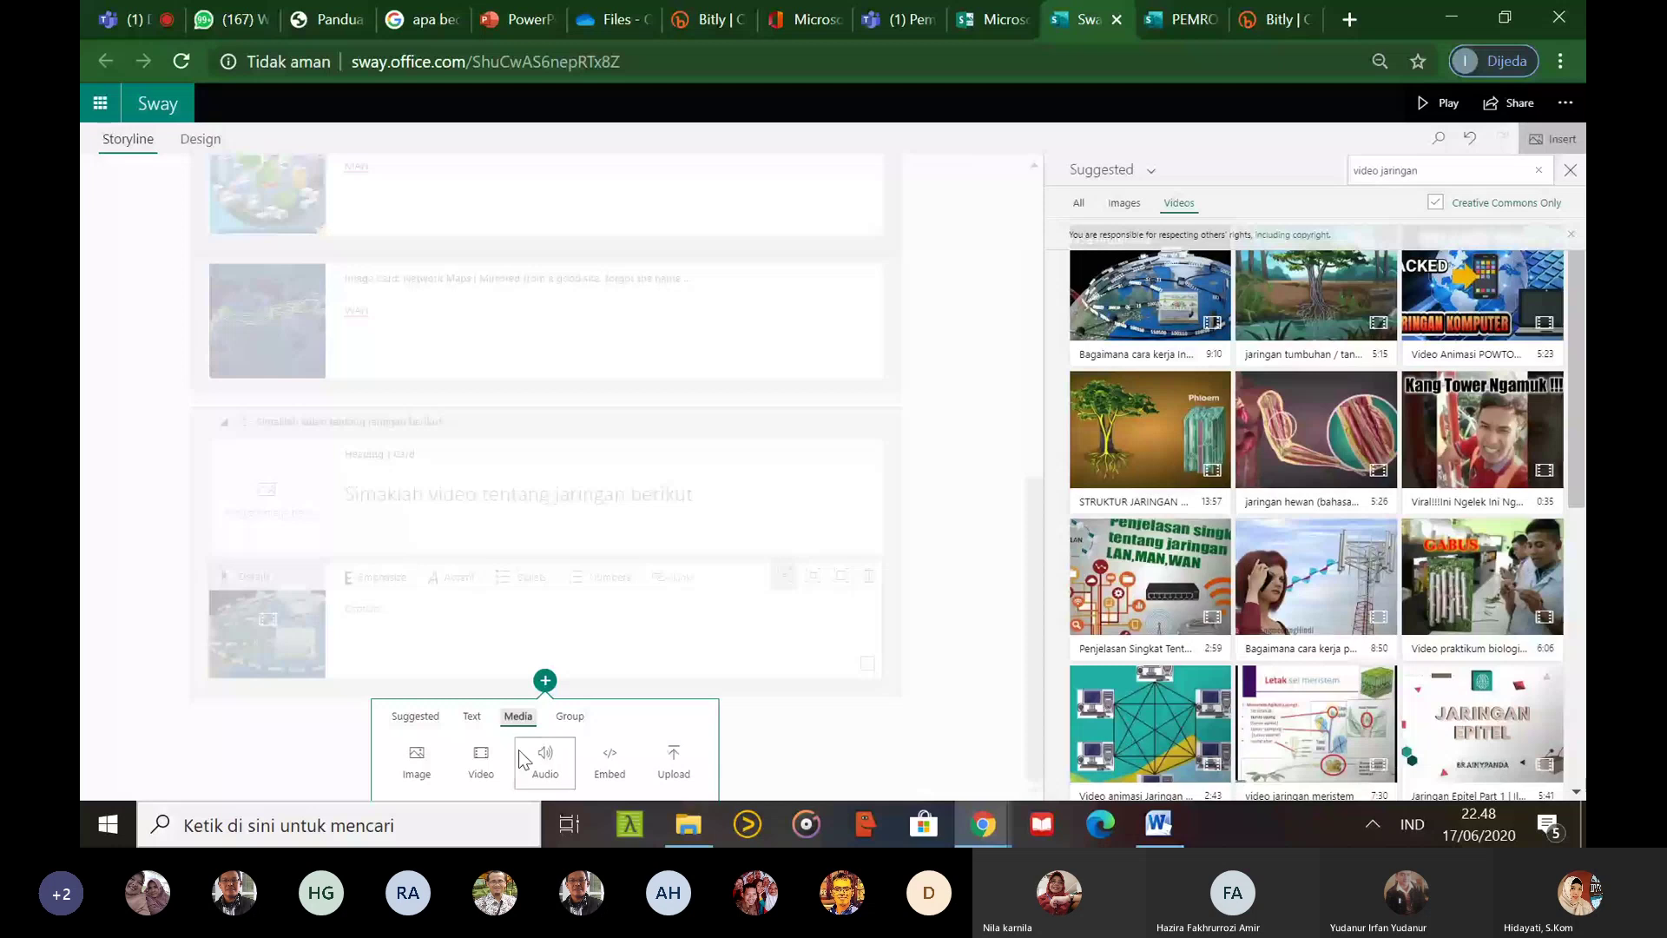
click(608, 763)
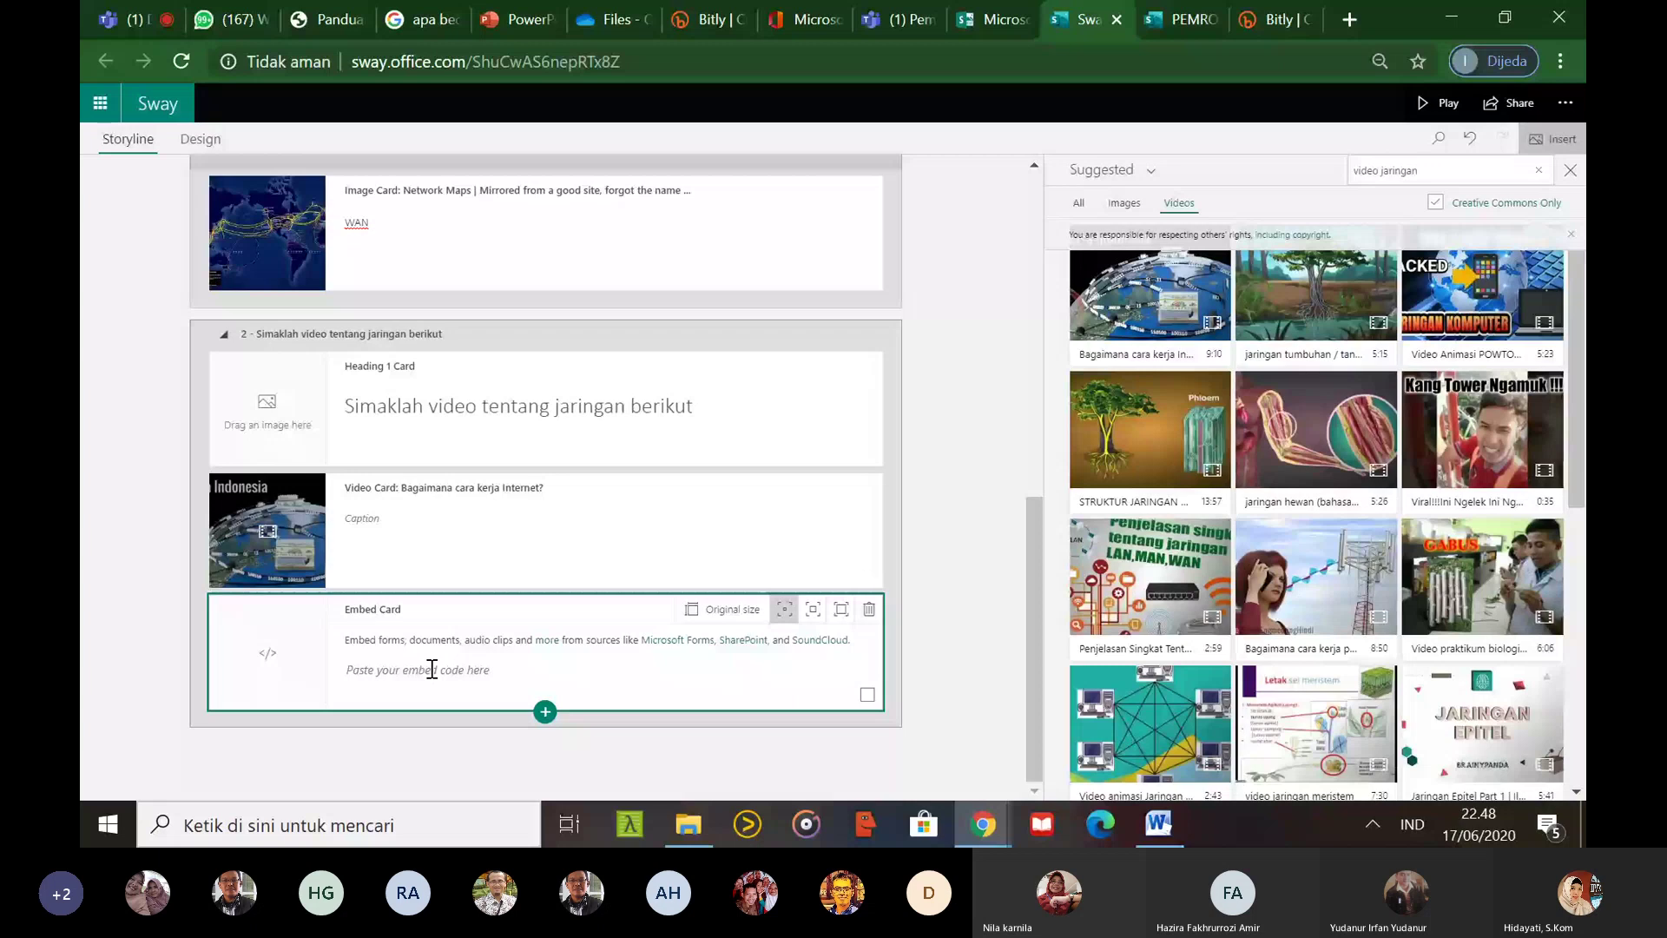
Switch to Microsoft Forms, open the quiz "Penilaian Harian 1 Pemrograman Web materi HTML" and copy its embed code from the sharing options
click(1164, 21)
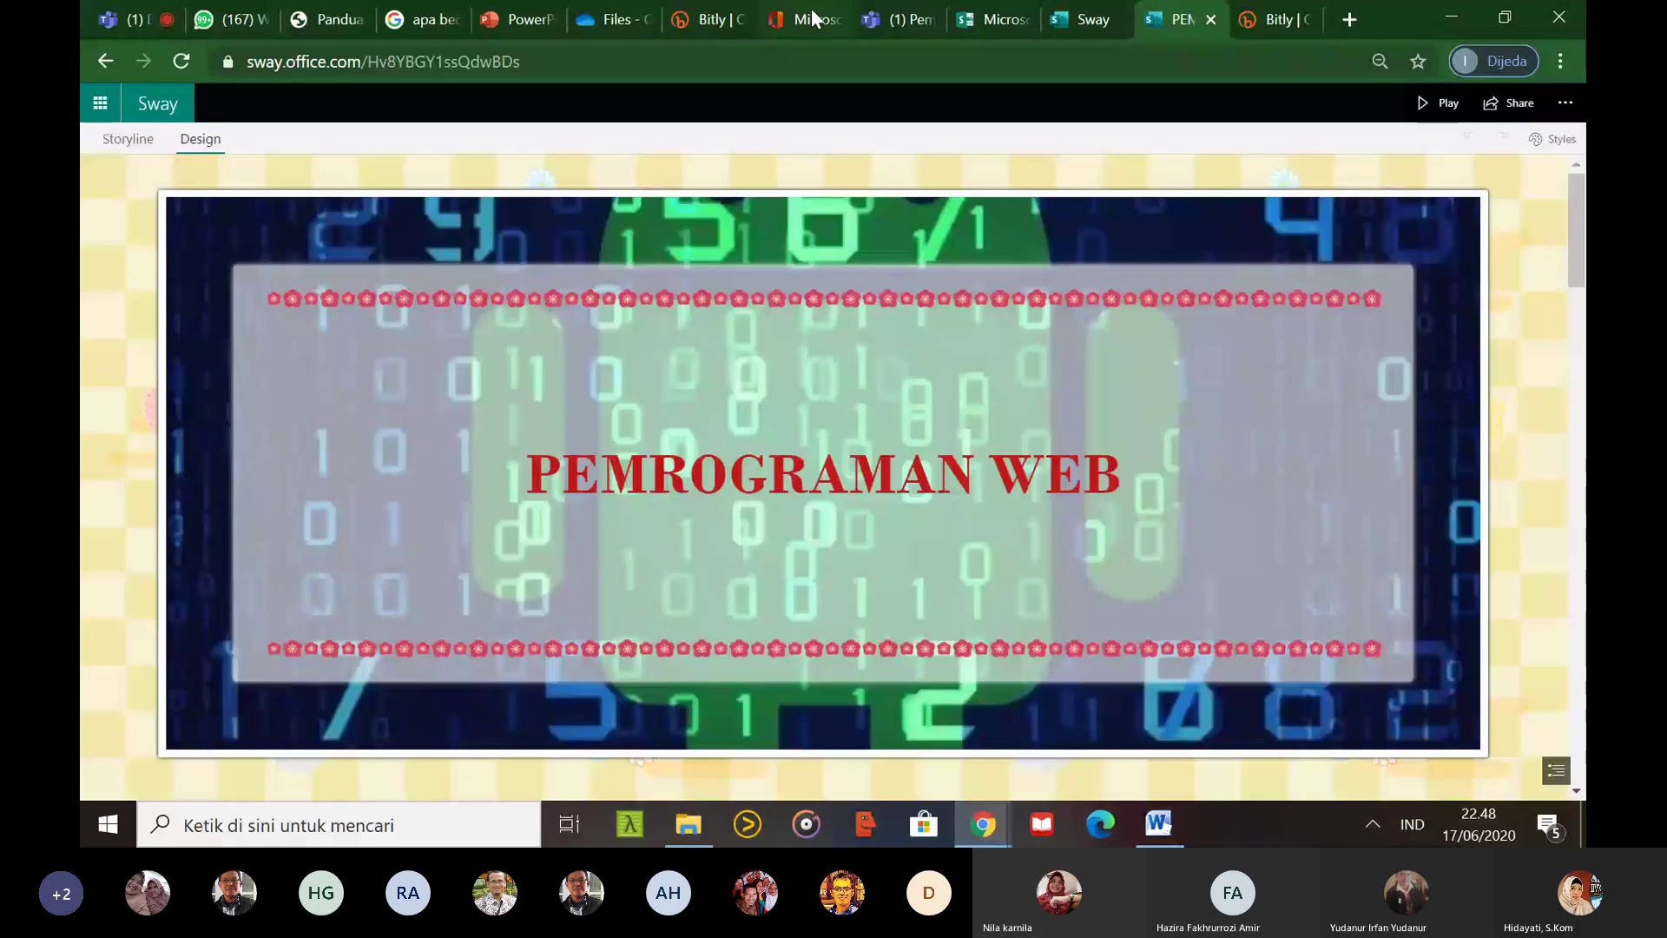
click(814, 17)
click(398, 367)
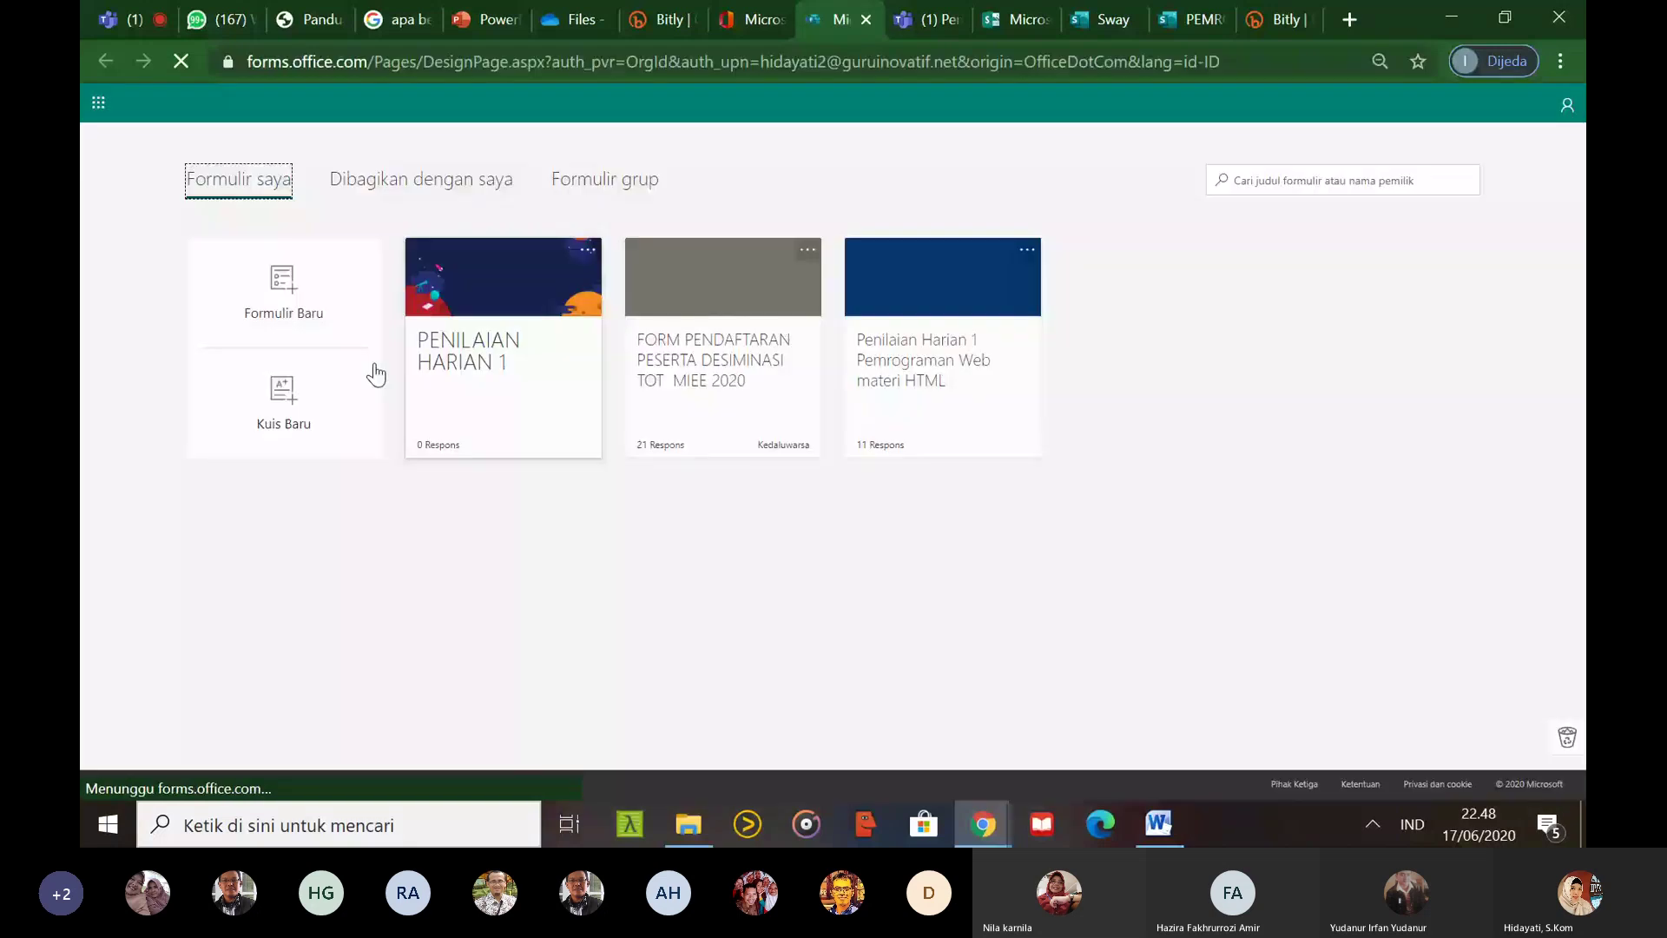
click(929, 340)
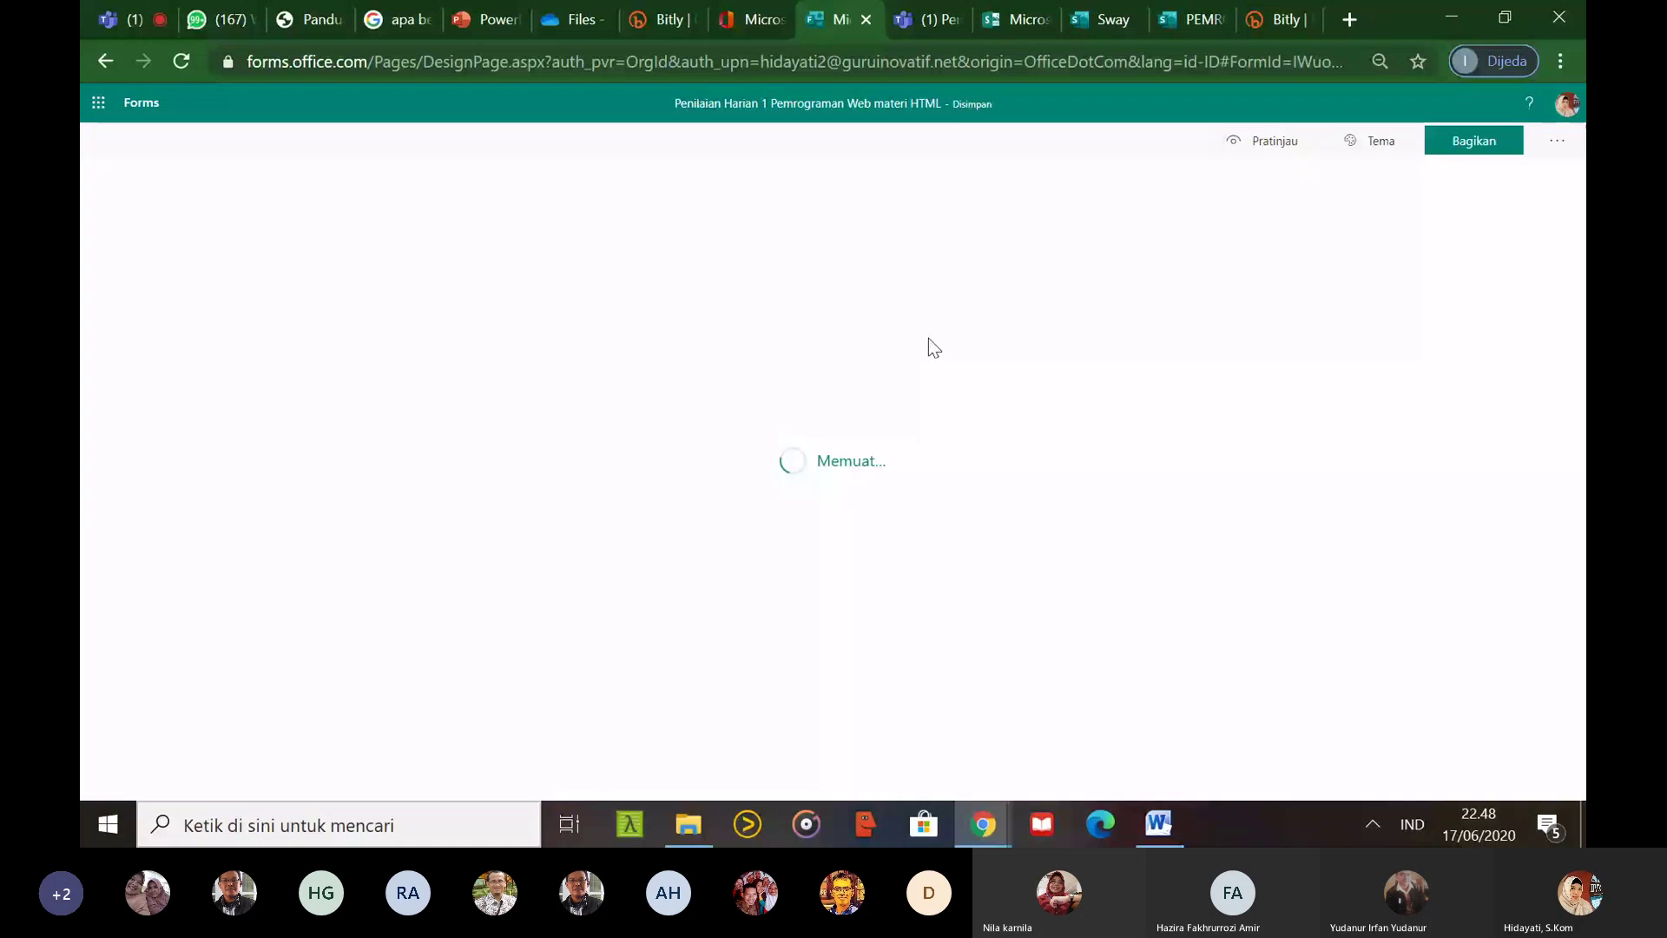
click(1556, 140)
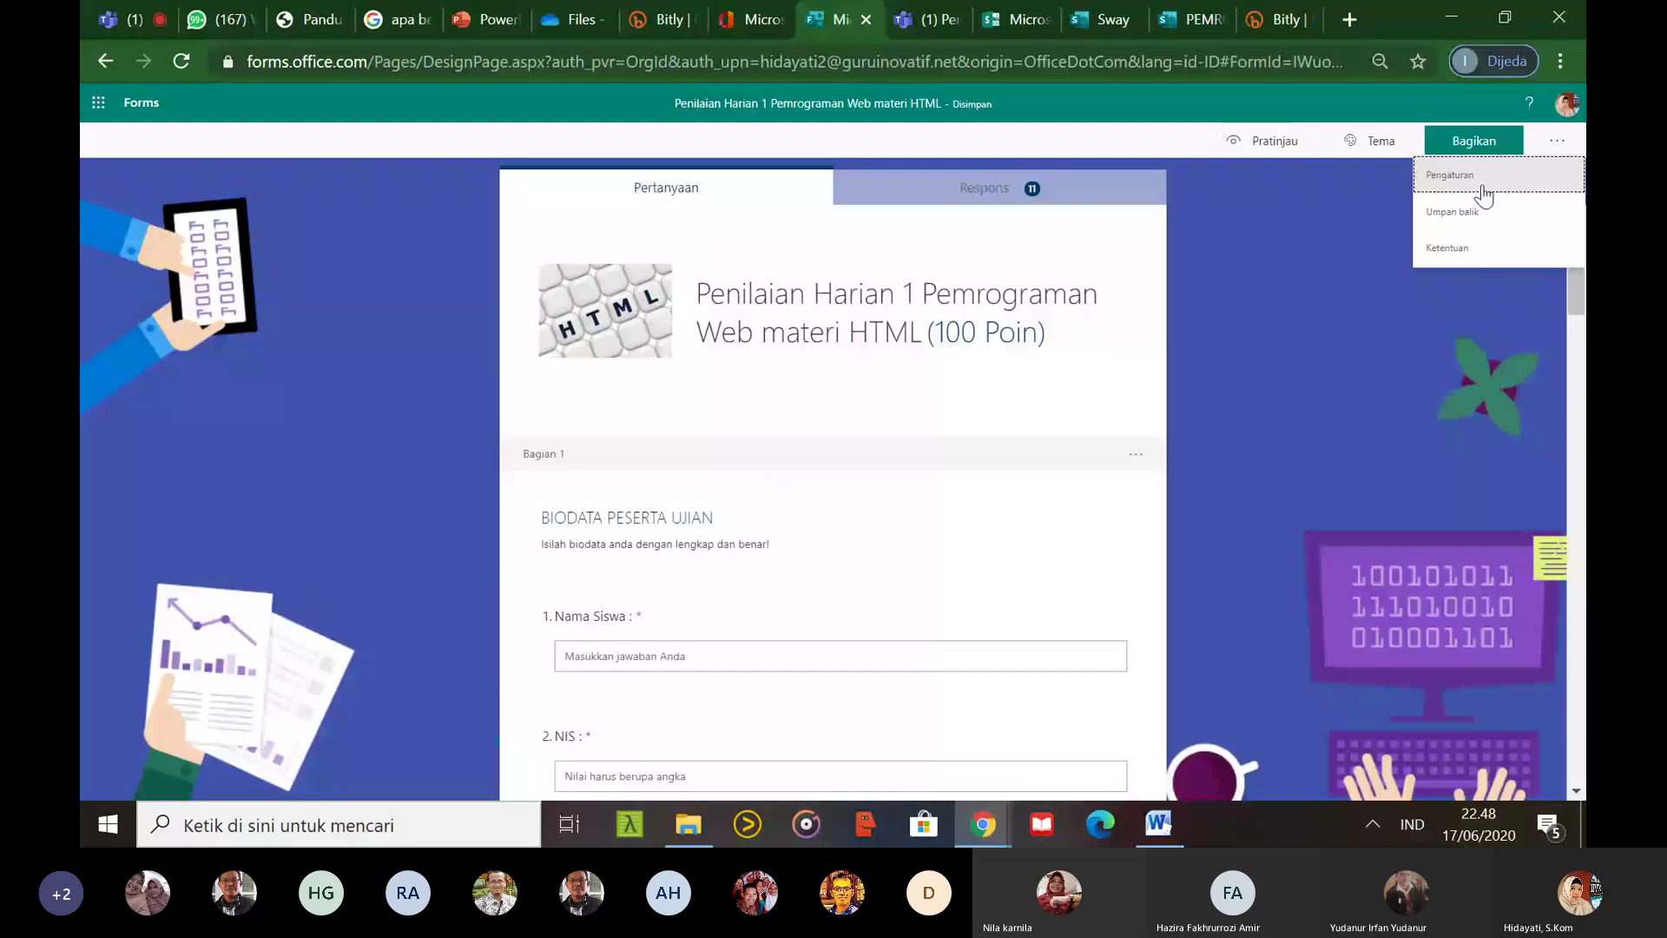
click(1473, 141)
click(1395, 397)
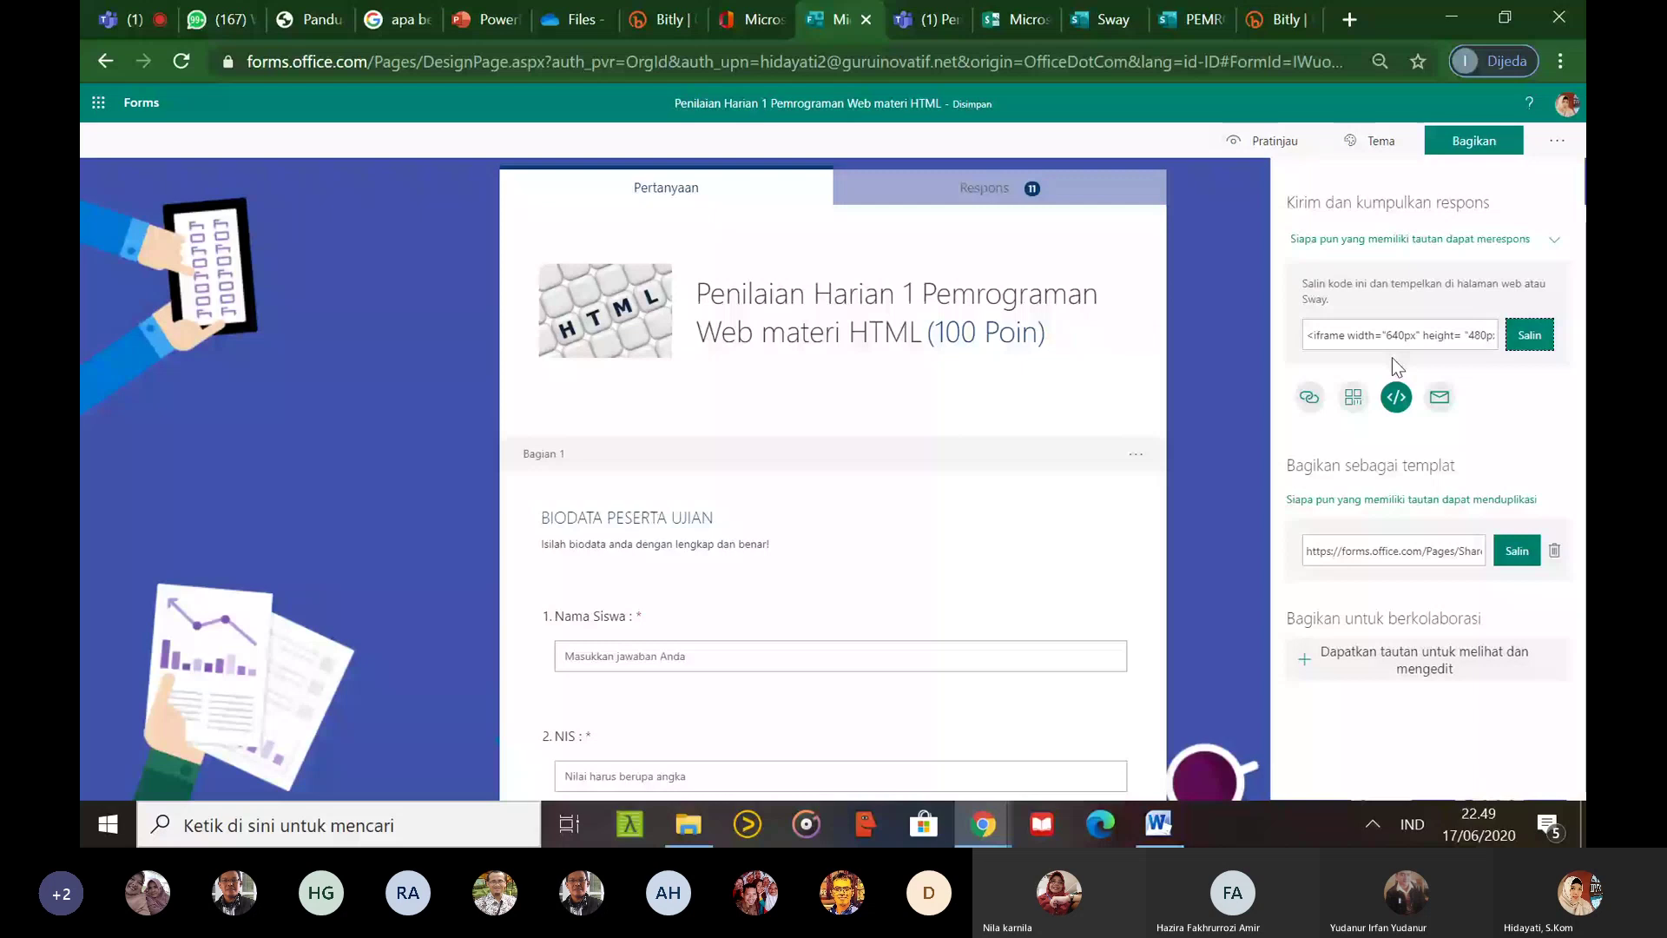
click(1529, 336)
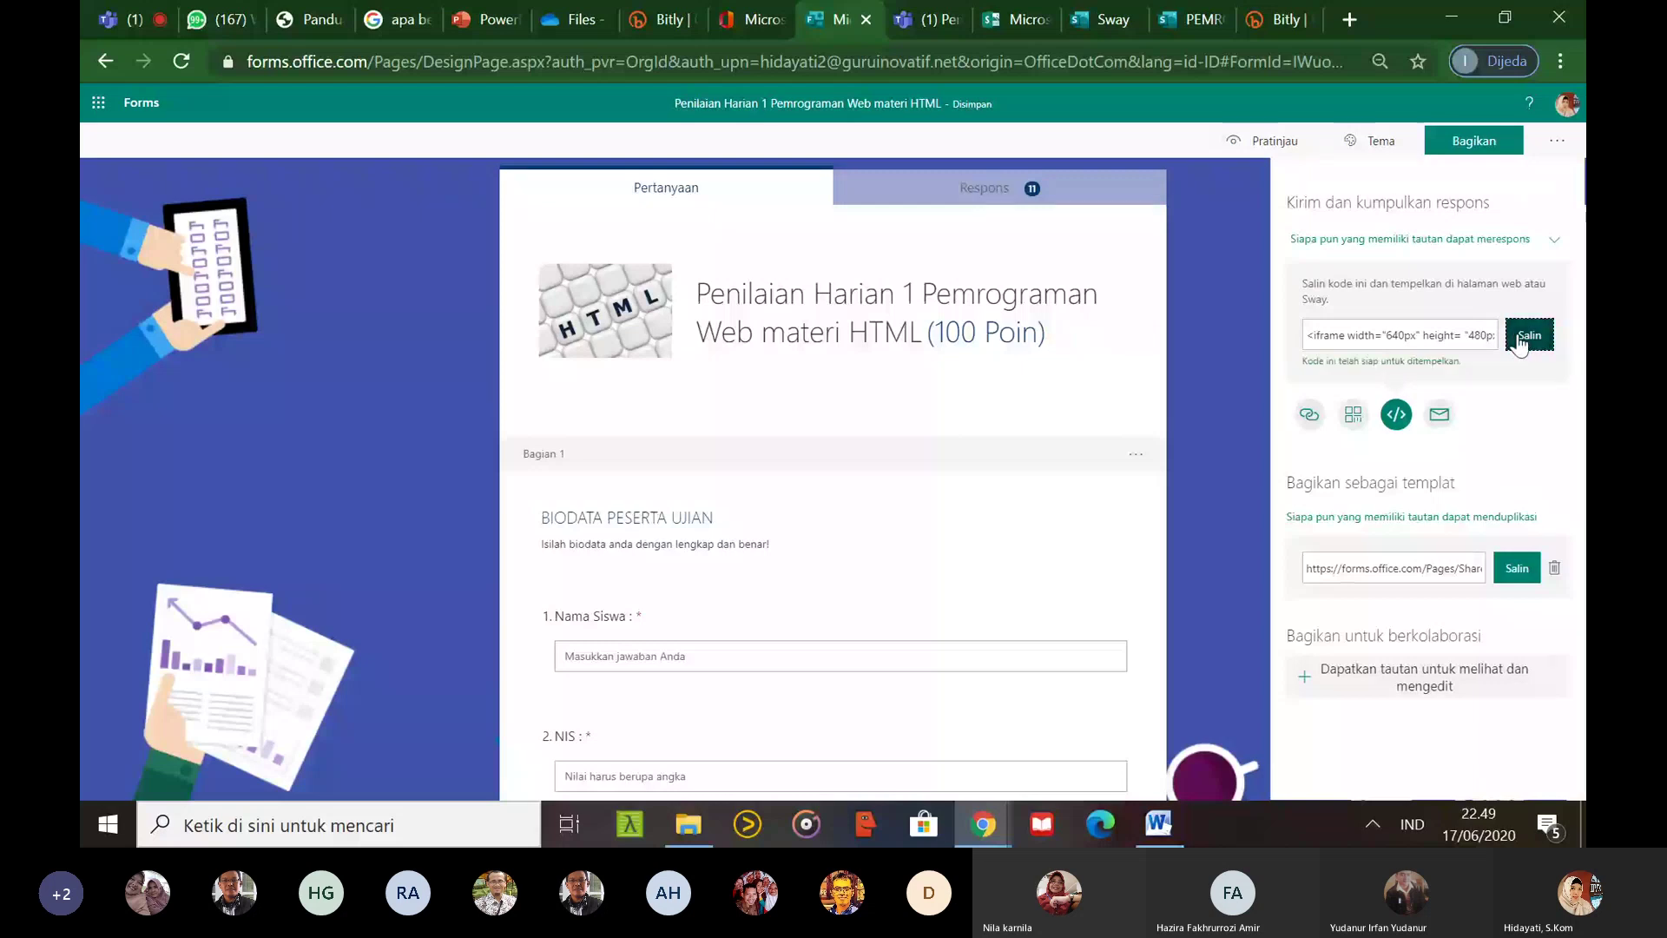
Return to the JARINGAN Sway and paste the quiz's iframe code into the empty Embed card
click(1111, 19)
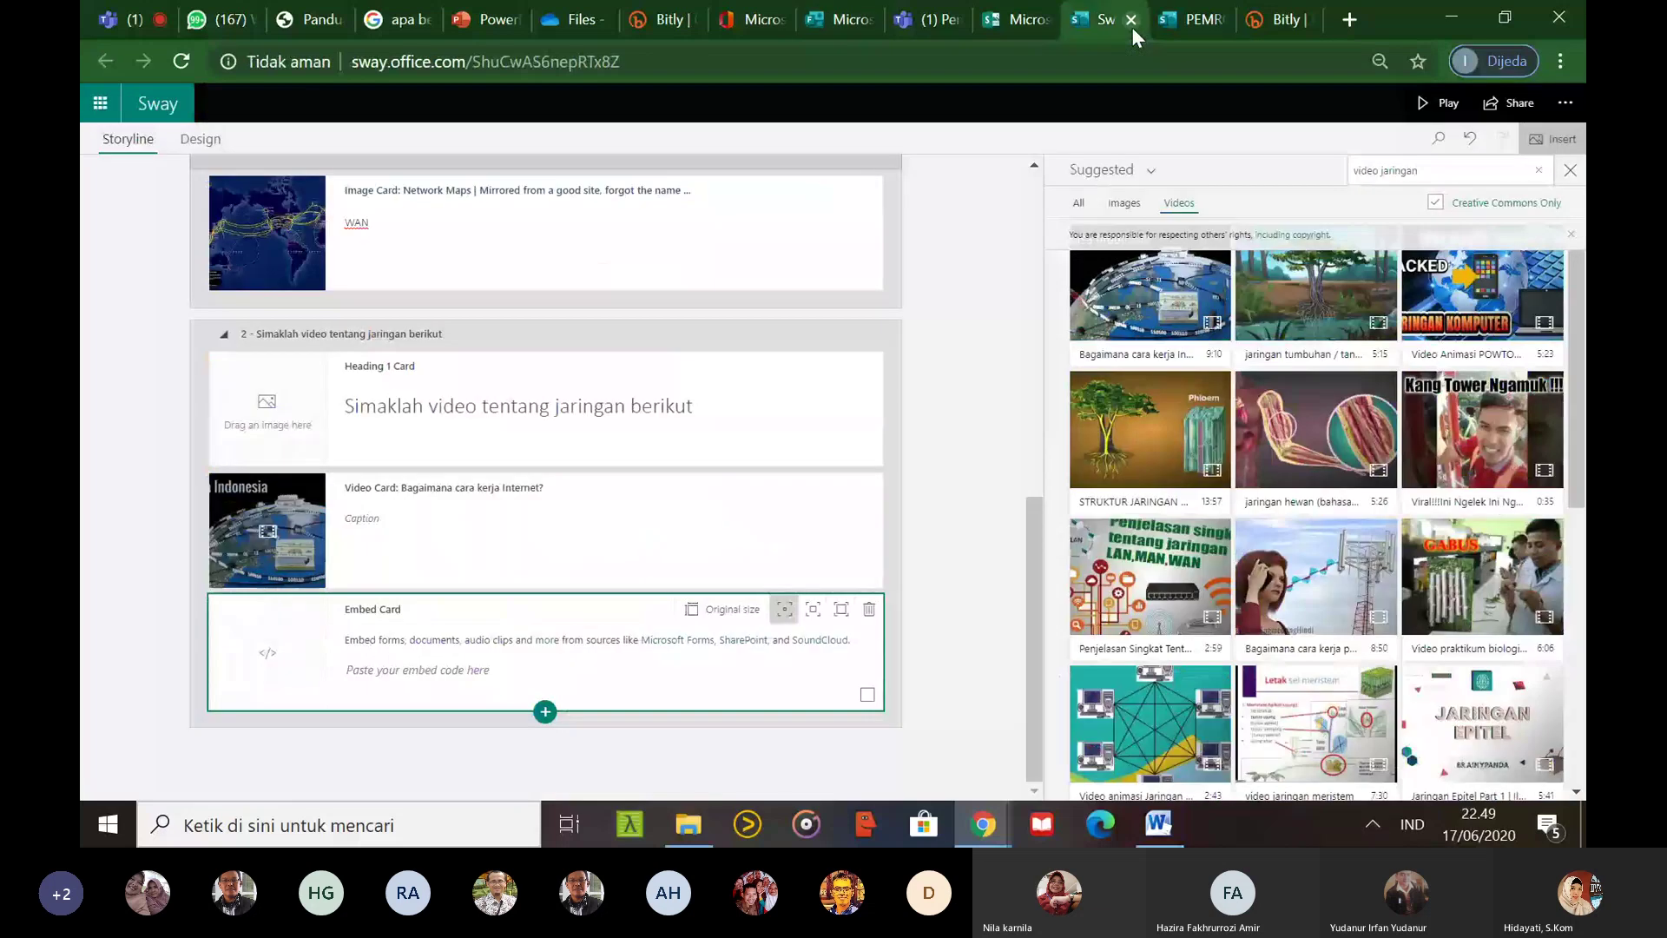
click(444, 676)
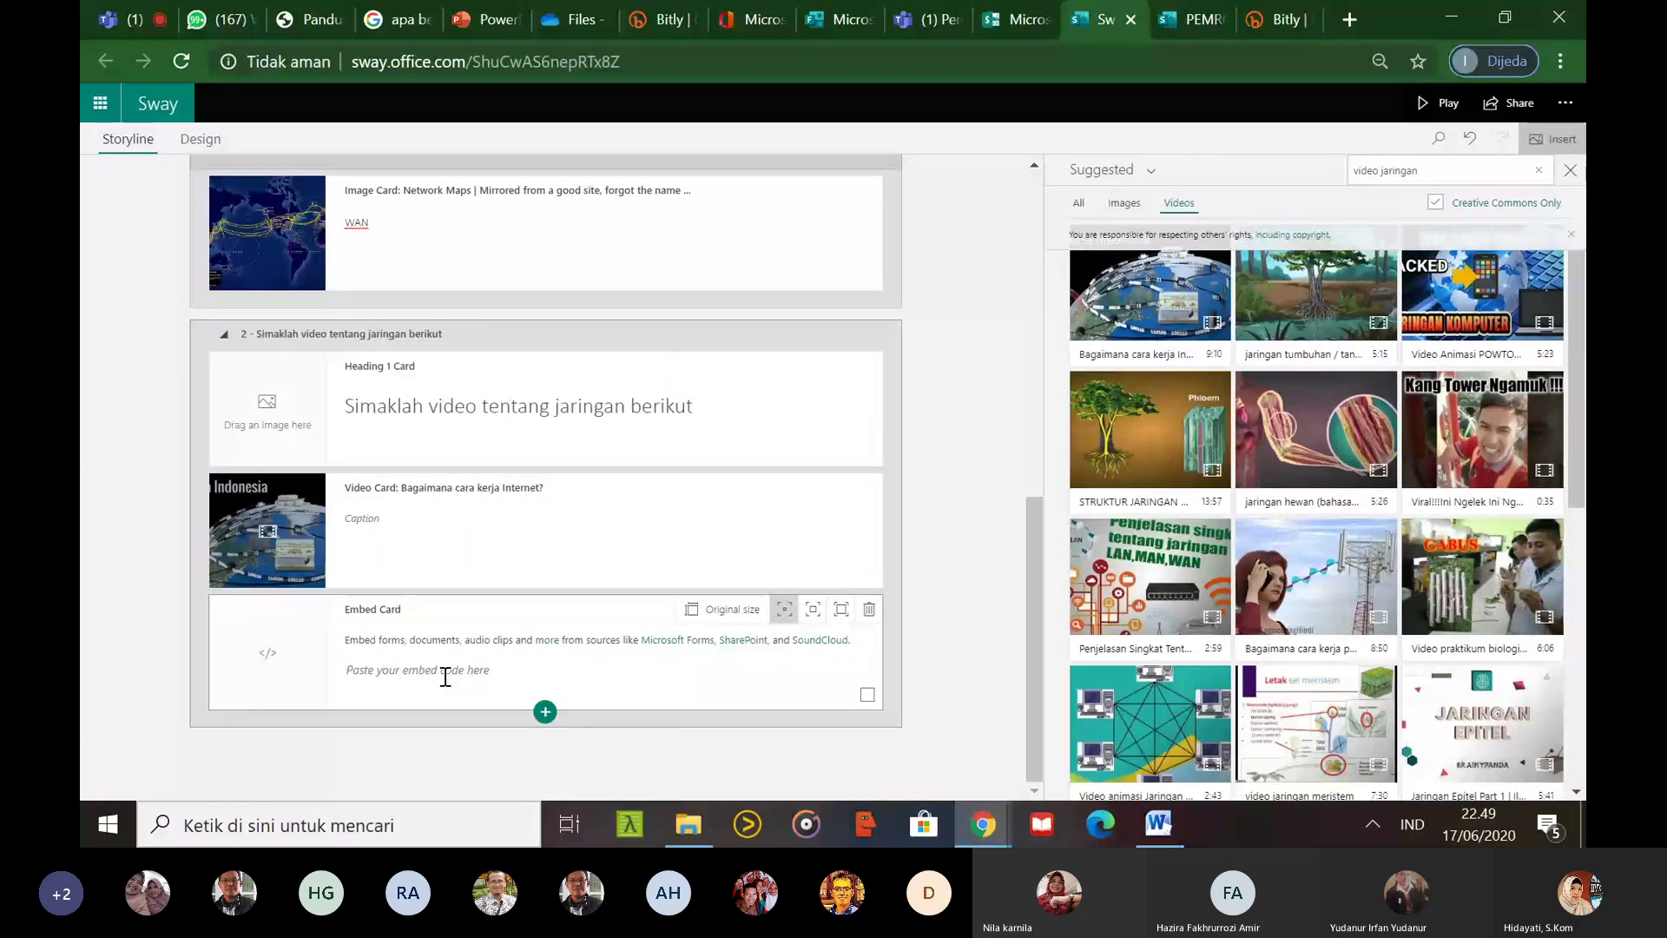
key(ctrl+v)
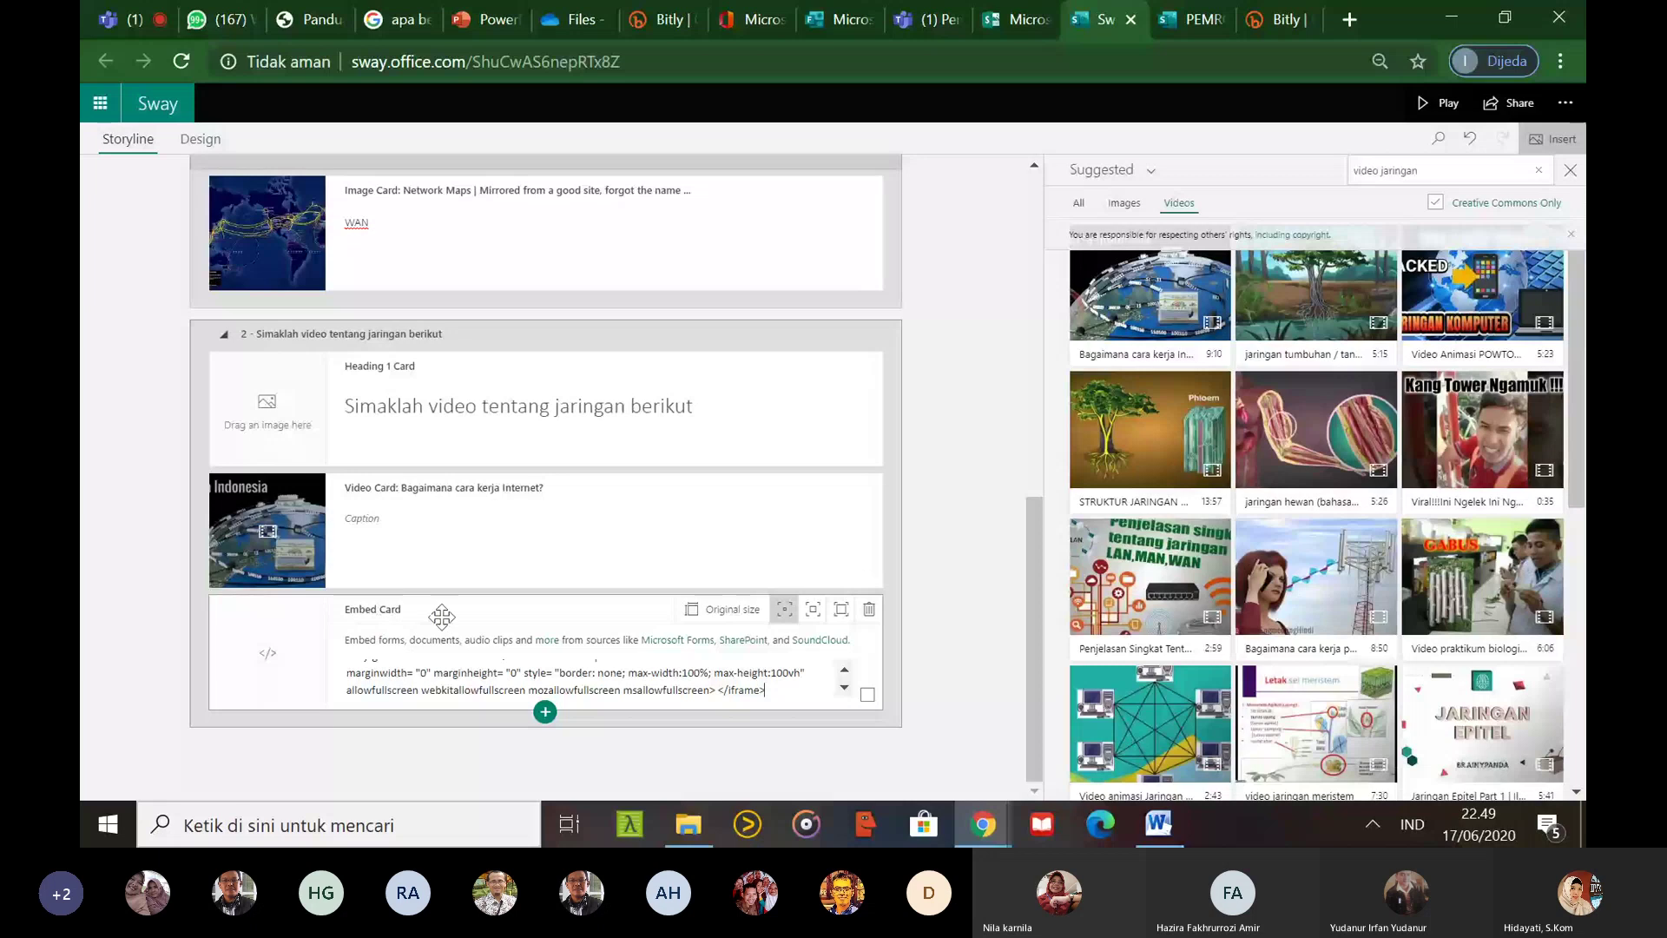
Search the suggested media for "asignment" and add the pink image reading "assignment" below the Embed card
click(1382, 172)
text(asig)
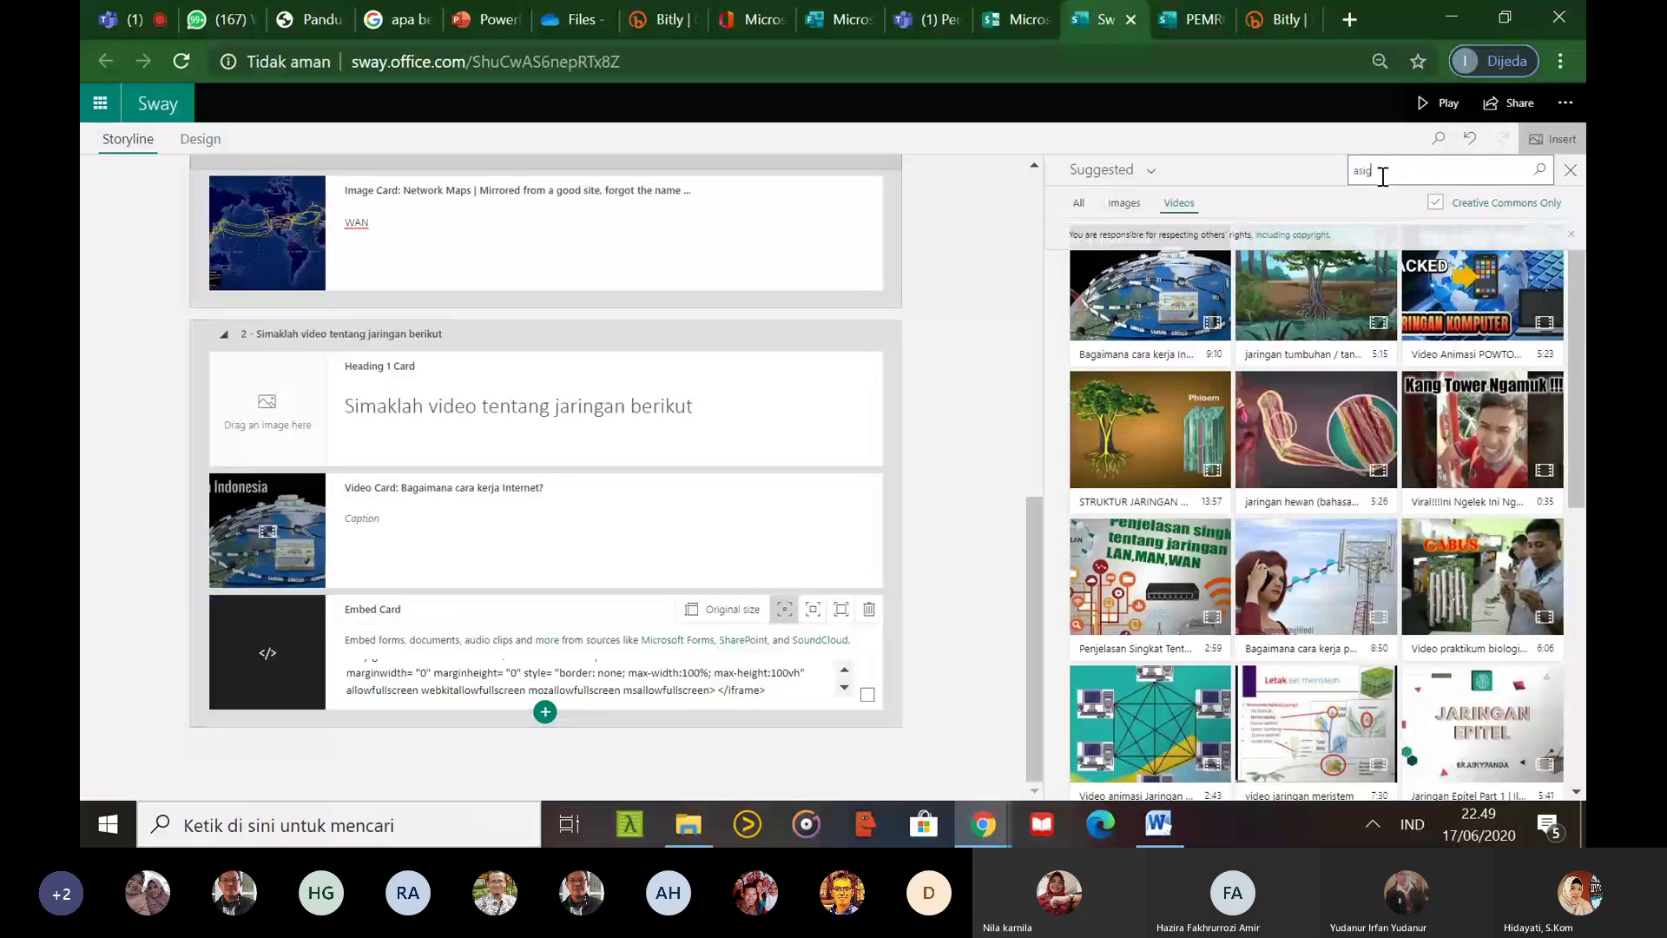
text(gnment)
key(Return)
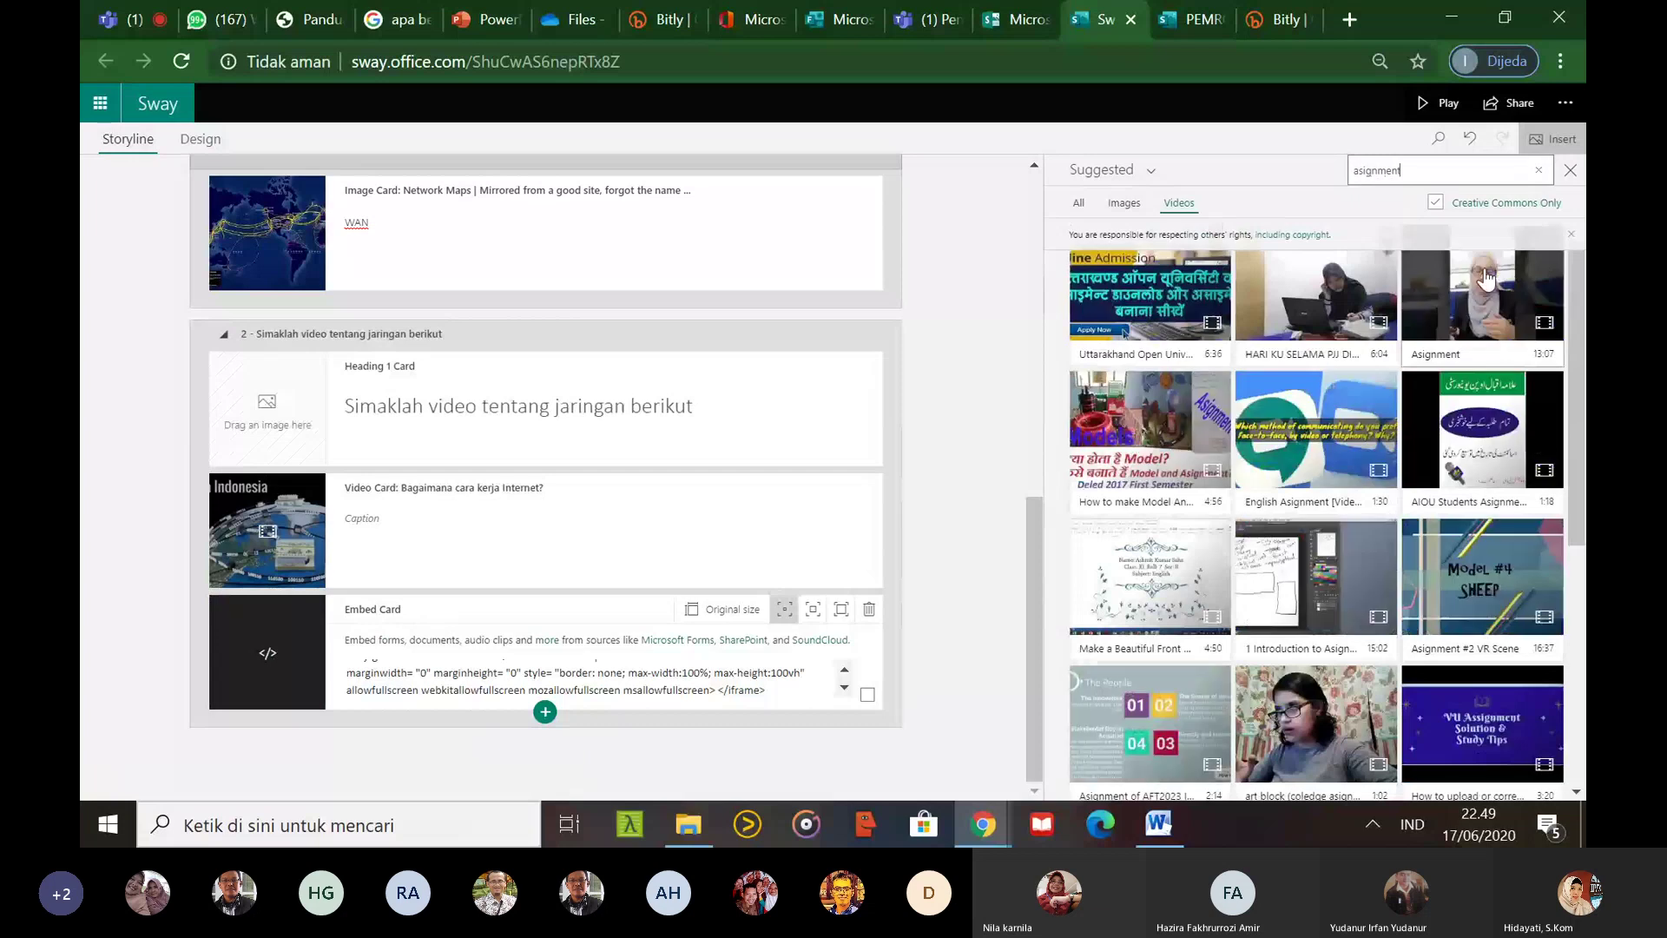
scroll(1572, 576, down, 5)
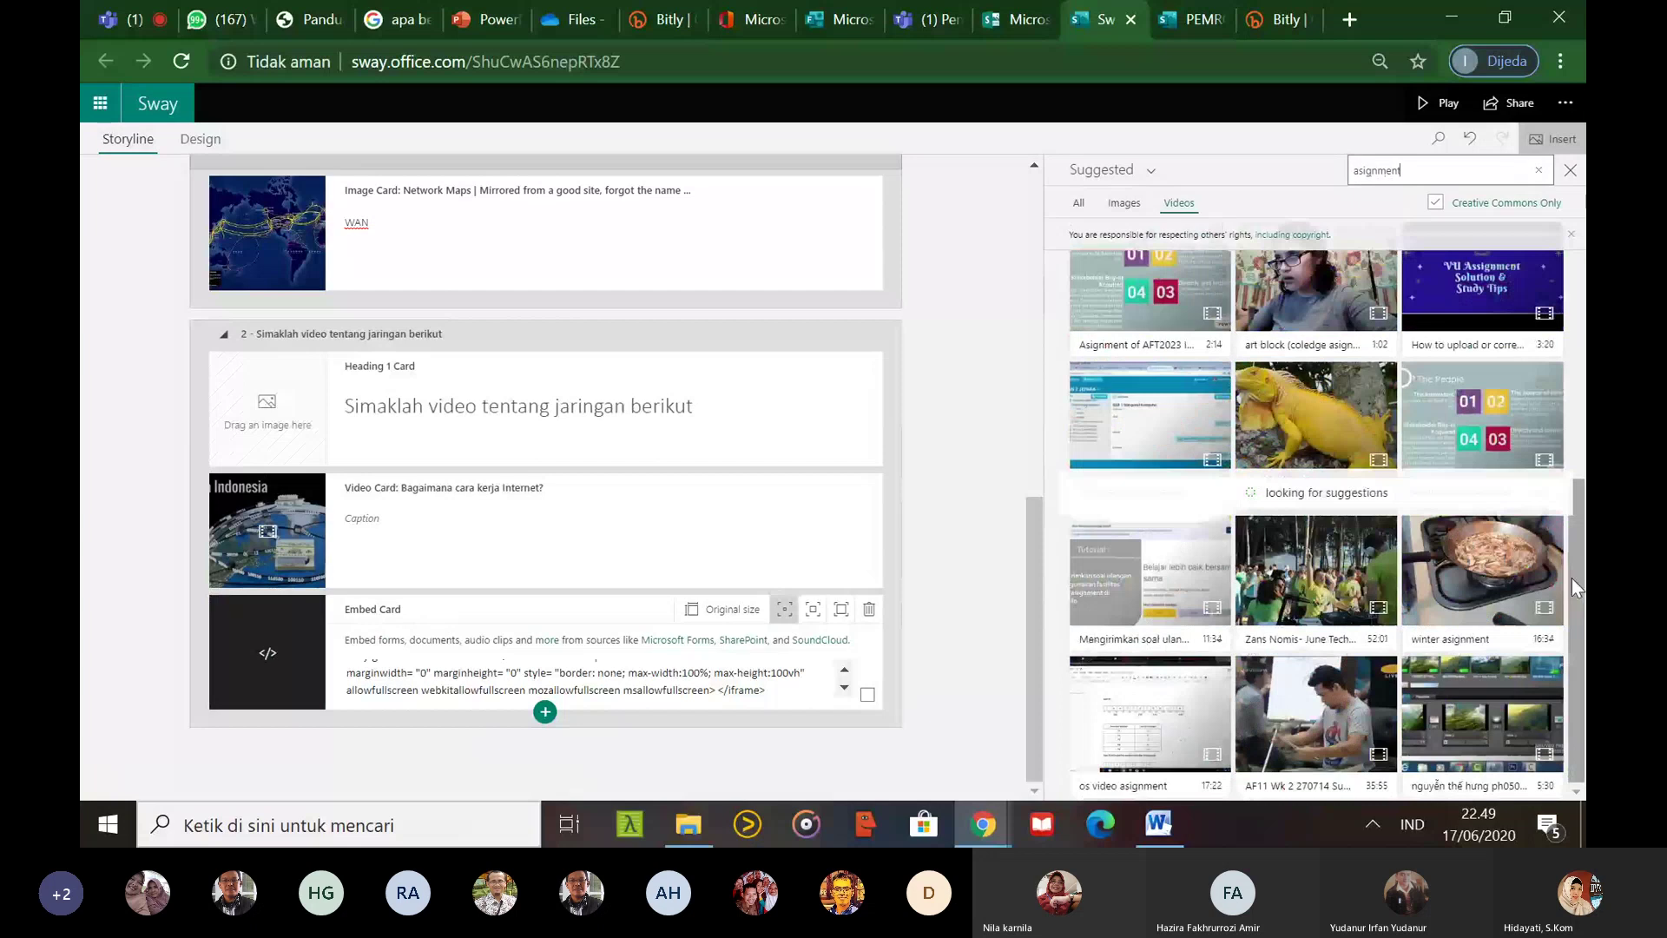
click(1124, 202)
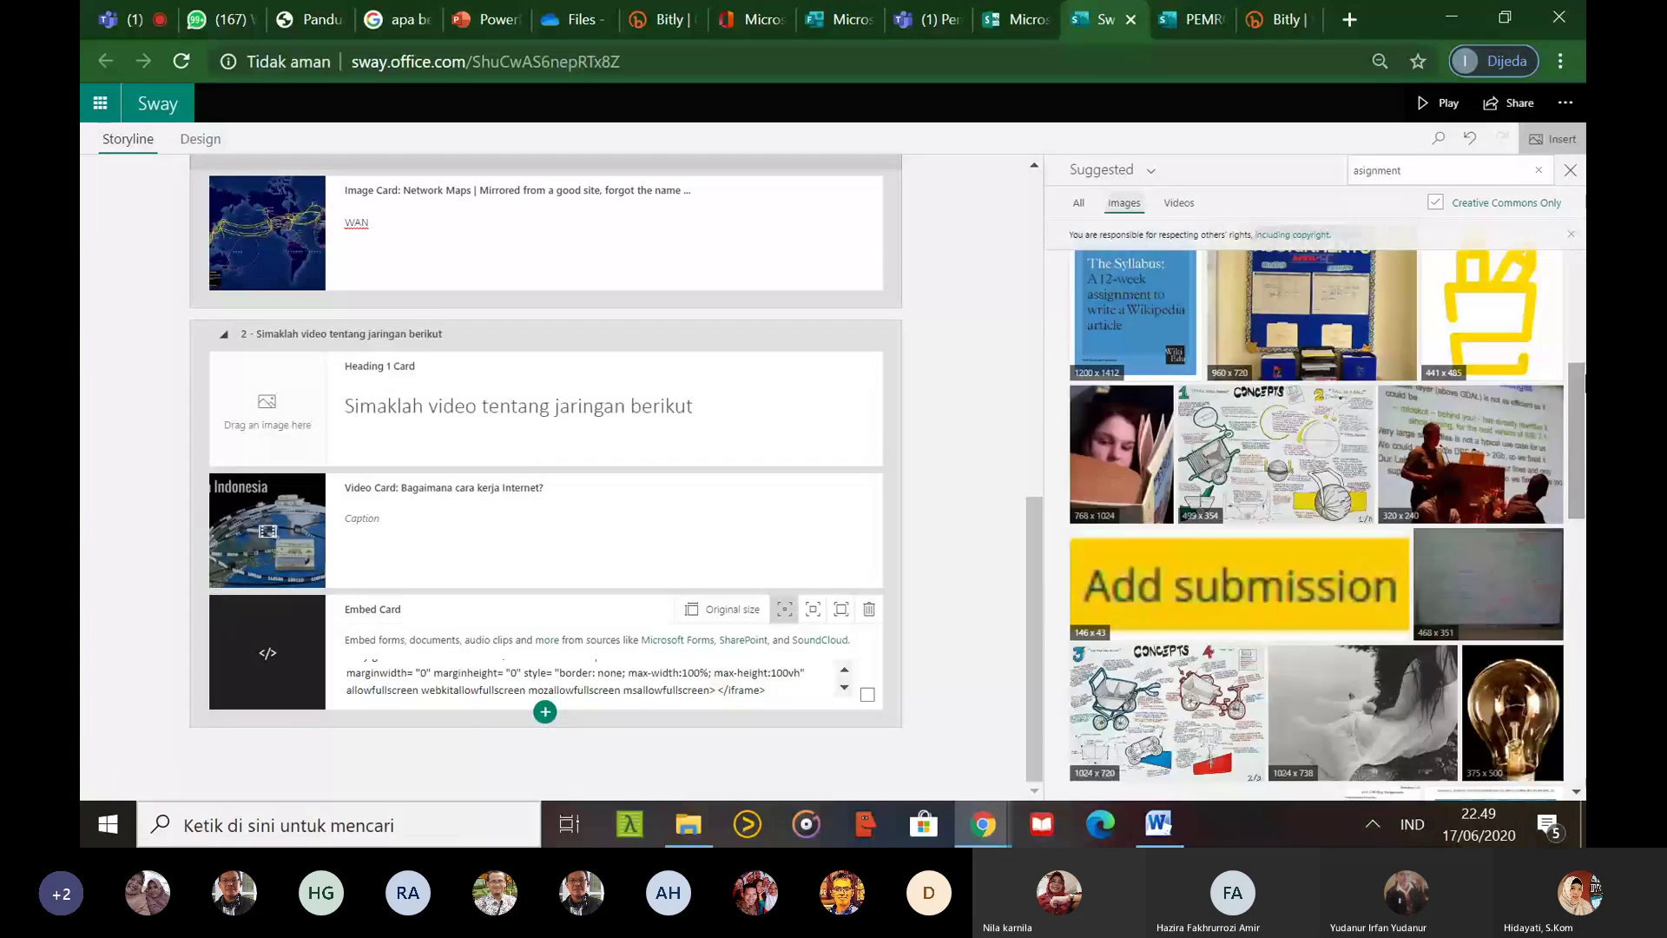
scroll(1149, 549, down, 5)
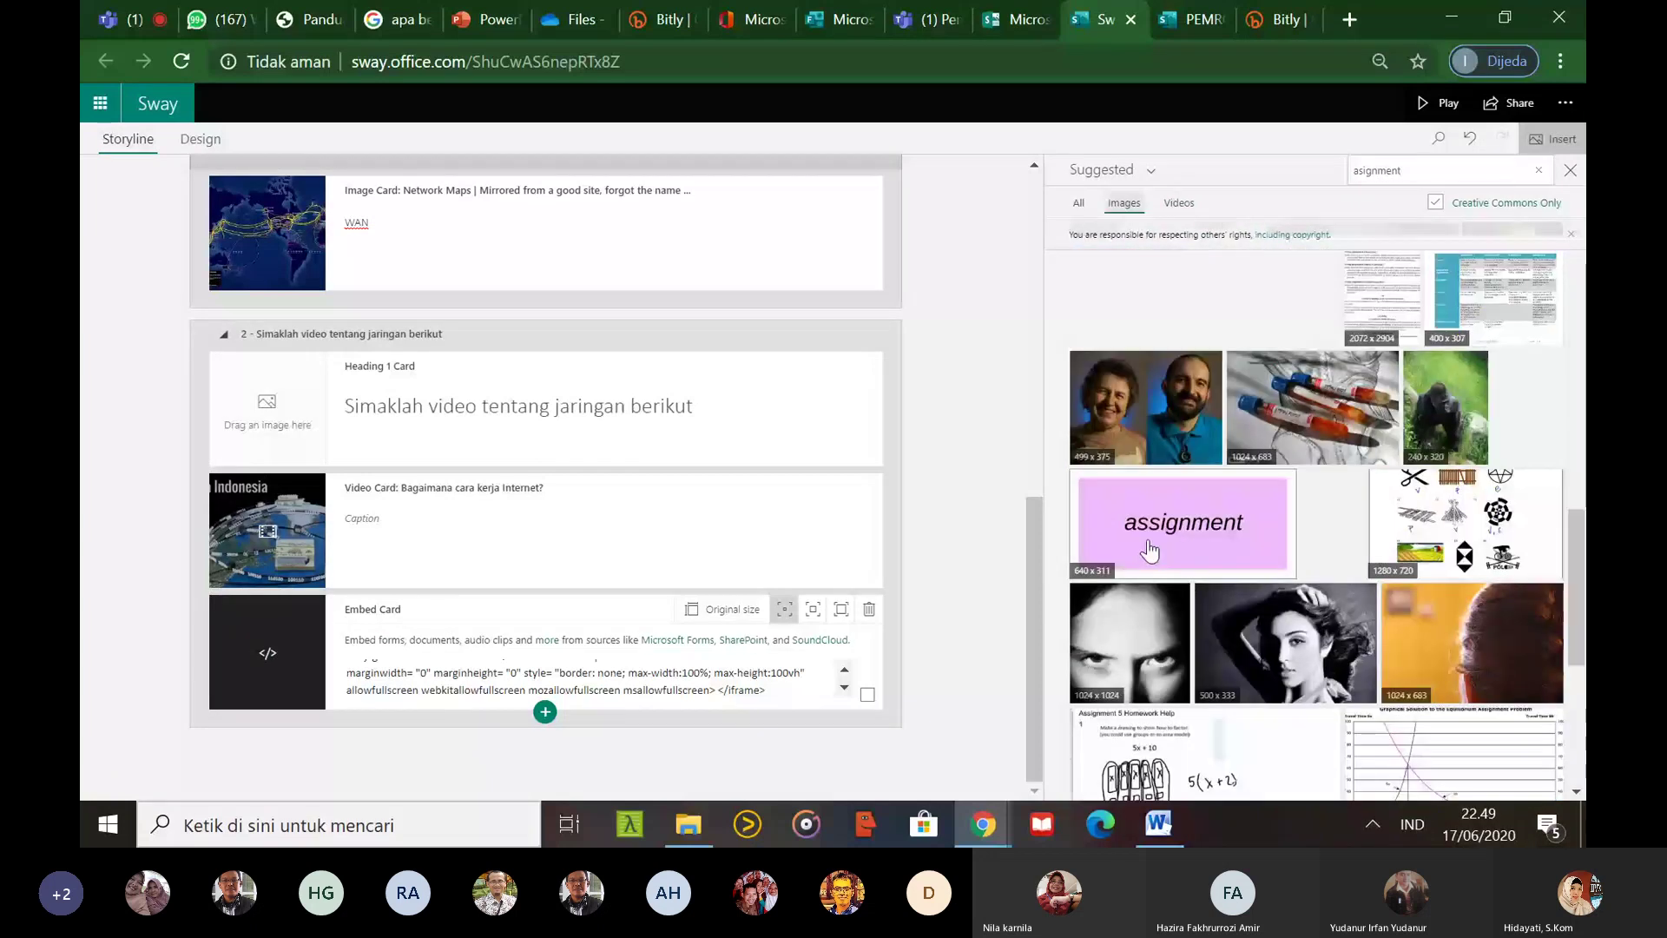
drag(1149, 550, 667, 710)
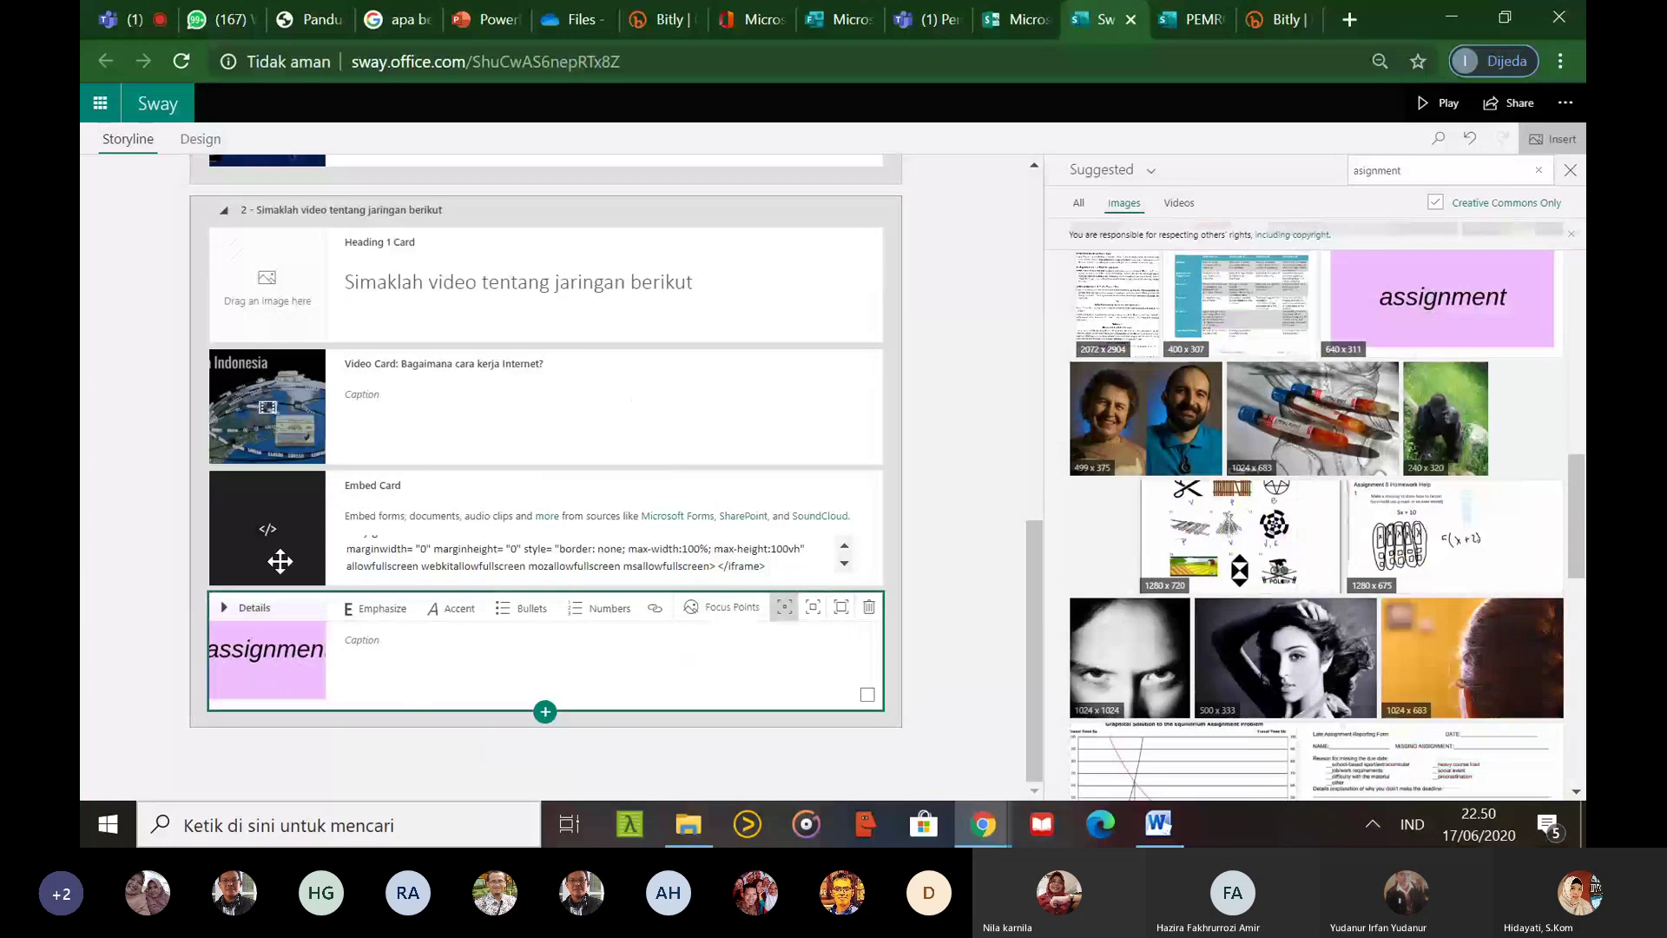
Group the Embed card with the pink assignment image card, and delete the image card from that group
drag(280, 562, 478, 668)
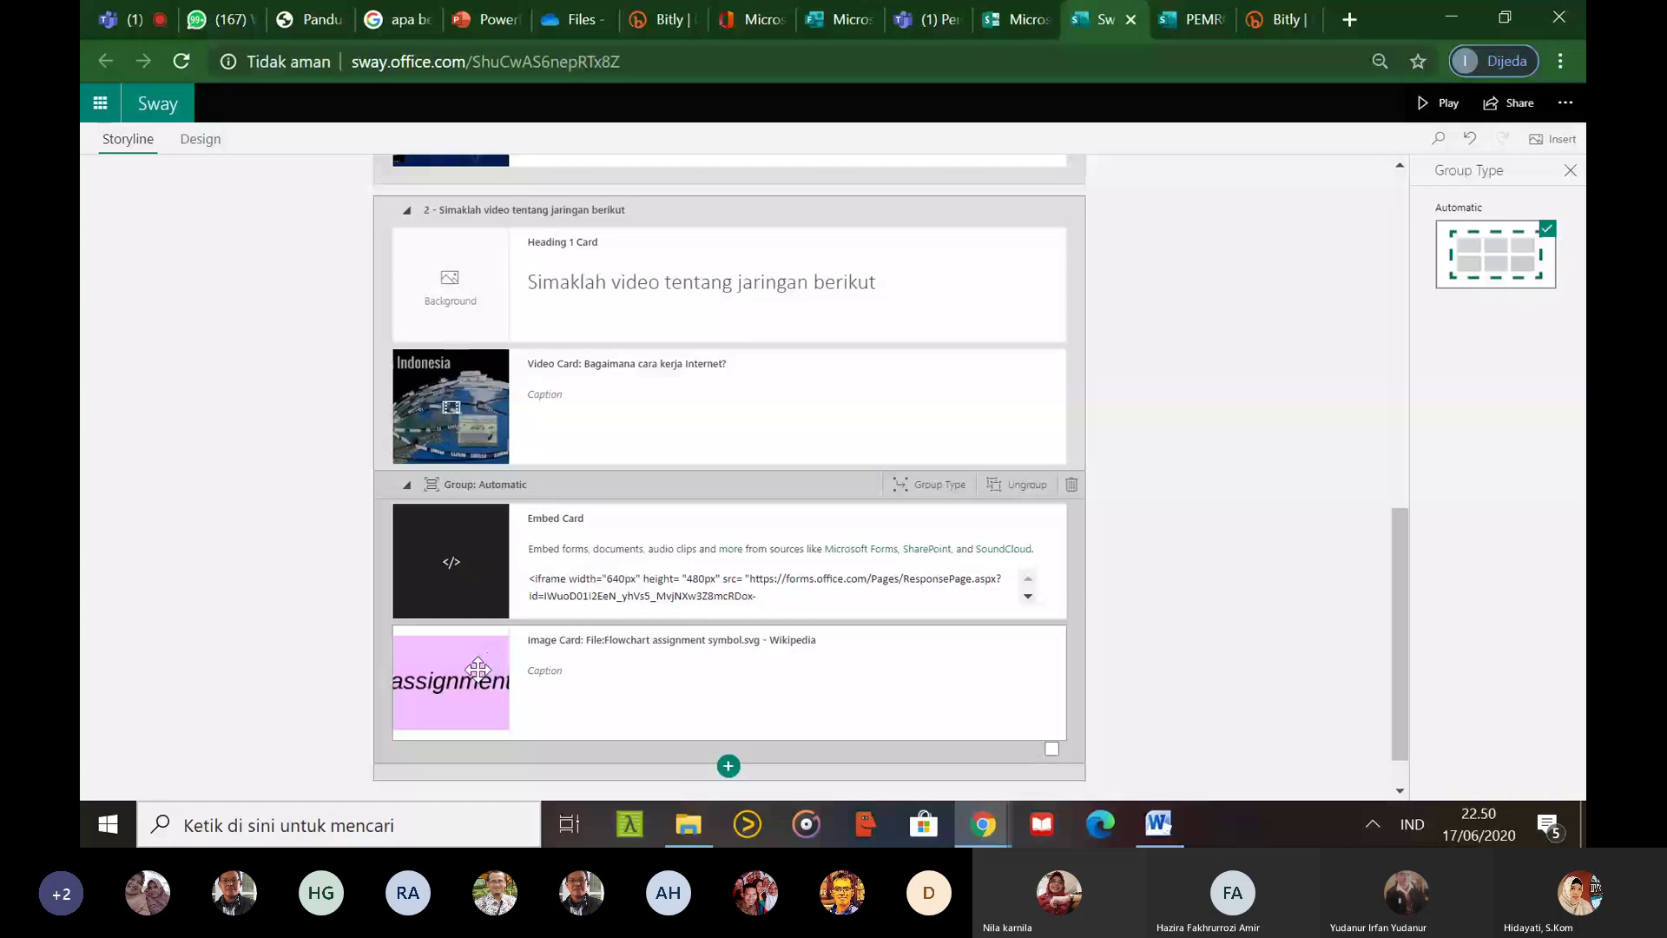
click(781, 668)
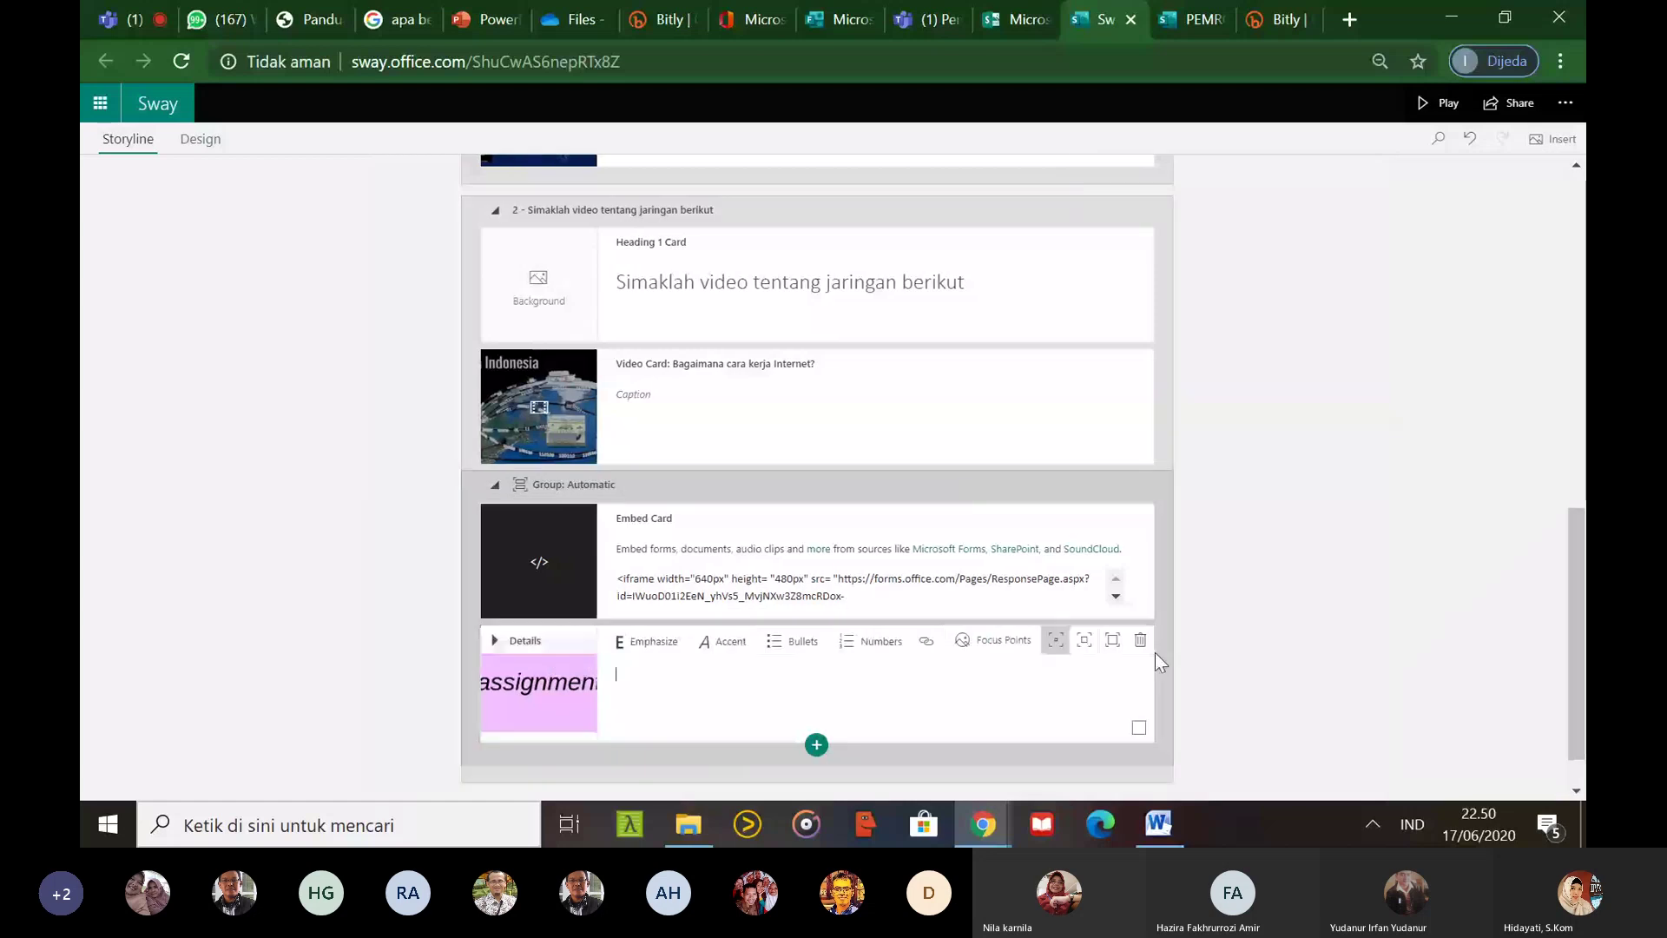
click(1140, 640)
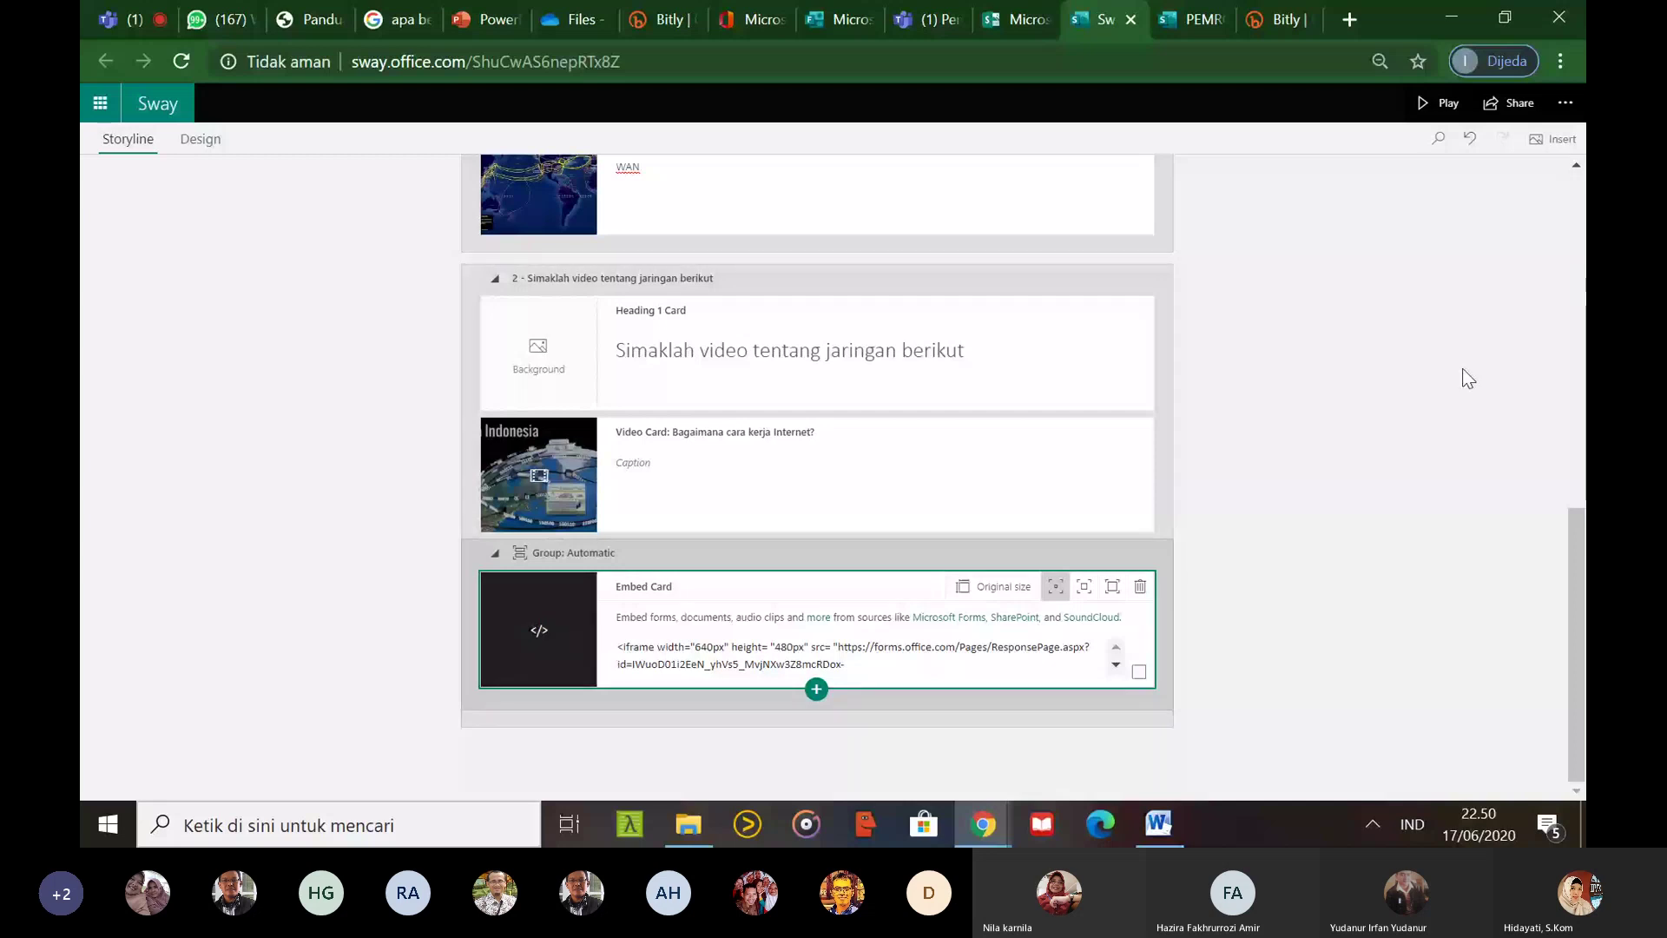
Insert the pink assignment image from the suggestions again, placing it below the Embed card inside the automatic group
click(1561, 142)
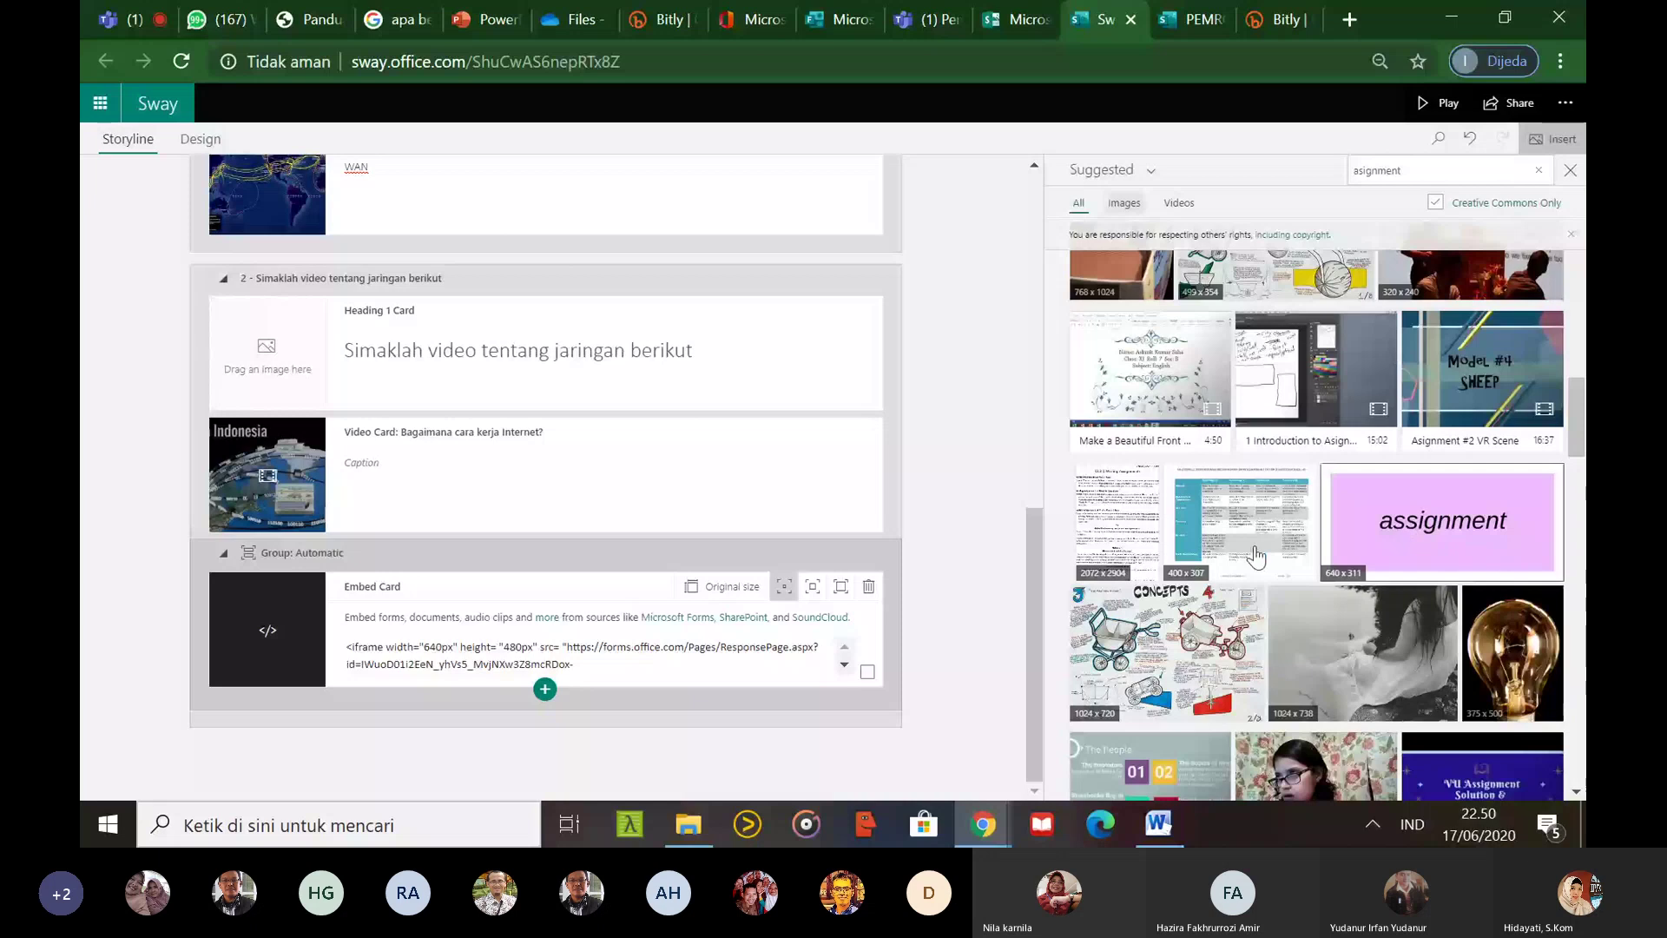
drag(1332, 567, 934, 640)
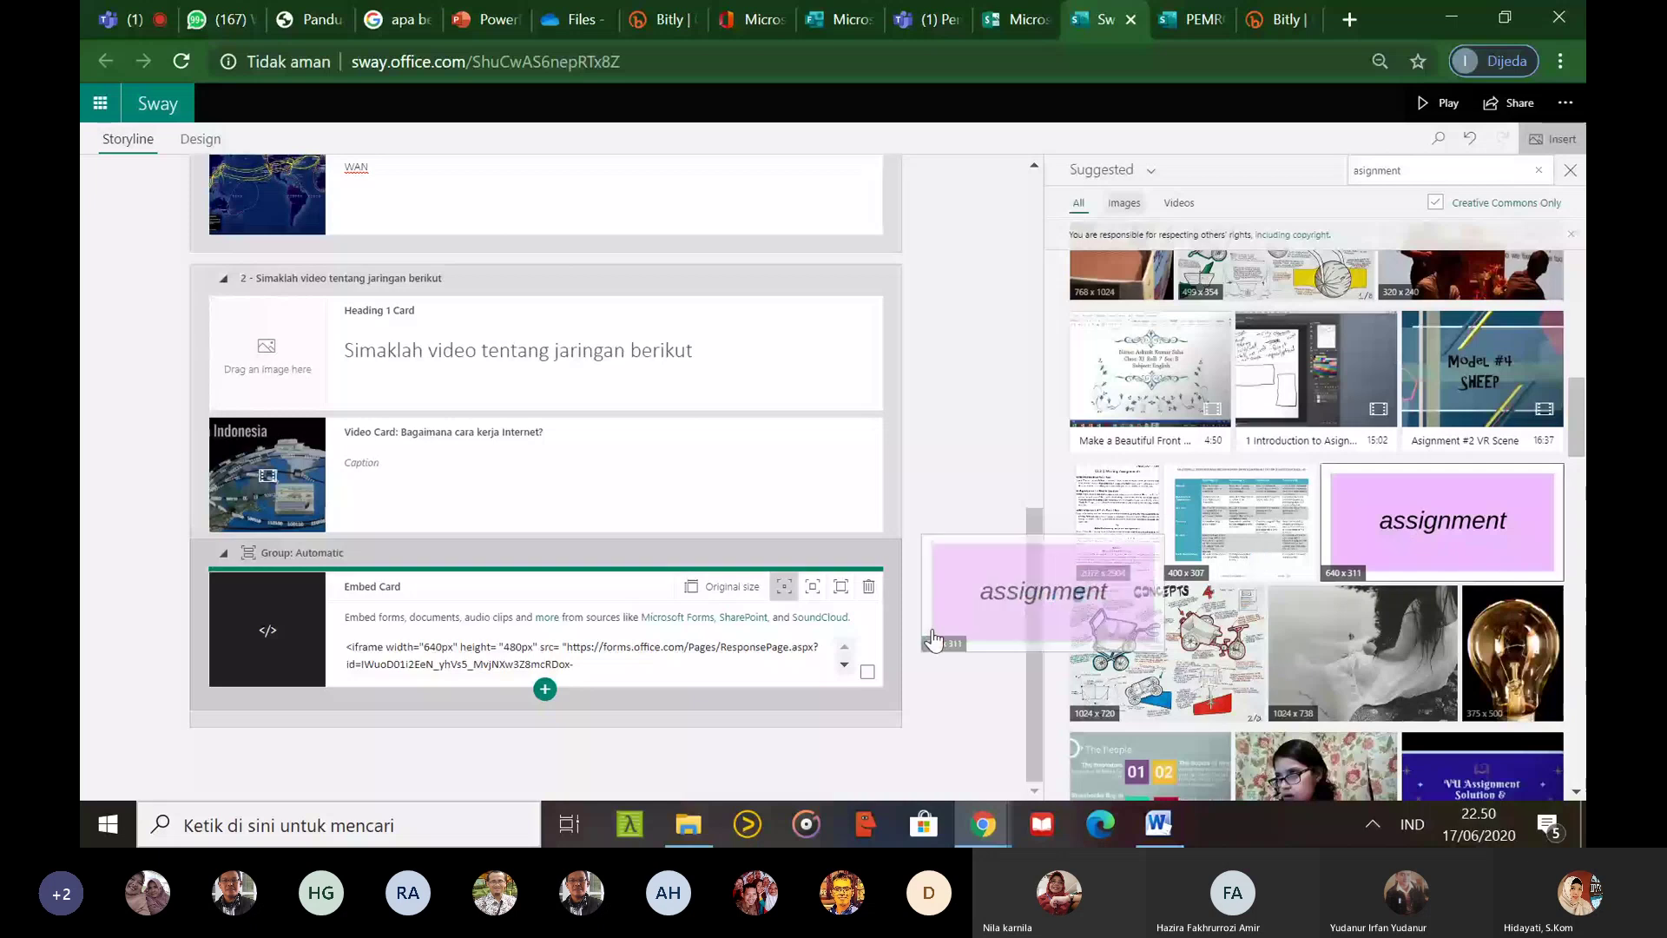
drag(934, 640, 933, 660)
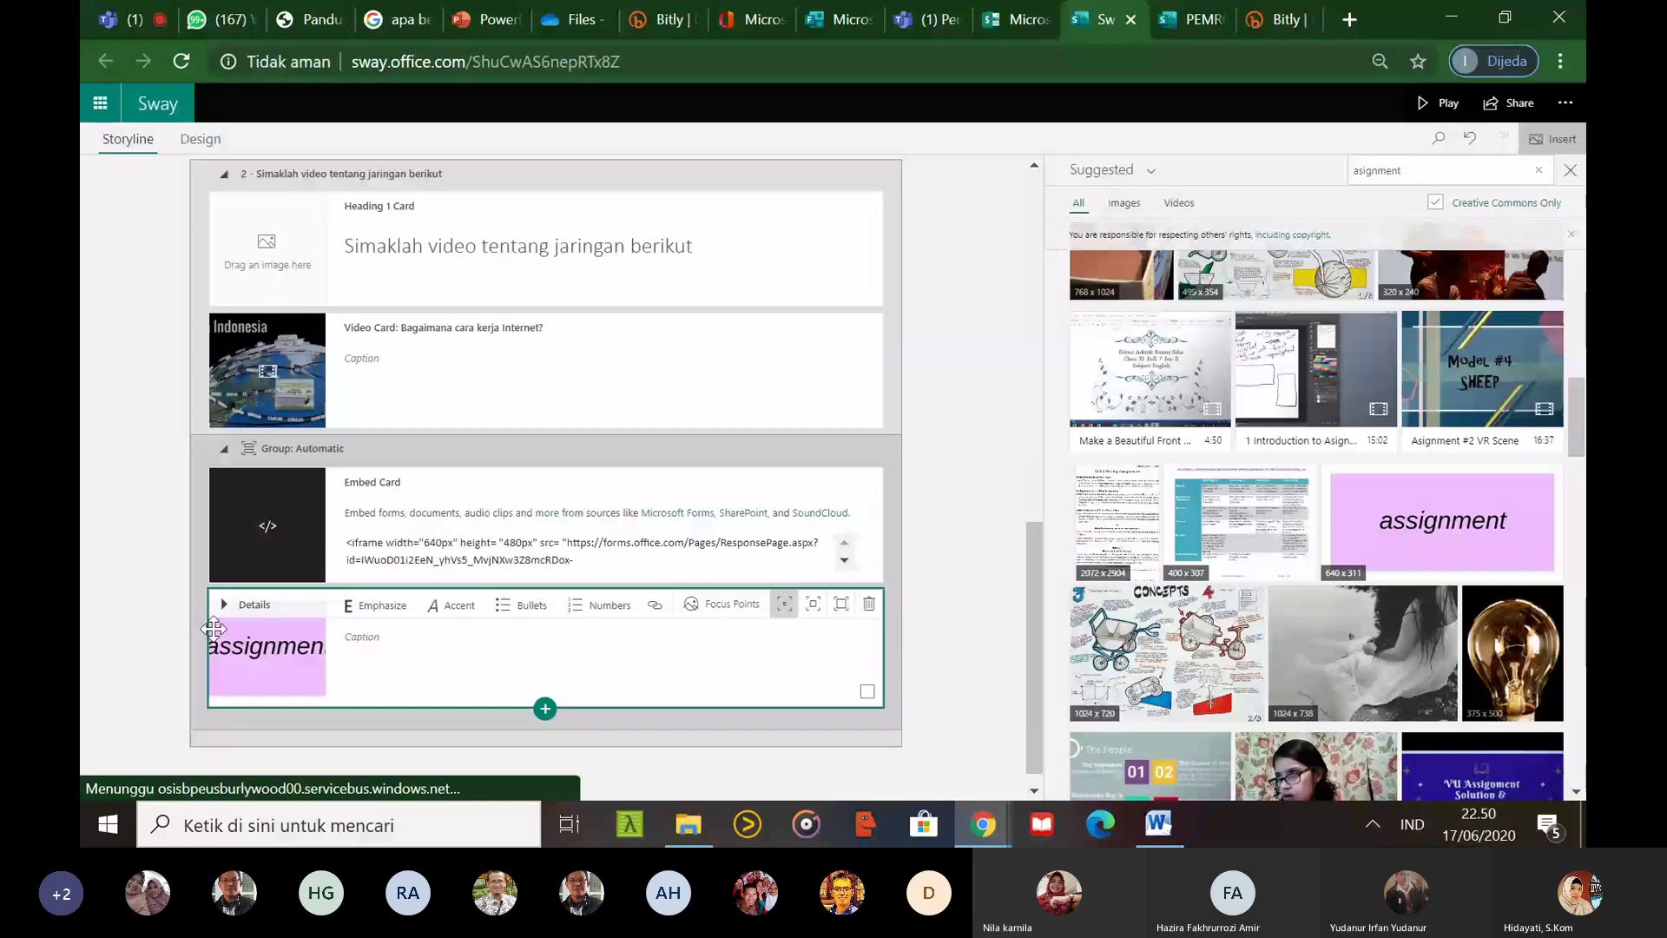
Collapse the quiz group and the section "Simaklah video tentang jaringan berikut" in the storyline, and go back to the title card
click(271, 460)
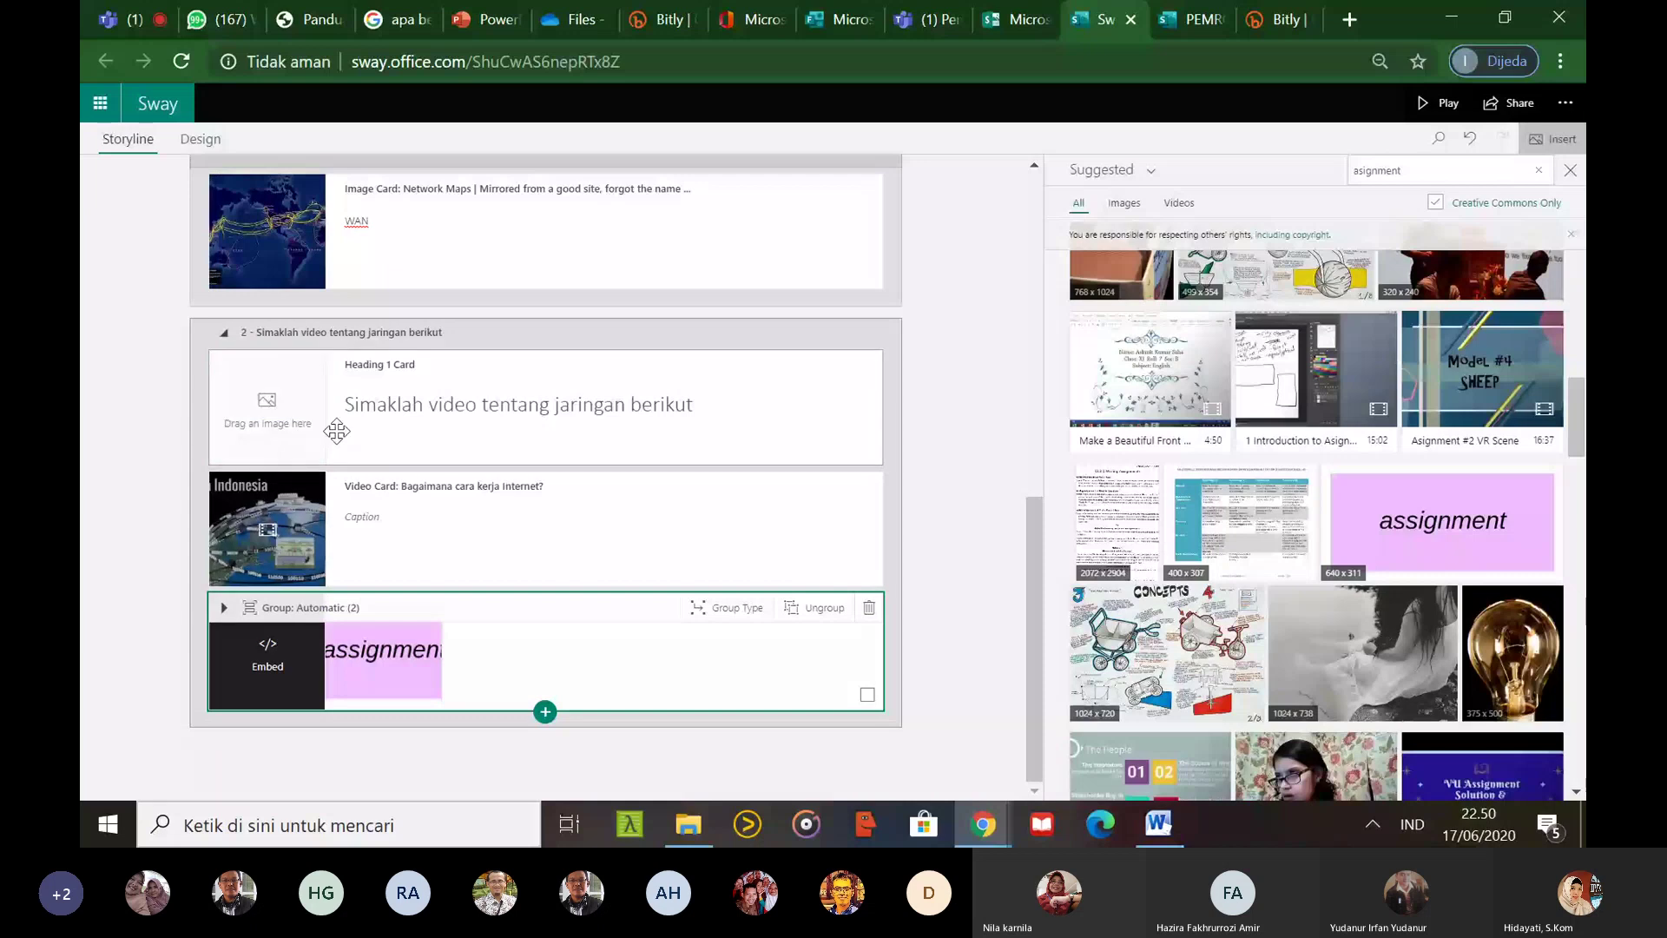
click(224, 332)
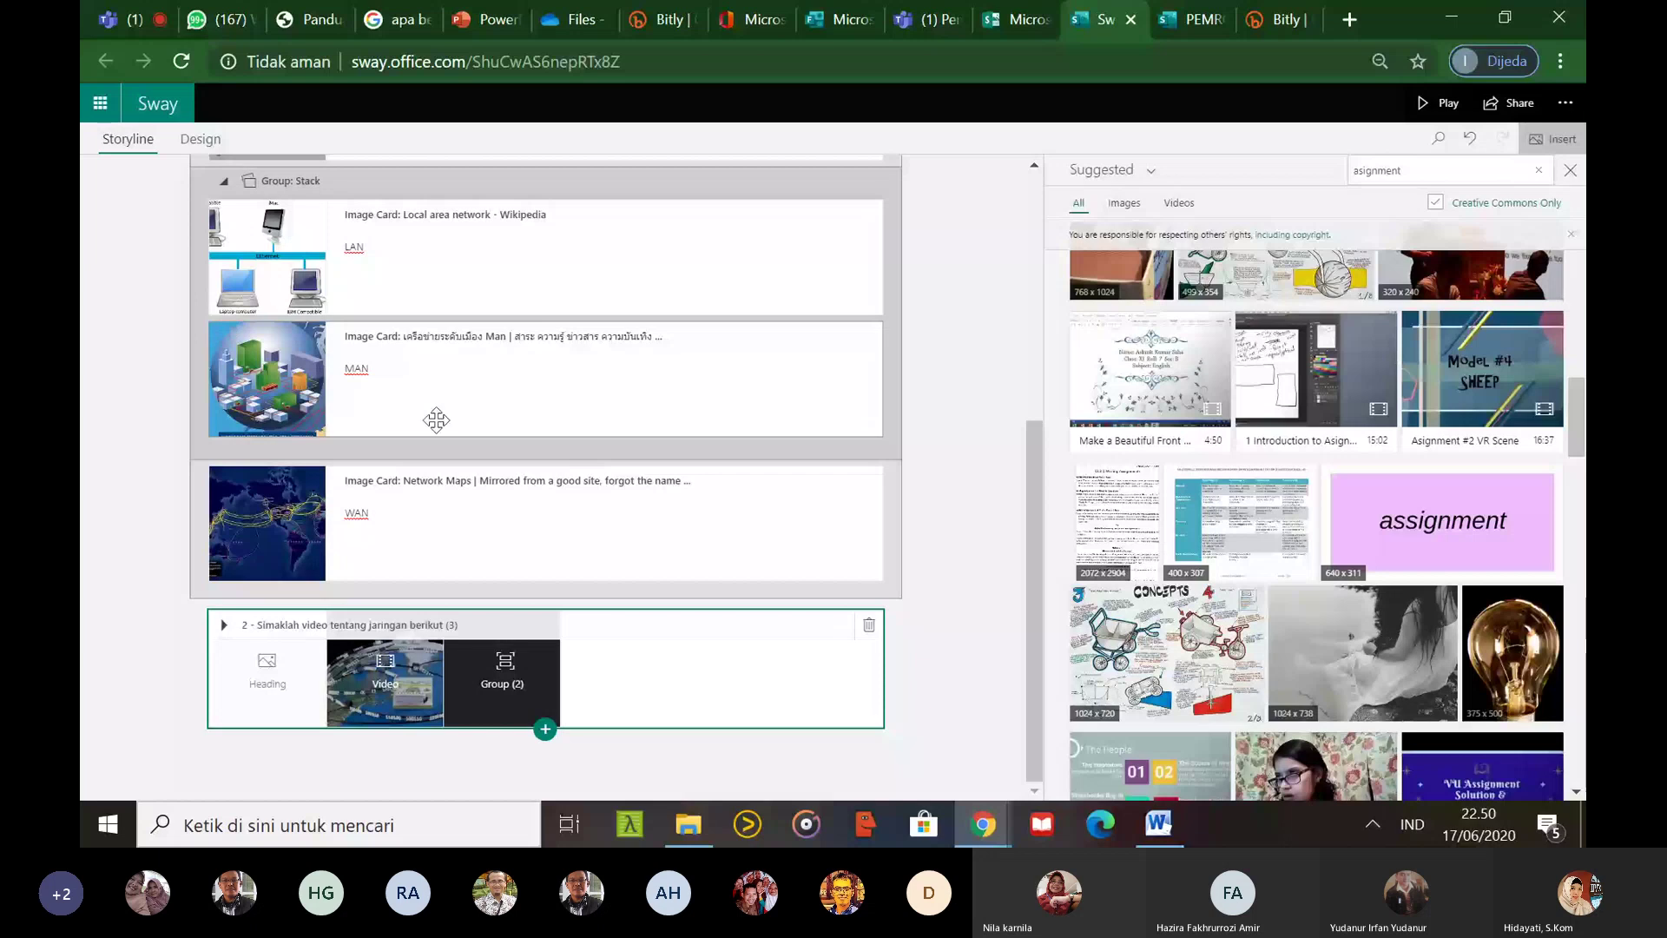
scroll(1007, 451, up, 3)
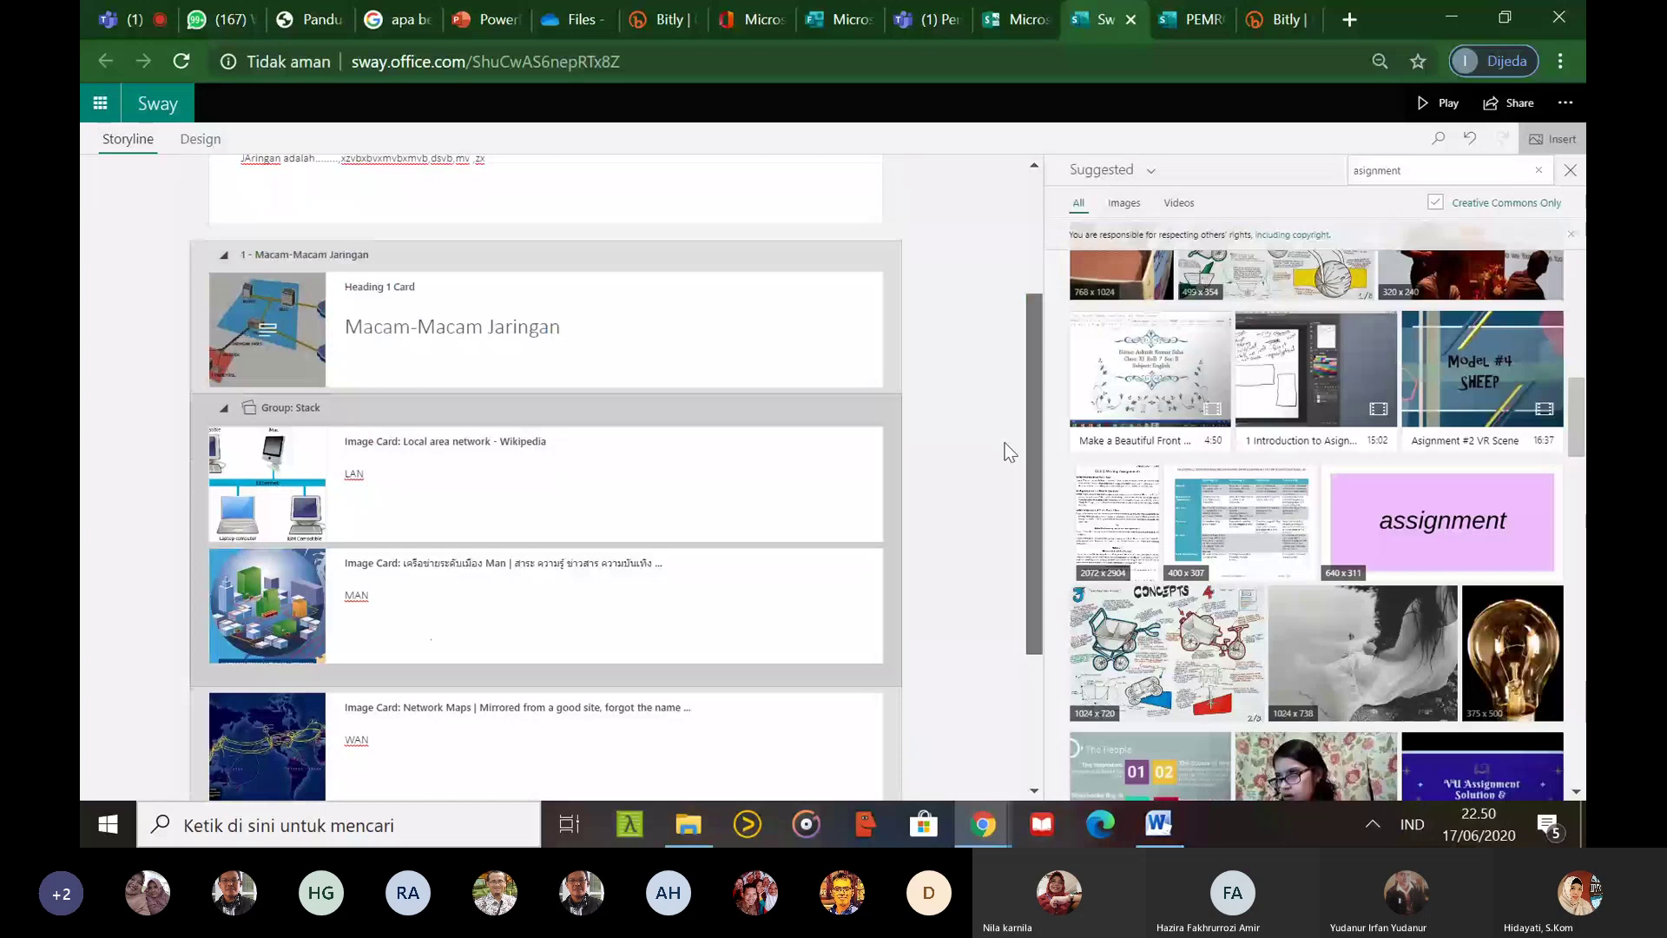
scroll(1007, 452, up, 3)
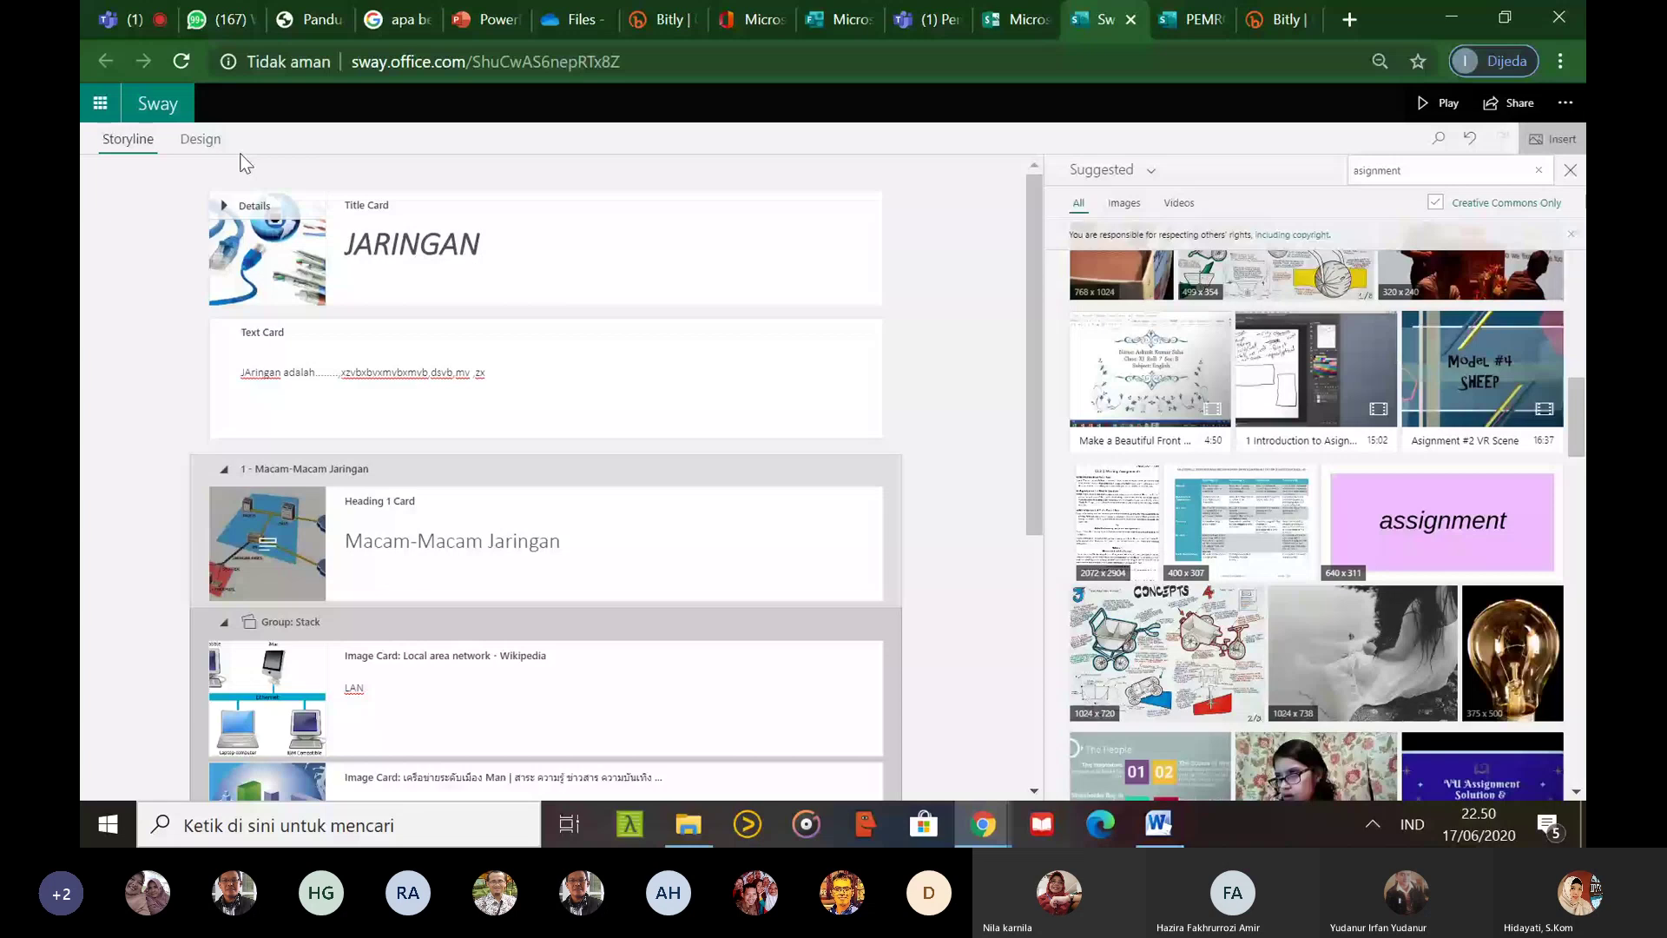
Preview the Sway's design as far as the video and embedded quiz, and return to the storyline
click(201, 139)
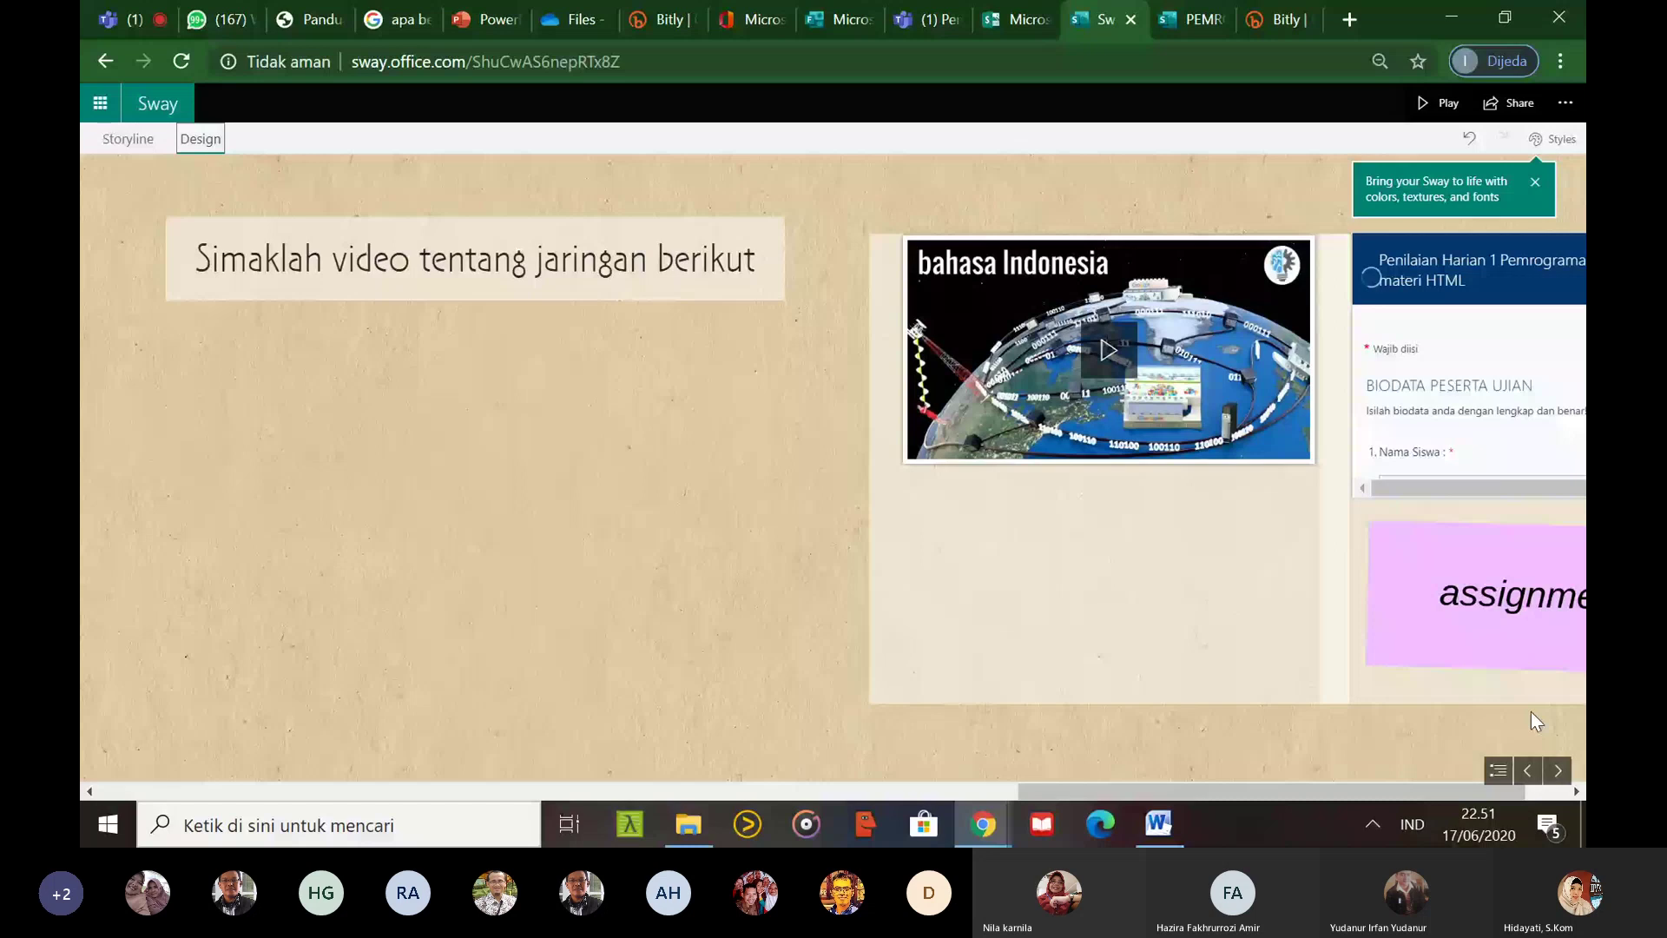
click(1558, 777)
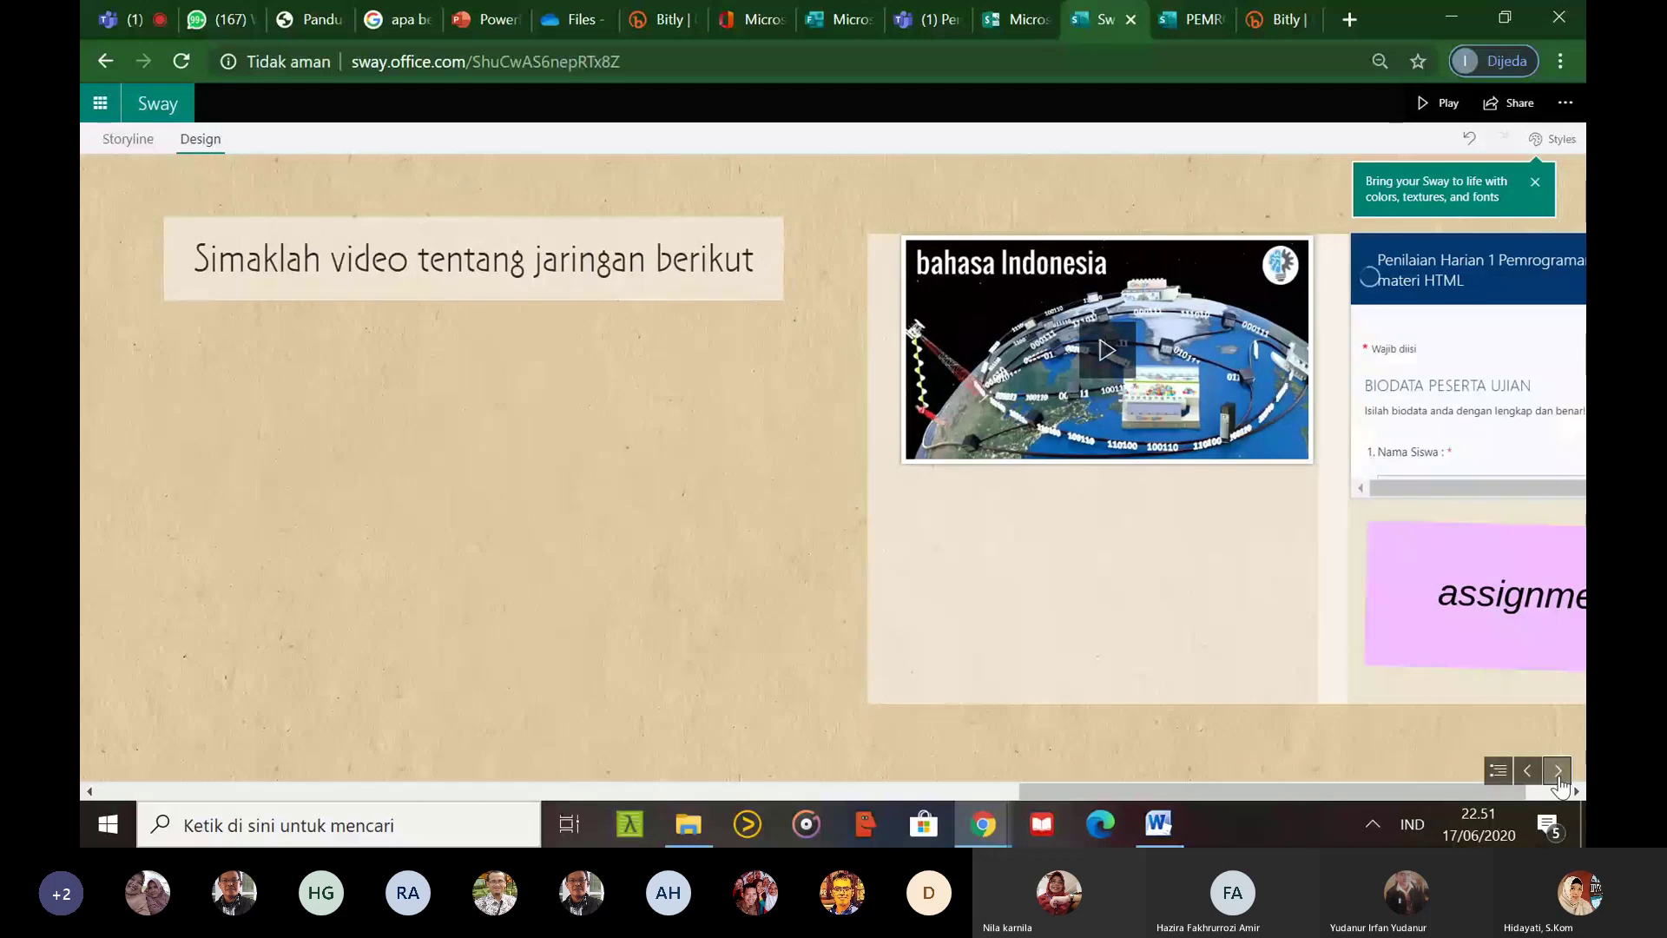
click(1565, 102)
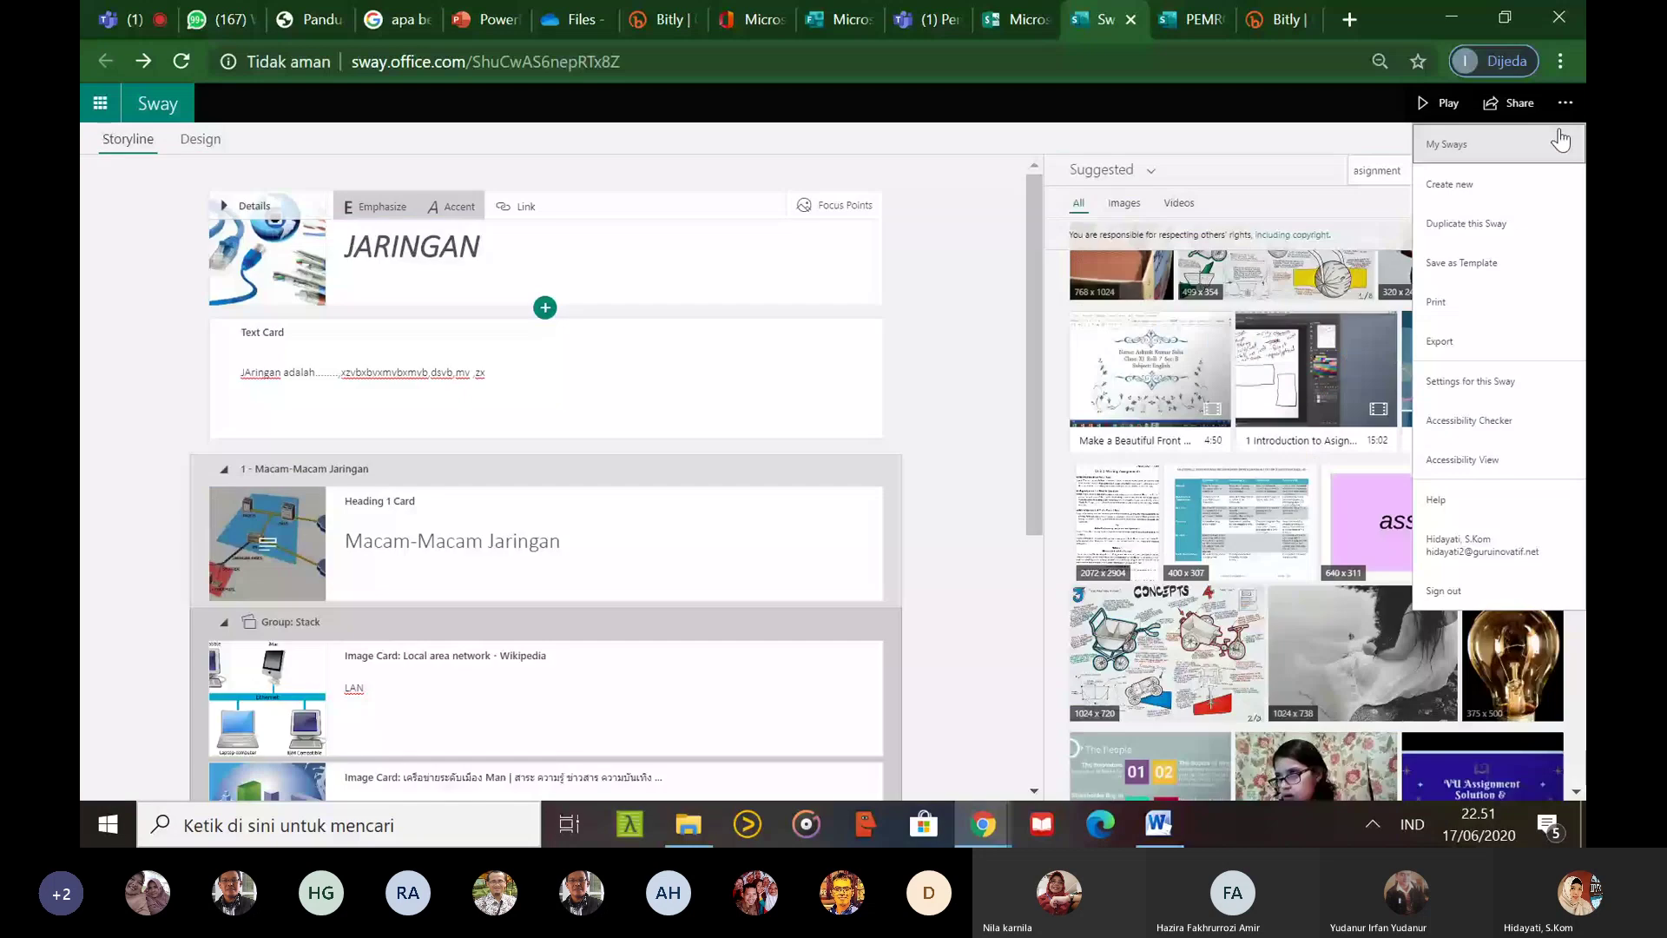
click(1561, 137)
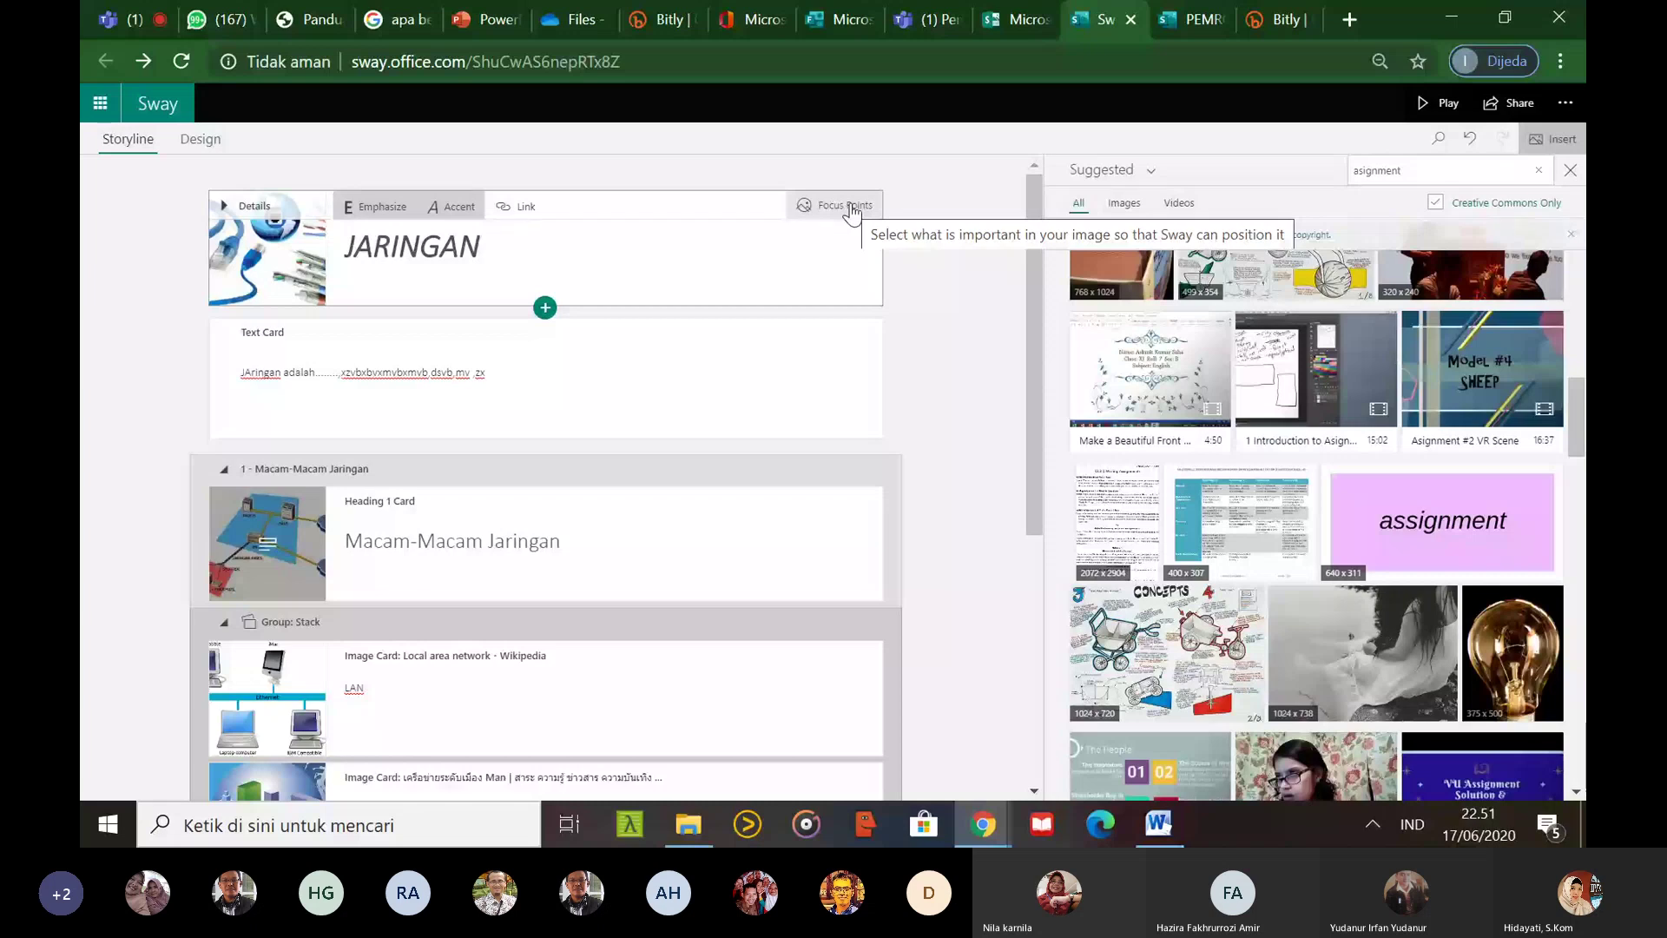
Play the Sway, flip through the image stack under Macam-Macam Jaringan, and view the WAN map enlarged
click(1439, 103)
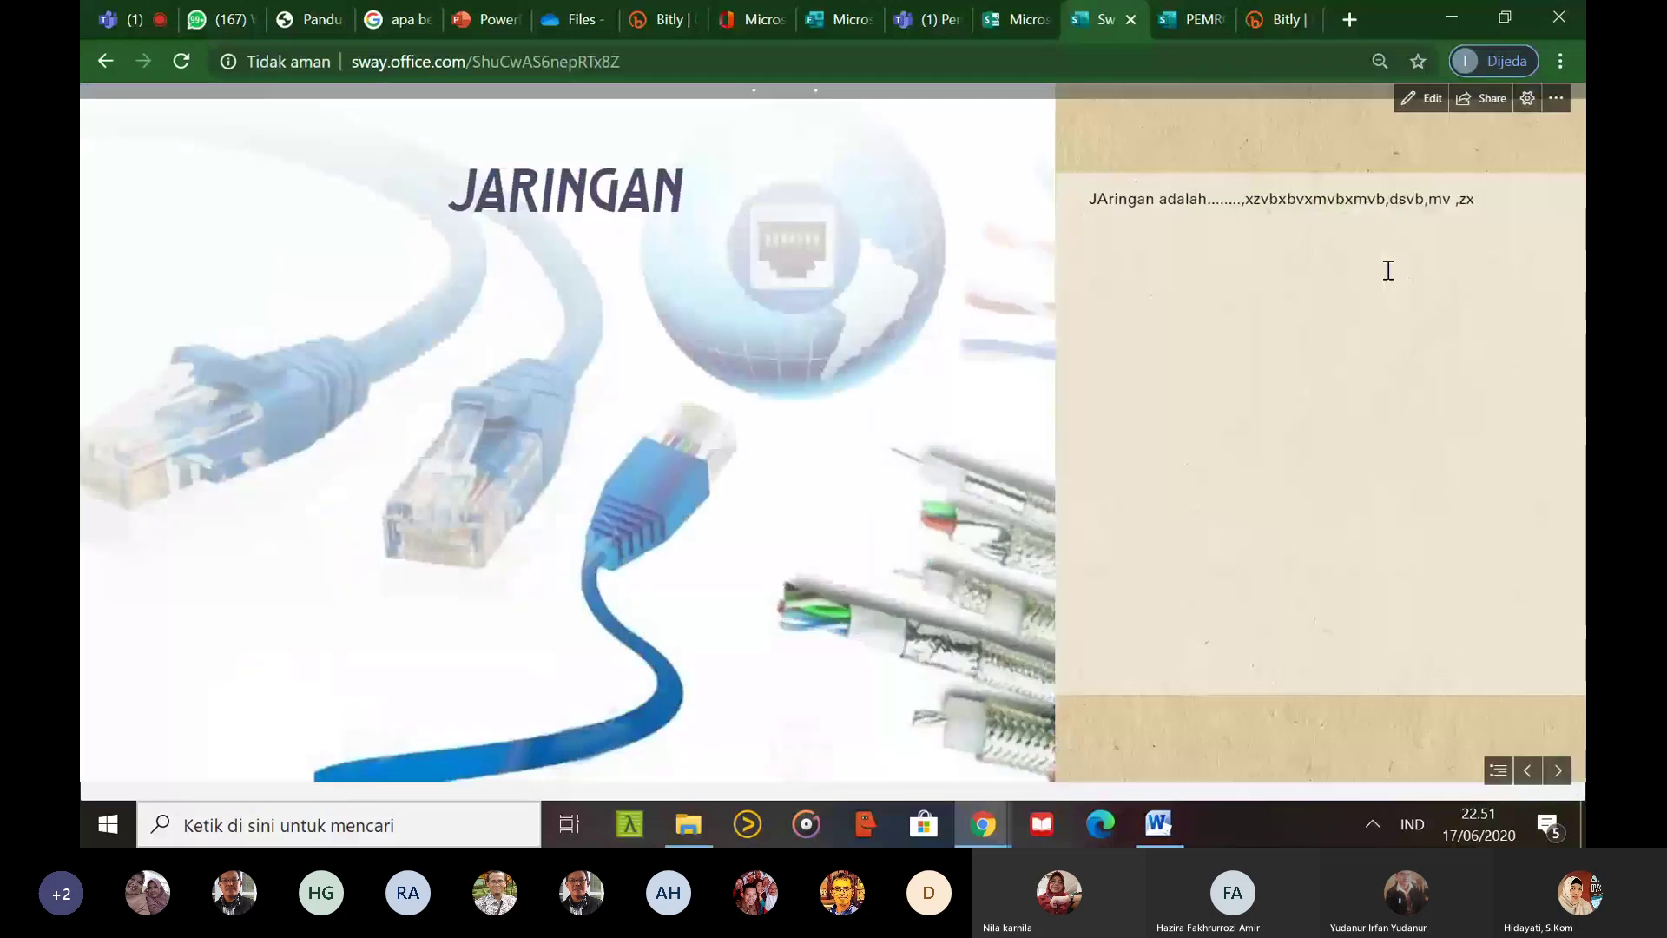
click(1557, 771)
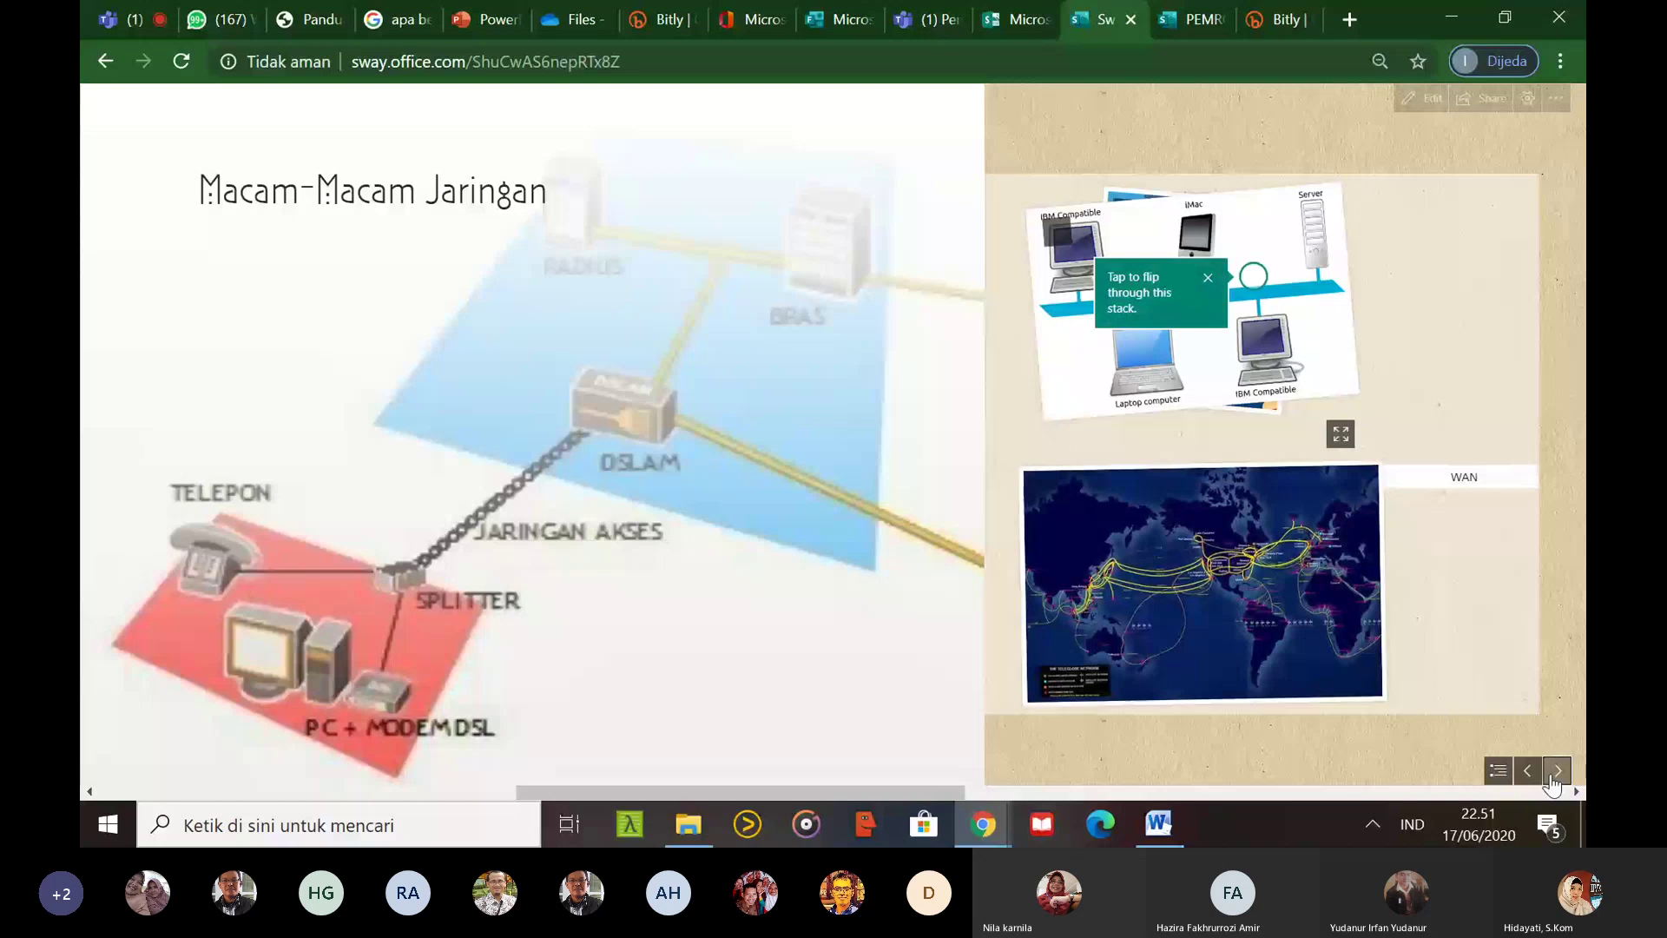
double_click(1342, 297)
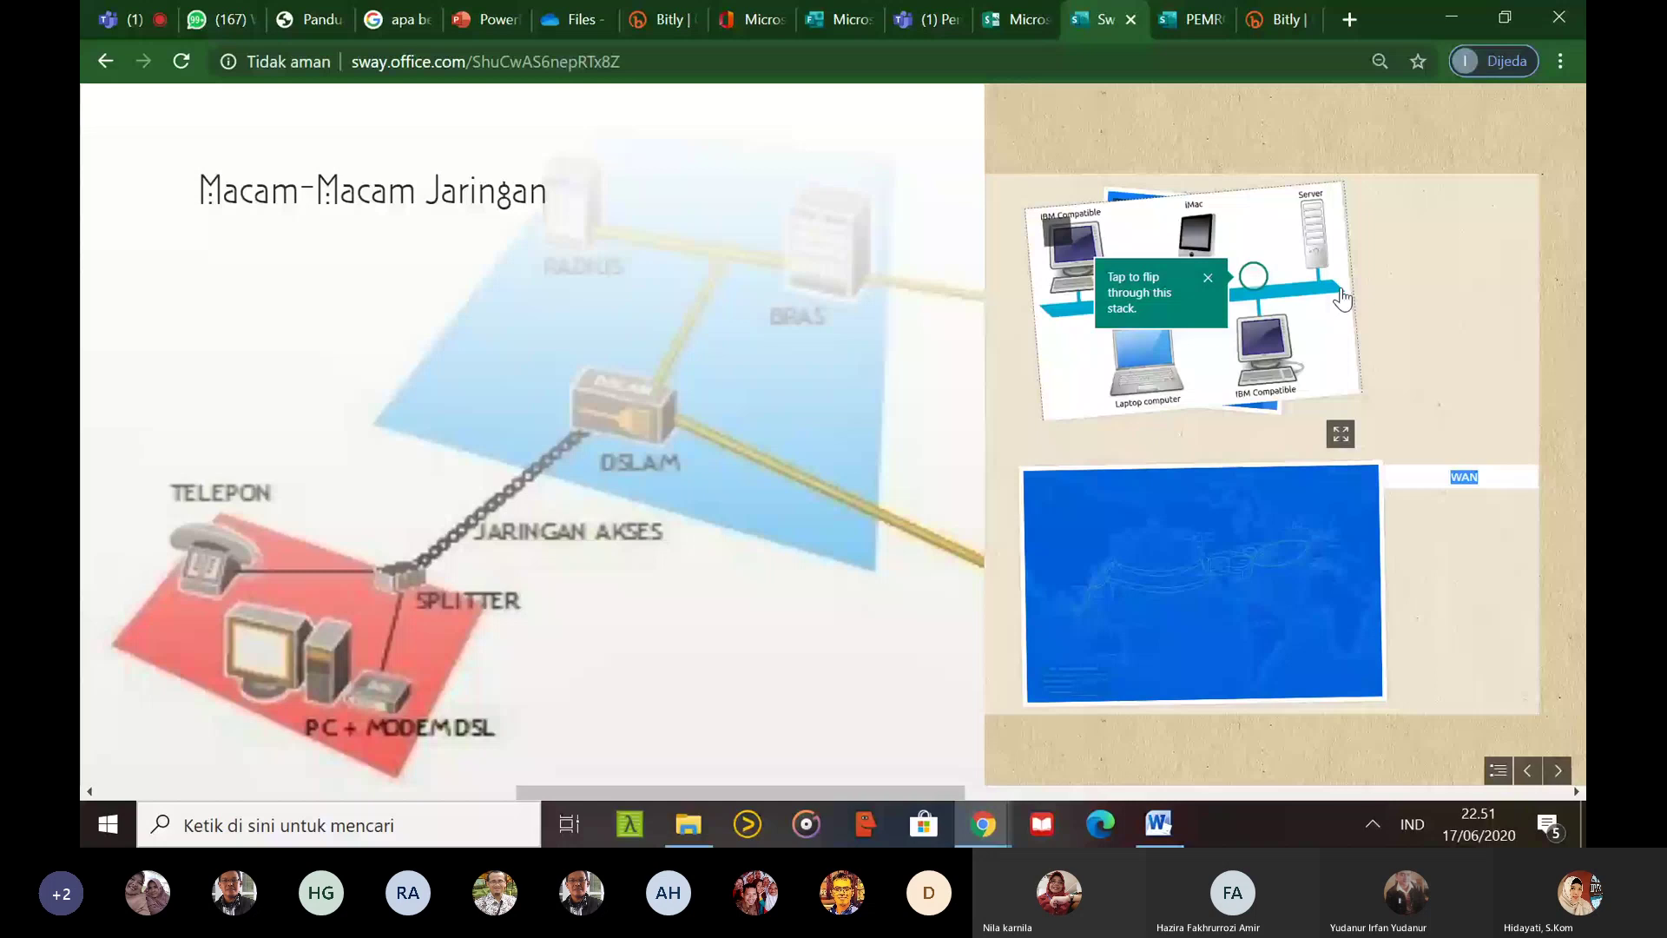
click(1238, 333)
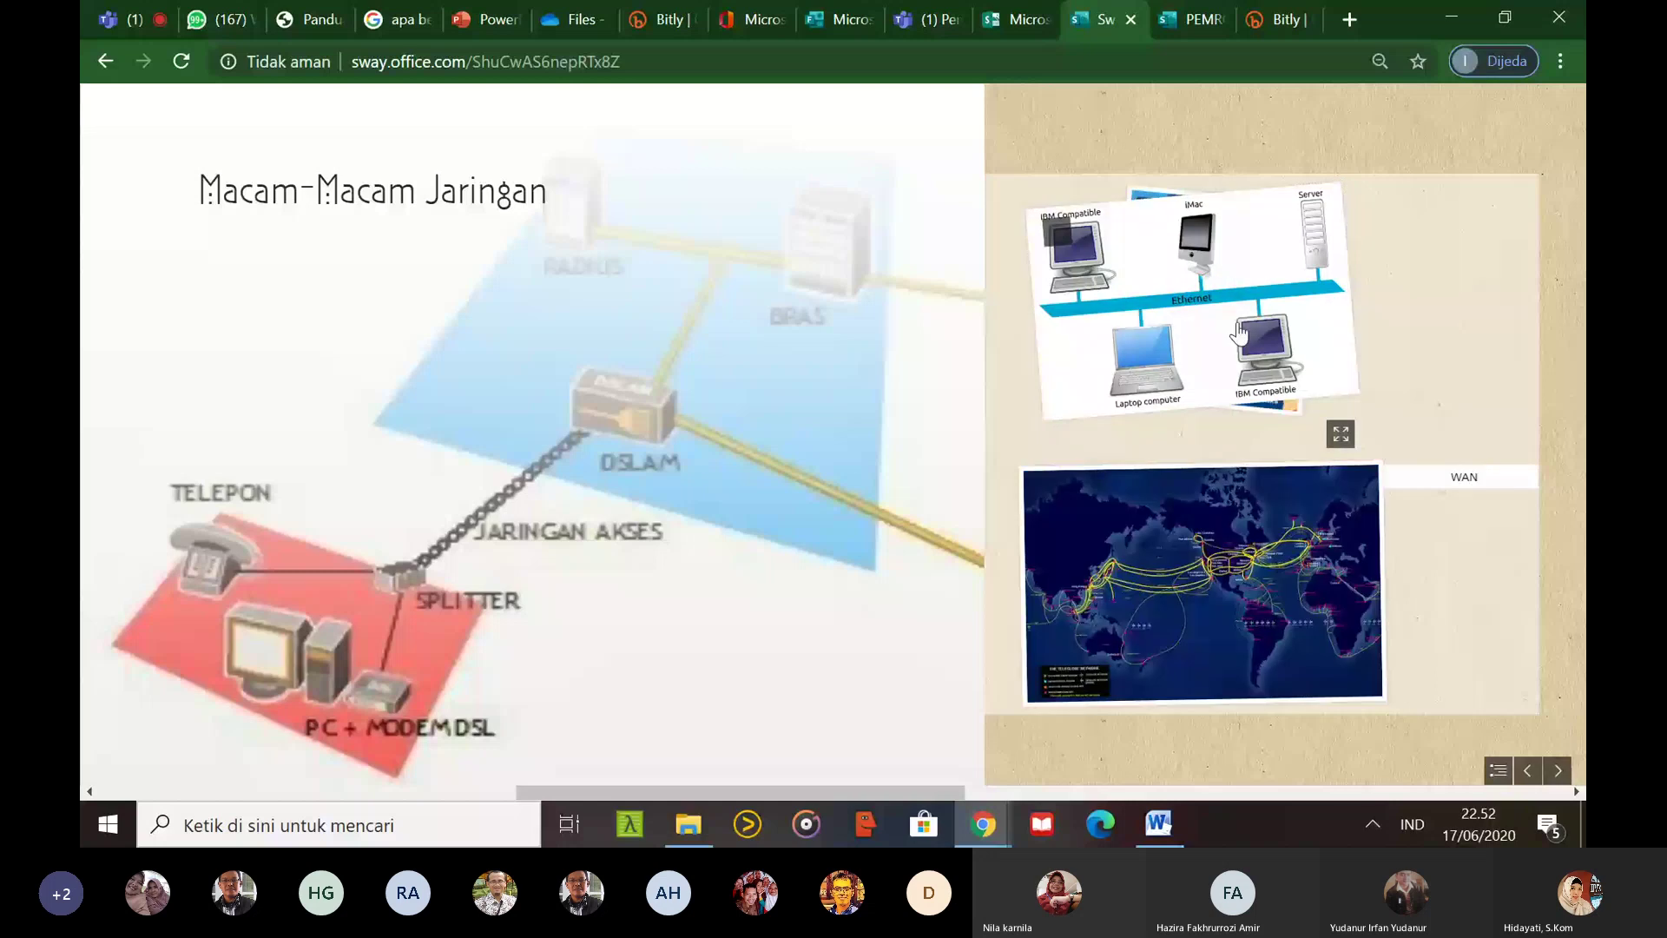
click(1239, 333)
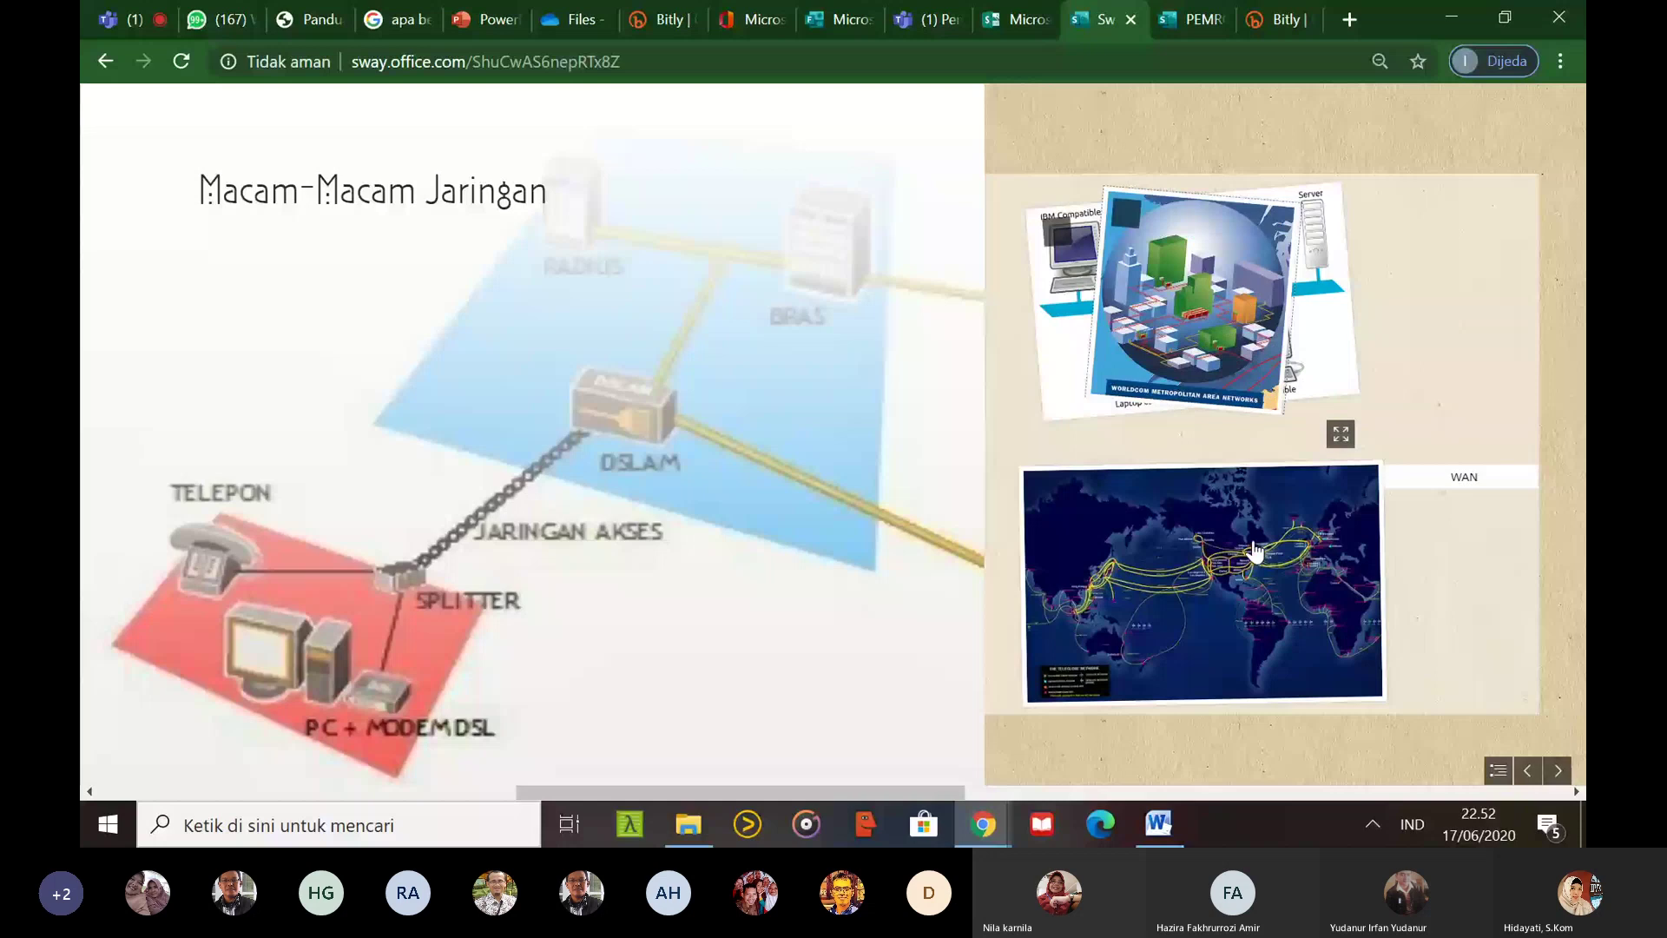
click(1255, 549)
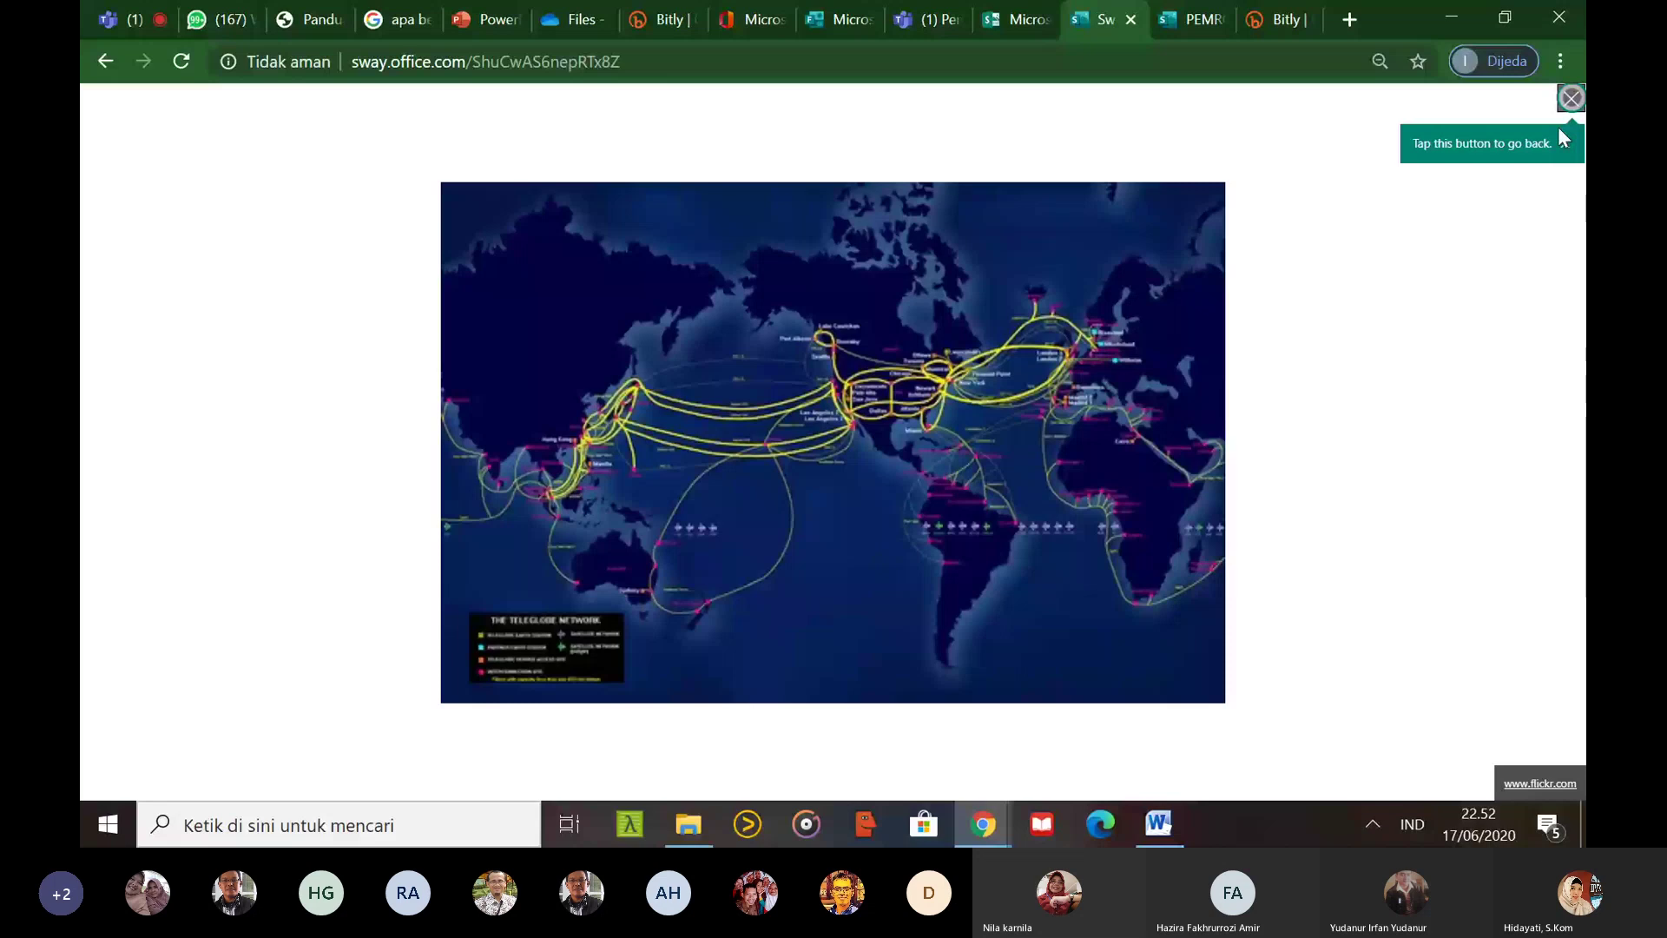
click(1571, 99)
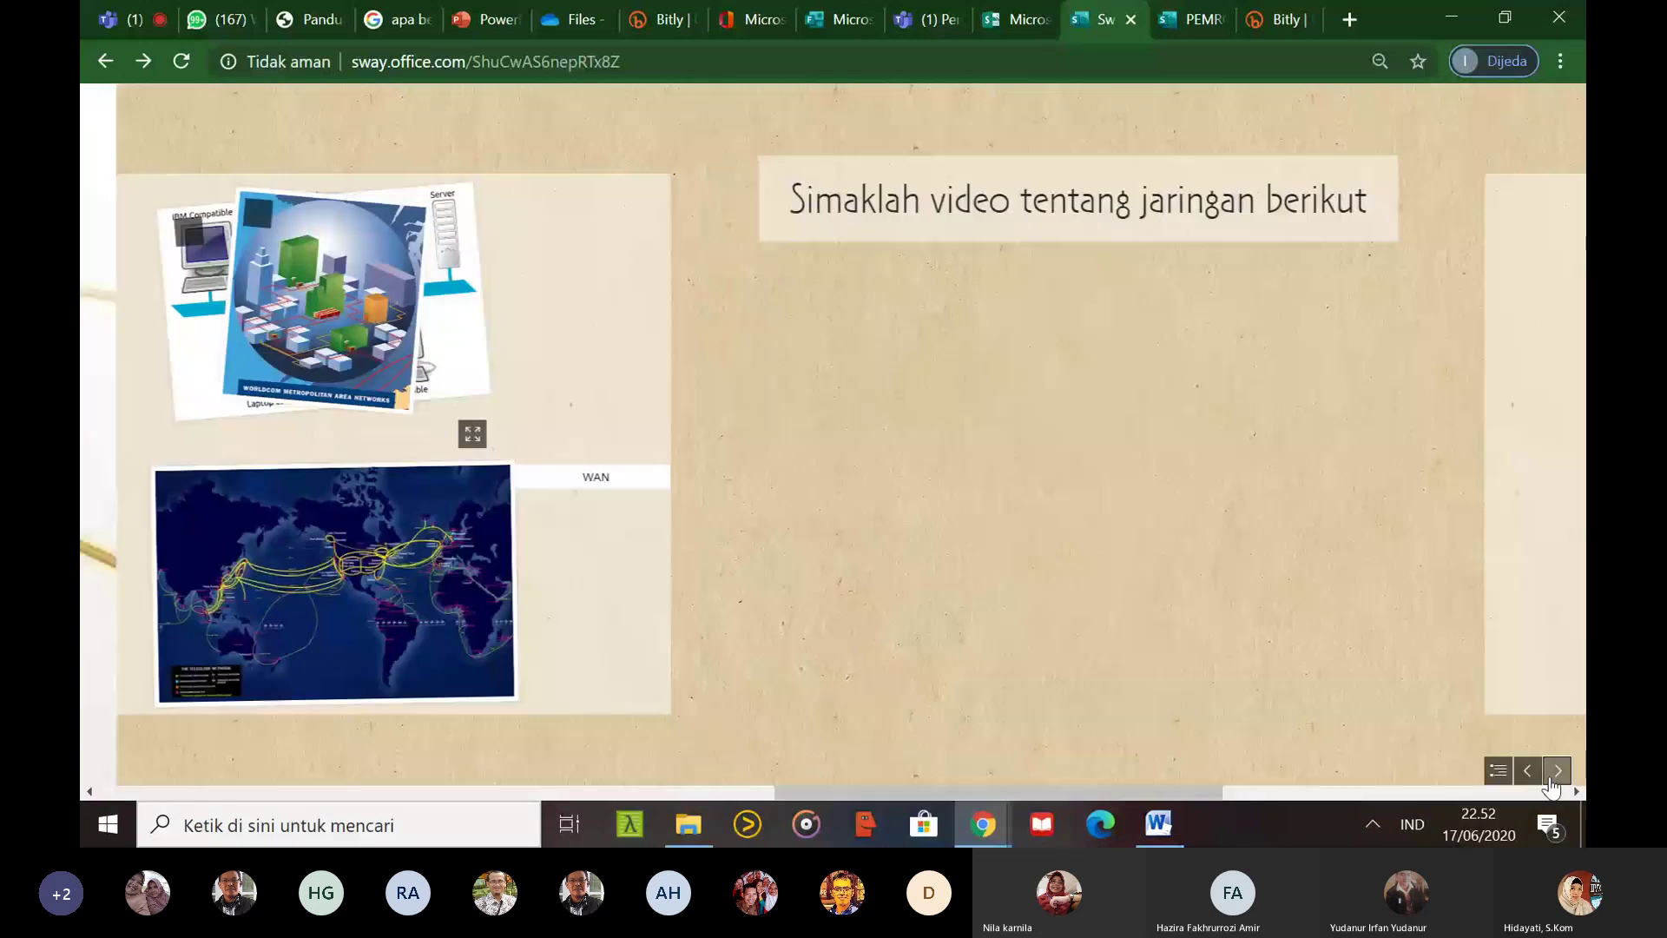
Advance to the section "Simaklah video tentang jaringan berikut", play its video in full screen, and leave full screen
click(1554, 773)
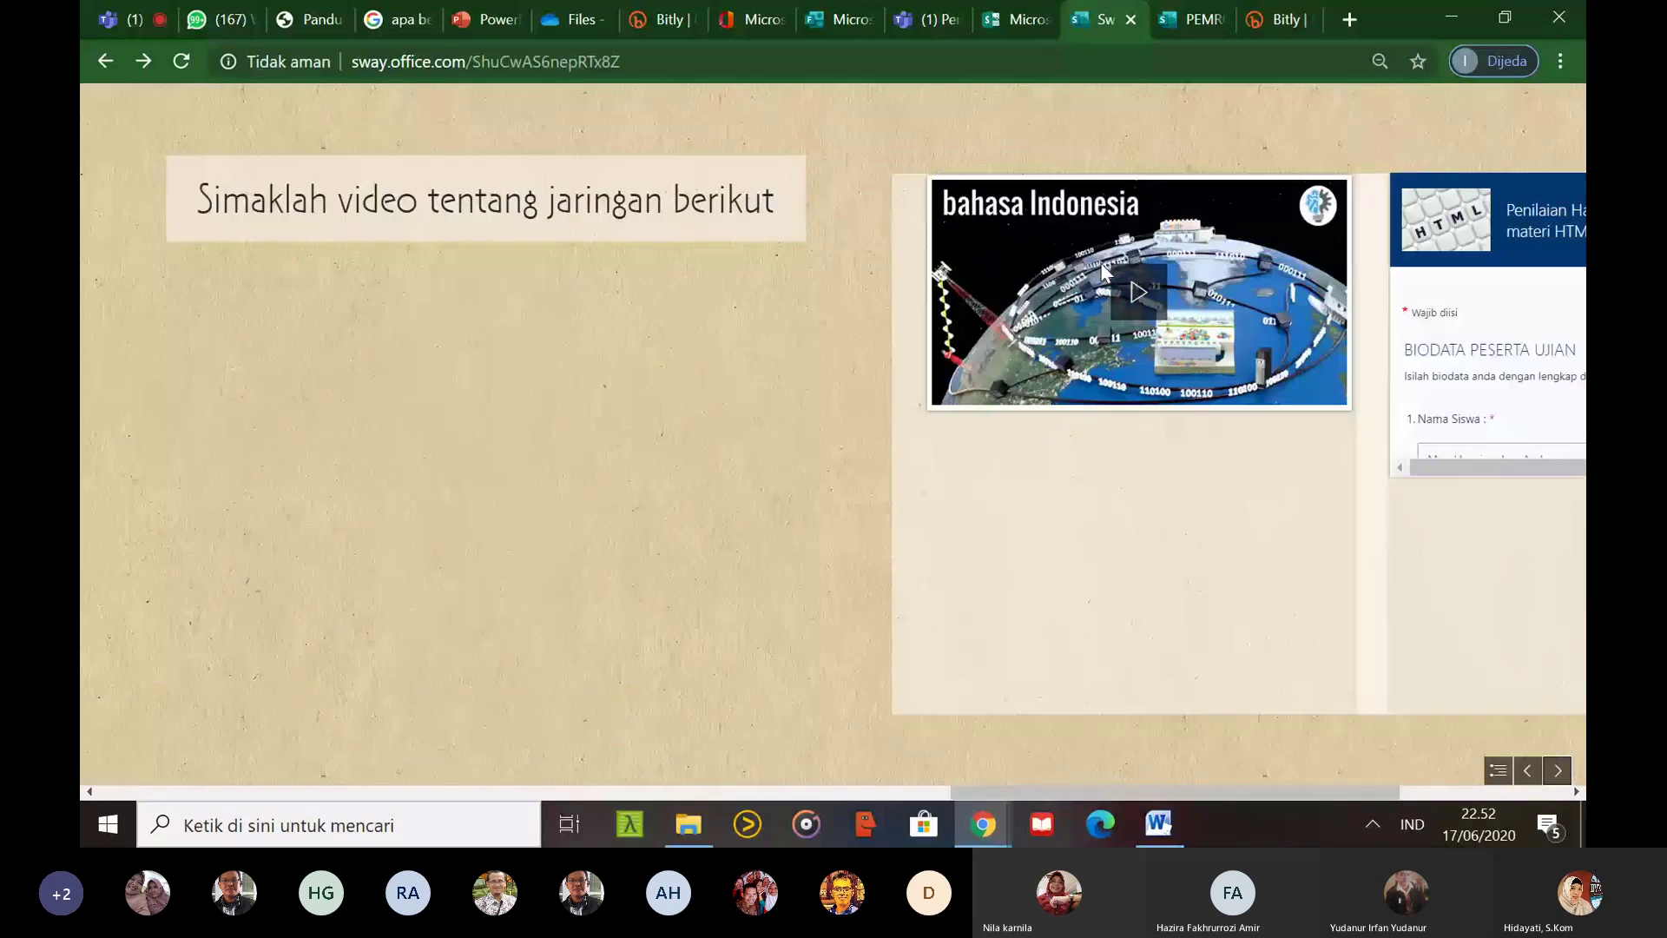
click(1129, 280)
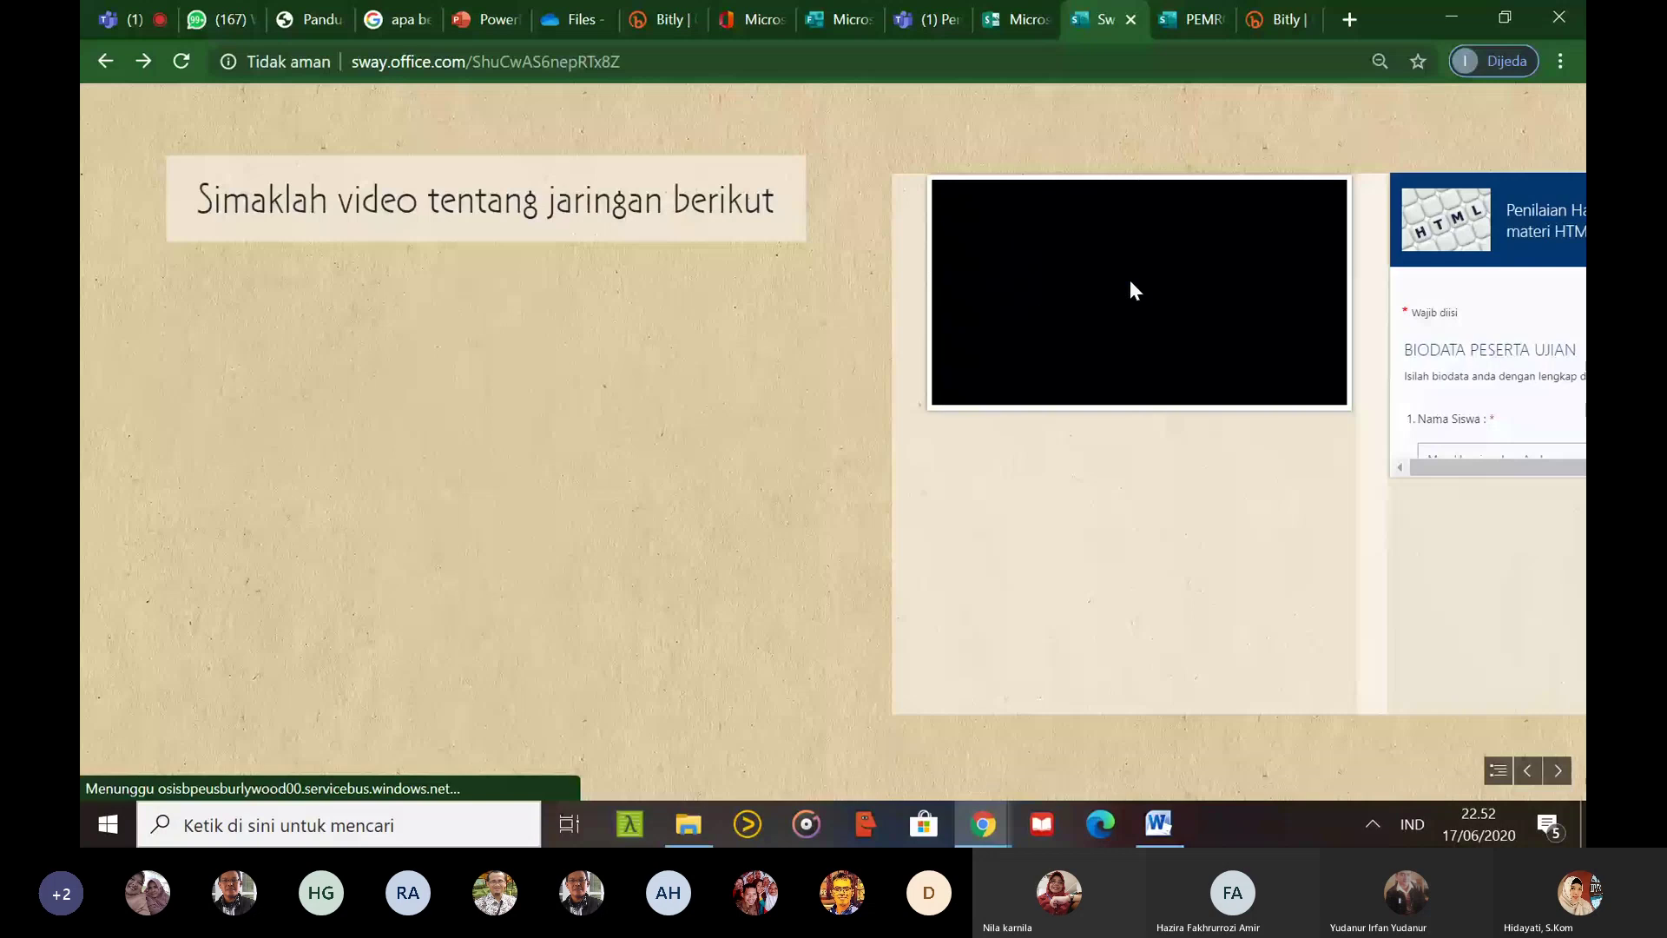
key(F11)
key(f)
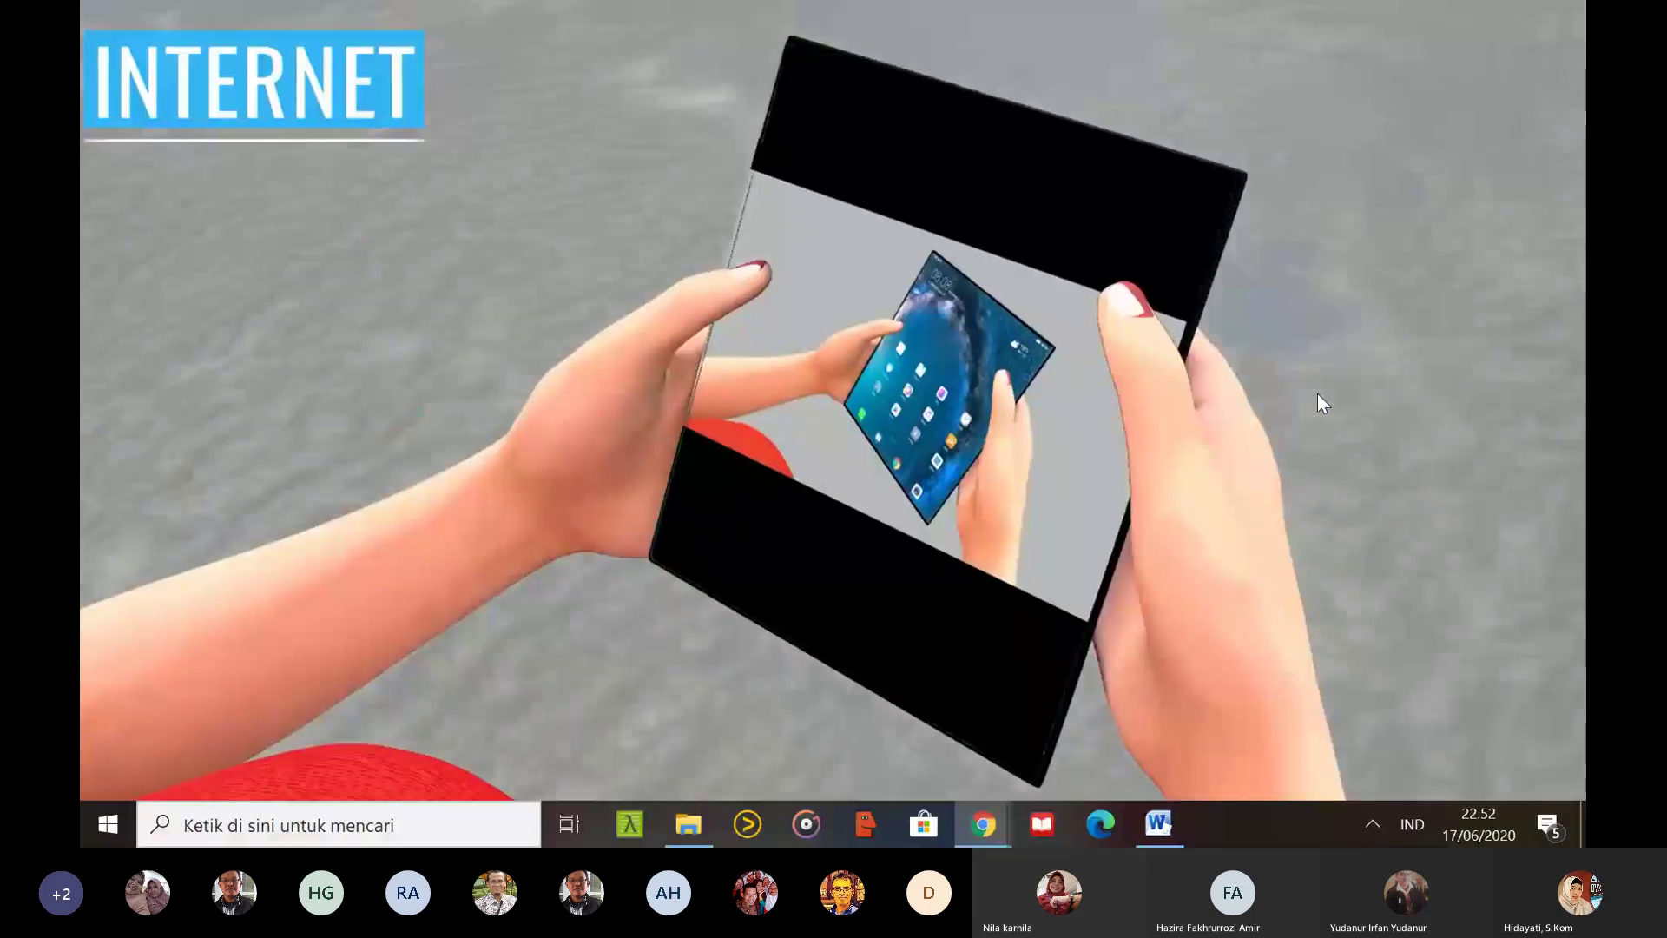
key(Escape)
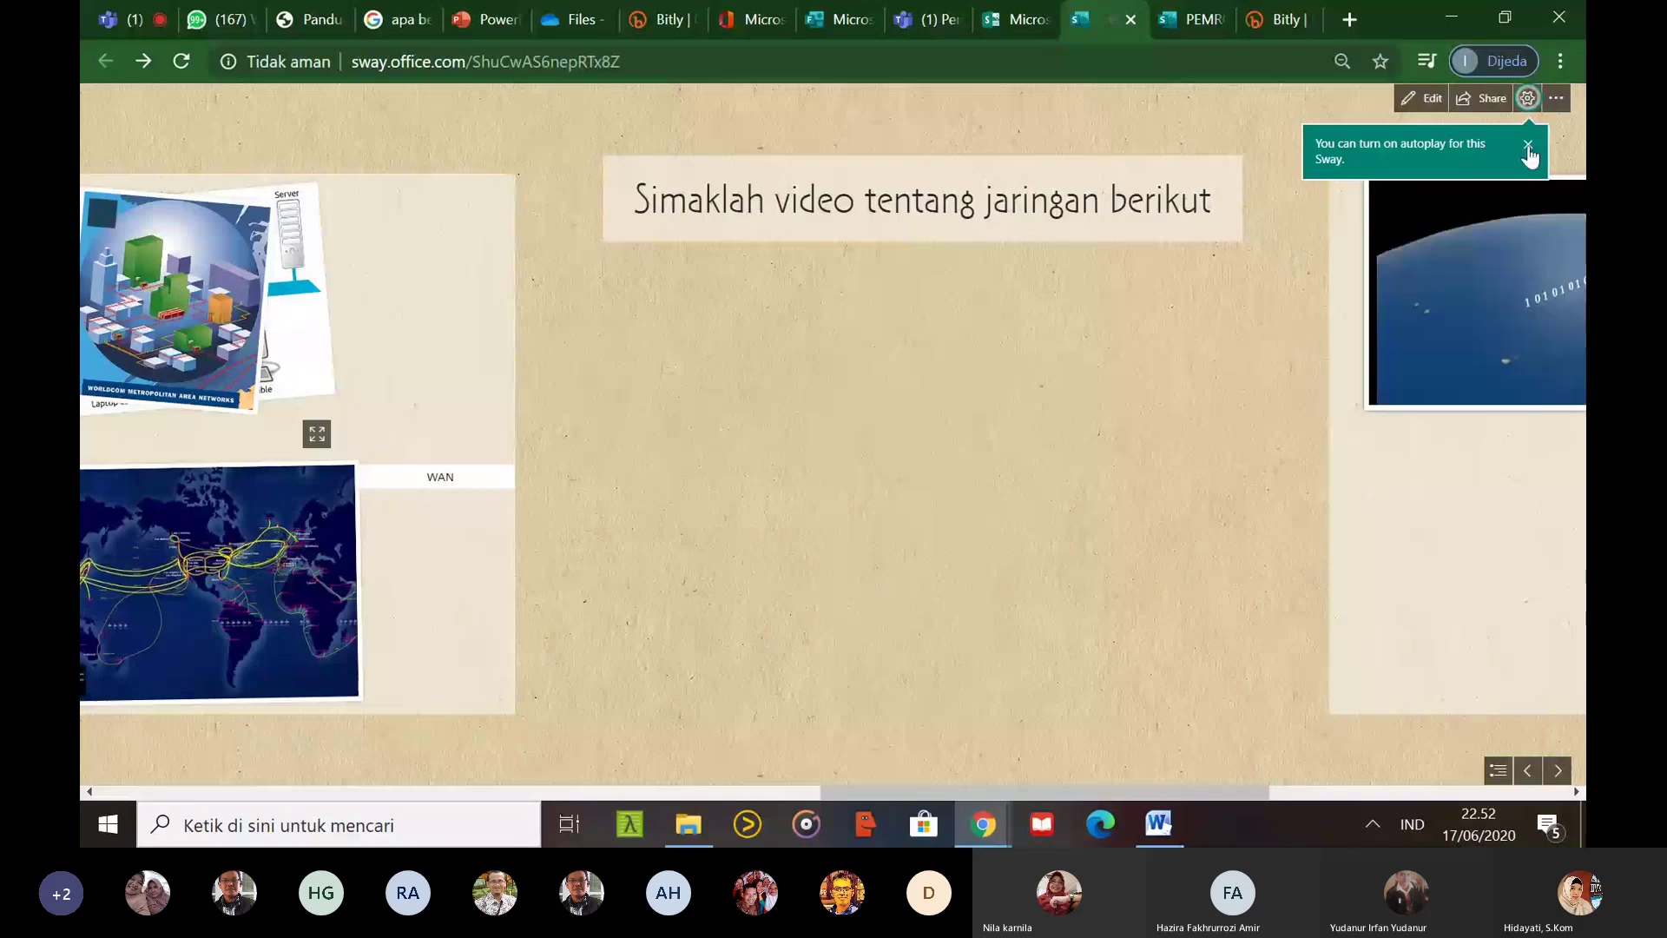
Restart the Sway from its JARINGAN title, advance to the embedded quiz, and look through the quiz form
click(1422, 98)
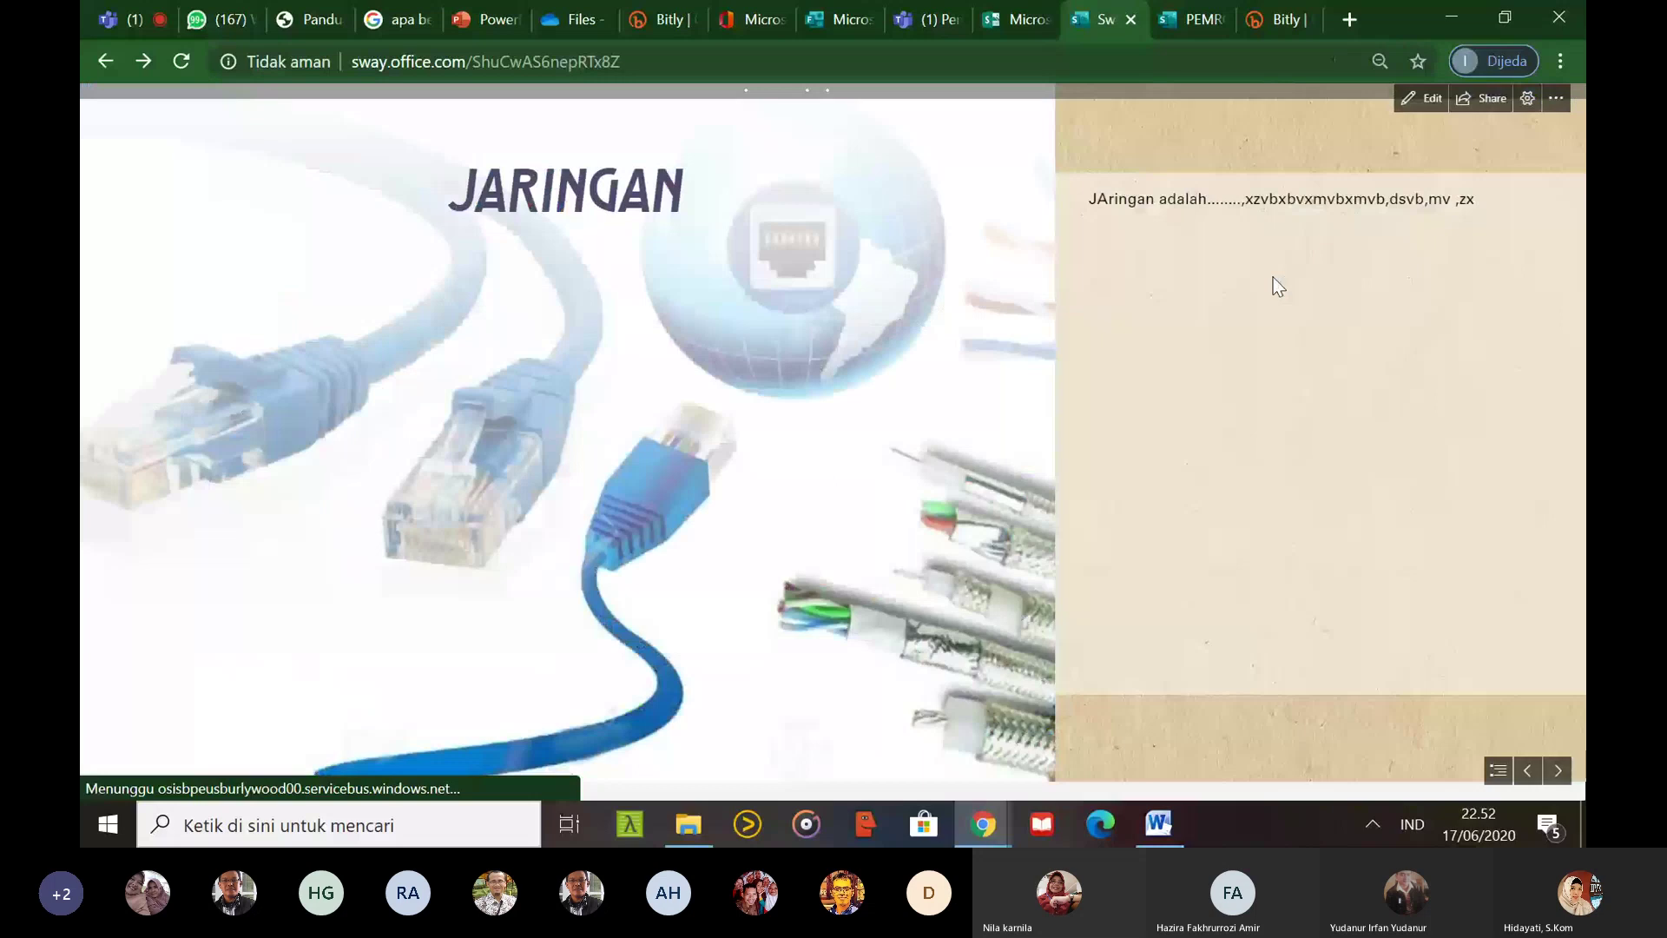
click(1558, 770)
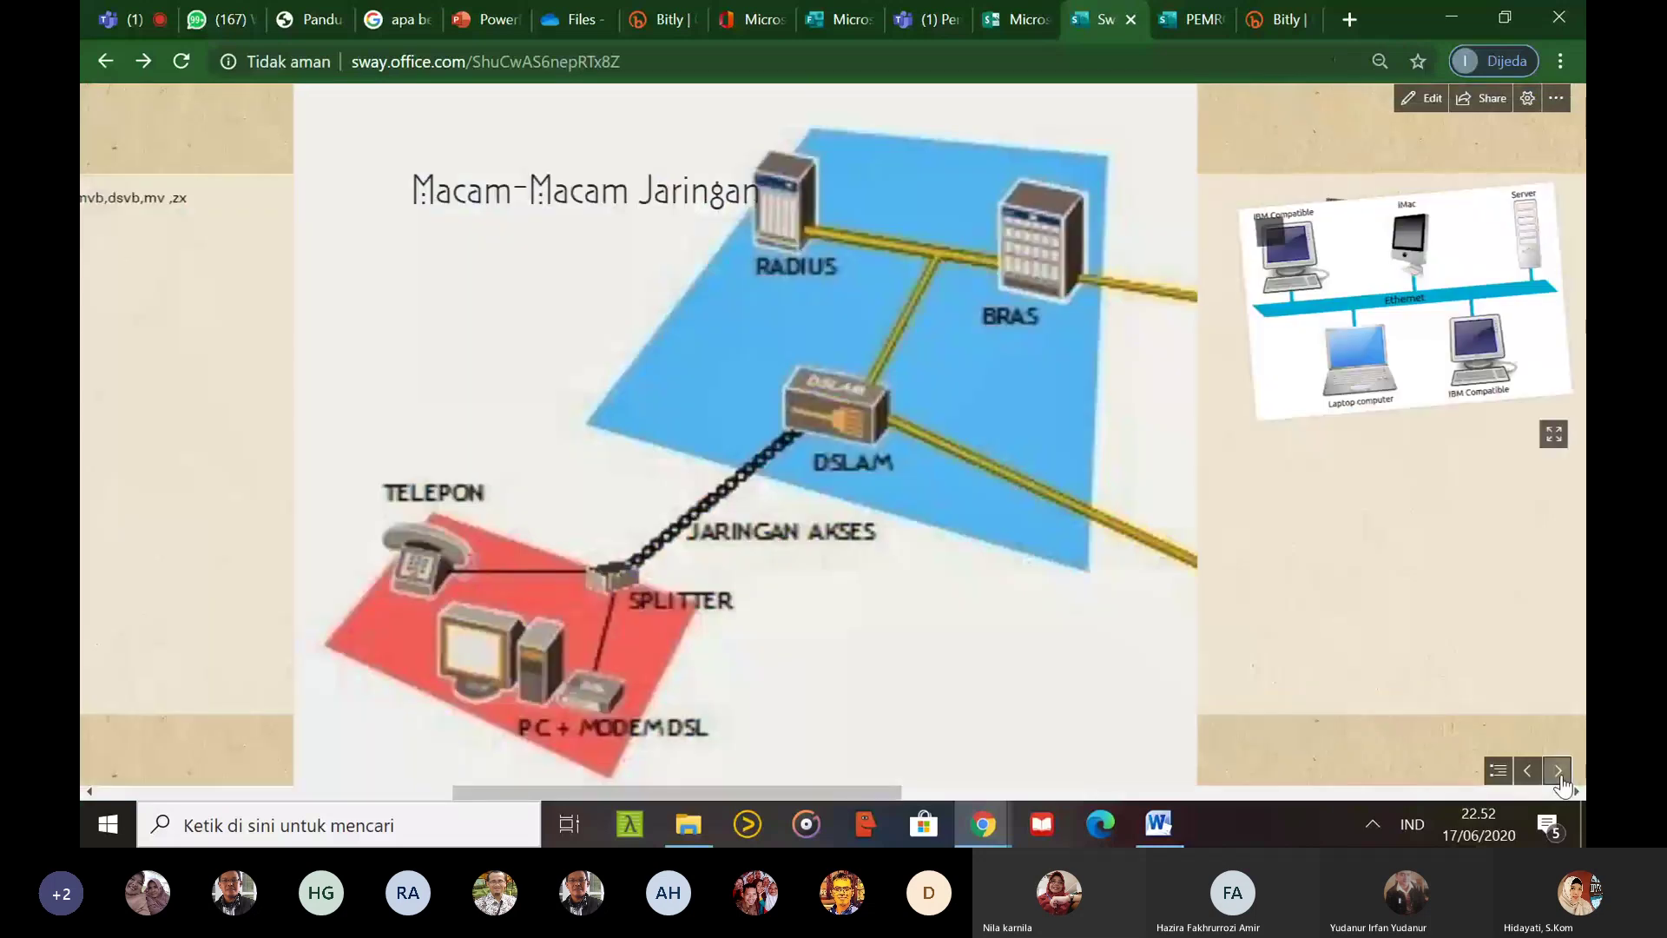
click(1559, 775)
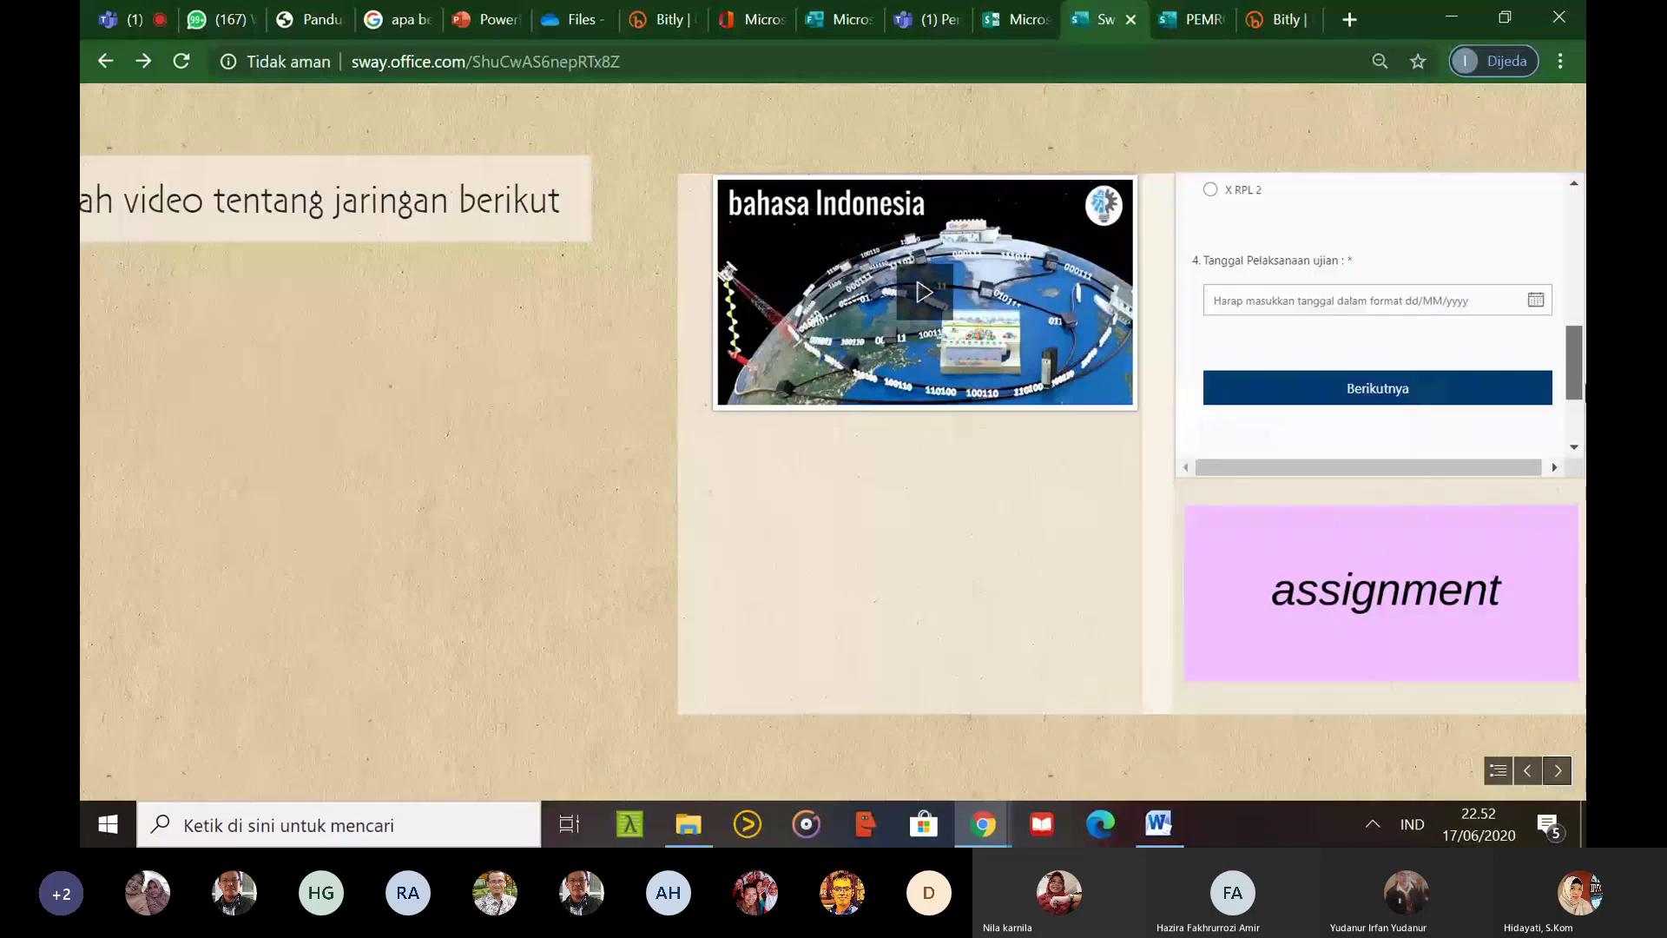
drag(1581, 384, 1567, 217)
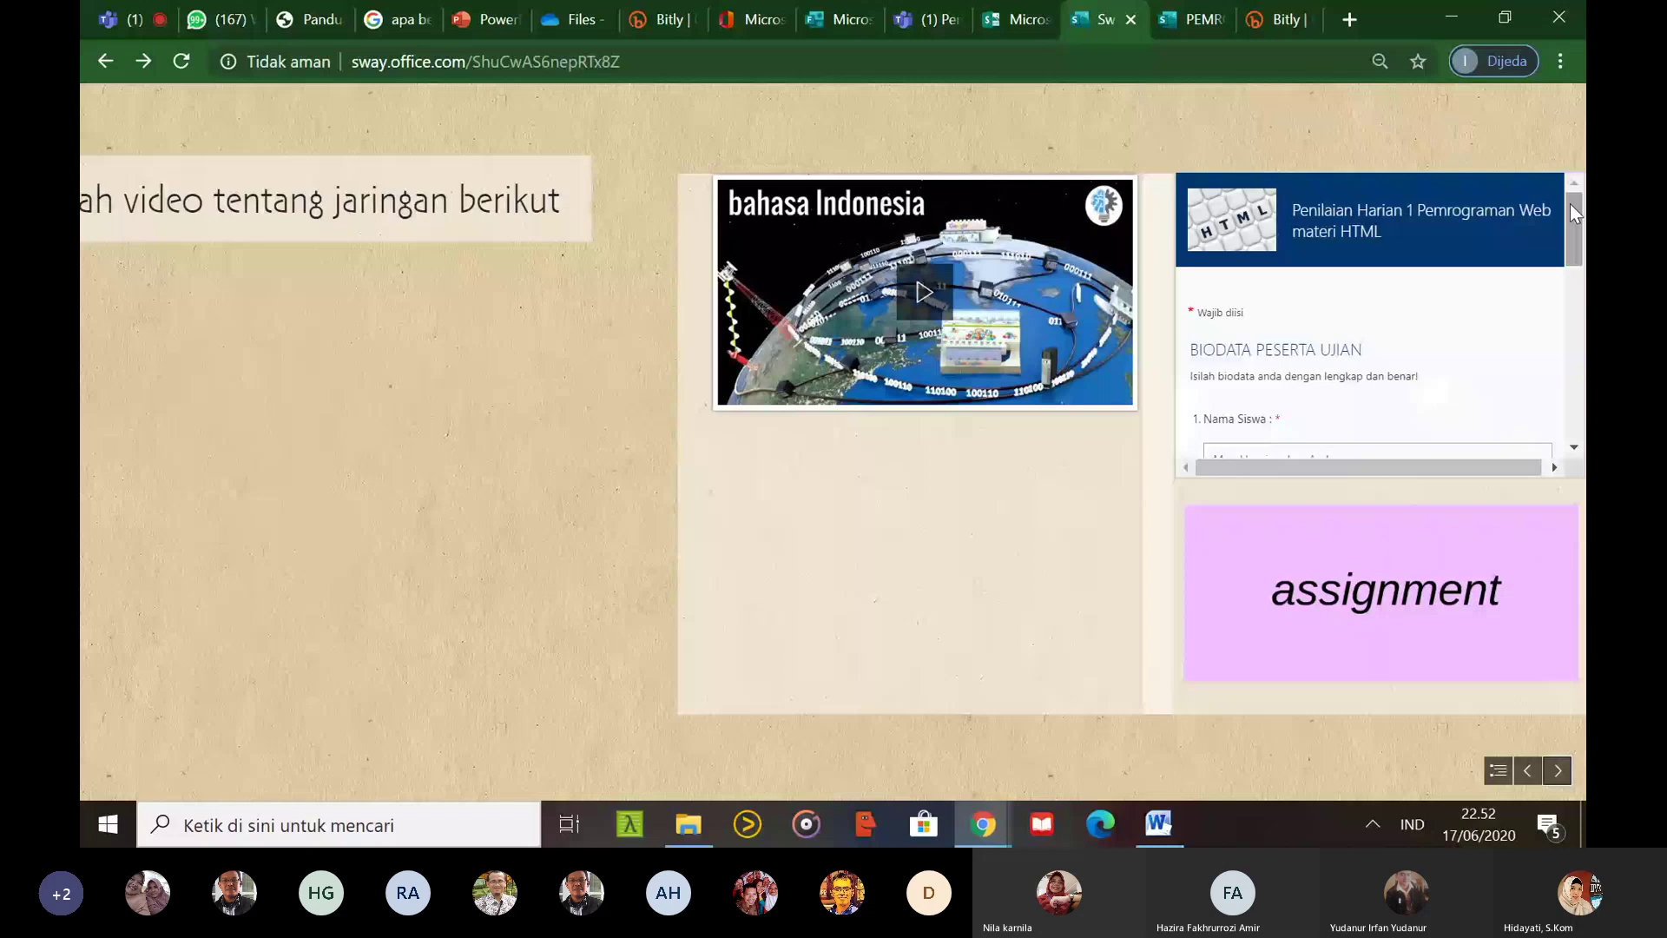
Look through the embedded quiz to its end, go back to the Sway's JARINGAN title, and return to the storyline
drag(1569, 205, 1570, 382)
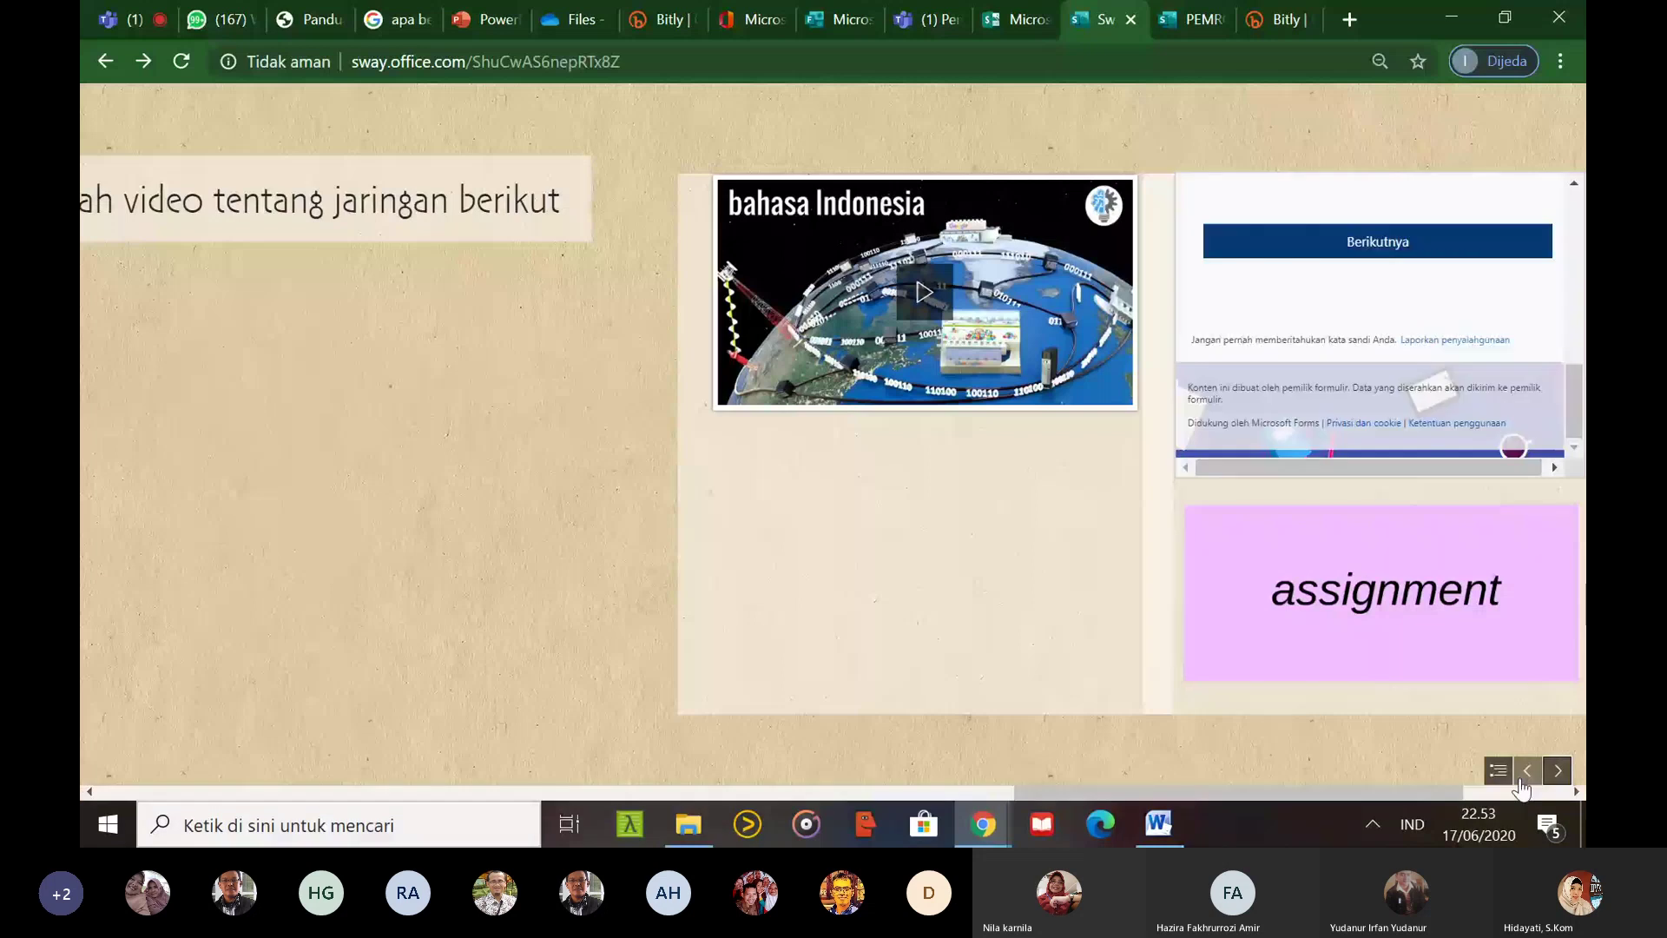
click(1522, 783)
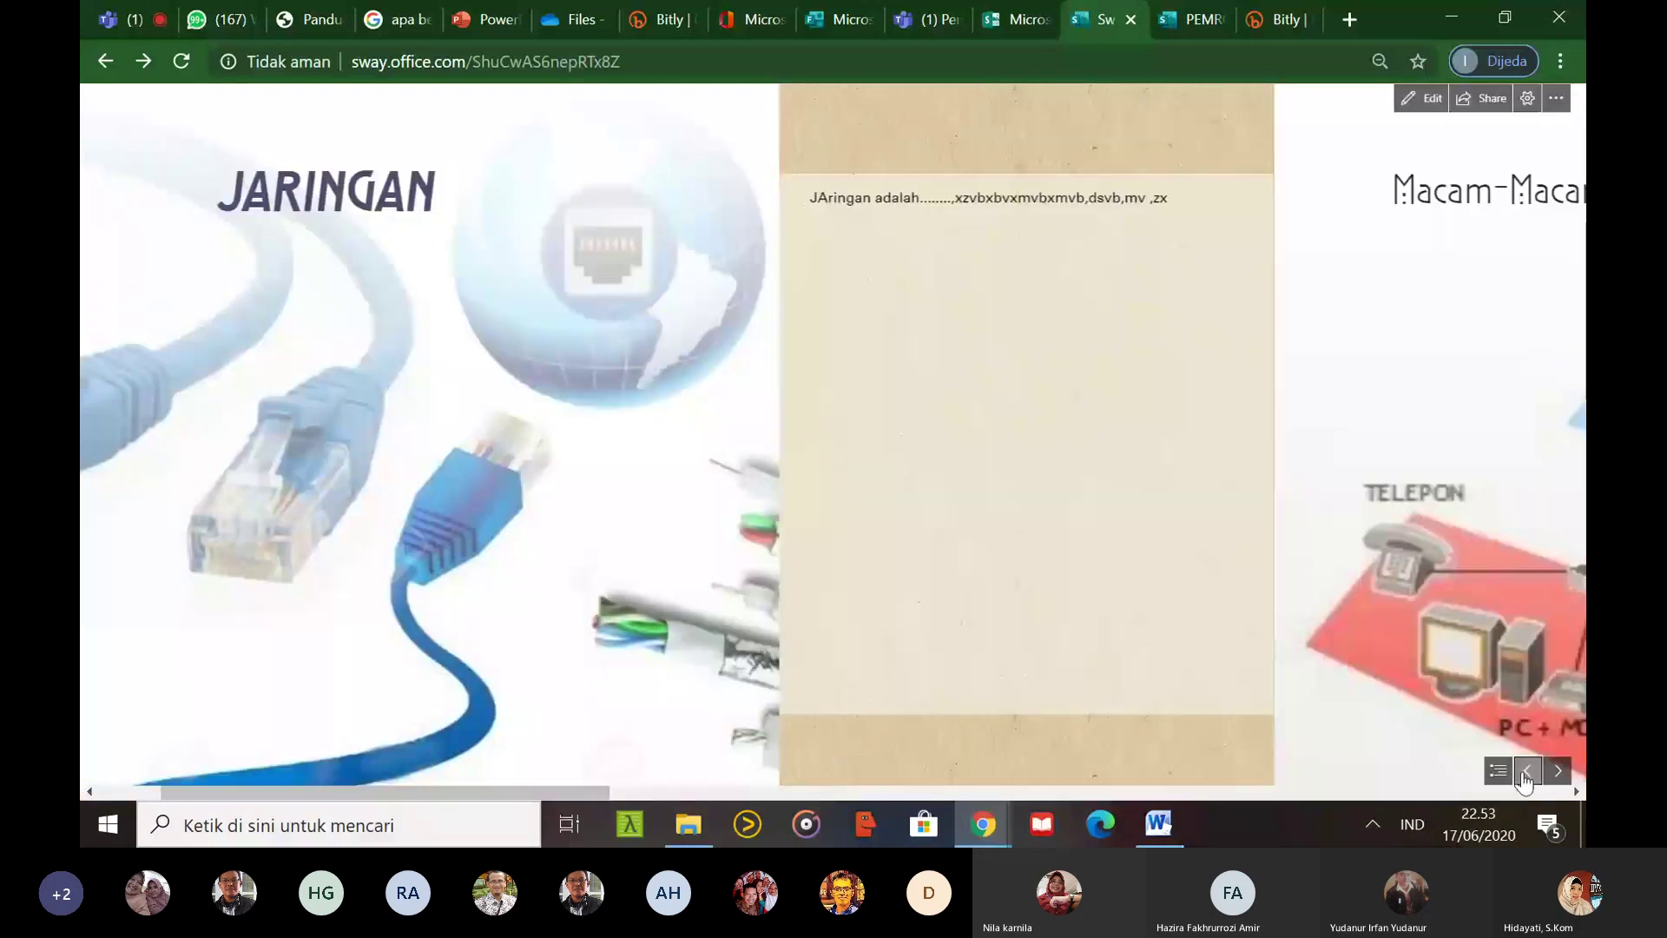
click(1522, 784)
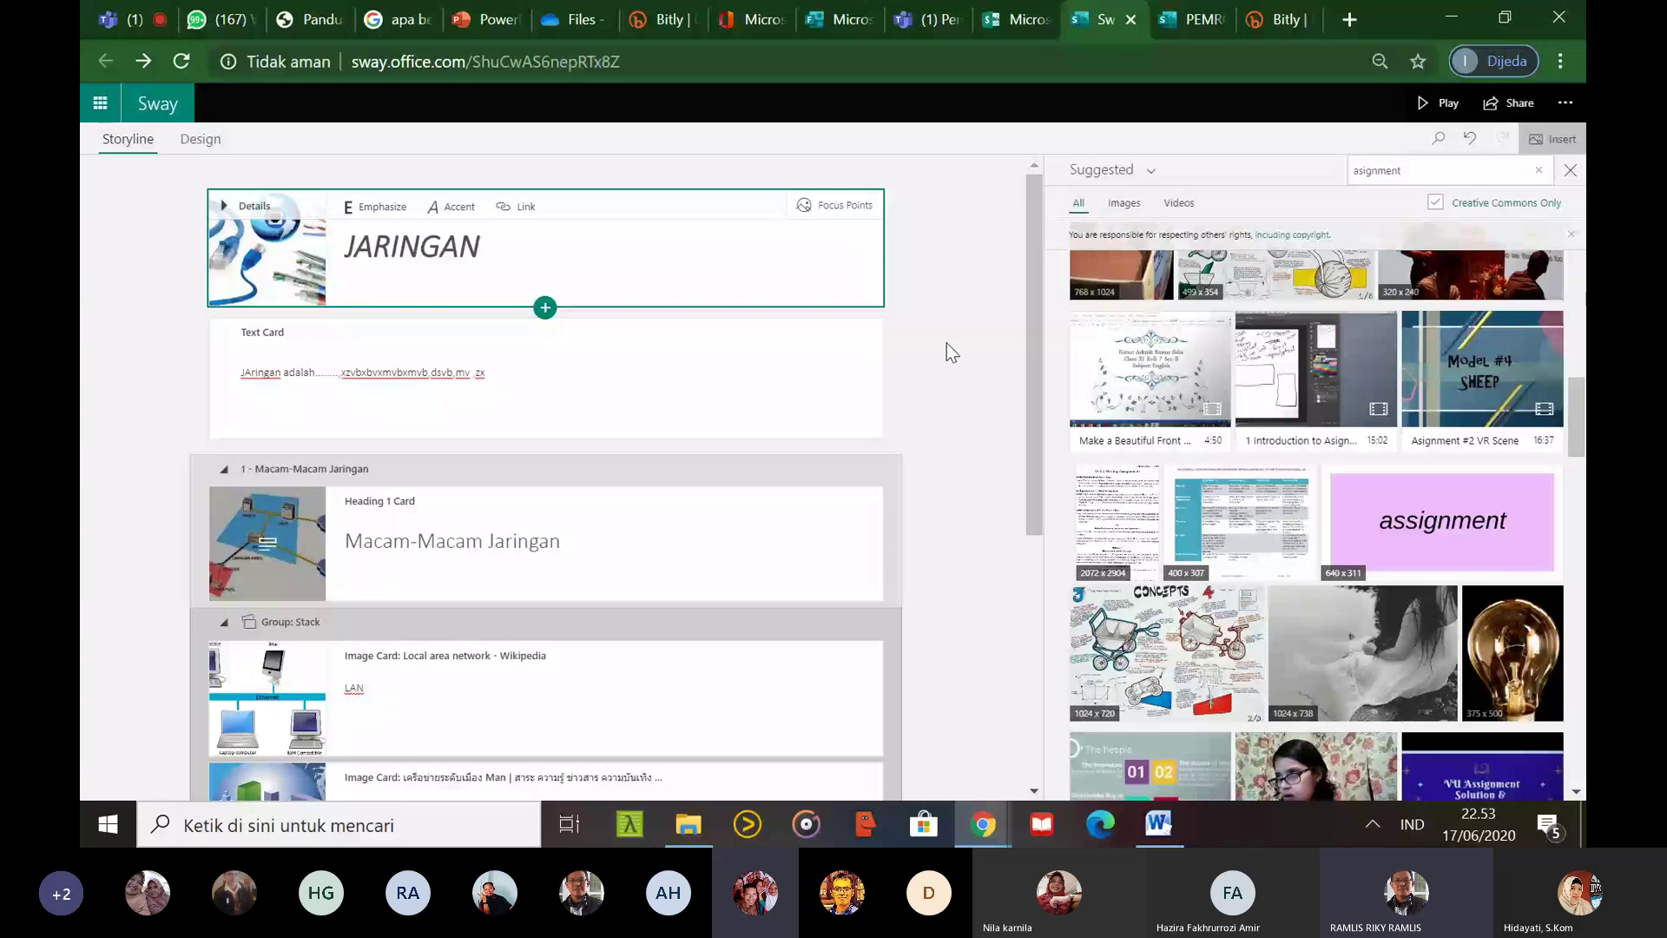
click(969, 318)
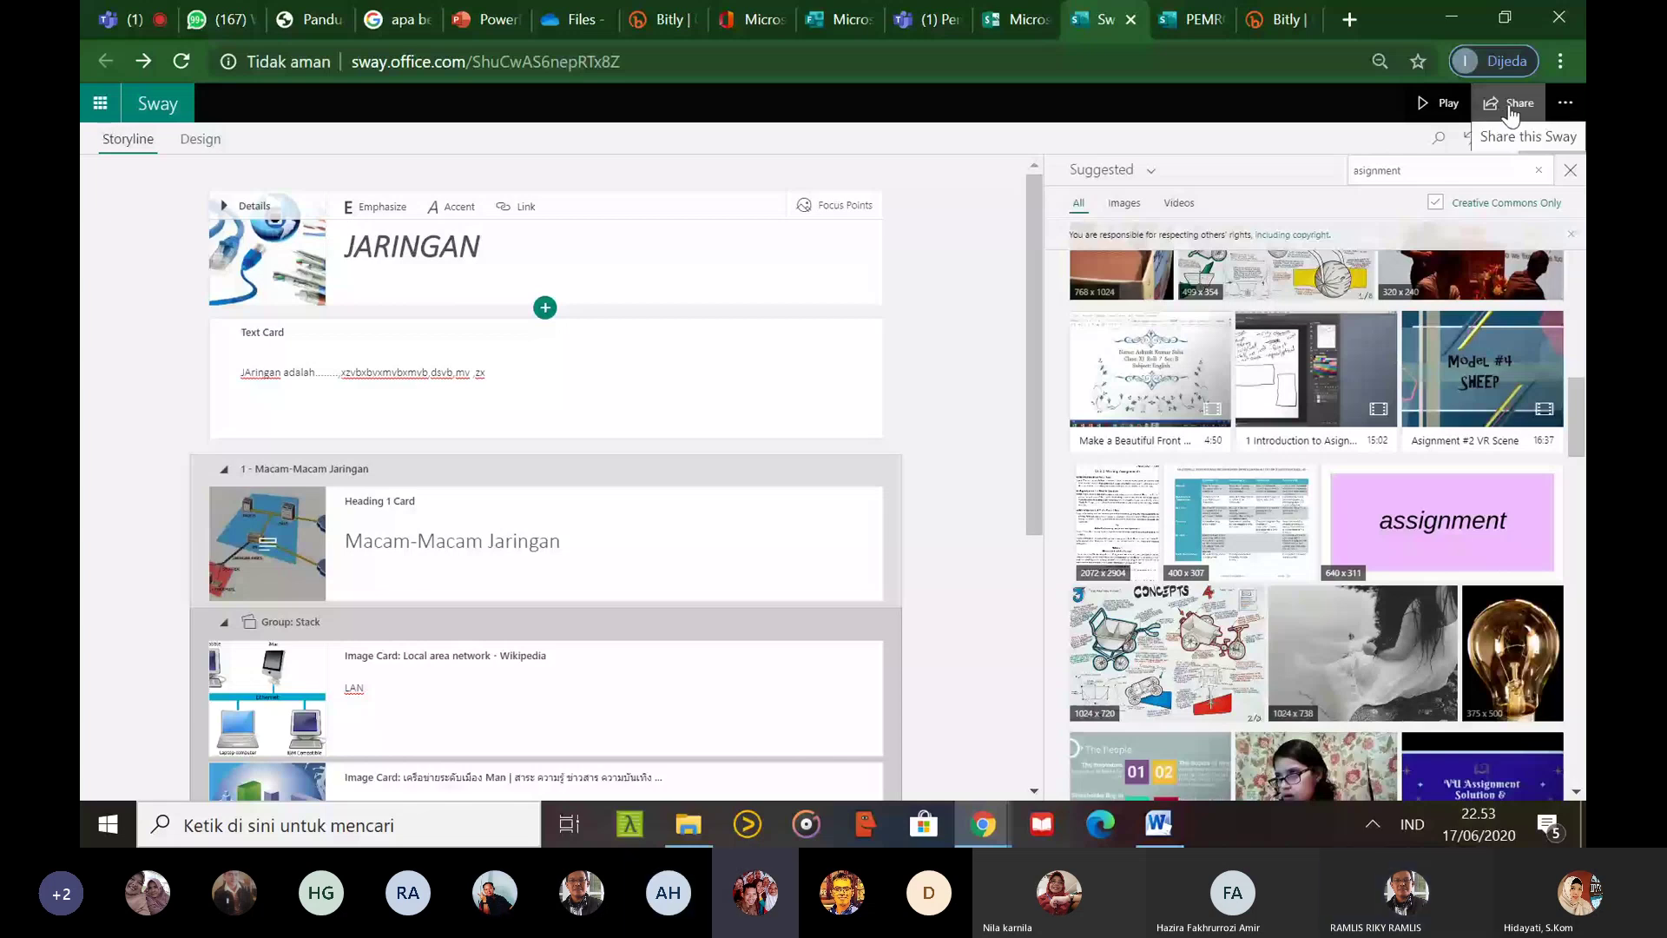
Open the Sway's sharing options, set sharing to anyone with a link, and copy the view link
click(1563, 105)
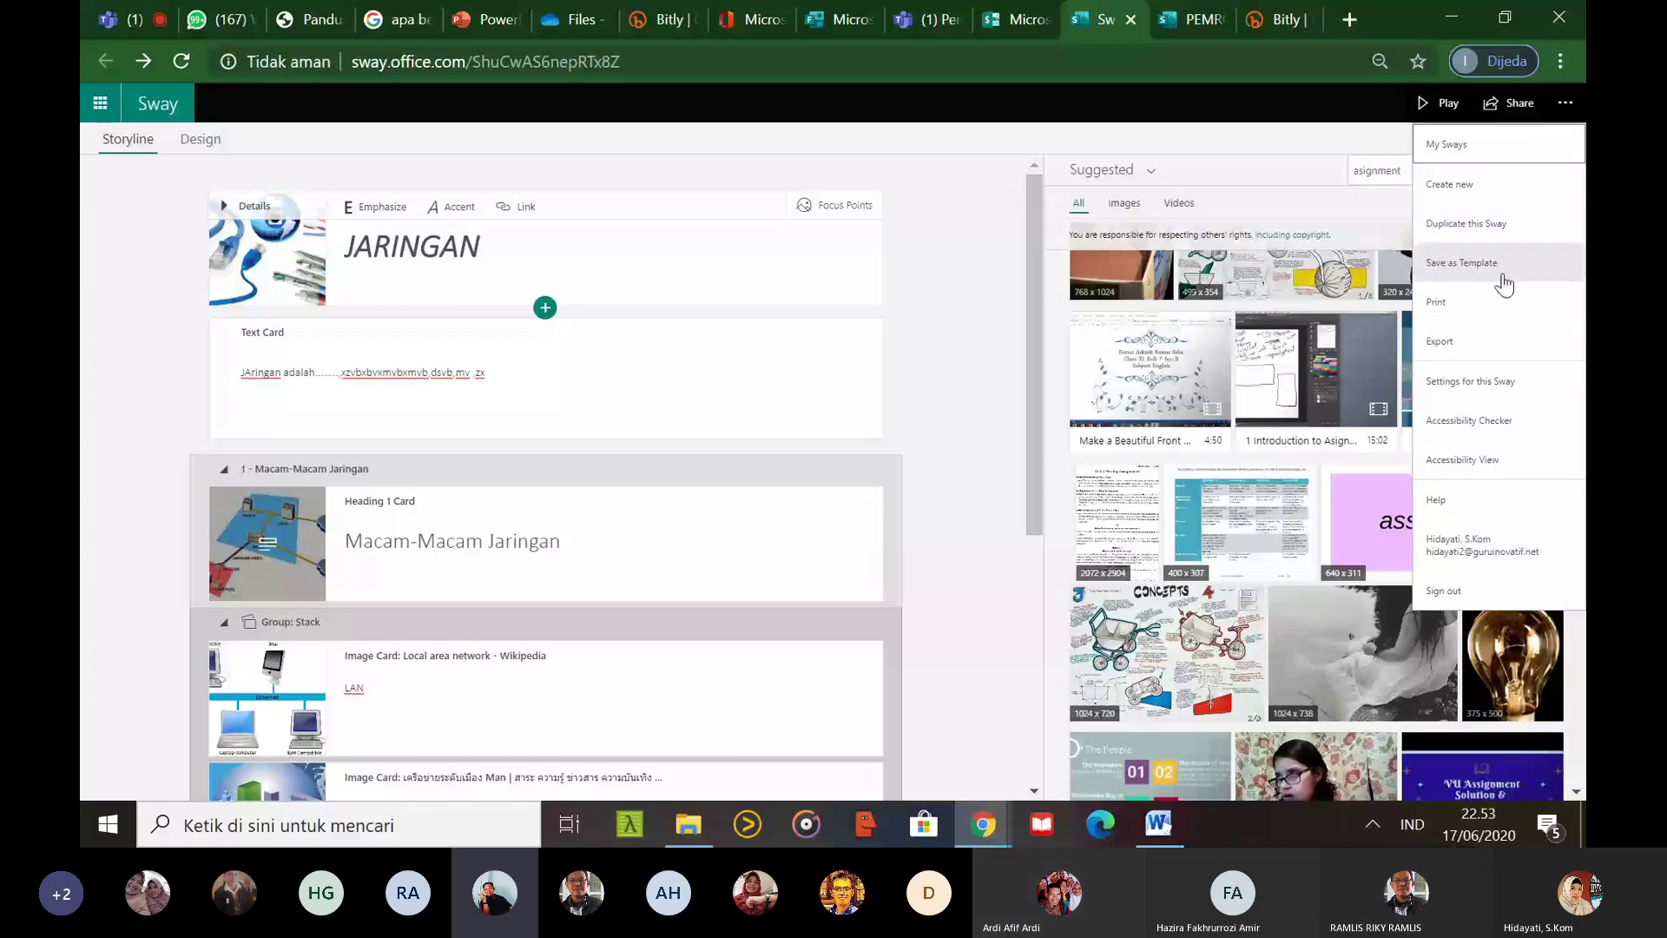
click(1506, 111)
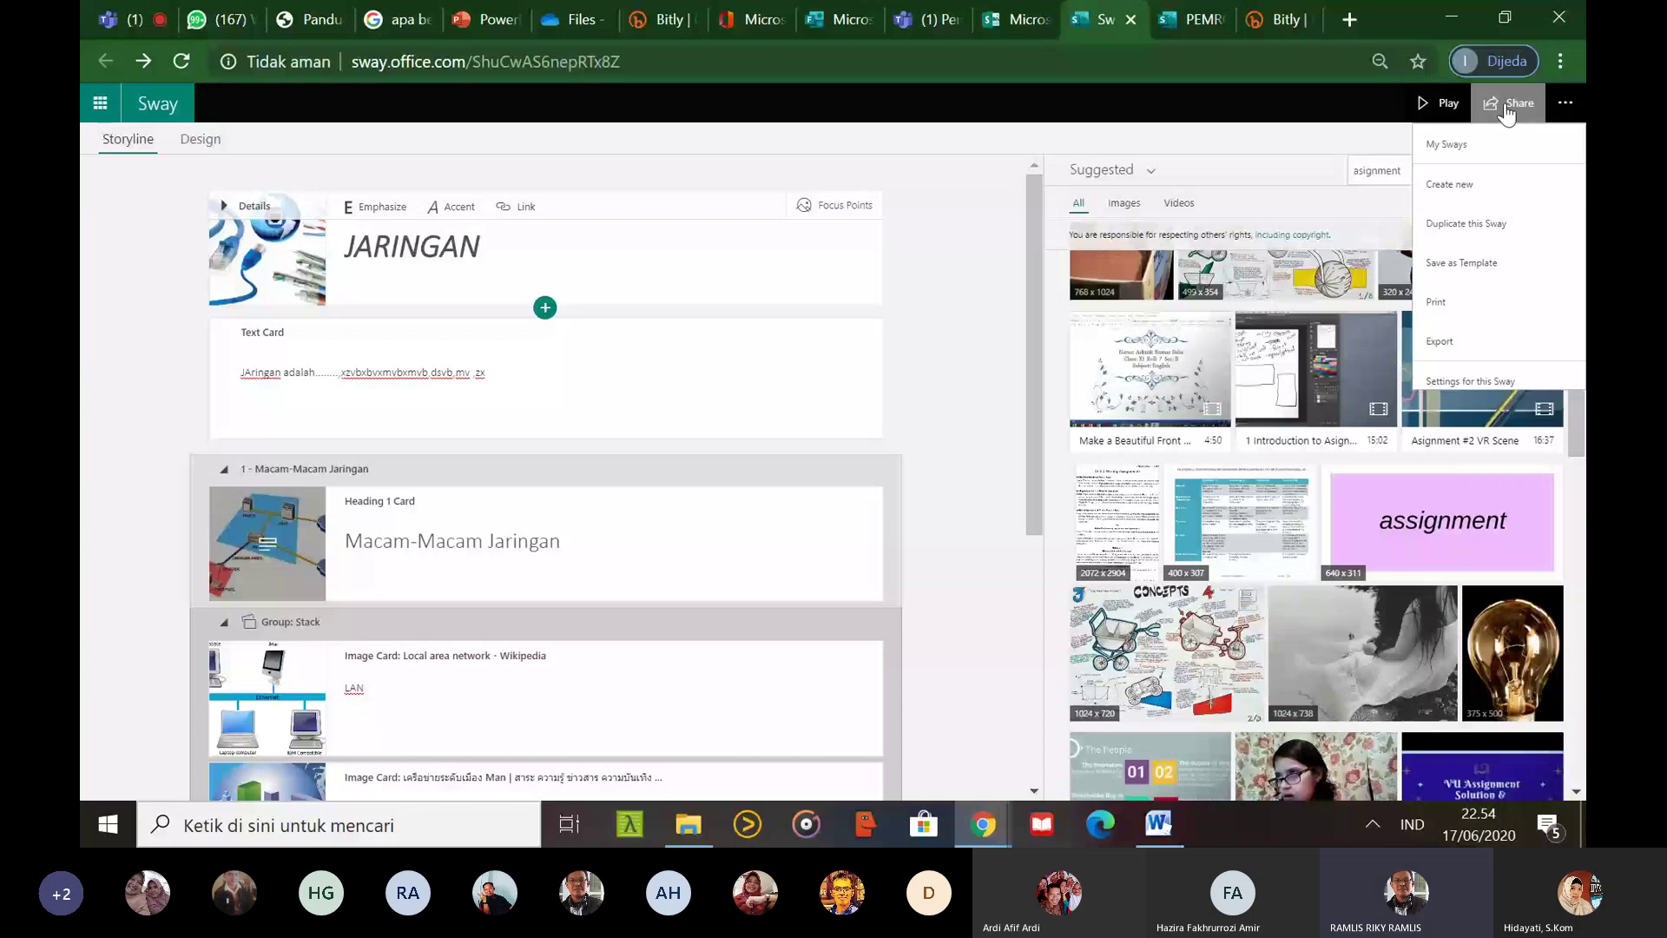
click(1506, 112)
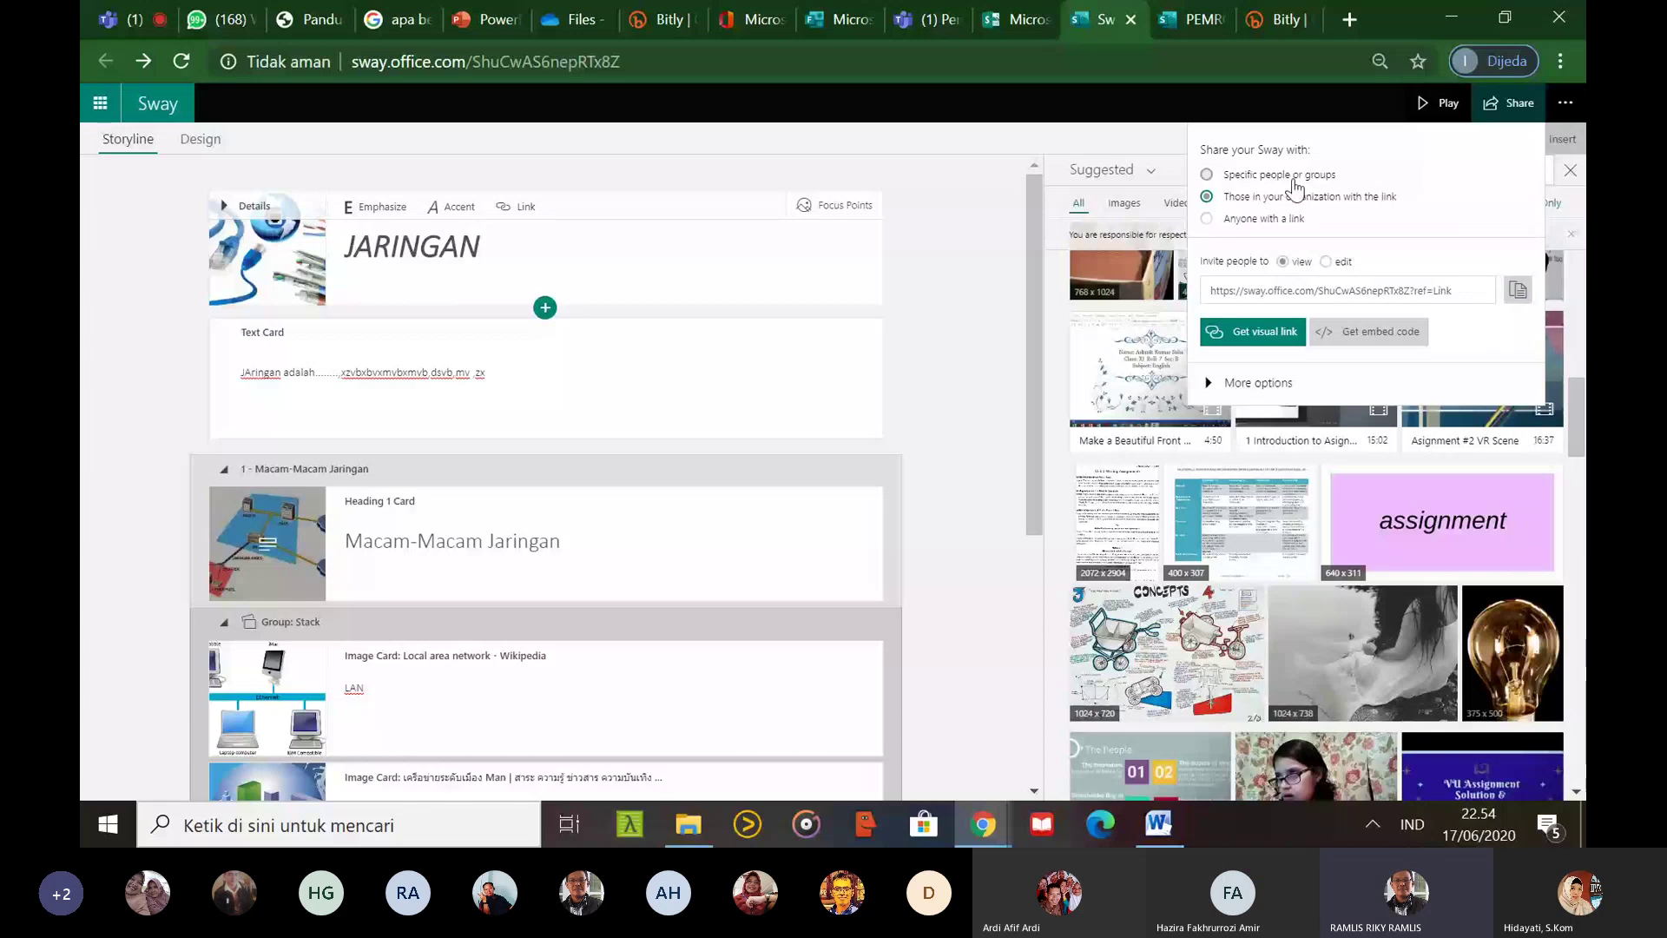
click(1206, 218)
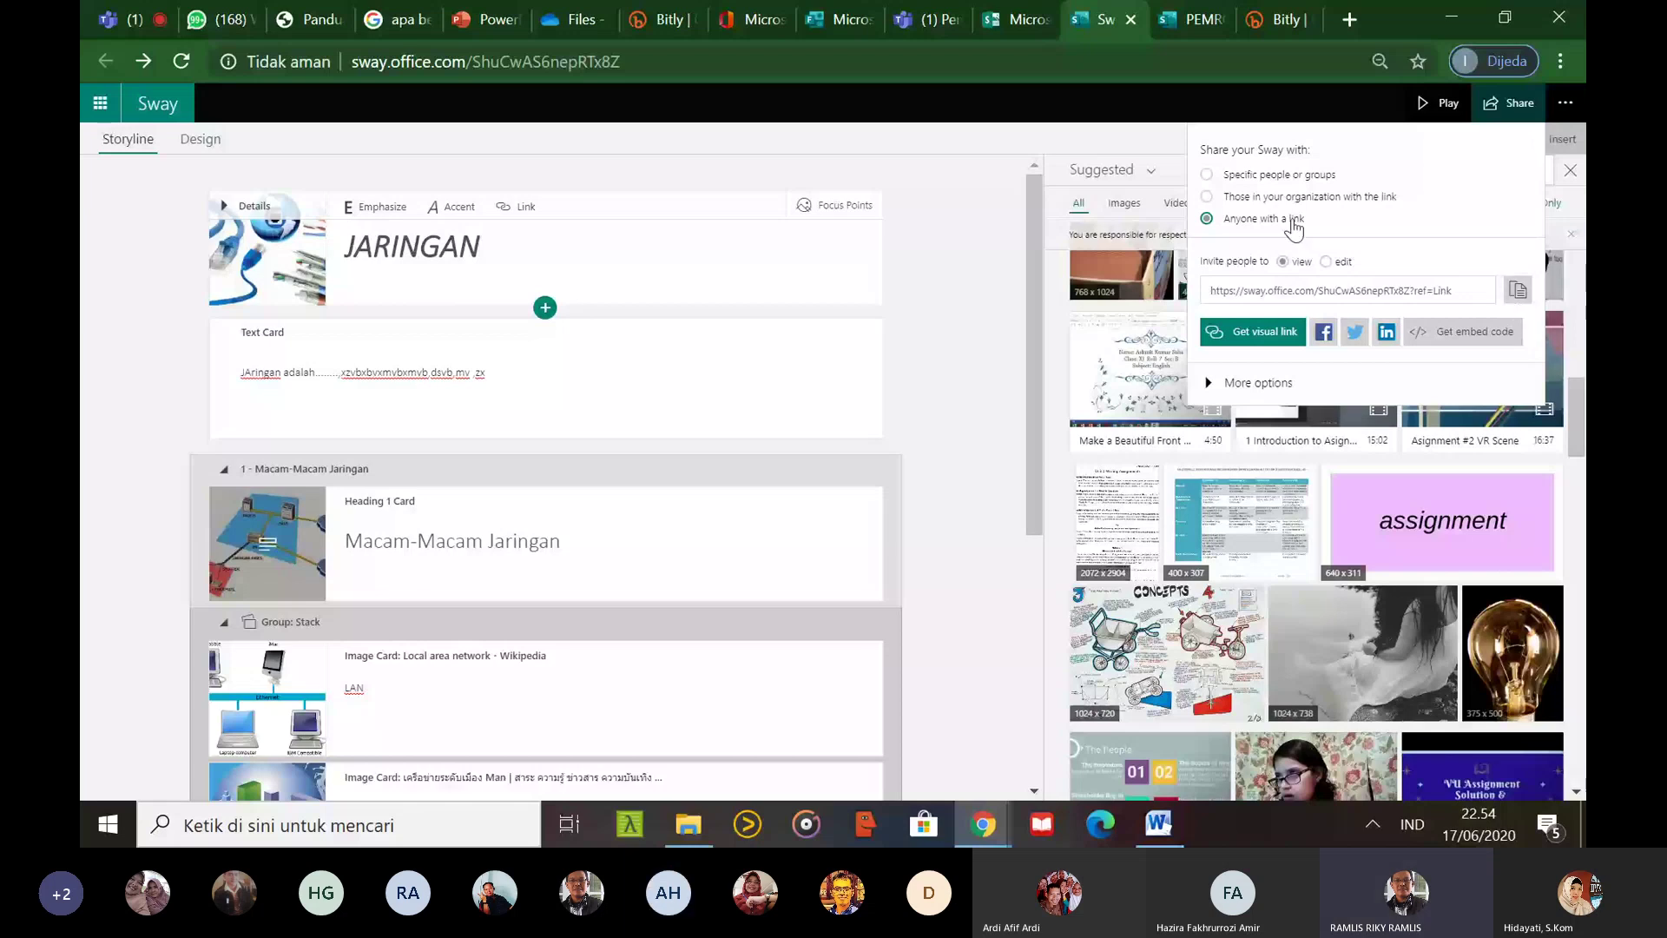
click(1276, 19)
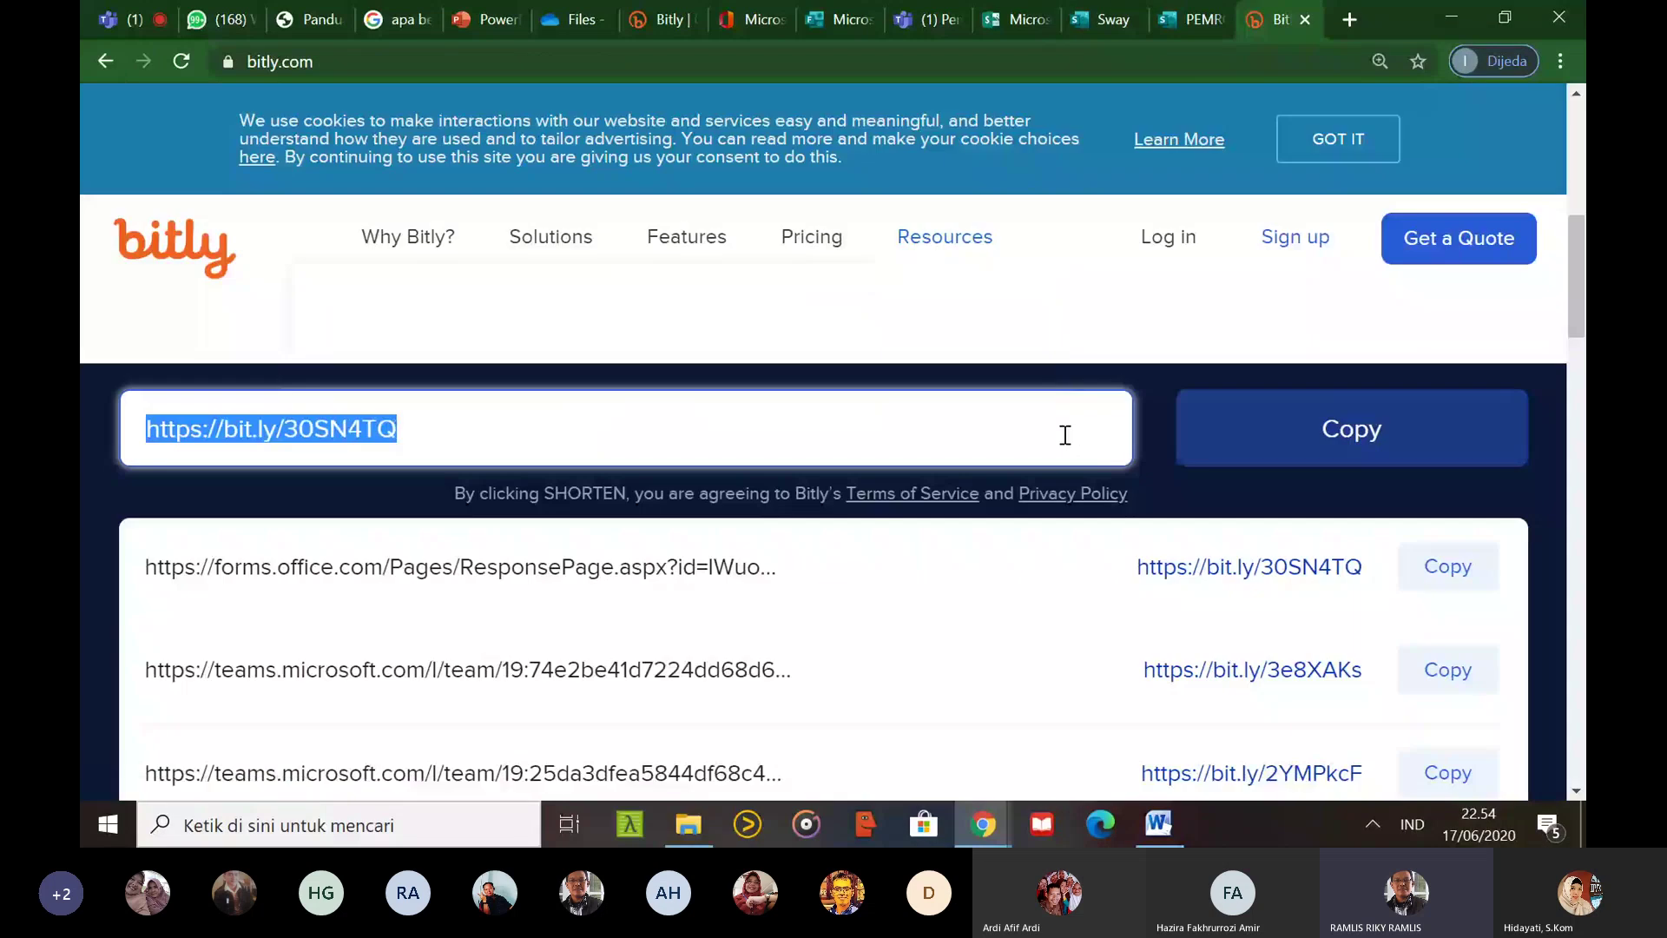
click(1065, 434)
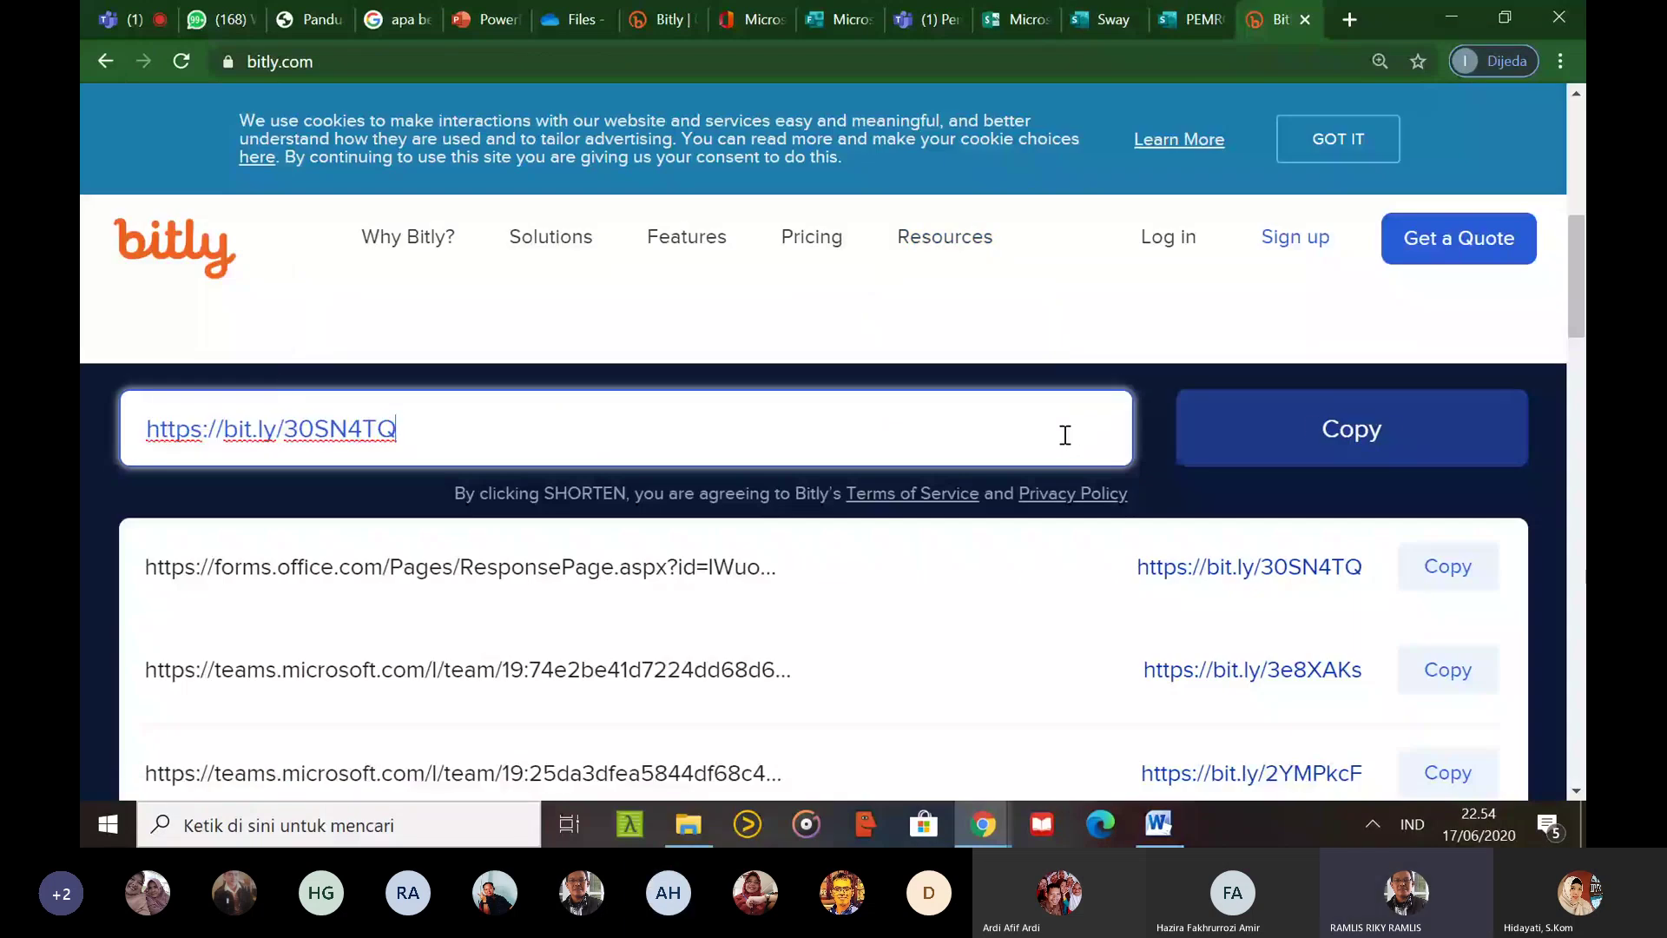
key(ctrl+a)
key(BackSpace)
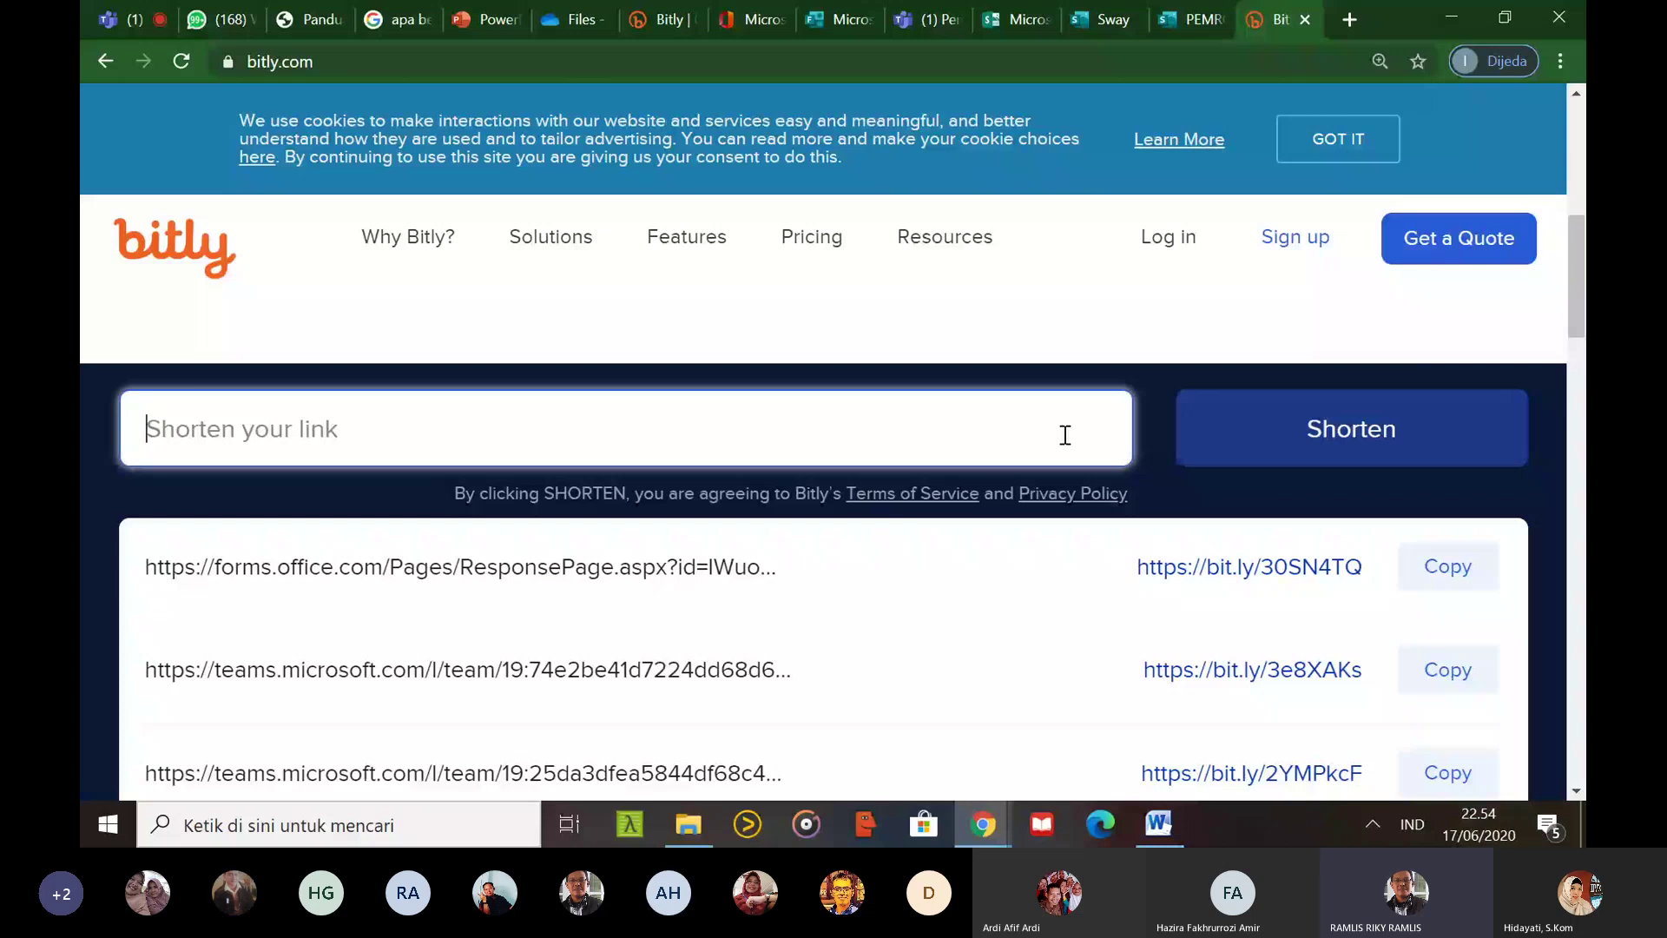
text(https://sway.office.com/ShuCwAS6nepRTx8Z?ref=Link)
click(1351, 430)
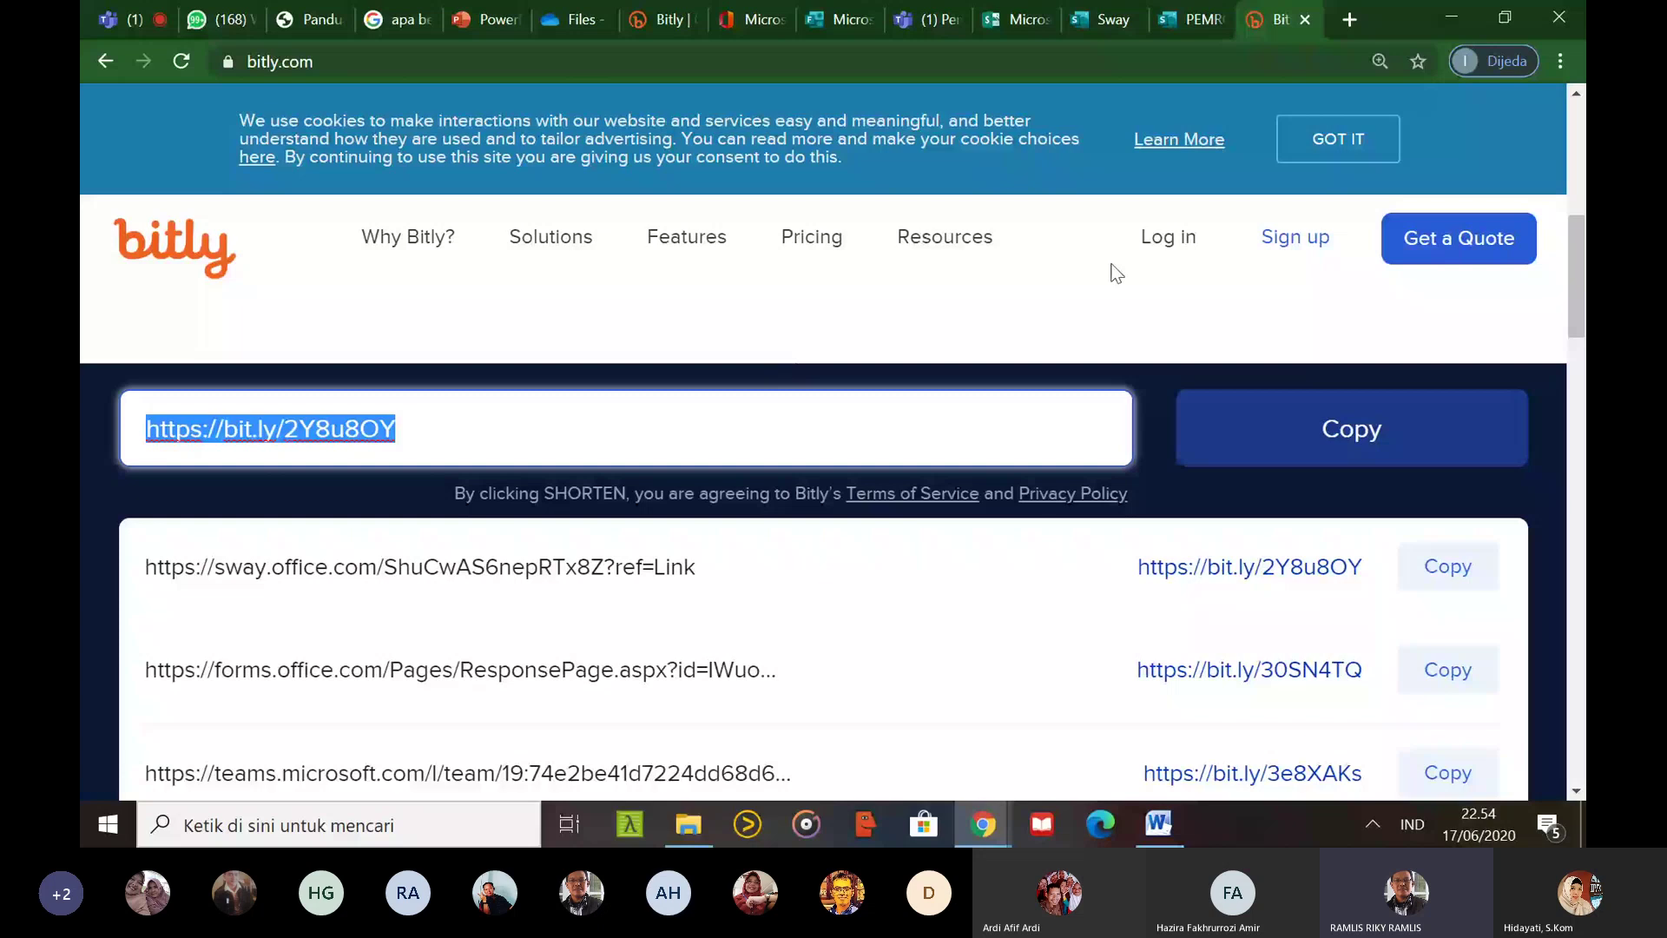
Return to the Sway and open the Office 365 home page from it
click(1100, 20)
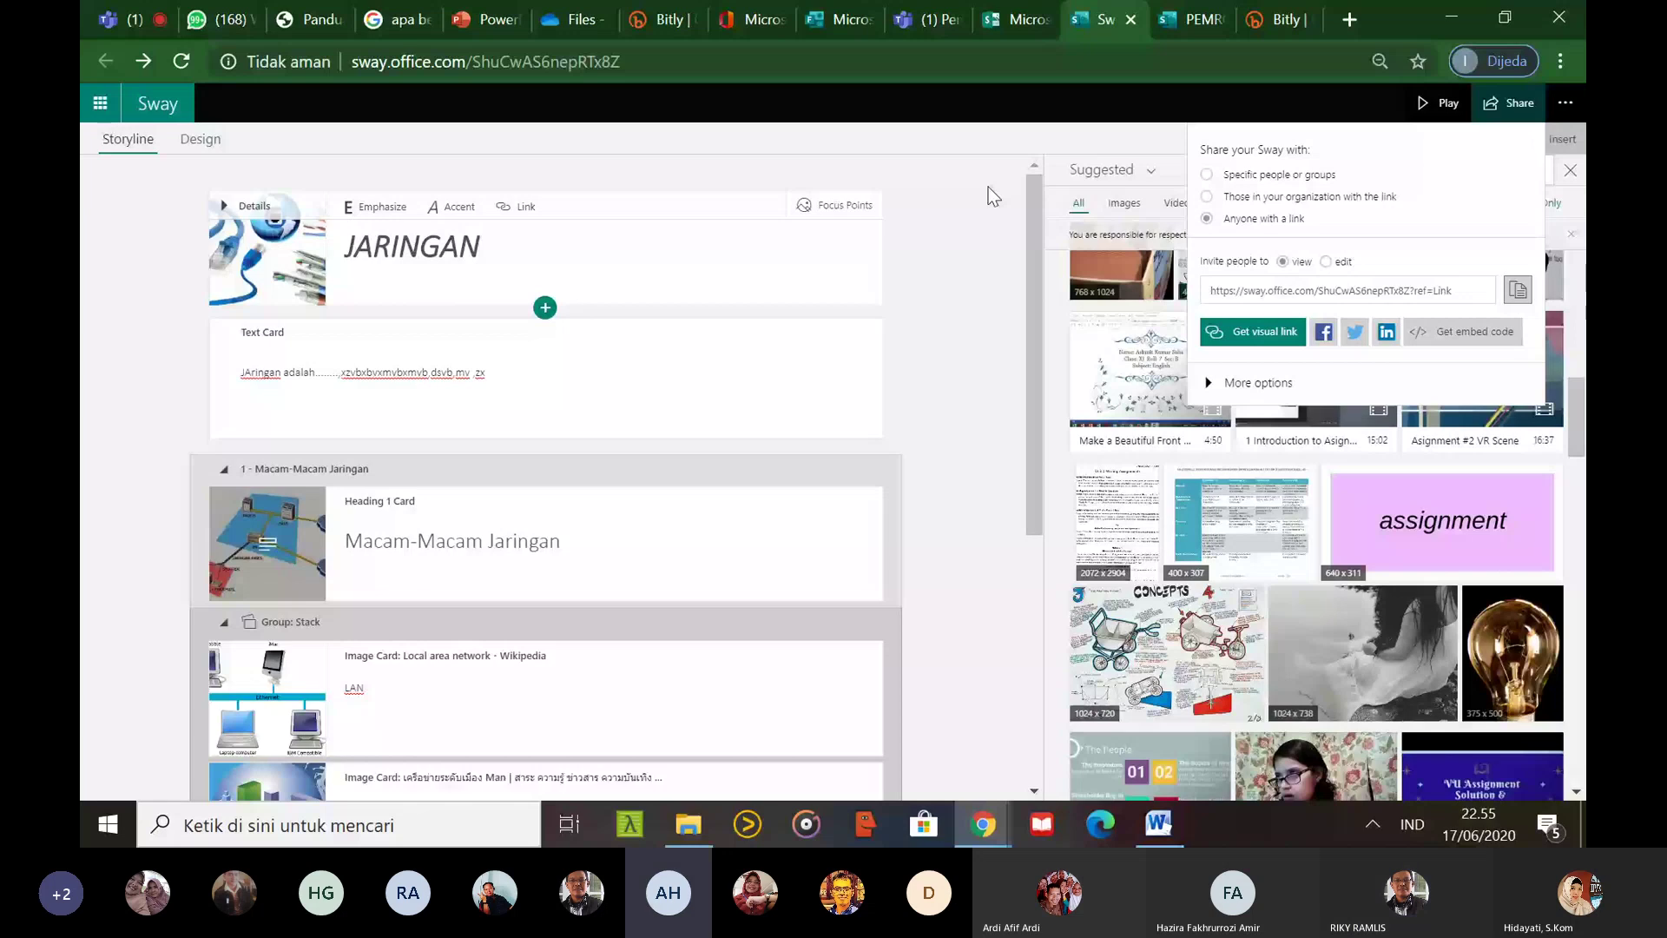
click(100, 102)
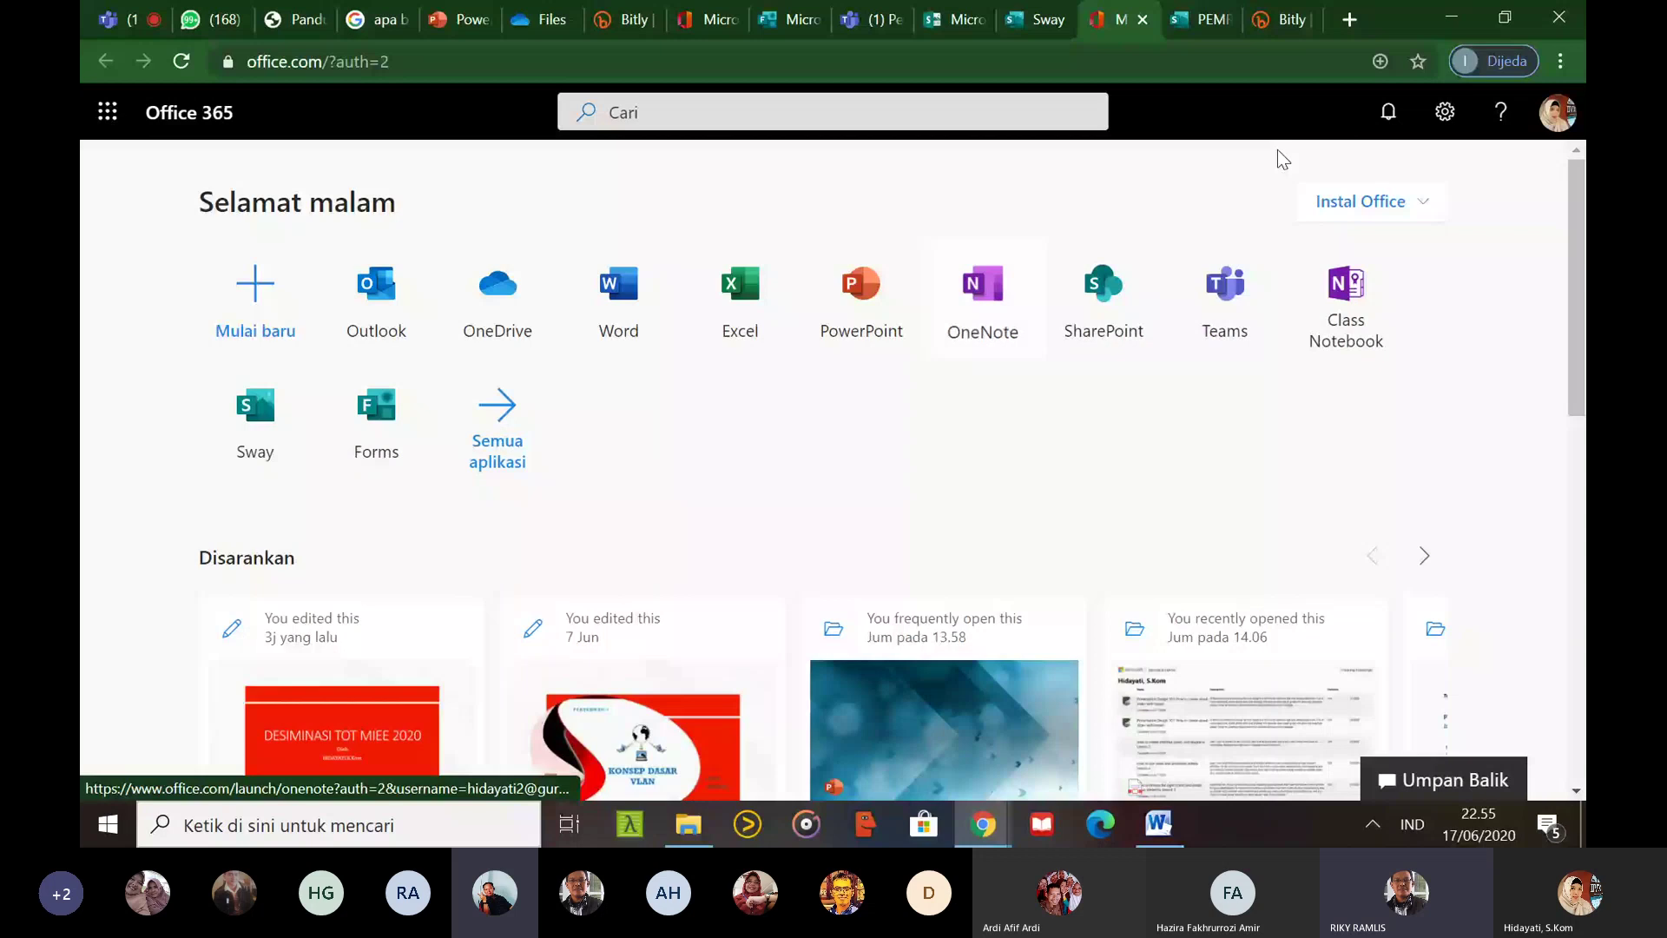
Search the web for microsoft.educator in a new tab and open the Microsoft Educator Center site
click(1349, 19)
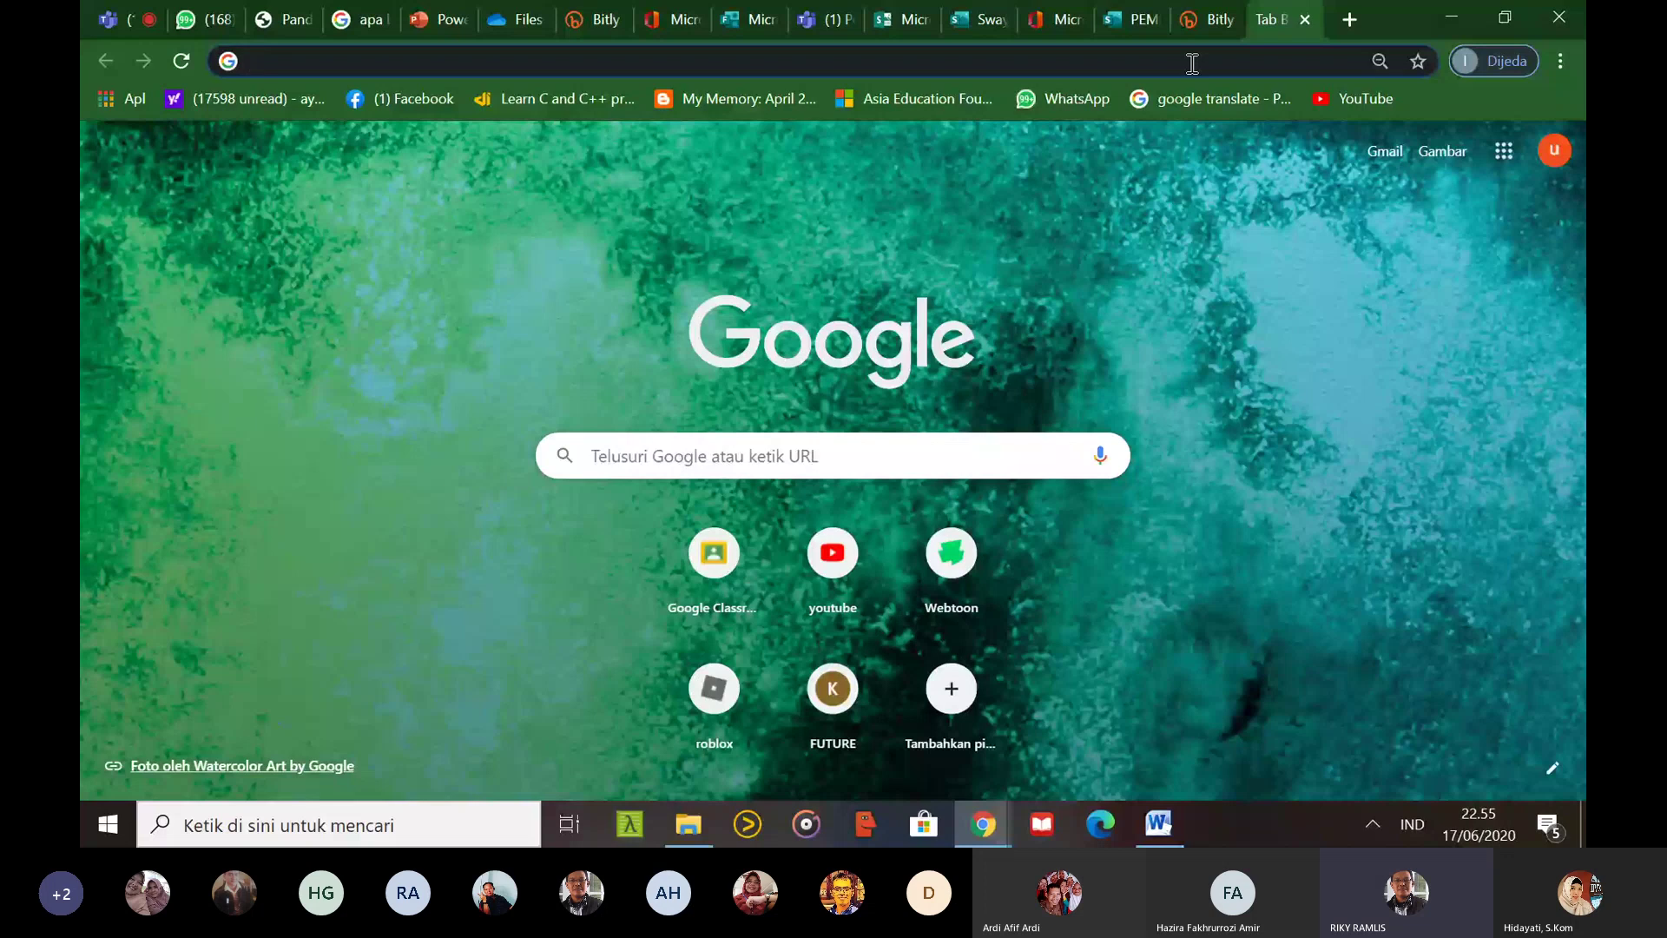
text(micr)
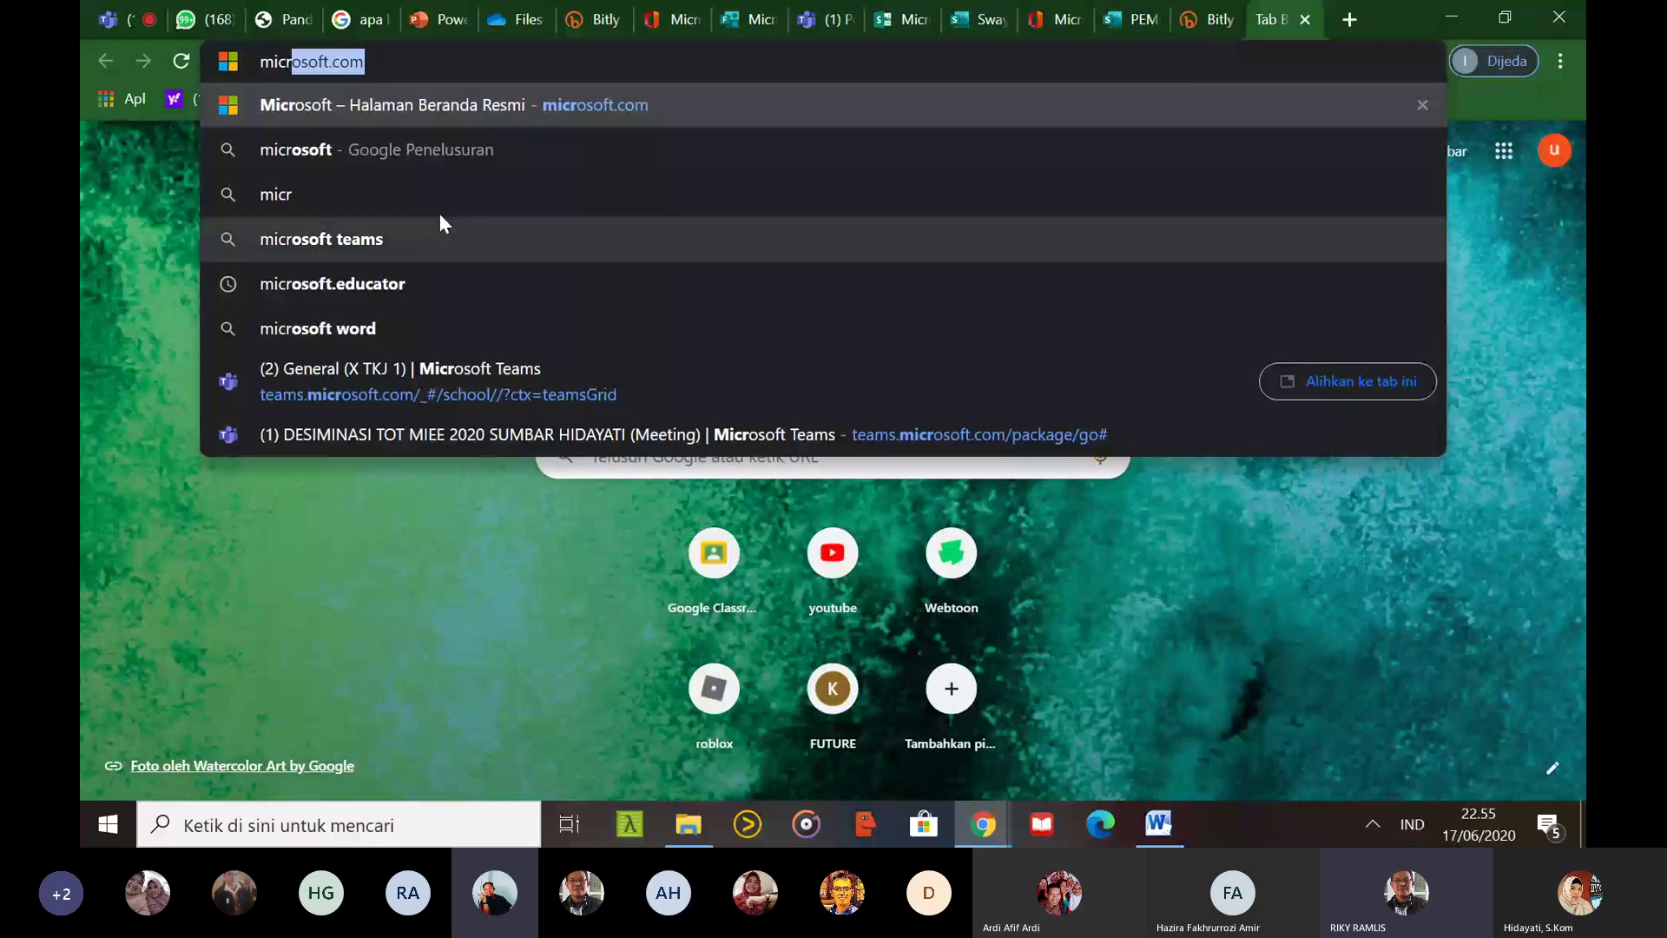
click(439, 282)
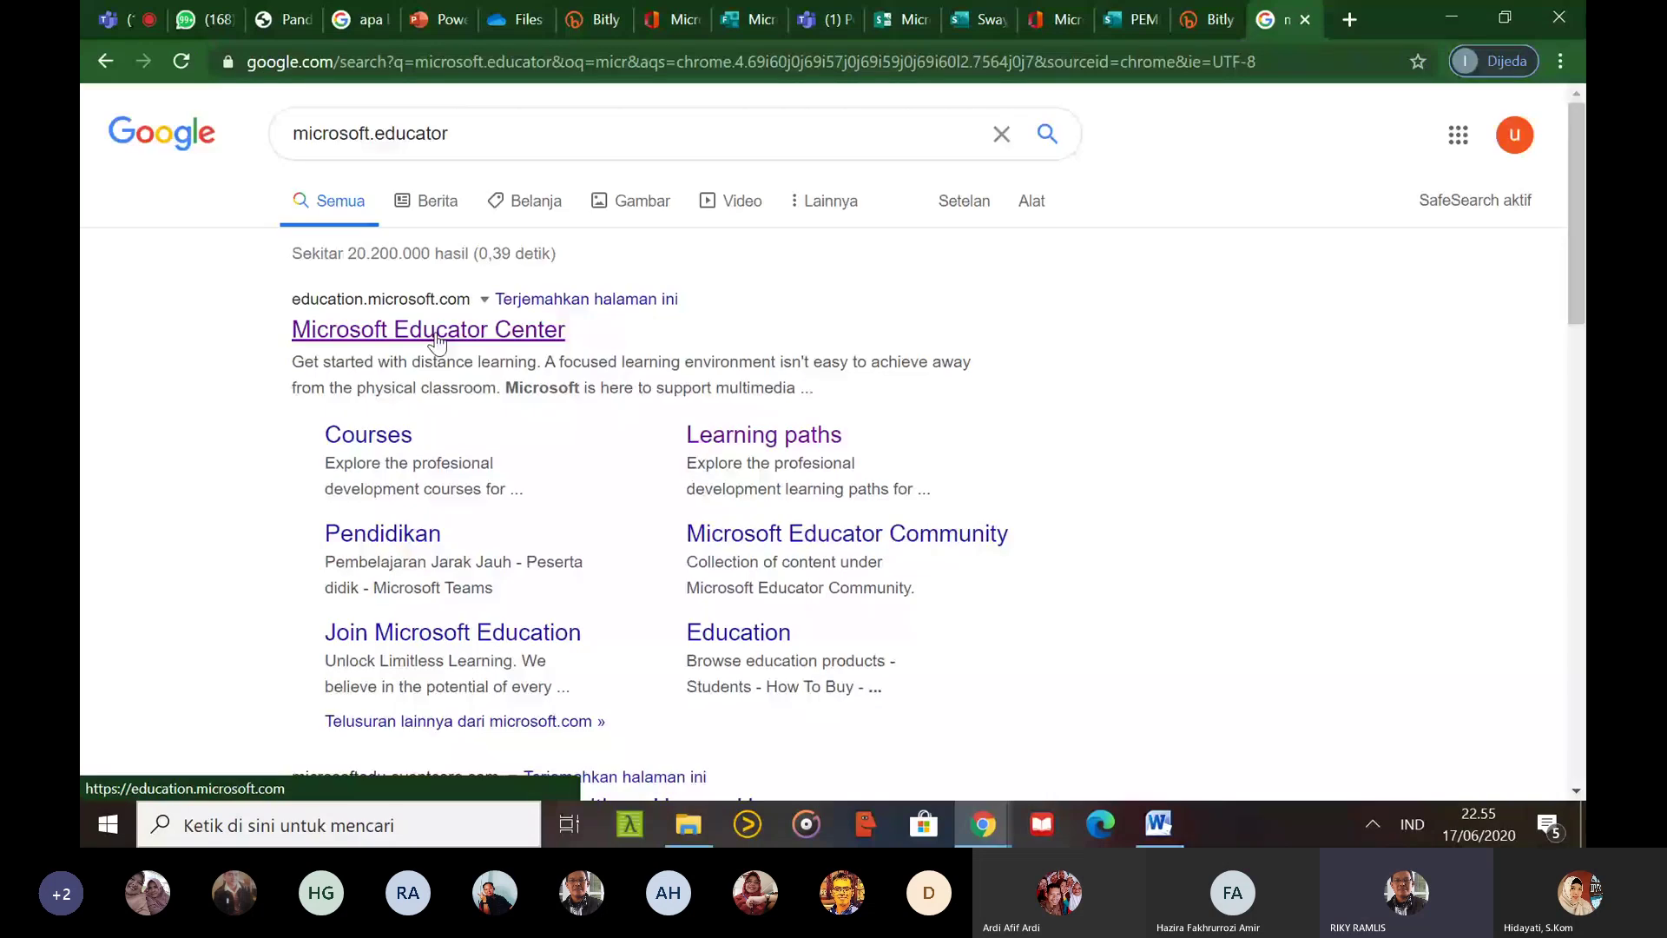
click(438, 339)
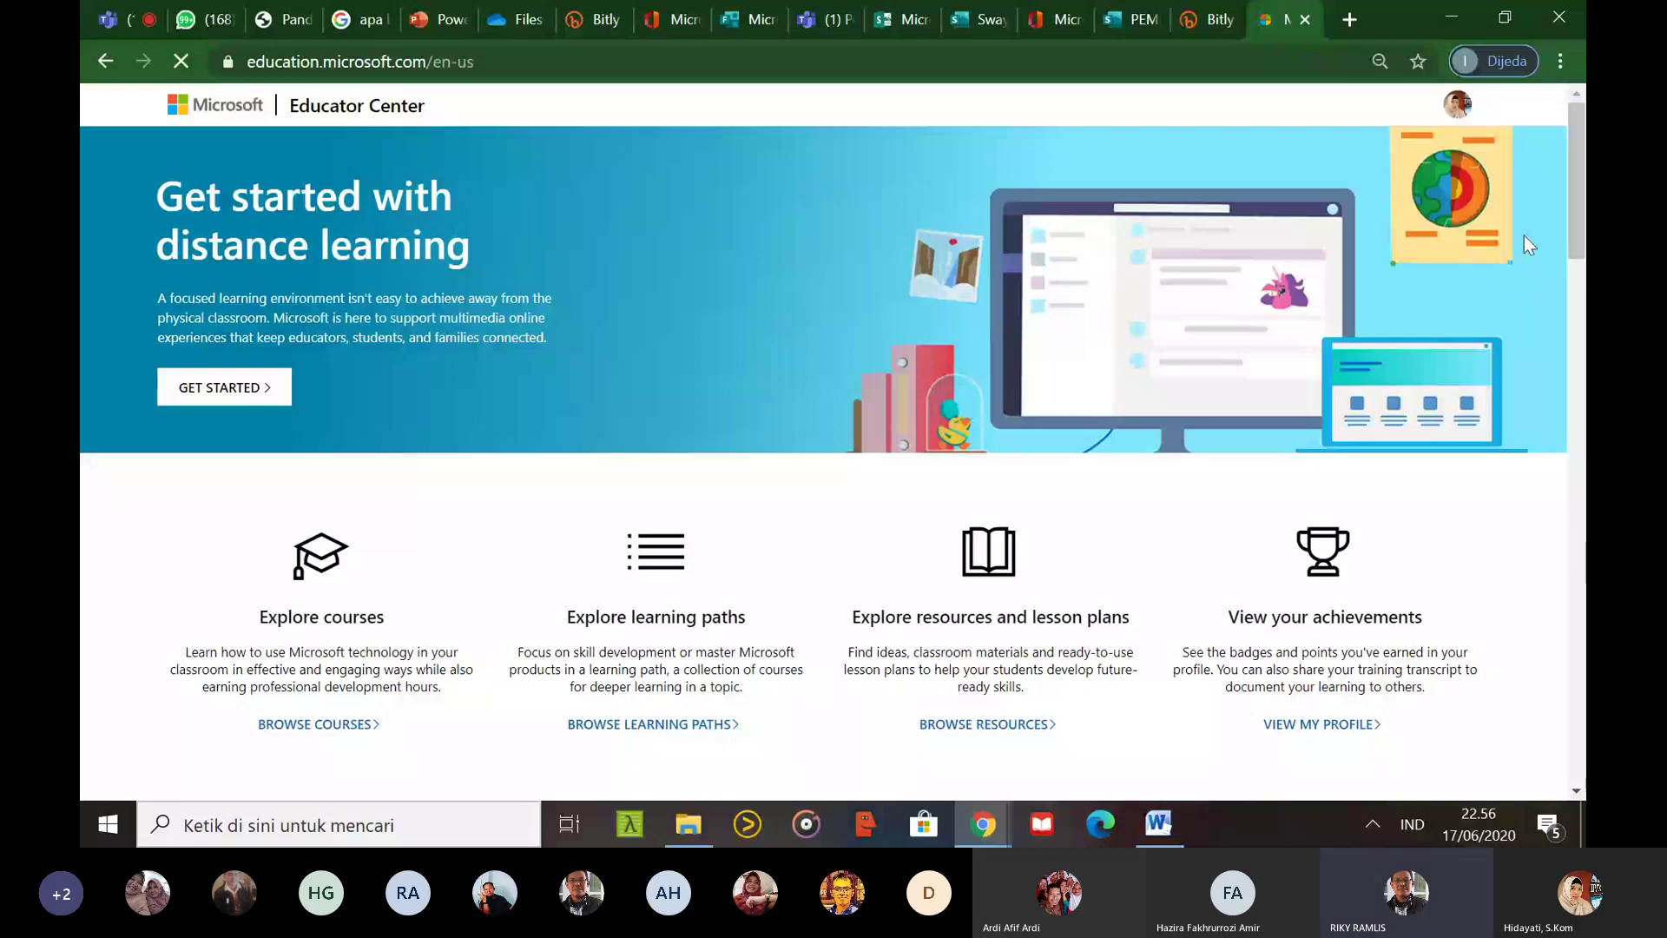
Open the dialog for redeeming an achievement code from the account options and close it without entering a code
scroll(1524, 236, down, 6)
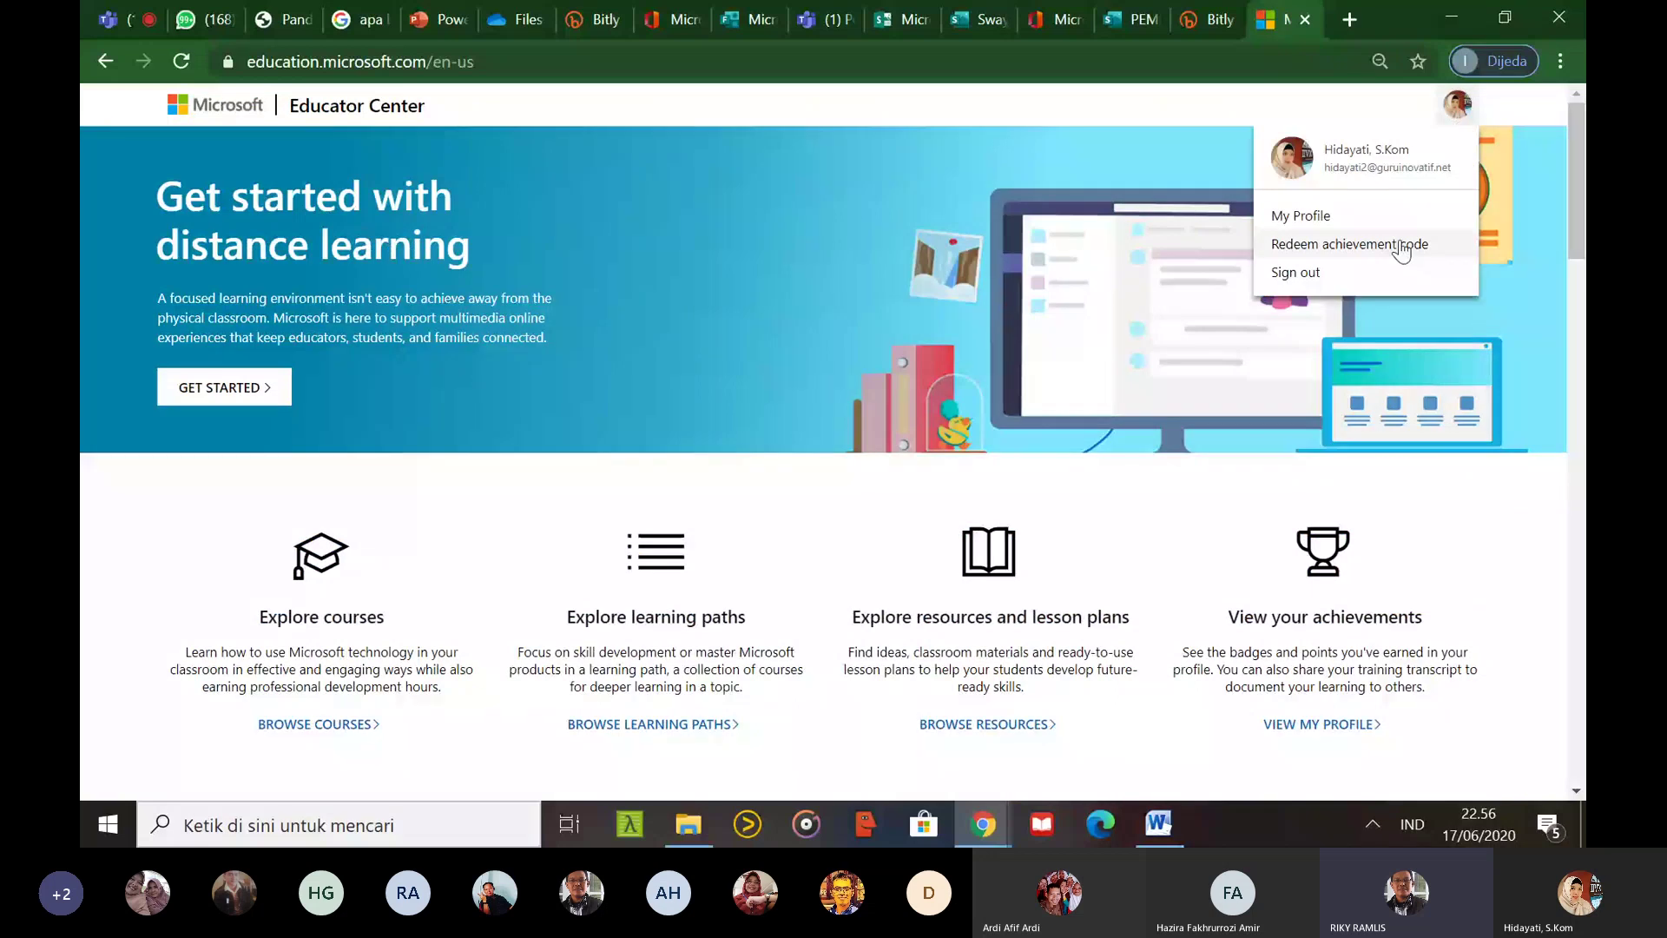
click(1401, 251)
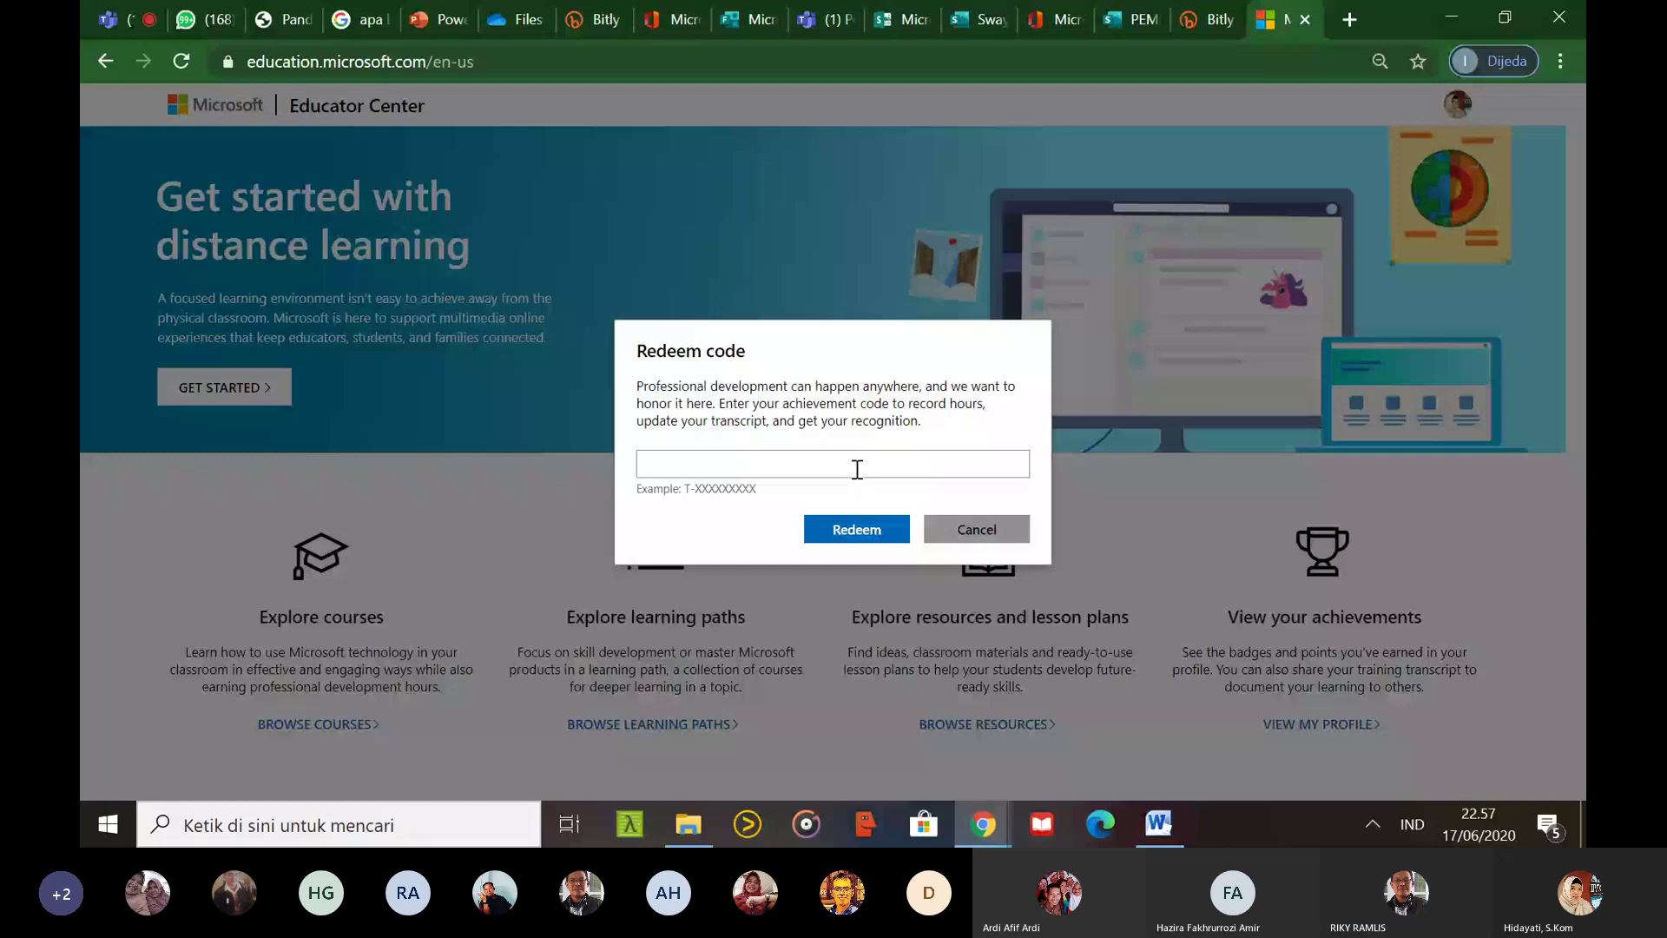
click(1430, 318)
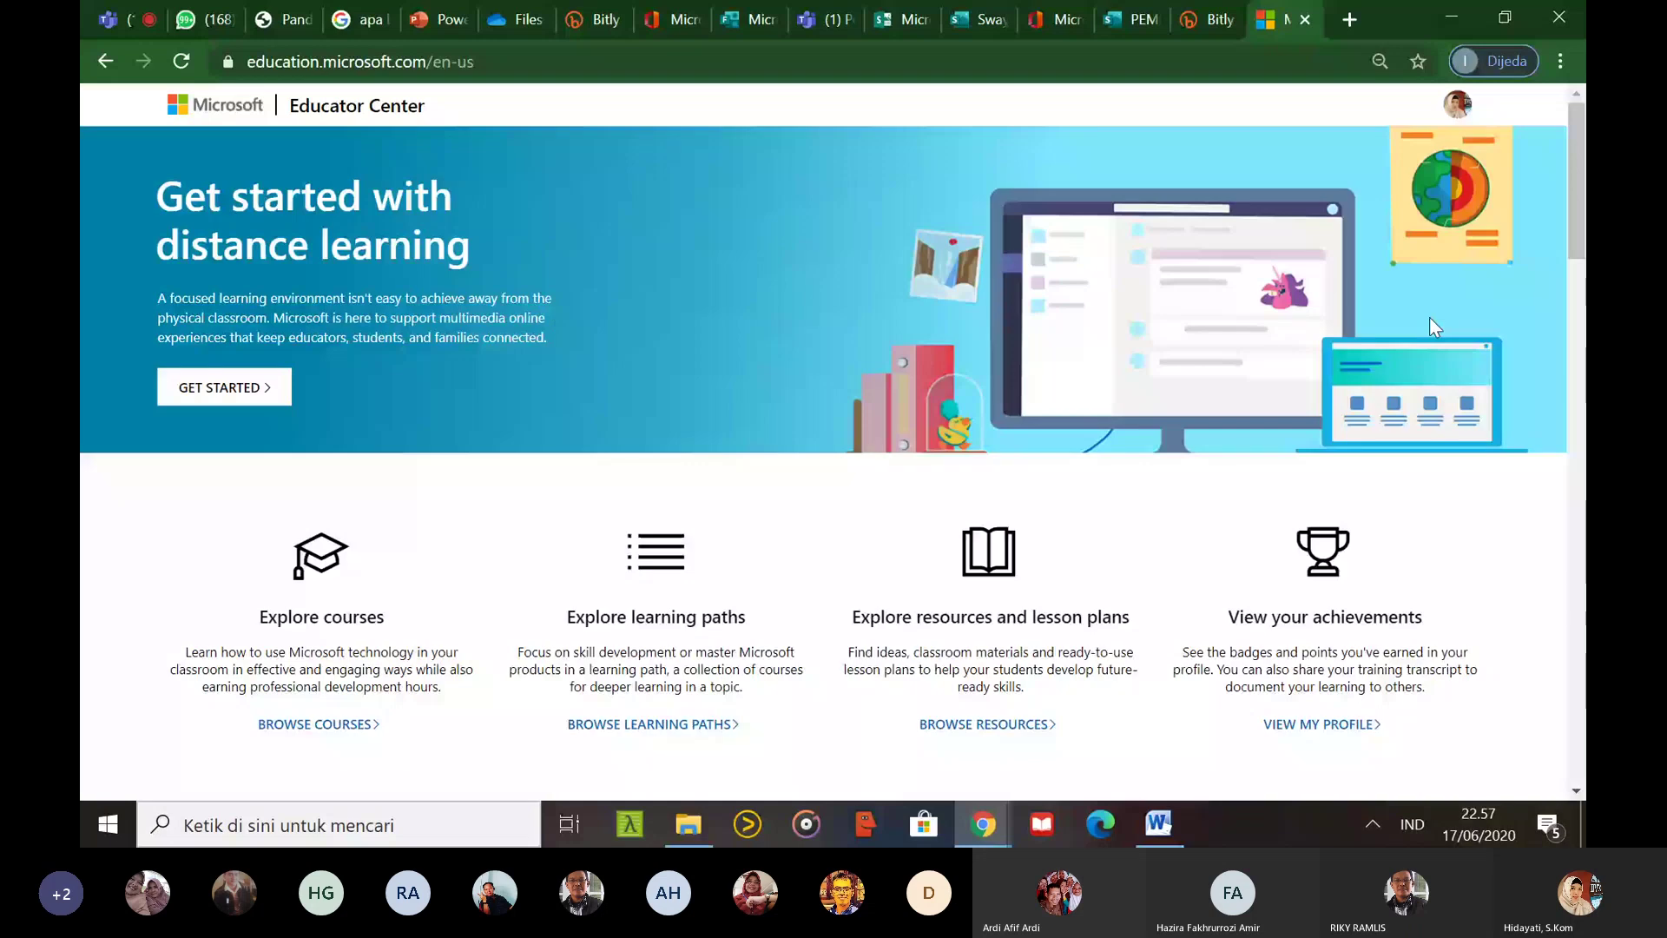
Open the educator profile, enlarge the page, and look through the completed courses and badges down to the account section
click(1458, 103)
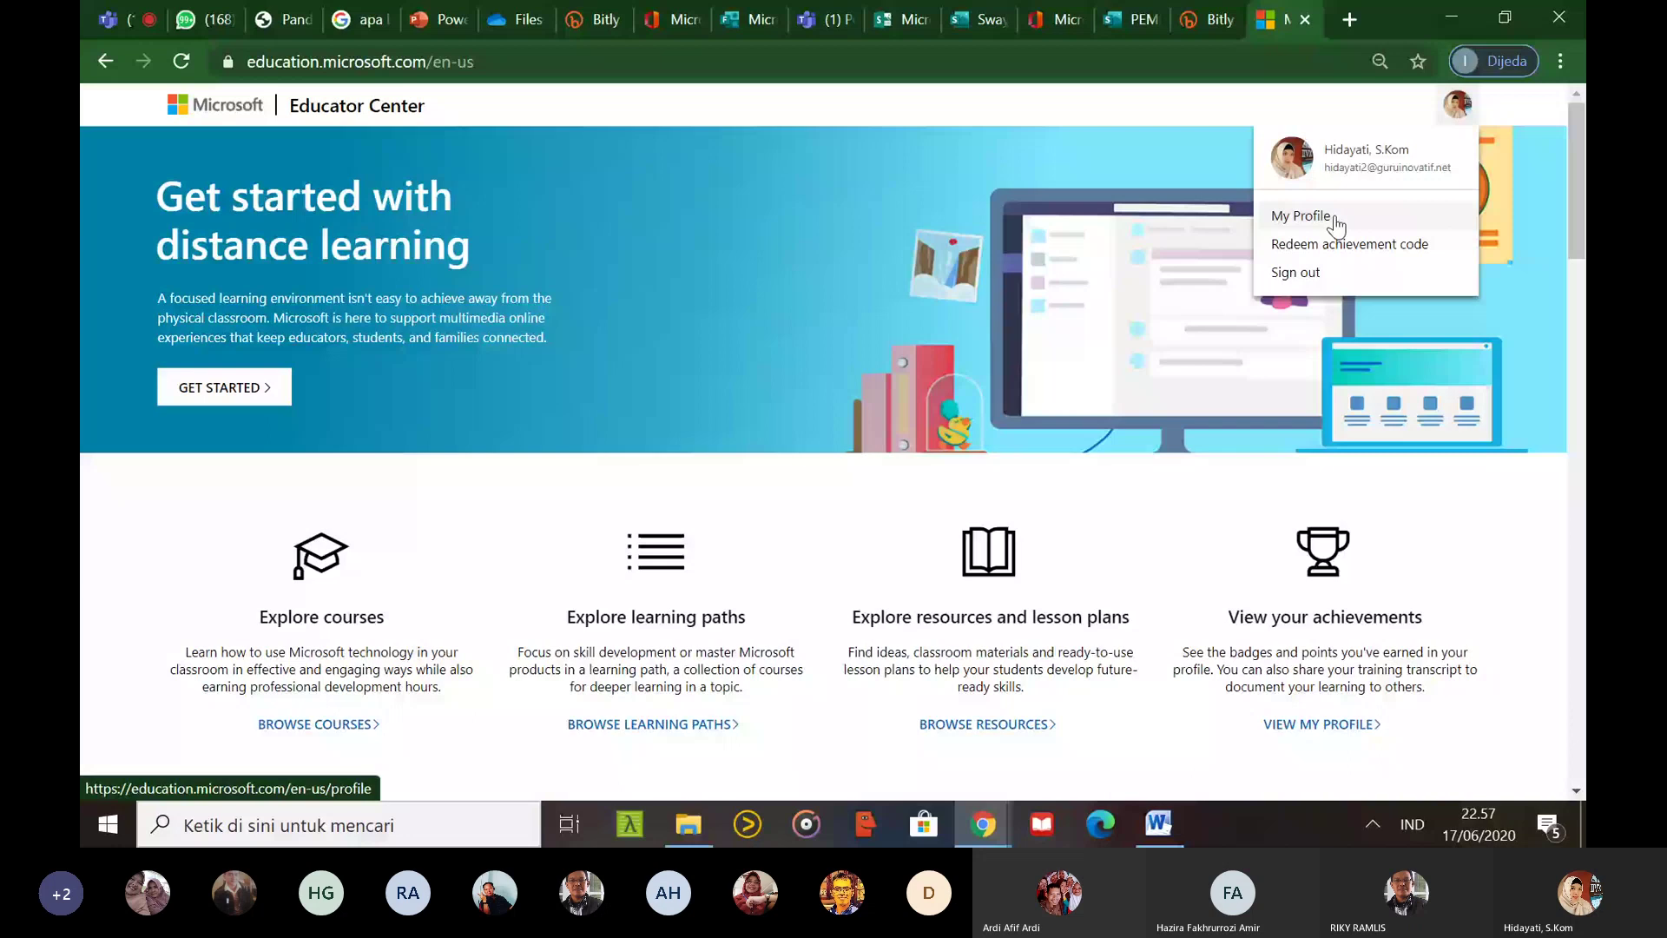
click(1333, 219)
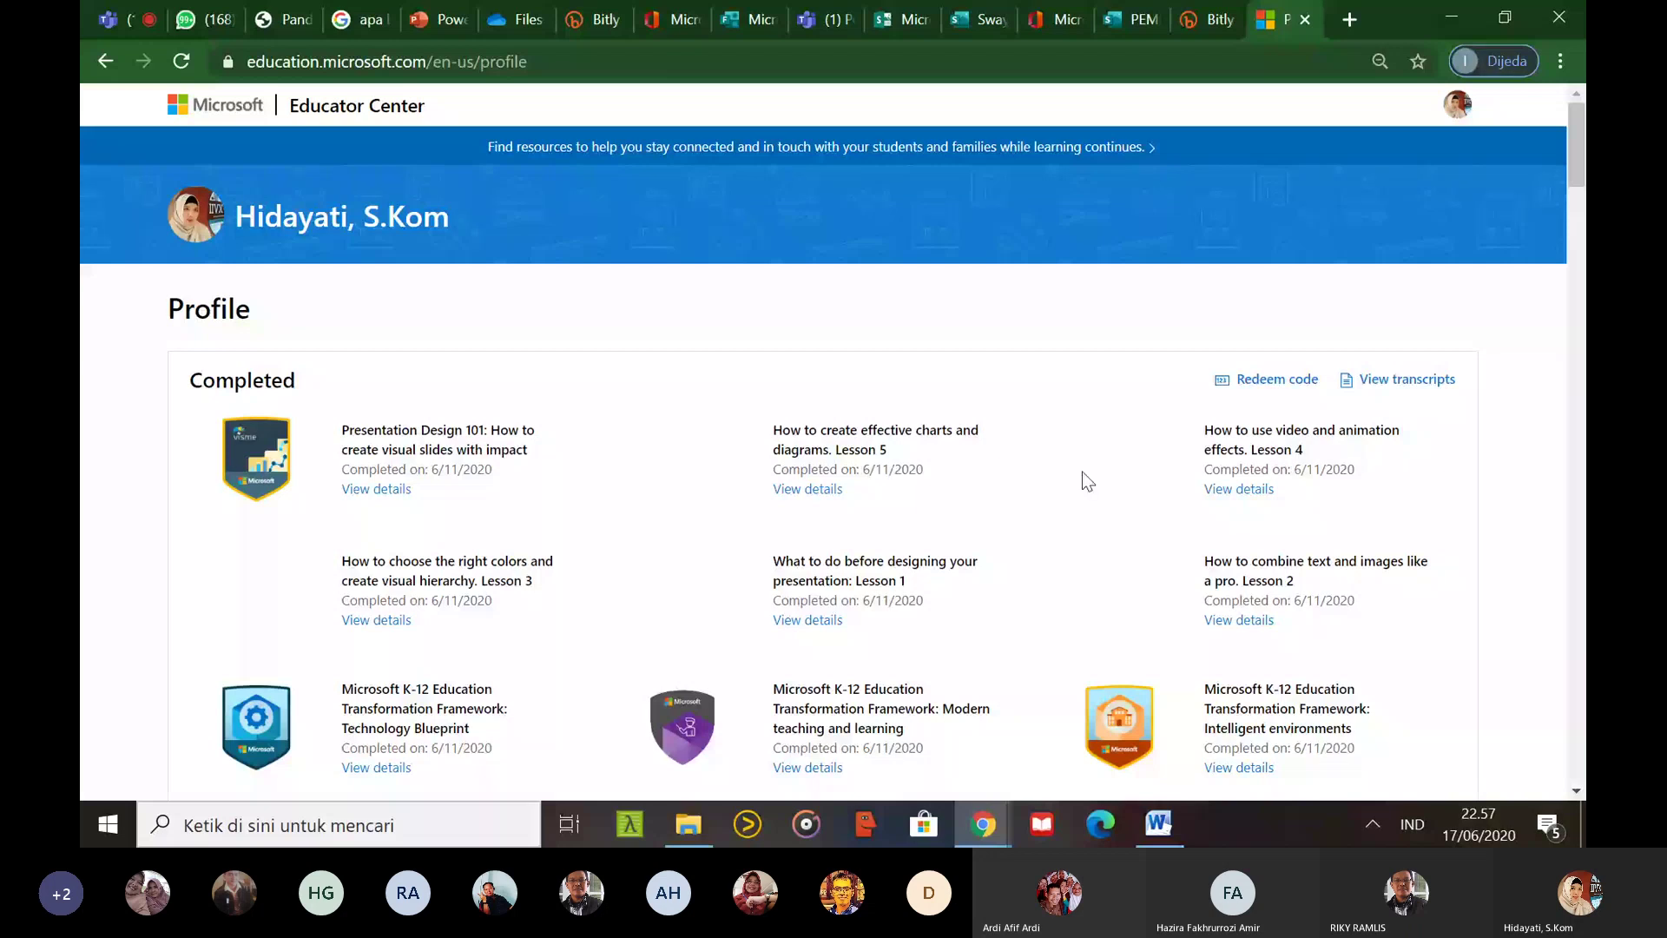
right_click(1533, 314)
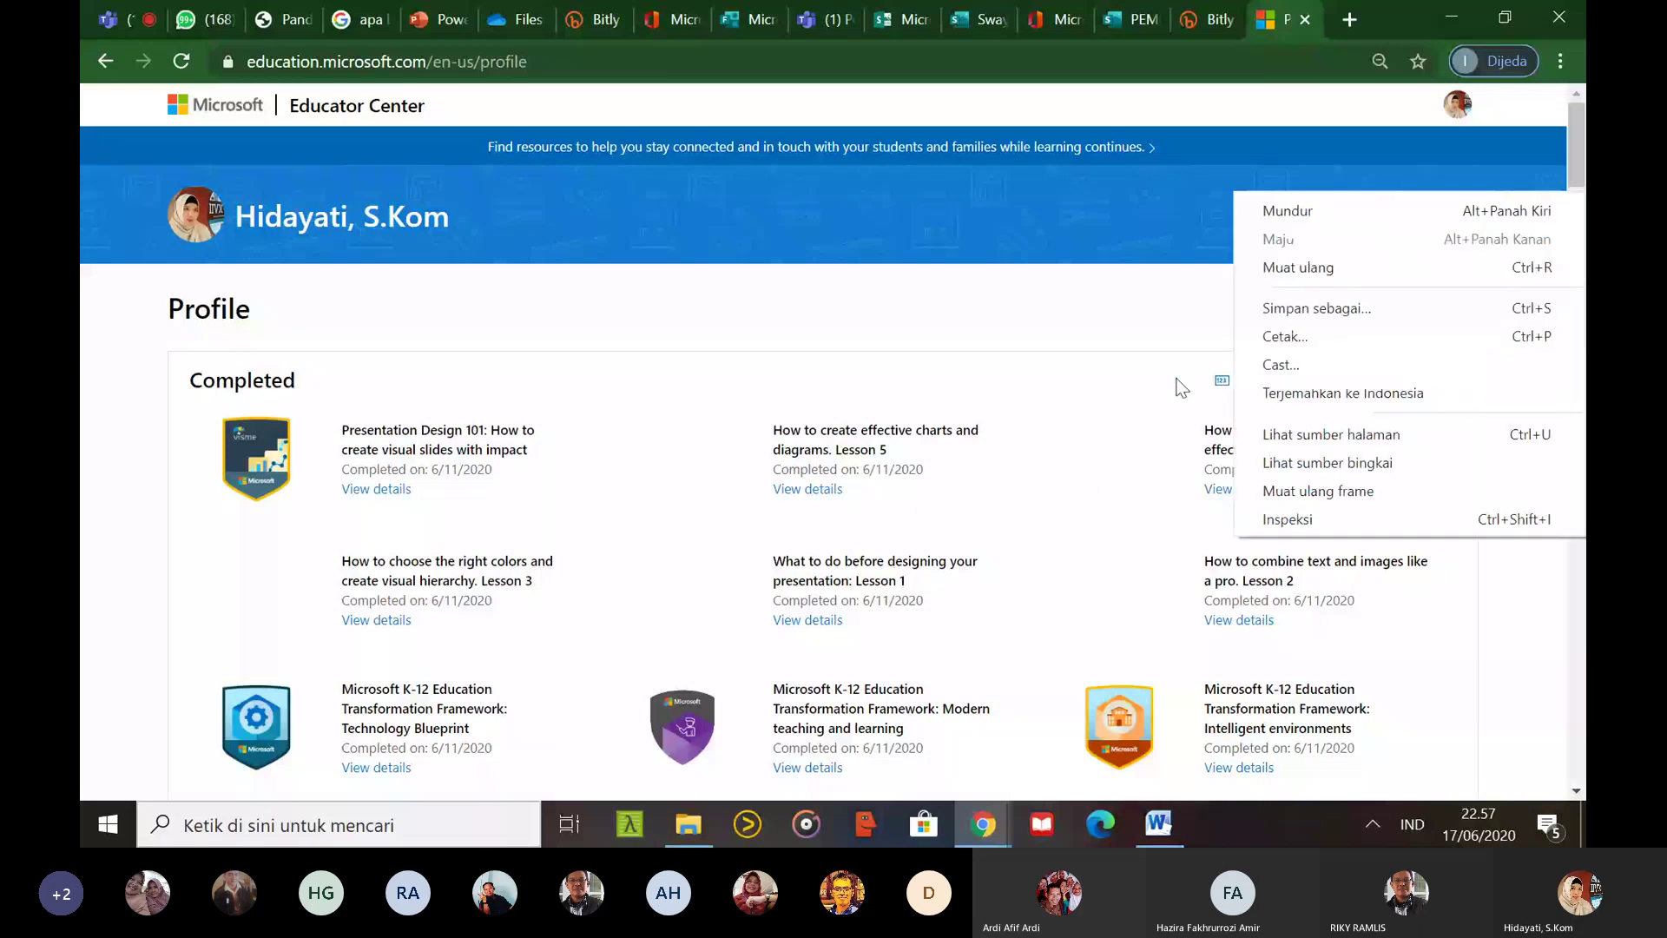
key(ctrl+plus)
key(ctrl+plus)
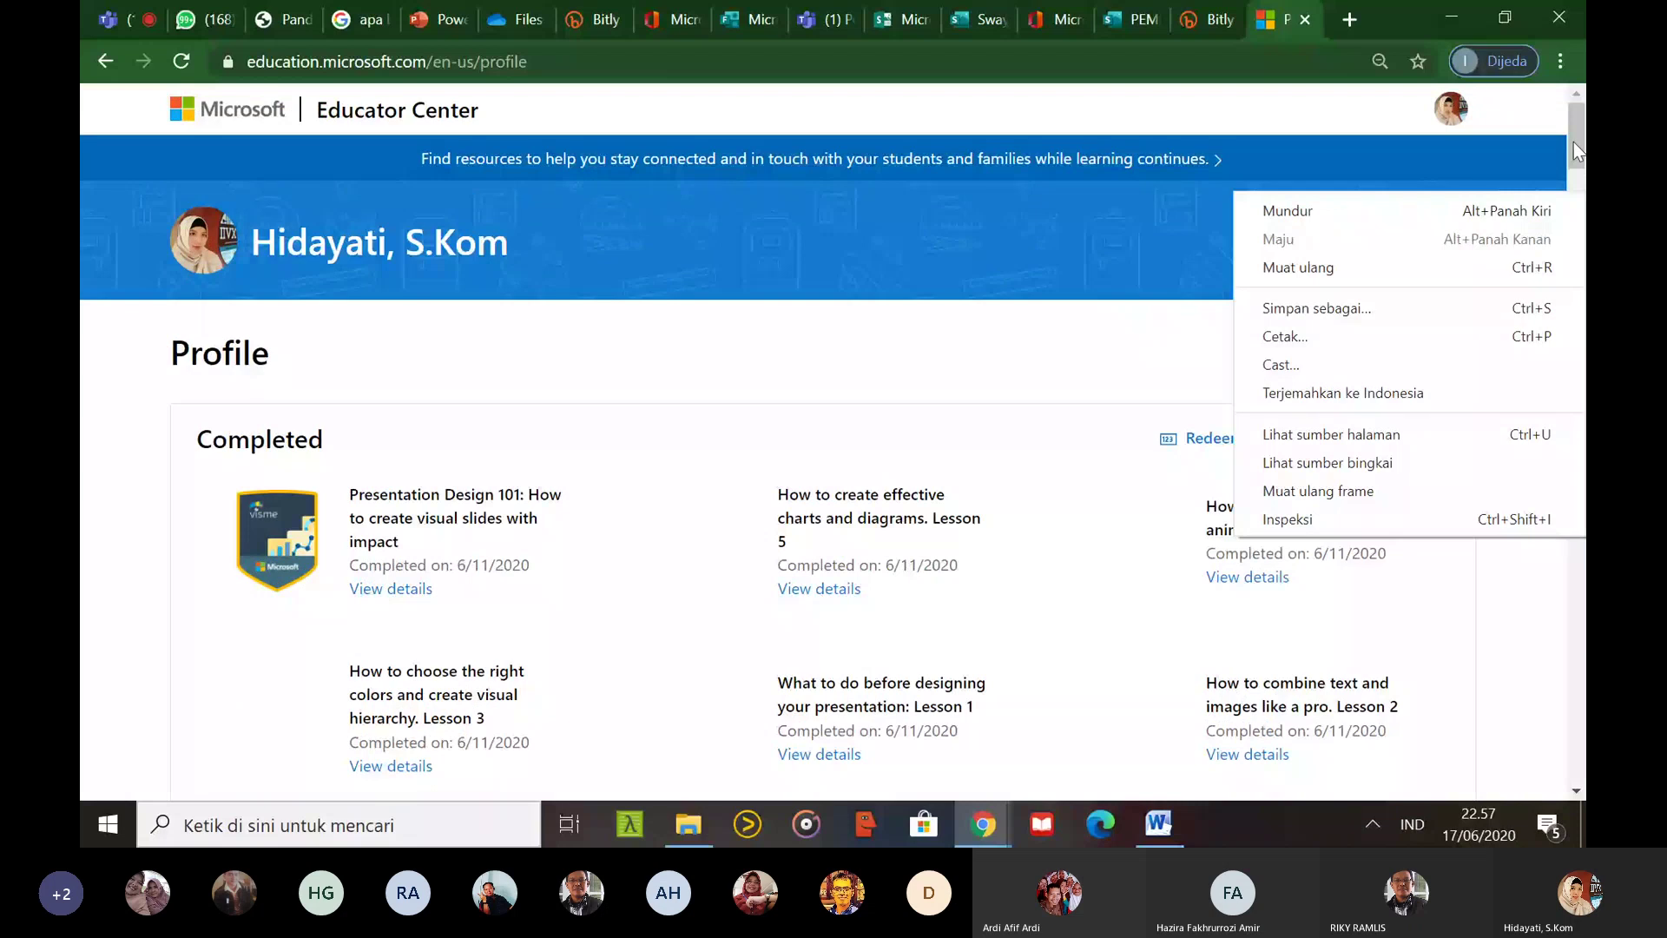
drag(1573, 142, 1576, 272)
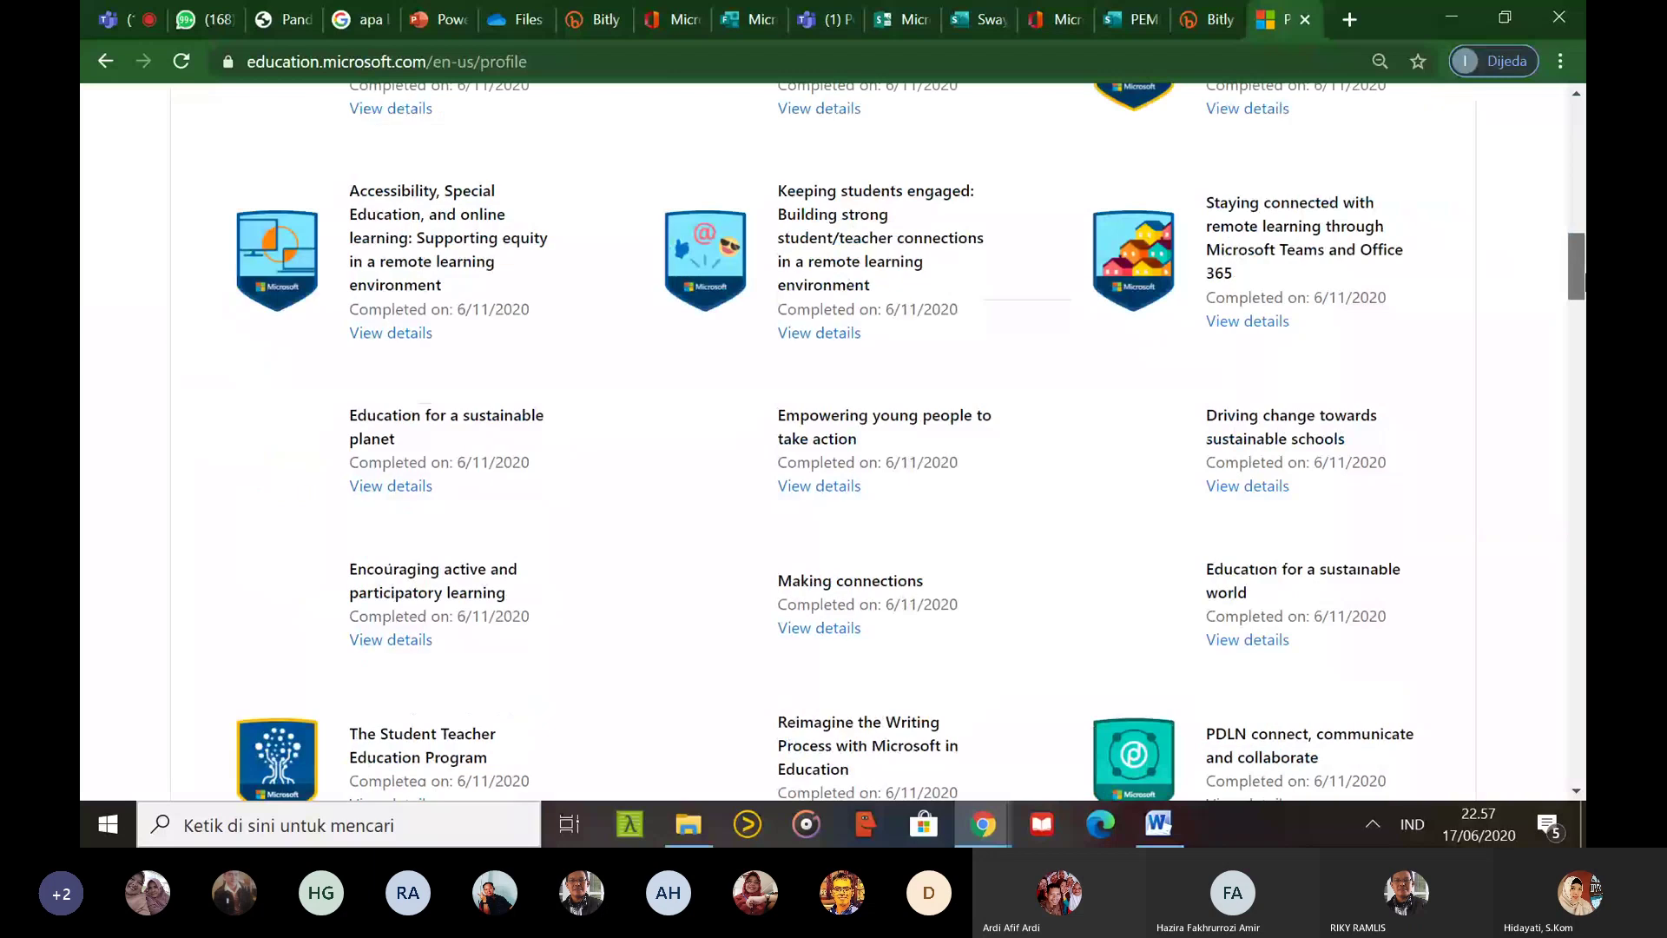
drag(1584, 276, 1584, 336)
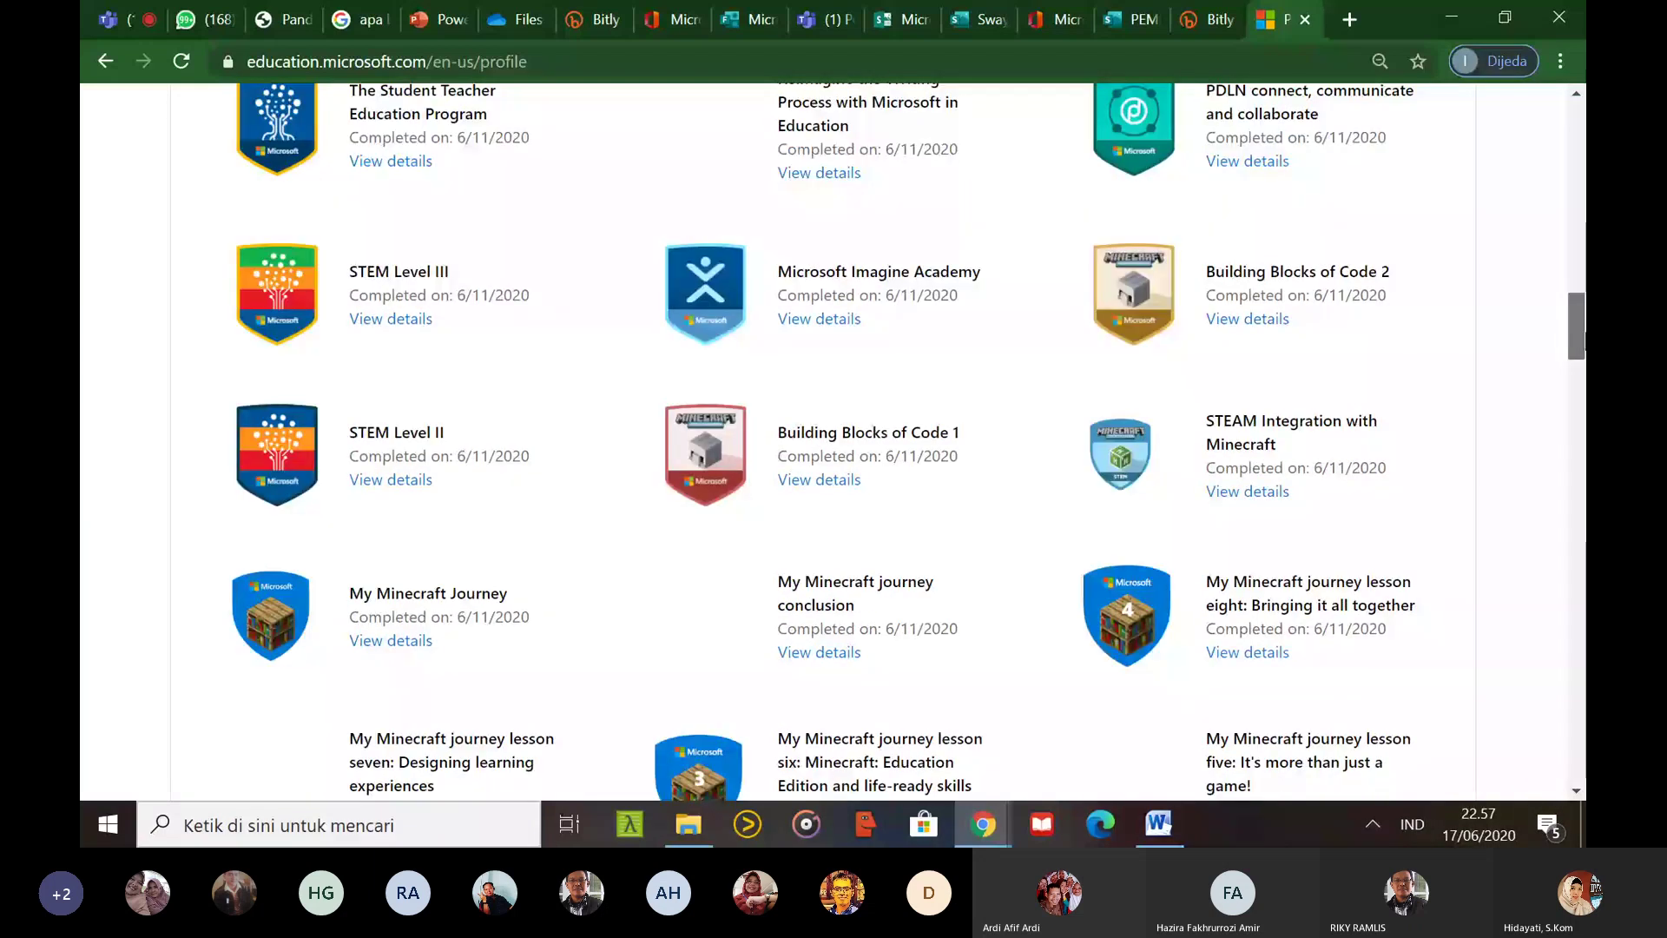
drag(1583, 338, 1583, 648)
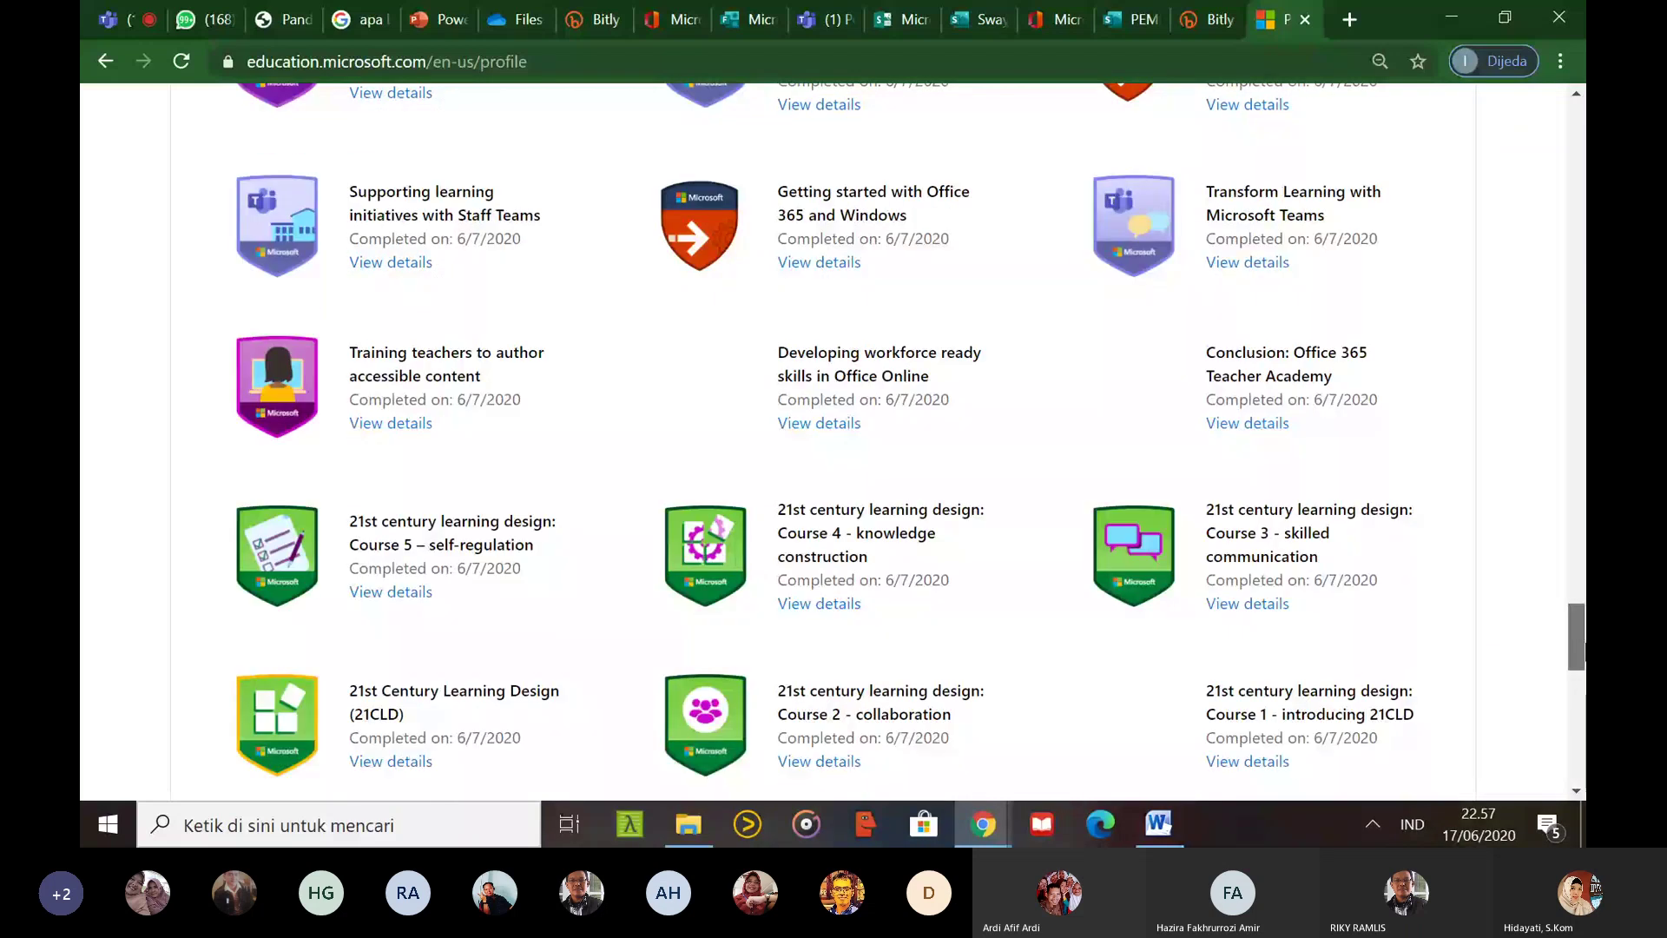
drag(1583, 649, 1584, 659)
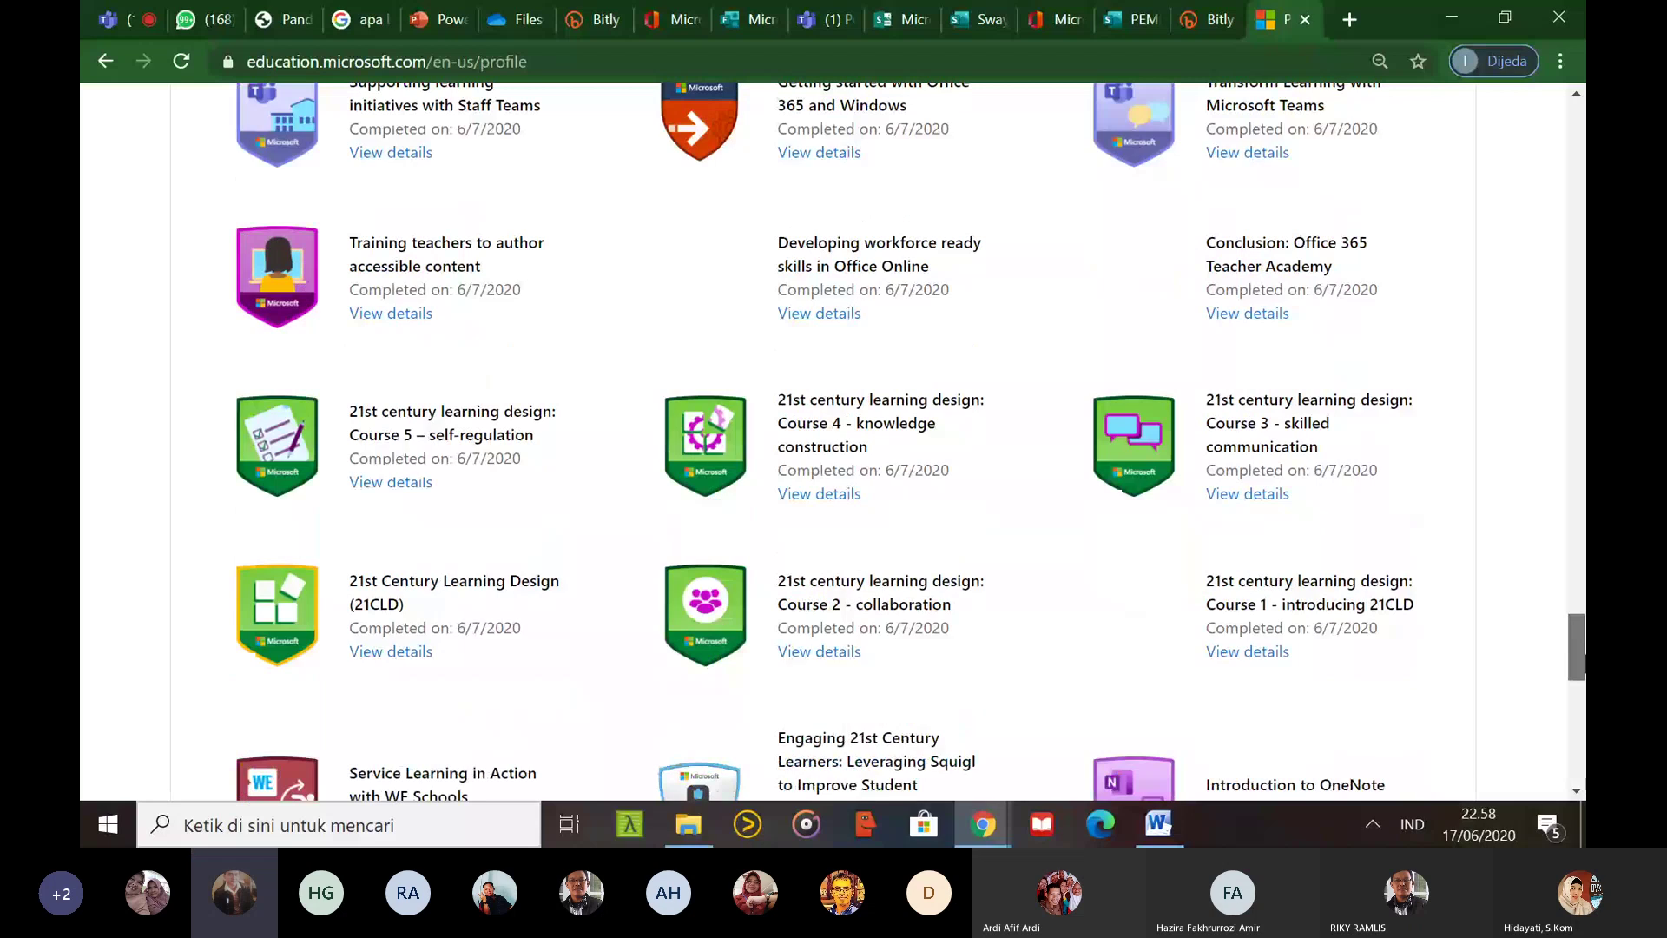
drag(1583, 659, 1583, 760)
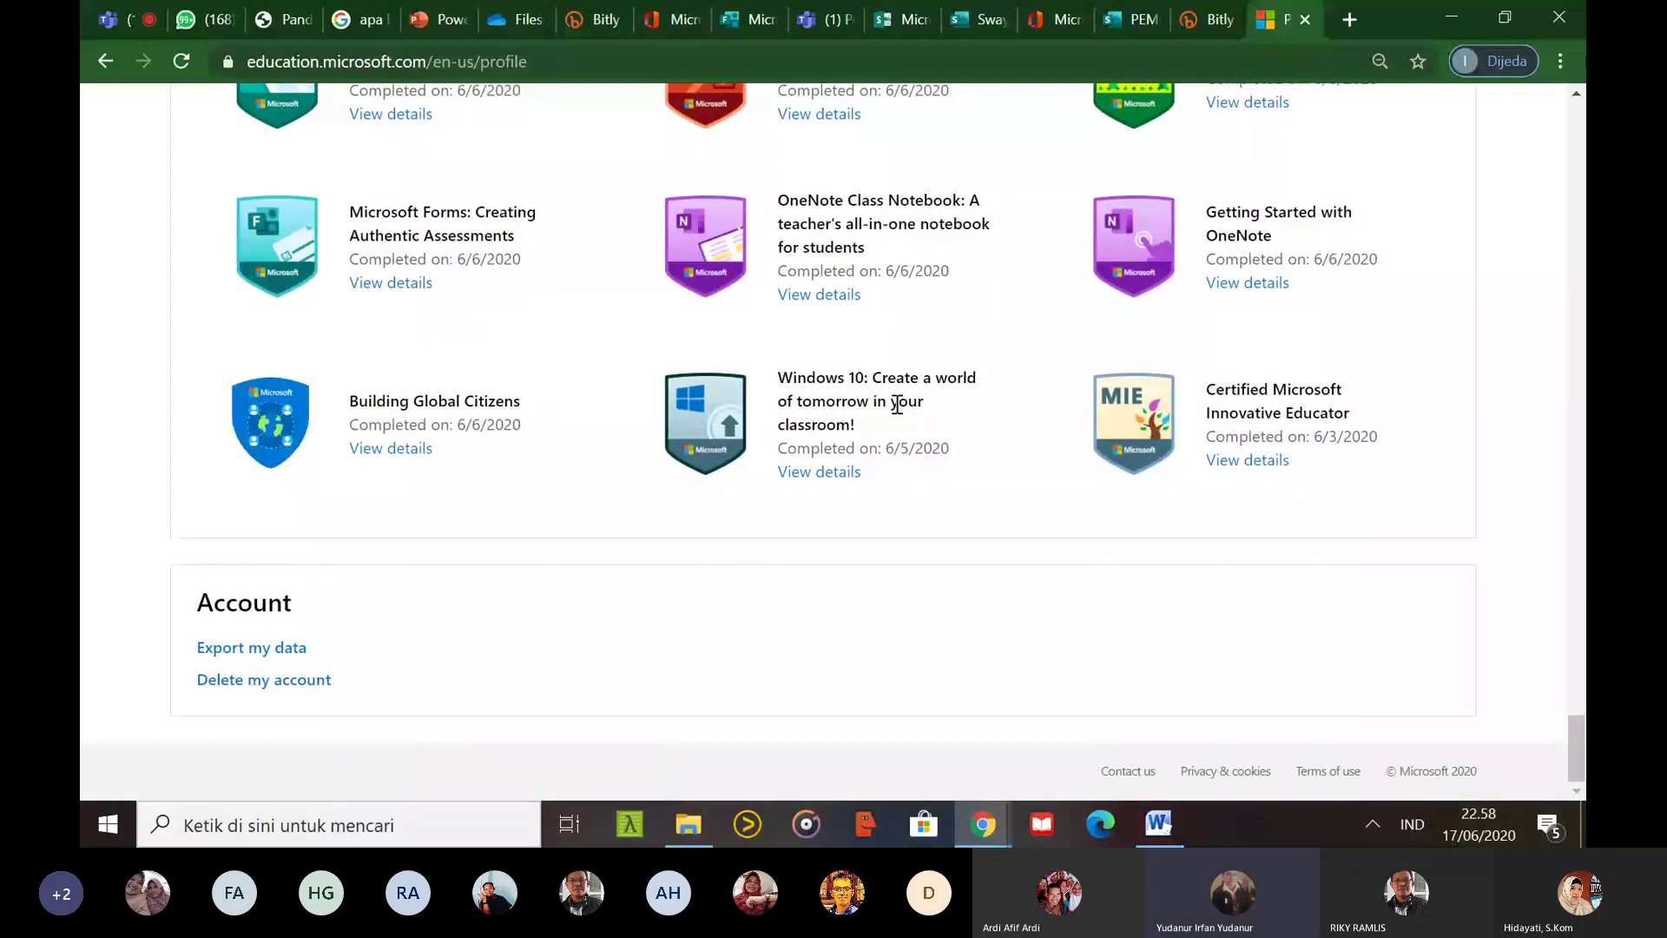
Switch to the Microsoft Teams meeting and unmute the microphone
key(ctrl+1)
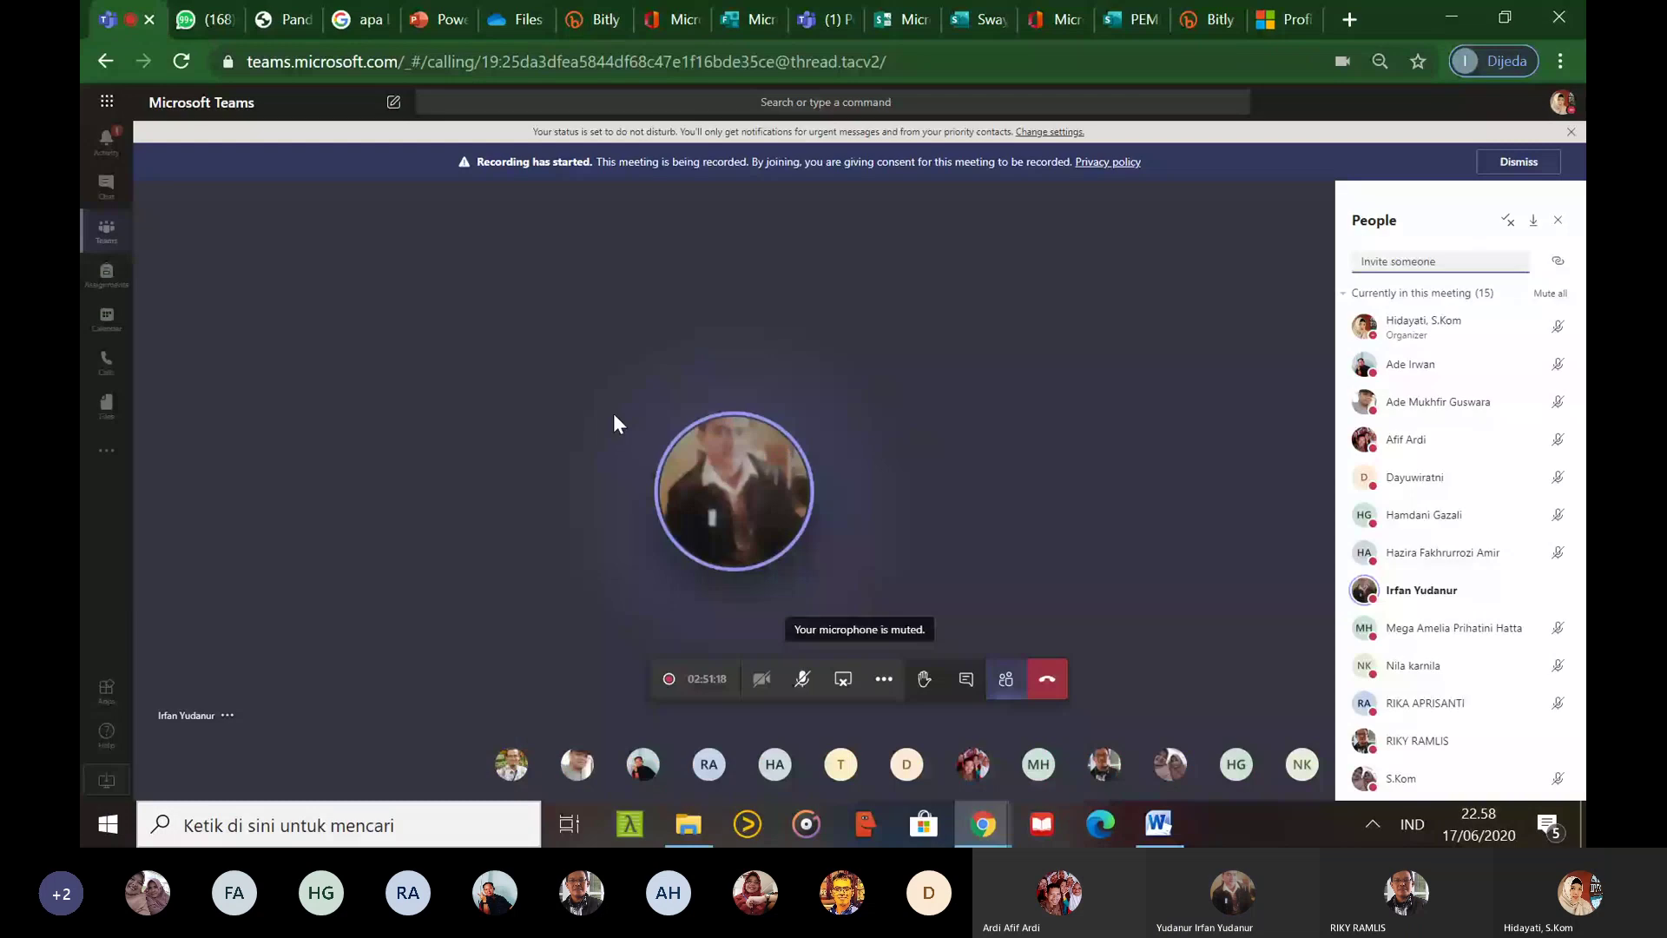
click(801, 678)
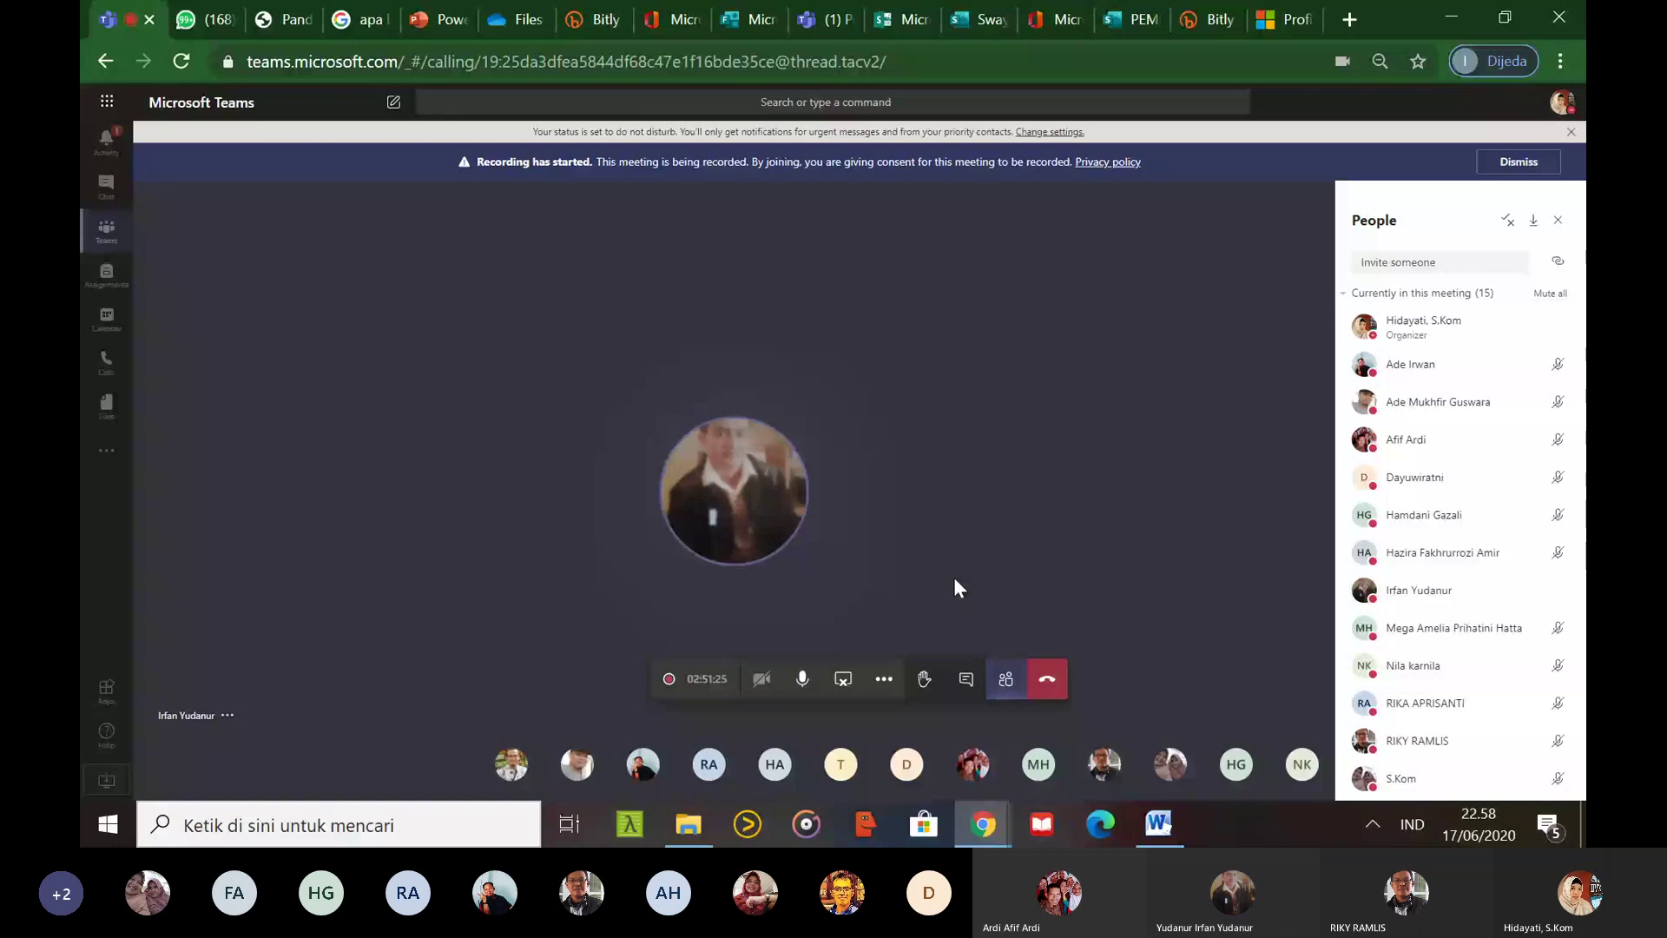
Return to the Educator Center profile, highlight the Certified Microsoft Innovative Educator badge, and look back up through the completed badges
click(1283, 19)
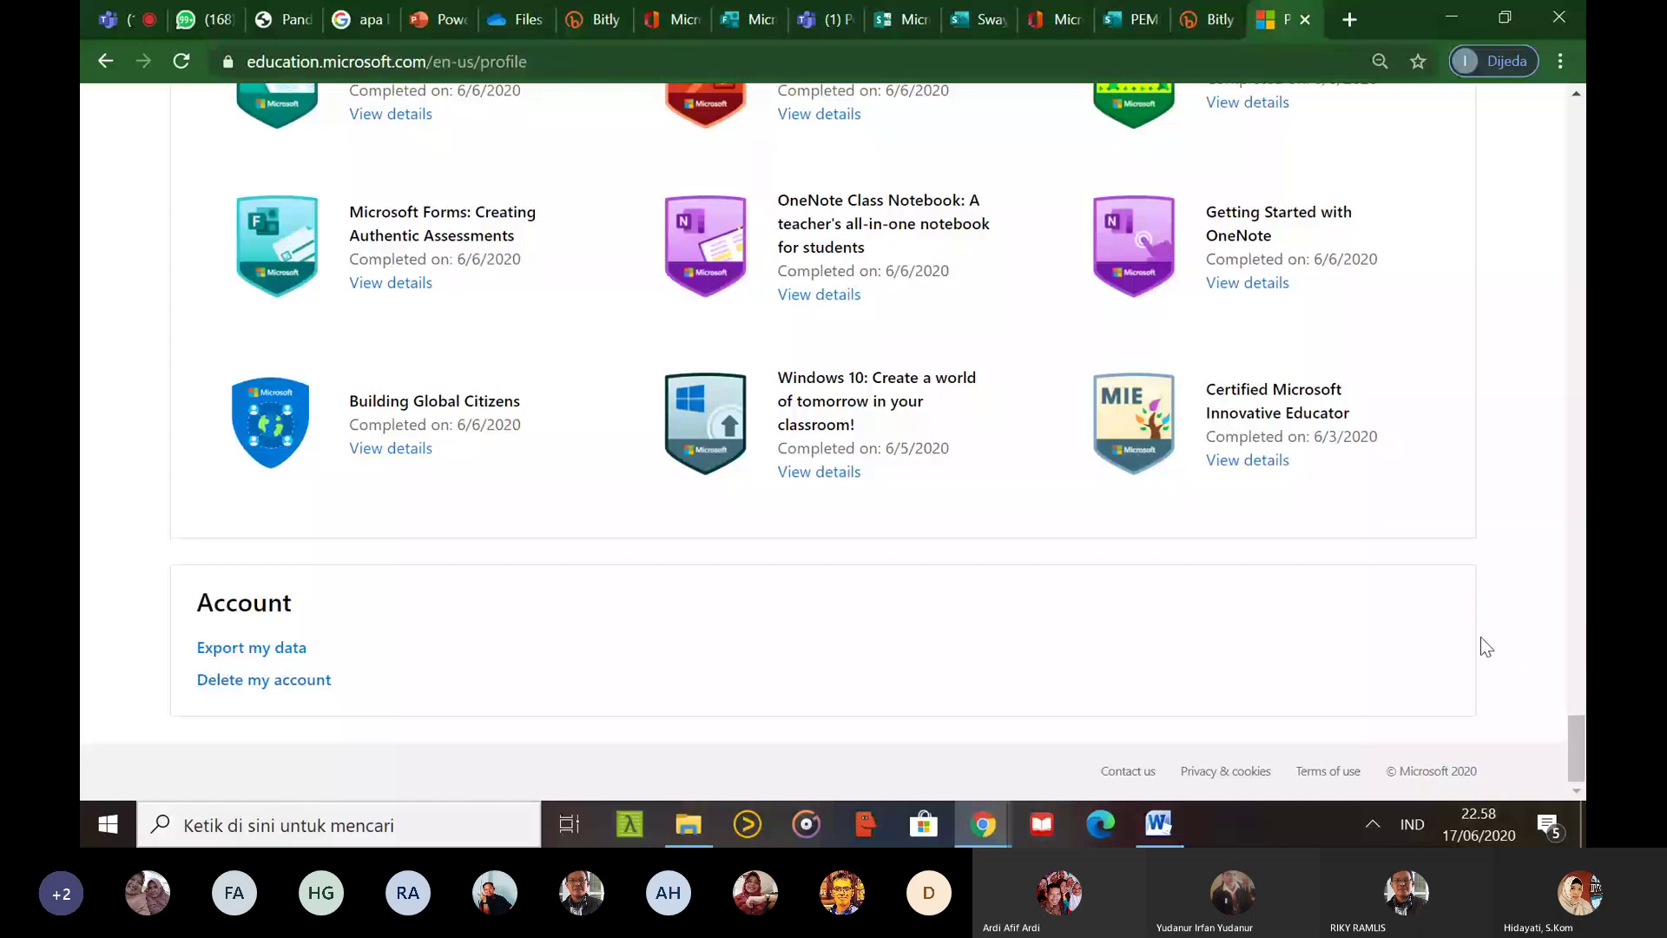
drag(1481, 638, 1274, 443)
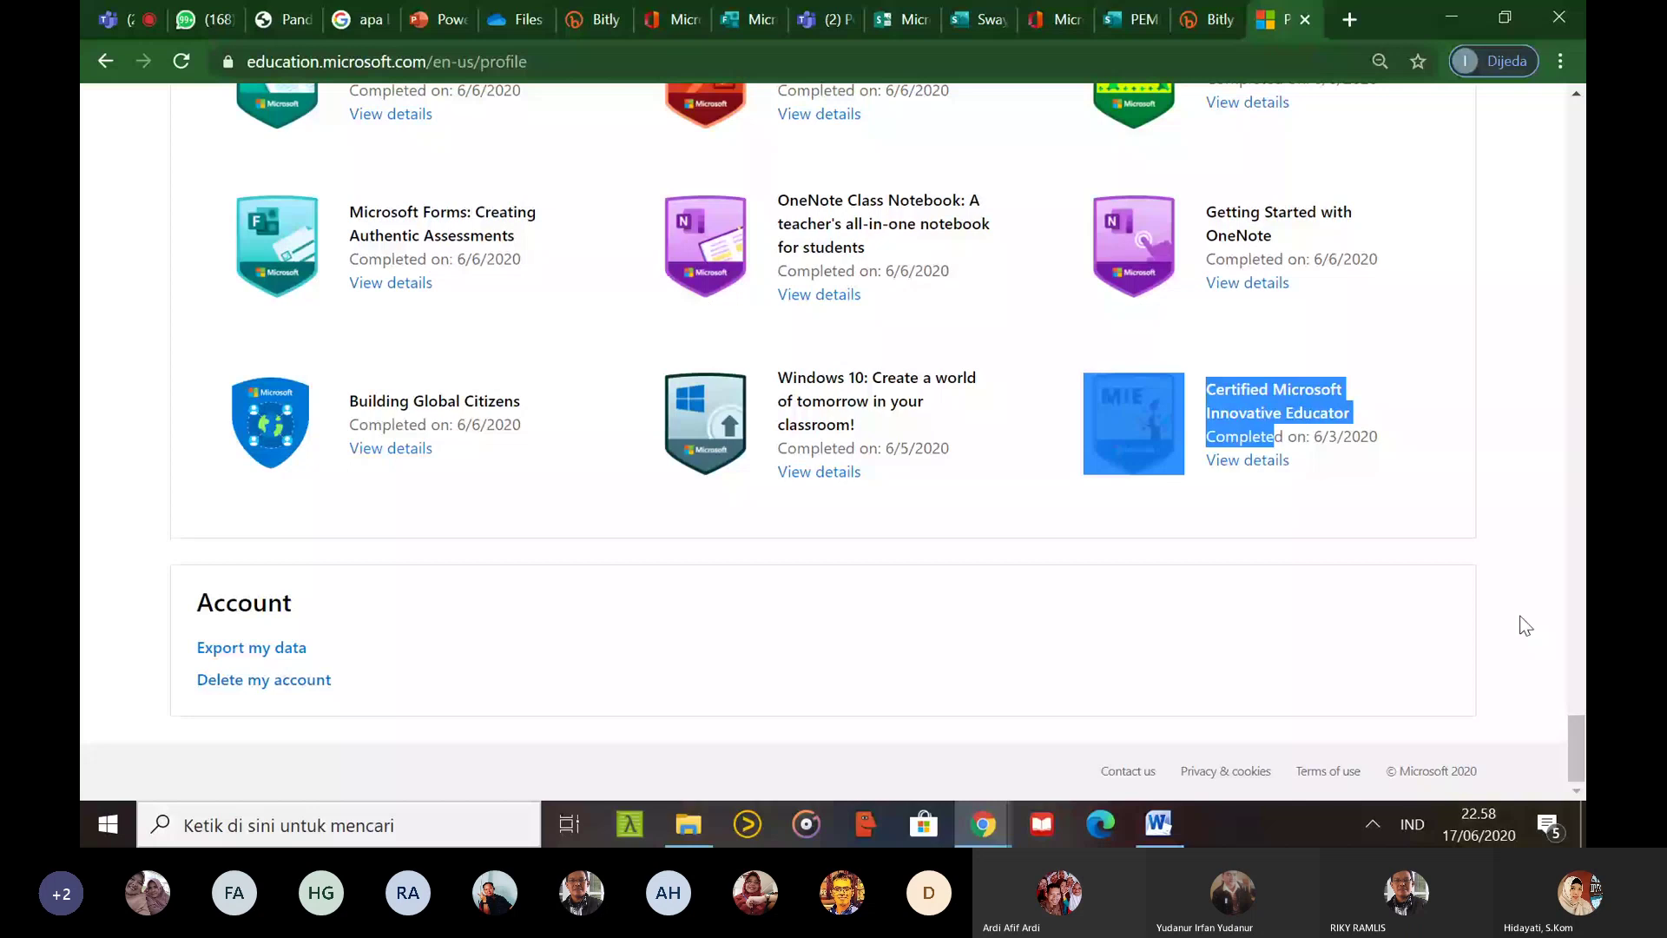
scroll(1537, 607, up, 10)
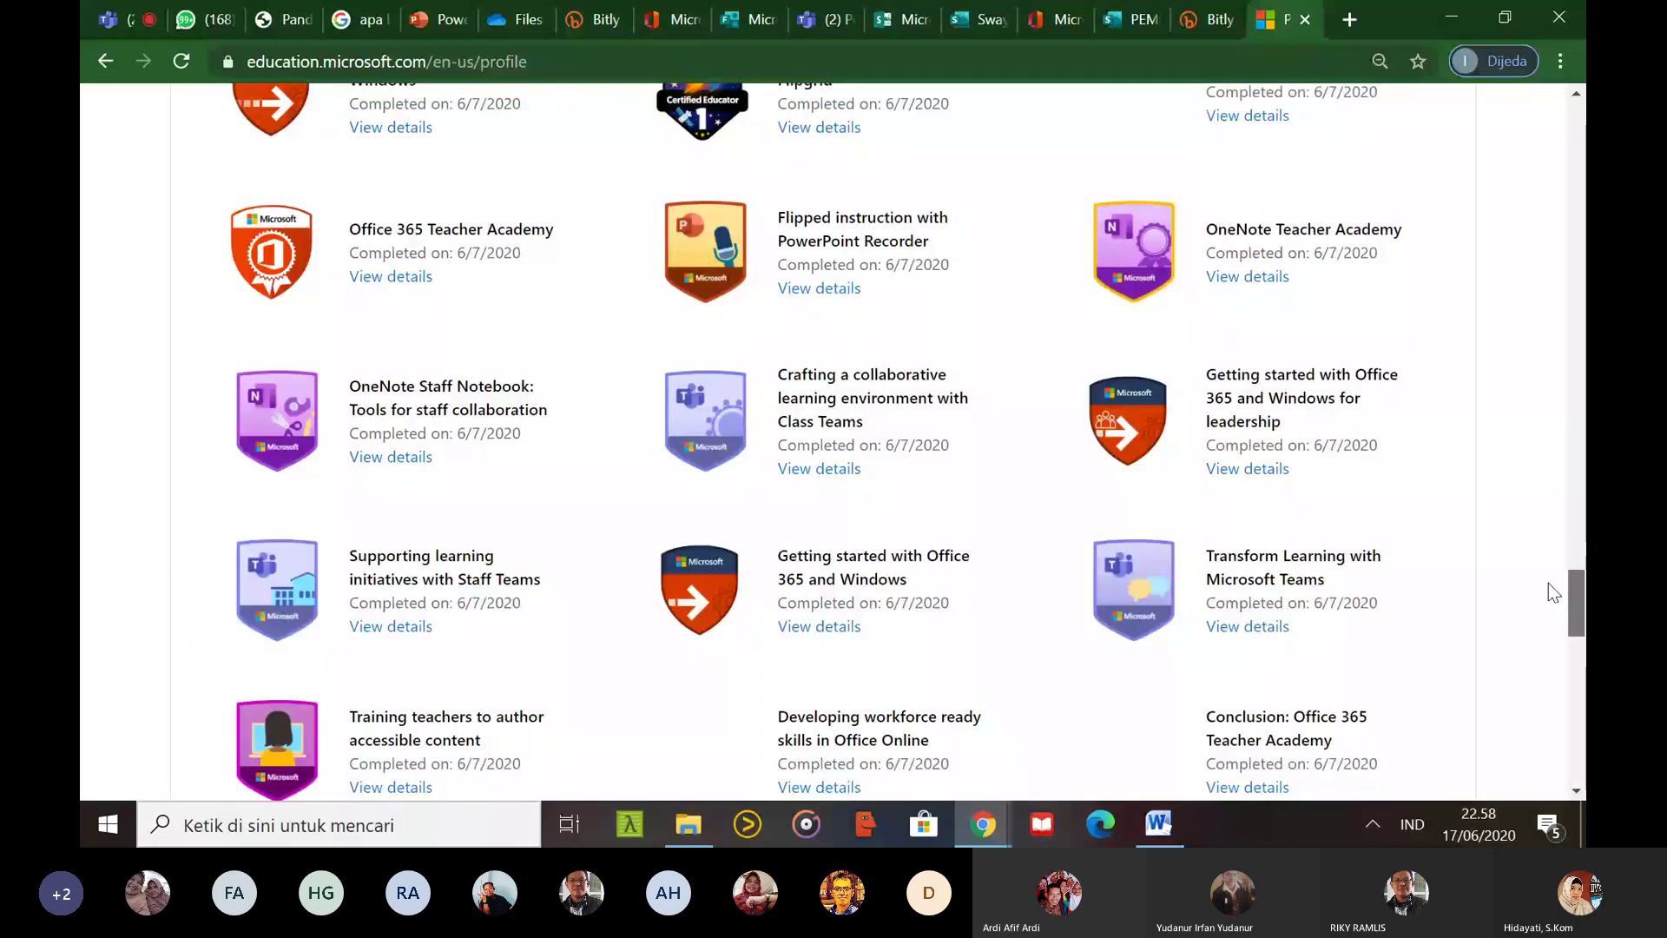
Look up and down through the completed courses and badges on the educator profile
scroll(1537, 460, up, 5)
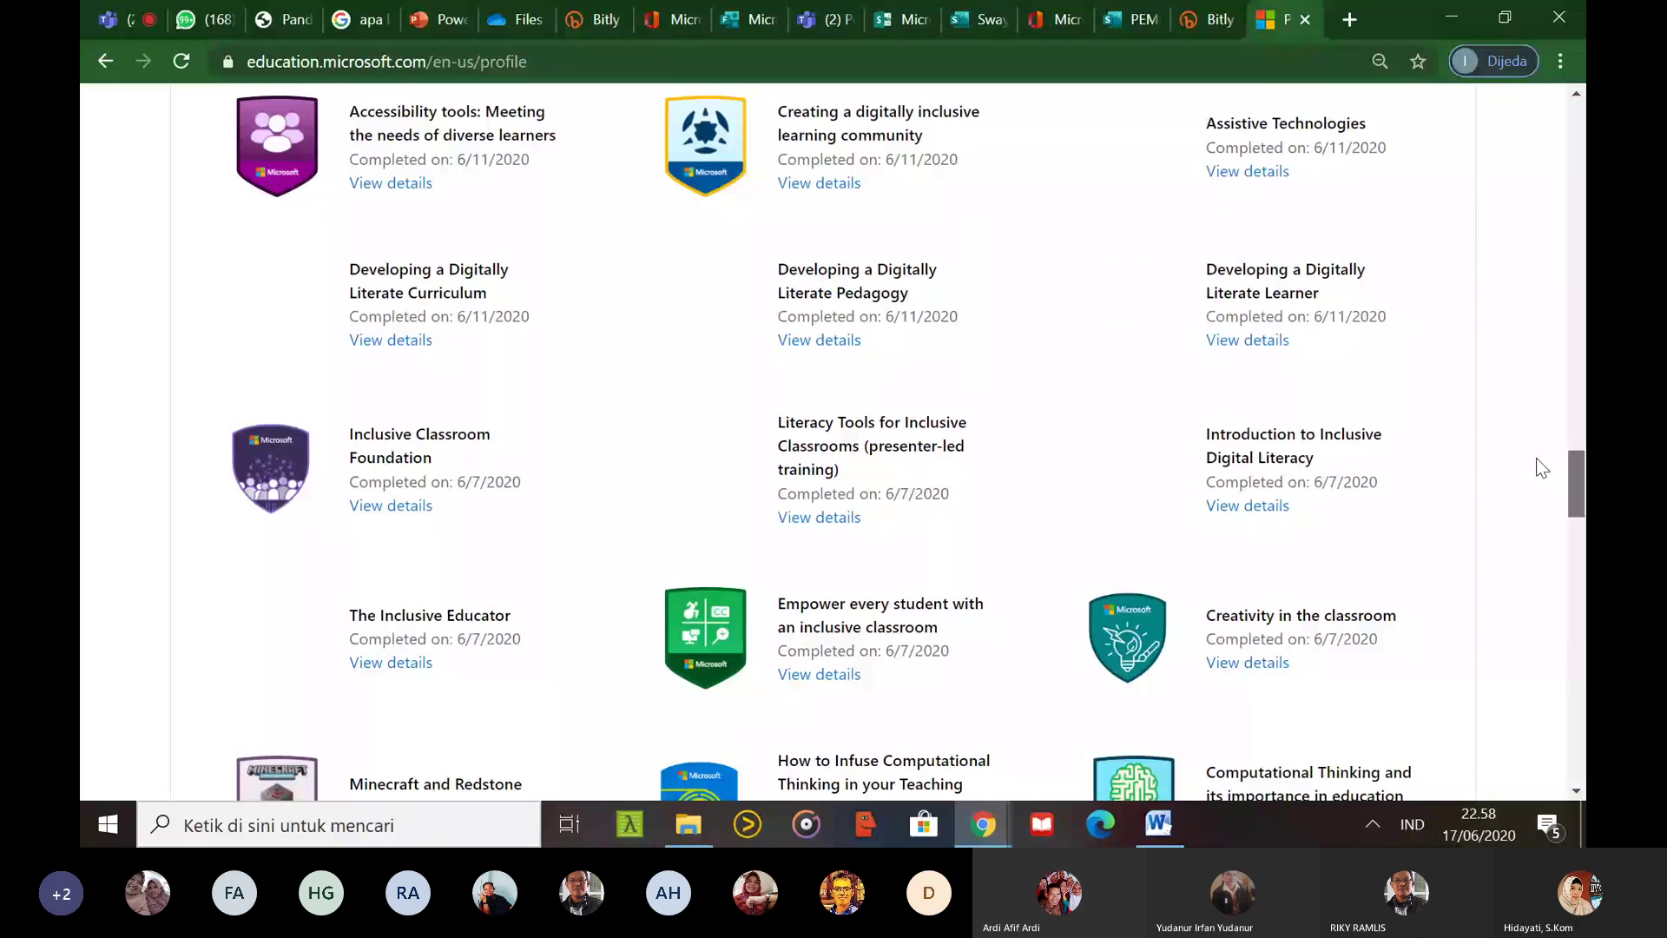
drag(1576, 483, 1578, 389)
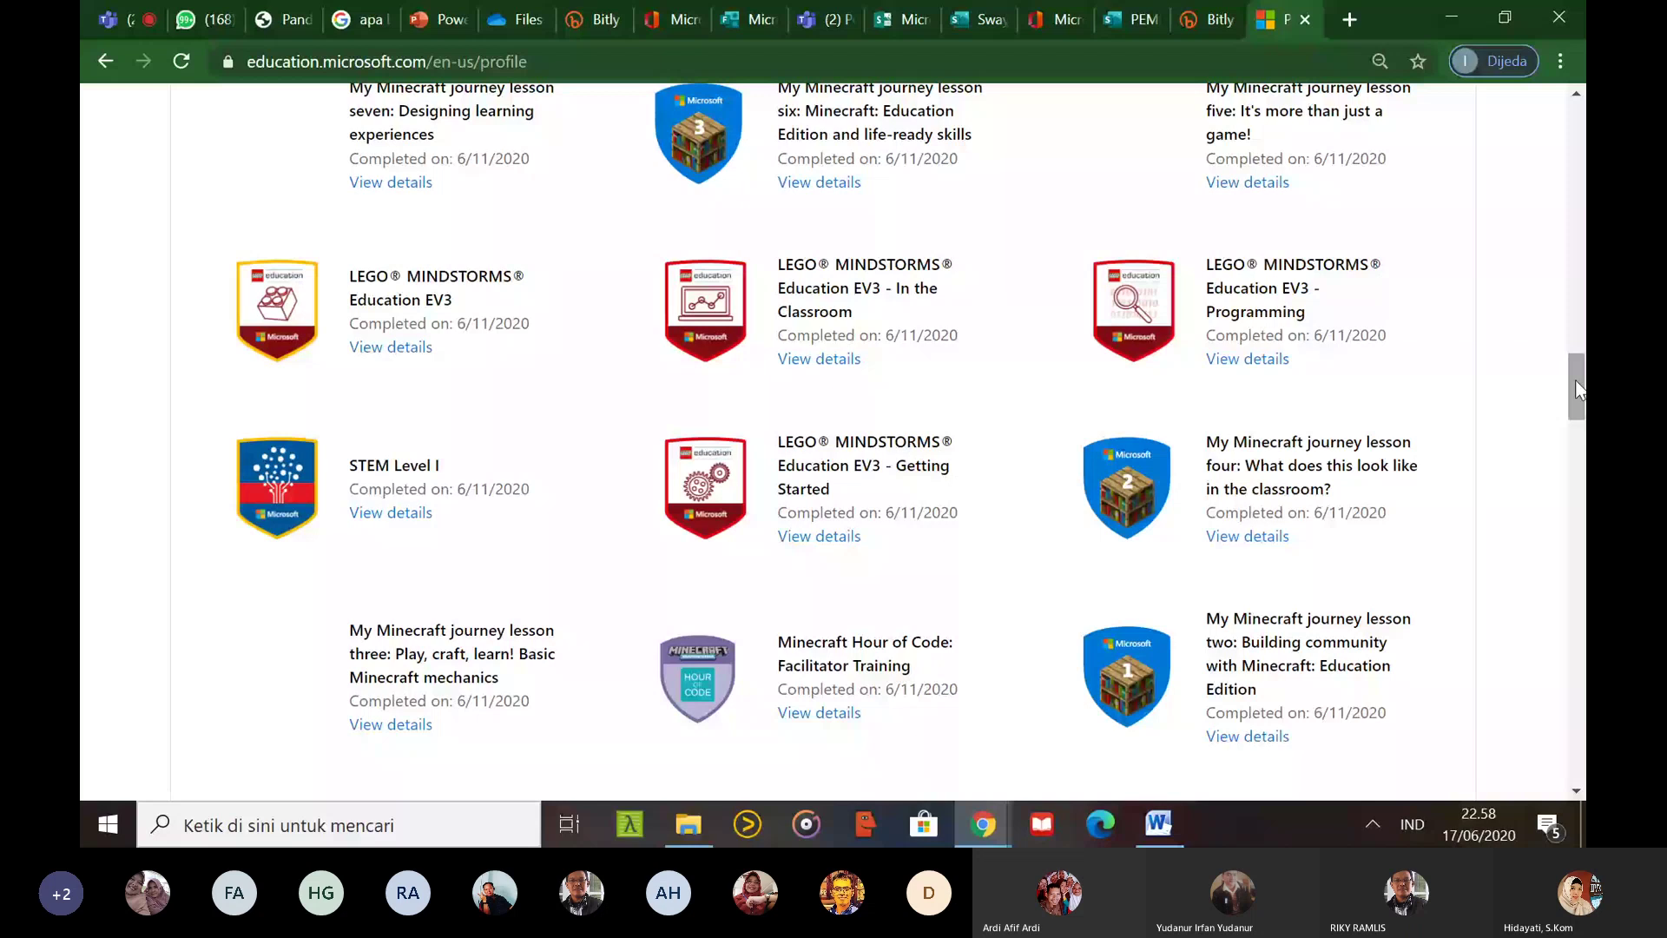
drag(1578, 390, 1536, 174)
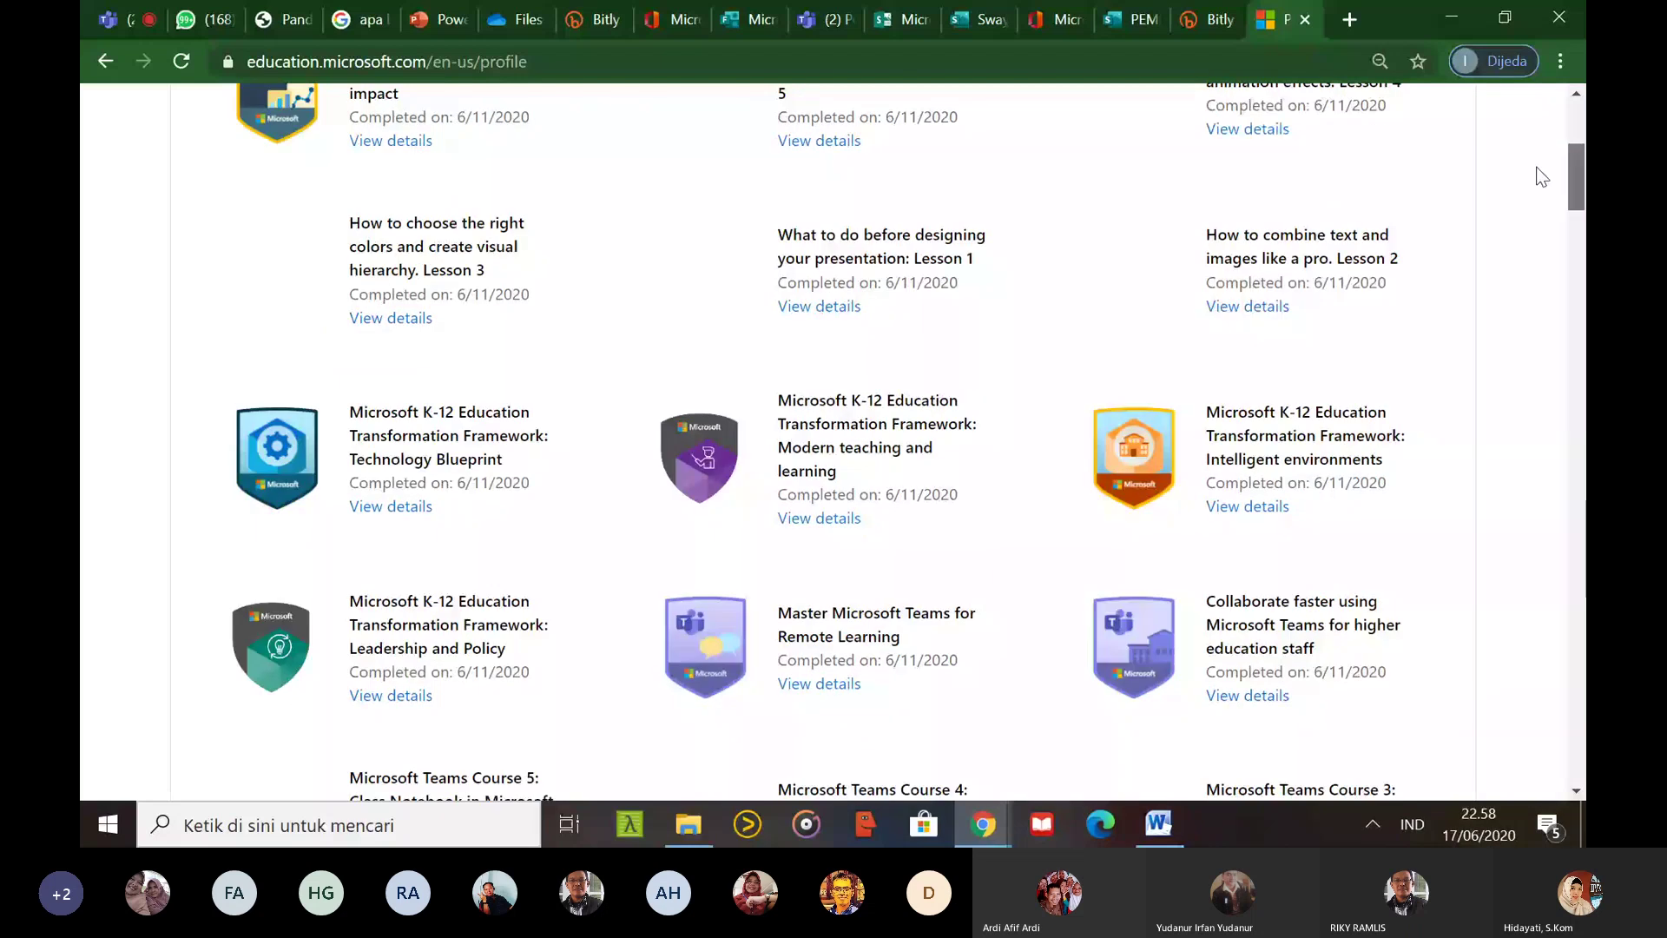
scroll(1541, 176, down, 3)
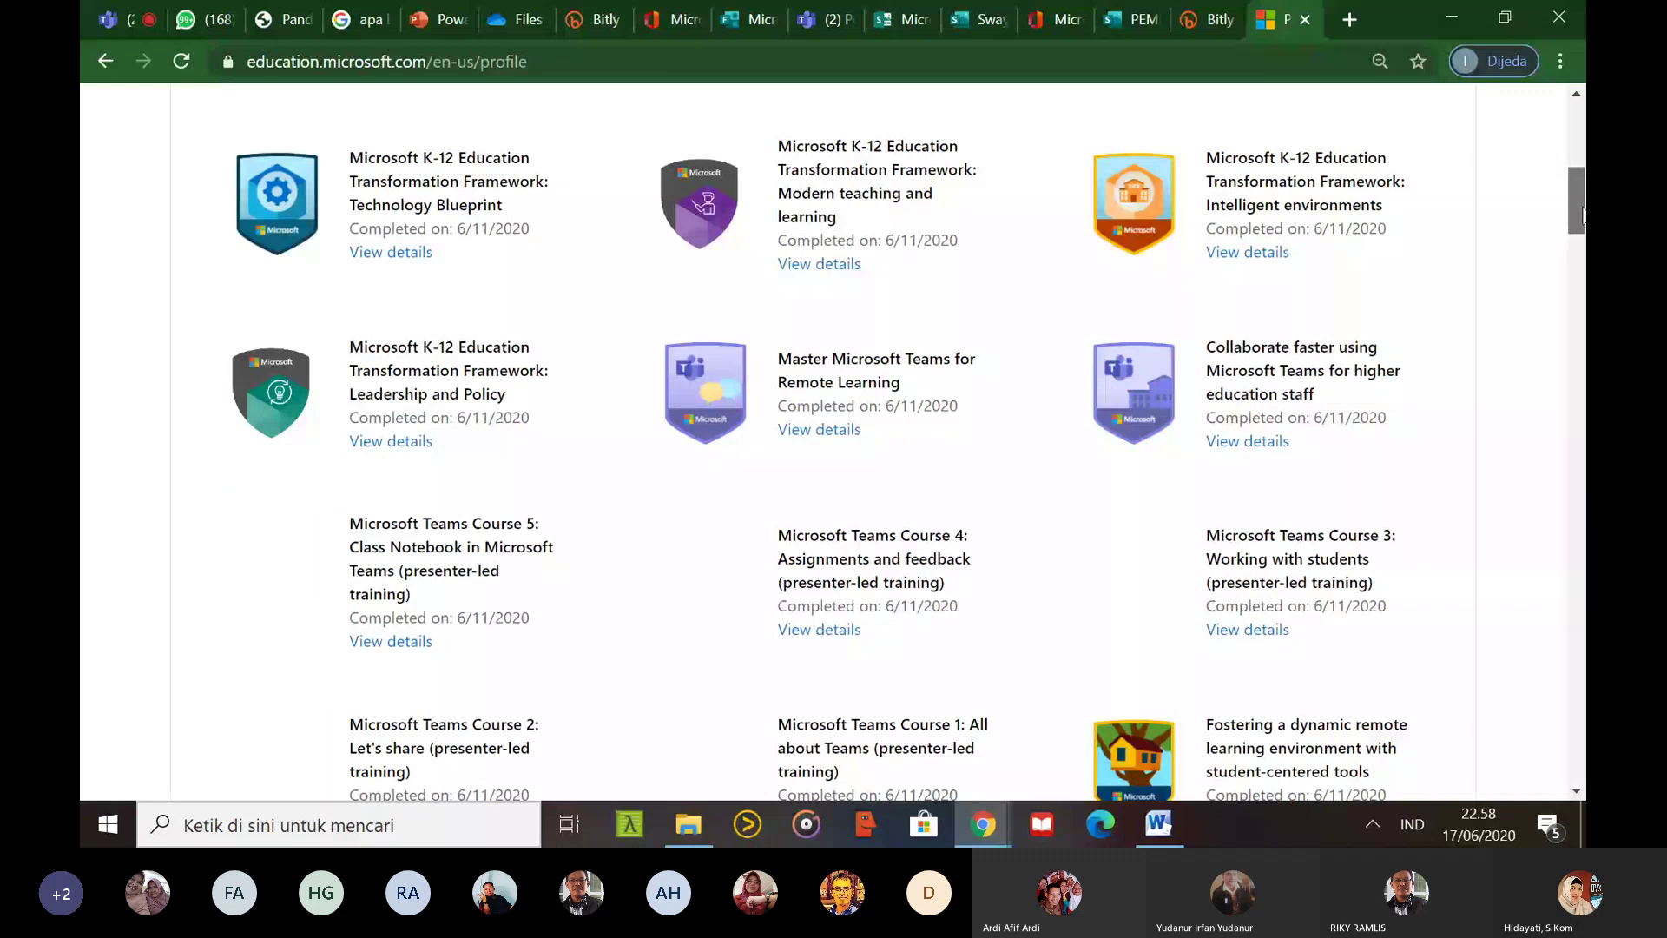
drag(1582, 213, 1582, 406)
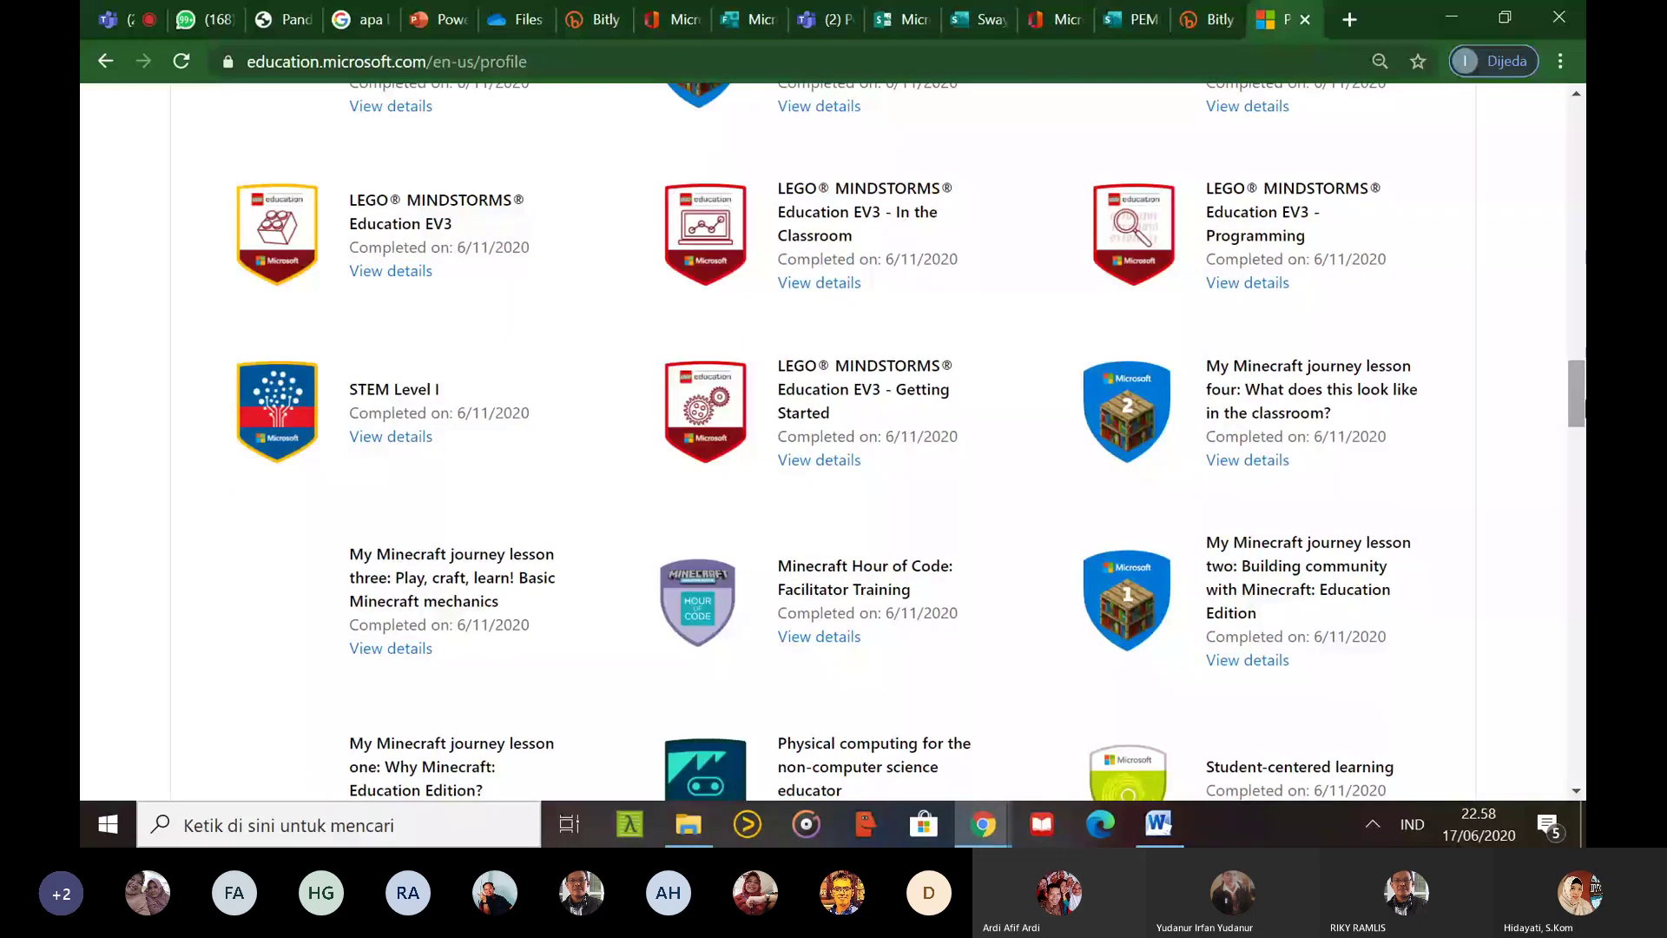
drag(1582, 406, 1582, 595)
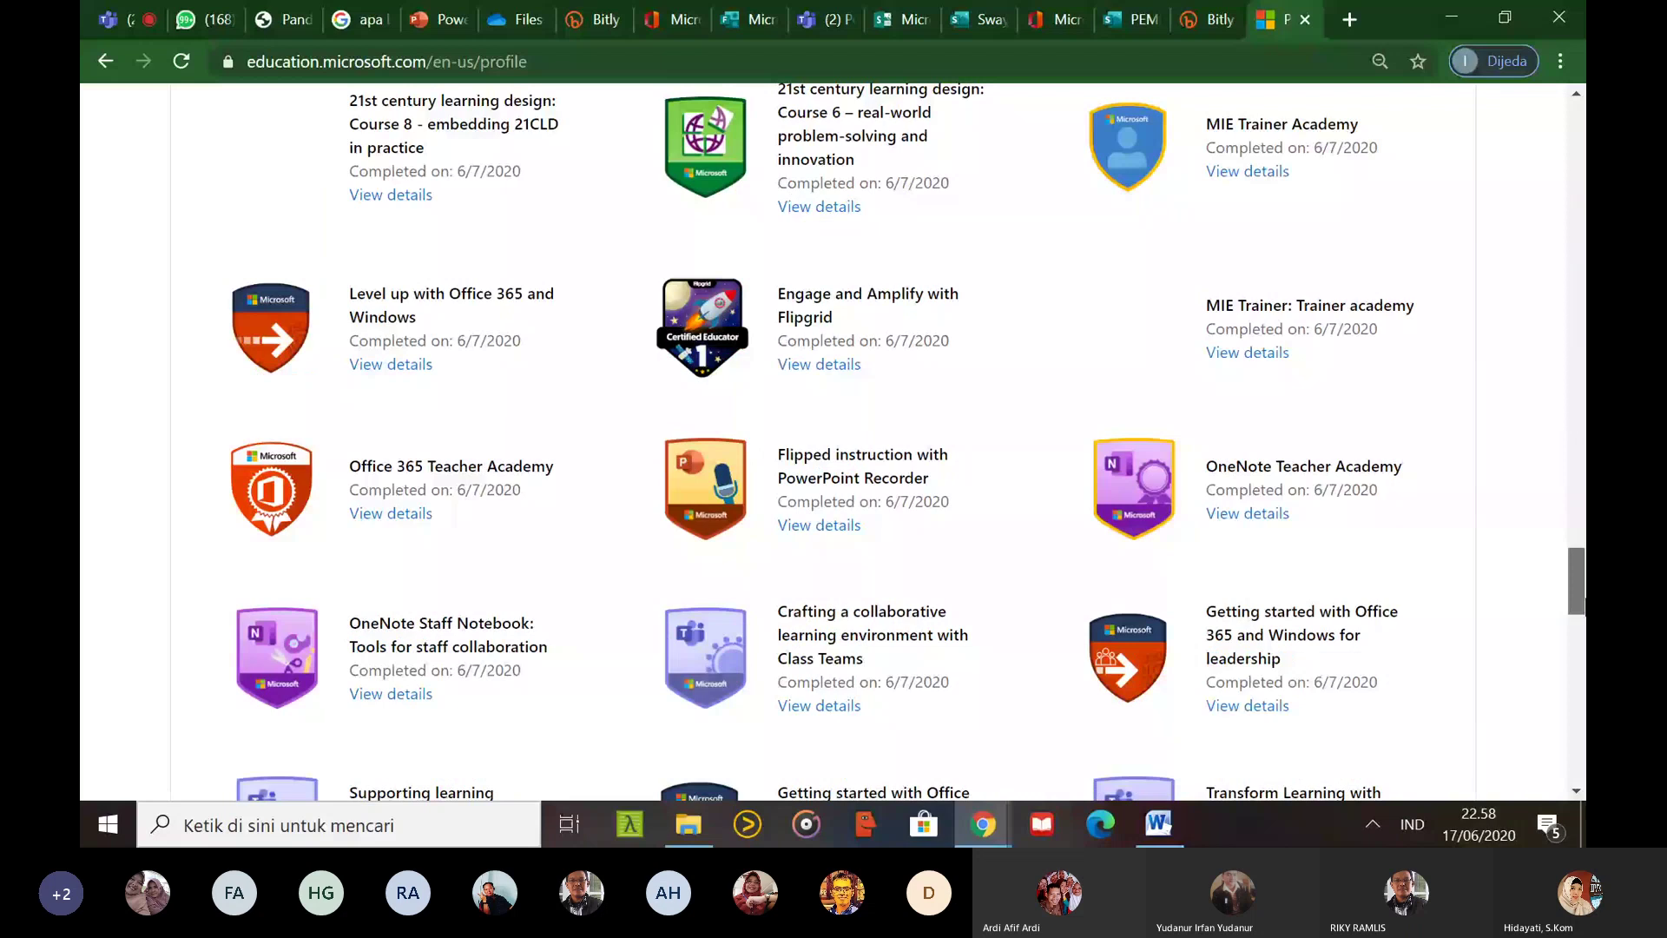
drag(1582, 595, 1582, 648)
View the learning path certificate for Getting started with Office 365 and Windows, and close it
click(822, 291)
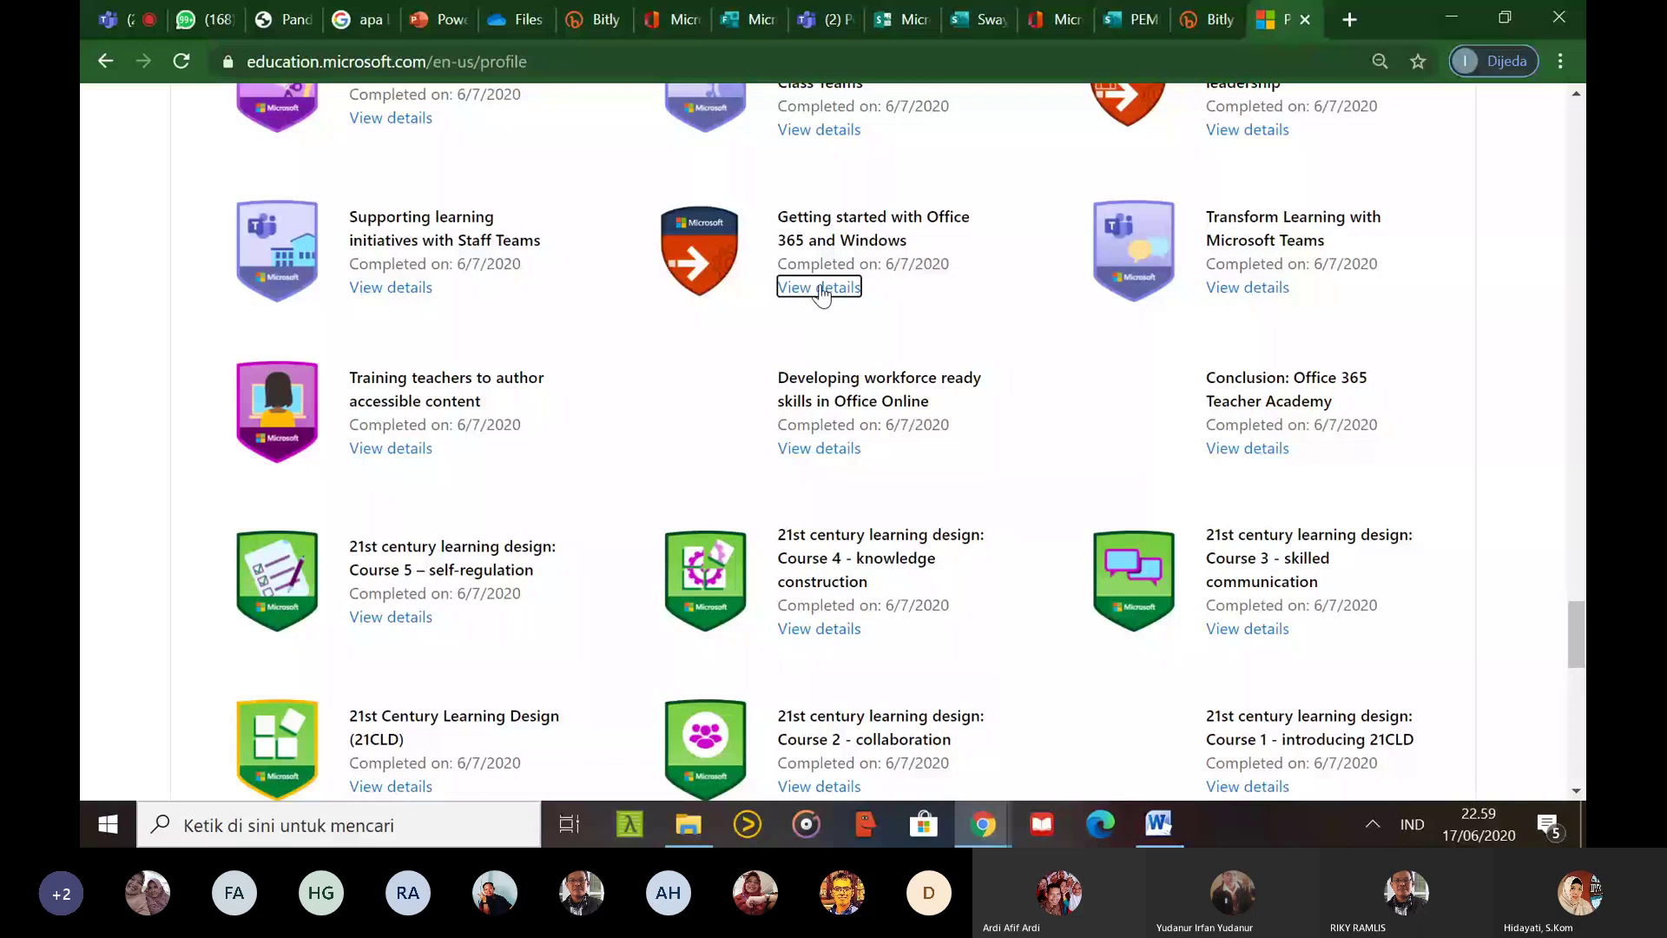
click(821, 289)
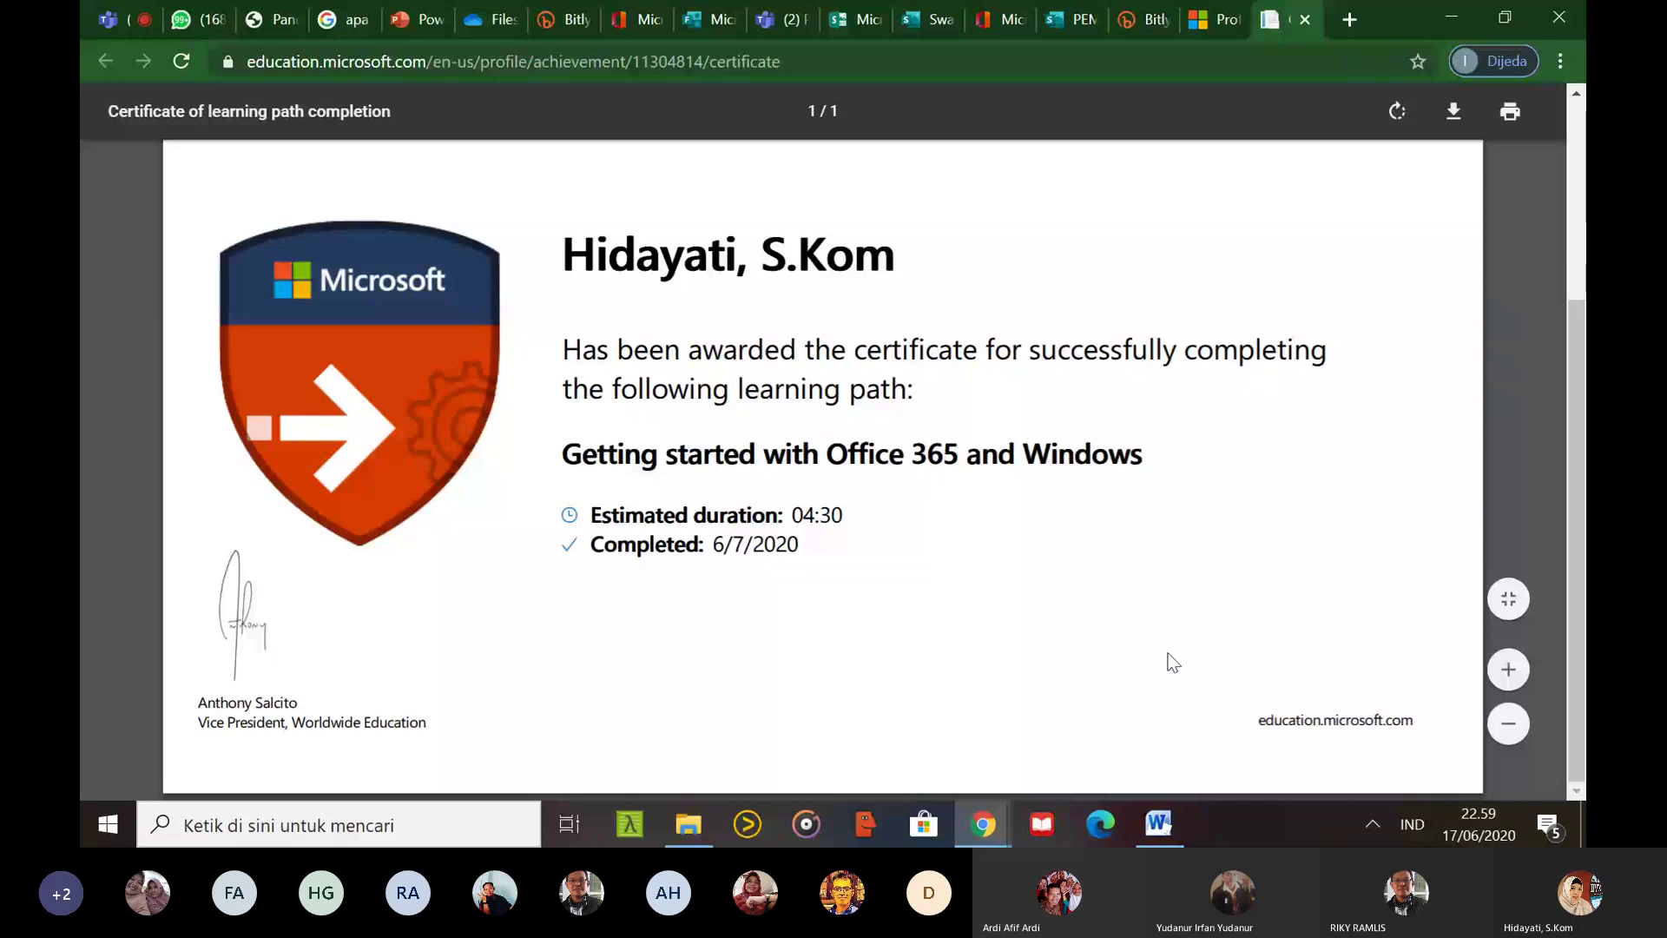
scroll(1171, 661, up, 2)
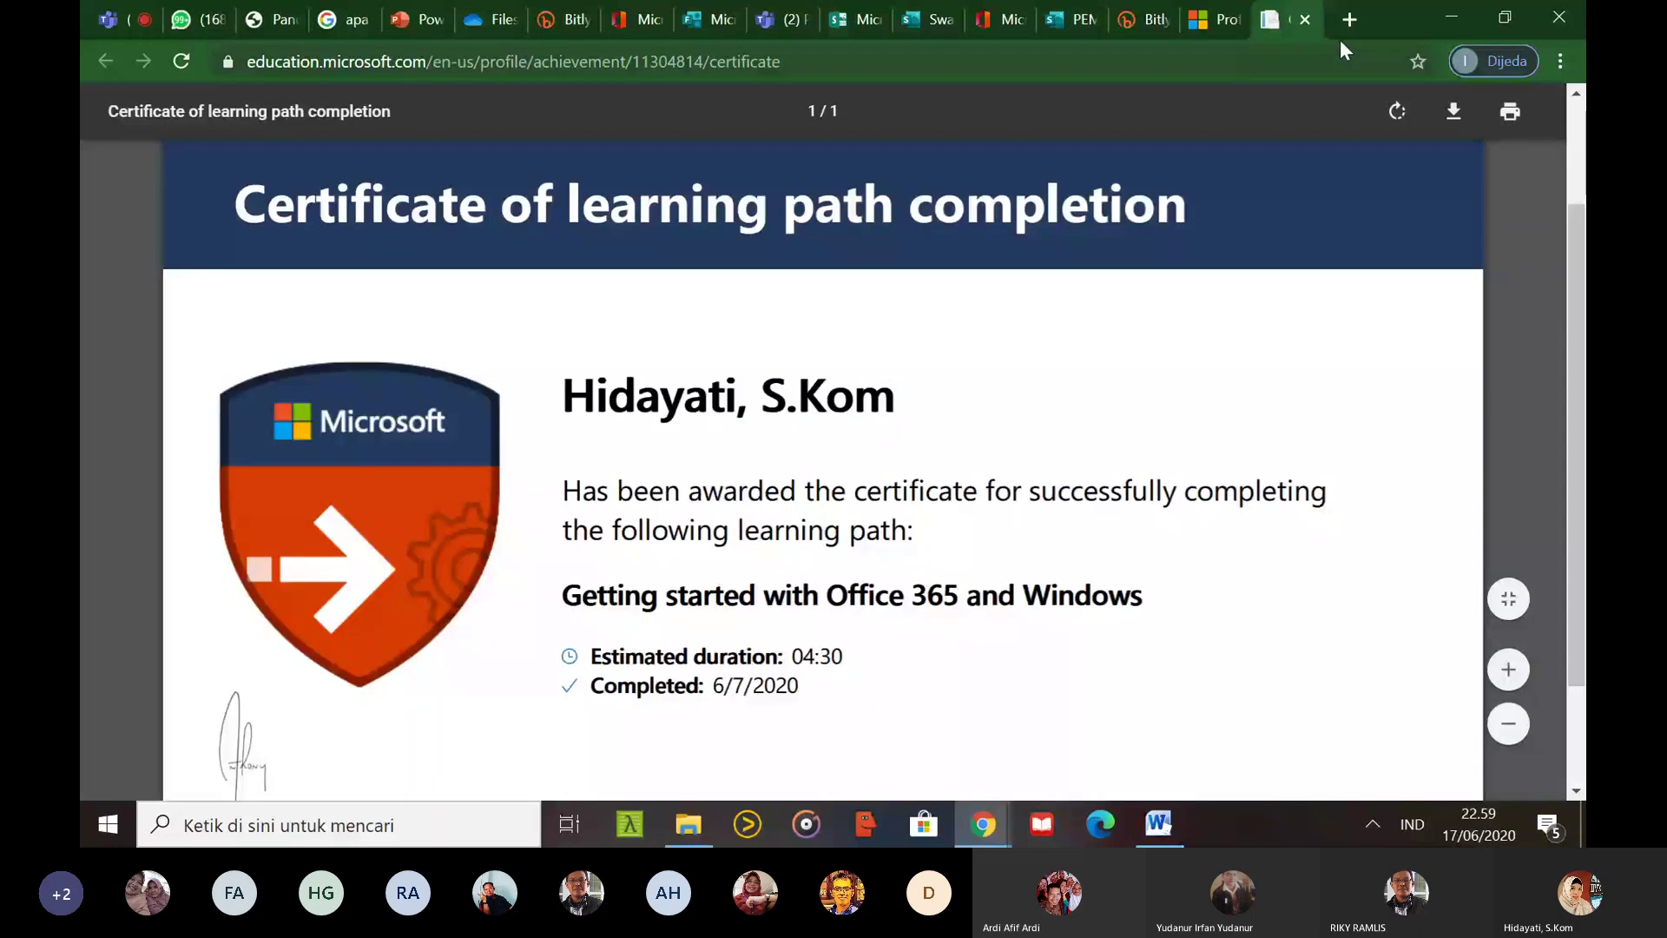
key(ctrl+w)
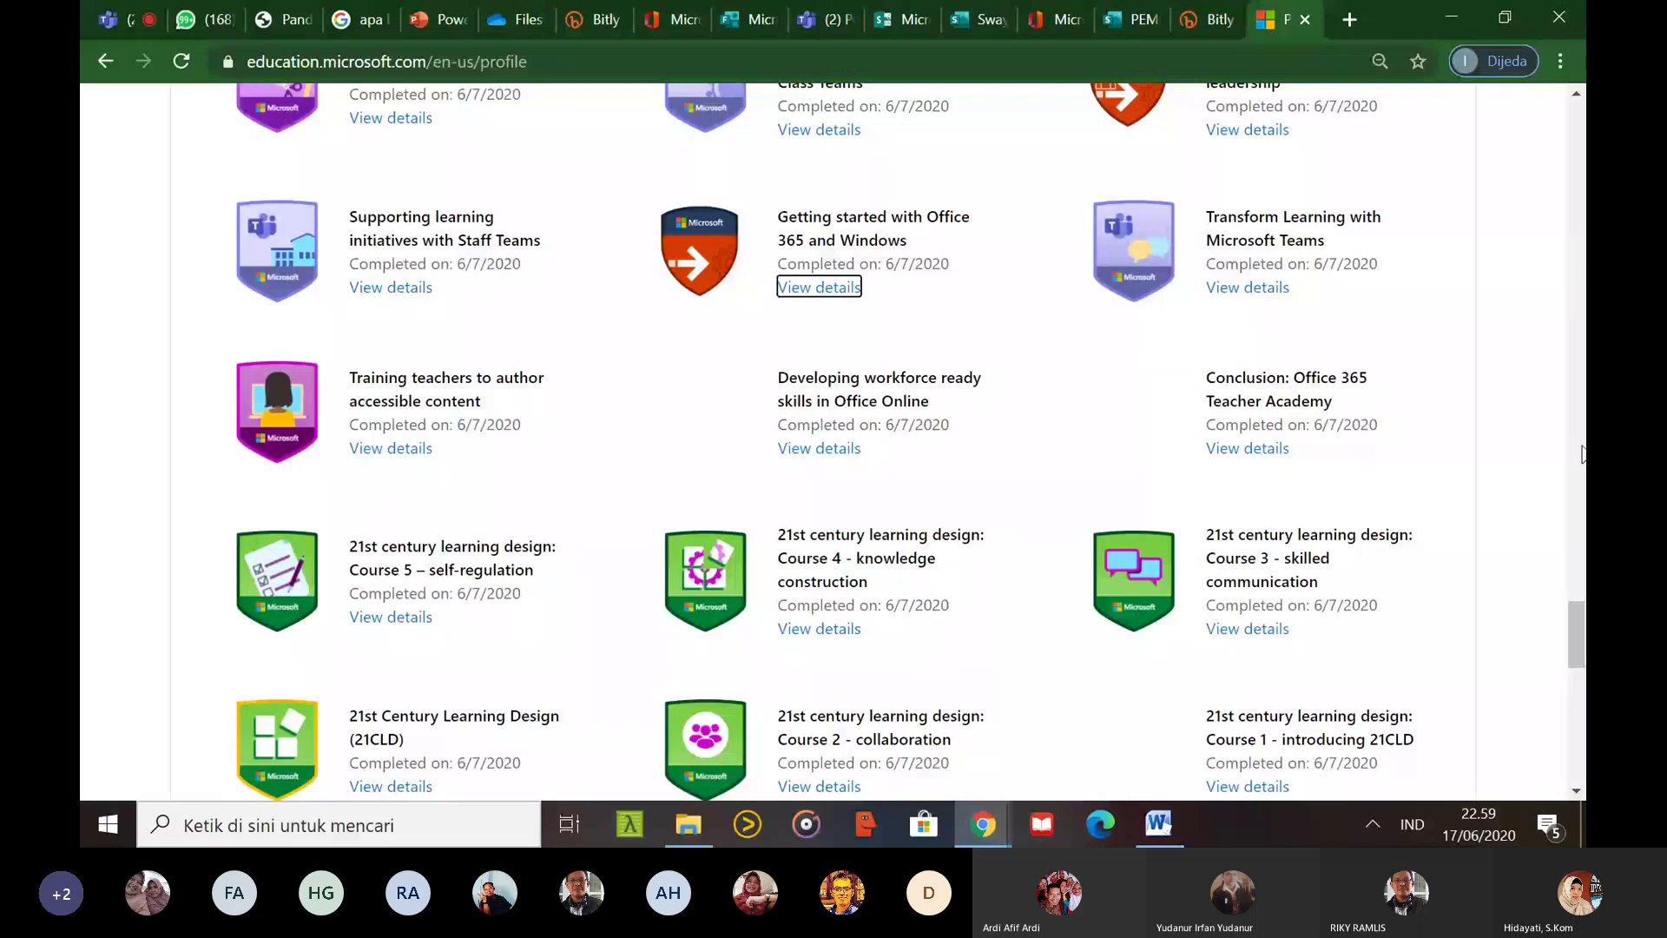
View the Certified Microsoft Innovative Educator certificate from the badge's details, and close both the certificate and the details
scroll(1247, 469, down, 5)
click(1247, 463)
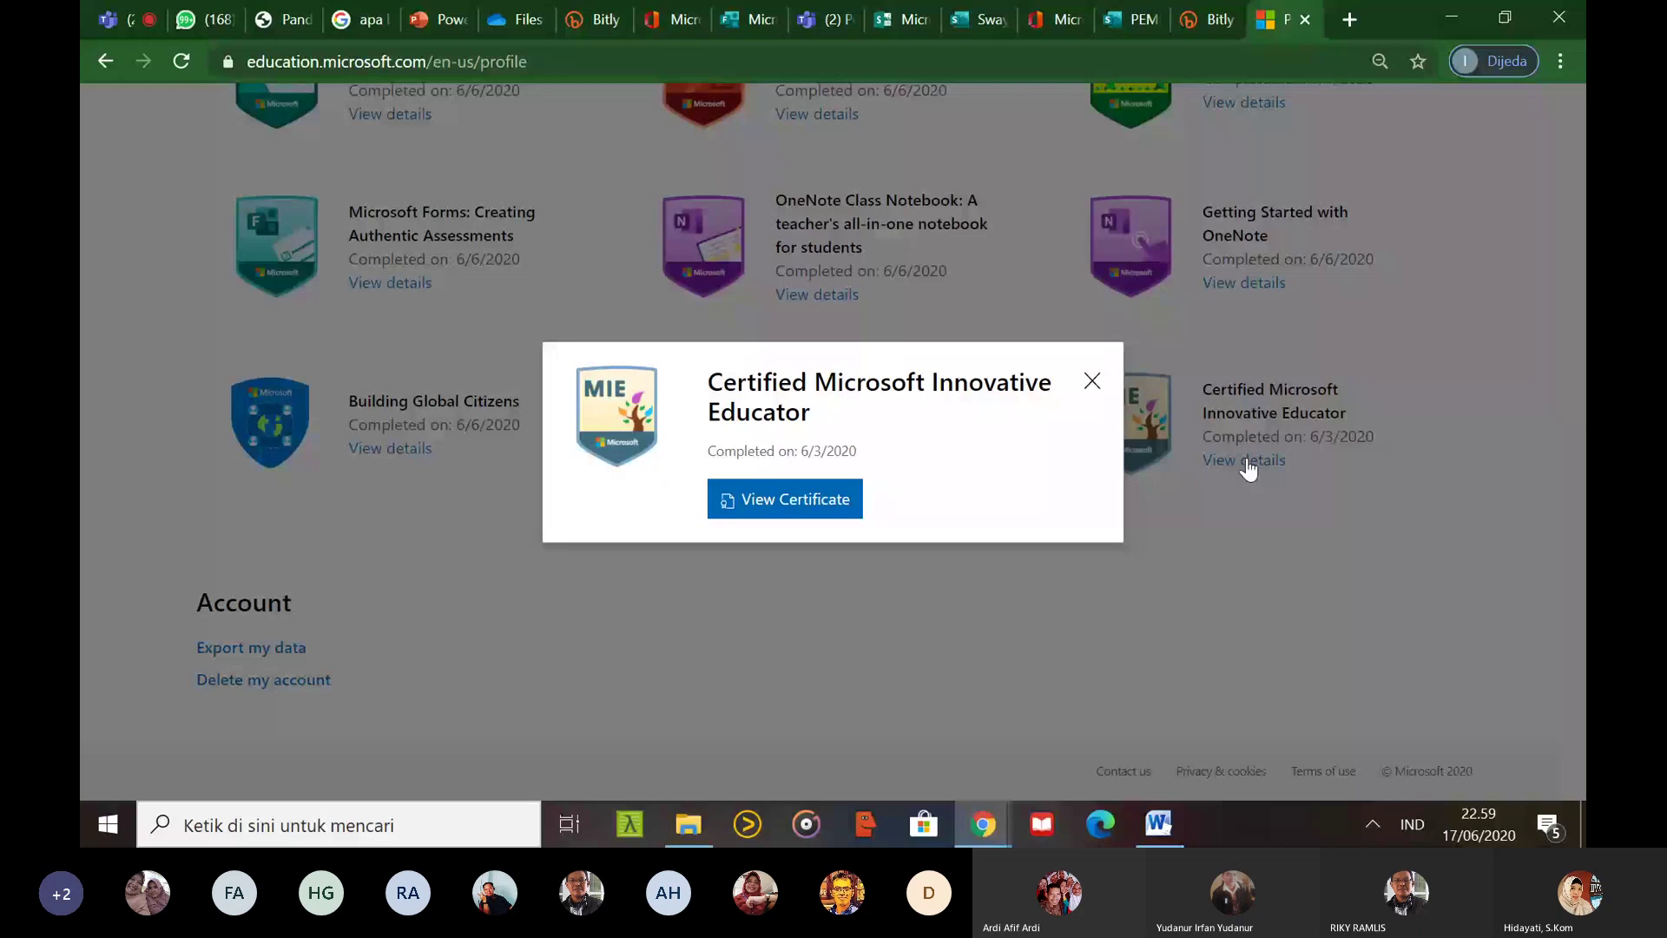
click(814, 508)
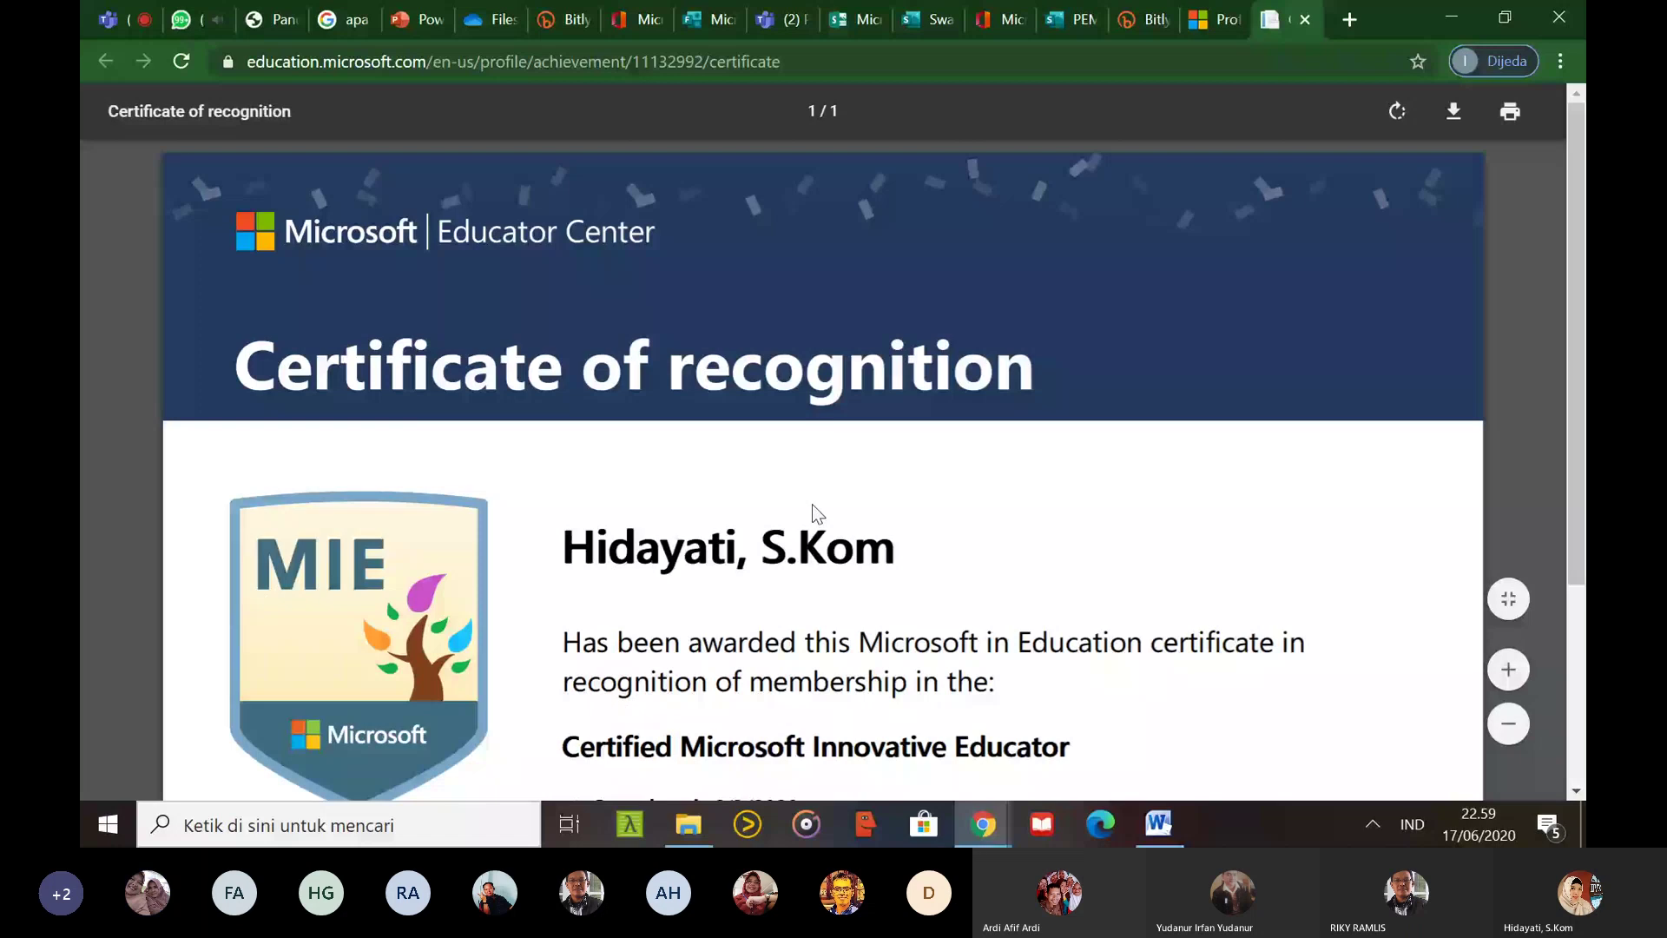
scroll(812, 504, down, 3)
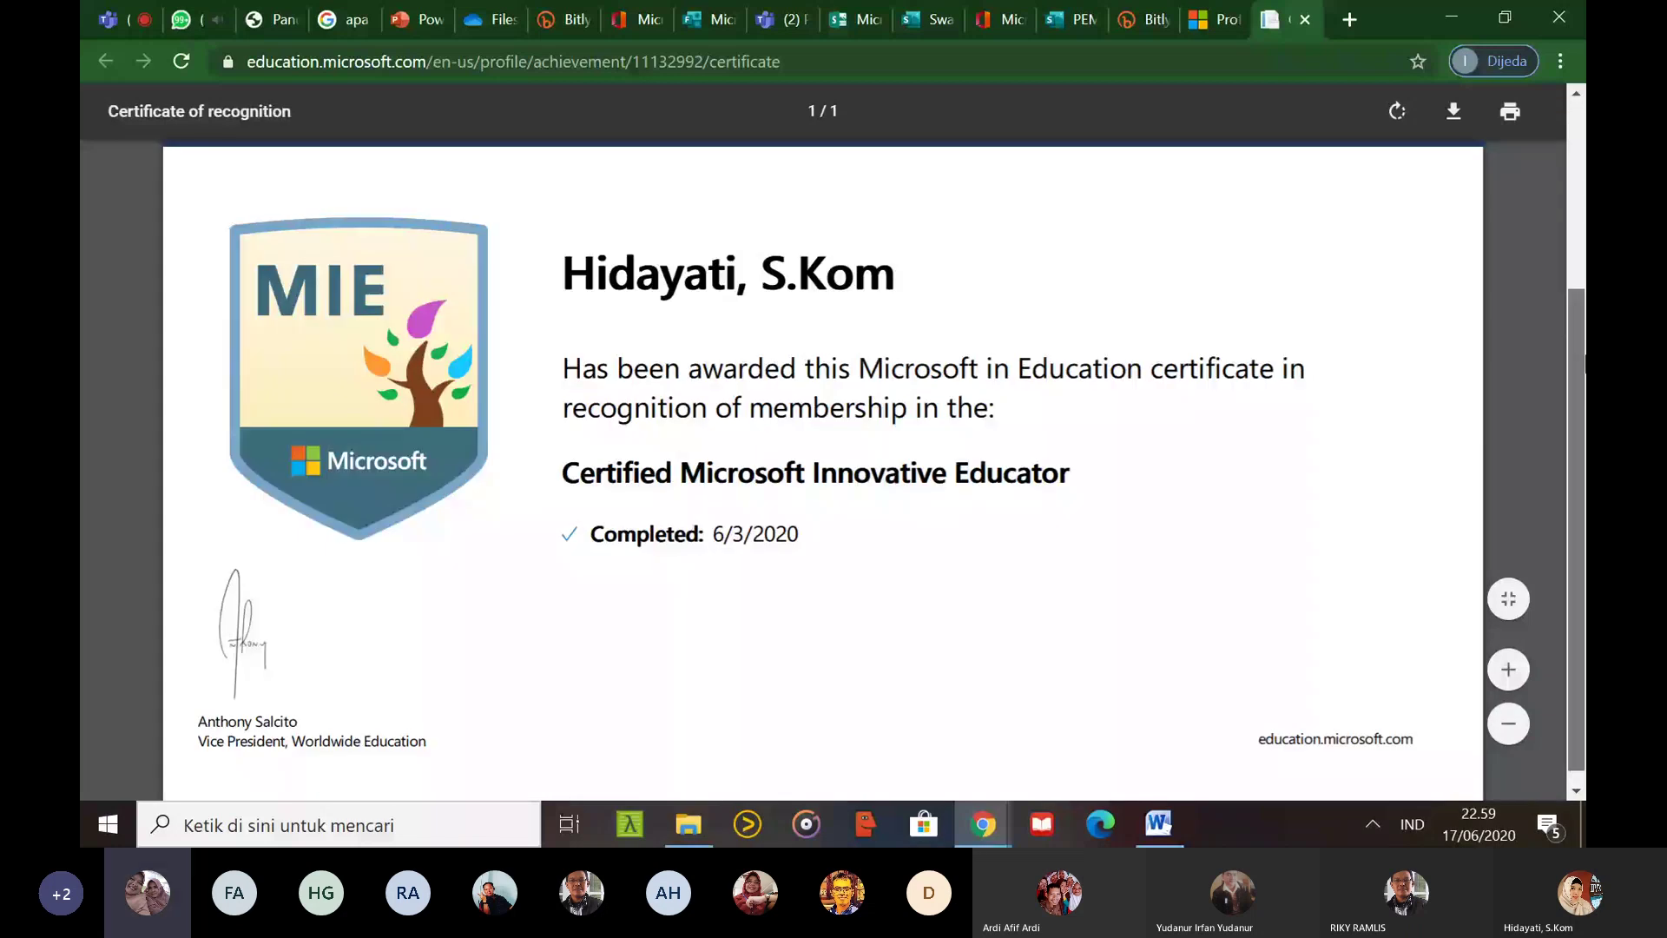
drag(1584, 362, 1583, 399)
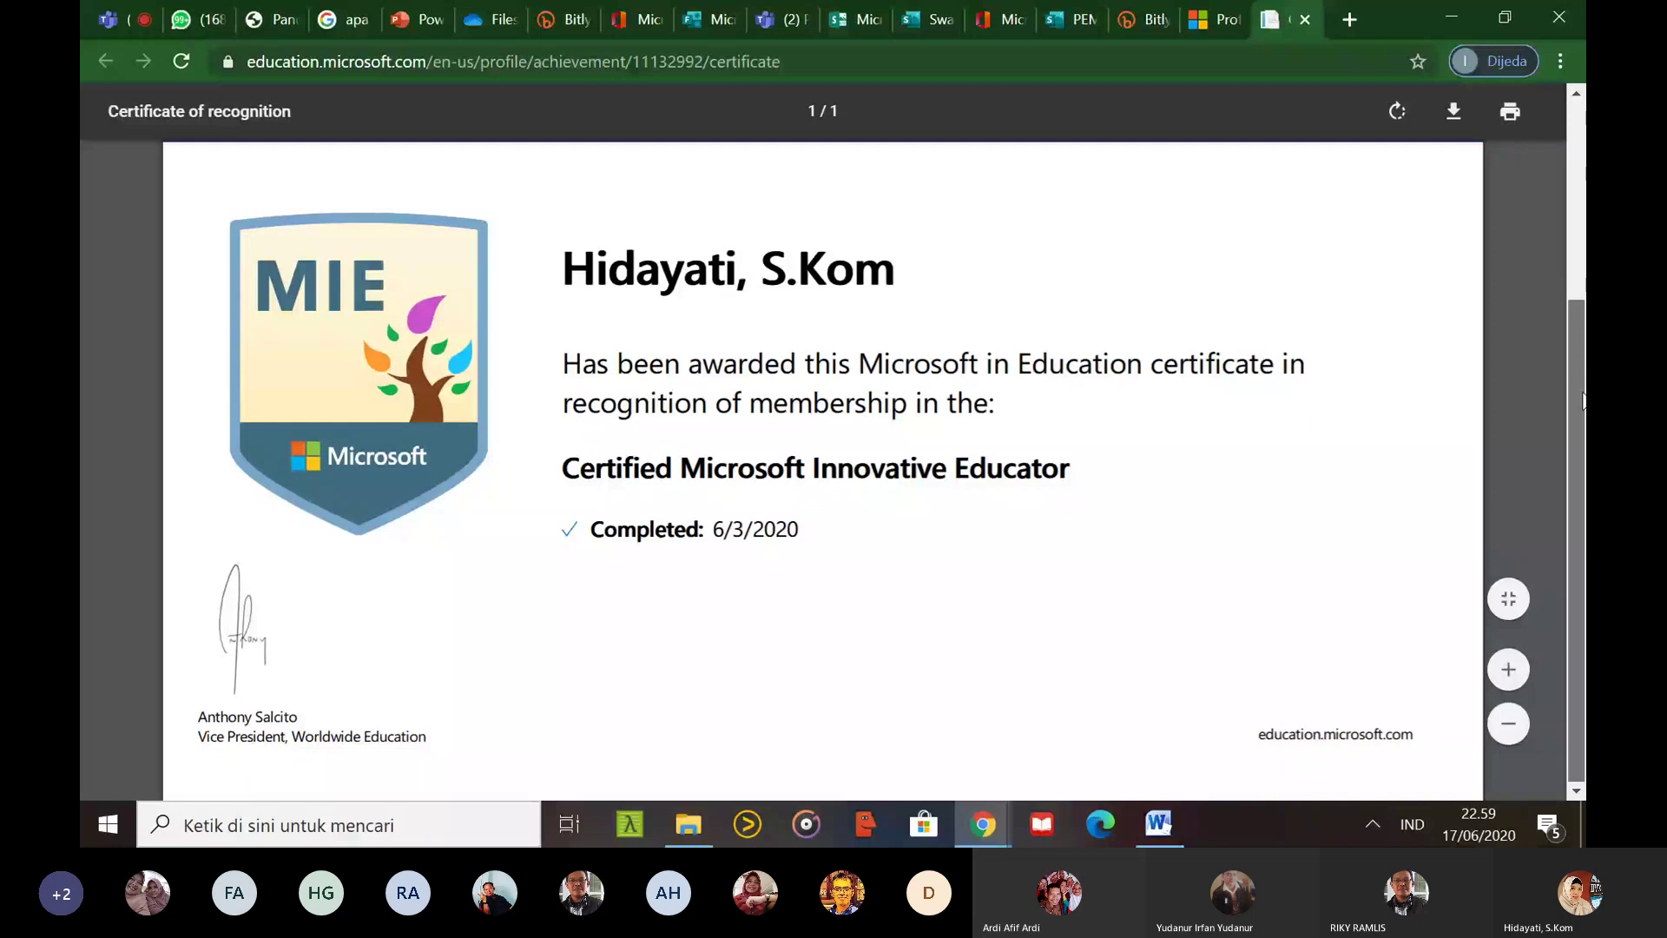
drag(1583, 399, 1584, 300)
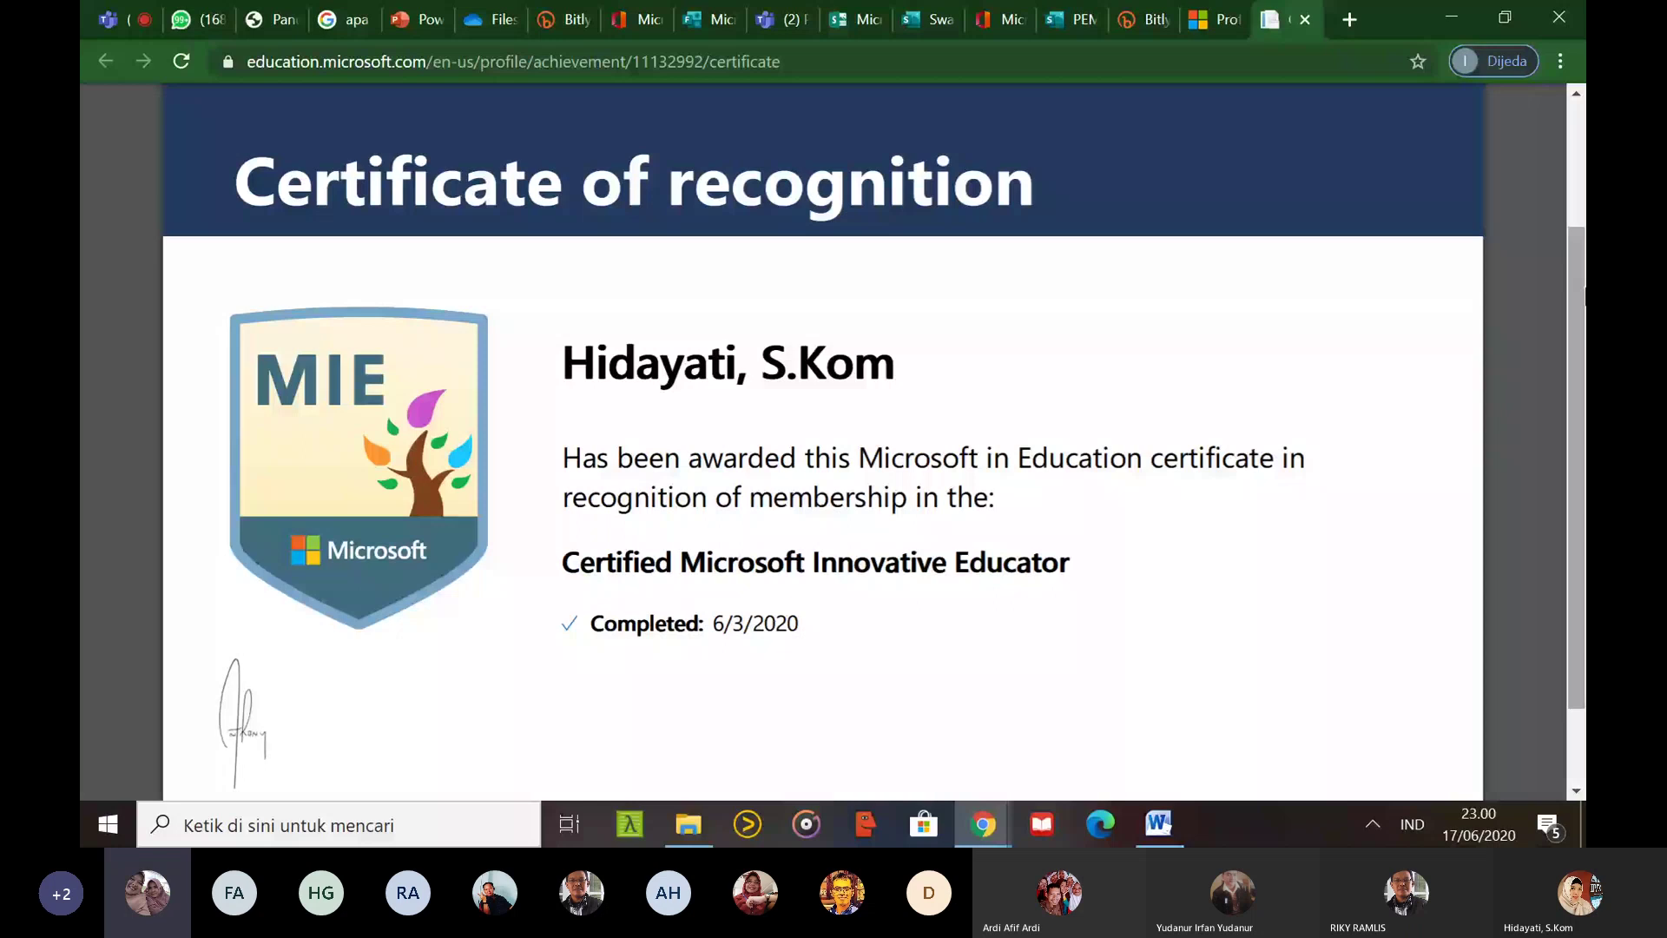
scroll(455, 104, up, 1)
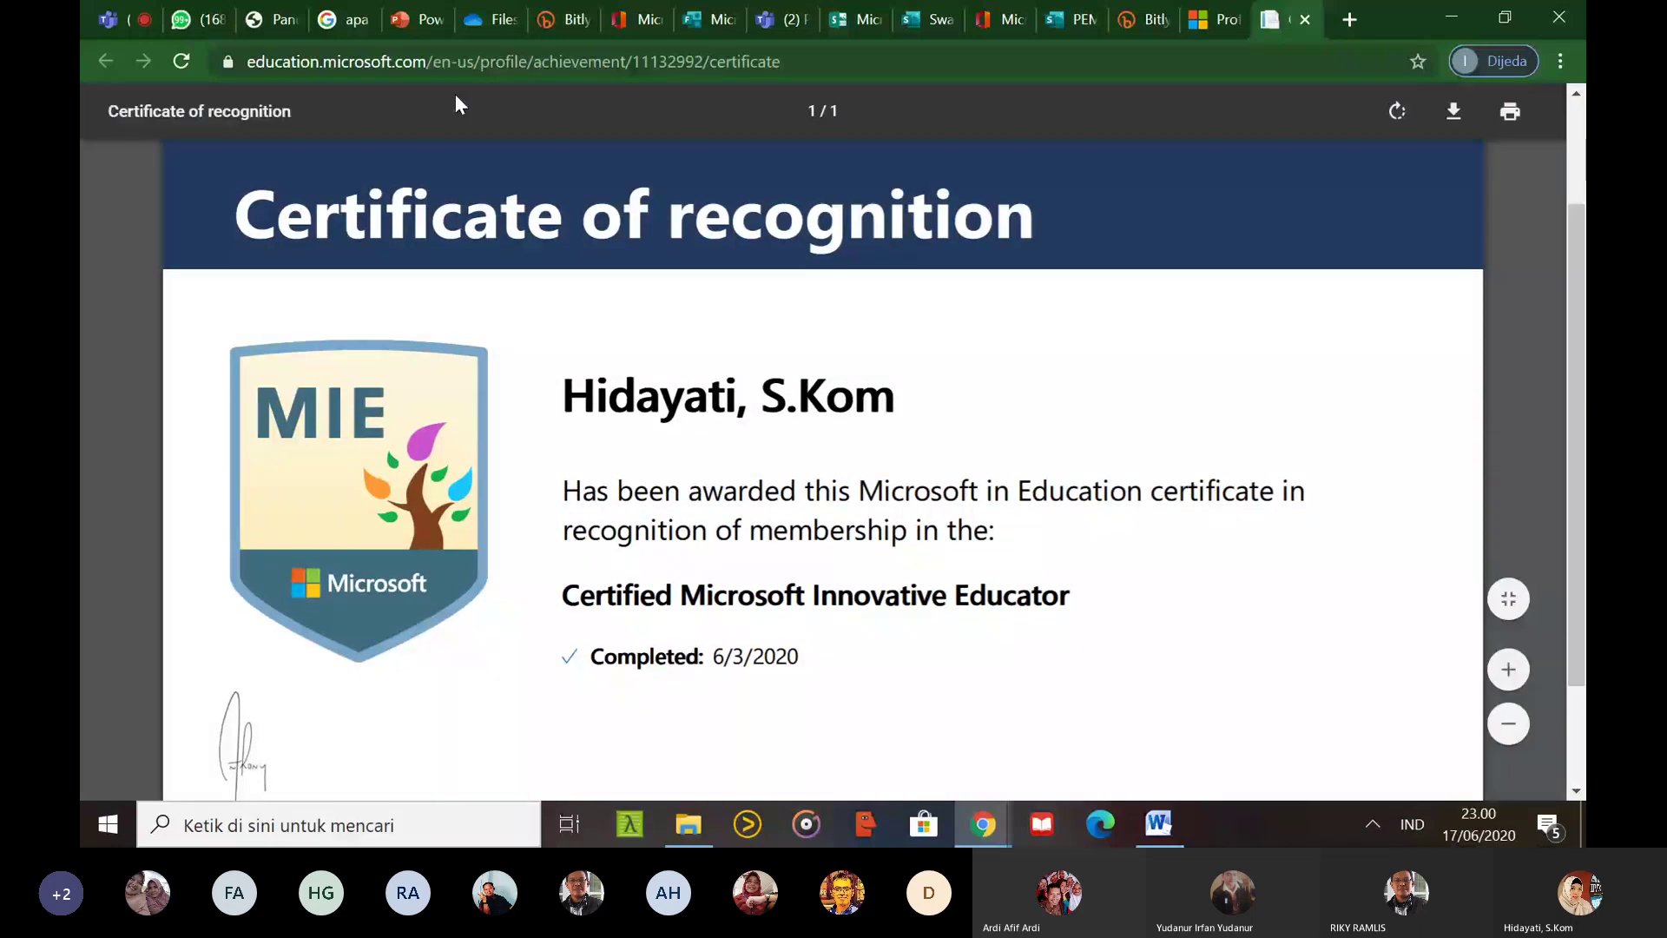
key(ctrl+w)
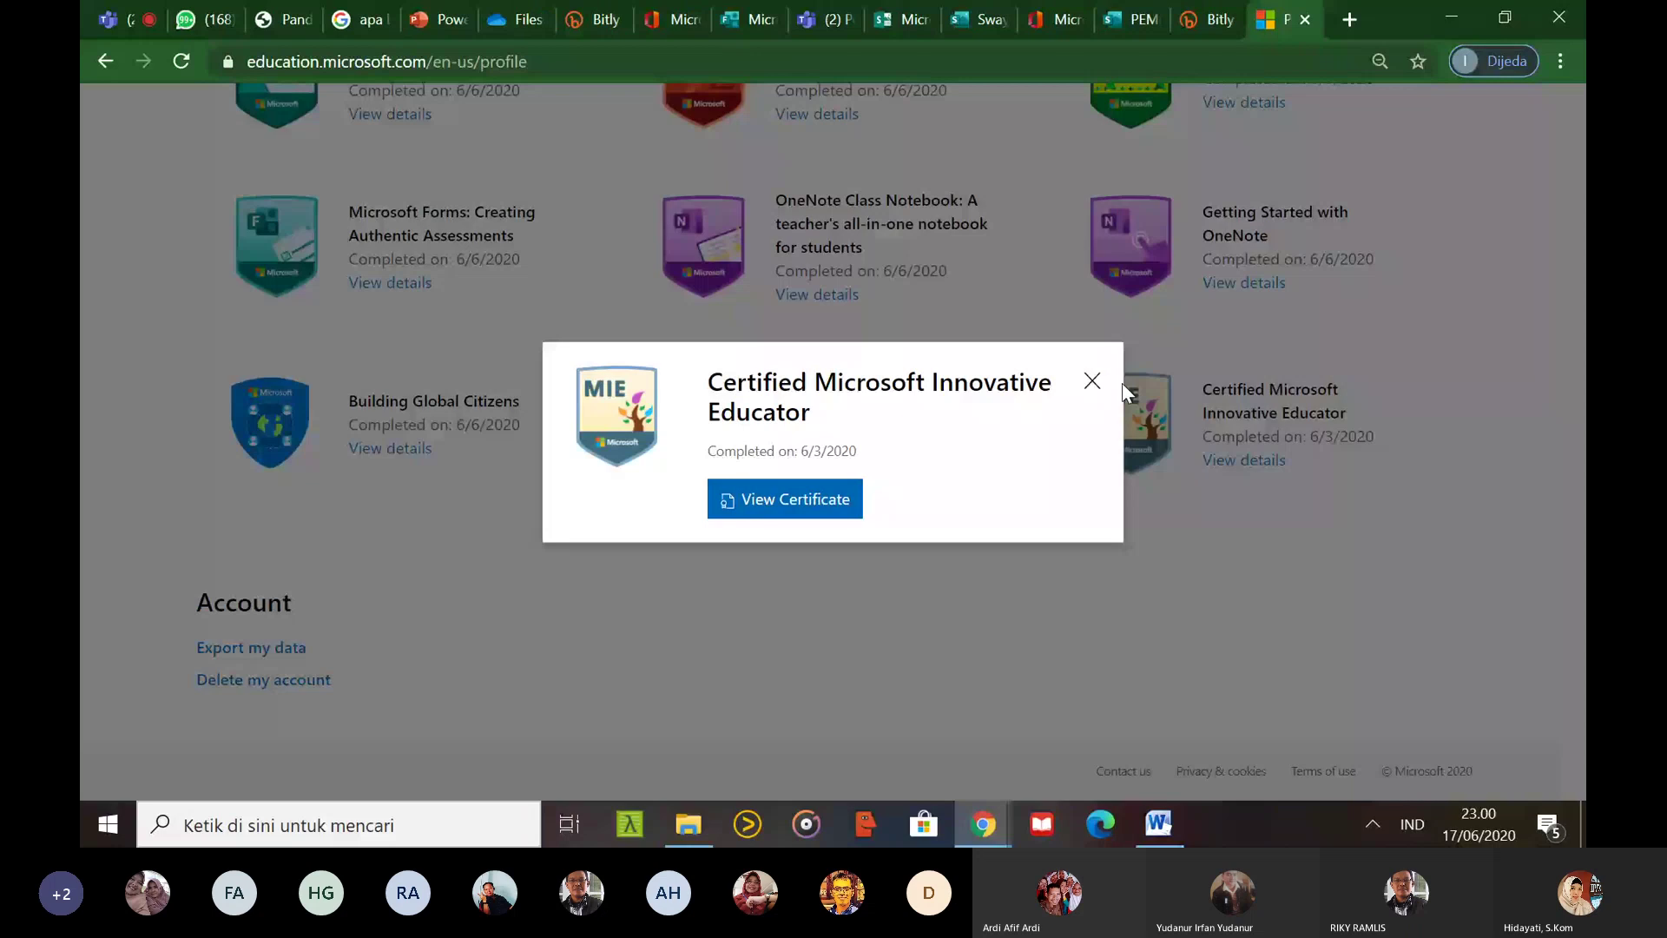
click(1123, 385)
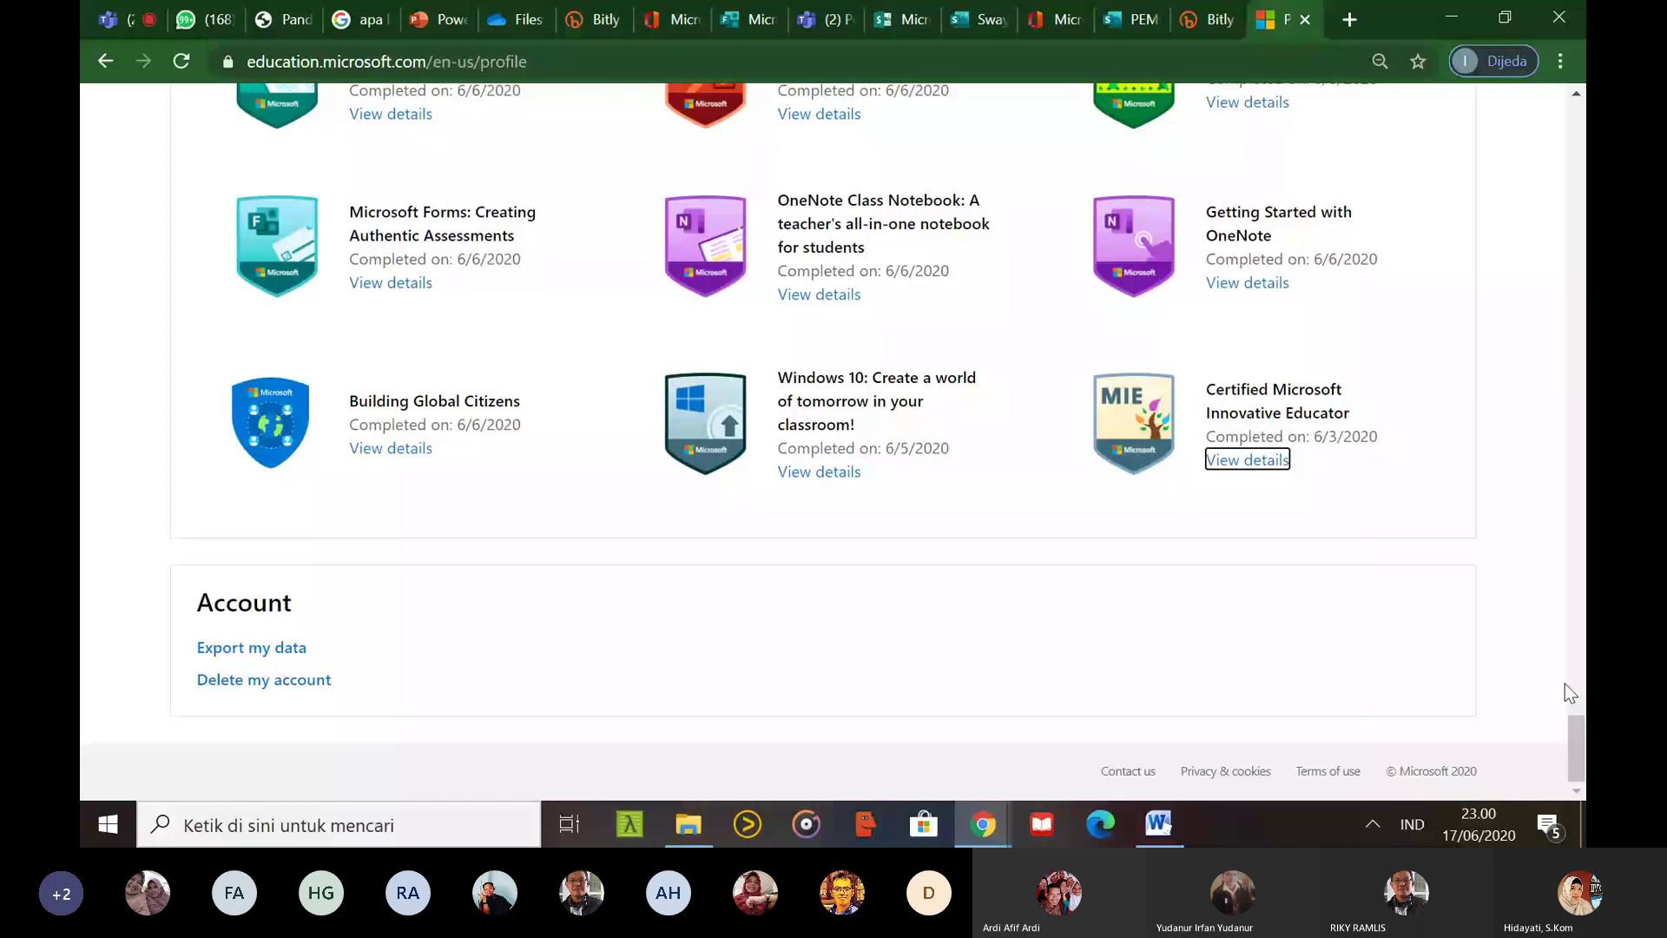
Return to the start of the profile, show the account options with the signed-in account, and close them
drag(1576, 734, 1508, 261)
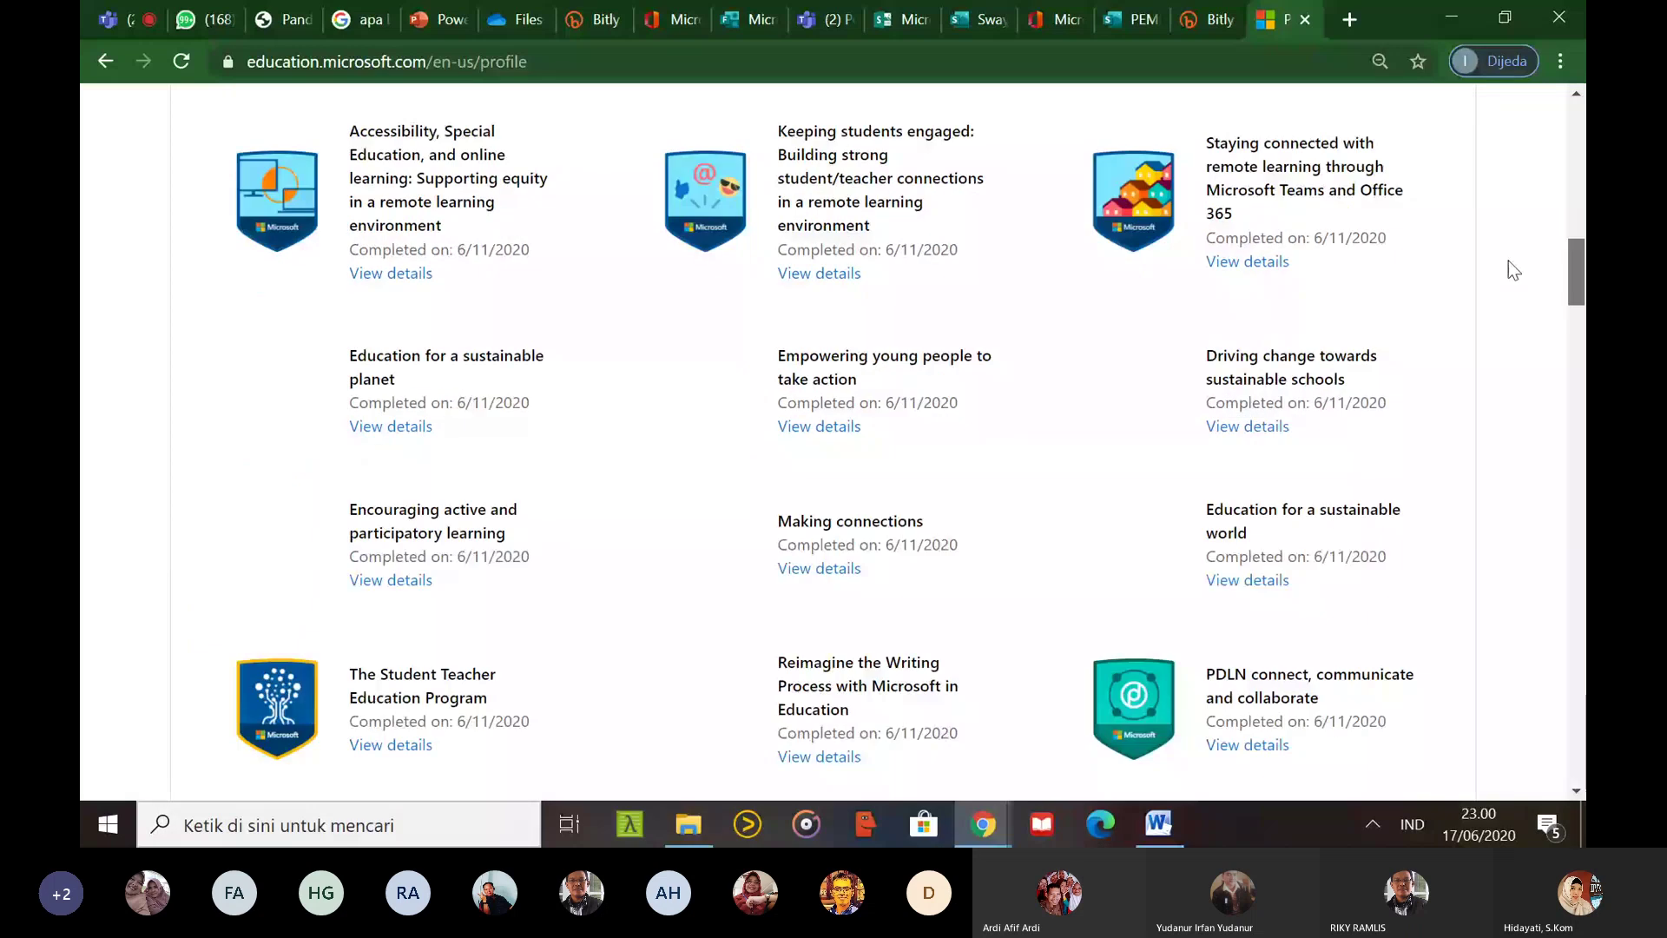
scroll(1508, 260, up, 20)
right_click(1507, 99)
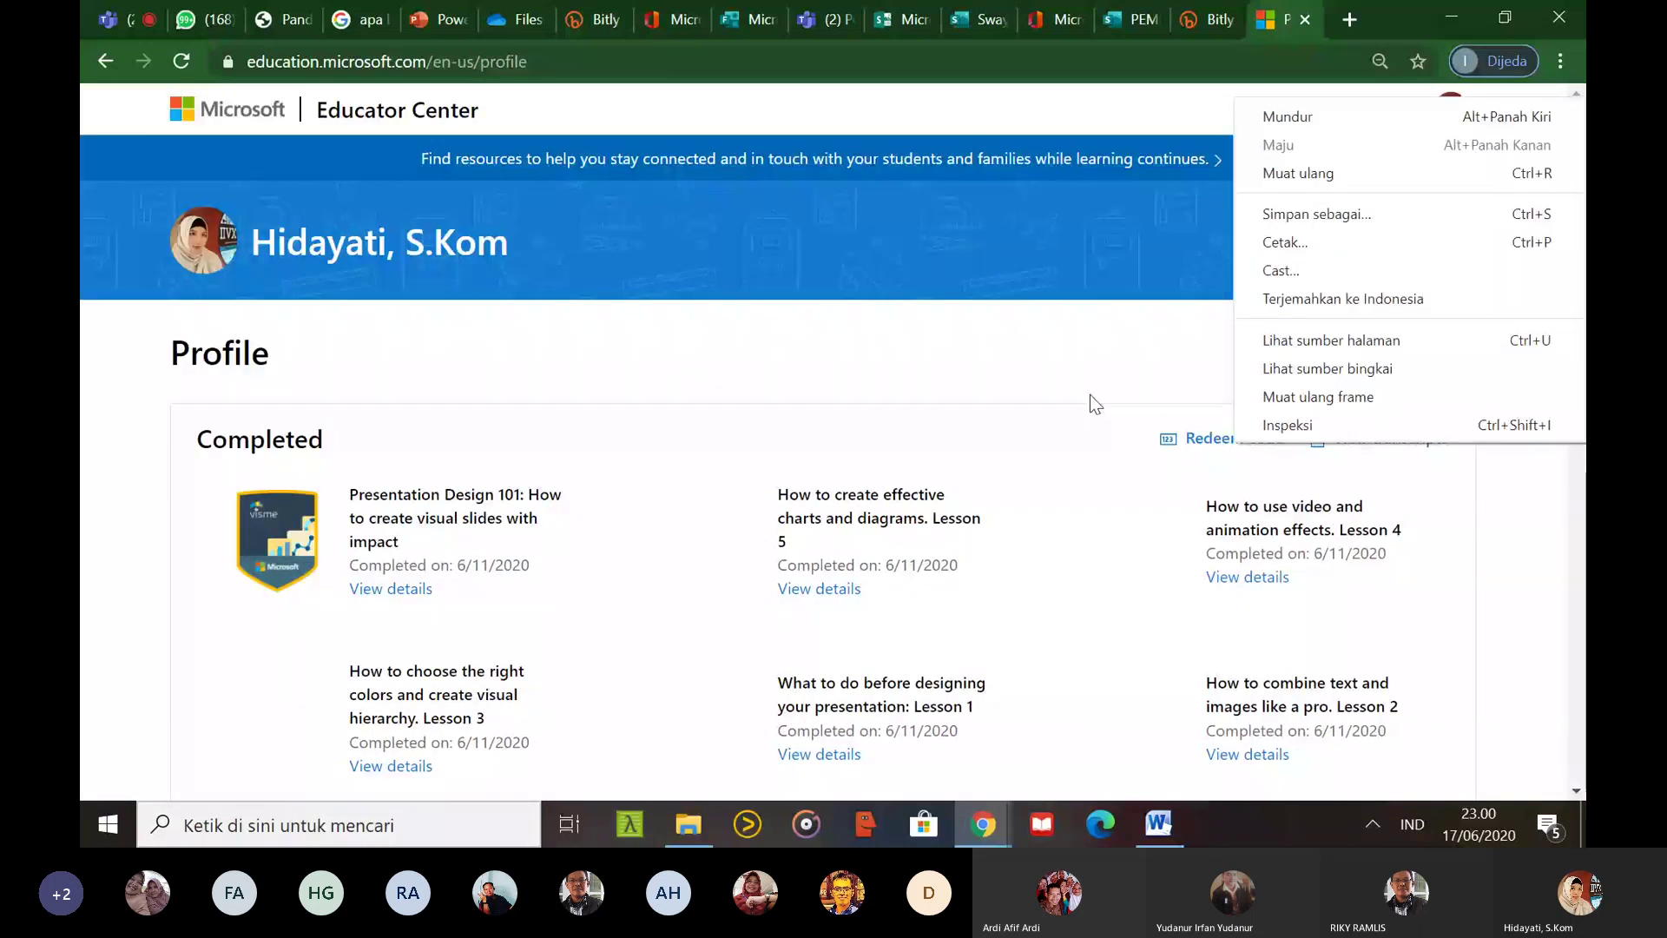
click(1024, 257)
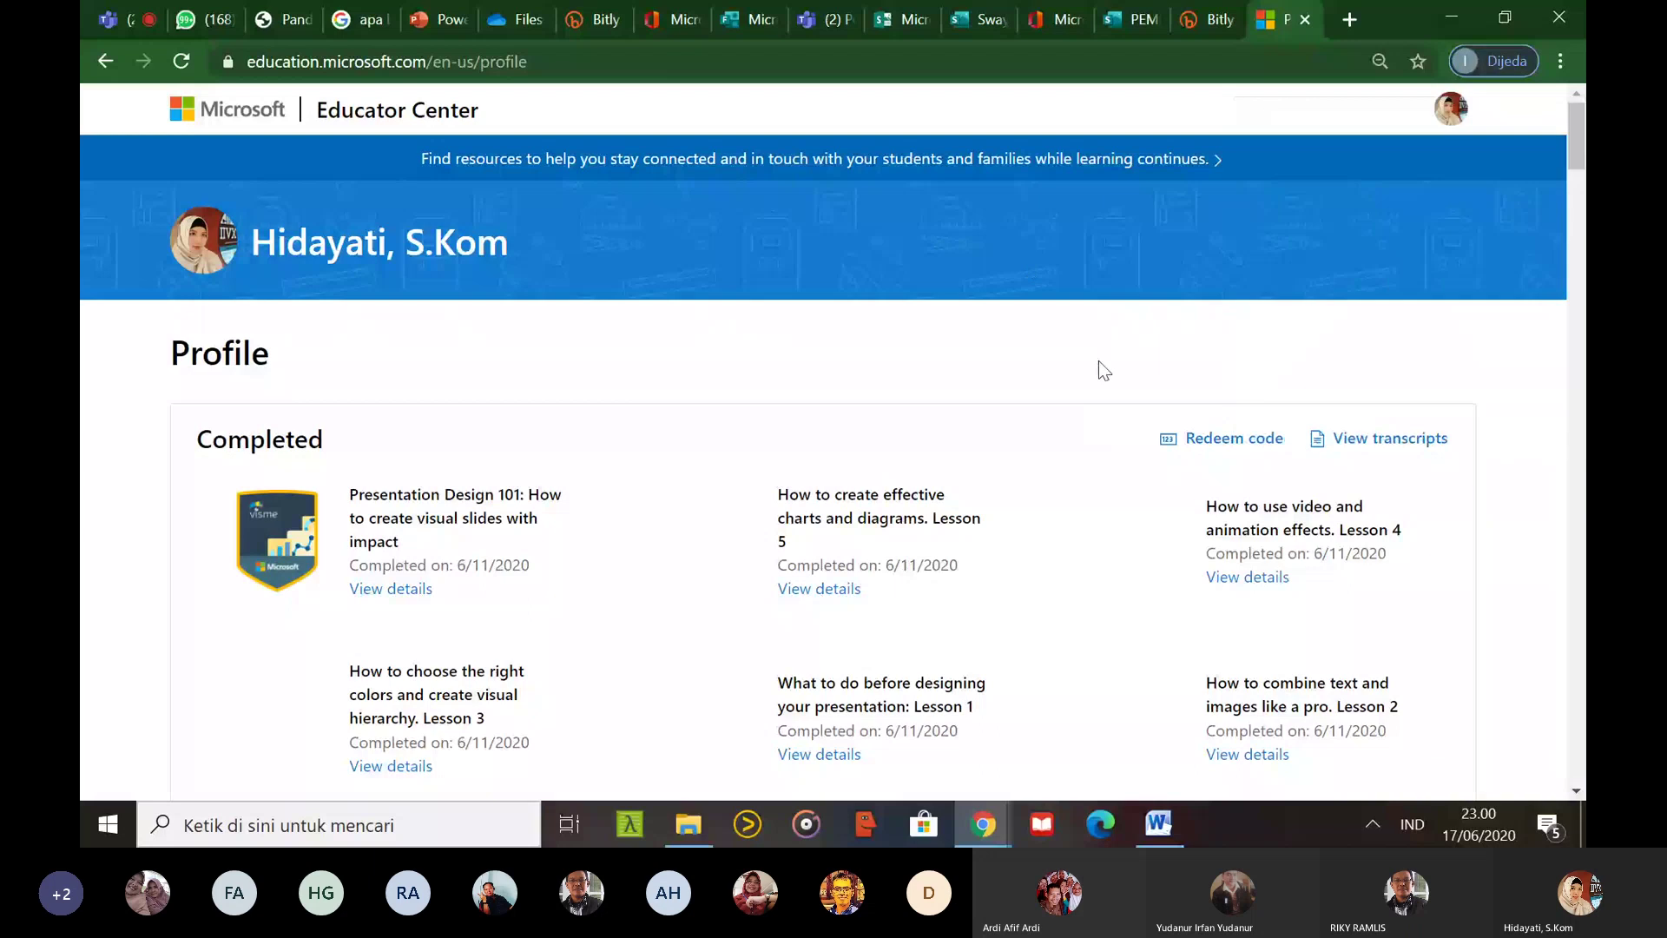
click(1452, 118)
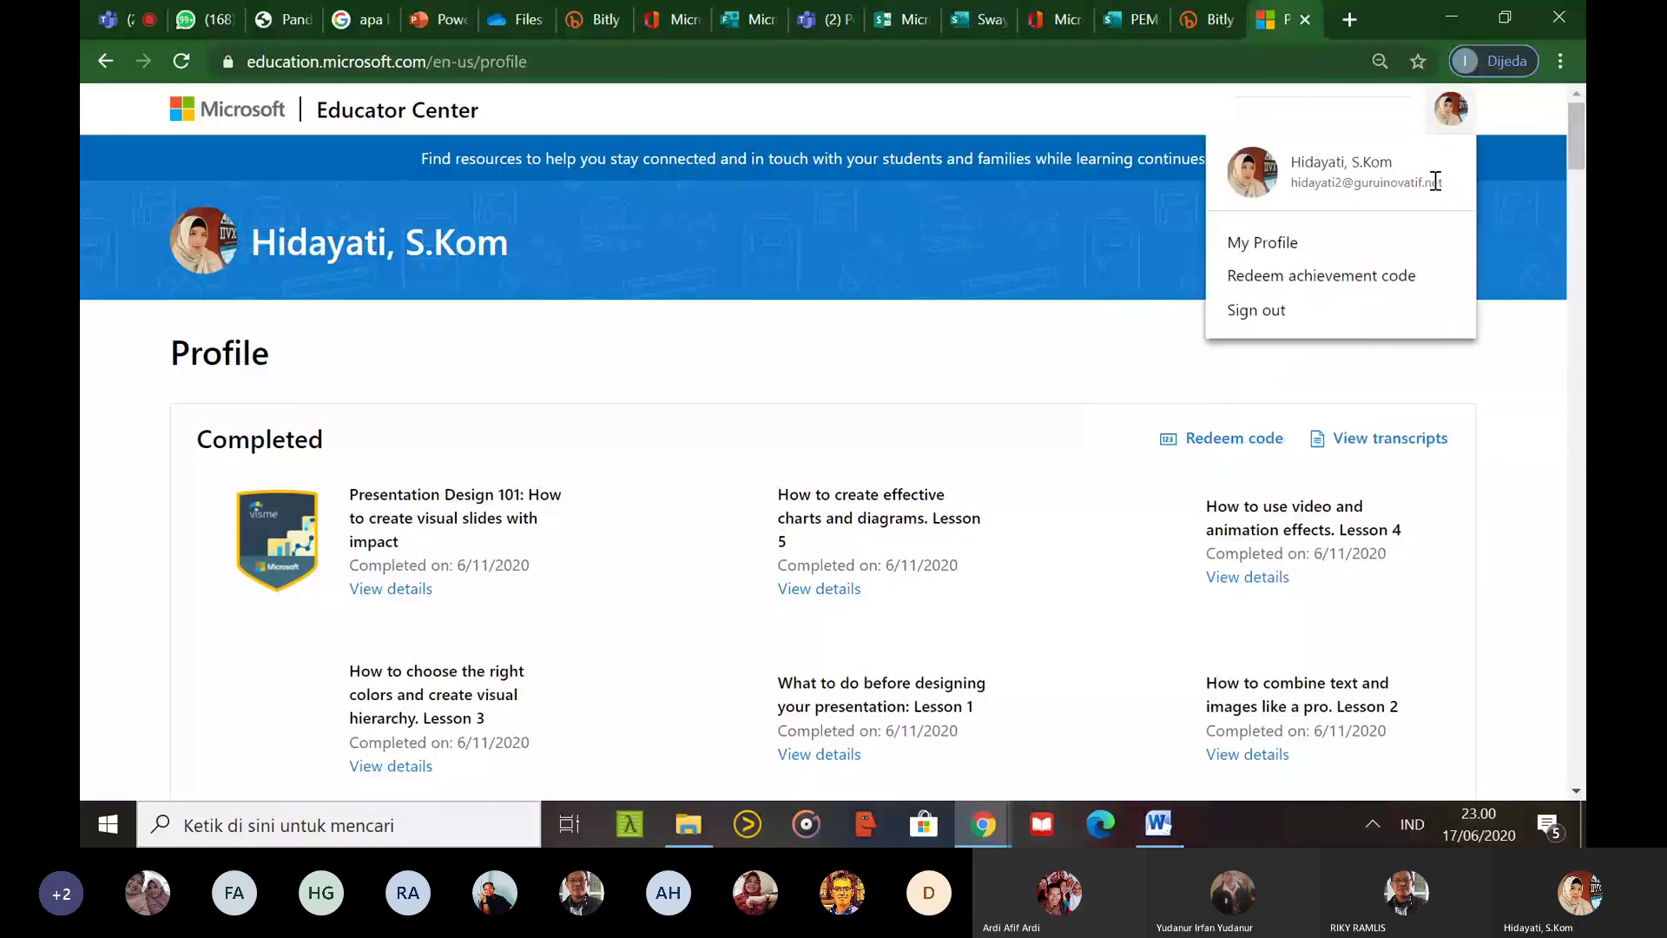
click(1012, 327)
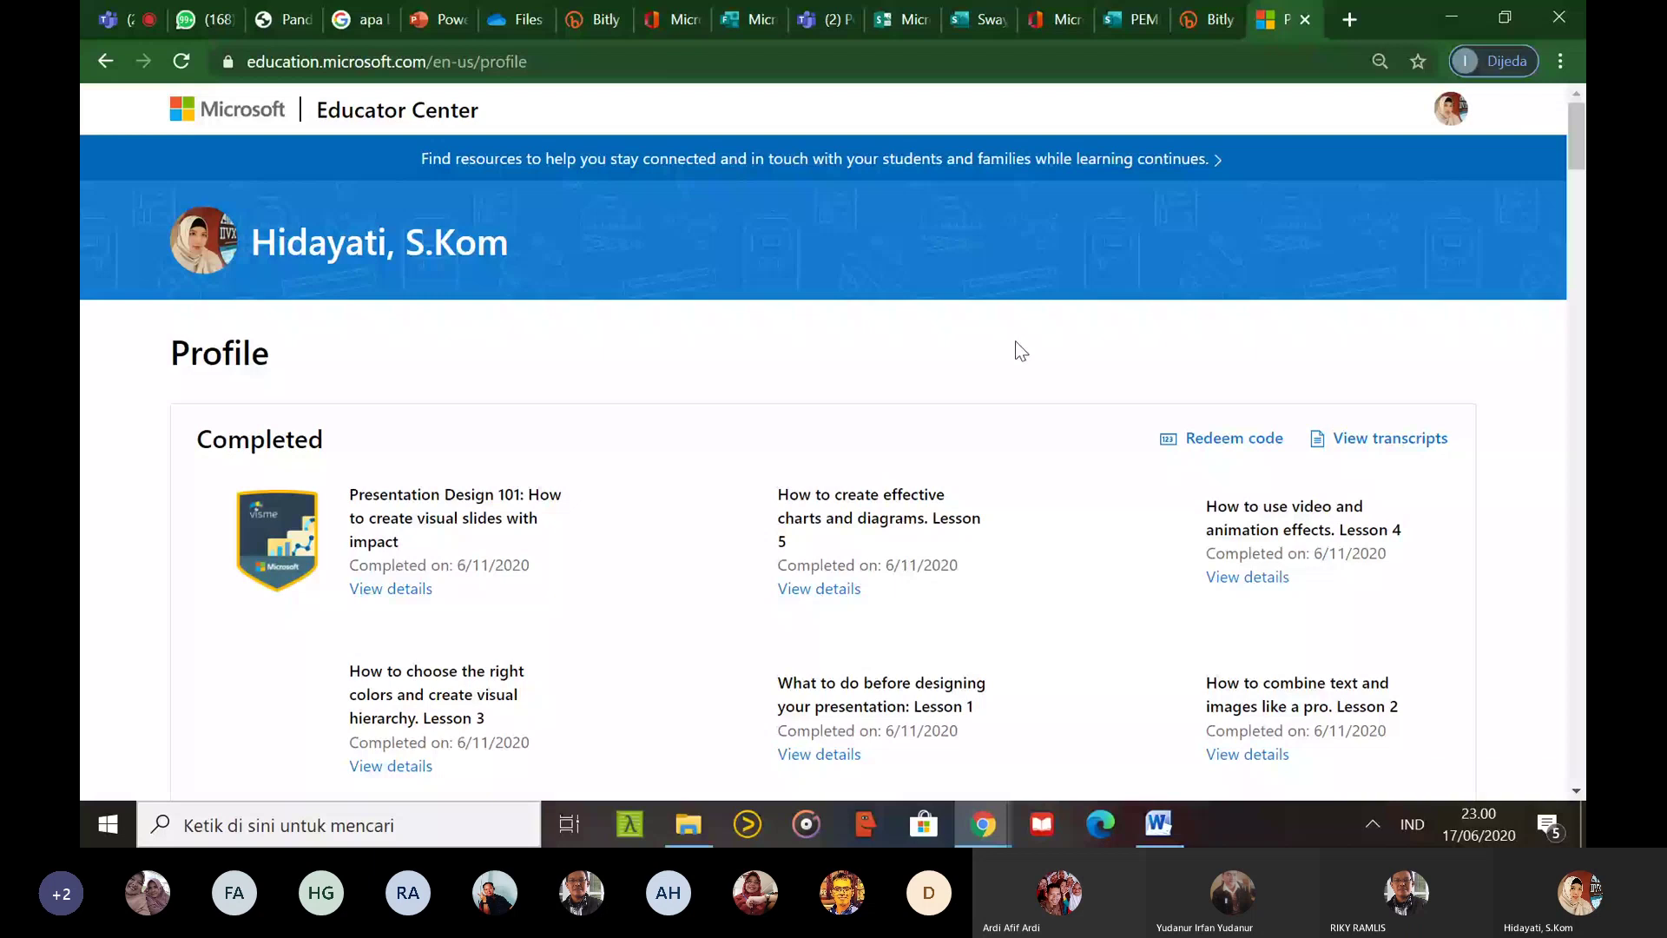
Open the achievement code redemption dialog, close it without entering a code, and go to My Profile from the account options
click(1459, 113)
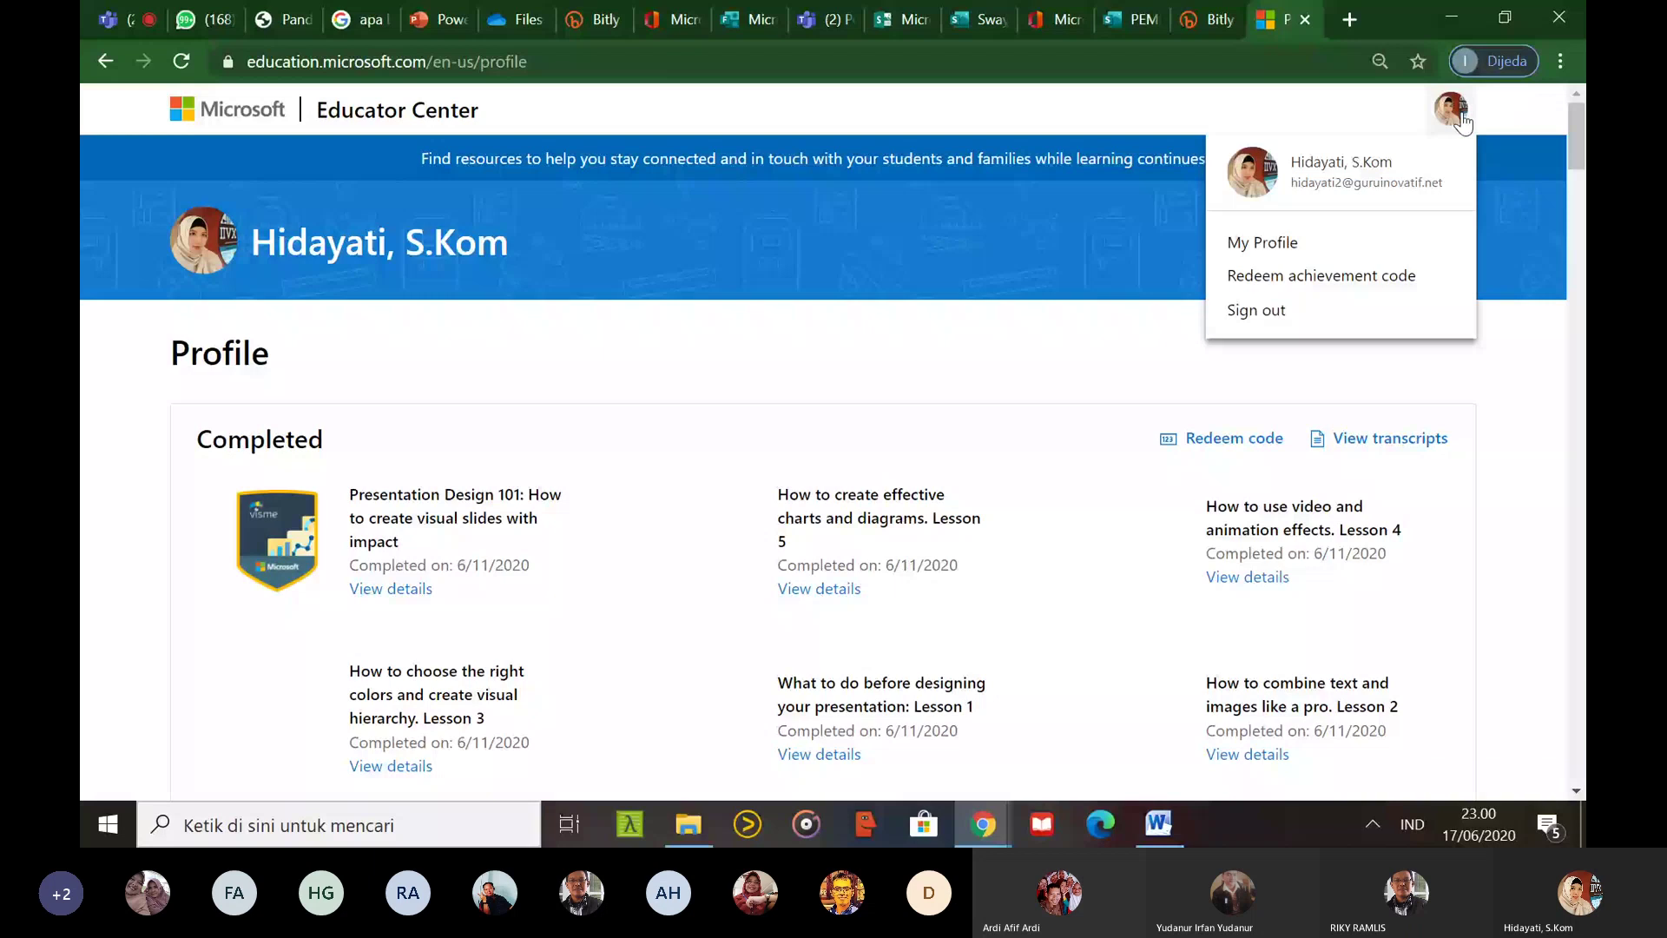
click(1312, 276)
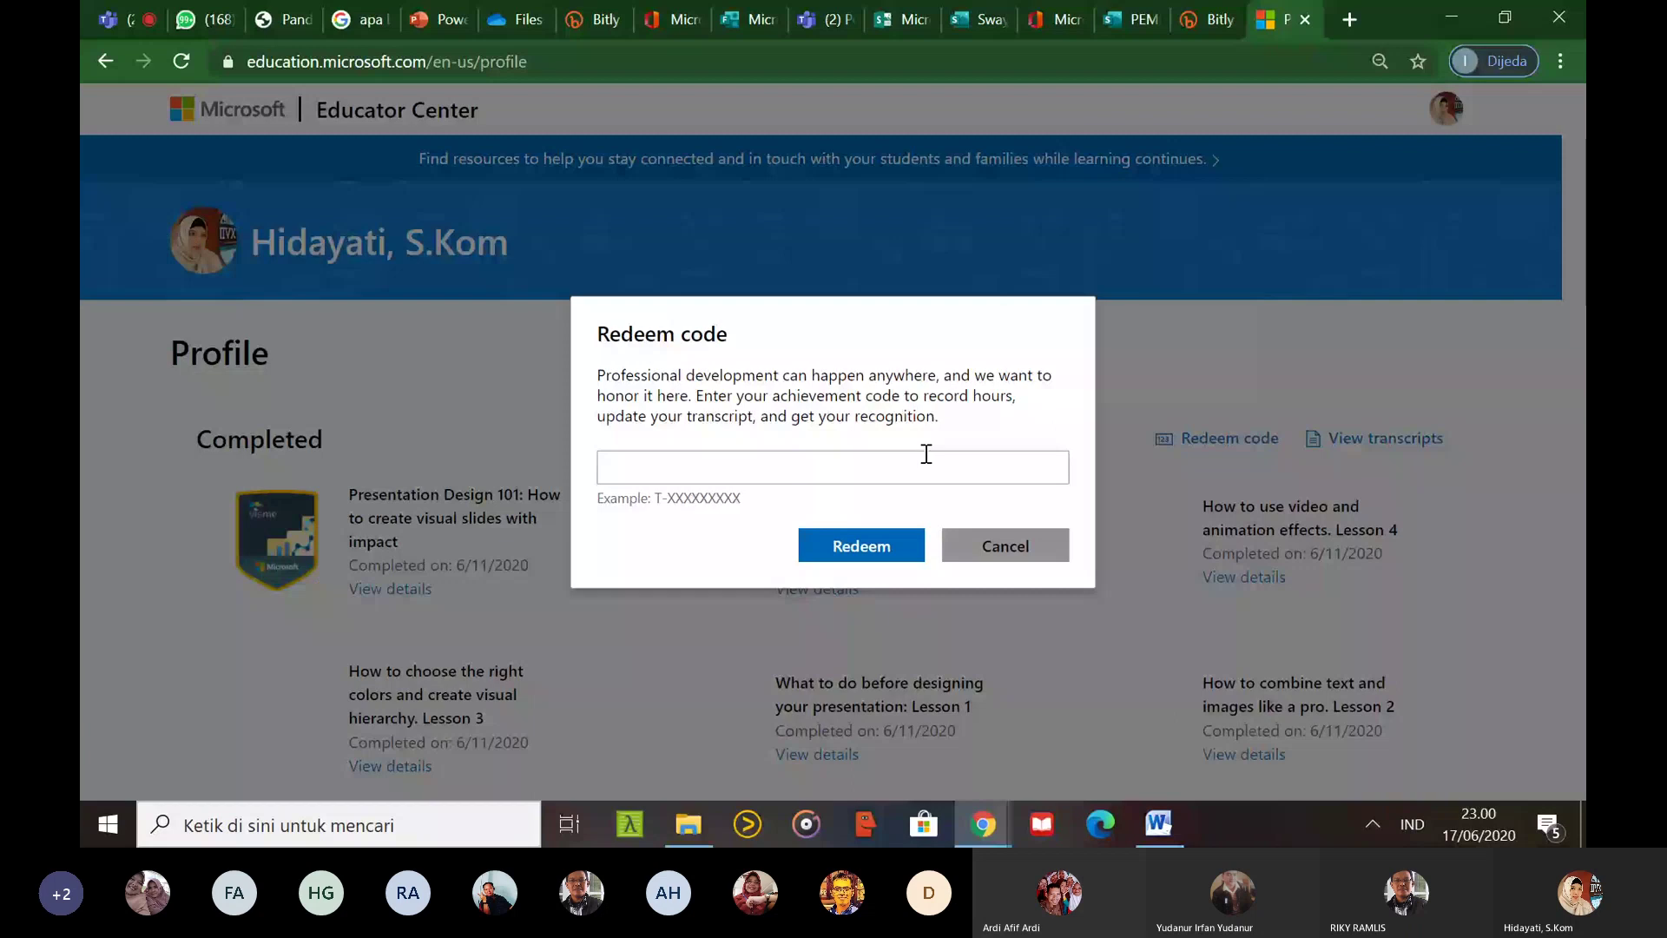
click(1154, 478)
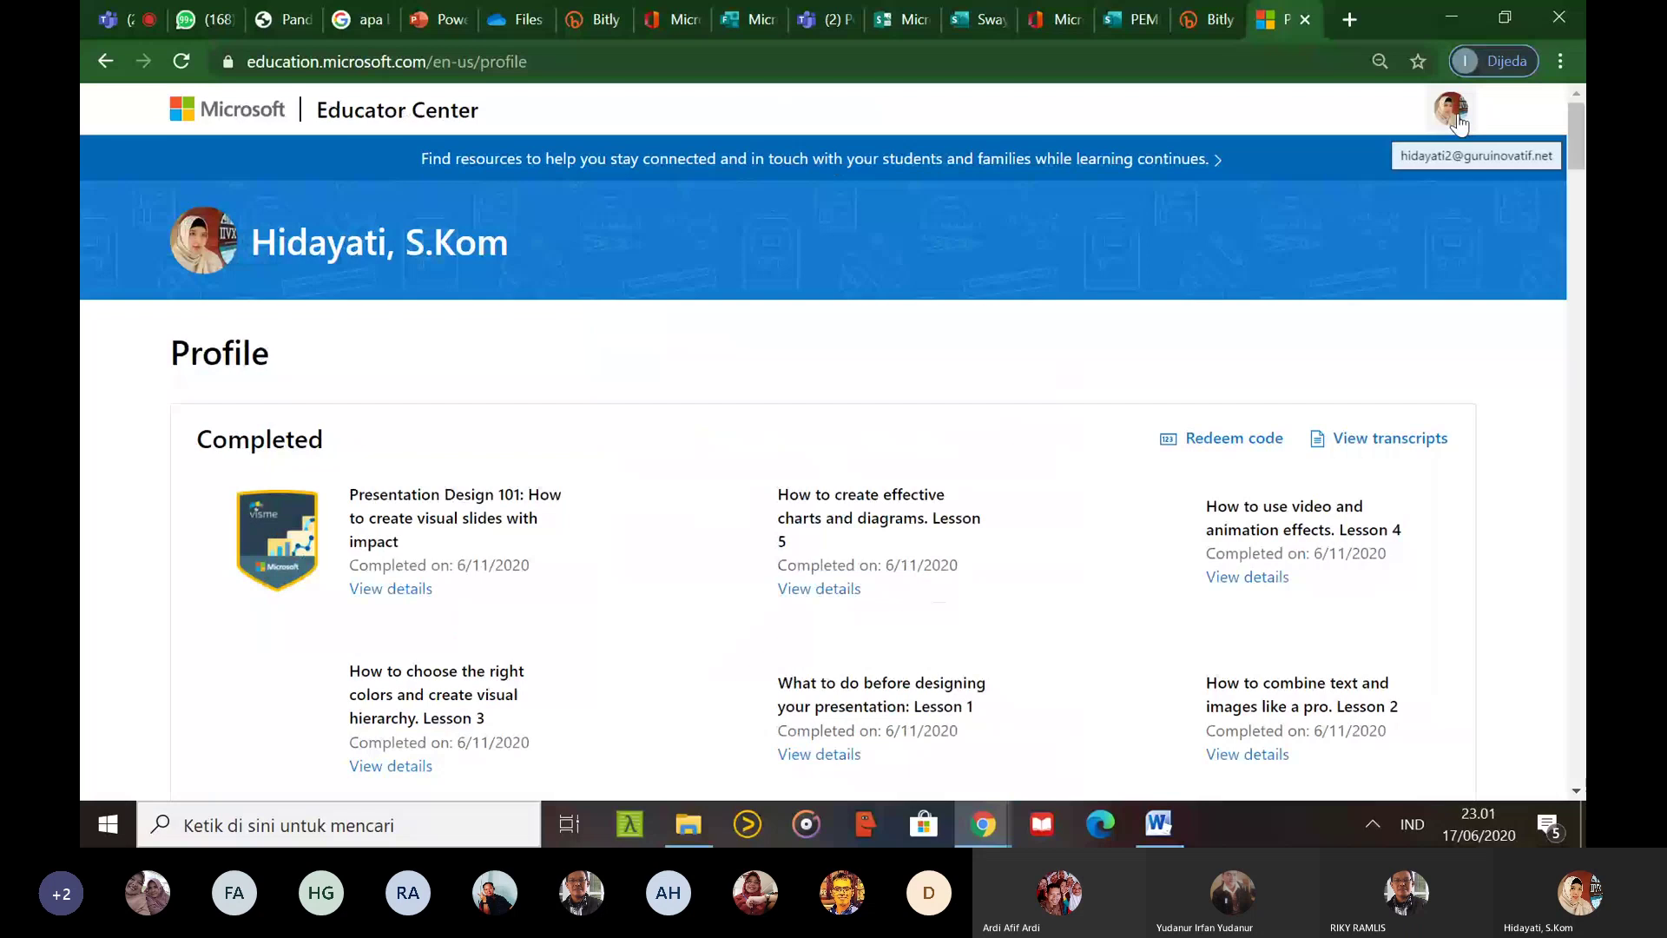
click(1457, 120)
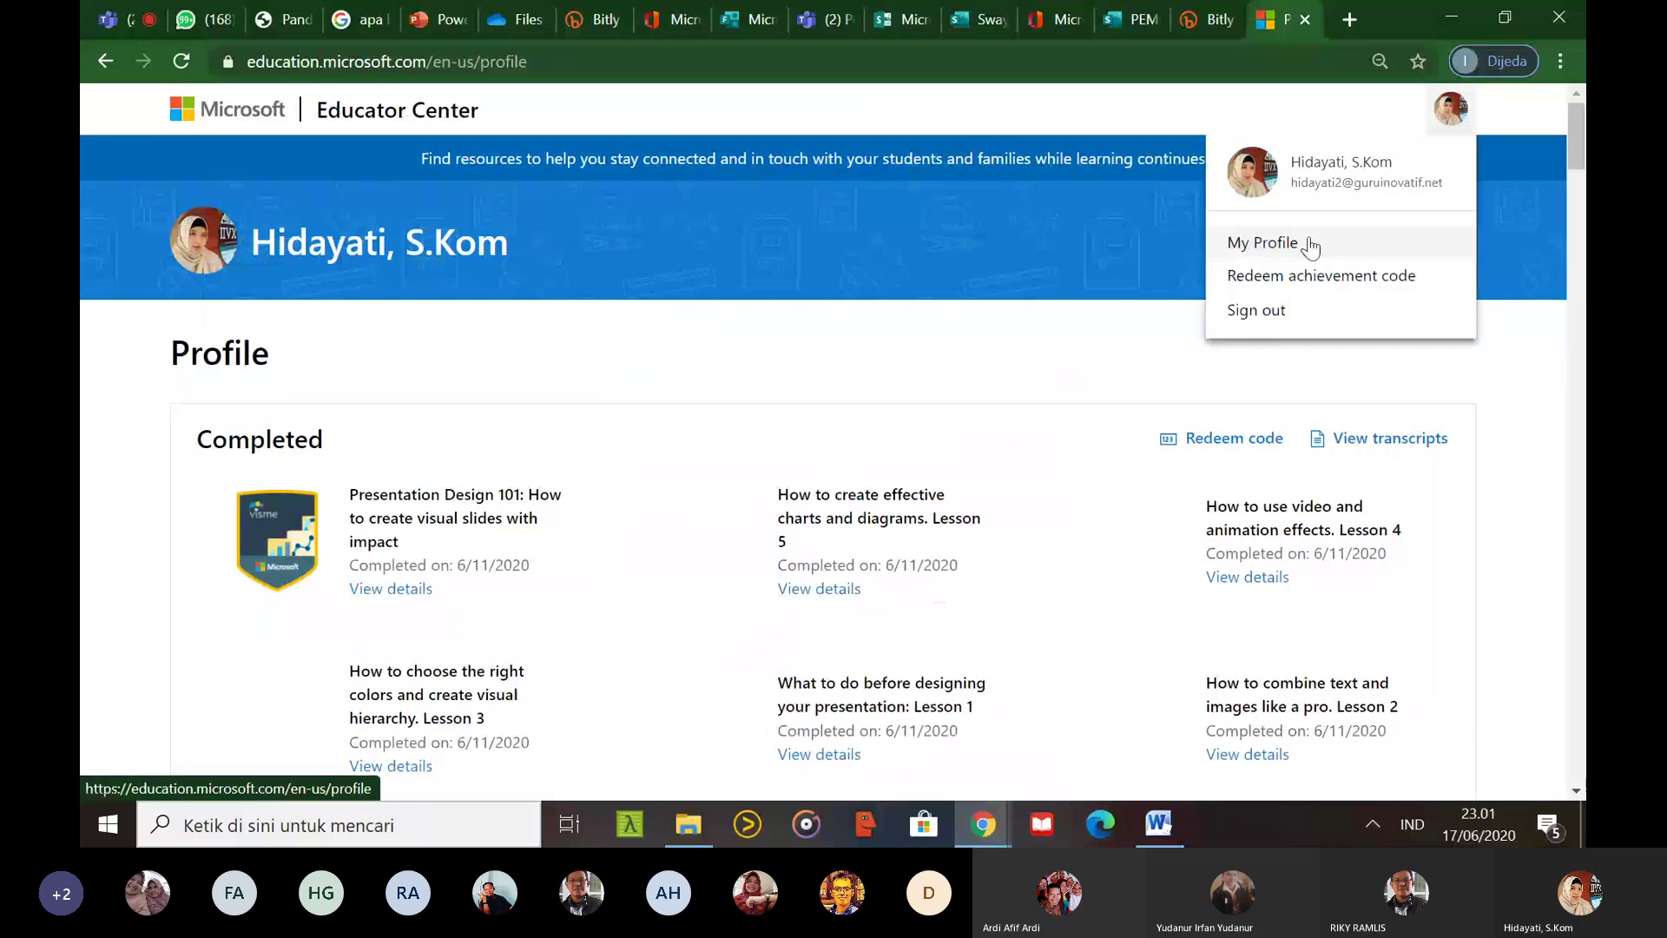
click(1256, 252)
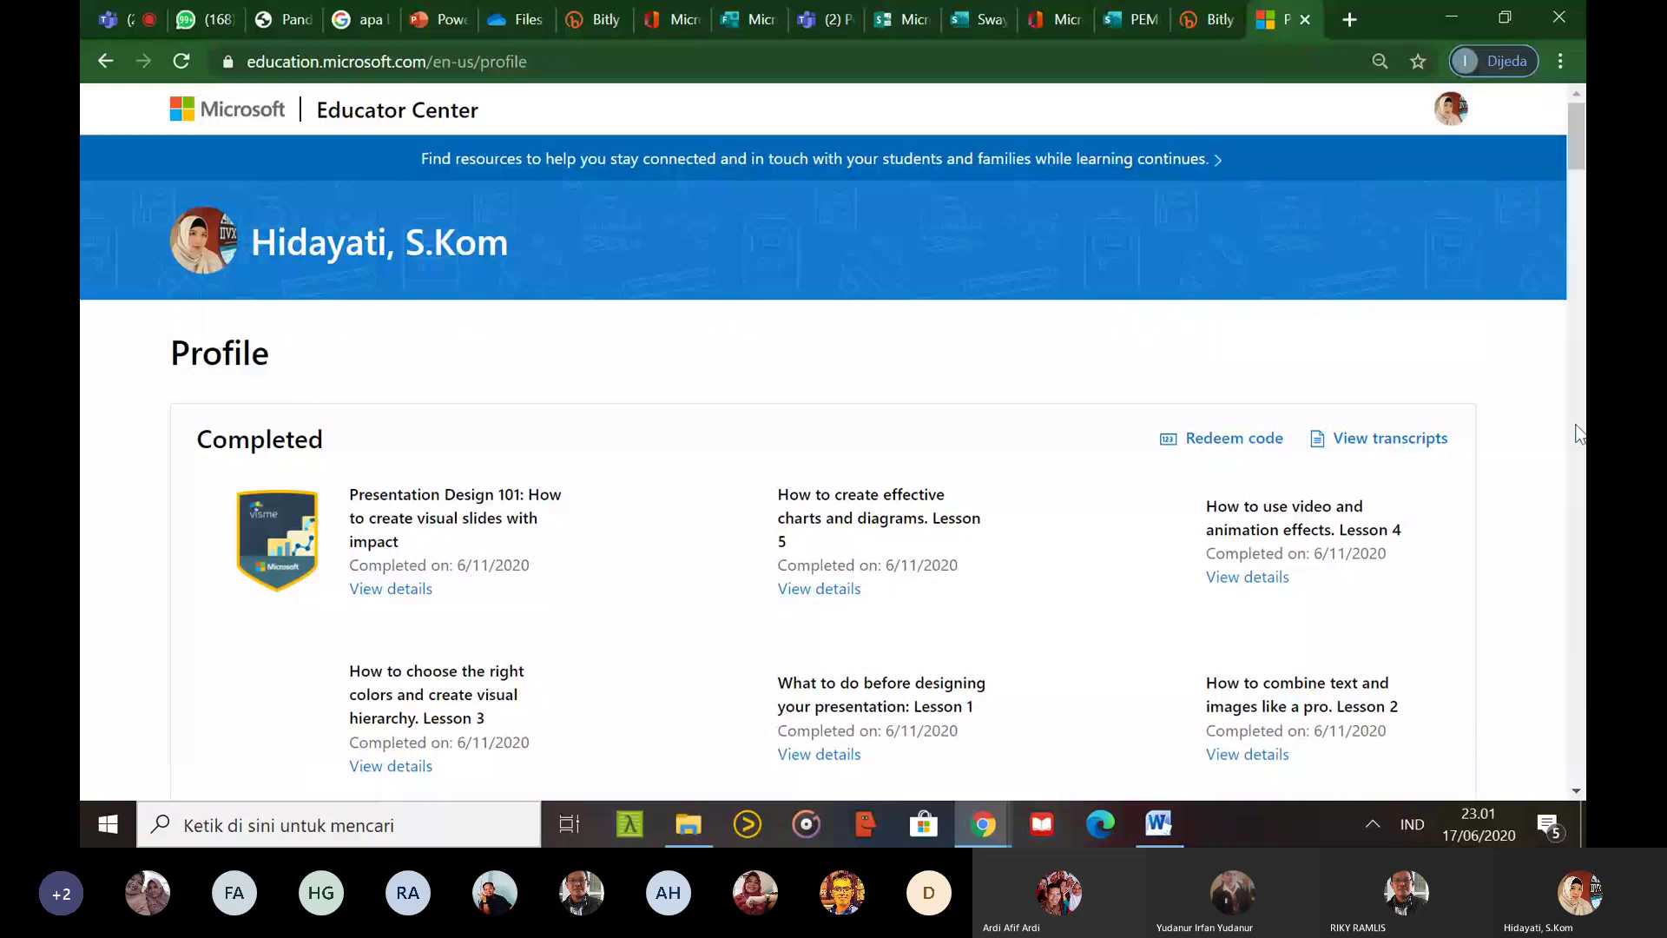
Open the training transcript of the completed courses and look through its course names, descriptions and durations
click(1369, 446)
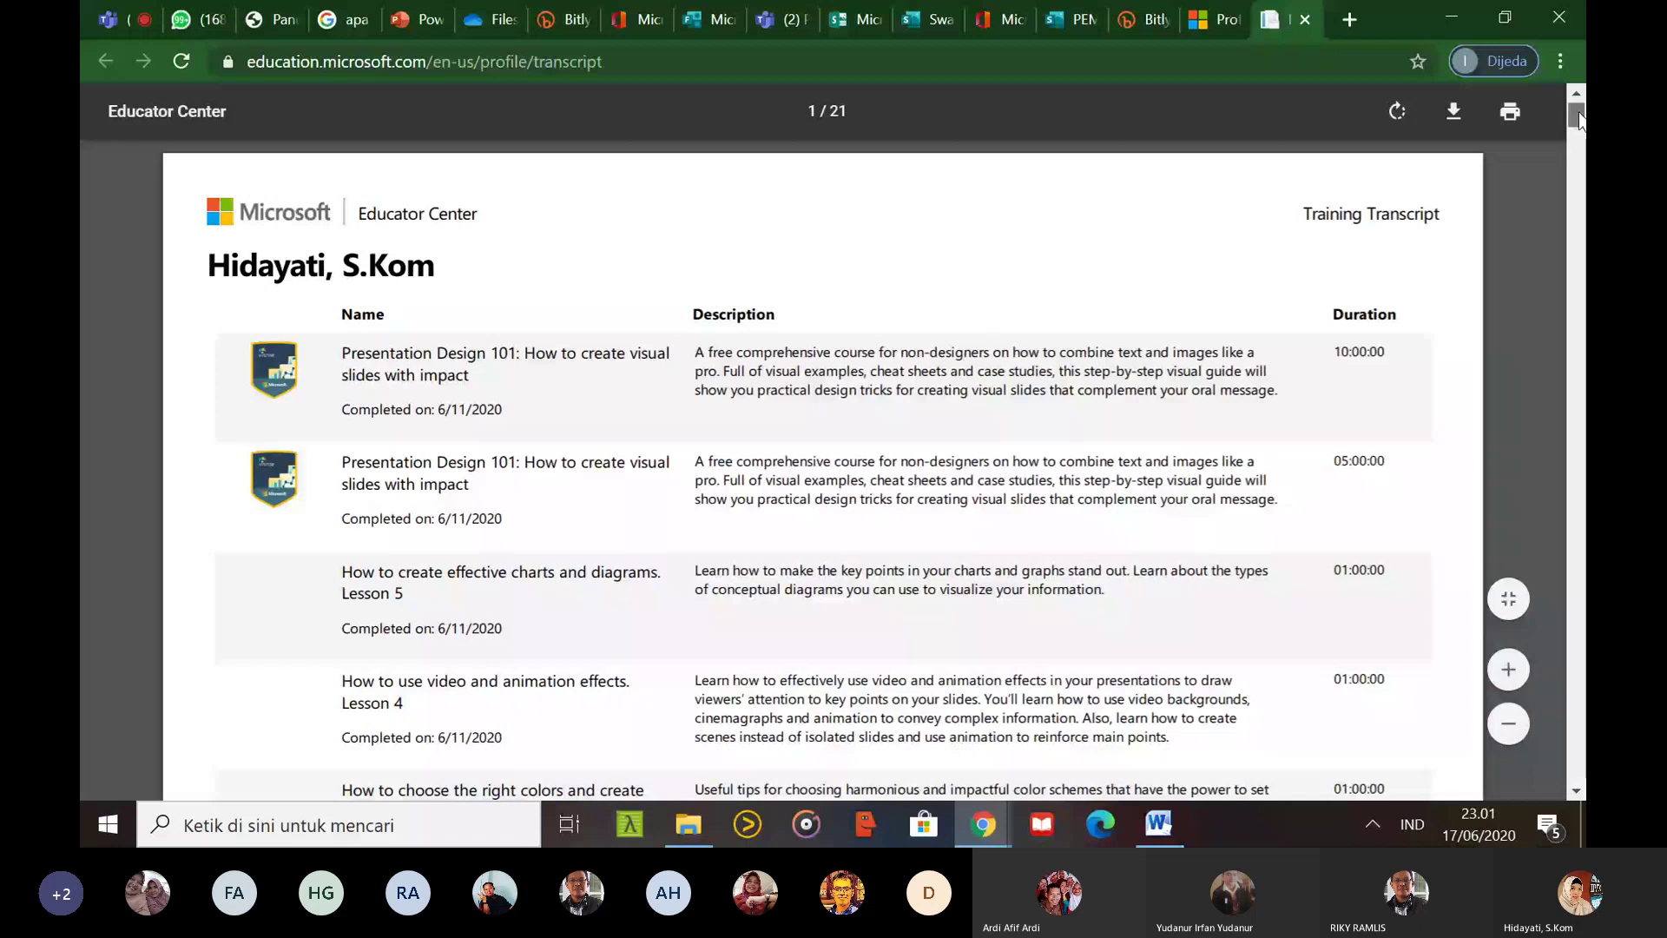
drag(1578, 122, 1578, 125)
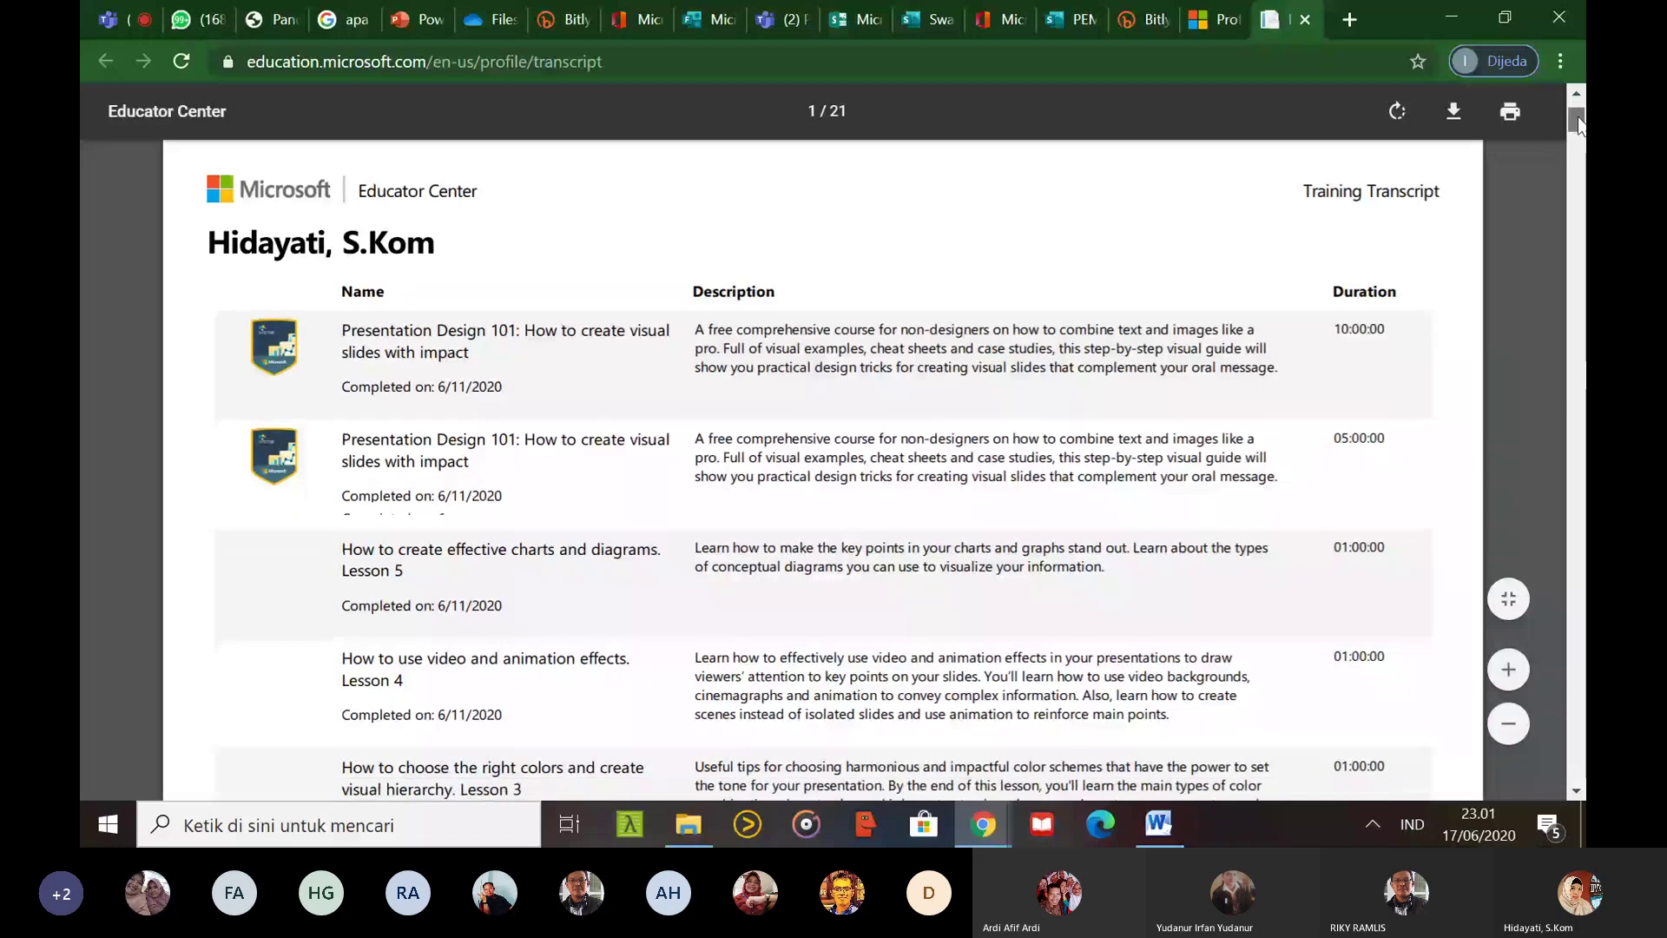
drag(1579, 122, 1567, 99)
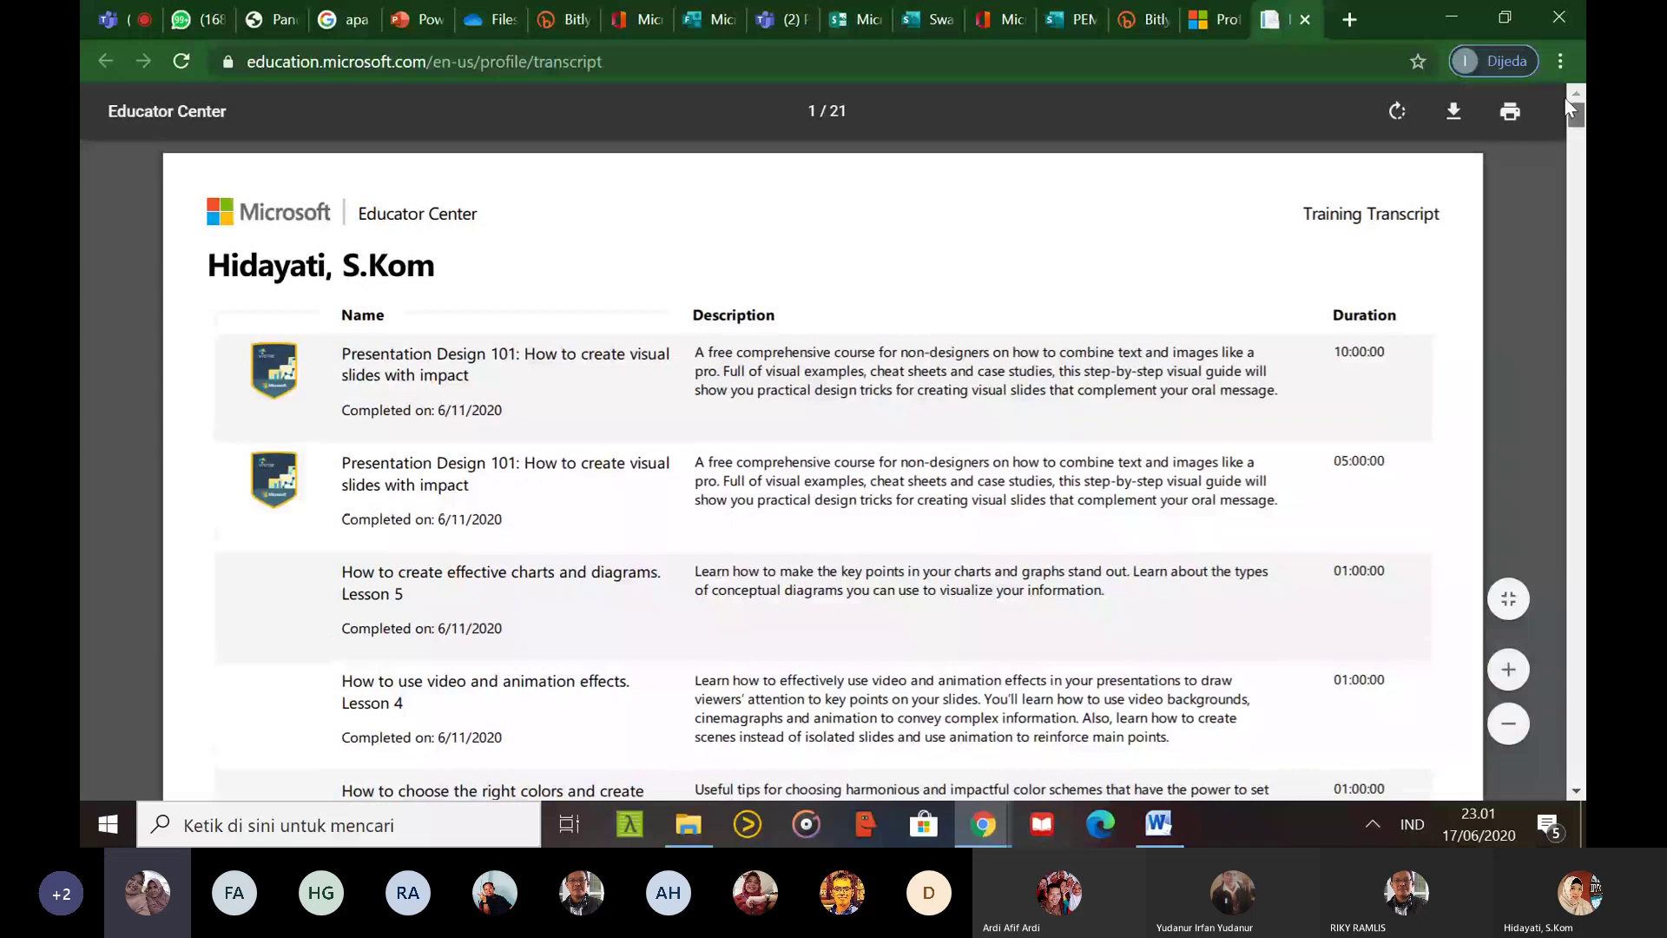
drag(1571, 104, 1575, 196)
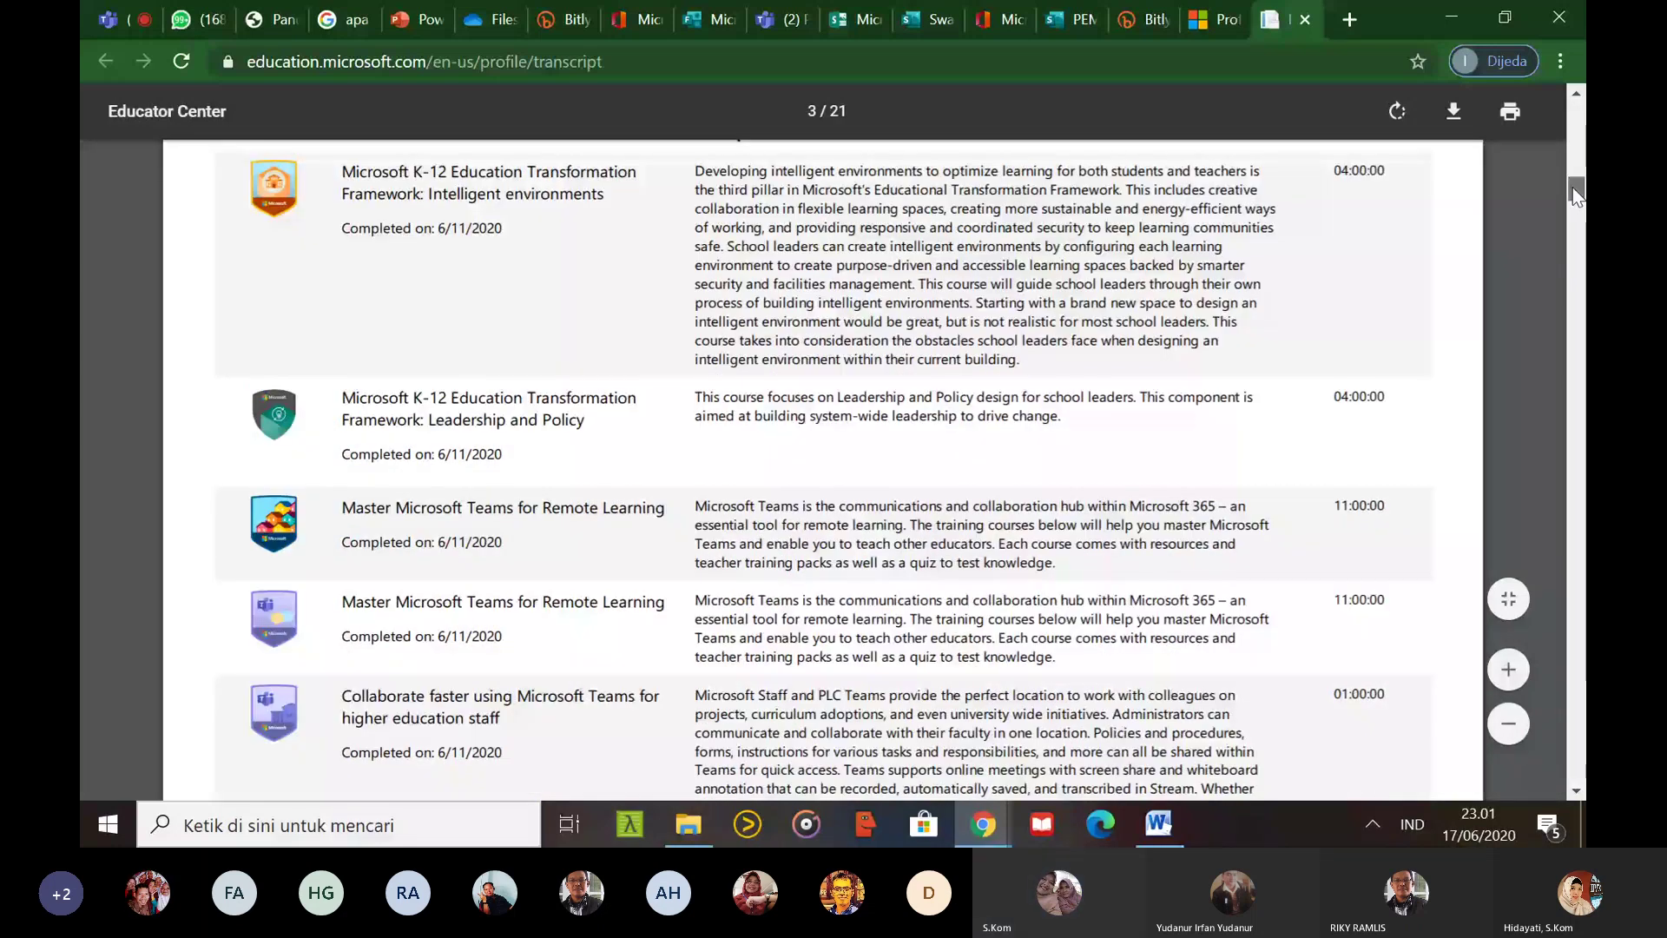
drag(1576, 196, 1576, 275)
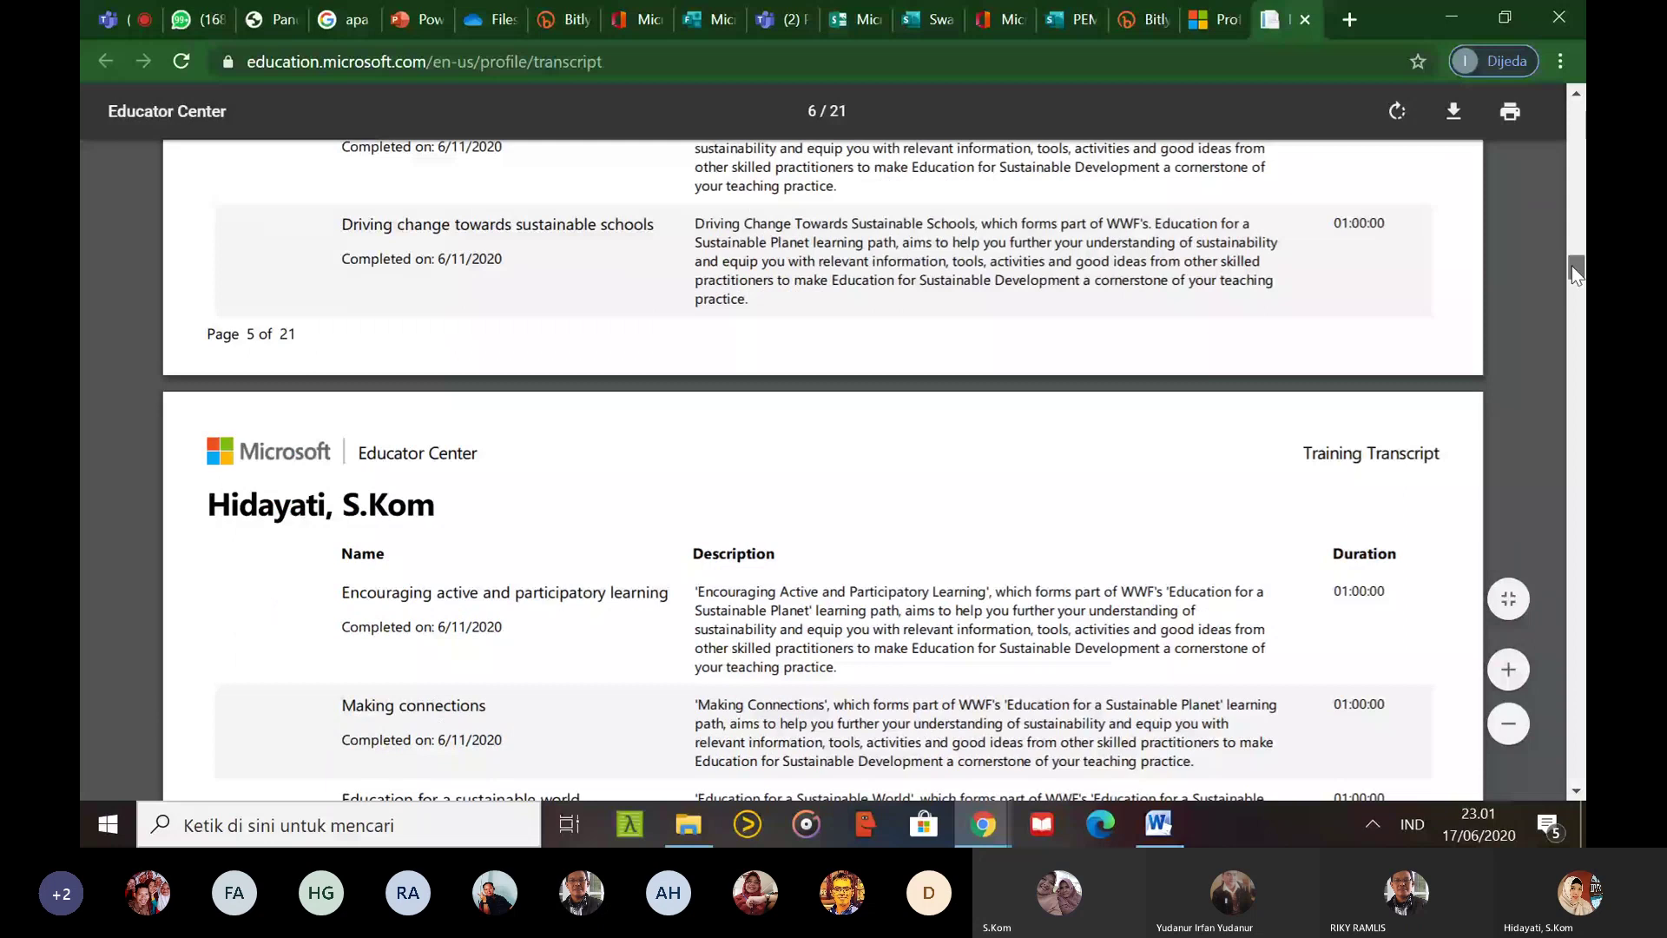
drag(1572, 265, 1573, 330)
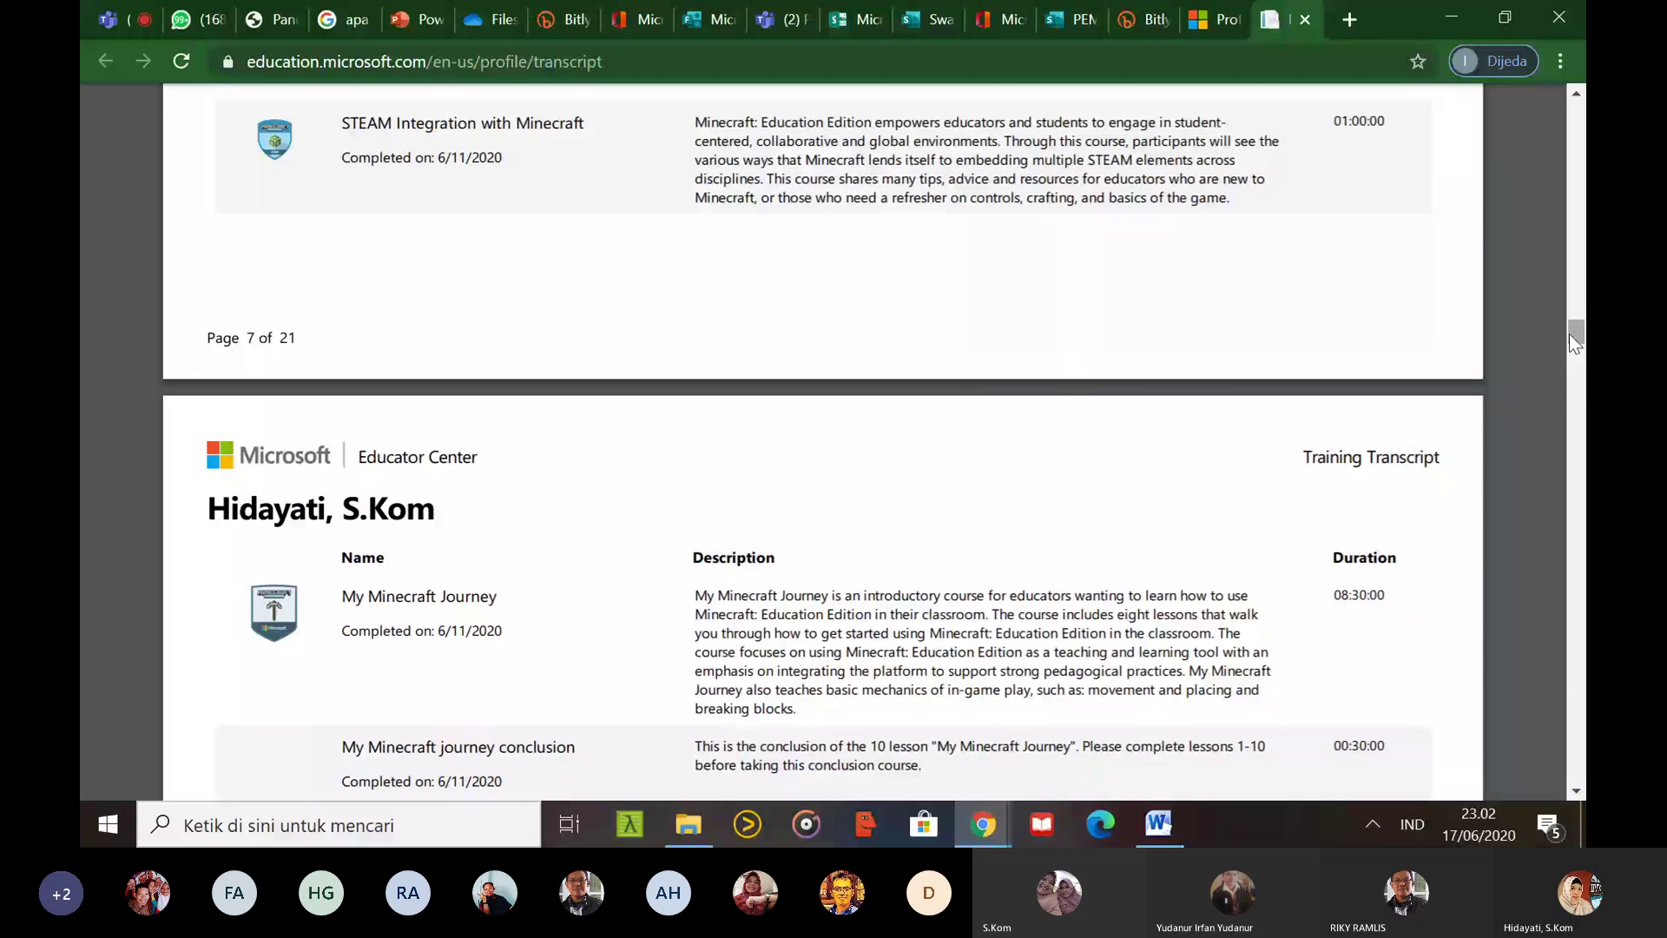
drag(1570, 335, 1580, 351)
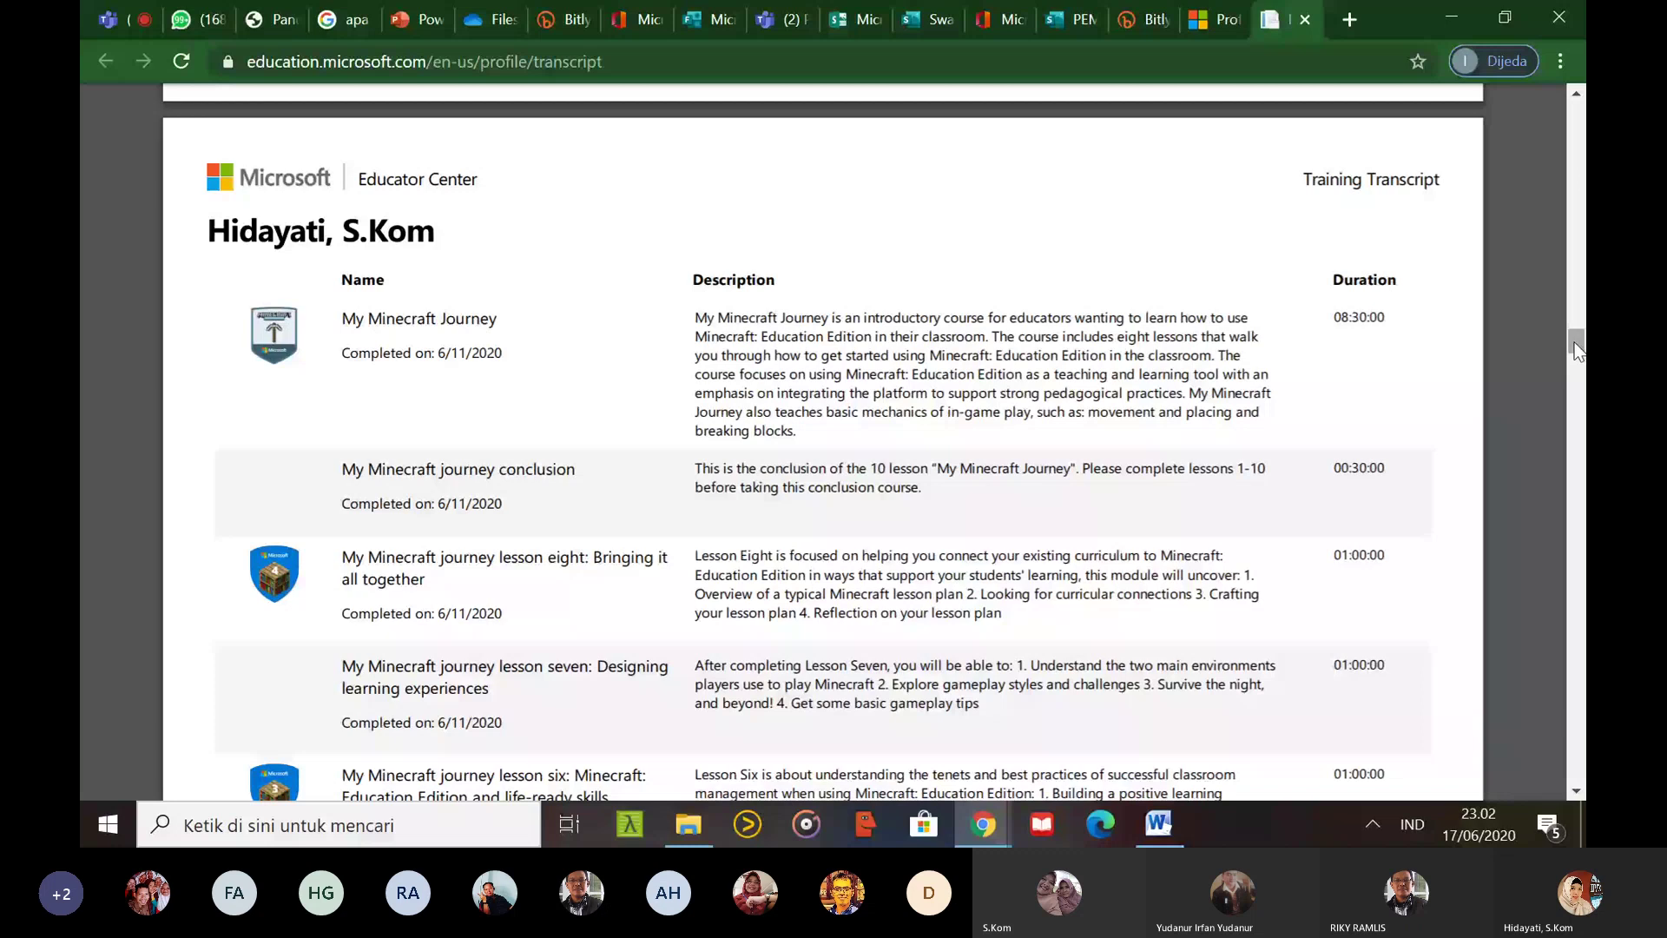
drag(1577, 349, 1581, 521)
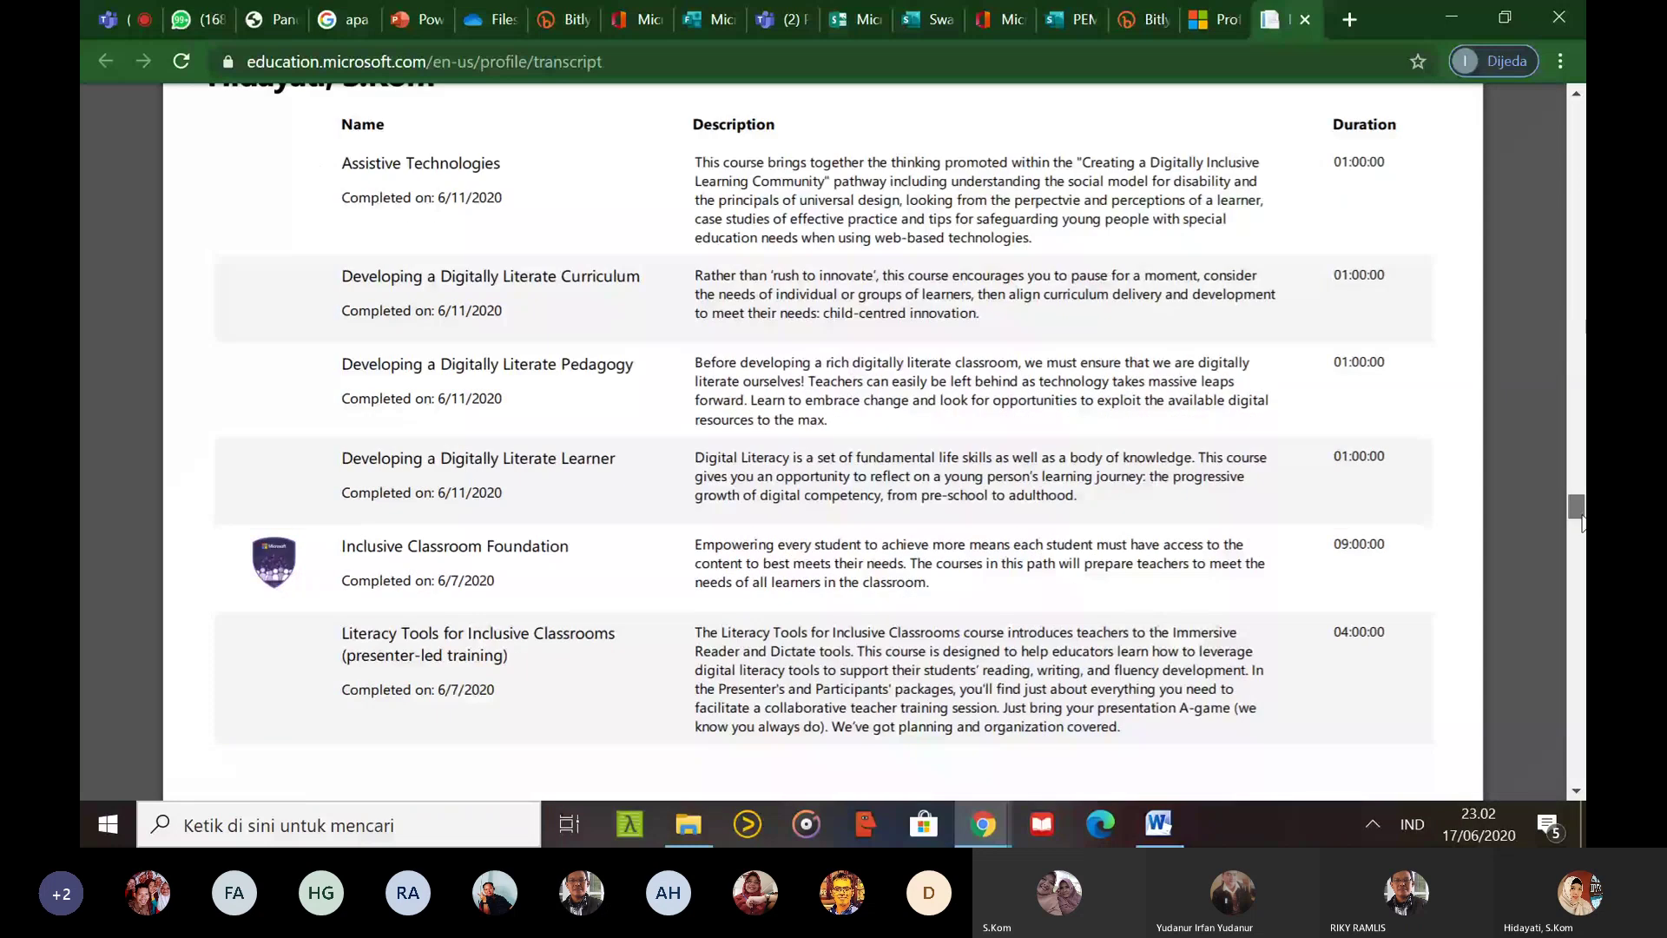
drag(1582, 521, 1582, 667)
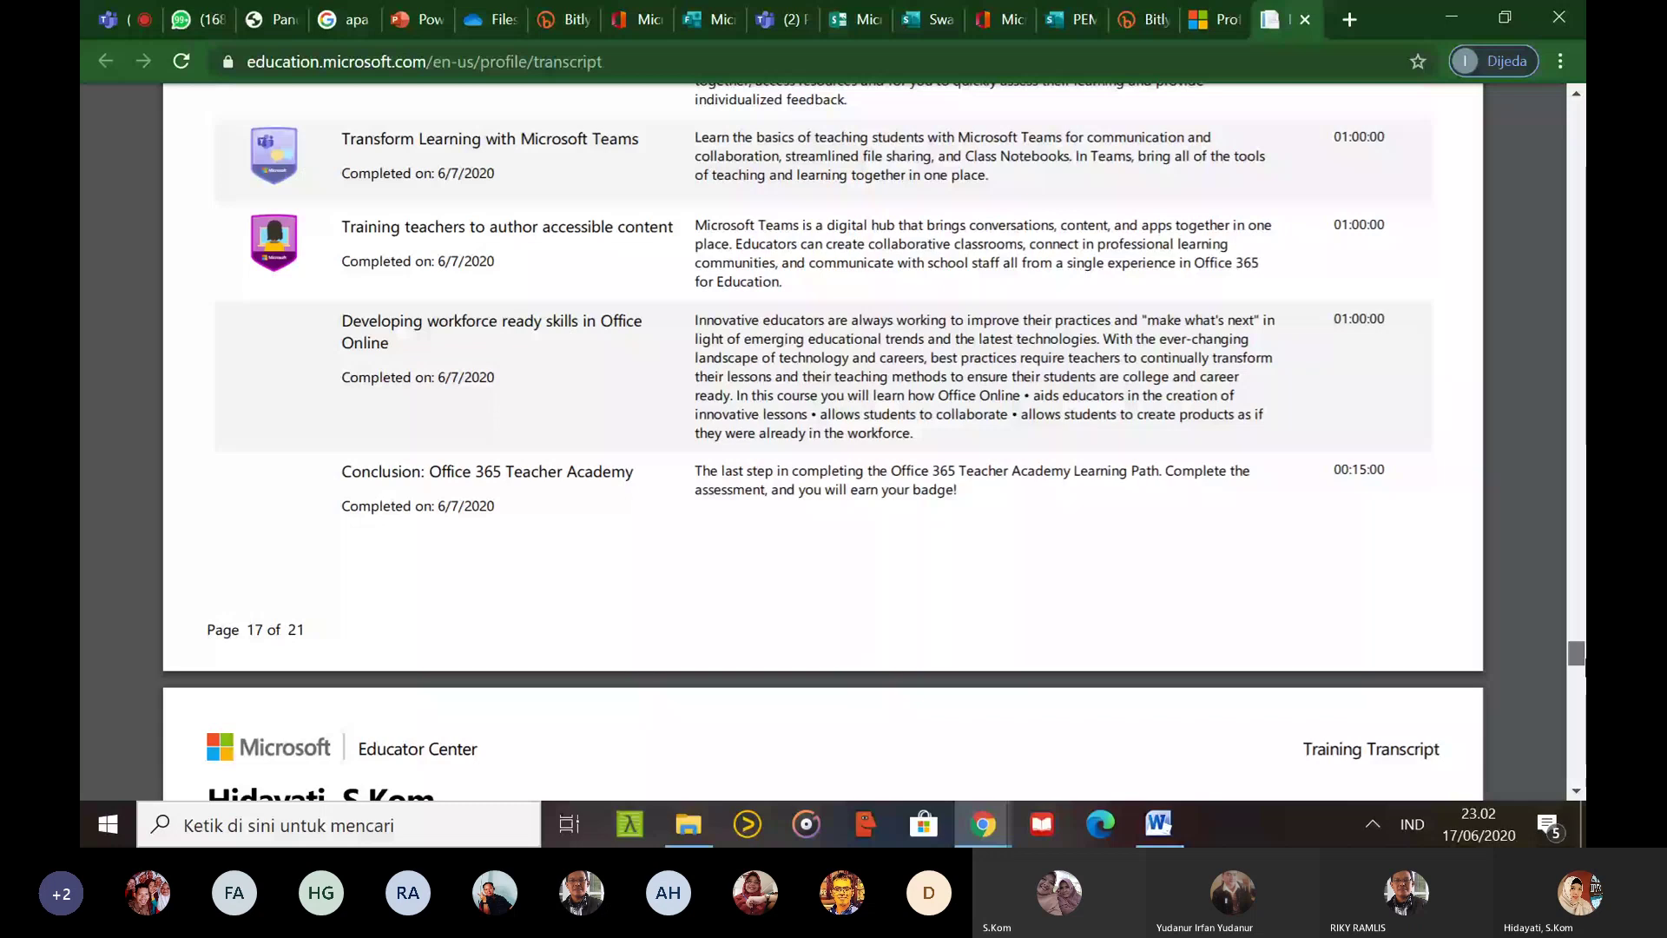
Open the print dialog for the training transcript and switch to the Microsoft Teams meeting
key(ctrl+p)
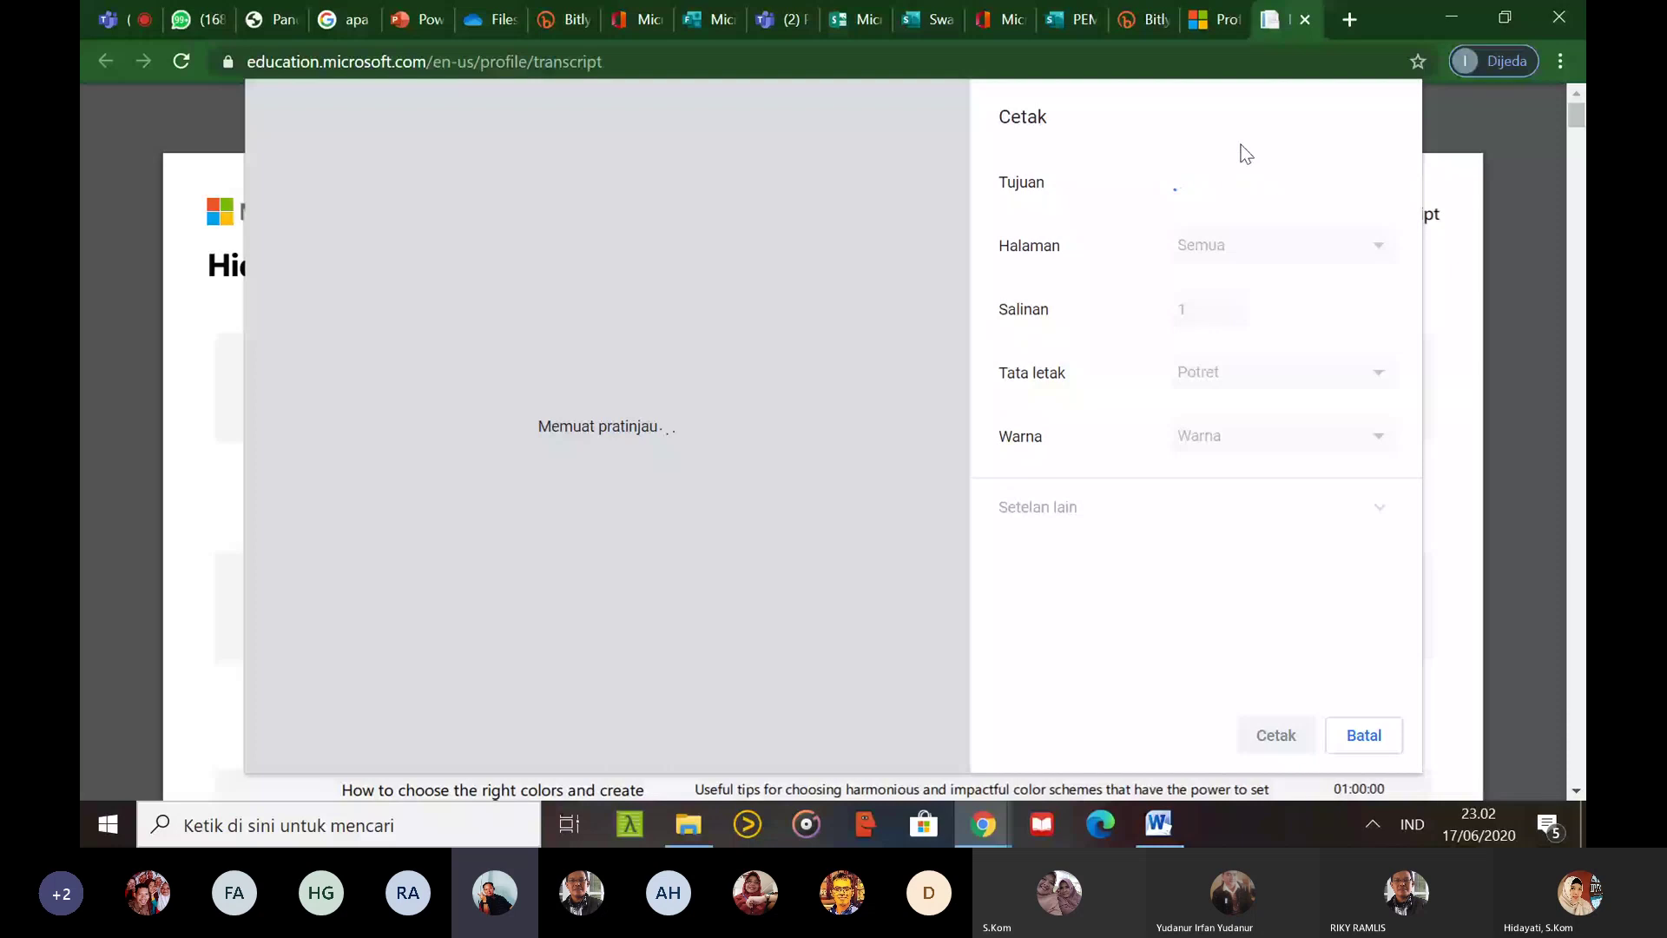
key(ctrl+1)
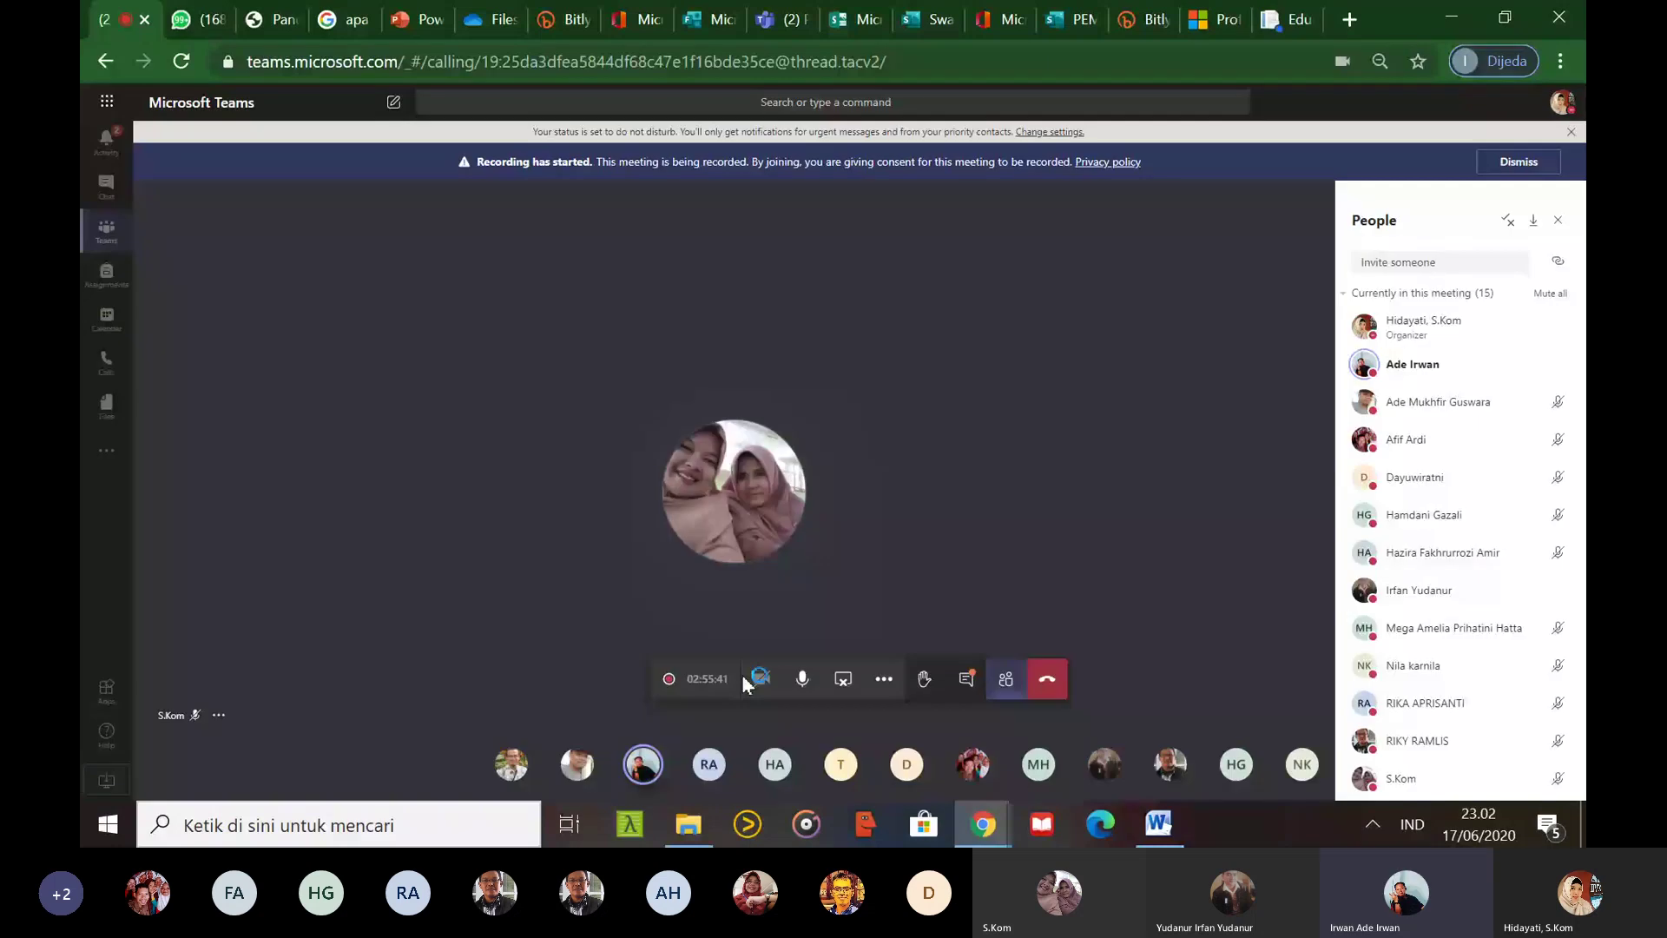